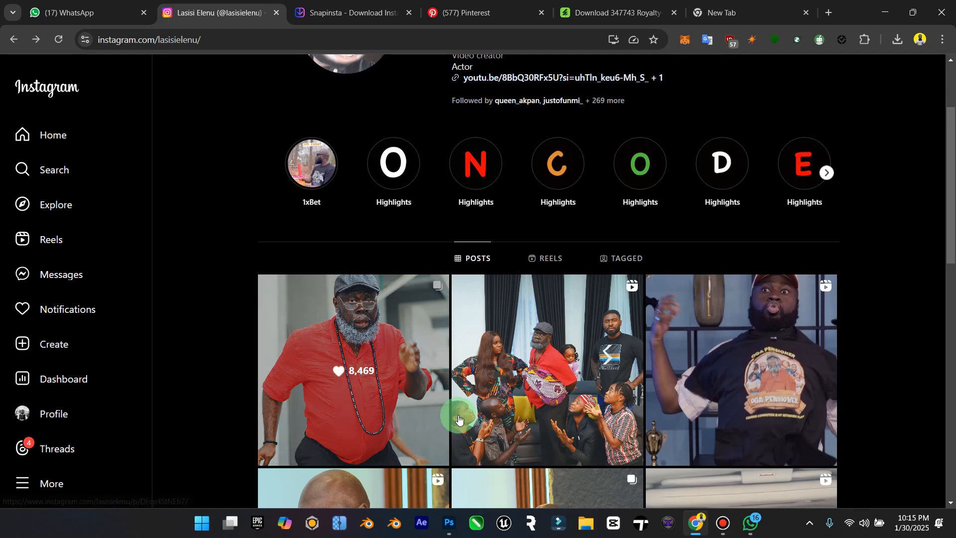
Step: Open the Oga Pensioner 1 million naira announcement reel on the profile, read the design contest rules, and close it
scroll(598, 352, down, 2)
click(755, 324)
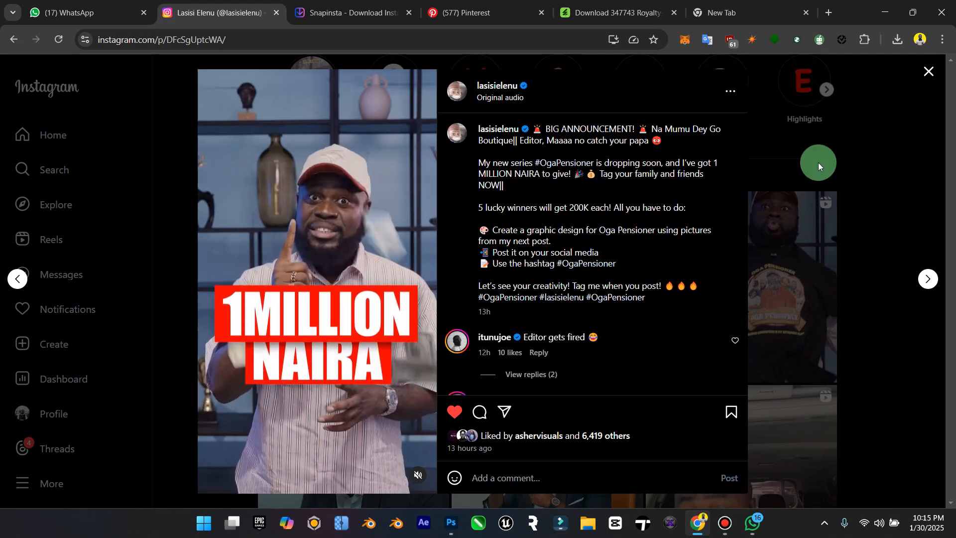
click(929, 75)
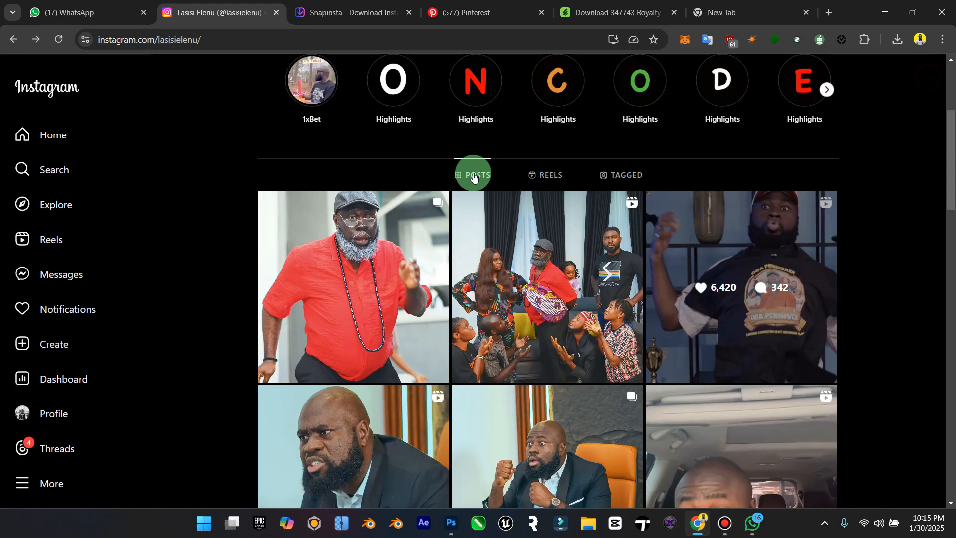
Step: Open the Oga Pensioner Casts post and browse its cast photos up to the eleventh image
click(393, 269)
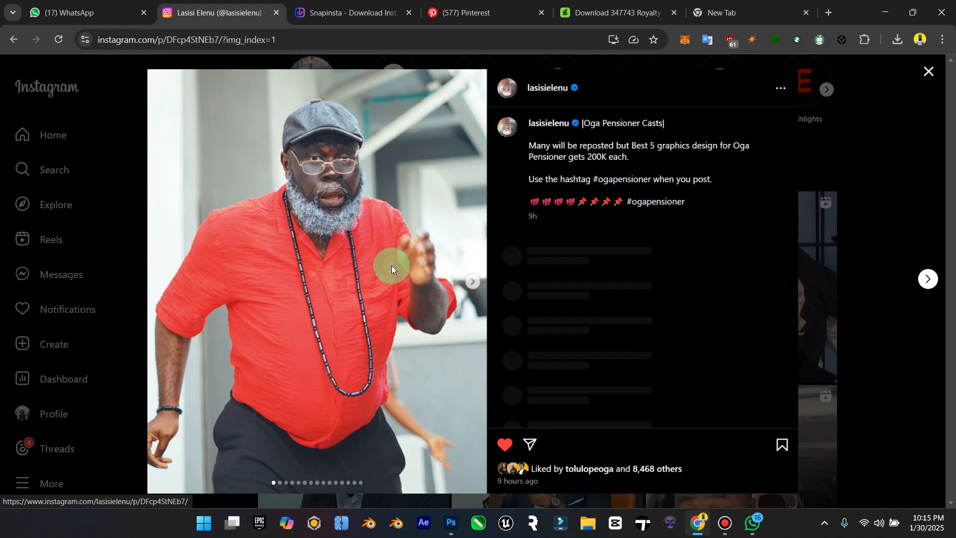
click(473, 286)
click(473, 286)
click(473, 286)
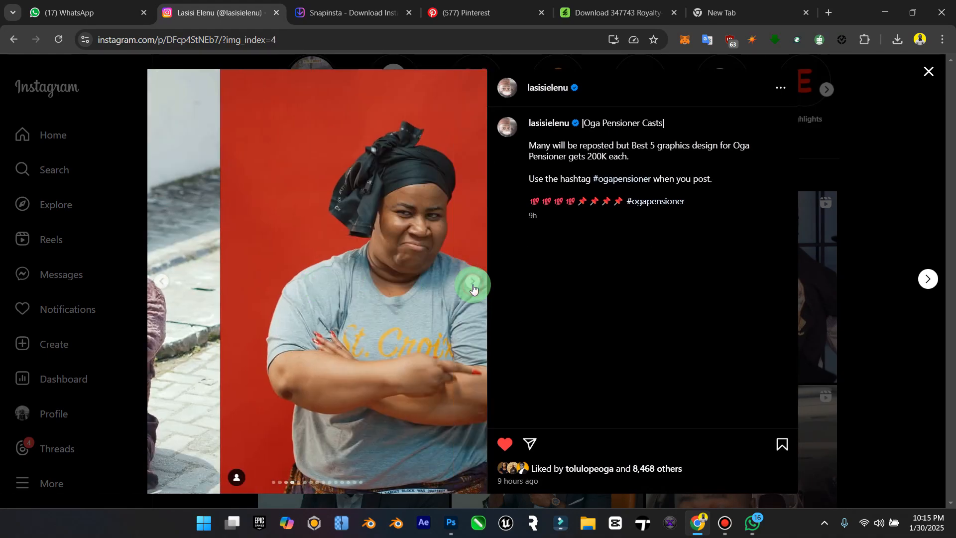
click(473, 285)
click(473, 285)
click(473, 286)
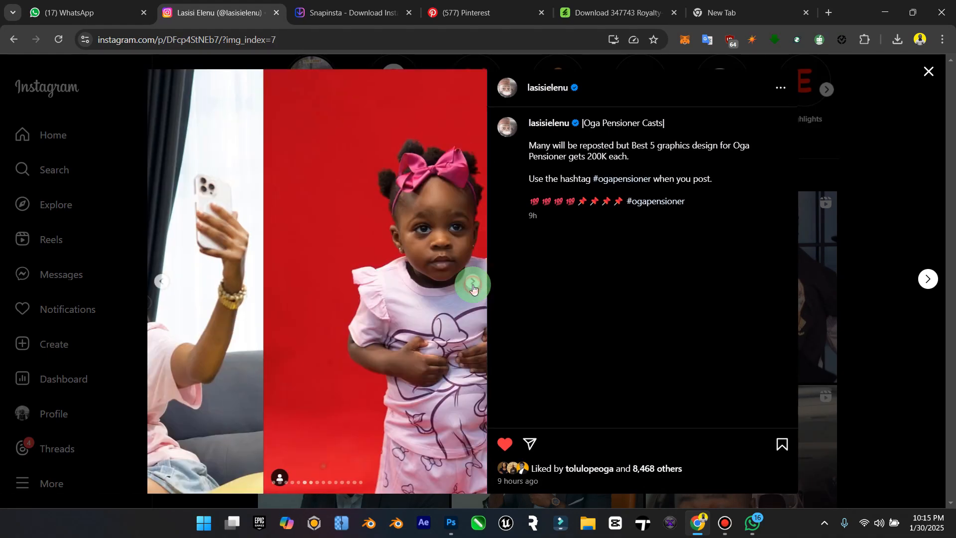
click(473, 286)
click(473, 285)
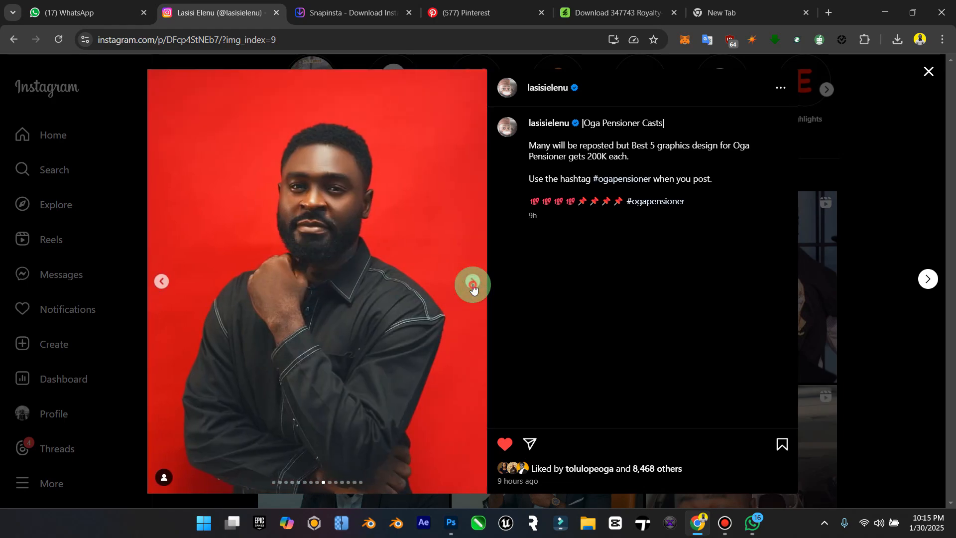
click(473, 286)
click(473, 286)
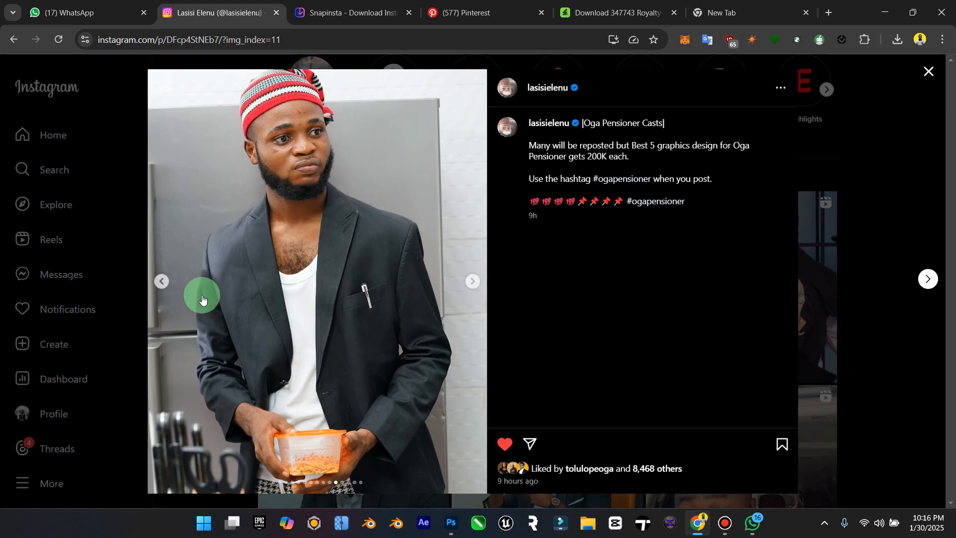
Step: Copy the Instagram post's link and submit it to the Snapinsta downloader to fetch its media
click(324, 49)
key(ctrl+c)
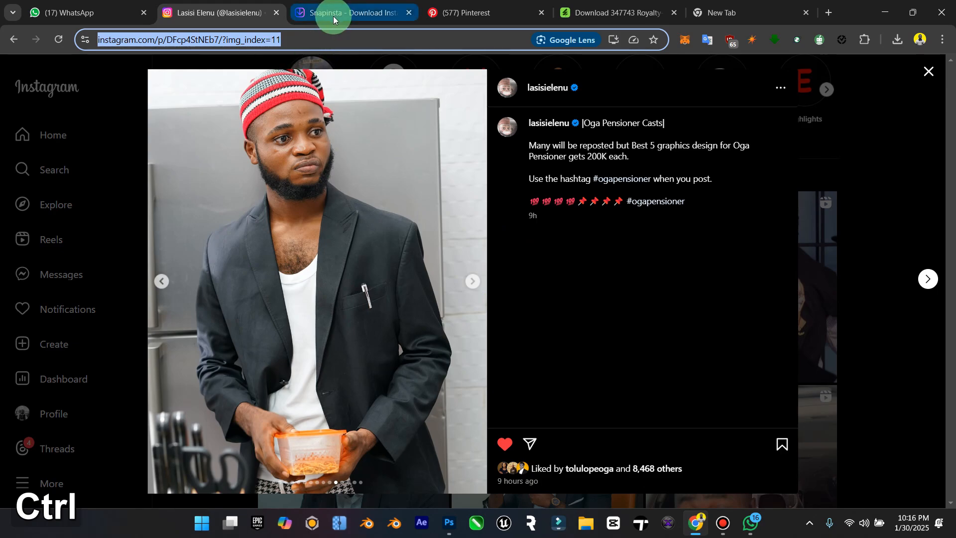
click(378, 16)
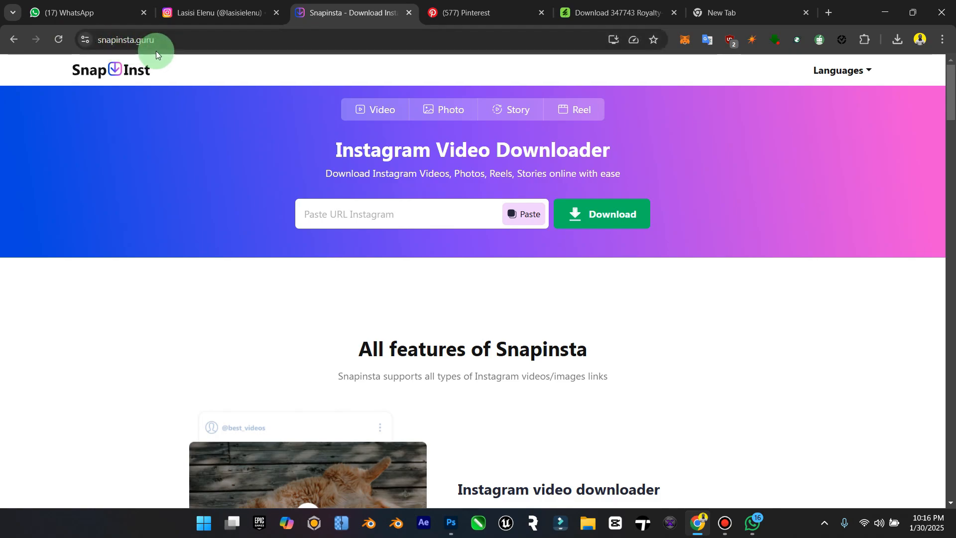
click(374, 213)
key(ctrl+v)
click(571, 222)
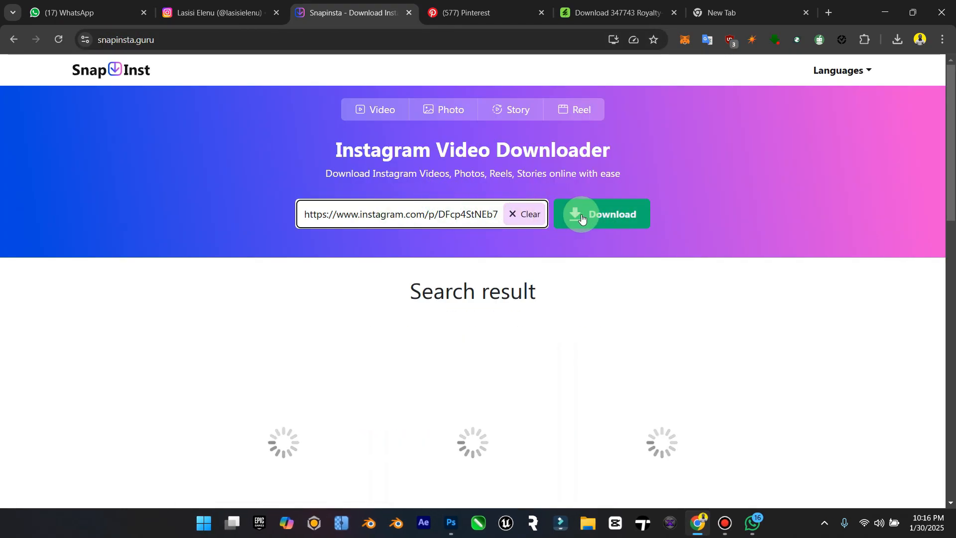
Step: Look through all the cast photos in the Snapinsta search results down to the last row
scroll(581, 218, down, 4)
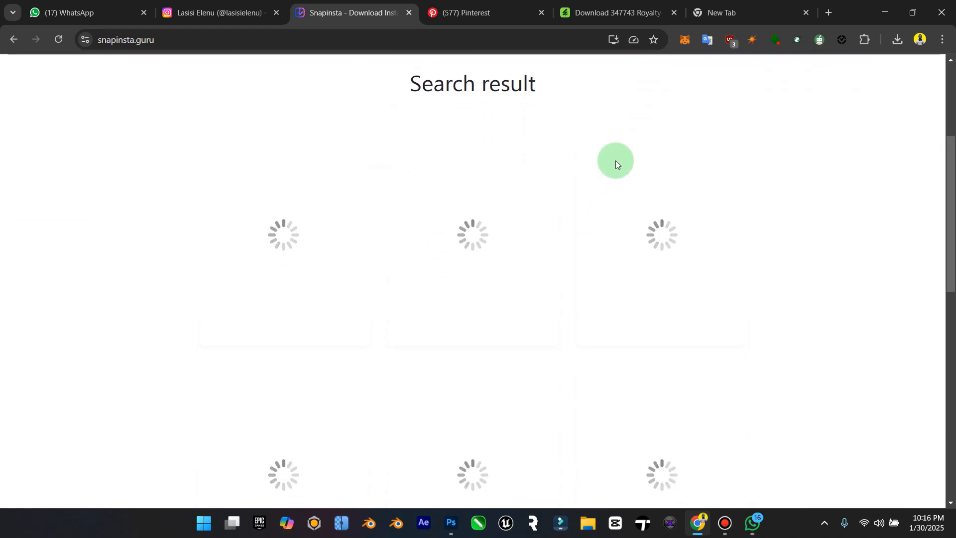
scroll(616, 164, down, 4)
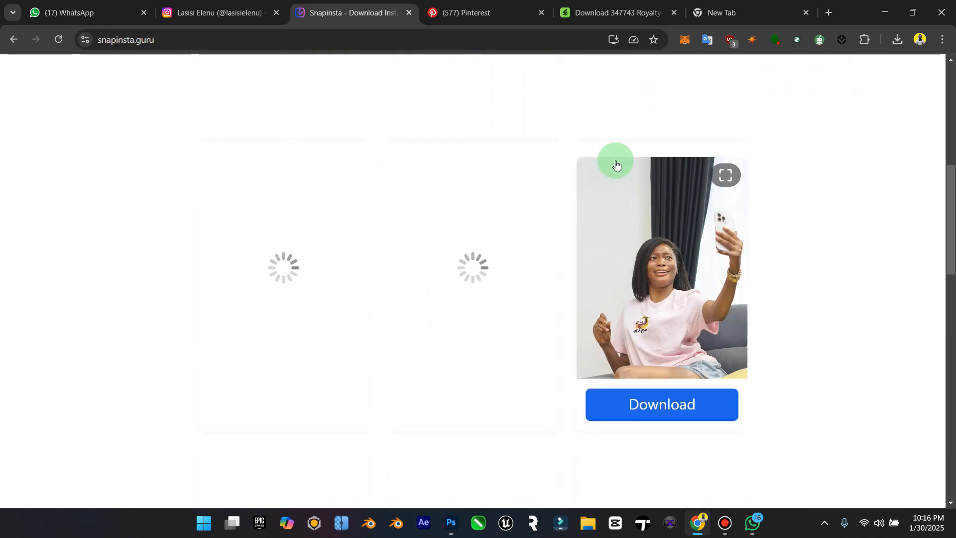
scroll(626, 213, up, 3)
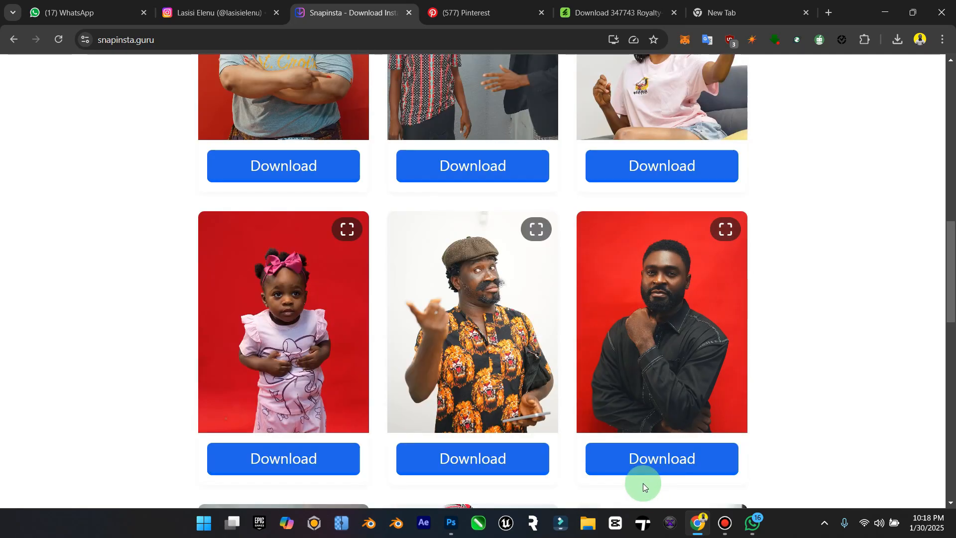
scroll(604, 449, up, 10)
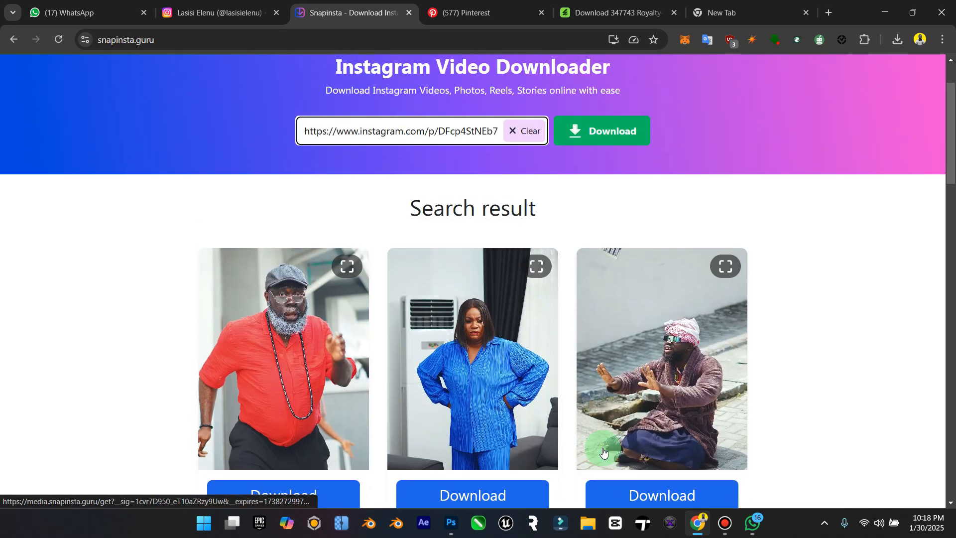
scroll(284, 325, down, 1)
scroll(548, 313, down, 6)
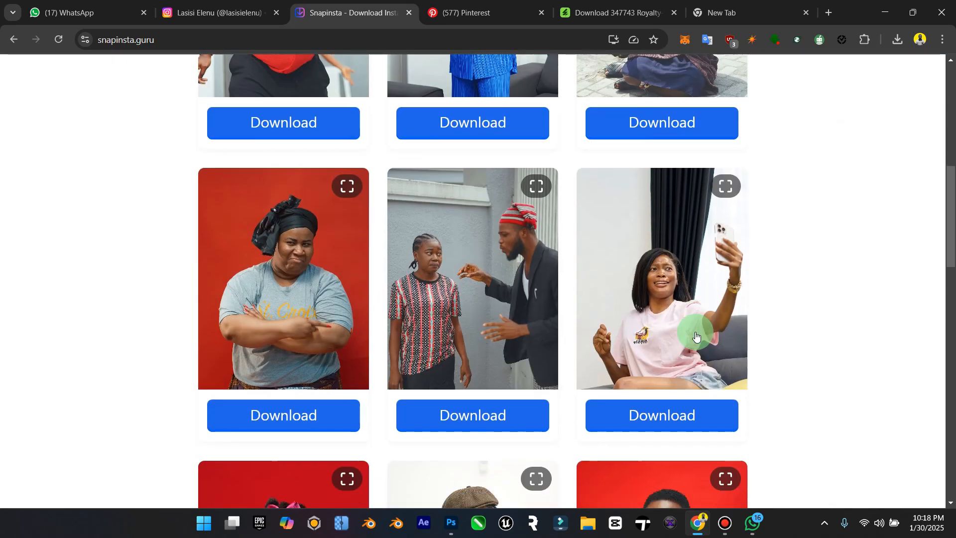
scroll(512, 295, down, 10)
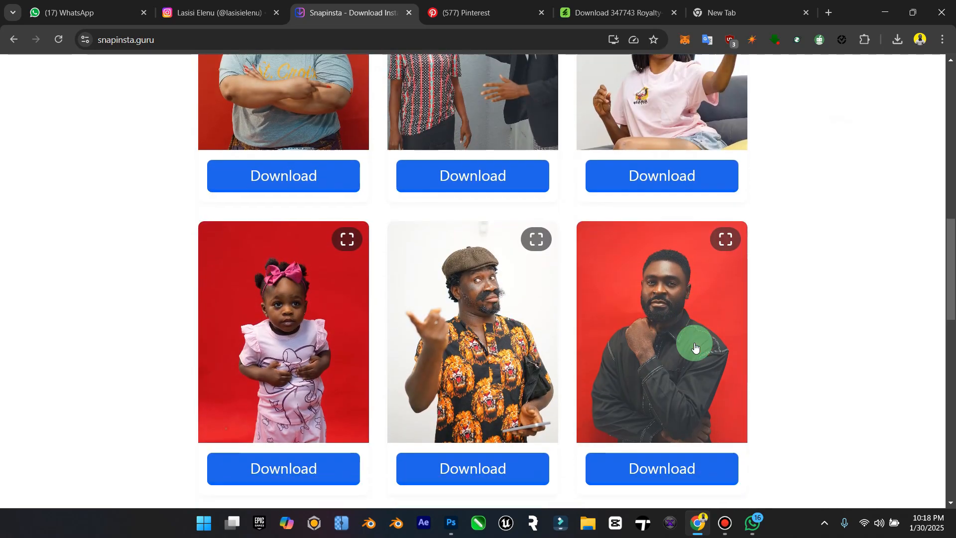
scroll(311, 292, down, 5)
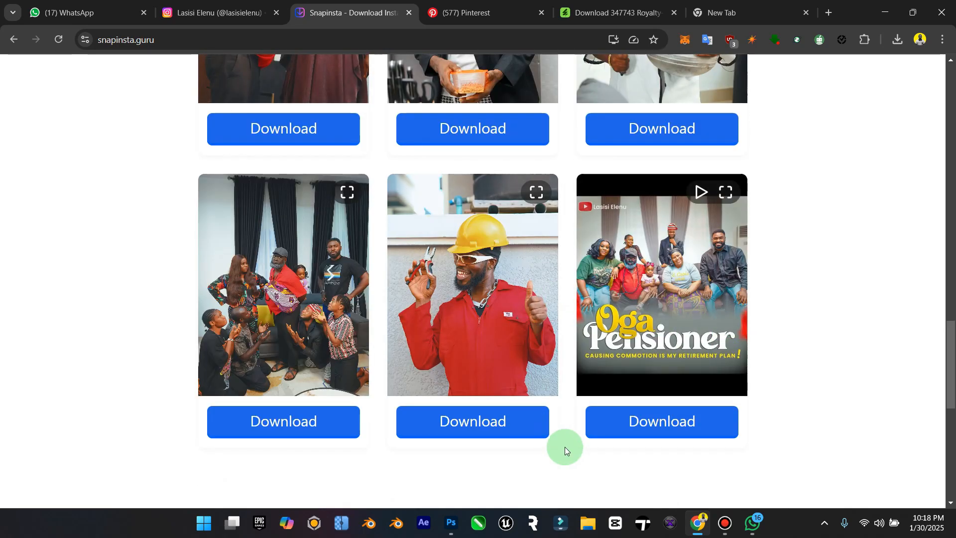
Step: Switch to File Explorer and open the Downloads folder with today's files shown
click(589, 524)
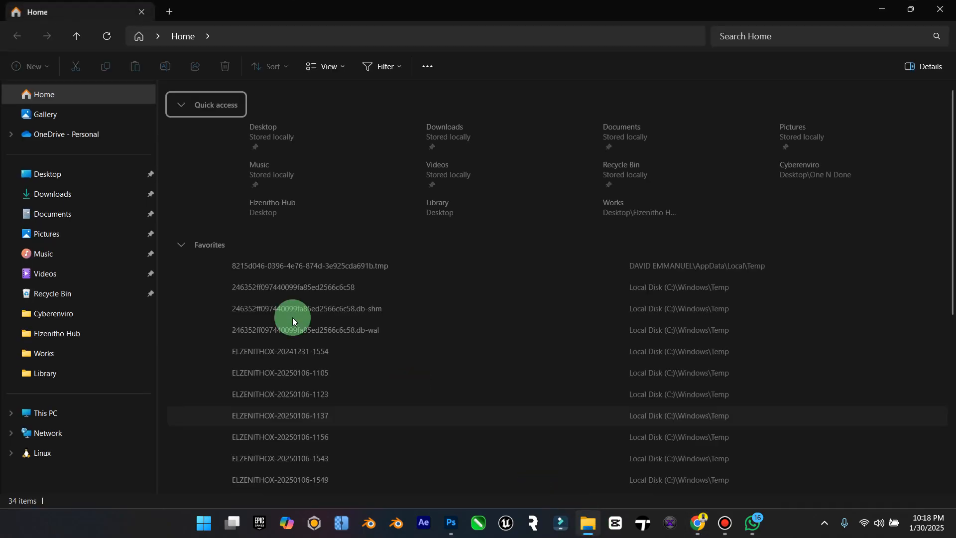
click(90, 194)
click(171, 103)
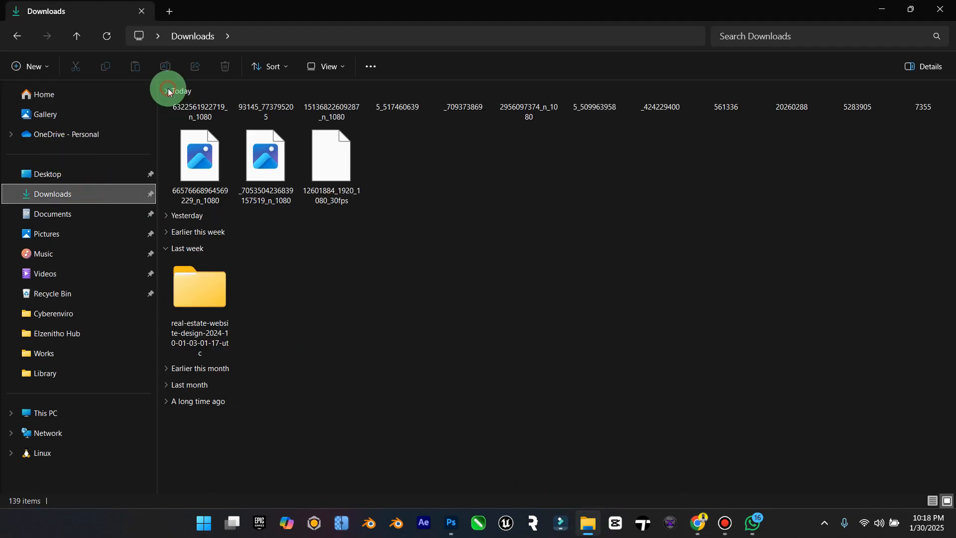
click(467, 194)
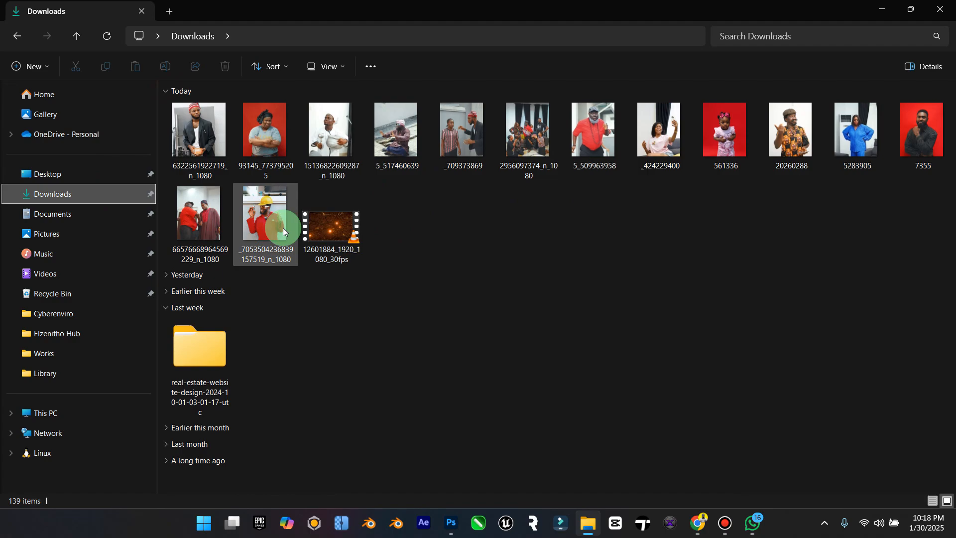
click(219, 138)
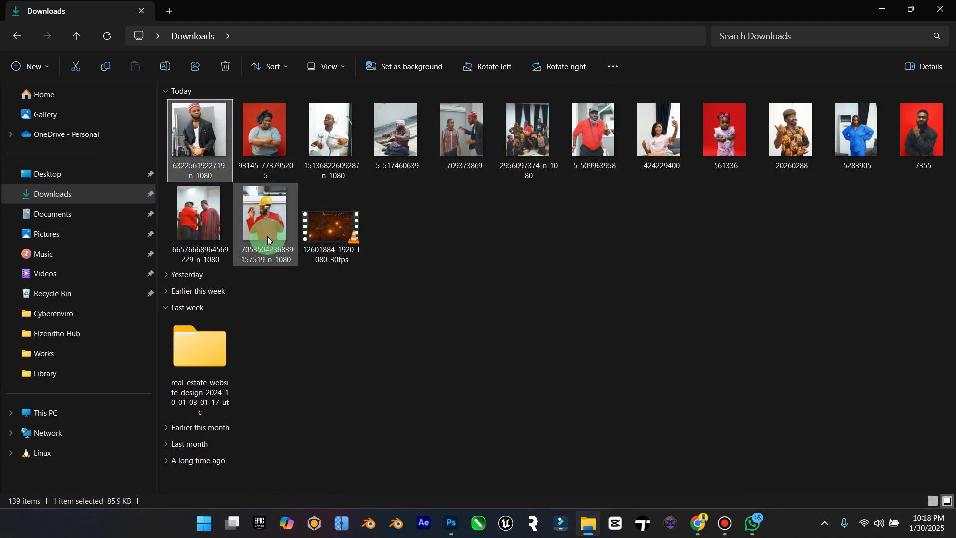
click(207, 153)
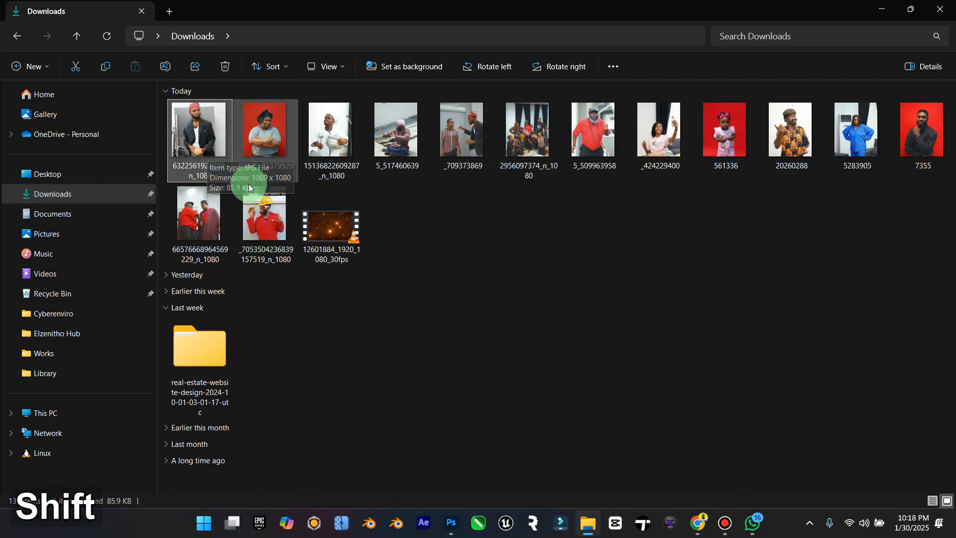
shift+click(260, 206)
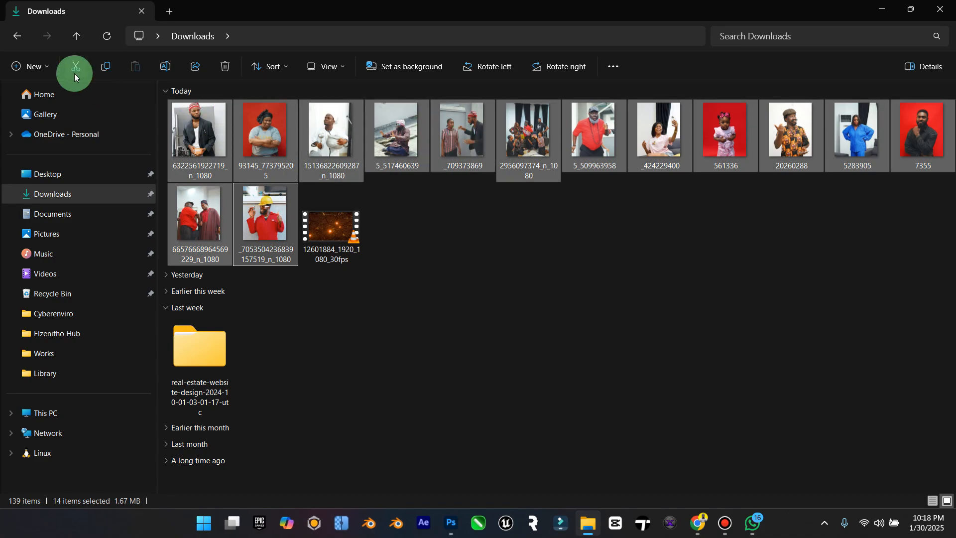
Step: Create a new folder named Oga Pensioner in Downloads
click(43, 65)
click(42, 96)
click(355, 241)
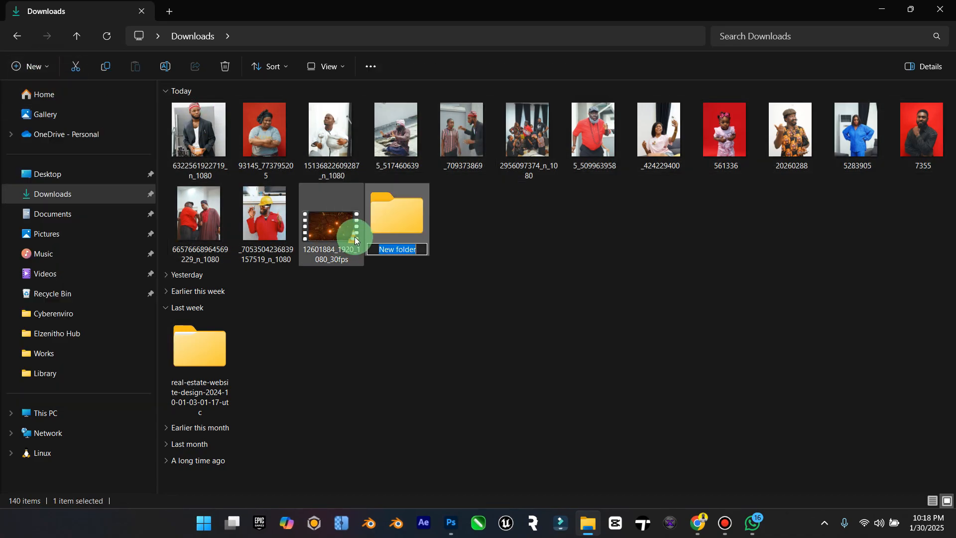
key(Caps_Lock)
text(O)
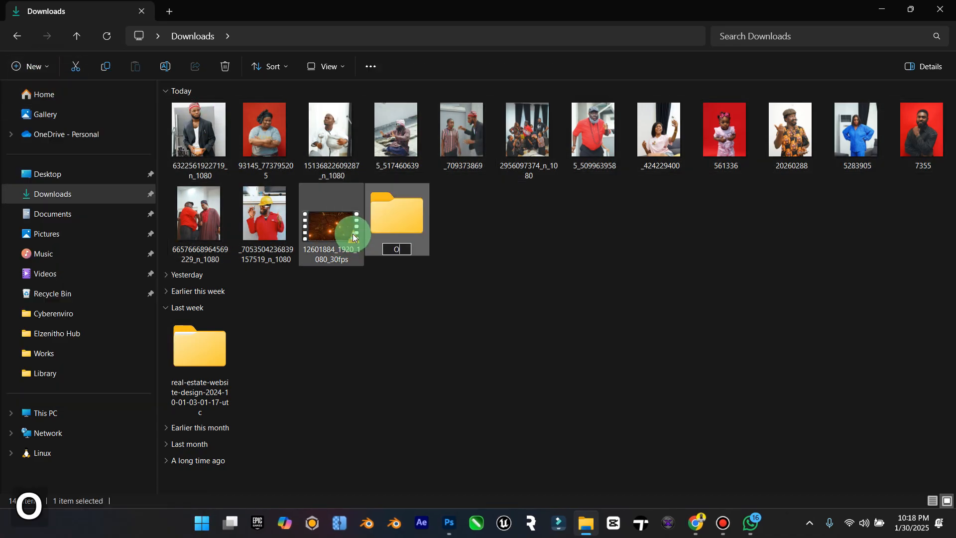
text(ga Pensioner)
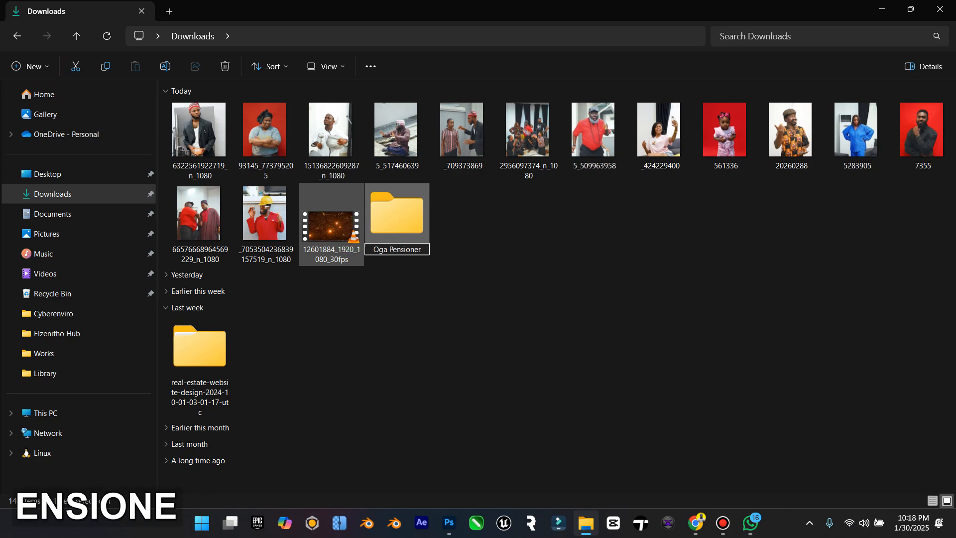
key(Return)
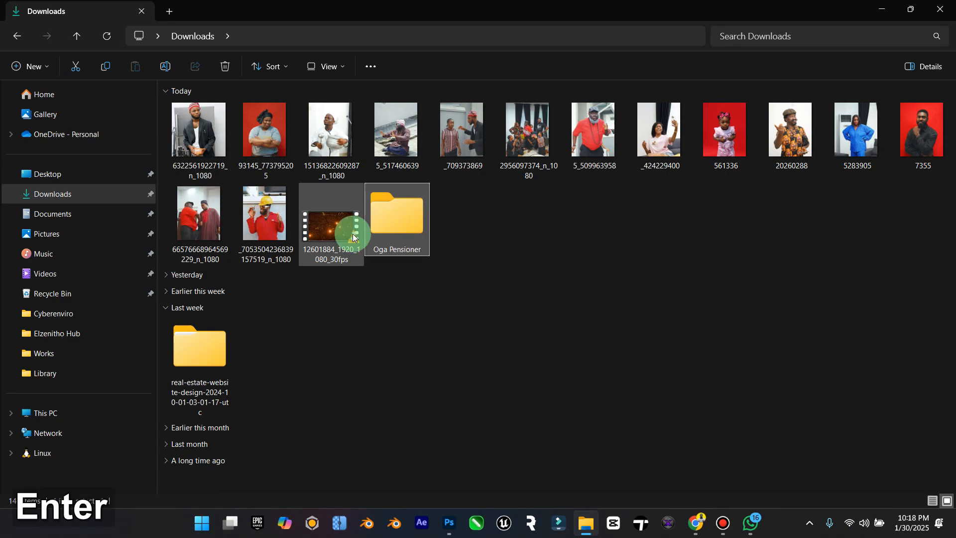
Step: Move all fourteen downloaded cast photos into the Oga Pensioner folder, leaving out the video file
click(213, 136)
shift+click(248, 207)
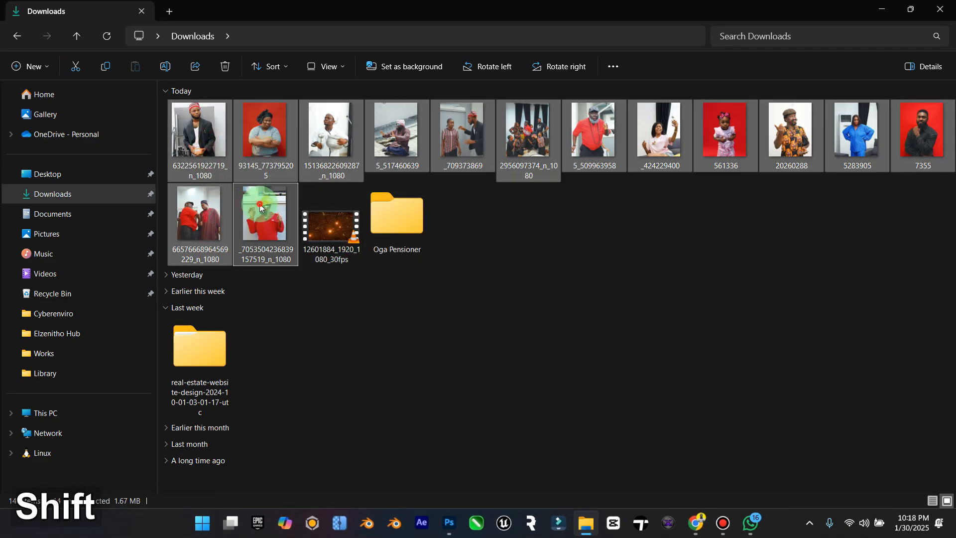
drag(247, 207, 404, 219)
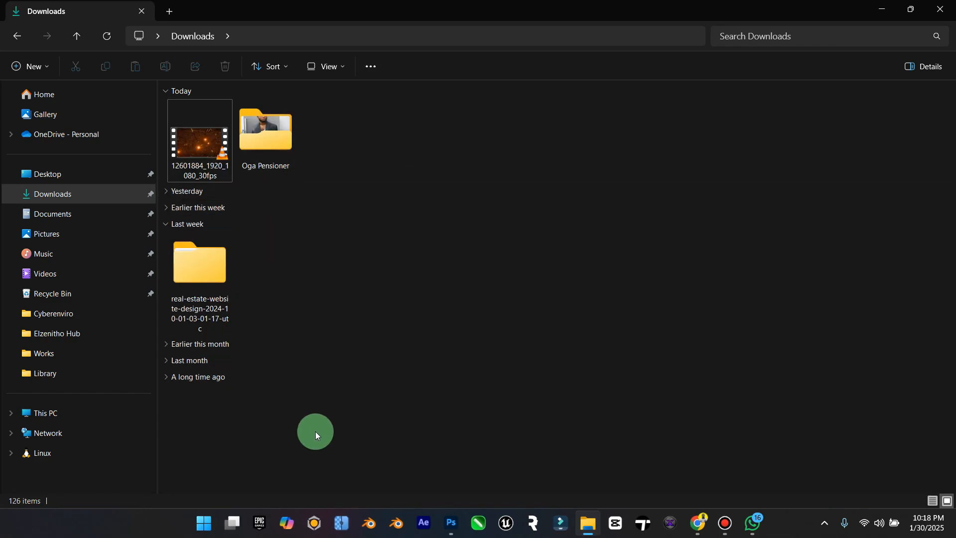
Step: Switch to Upscayl, enable Batch Upscayl, choose the Oga Pensioner folder as the source, and start upscaling its photos
click(344, 523)
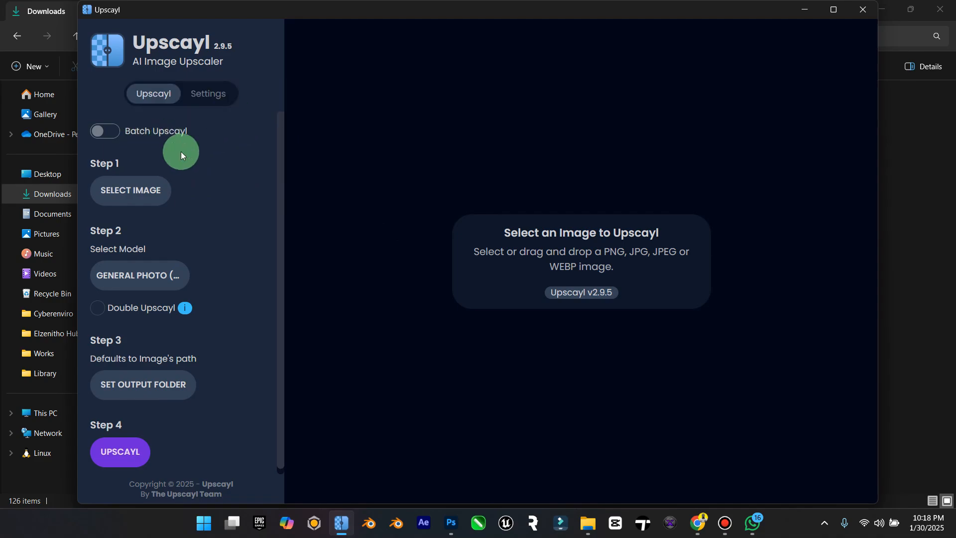
click(111, 133)
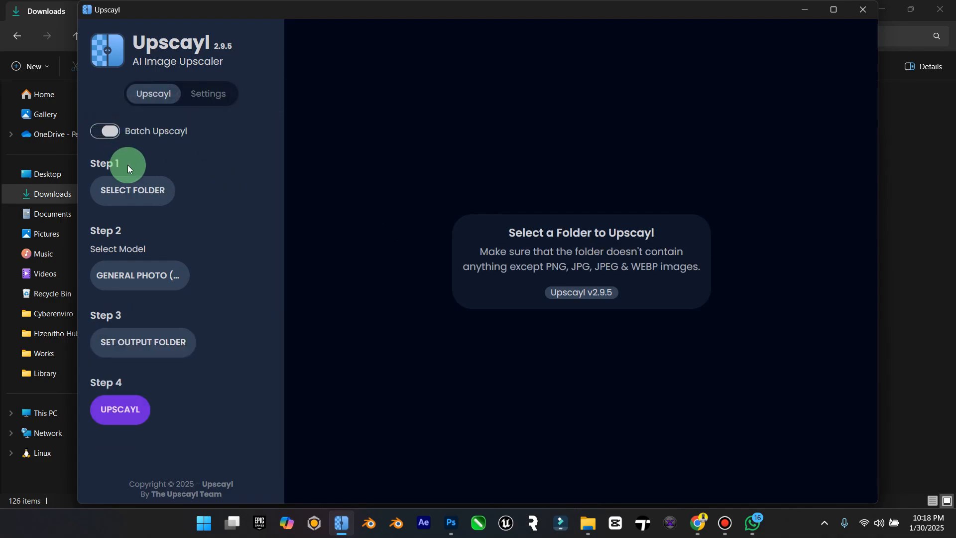
click(147, 195)
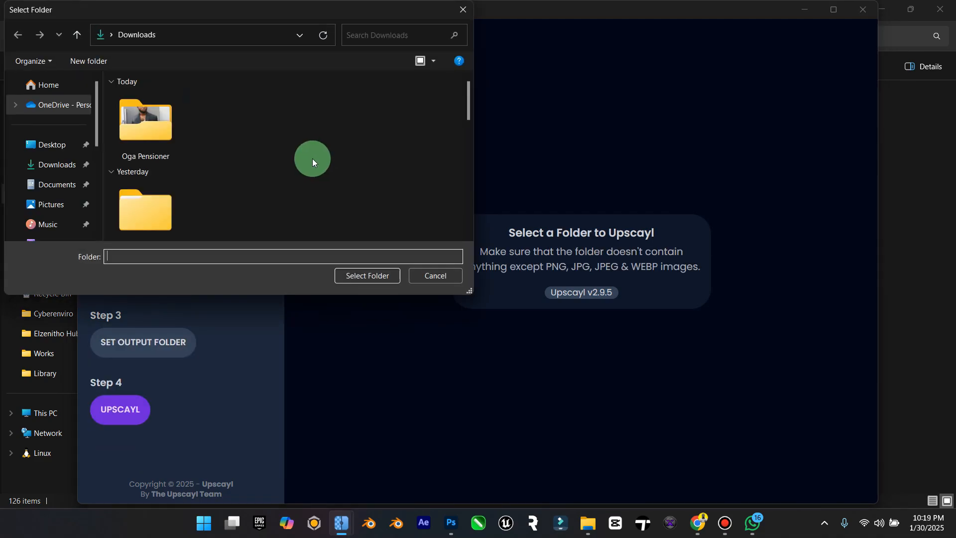
click(360, 280)
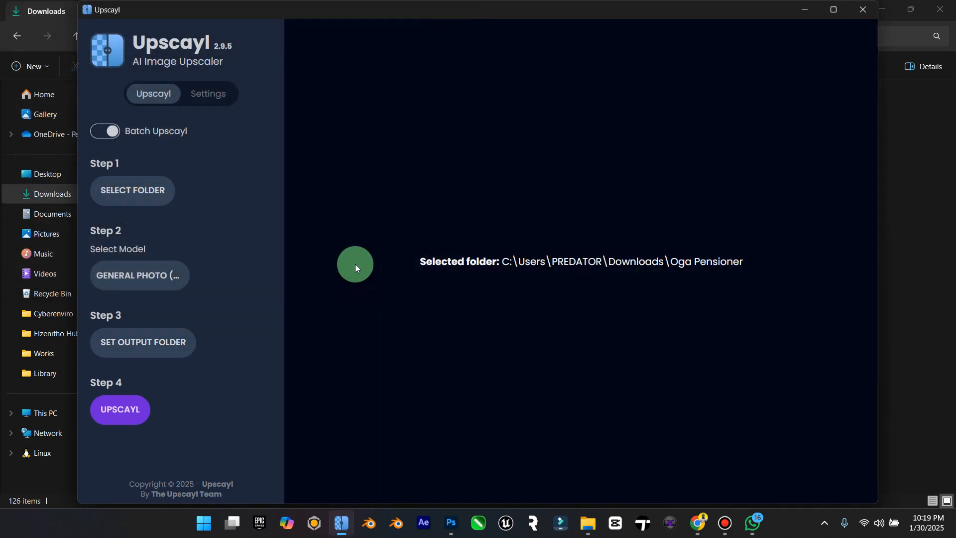
click(136, 414)
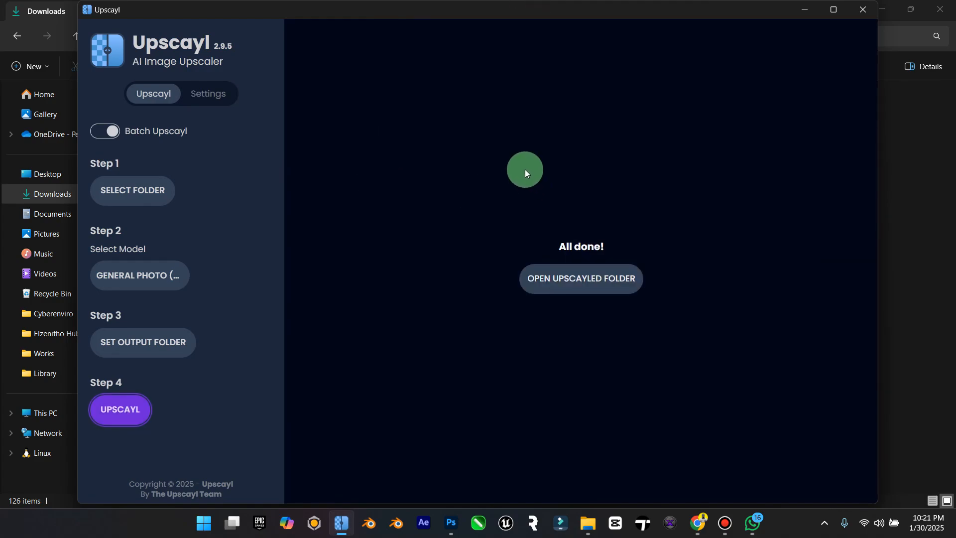
Step: Close Upscayl and open the Oga Pensioner folder in Downloads
click(862, 9)
double_click(269, 139)
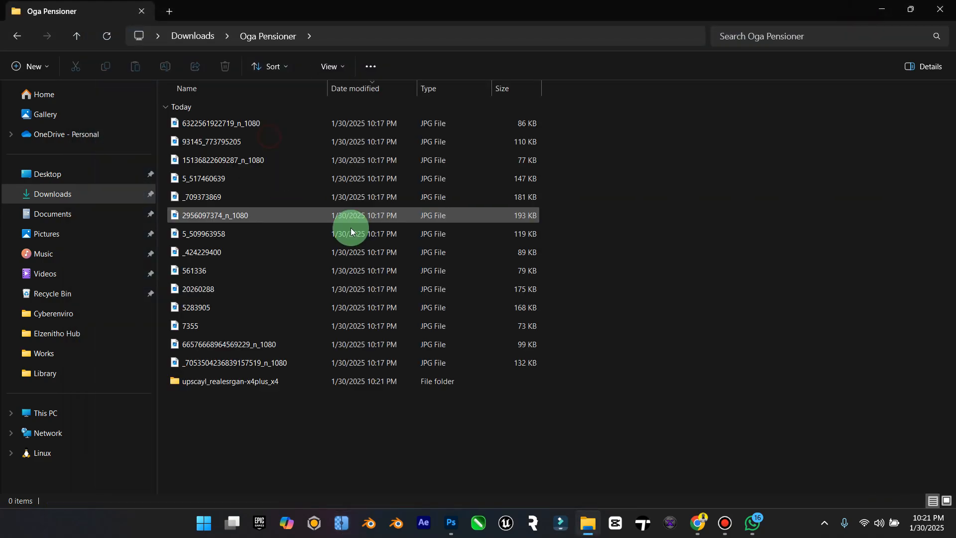
Step: Show the Oga Pensioner photos as large thumbnails, and open the upscayl_realesrgan-x4plus_x4 subfolder in the same view
click(948, 501)
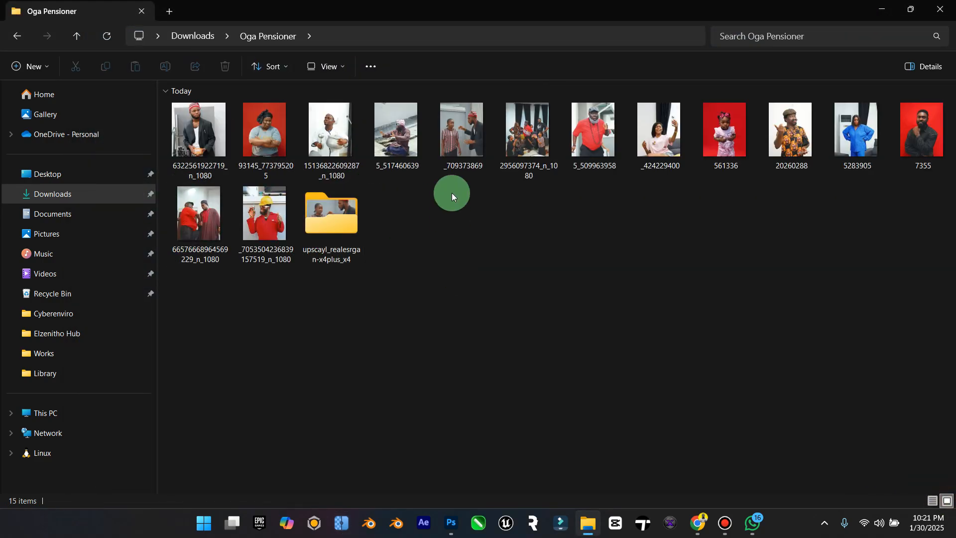
click(222, 153)
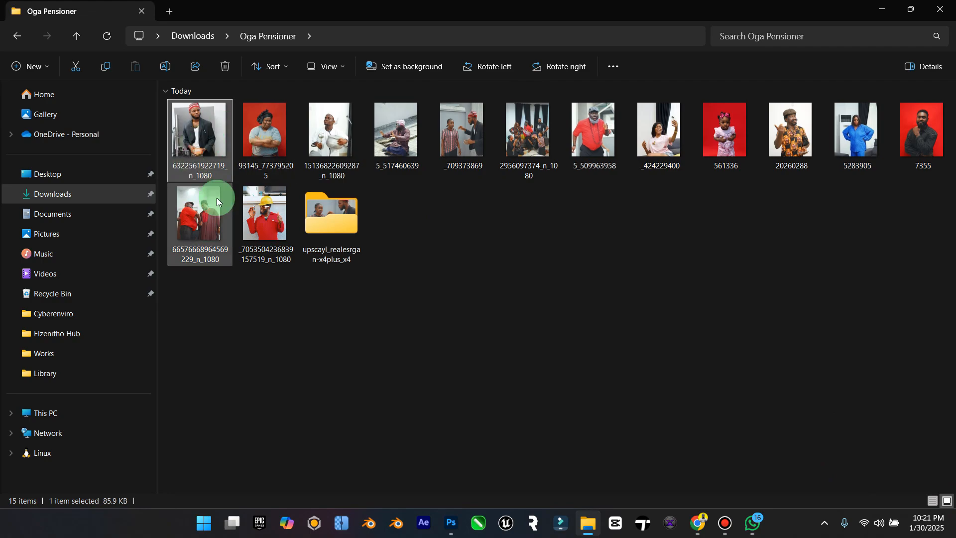
click(248, 208)
double_click(320, 217)
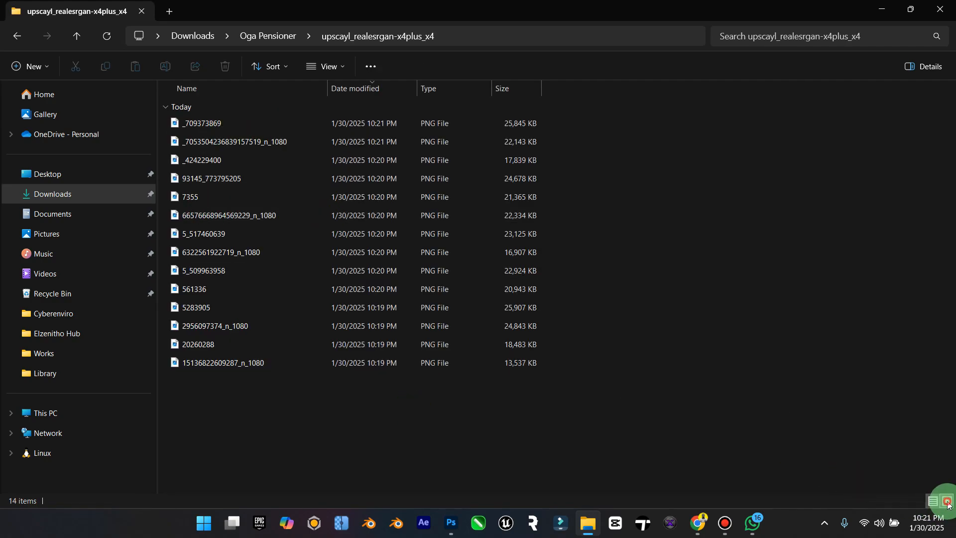
click(947, 501)
Step: Preview the upscaled photo _709373869.png at full view and close the preview
click(210, 150)
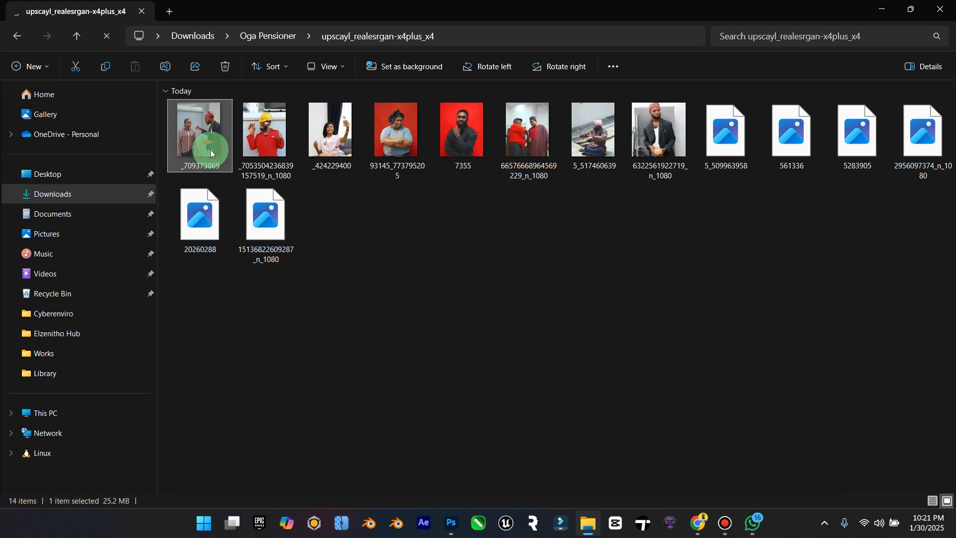
click(316, 149)
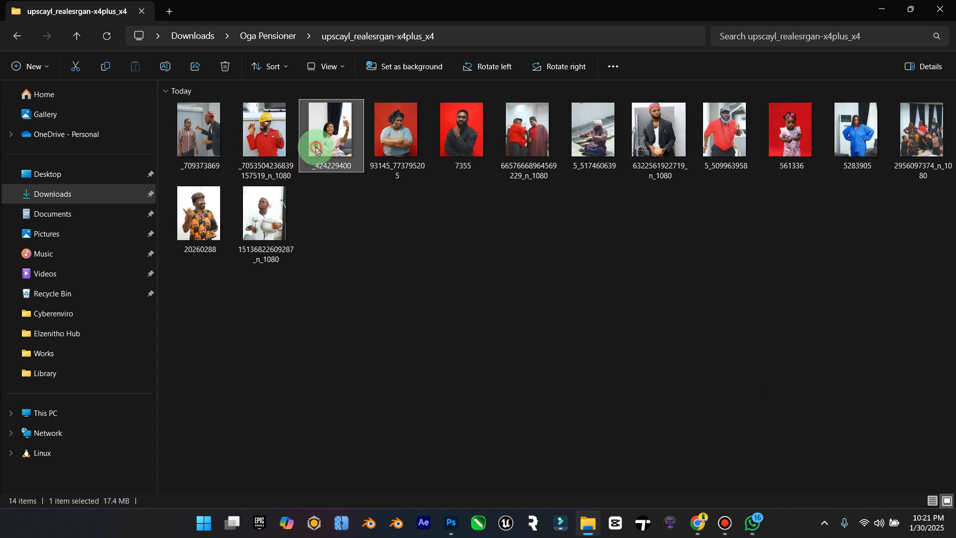
double_click(206, 143)
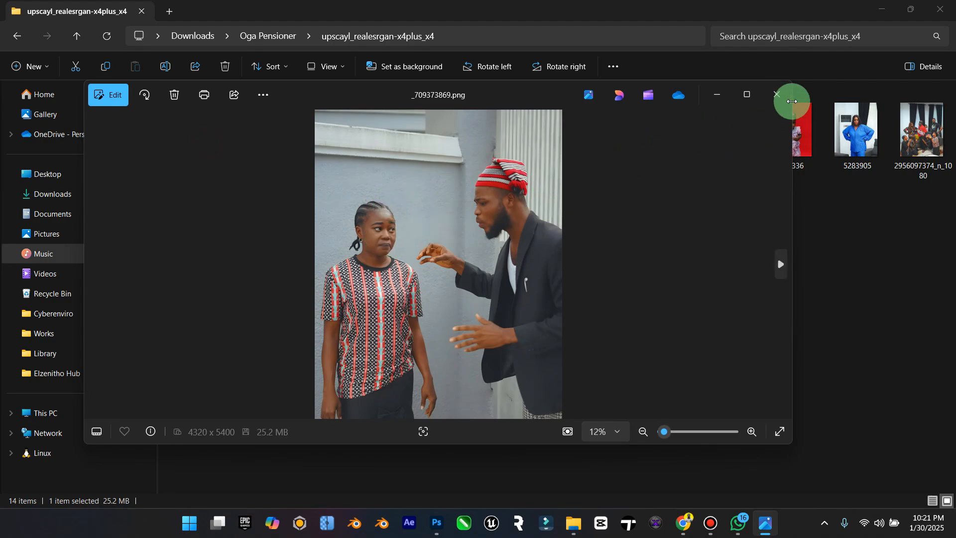
click(776, 94)
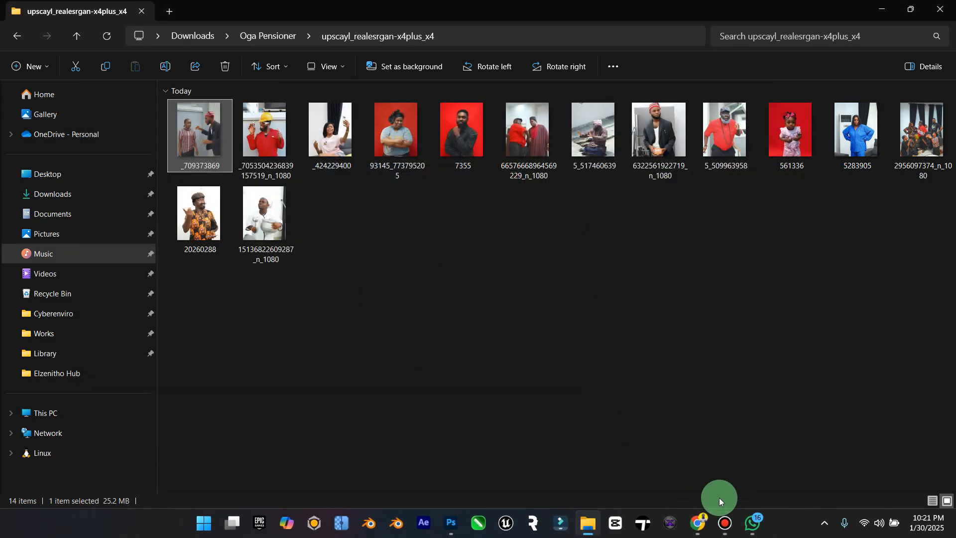
Step: Switch to Chrome and review the Oga Pensioner cast photos in the Instagram post, going back to the first one
click(706, 513)
click(409, 13)
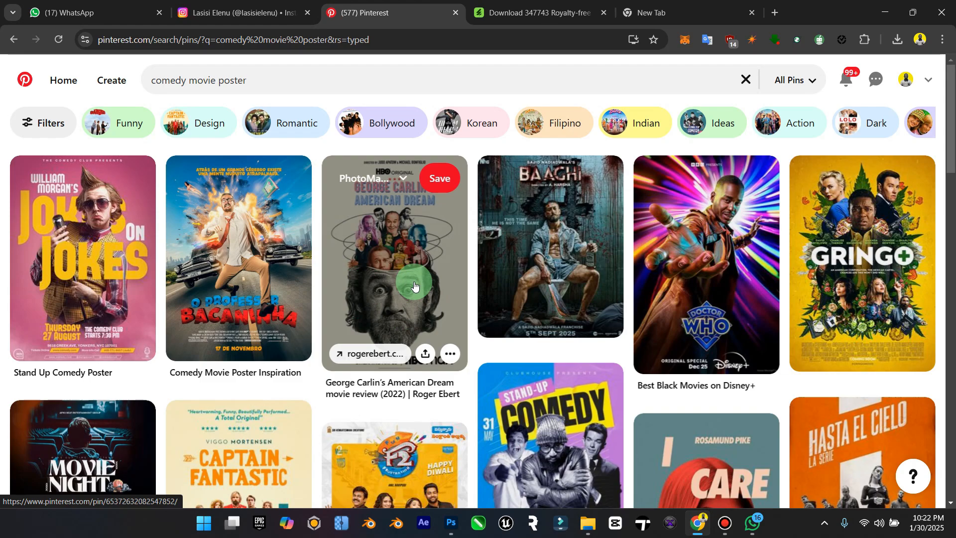
click(228, 6)
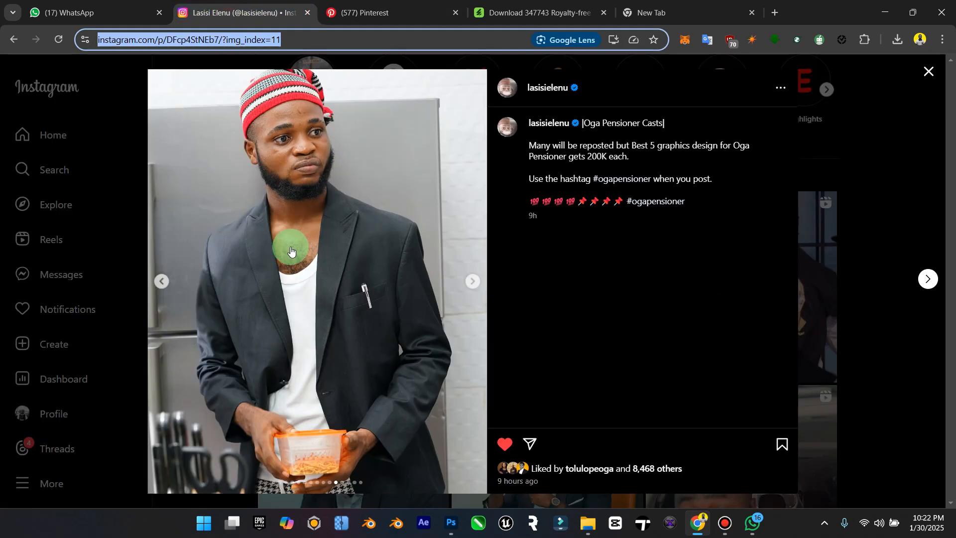
click(161, 281)
click(161, 281)
click(161, 281)
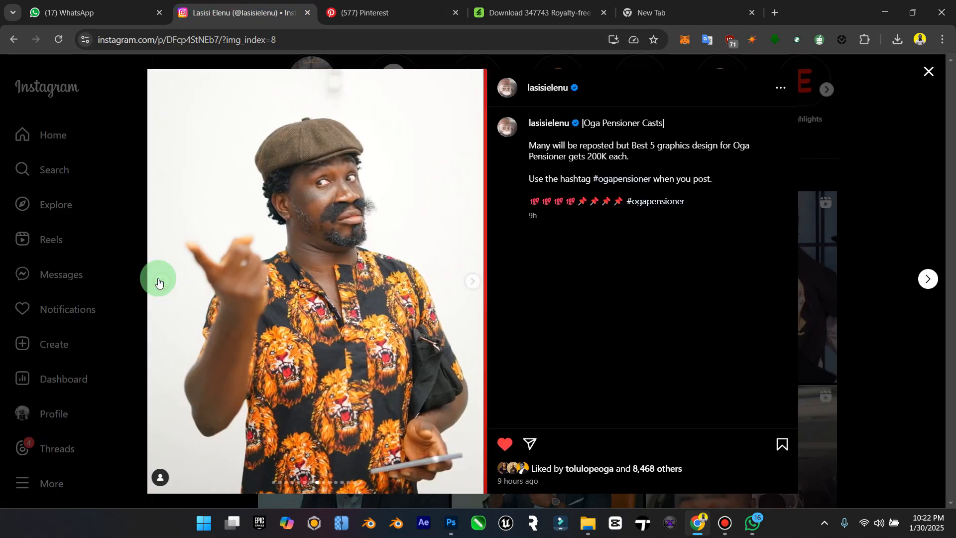
click(158, 282)
click(159, 281)
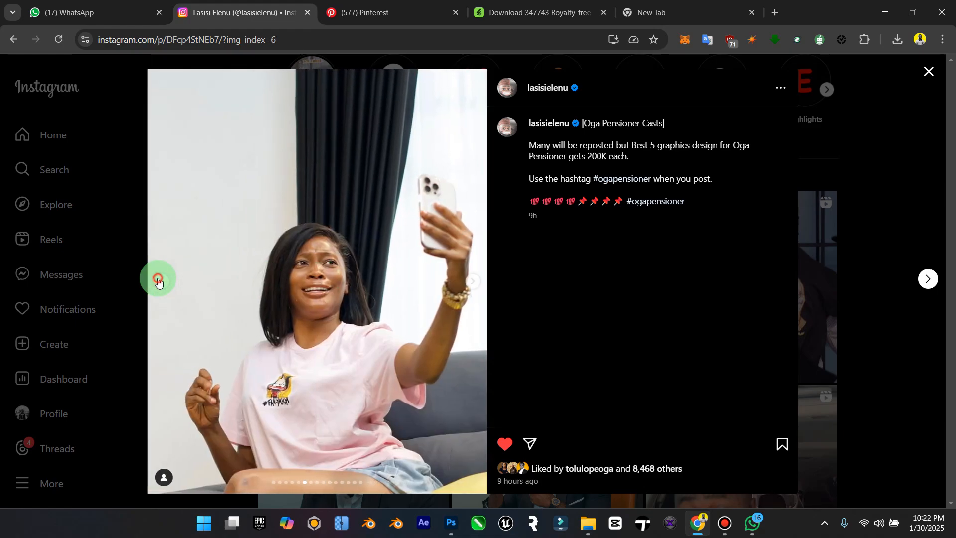
click(158, 281)
click(158, 281)
click(158, 281)
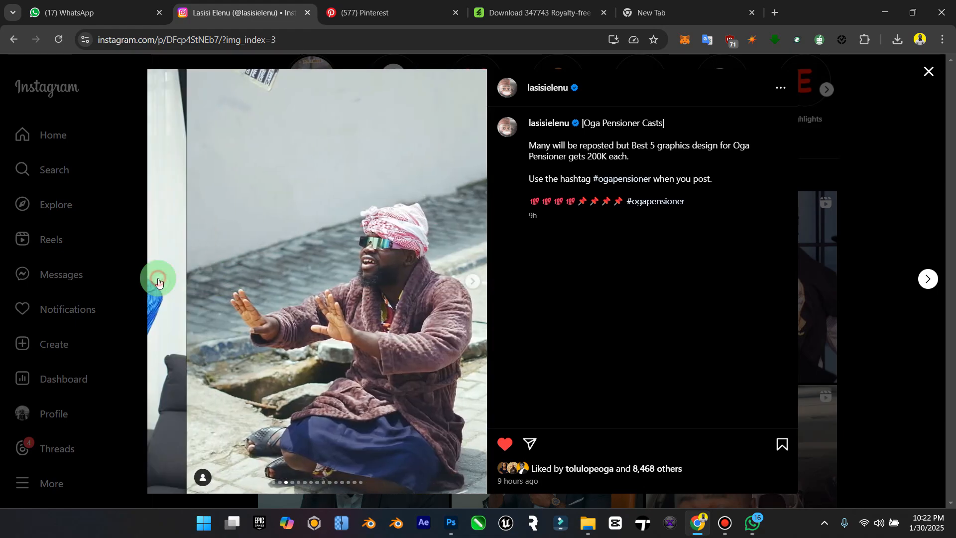
click(159, 281)
click(158, 282)
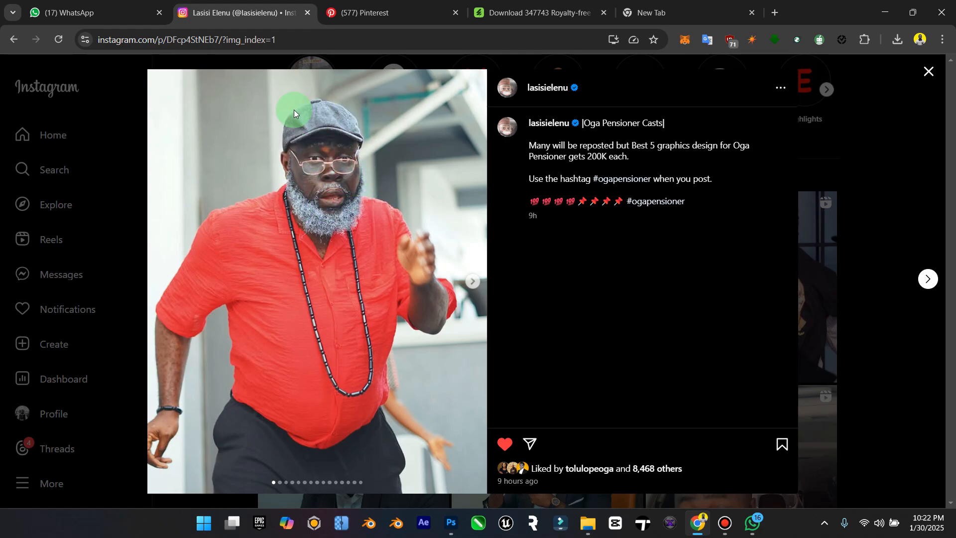
Step: Examine the comedy movie poster results on Pinterest for design inspiration
click(342, 4)
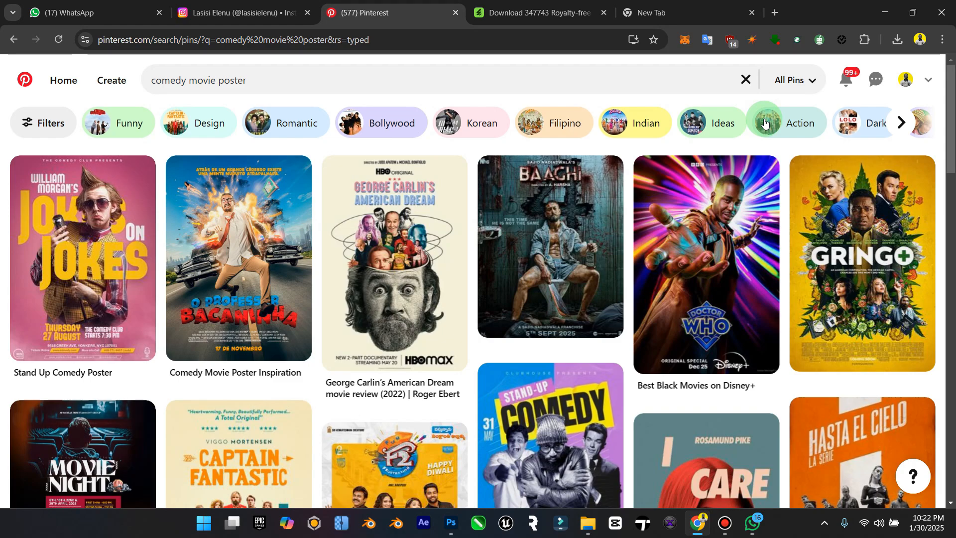
mouse_move(730, 199)
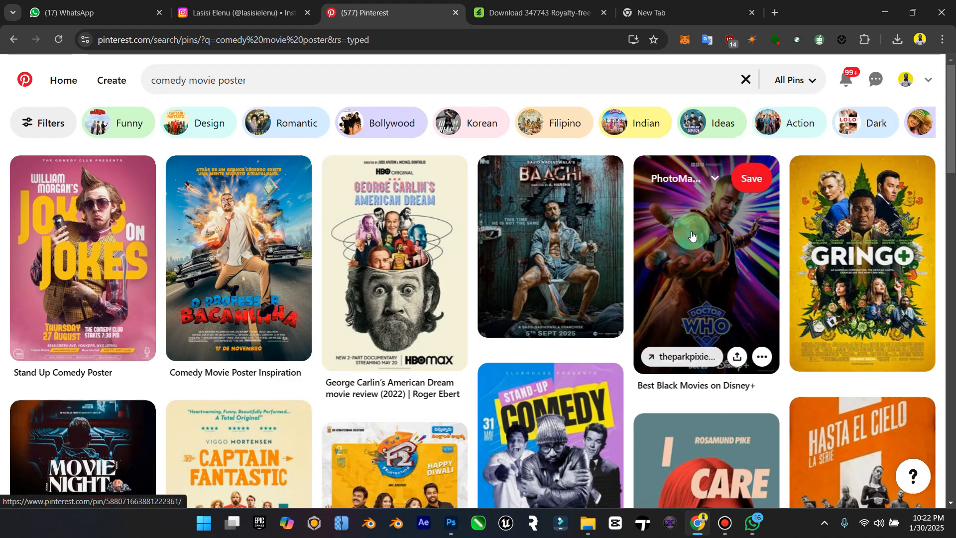
mouse_move(604, 292)
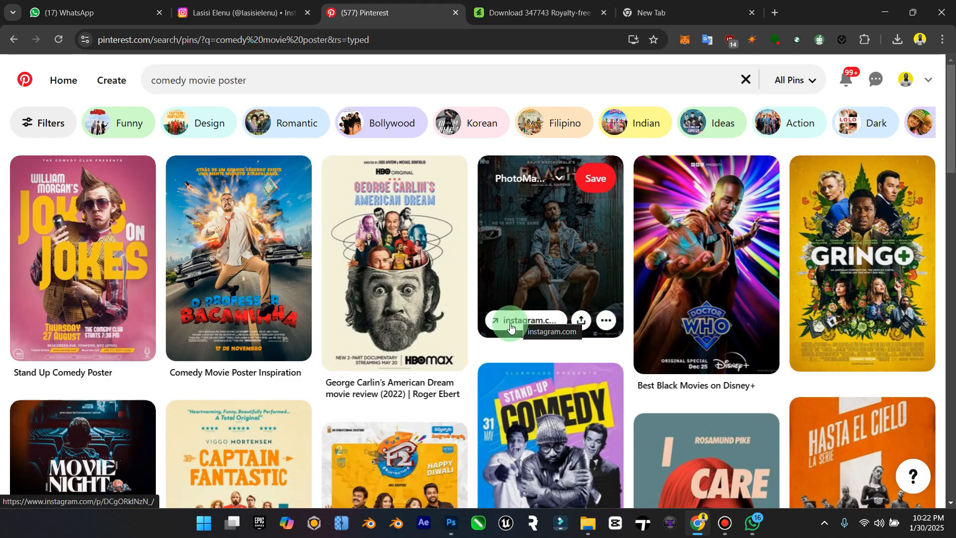
Step: Switch to Photoshop and start a new document 5000 pixels wide and 5800 pixels high
click(450, 521)
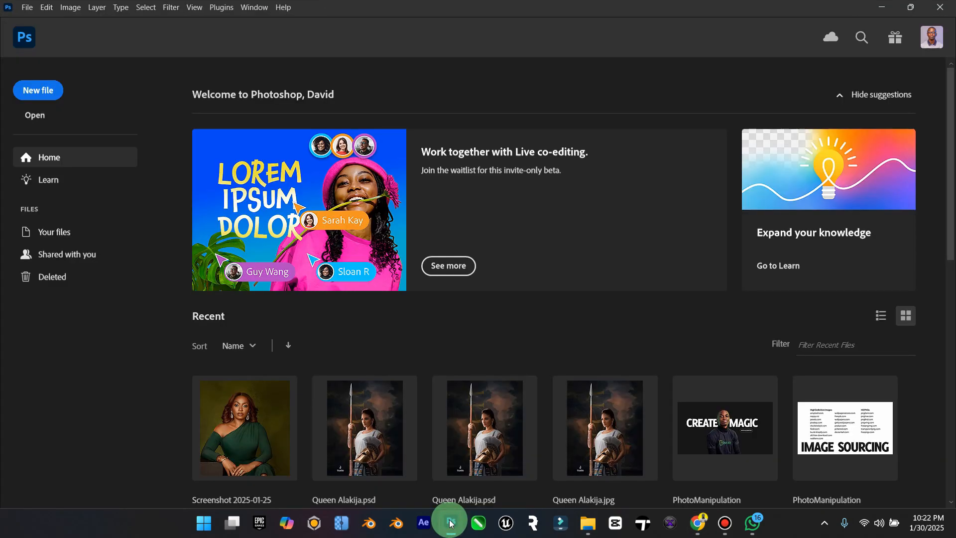
click(61, 93)
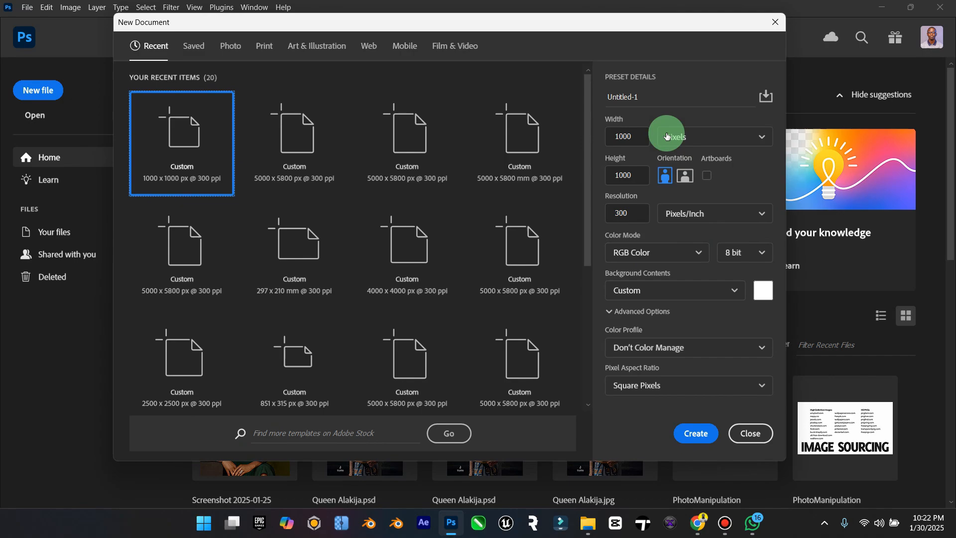
click(626, 136)
text(5000)
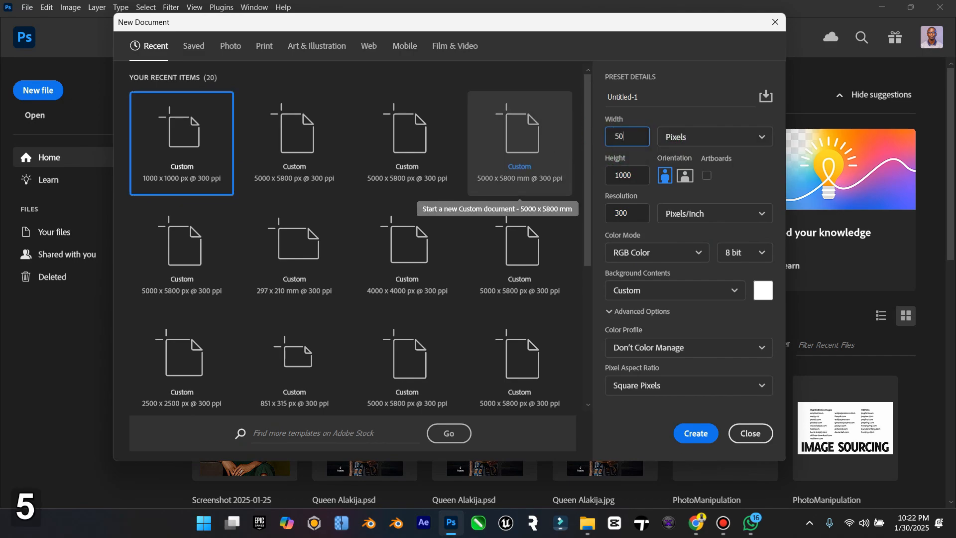
click(637, 176)
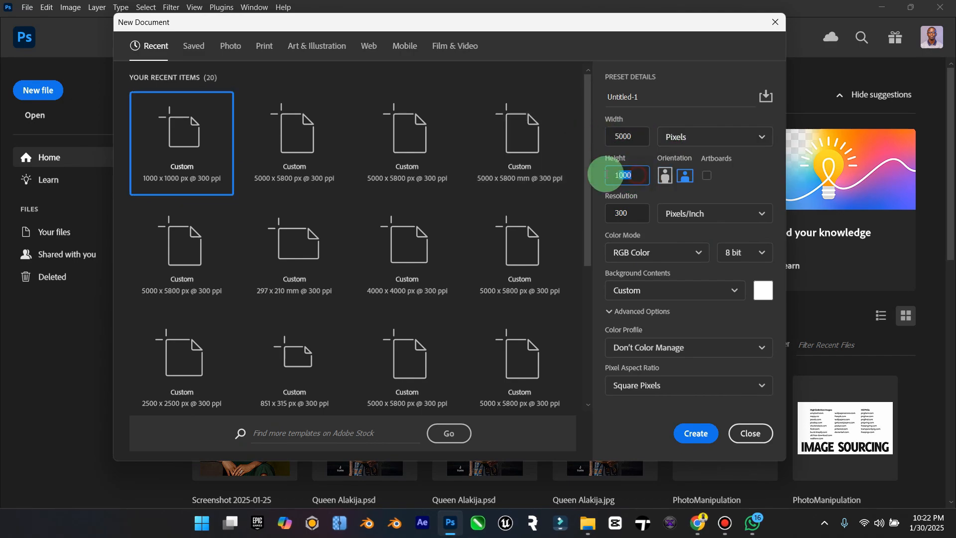
text(588)
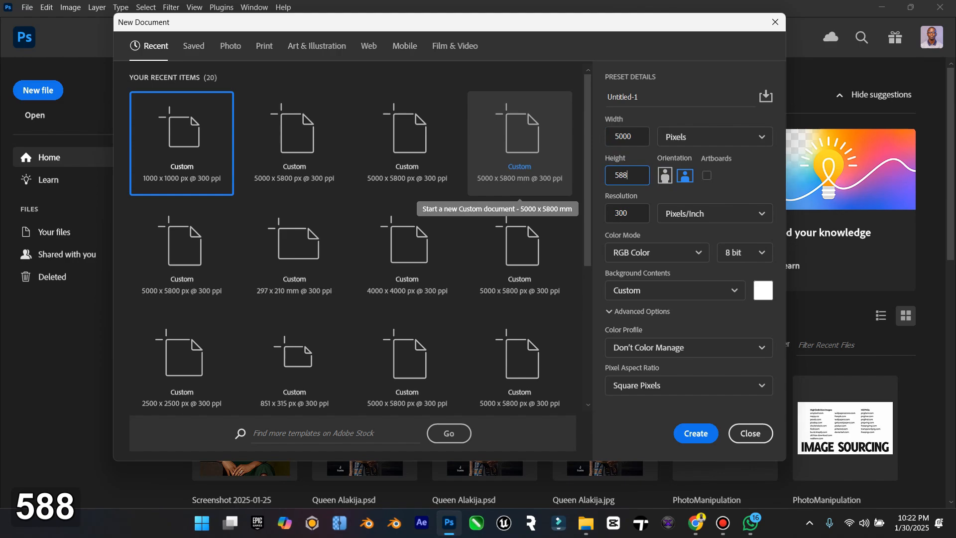
click(629, 175)
text(00)
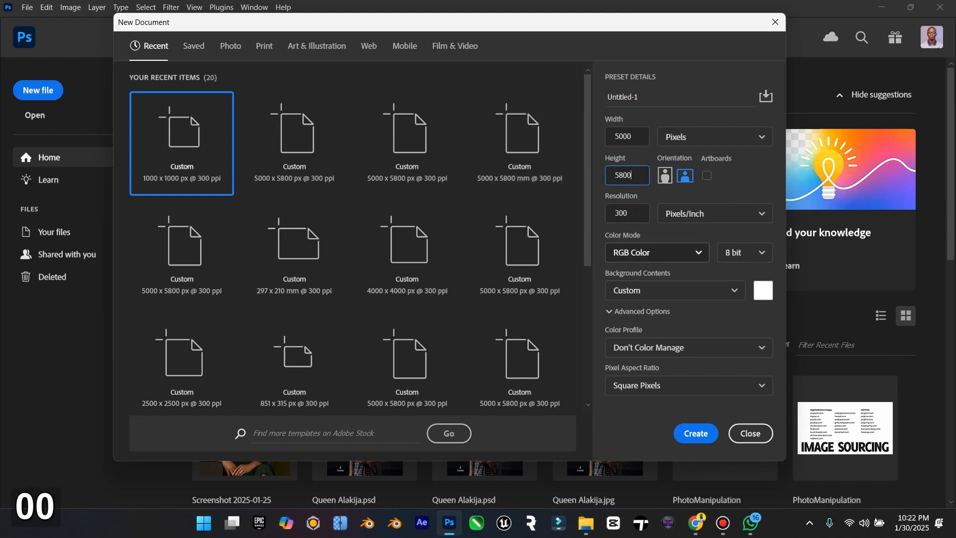
Step: Choose a golden yellow background colour for the new document and create it
click(764, 291)
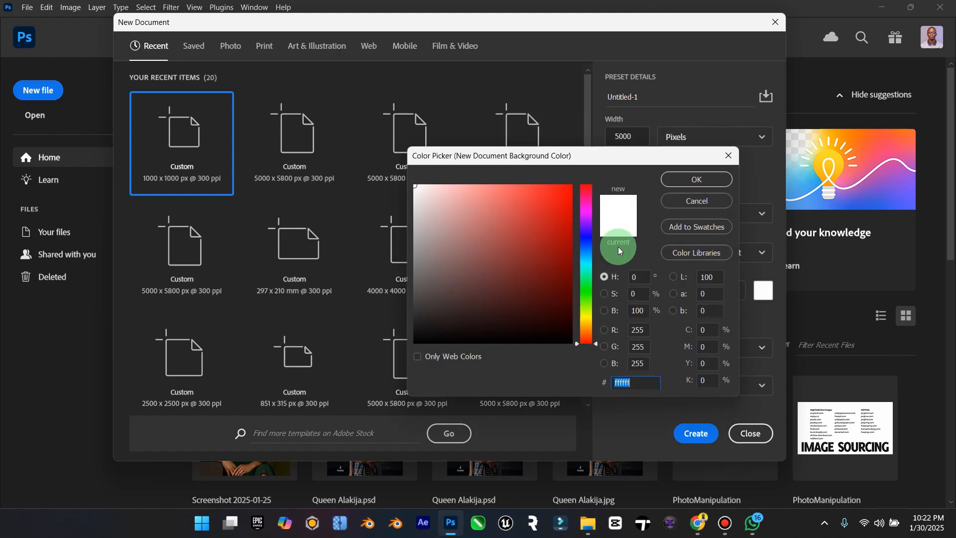
click(587, 323)
drag(567, 243, 555, 188)
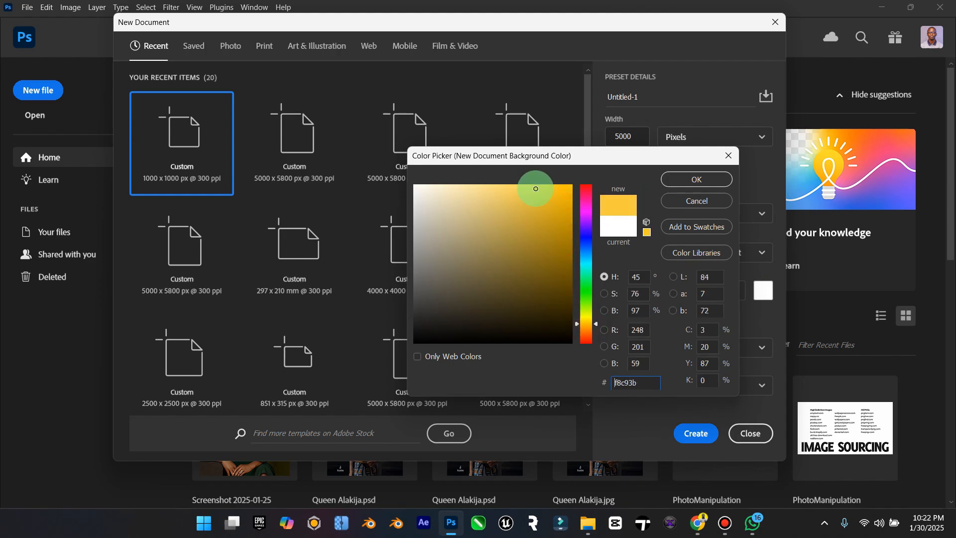
click(682, 180)
click(703, 436)
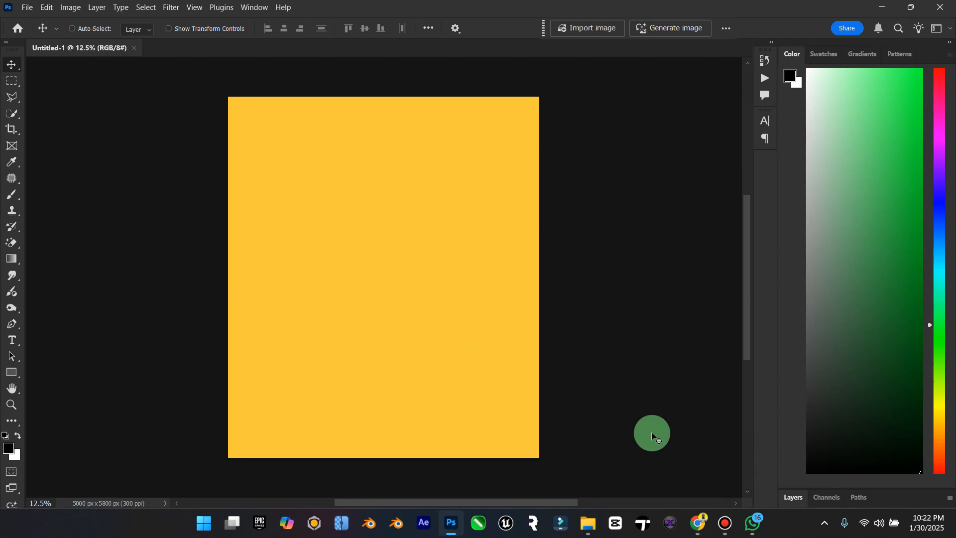
Step: Look over the comedy movie posters in Chrome and the folder of upscaled photos in File Explorer once more
click(697, 529)
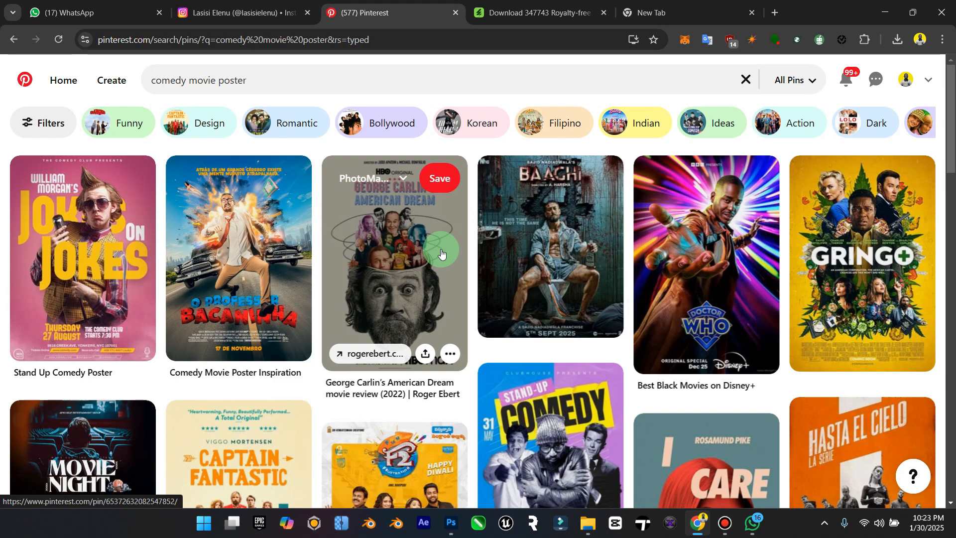
click(882, 13)
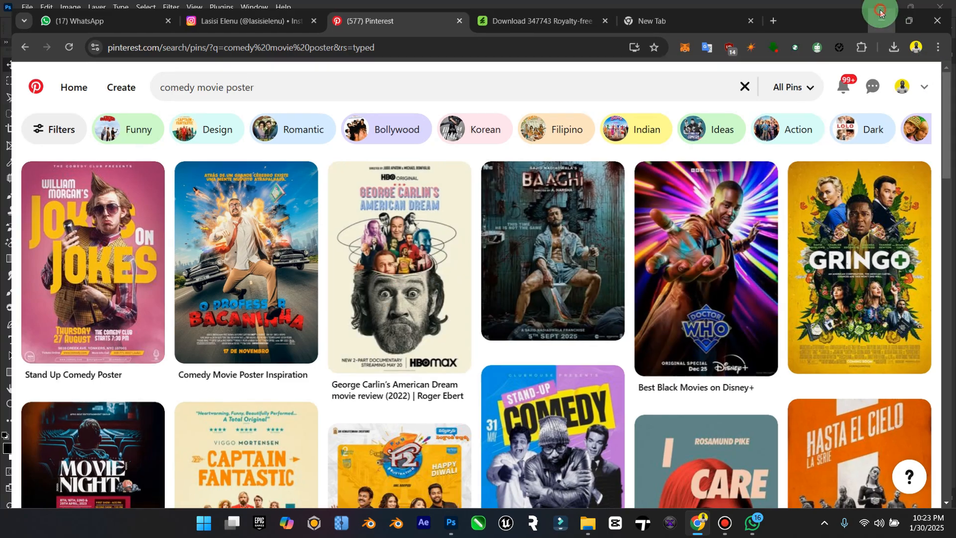
click(582, 518)
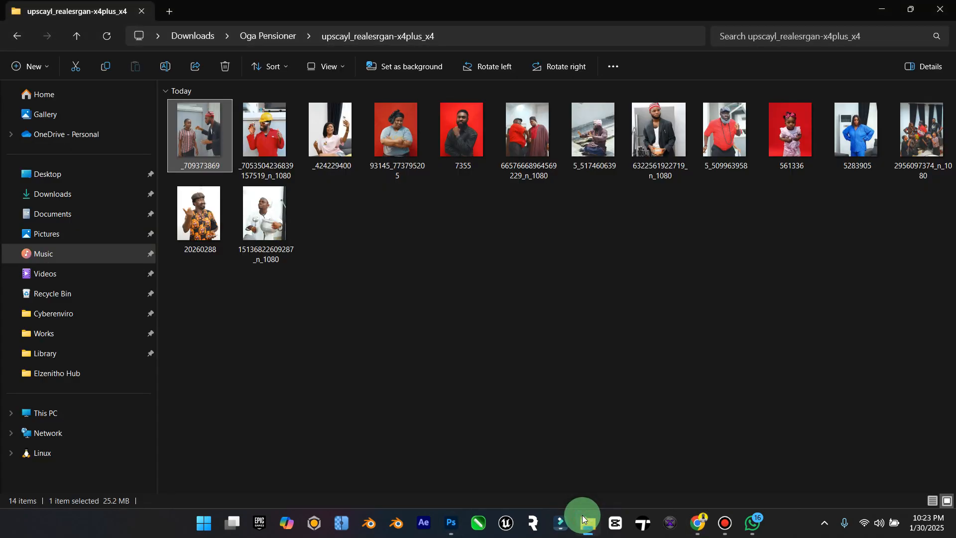
click(582, 518)
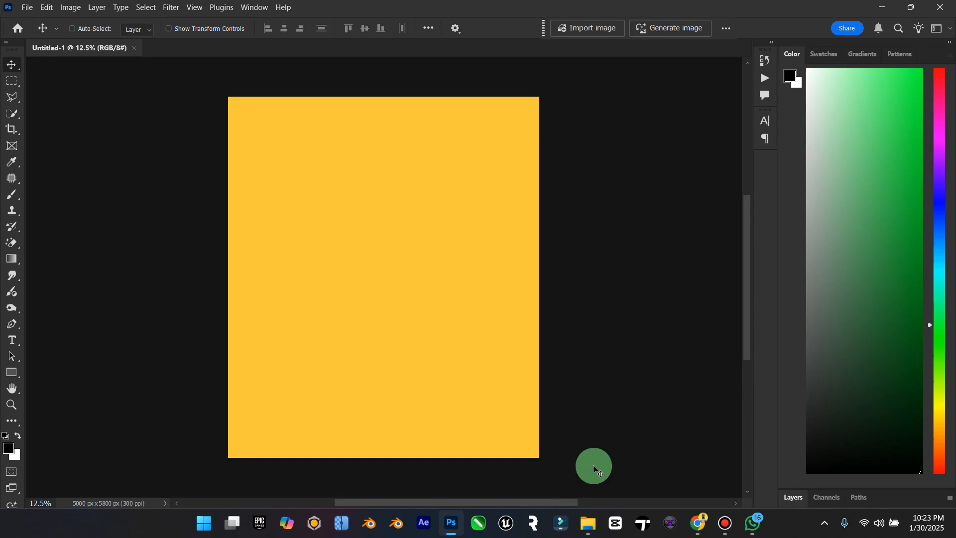
Step: Open the upscaled photo 5_509963958 from File Explorer in Adobe Photoshop 2025
click(589, 522)
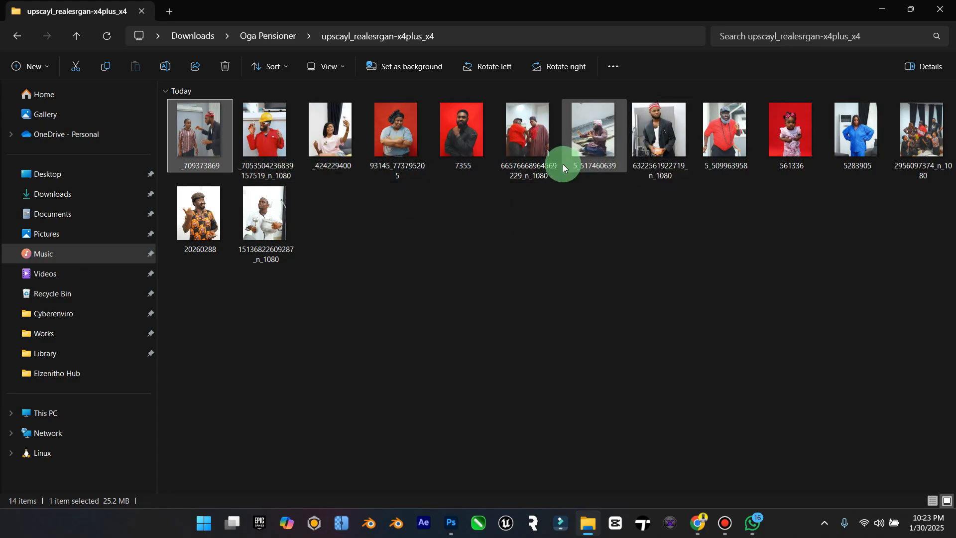
click(721, 140)
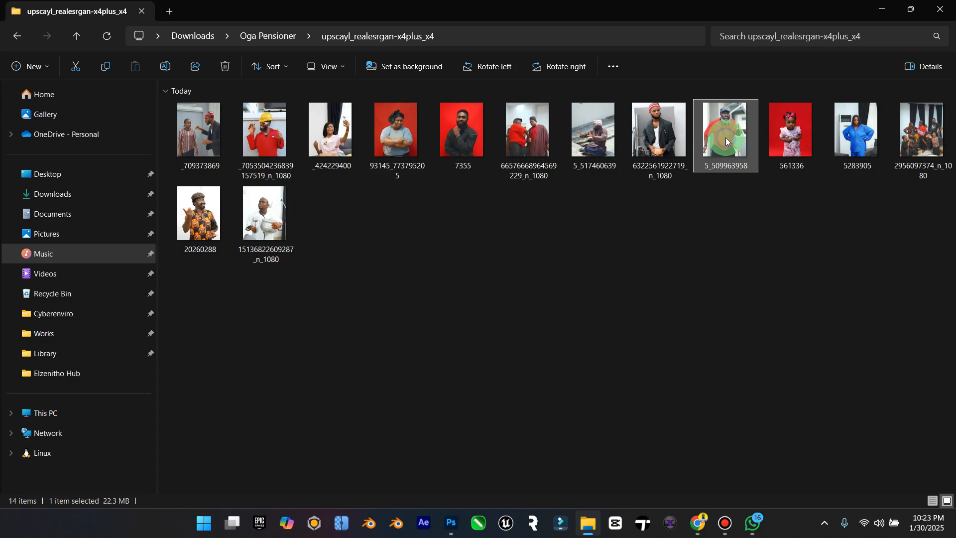
right_click(725, 138)
mouse_move(856, 62)
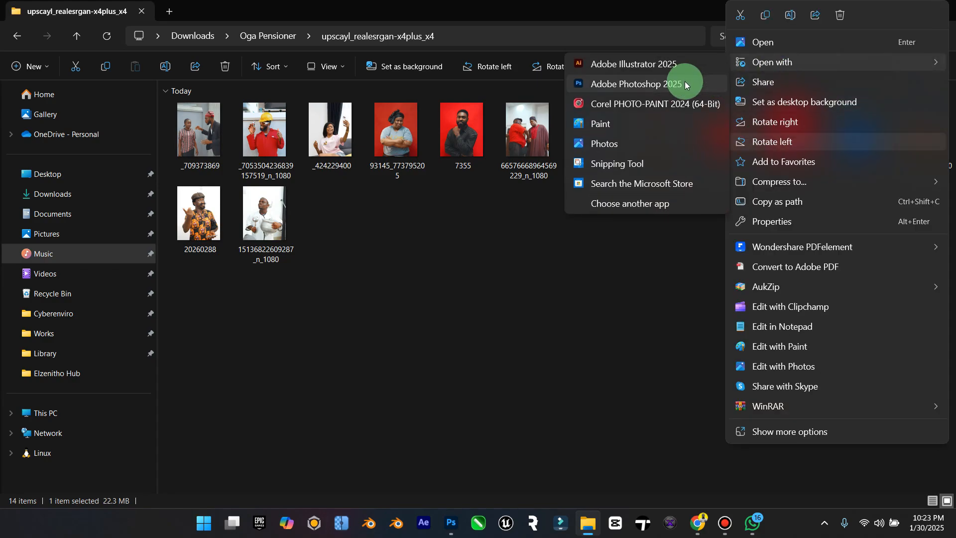
click(685, 84)
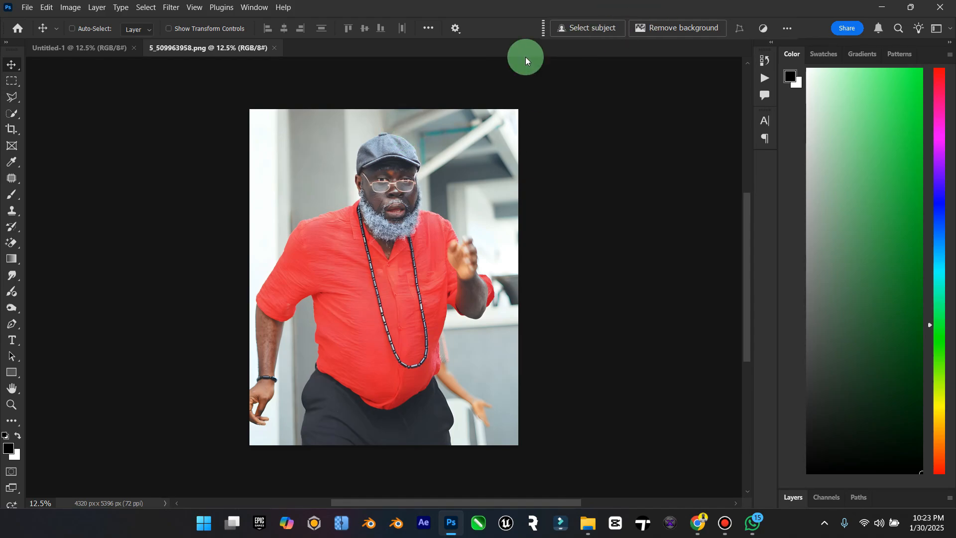
Step: Select the man in the red shirt with the Object Selection tool and check the selection's edges
click(13, 120)
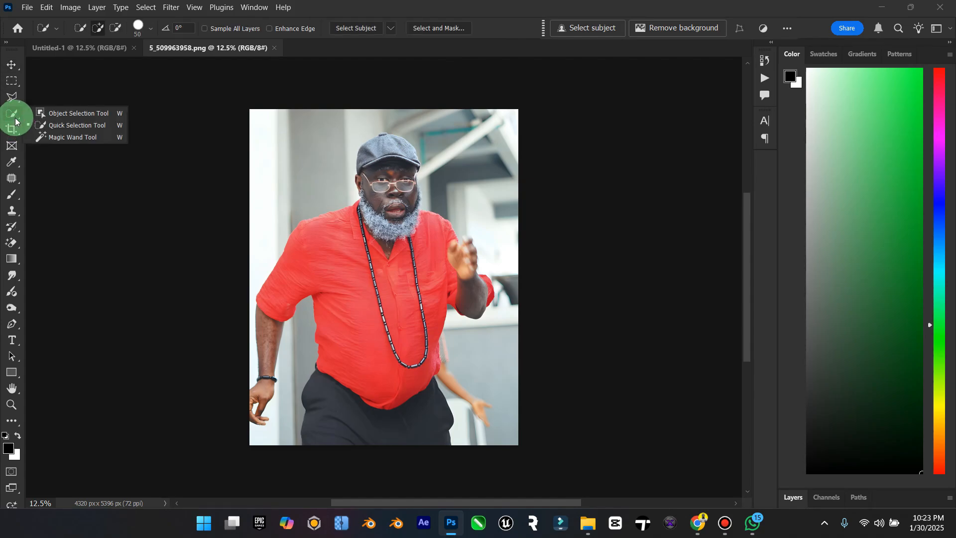
click(80, 113)
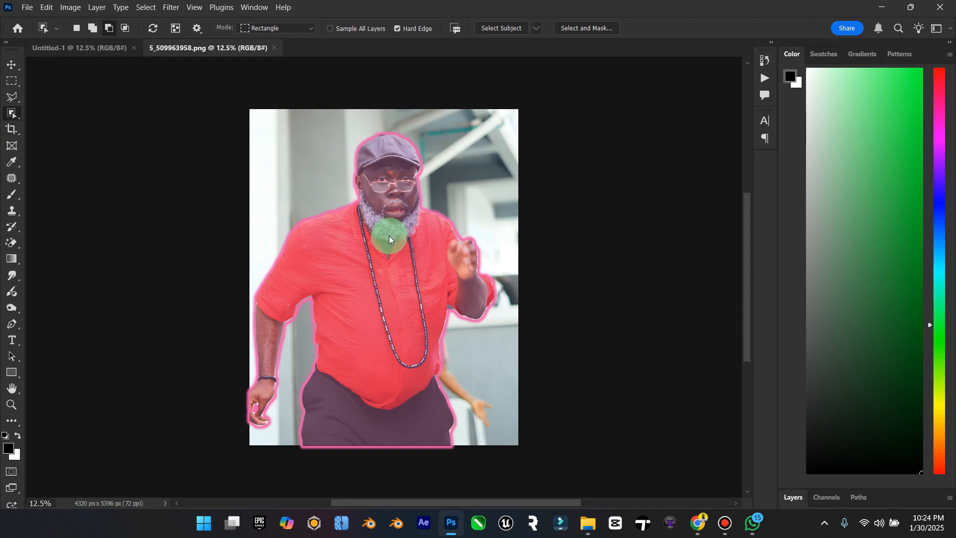
click(390, 244)
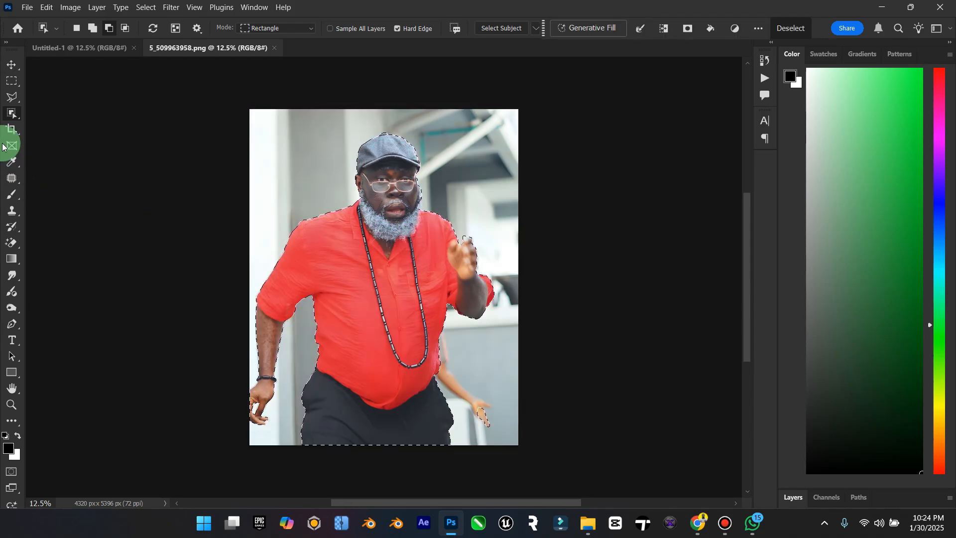
click(10, 99)
click(11, 404)
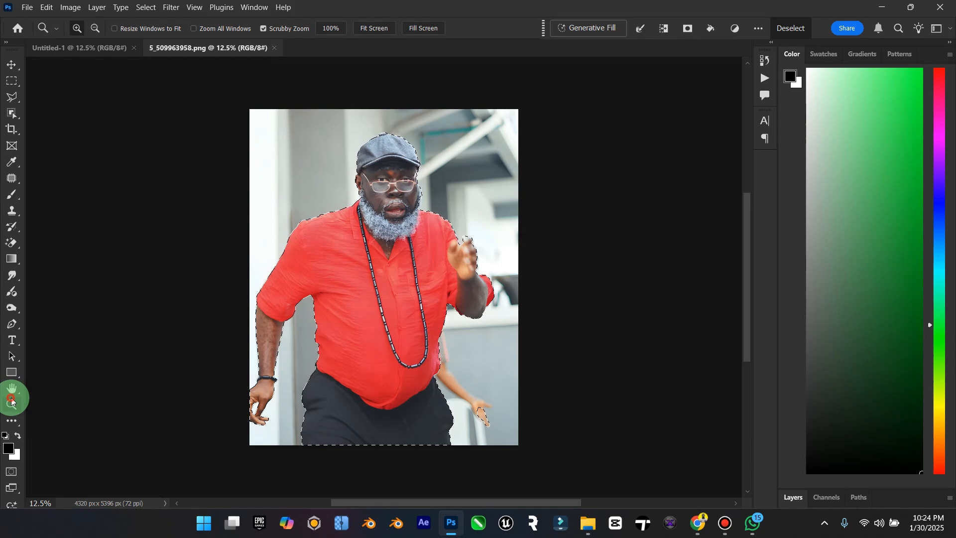
drag(249, 435, 262, 407)
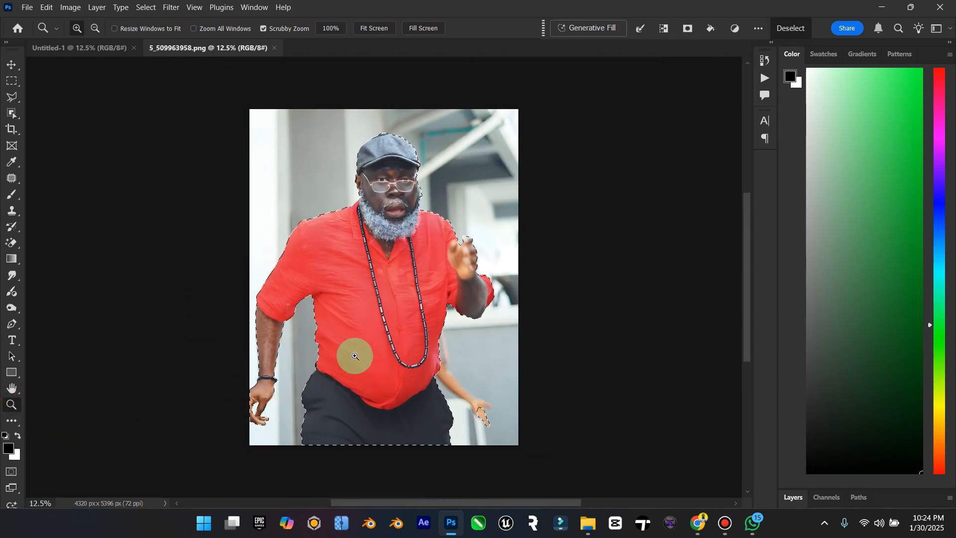
drag(457, 279, 485, 299)
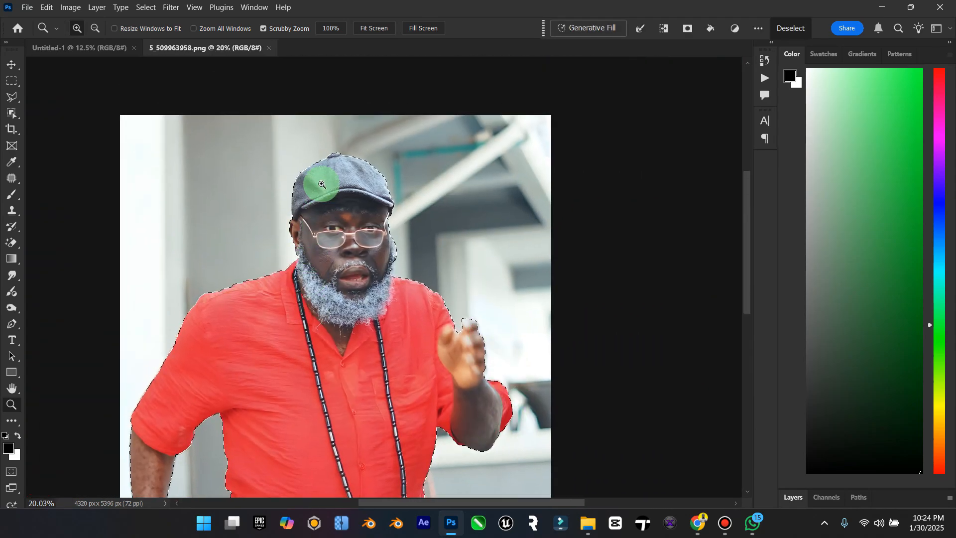
mouse_move(321, 193)
mouse_down()
mouse_move(364, 193)
mouse_move(324, 196)
mouse_up()
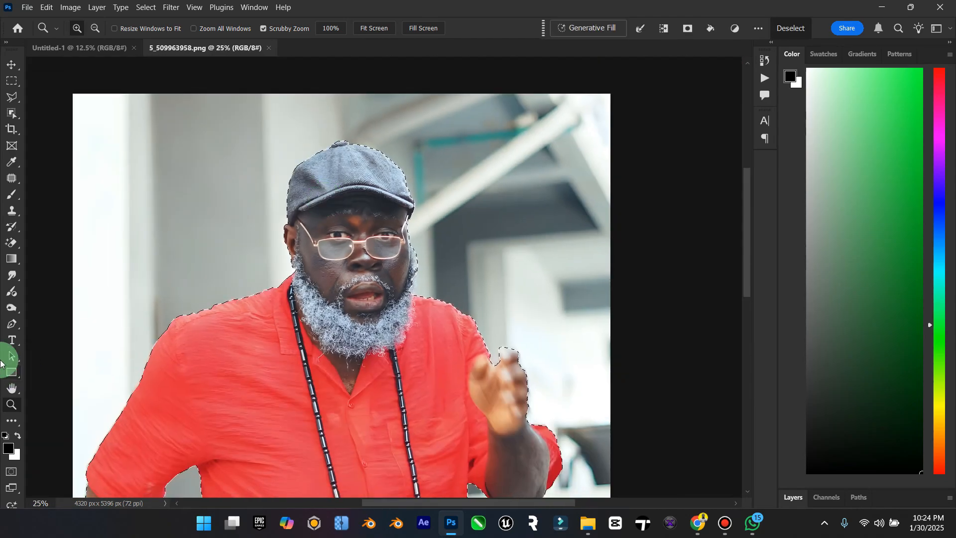
double_click(12, 388)
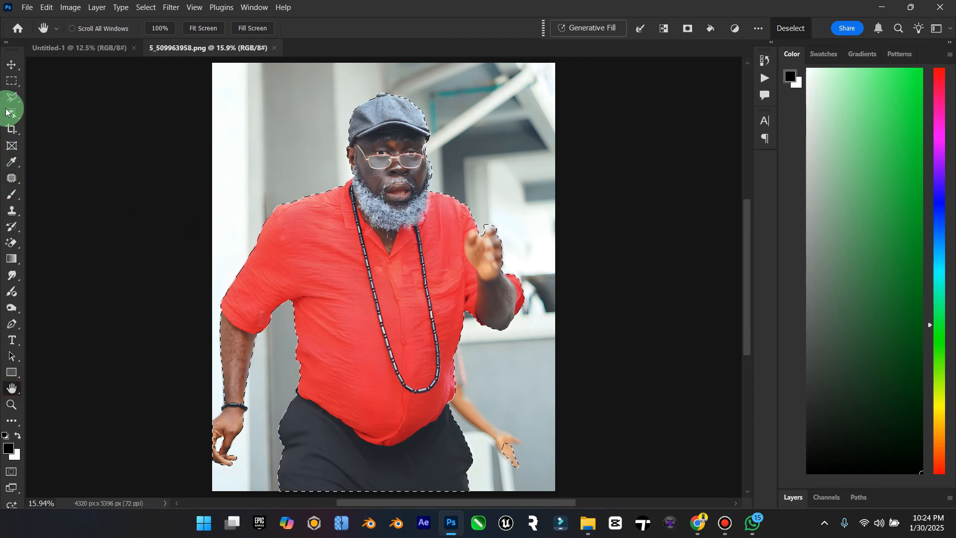
click(11, 98)
click(309, 35)
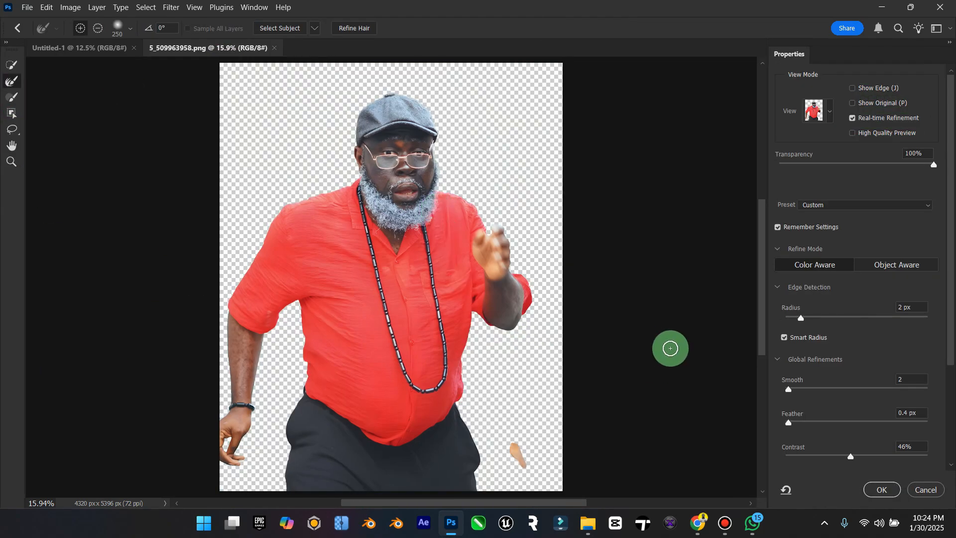
click(925, 488)
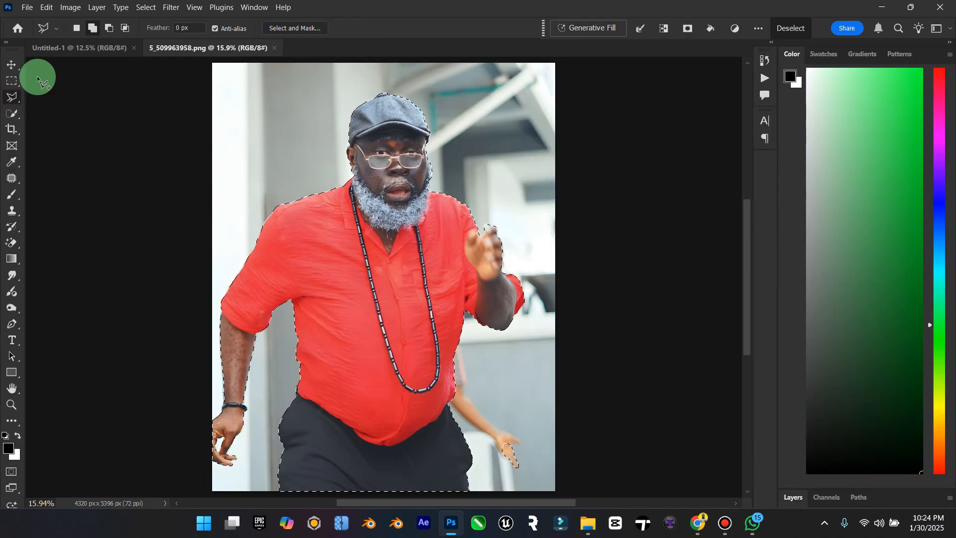
Step: Subtract the background person's hand beside the man's hip from the selection with the Polygonal Lasso
click(109, 28)
click(497, 400)
click(502, 481)
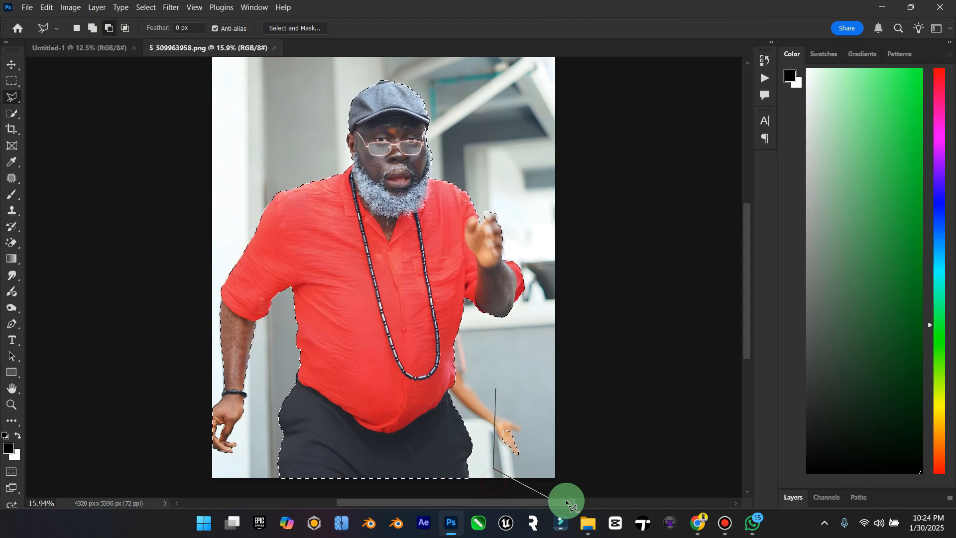
click(576, 481)
double_click(573, 399)
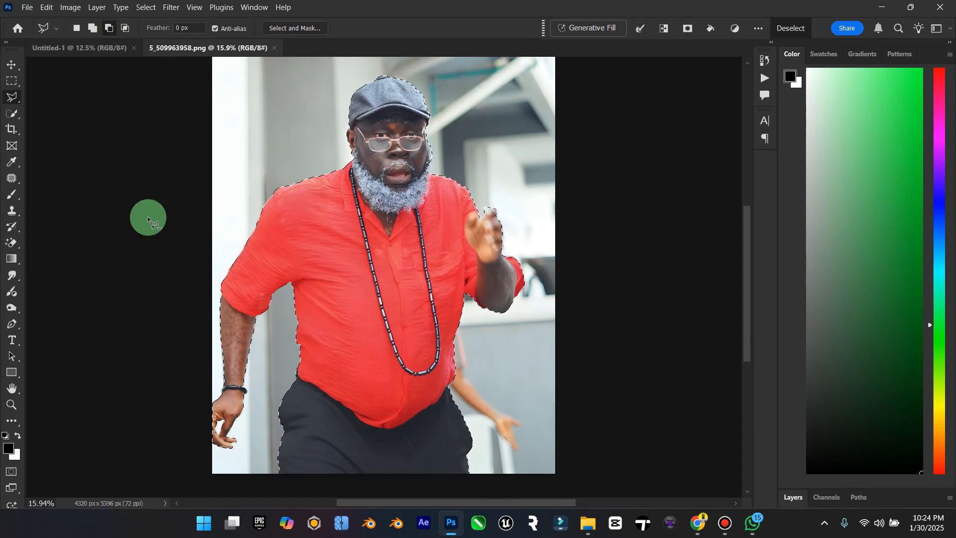
Step: Subtract the excess background beside the cheek and sideburn, on the glasses' open side, from the selection
click(11, 405)
drag(406, 111, 486, 124)
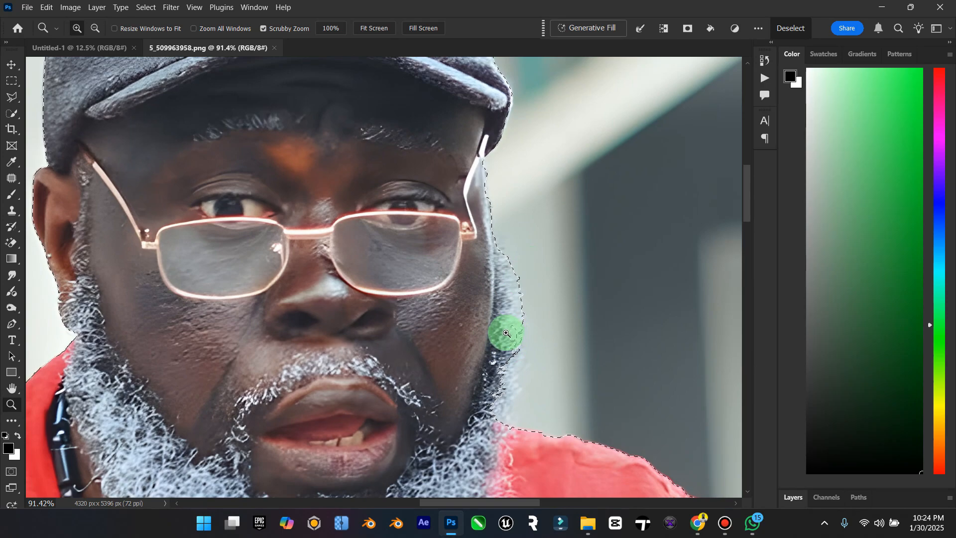
click(12, 97)
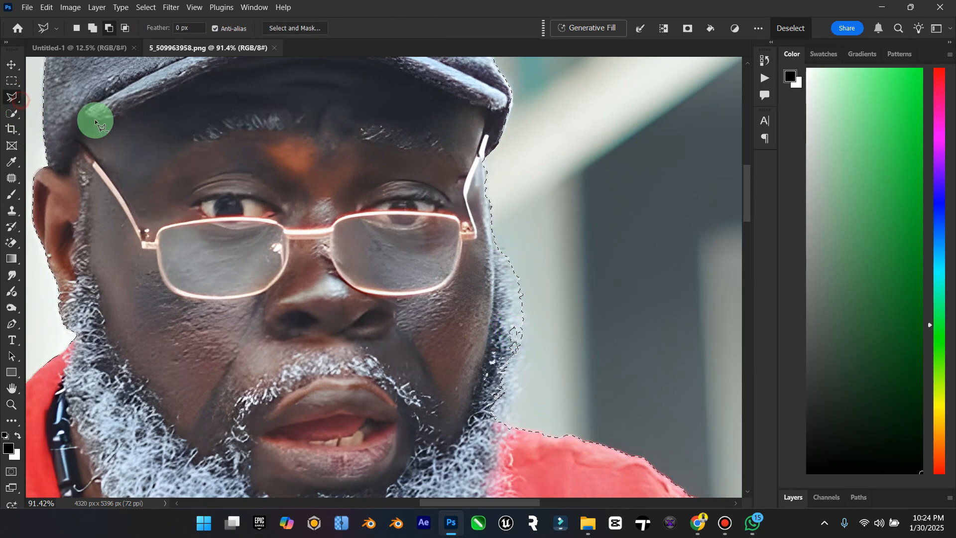
click(525, 367)
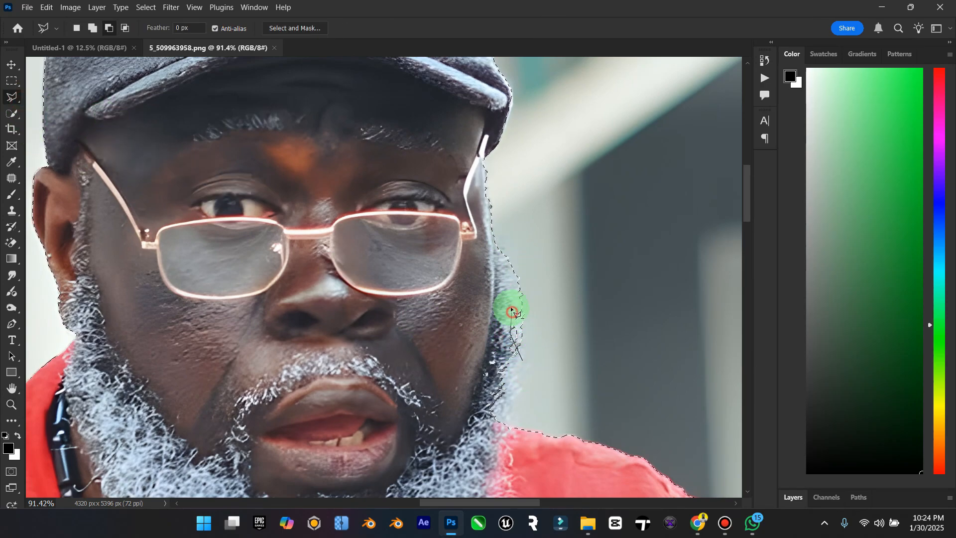
click(516, 233)
double_click(570, 312)
scroll(548, 324, up, 1)
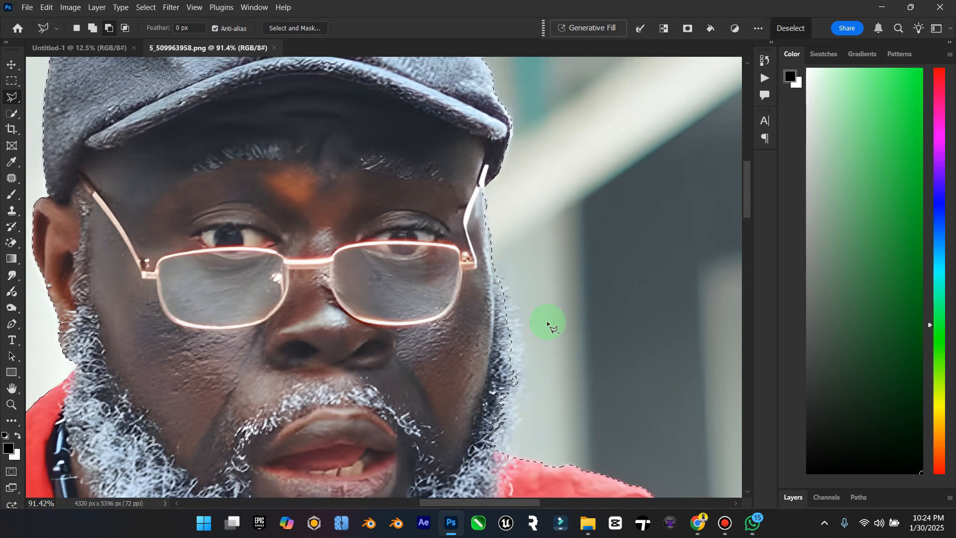
scroll(185, 355, down, 4)
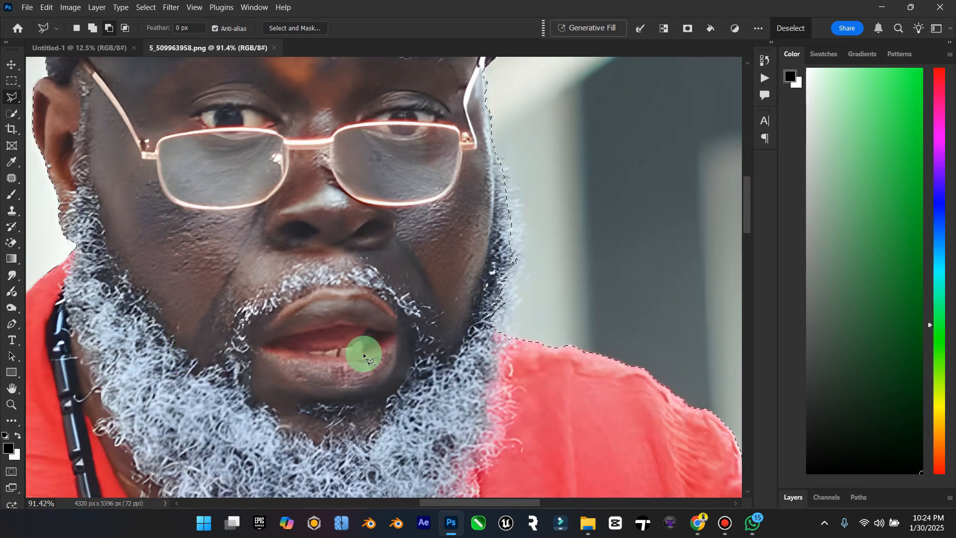
Step: Add the missed beard and cheek edge back to the selection with the Polygonal Lasso
click(92, 28)
click(486, 329)
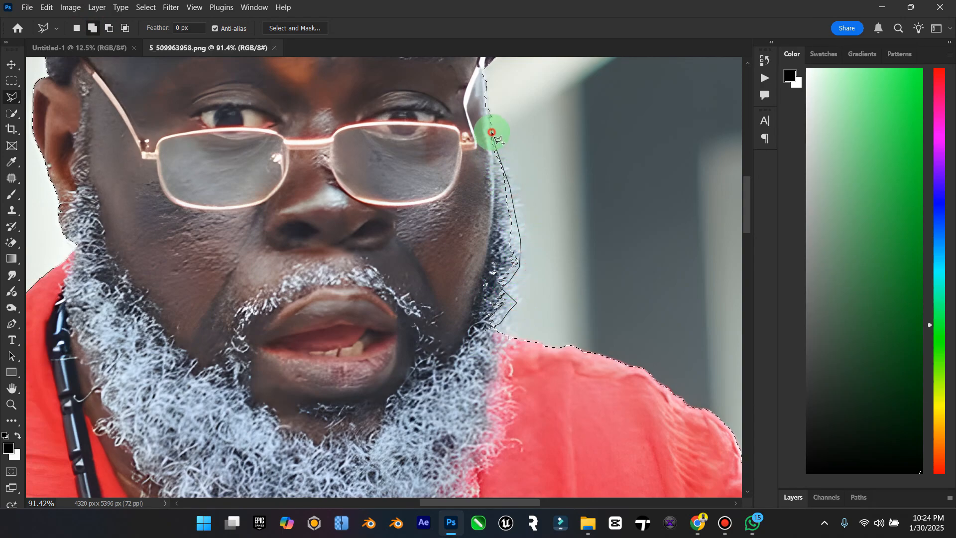
double_click(399, 260)
scroll(63, 214, up, 1)
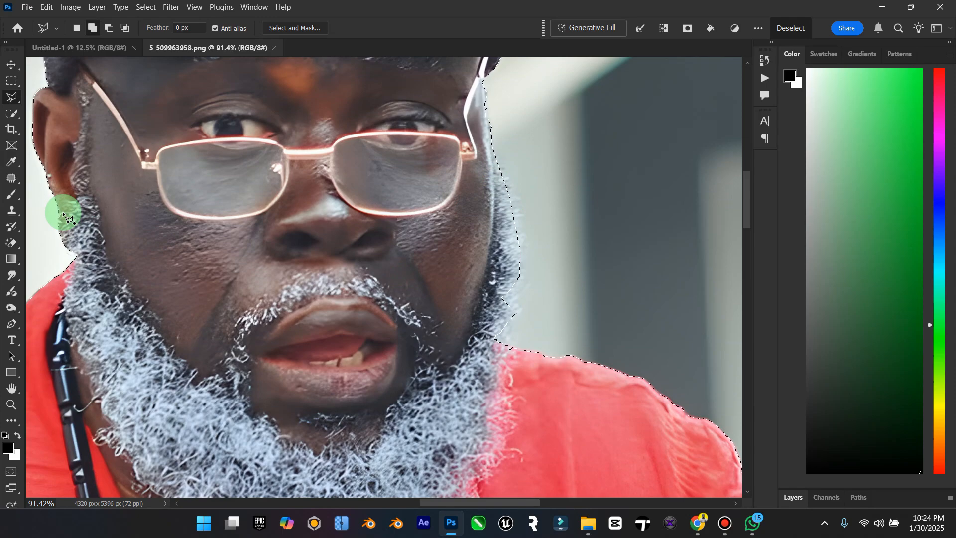
scroll(63, 214, up, 5)
Step: Open the selection in Select and Mask and brush along the sideburn and beard edge with a size 125 Refine Edge brush
click(11, 378)
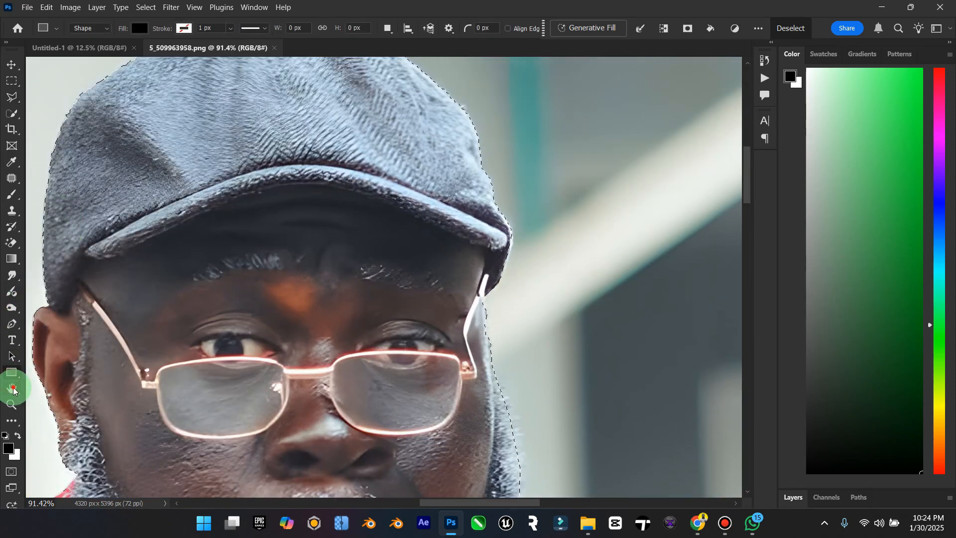
double_click(12, 388)
click(13, 98)
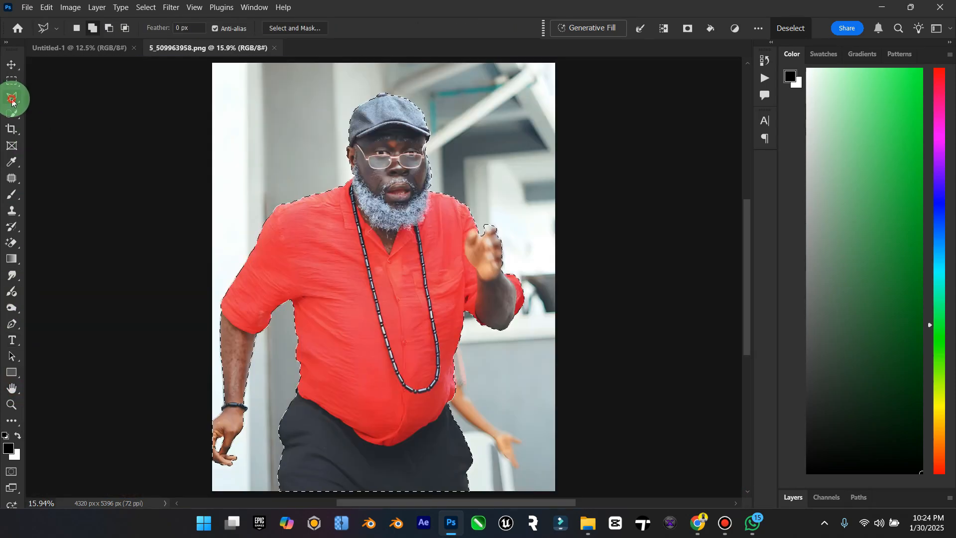
click(315, 30)
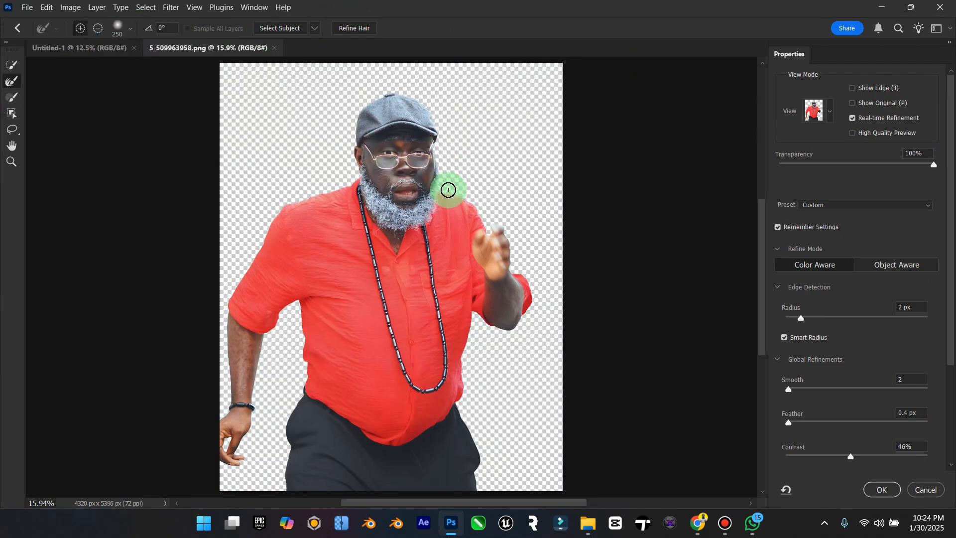
scroll(449, 190, up, 10)
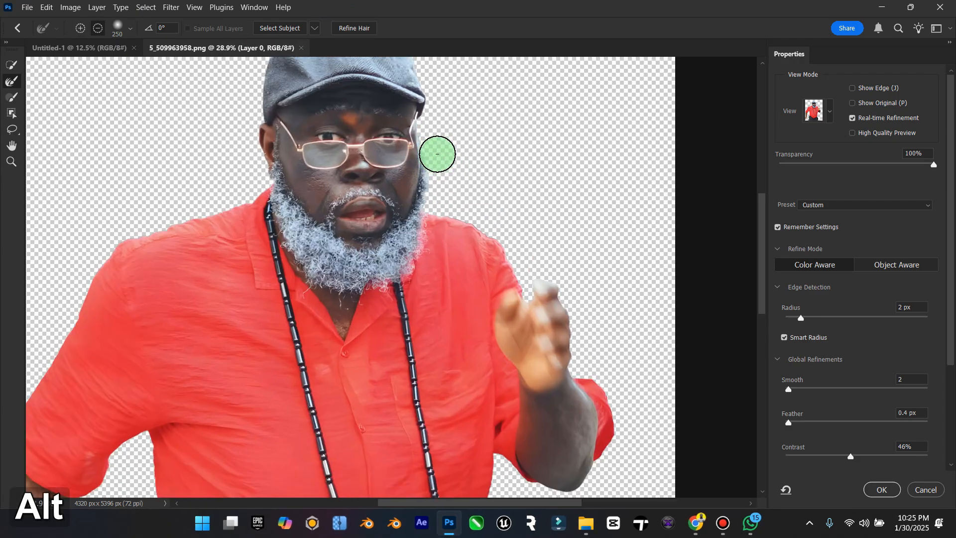
scroll(501, 235, down, 1)
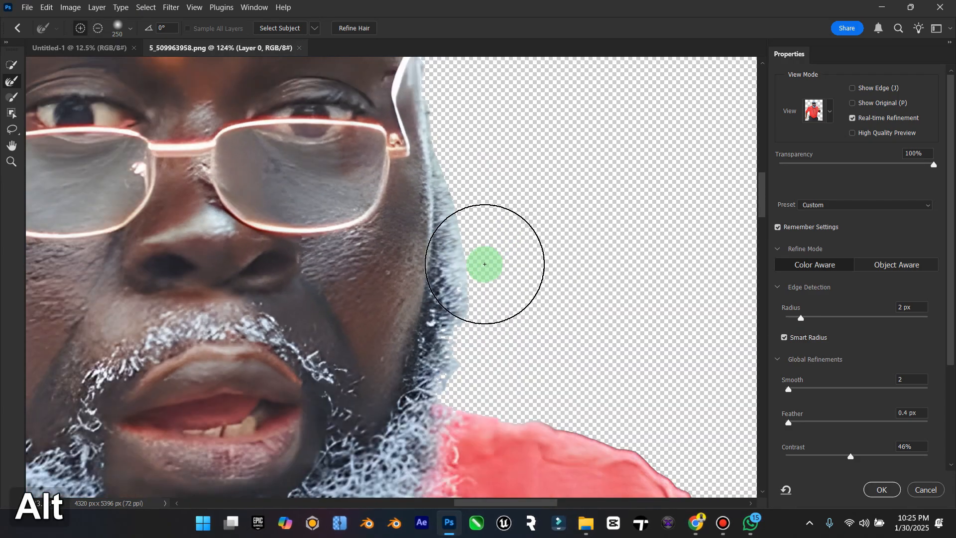
key(bracketleft)
key(bracketleft)
key(bracketleft)
key(bracketleft)
key(bracketleft)
drag(477, 191, 480, 231)
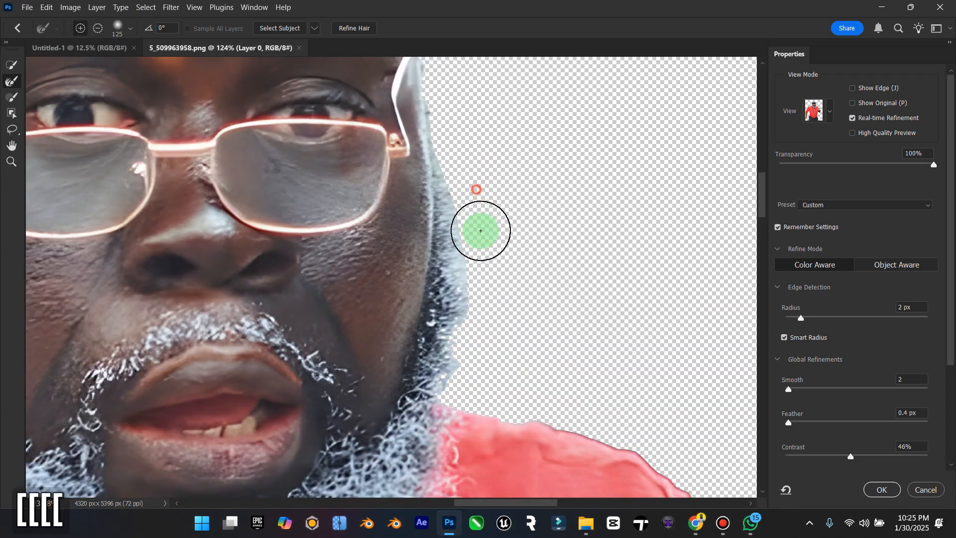
drag(446, 325, 455, 337)
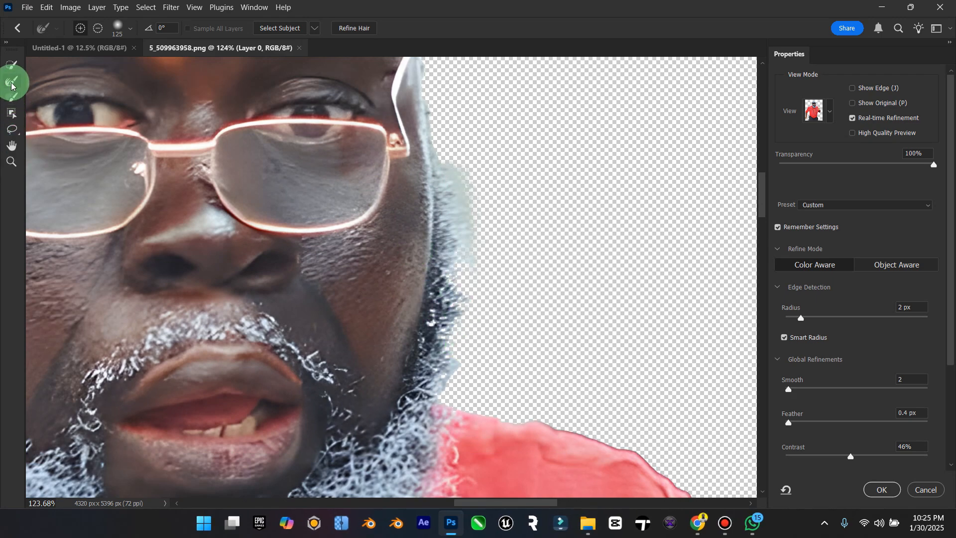
Step: Set the edge contrast to 55% and shift edge to +23%, and touch up the beard's edge with the refine brush
scroll(870, 429, down, 2)
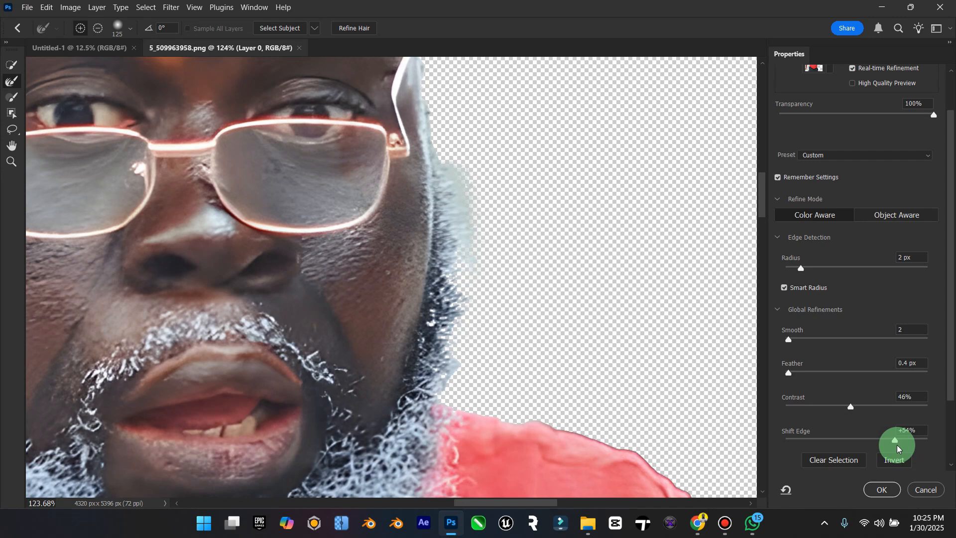
drag(898, 444, 876, 438)
drag(851, 406, 874, 440)
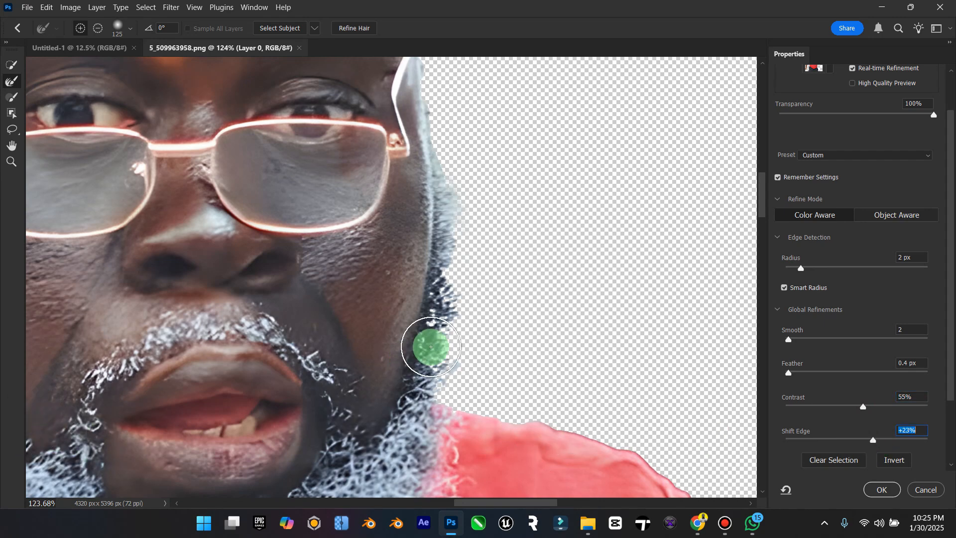
key(alt)
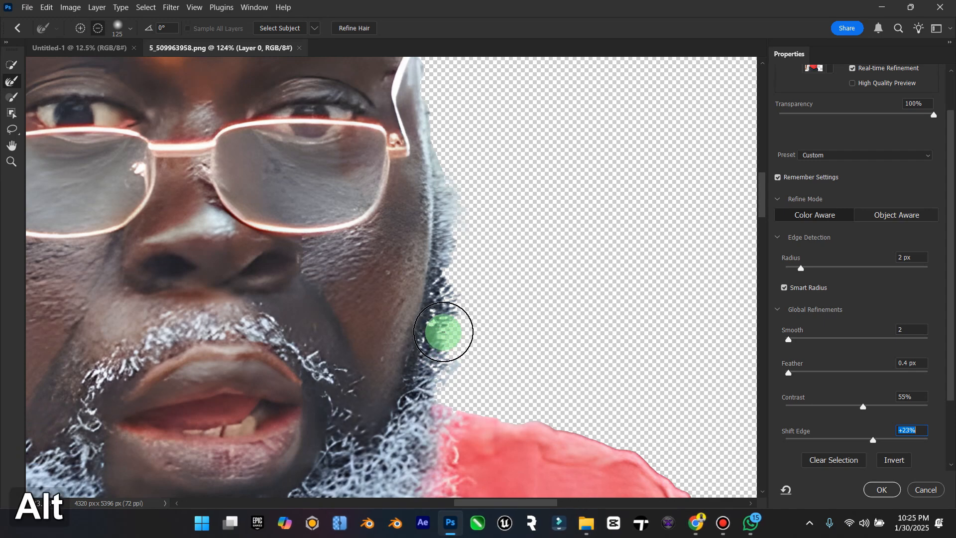
key(ctrl)
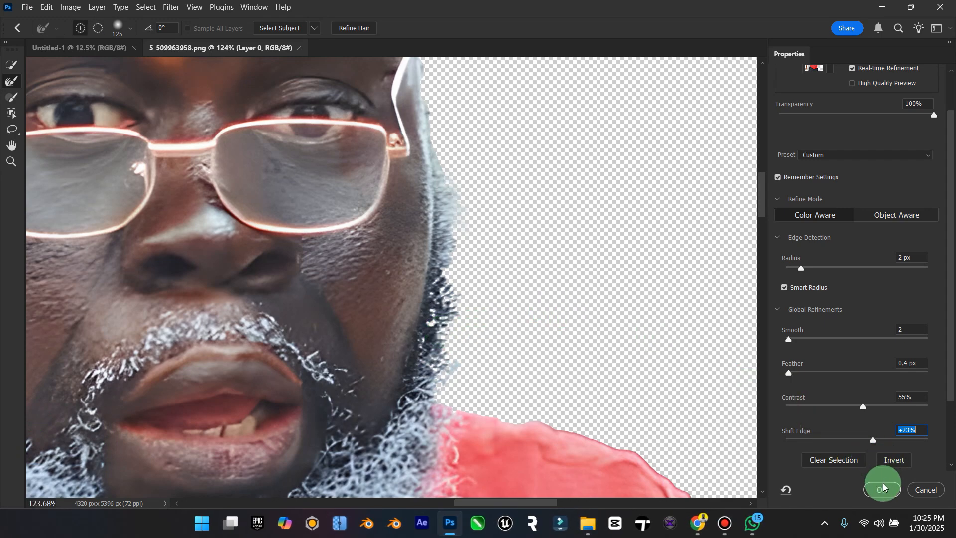
Step: Turn on Decontaminate Colors at 100% and output the cutout to a new layer with layer mask
scroll(841, 448, down, 3)
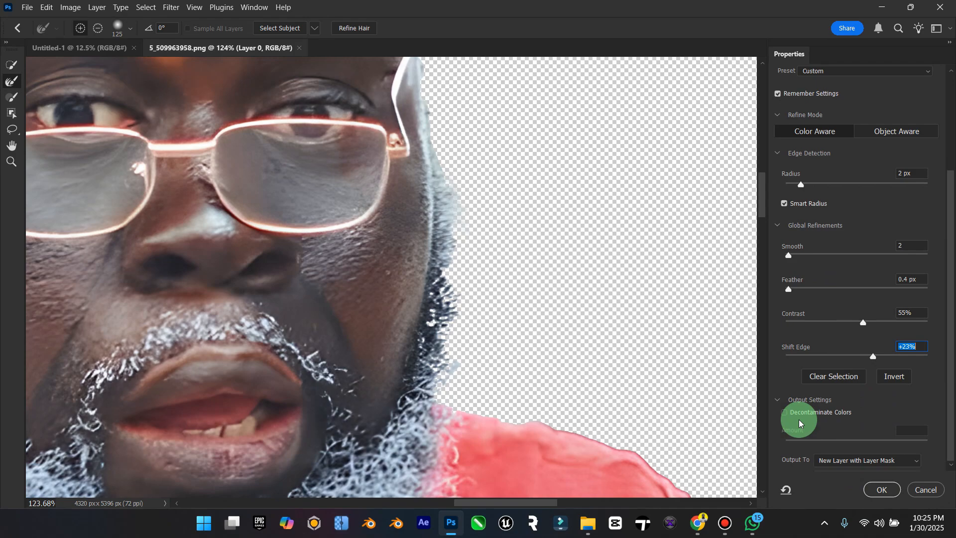
click(785, 412)
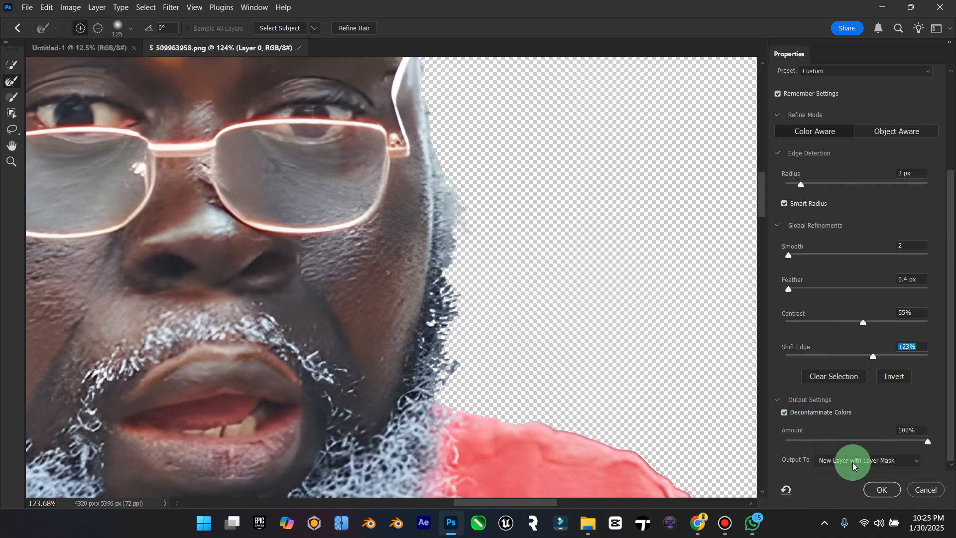
click(886, 493)
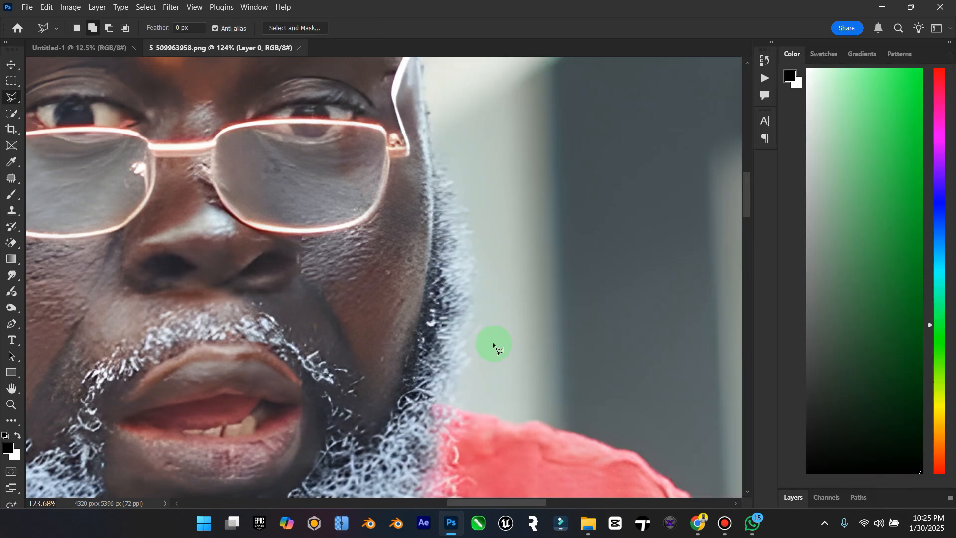
click(10, 388)
click(11, 388)
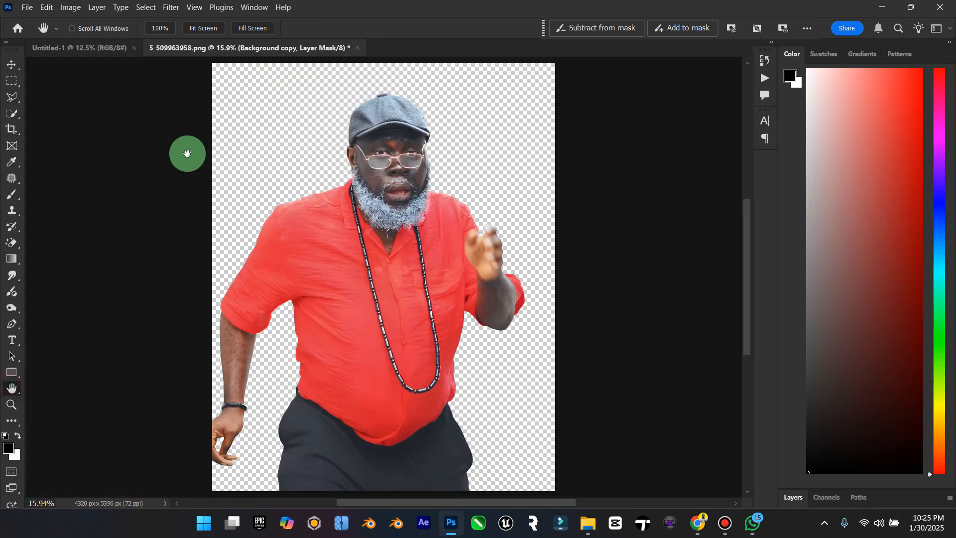
click(11, 65)
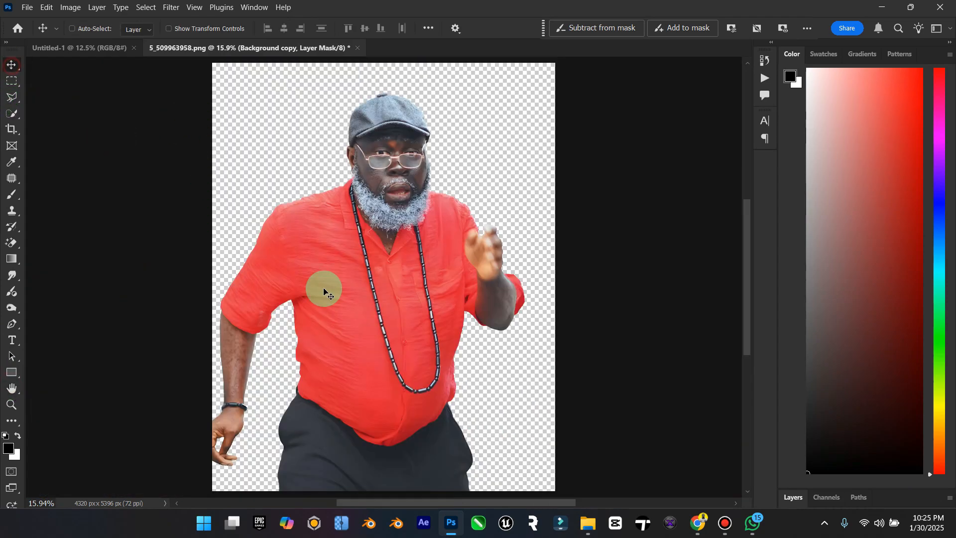
Step: Apply the layer mask to the cutout of the man in the red shirt and move it into the yellow poster document
click(787, 493)
right_click(827, 216)
click(836, 249)
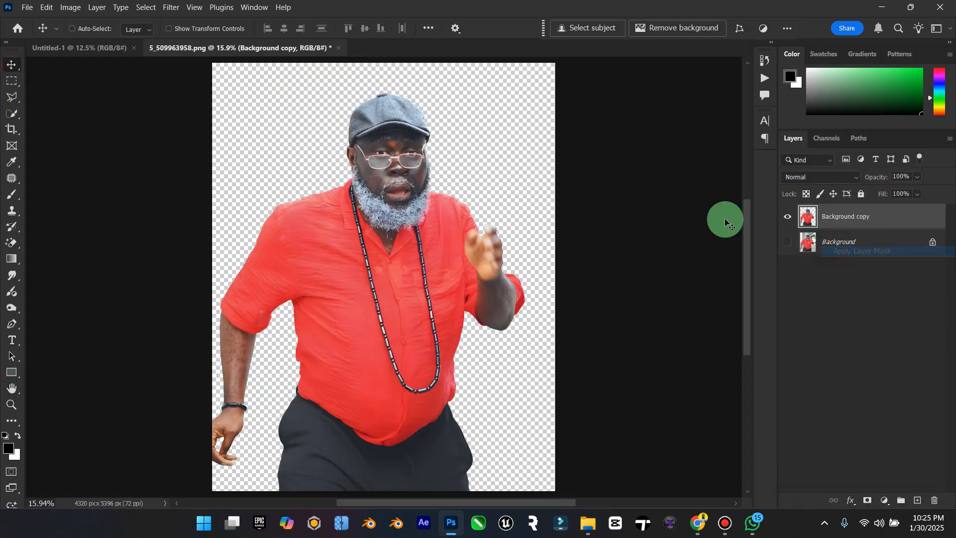
click(15, 65)
drag(448, 265, 396, 284)
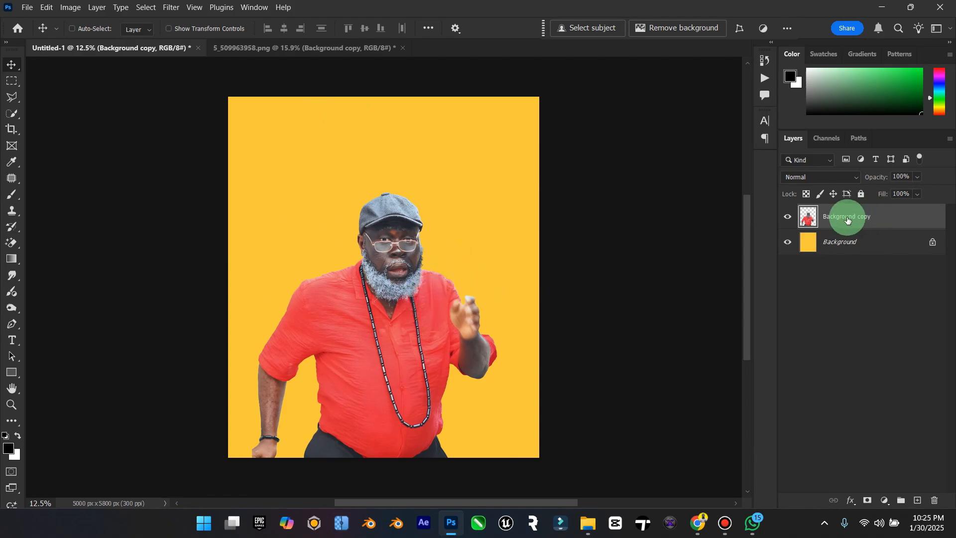
Step: Rename the cutout layer to Lasisi, duplicate it, and hide the original layer
text(Lasisi)
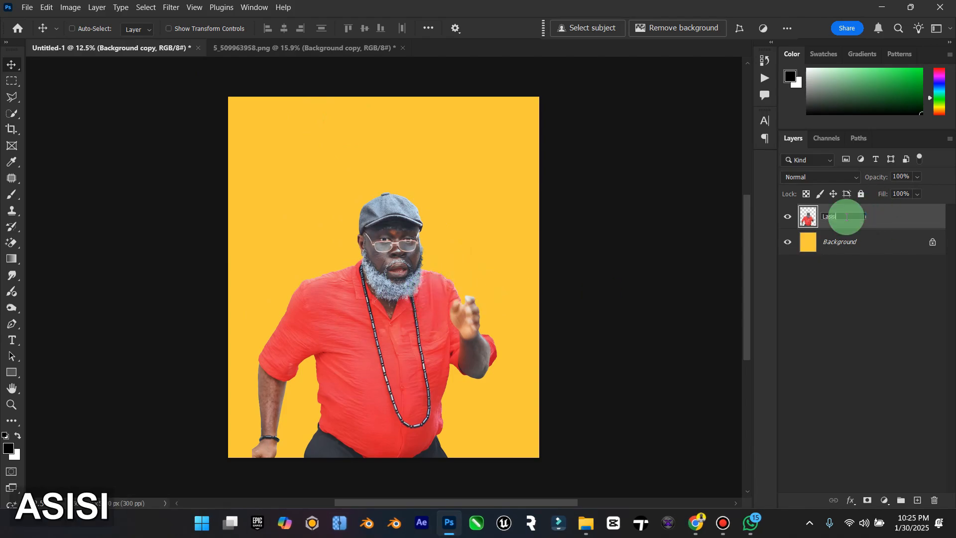
key(Return)
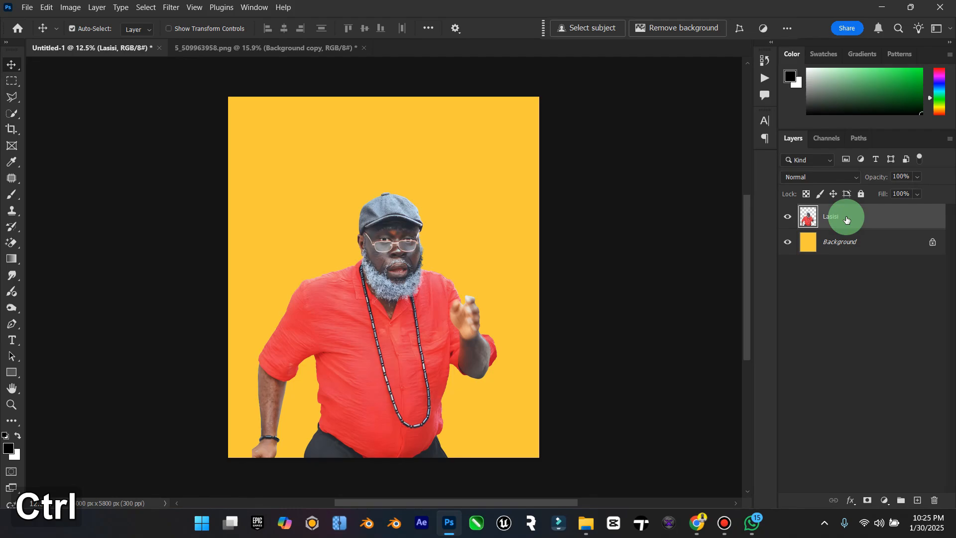
key(ctrl+j)
click(787, 243)
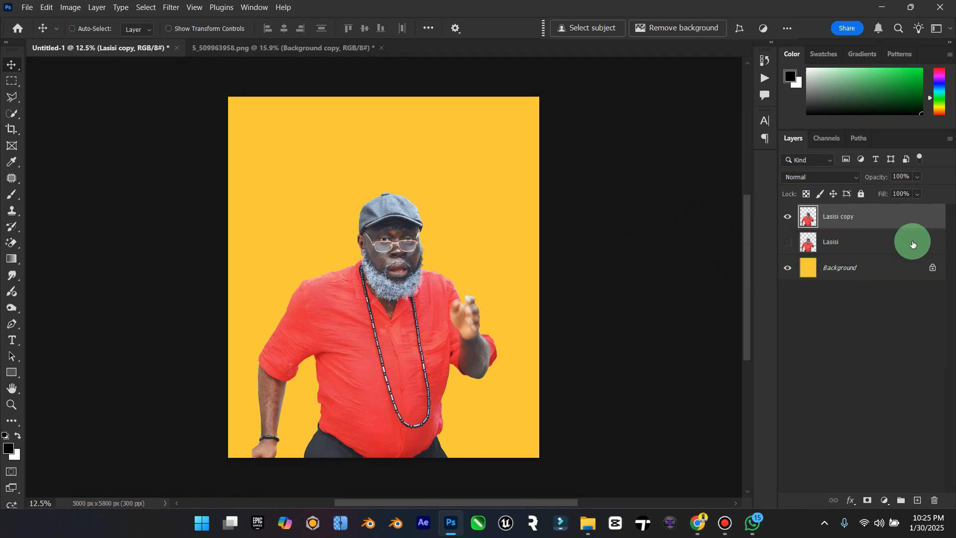
Step: Scale the duplicated cutout to about 230% and position it with the man's head and shoulders filling the lower part of the poster
key(ctrl+t)
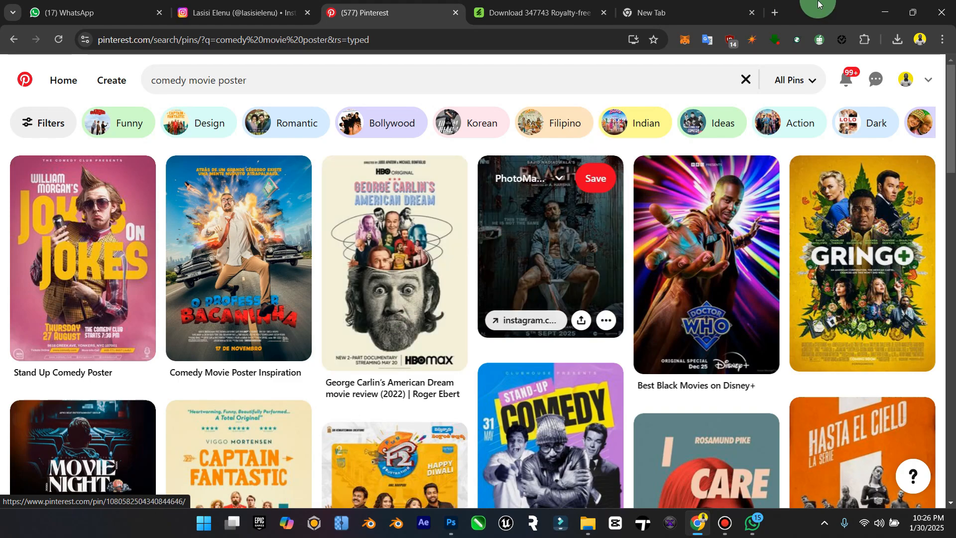
click(882, 13)
drag(493, 192, 692, 64)
drag(509, 162, 491, 309)
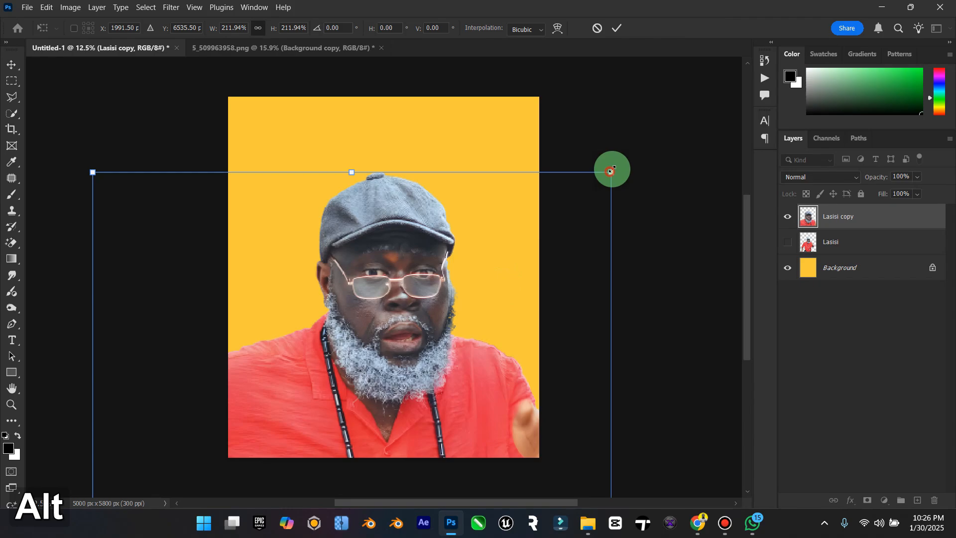
drag(614, 163, 687, 75)
drag(572, 179, 532, 261)
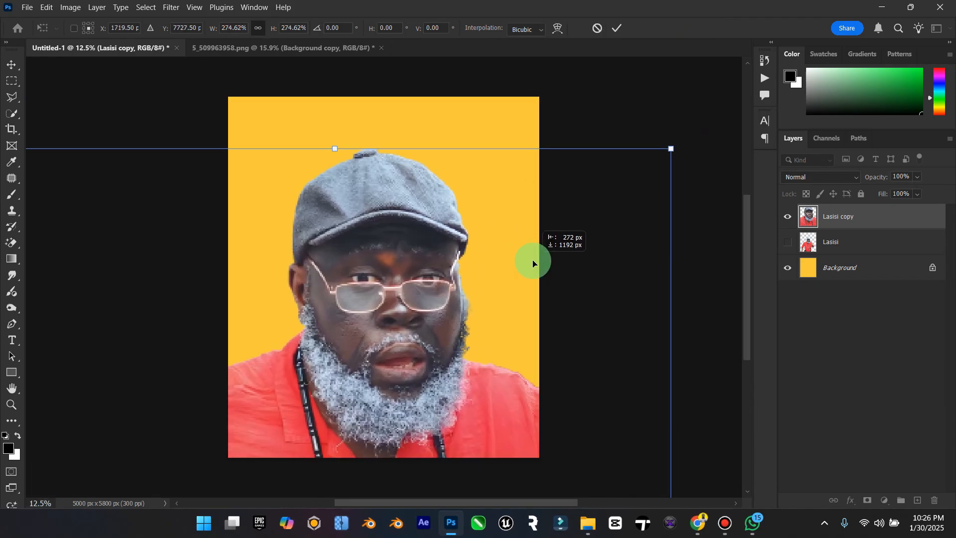
drag(673, 148, 642, 195)
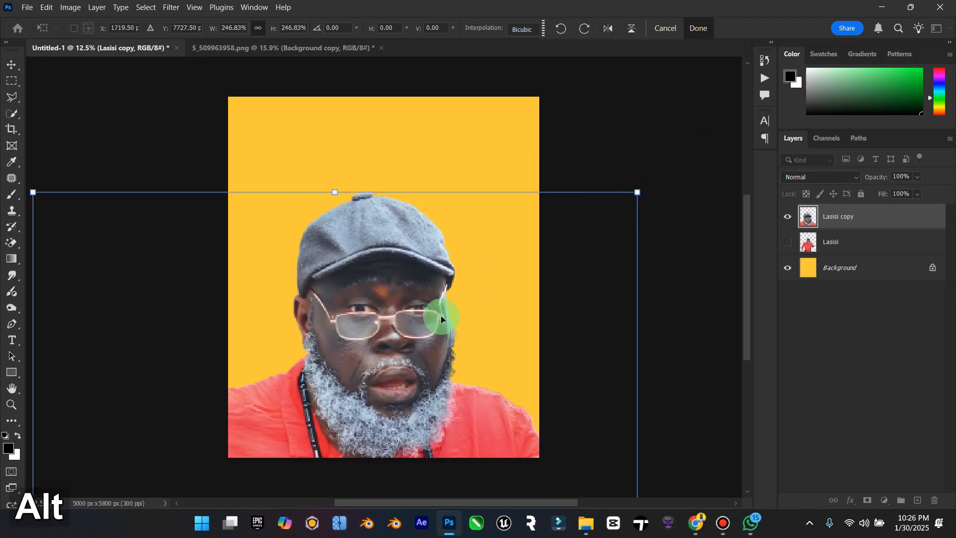
mouse_move(441, 315)
mouse_down()
mouse_move(462, 303)
mouse_move(452, 302)
mouse_up()
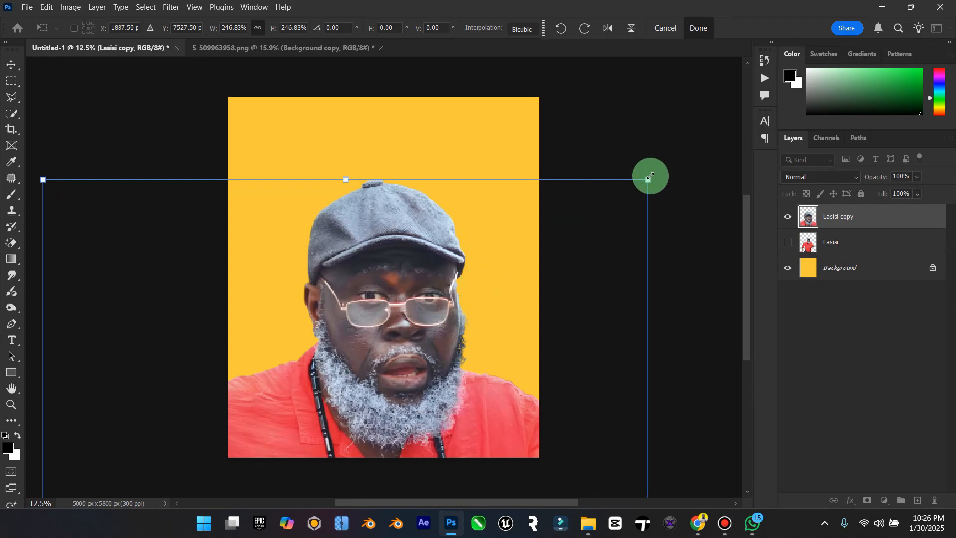
drag(648, 178, 622, 200)
drag(523, 284, 521, 274)
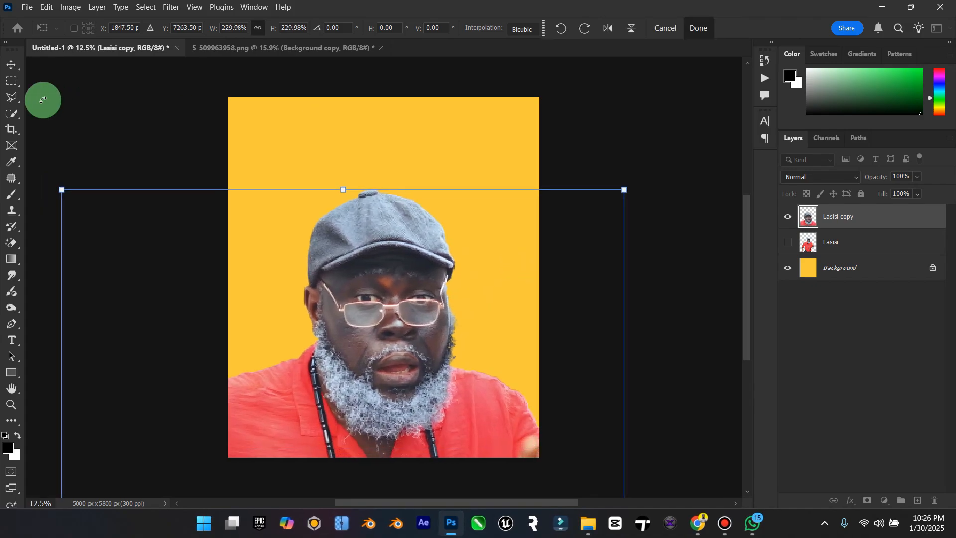
click(11, 65)
click(358, 326)
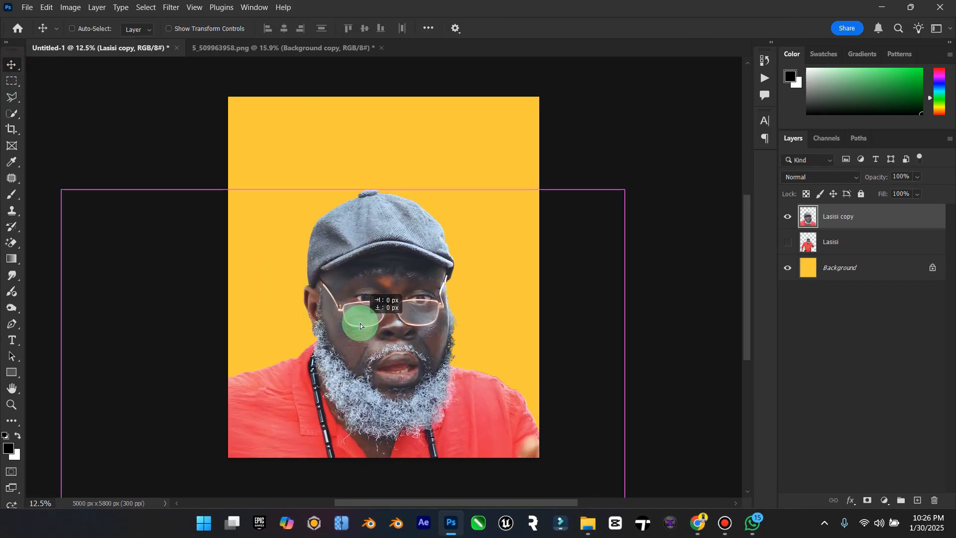
mouse_move(499, 329)
mouse_down()
mouse_move(508, 329)
mouse_move(500, 327)
mouse_up()
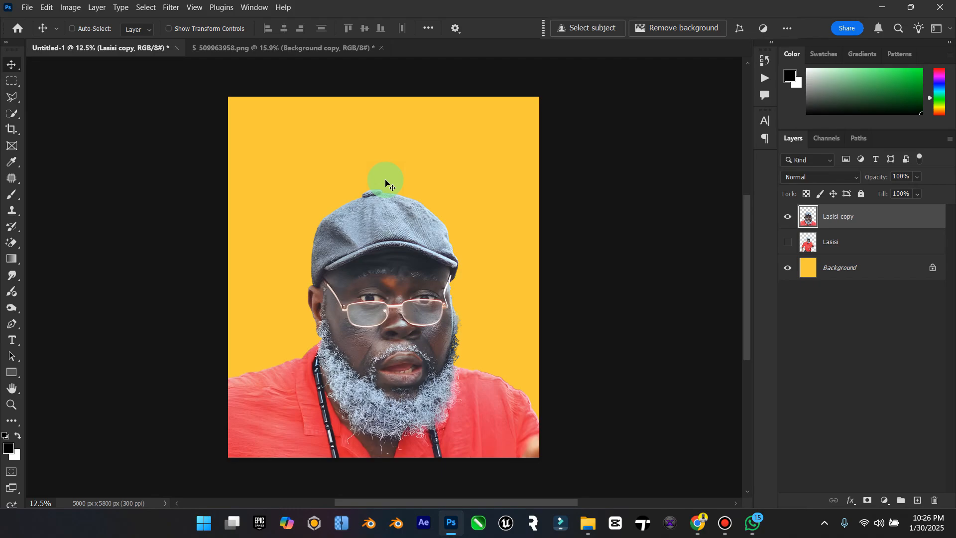
click(588, 523)
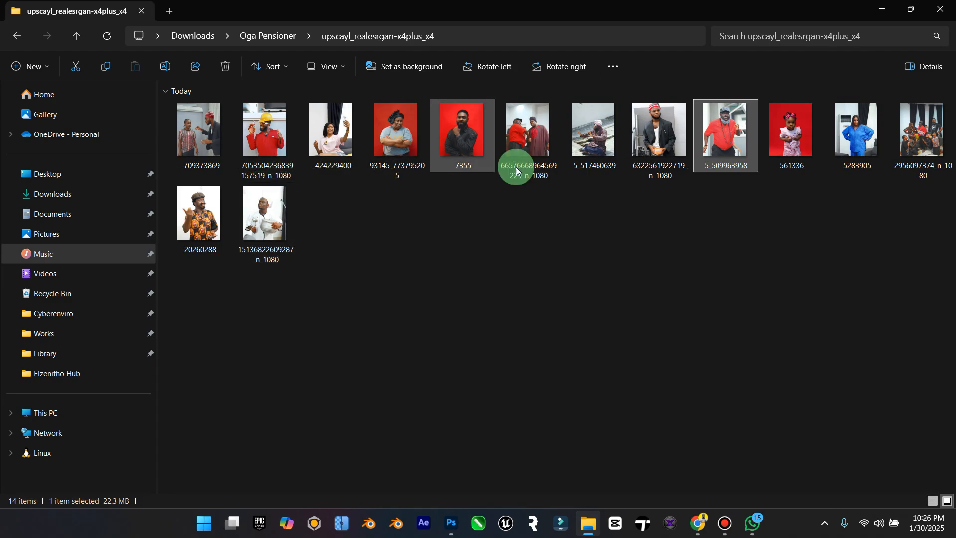
click(911, 149)
double_click(912, 149)
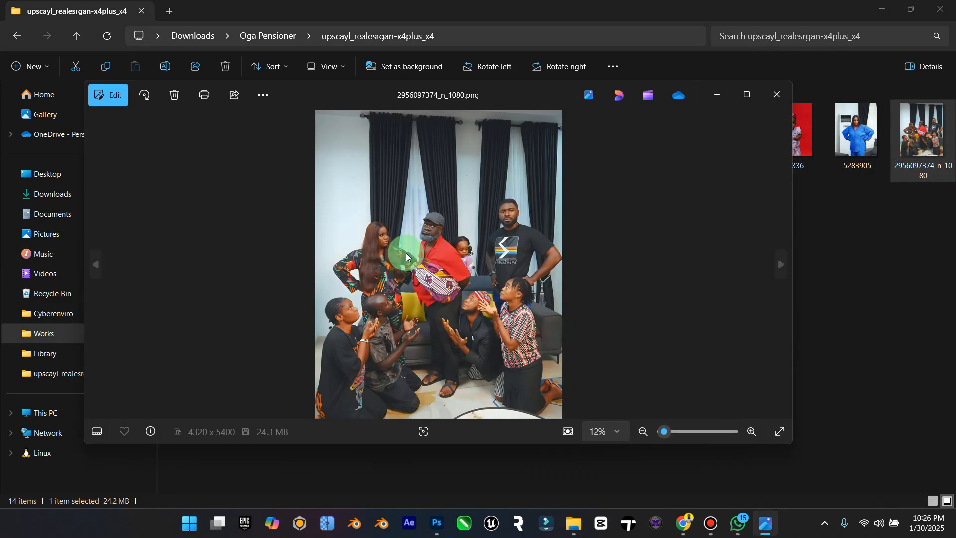
click(778, 94)
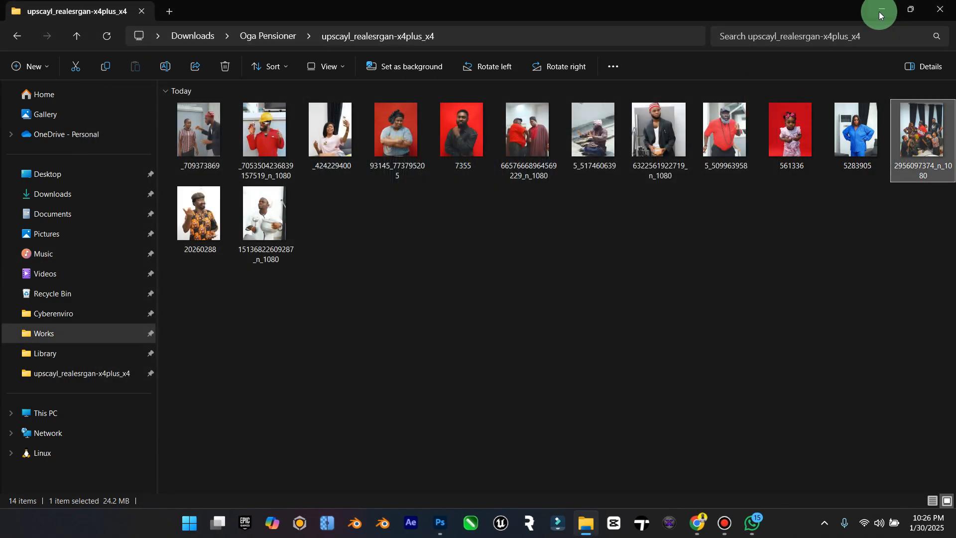
click(881, 10)
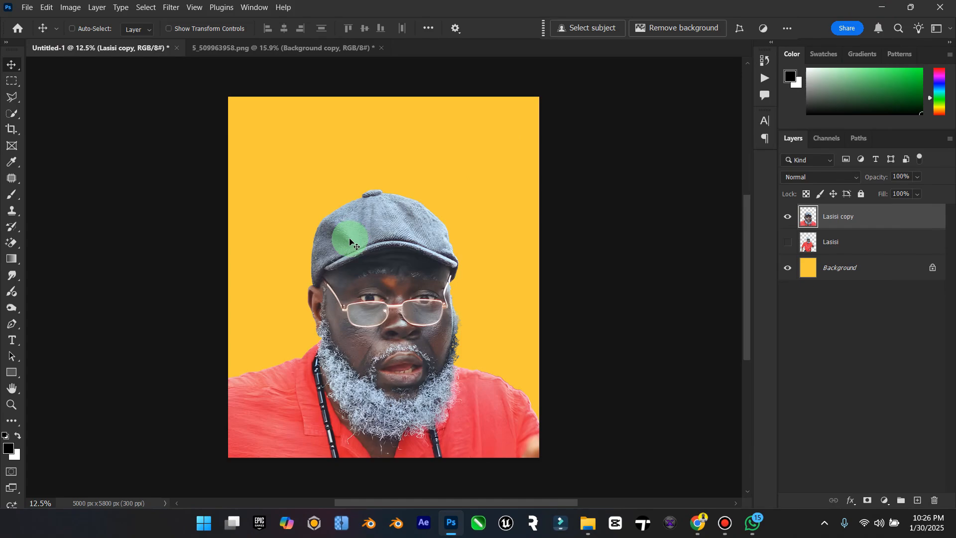
Step: Duplicate the enlarged portrait layer and hide the copy beneath it
key(ctrl+j)
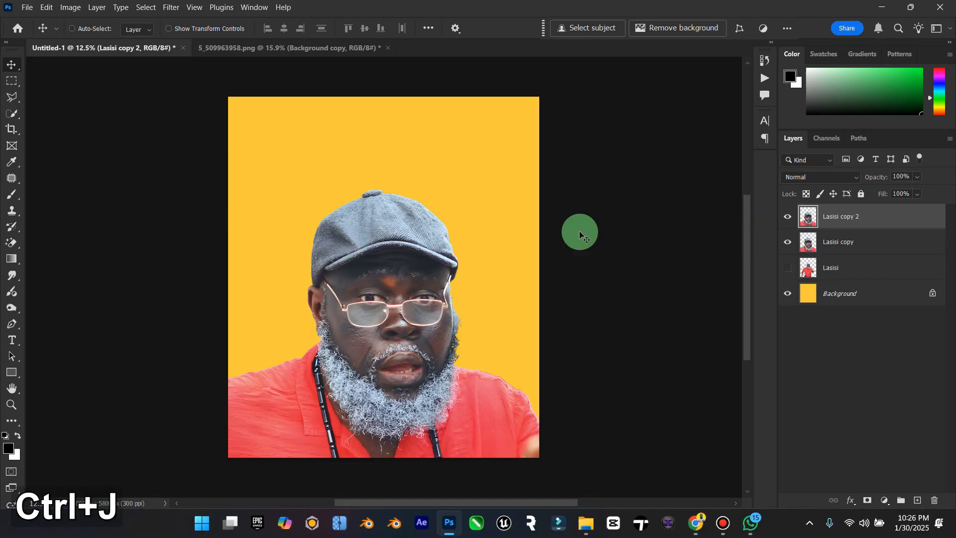
click(787, 242)
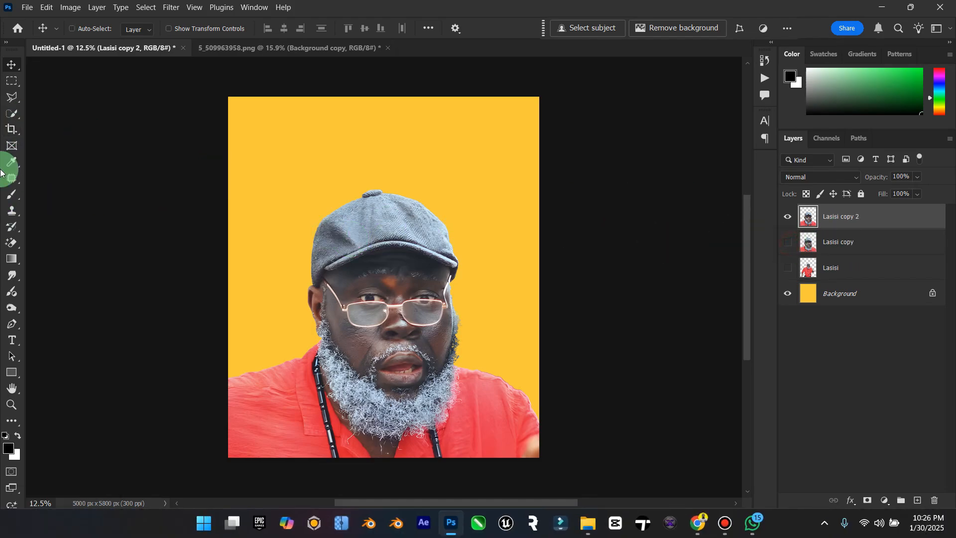
Step: Outline the cap with the Polygonal Lasso and try to replace it using Generative Fill with the prompt "head"
click(11, 97)
click(303, 282)
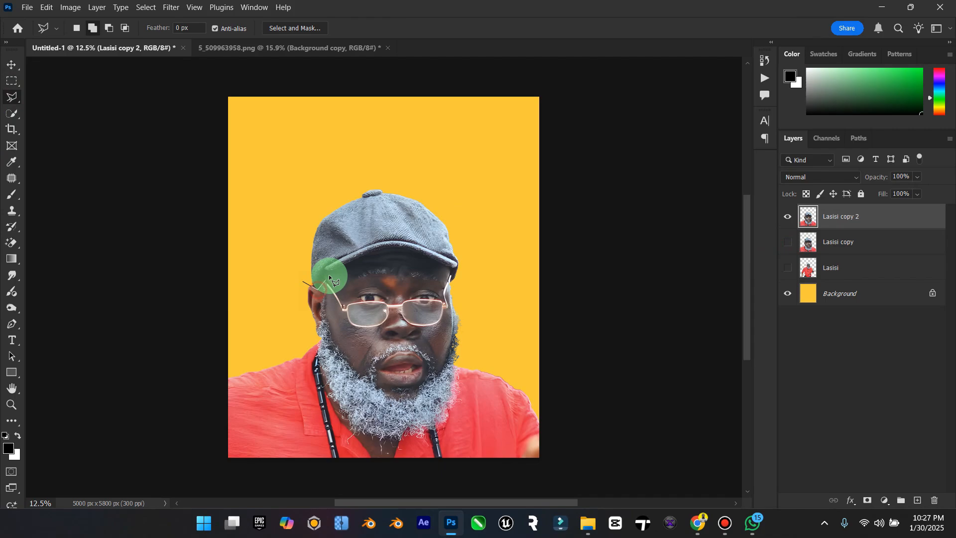
click(376, 254)
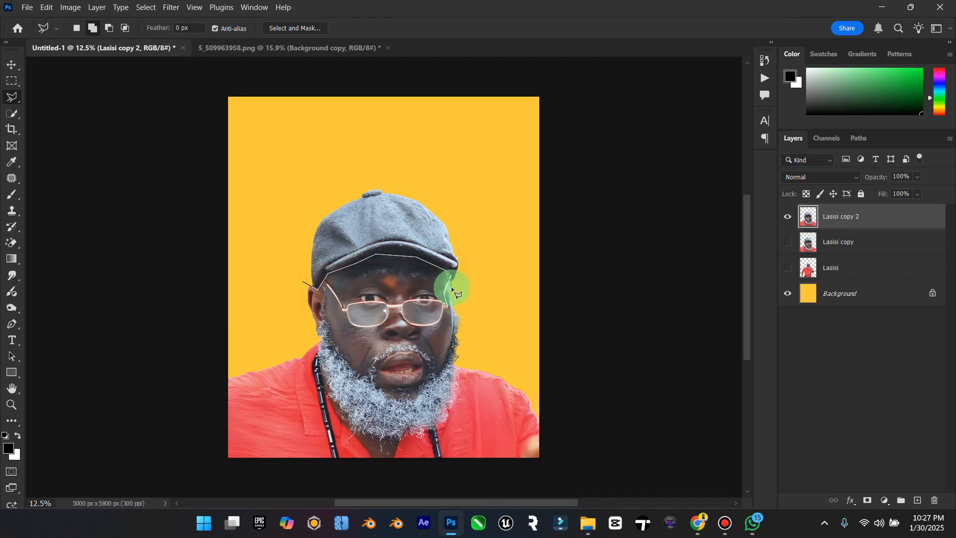
click(433, 185)
click(356, 180)
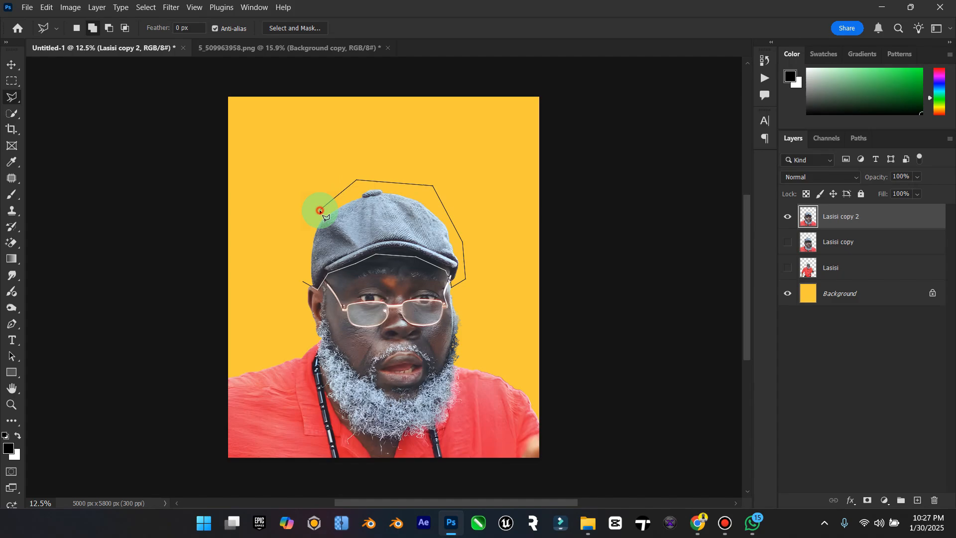
click(297, 271)
click(581, 30)
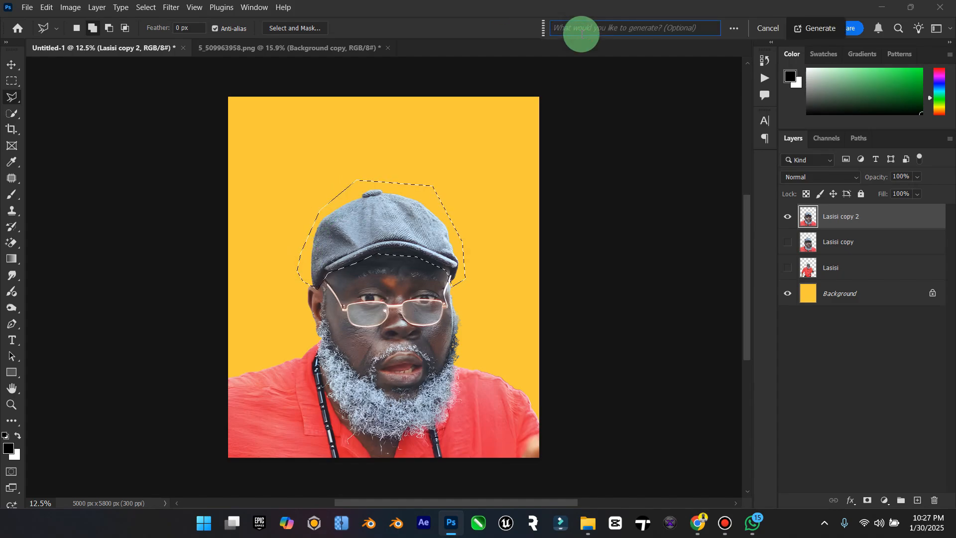
text(head)
key(Return)
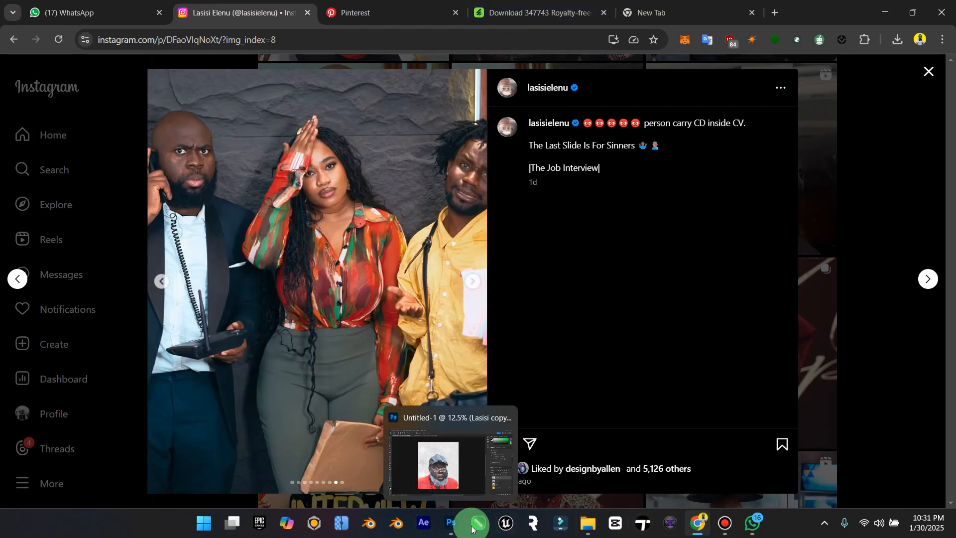
Step: Switch to Chrome and copy the address of the Instagram post "The Job Interview"
click(451, 524)
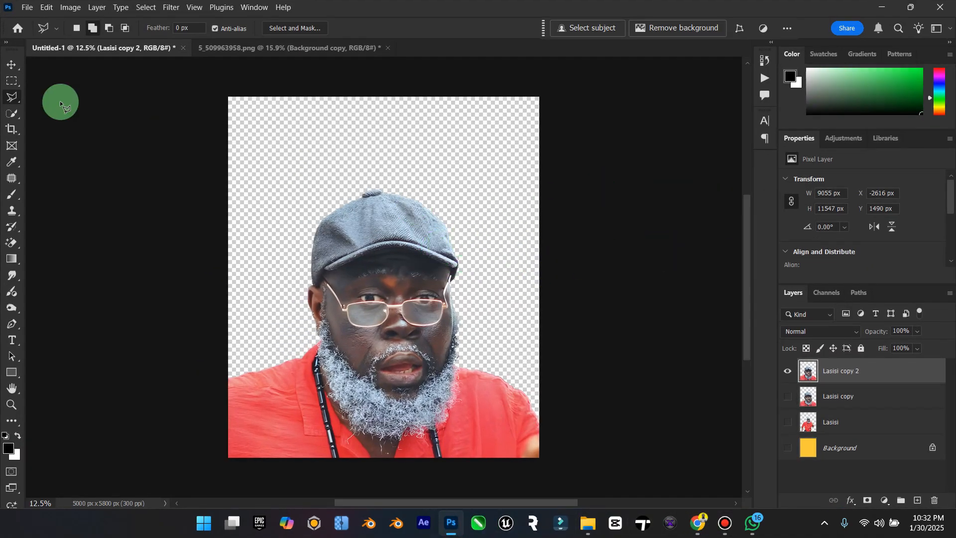
click(696, 524)
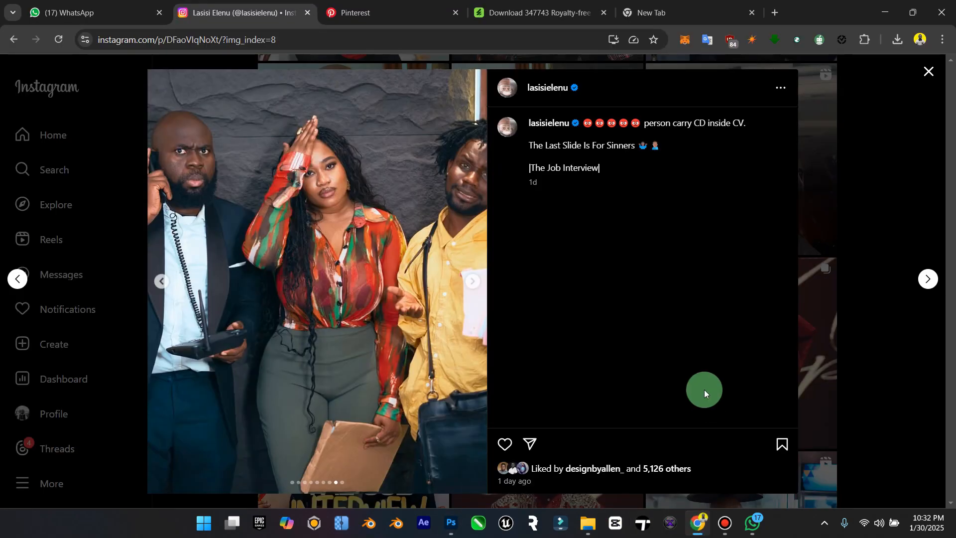
click(233, 39)
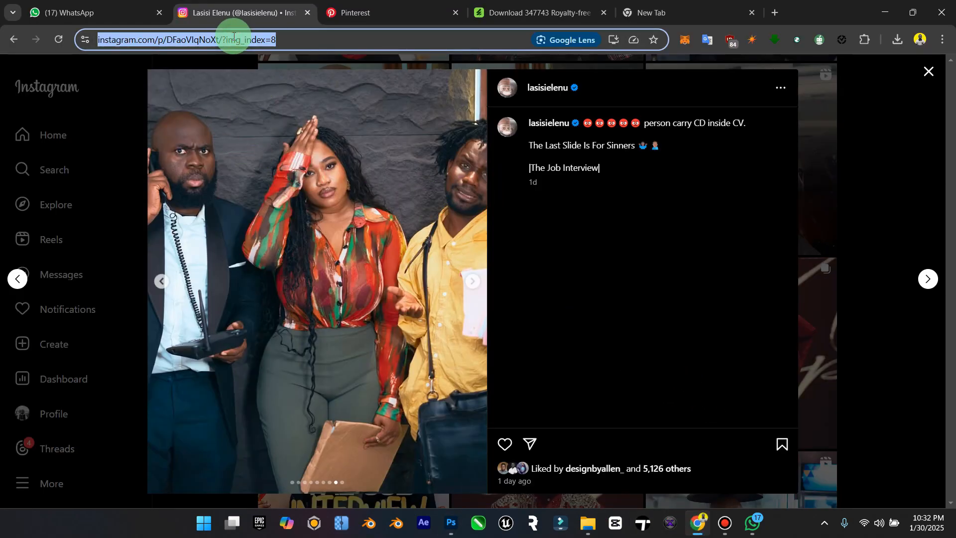
key(ctrl+c)
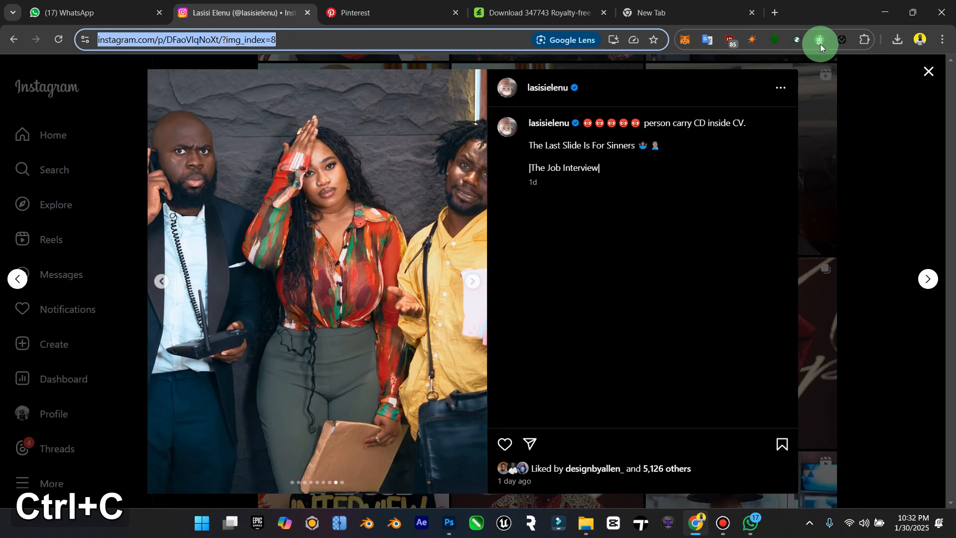
Step: Open the Snapinsta downloader in a new browser tab and submit the copied Instagram post link
click(776, 13)
text(in)
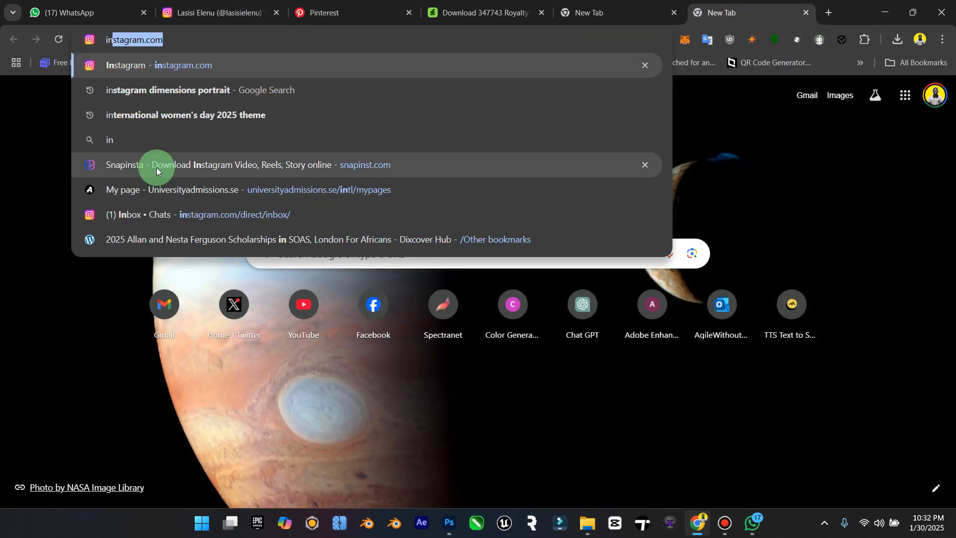
click(157, 168)
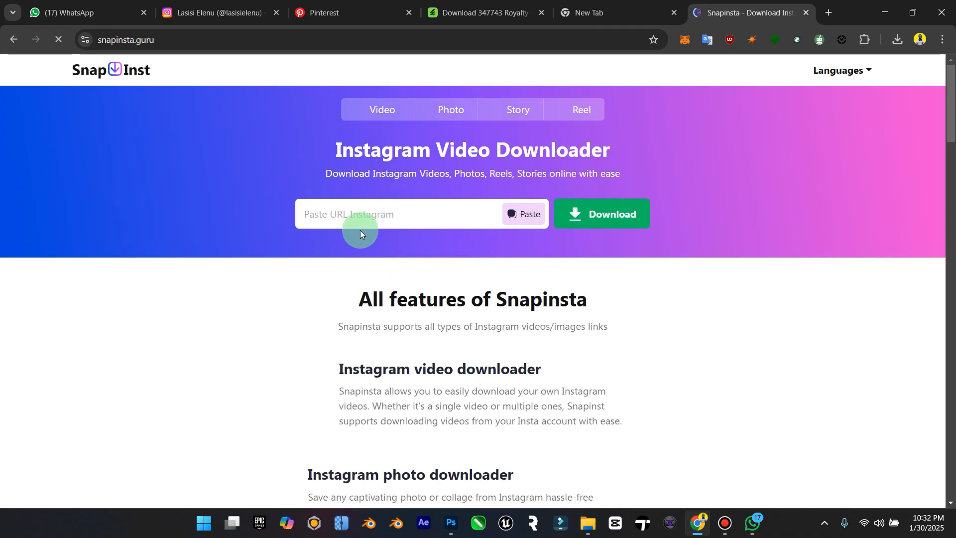
click(366, 223)
key(ctrl+v)
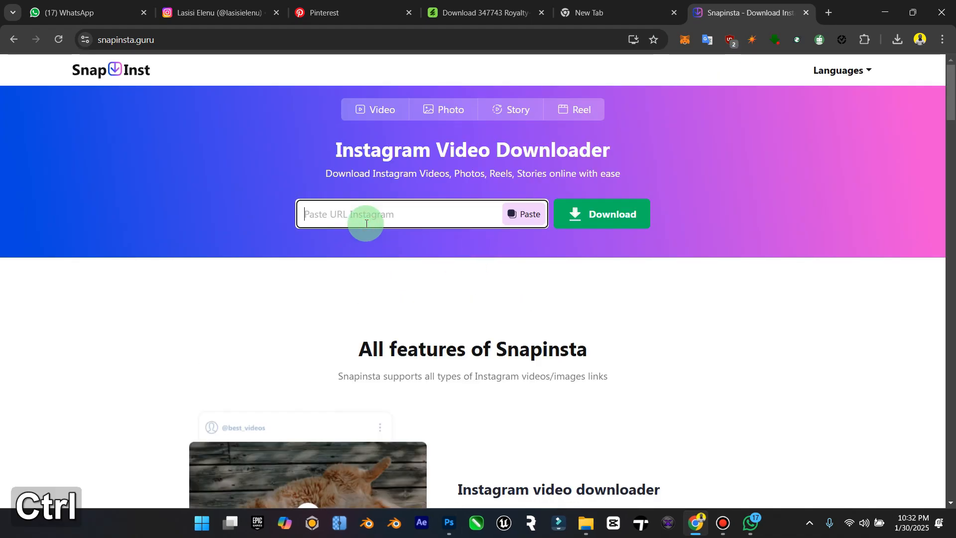
key(ctrl+v)
key(Return)
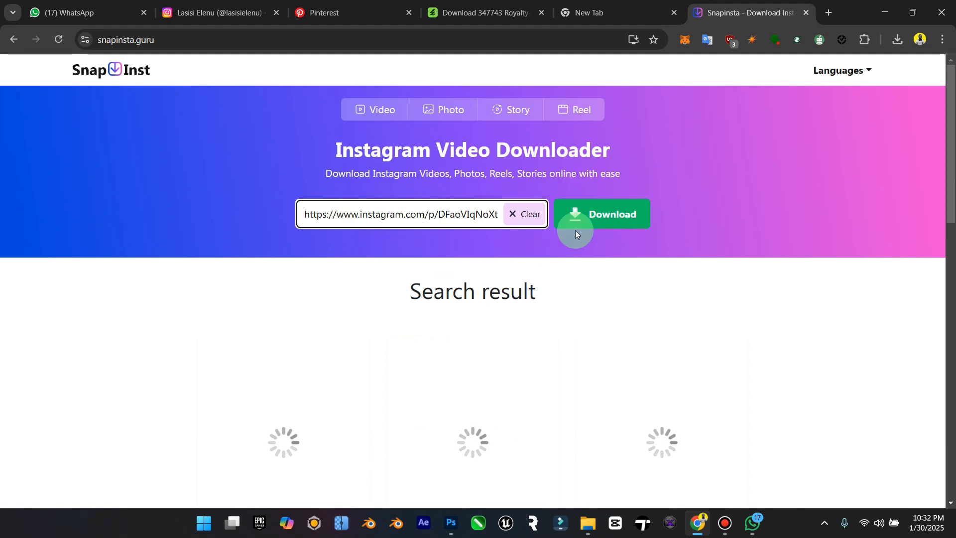
Step: Download the post's photo showing the bald man on the phone beside the woman and the man in yellow
scroll(528, 338, down, 3)
scroll(348, 314, down, 10)
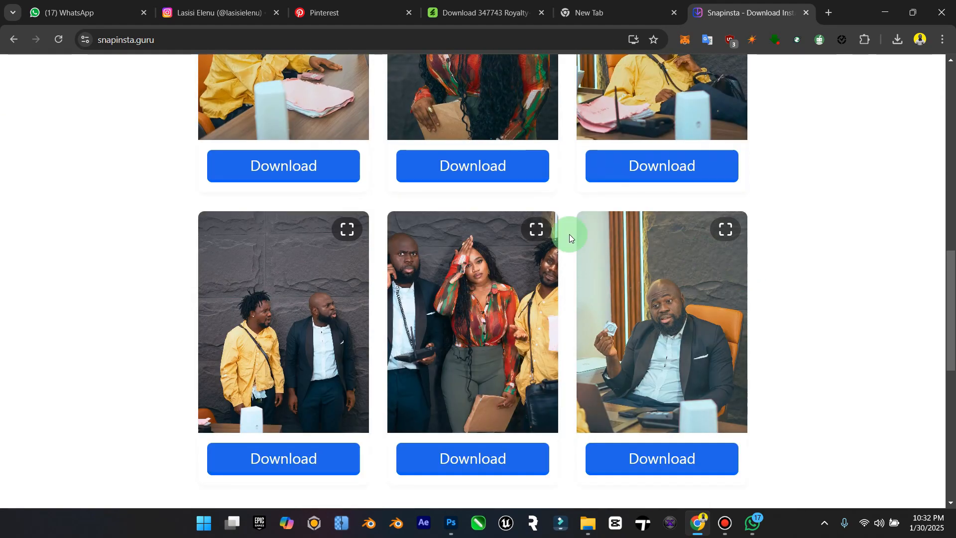
click(491, 462)
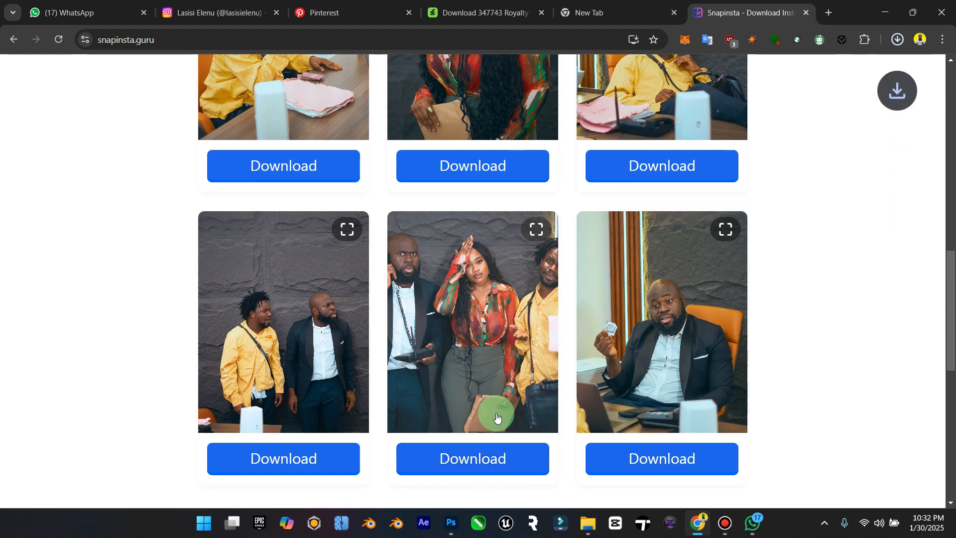
scroll(491, 369, down, 7)
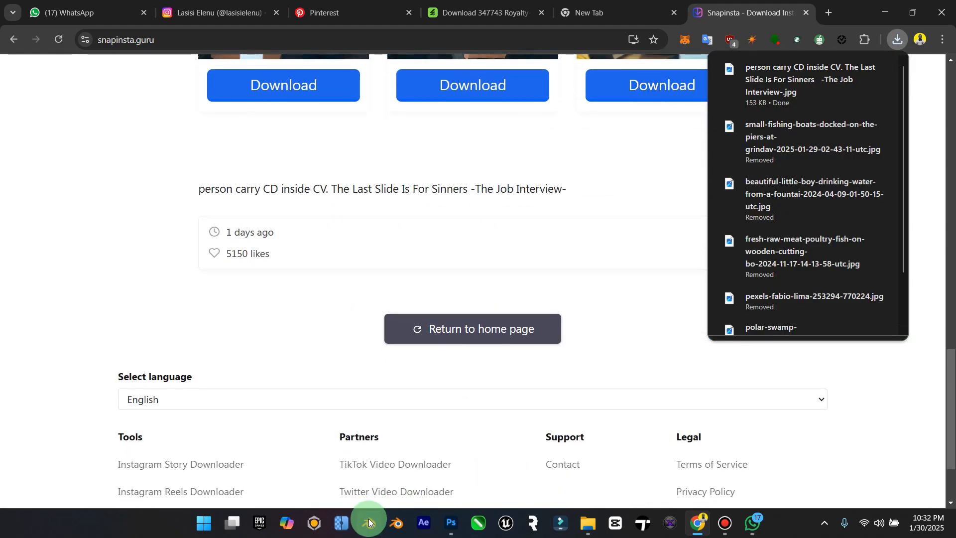
Step: Switch to Upscayl, load the downloaded job-interview photo from the Downloads folder, upscale it to 4320x5384 and compare it with the original
click(342, 522)
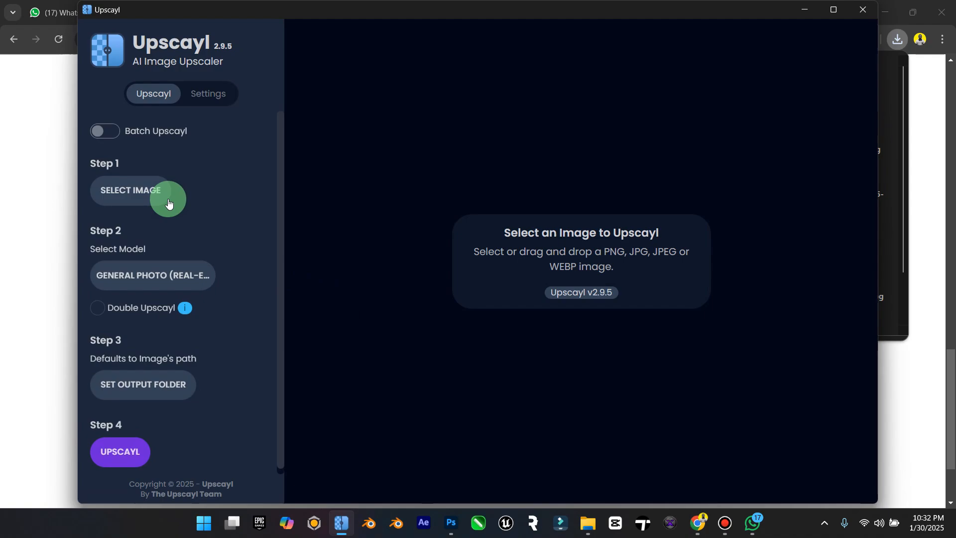
click(135, 187)
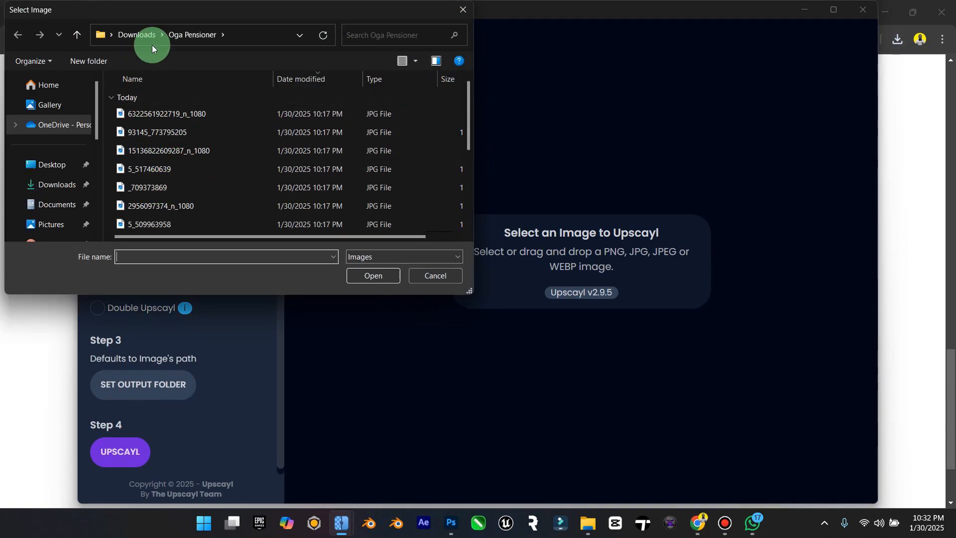
click(136, 34)
click(146, 120)
click(381, 282)
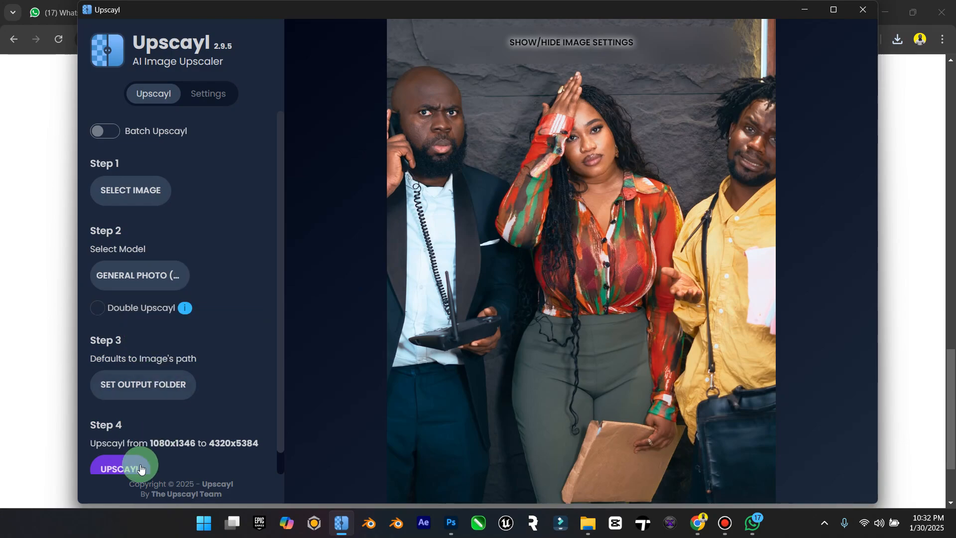
click(134, 465)
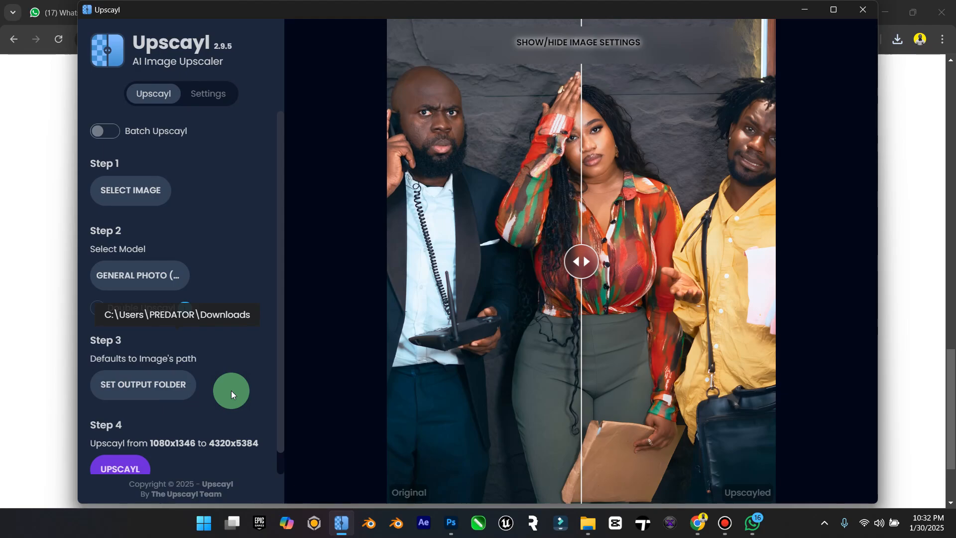
drag(581, 263, 652, 274)
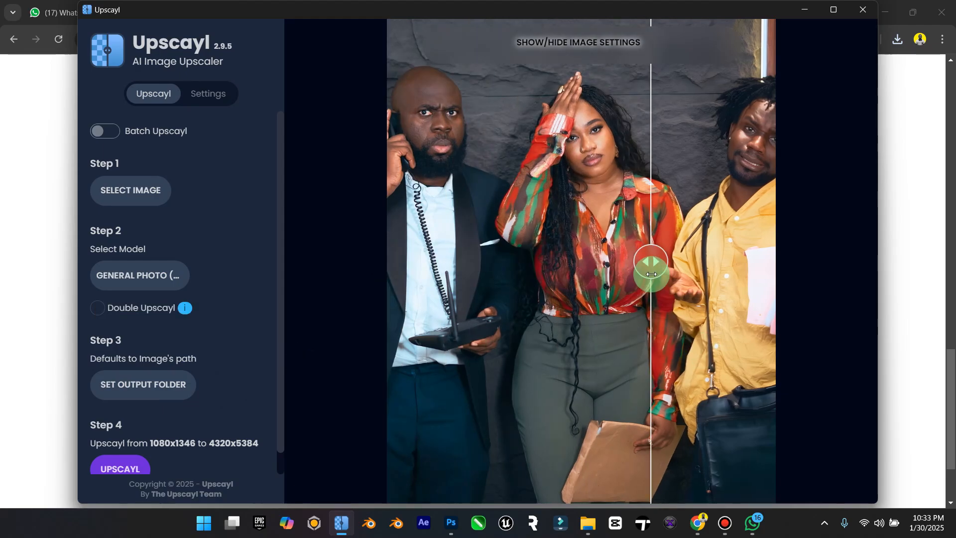
Step: Close Upscayl and minimise the browser to return to the poster document in Photoshop with the Move tool active
click(862, 9)
click(878, 13)
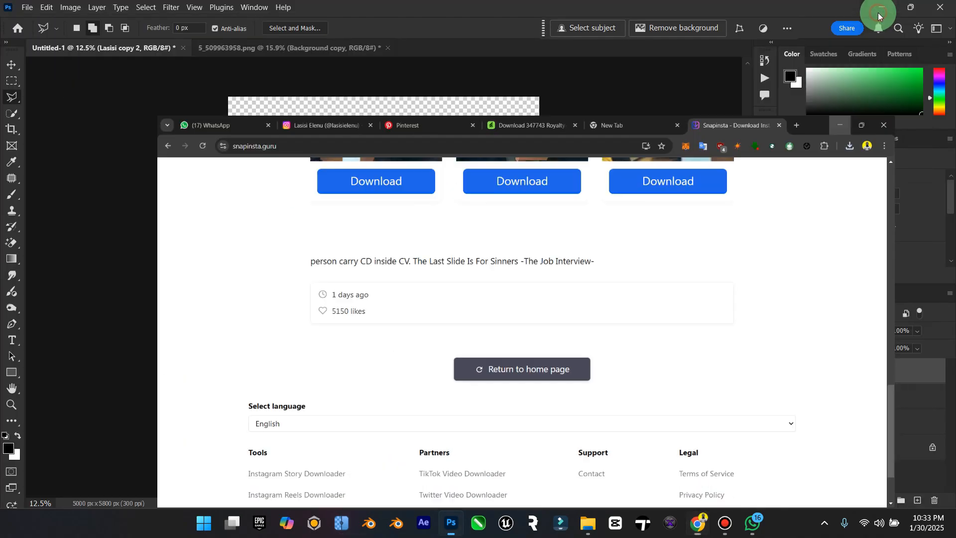
click(11, 65)
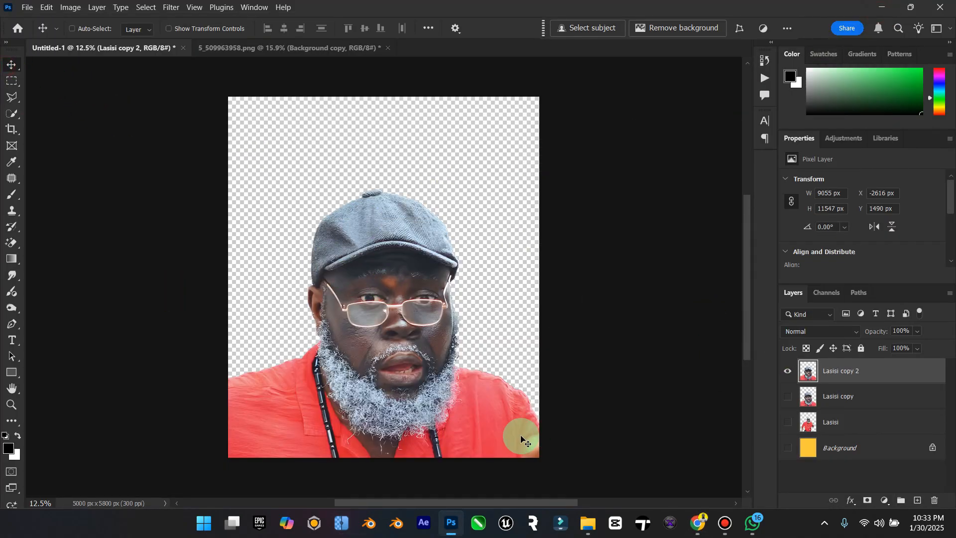
Step: Switch to File Explorer and move the upscaled job-interview photo from Downloads into the Oga Pensioner folder
click(588, 523)
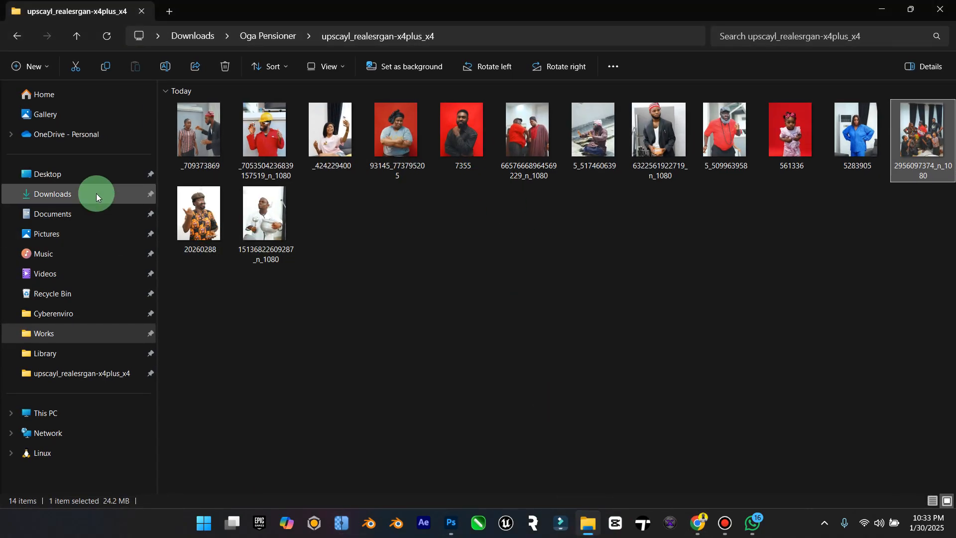
click(97, 196)
click(181, 109)
right_click(190, 124)
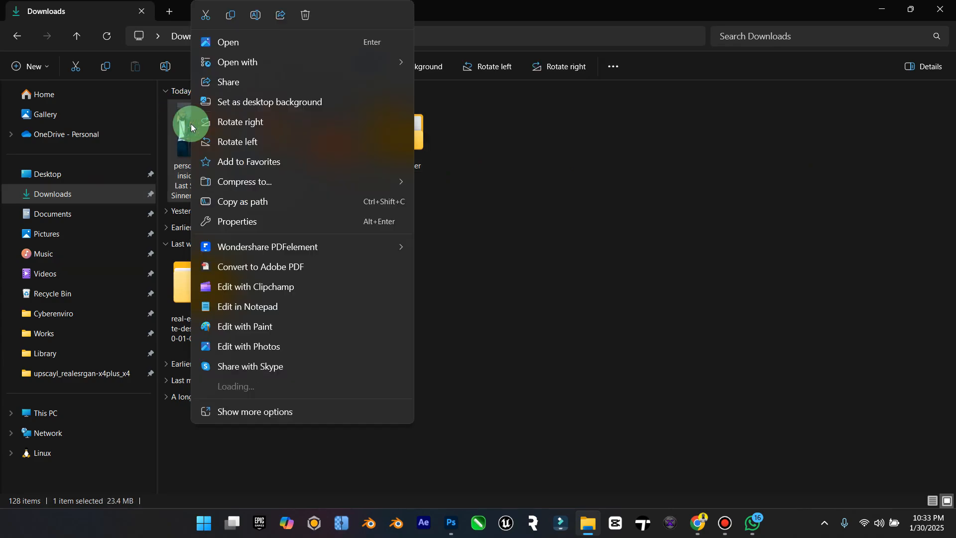
click(523, 72)
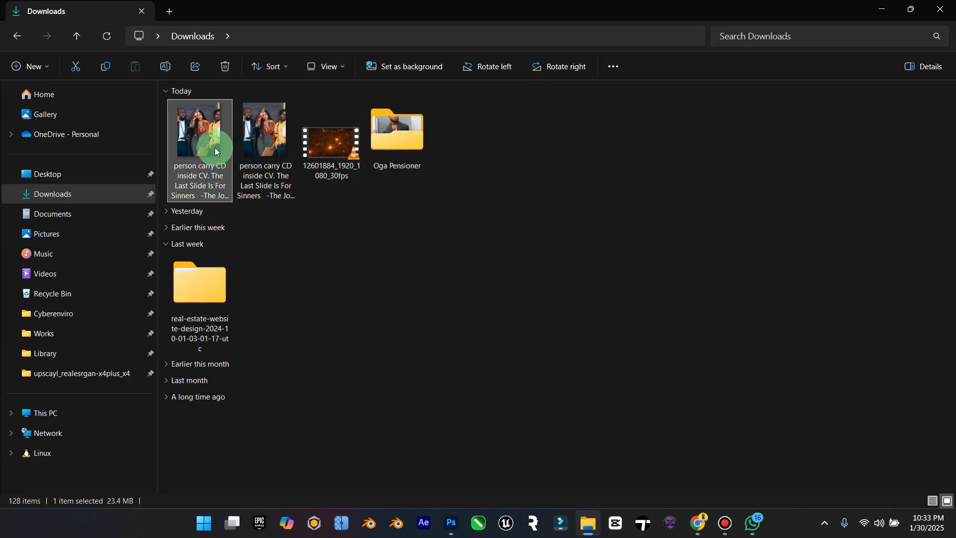
drag(215, 152, 406, 134)
Step: Delete the original low-resolution photo from Downloads and move the upscaled one into Oga Pensioner's upscayl_realesrgan-x4plus_x4 subfolder
click(192, 152)
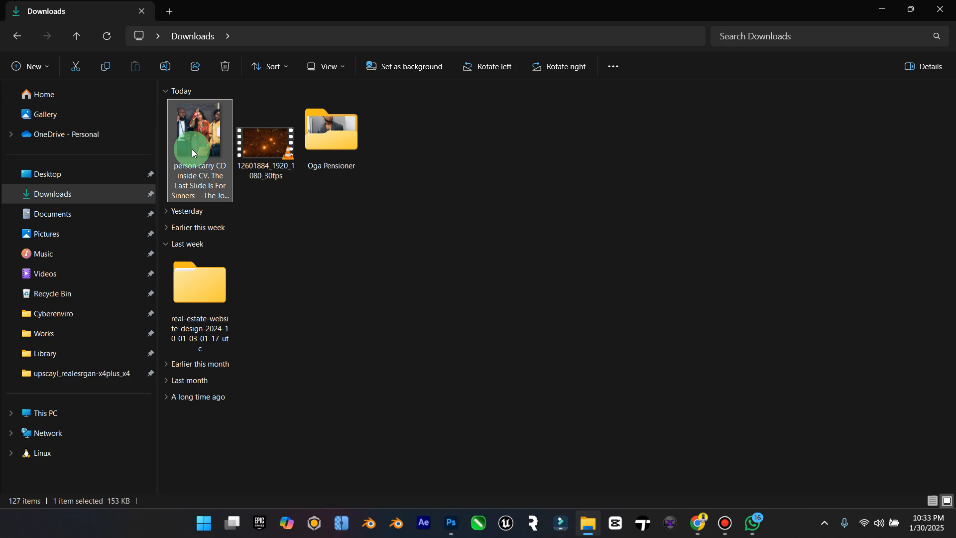
key(Delete)
double_click(256, 150)
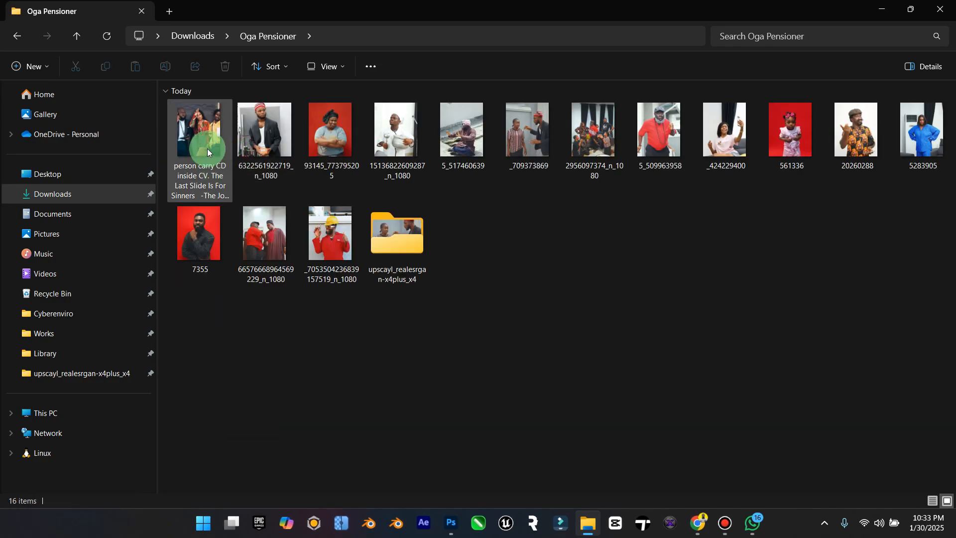
drag(207, 149, 380, 252)
double_click(312, 216)
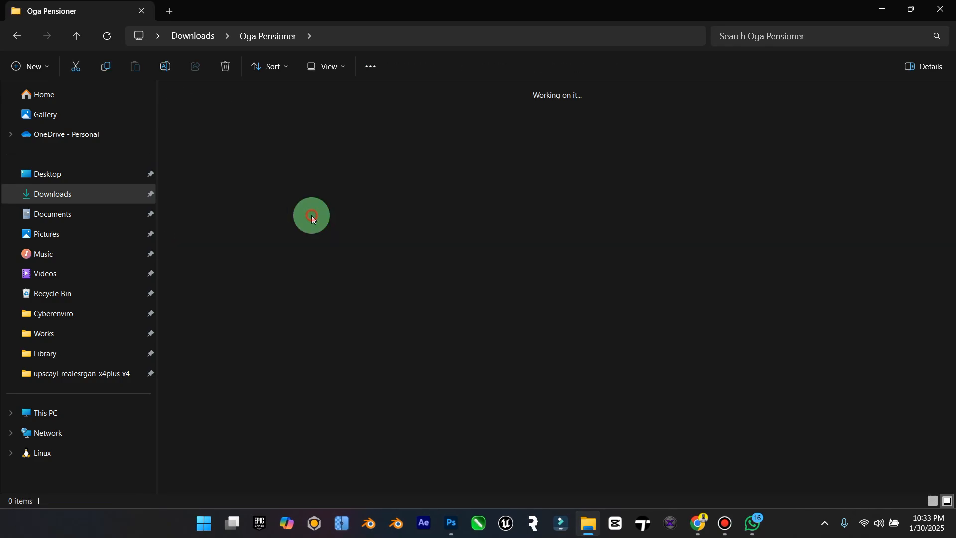
Step: Delete all the loose original images from the Oga Pensioner folder, keeping only the upscayl_realesrgan-x4plus_x4 subfolder
click(16, 36)
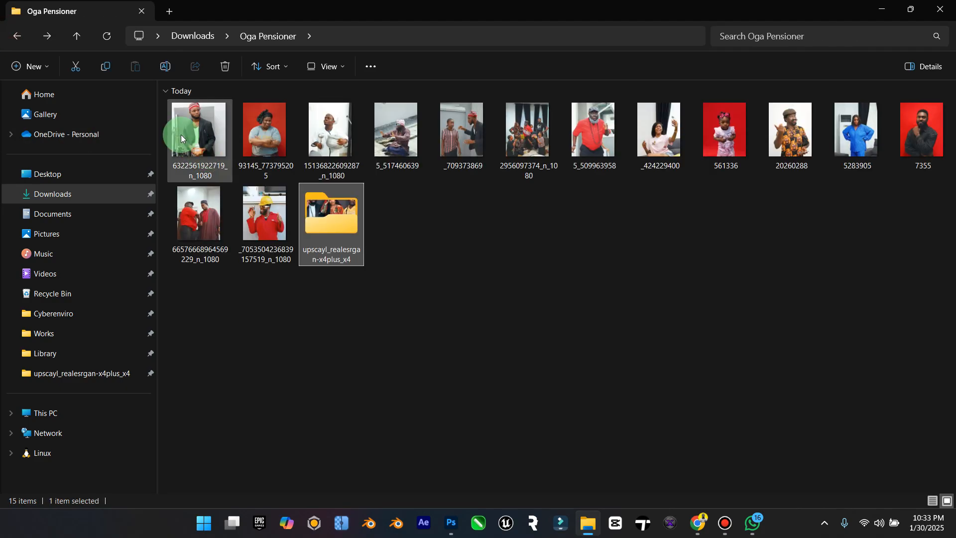
click(181, 135)
shift+click(258, 206)
key(Delete)
Step: Open the upscaled job-interview photo from the upscayl_realesrgan-x4plus_x4 folder in Adobe Photoshop 2025
click(221, 140)
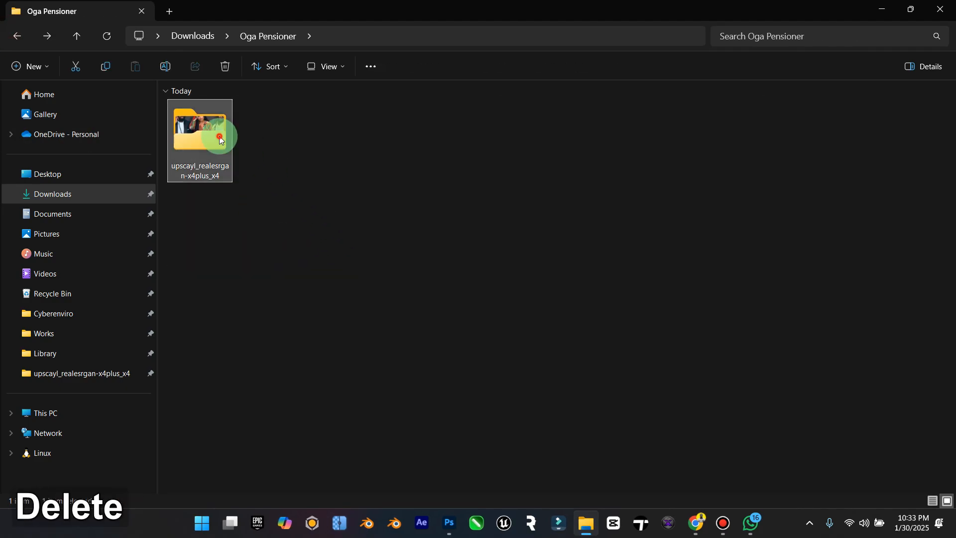
double_click(216, 136)
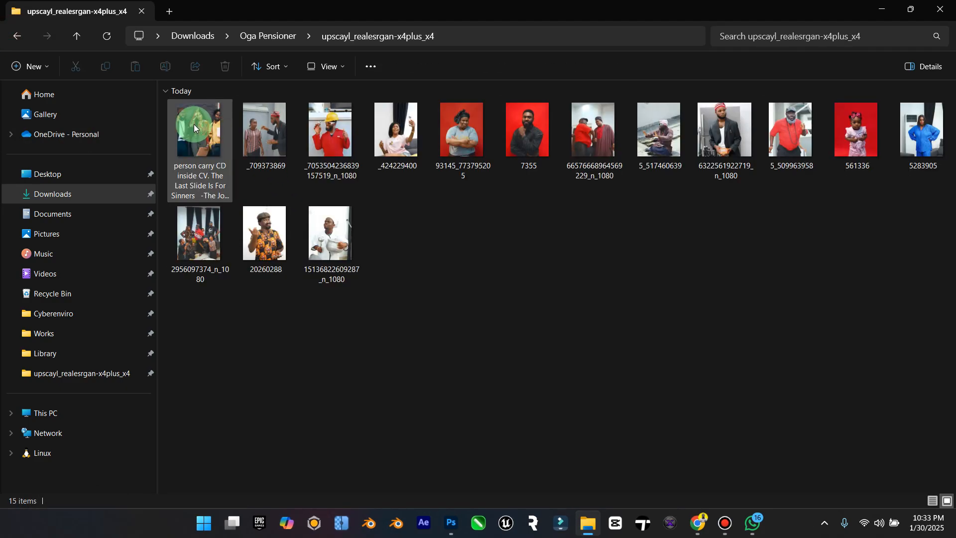
click(193, 124)
right_click(195, 124)
mouse_move(373, 64)
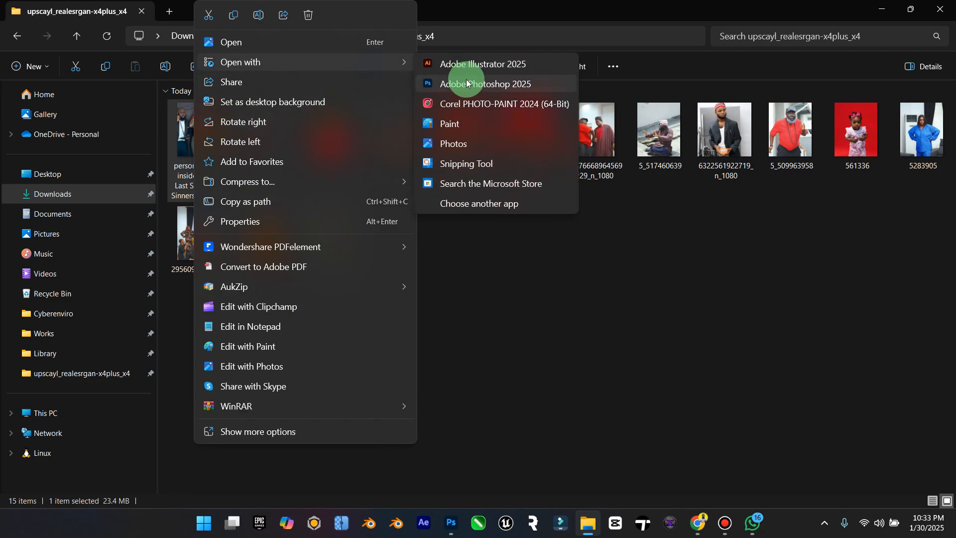
click(468, 84)
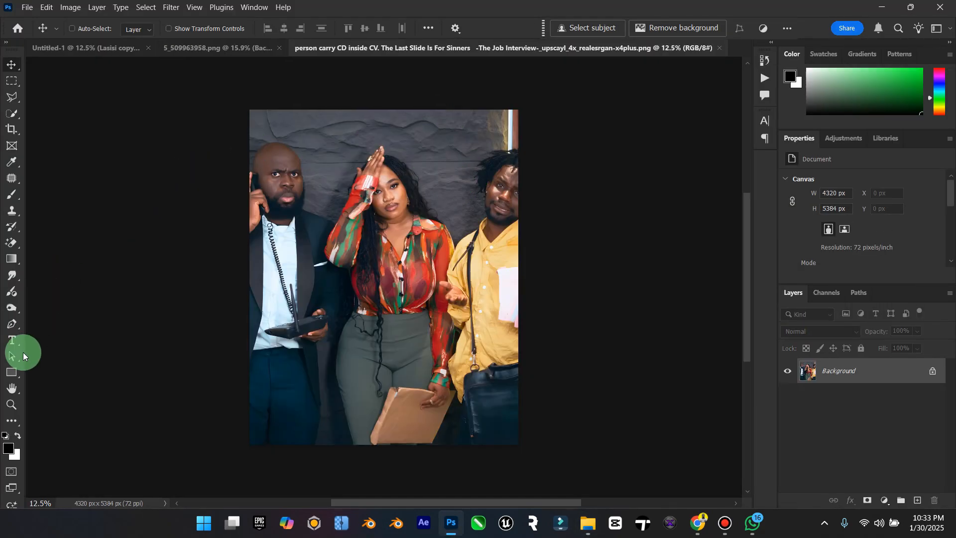
Step: Select the bald man's upper head, from the crown down to just below his eyes, with the Polygonal Lasso
click(11, 404)
drag(251, 164, 324, 145)
click(12, 97)
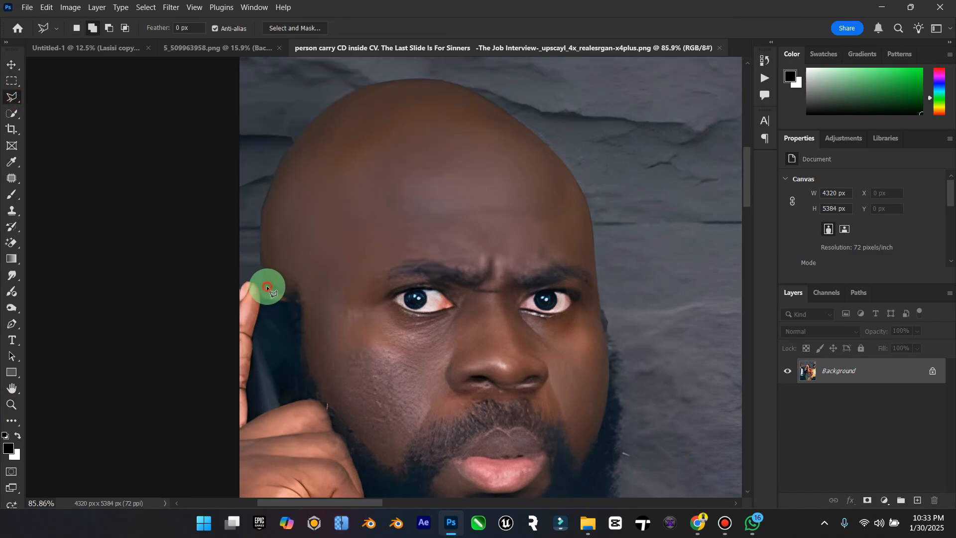
click(261, 254)
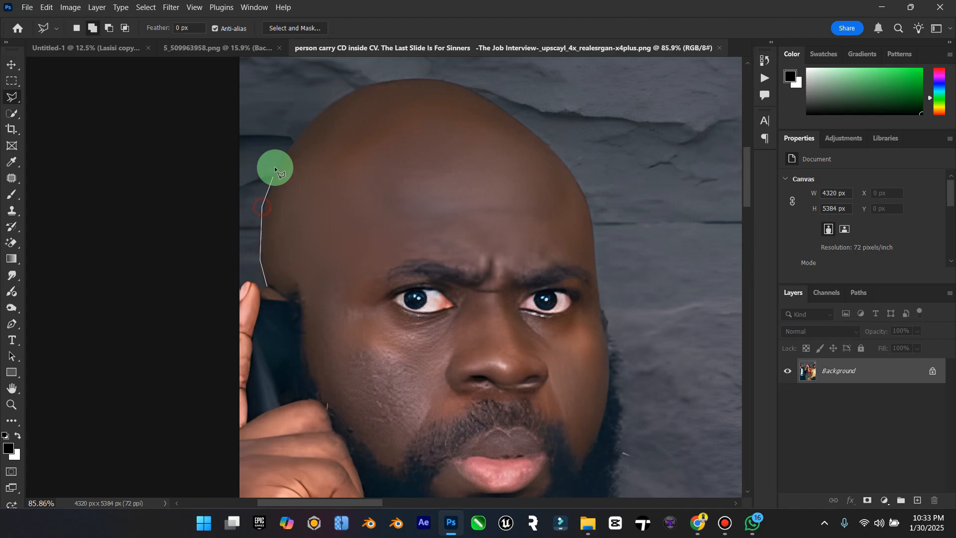
click(286, 149)
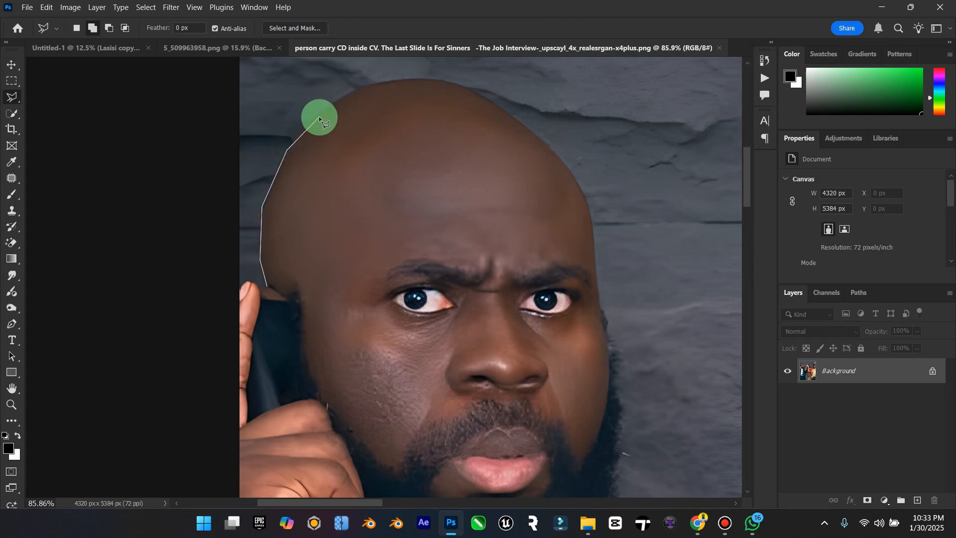
click(341, 100)
click(366, 84)
click(411, 79)
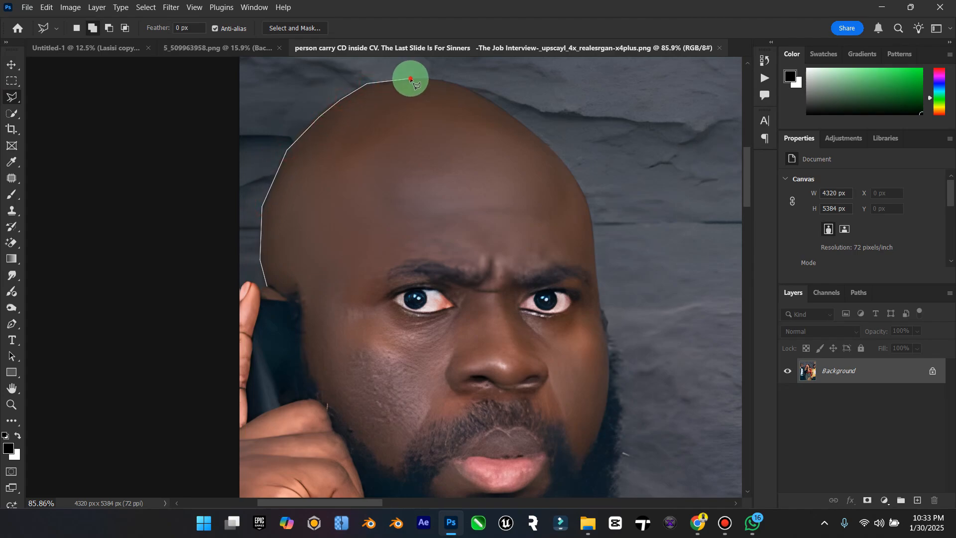
click(495, 83)
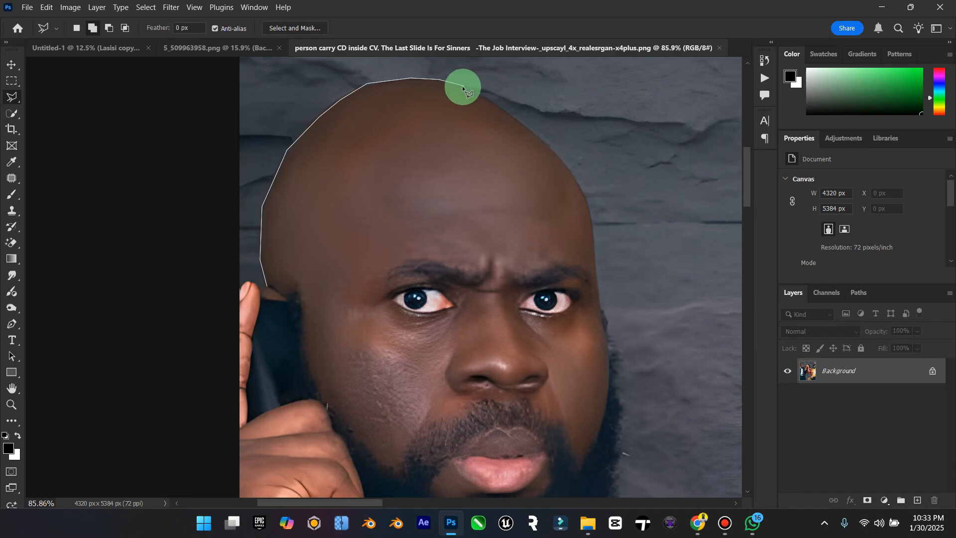
click(575, 166)
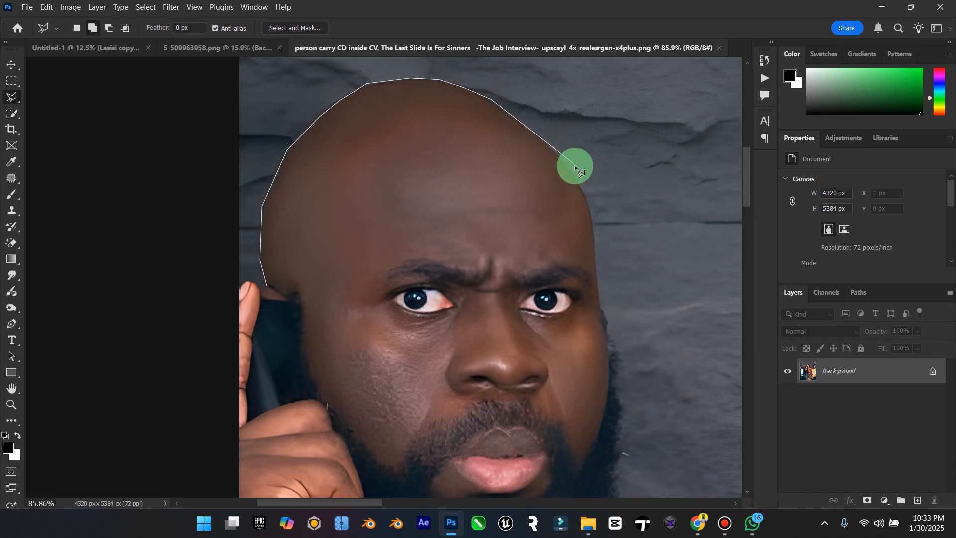
click(578, 181)
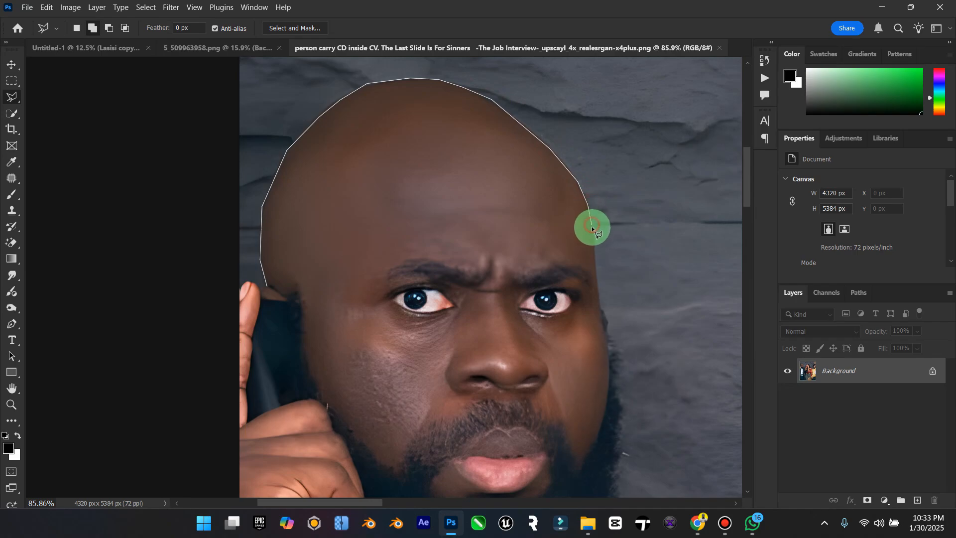
click(601, 323)
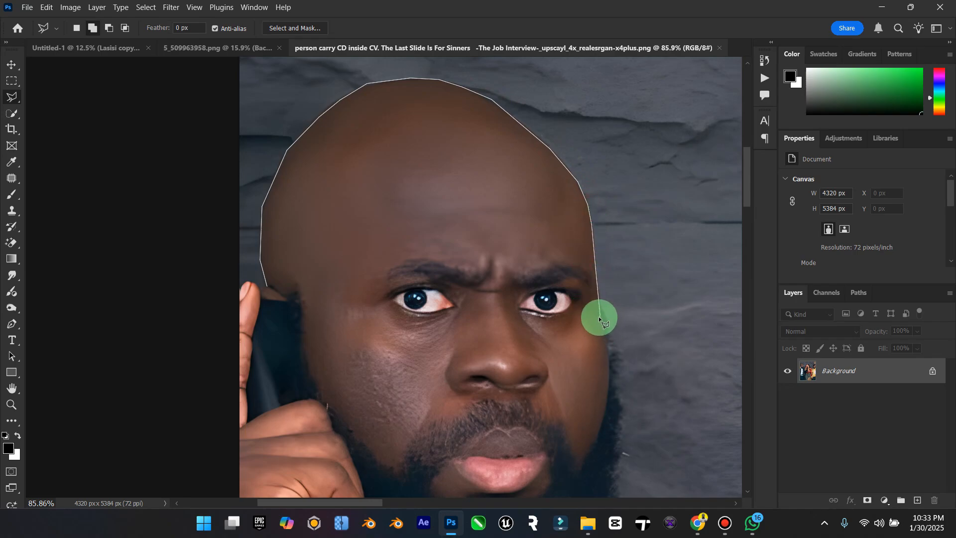
double_click(319, 315)
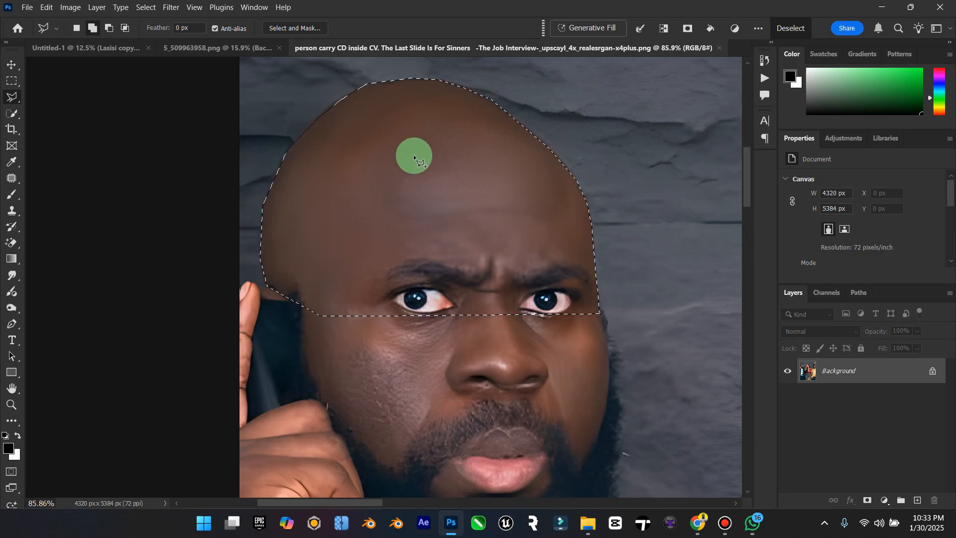
Step: Copy the selected bald head to a new layer and move that layer into the Untitled-1 poster document
key(ctrl+j)
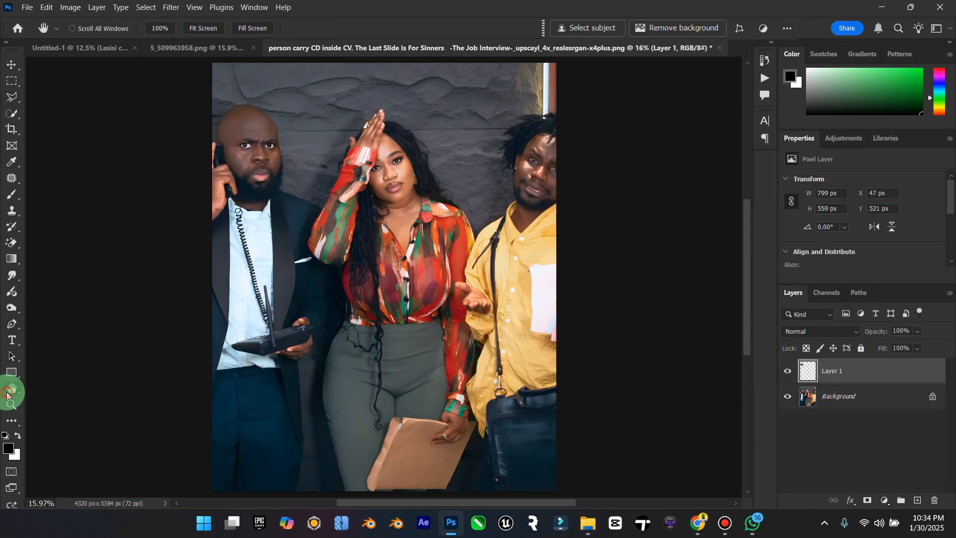
double_click(12, 388)
click(11, 65)
drag(322, 117, 351, 262)
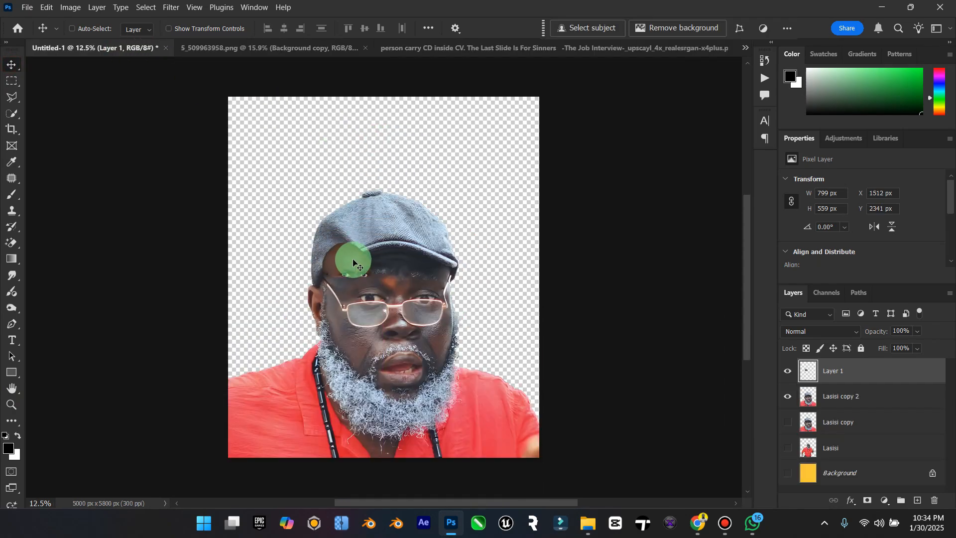
Step: Scale the bald-head layer to about 2208 x 1545 px and position it over the main man's cap and forehead
key(ctrl+t)
drag(371, 244, 448, 189)
drag(399, 220, 386, 238)
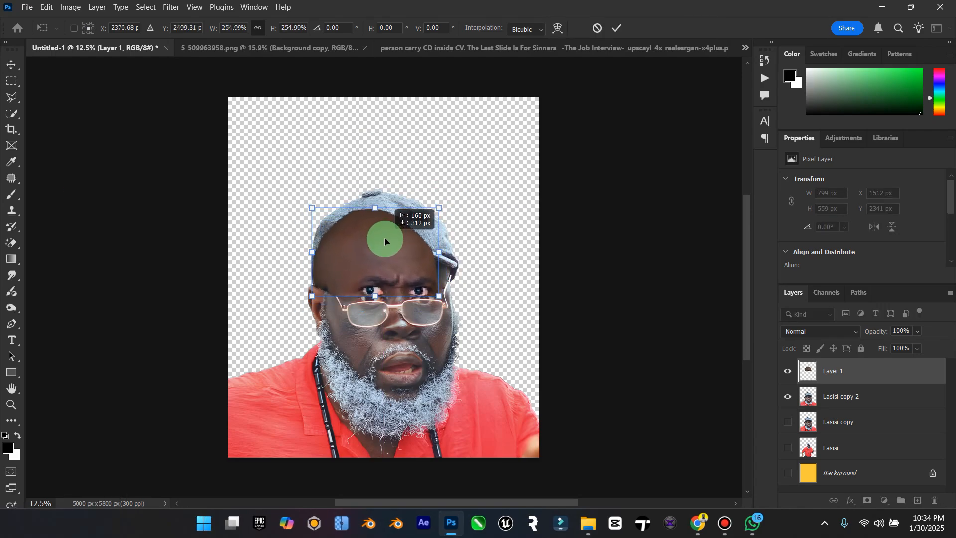
mouse_move(438, 207)
mouse_down()
mouse_move(459, 192)
mouse_move(450, 199)
mouse_up()
click(11, 66)
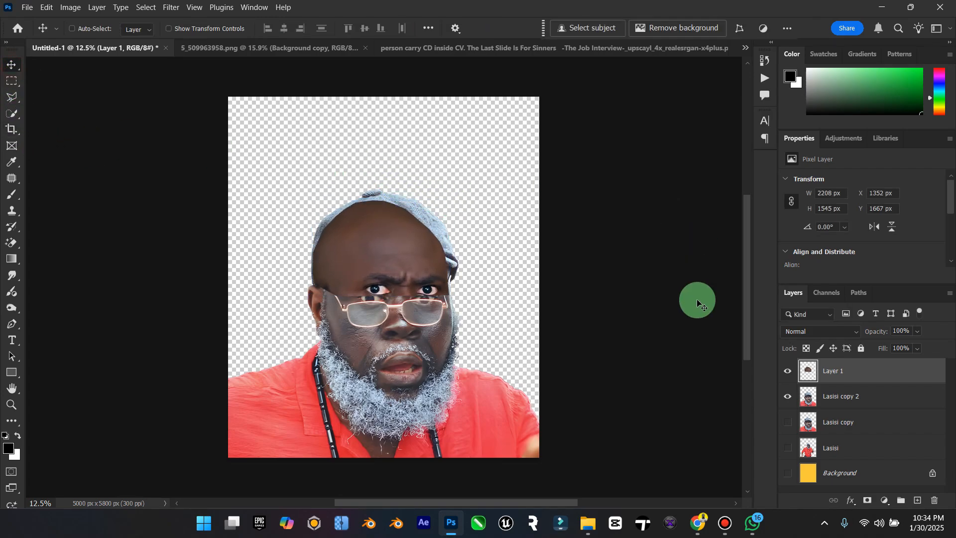
Step: With Layer 1 temporarily hidden, outline the cap down to its brim with the Polygonal Lasso and delete it from Lasisi copy 2
click(787, 372)
click(849, 397)
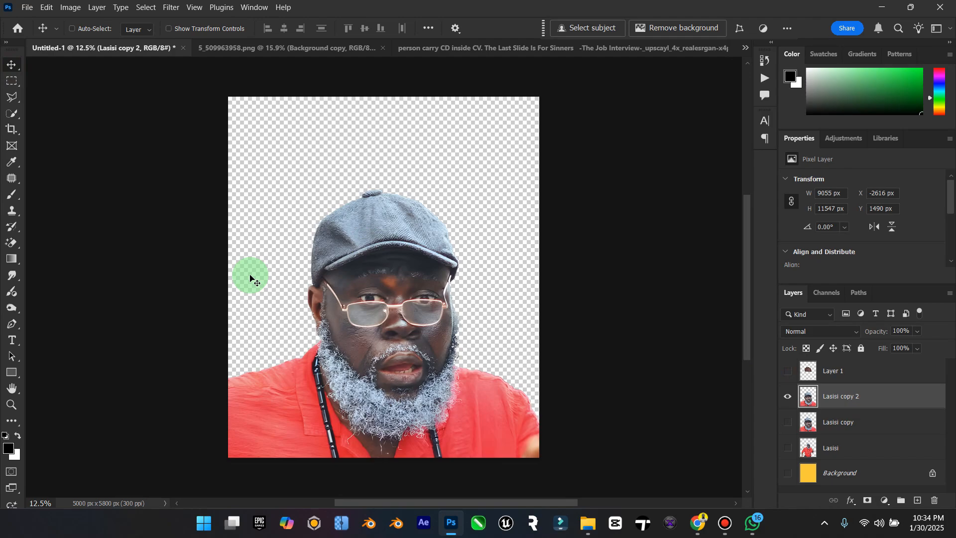
click(12, 404)
drag(335, 266, 373, 249)
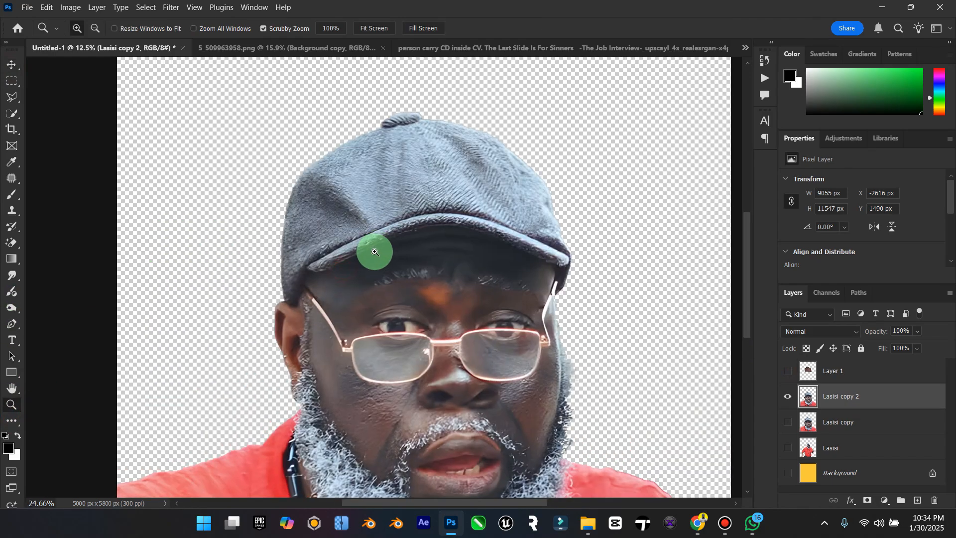
click(8, 101)
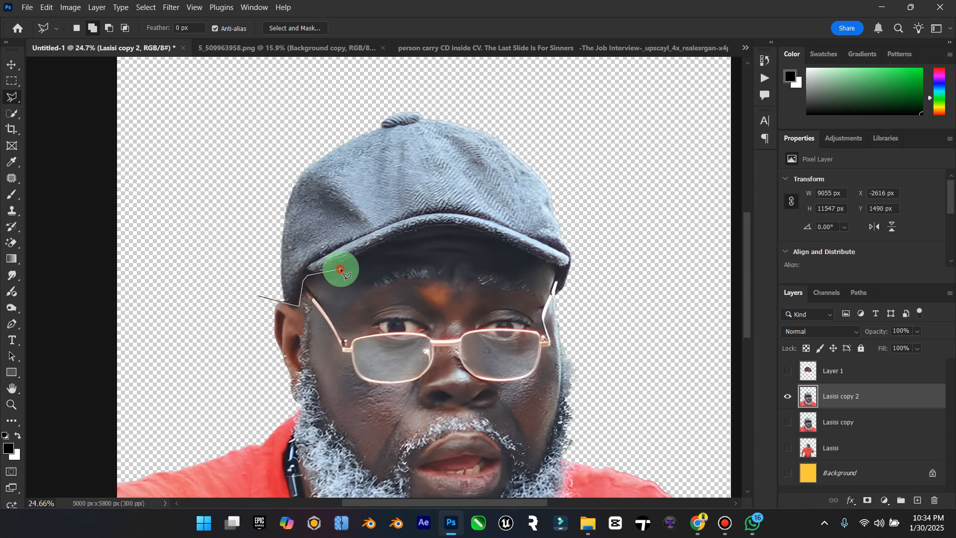
click(512, 245)
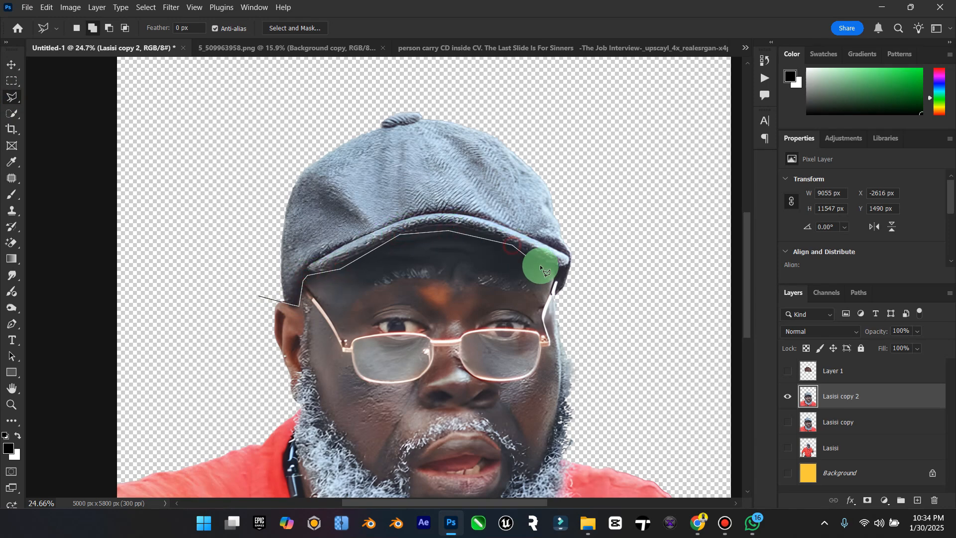
click(553, 298)
click(586, 297)
click(599, 189)
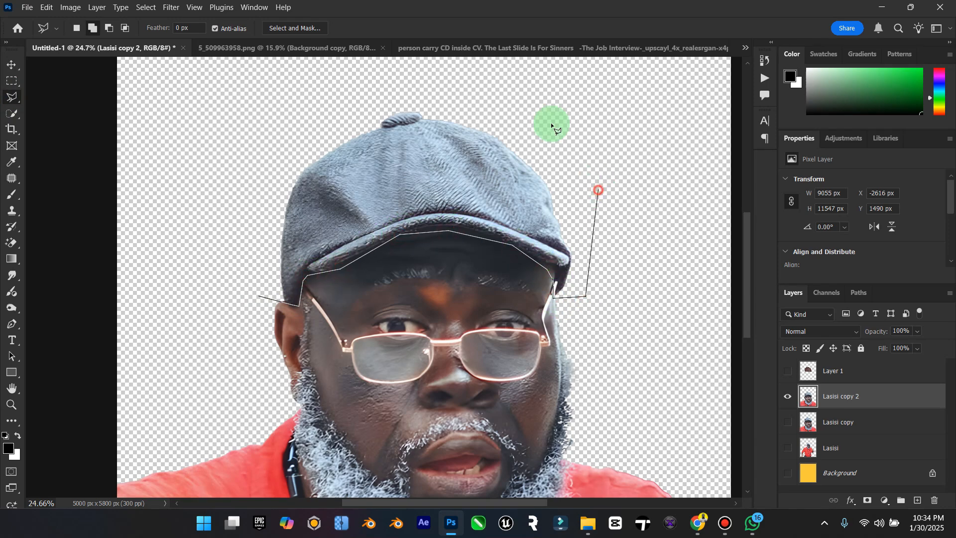
click(528, 94)
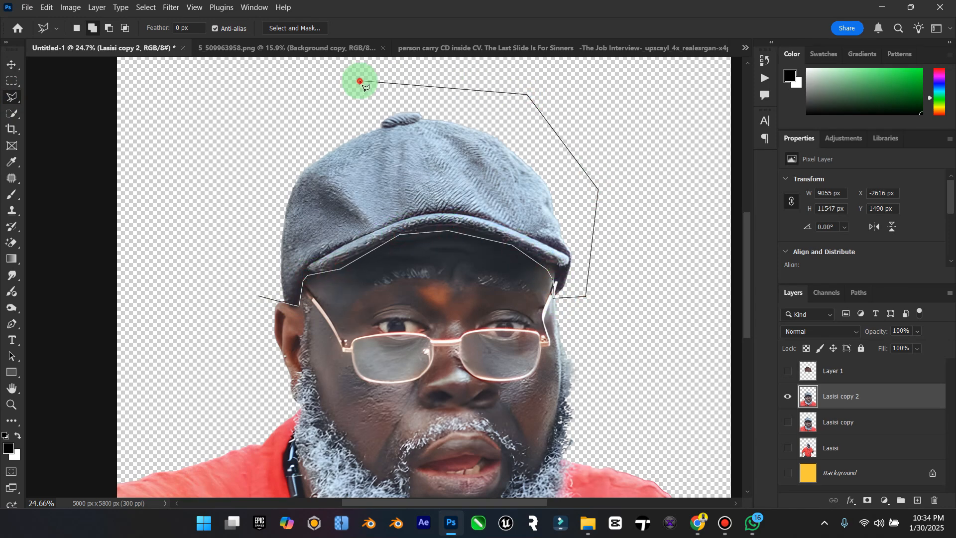
double_click(220, 200)
key(Delete)
right_click(394, 173)
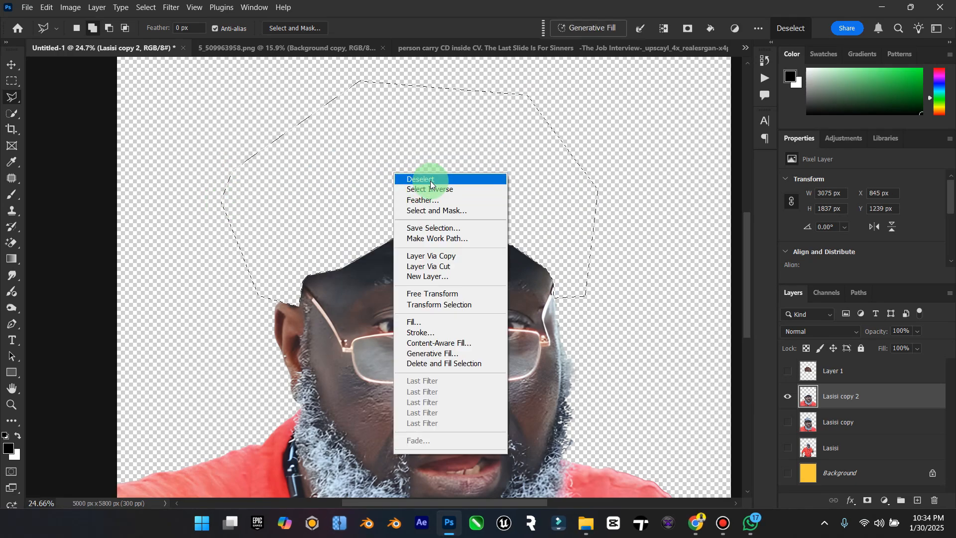
click(419, 179)
click(12, 65)
click(788, 371)
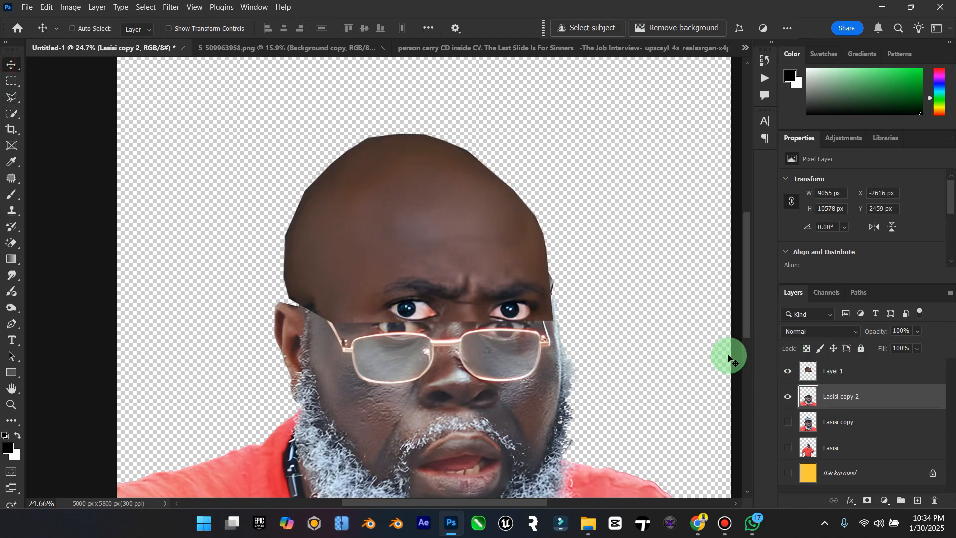
Step: Outline the bald head's eyebrows and eyes on Layer 1 with the Polygonal Lasso and delete them, keeping the forehead
click(830, 373)
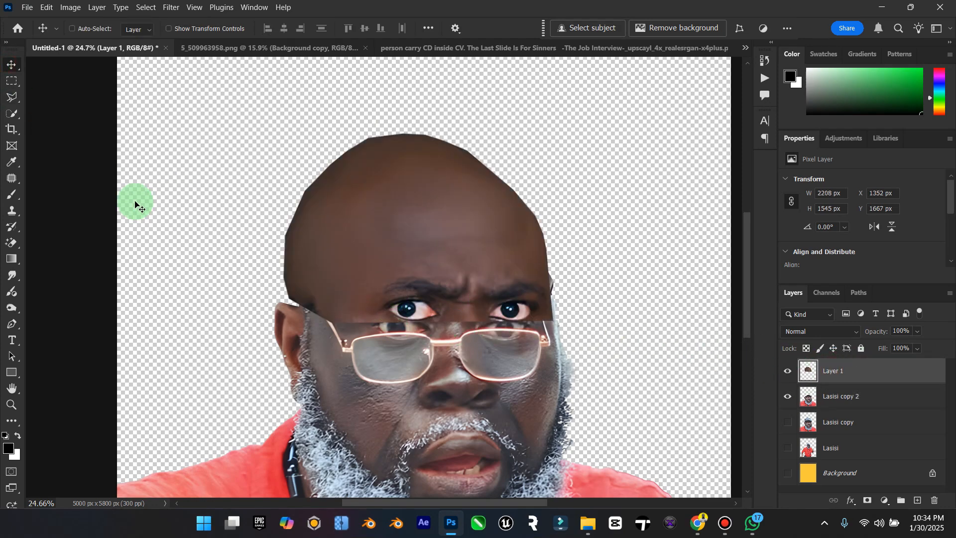
click(10, 98)
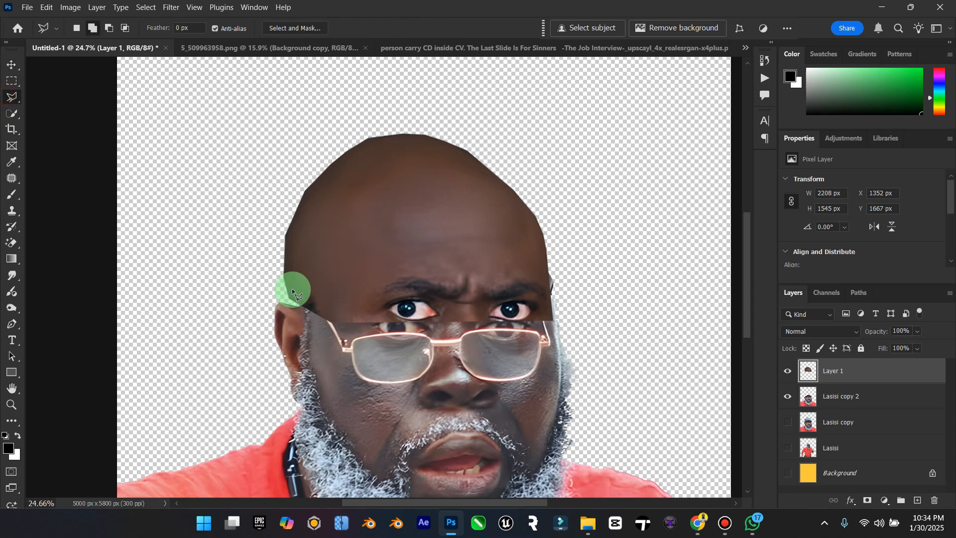
click(351, 321)
click(413, 274)
click(490, 273)
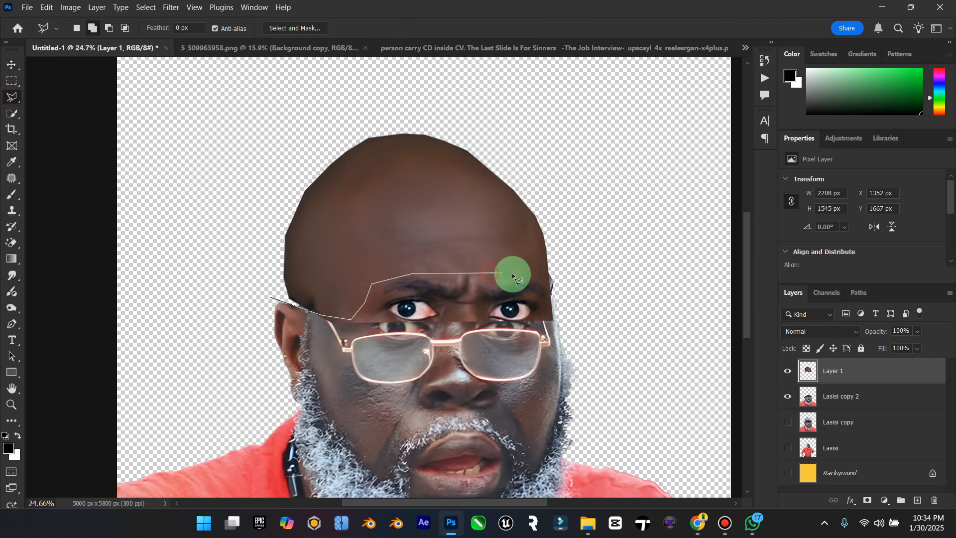
click(553, 280)
click(590, 327)
click(573, 371)
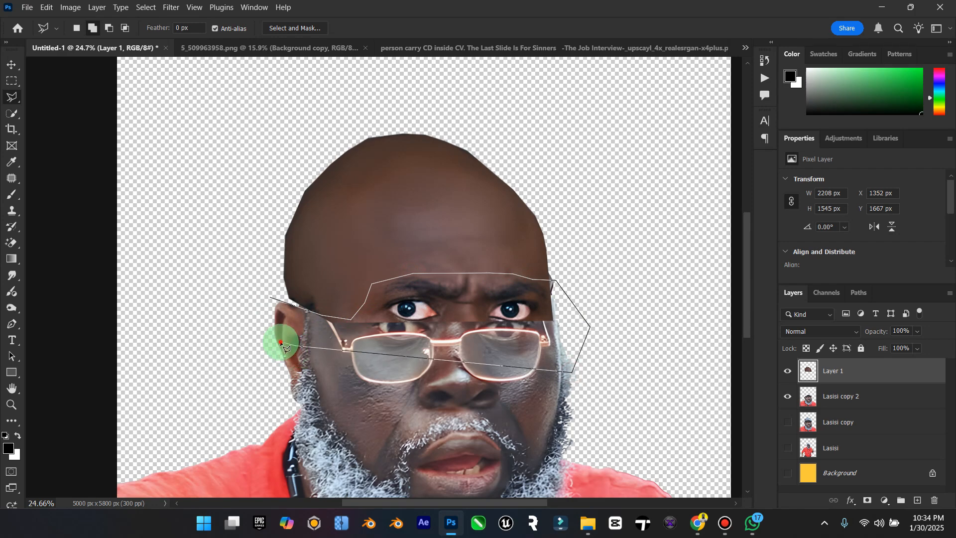
double_click(280, 342)
key(Delete)
right_click(380, 269)
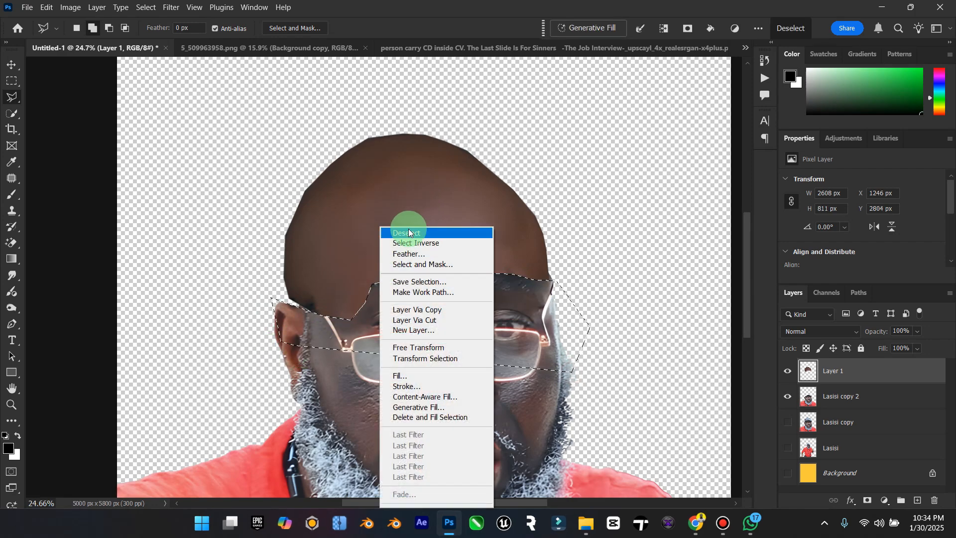
click(408, 232)
Step: Transform Layer 1 to about 2189 x 1696 px with a -0.9° rotation so the bald head sits higher over the man's face
click(11, 65)
mouse_move(361, 280)
mouse_down()
mouse_move(363, 260)
mouse_move(342, 271)
mouse_move(367, 267)
mouse_move(390, 210)
mouse_move(354, 277)
mouse_move(351, 261)
mouse_move(363, 279)
mouse_up()
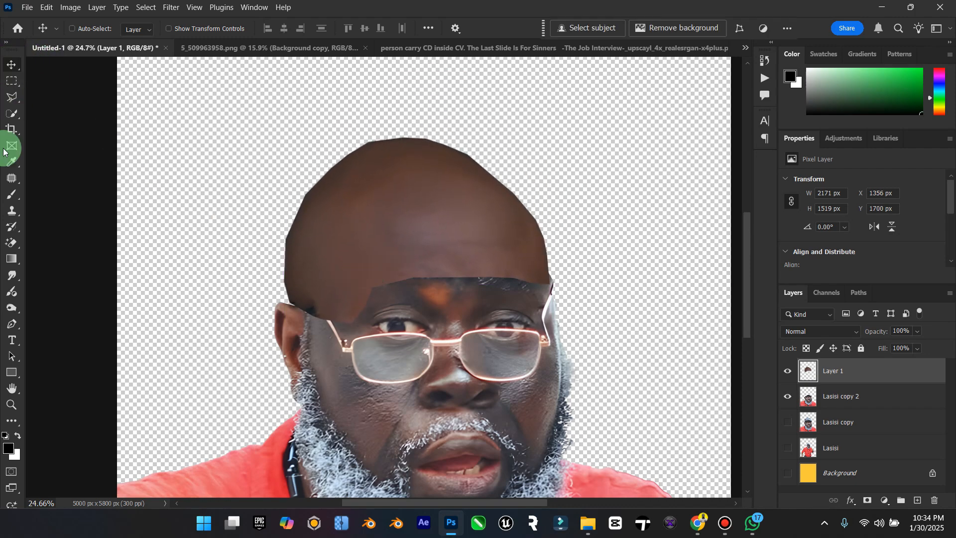
double_click(13, 387)
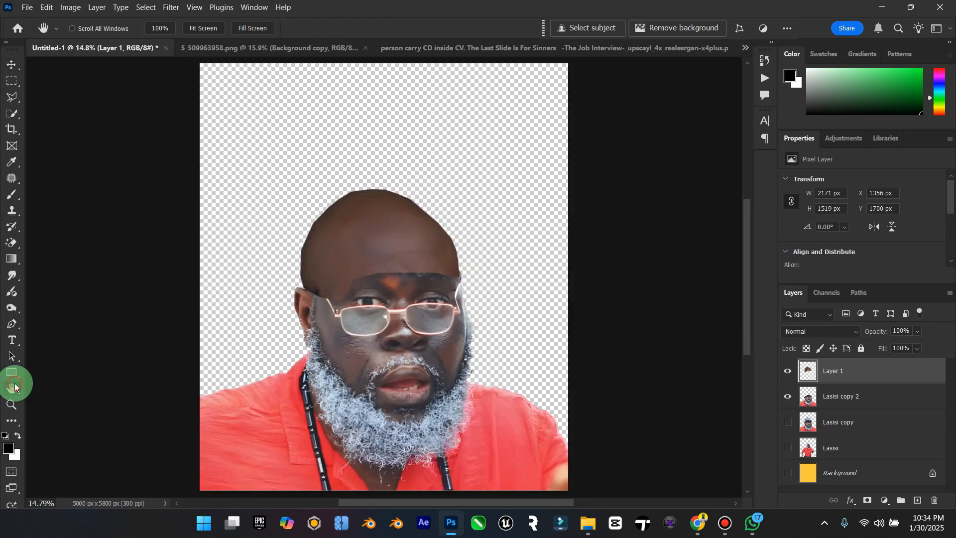
click(4, 59)
key(ctrl+t)
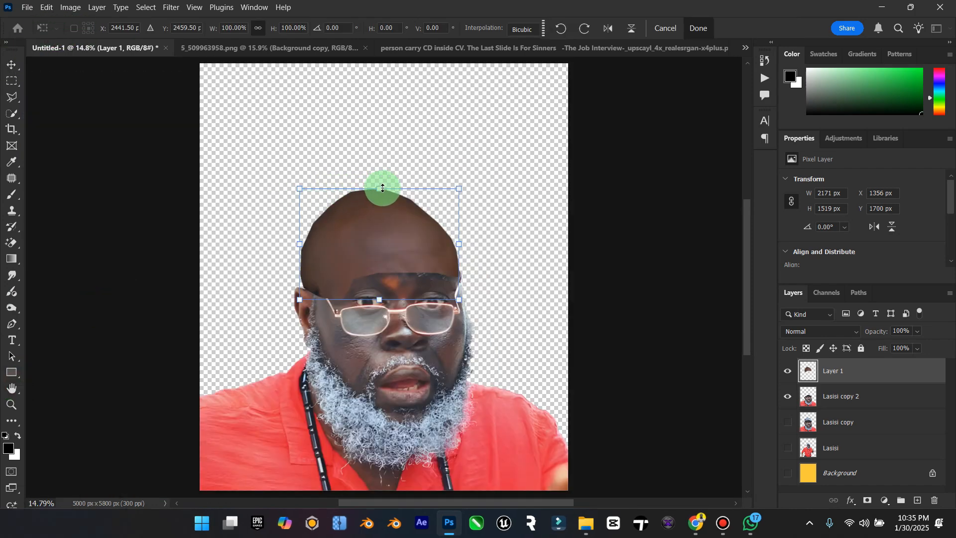
drag(382, 188, 386, 176)
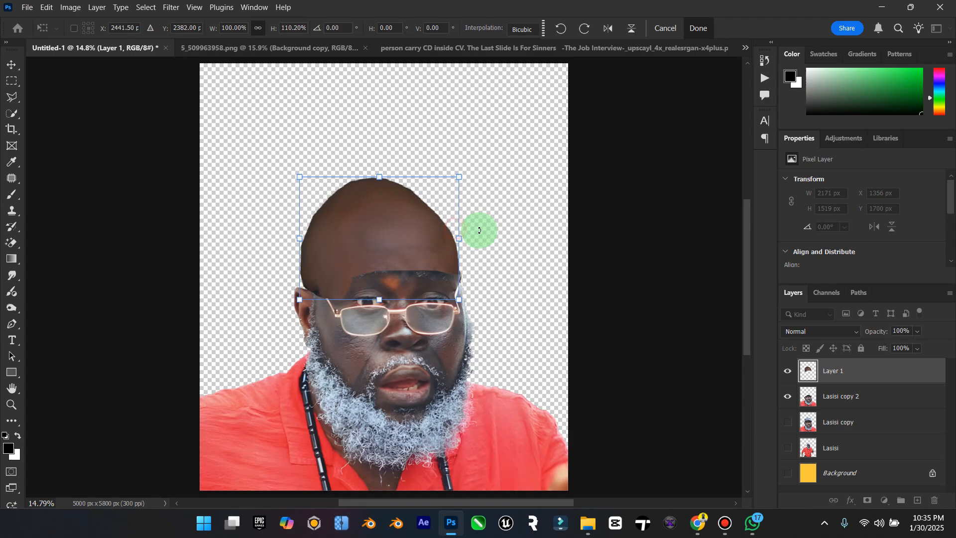
drag(480, 229, 494, 230)
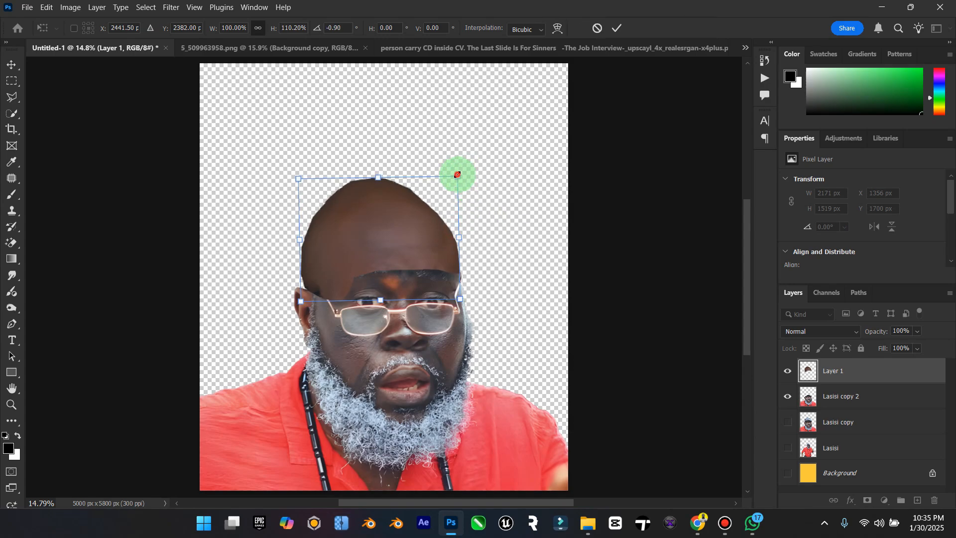
drag(456, 172, 457, 173)
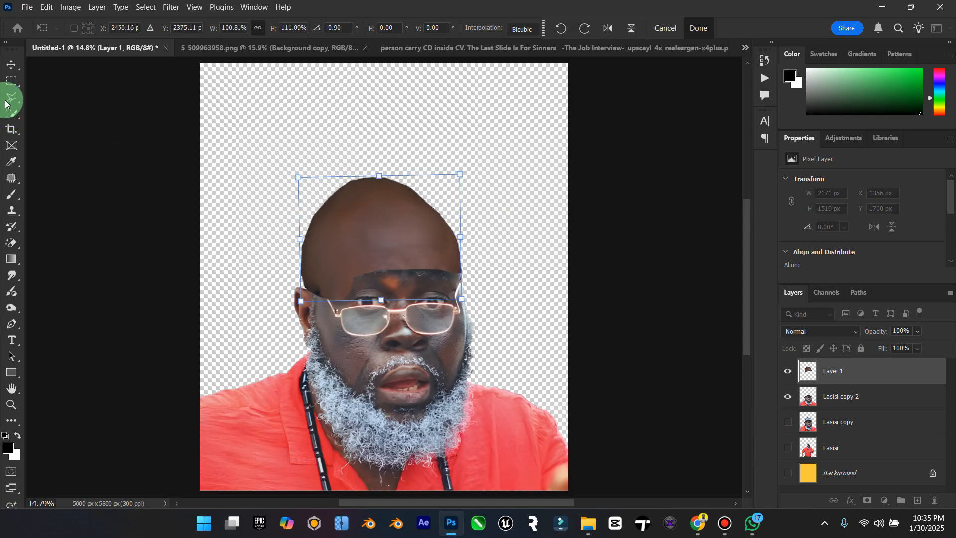
click(12, 64)
Step: Add a layer mask to Layer 1 and paint it black with a 300 px brush along the brow edge to blend the forehead
drag(922, 402, 835, 370)
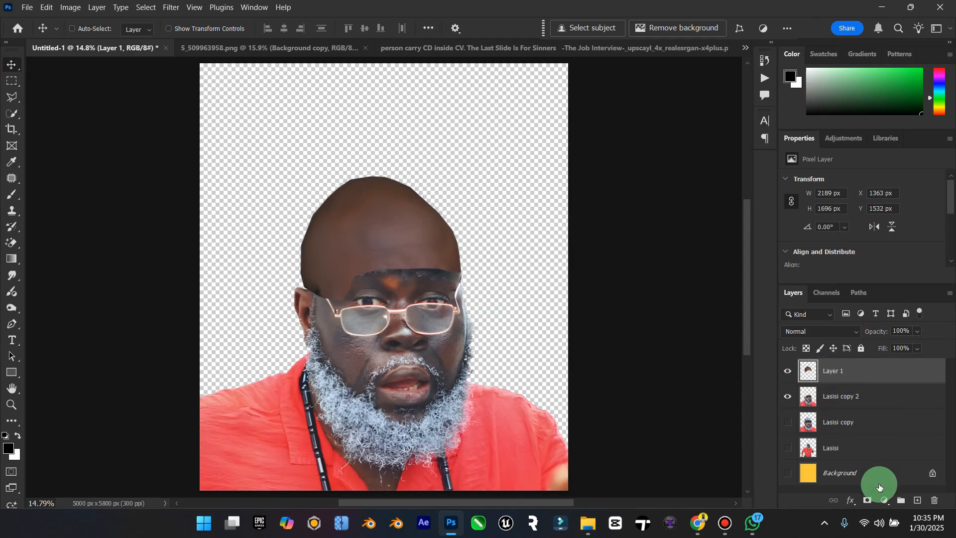
click(867, 501)
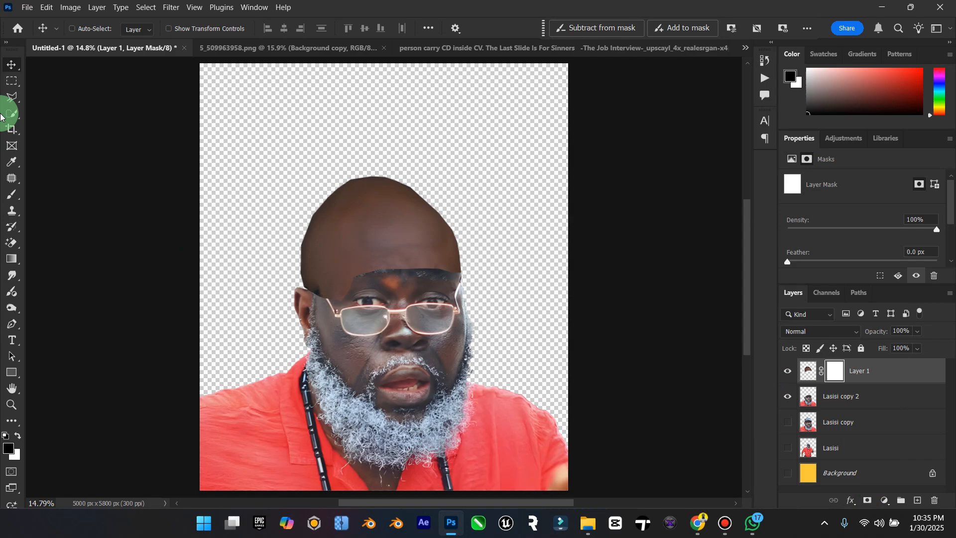
click(12, 194)
key(bracketright)
key(bracketright)
key(bracketright)
key(bracketright)
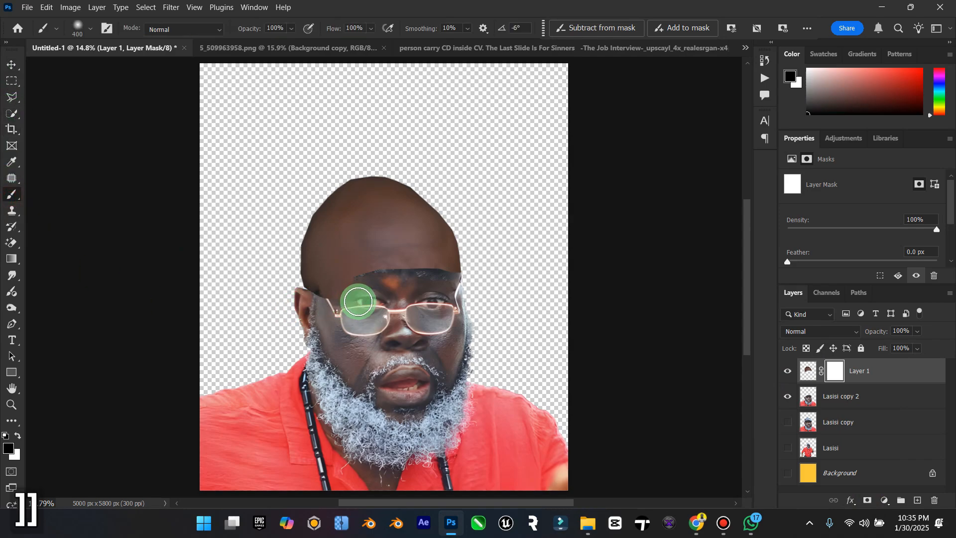
key(bracketleft)
key(bracketleft)
key(bracketleft)
mouse_move(339, 291)
mouse_down()
mouse_move(321, 310)
mouse_move(319, 288)
mouse_move(318, 305)
mouse_move(347, 299)
mouse_move(336, 284)
mouse_move(362, 271)
mouse_move(446, 281)
mouse_up()
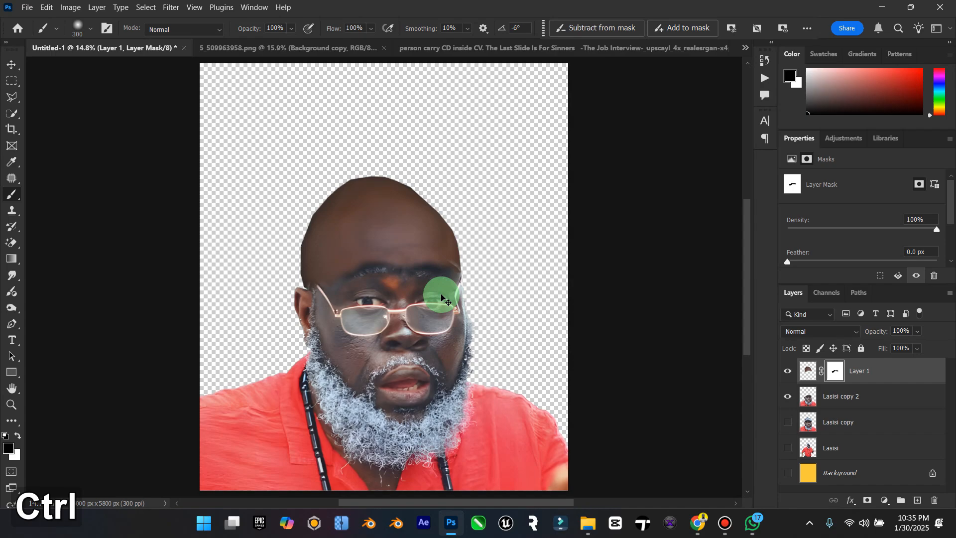
key(ctrl+z)
mouse_move(418, 273)
mouse_down()
mouse_move(350, 277)
mouse_move(320, 292)
mouse_up()
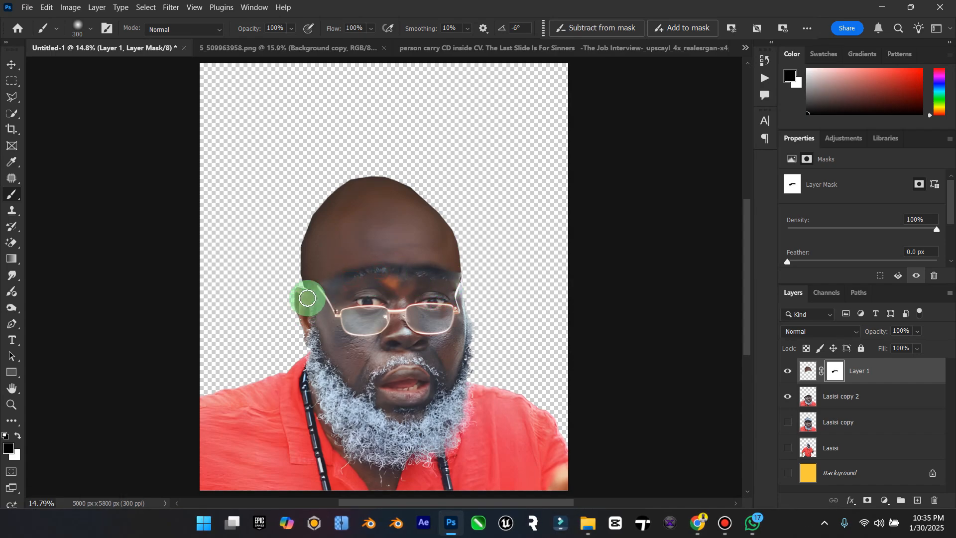
click(11, 63)
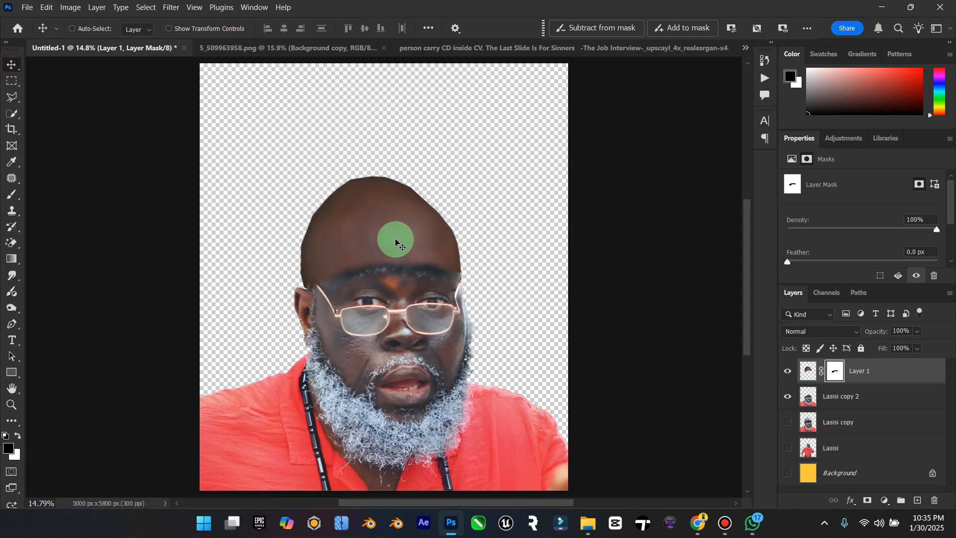
click(790, 374)
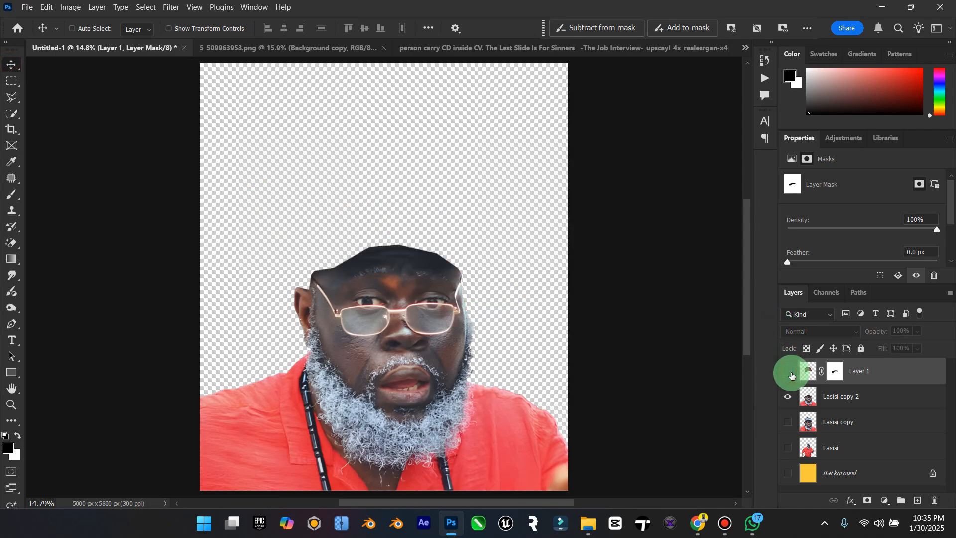
click(789, 372)
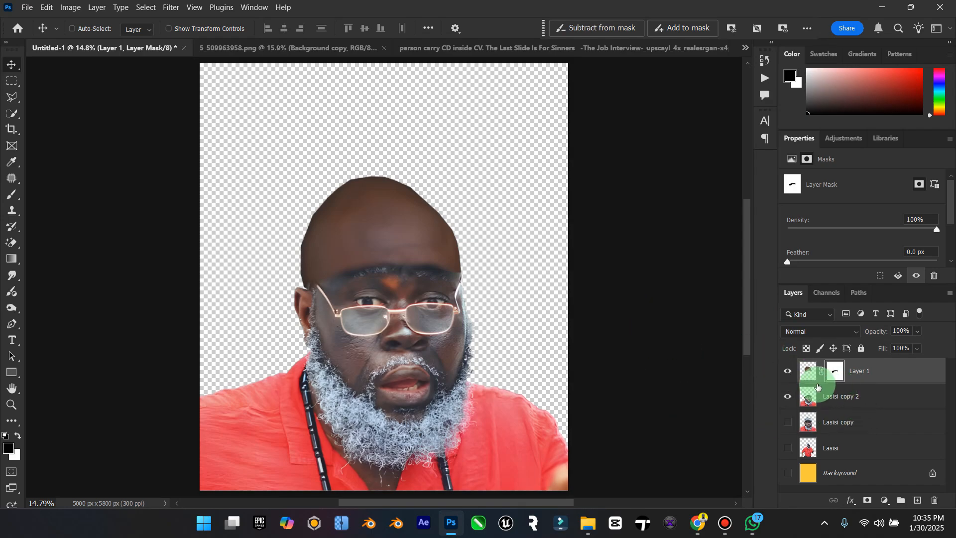
Step: Set Layer 1's brightness to 9 and contrast to 37, and permanently apply its layer mask
click(802, 377)
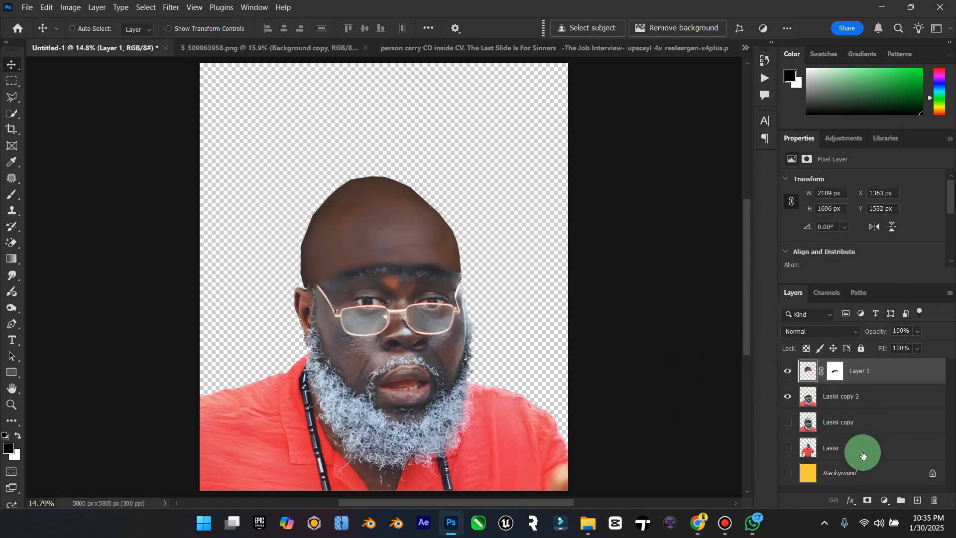
click(71, 7)
mouse_move(89, 40)
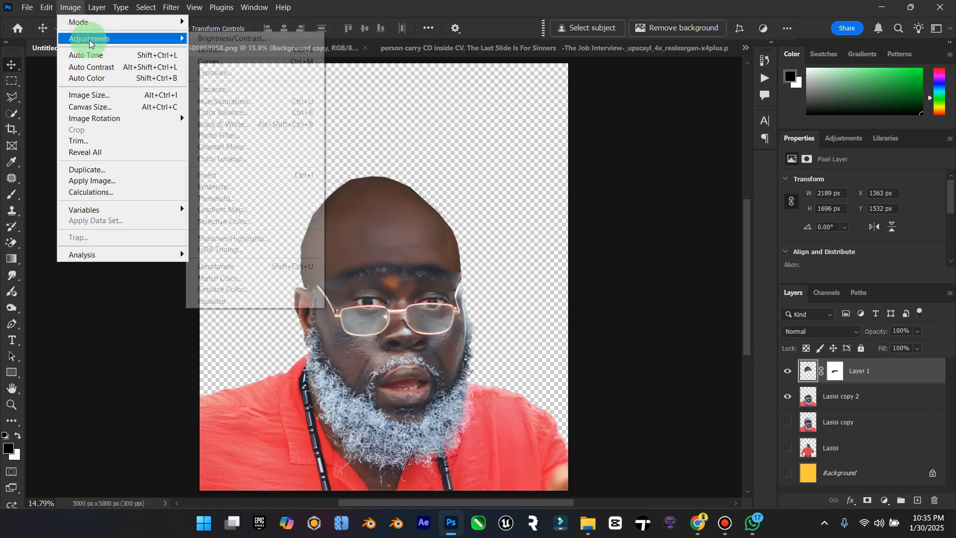
click(279, 40)
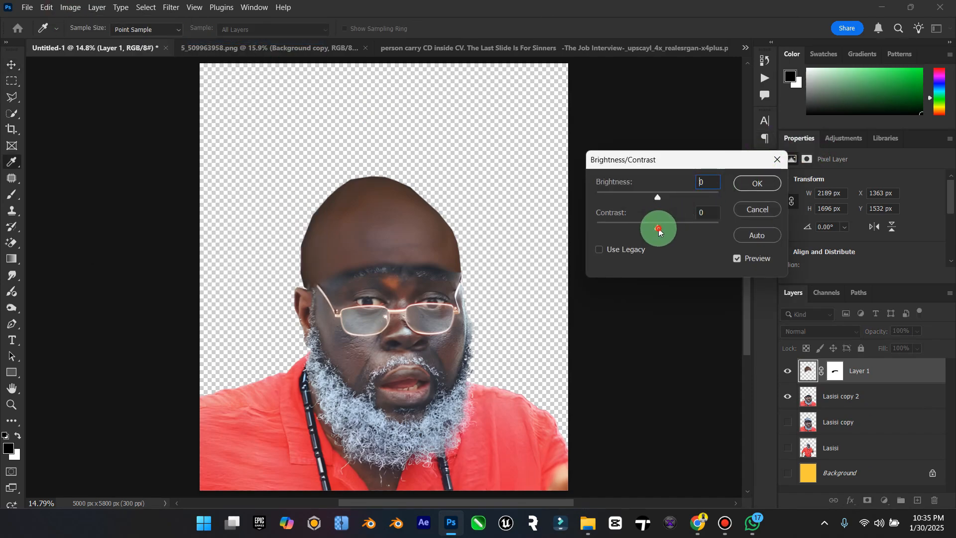
drag(658, 230, 694, 229)
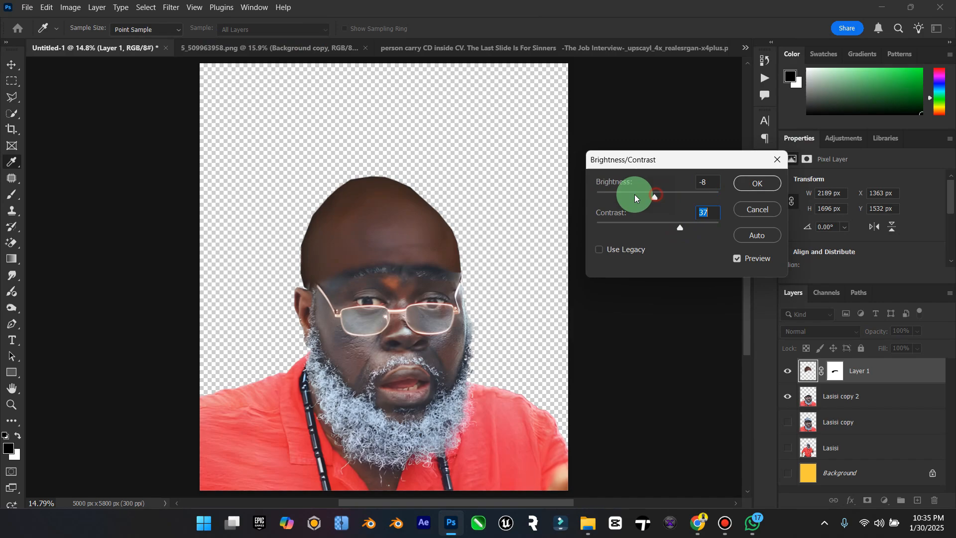
drag(635, 195, 655, 201)
click(706, 195)
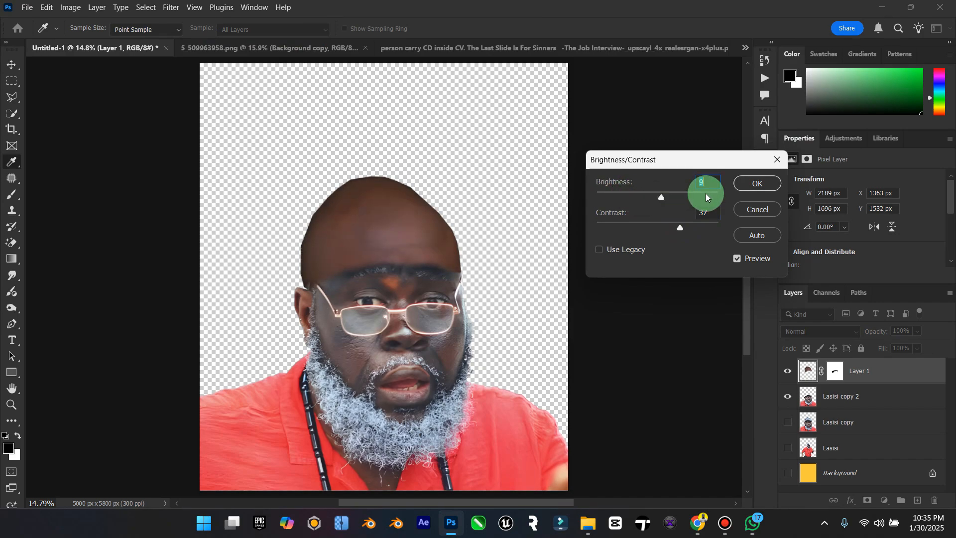
click(758, 183)
key(v)
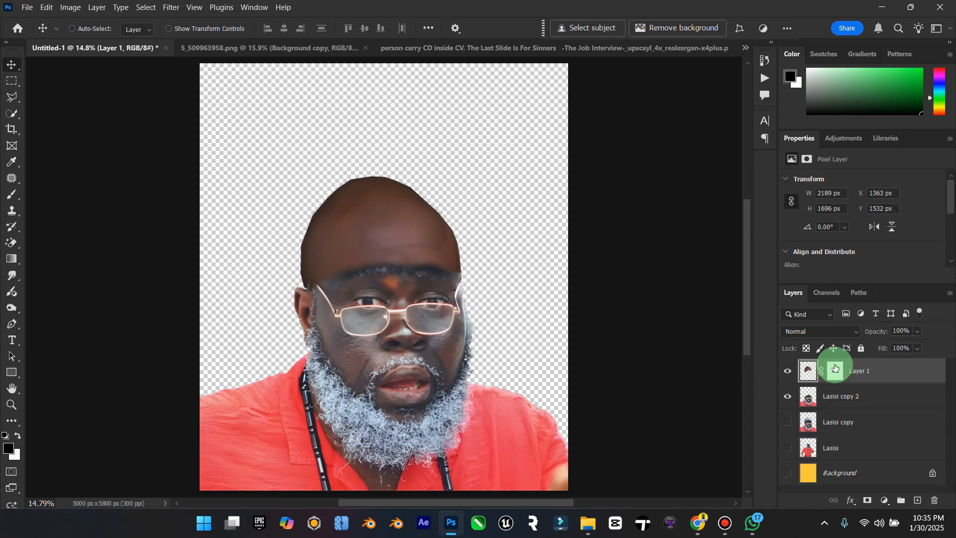
right_click(835, 373)
click(852, 393)
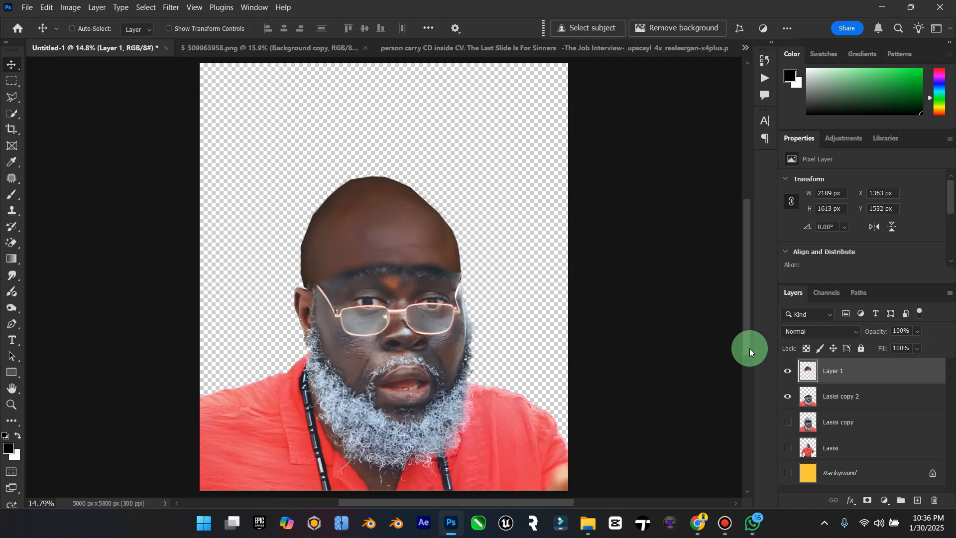
Step: Group Layer 1 together with the Lasisi copy 2 layer
click(843, 397)
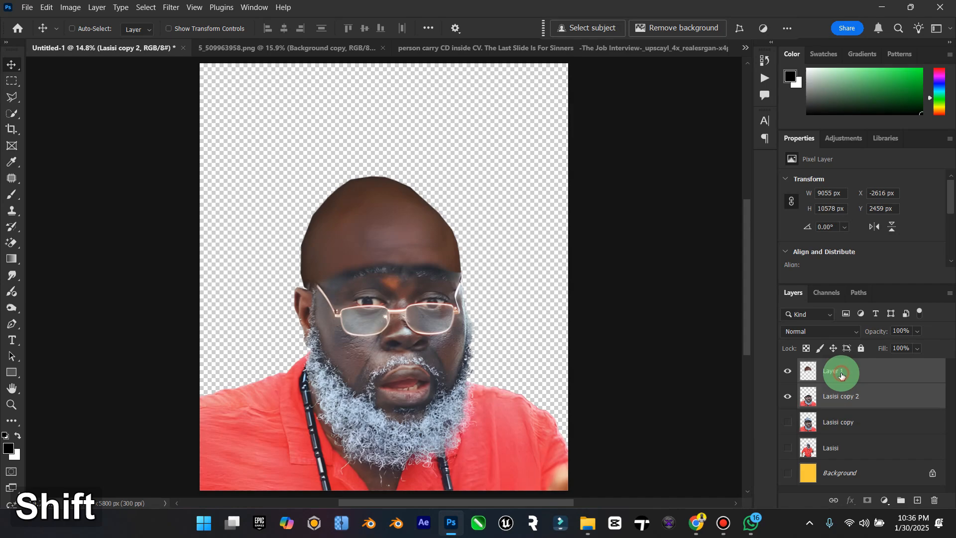
shift+click(842, 374)
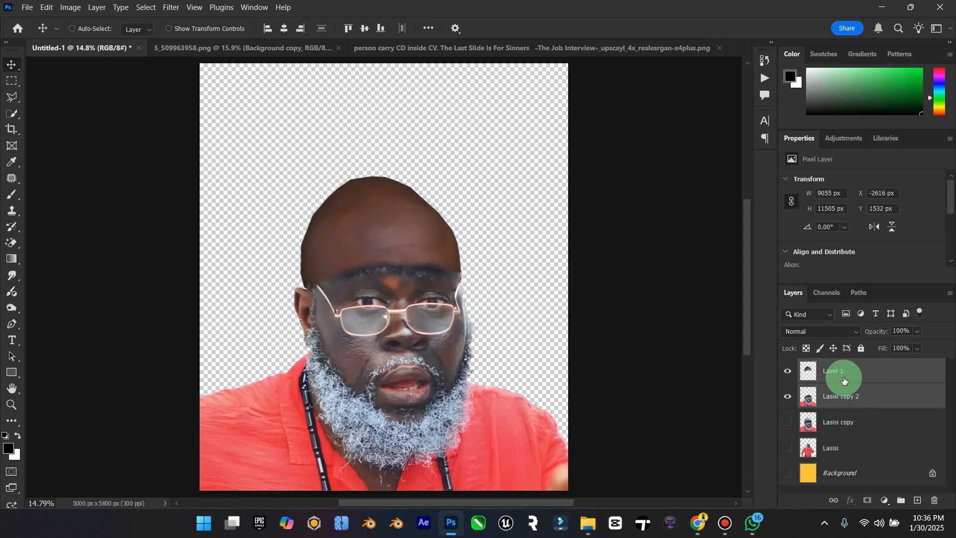
key(ctrl+g)
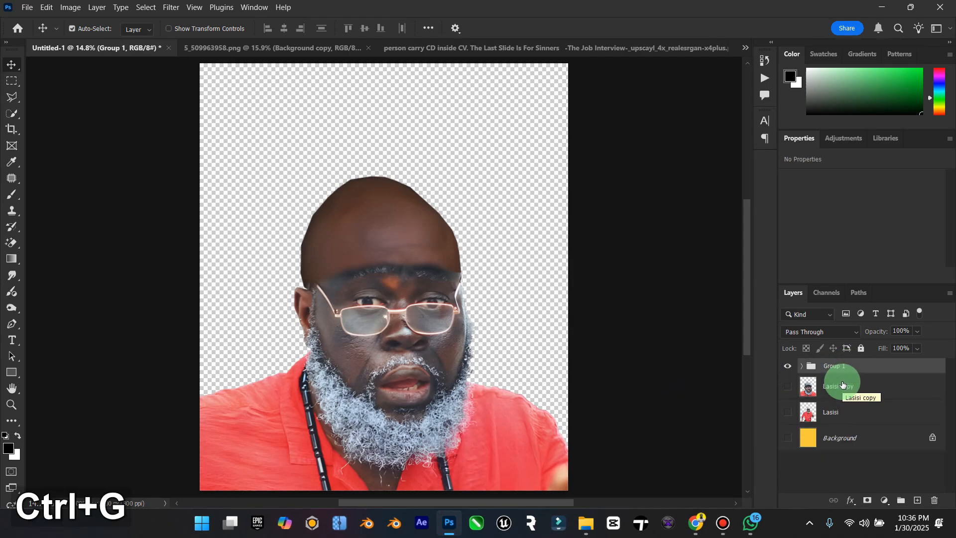
Step: Duplicate Group 1, hide the original group, and merge the duplicate into a single layer
key(ctrl+j)
click(787, 382)
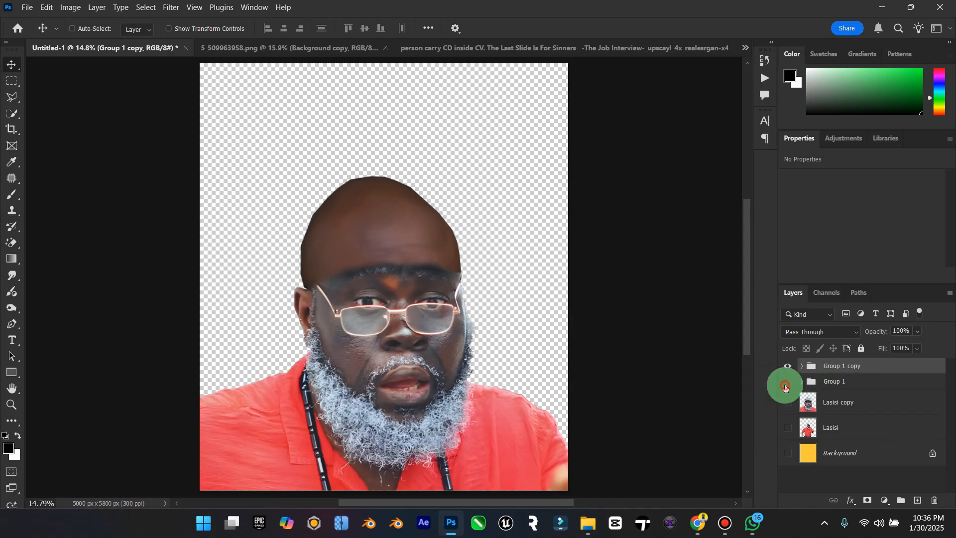
right_click(832, 367)
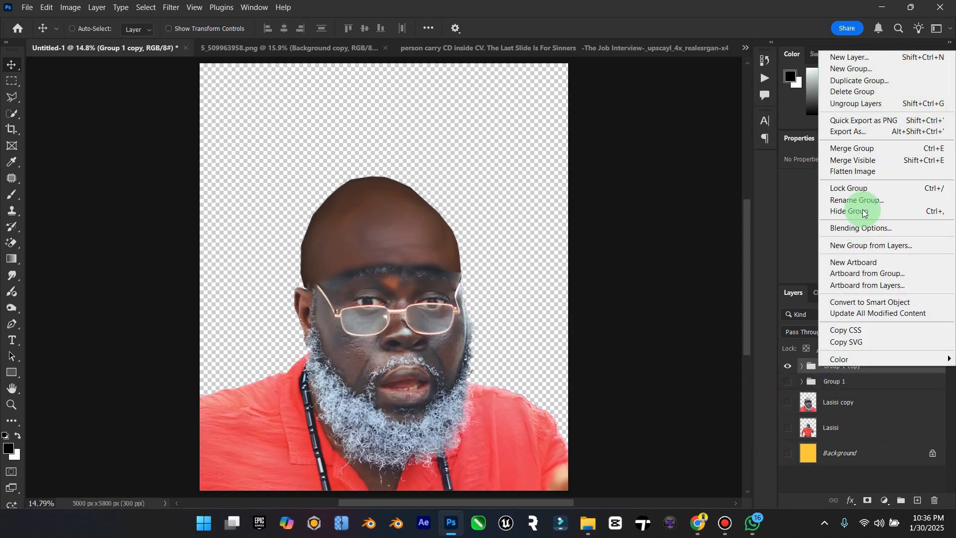
click(866, 148)
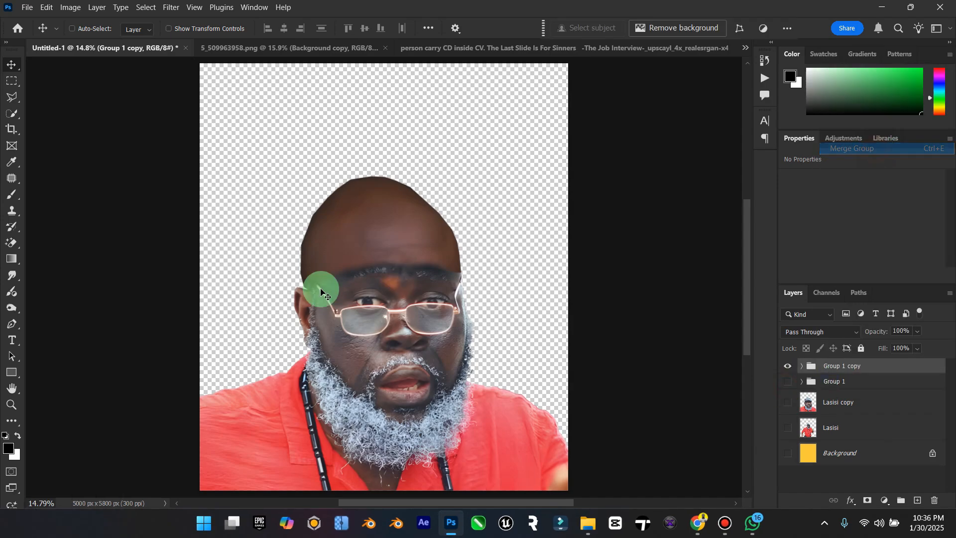
Step: Outline the bald head above the brow line with the Polygonal Lasso on Group 1 copy and regenerate it with Generative Fill
click(8, 98)
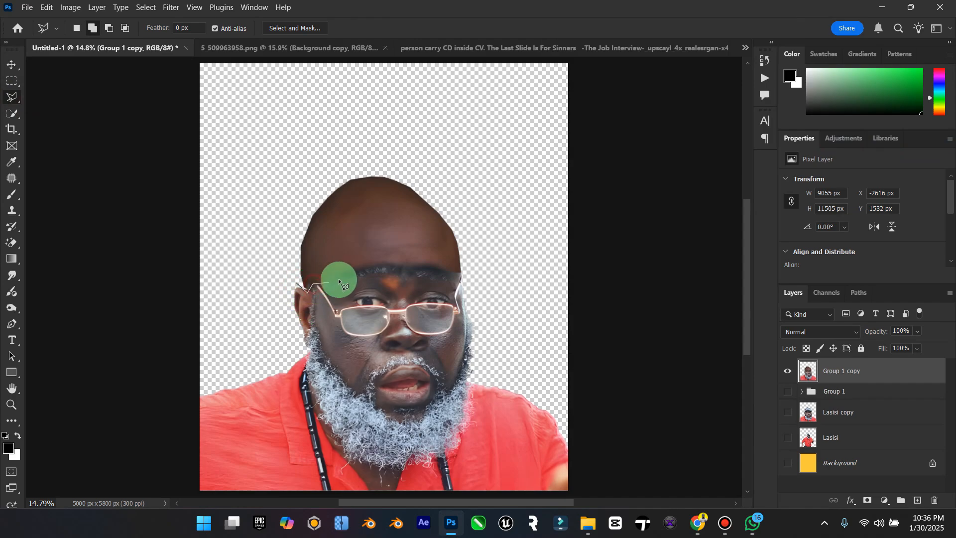
click(462, 274)
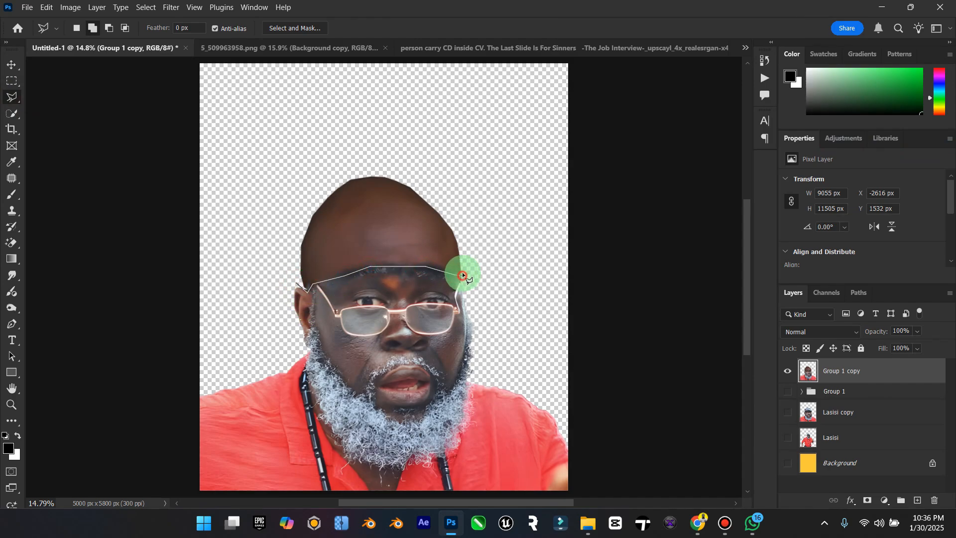
click(465, 261)
click(433, 176)
click(395, 160)
click(336, 174)
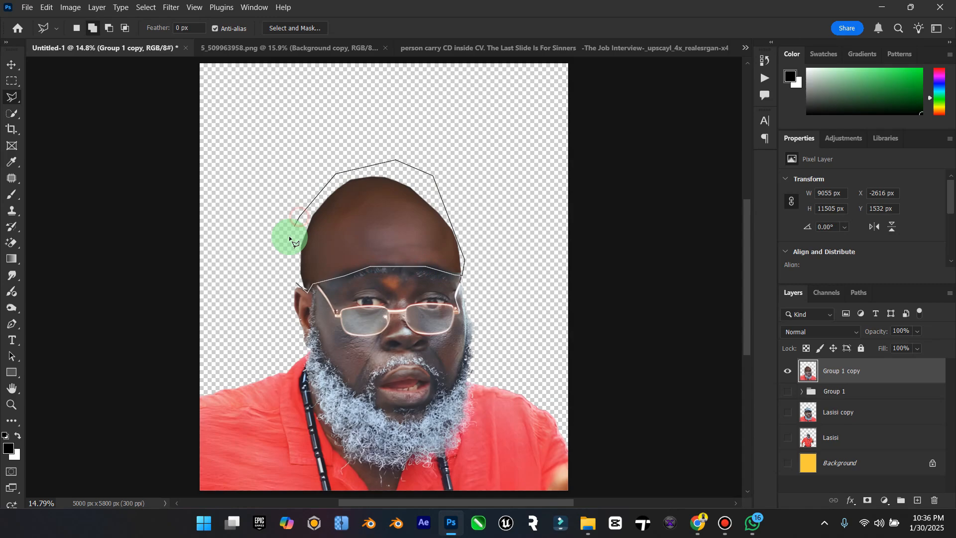
double_click(289, 235)
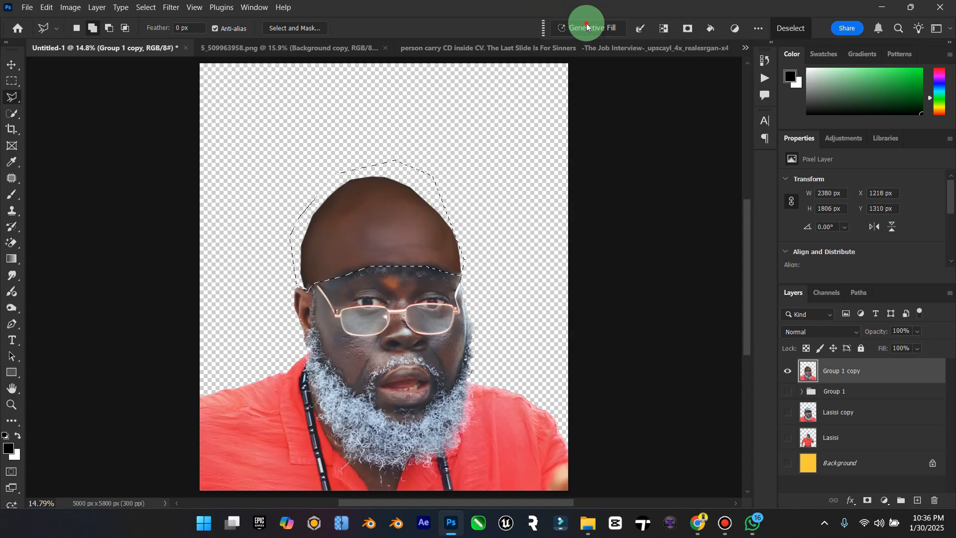
click(587, 27)
click(819, 29)
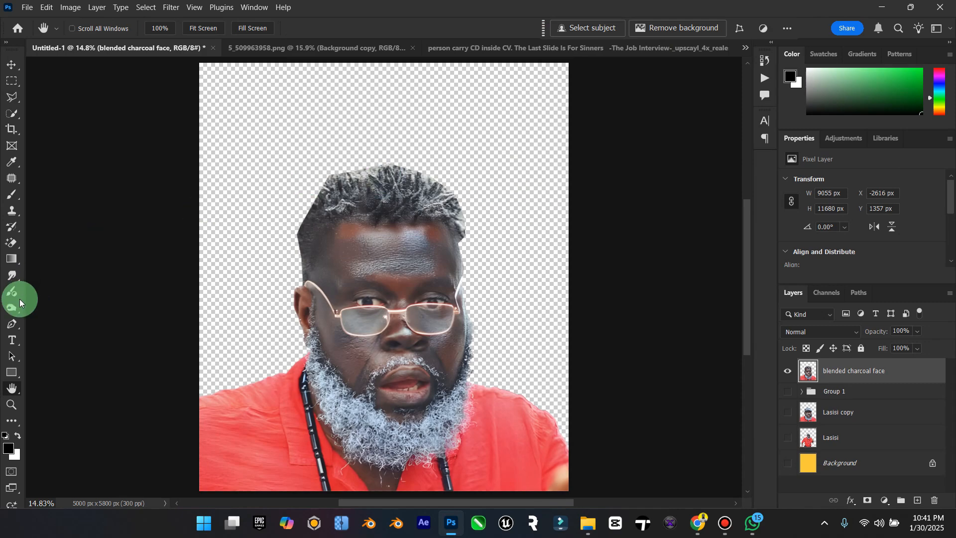
click(19, 401)
mouse_move(437, 253)
mouse_down()
mouse_move(406, 267)
mouse_move(424, 264)
mouse_up()
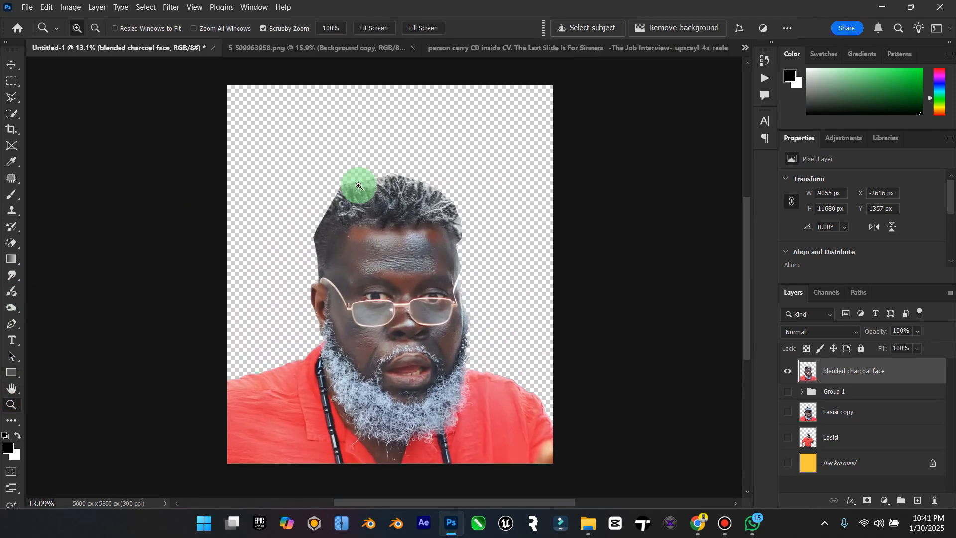
click(20, 66)
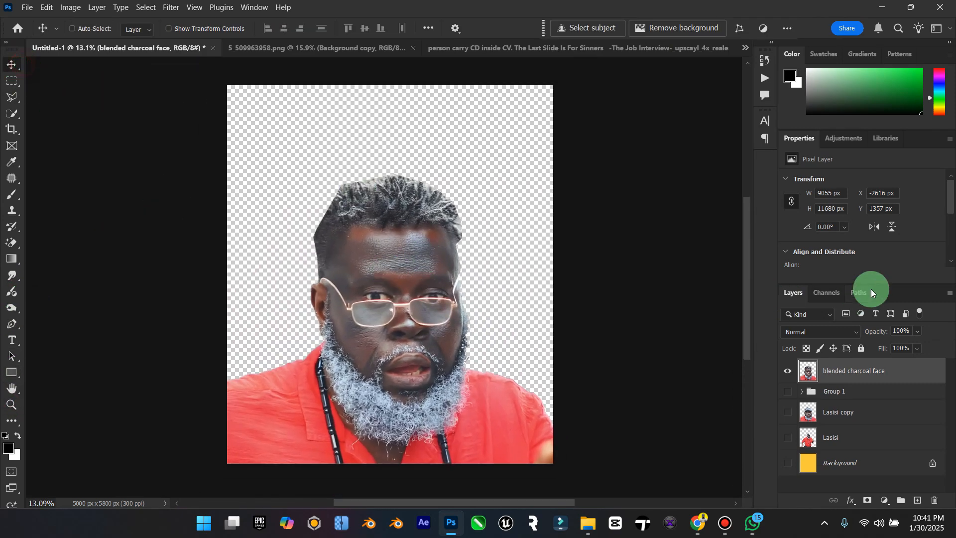
click(787, 411)
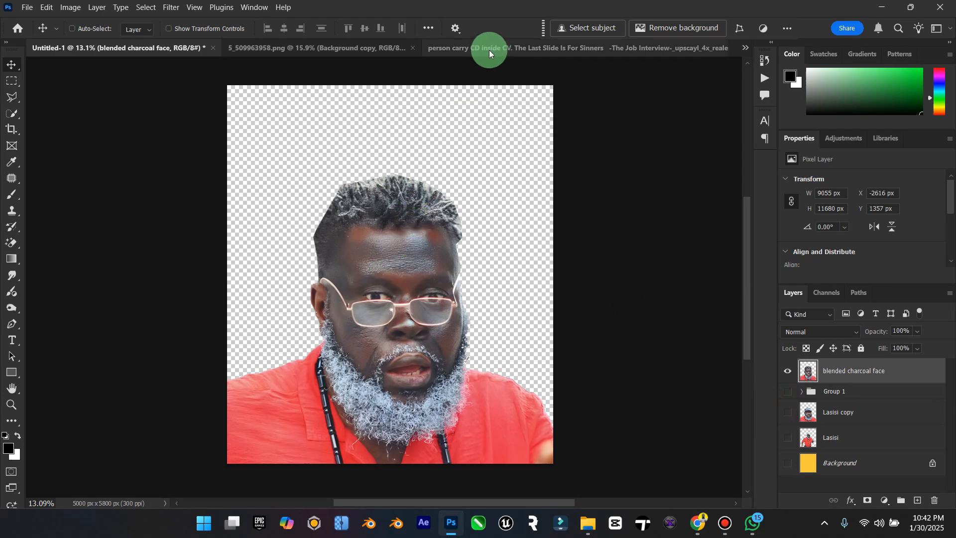
Step: Close the "person carry CD inside CV" image document
click(444, 49)
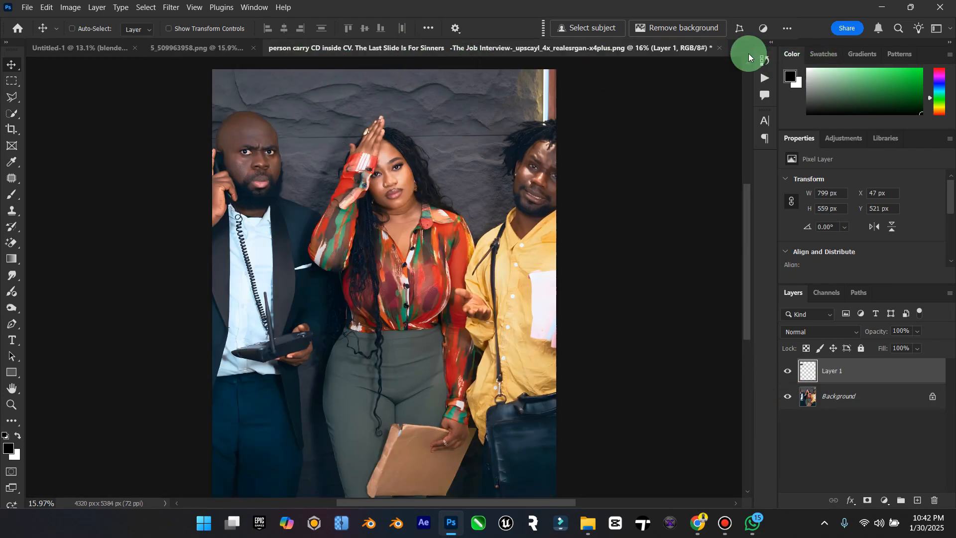
click(719, 49)
click(481, 205)
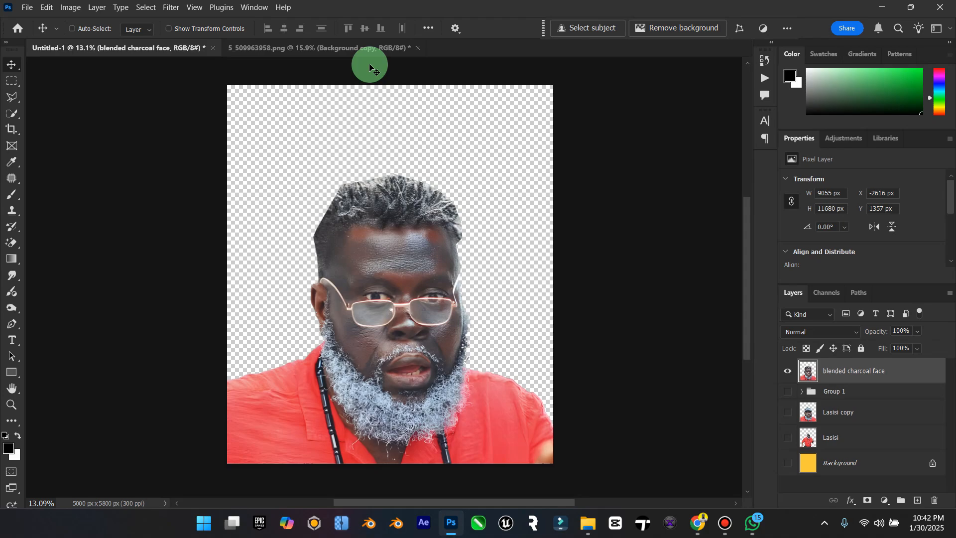
click(366, 53)
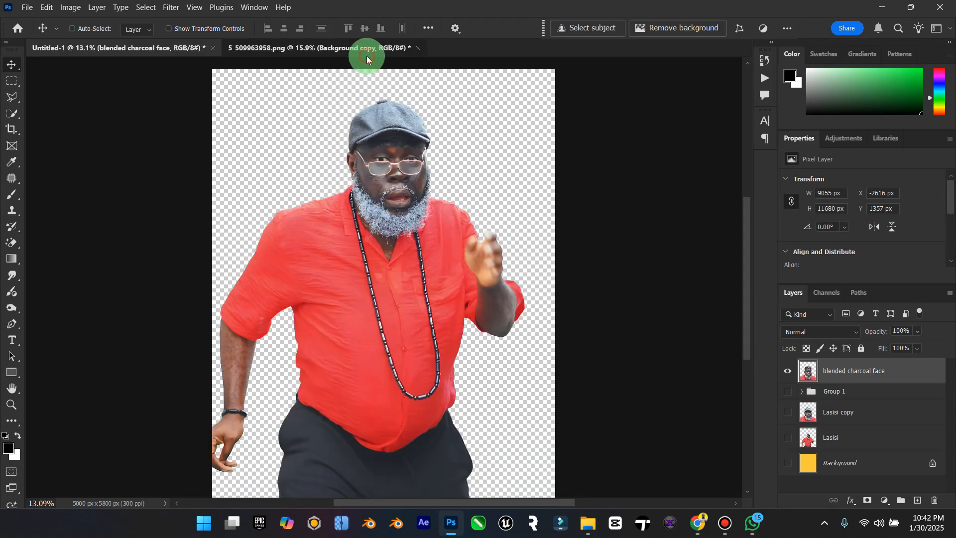
click(169, 48)
click(303, 43)
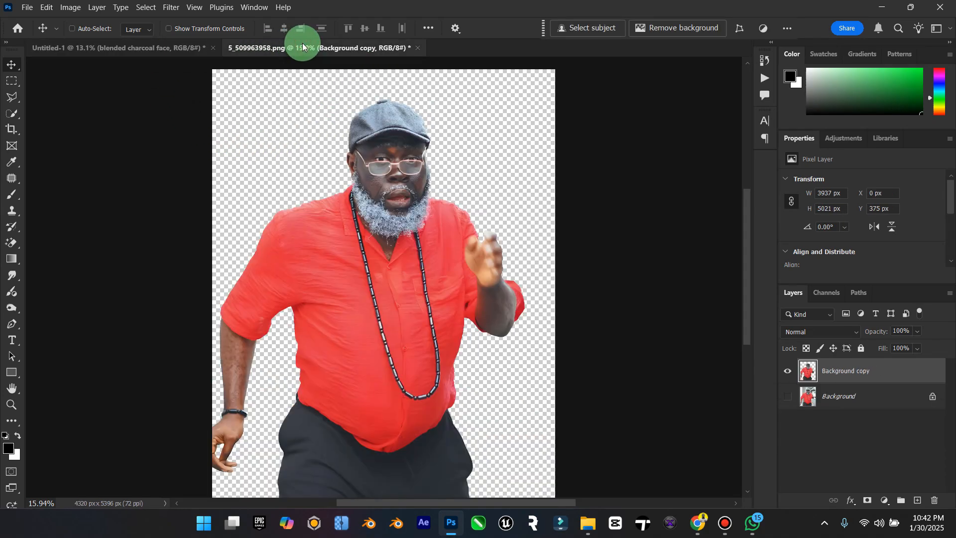
click(187, 56)
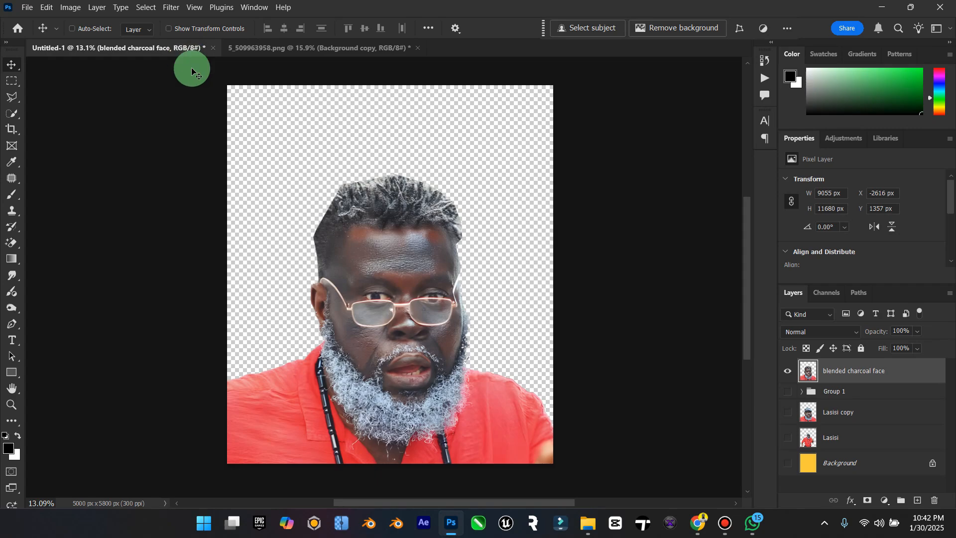
click(312, 54)
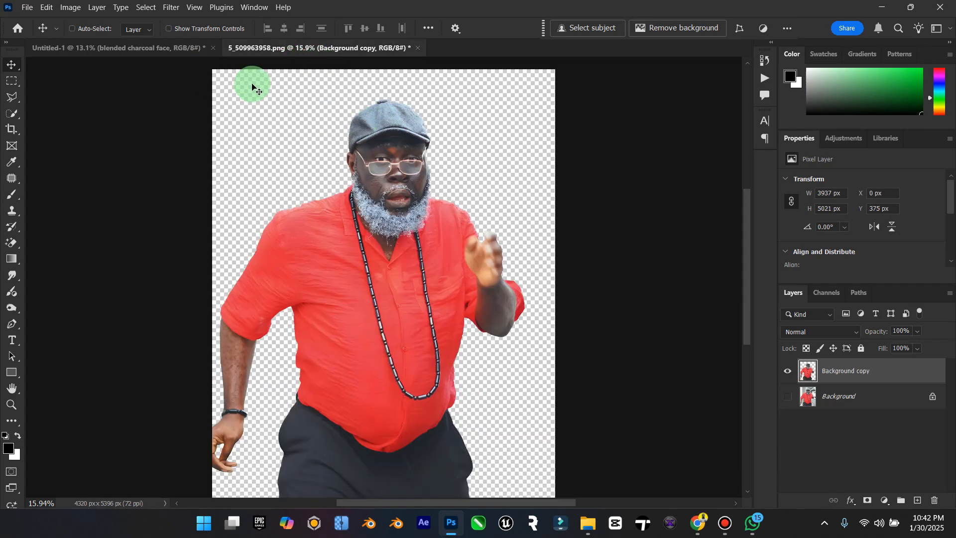
click(168, 50)
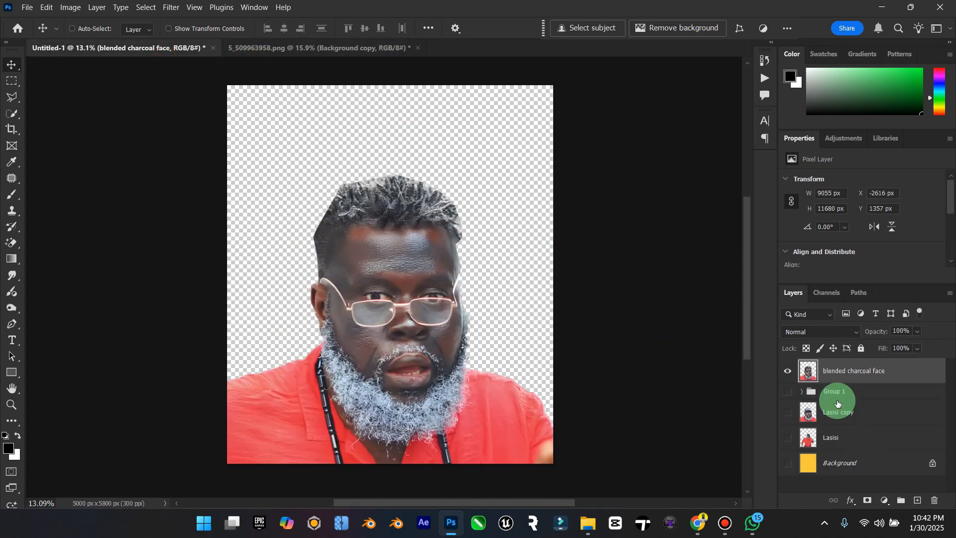
Step: Duplicate the Lasisi copy layer, hide the original, and place the duplicate above the blended charcoal face layer
click(847, 412)
click(788, 412)
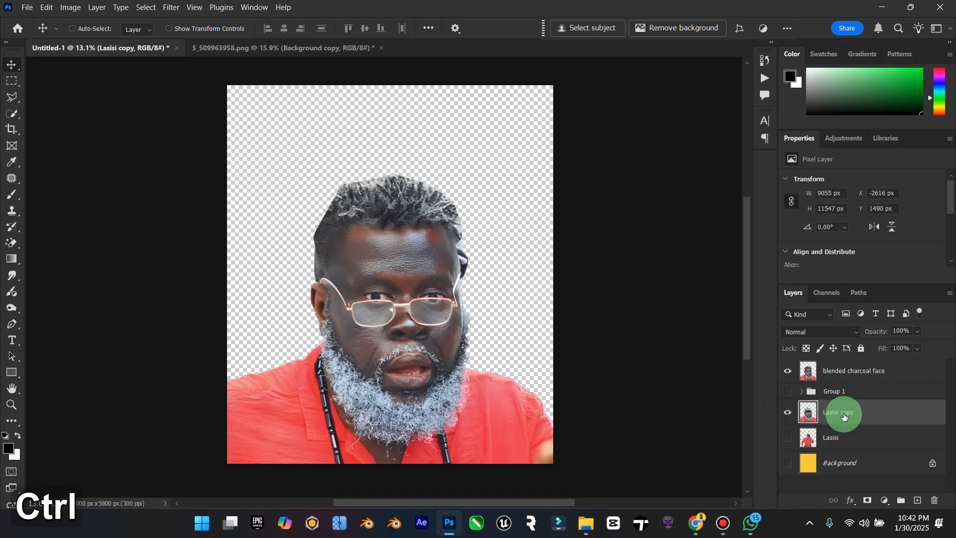
key(ctrl+j)
click(777, 441)
drag(851, 412, 847, 372)
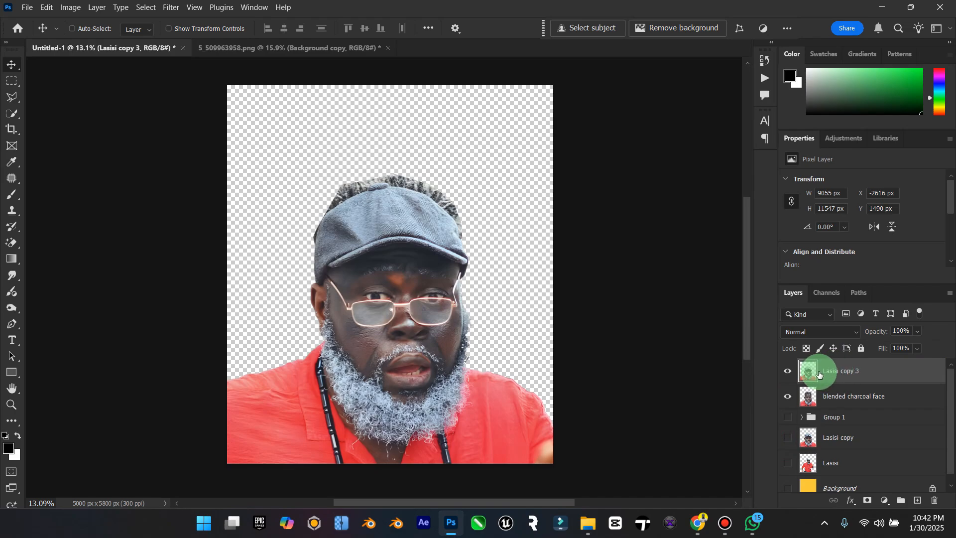
Step: Add a black layer mask to Lasisi copy 3 and paint it white with a 300 px brush to reveal the original brow area
click(868, 500)
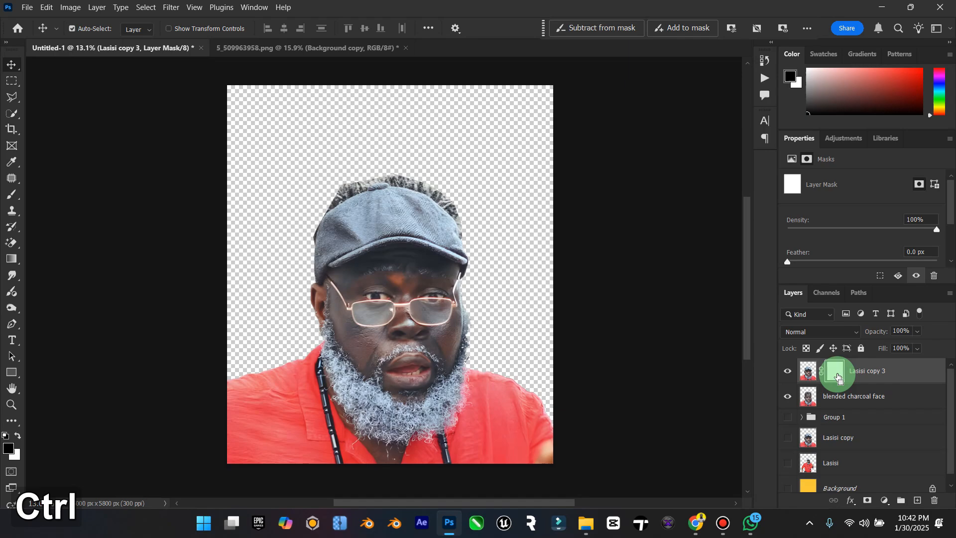
key(ctrl+i)
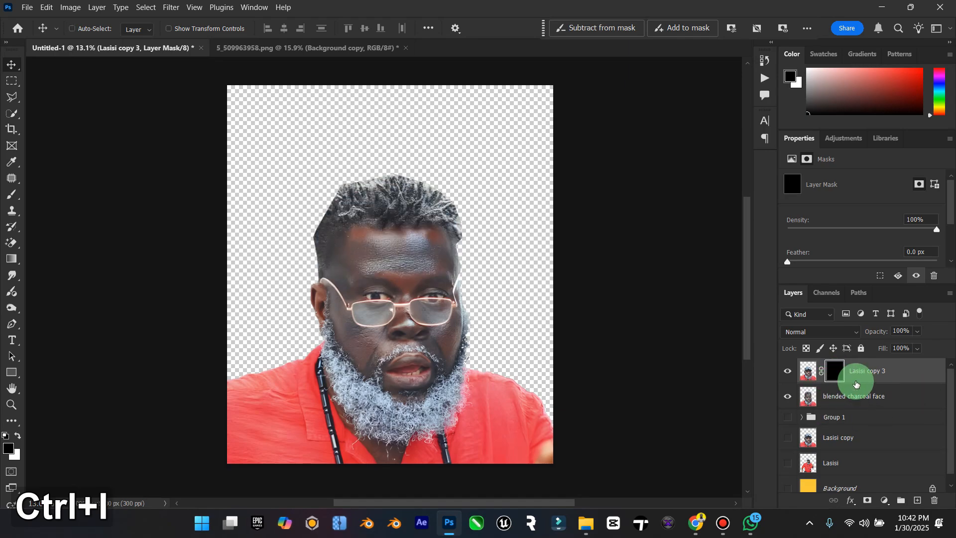
click(11, 404)
drag(376, 288, 429, 269)
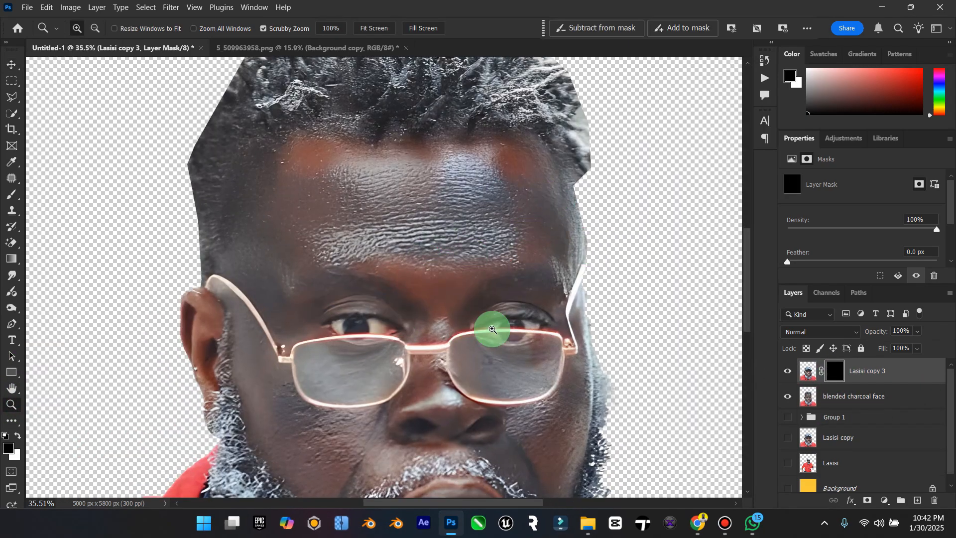
click(9, 197)
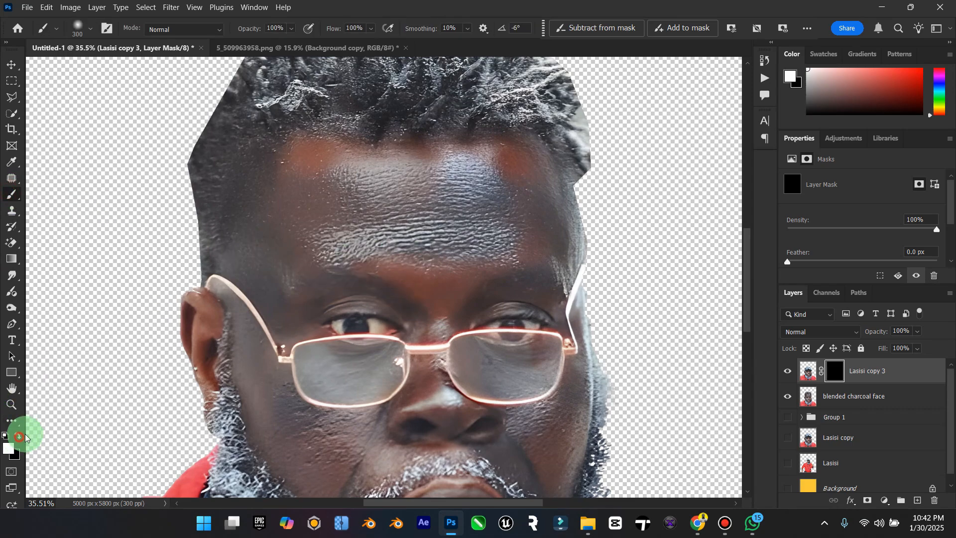
mouse_move(325, 246)
mouse_down()
mouse_move(387, 247)
mouse_move(428, 260)
mouse_move(328, 273)
mouse_up()
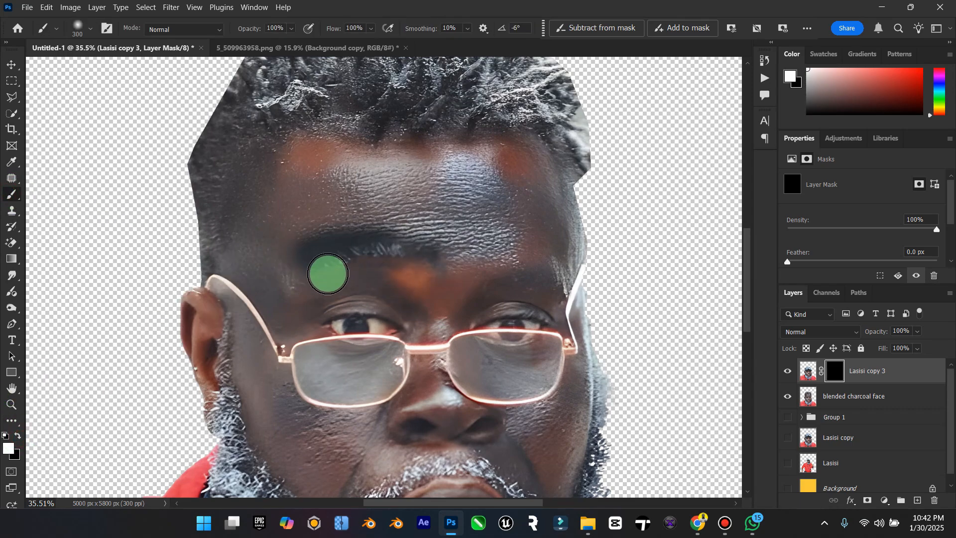
mouse_move(473, 261)
mouse_down()
mouse_move(570, 268)
mouse_move(561, 282)
mouse_move(488, 275)
mouse_move(526, 281)
mouse_up()
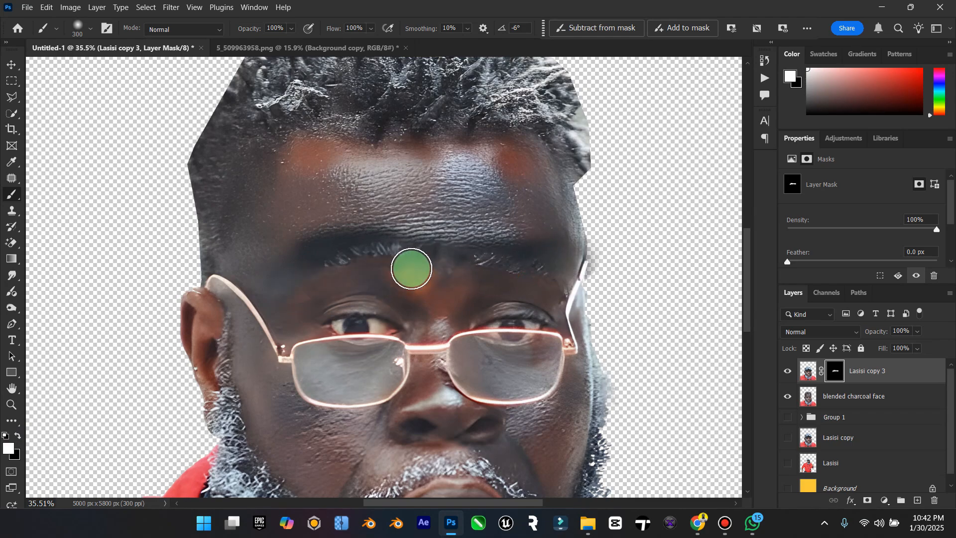
mouse_move(333, 265)
mouse_down()
mouse_move(319, 239)
mouse_move(389, 229)
mouse_up()
mouse_move(507, 220)
mouse_down()
mouse_move(545, 221)
mouse_move(411, 165)
mouse_move(423, 176)
mouse_move(530, 174)
mouse_move(346, 180)
mouse_move(268, 207)
mouse_move(236, 233)
mouse_move(373, 163)
mouse_move(202, 190)
mouse_move(538, 159)
mouse_move(317, 276)
mouse_up()
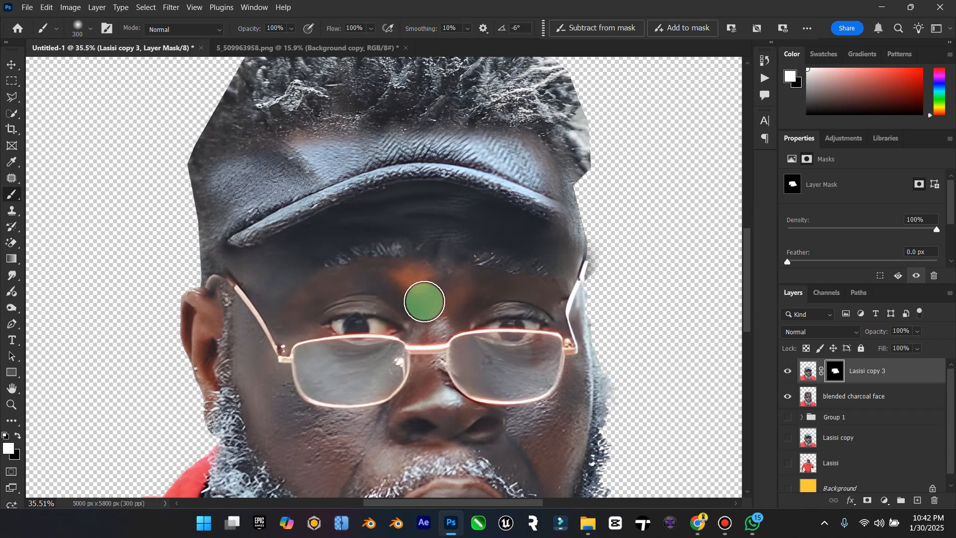
Step: Paint black on the Lasisi copy 3 mask to hide the cap and blend the forehead, adjusting the brush to 400 px
click(794, 374)
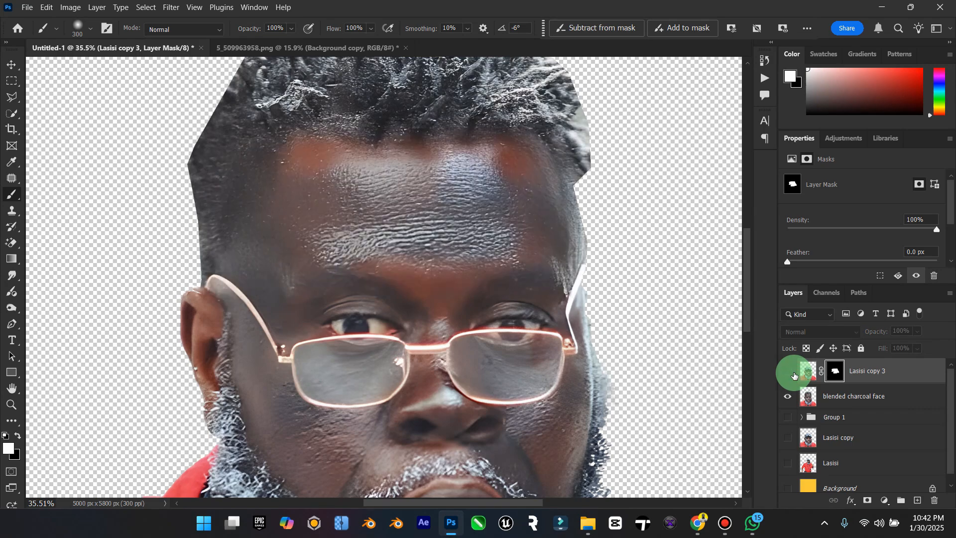
click(794, 375)
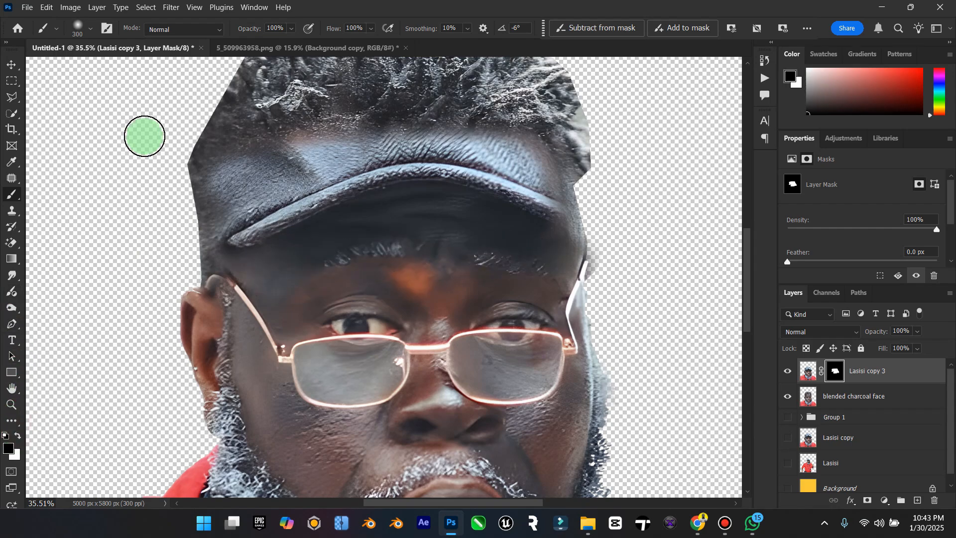
mouse_move(220, 210)
mouse_down()
mouse_move(309, 172)
mouse_move(368, 164)
mouse_move(278, 218)
mouse_move(280, 194)
mouse_move(493, 168)
mouse_move(609, 195)
mouse_move(538, 184)
mouse_move(573, 198)
mouse_move(652, 179)
mouse_move(279, 150)
mouse_up()
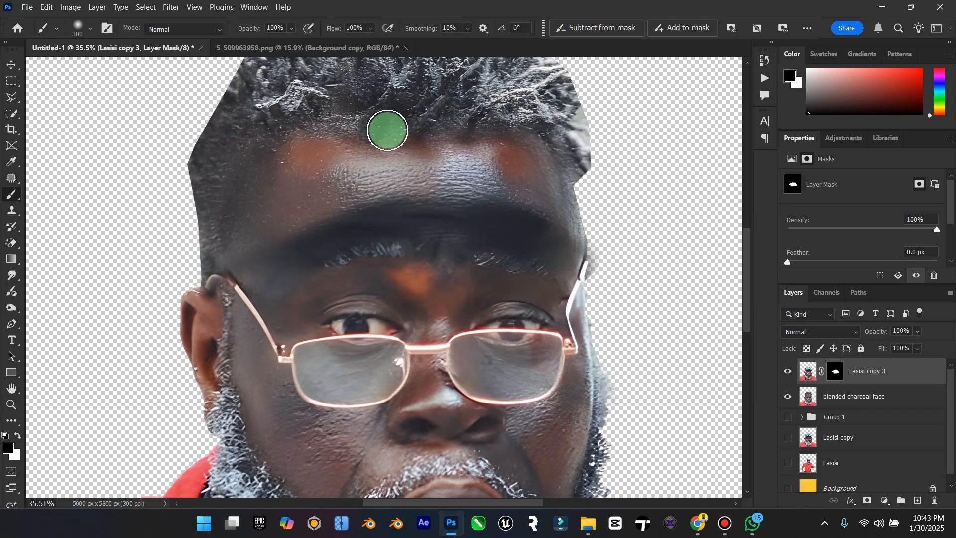
key(bracketright)
key(bracketright)
key(bracketright)
key(bracketright)
scroll(241, 154, down, 1)
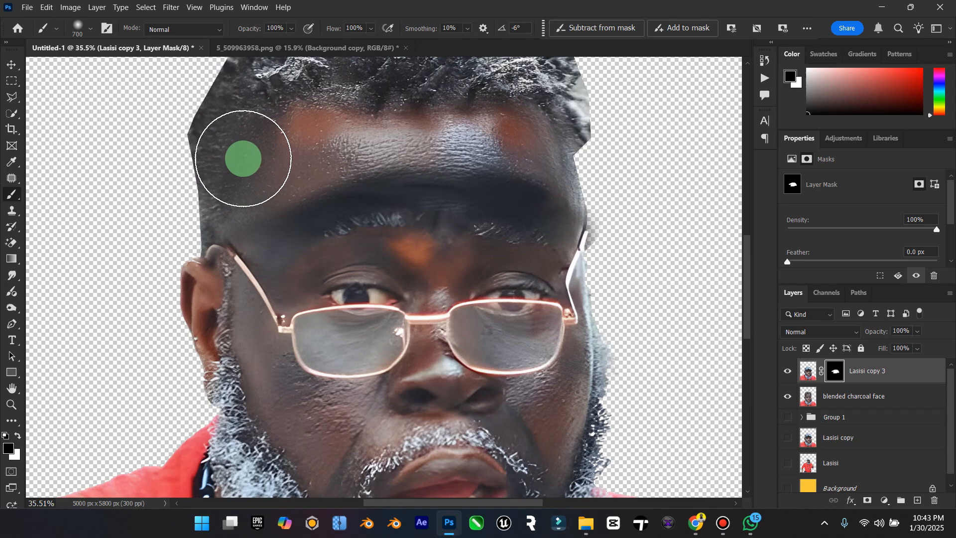
key(bracketleft)
key(bracketleft)
key(bracketleft)
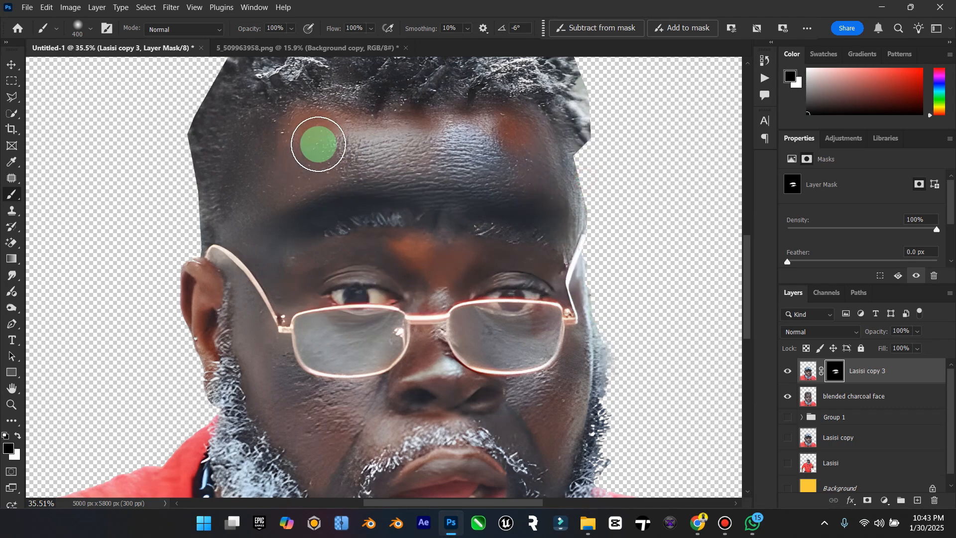
Step: Lower the brush opacity and paint the Lasisi copy 3 mask to blend the forehead softly
drag(297, 45, 248, 52)
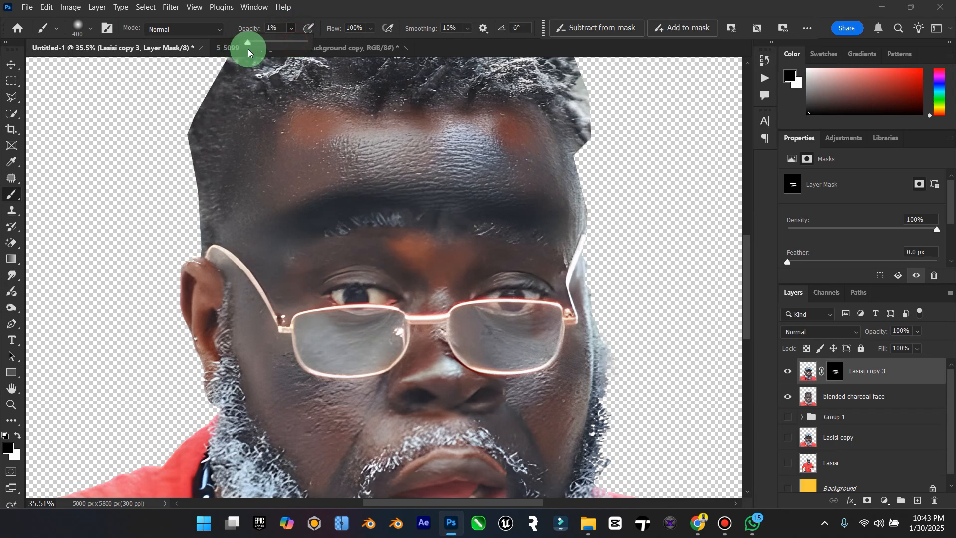
mouse_move(557, 199)
mouse_down()
mouse_move(503, 190)
mouse_move(292, 193)
mouse_up()
mouse_move(437, 171)
mouse_down()
mouse_move(292, 191)
mouse_move(379, 181)
mouse_move(238, 213)
mouse_move(460, 170)
mouse_move(315, 184)
mouse_move(454, 179)
mouse_move(336, 180)
mouse_move(548, 181)
mouse_move(205, 204)
mouse_move(357, 189)
mouse_move(342, 184)
mouse_move(237, 237)
mouse_move(347, 179)
mouse_move(410, 162)
mouse_move(512, 168)
mouse_move(353, 166)
mouse_move(15, 388)
mouse_up()
double_click(13, 388)
click(11, 404)
mouse_move(394, 305)
mouse_down()
mouse_move(380, 320)
mouse_move(395, 316)
mouse_up()
click(12, 65)
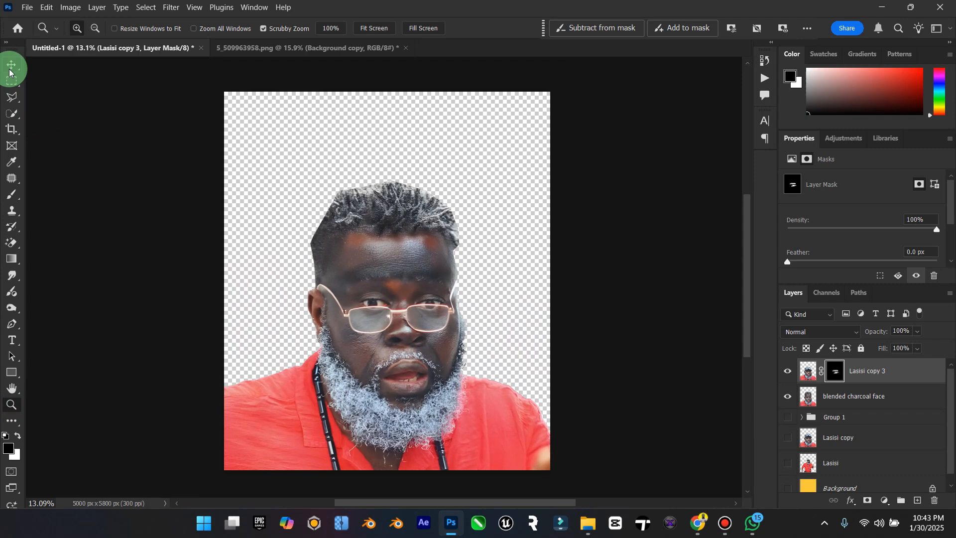
Step: Merge the Lasisi copy 3 layer with the blended charcoal face layer
shift+click(854, 394)
right_click(855, 394)
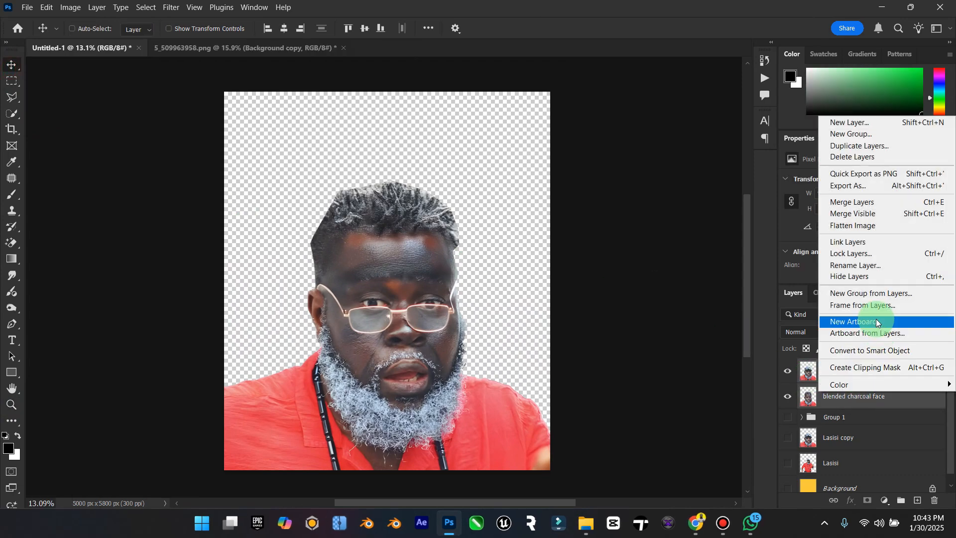
click(866, 202)
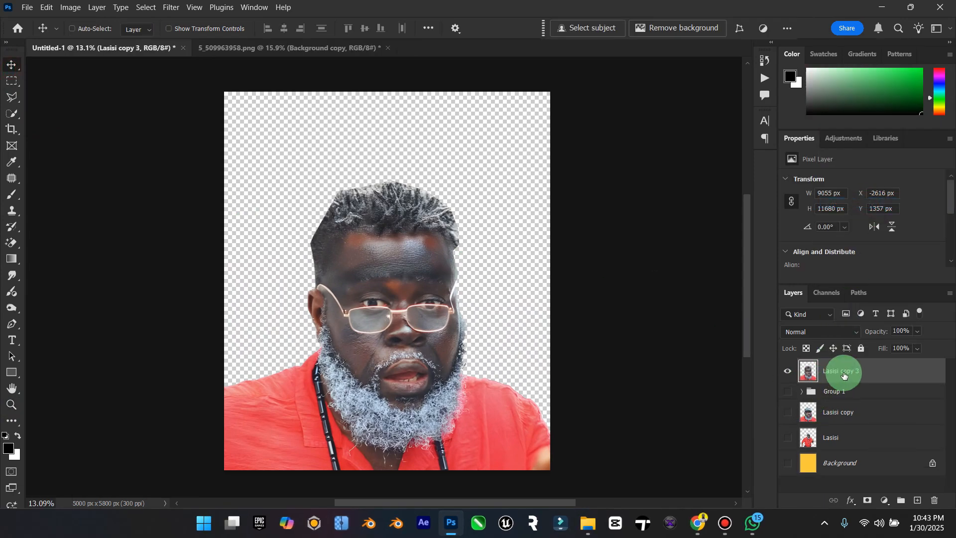
Step: Rename the merged layer as Lasisi and show the yellow Background layer
key(Caps_Lock)
text(Las)
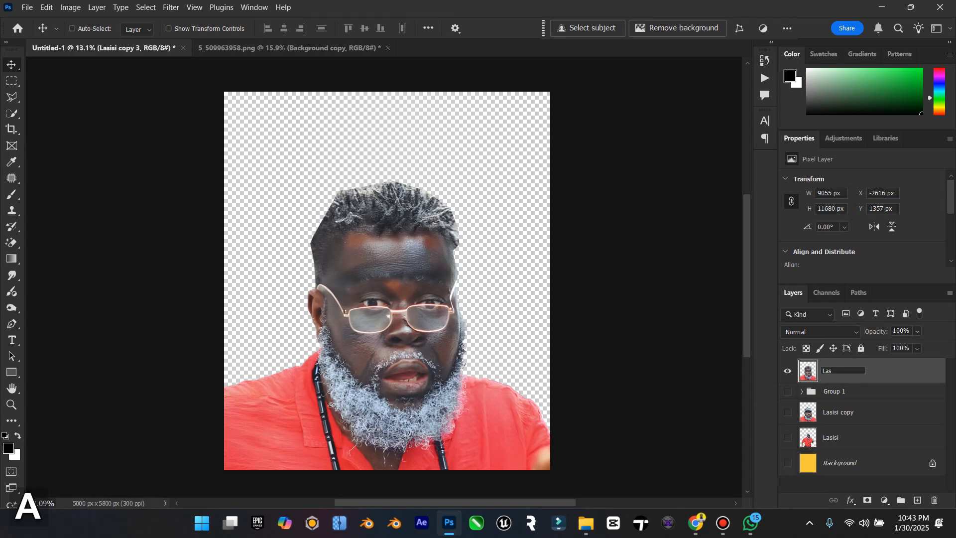
text(isis)
key(Return)
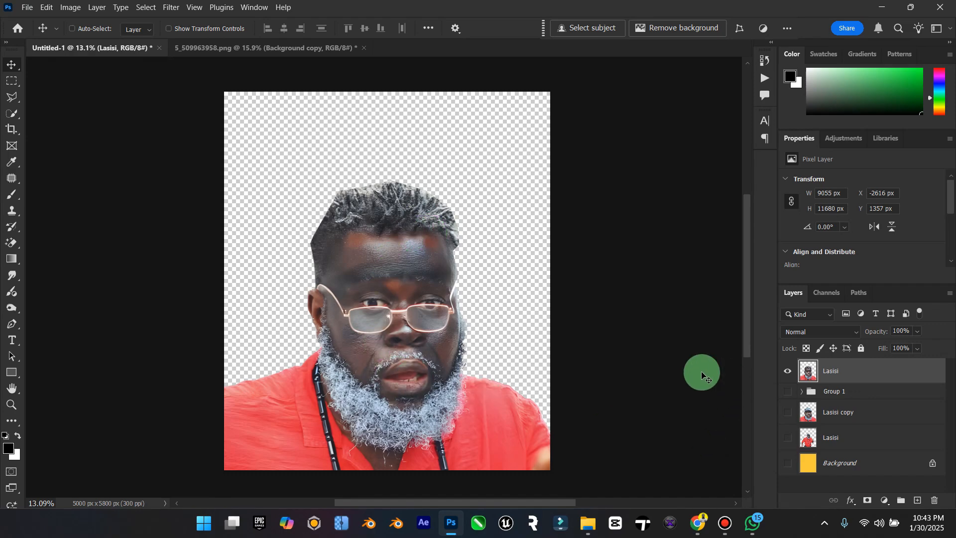
click(788, 464)
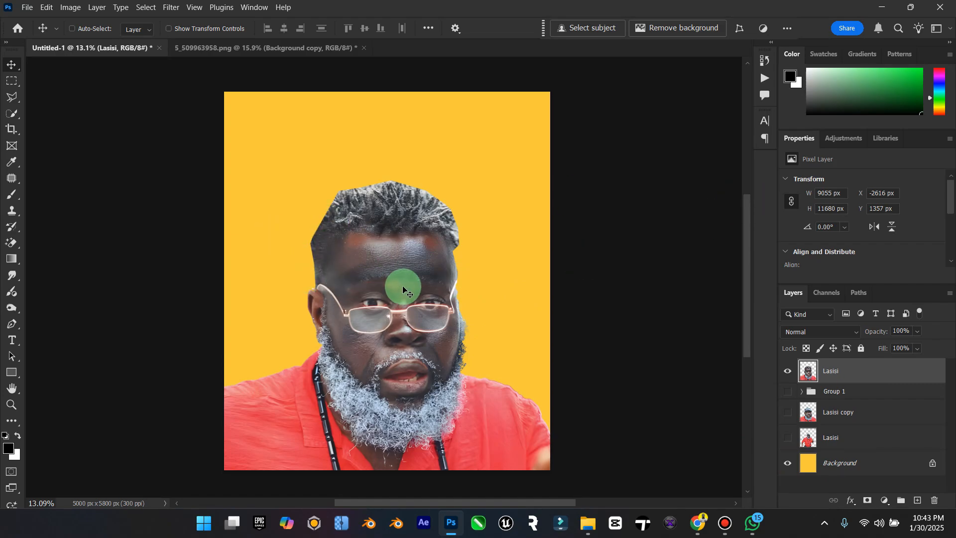
Step: Switch to Pinterest in Chrome, return to the "comedy movie poster" search results for reference, and go back to Photoshop
click(688, 523)
scroll(457, 267, up, 4)
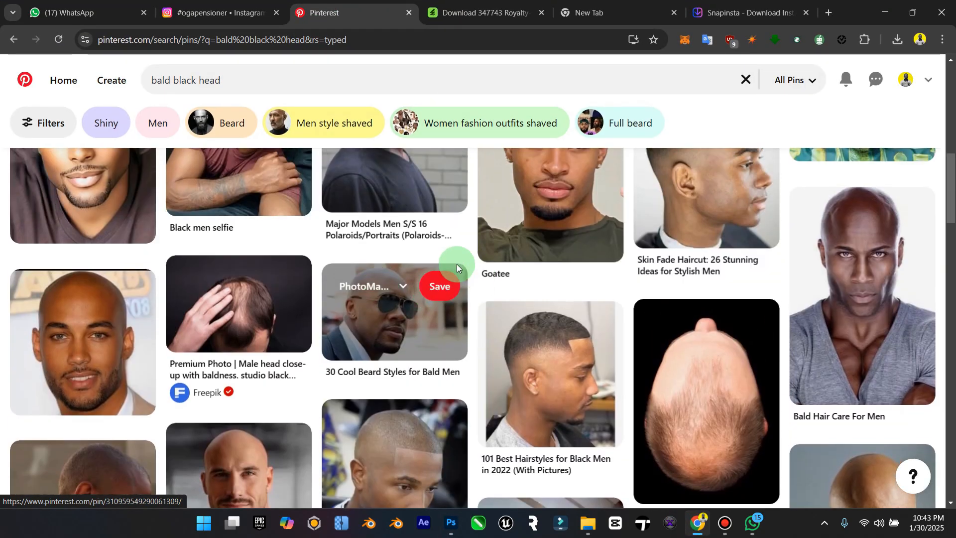
scroll(457, 267, up, 5)
click(6, 42)
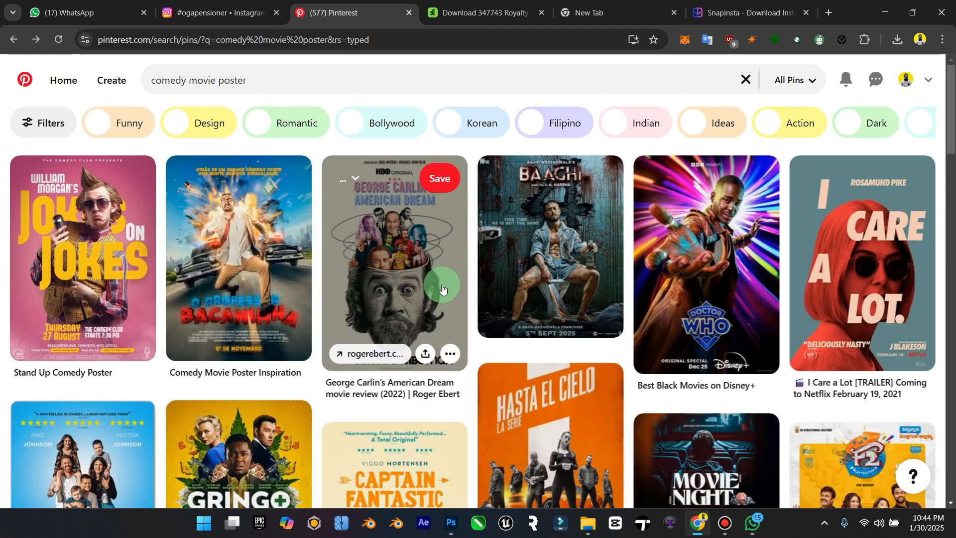
click(895, 14)
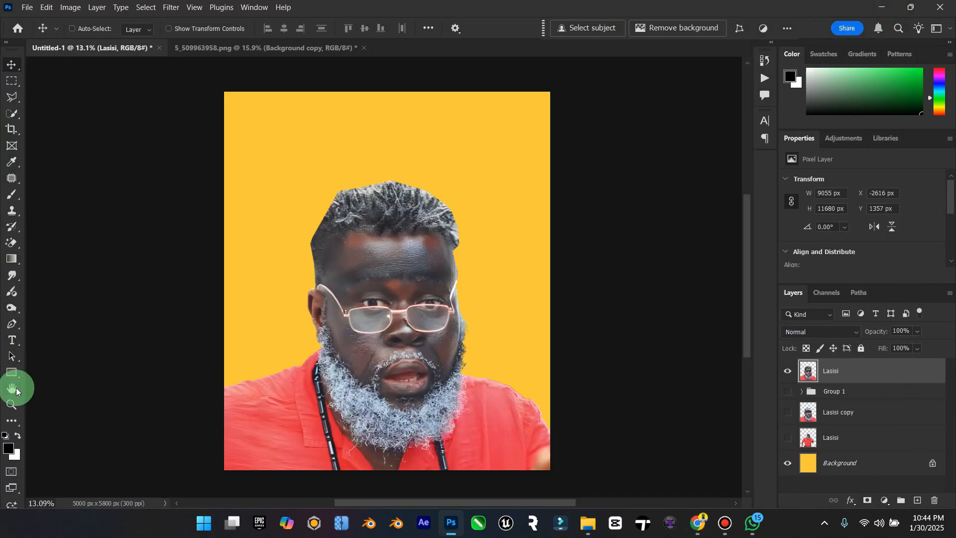
Step: Try a flat black ellipse about 2611 by 457 px, placed across the hairline and forehead
right_click(12, 373)
click(62, 381)
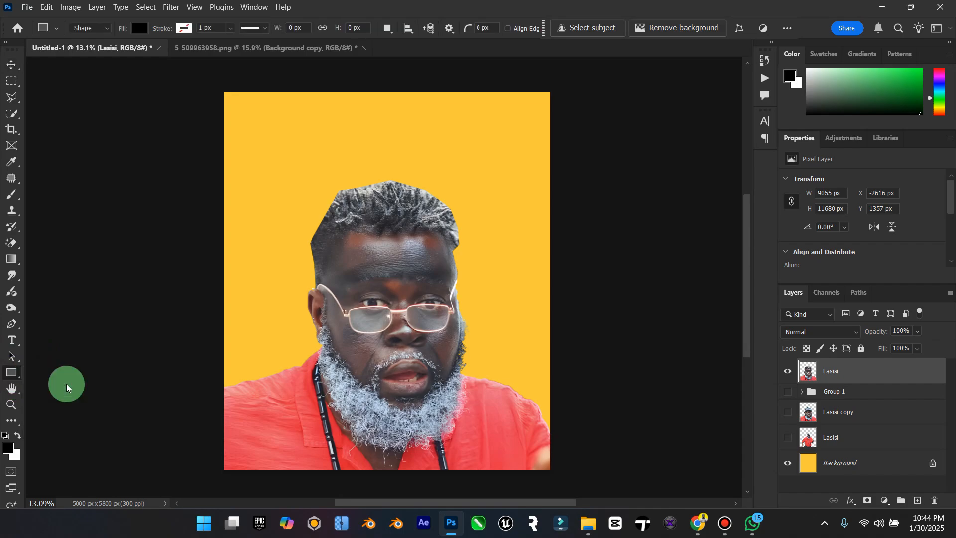
drag(298, 208, 456, 241)
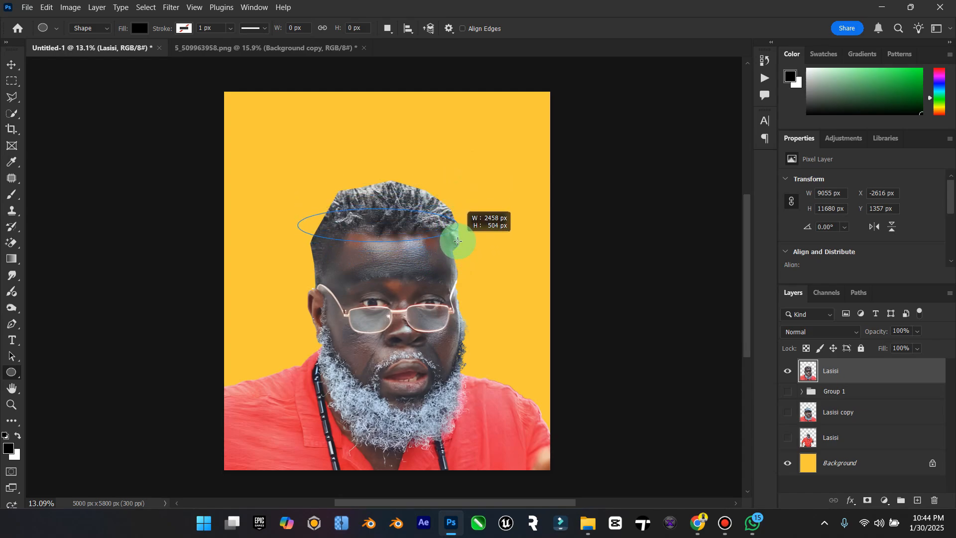
drag(460, 234, 466, 185)
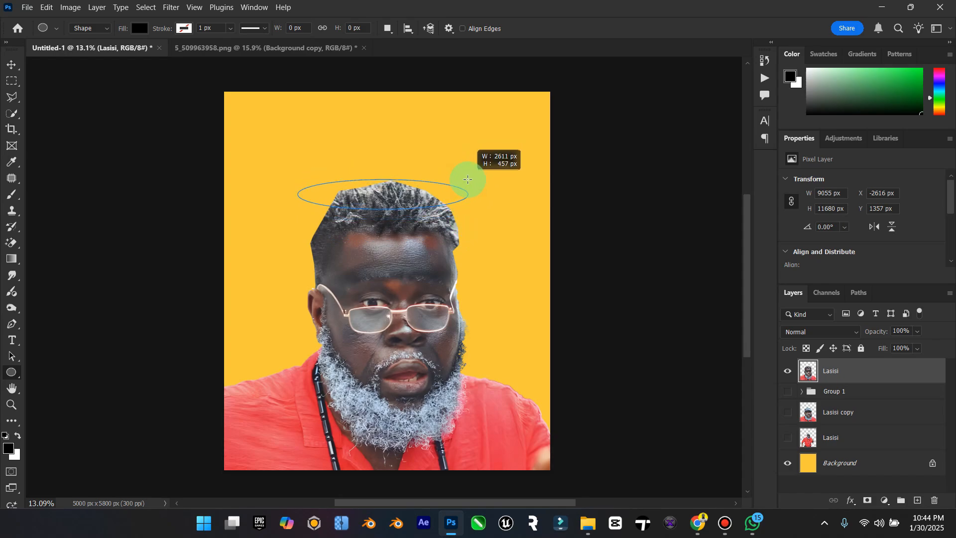
drag(468, 179, 468, 179)
click(12, 63)
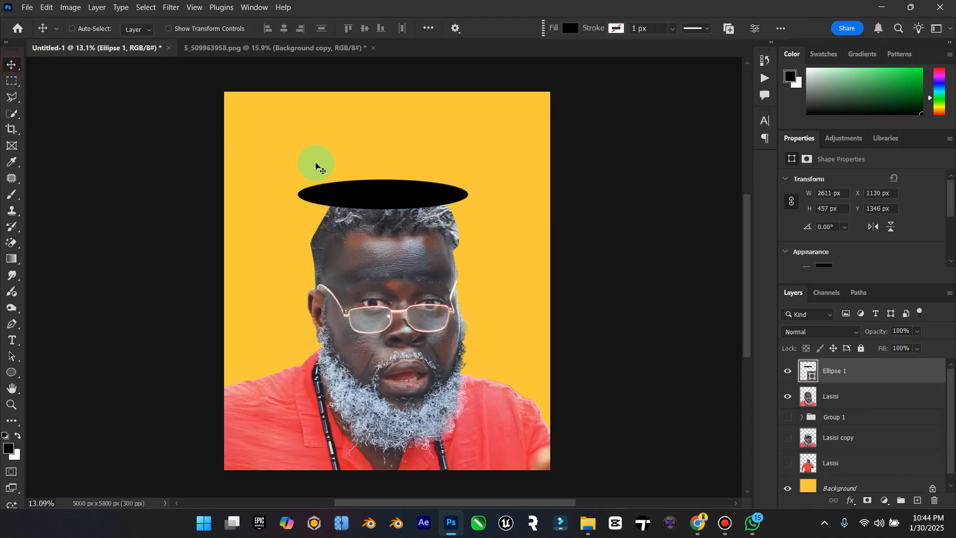
mouse_move(362, 205)
mouse_down()
mouse_move(365, 228)
mouse_move(415, 241)
mouse_move(396, 249)
mouse_up()
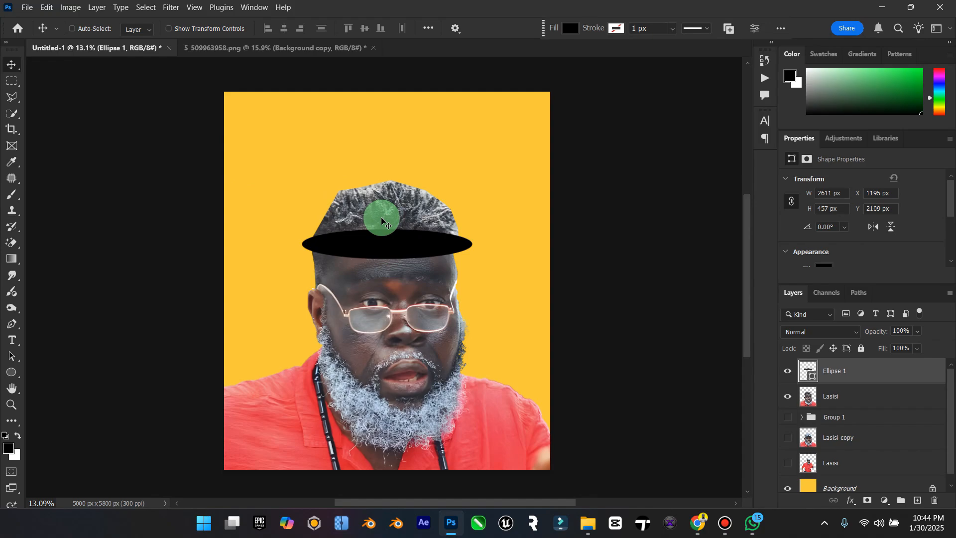
Step: Flip the flat ellipse vertically, nudge it on the forehead, and delete it
click(47, 7)
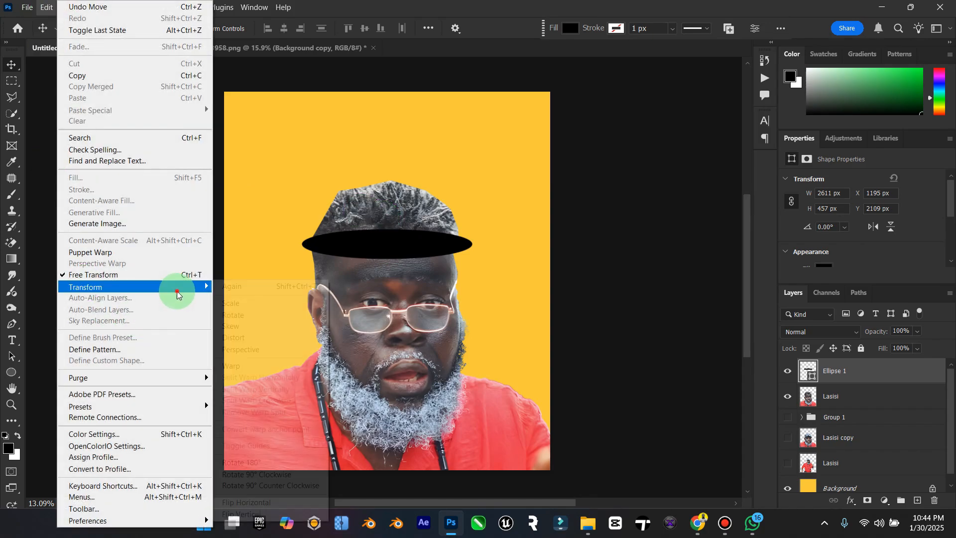
mouse_move(154, 286)
click(279, 513)
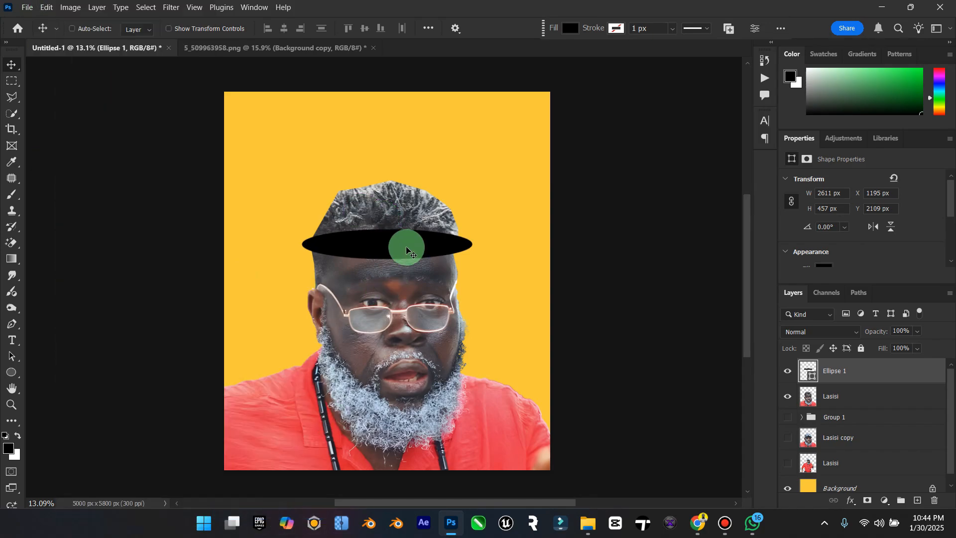
mouse_move(406, 246)
mouse_down()
mouse_move(396, 198)
mouse_move(392, 268)
mouse_move(403, 238)
mouse_up()
key(Delete)
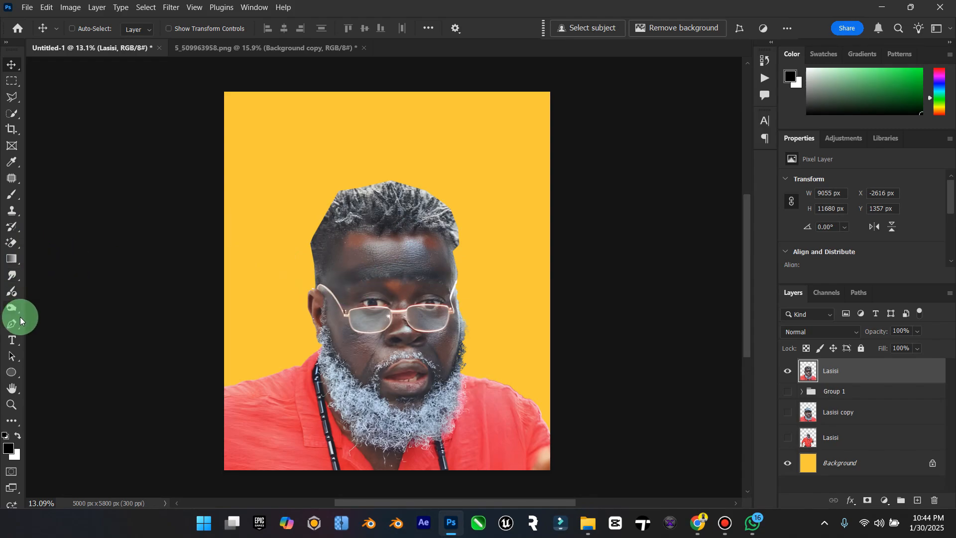
Step: Draw a large black ellipse about 3016 by 2640 px and position it over the face below the hairline
click(18, 368)
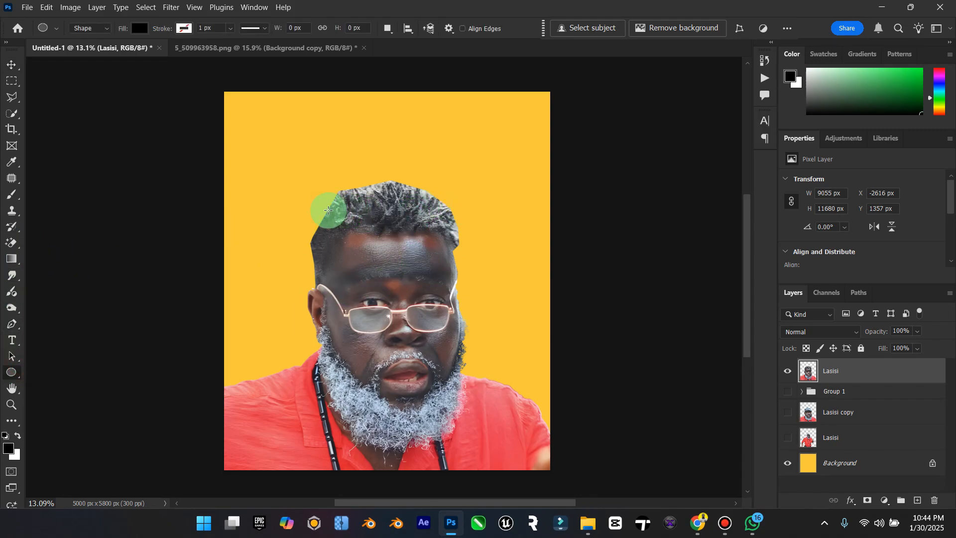
drag(328, 210, 522, 383)
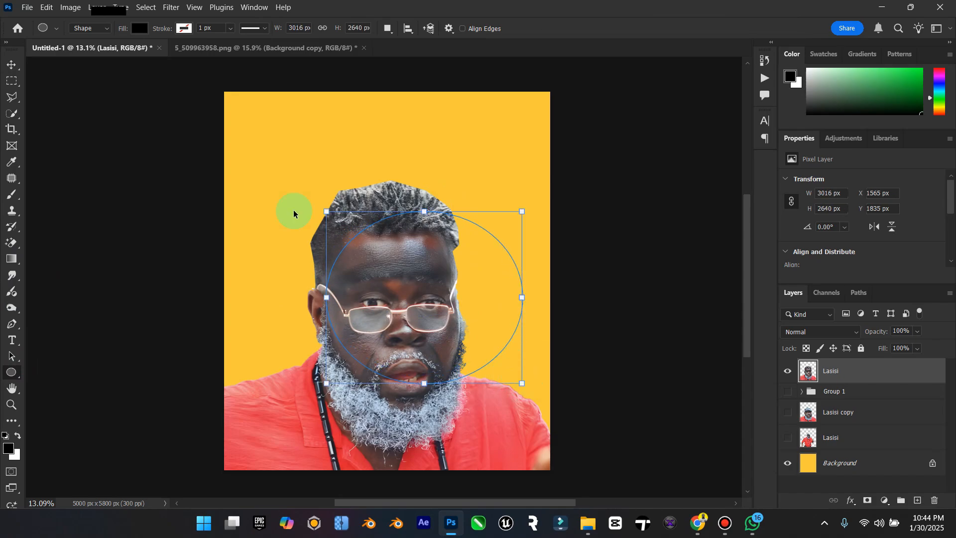
click(6, 70)
drag(517, 270, 496, 300)
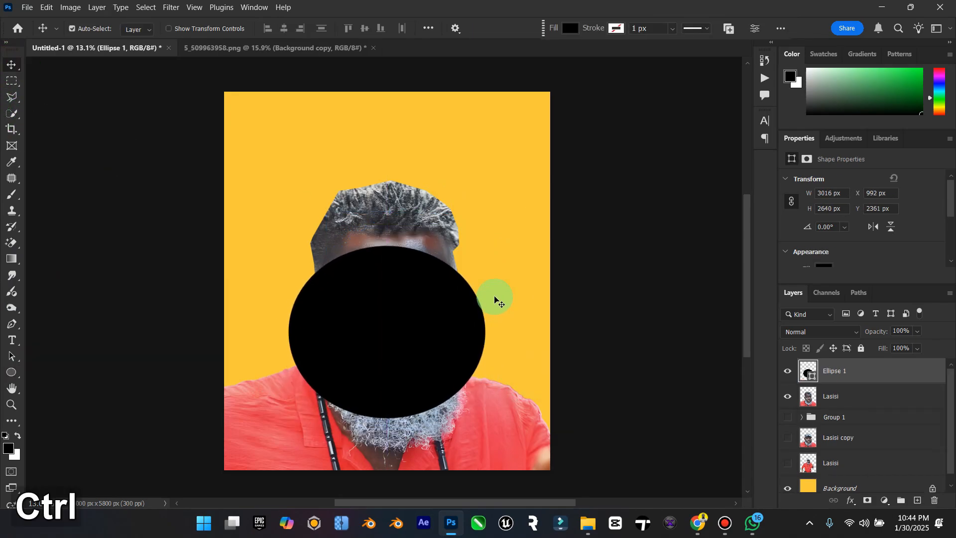
Step: Scale the black ellipse to about 169% and reposition it so its upper edge crosses the forehead
key(ctrl+t)
drag(489, 243, 569, 203)
drag(464, 203, 491, 262)
drag(419, 266, 473, 232)
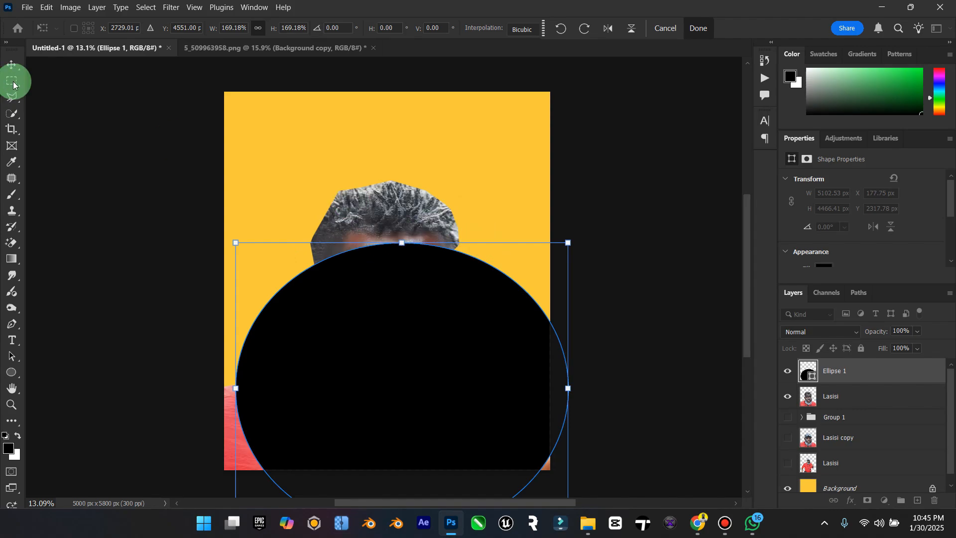
click(8, 67)
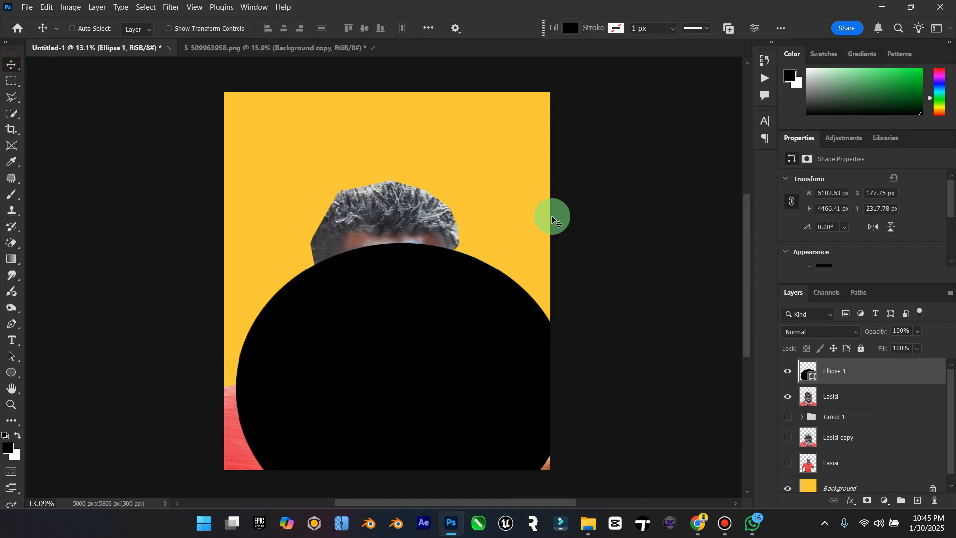
drag(552, 219, 471, 253)
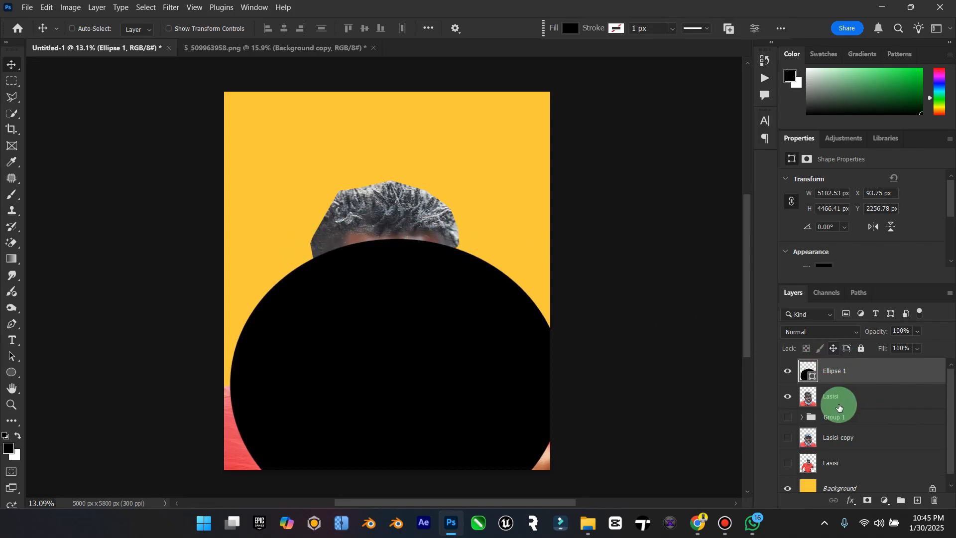
Step: Duplicate the merged Lasisi layer beneath the ellipse
click(862, 401)
key(ctrl)
key(ctrl+j)
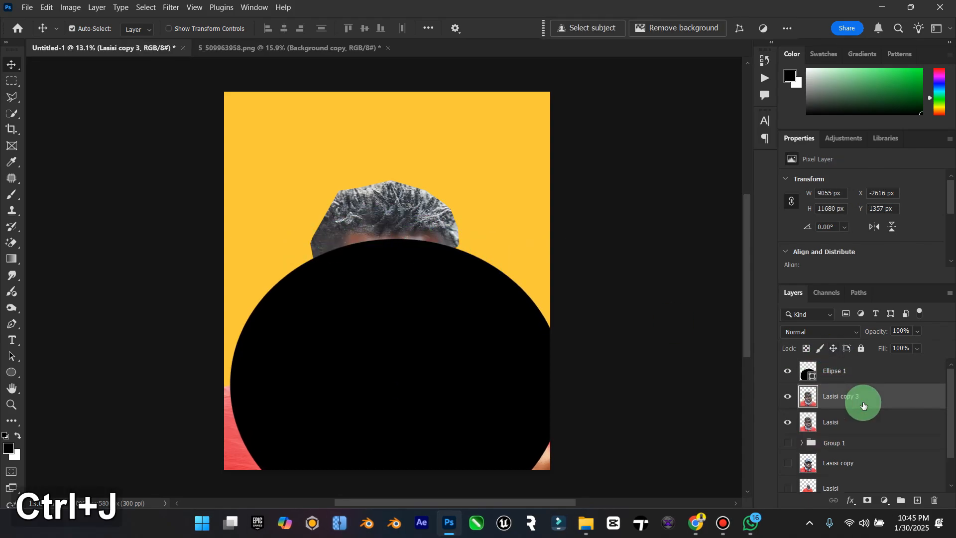
Step: Move Group 1 directly above the Background layer, unlock the Background, and reselect the Ellipse 1 layer
scroll(864, 441, down, 2)
drag(861, 408, 871, 481)
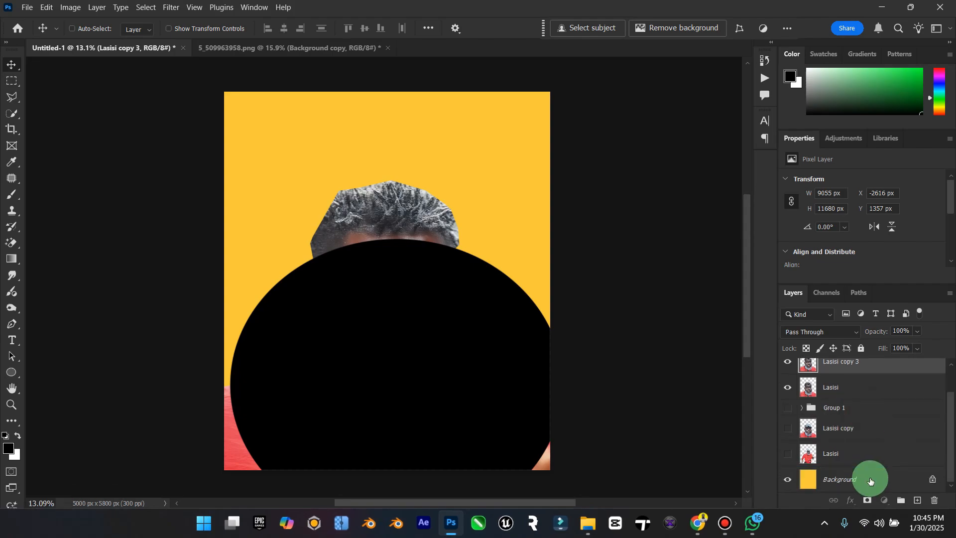
click(788, 480)
click(788, 480)
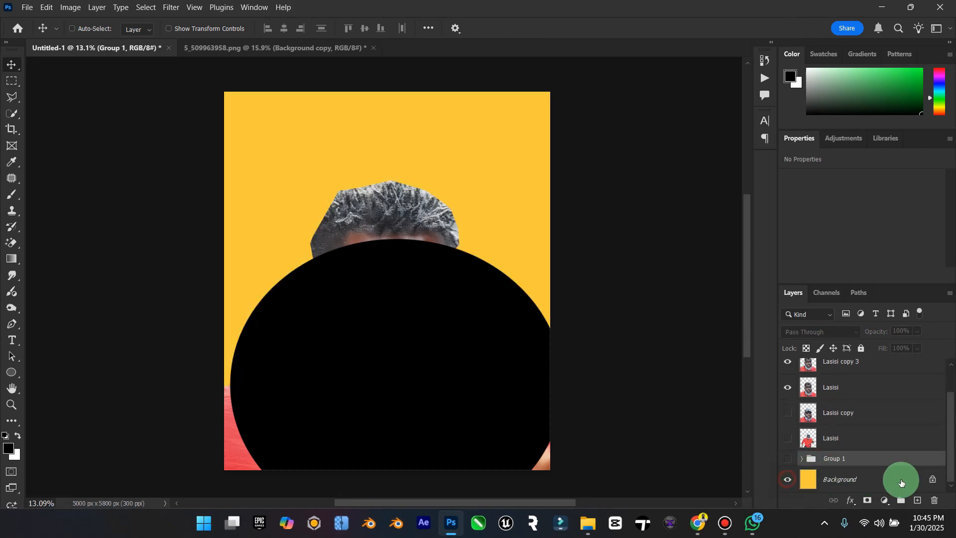
click(932, 481)
scroll(878, 432, up, 2)
click(834, 370)
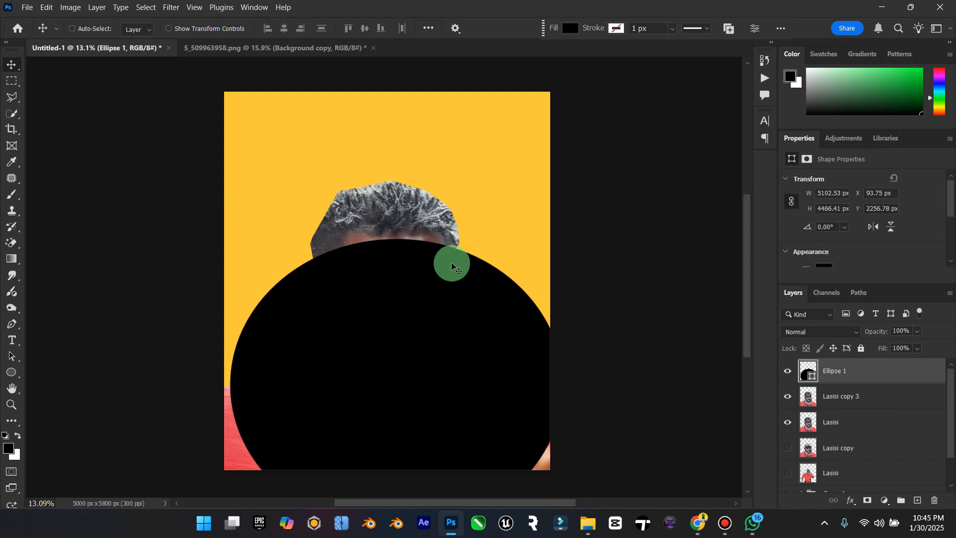
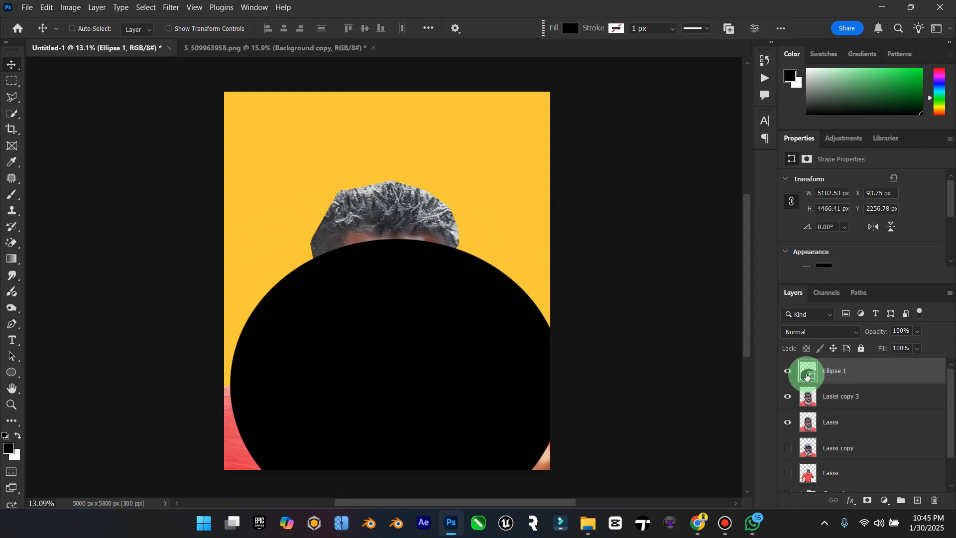
Step: Load the outline of the Ellipse 1 shape as a selection and hide the Ellipse 1 layer
ctrl+click(808, 376)
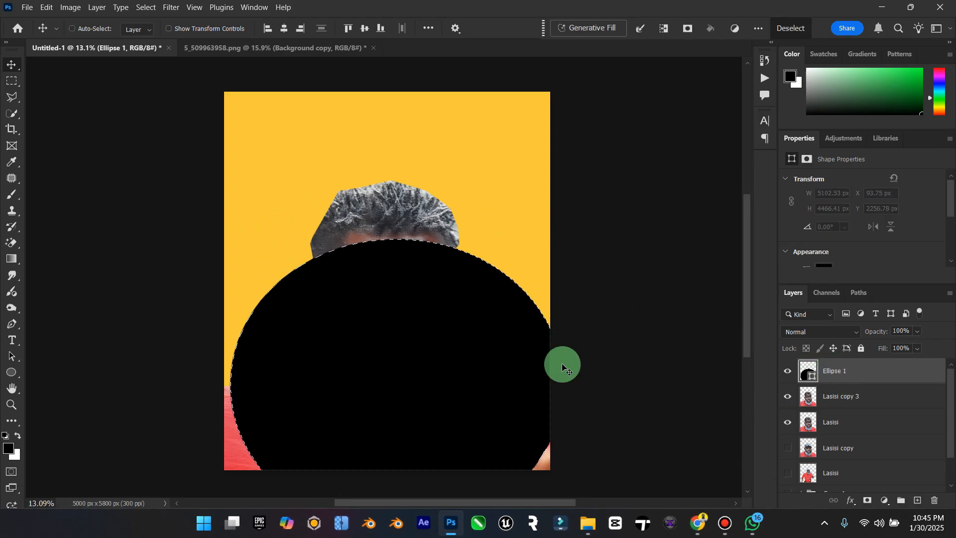
click(801, 376)
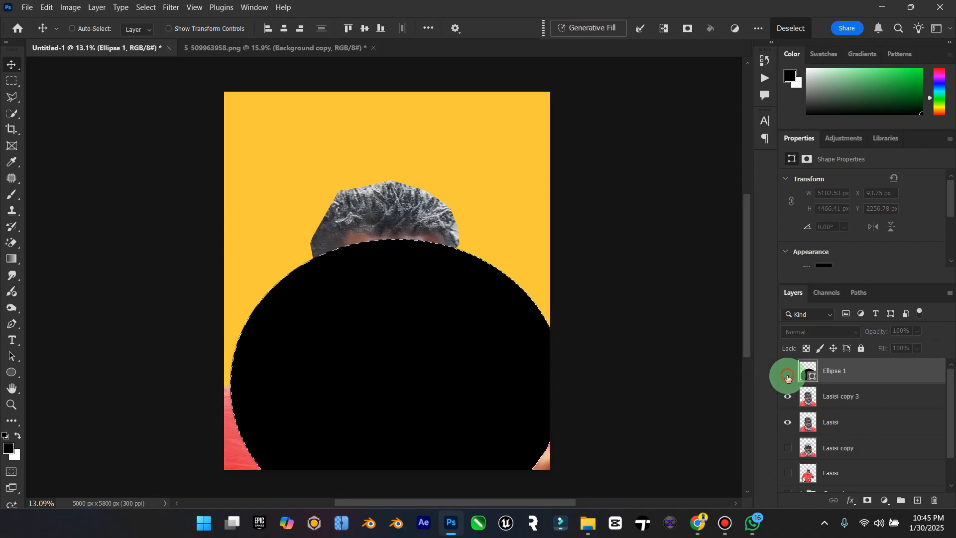
click(787, 377)
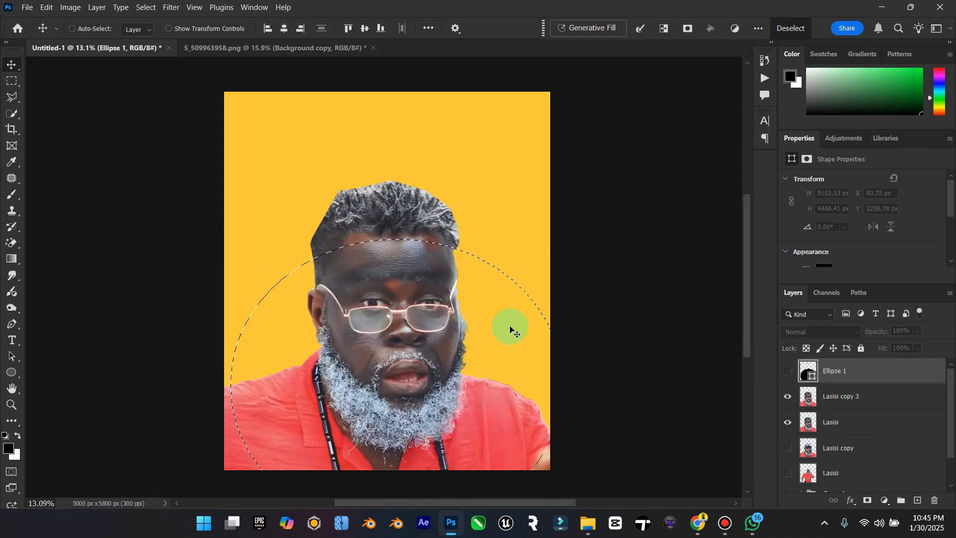
Step: Extend the elliptical selection over the shoulders and lower canvas with the Polygonal Lasso, and invert it to cover the area above the forehead curve
click(13, 99)
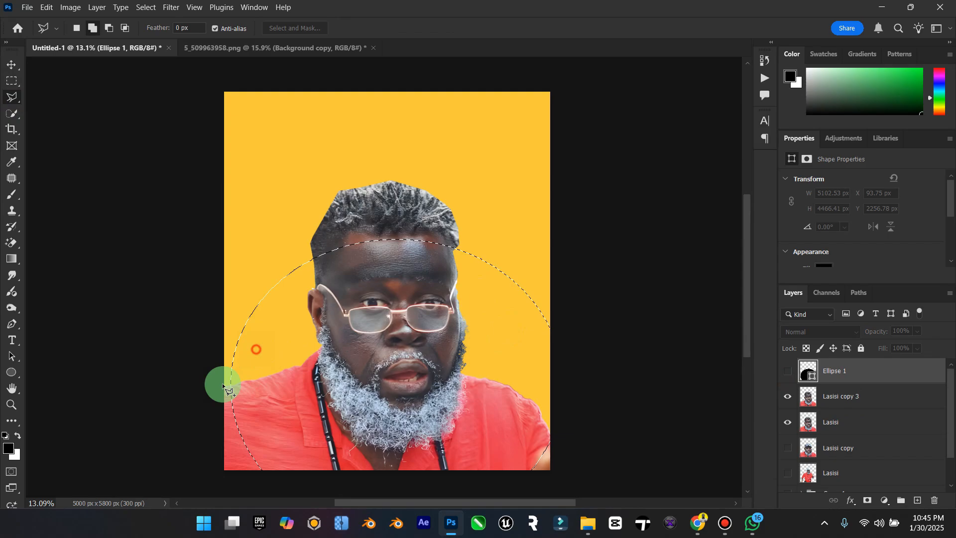
click(185, 466)
click(198, 479)
click(572, 483)
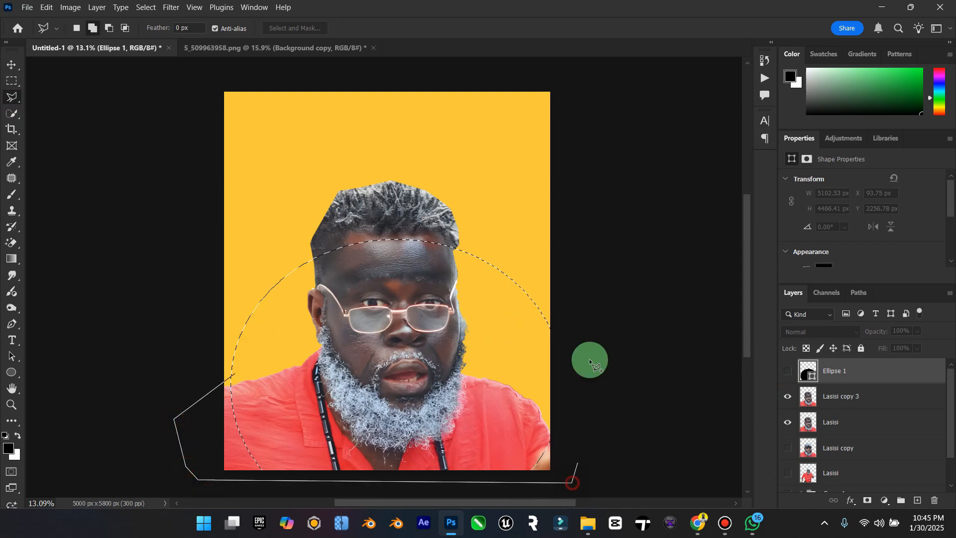
double_click(381, 332)
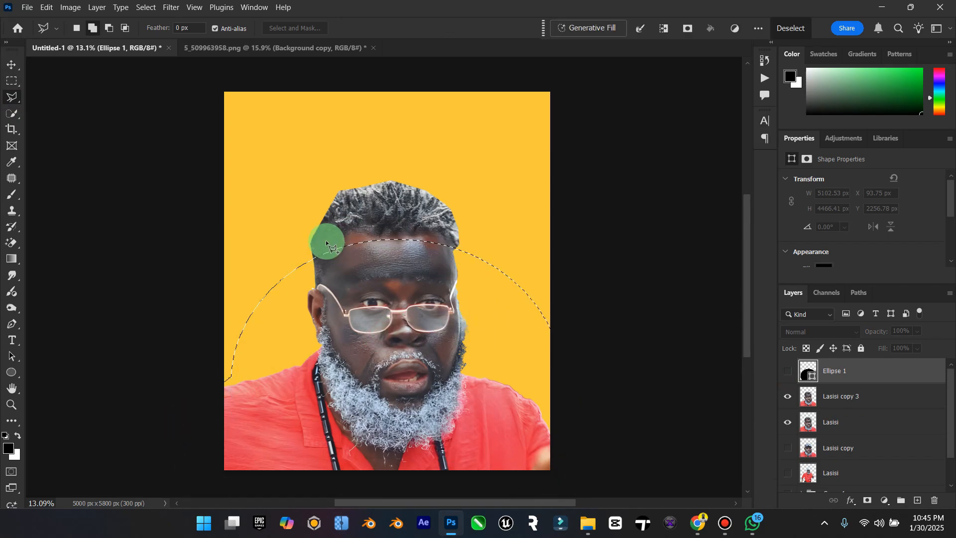
click(146, 7)
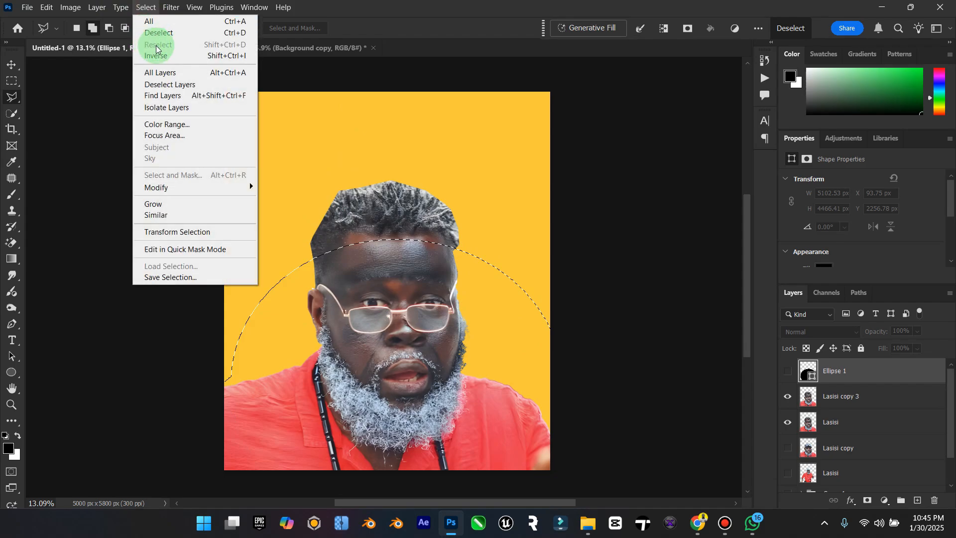
click(149, 20)
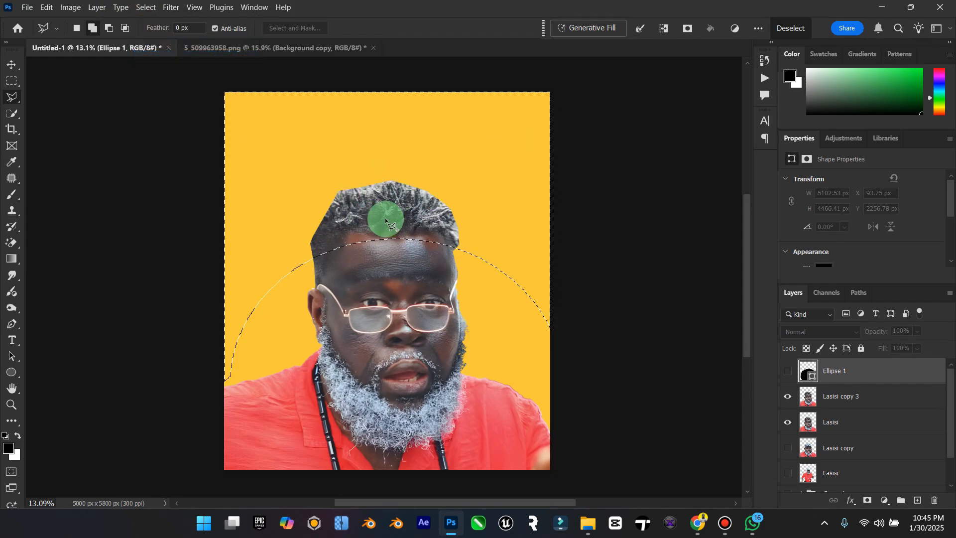
key(Delete)
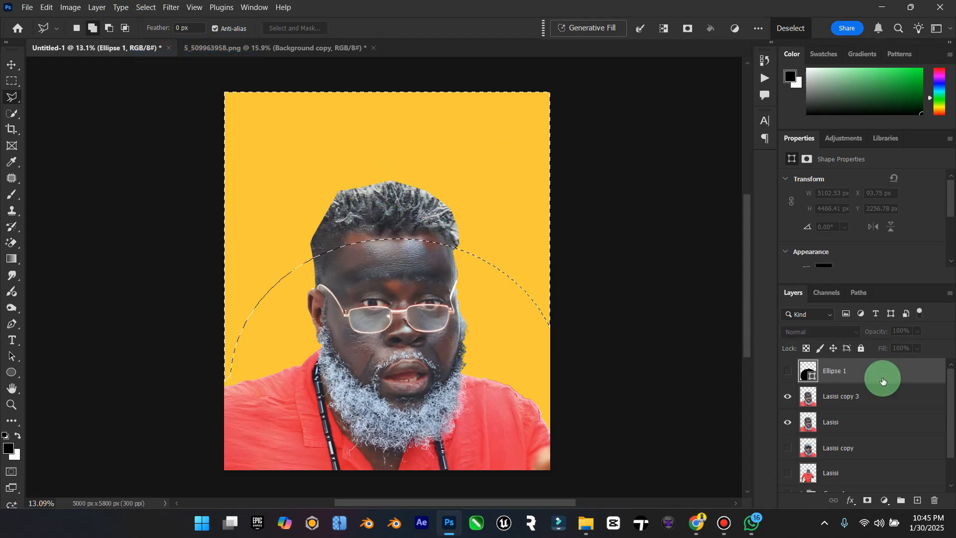
Step: Hide the merged Lasisi layer and make Lasisi copy 3 the active layer
click(852, 397)
click(789, 423)
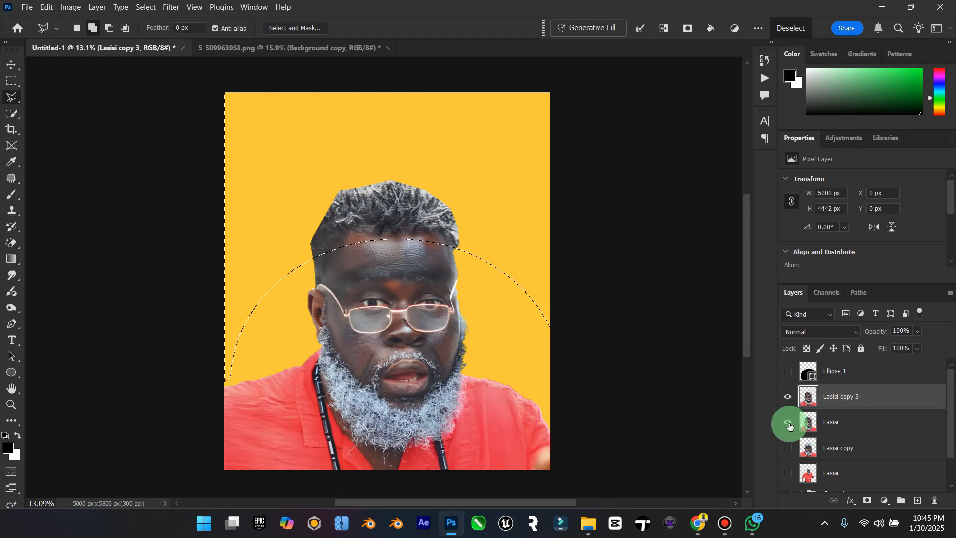
click(860, 397)
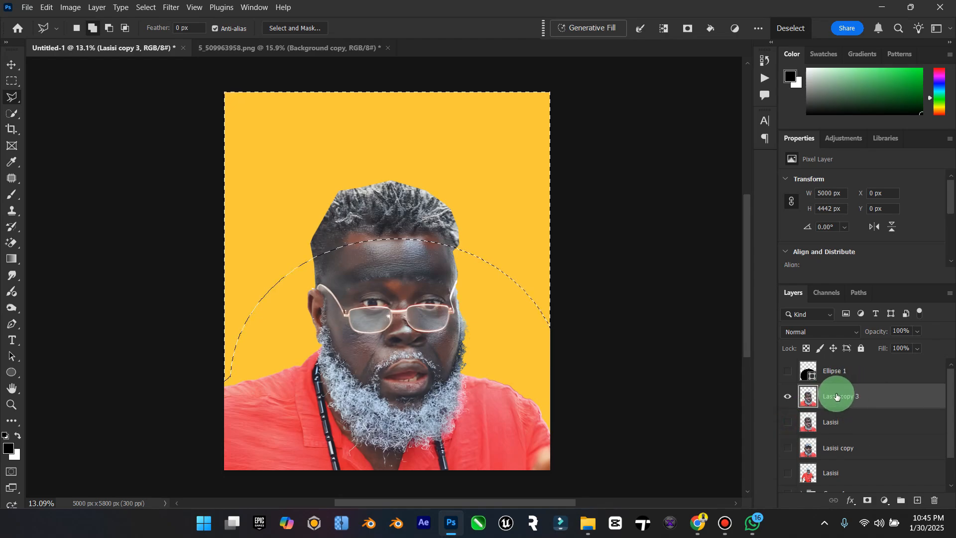
Step: Try to cut off the top of the head on Lasisi copy 3 along the curved selection, and deselect
key(Delete)
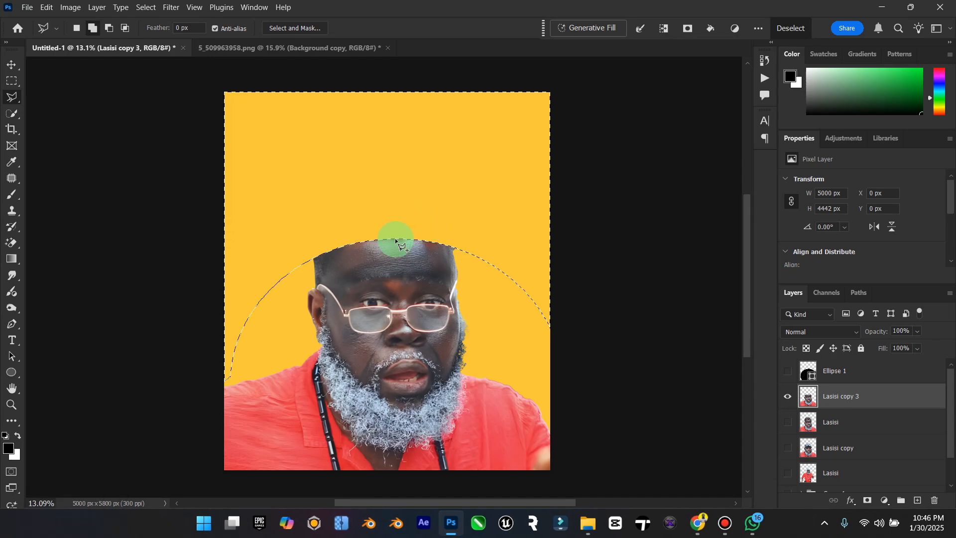
right_click(436, 227)
click(467, 231)
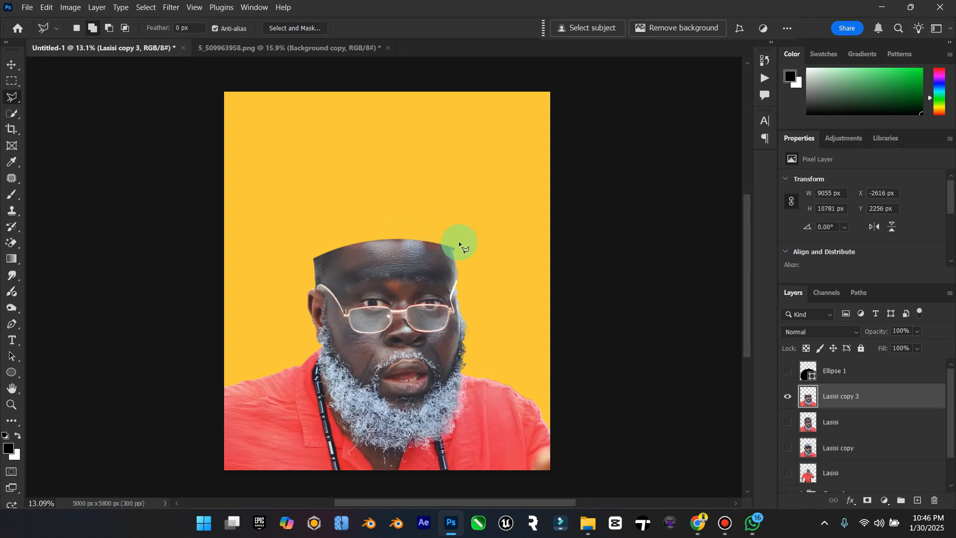
Step: Undo the curved cut on Lasisi copy 3 and clear the restored selection
click(12, 65)
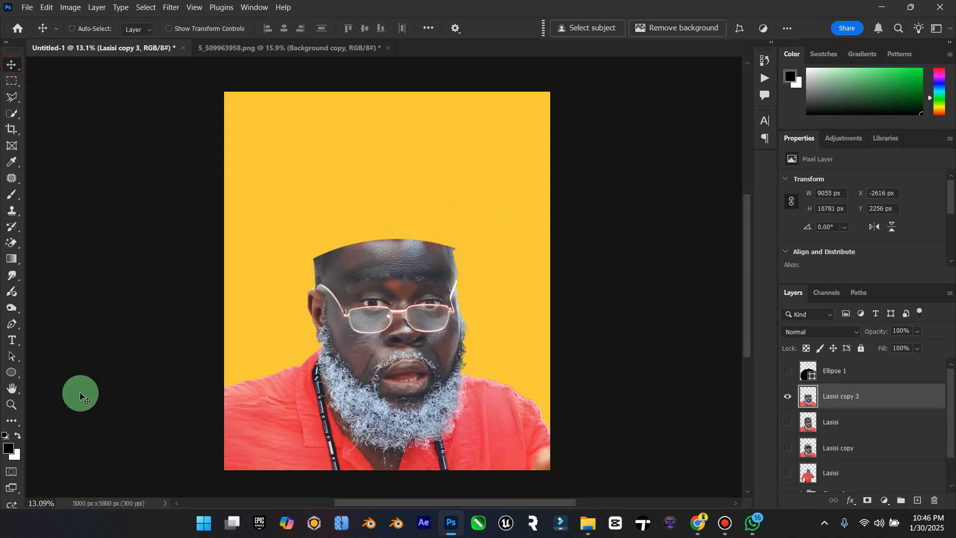
double_click(15, 393)
click(12, 406)
mouse_move(293, 361)
mouse_down()
mouse_move(274, 365)
mouse_move(284, 364)
mouse_up()
click(4, 64)
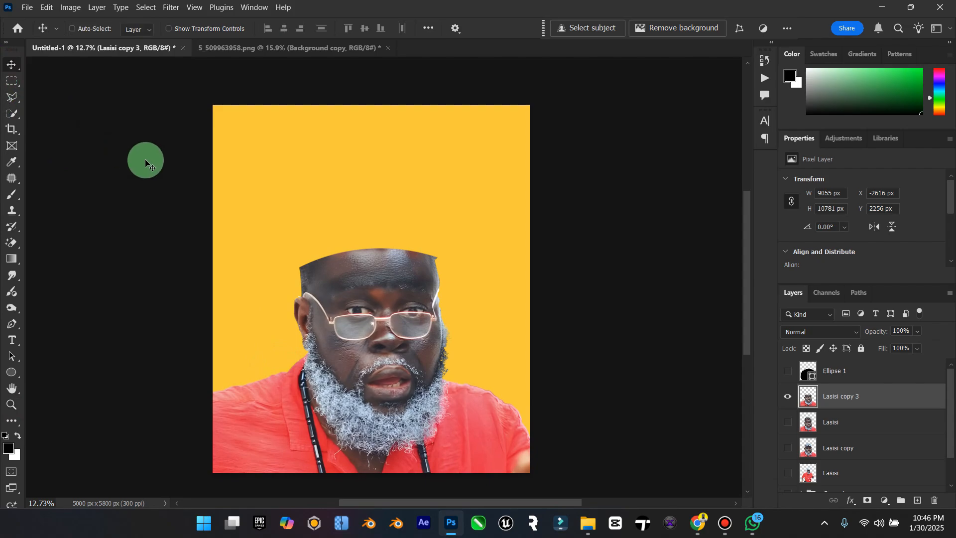
key(ctrl+z)
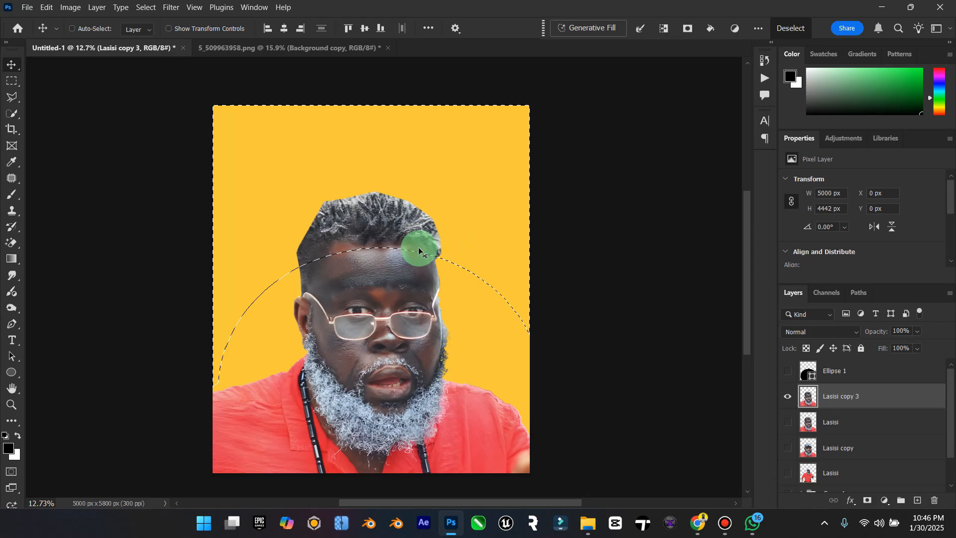
click(146, 7)
click(170, 32)
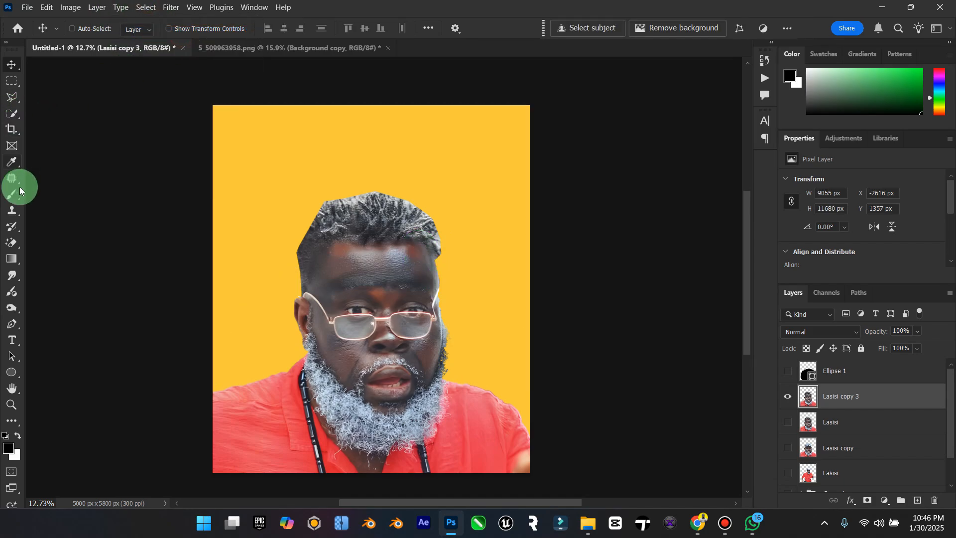
Step: Draw a flat black ellipse about 2590 by 126 px across the forehead and move it slightly up below the hairline
click(11, 372)
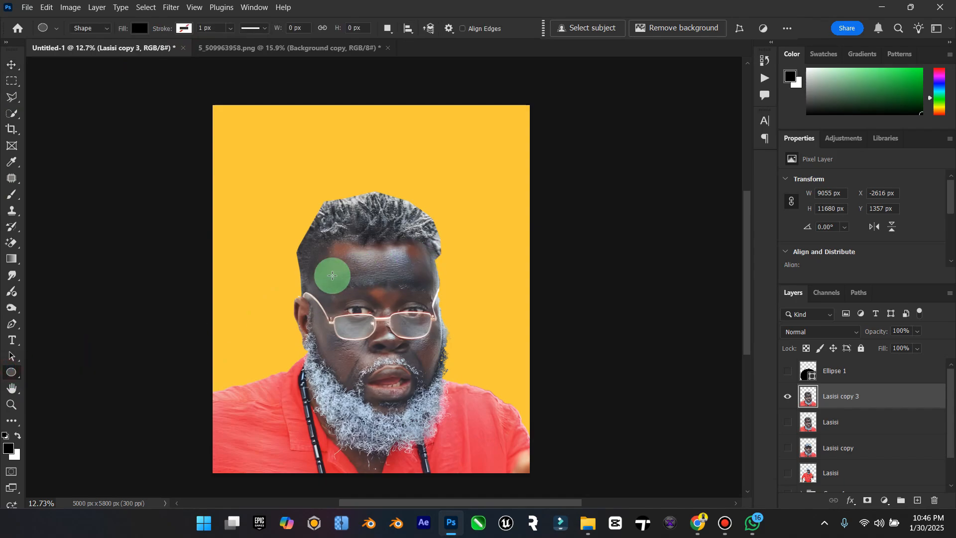
drag(284, 262, 449, 270)
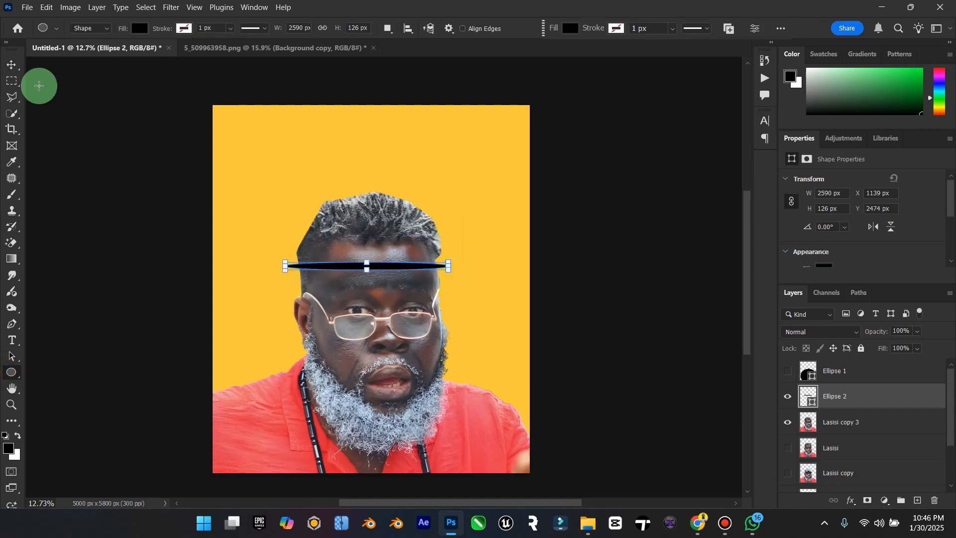
click(11, 65)
mouse_move(379, 261)
mouse_down()
mouse_move(366, 252)
mouse_move(376, 254)
mouse_up()
key(ctrl)
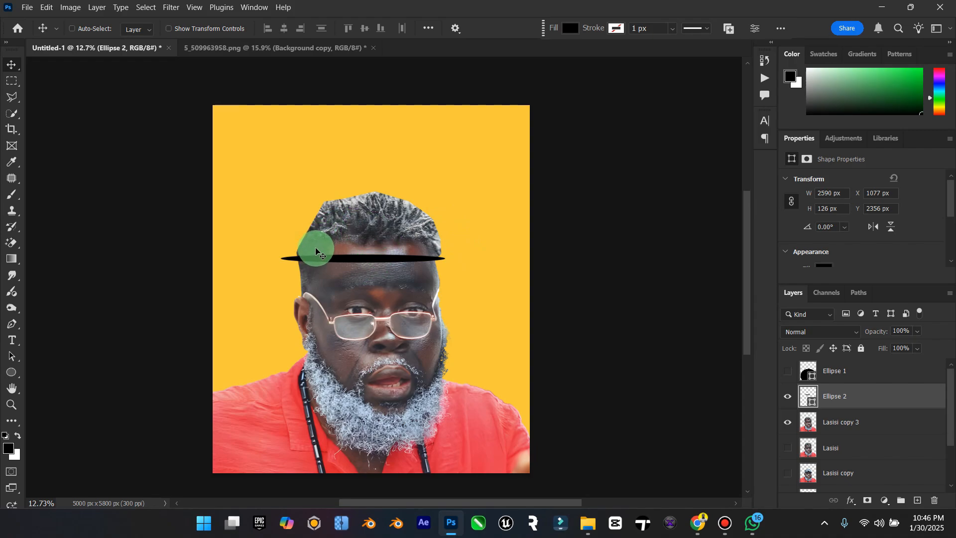
Step: Narrow the flat ellipse to about 2184 px wide and lower it so its ends meet both sides of the head
key(ctrl+t)
scroll(306, 258, left, 3)
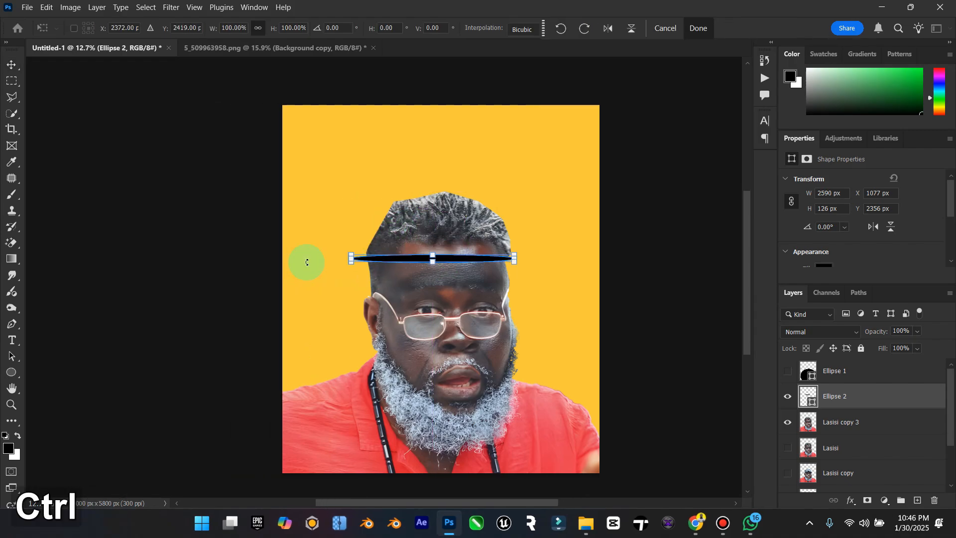
scroll(353, 257, up, 1)
scroll(355, 258, up, 5)
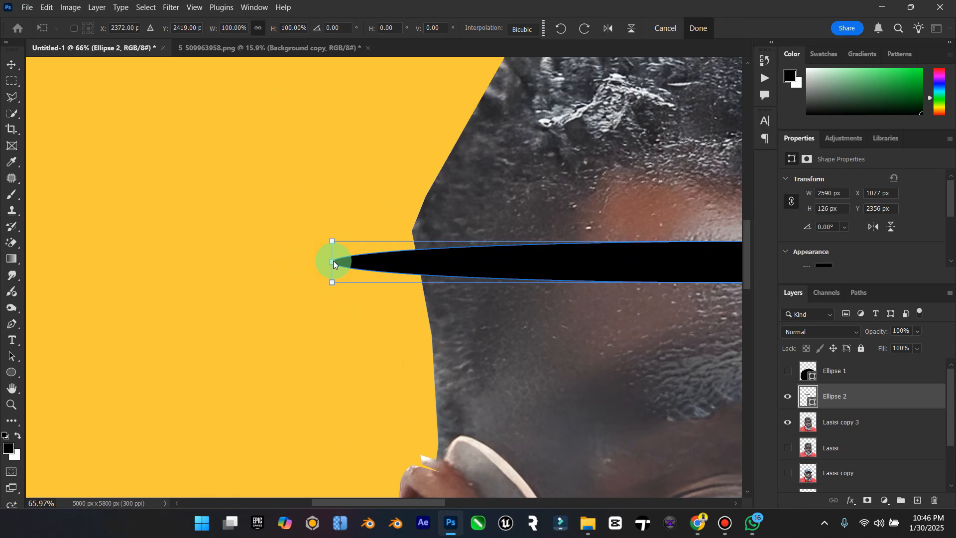
drag(332, 262, 416, 261)
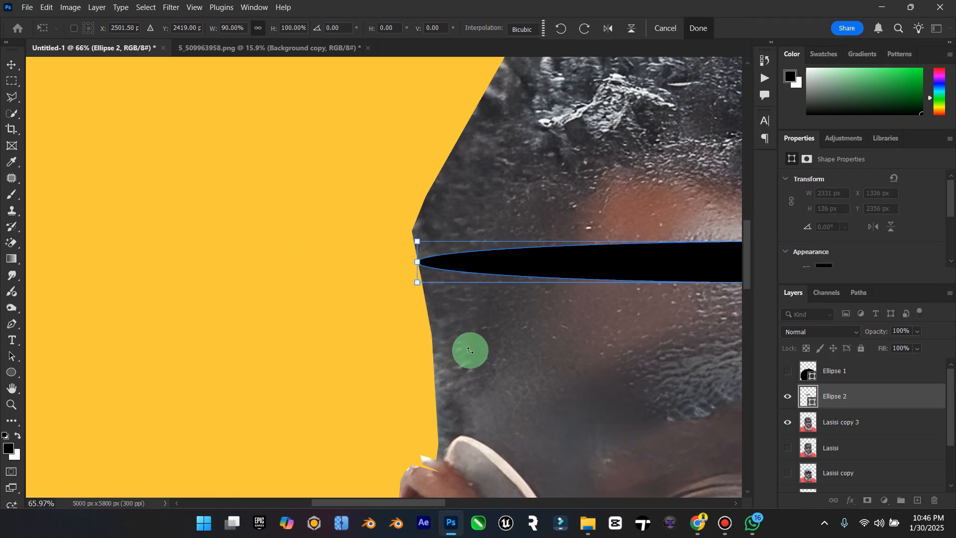
drag(429, 507, 578, 327)
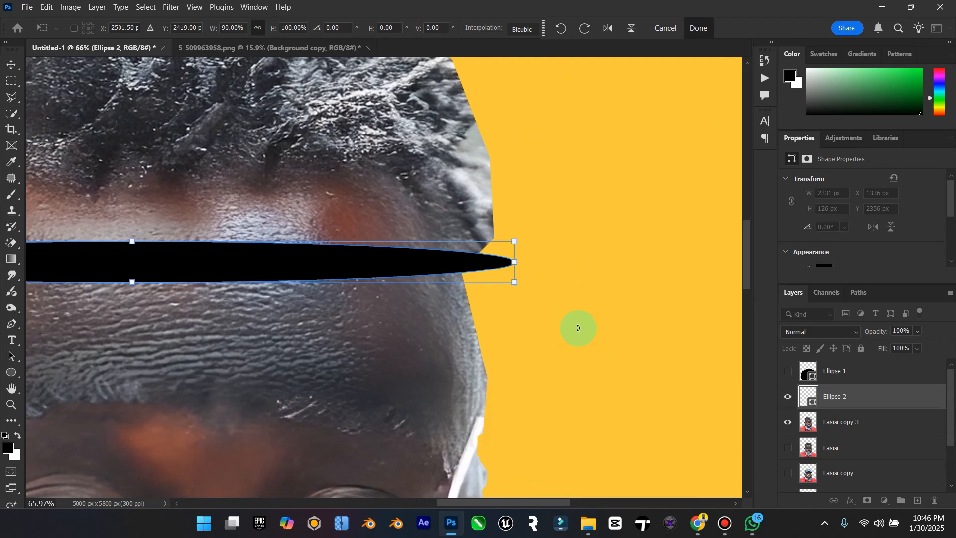
drag(522, 270, 474, 271)
drag(333, 262, 332, 285)
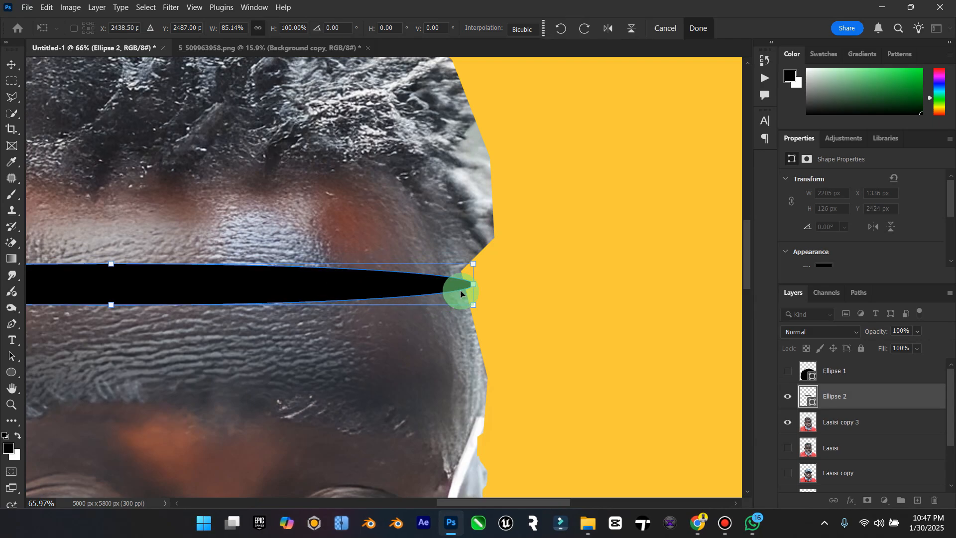
drag(477, 284, 466, 283)
double_click(15, 388)
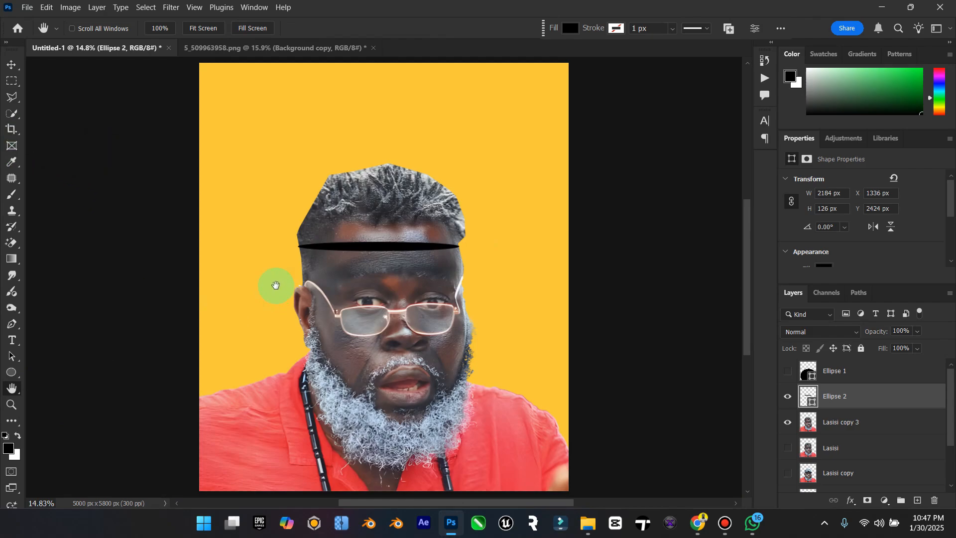
Step: Trim the flat ellipse to about 2169 px wide so its tip aligns exactly with the head's left edge
scroll(305, 249, up, 5)
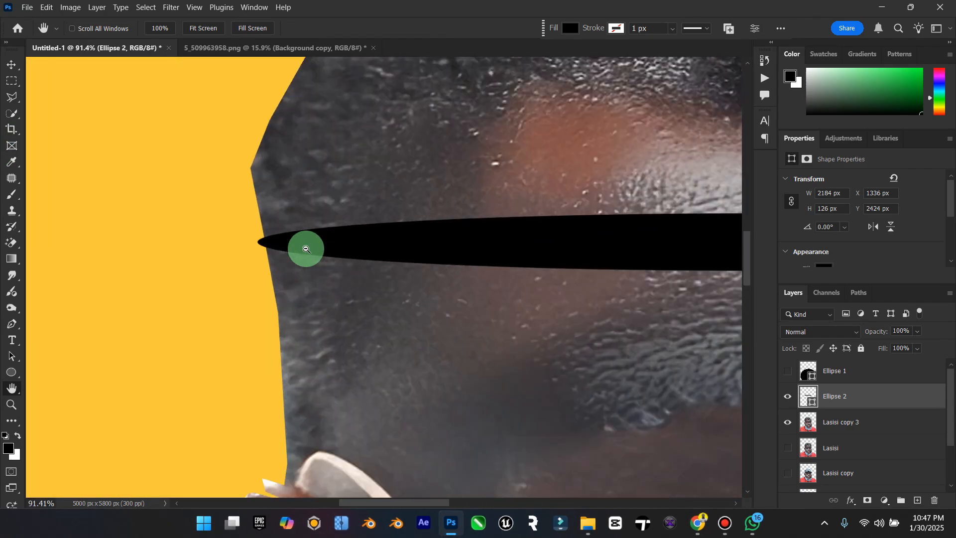
scroll(305, 249, up, 2)
click(10, 65)
key(ctrl+t)
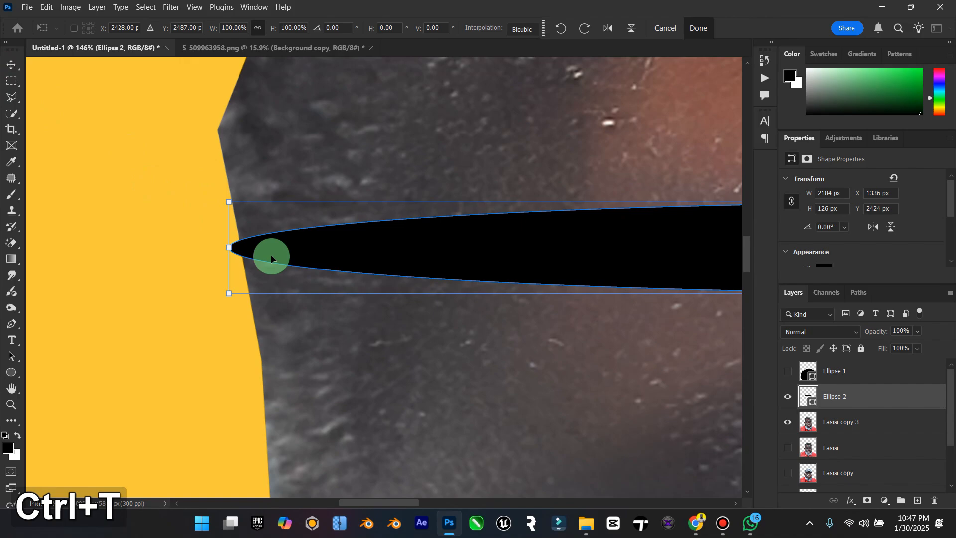
drag(229, 248, 242, 251)
click(11, 64)
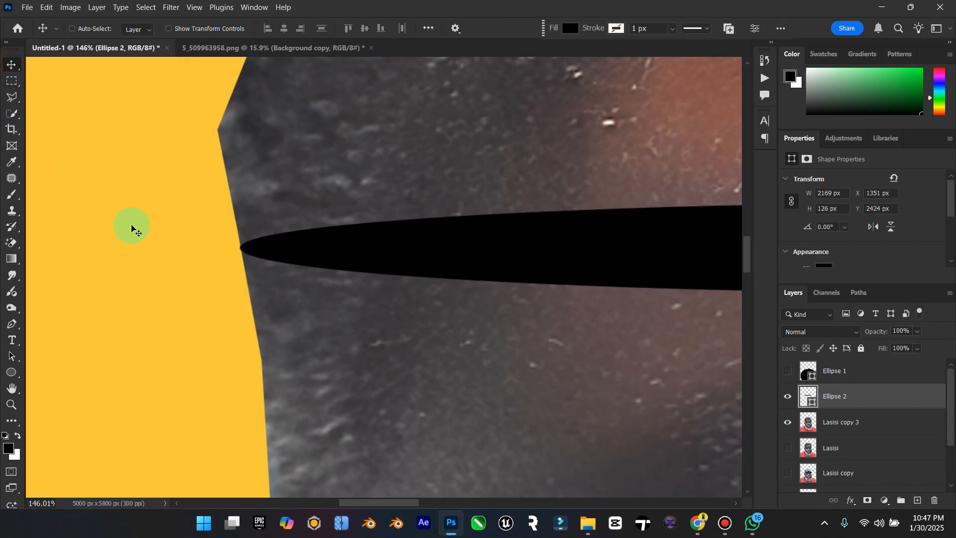
double_click(15, 393)
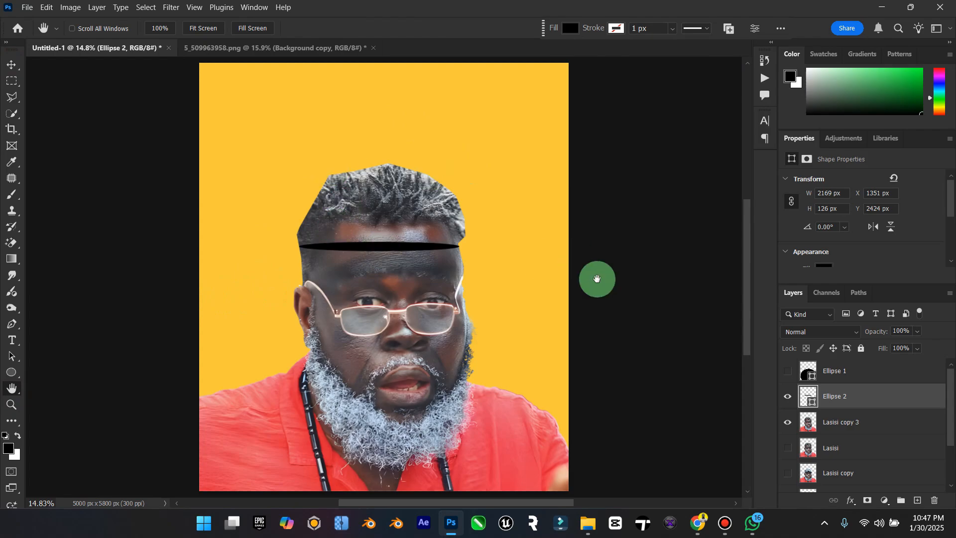
Step: Delete the part of the head above the flat ellipse's centerline from Lasisi copy 3 using a polygonal selection, and deselect
click(840, 422)
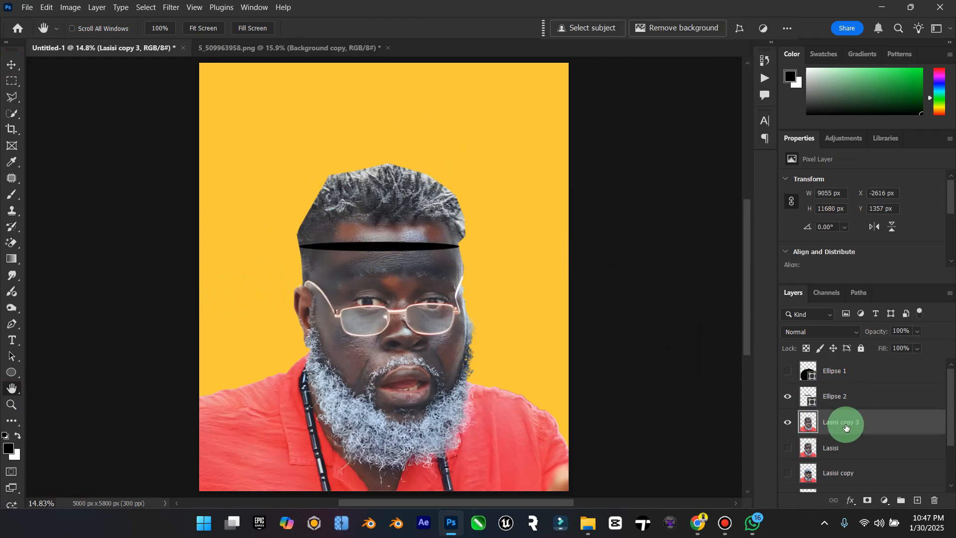
click(14, 98)
click(281, 246)
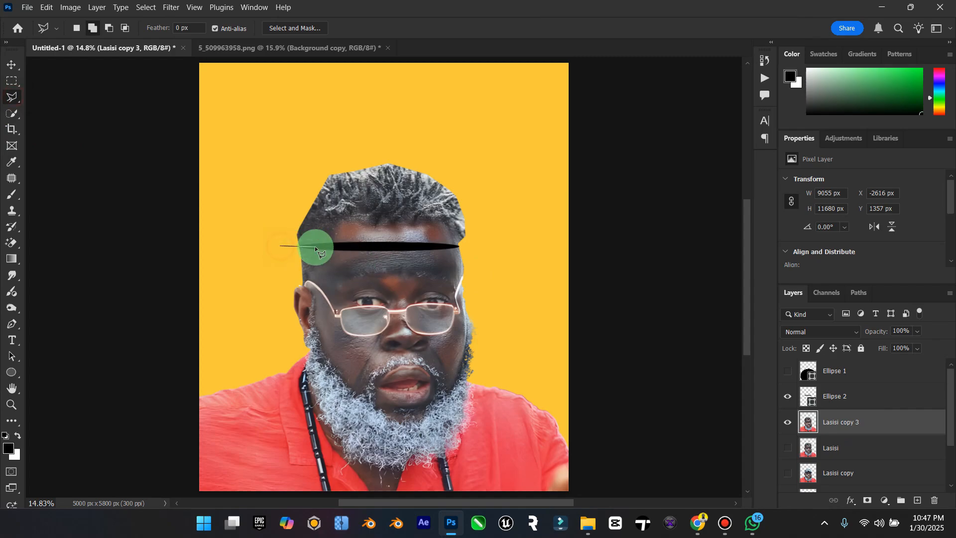
click(522, 246)
click(527, 192)
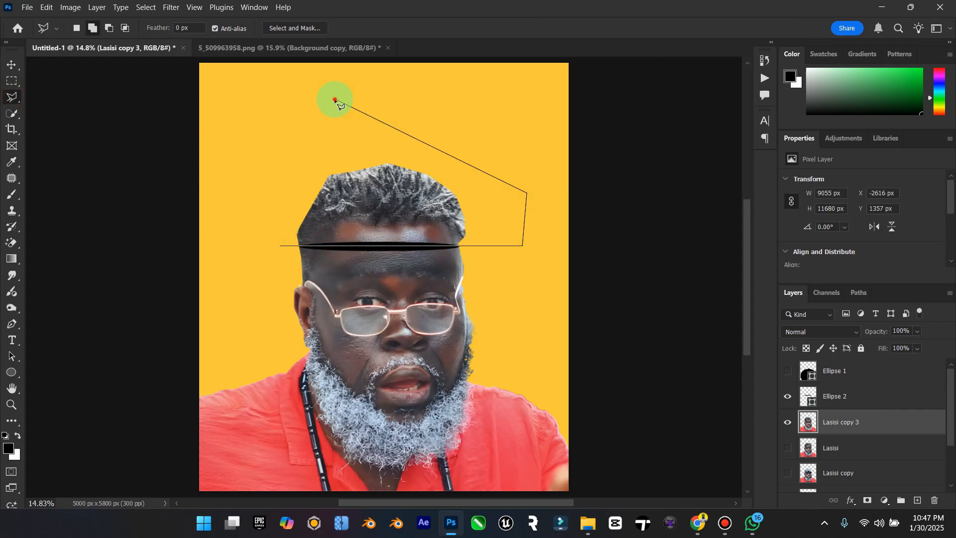
click(204, 164)
key(Delete)
right_click(400, 172)
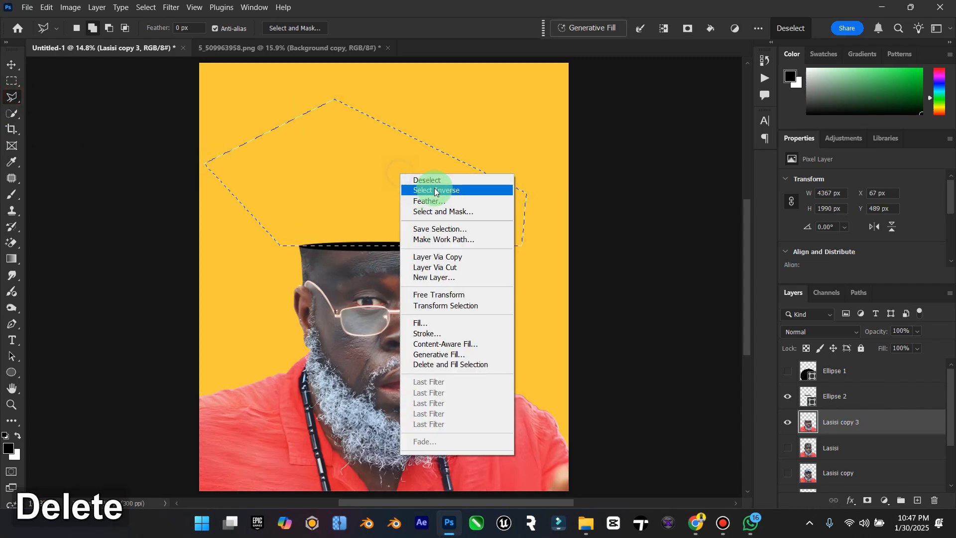
click(442, 180)
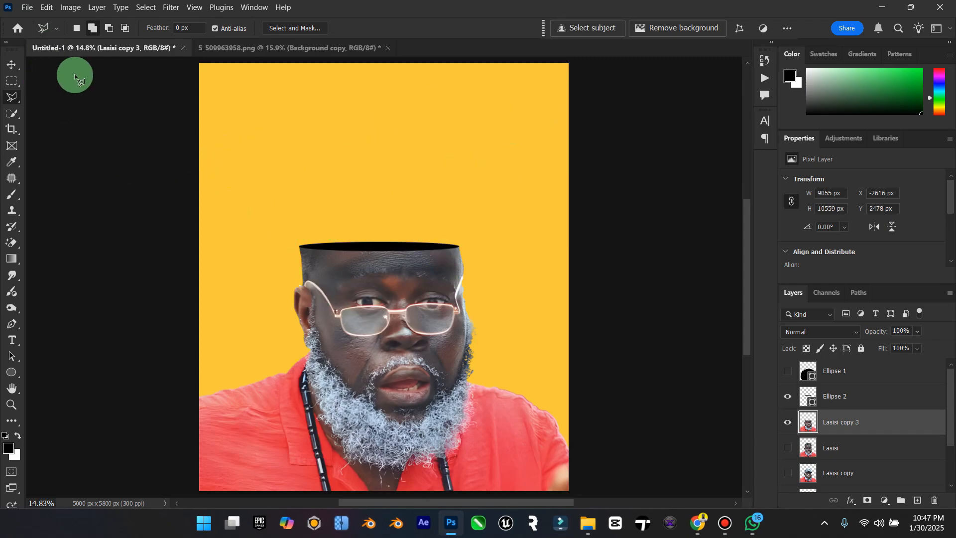
Step: Delete the hidden Ellipse 1 layer from the poster document
click(7, 67)
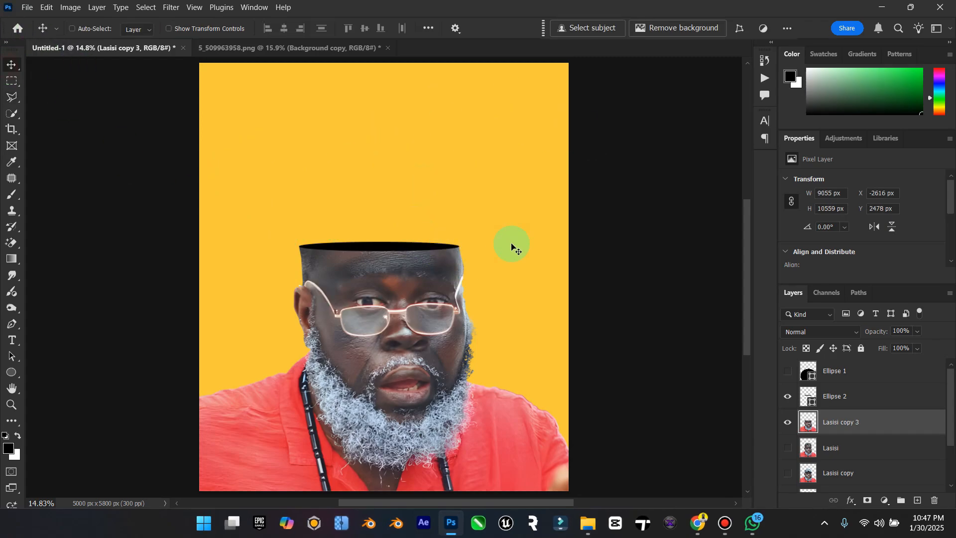
click(838, 396)
click(835, 377)
key(Delete)
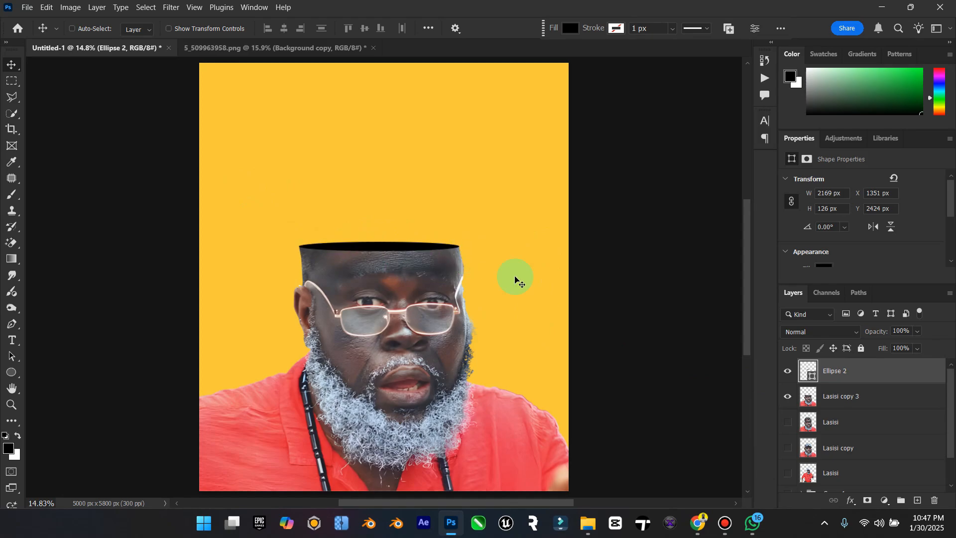
Step: Rename the flat ellipse's layer, Ellipse 2, as Hollow head
click(833, 369)
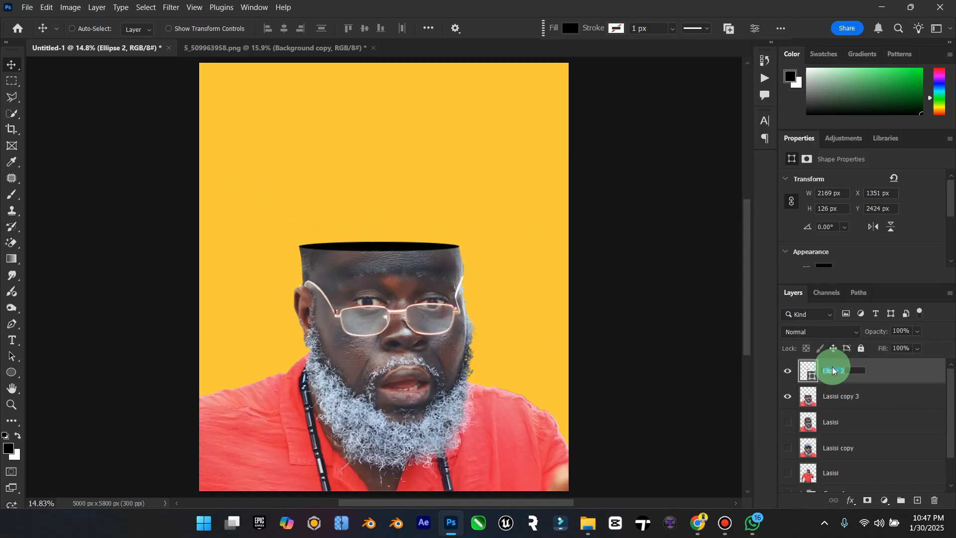
key(Caps_Lock)
text(H)
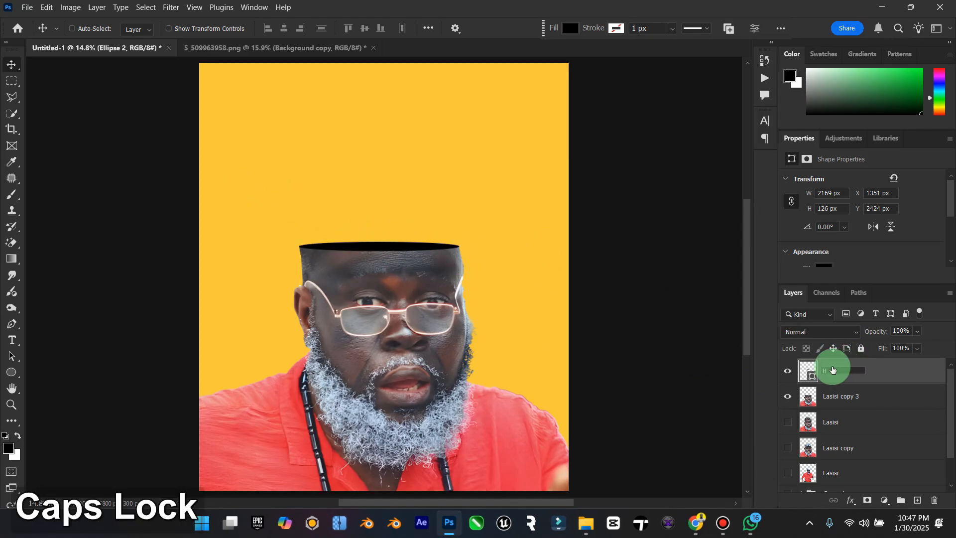
text(ollow head)
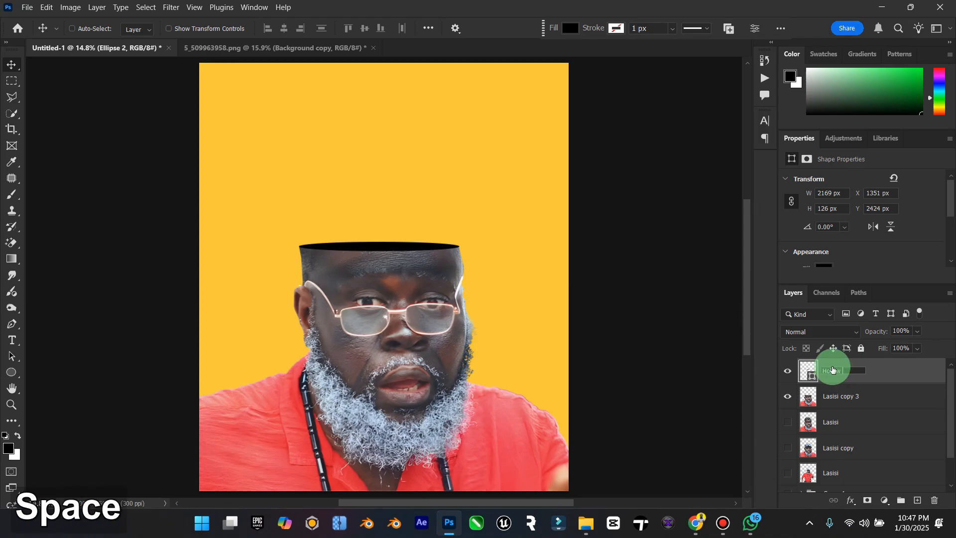
key(Return)
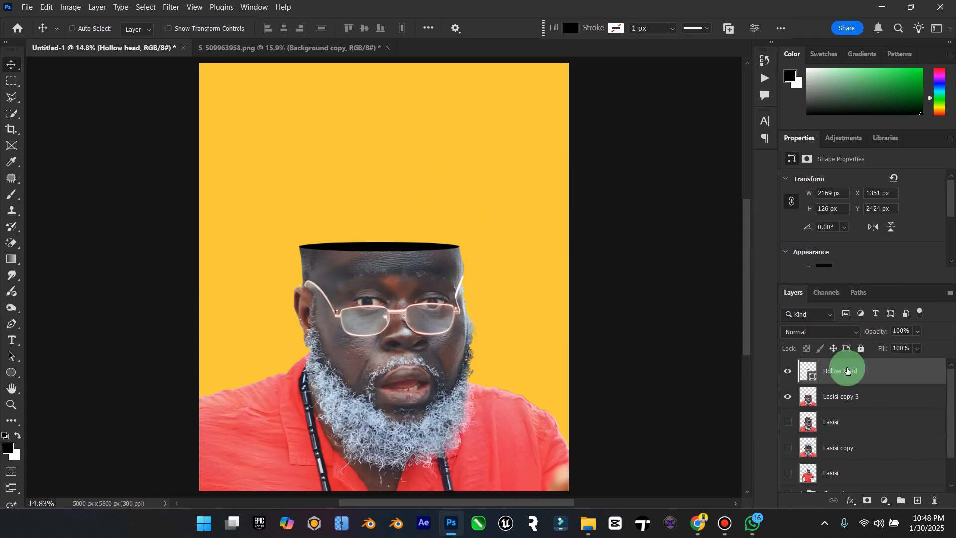
Step: Merge the Hollow head ellipse with Lasisi copy 3, keeping a hidden duplicate of the ellipse above it
key(ctrl+j)
click(787, 372)
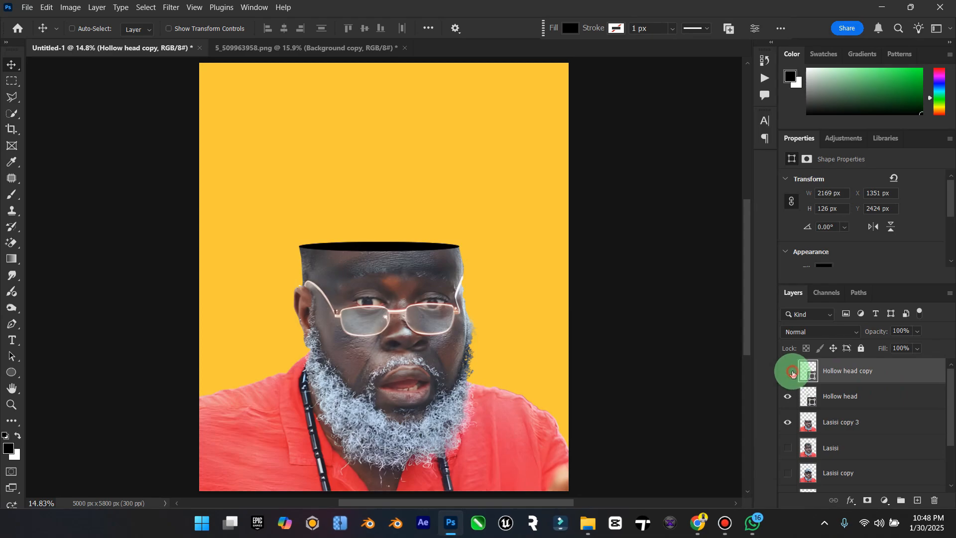
click(838, 397)
shift+click(838, 419)
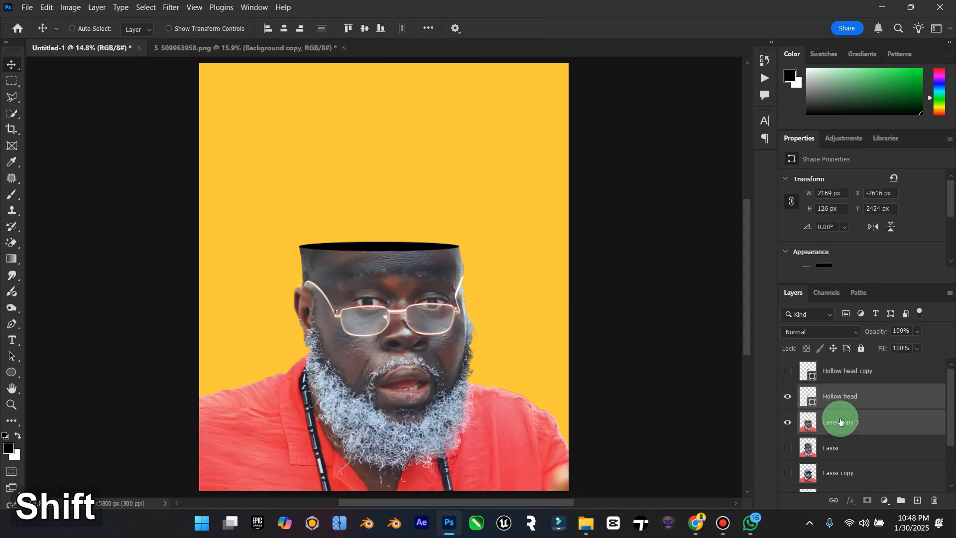
right_click(841, 418)
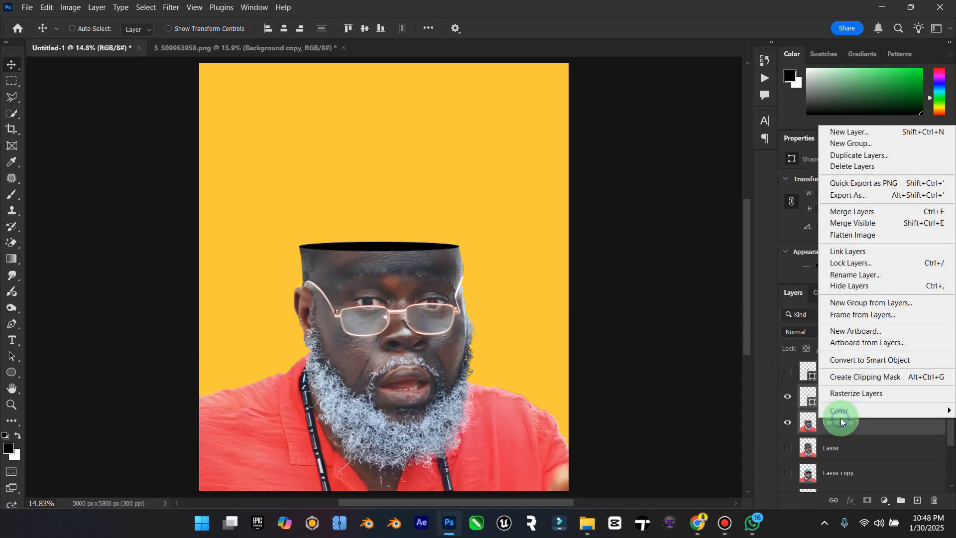
click(873, 213)
Step: Smudge both corners where the merged head meets the ellipse tips, using a 45 px brush, to smooth the rim
click(13, 407)
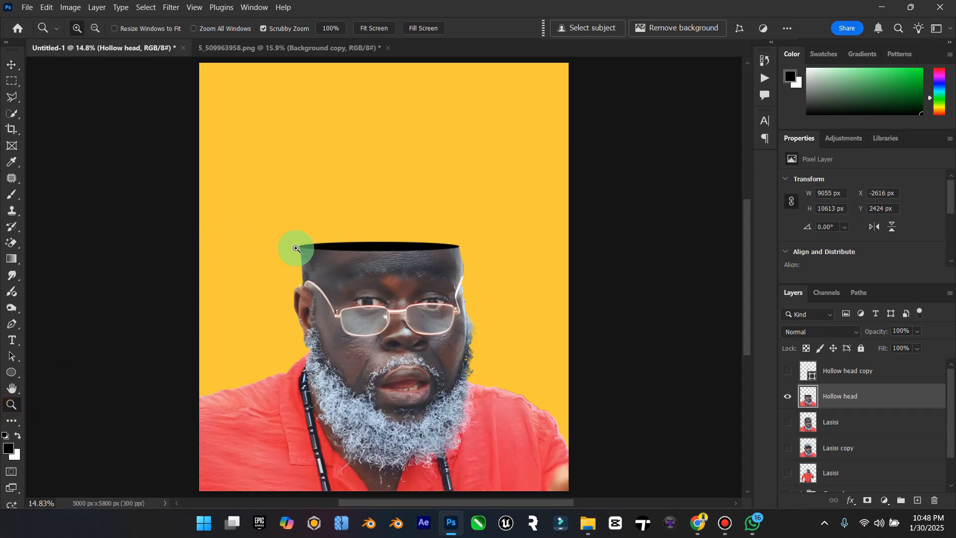
drag(294, 248, 374, 232)
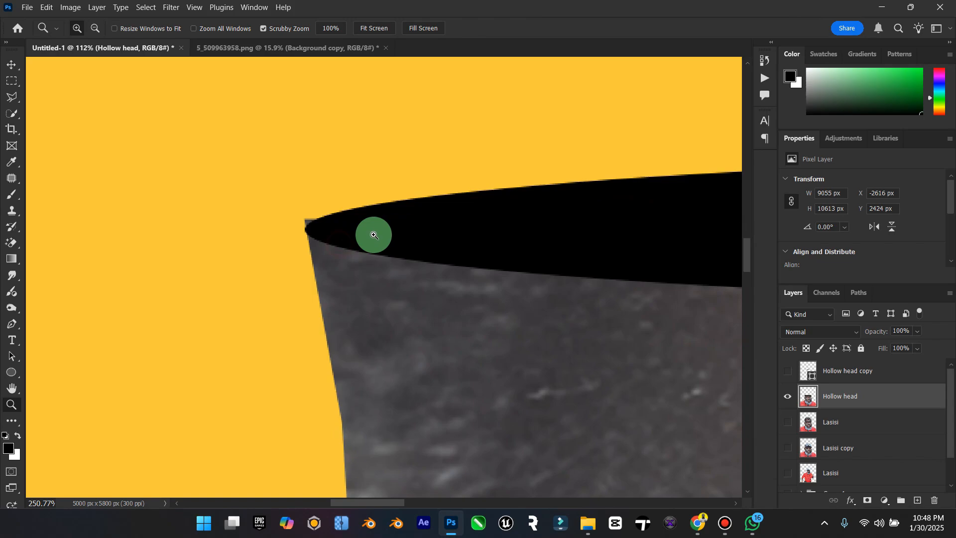
click(13, 277)
click(72, 298)
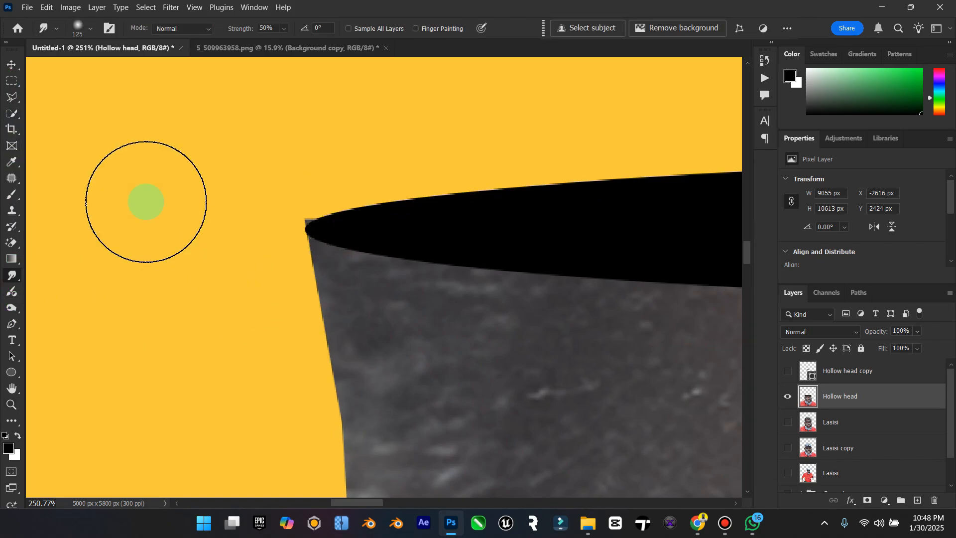
key(bracketleft)
key(bracketleft)
key(bracketleft)
key(bracketleft)
key(bracketleft)
key(bracketleft)
key(bracketleft)
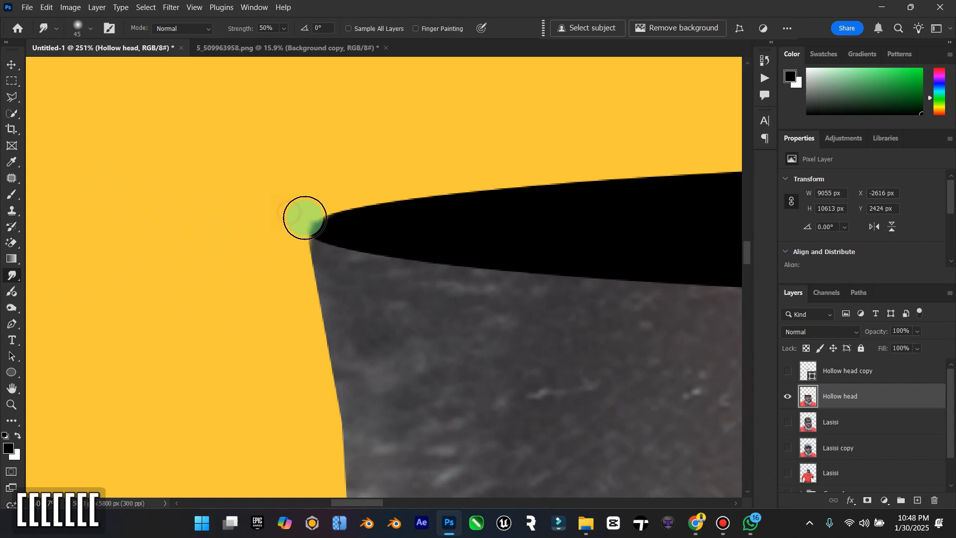
mouse_move(324, 216)
mouse_down()
mouse_move(303, 224)
mouse_move(300, 239)
mouse_up()
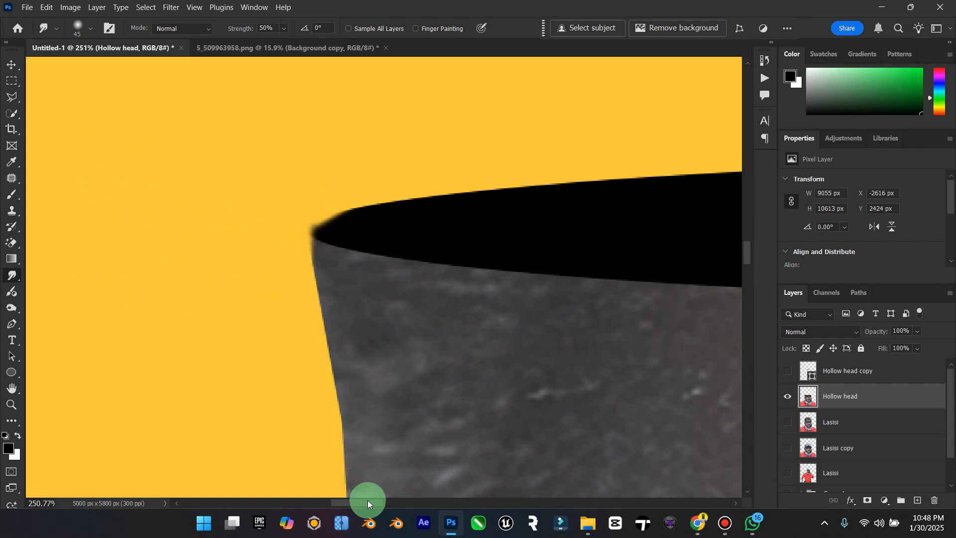
mouse_move(368, 503)
mouse_down()
mouse_move(593, 500)
mouse_move(551, 500)
mouse_up()
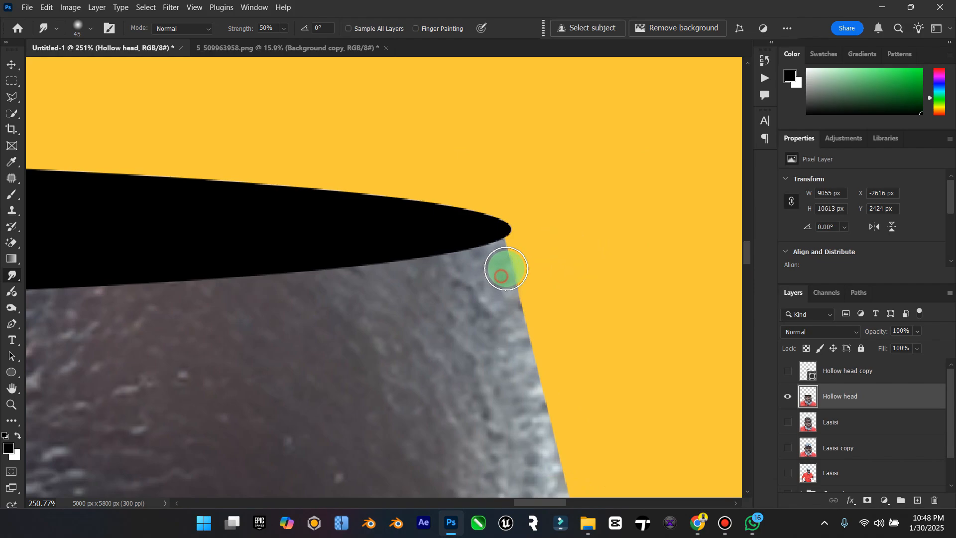
mouse_move(501, 276)
mouse_down()
mouse_move(499, 238)
mouse_move(516, 218)
mouse_move(523, 263)
mouse_move(508, 257)
mouse_move(503, 241)
mouse_move(526, 239)
mouse_move(506, 223)
mouse_move(535, 234)
mouse_move(481, 233)
mouse_move(526, 243)
mouse_up()
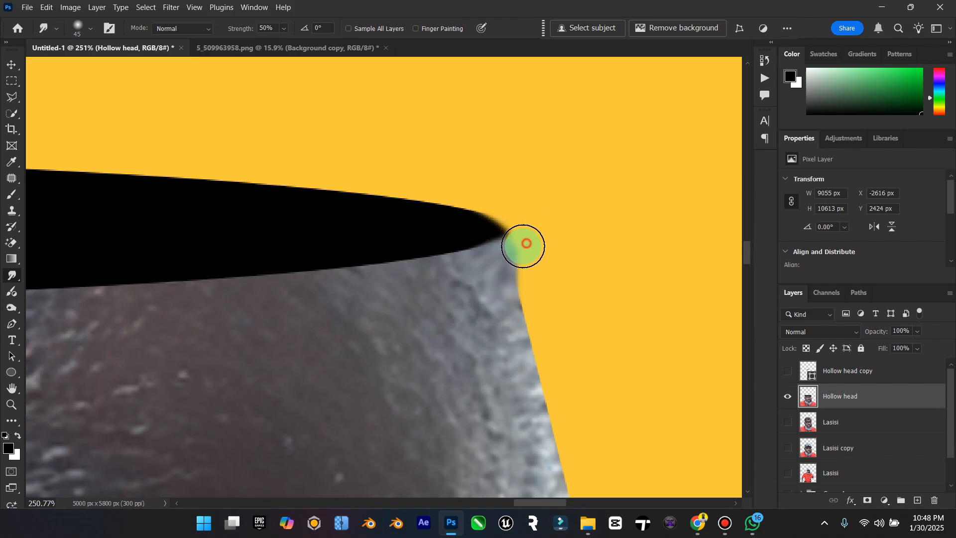
Step: Smudge the head's right edge smooth from below the rim down to the glasses' temple, and fit the poster in view
scroll(534, 281, down, 2)
scroll(522, 269, down, 2)
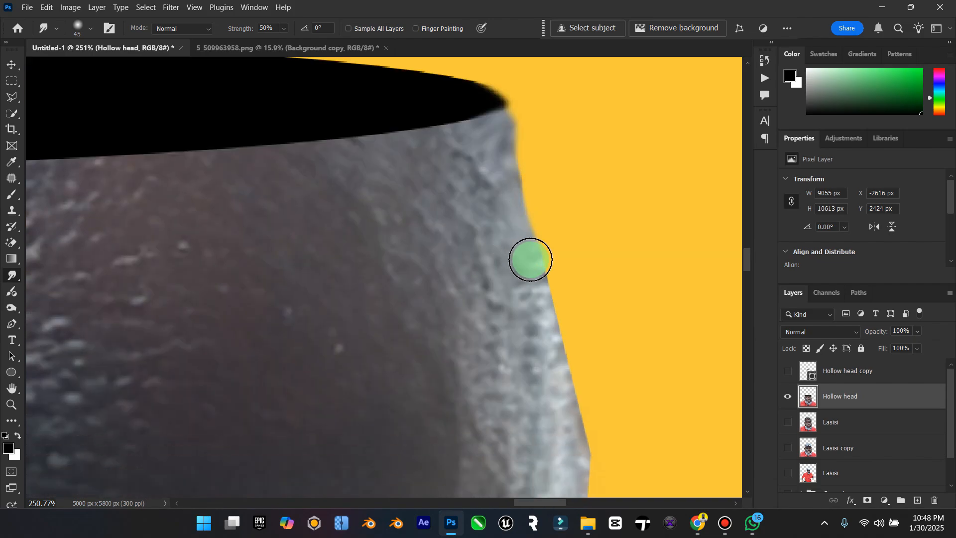
mouse_move(534, 307)
mouse_down()
mouse_move(572, 341)
mouse_move(580, 305)
mouse_move(580, 390)
mouse_up()
scroll(578, 344, down, 4)
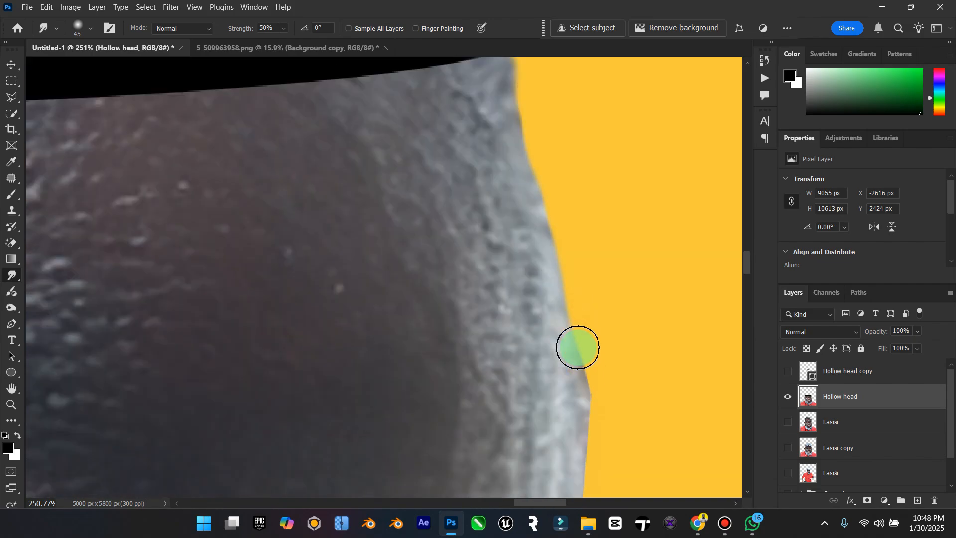
drag(599, 264, 608, 300)
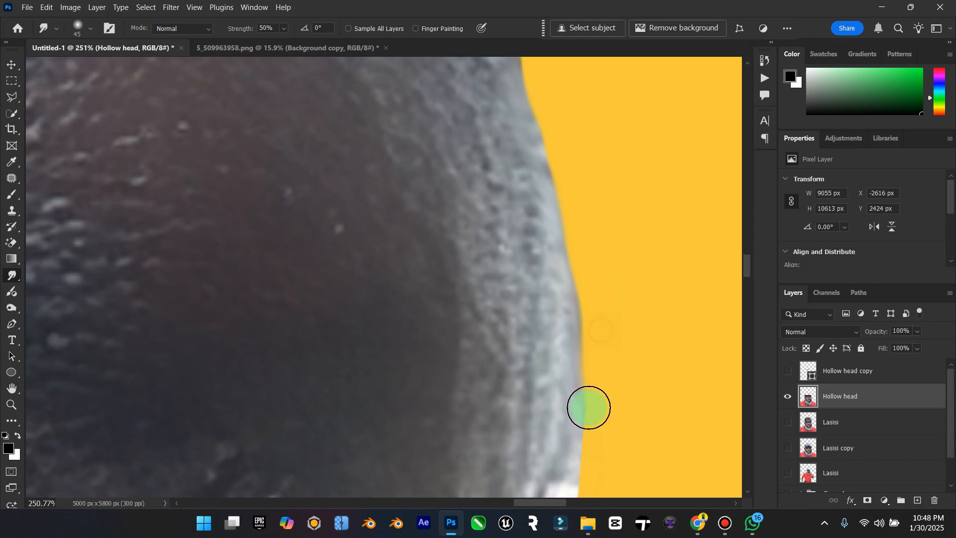
scroll(593, 379, down, 4)
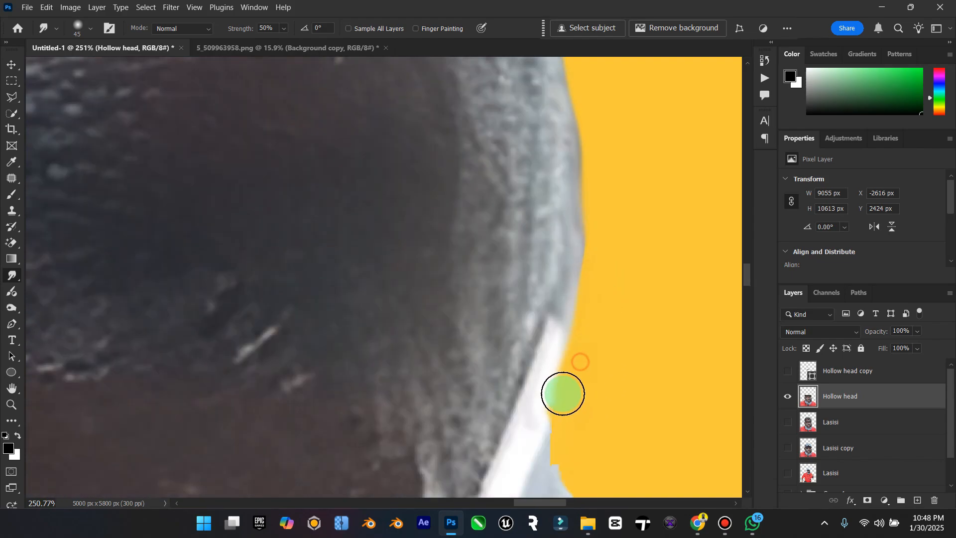
drag(552, 436, 569, 411)
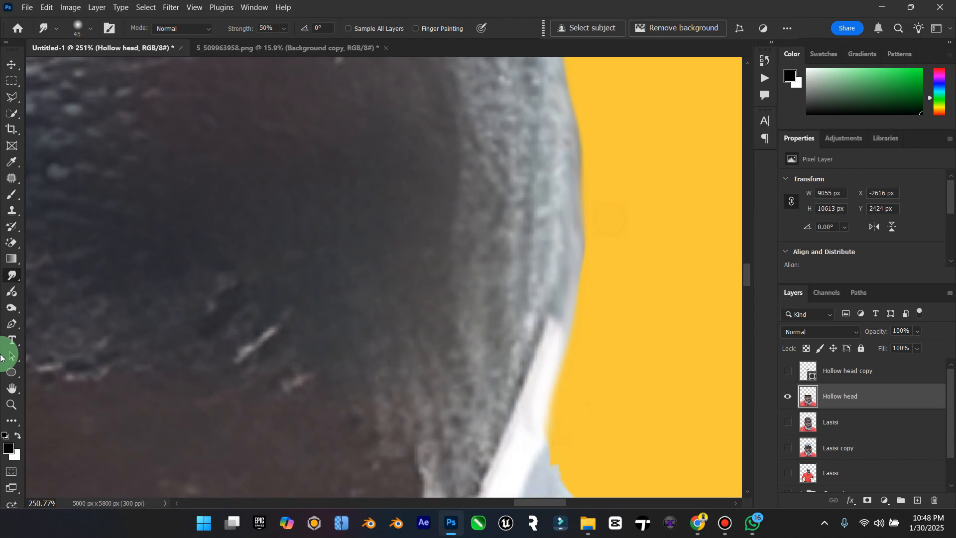
click(12, 388)
double_click(12, 388)
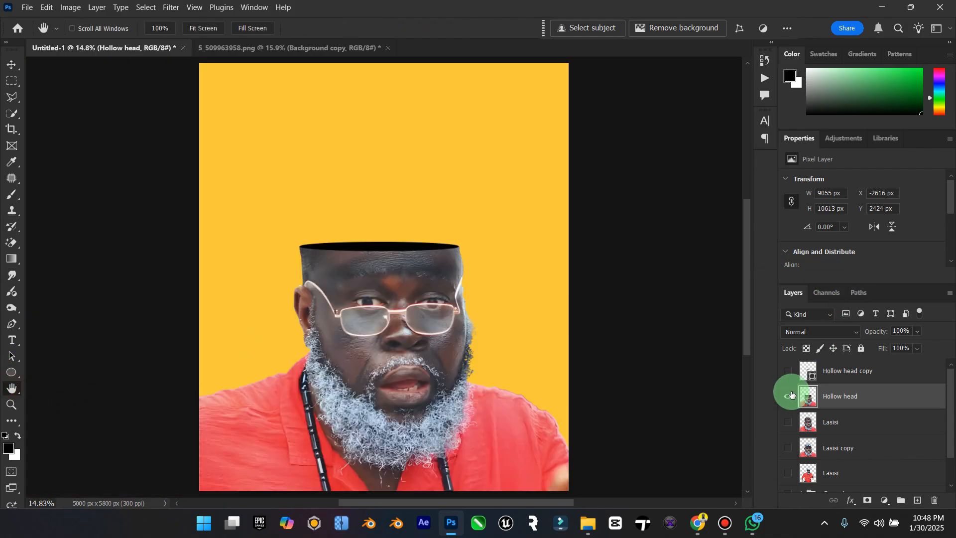
Step: Show the Hollow head copy ellipse again and rasterize its layer
click(789, 372)
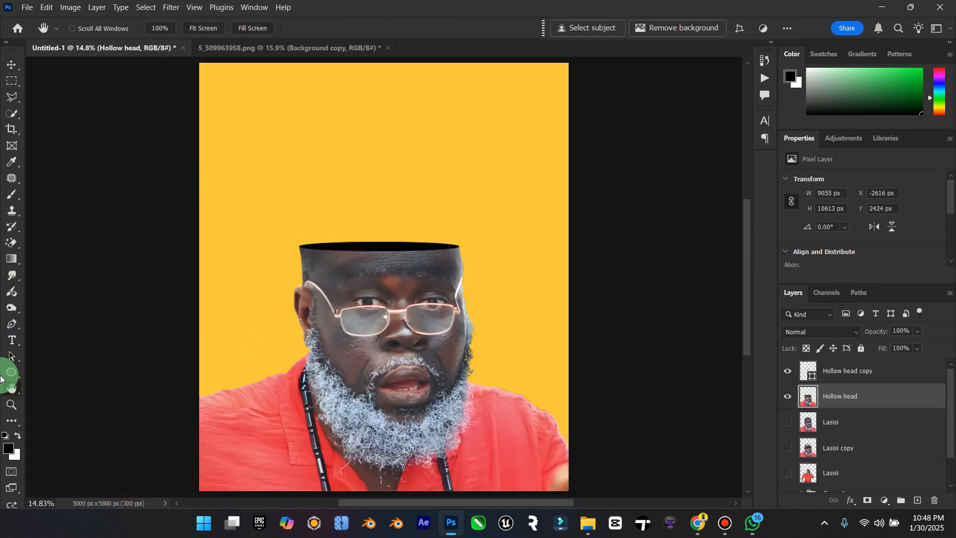
click(9, 401)
drag(304, 240, 365, 240)
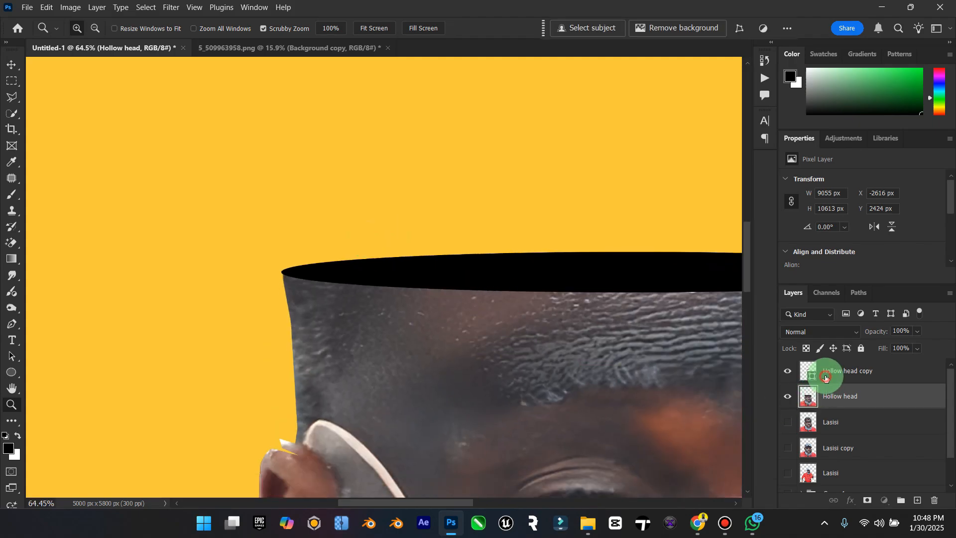
click(811, 369)
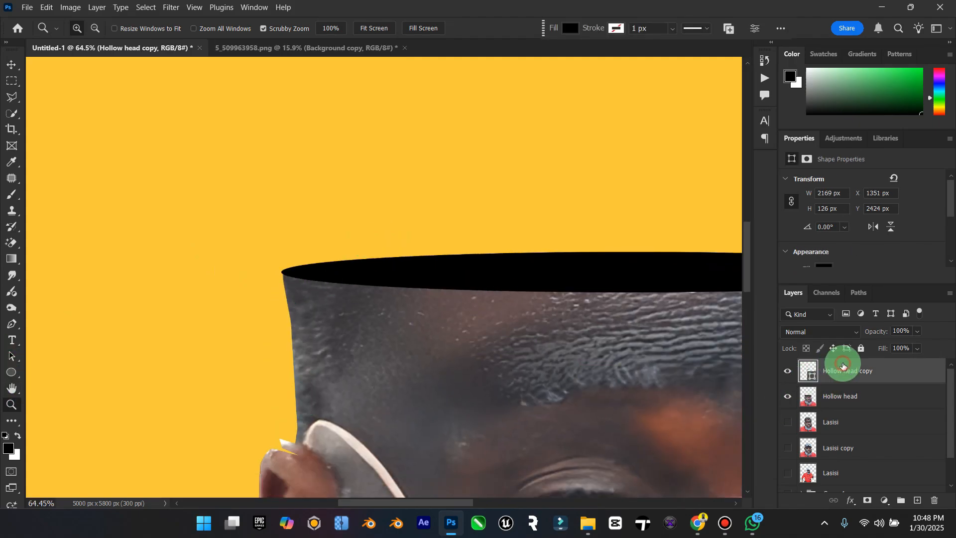
right_click(833, 371)
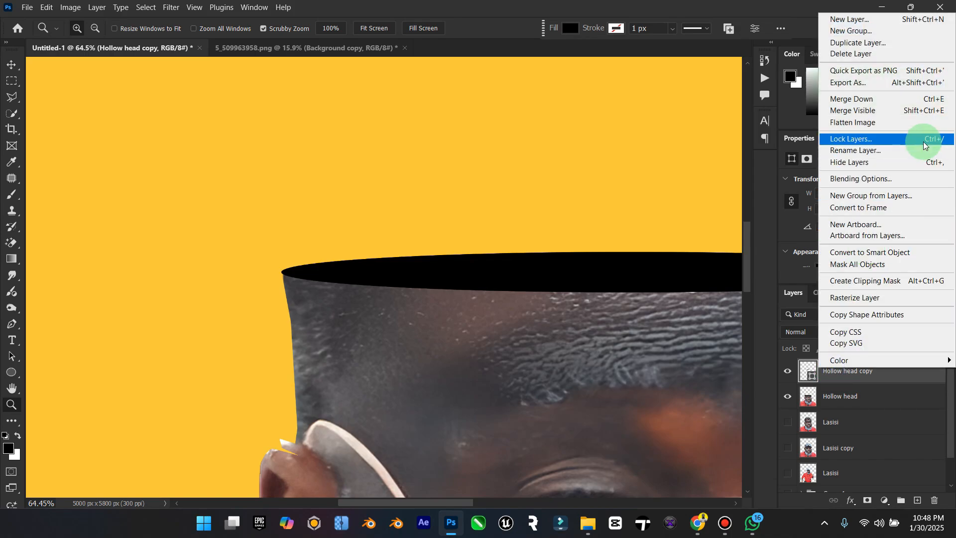
click(885, 297)
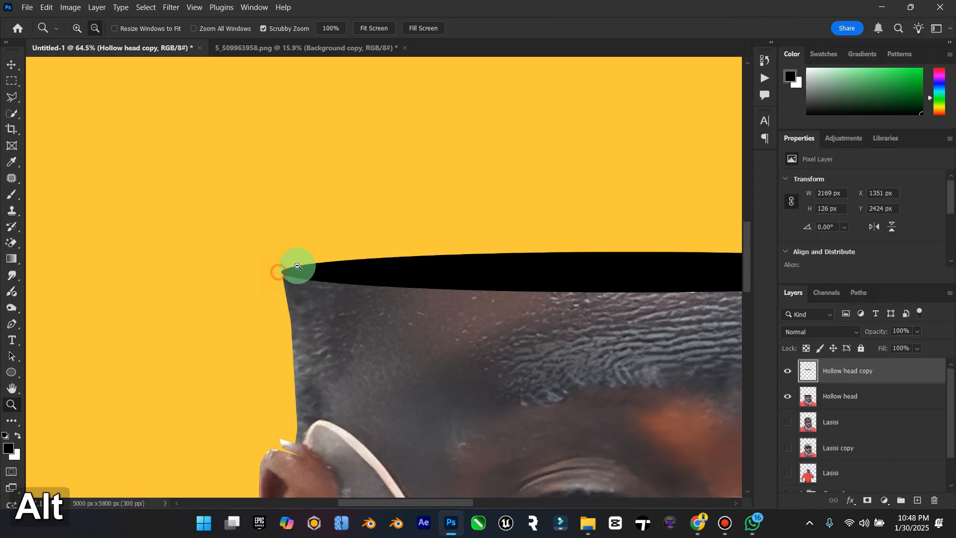
Step: Smudge both tips of the Hollow head copy ellipse inward to match the smoothed rim, and return to the full poster view
drag(298, 267, 405, 269)
scroll(414, 275, down, 3)
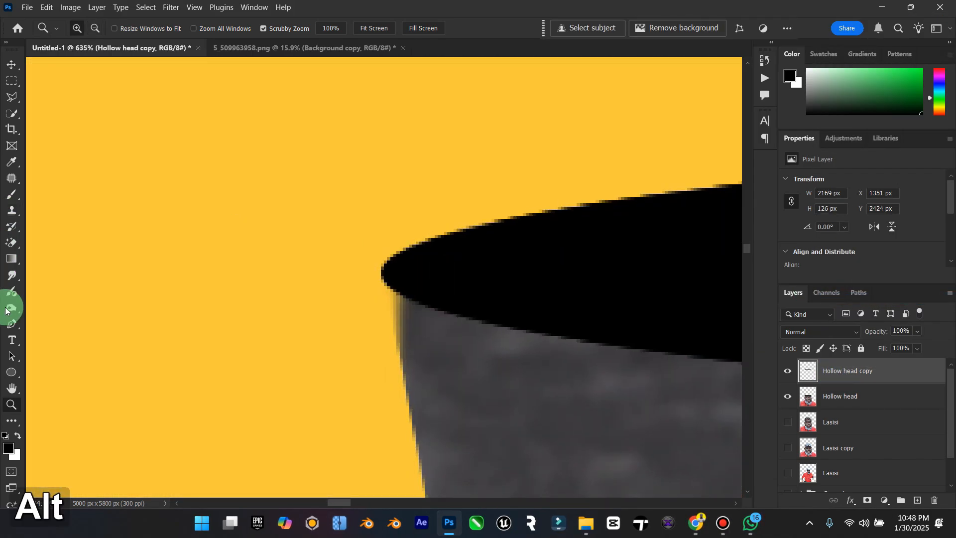
click(13, 274)
mouse_move(334, 291)
mouse_down()
mouse_move(362, 285)
mouse_move(354, 263)
mouse_up()
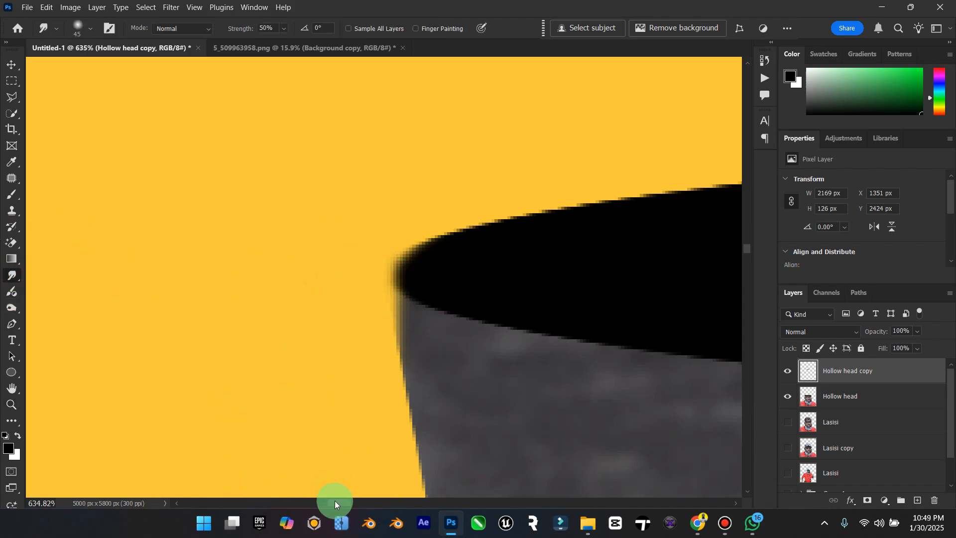
mouse_move(335, 500)
mouse_down()
mouse_move(566, 487)
mouse_move(550, 493)
mouse_up()
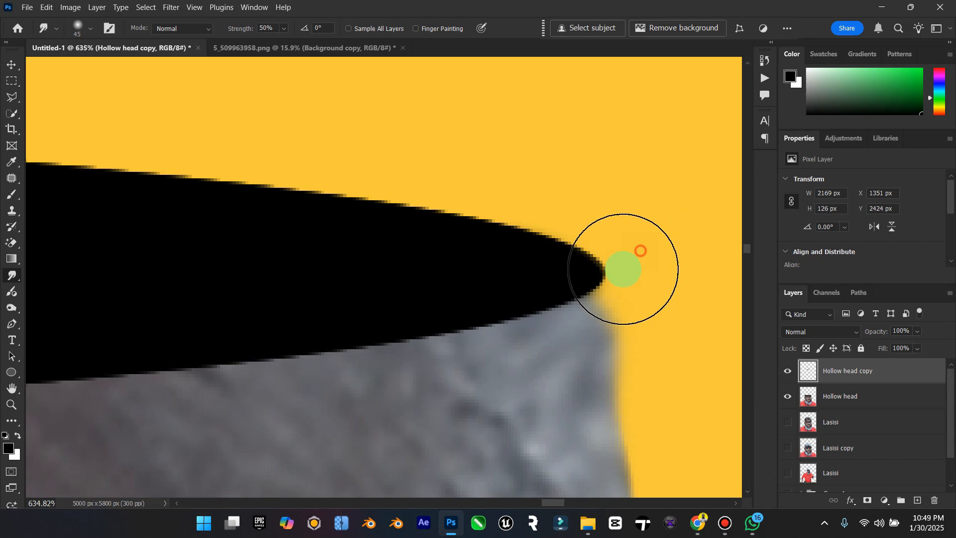
drag(623, 269, 616, 288)
click(6, 392)
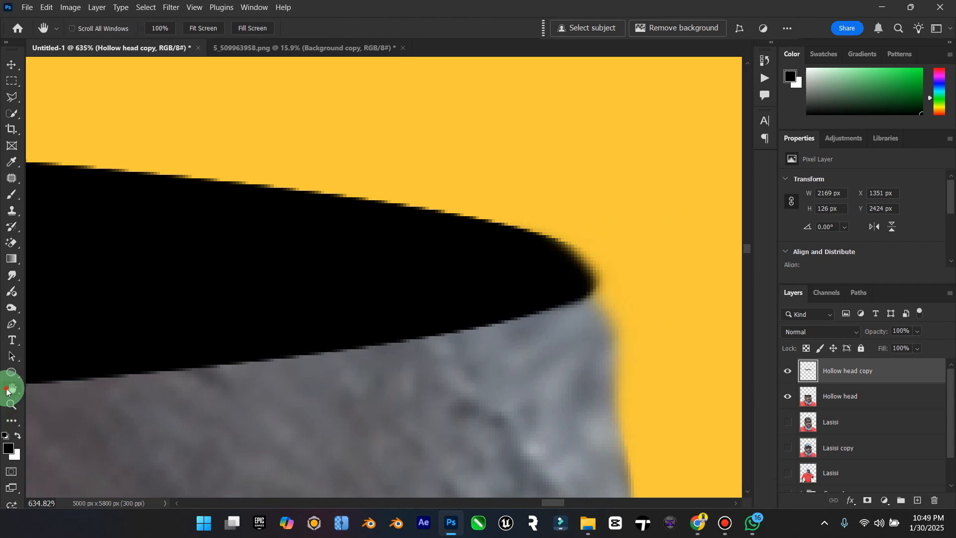
double_click(6, 388)
click(11, 68)
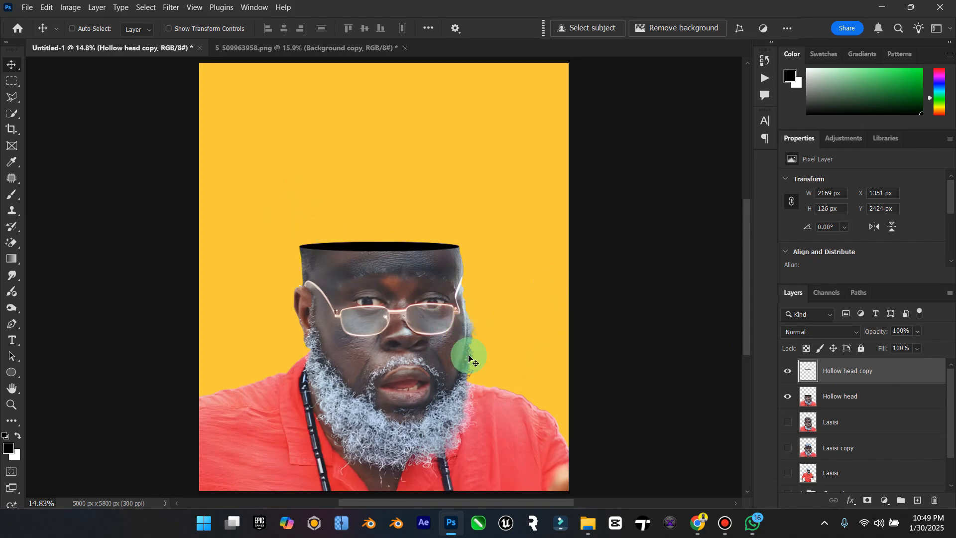
Step: Close the 5_509963958.png document without saving its changes
click(349, 48)
click(403, 48)
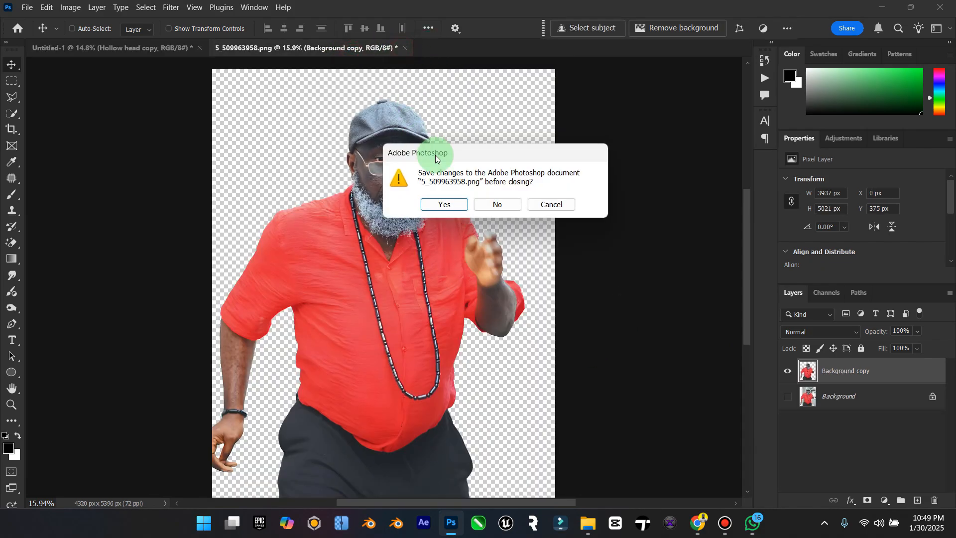
click(501, 206)
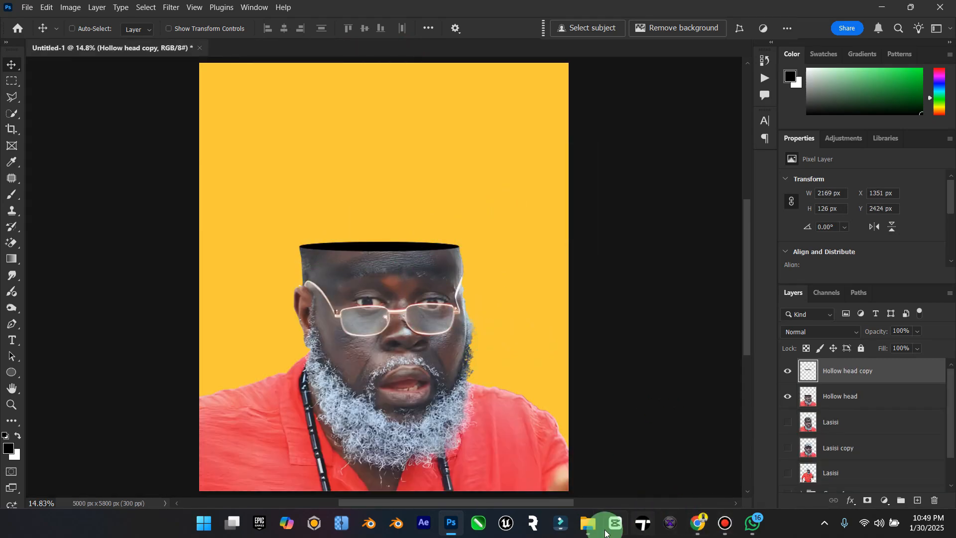
Step: Switch to the upscayl_realesrgan-x4plus_x4 folder in File Explorer and delete the image whose name starts with "person carry CD"
mouse_move(596, 529)
click(587, 483)
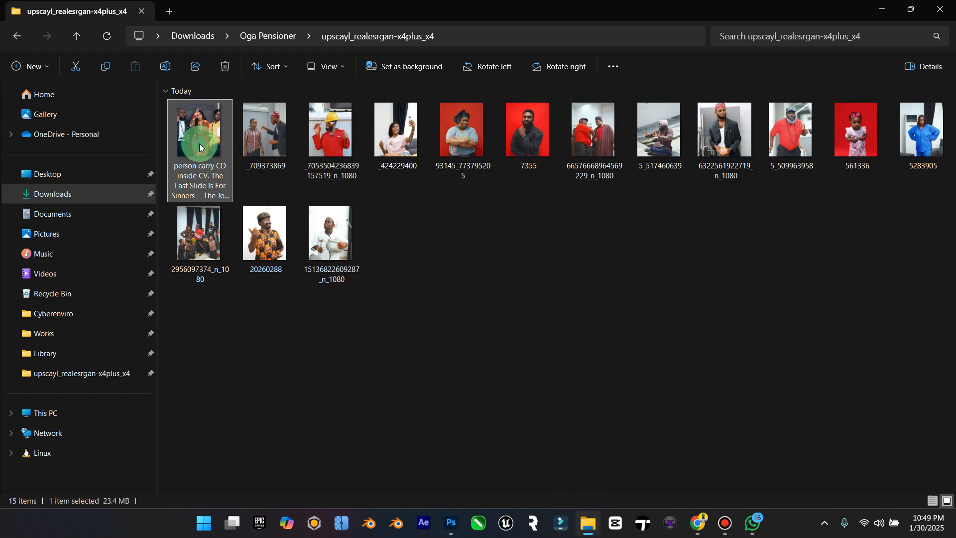
key(Delete)
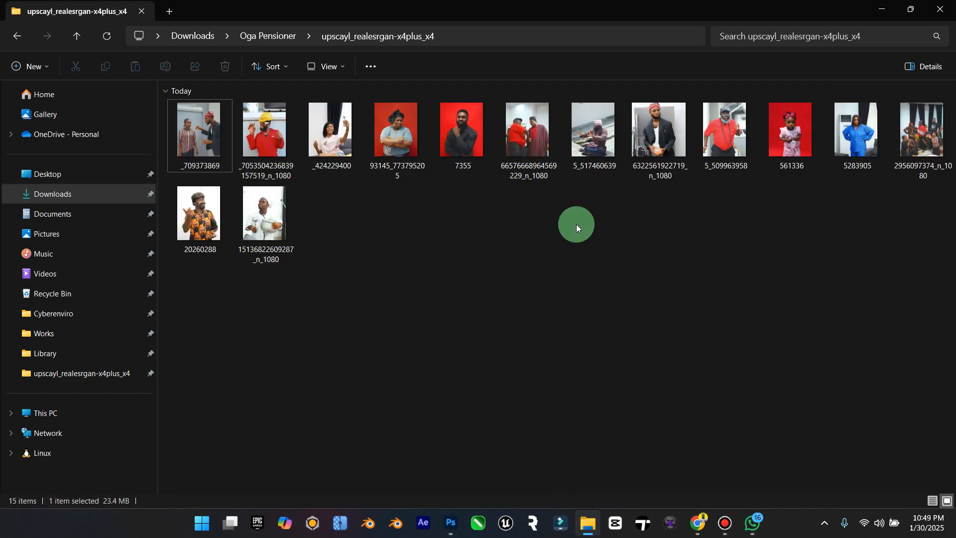
Step: Open the 93145_773795205 photo of the woman with crossed arms in Photoshop
right_click(396, 131)
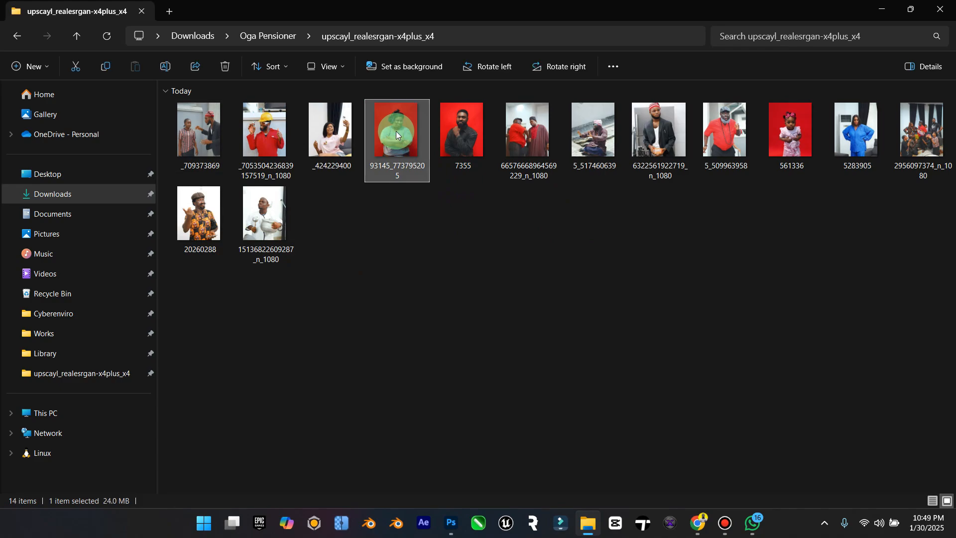
mouse_move(572, 62)
click(645, 80)
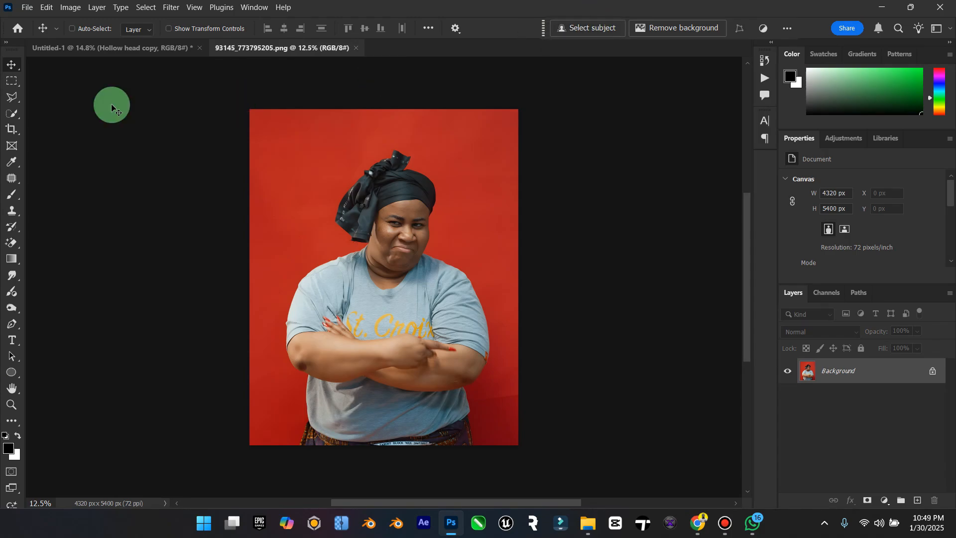
Step: Select the woman with the Object Selection tool, starting a new selection on her headscarf and adding her face and body to it
click(12, 114)
right_click(12, 114)
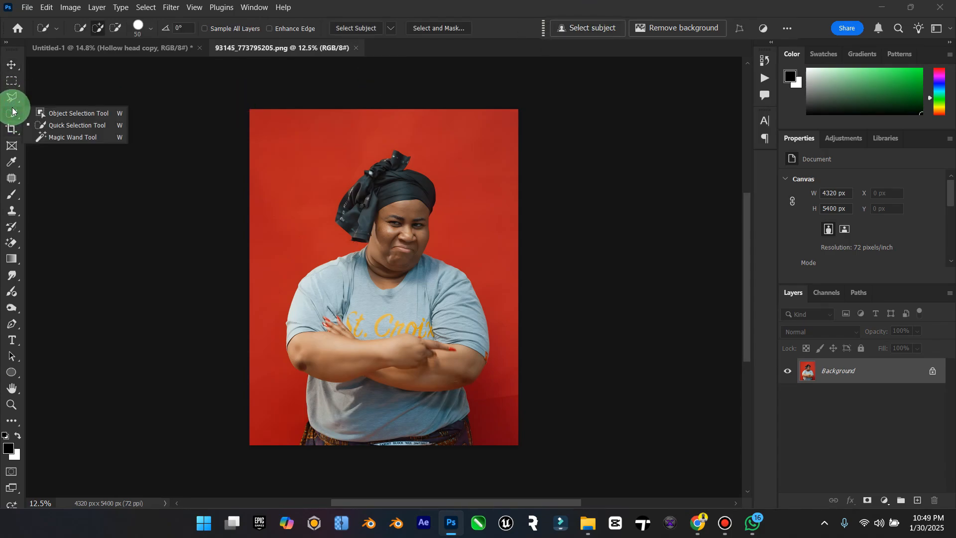
click(54, 111)
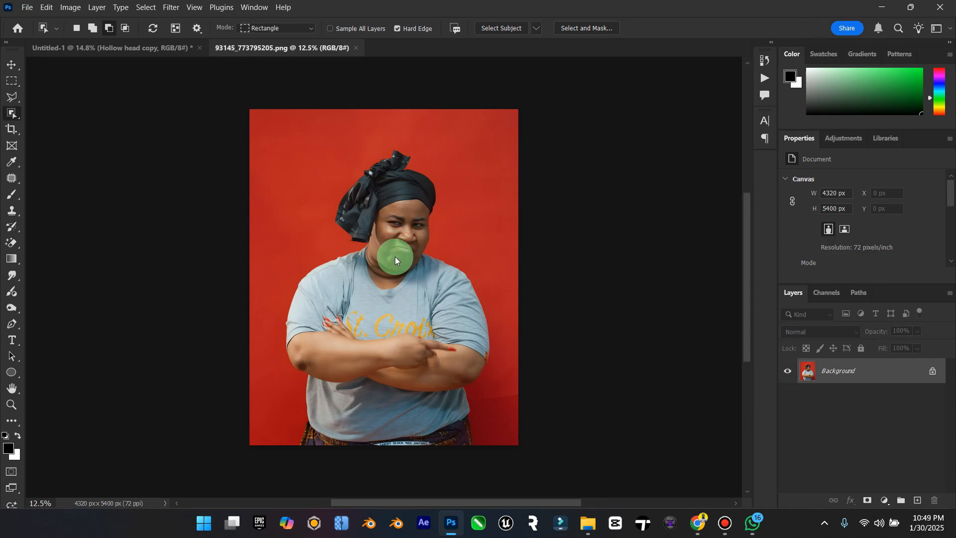
click(381, 260)
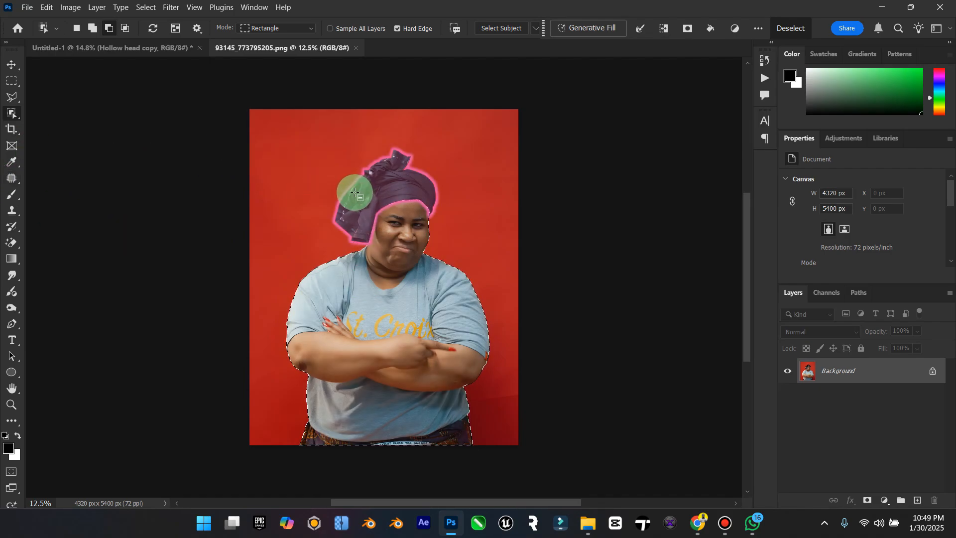
click(79, 29)
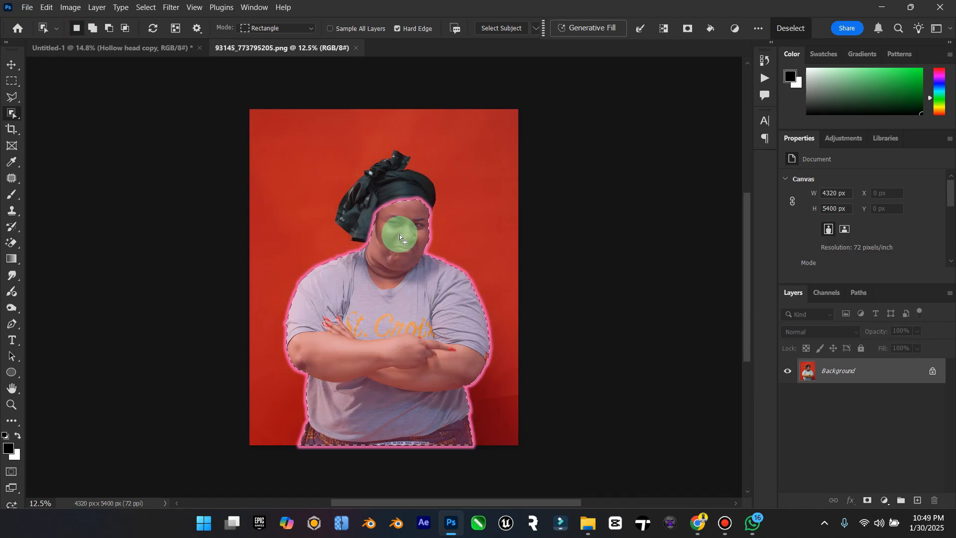
click(389, 191)
click(89, 34)
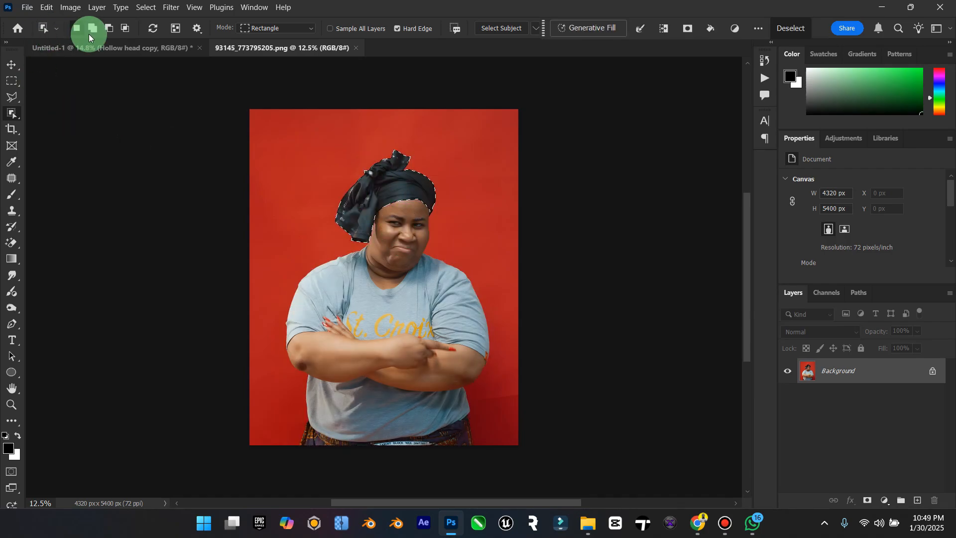
click(391, 229)
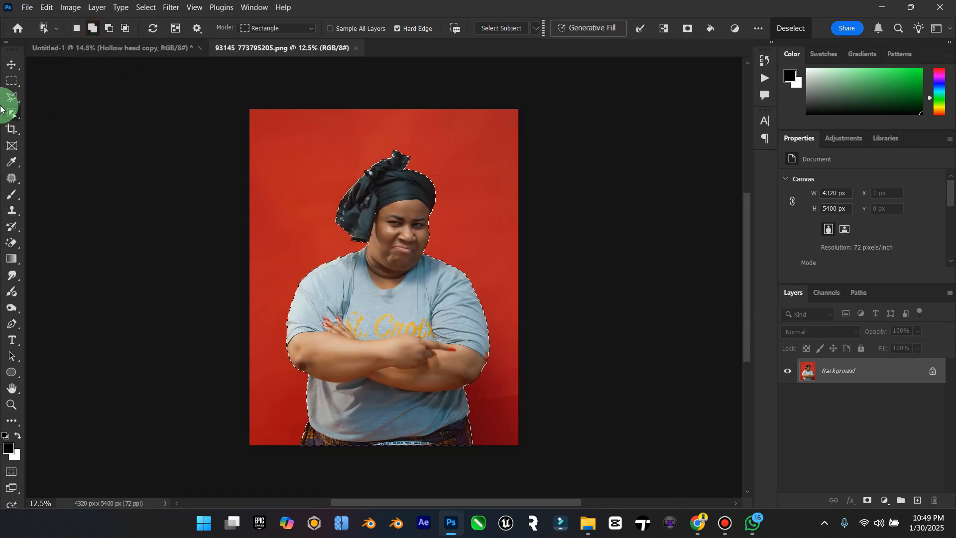
Step: Add the face and headscarf area to the selection with the Polygonal Lasso, then copy the woman to a new layer and hide the Background
click(12, 96)
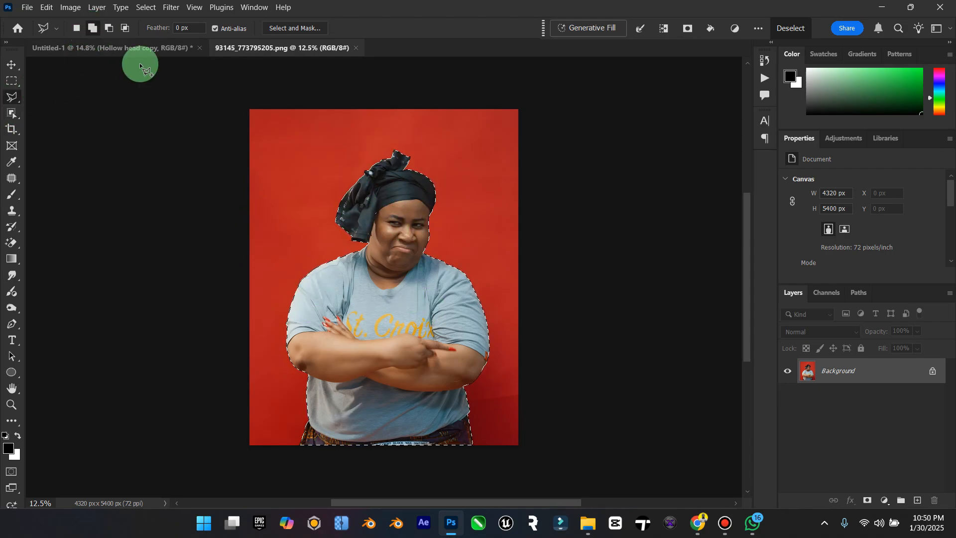
click(394, 249)
click(353, 213)
click(382, 179)
click(416, 193)
double_click(413, 249)
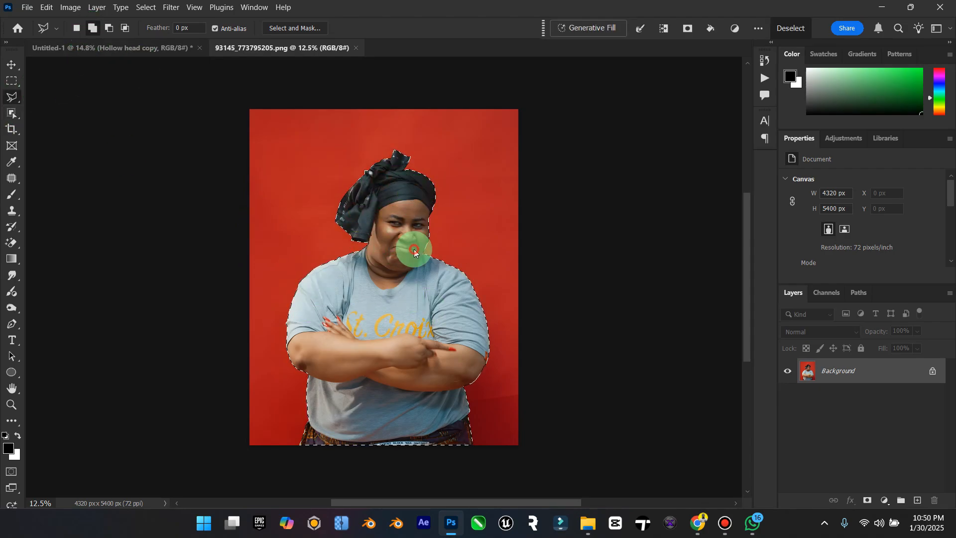
key(ctrl+j)
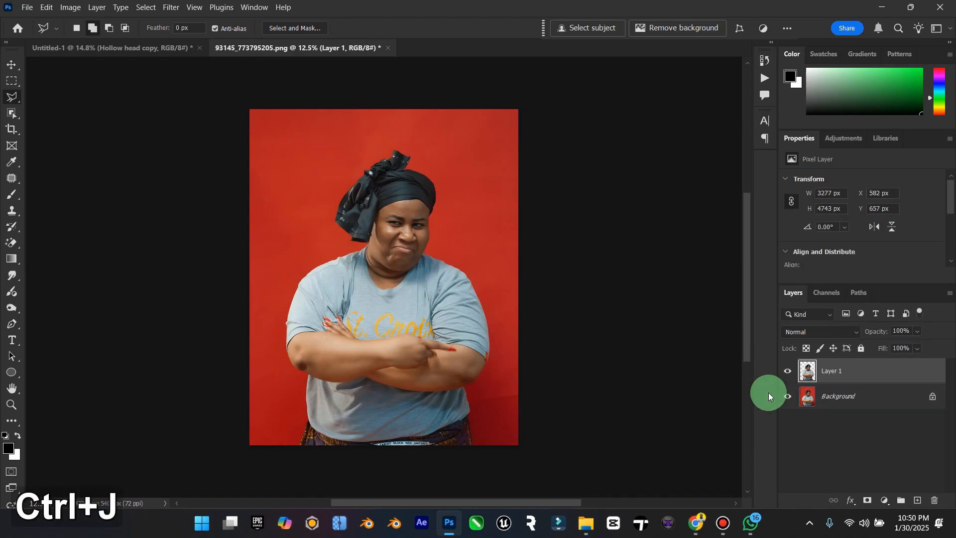
click(787, 394)
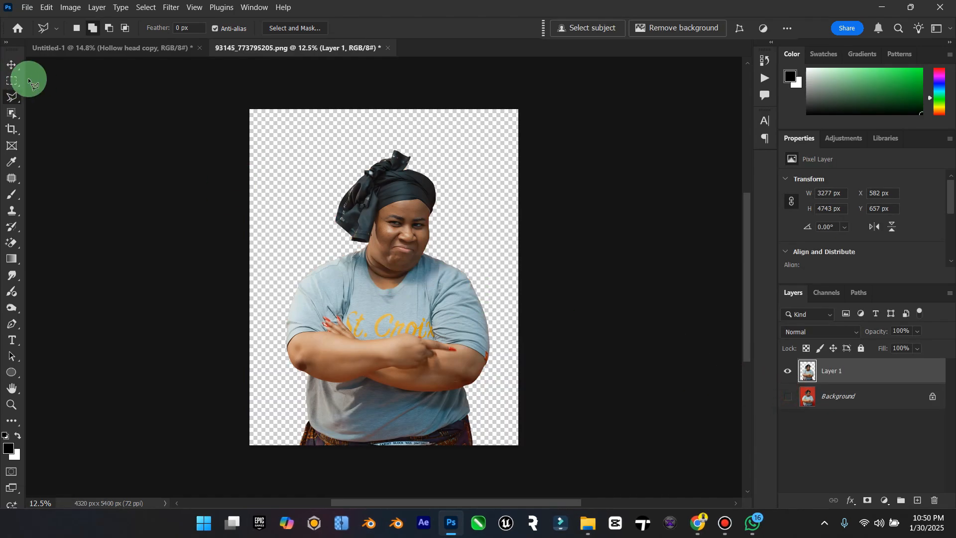
Step: Bring the cut-out woman into the Untitled-1 poster and scale her to 32.76%, standing her in the centre of the hollow head's opening
click(4, 64)
drag(359, 219, 378, 214)
key(ctrl+t)
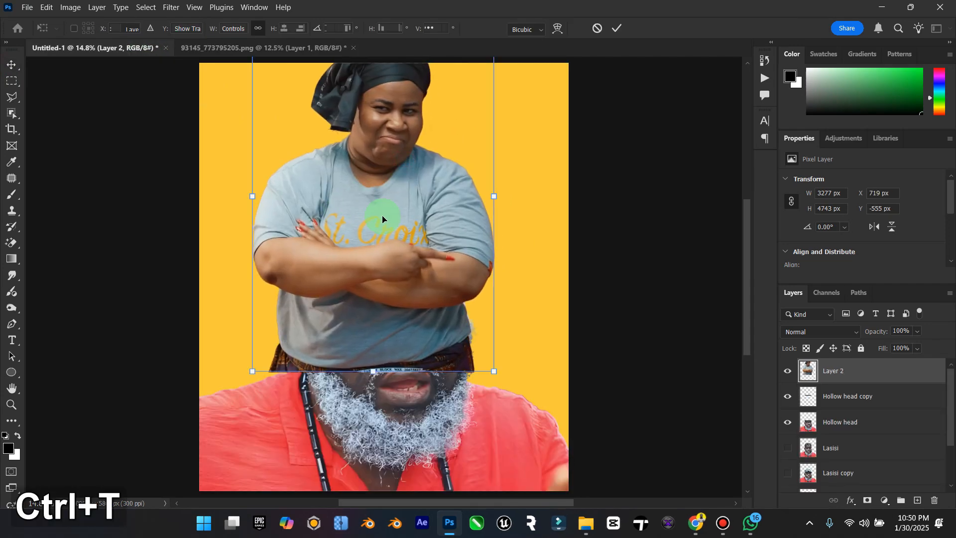
drag(494, 371, 391, 313)
drag(337, 261, 332, 235)
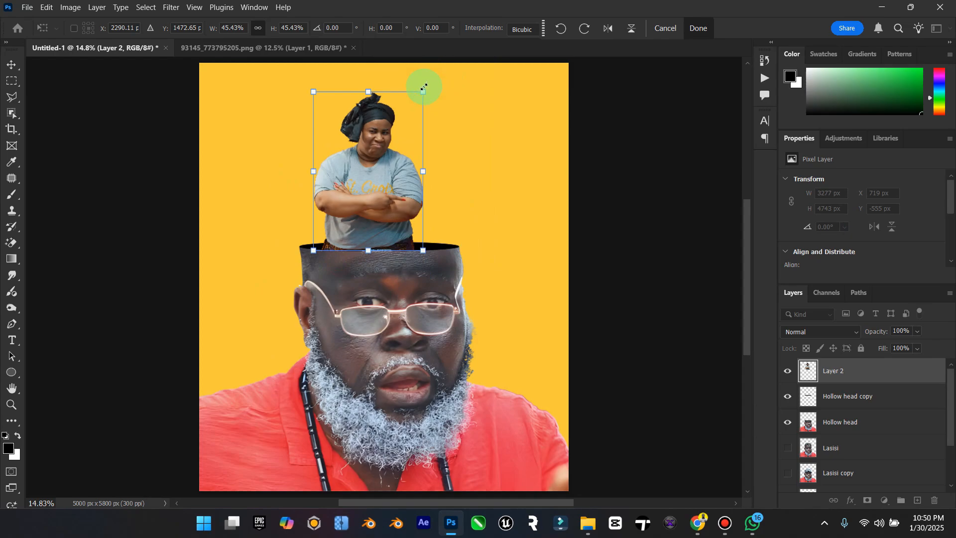
drag(423, 88, 413, 102)
drag(367, 141, 384, 172)
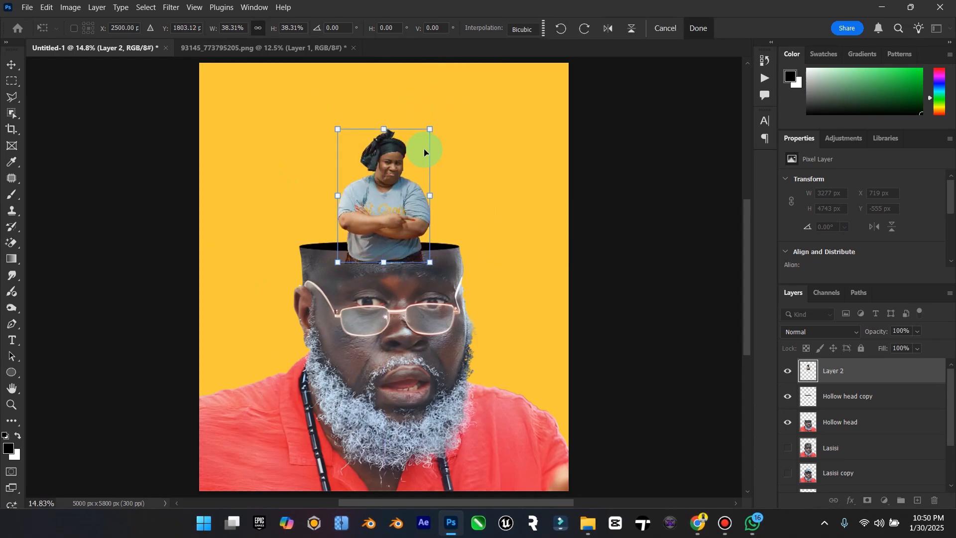
drag(430, 130, 424, 139)
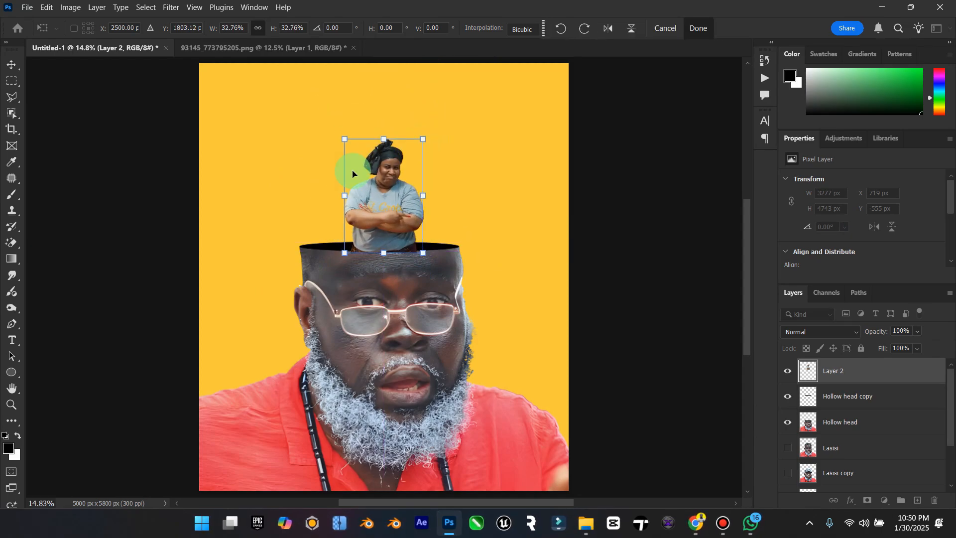
click(14, 64)
click(47, 396)
Step: Move the woman up slightly so her waist meets the front rim of the black ellipse, and hide Layer 2
click(12, 403)
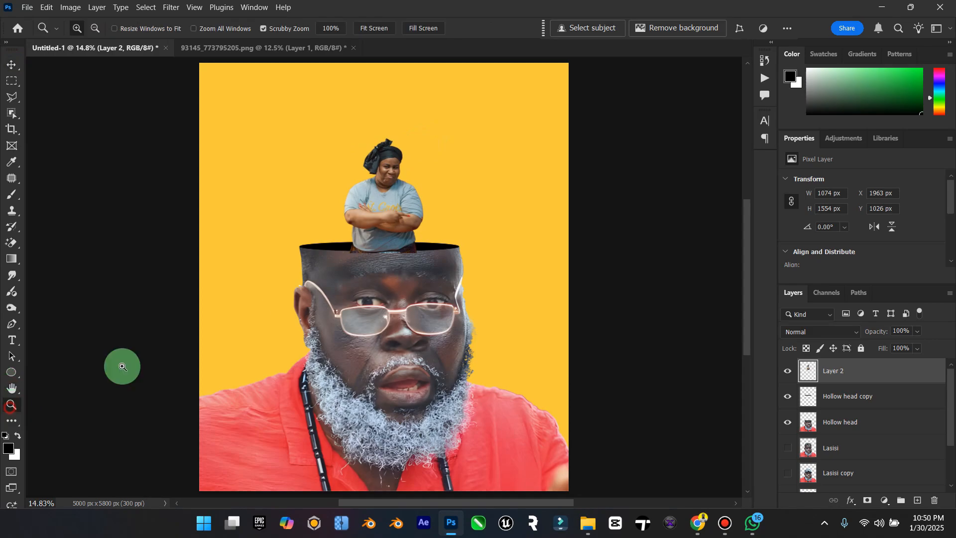
drag(434, 222, 454, 233)
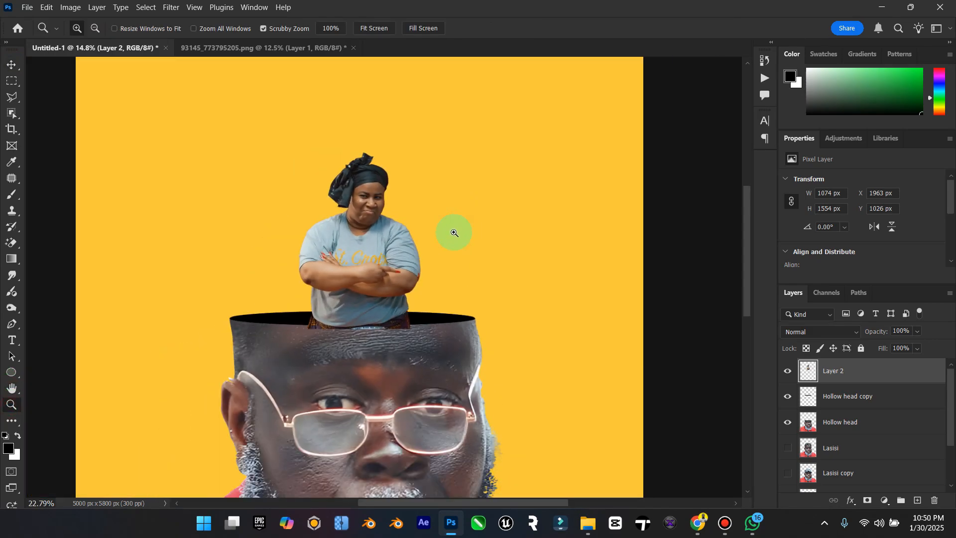
double_click(13, 391)
click(12, 403)
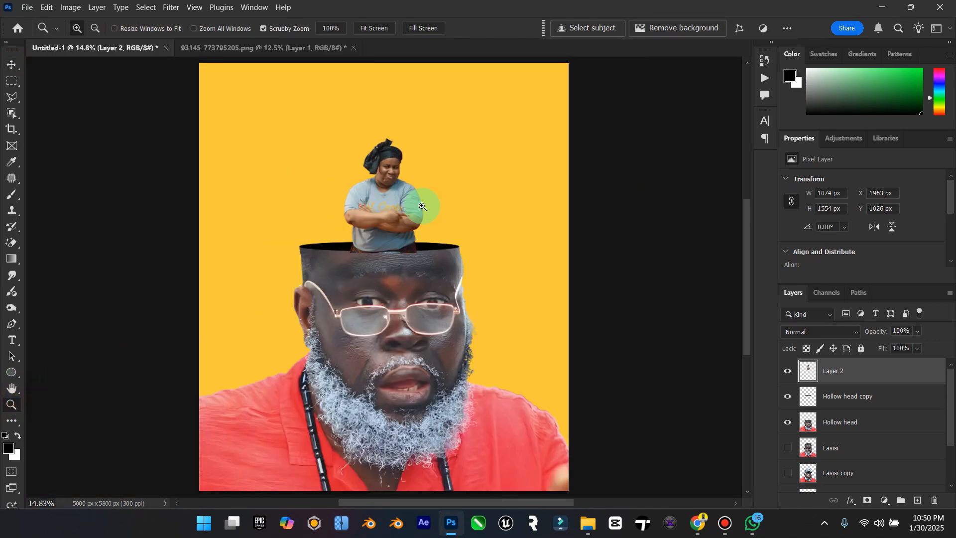
drag(397, 204, 451, 196)
click(12, 71)
drag(352, 149, 348, 192)
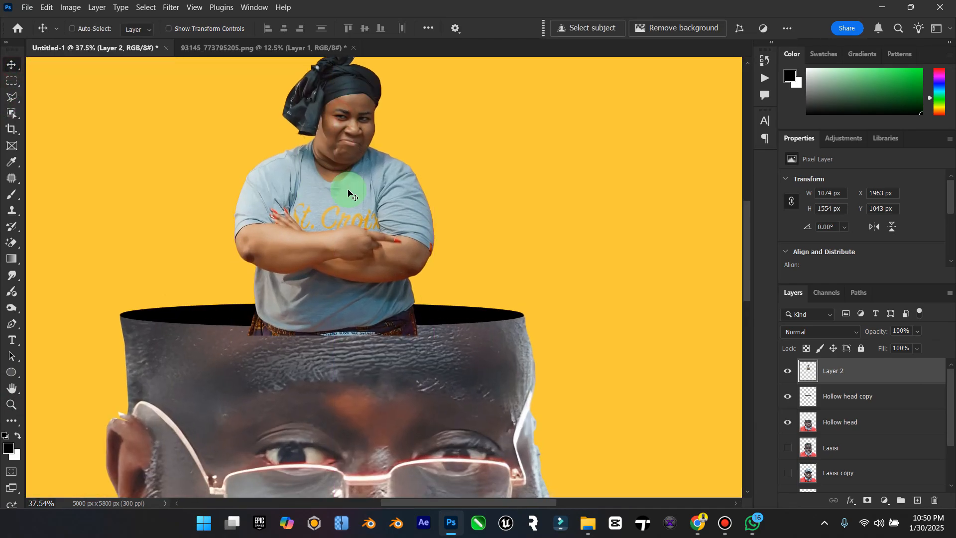
click(786, 374)
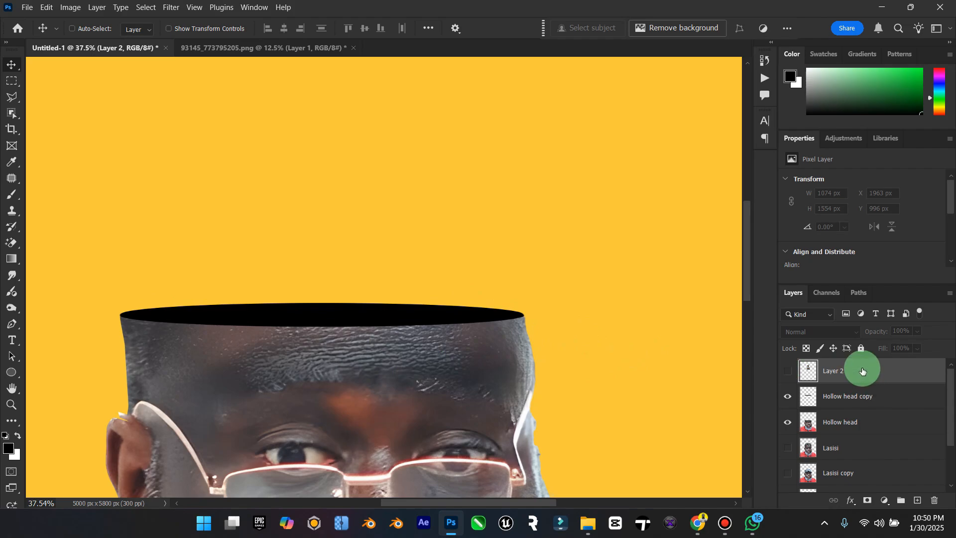
Step: Outline a patch of cheek skin below the left lens on the Hollow head layer with the Polygonal Lasso and copy it to a new layer
click(835, 398)
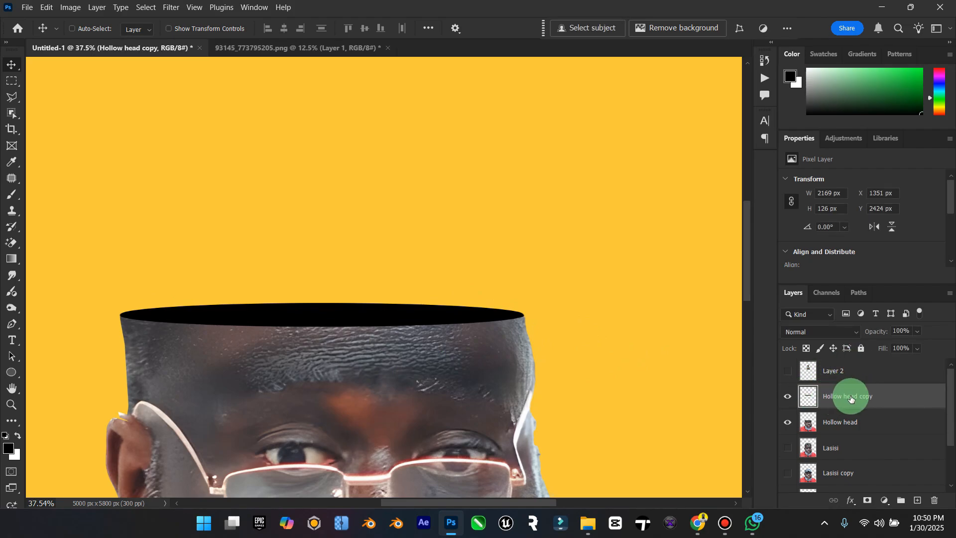
scroll(273, 327, down, 5)
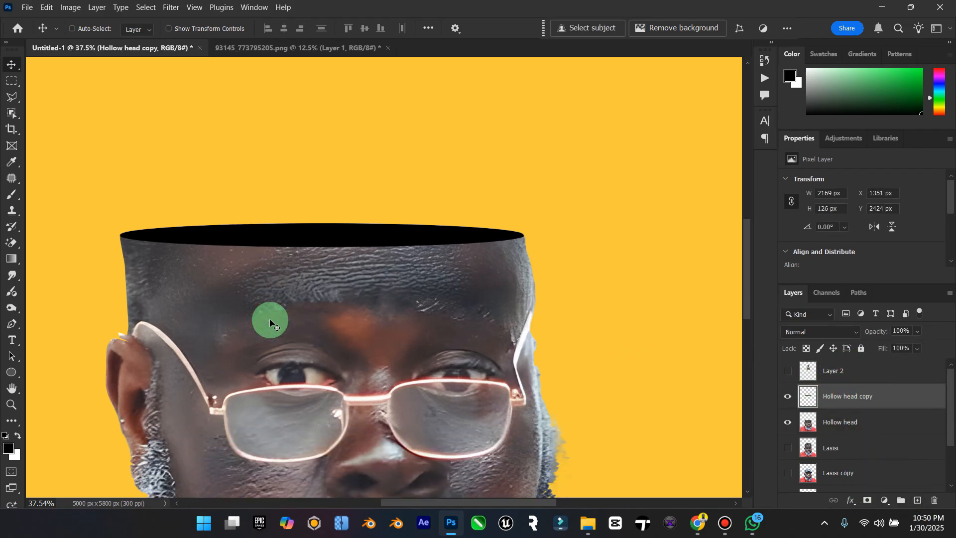
scroll(377, 357, down, 2)
scroll(503, 347, up, 1)
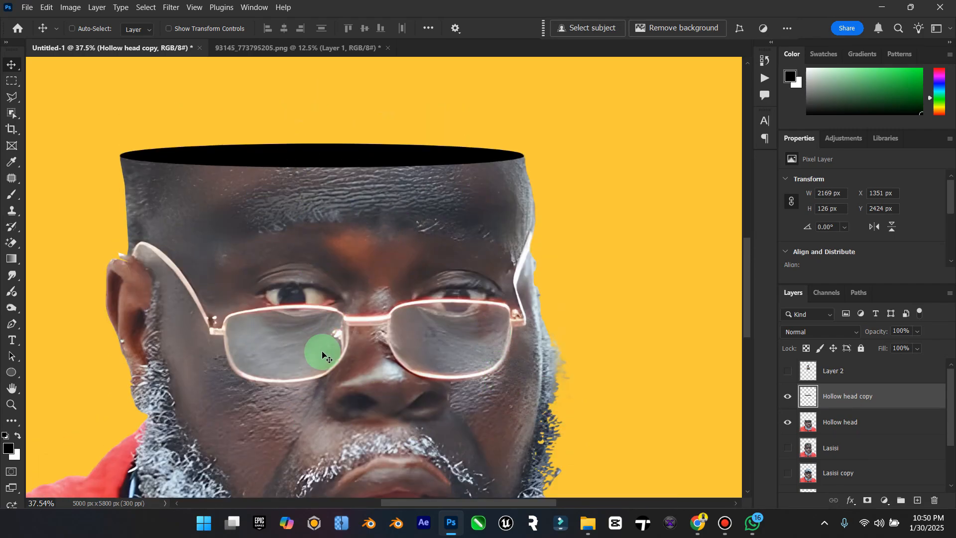
click(872, 422)
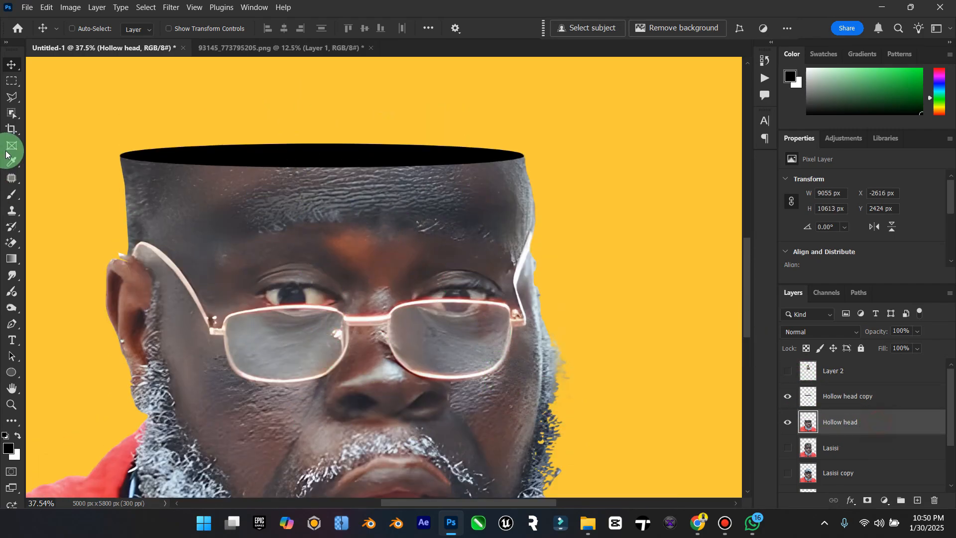
click(13, 100)
scroll(245, 379, down, 3)
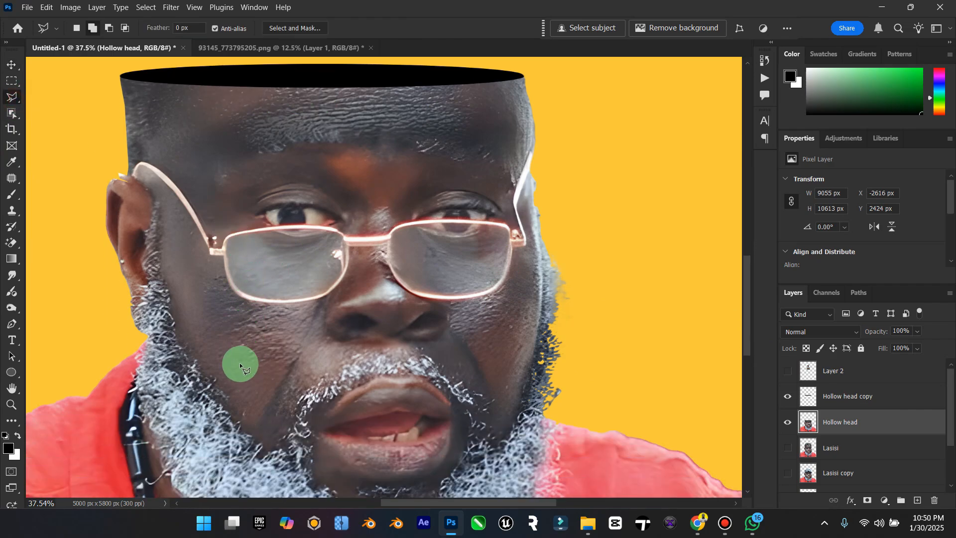
click(264, 422)
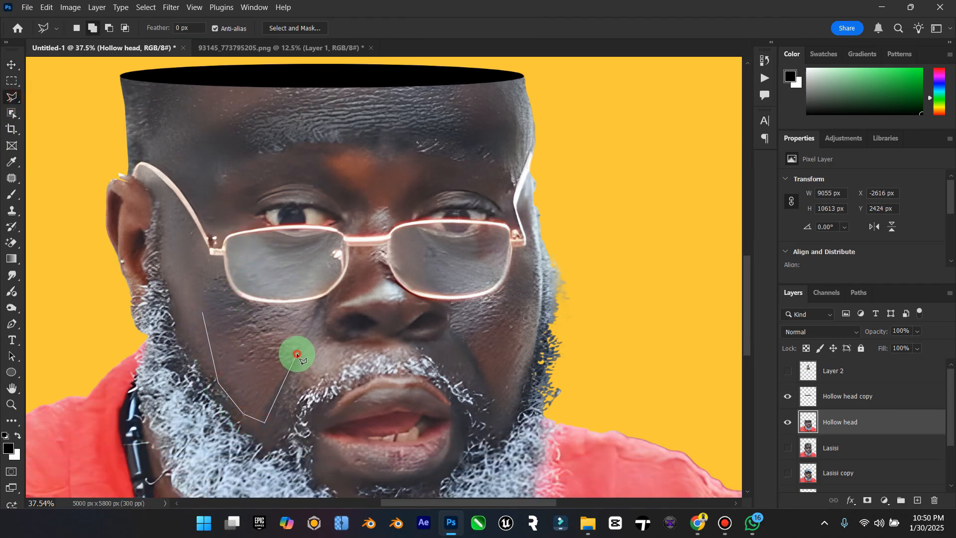
click(296, 354)
click(291, 329)
double_click(224, 308)
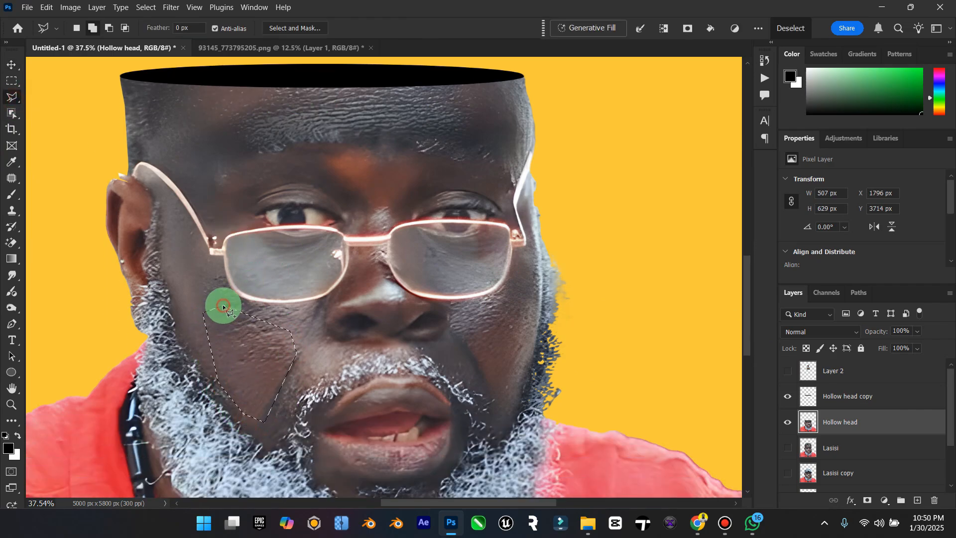
click(8, 67)
key(ctrl+j)
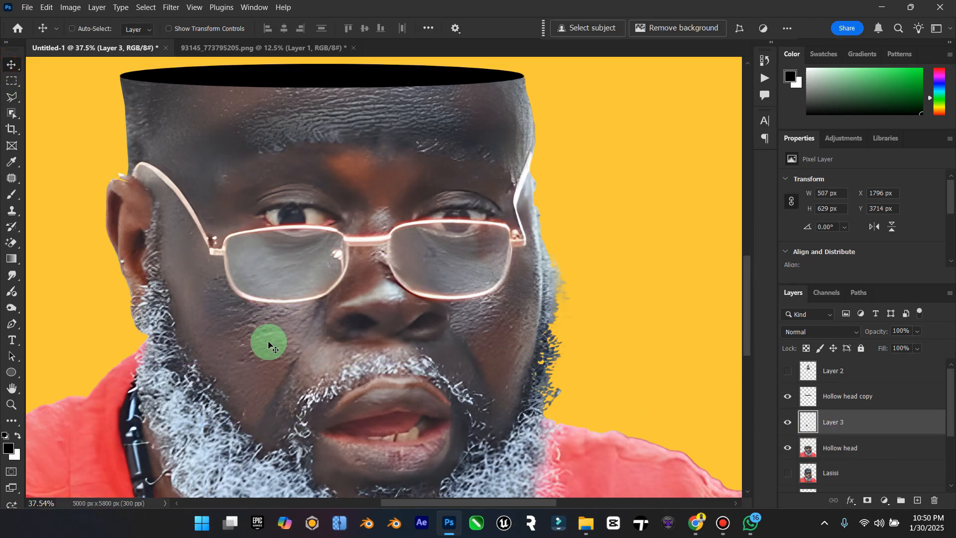
Step: Move the cheek skin patch up over the left part of the head's rim and place Layer 3 above Hollow head copy
drag(268, 343, 241, 92)
scroll(241, 92, up, 3)
click(856, 423)
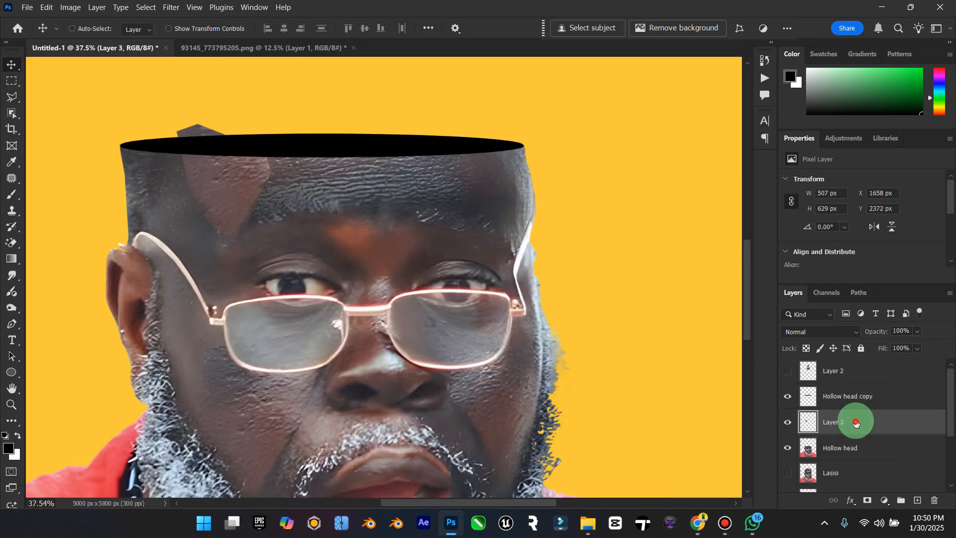
drag(856, 422, 856, 397)
drag(256, 153, 217, 139)
Step: Rotate the cheek skin patch on Layer 3 to -36.47° and stretch it to 428.21% wide and 297.11% high over the head's opening
key(ctrl)
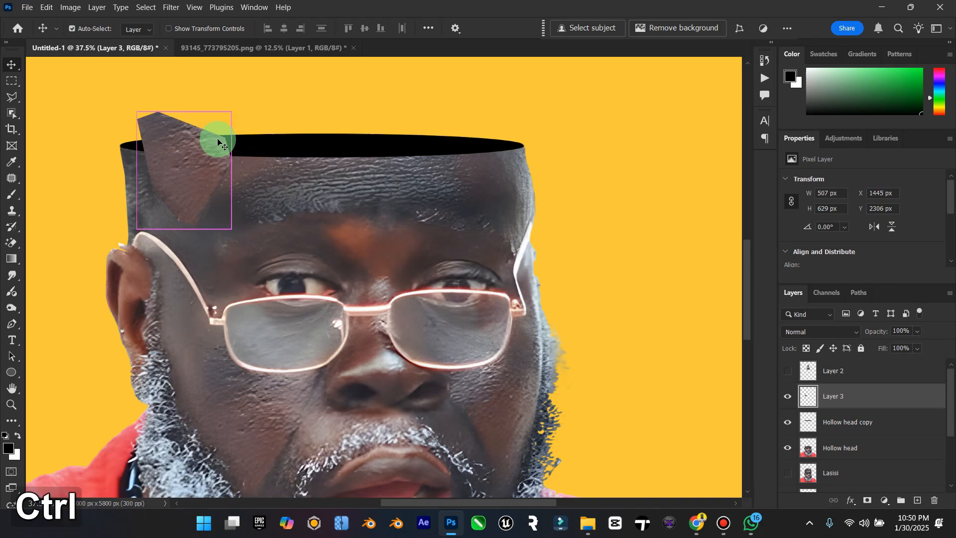
key(ctrl+t)
scroll(249, 154, down, 1)
drag(231, 197, 477, 164)
scroll(265, 169, down, 1)
key(shift)
drag(254, 116, 644, 121)
key(ctrl)
scroll(612, 181, right, 2)
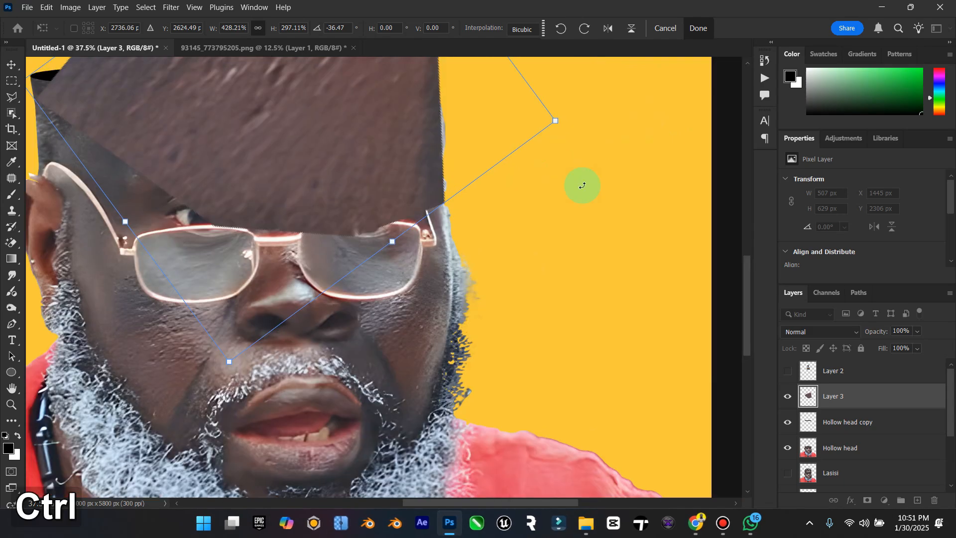
scroll(457, 203, down, 3)
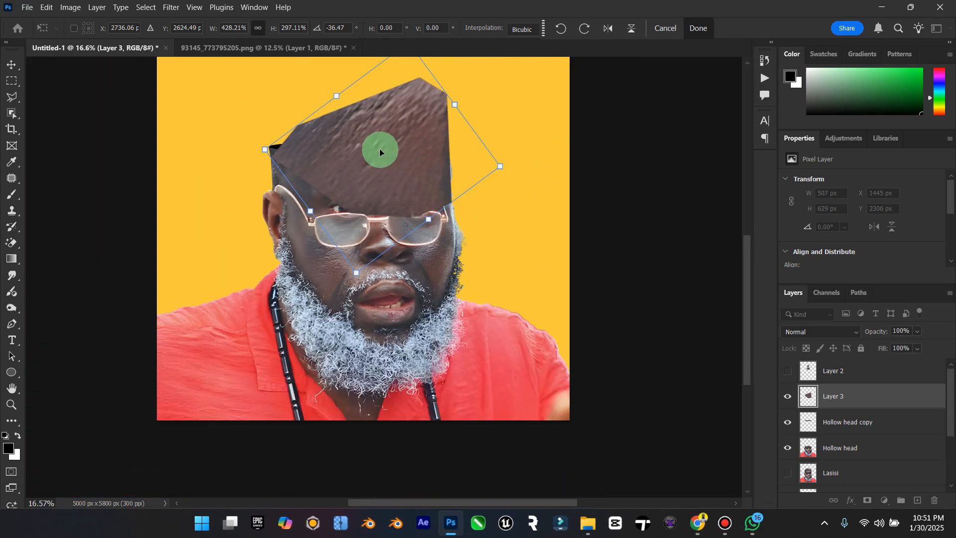
Step: Enlarge the skin patch to 537.28% by 362.08% so it covers the whole opening, and clip Layer 3 to Hollow head copy
drag(356, 151, 336, 153)
drag(480, 171, 533, 170)
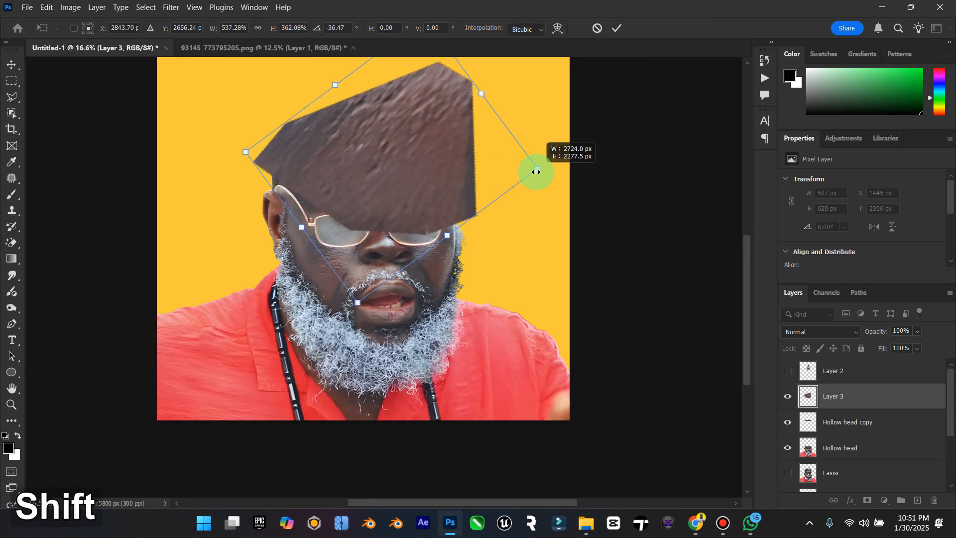
click(12, 64)
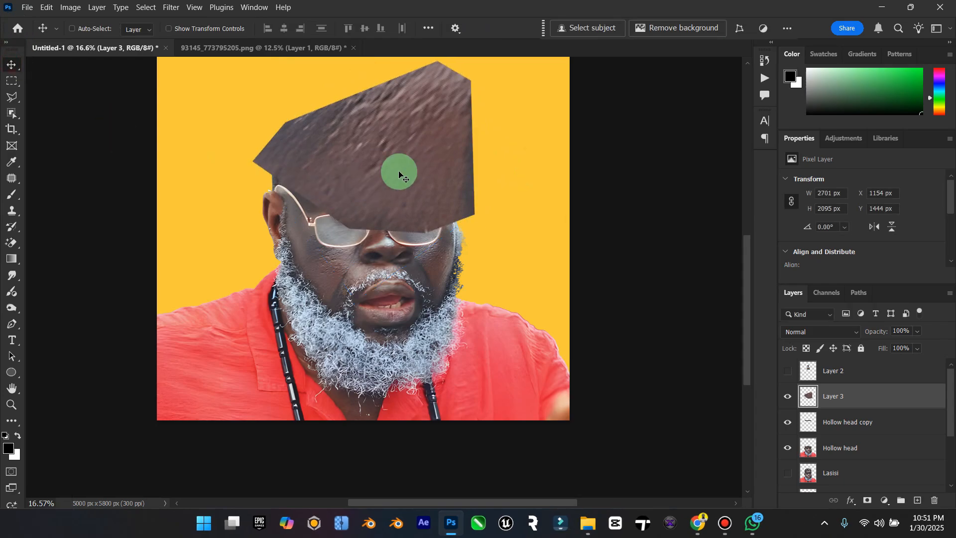
right_click(892, 390)
click(887, 344)
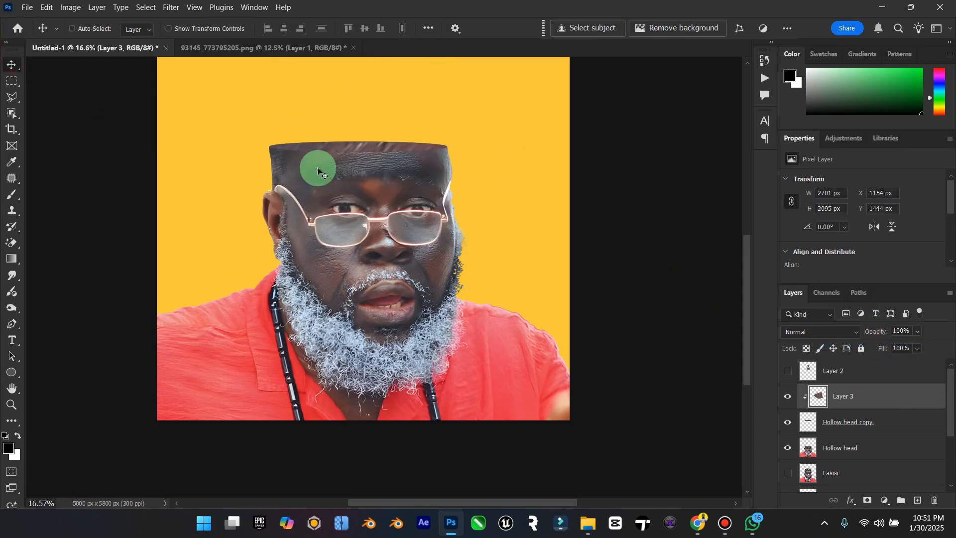
Step: Add a new layer named Shade above Layer 3 and clip it to Hollow head copy
click(11, 404)
mouse_move(309, 199)
mouse_down()
mouse_move(444, 171)
mouse_move(423, 180)
mouse_up()
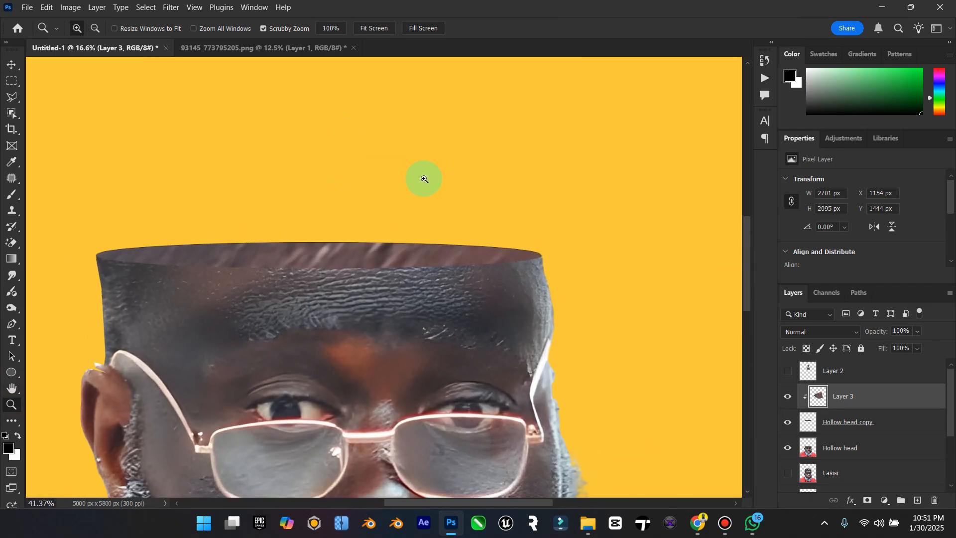
click(8, 92)
click(12, 65)
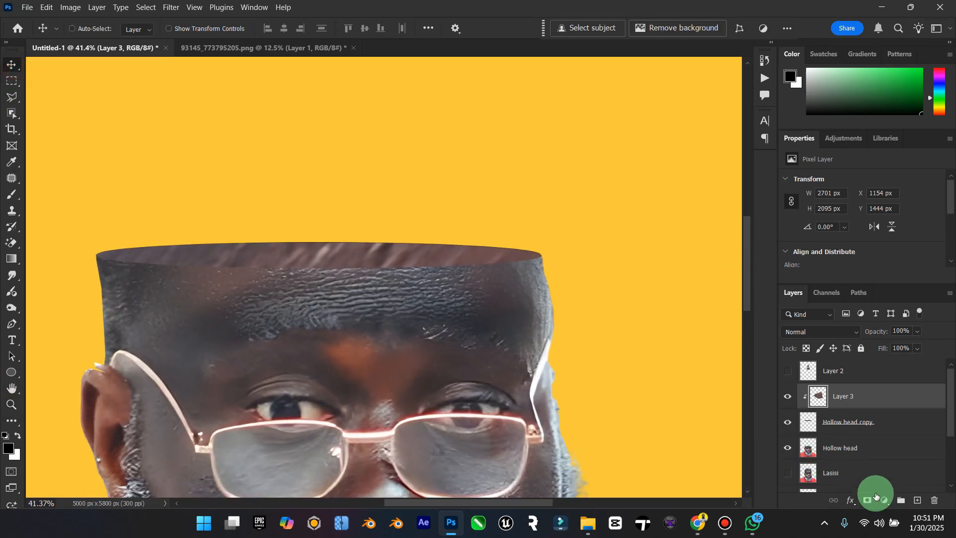
click(918, 500)
click(836, 396)
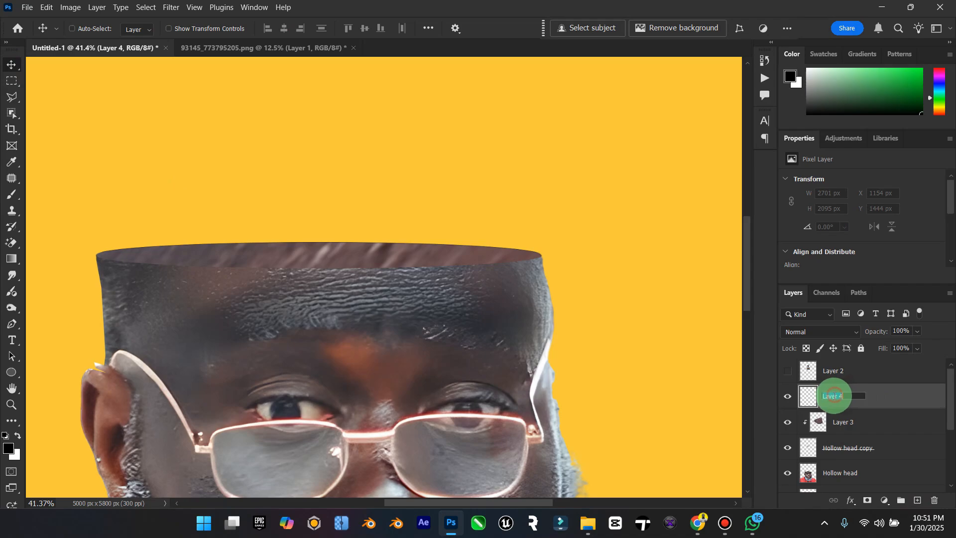
key(Caps_Lock)
text(Shade)
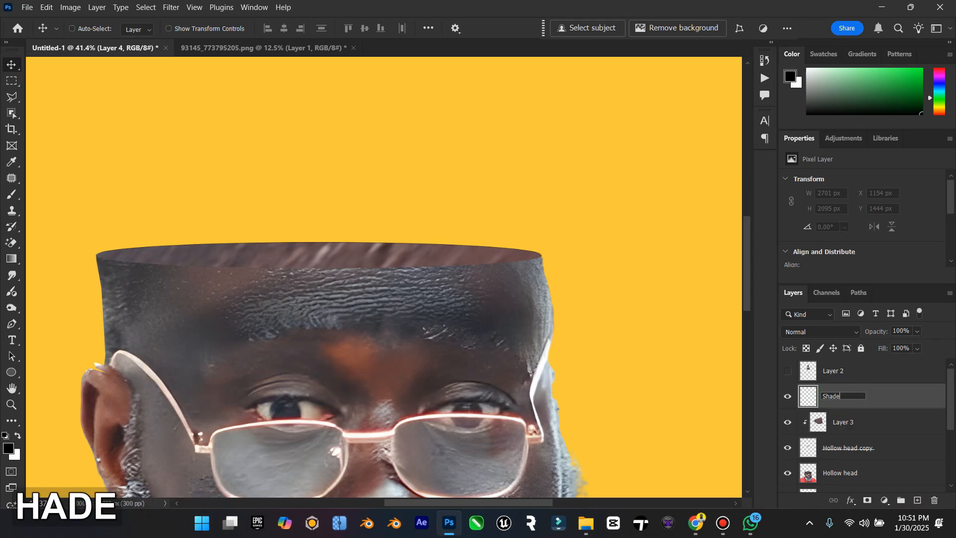
key(Return)
right_click(834, 397)
click(861, 331)
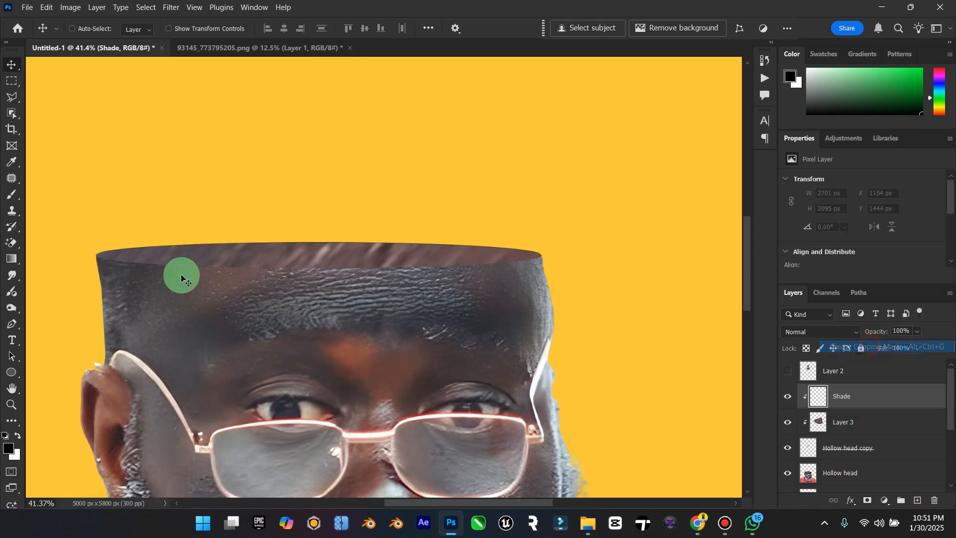
Step: Brush a faint black stroke over the right end of the head's opening on Shade, and raise the brush opacity to 100%
click(14, 195)
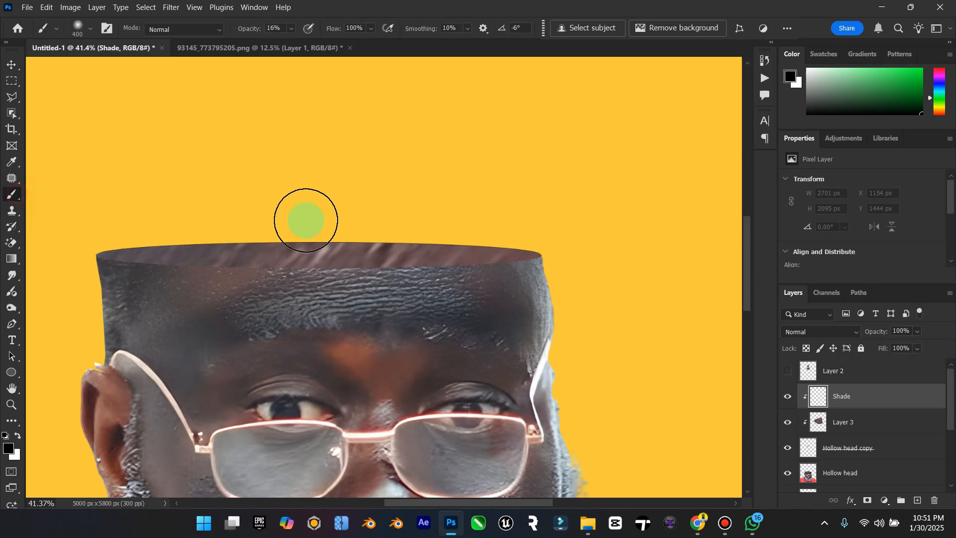
mouse_move(406, 236)
mouse_down()
mouse_move(493, 280)
mouse_move(483, 315)
mouse_move(484, 284)
mouse_up()
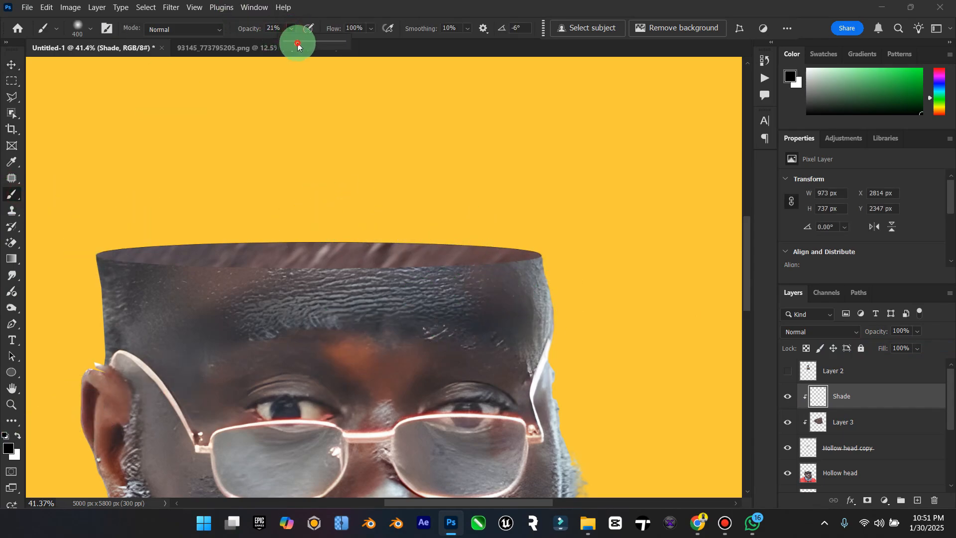
mouse_move(528, 241)
mouse_down()
mouse_move(528, 265)
mouse_move(441, 301)
mouse_move(462, 297)
mouse_move(92, 283)
mouse_up()
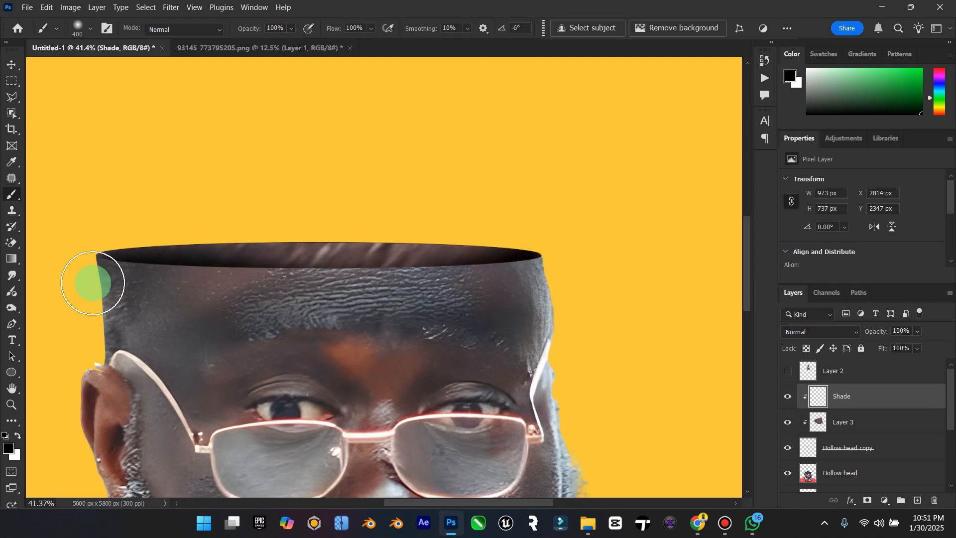
key(ctrl+z)
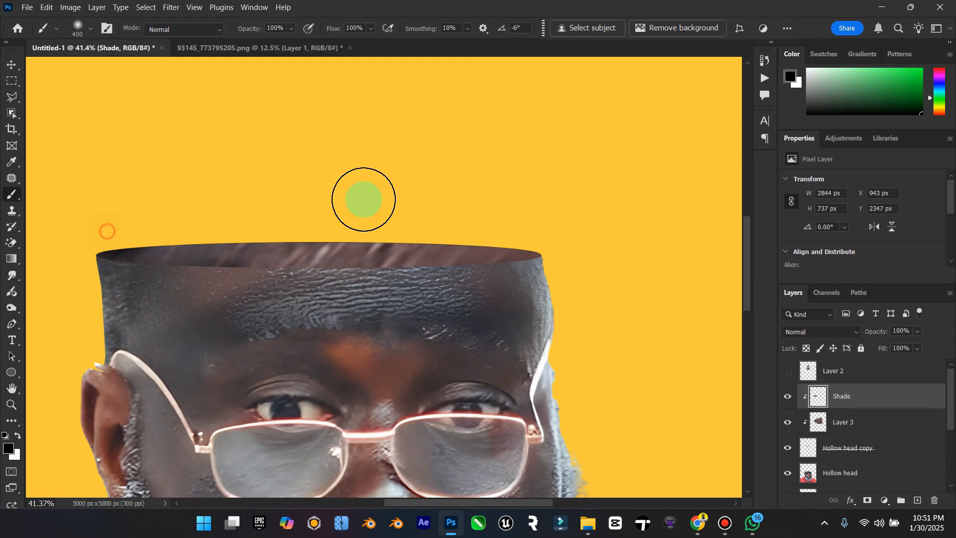
drag(364, 199, 534, 201)
mouse_move(204, 210)
mouse_down()
mouse_move(573, 212)
mouse_move(634, 225)
mouse_up()
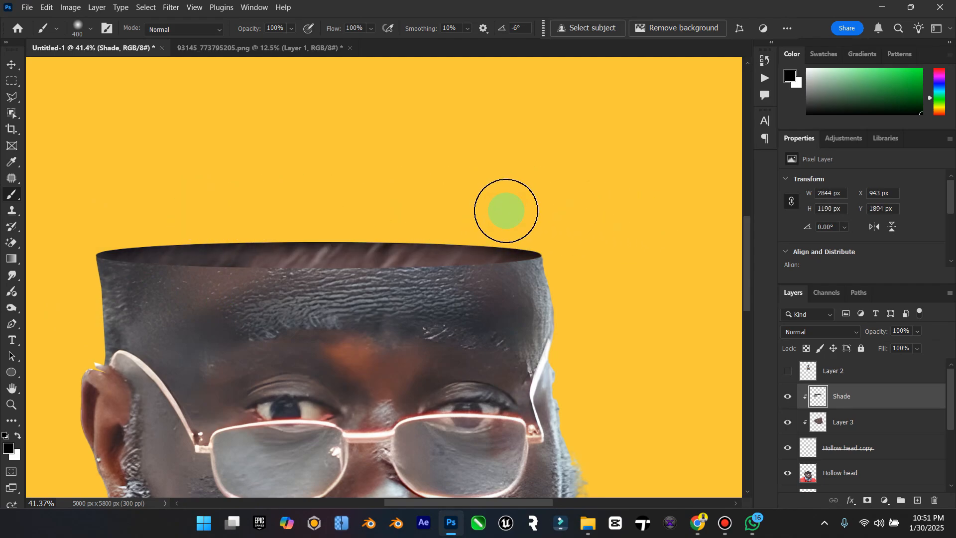
drag(506, 211, 105, 206)
key(ctrl+z)
key(ctrl+z)
key(ctrl+z)
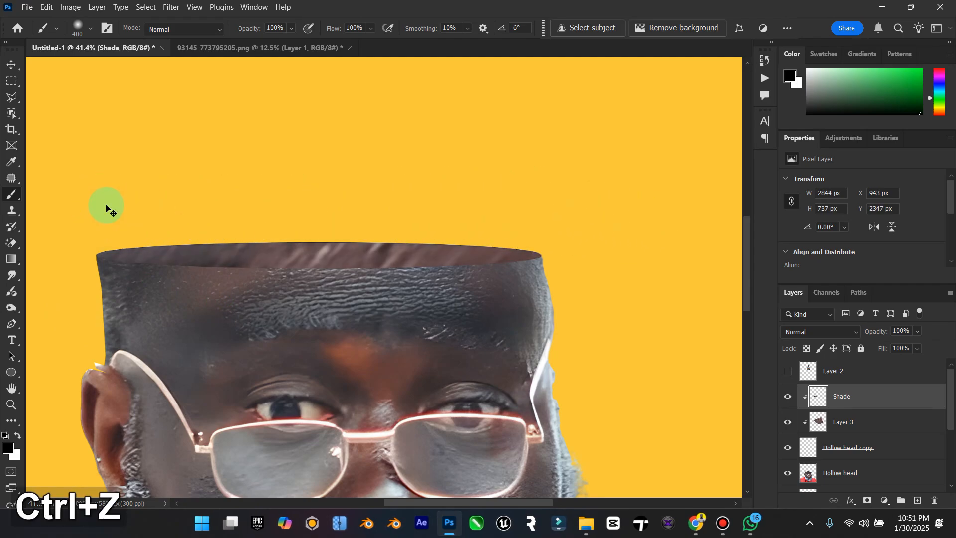
key(ctrl+z)
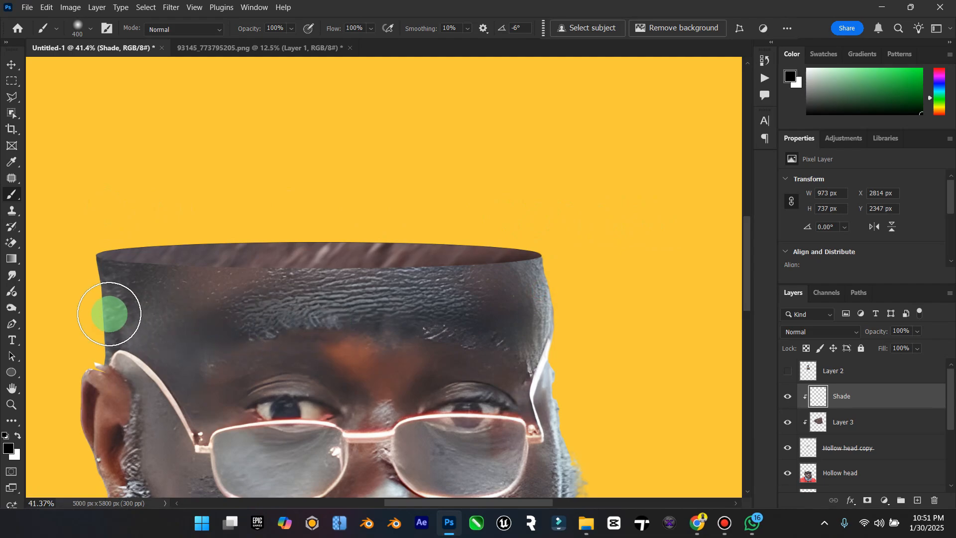
Step: Paint soft black shading on the Shade layer along the front rim of the head's opening, from one end to the other
mouse_move(117, 300)
mouse_down()
mouse_move(419, 304)
mouse_move(536, 294)
mouse_up()
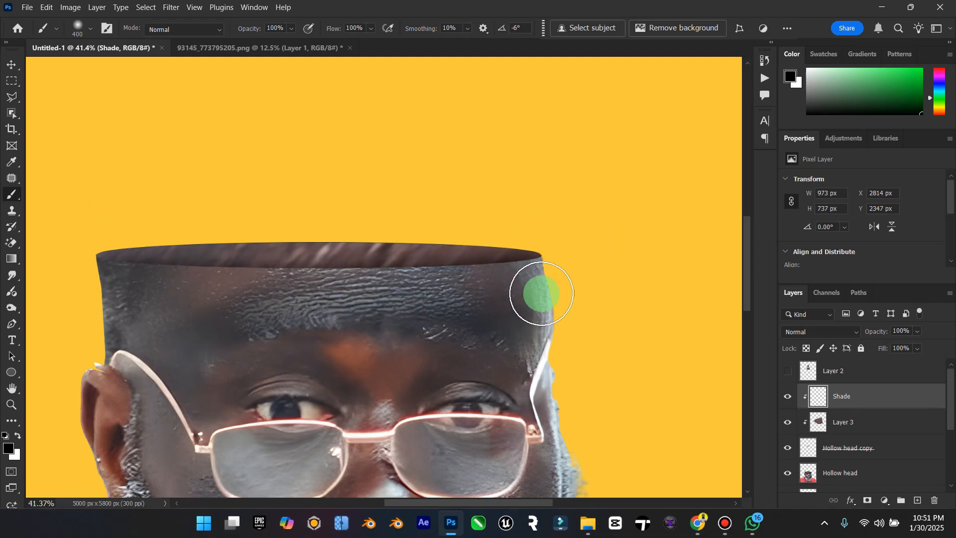
mouse_move(105, 296)
mouse_down()
mouse_move(337, 273)
mouse_move(515, 274)
mouse_move(549, 283)
mouse_move(82, 296)
mouse_move(181, 290)
mouse_move(128, 278)
mouse_move(518, 284)
mouse_up()
key(ctrl+z)
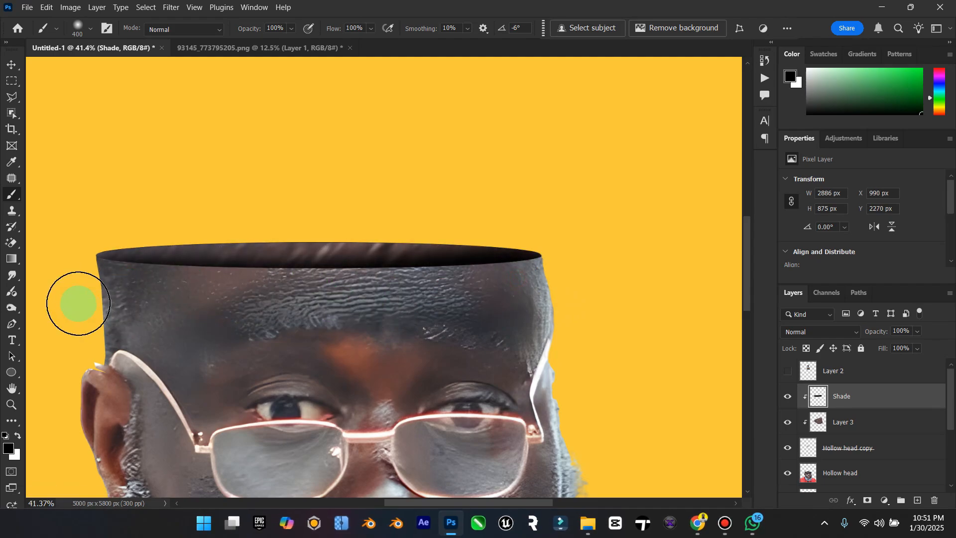
drag(381, 293, 110, 294)
drag(278, 283, 298, 288)
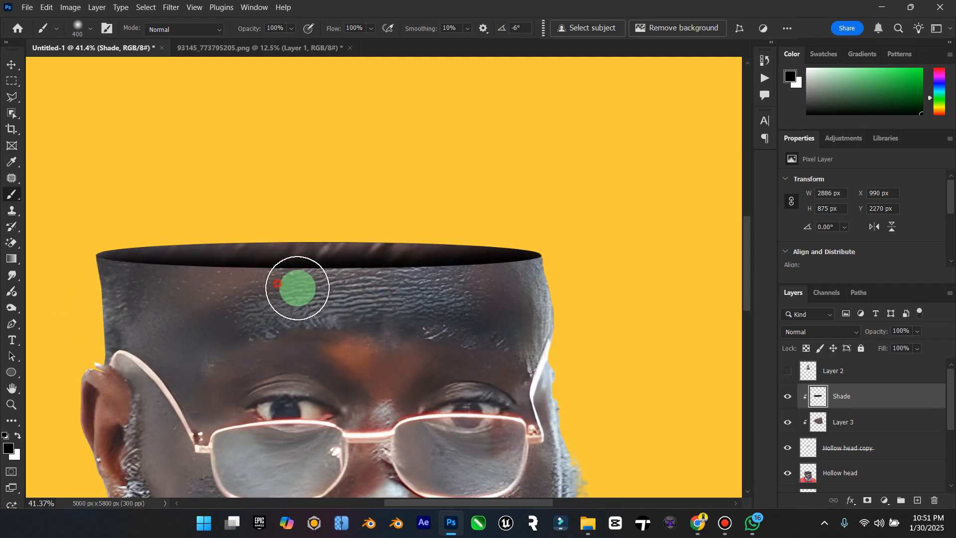
Step: Set the Shade layer's blend mode to Multiply and its opacity to 76%
click(831, 331)
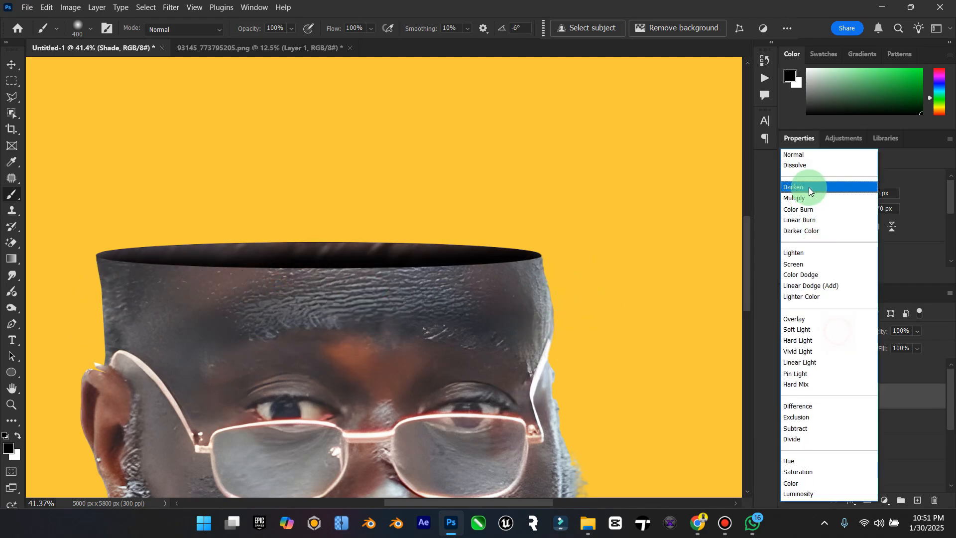
click(808, 198)
drag(915, 343, 914, 347)
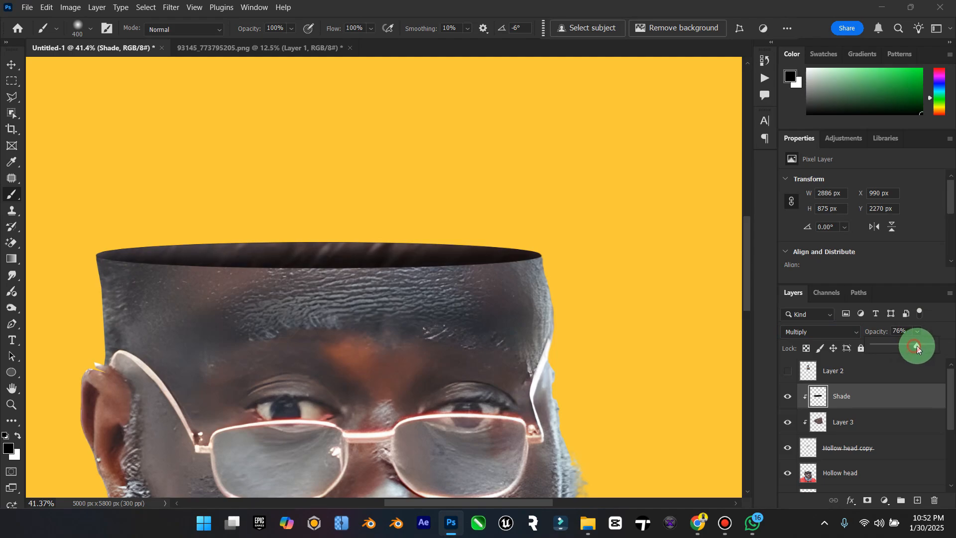
click(12, 65)
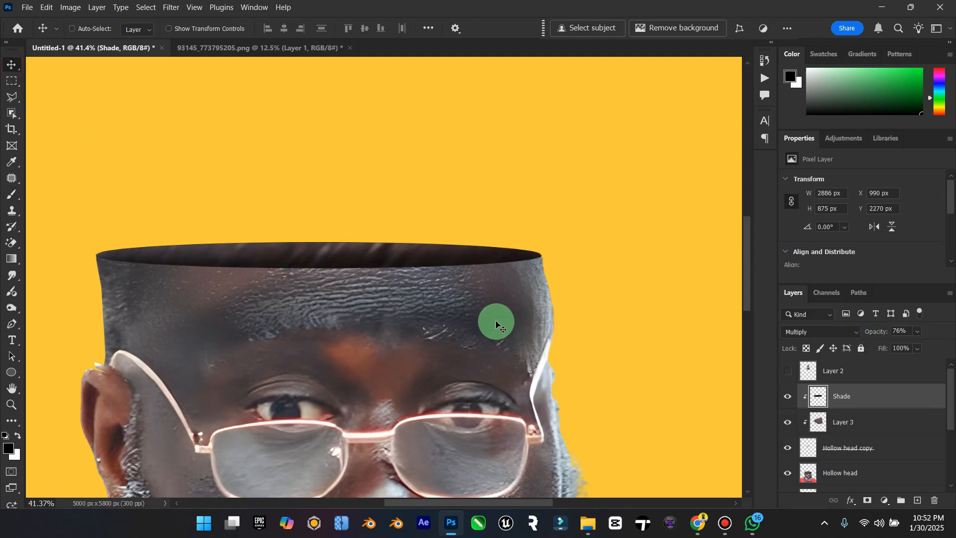
Step: Add an Outer Glow to the Shade layer with the brown skin colour 884e41 sampled from between the man's eyebrows
right_click(828, 383)
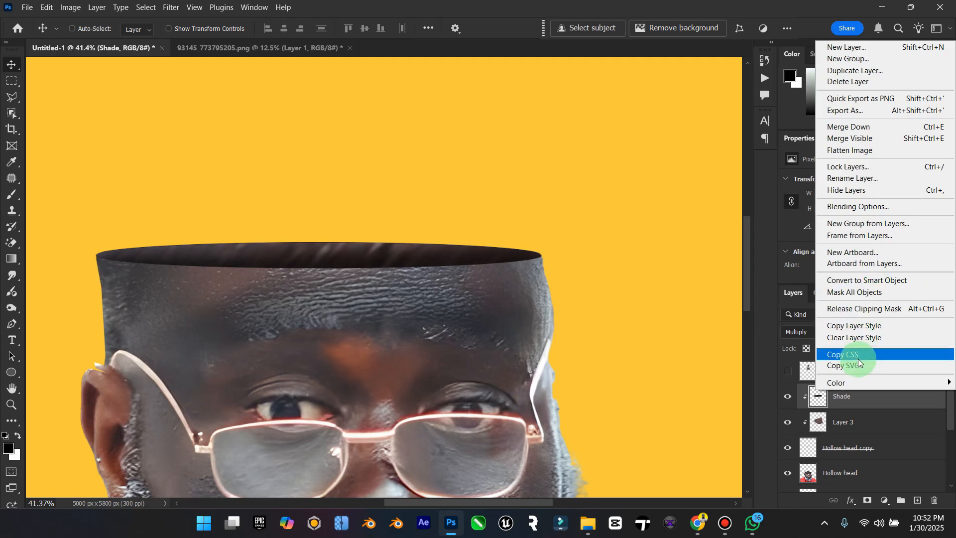
click(894, 202)
drag(433, 100, 533, 77)
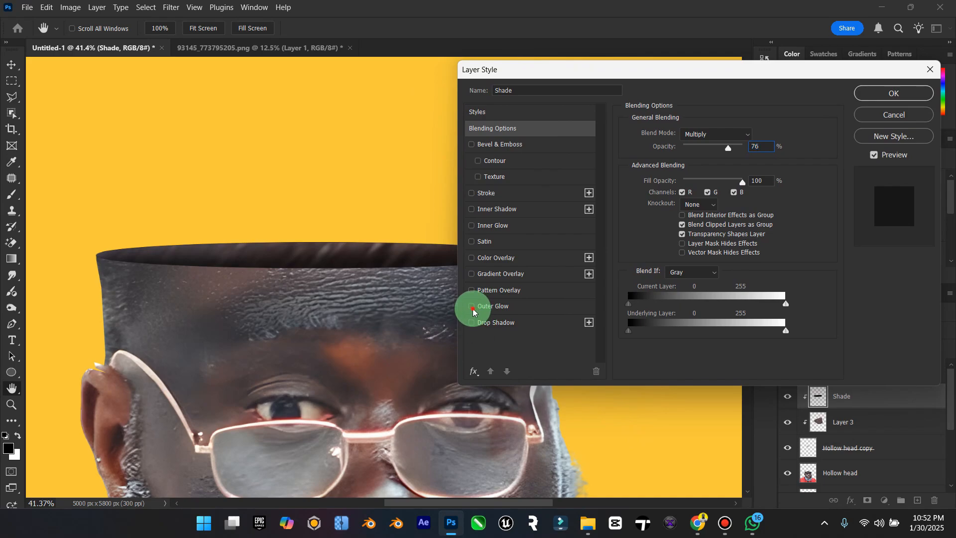
click(473, 310)
click(493, 313)
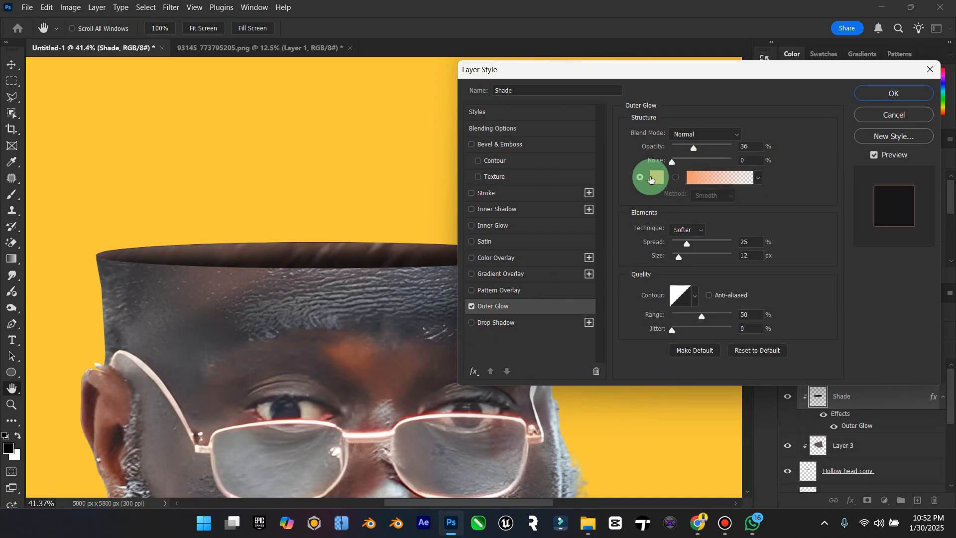
click(650, 178)
click(358, 354)
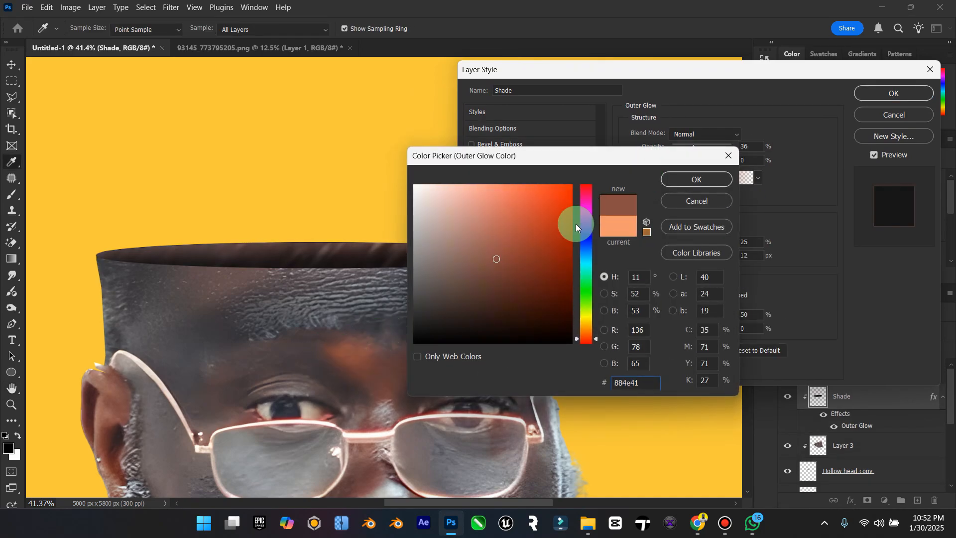
click(682, 179)
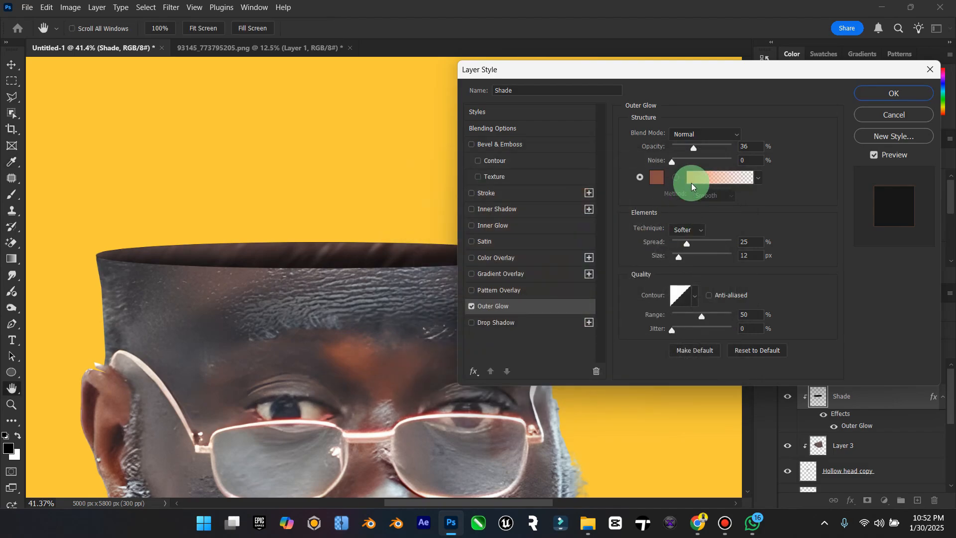
Step: Set the Outer Glow's opacity to 100%, its spread to 20% and its size to 8 px
drag(704, 148, 753, 147)
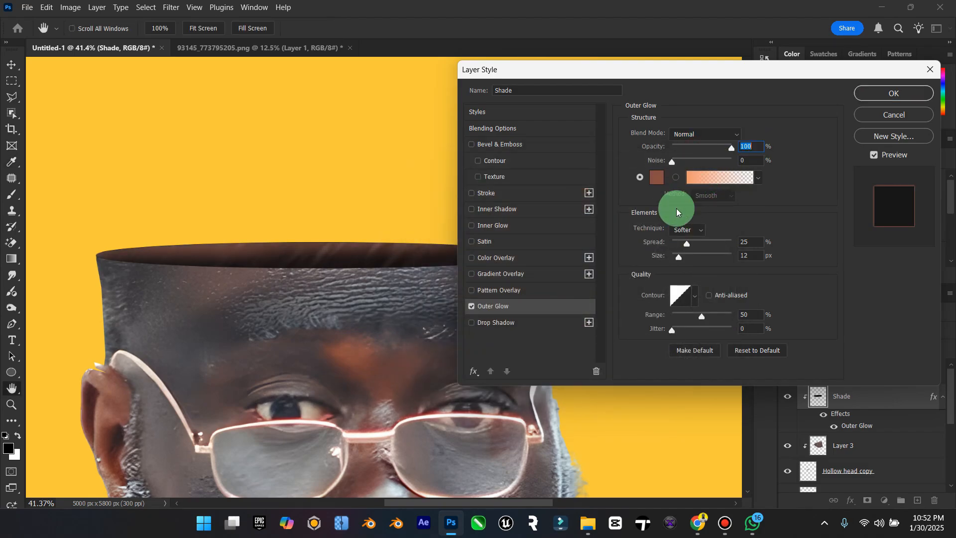
mouse_move(688, 247)
mouse_down()
mouse_move(717, 248)
mouse_move(684, 244)
mouse_up()
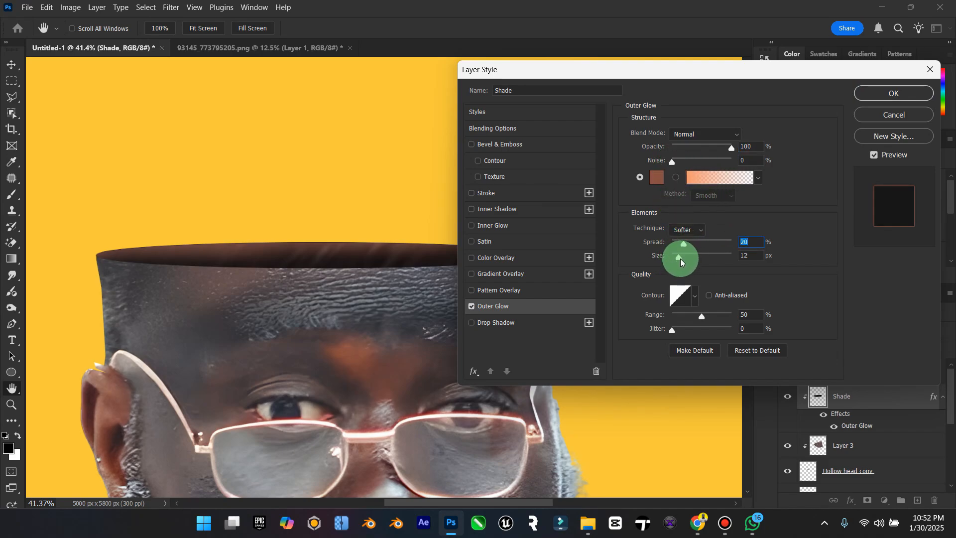
mouse_move(681, 263)
mouse_down()
mouse_move(743, 252)
mouse_move(644, 258)
mouse_move(677, 255)
mouse_up()
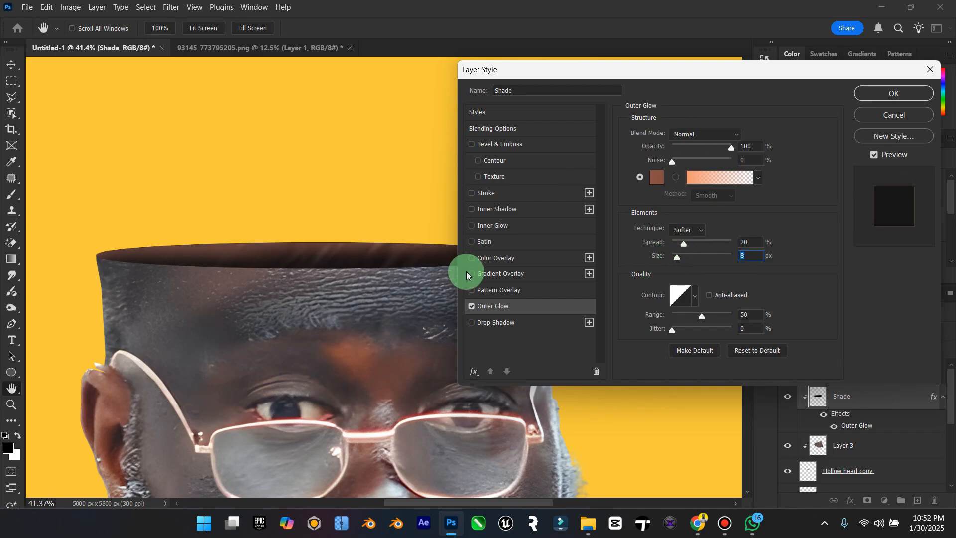
Step: Add an Inner Glow to the Shade layer in the dark grey-brown 514849 sampled from the man's forehead
click(472, 227)
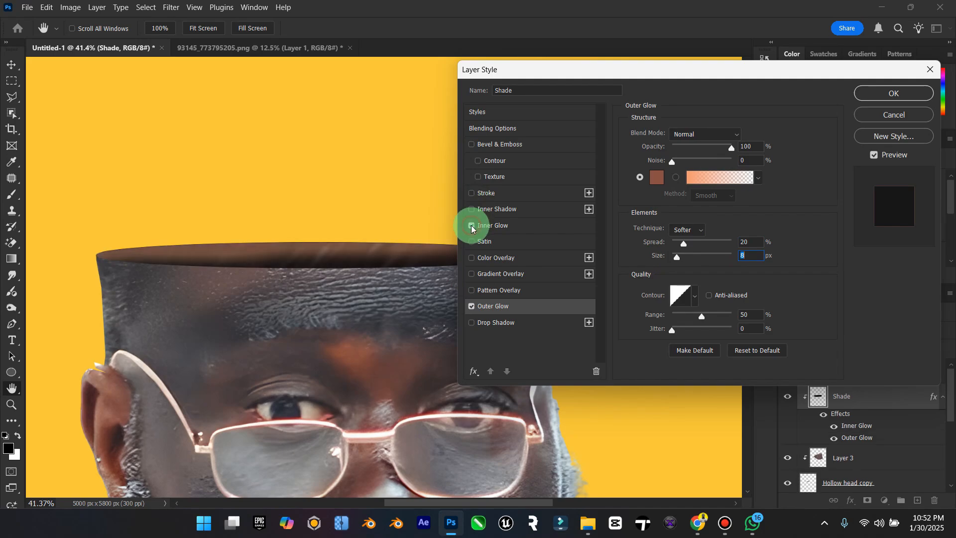
click(513, 229)
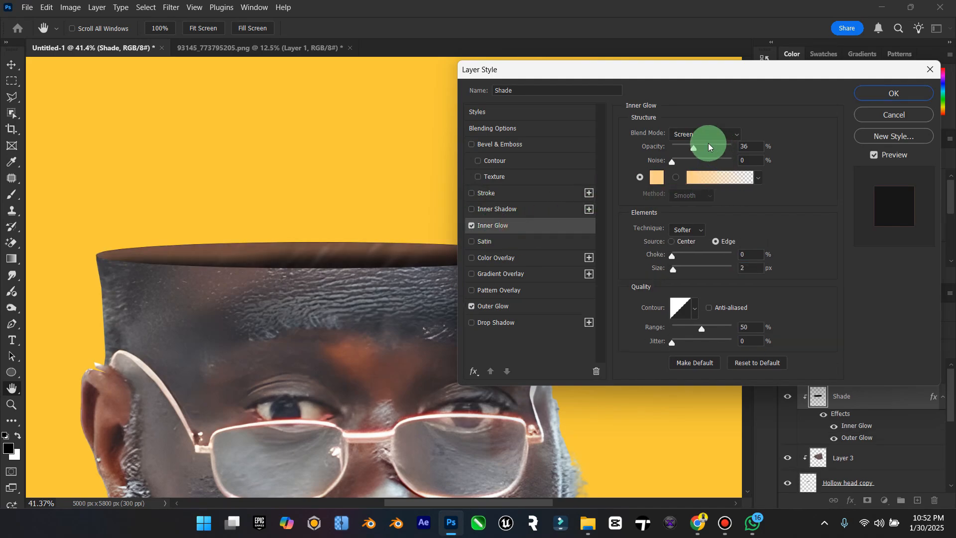
drag(694, 149, 743, 150)
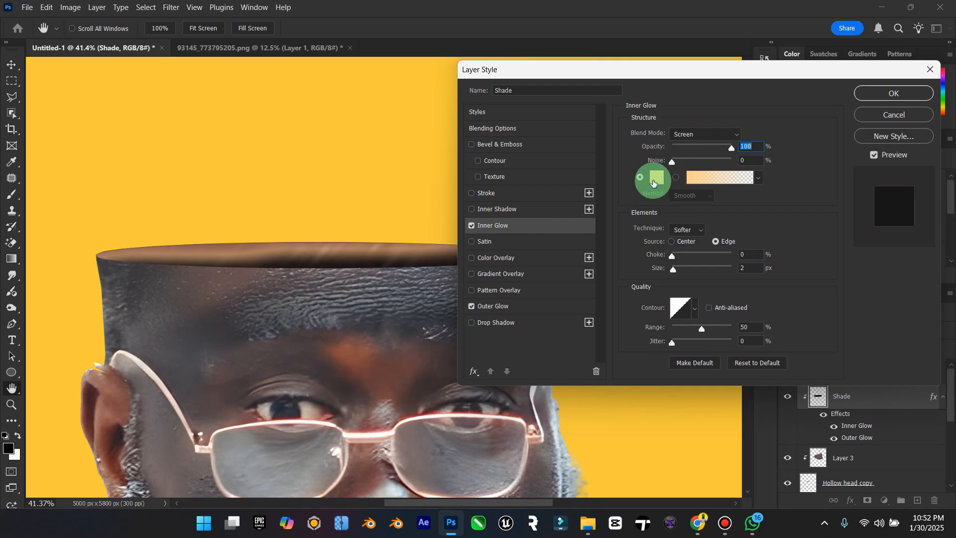
click(654, 179)
click(377, 340)
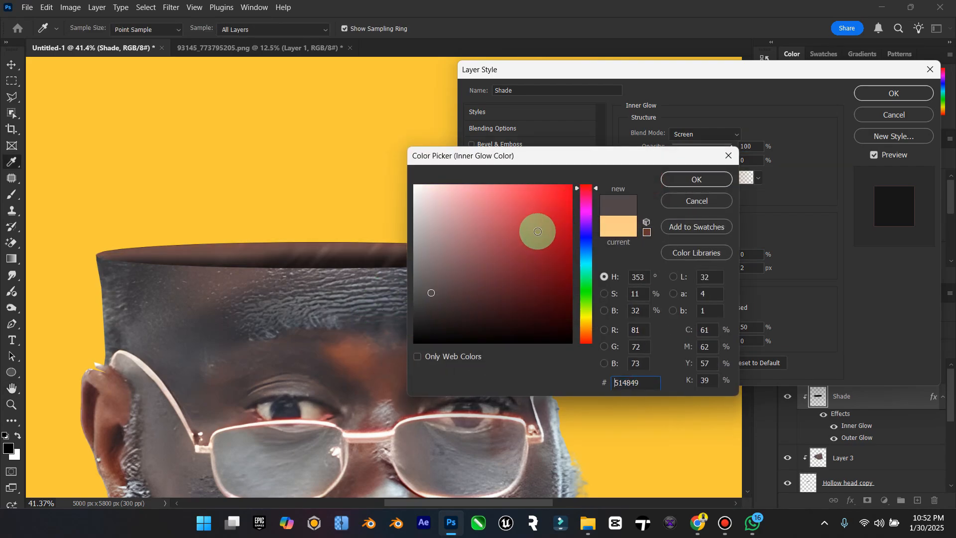
click(690, 180)
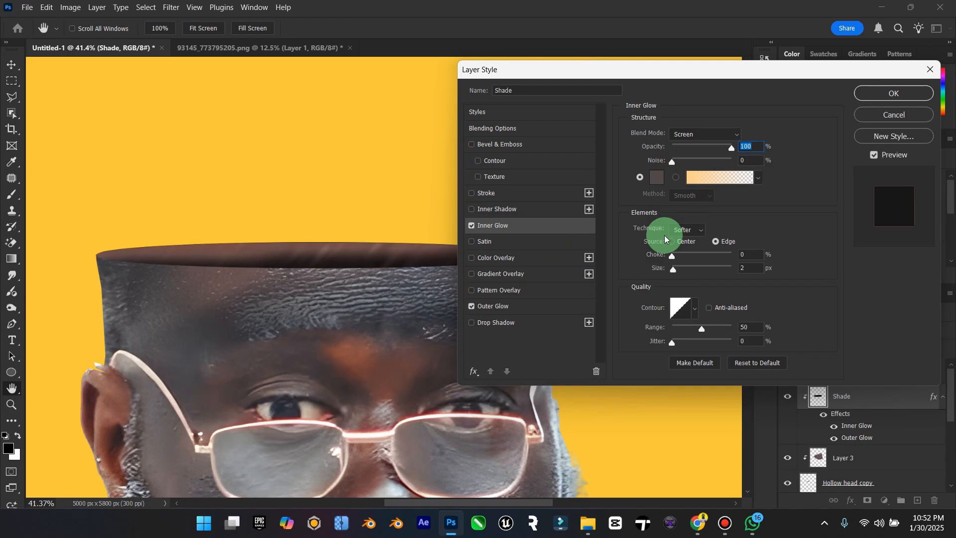
Step: Set the Inner Glow's size to 13 px and its opacity to 0%, and compare the shading with the effect off and on
mouse_move(675, 270)
mouse_down()
mouse_move(697, 268)
mouse_move(666, 273)
mouse_move(698, 256)
mouse_move(662, 260)
mouse_move(672, 256)
mouse_up()
drag(732, 145, 673, 151)
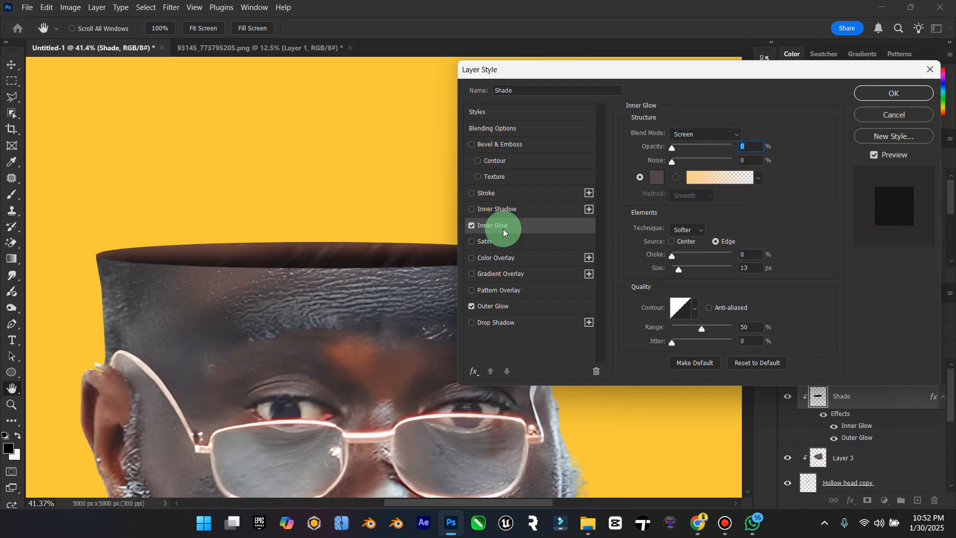
click(471, 227)
click(471, 227)
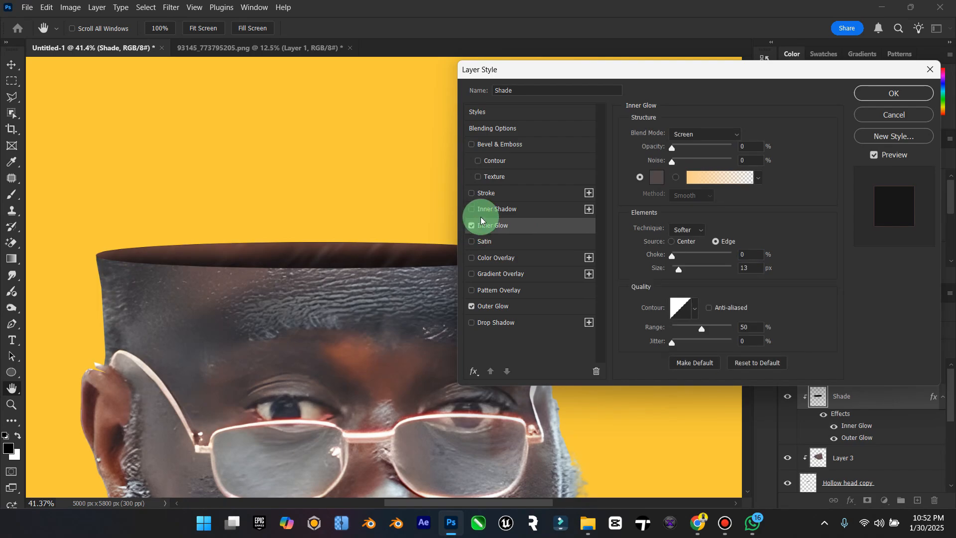
Step: Add a 1 px outside Stroke to the Shade layer at 41% opacity in the grey-brown 554c4e sampled from the forehead
click(471, 193)
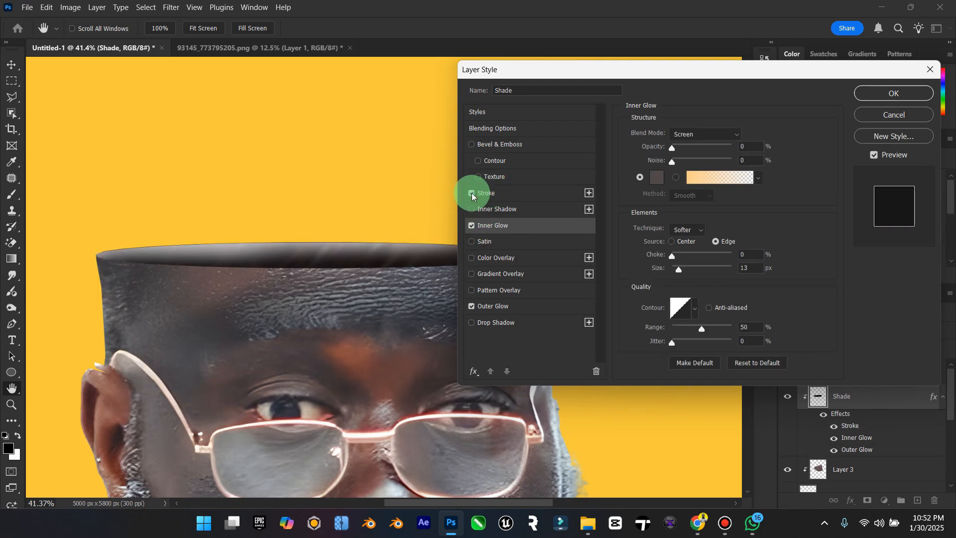
click(504, 195)
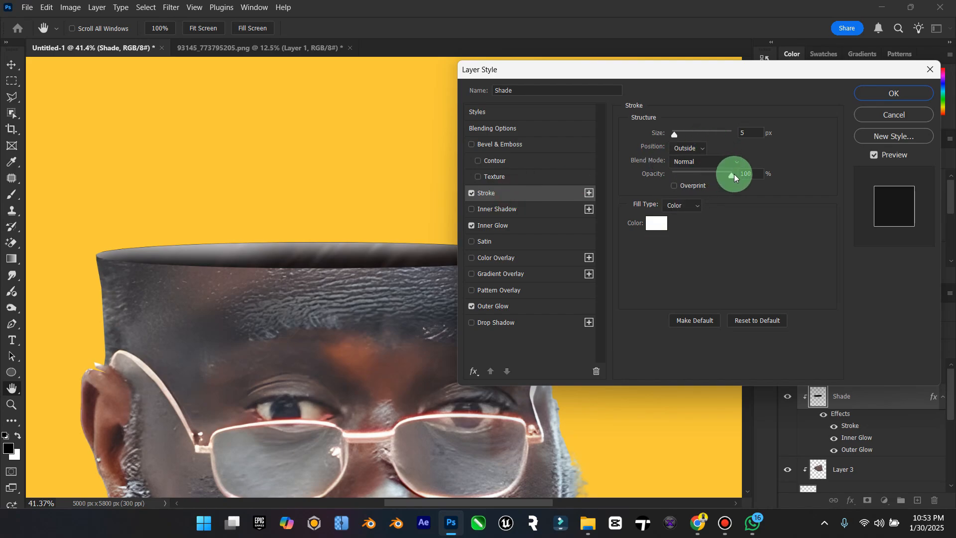
drag(674, 136, 668, 138)
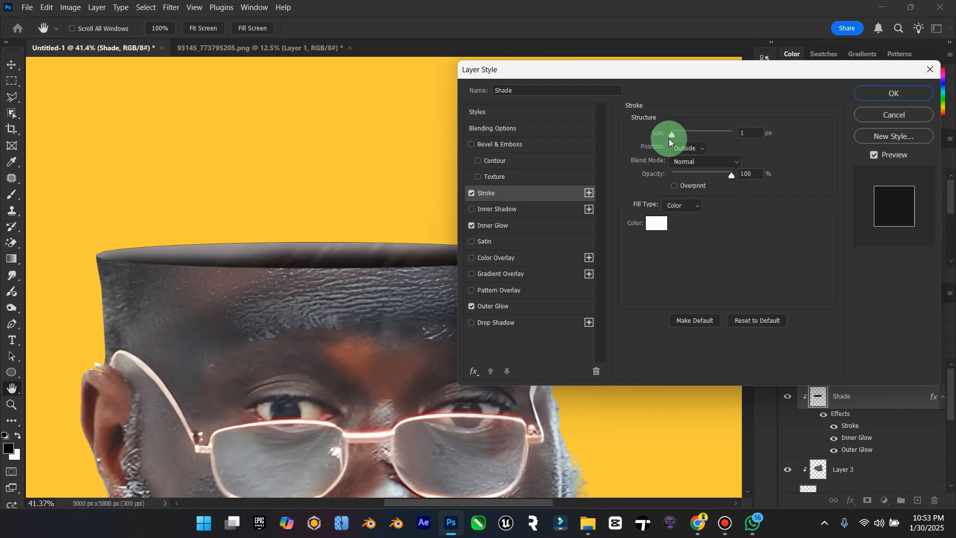
drag(731, 175, 698, 175)
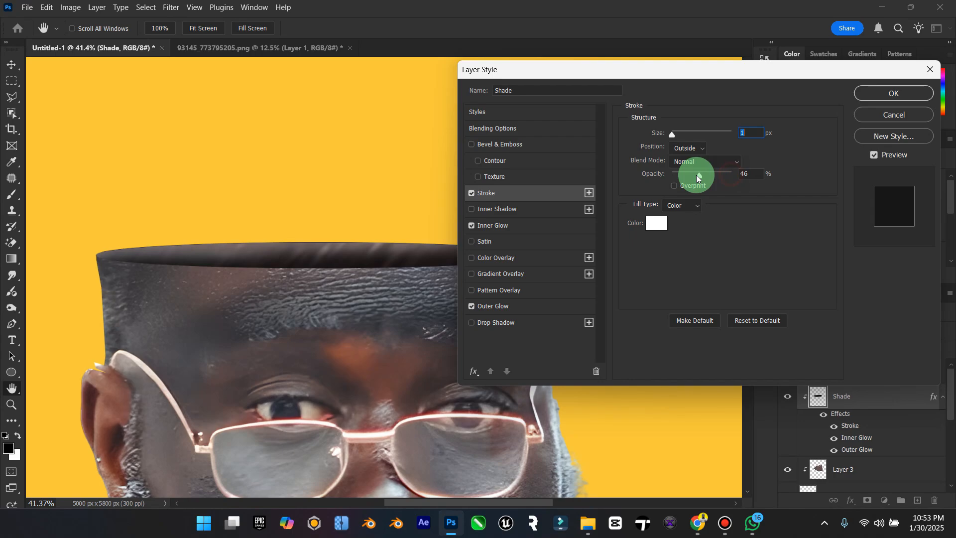
click(656, 224)
click(339, 347)
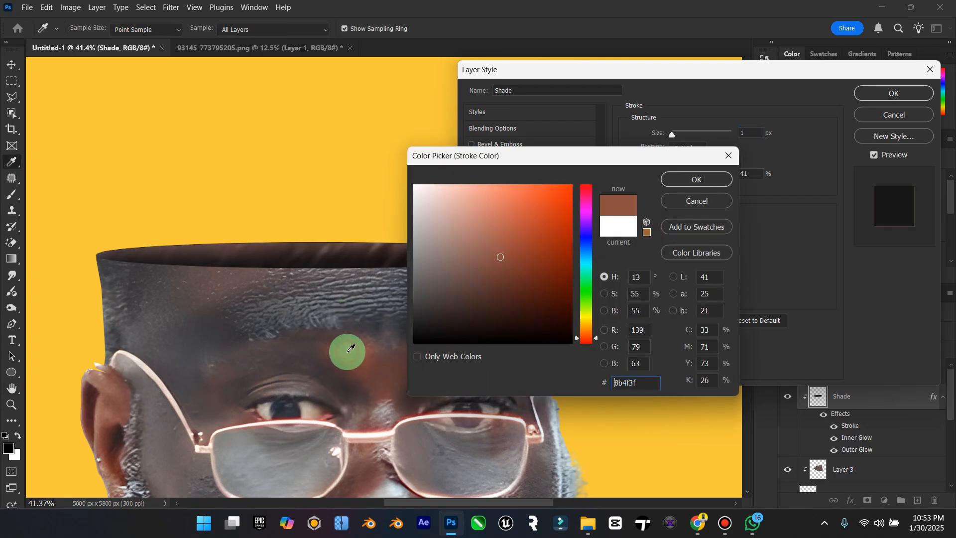
click(236, 293)
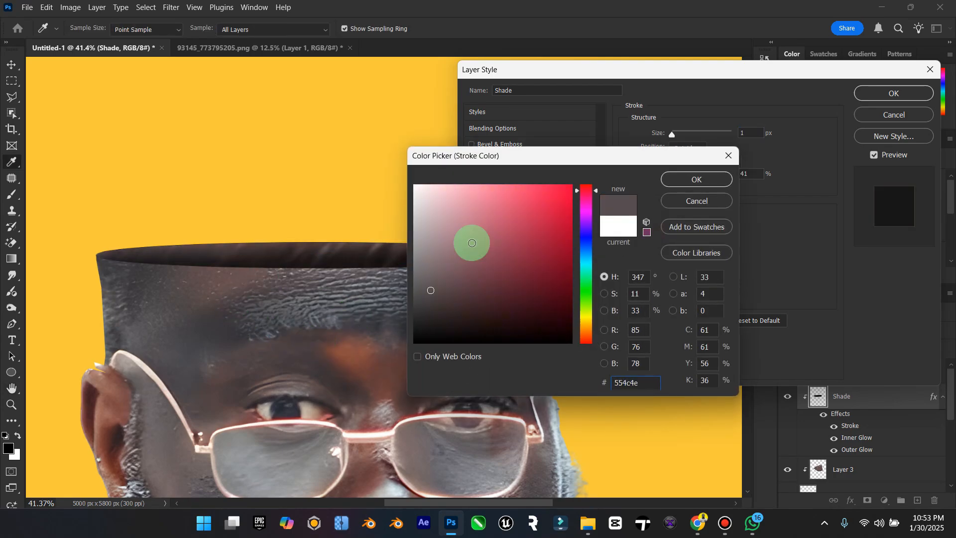
click(682, 182)
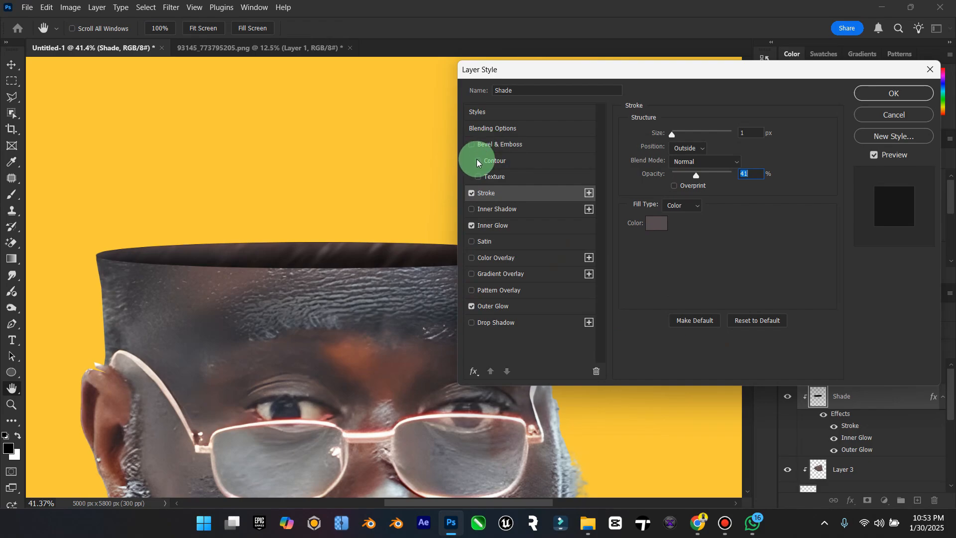
Step: Add Bevel & Emboss and a Satin effect at 49% opacity to the Shade layer, apply the style and collapse its effects list
click(471, 144)
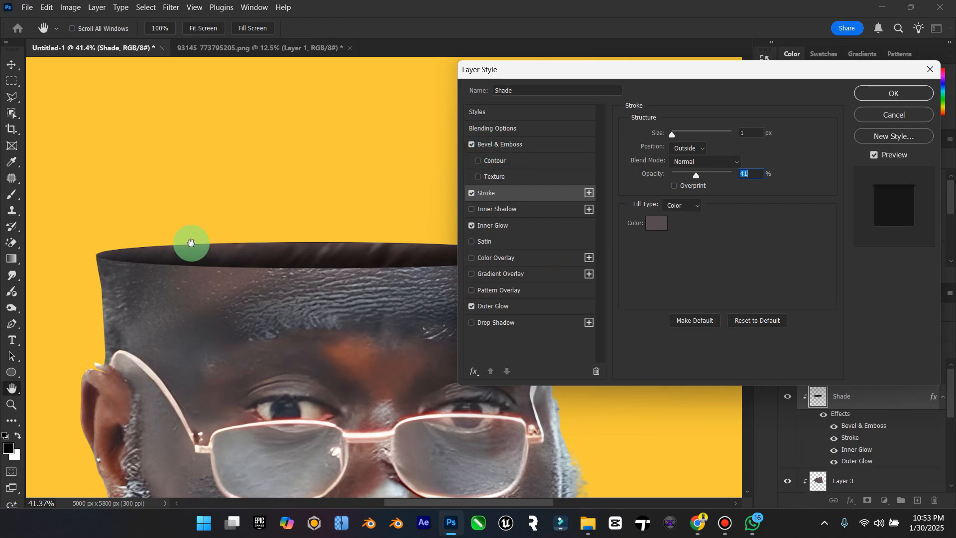
key(alt)
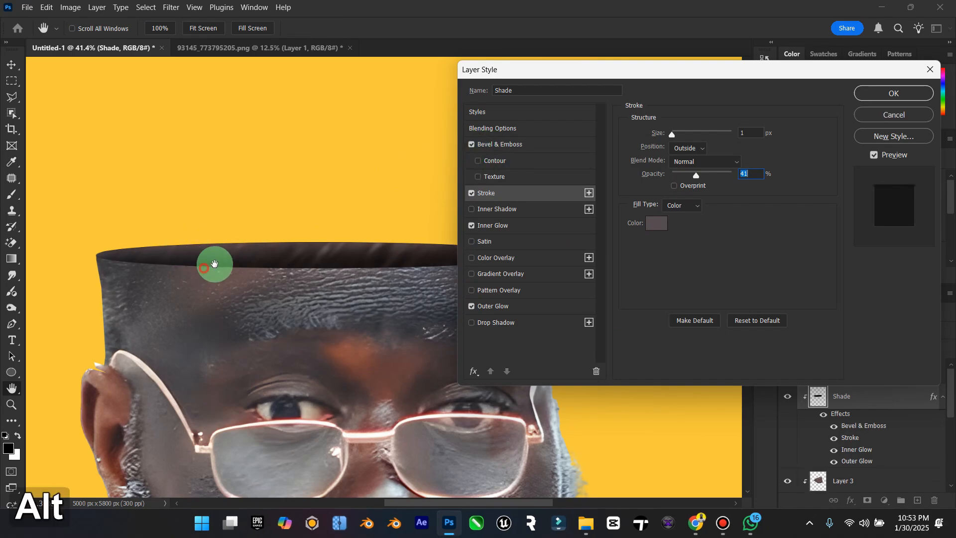
drag(213, 269, 323, 264)
key(alt)
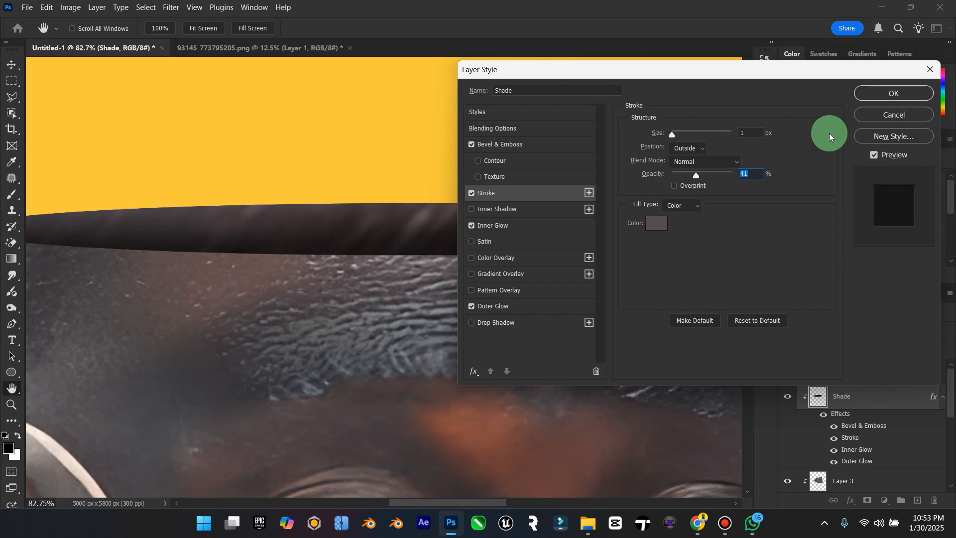
click(473, 244)
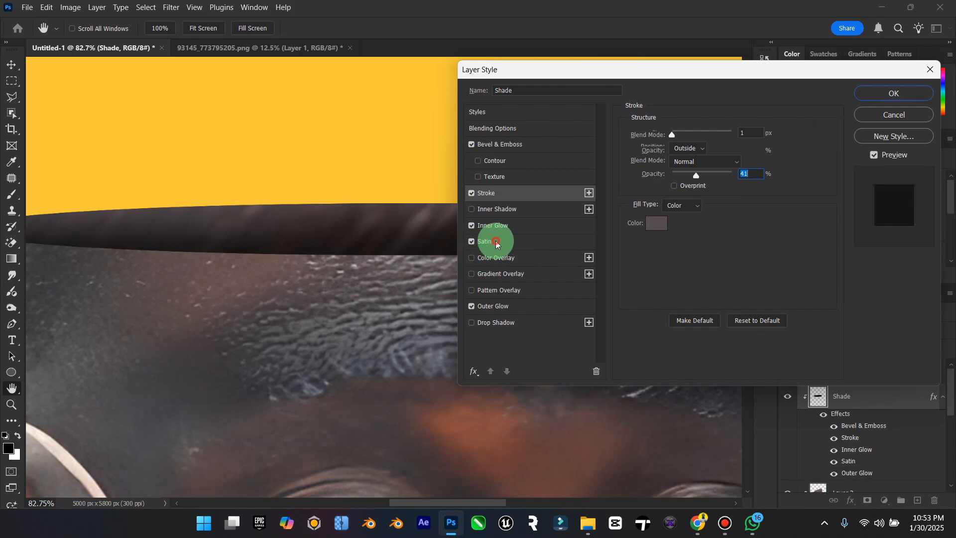
drag(737, 156, 717, 158)
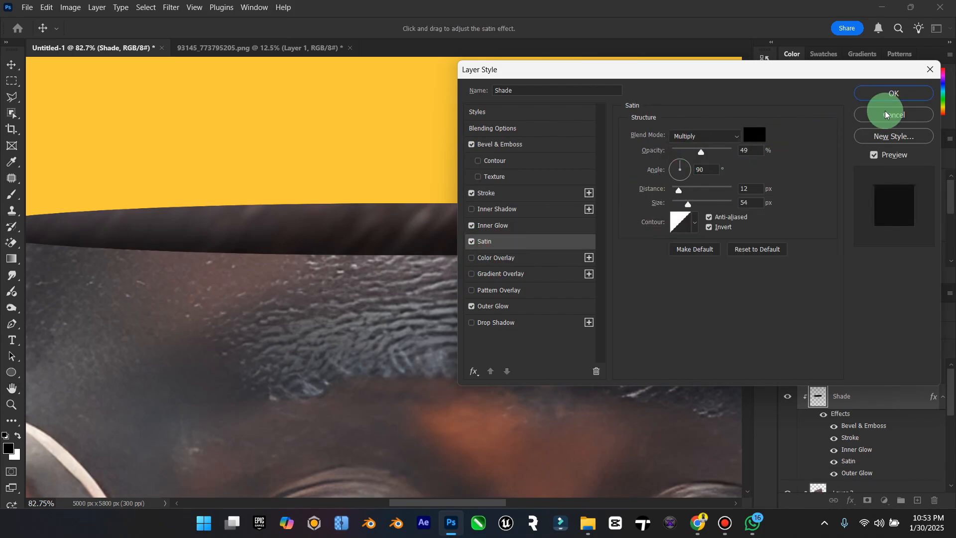
click(896, 93)
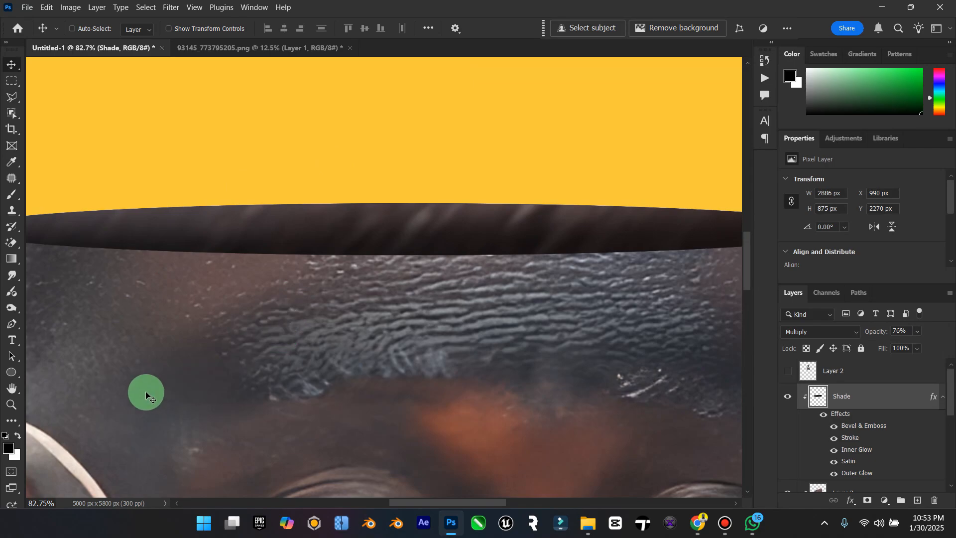
double_click(8, 389)
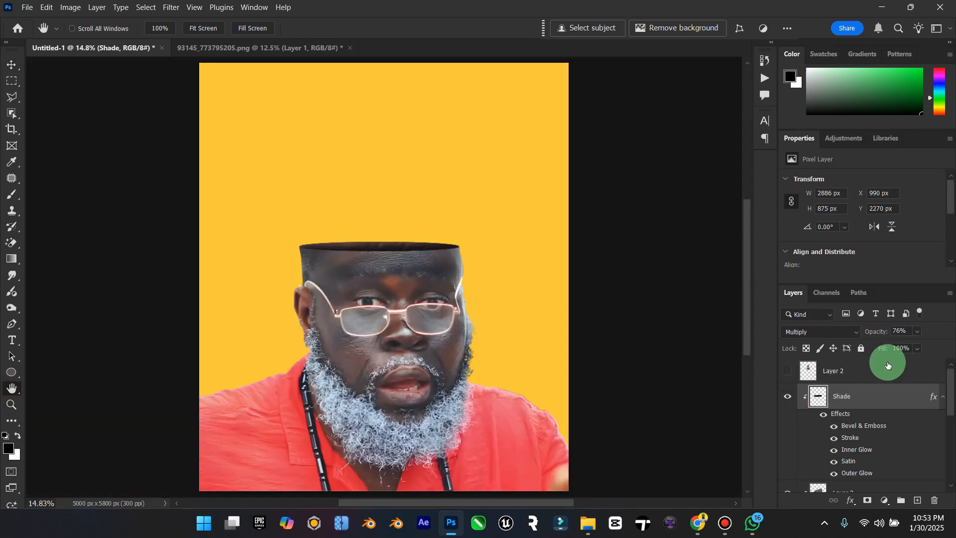
click(942, 398)
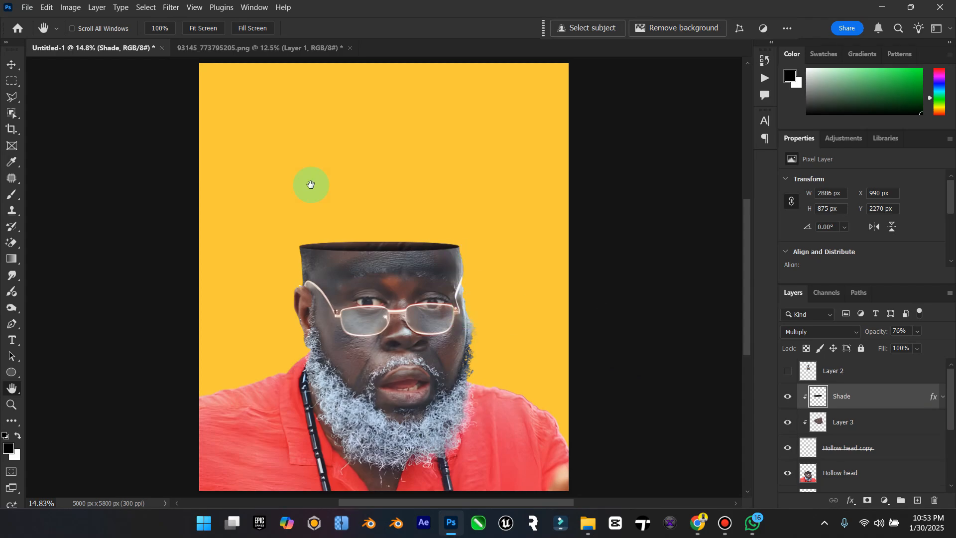
Step: Create a new empty layer directly above the Hollow head layer
click(11, 65)
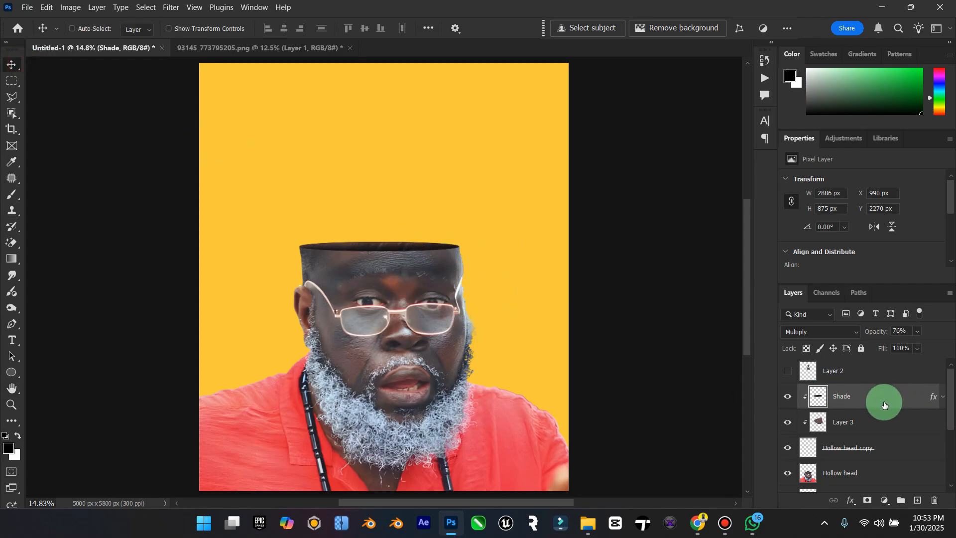
scroll(884, 406, down, 3)
scroll(879, 408, up, 3)
scroll(862, 414, down, 1)
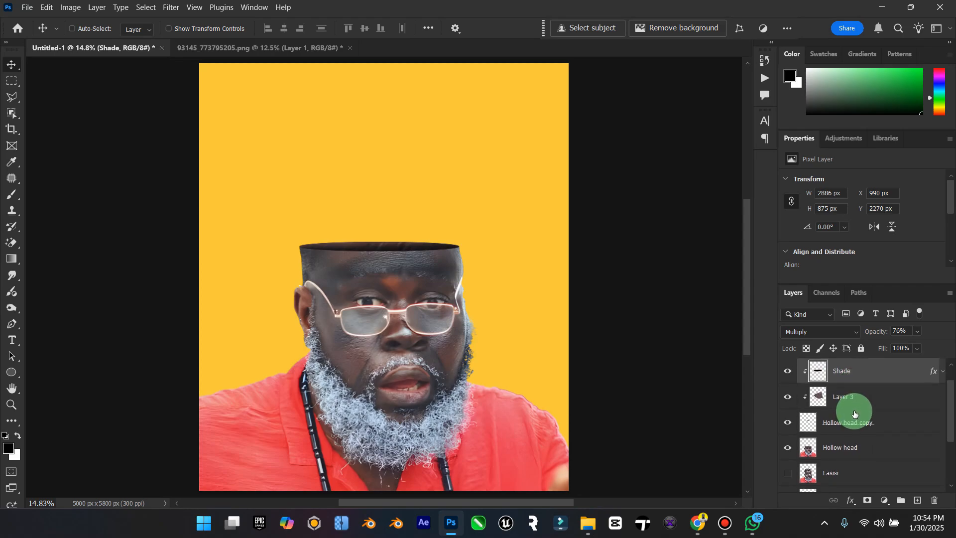
click(791, 424)
click(792, 424)
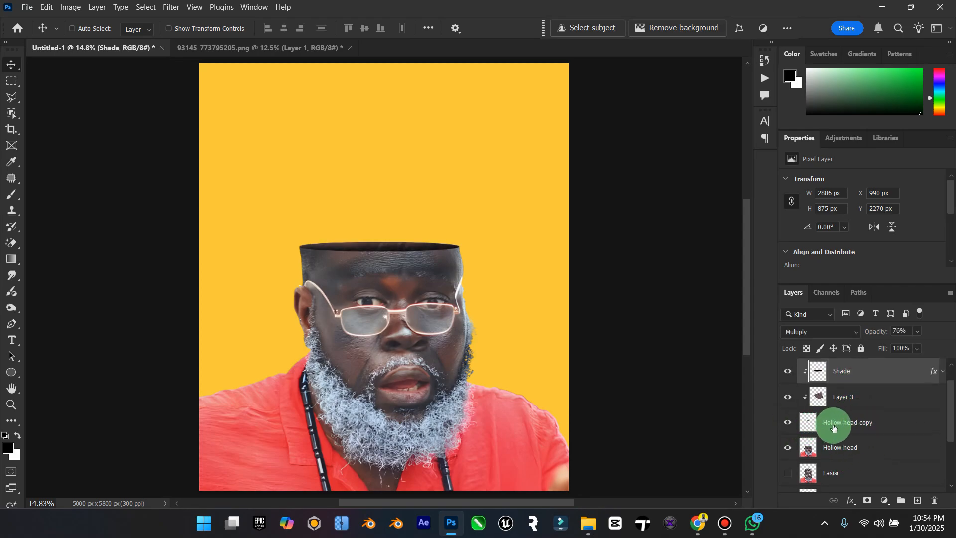
click(852, 426)
click(854, 448)
click(918, 500)
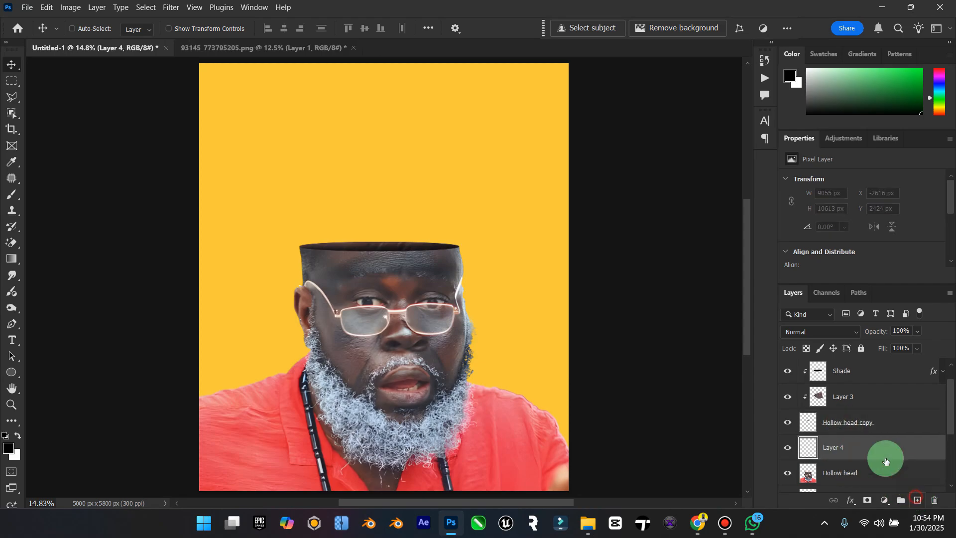
Step: Rename the new layer Light and clip it to the Hollow head layer
key(Caps_Lock)
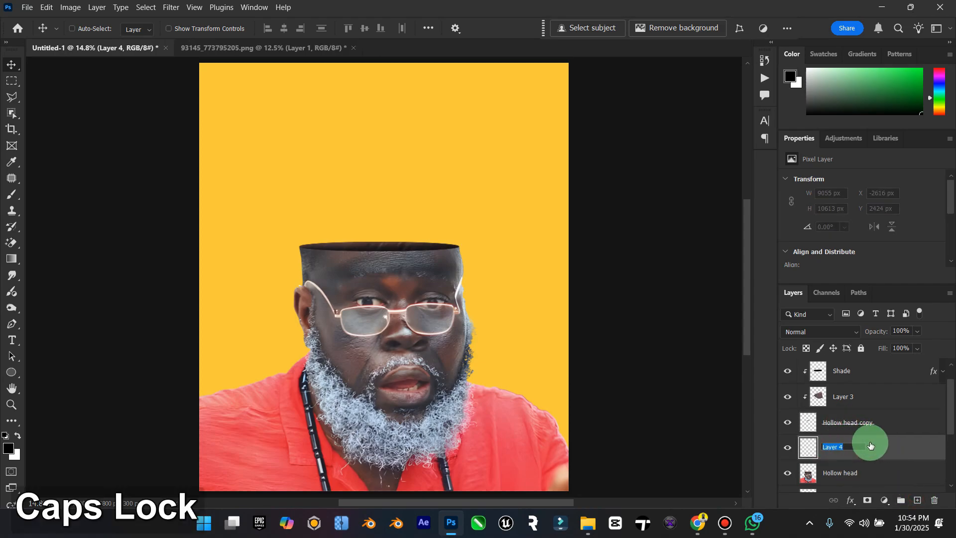
text(Light)
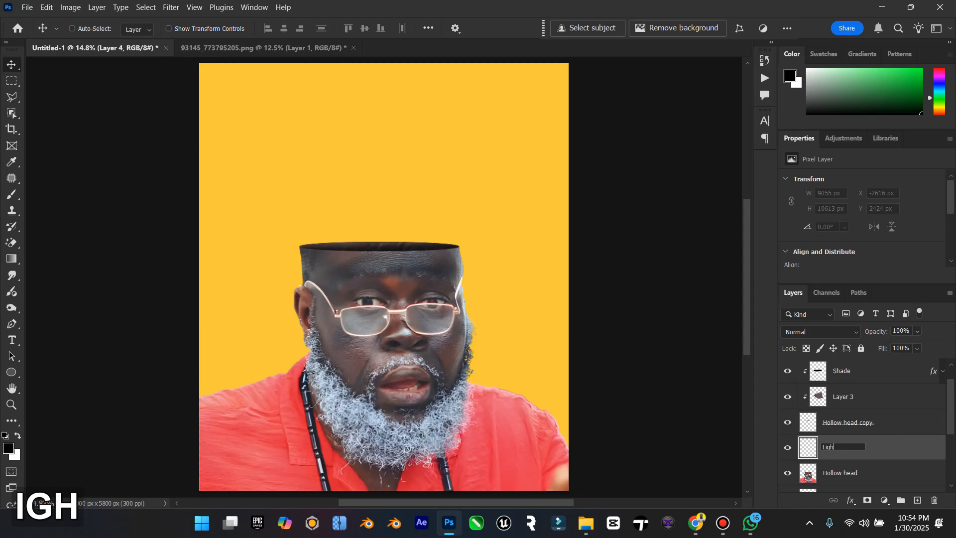
key(Return)
right_click(861, 452)
click(911, 396)
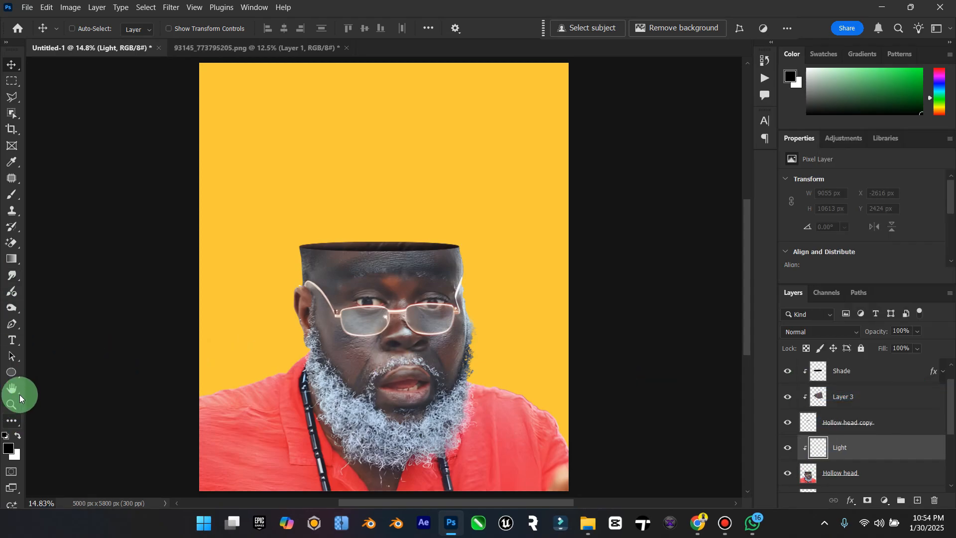
Step: Paint soft white light with an 800 px brush on the Light layer along the outer edges of the shoulders and head
click(13, 200)
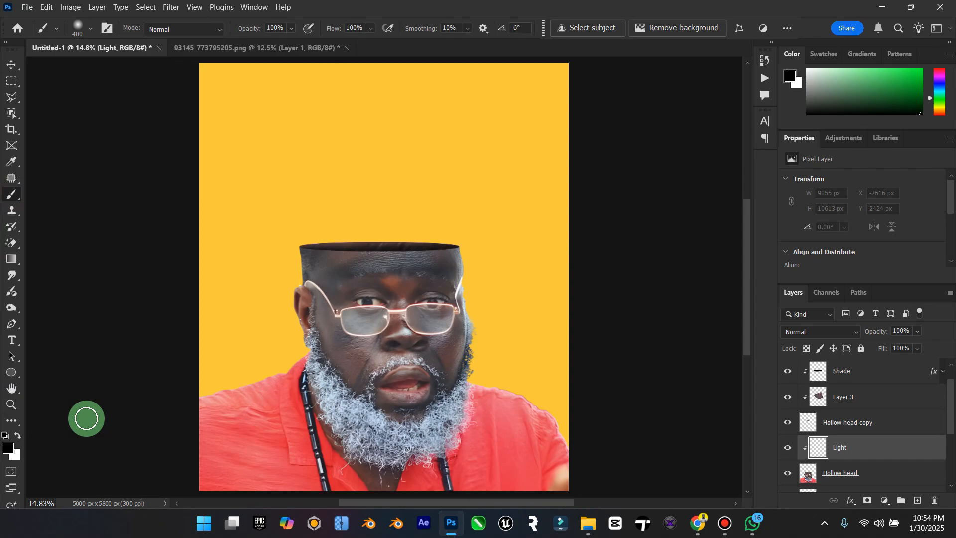
click(19, 435)
key(bracketright)
key(bracketright)
key(bracketright)
key(bracketright)
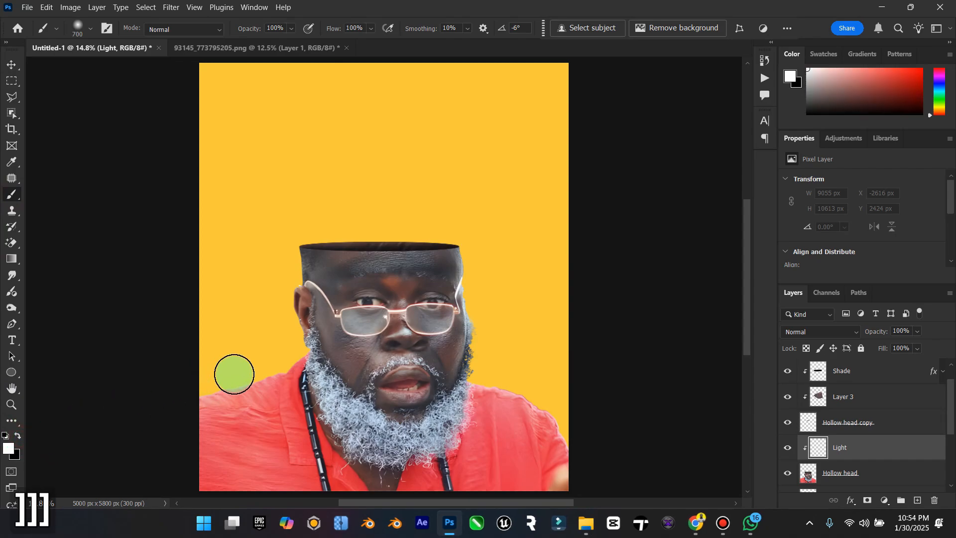
mouse_move(280, 347)
mouse_down()
mouse_move(264, 259)
mouse_move(276, 269)
mouse_move(506, 205)
mouse_up()
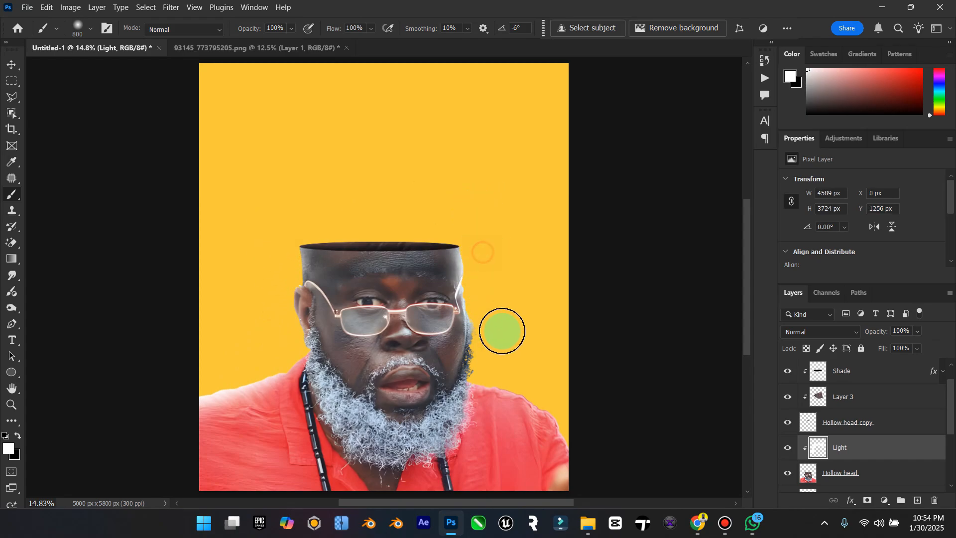
mouse_move(483, 253)
mouse_down()
mouse_move(493, 321)
mouse_move(485, 373)
mouse_move(508, 369)
mouse_move(577, 408)
mouse_move(583, 433)
mouse_up()
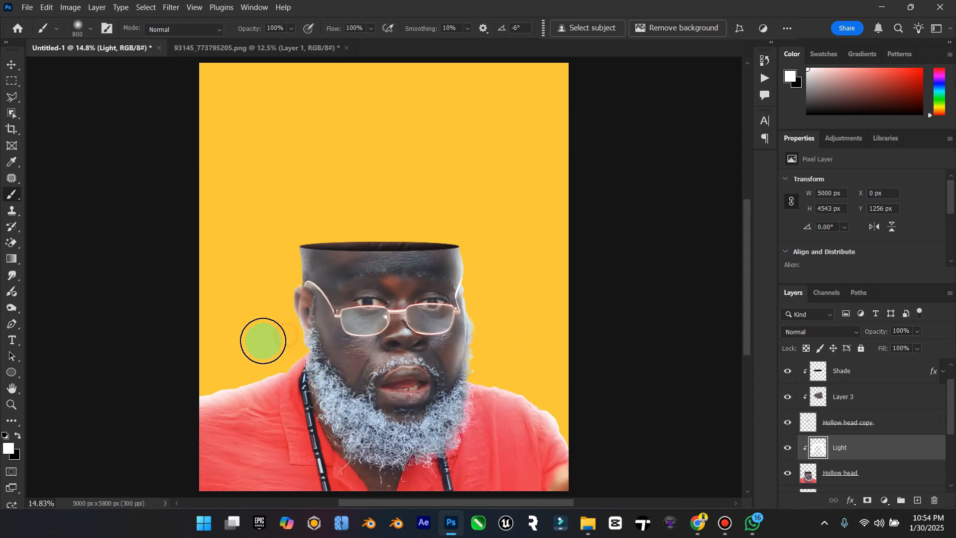
key(ctrl+z)
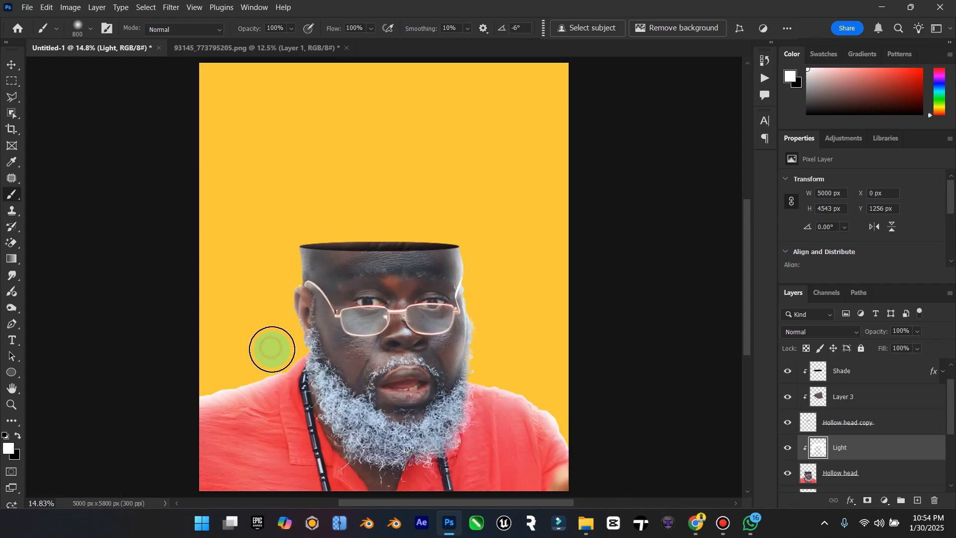
Step: Set the Light layer to Overlay at 90% opacity and 85% fill, comparing the figure with the layer hidden and shown
click(828, 331)
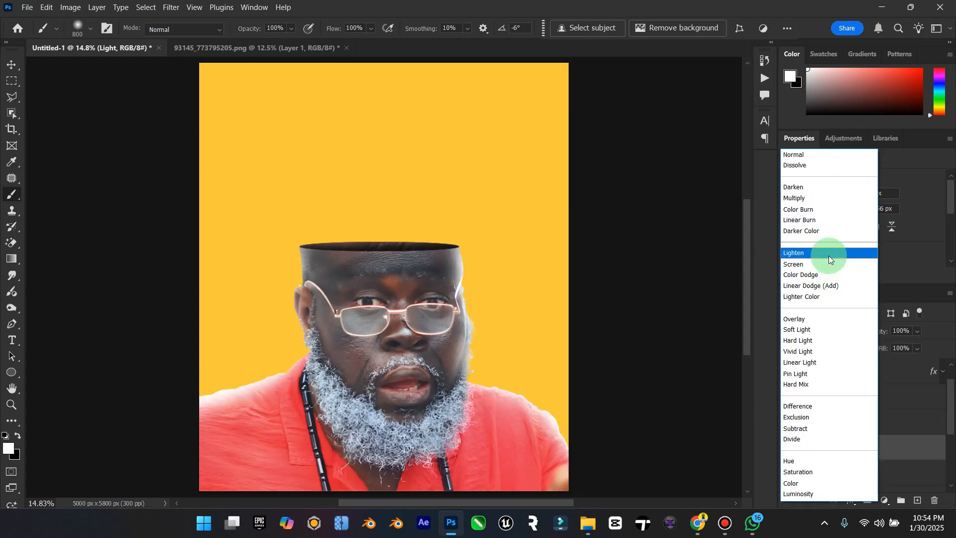
click(813, 319)
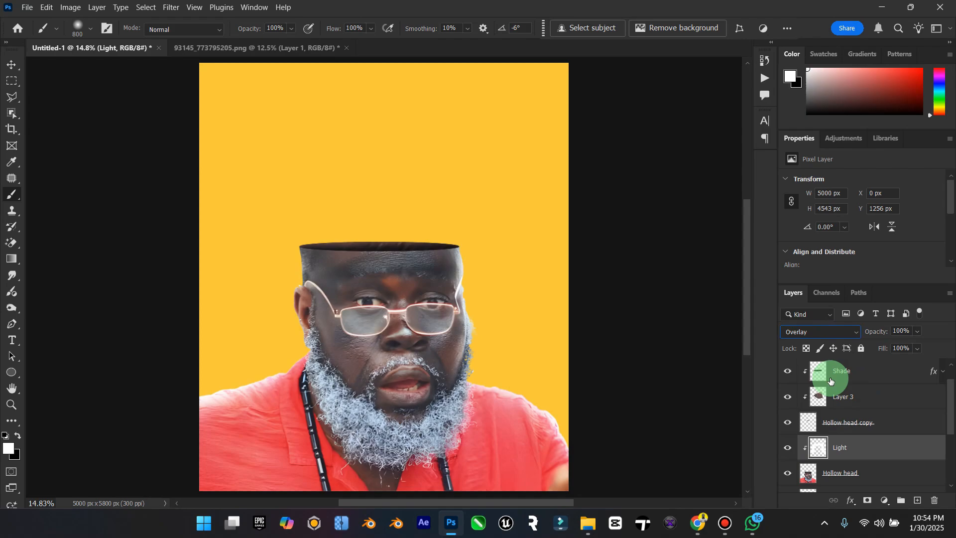
click(785, 448)
click(785, 448)
click(882, 448)
click(914, 350)
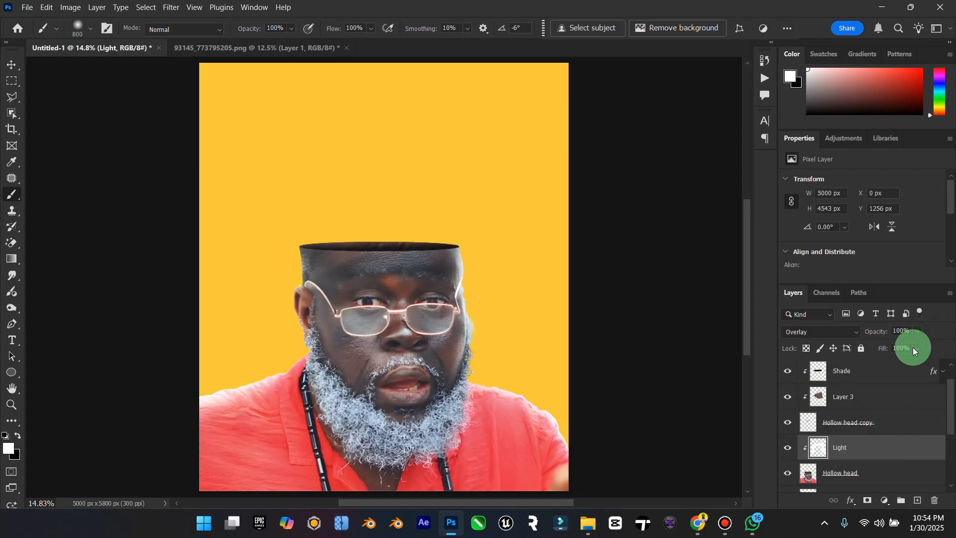
mouse_move(912, 363)
mouse_down()
mouse_move(922, 363)
mouse_move(913, 342)
mouse_move(920, 347)
mouse_up()
click(916, 332)
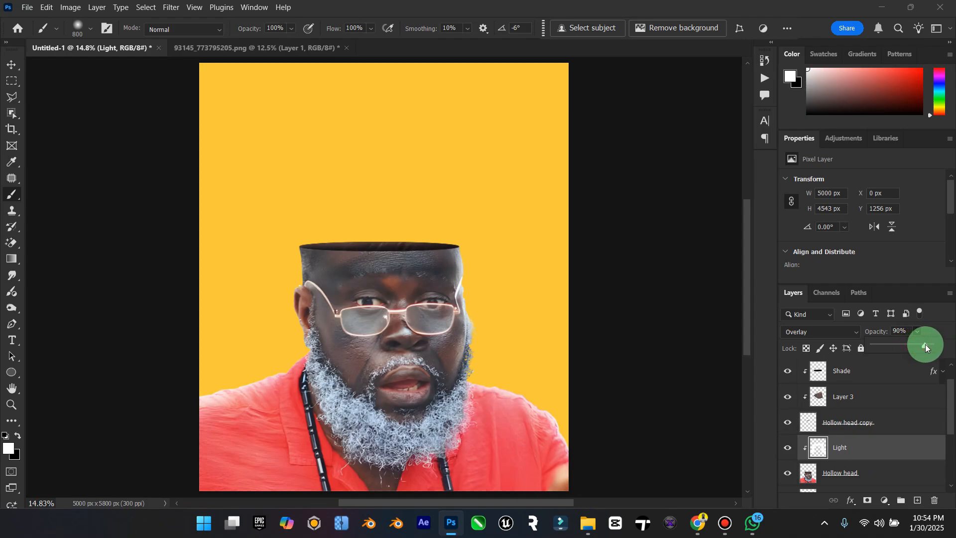
Step: Create a new empty layer directly above the Light layer and rename it Shade
click(12, 403)
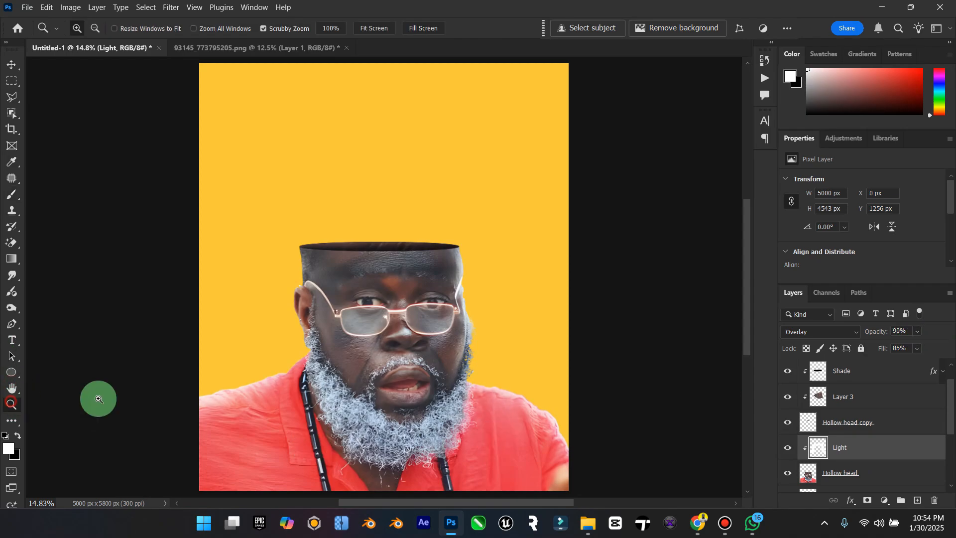
drag(425, 371, 404, 371)
click(14, 67)
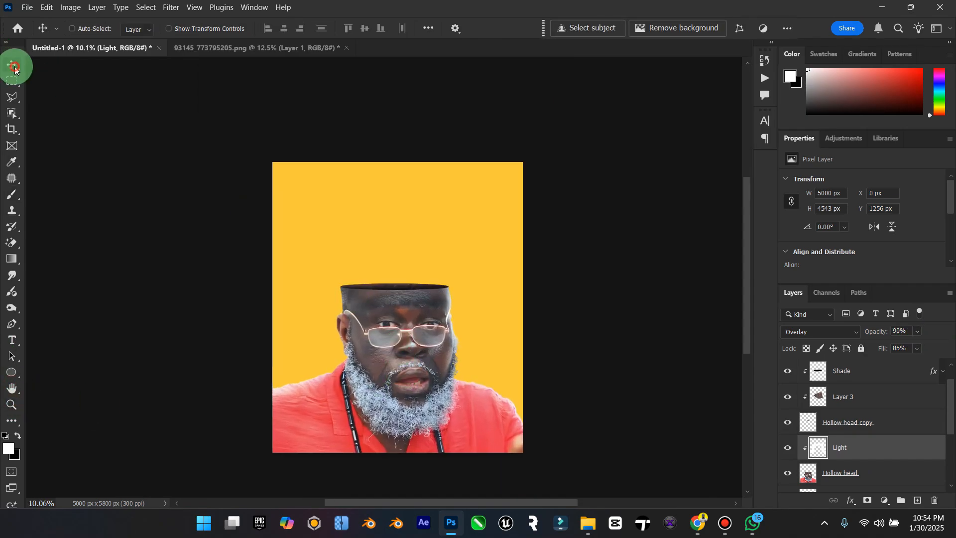
click(918, 500)
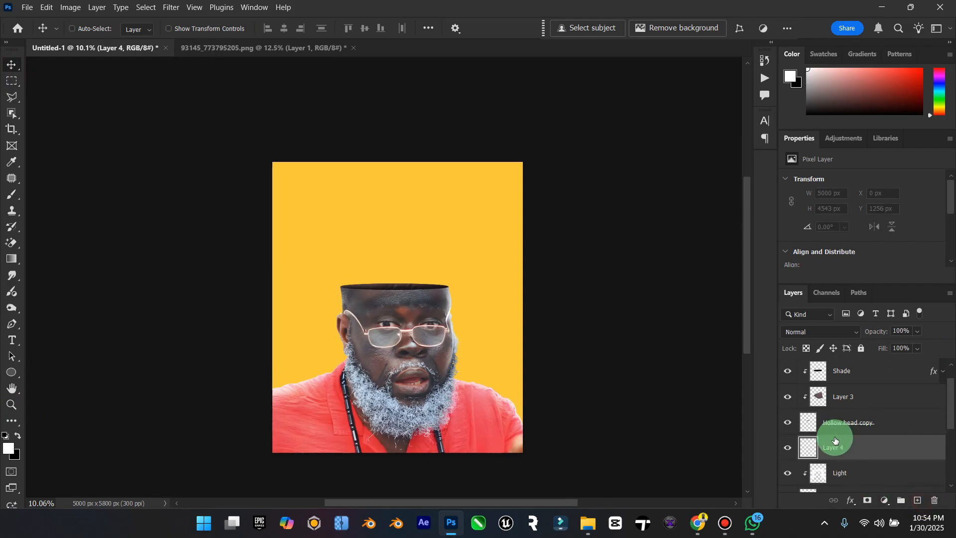
double_click(835, 440)
key(Caps_Lock)
text(Sha)
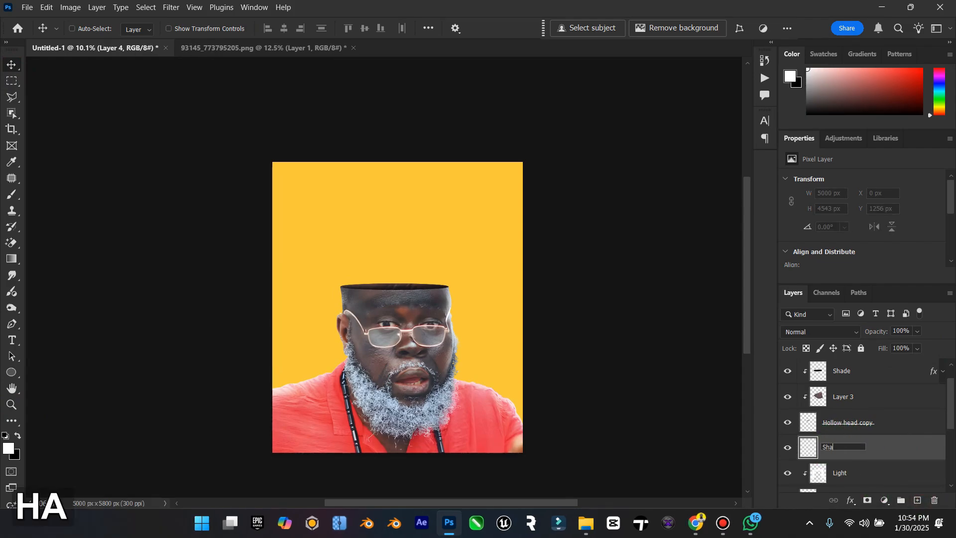
text(de)
key(Return)
Step: Clip the new Shade layer to the Hollow head layer and place it directly beneath the Light layer
right_click(860, 442)
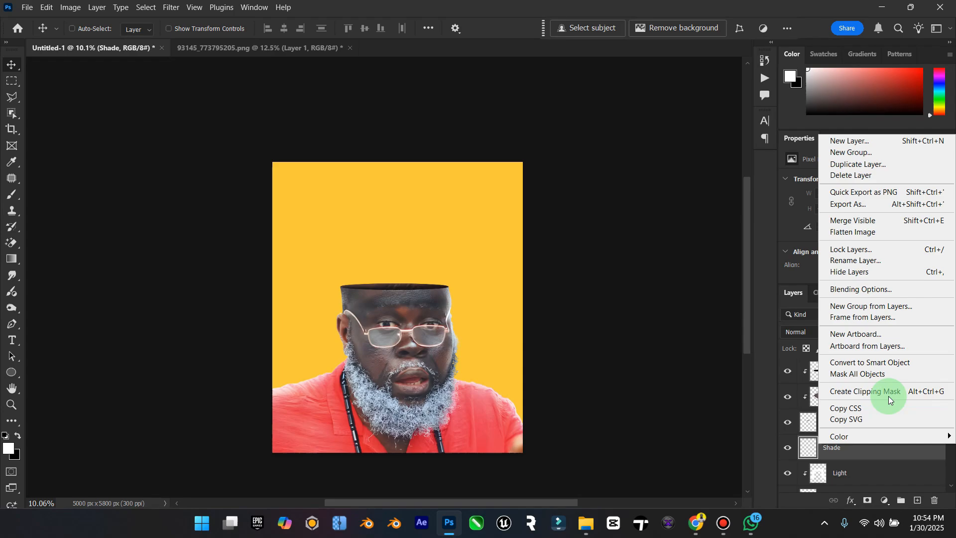
click(890, 399)
drag(865, 450, 865, 475)
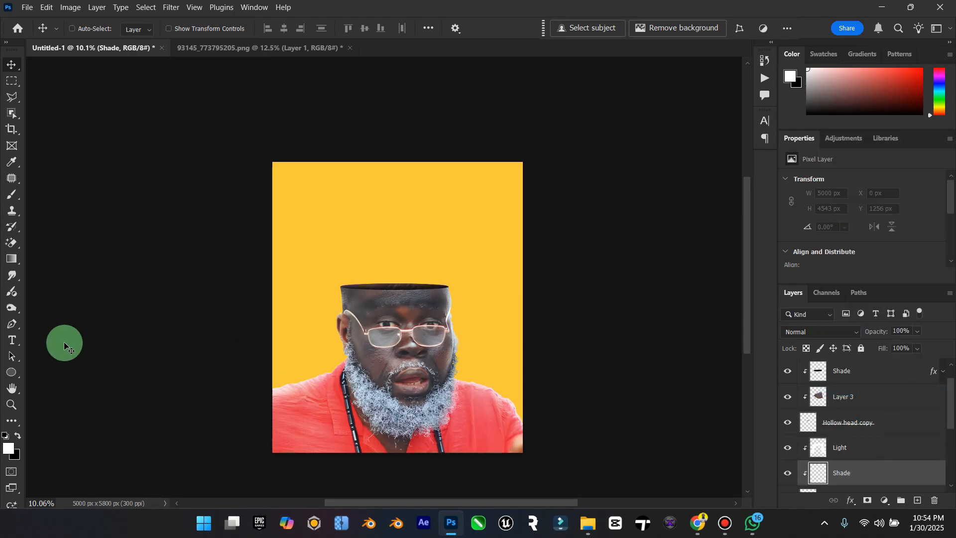
Step: Paint soft black shading with a 2600 px brush over the shirt and beard on the new Shade layer, undoing the last stroke
click(18, 437)
click(12, 194)
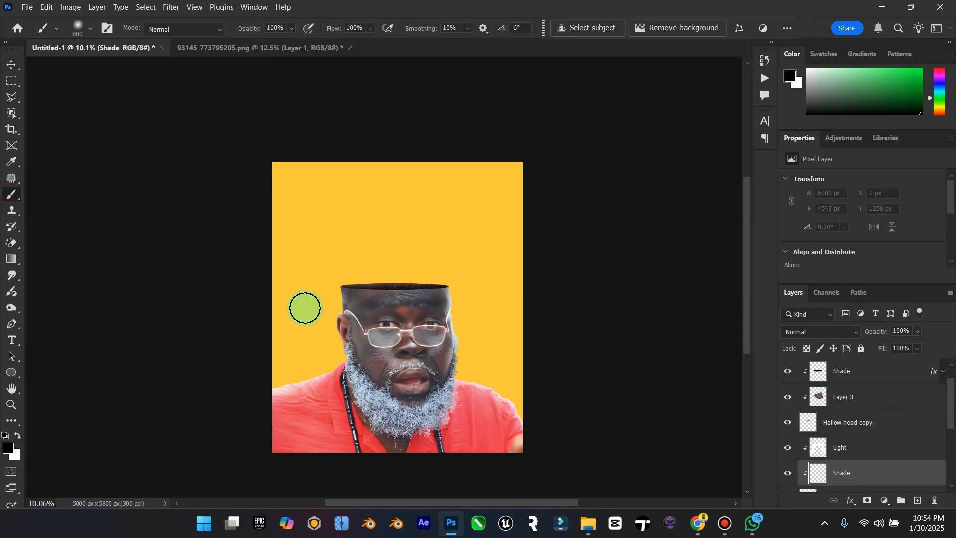
scroll(305, 308, down, 1)
key(bracketright)
key(bracketright)
key(bracketright)
key(bracketright)
key(bracketright)
key(bracketright)
key(bracketright)
key(bracketright)
key(bracketright)
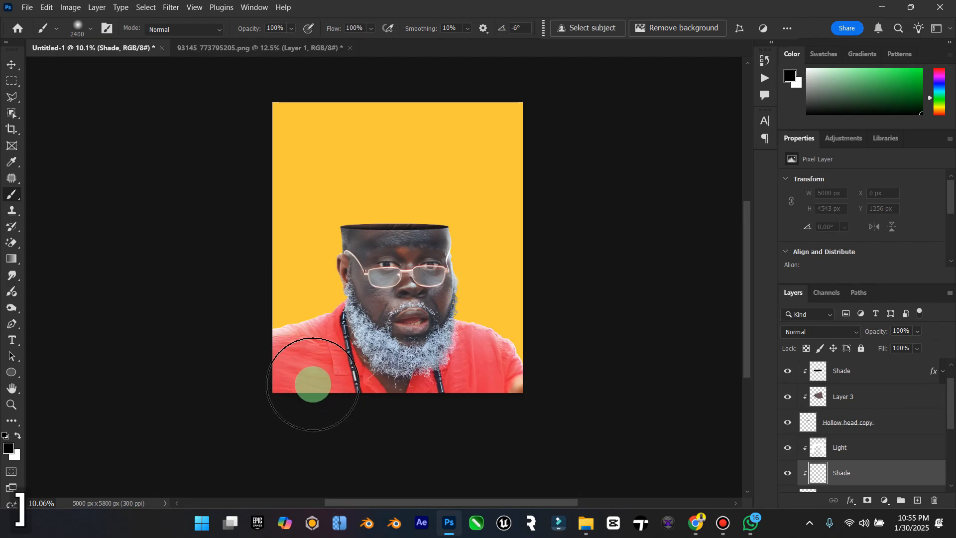
key(bracketright)
mouse_move(271, 442)
mouse_down()
mouse_move(281, 417)
mouse_move(265, 407)
mouse_move(332, 385)
mouse_move(333, 407)
mouse_move(404, 427)
mouse_move(517, 419)
mouse_move(461, 381)
mouse_move(386, 403)
mouse_move(325, 383)
mouse_move(302, 386)
mouse_move(364, 373)
mouse_move(395, 329)
mouse_move(408, 373)
mouse_move(469, 389)
mouse_move(454, 367)
mouse_move(492, 404)
mouse_move(448, 370)
mouse_move(373, 377)
mouse_move(395, 356)
mouse_move(273, 416)
mouse_move(294, 392)
mouse_move(415, 419)
mouse_move(442, 368)
mouse_move(390, 338)
mouse_up()
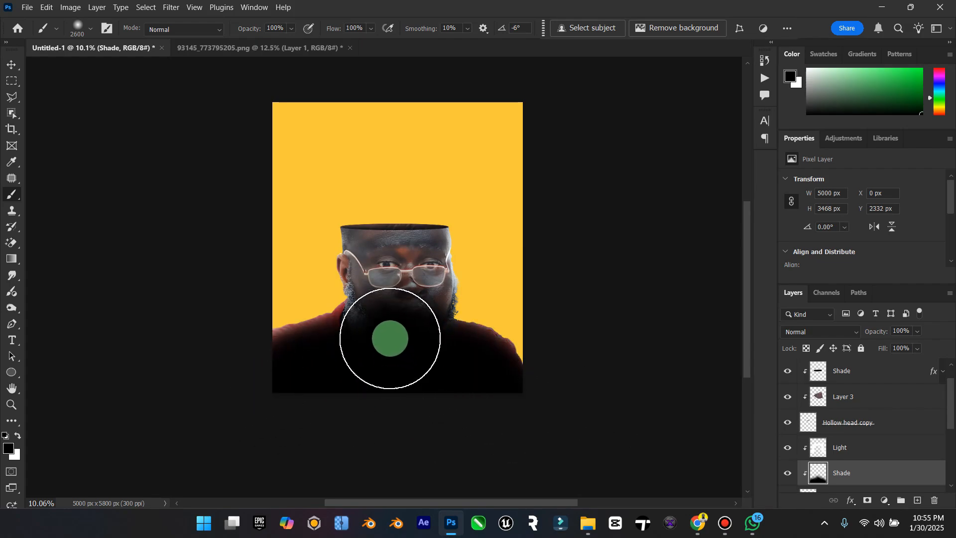
key(ctrl+z)
Step: Lower the brush opacity to 41% and dab lighter black shading over the man's face
click(292, 28)
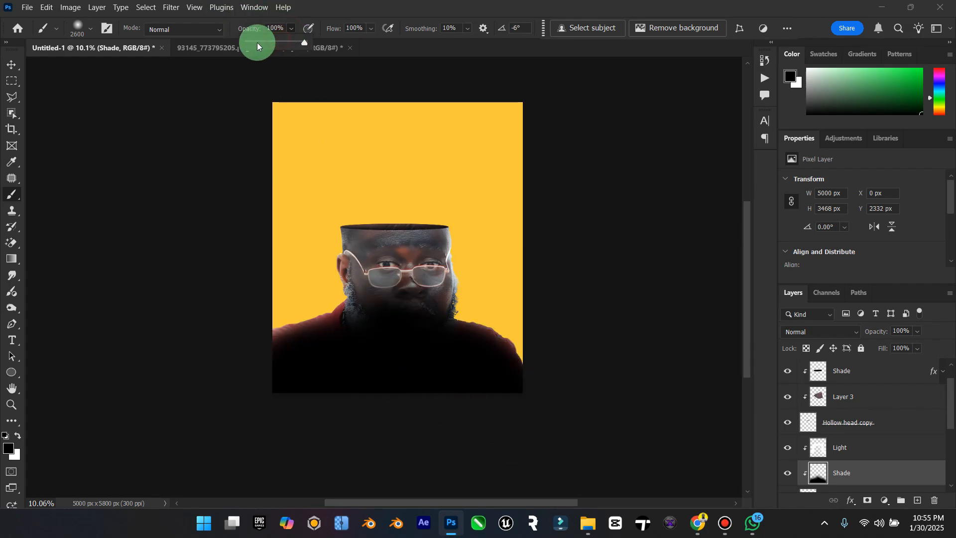
drag(268, 44, 272, 43)
click(396, 310)
click(406, 284)
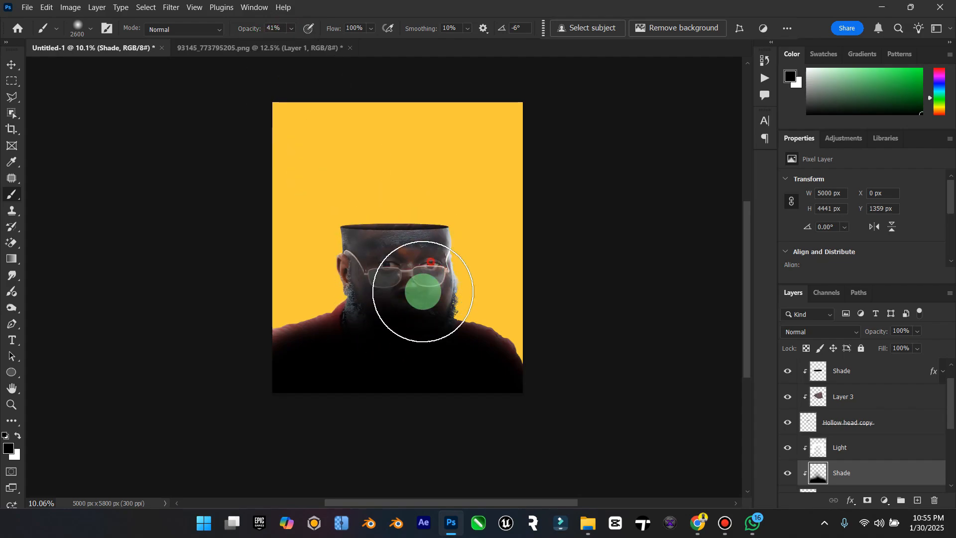
click(421, 279)
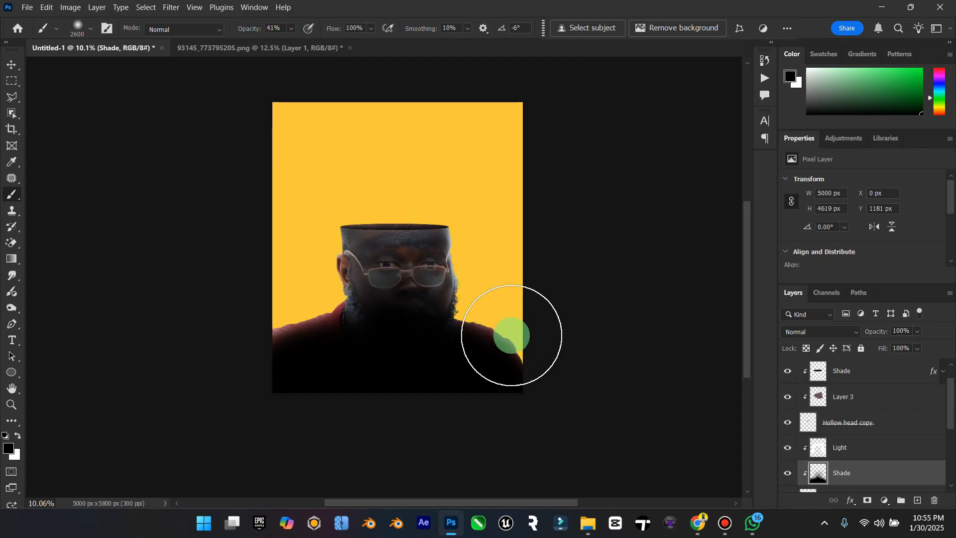
Step: Set the new Shade layer to Multiply at 41% opacity and 70% fill, comparing the figure with the layer hidden and shown
click(848, 328)
click(839, 198)
mouse_move(917, 331)
mouse_down()
mouse_move(895, 349)
mouse_move(913, 365)
mouse_move(898, 363)
mouse_move(927, 367)
mouse_up()
click(915, 350)
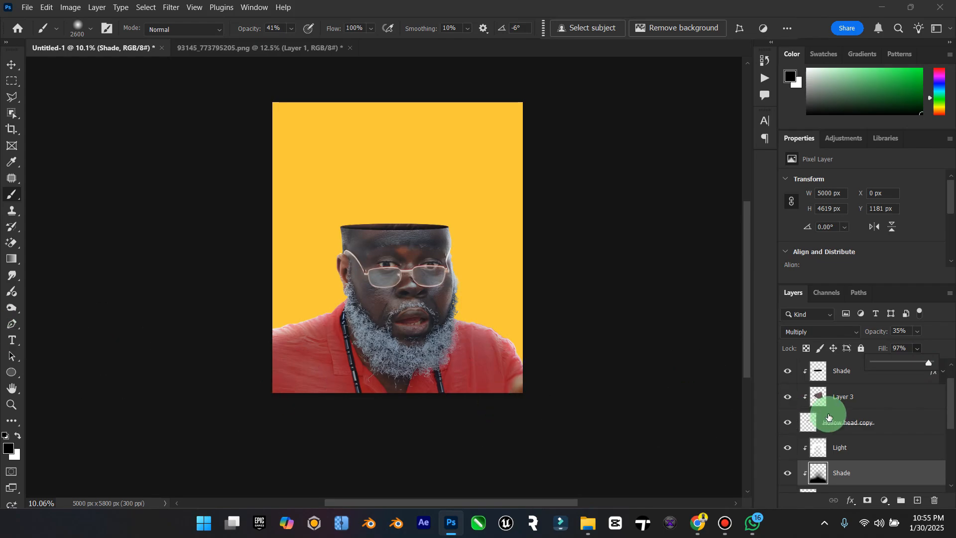
click(918, 331)
drag(924, 343, 925, 350)
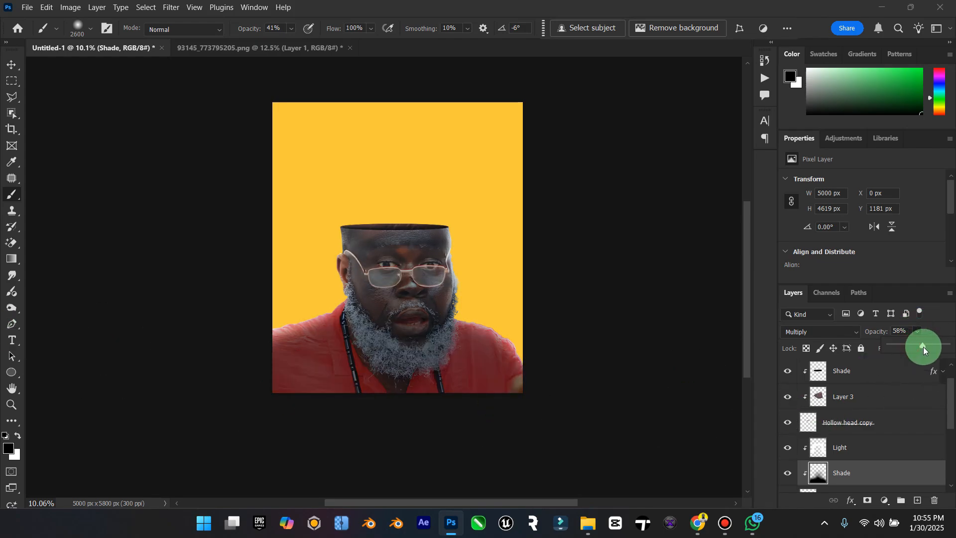
double_click(10, 391)
click(916, 350)
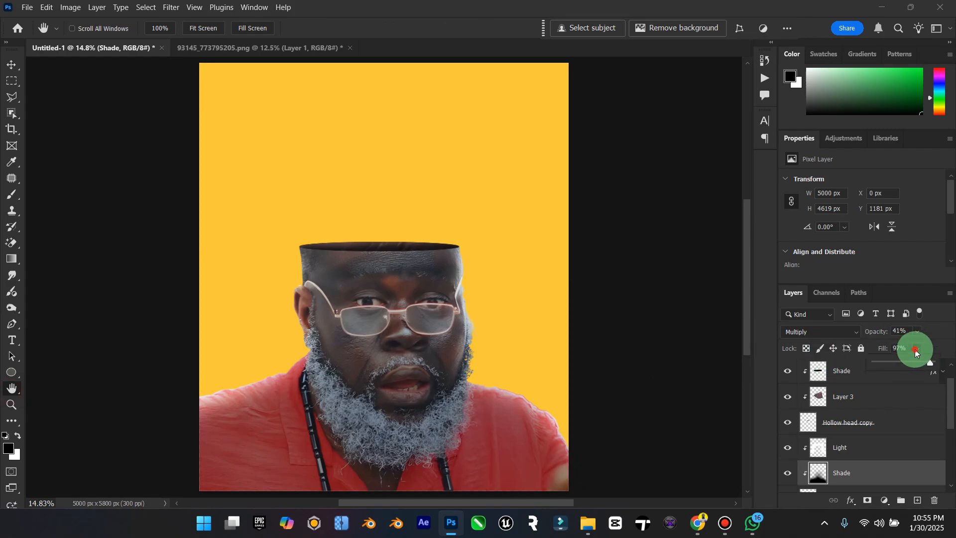
drag(906, 364, 917, 363)
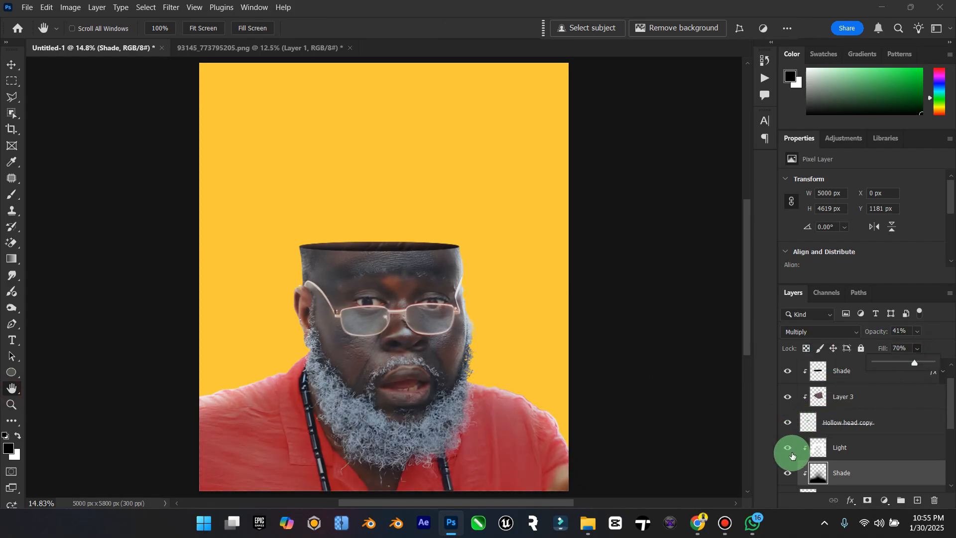
click(787, 473)
click(787, 473)
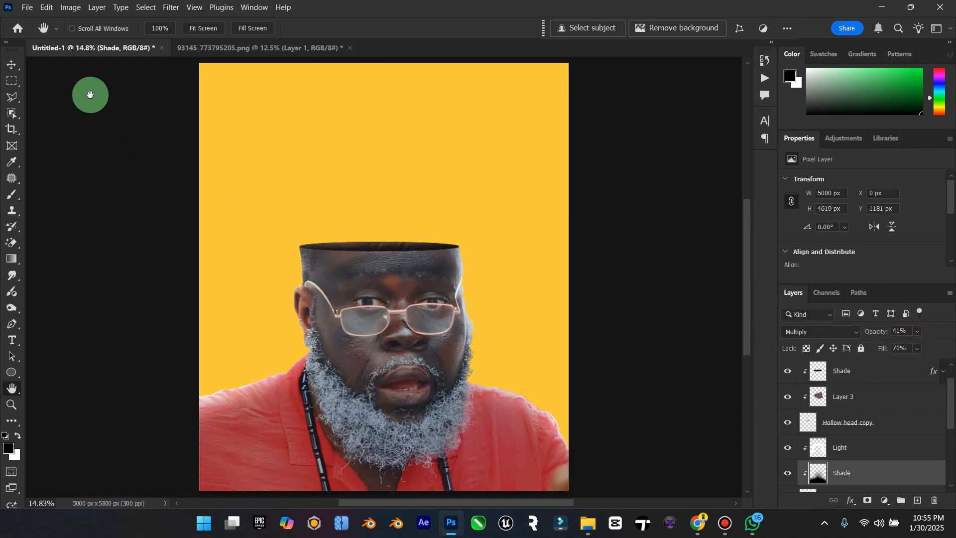
click(12, 67)
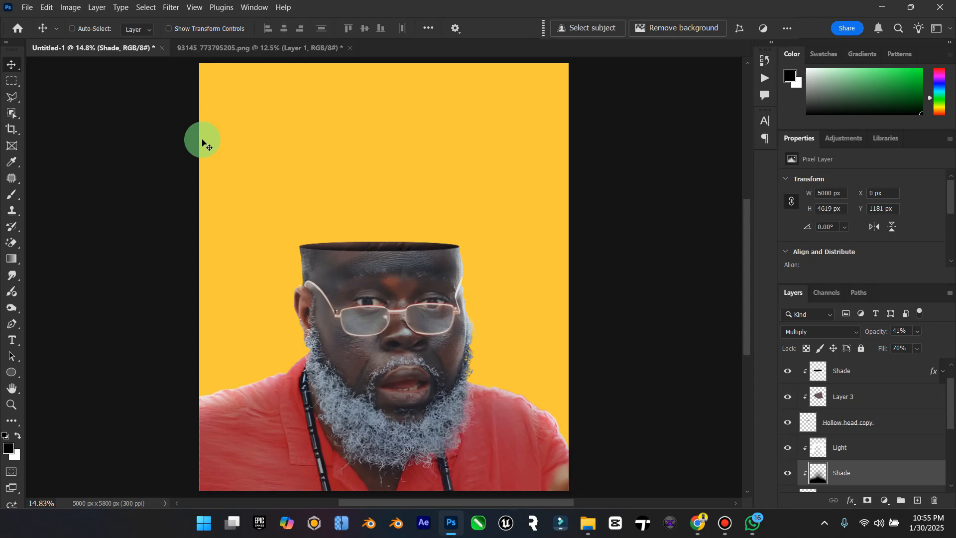
scroll(204, 143, up, 1)
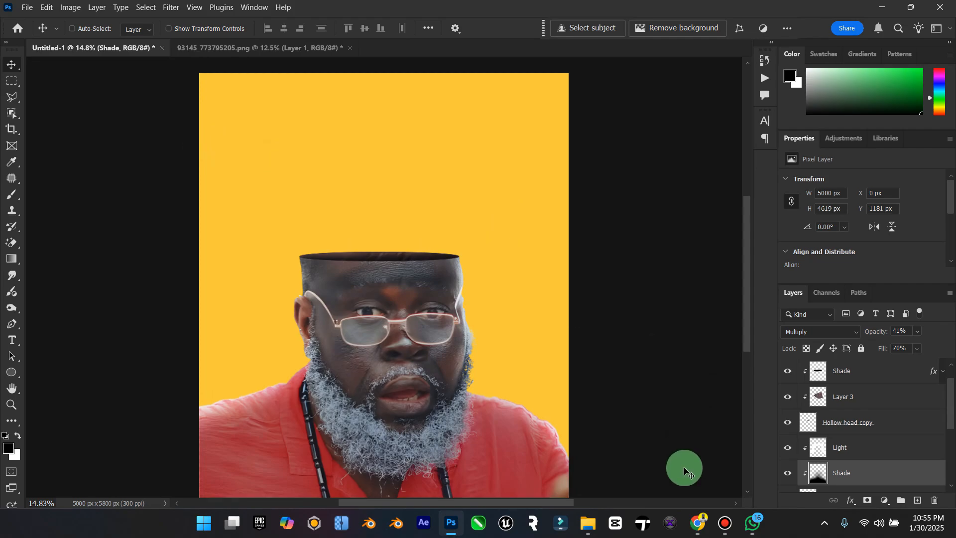
click(732, 528)
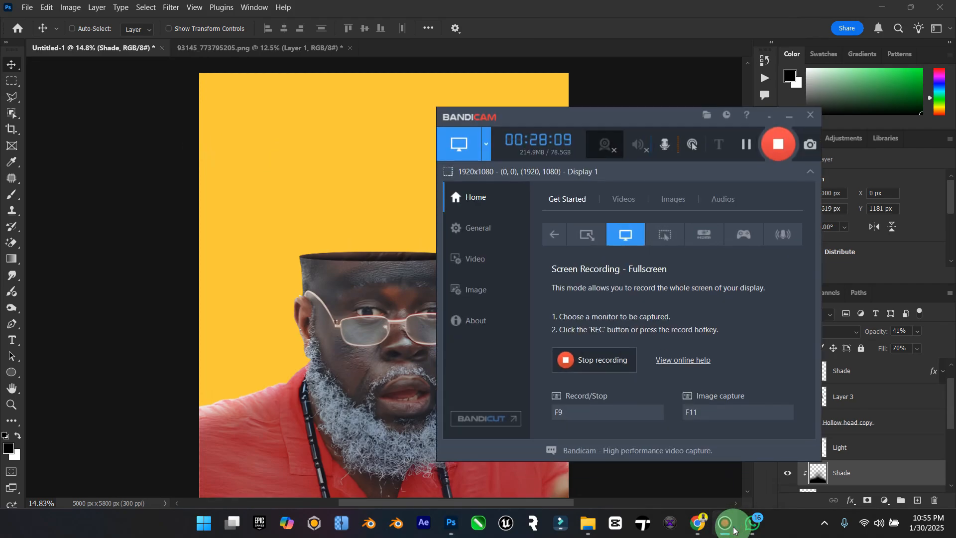
click(734, 529)
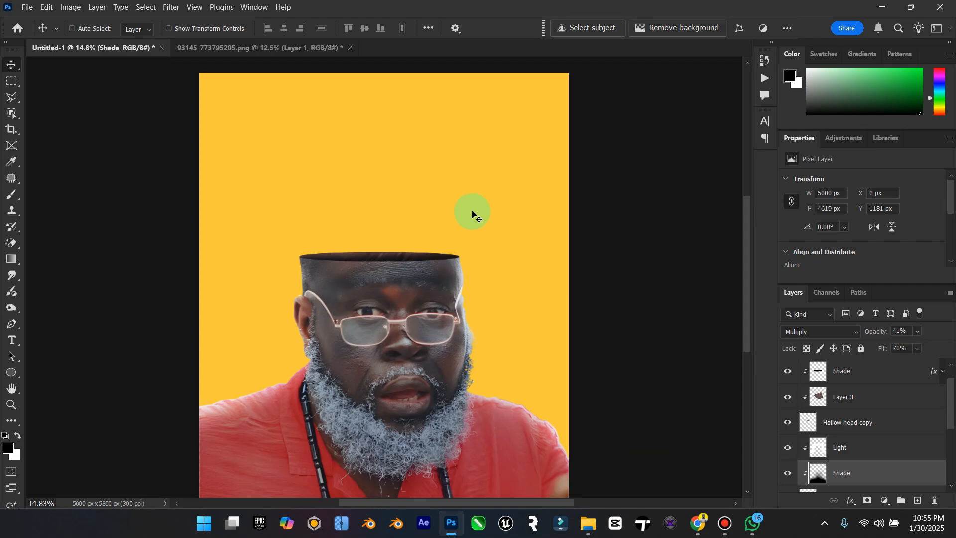
Step: Turn on the visibility of Layer 2, the woman standing in the hollow head
scroll(828, 420, up, 1)
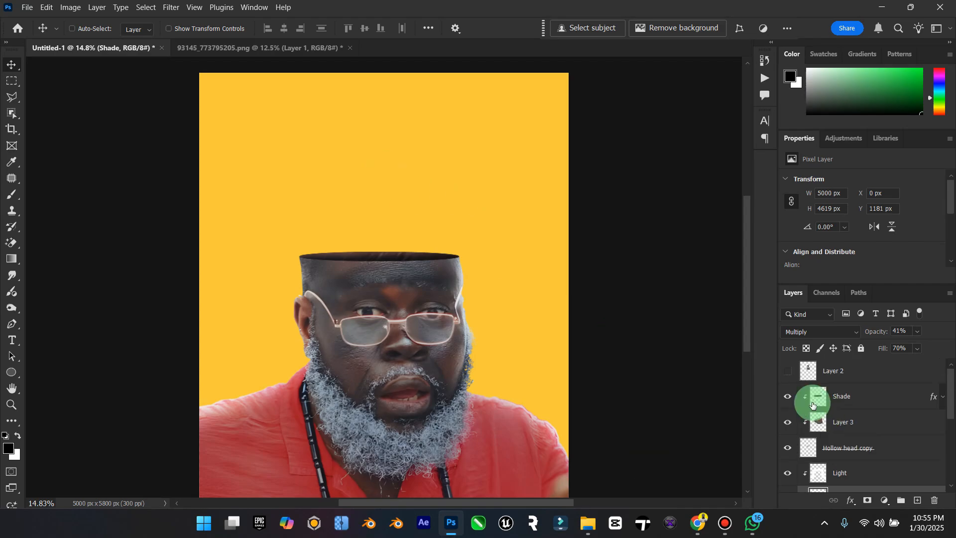
click(788, 371)
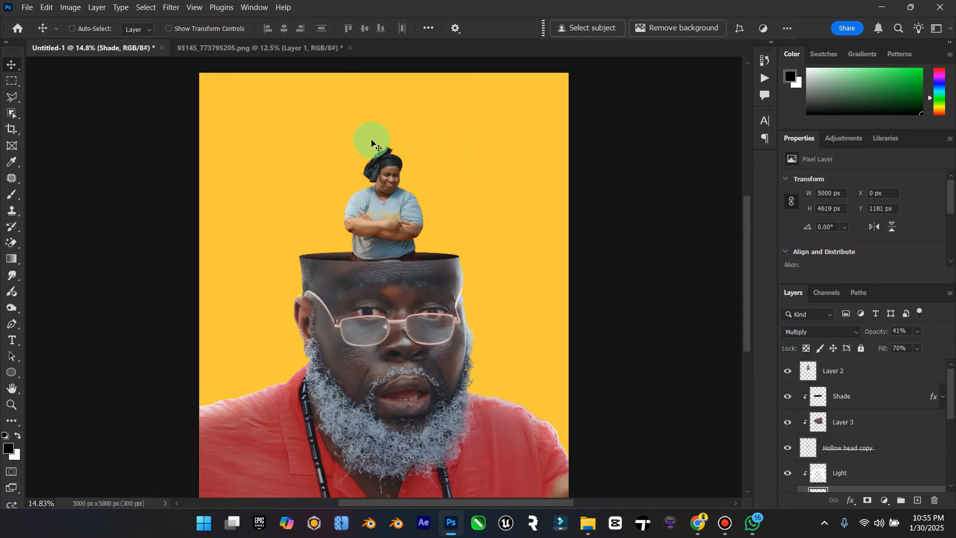
Step: Start saving the poster and browse to the Elzenitho PSD folder inside Elzenitho Hub on the Desktop
key(ctrl+s)
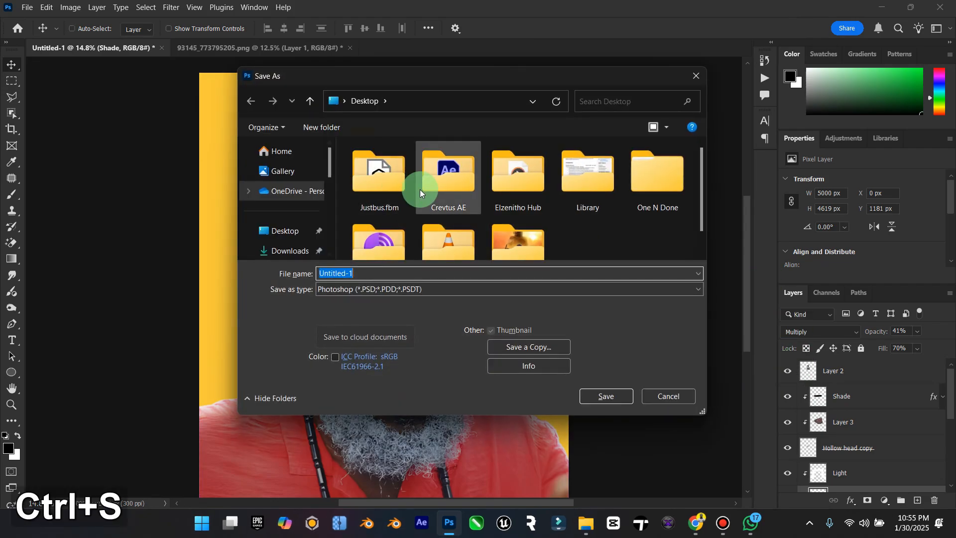
click(437, 180)
click(538, 191)
click(607, 200)
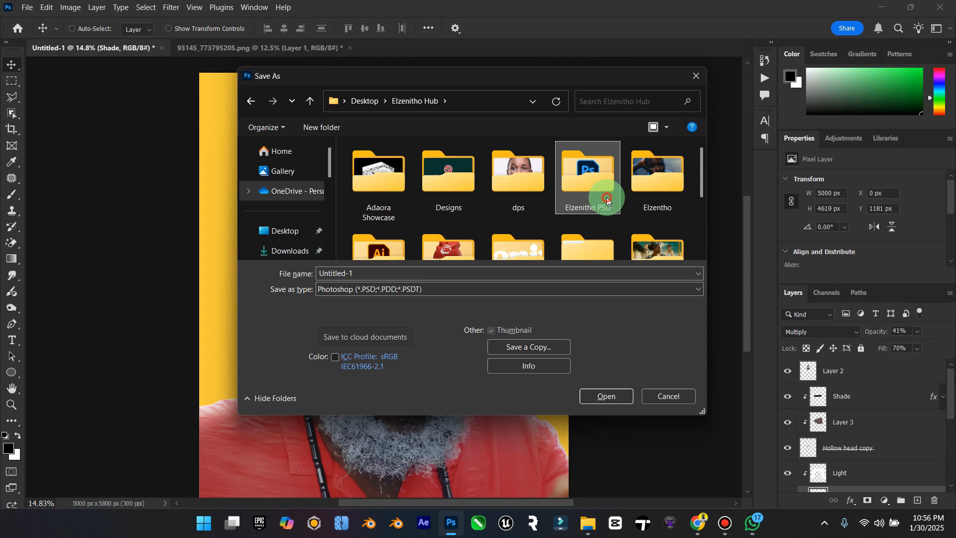
double_click(578, 199)
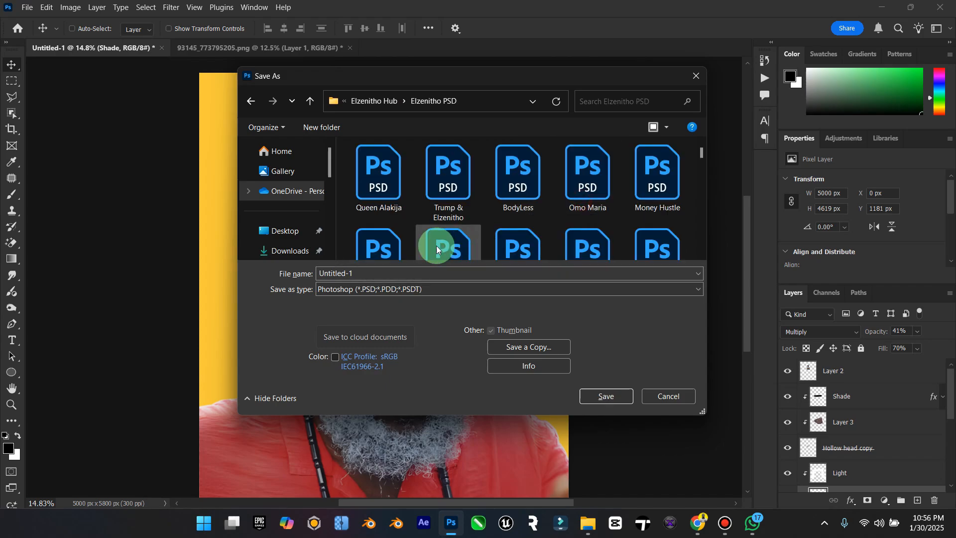
Step: Name the file Oga Pensioner and save it in Photoshop format with Maximize Compatibility enabled
double_click(362, 273)
key(Caps_Lock)
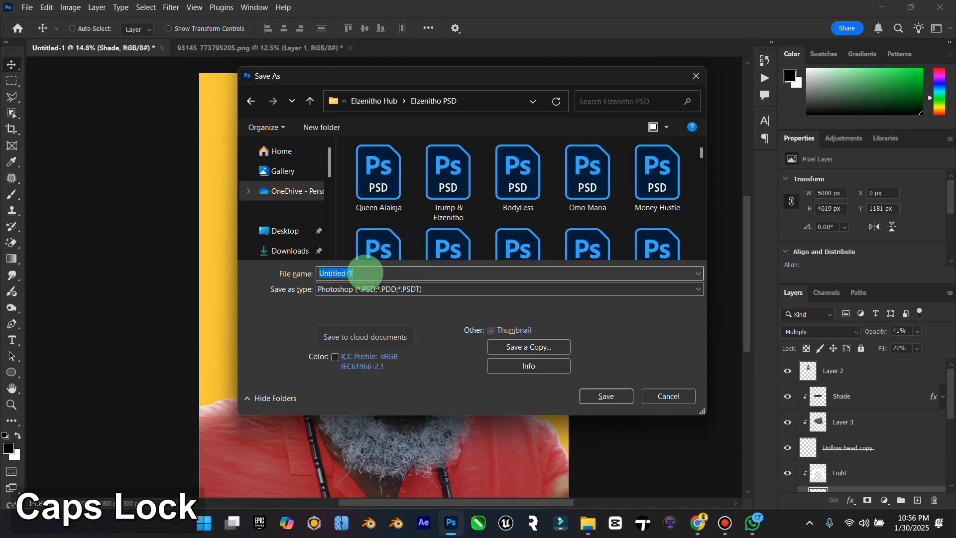
text(O)
key(Caps_Lock)
text(ga)
key(Caps_Lock)
text(P)
key(Caps_Lock)
text(ensioner)
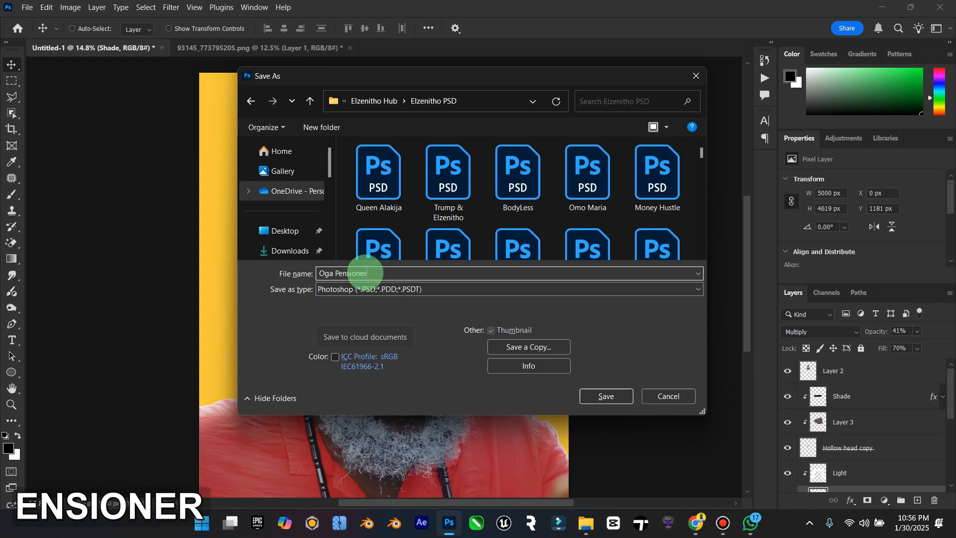
key(Return)
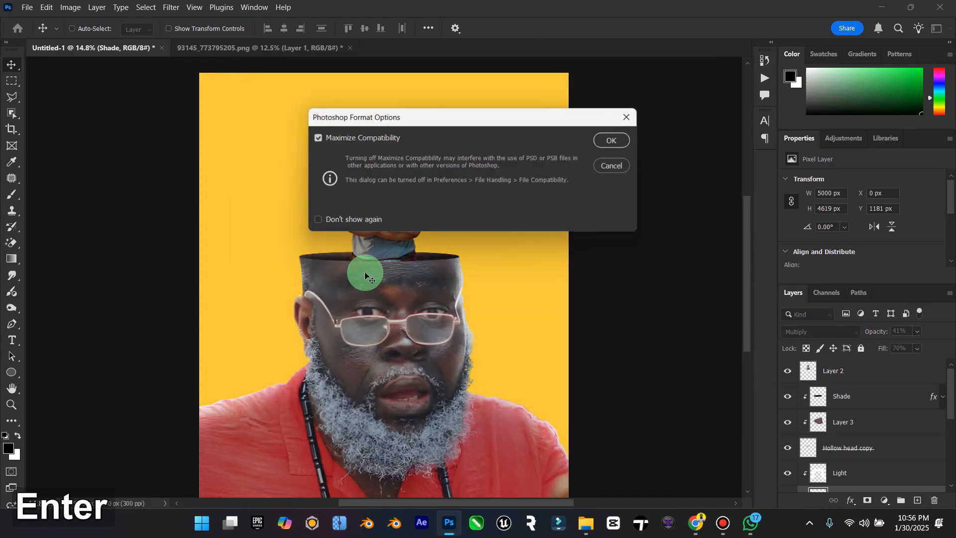
click(615, 149)
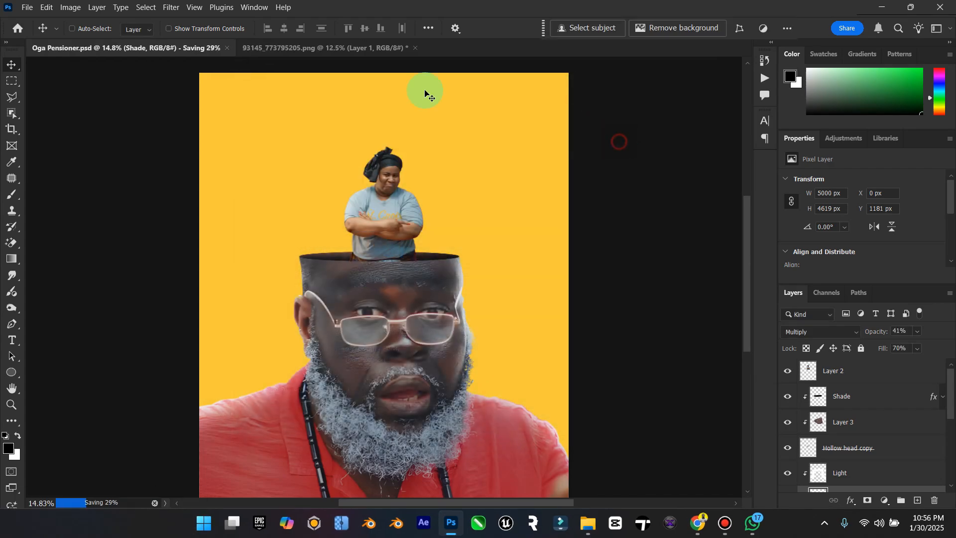
Step: Close the 93145_773795205.png document, leaving only the poster open
click(414, 48)
click(509, 199)
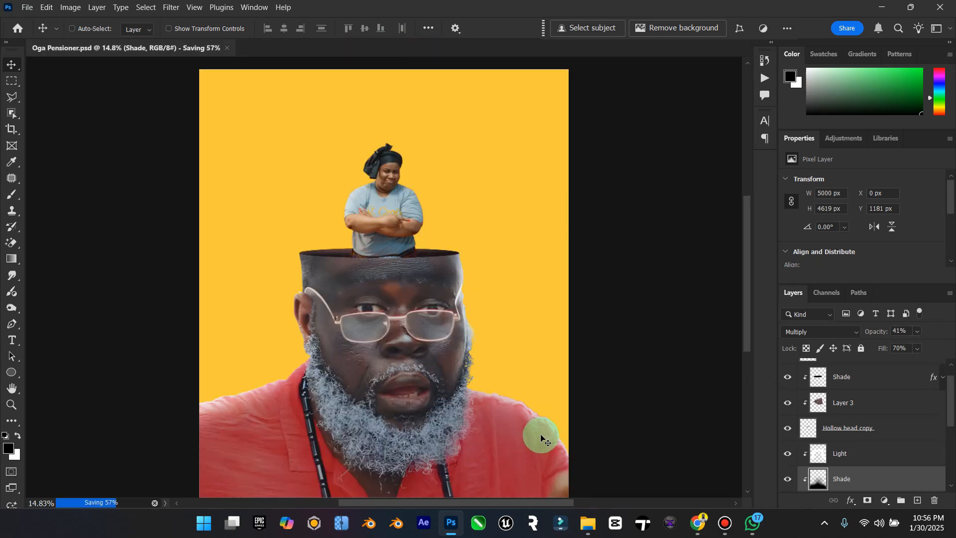
Step: Open the _424229400 selfie photo in Photoshop and select the woman with the Object Selection tool
click(588, 521)
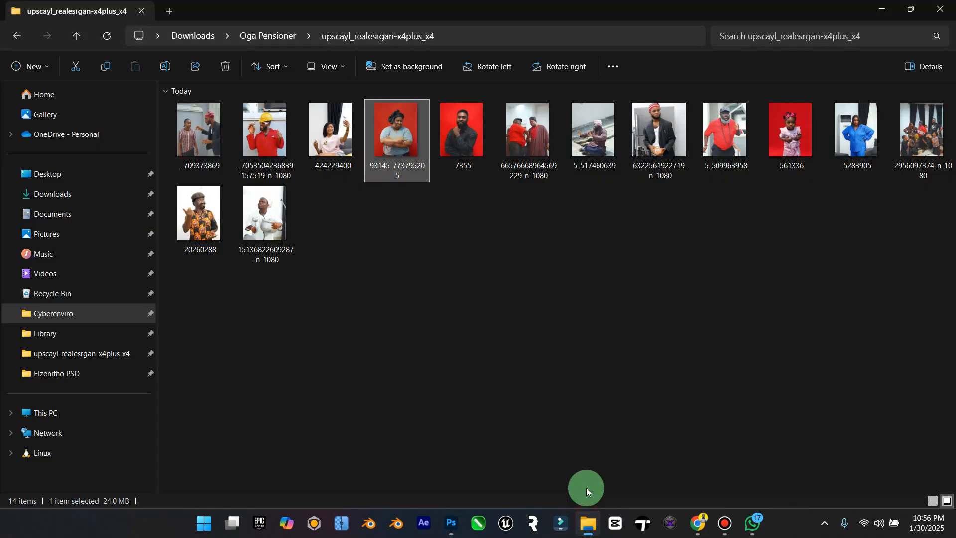
click(335, 138)
right_click(337, 142)
click(546, 64)
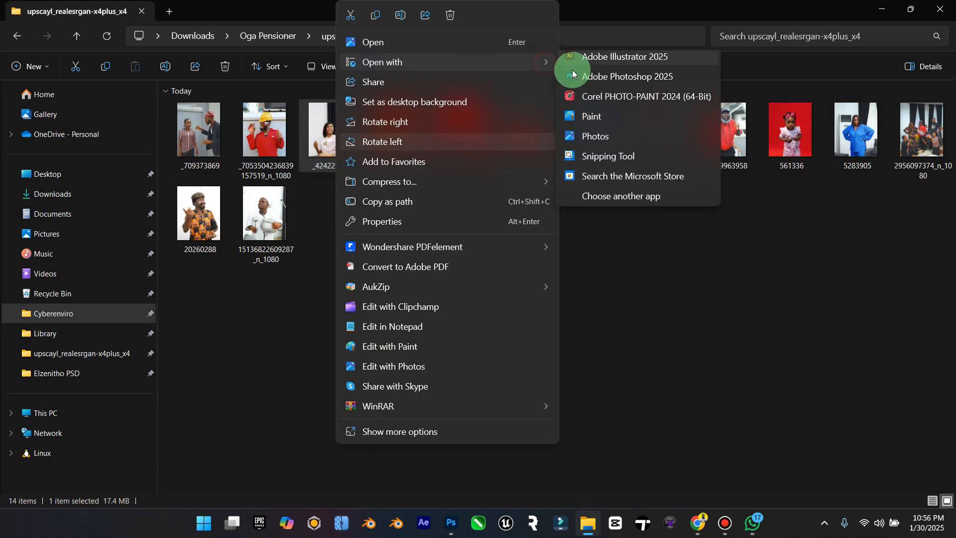
click(573, 76)
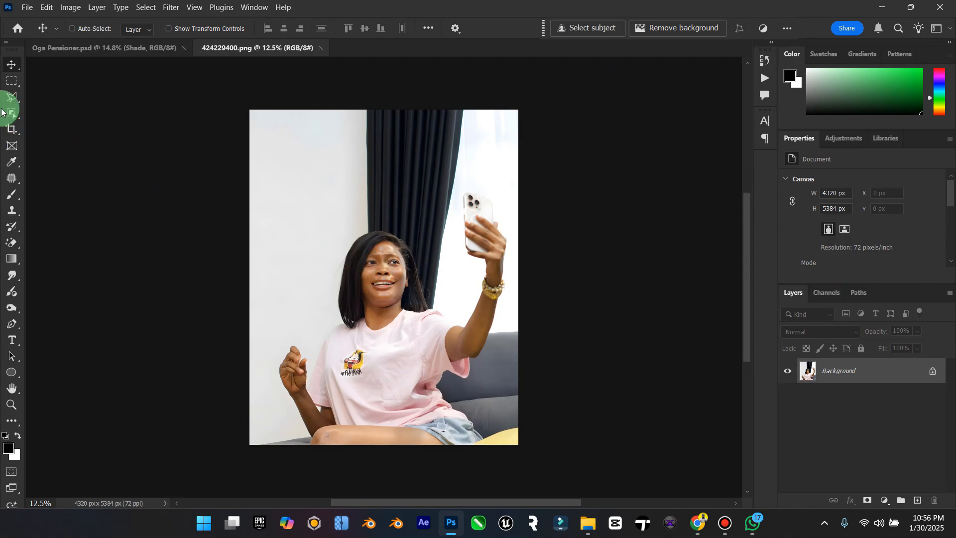
click(11, 112)
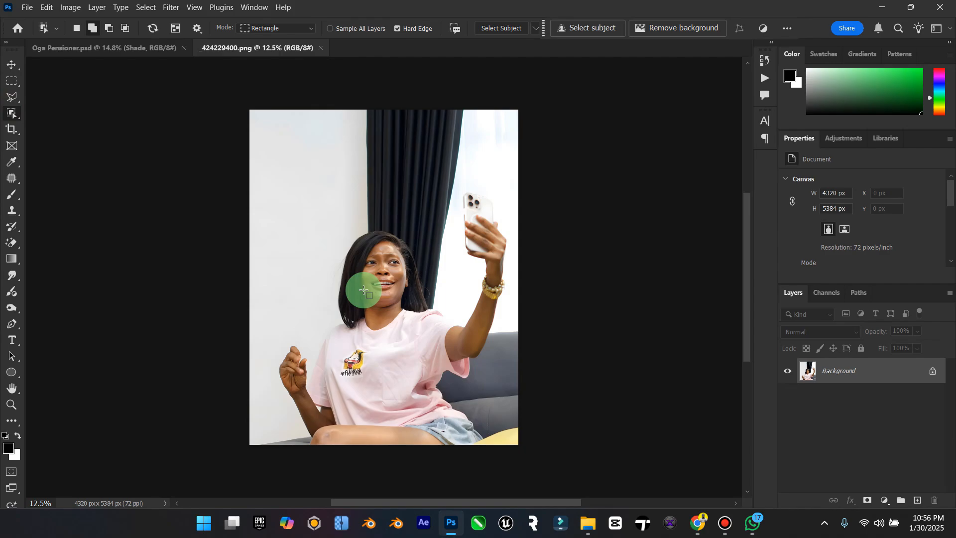
click(363, 290)
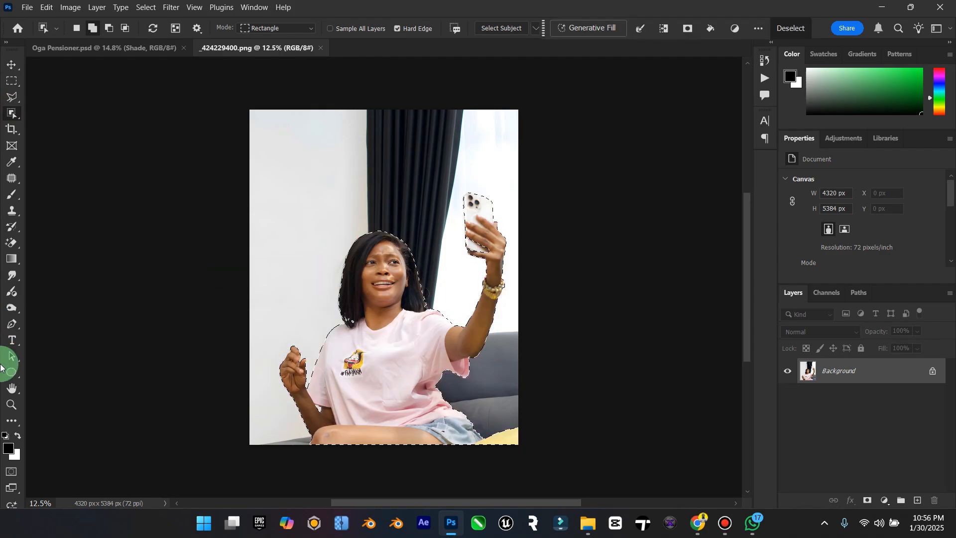
Step: Add the missed parts of the white phone to the selection with a Polygonal Lasso outline around the phone and fingers
click(7, 404)
mouse_move(487, 199)
mouse_down()
mouse_move(567, 200)
mouse_move(552, 207)
mouse_up()
click(9, 97)
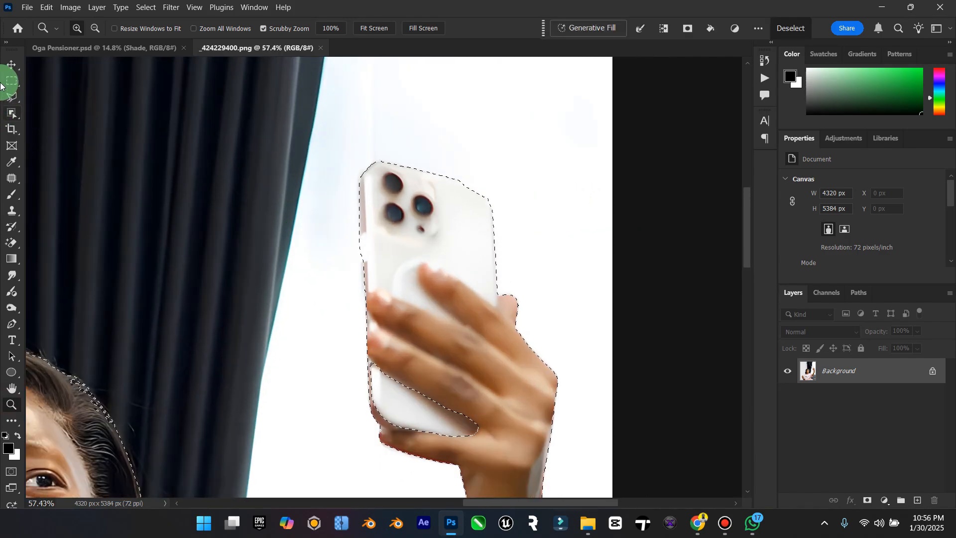
click(478, 453)
click(378, 425)
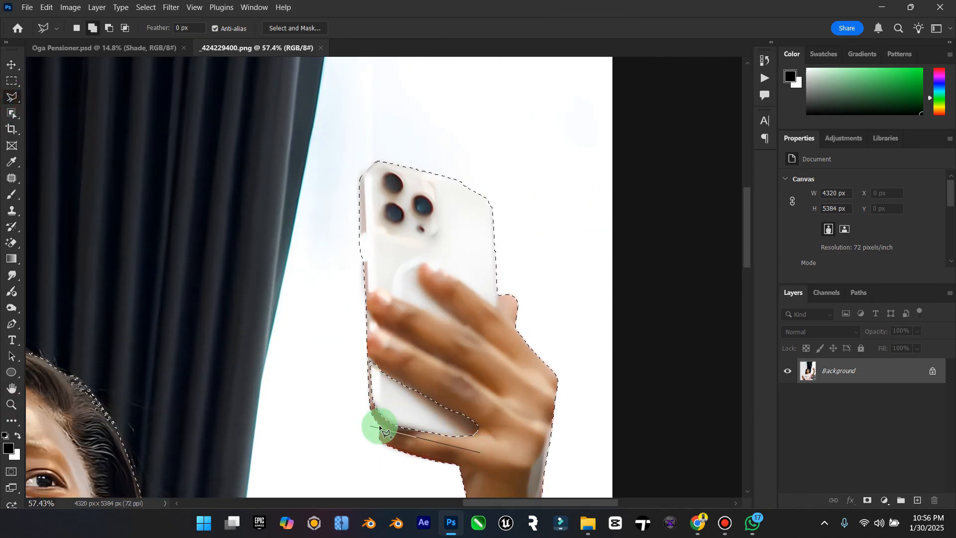
click(367, 393)
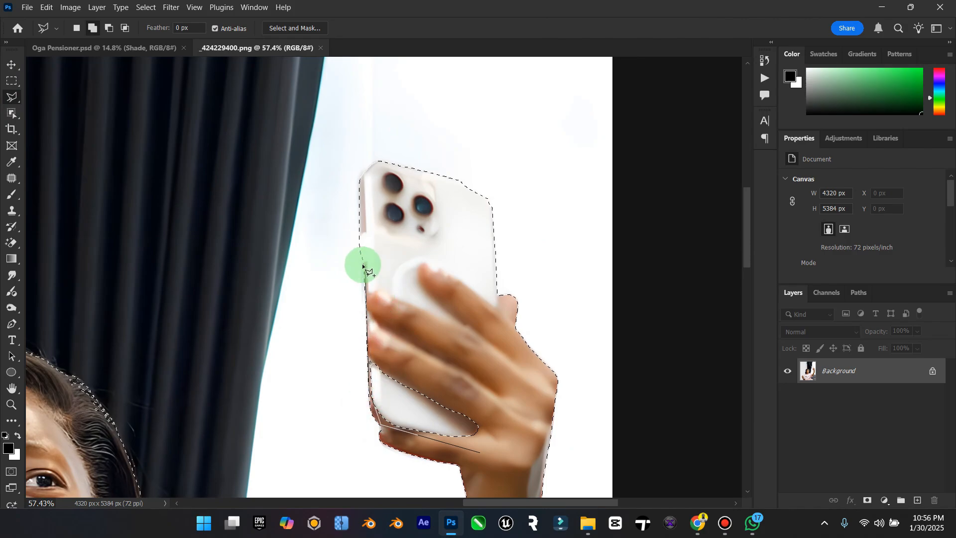
click(363, 264)
click(365, 203)
click(405, 171)
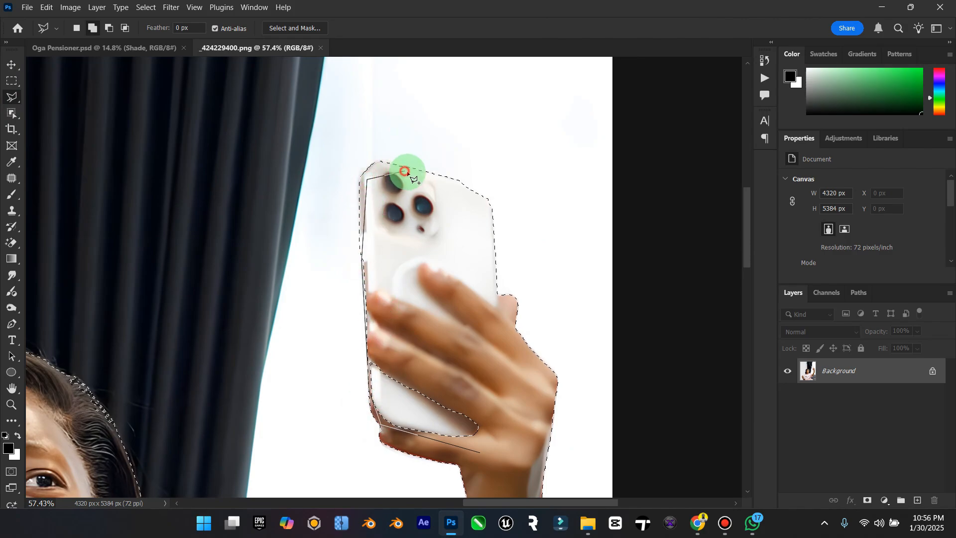
click(489, 198)
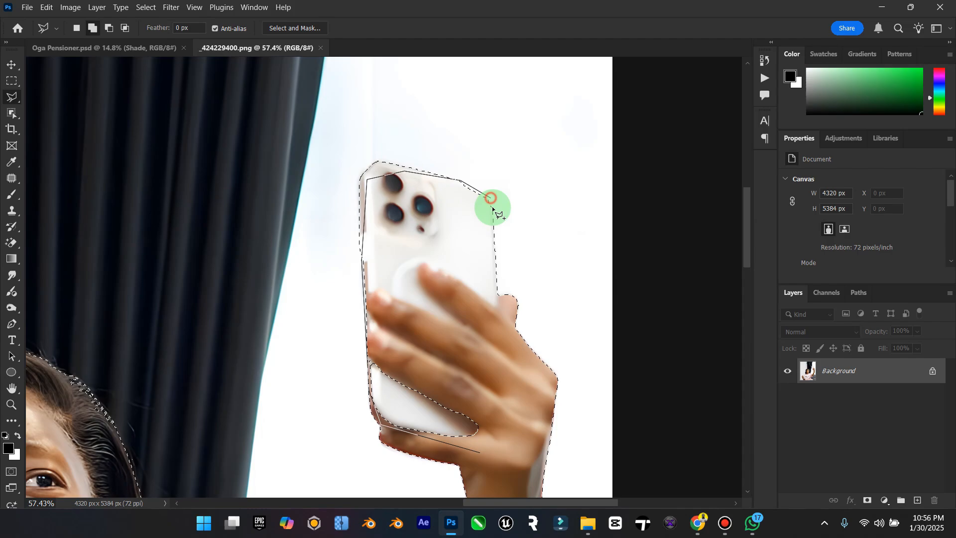
double_click(511, 428)
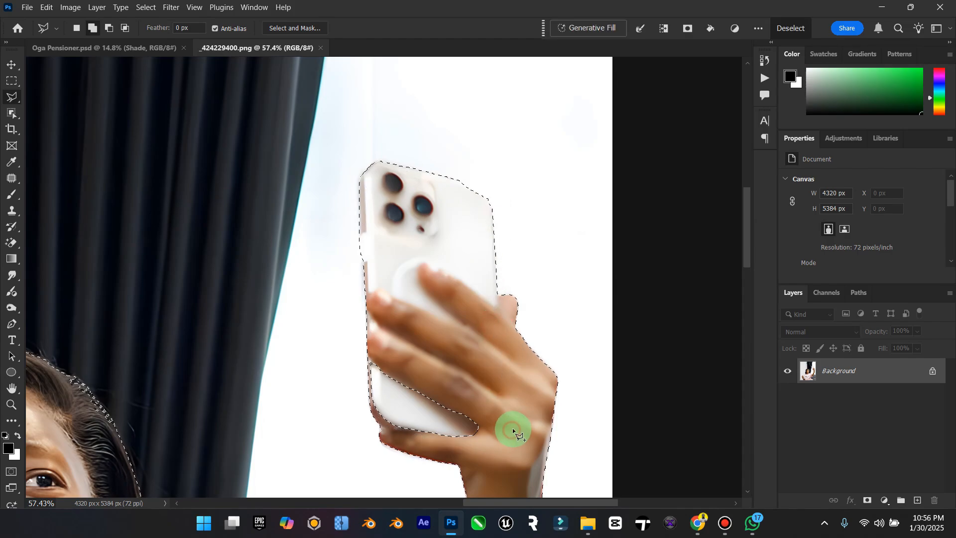
Step: Add the missed patch of hair above the raised arm's shoulder to the selection with the Polygonal Lasso
scroll(513, 428, down, 10)
scroll(548, 277, down, 5)
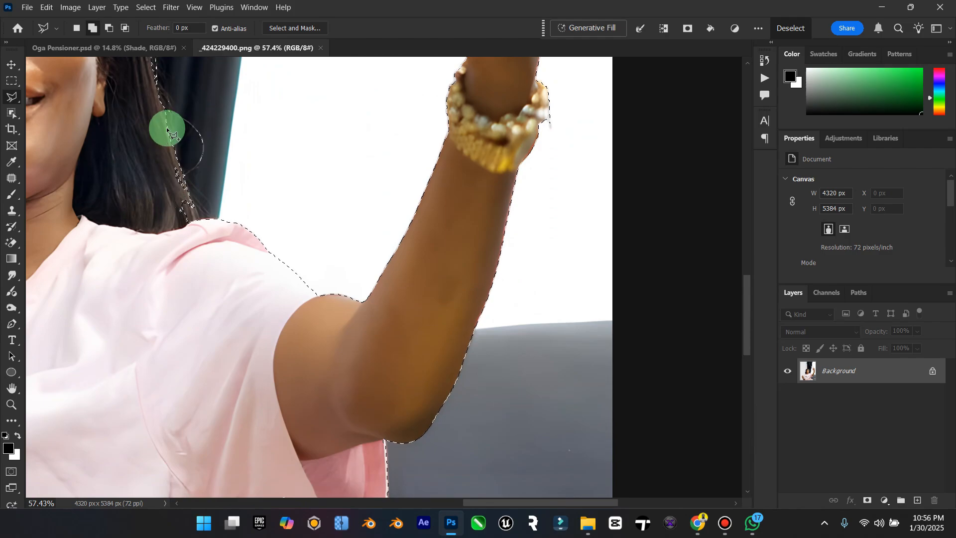
click(167, 111)
click(206, 240)
double_click(126, 241)
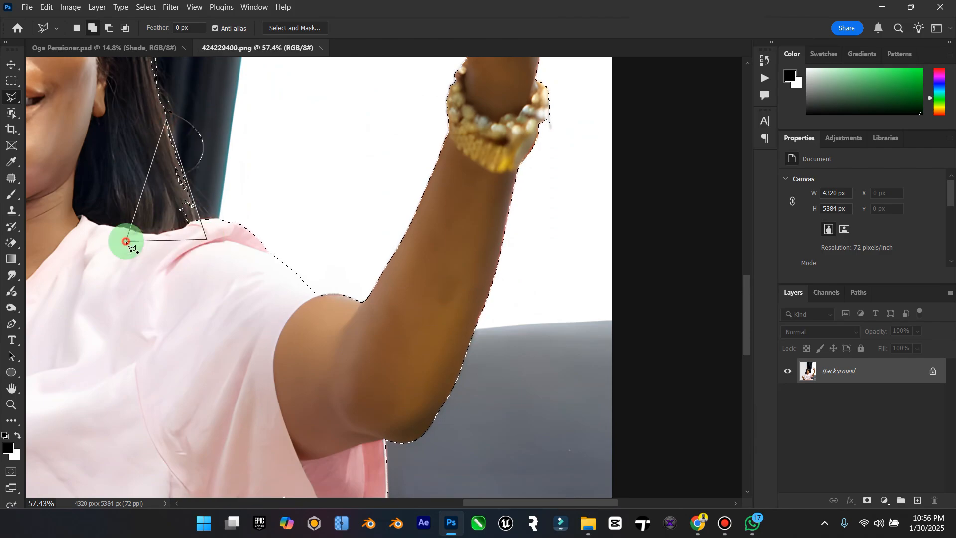
Step: Subtract the yellow cushion beside the denim shorts from the selection with the Polygonal Lasso
scroll(126, 241, down, 4)
scroll(125, 240, down, 4)
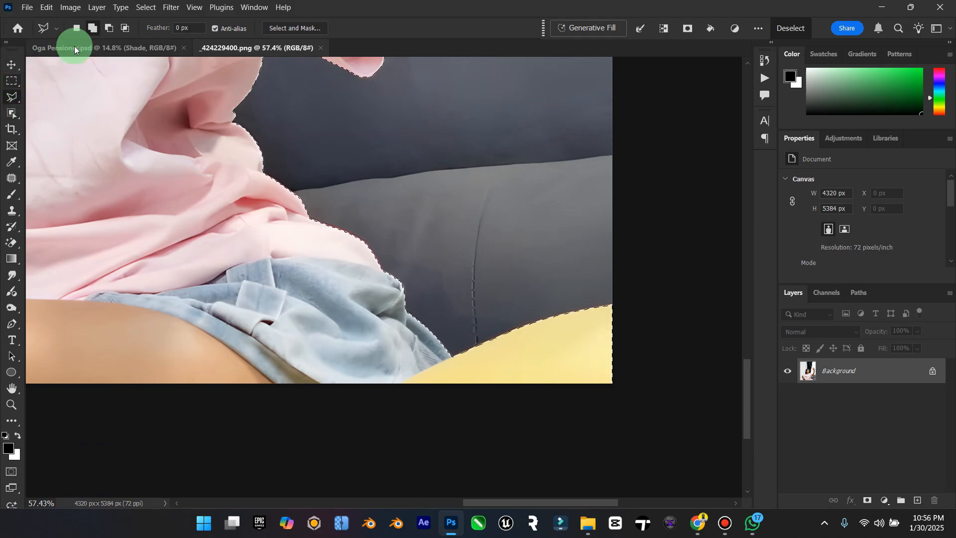
click(109, 28)
click(447, 342)
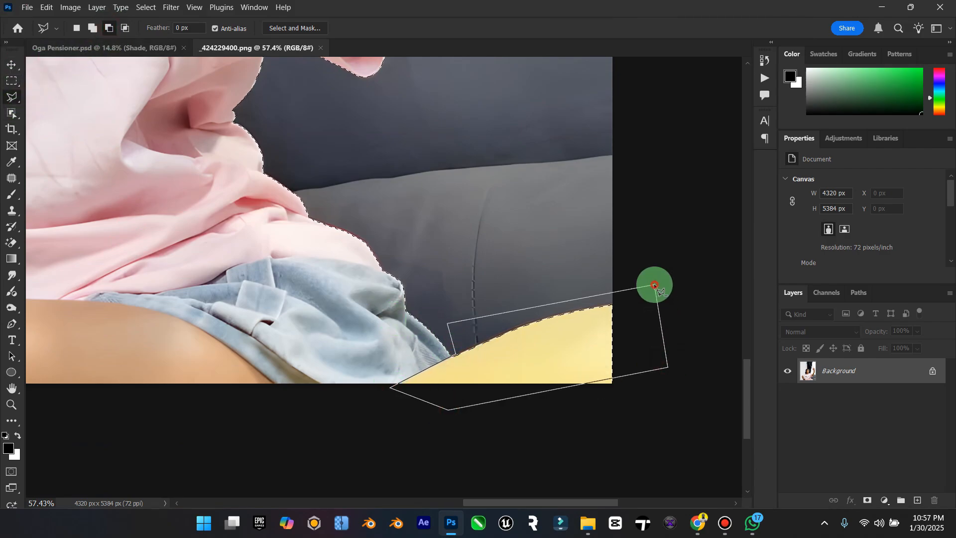
click(583, 356)
click(569, 415)
double_click(656, 409)
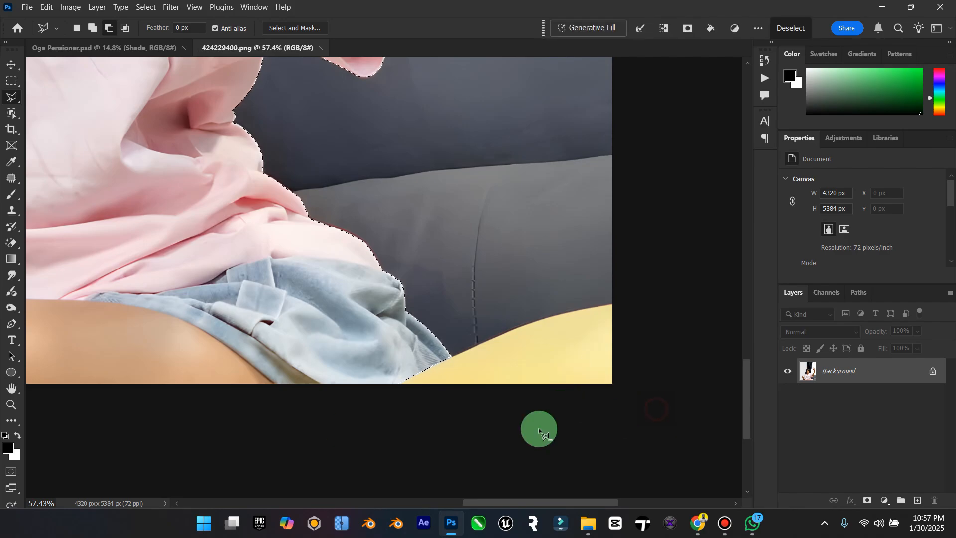
Step: Add the missed edge of the curled index finger next to the thumb to the selection with the Polygonal Lasso
double_click(14, 393)
click(13, 405)
drag(231, 432, 376, 387)
key(ctrl+0)
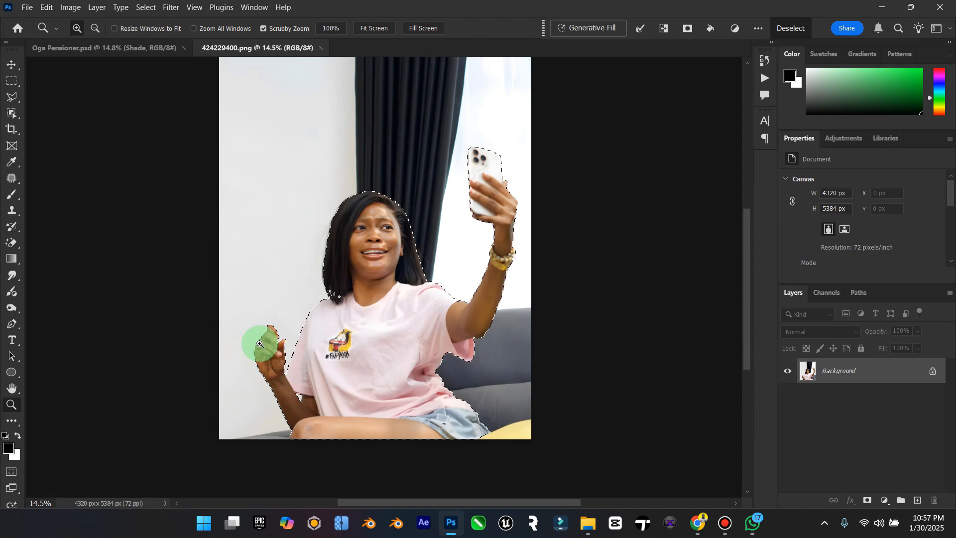
drag(260, 342, 343, 324)
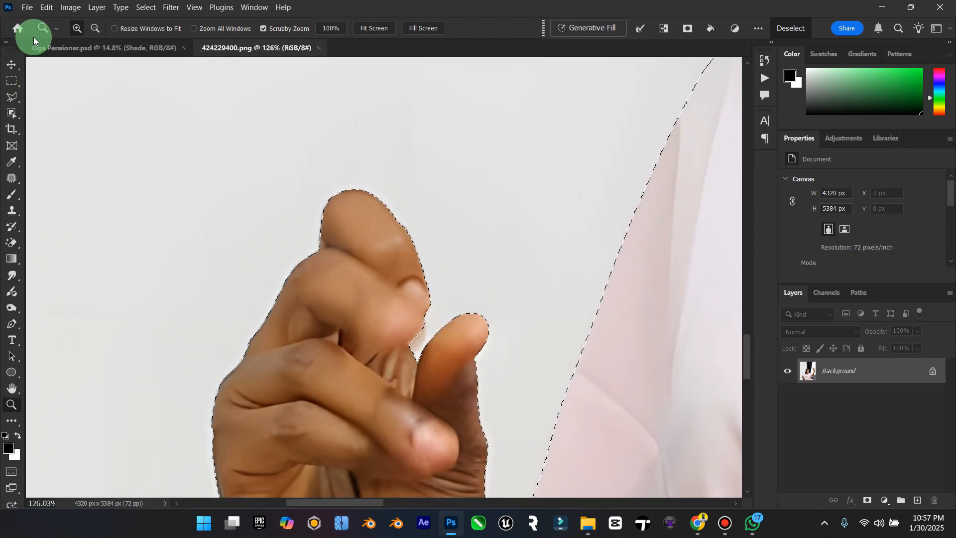
click(11, 98)
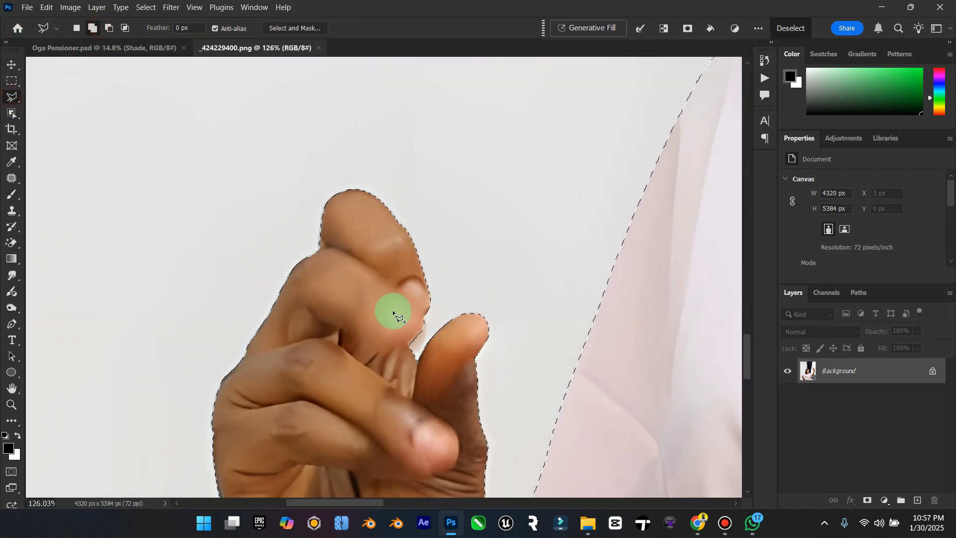
click(413, 304)
click(424, 317)
click(425, 329)
click(420, 347)
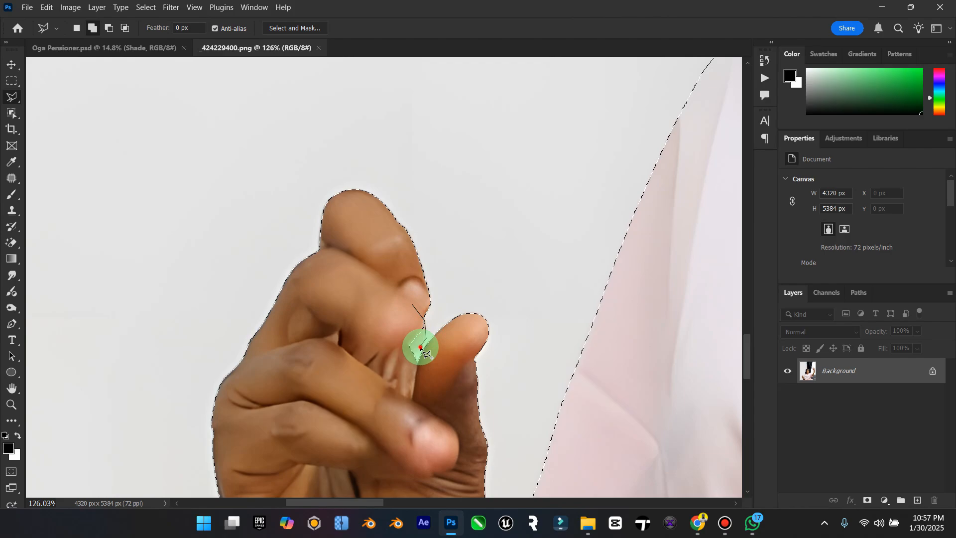
double_click(391, 344)
Step: Add the missed hair along the top of the woman's head to the selection with the Polygonal Lasso and open Select and Mask
double_click(13, 392)
click(14, 401)
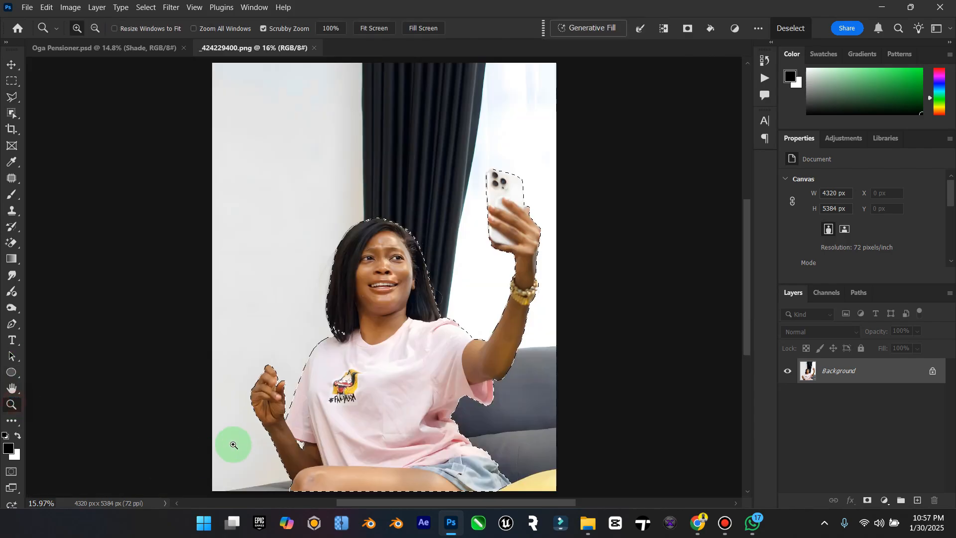
scroll(235, 441, down, 1)
scroll(357, 298, up, 1)
drag(380, 314, 554, 207)
click(12, 113)
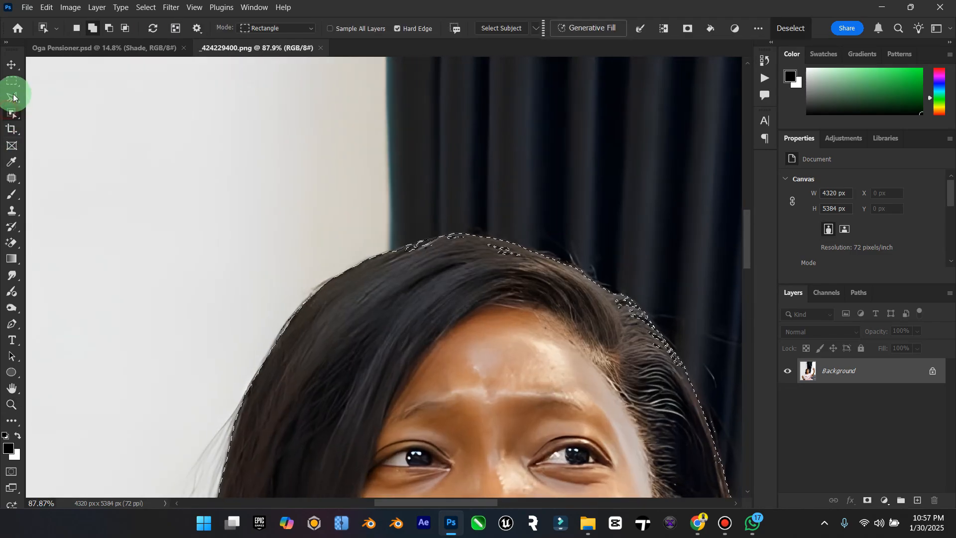
click(12, 97)
click(635, 429)
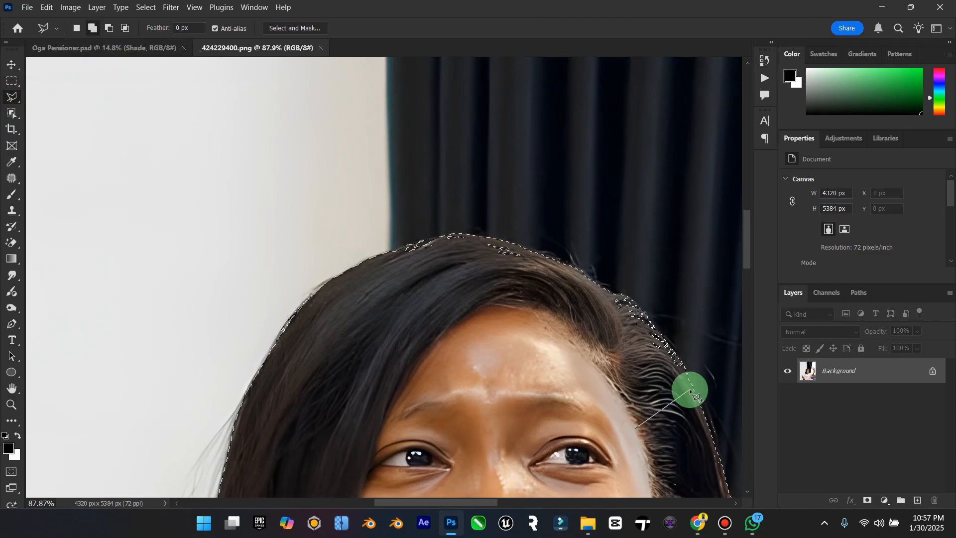
click(672, 343)
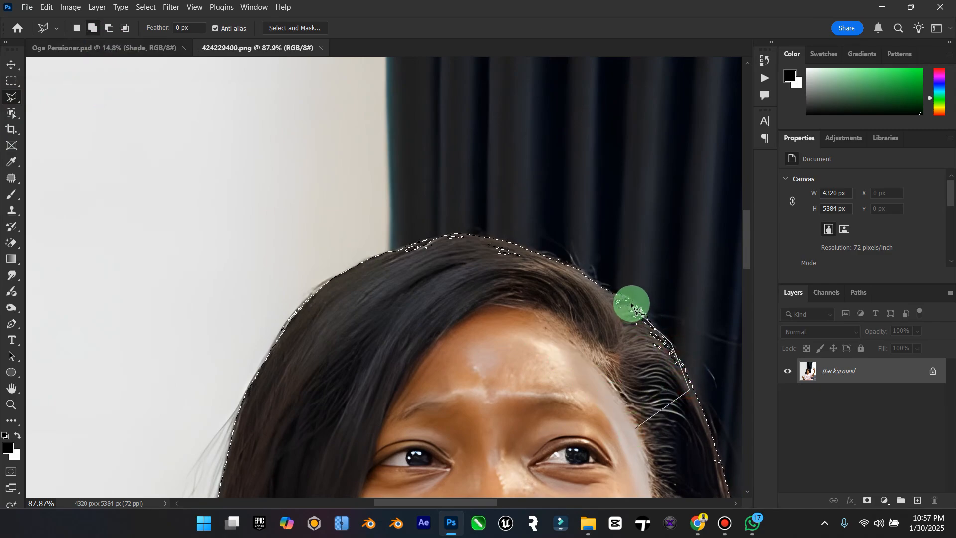
click(622, 298)
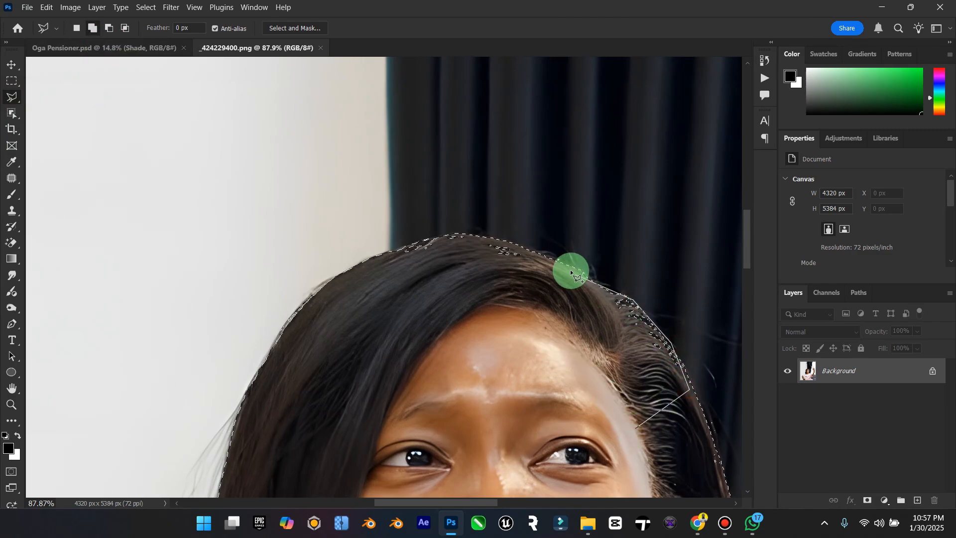
click(492, 238)
click(437, 236)
click(373, 256)
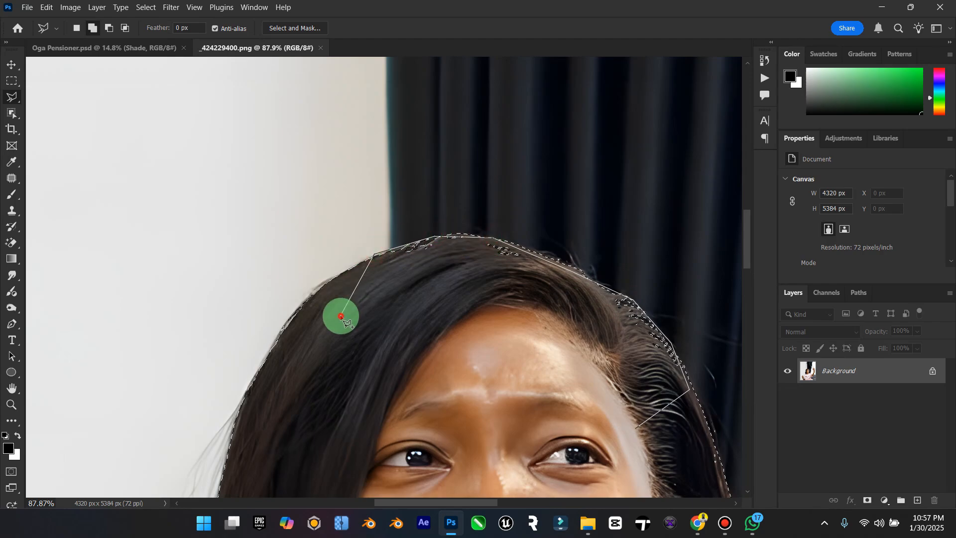
double_click(528, 375)
click(305, 28)
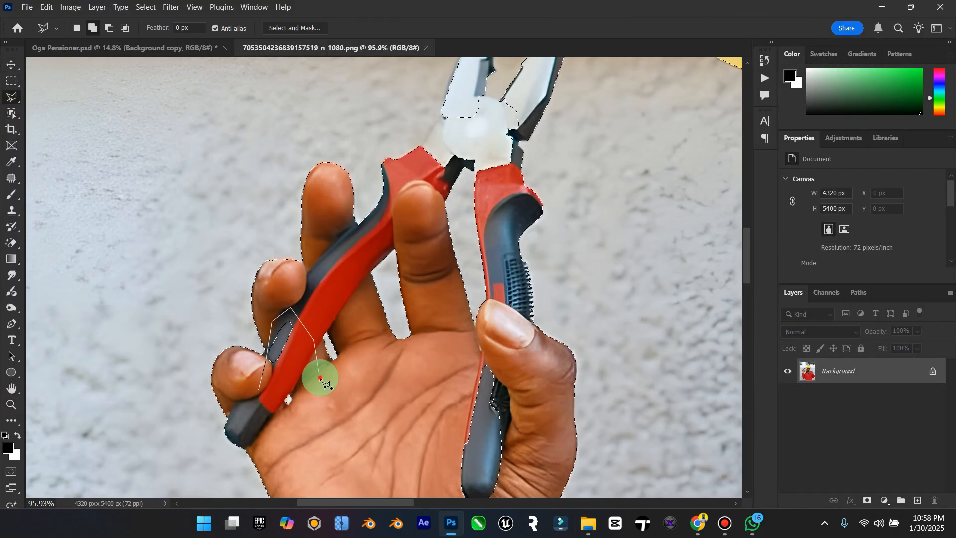
scroll(512, 160, up, 3)
scroll(523, 213, down, 2)
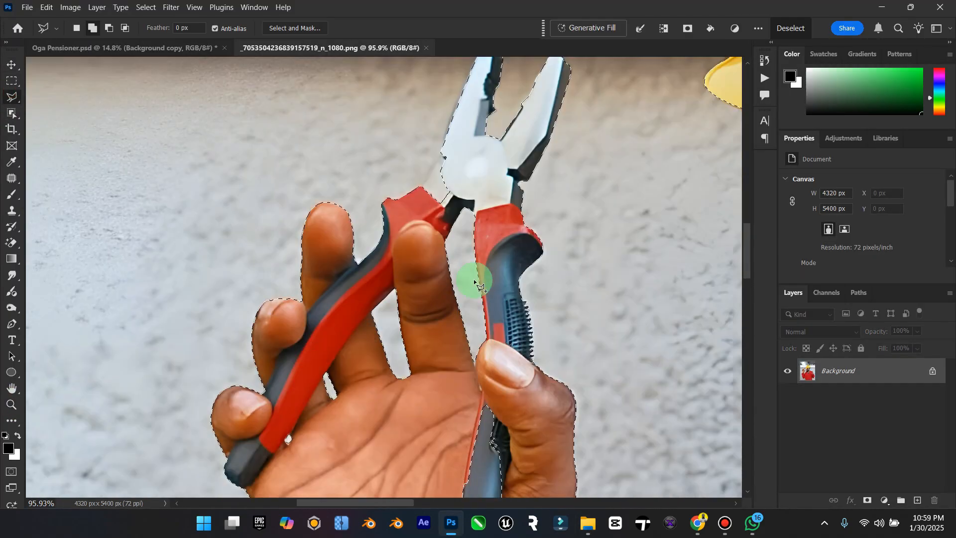
scroll(475, 284, down, 4)
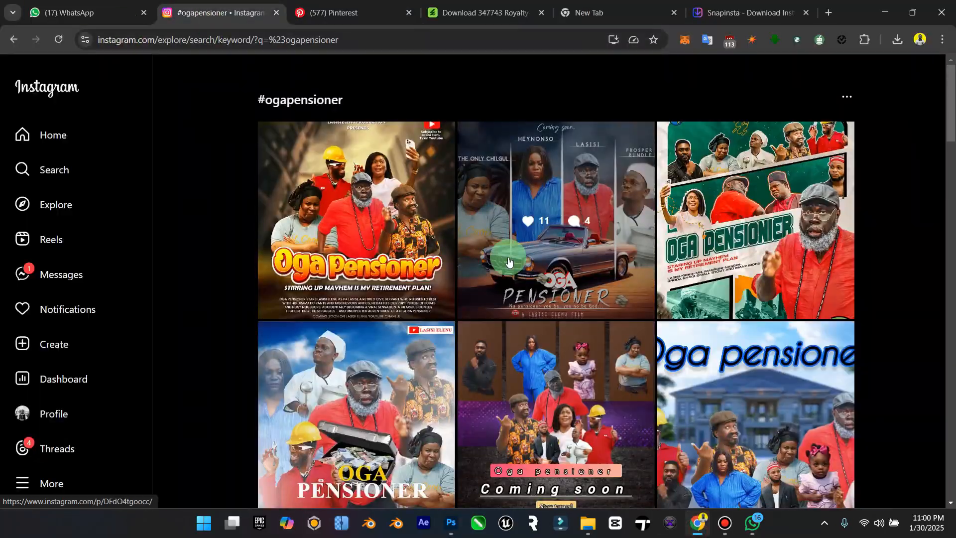
scroll(519, 336, down, 5)
scroll(520, 337, down, 5)
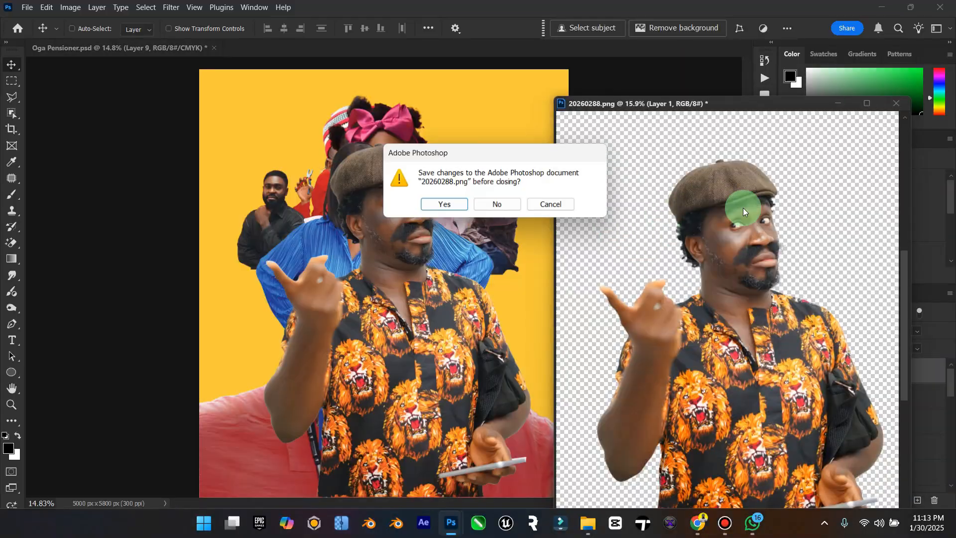
click(498, 204)
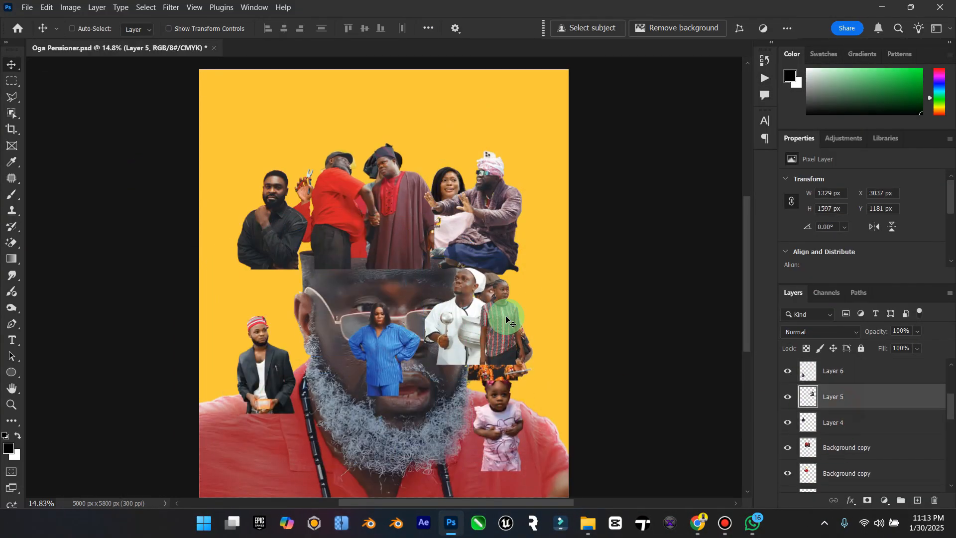
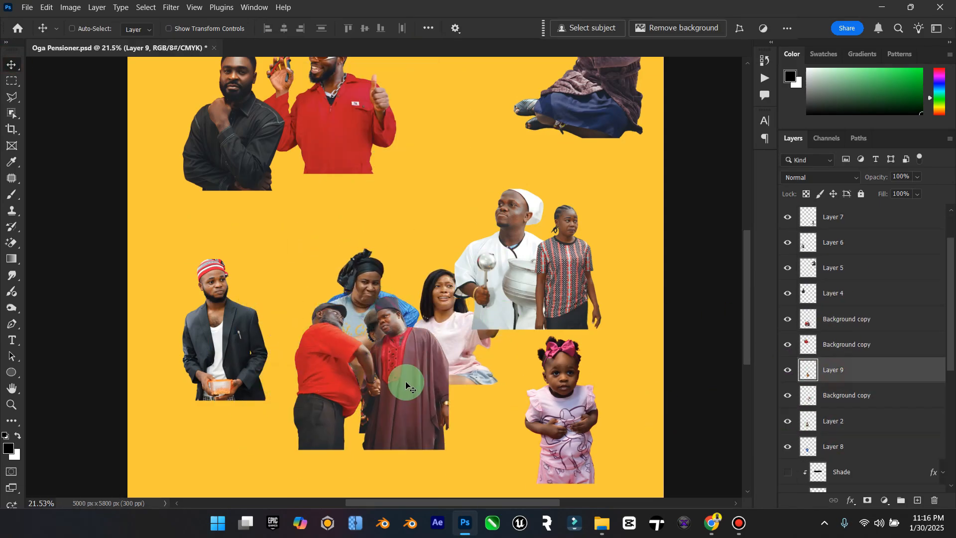
Step: Scale and arrange the people cutouts into one tight overlapping crowd, reordering their layers from front to back
click(835, 319)
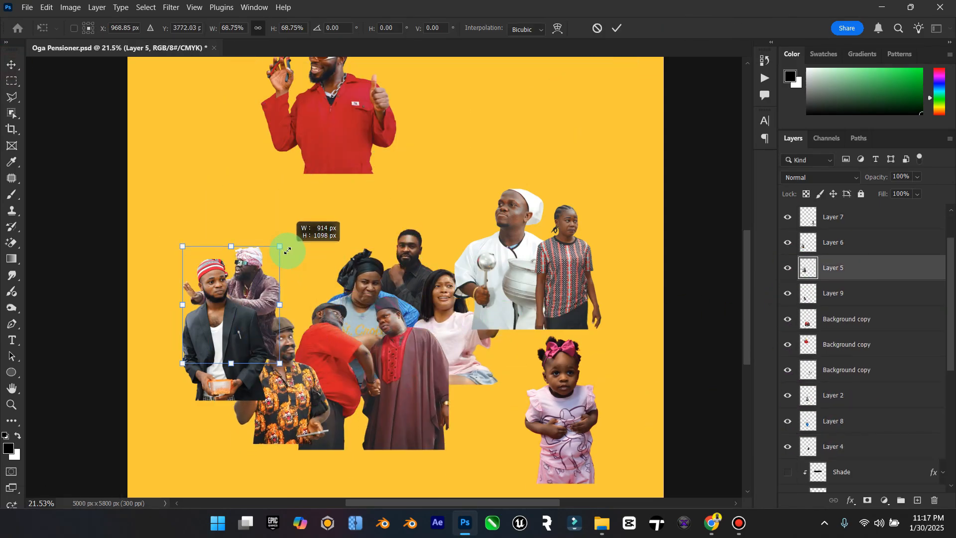
click(347, 258)
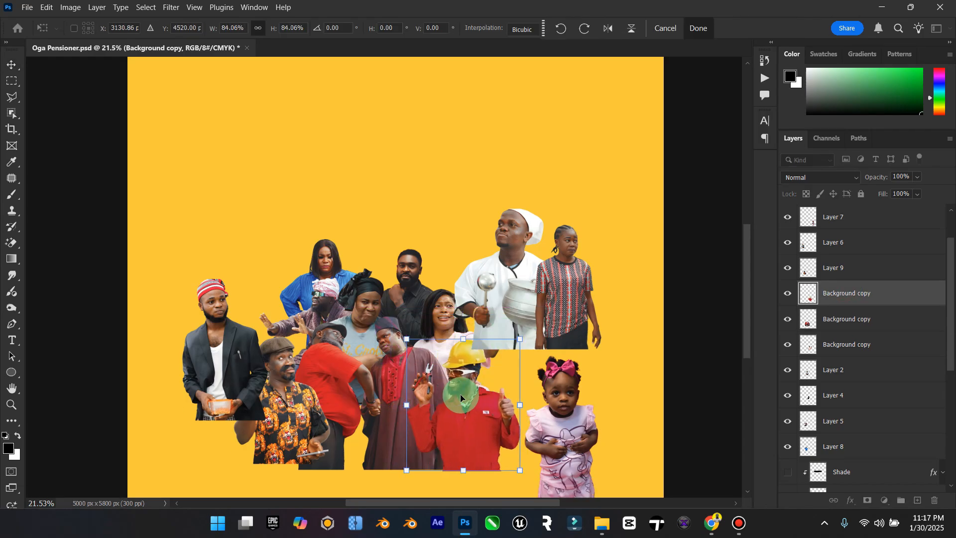
drag(331, 337, 369, 275)
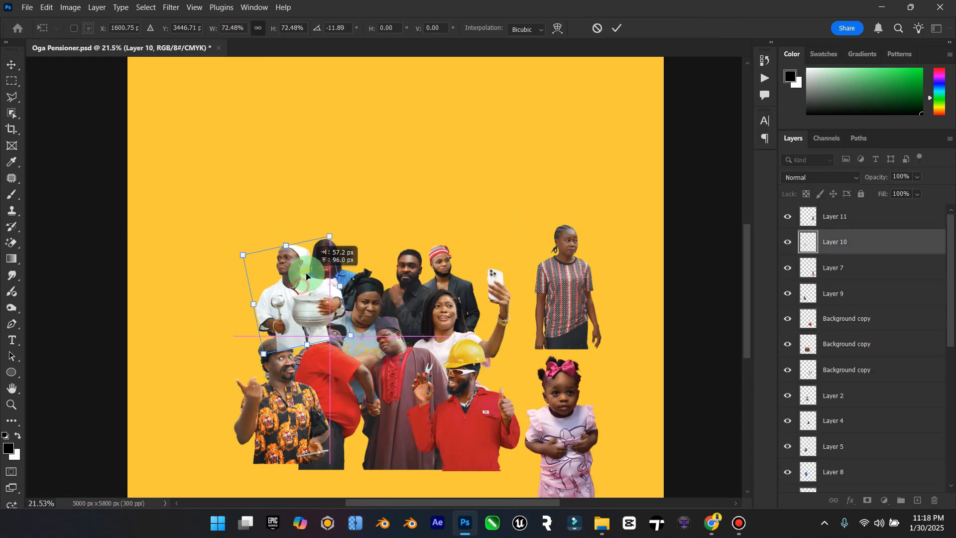
click(875, 303)
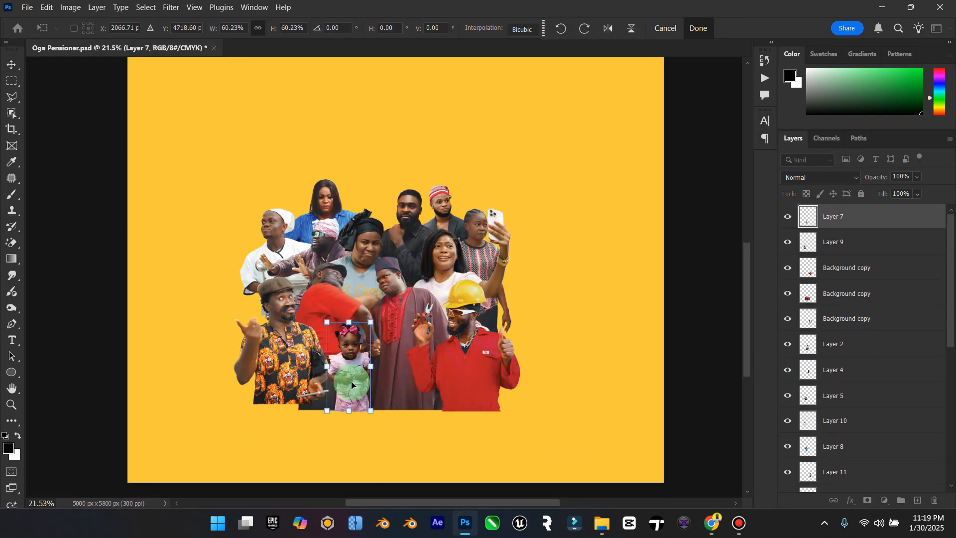
Step: Place the toddler in the crowd's back row, group all the people layers, and toggle the group's visibility to check it
click(462, 197)
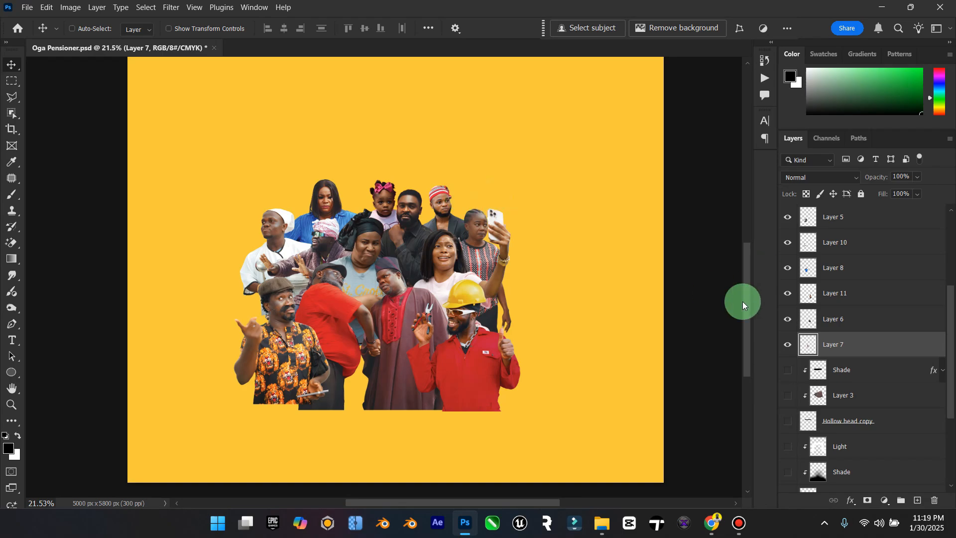
scroll(849, 298, up, 5)
shift+click(850, 218)
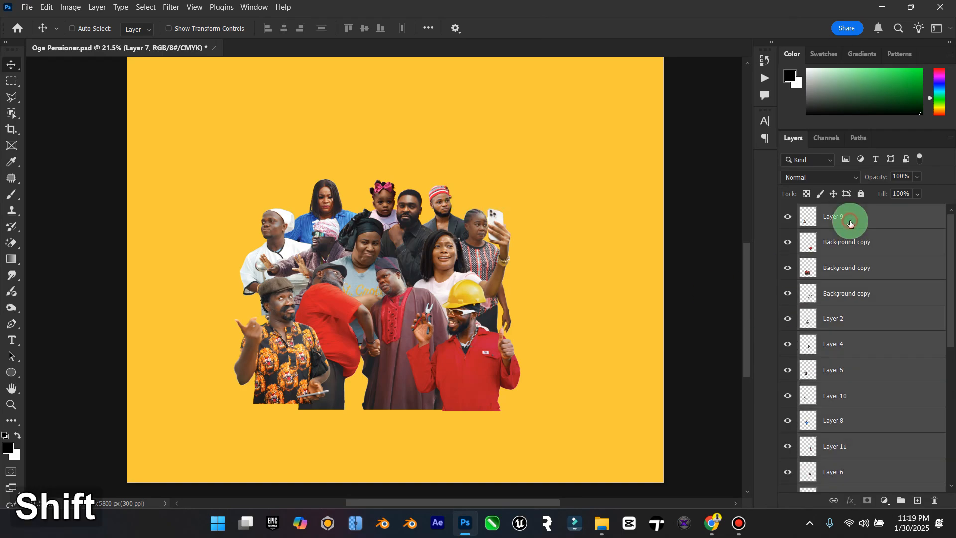
key(ctrl+g)
click(787, 219)
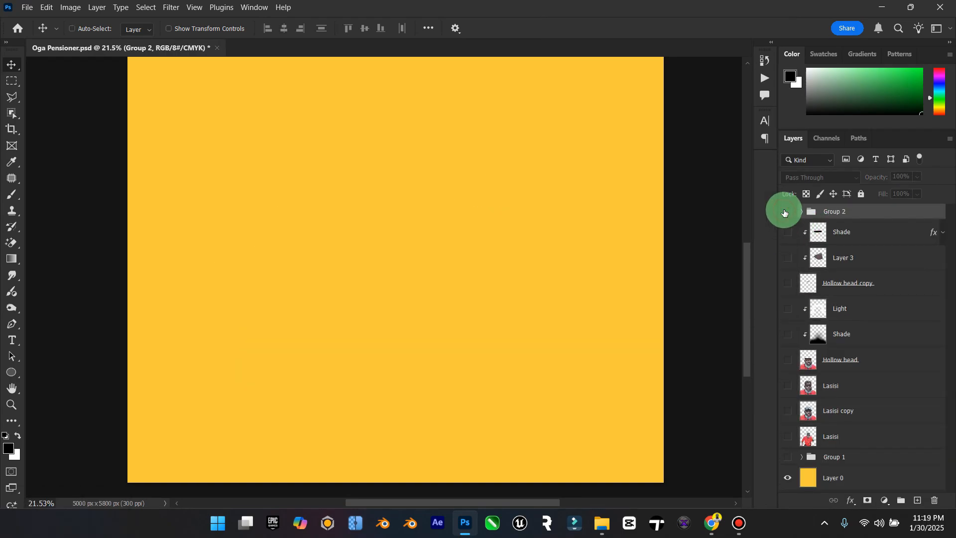
click(787, 215)
Step: Move the grouped crowd to the upper middle of the yellow canvas
drag(466, 252, 493, 193)
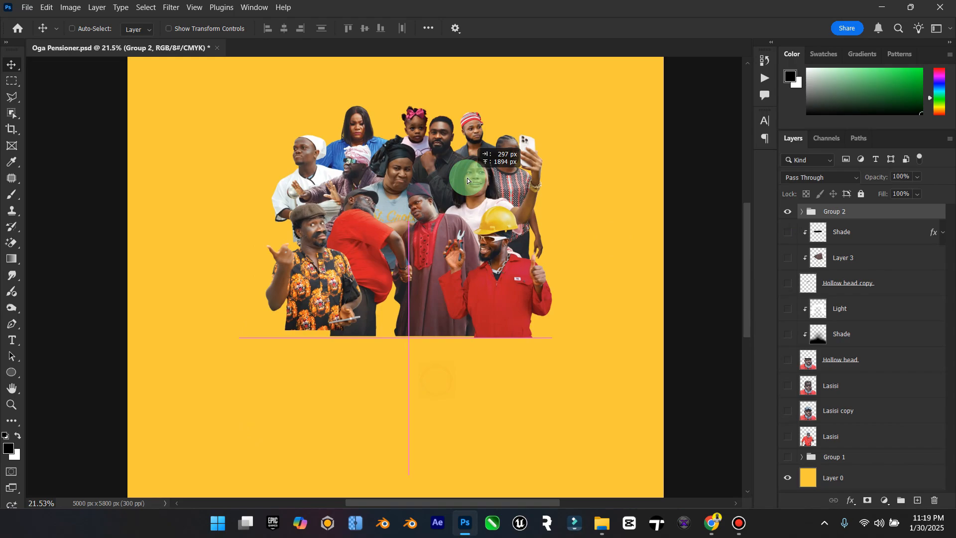
double_click(14, 386)
click(16, 66)
mouse_move(464, 192)
mouse_down()
mouse_move(444, 184)
mouse_move(450, 179)
mouse_up()
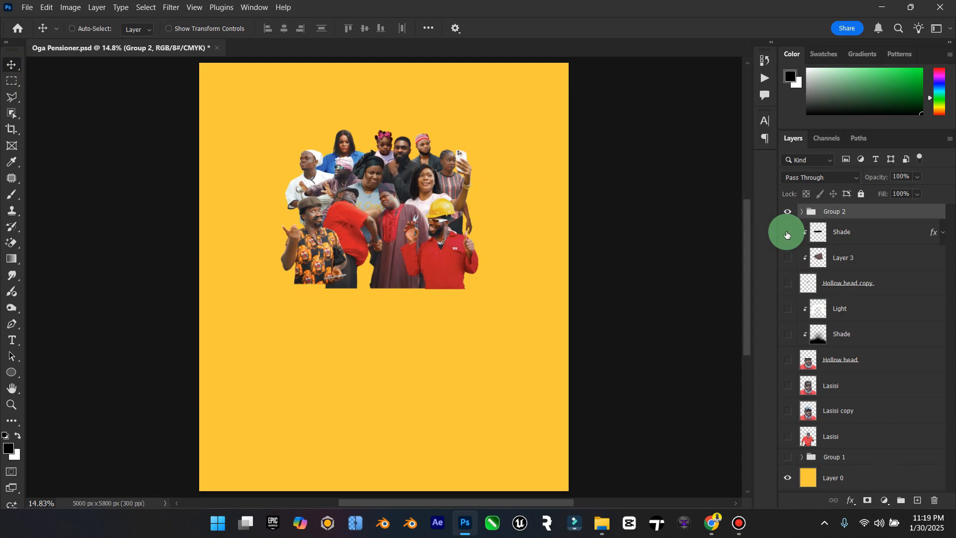
Step: Show the Hollow head and Hollow head copy layers together with their clipped Shade, Light and Layer 3 layers
drag(787, 232, 787, 352)
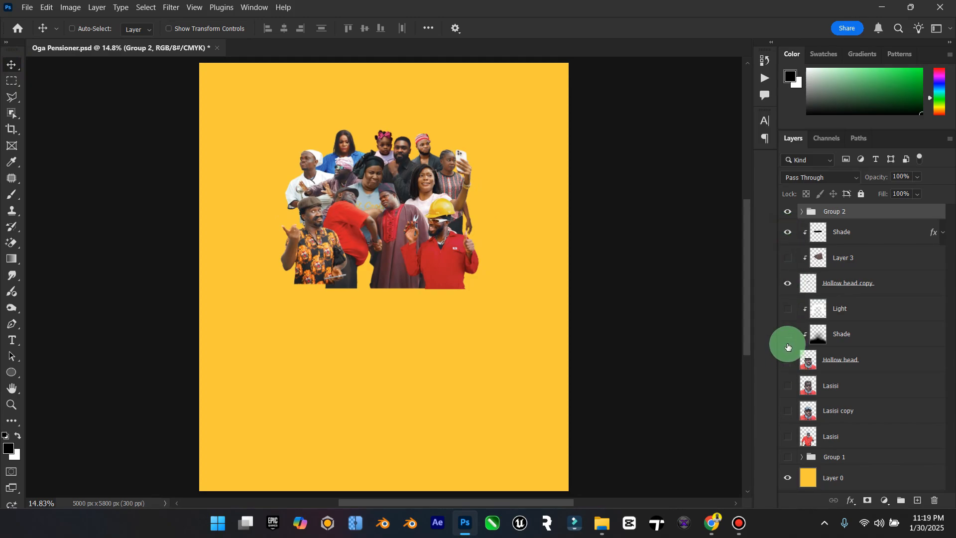
click(787, 258)
drag(788, 305, 797, 363)
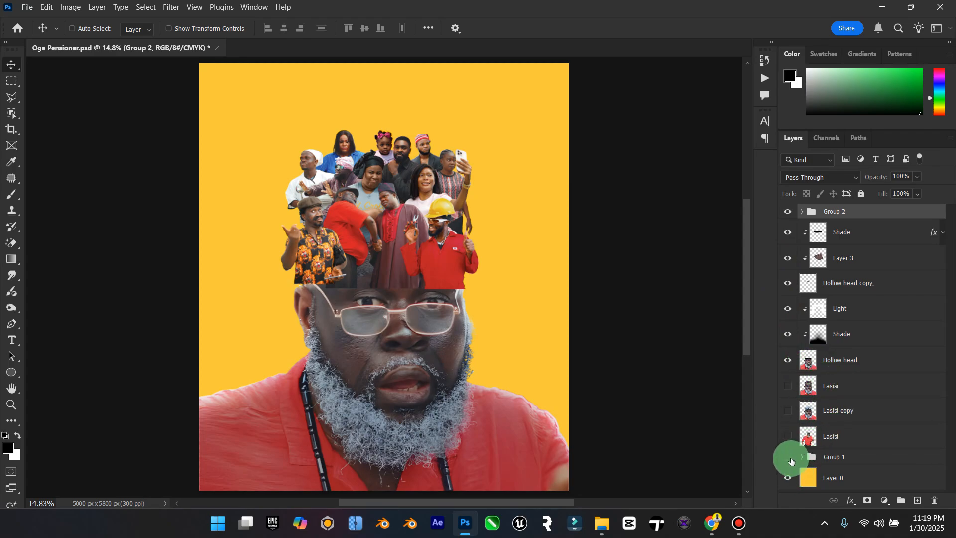
Step: Move Group 1 beneath the yellow Layer 0 and put the three hidden Lasisi layers into it
drag(792, 460, 847, 484)
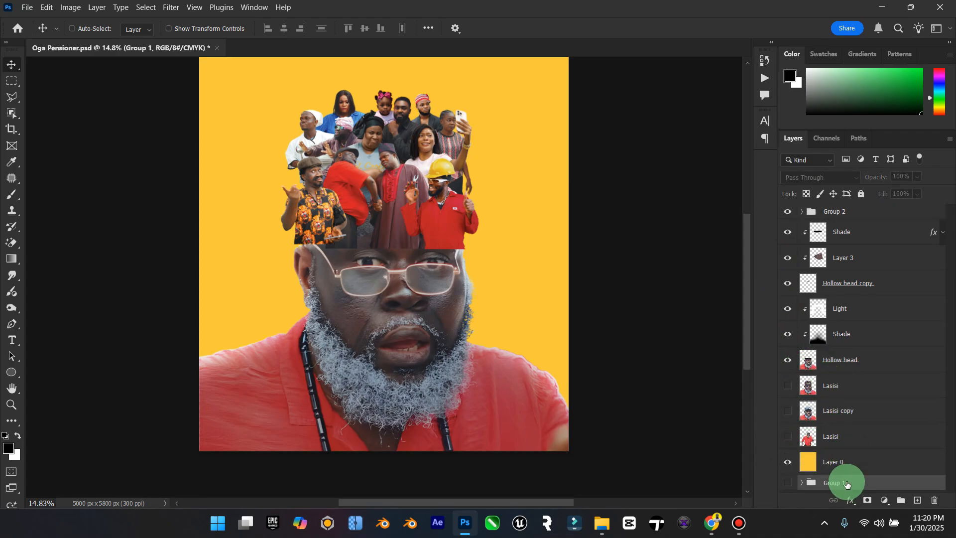
click(839, 440)
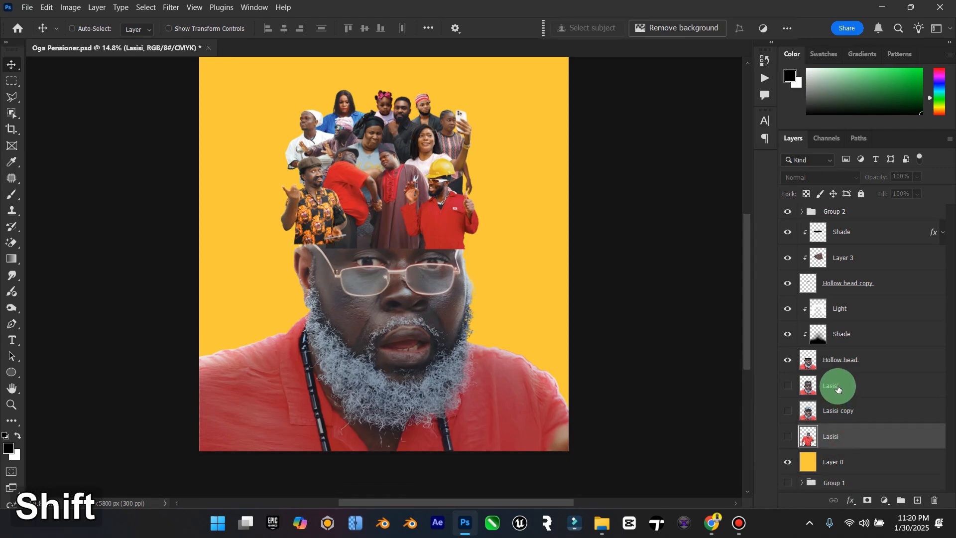
shift+click(838, 388)
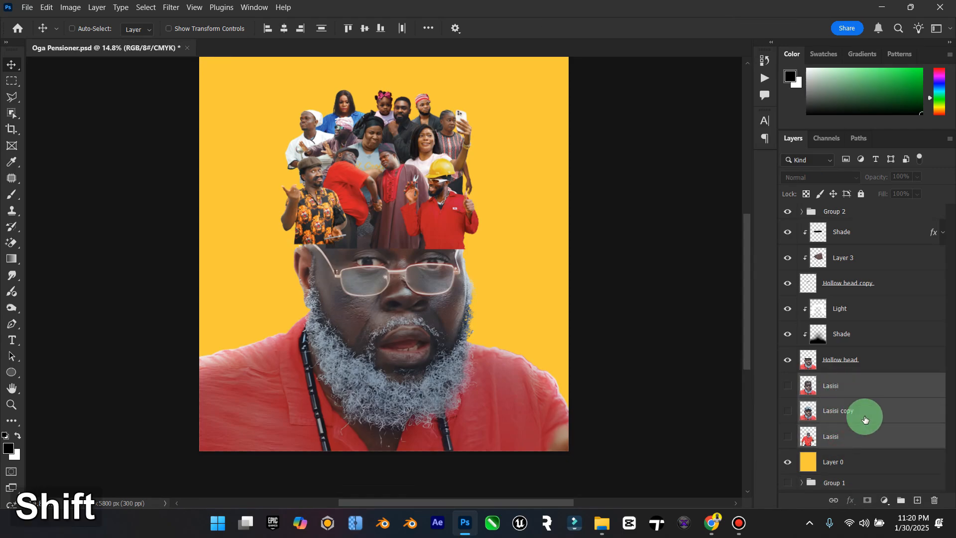
drag(865, 443, 853, 484)
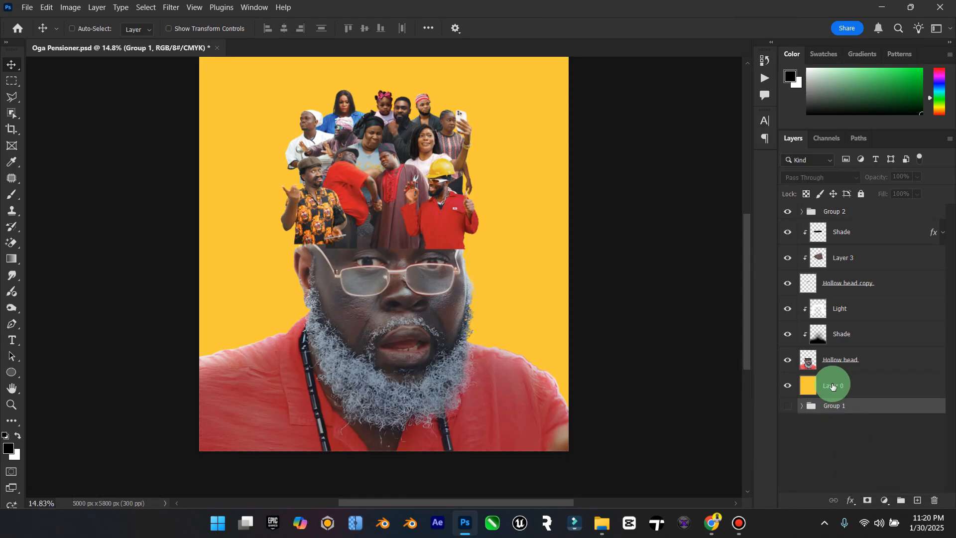
Step: Move the crowd group up until it stands just above the opening of the hollow head
click(843, 212)
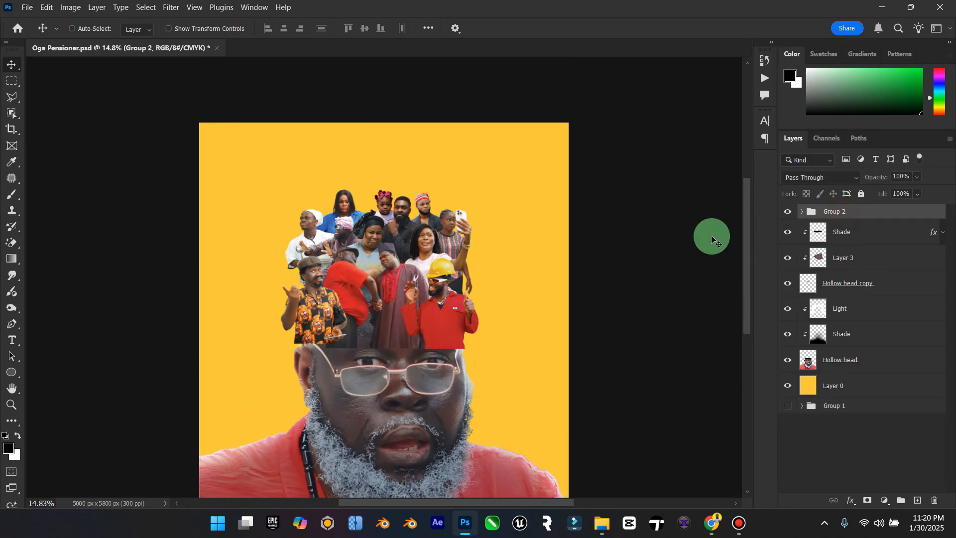
drag(455, 289, 474, 258)
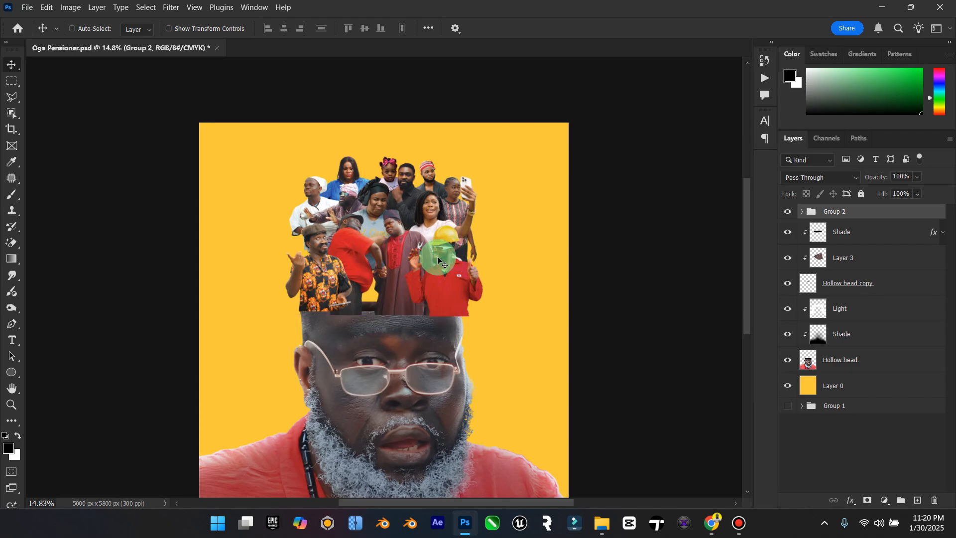
drag(396, 272, 401, 220)
middle_click(415, 260)
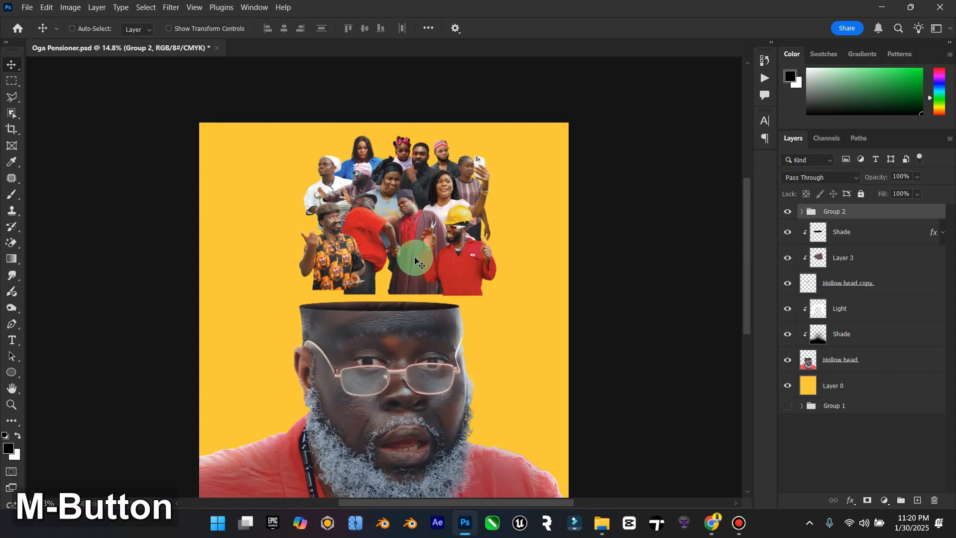
drag(425, 261, 420, 242)
scroll(422, 242, left, 3)
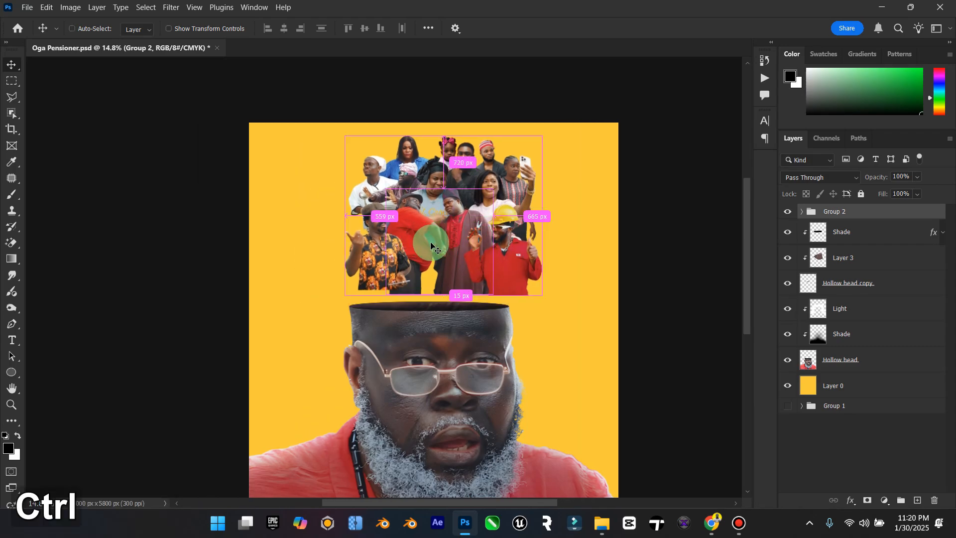
scroll(455, 219, up, 4)
Step: Expand the crowd group and move the two handshaking men about 596 px left
click(835, 220)
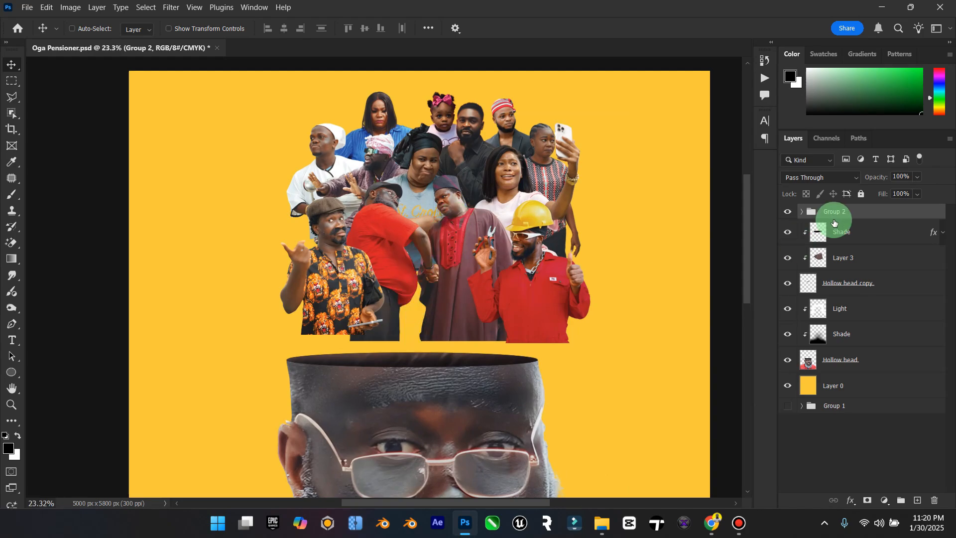
click(802, 212)
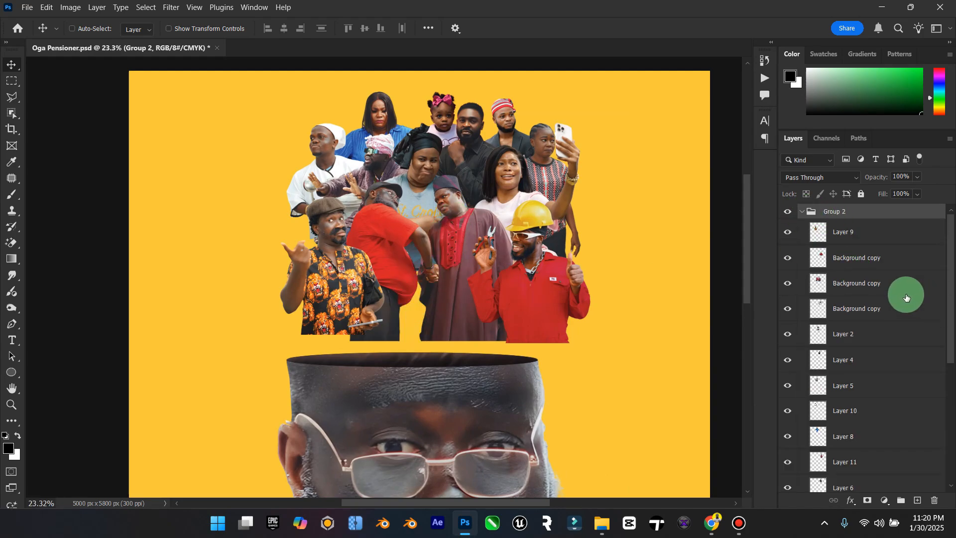
click(595, 300)
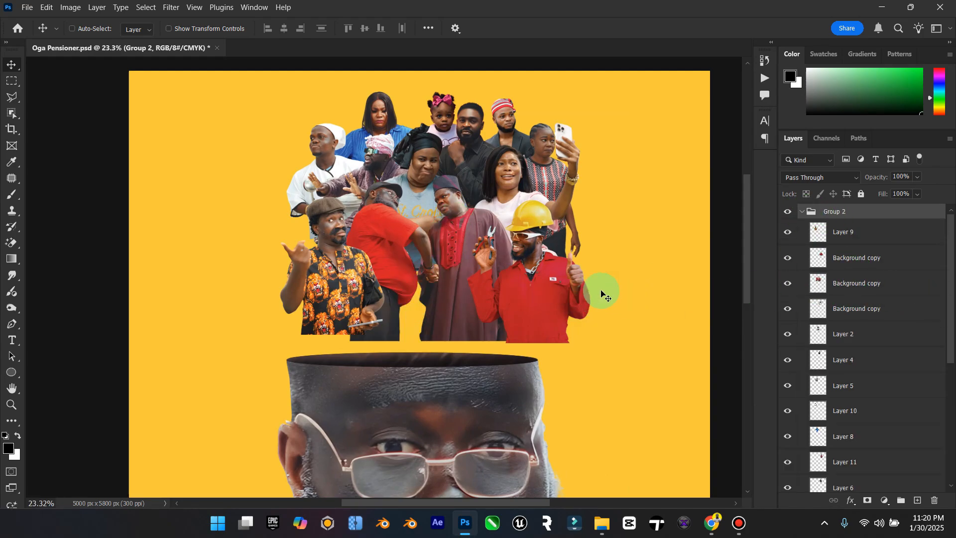
scroll(843, 416, down, 5)
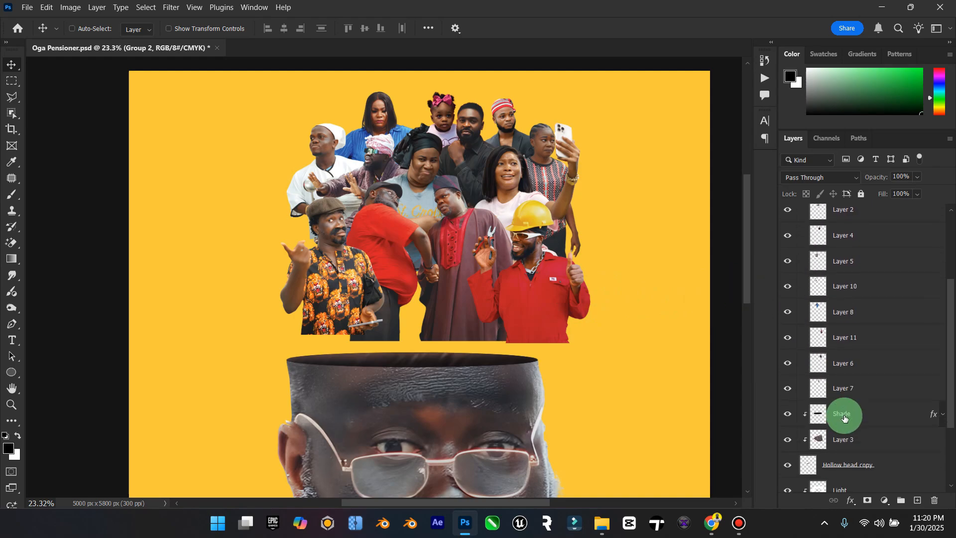
scroll(845, 417, up, 5)
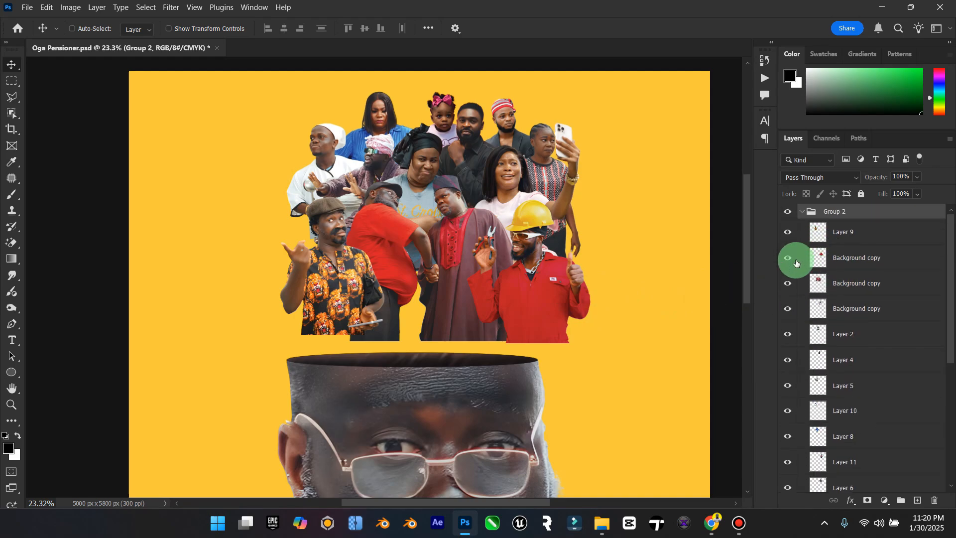
click(850, 279)
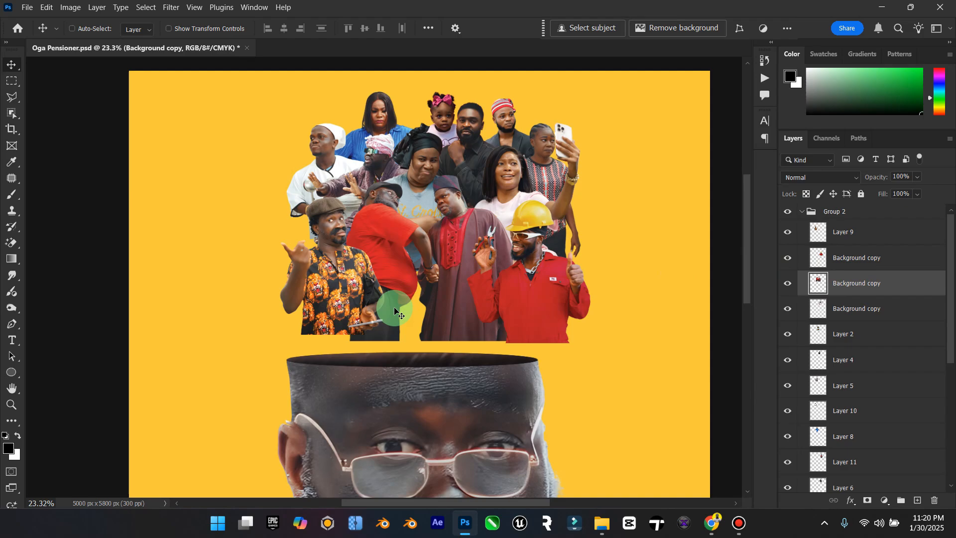
drag(438, 303, 369, 303)
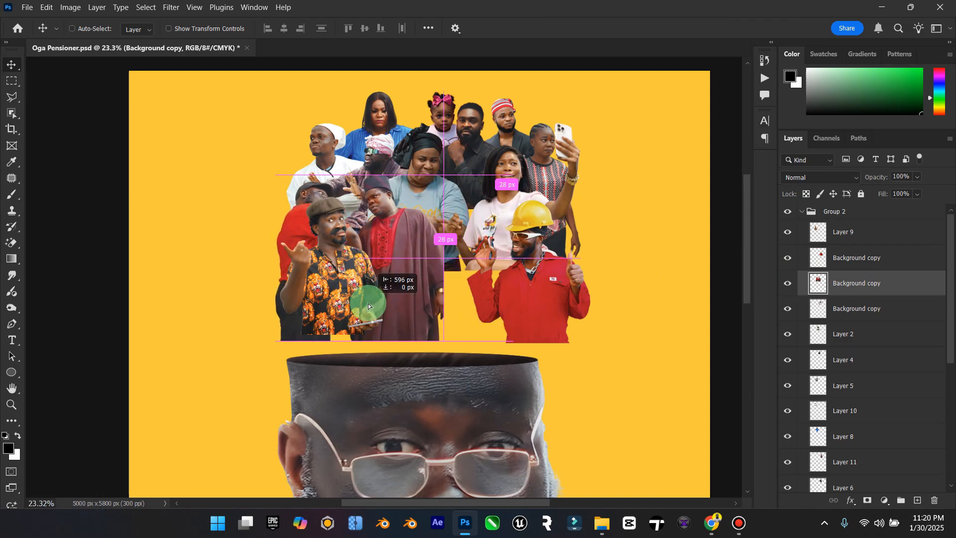
Step: Move the man in the yellow hard hat left so he stands right beside the handshaking men
click(797, 258)
click(797, 258)
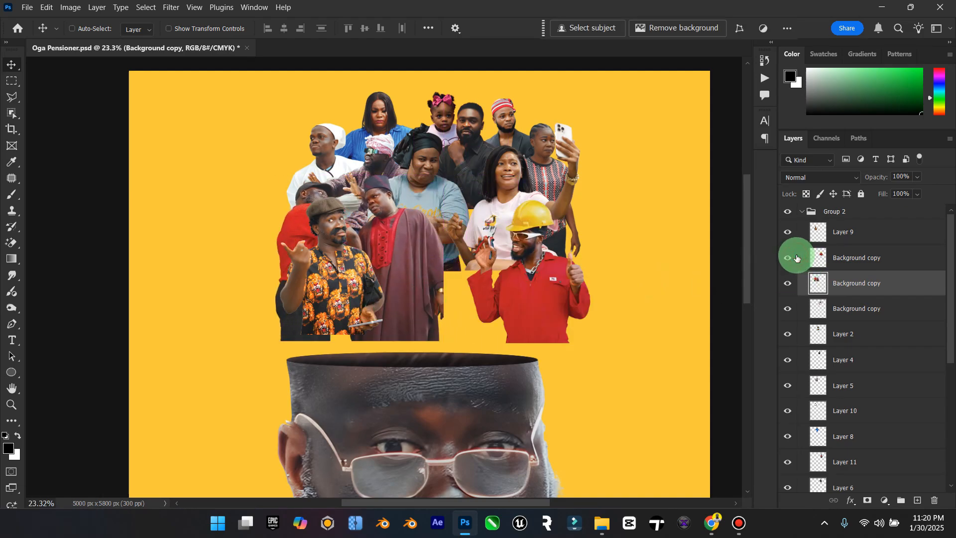
click(857, 259)
drag(508, 276, 441, 275)
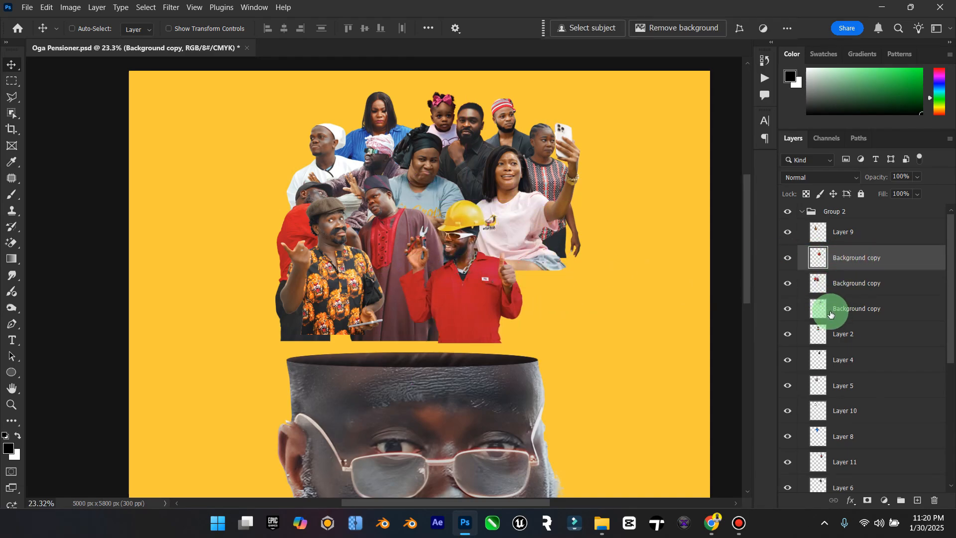
Step: Move the man in the orange patterned shirt to the right end of the front row and nudge the handshaking men slightly left
click(793, 336)
click(790, 335)
click(787, 308)
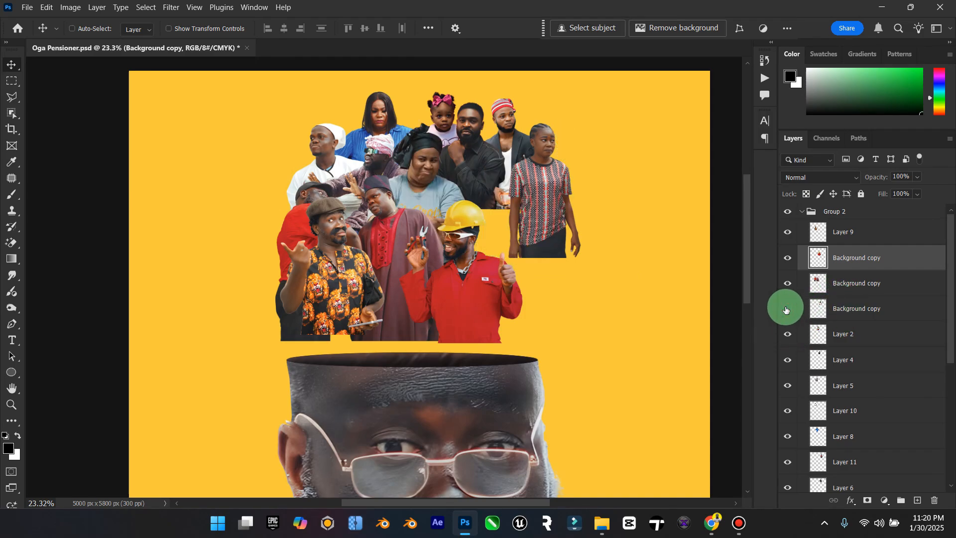
click(786, 308)
click(787, 283)
click(788, 283)
click(788, 232)
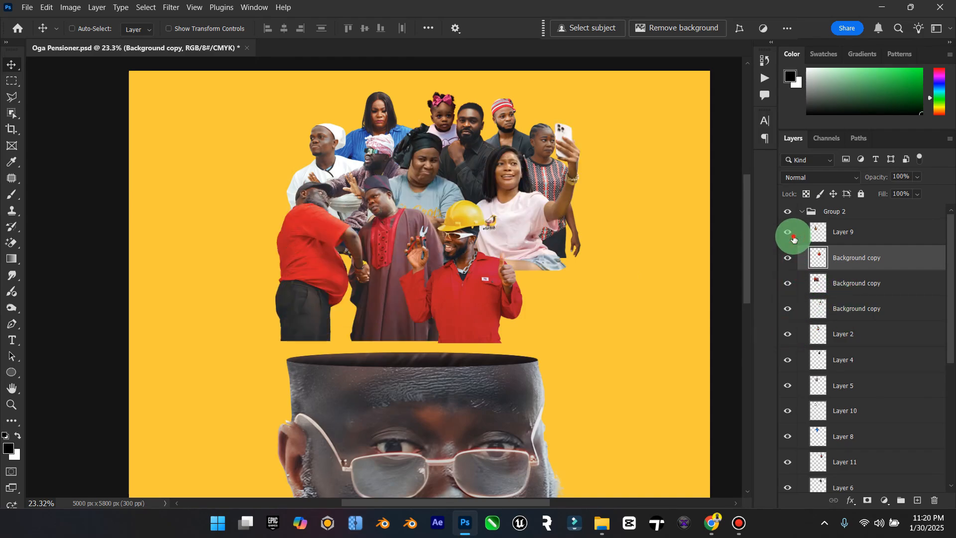
click(788, 232)
click(843, 231)
drag(369, 279, 560, 293)
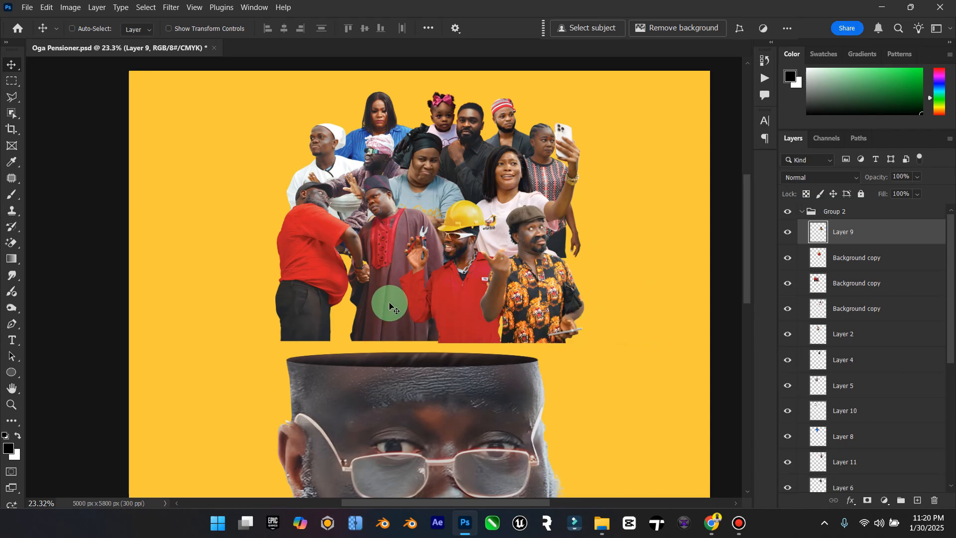
click(857, 282)
drag(366, 289, 333, 292)
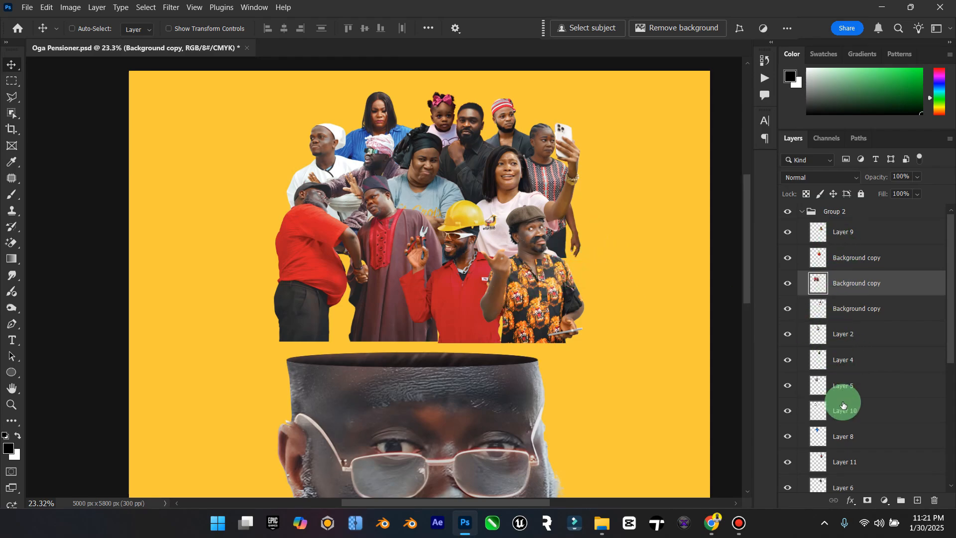
Step: Move the woman in the patterned top between the two handshaking men and place her layer directly beneath theirs
scroll(842, 408, down, 1)
click(791, 451)
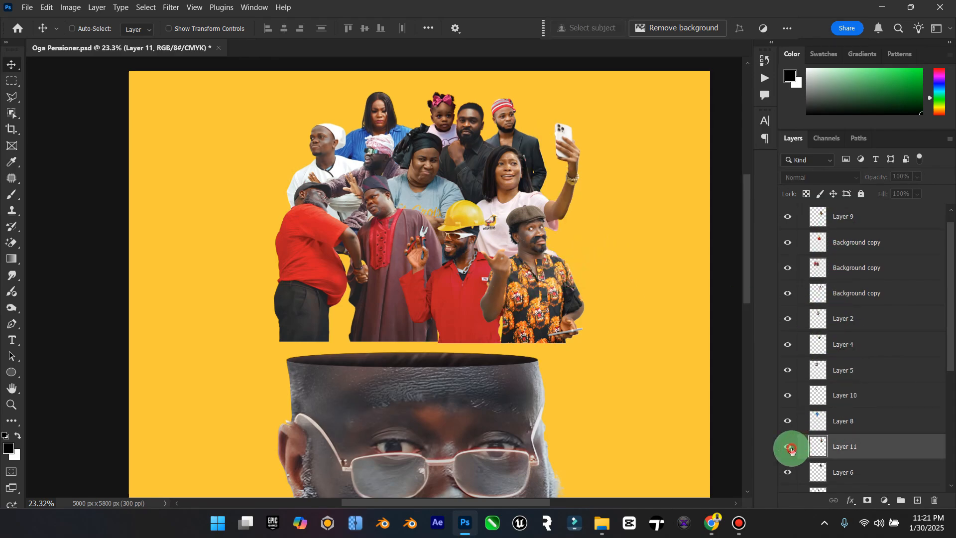
click(786, 450)
click(786, 451)
ctrl+click(549, 176)
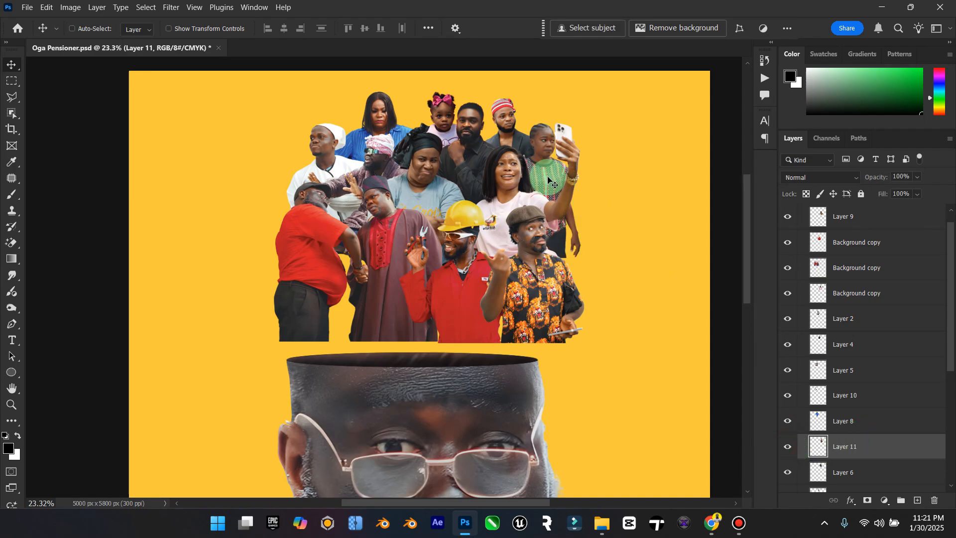
drag(428, 239, 351, 251)
drag(849, 444, 844, 289)
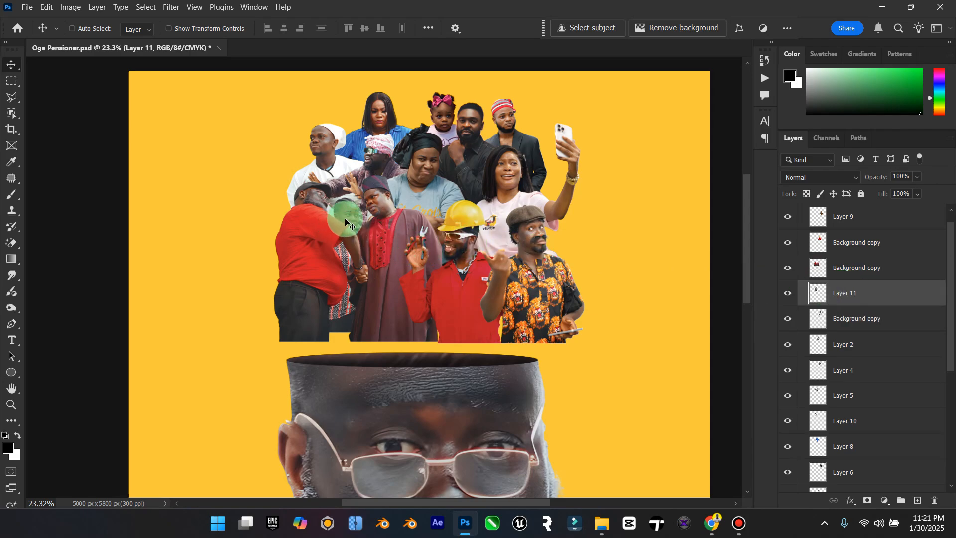
drag(346, 220, 542, 281)
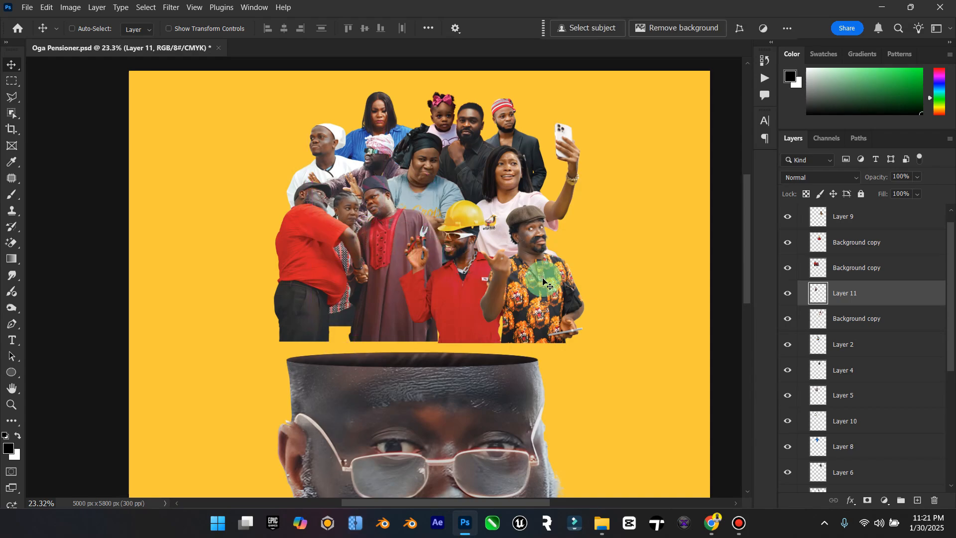
Step: Collapse Group 2 and move the whole crowd down so its base overlaps the opening of the hollow head
scroll(871, 252, up, 2)
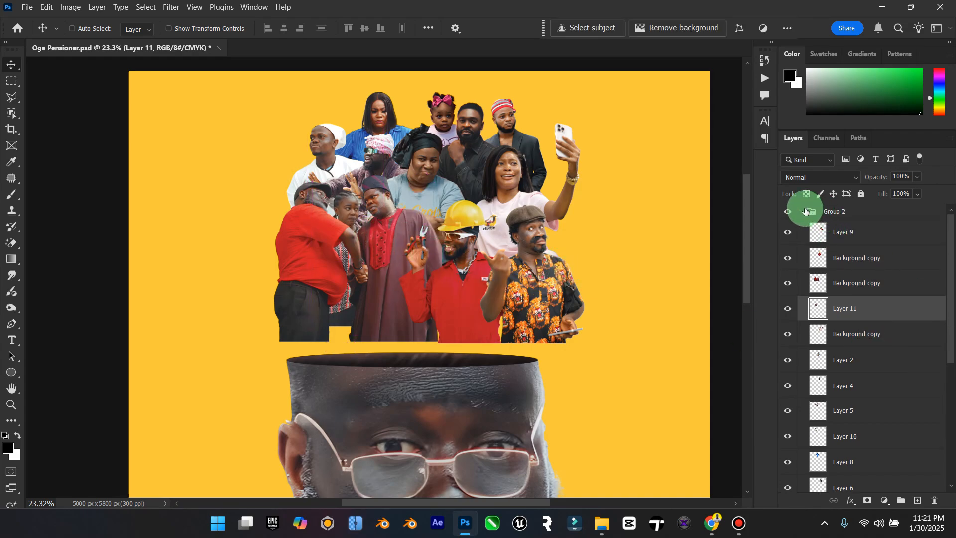
click(803, 214)
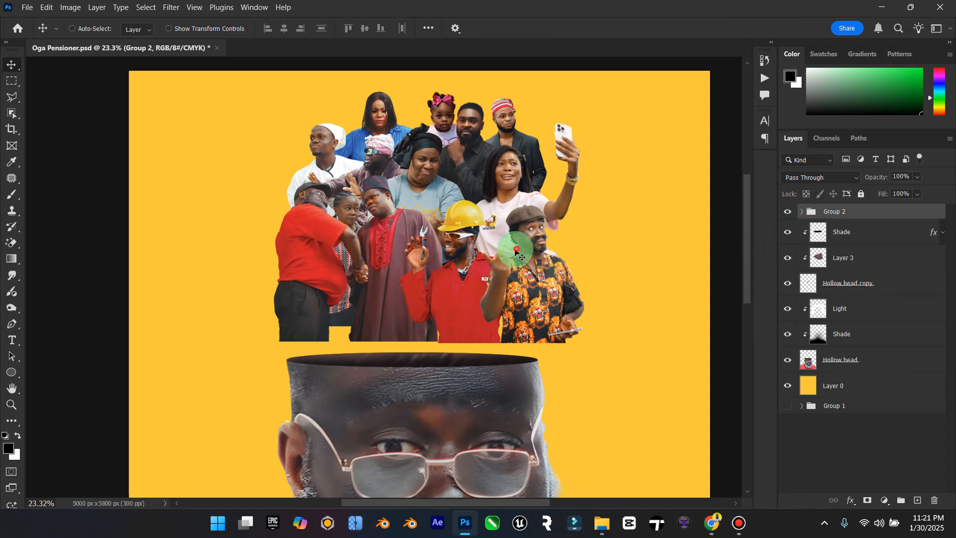
mouse_move(523, 257)
mouse_down()
mouse_move(489, 258)
mouse_move(527, 267)
mouse_up()
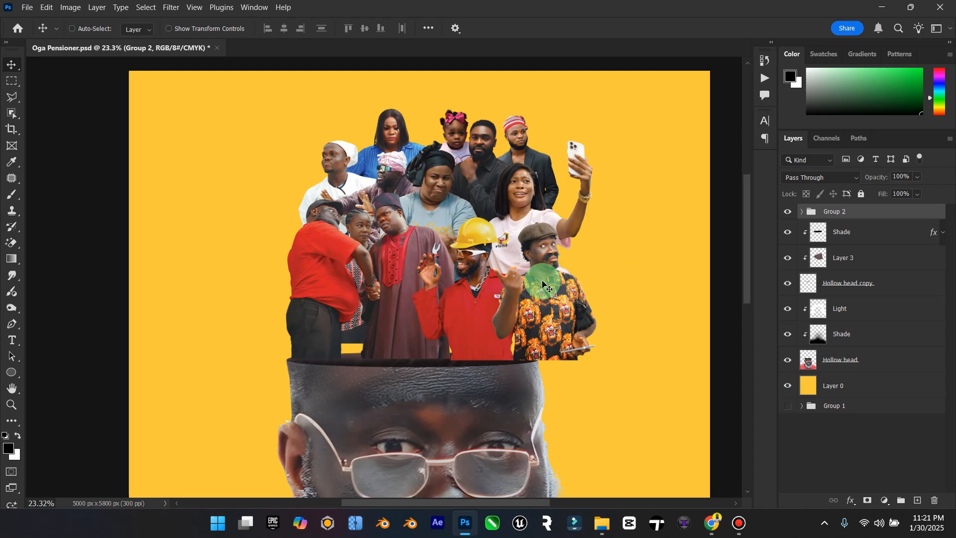
drag(562, 273, 550, 285)
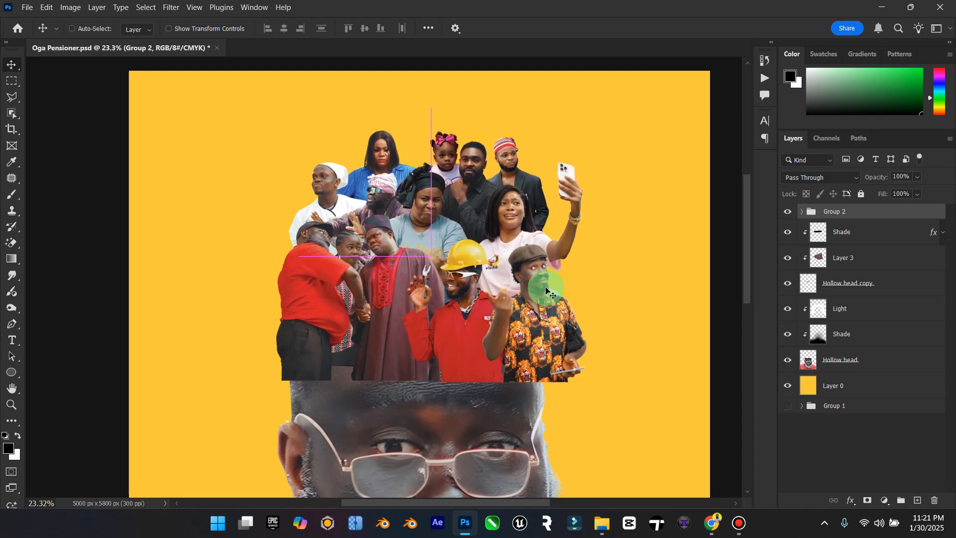
Step: Scale the crowd group down to about 87% and centre it over the head opening at X 2500 px, Y about 1607 px
key(ctrl+t)
drag(589, 131, 552, 150)
mouse_move(481, 236)
mouse_down()
mouse_move(492, 223)
mouse_move(489, 237)
mouse_up()
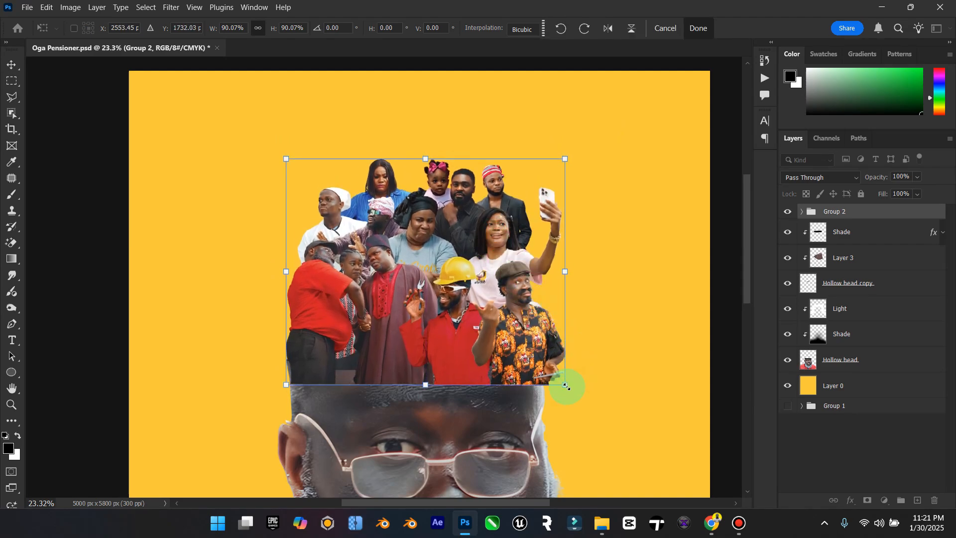
mouse_move(567, 386)
mouse_down()
mouse_move(528, 341)
mouse_move(555, 377)
mouse_up()
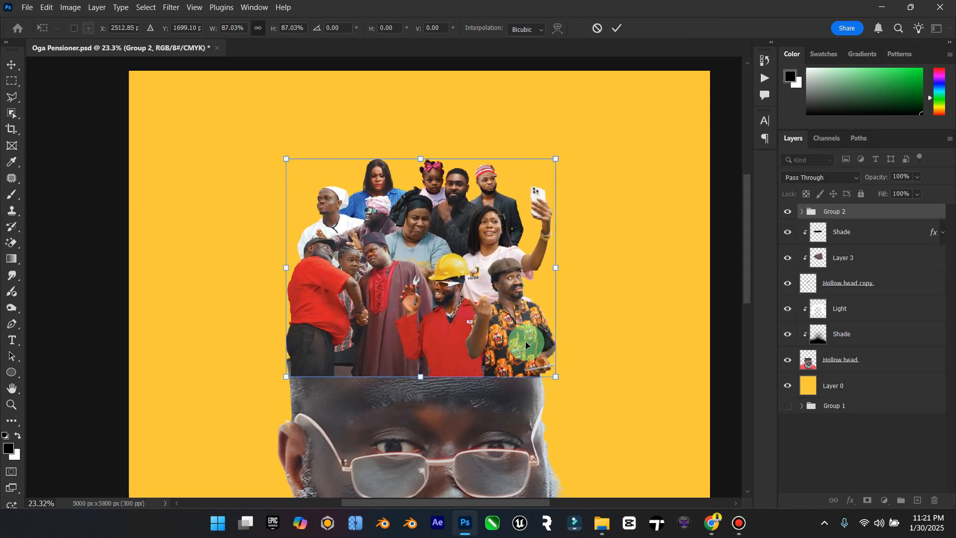
drag(525, 342, 529, 324)
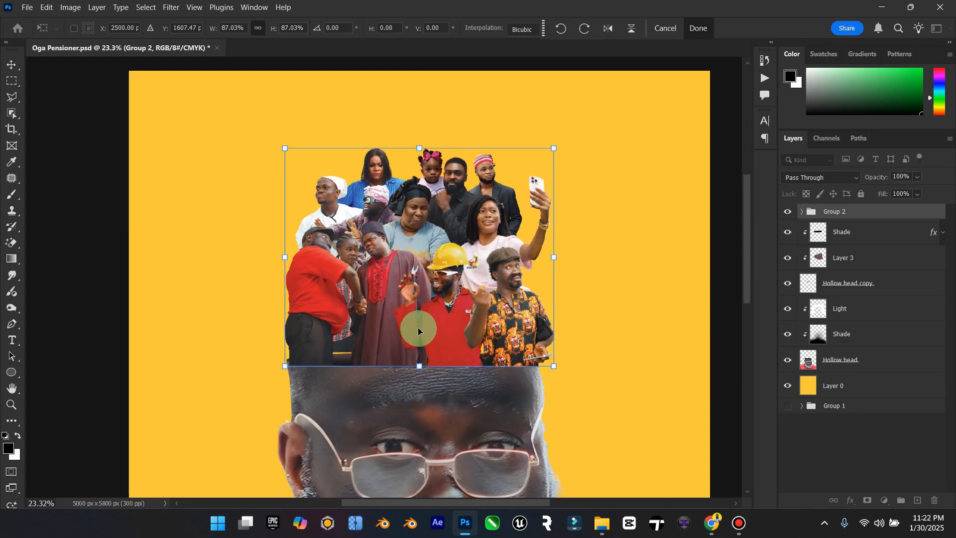
click(7, 68)
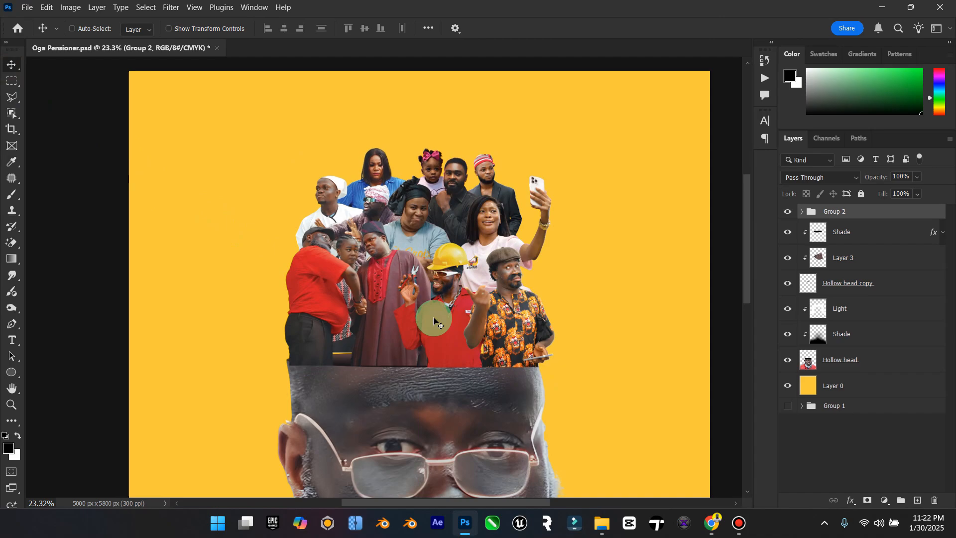
Step: Shift the crowd group slightly right and nudge it down to cover the gap at the head's rim
drag(447, 323, 451, 323)
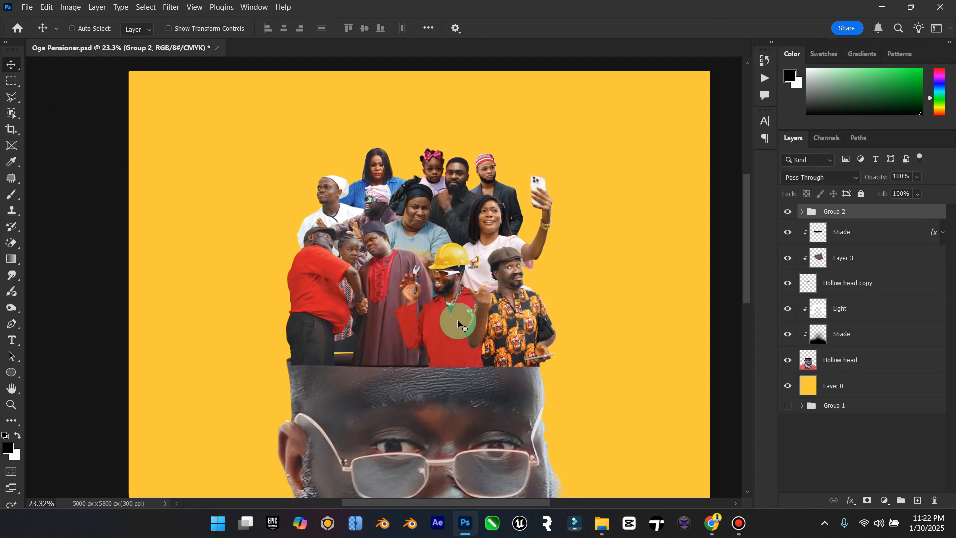
key(Down)
key(Down)
key(Down)
key(Down)
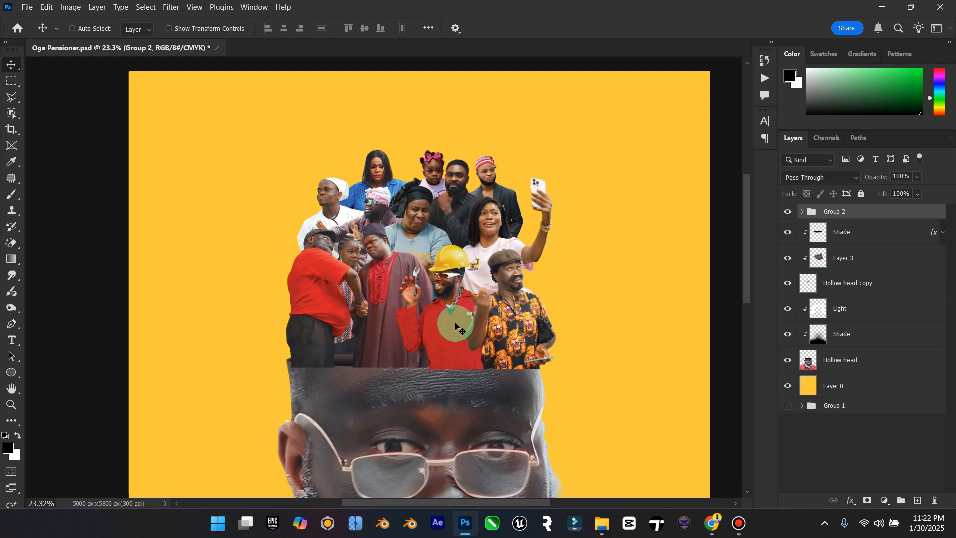
click(803, 212)
click(803, 214)
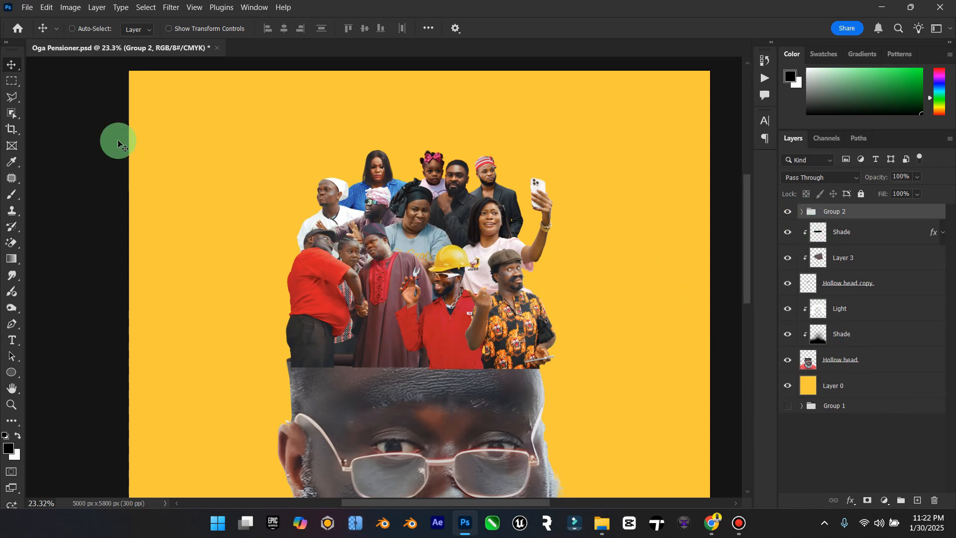
Step: Duplicate Group 2, hide the original, merge the copy into one layer and place it beneath the original group
double_click(12, 388)
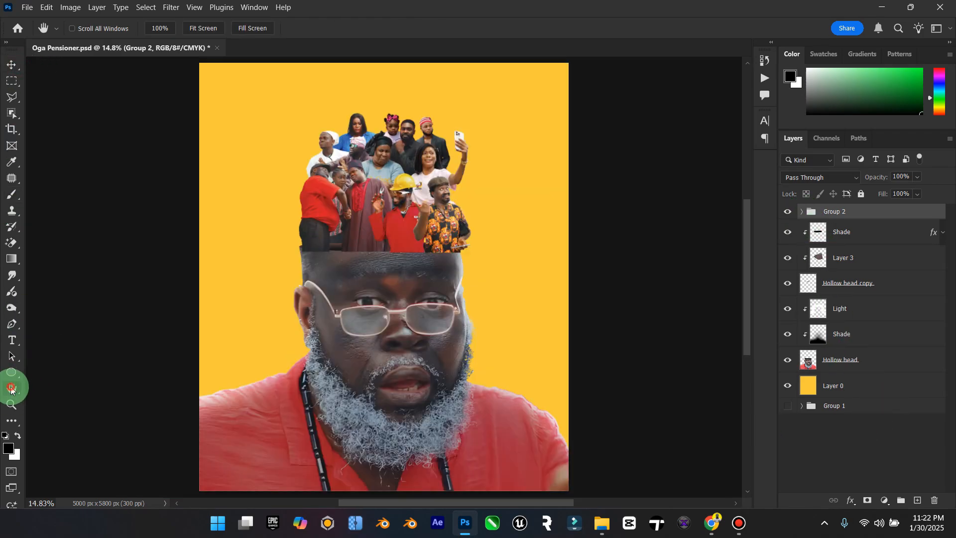
click(11, 404)
drag(480, 214, 487, 208)
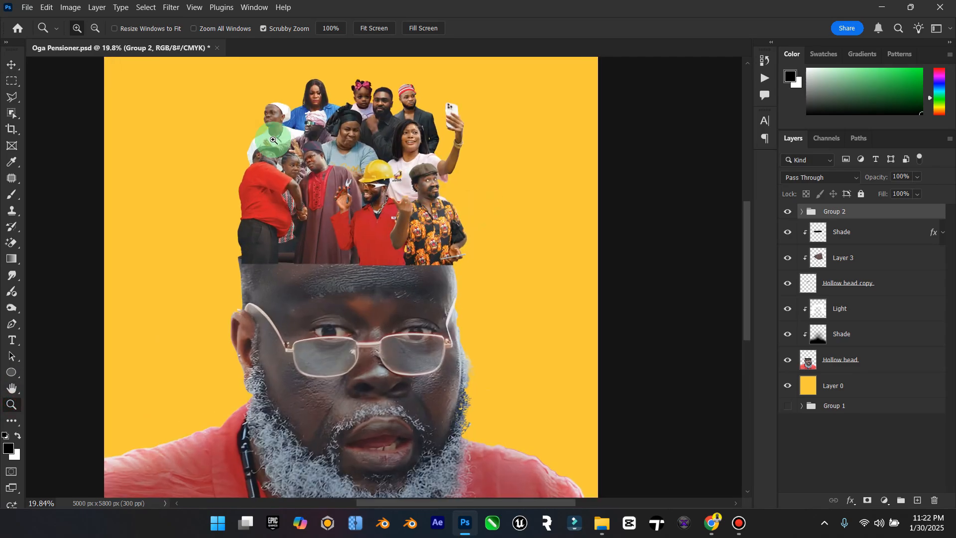
click(12, 66)
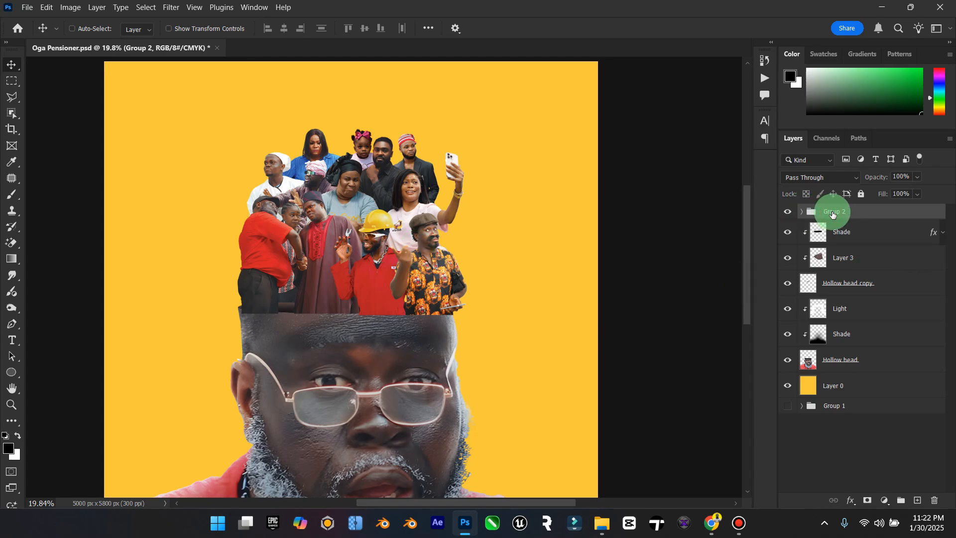
key(ctrl+j)
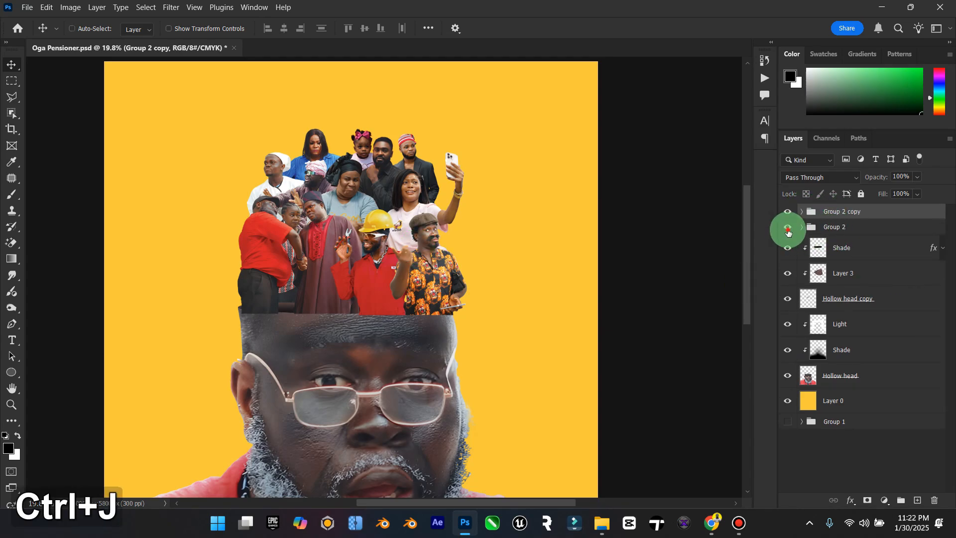
right_click(822, 214)
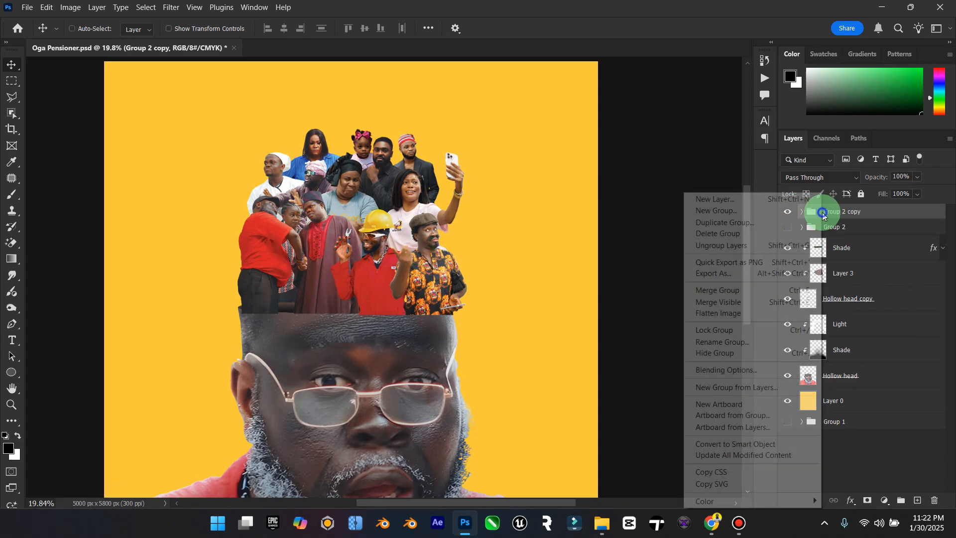
click(727, 291)
drag(821, 233, 833, 248)
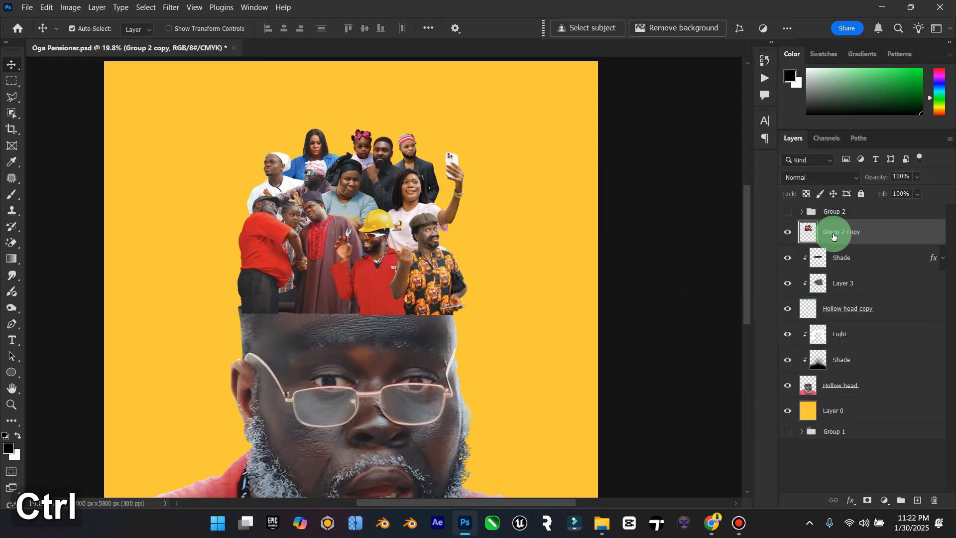
Step: Duplicate the merged crowd layer and clip the lower one, Group 2 copy, into the head opening, checking it with the upper duplicate hidden
key(ctrl+j)
right_click(839, 257)
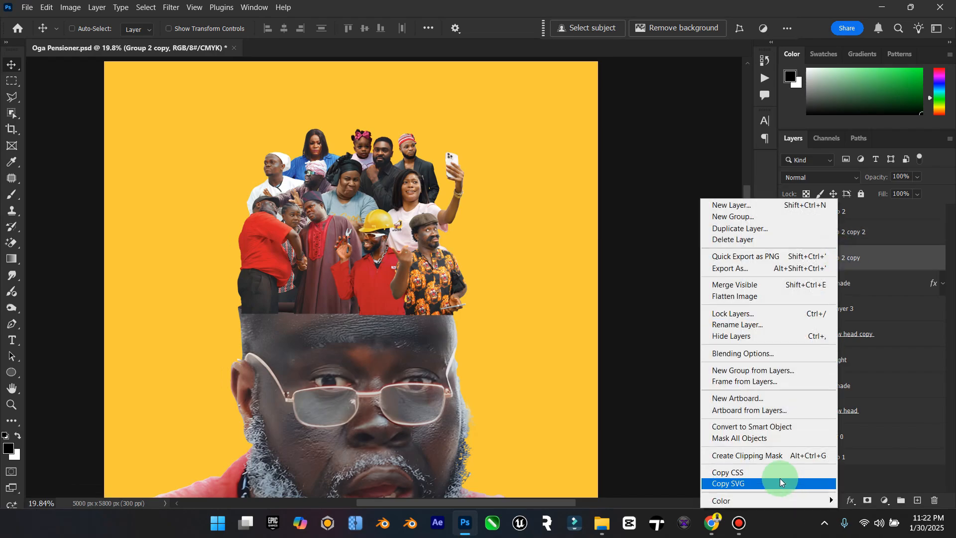
click(779, 455)
click(791, 237)
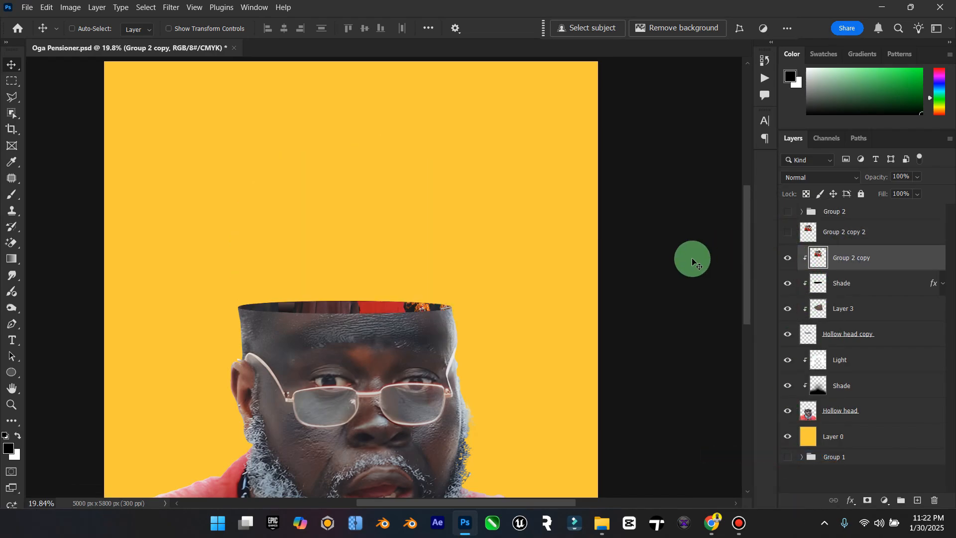
click(788, 232)
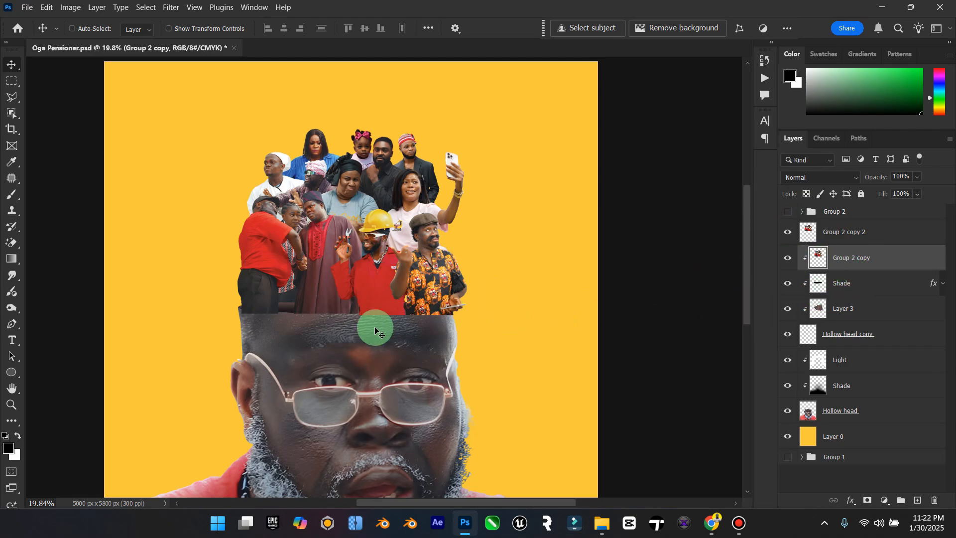
Step: On Group 2 copy 2, outline the forearm, hand and phone of the man in the orange patterned shirt with the Polygonal Lasso
scroll(387, 319, up, 5)
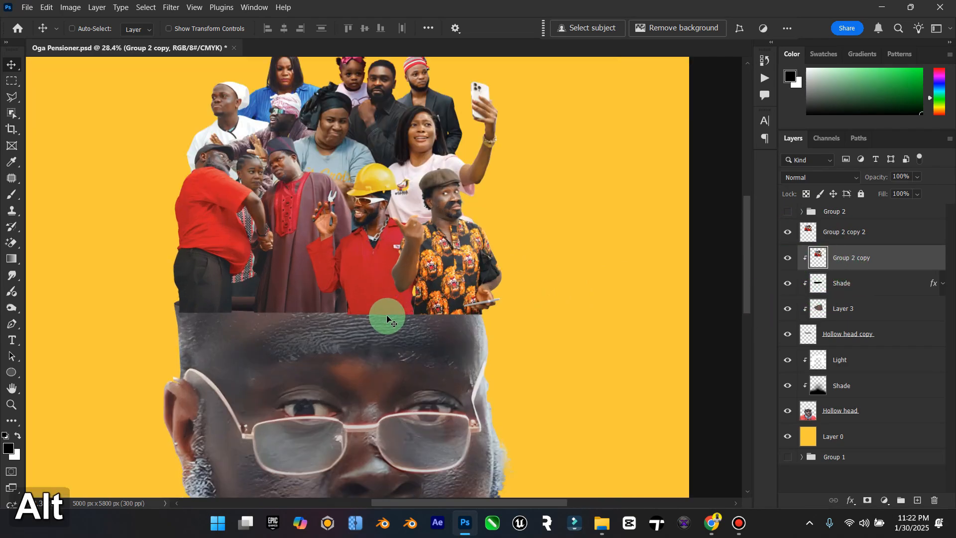
click(842, 229)
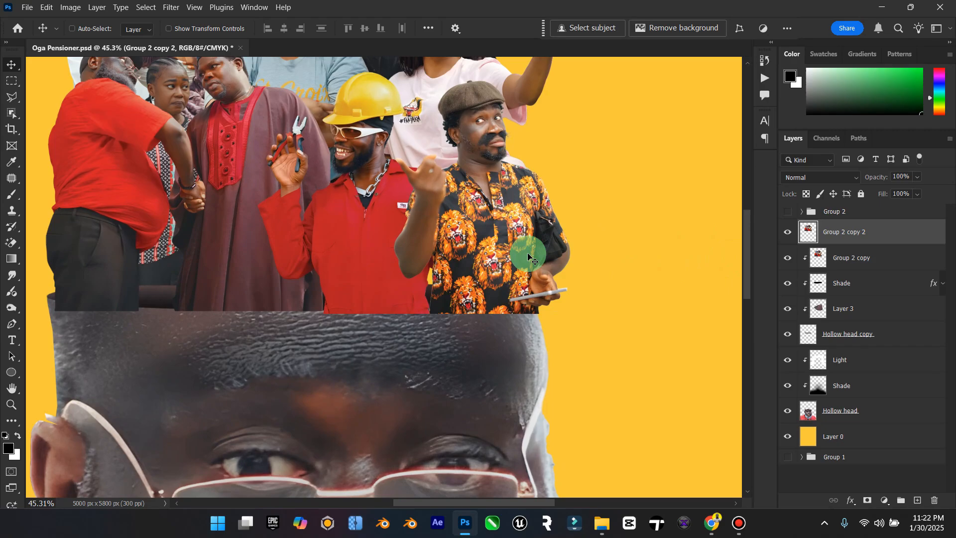
scroll(575, 289, up, 5)
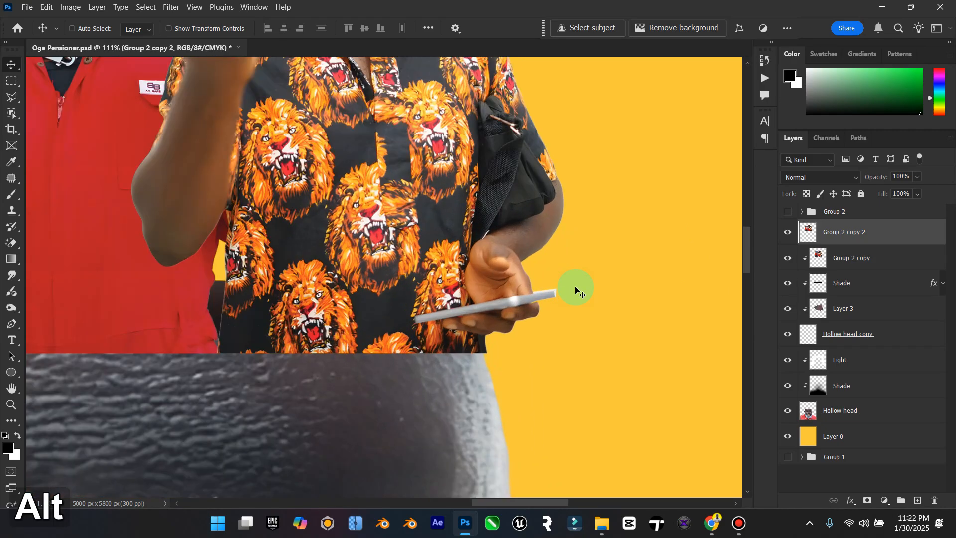
click(12, 97)
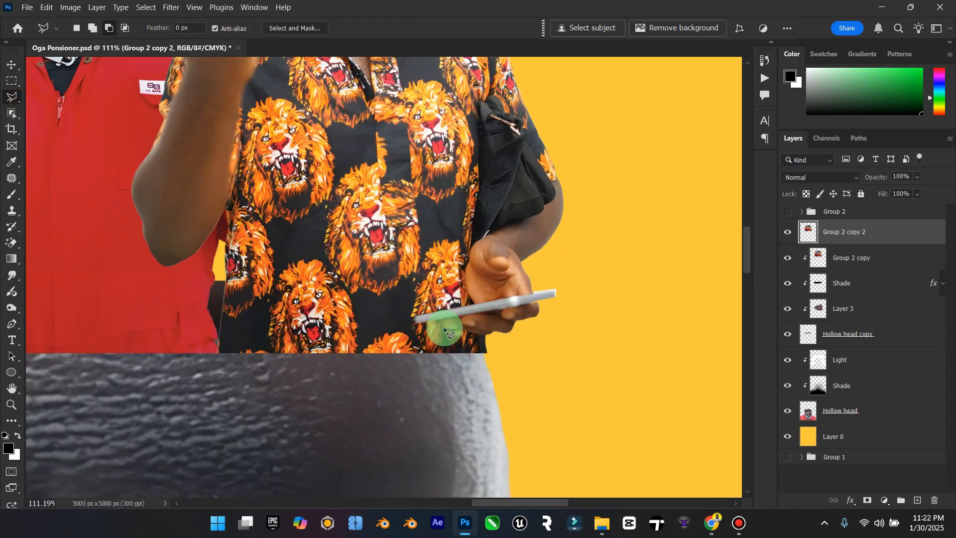
click(416, 321)
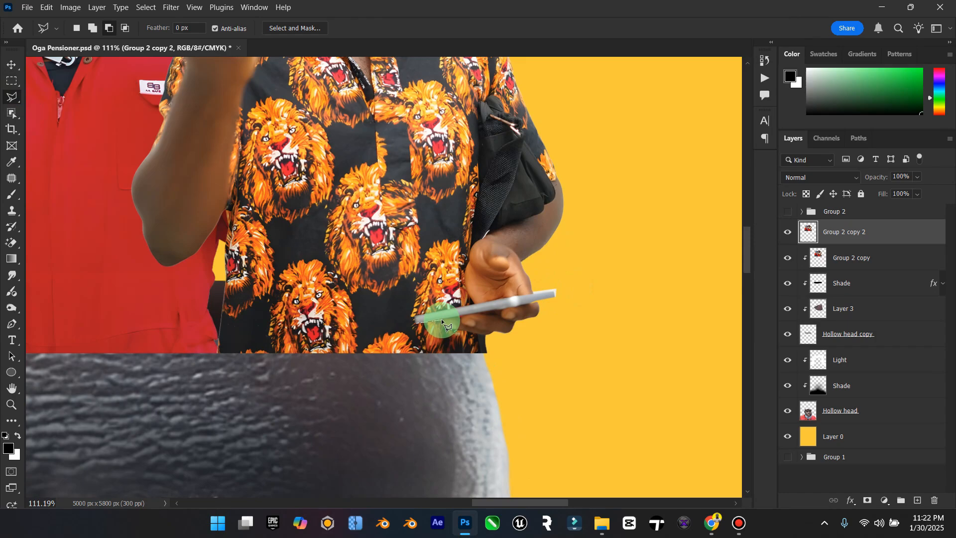
click(486, 337)
click(541, 334)
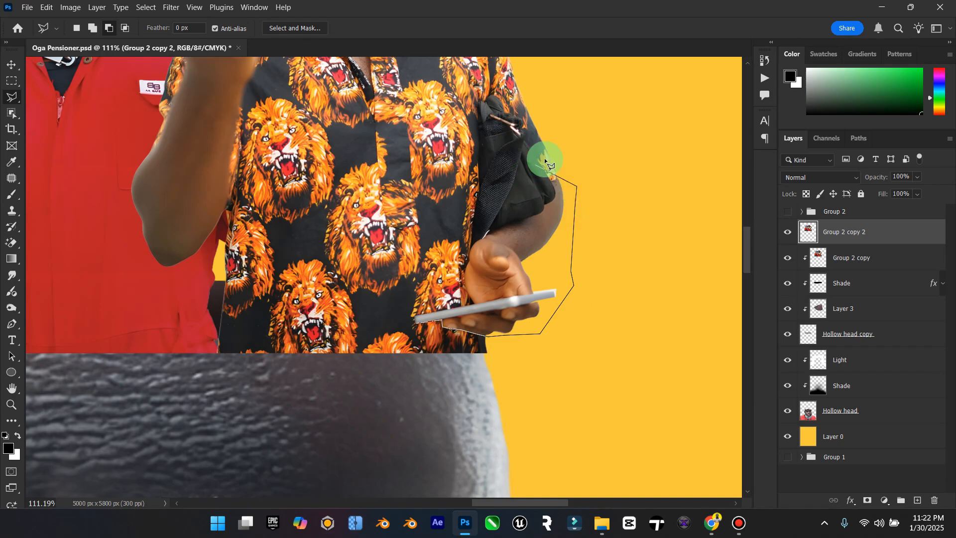
click(559, 154)
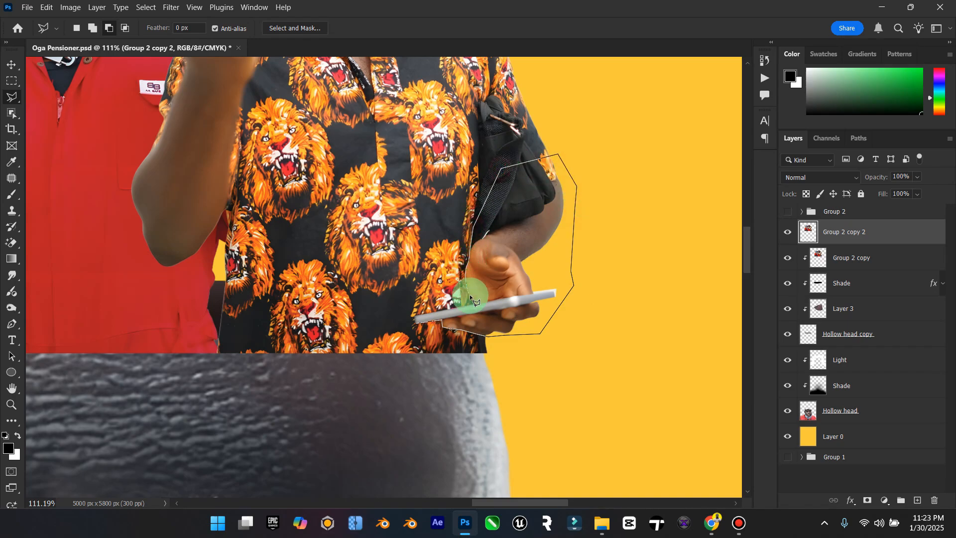
click(418, 322)
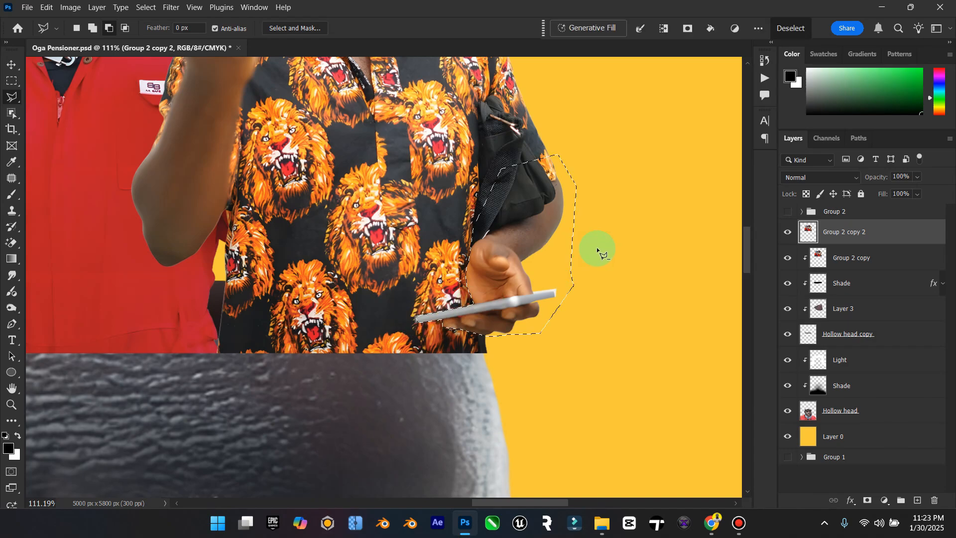
key(Escape)
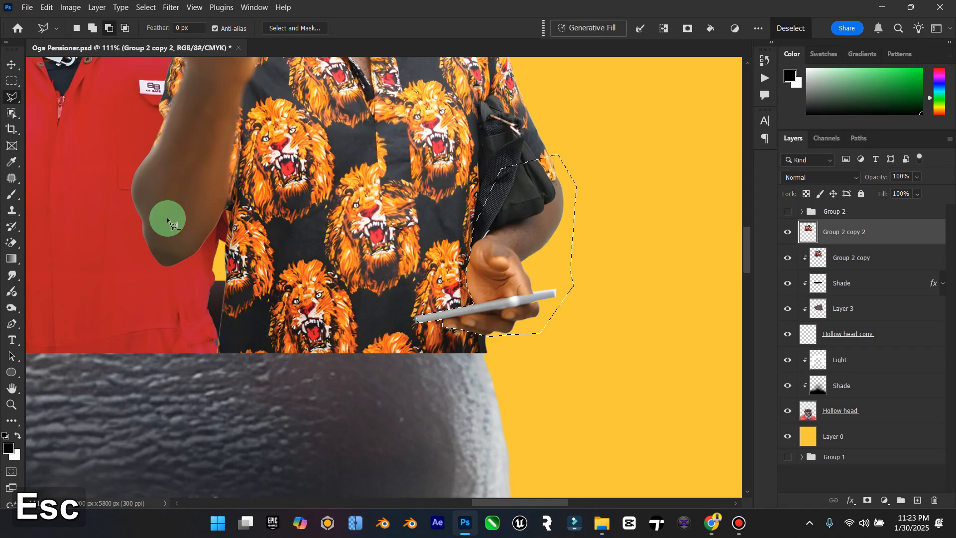
Step: Add the inner end of the phone to the selection, copy the selected area to a new layer and hide that layer
click(89, 27)
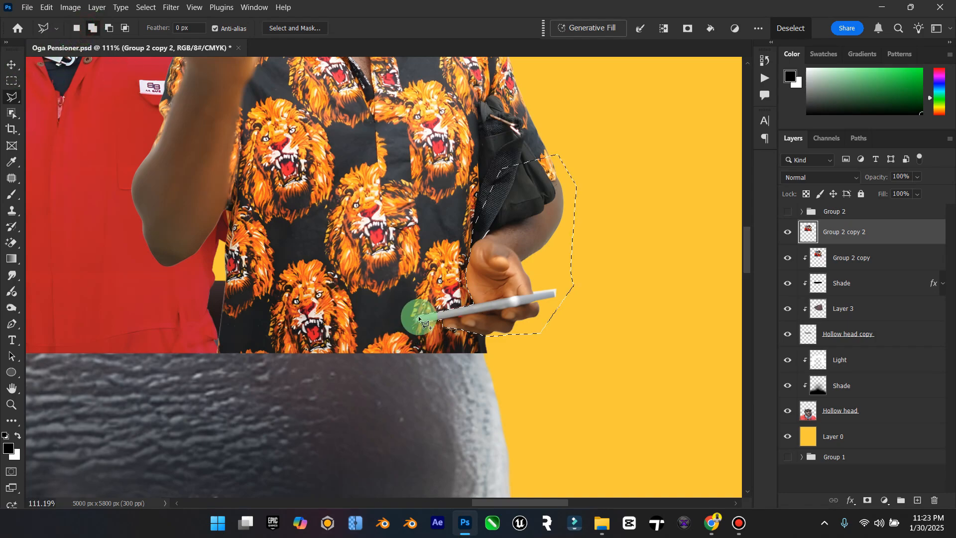
click(452, 316)
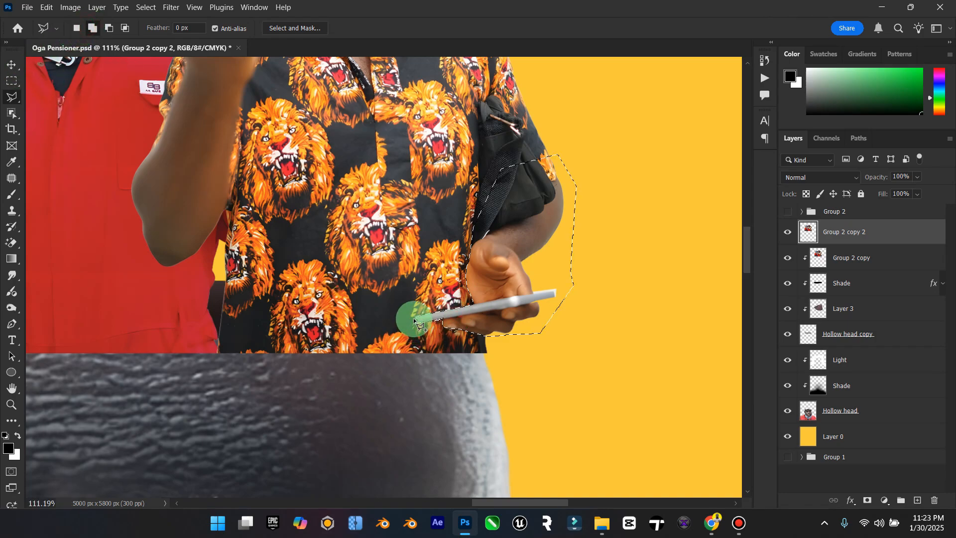
click(430, 316)
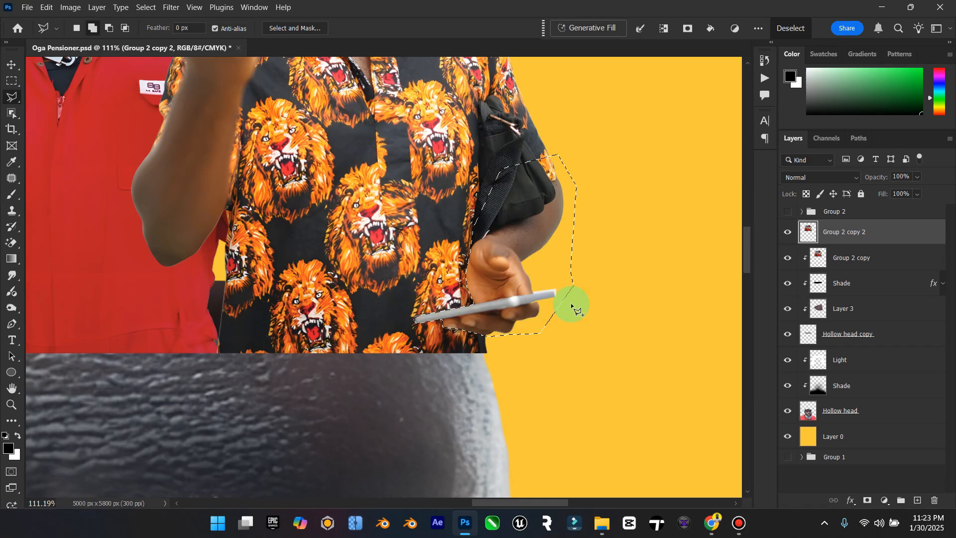
key(ctrl+j)
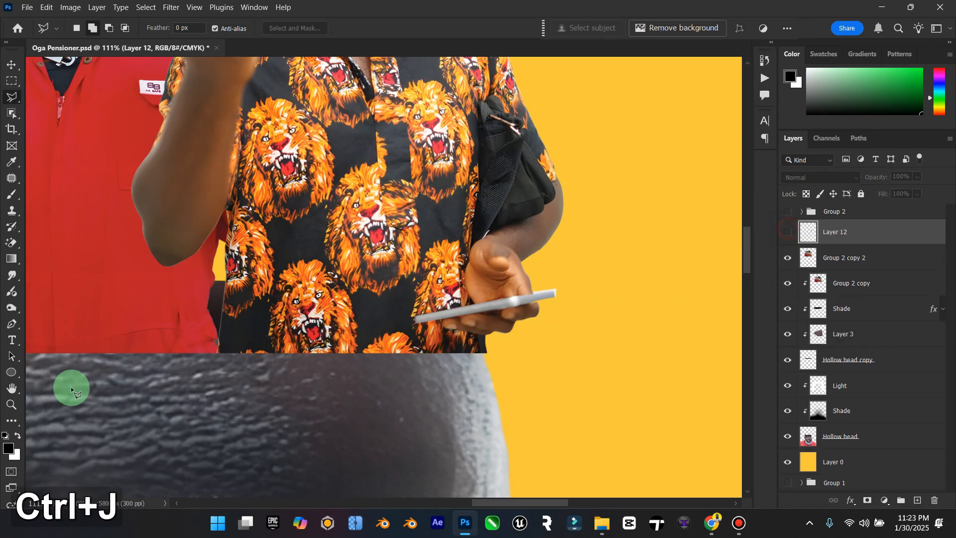
Step: Select the Group 2 copy 2 crowd layer and add a layer mask to it
double_click(11, 391)
click(10, 402)
click(437, 190)
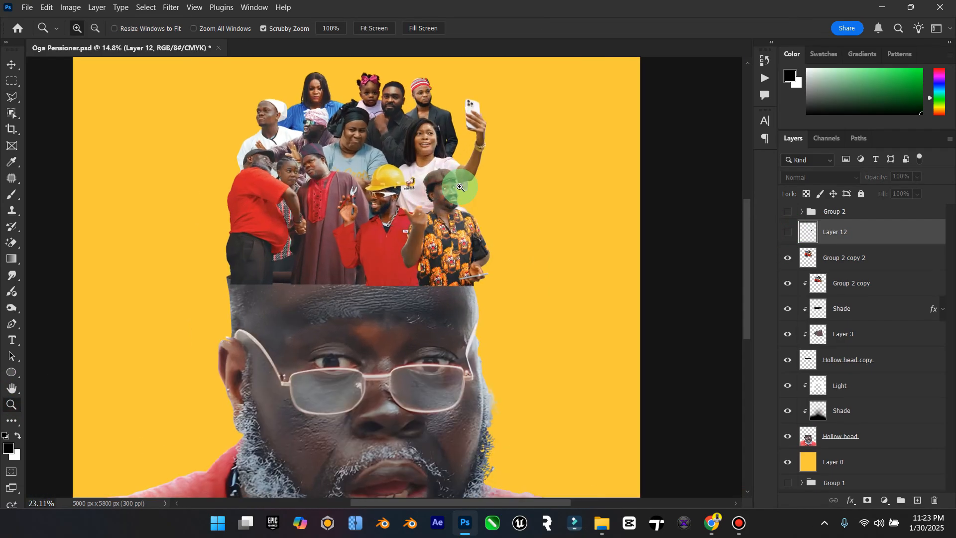
click(847, 256)
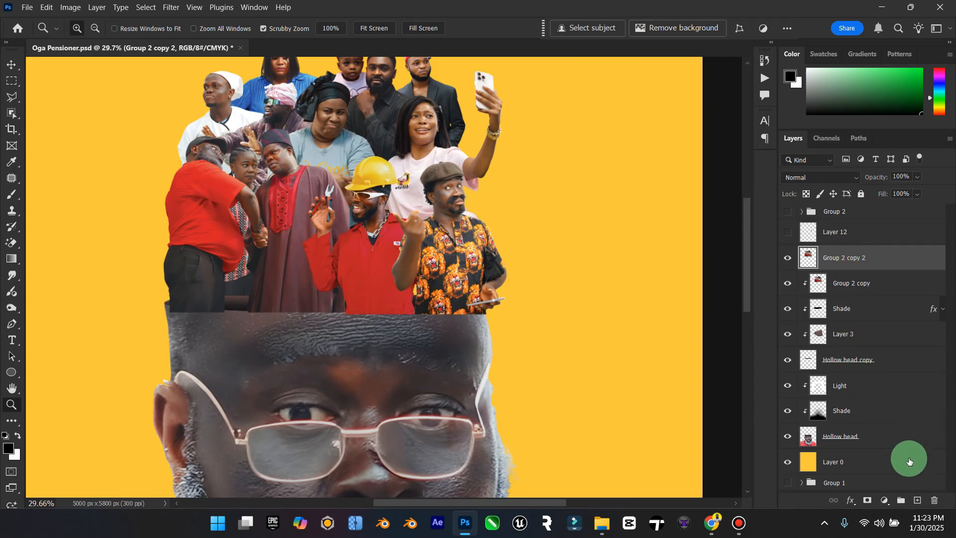
click(870, 499)
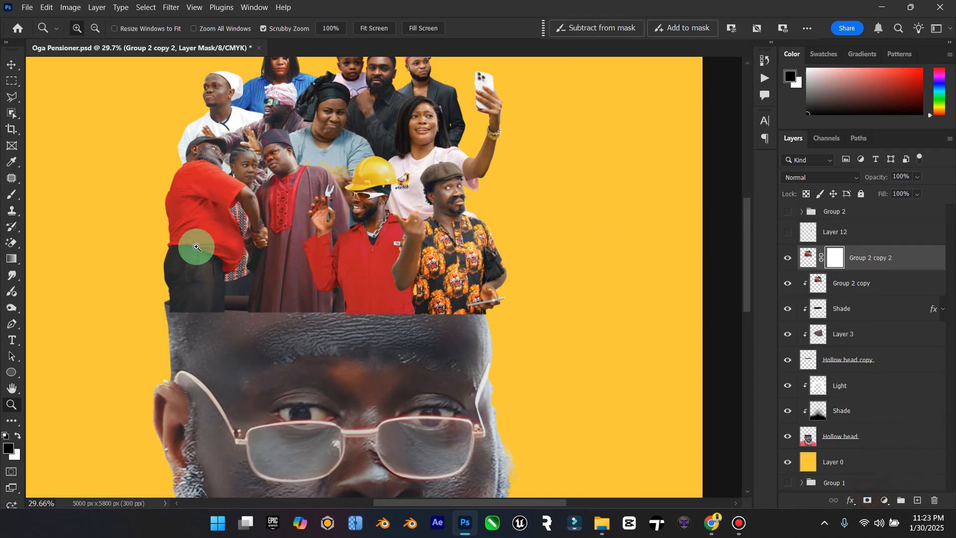
Step: Mask the crowd's bottom edge along the curved head rim with a black 175 px brush at 100% opacity
click(12, 194)
key(bracketleft)
key(bracketleft)
key(bracketleft)
key(bracketleft)
key(bracketleft)
key(bracketleft)
key(bracketleft)
key(bracketleft)
key(bracketleft)
key(bracketleft)
key(bracketleft)
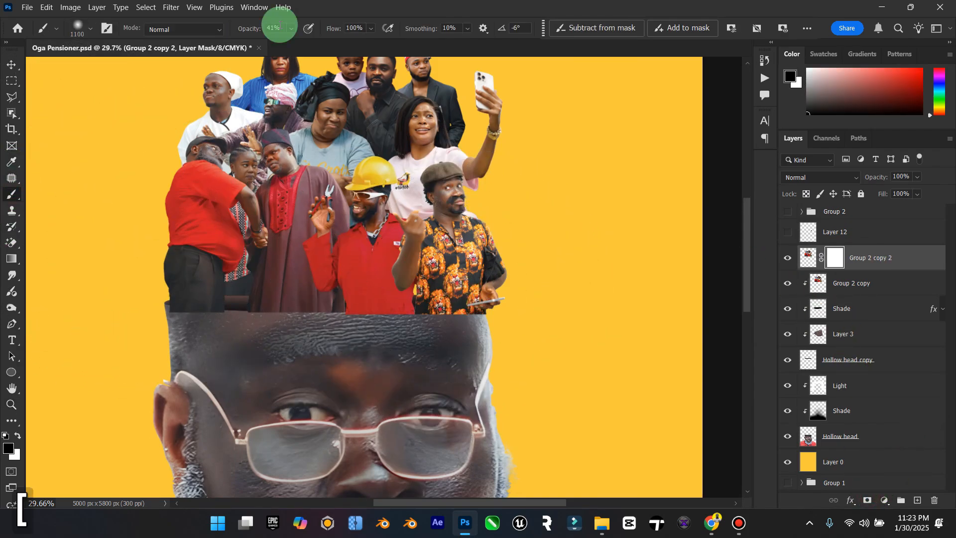
click(290, 31)
drag(298, 42, 431, 49)
click(579, 367)
key(bracketleft)
key(bracketleft)
key(bracketleft)
key(bracketleft)
key(bracketleft)
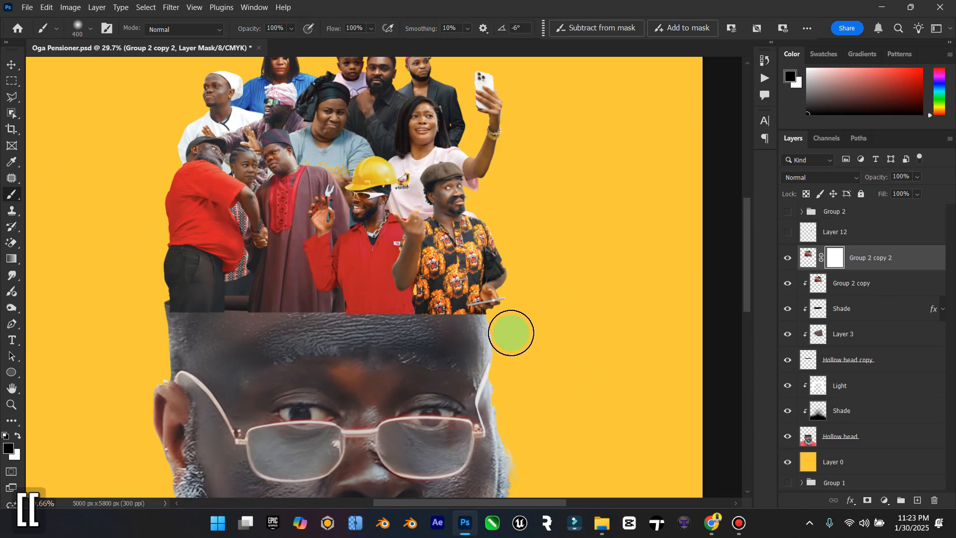
key(bracketleft)
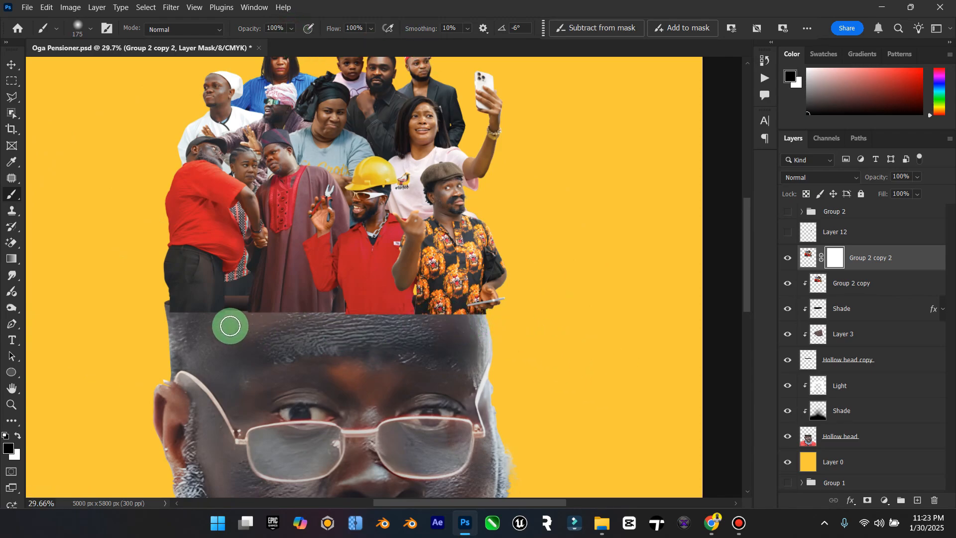
drag(170, 319, 210, 319)
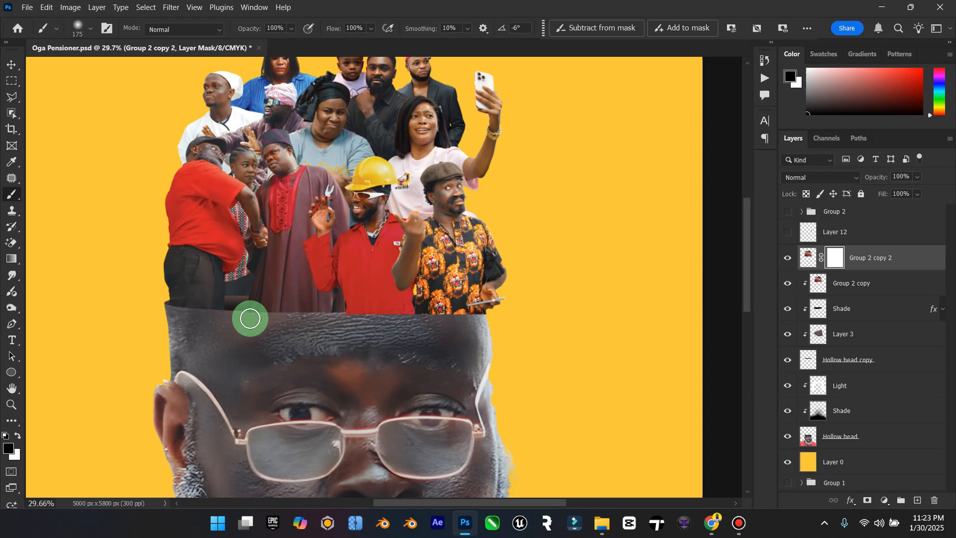
key(ctrl+z)
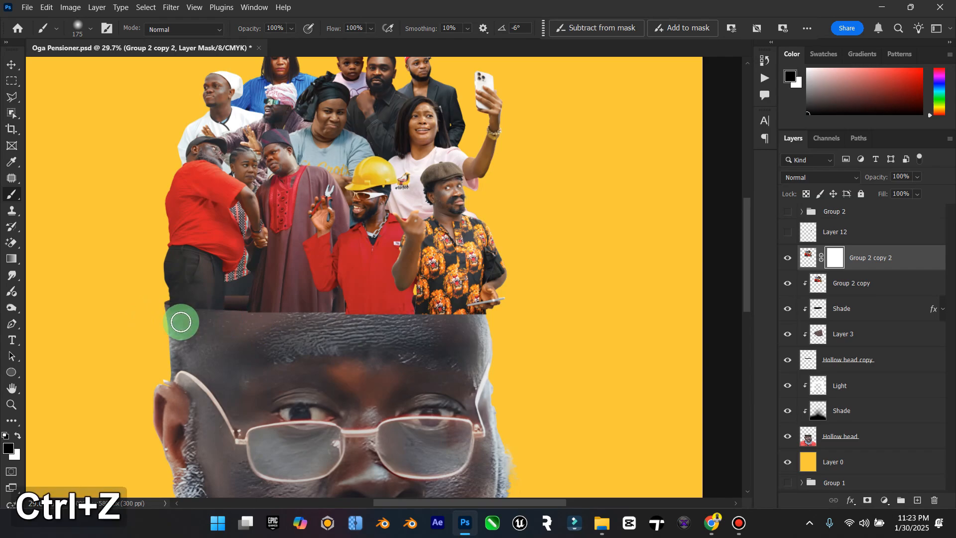
mouse_move(181, 318)
mouse_down()
mouse_move(229, 320)
mouse_move(167, 320)
mouse_move(425, 319)
mouse_move(335, 329)
mouse_move(408, 312)
mouse_move(363, 325)
mouse_move(464, 320)
mouse_up()
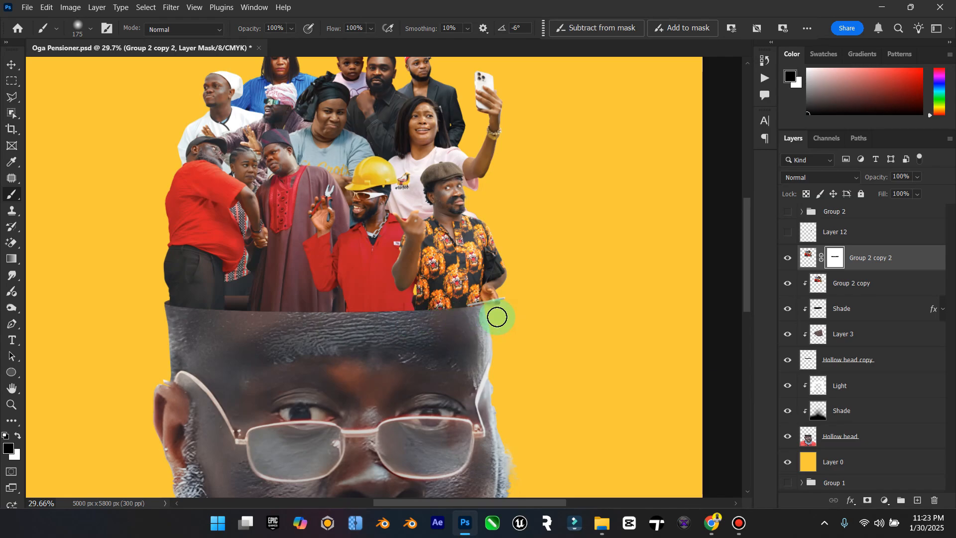
Step: Mask out the remaining crowd edge around the patterned-shirt man's hand and phone, and show Layer 12
scroll(497, 317, up, 5)
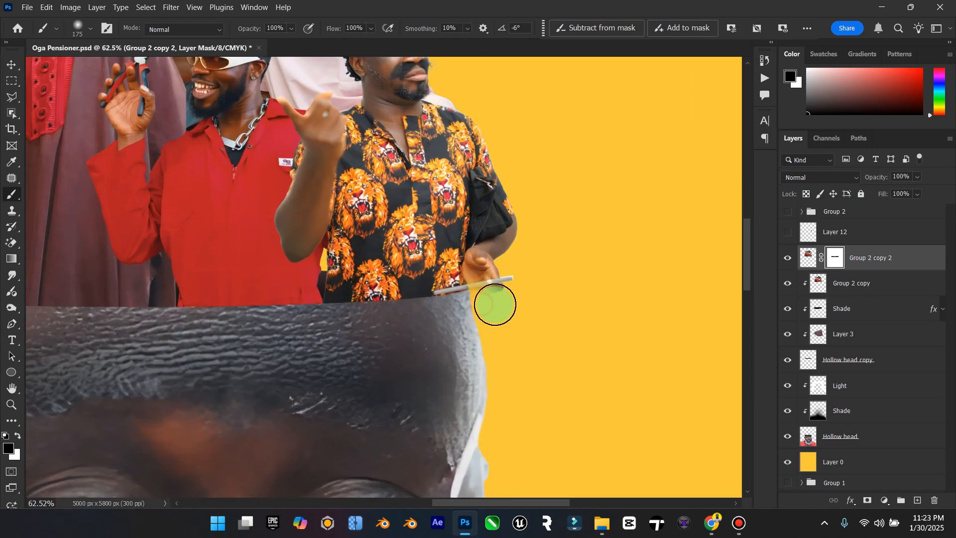
drag(496, 305, 433, 317)
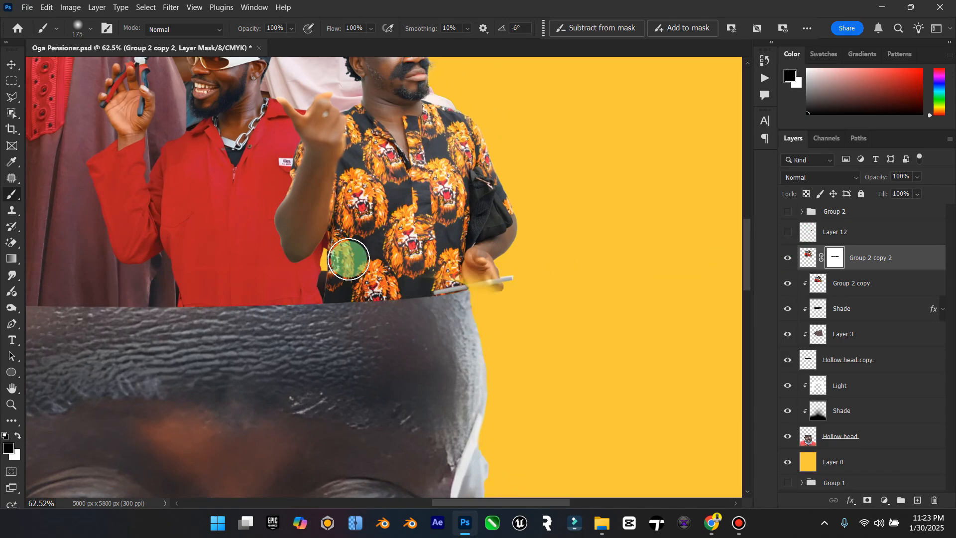
click(18, 436)
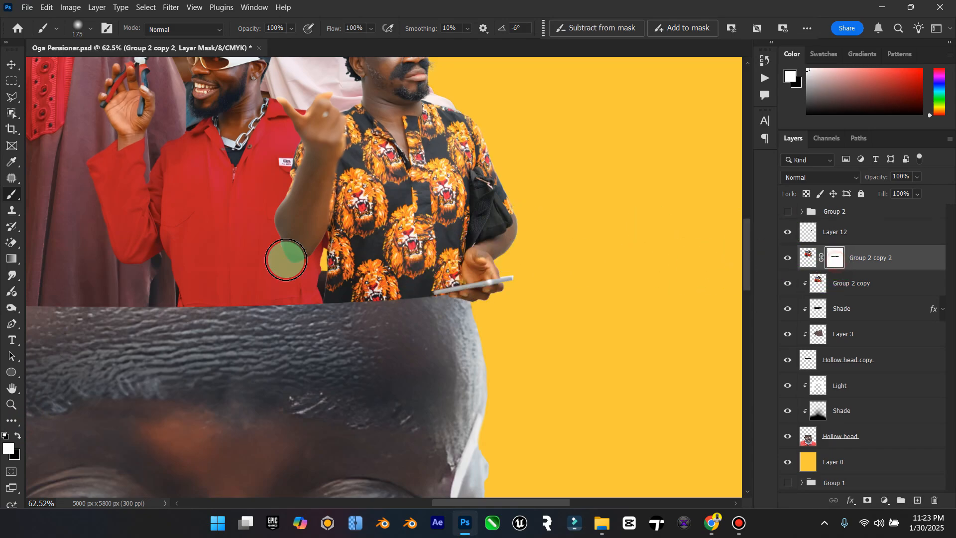
double_click(9, 385)
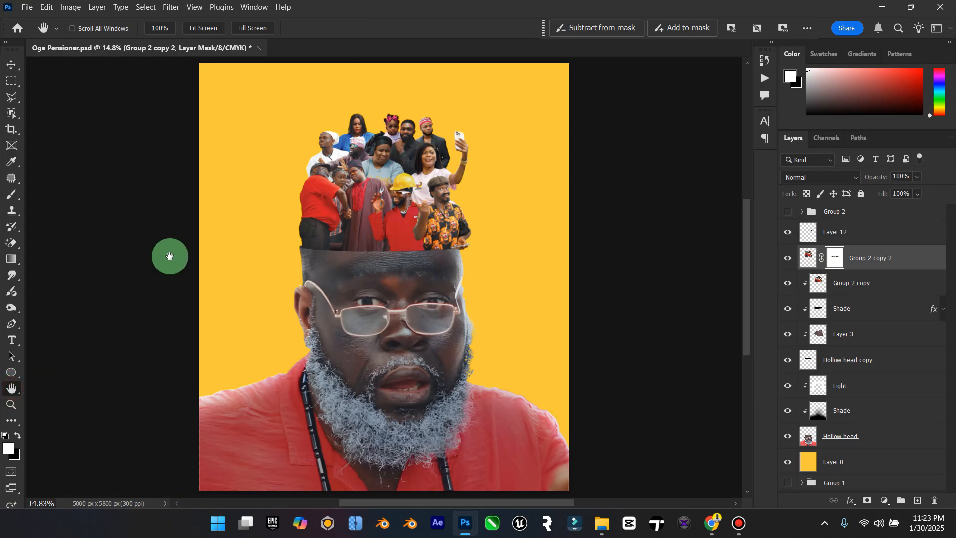
Step: Apply the layer mask on Group 2 copy 2 and check the cut by hiding and showing the layer
click(12, 64)
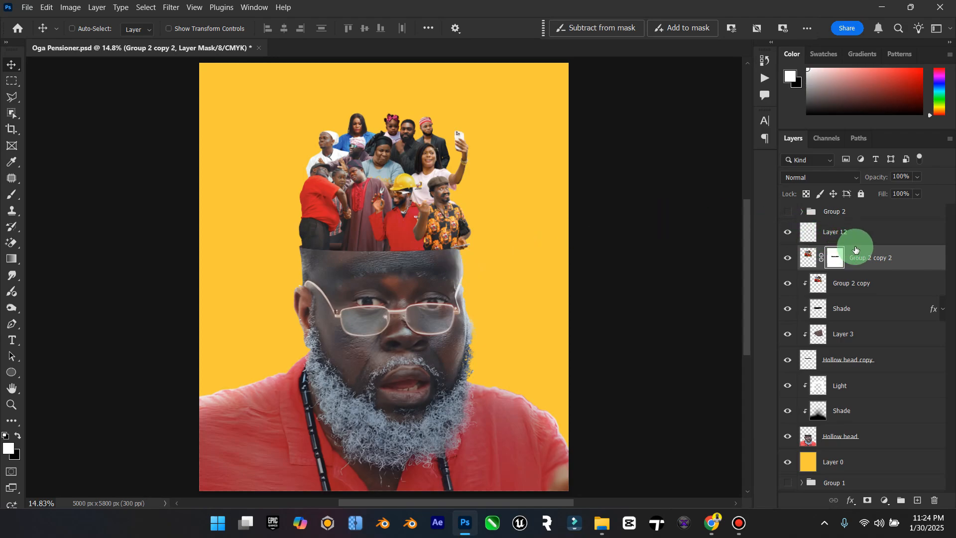
right_click(837, 260)
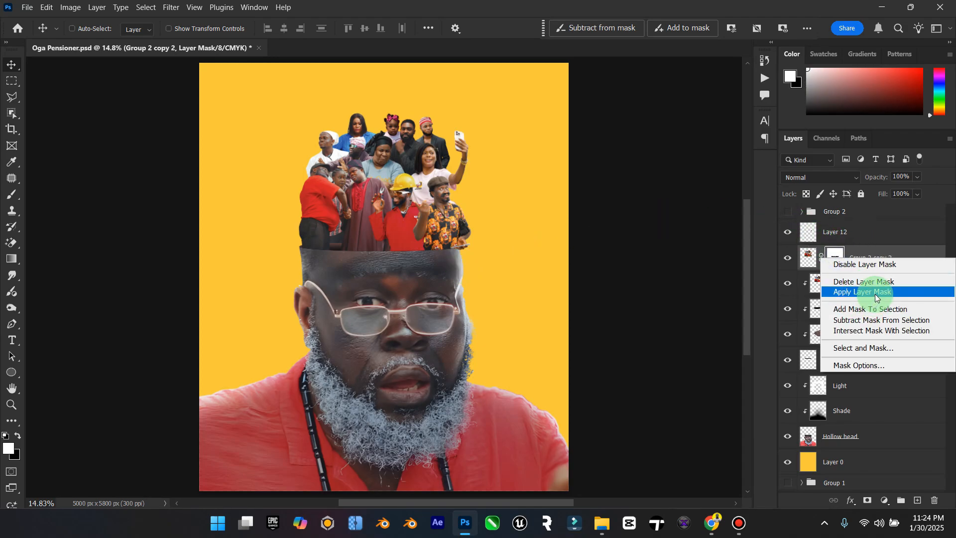
click(876, 298)
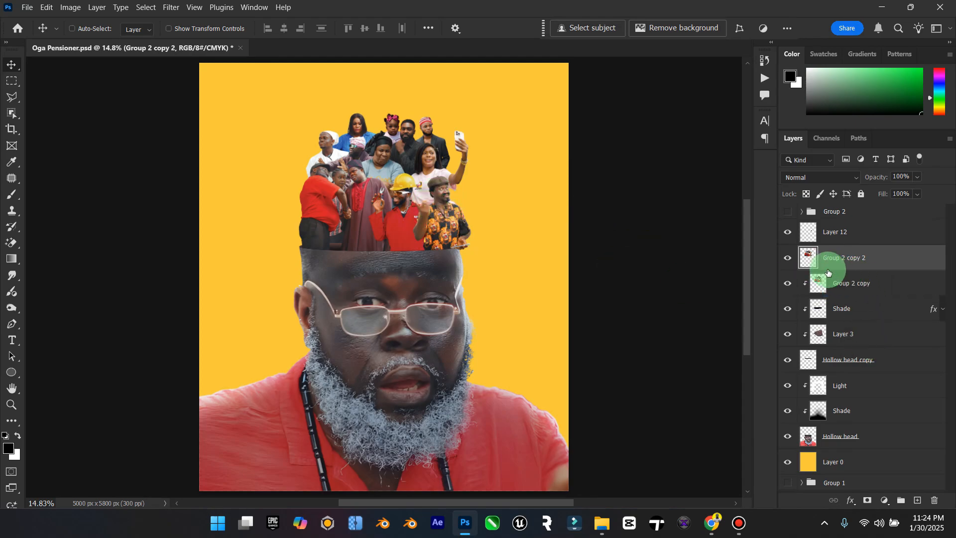
click(792, 260)
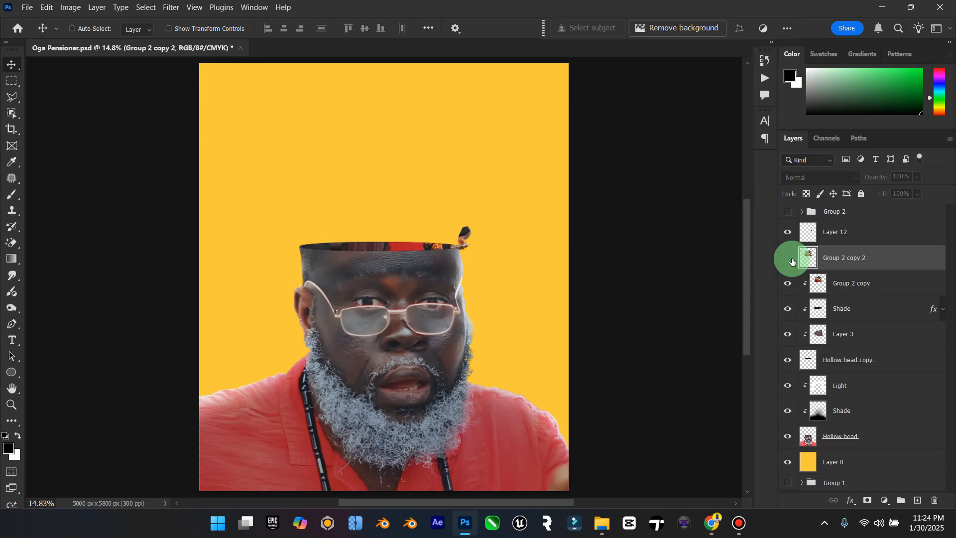
click(792, 260)
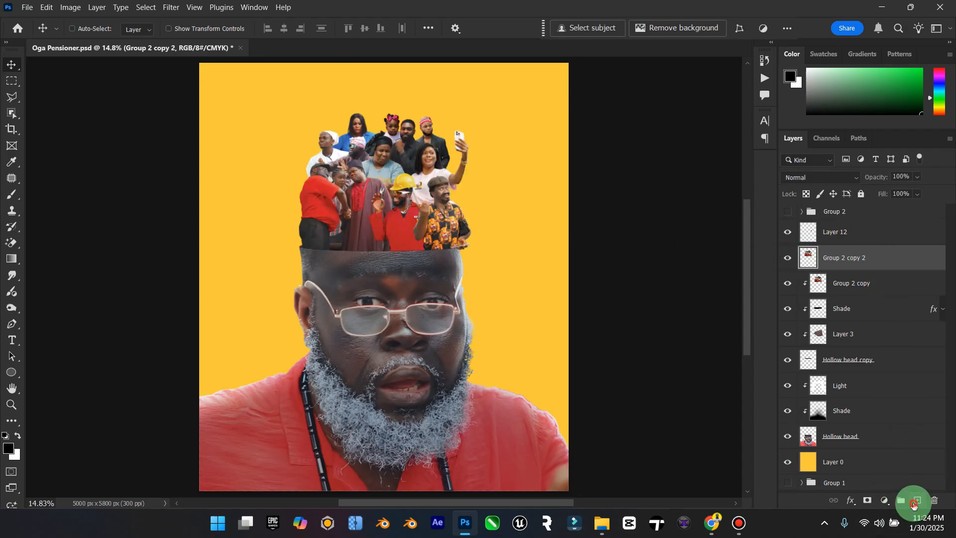
Step: Create a new layer named Shade above Group 2 copy 2 and clip it to that layer
click(915, 503)
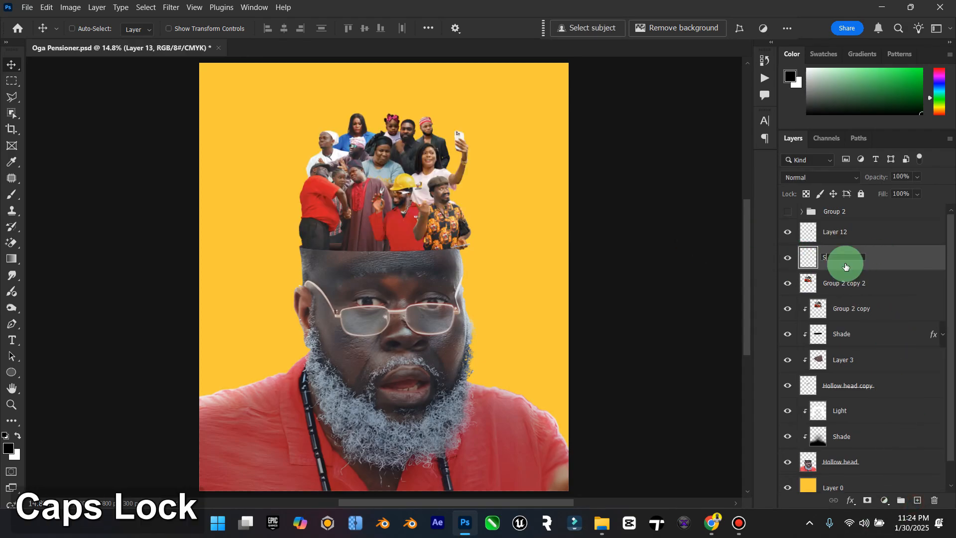
text(Shade)
key(Return)
right_click(846, 267)
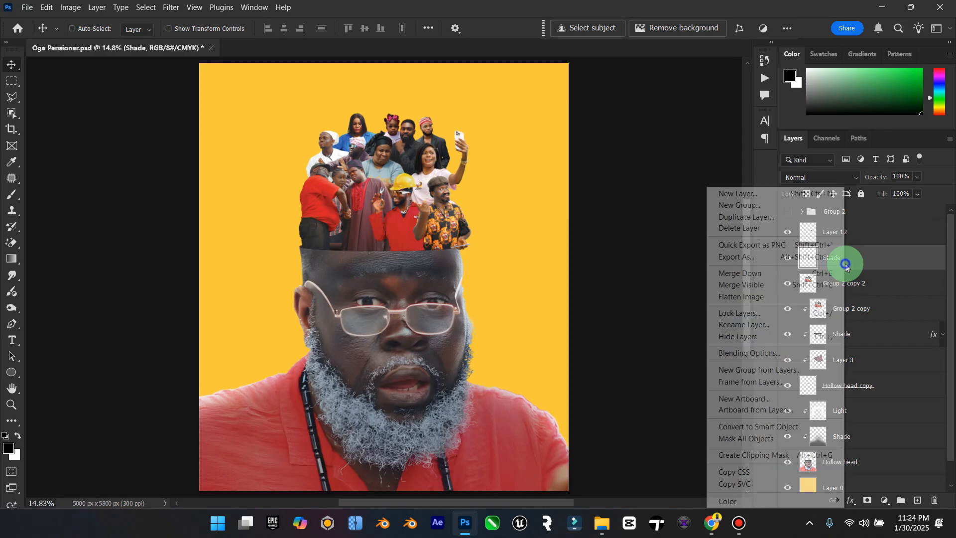
click(772, 455)
Step: Paint black shading along the crowd's lower edge on the new Shade layer with a soft 700 px brush
click(11, 193)
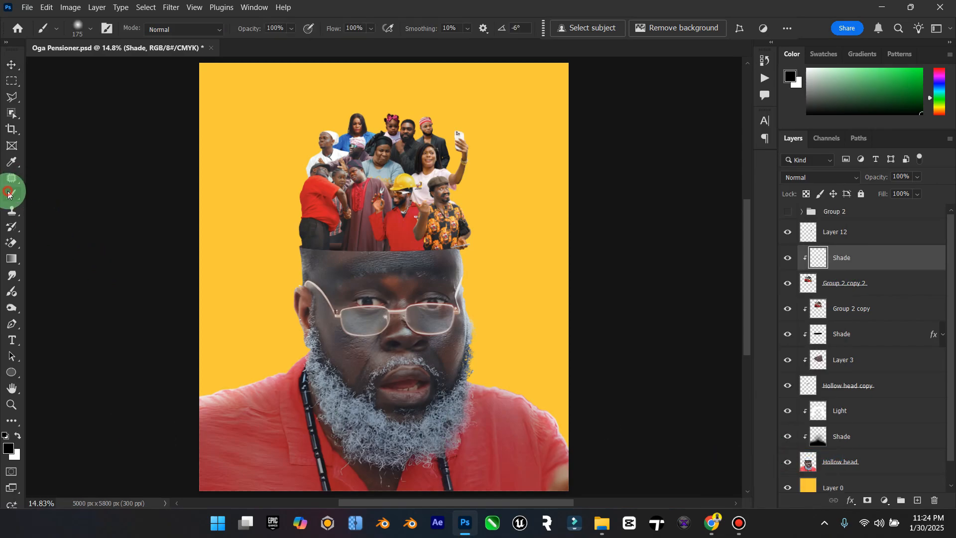
key(bracketright)
key(bracketright)
key(bracketright)
key(bracketright)
key(bracketright)
key(bracketright)
key(bracketright)
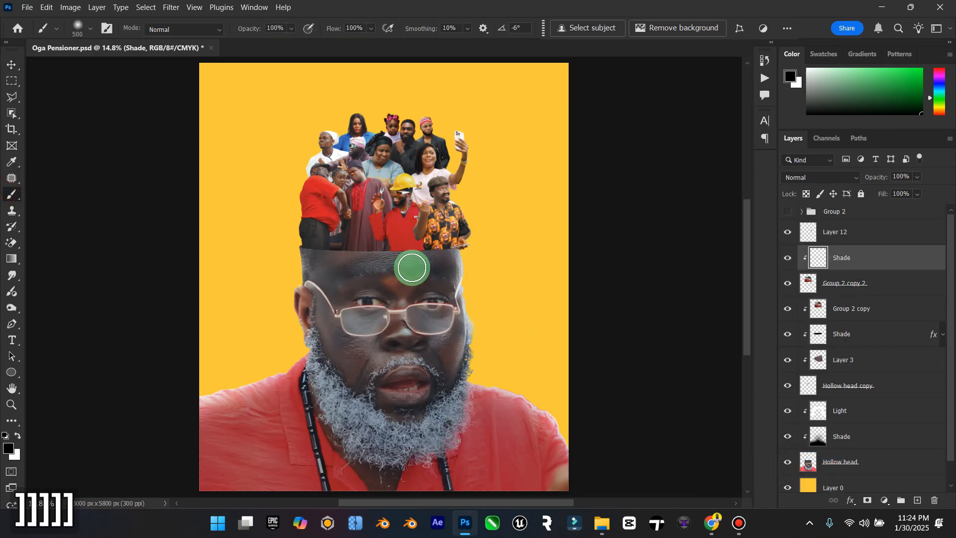
click(445, 260)
click(448, 254)
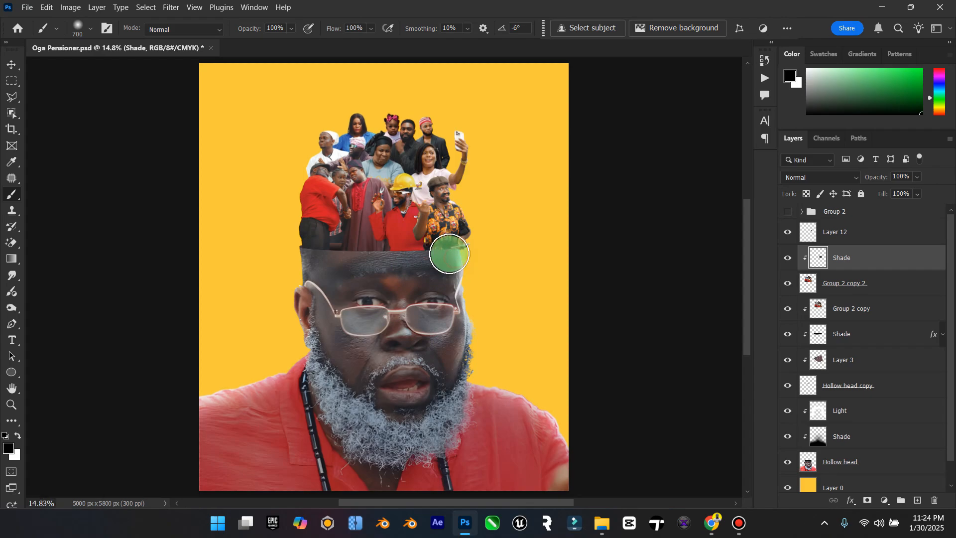
click(417, 264)
click(421, 259)
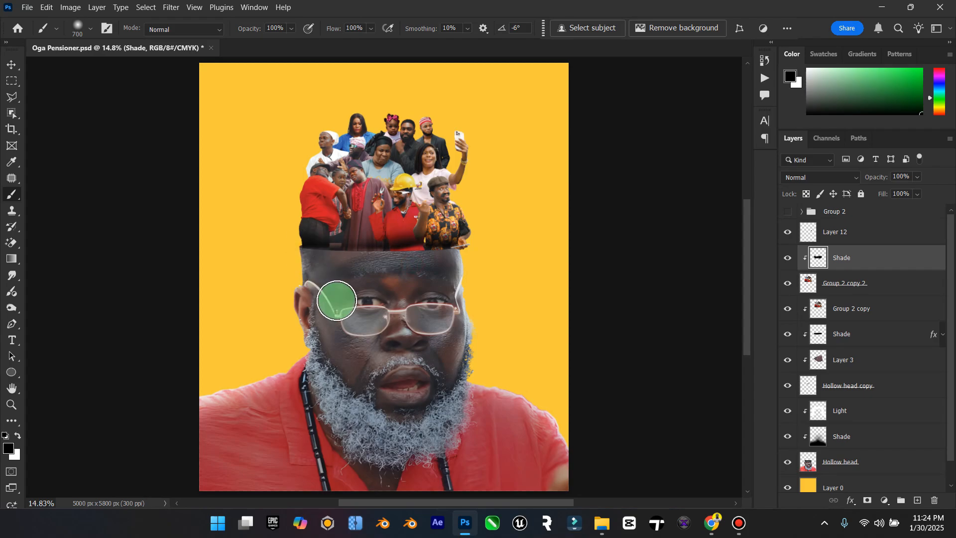
Step: Deepen the shading at the crowd's base with a 1300 px brush, undo the last stroke and move the shading lower
key(bracketright)
key(bracketright)
key(bracketright)
key(bracketright)
key(bracketright)
key(bracketright)
mouse_move(411, 260)
mouse_down()
mouse_move(413, 288)
mouse_move(431, 262)
mouse_move(414, 285)
mouse_move(370, 259)
mouse_move(351, 292)
mouse_move(347, 269)
mouse_move(339, 266)
mouse_move(335, 283)
mouse_move(365, 272)
mouse_move(438, 279)
mouse_move(444, 267)
mouse_move(426, 289)
mouse_move(400, 285)
mouse_up()
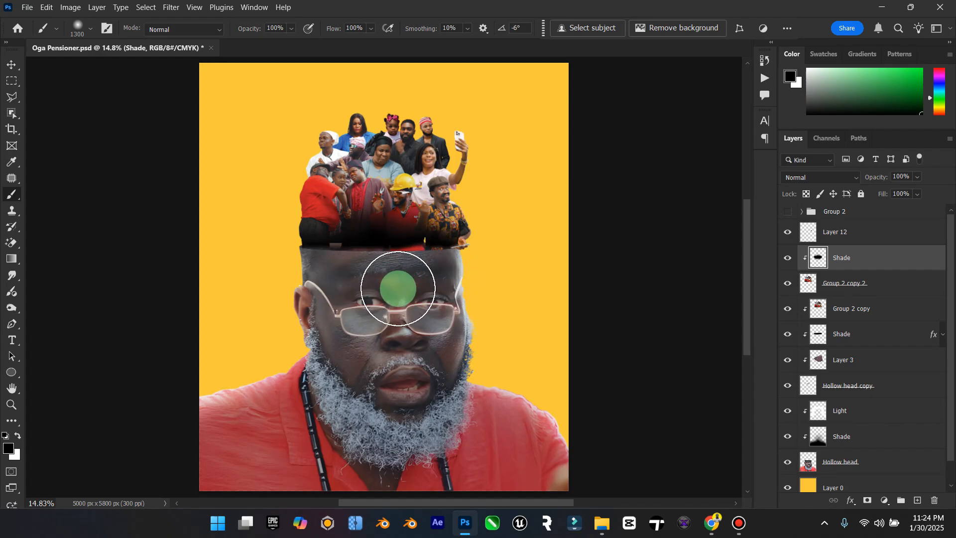
key(ctrl+z)
click(12, 58)
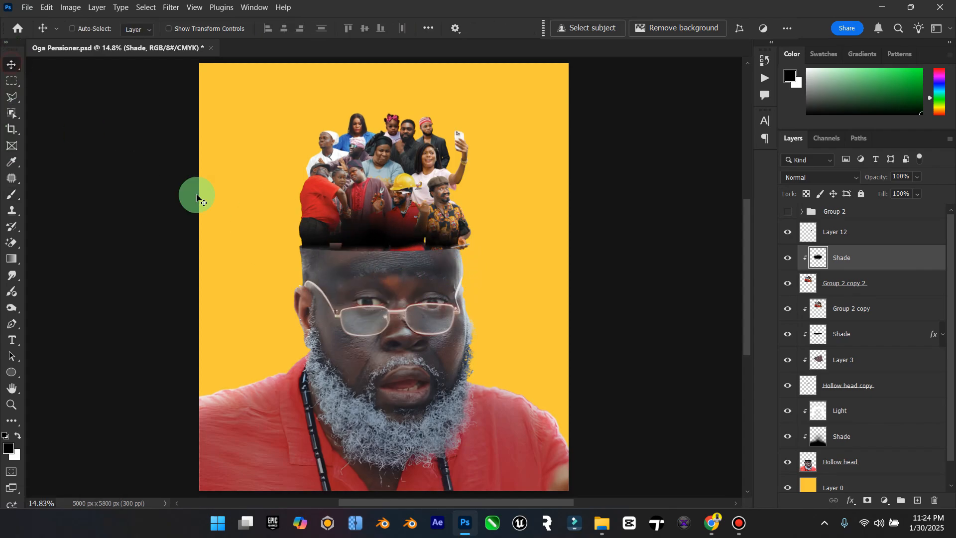
mouse_move(457, 258)
mouse_down()
mouse_move(446, 269)
mouse_move(413, 252)
mouse_up()
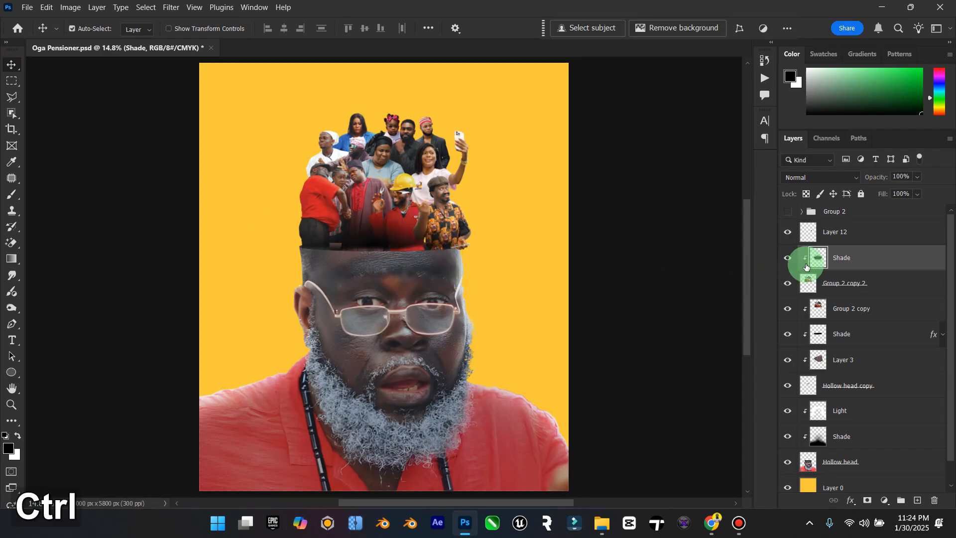
Step: Duplicate the Shade layer, clip the copy directly above Group 2 copy and reposition it inside the head opening
key(ctrl+j)
drag(823, 271, 886, 315)
right_click(886, 314)
click(884, 261)
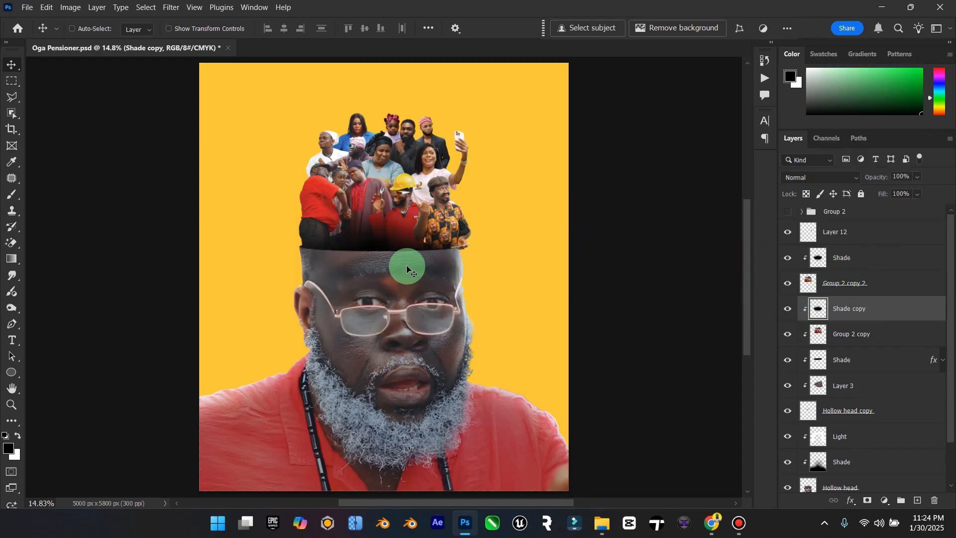
mouse_move(406, 268)
mouse_down()
mouse_move(403, 287)
mouse_move(400, 264)
mouse_up()
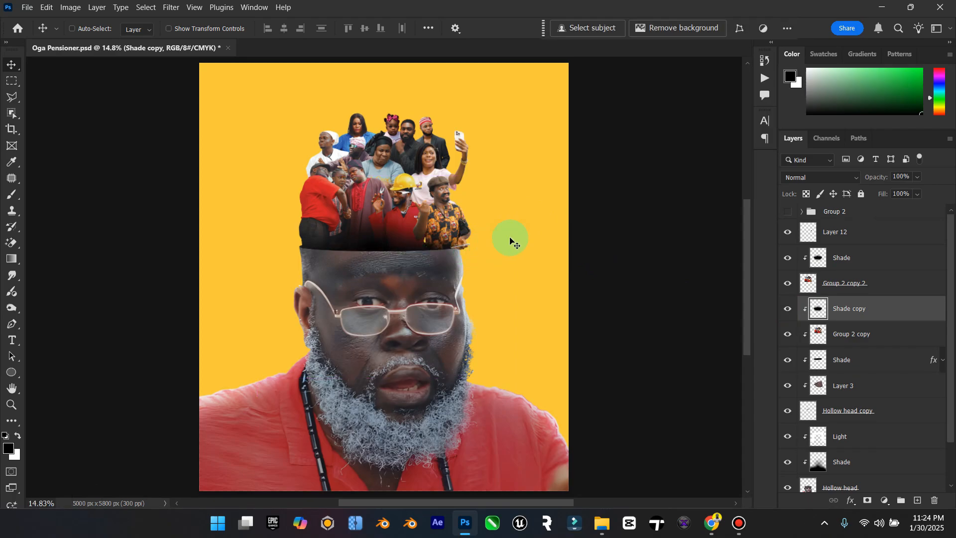
Step: Adjust the position of the upper Shade layer over the crowd's base and check Layer 12's visibility
click(7, 388)
click(11, 404)
mouse_move(433, 219)
mouse_down()
mouse_move(390, 227)
mouse_move(441, 216)
mouse_up()
click(14, 64)
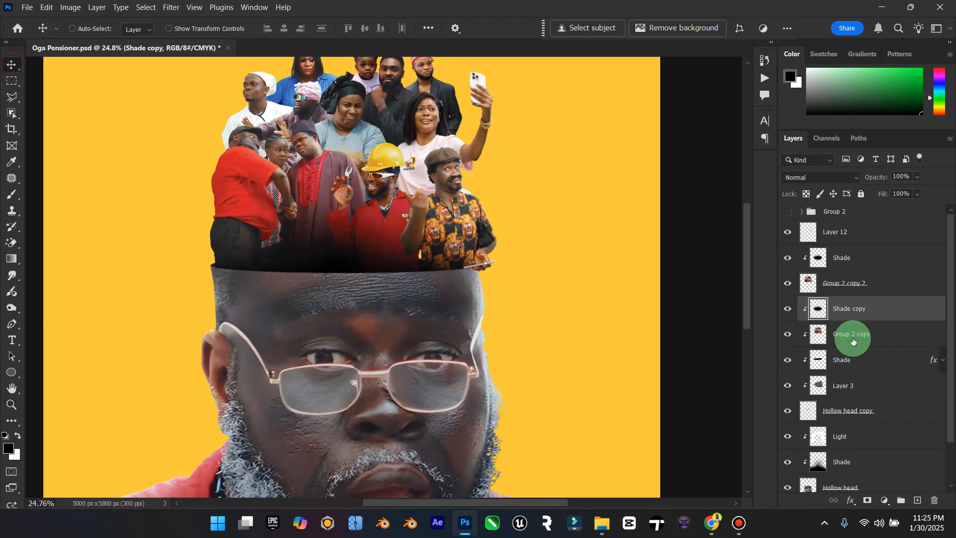
click(838, 258)
drag(300, 233, 2, 327)
double_click(10, 390)
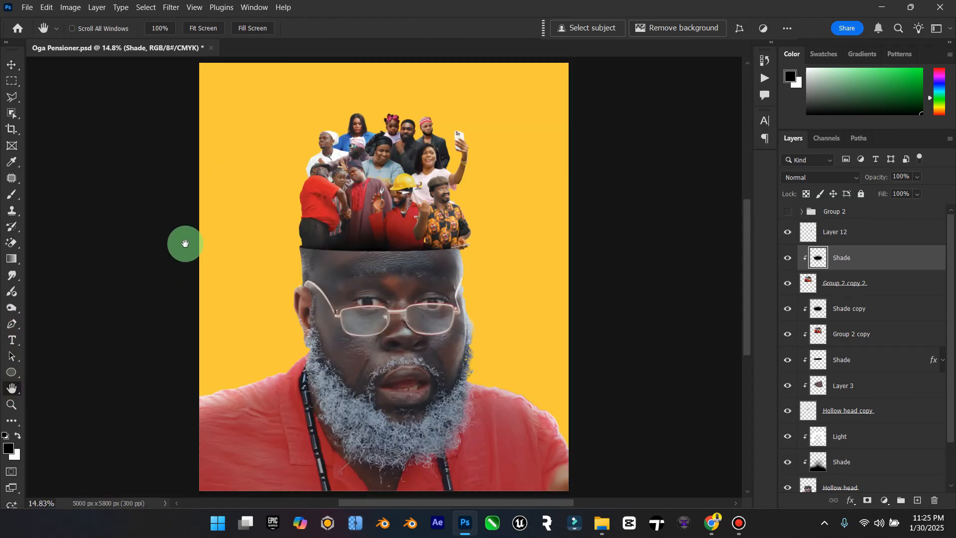
click(11, 65)
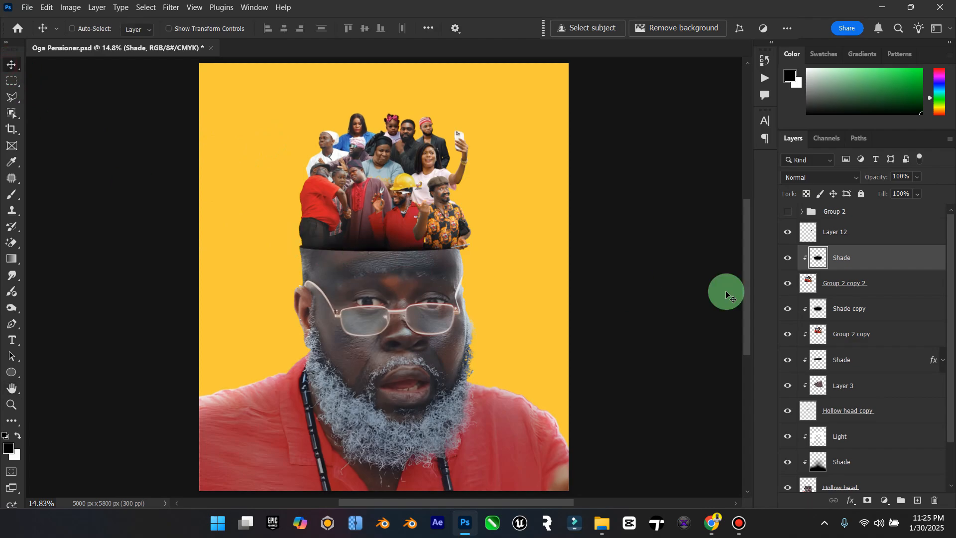
click(786, 232)
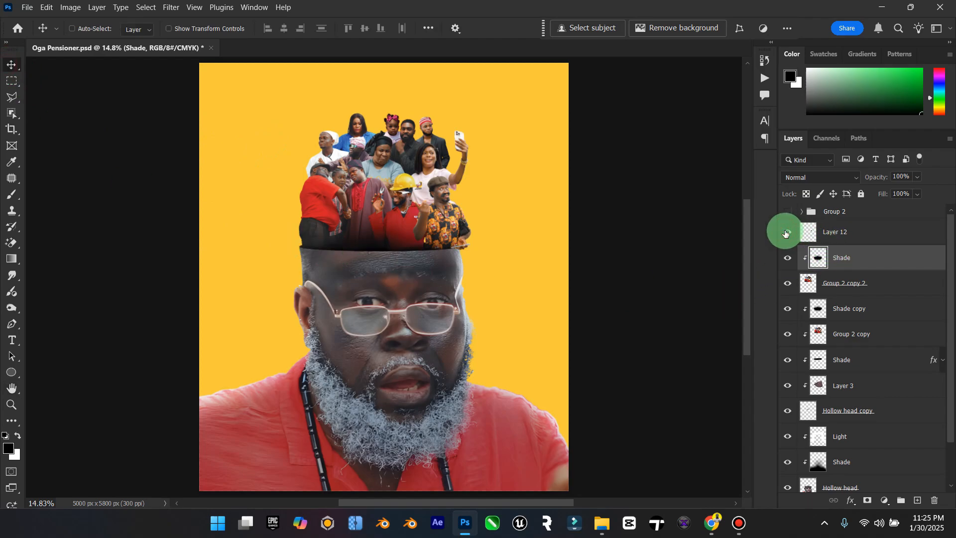
Step: Create a new layer named Light clipped to Group 2 copy 2 and place it above the crowd's Shade layer
click(826, 285)
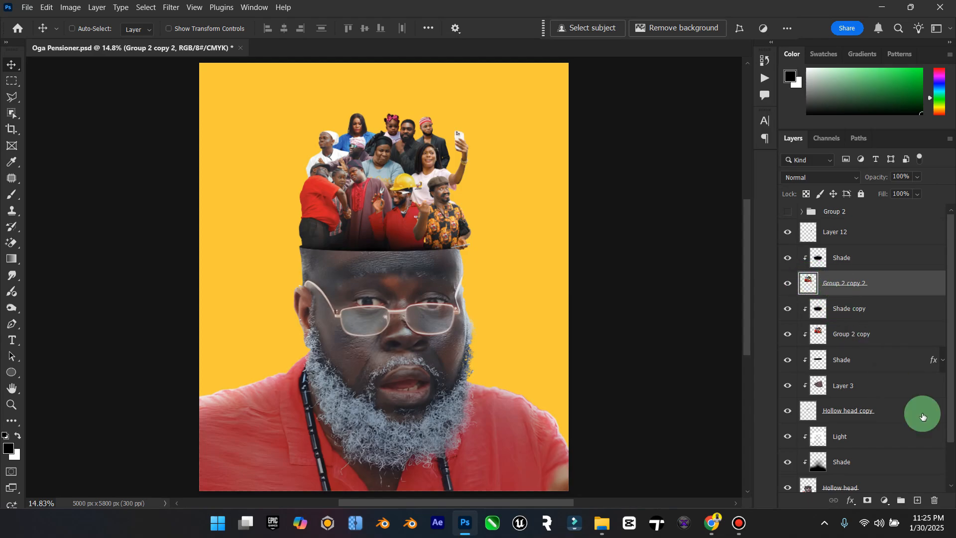
click(918, 500)
click(832, 286)
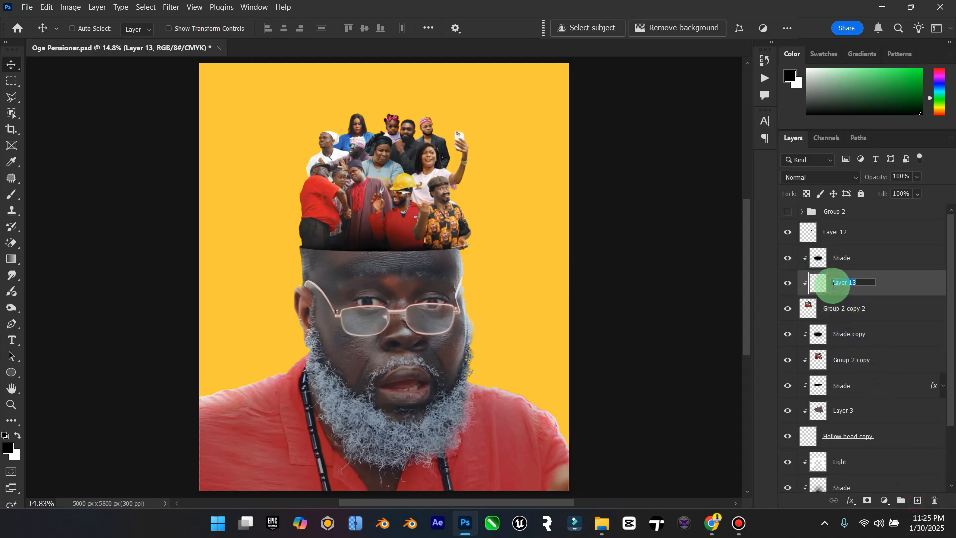
key(Caps_Lock)
text(Light)
key(Return)
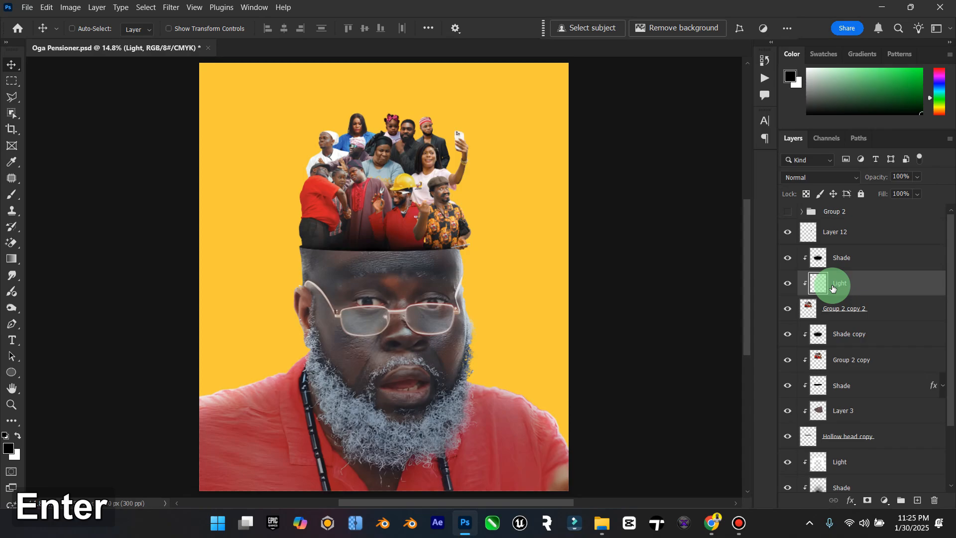
drag(832, 287, 829, 247)
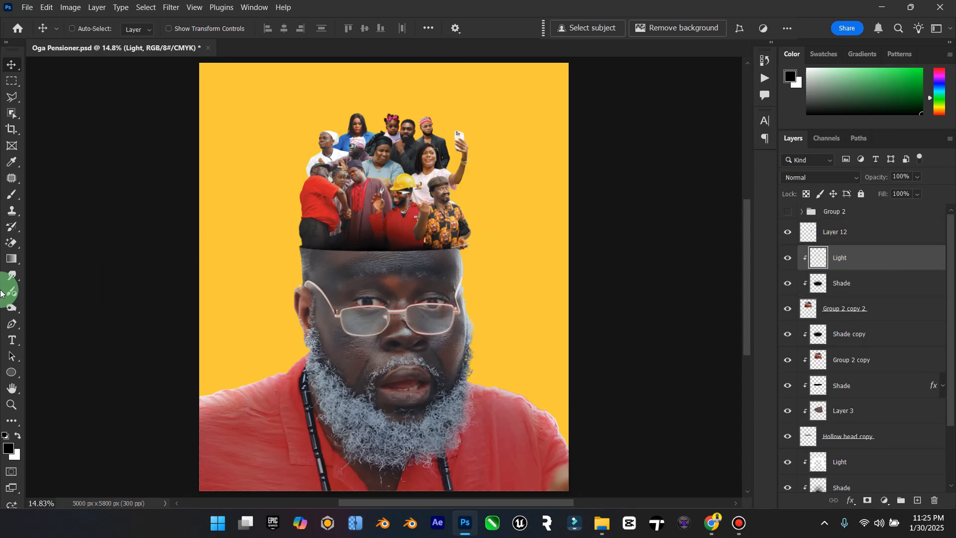
Step: Undo the black stroke on the Light layer and paint white highlights around the crowd's outer edges with a 700 px brush
click(12, 195)
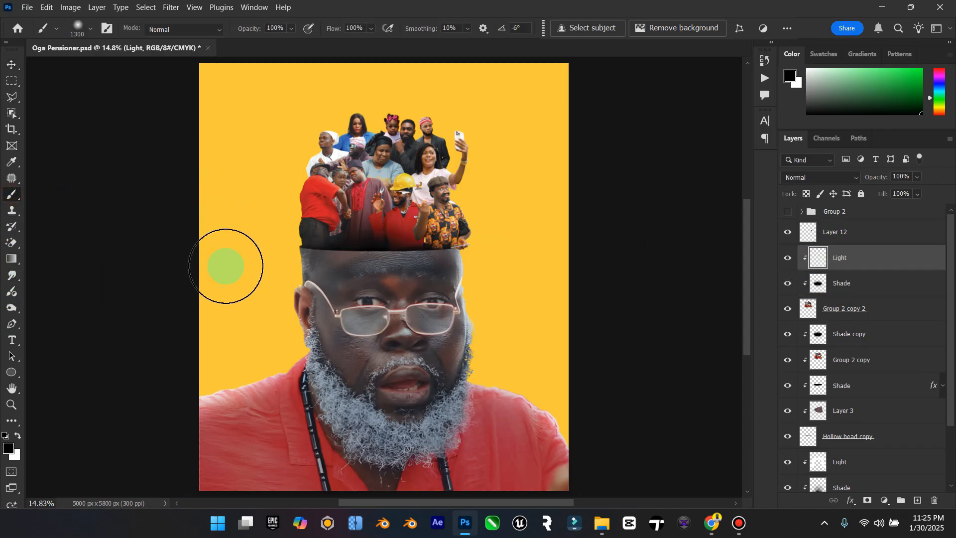
key(bracketleft)
key(bracketleft)
key(bracketleft)
key(bracketleft)
key(bracketleft)
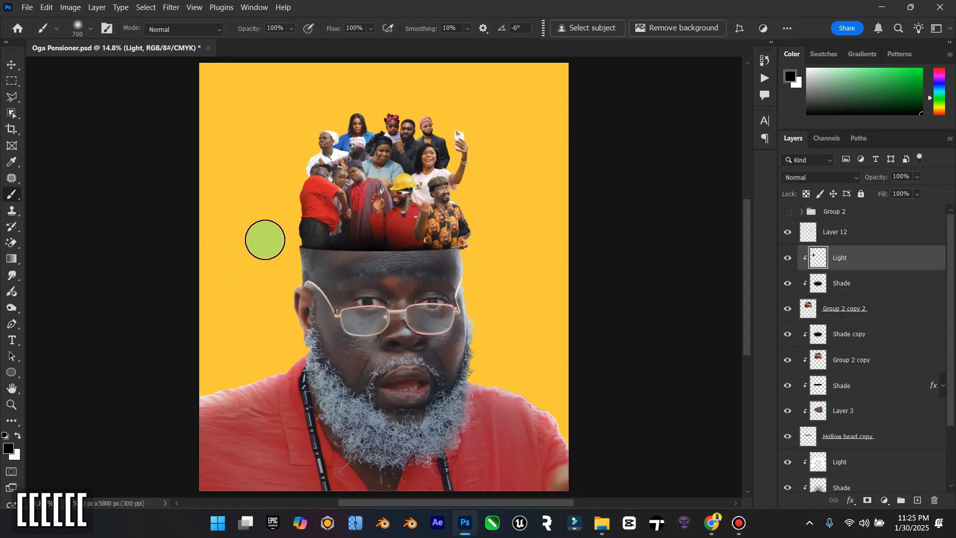
key(ctrl+z)
click(16, 435)
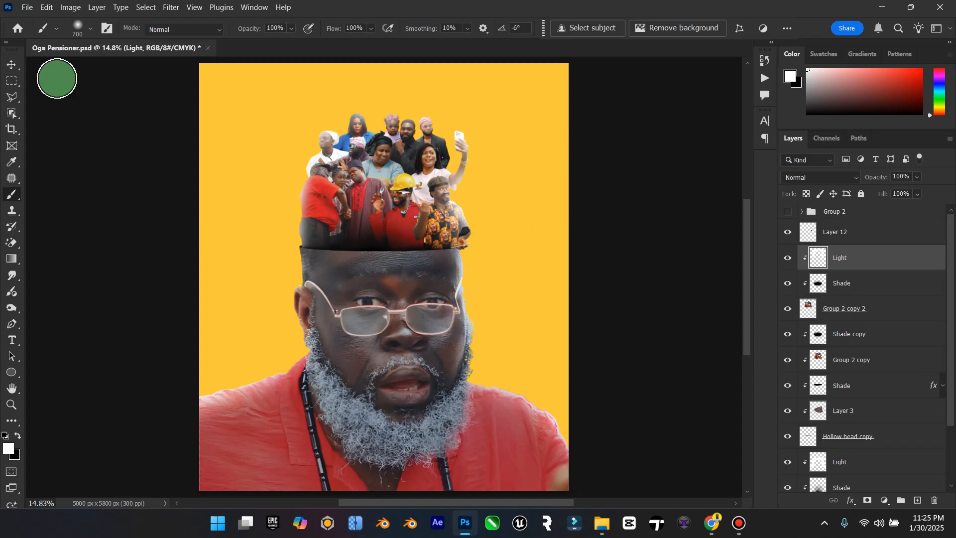
Step: Set the crowd's Light layer to Overlay blending and compare the crowd with and without it
click(12, 65)
click(828, 178)
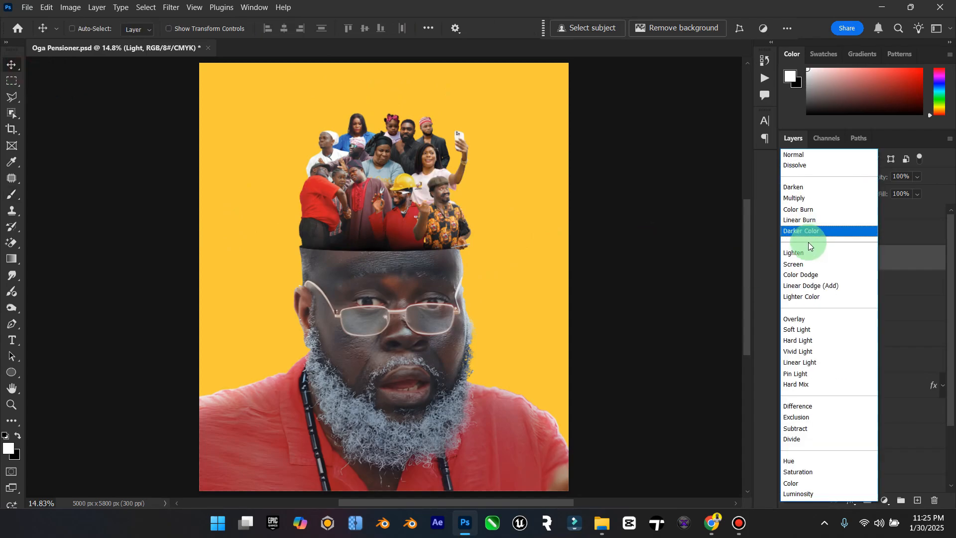
click(814, 321)
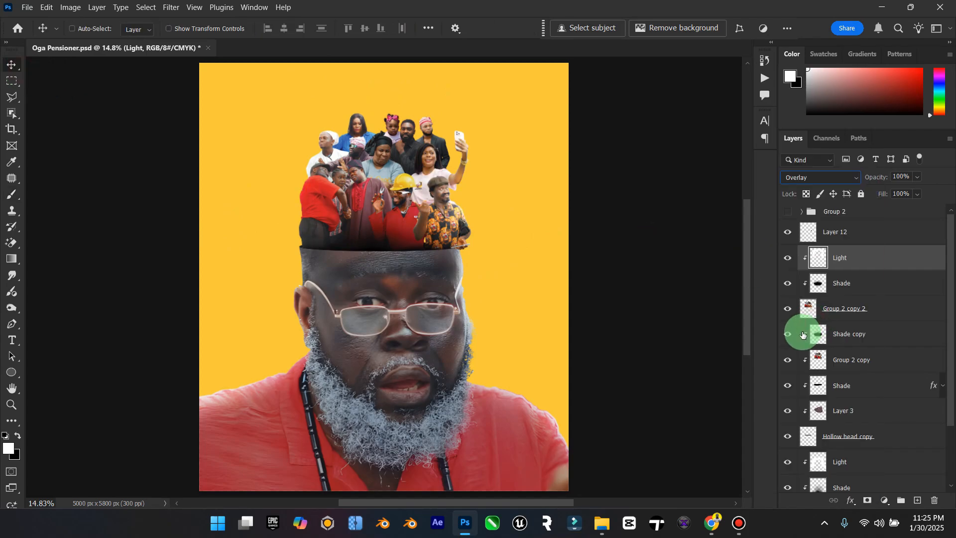
click(786, 260)
click(786, 260)
Step: Reduce the crowd's Light layer to 70% fill and 84% opacity
click(859, 263)
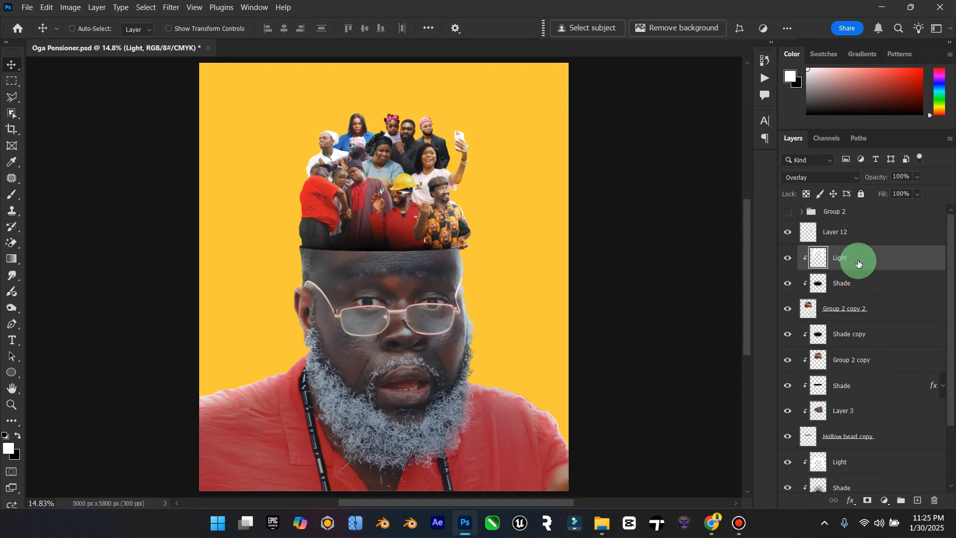
click(910, 194)
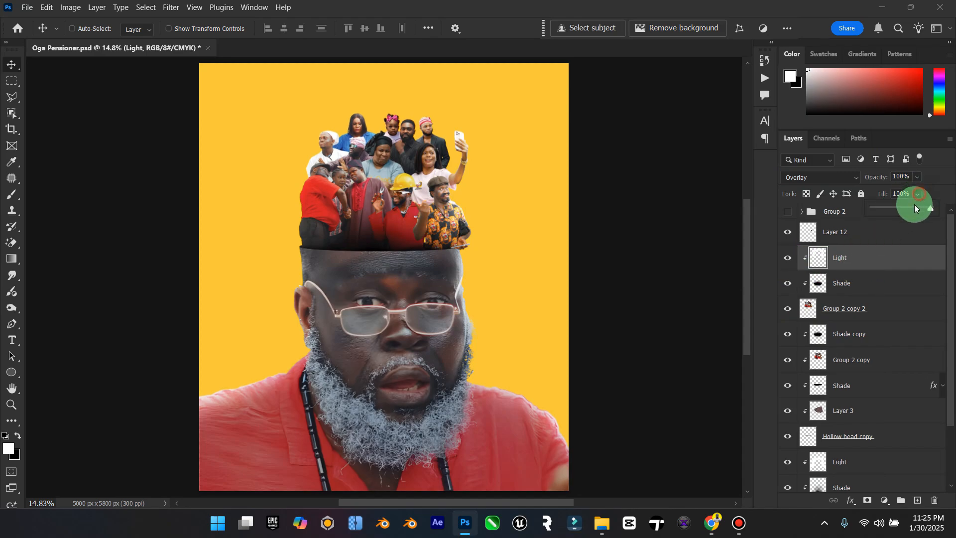
click(921, 177)
click(921, 192)
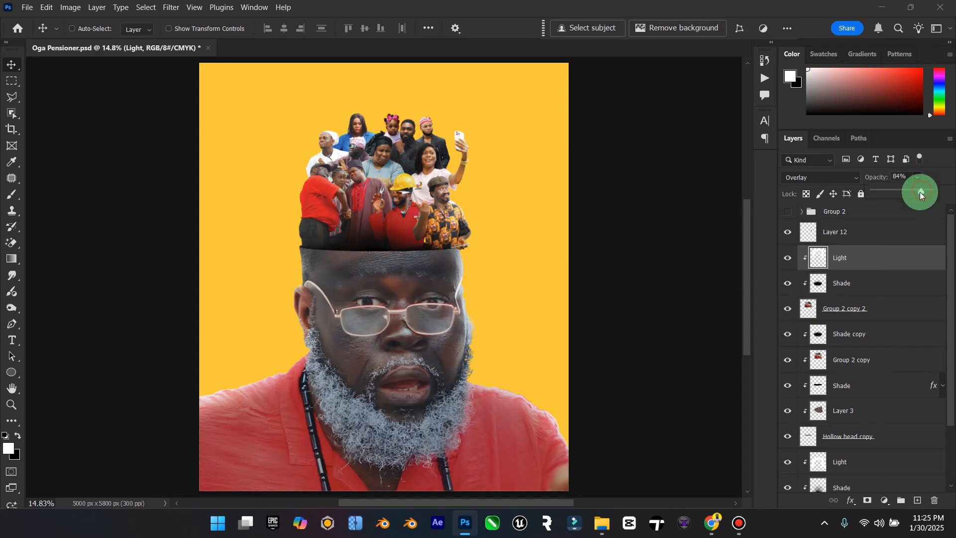
Step: Duplicate the Light layer, move the copy above Layer 12 and clip it to that layer
click(857, 267)
key(ctrl+j)
drag(843, 258, 880, 233)
right_click(880, 232)
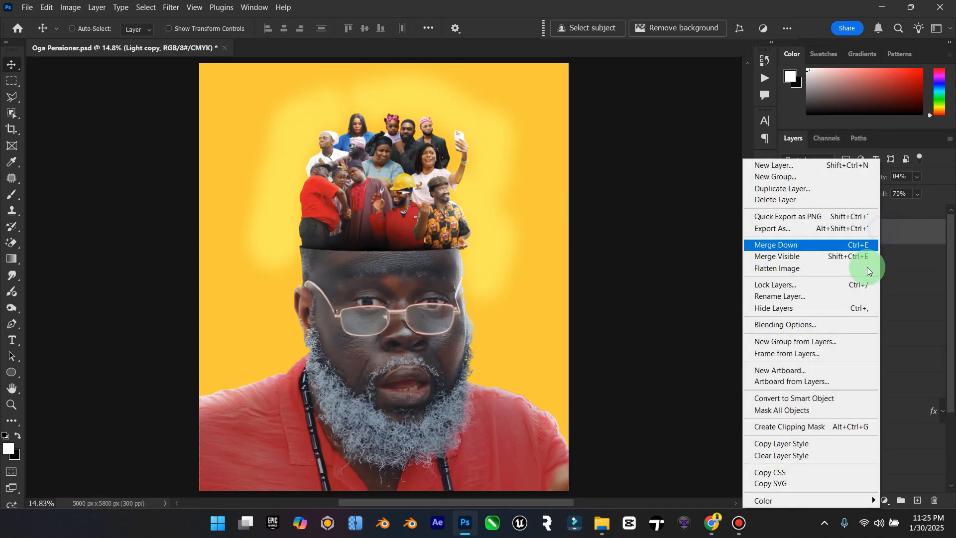
click(818, 431)
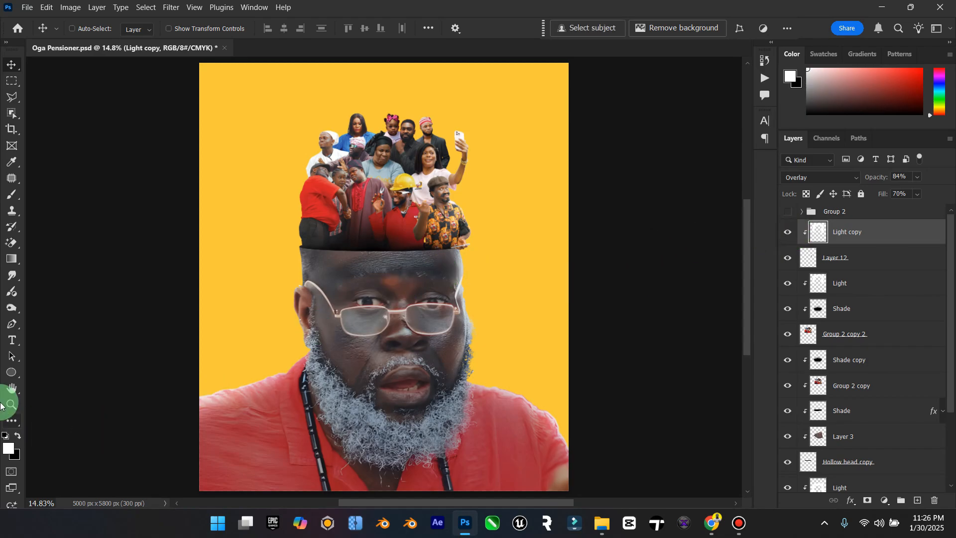
Step: Inspect the crowd composite up close and check the visibility of the Group 2 copy 2 and Shade copy layers
click(12, 404)
mouse_move(456, 329)
mouse_down()
mouse_move(427, 326)
mouse_move(449, 324)
mouse_up()
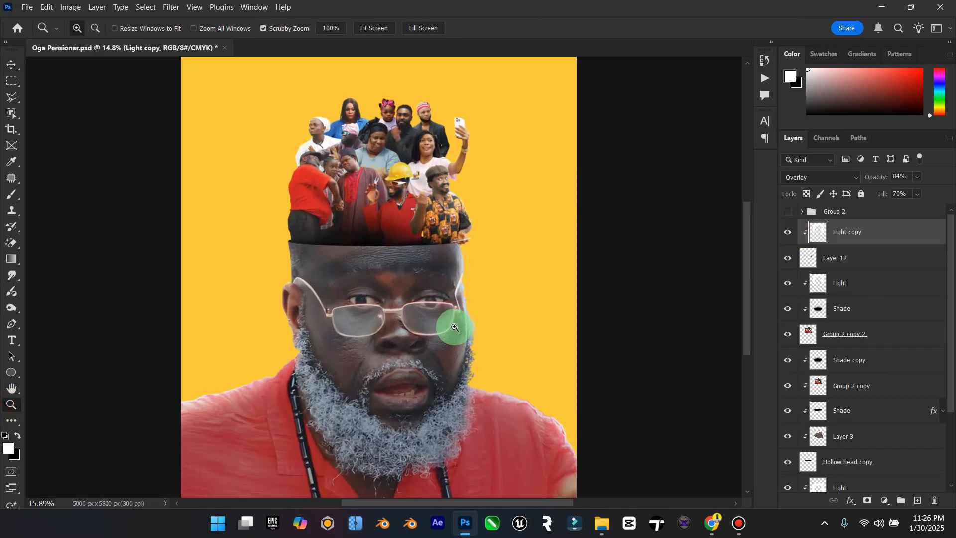
click(11, 64)
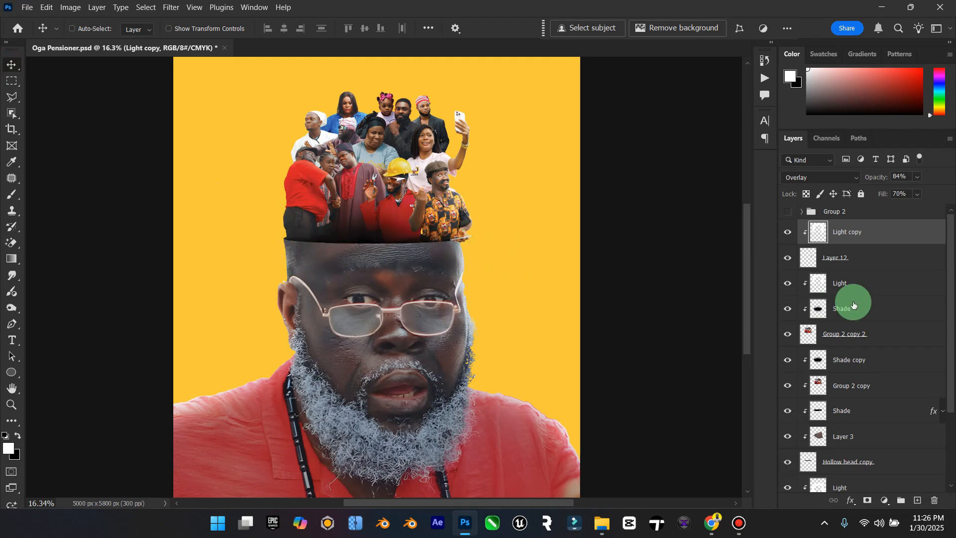
scroll(866, 448, down, 1)
scroll(864, 434, up, 1)
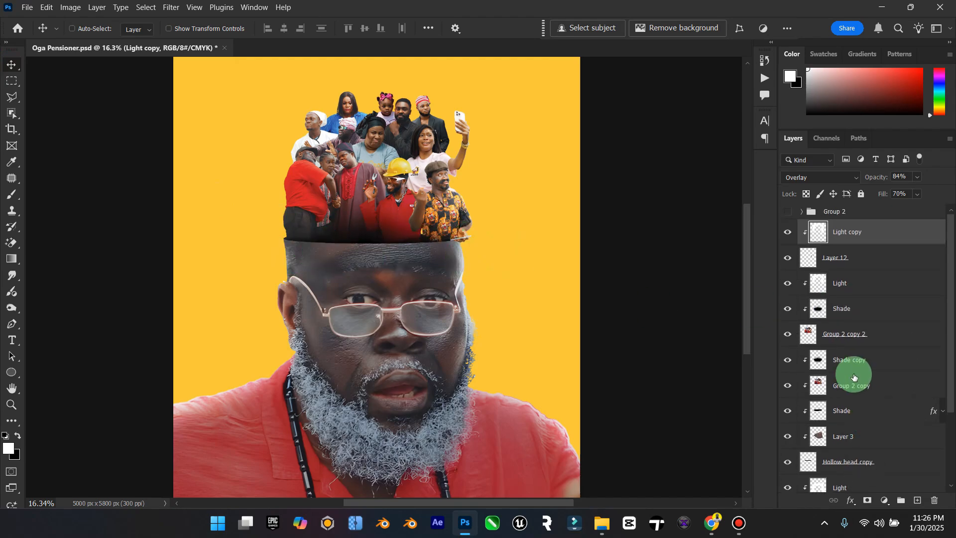
click(786, 334)
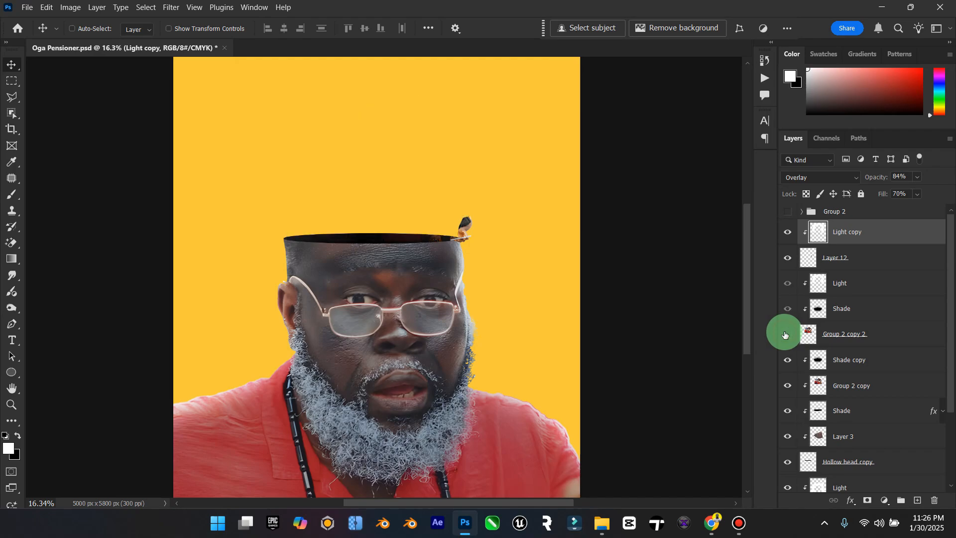
click(786, 334)
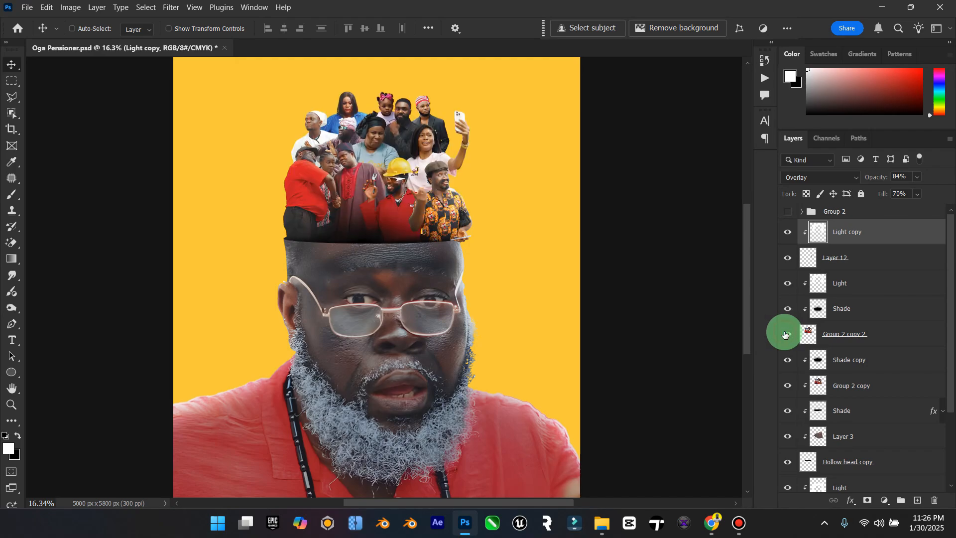
click(787, 363)
Step: Create a new layer named Shadow above the Hollow head's Light layer and clip it to the Hollow head
scroll(827, 433, down, 3)
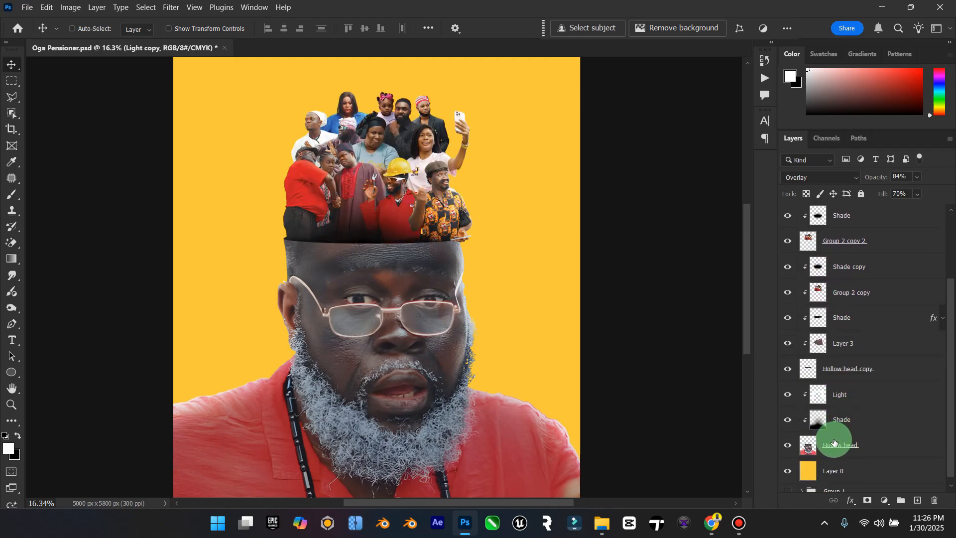
click(849, 421)
click(859, 396)
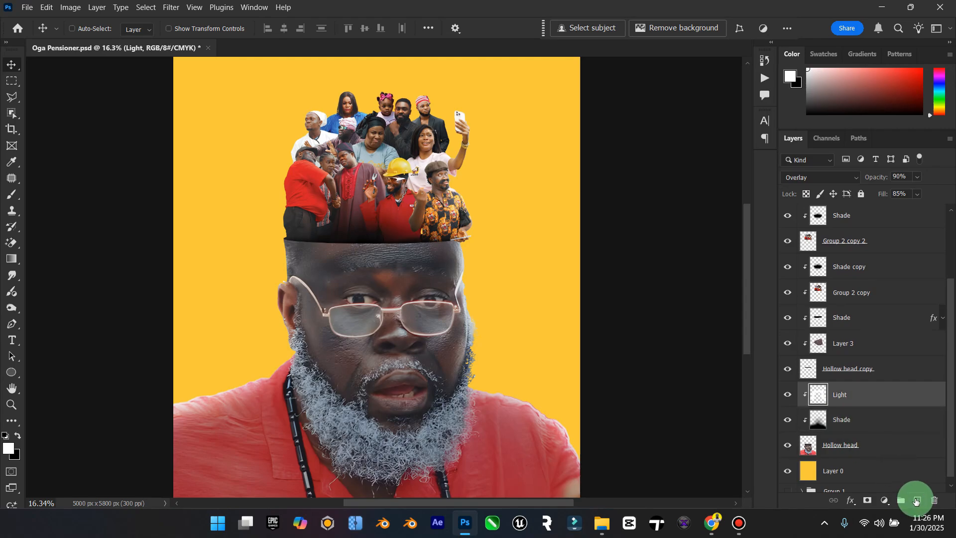
click(916, 501)
double_click(842, 397)
key(Caps_Lock)
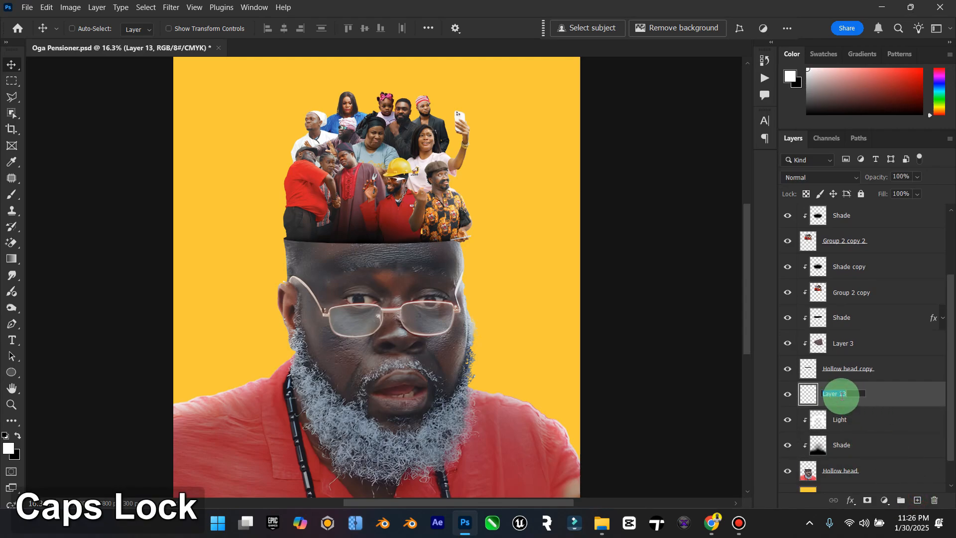
text(Shadow)
key(Return)
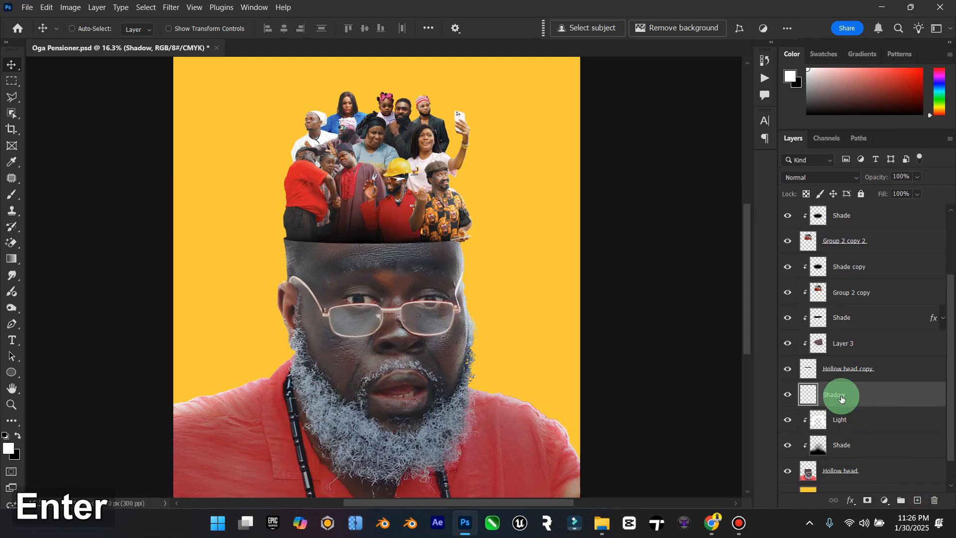
right_click(841, 397)
click(855, 342)
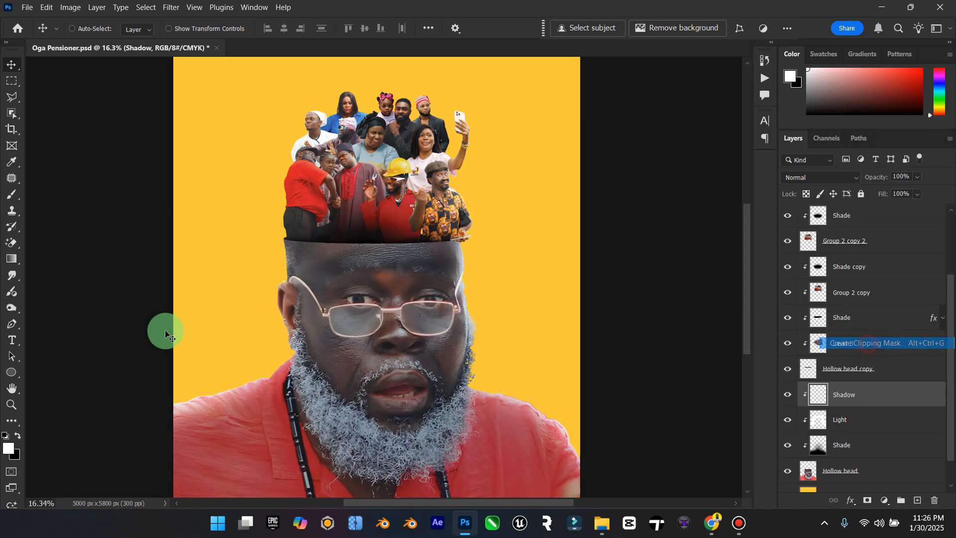
Step: Paint black shadow along the top of the forehead with a 700 px brush, undo one stroke and continue at 16% opacity
click(5, 436)
click(12, 194)
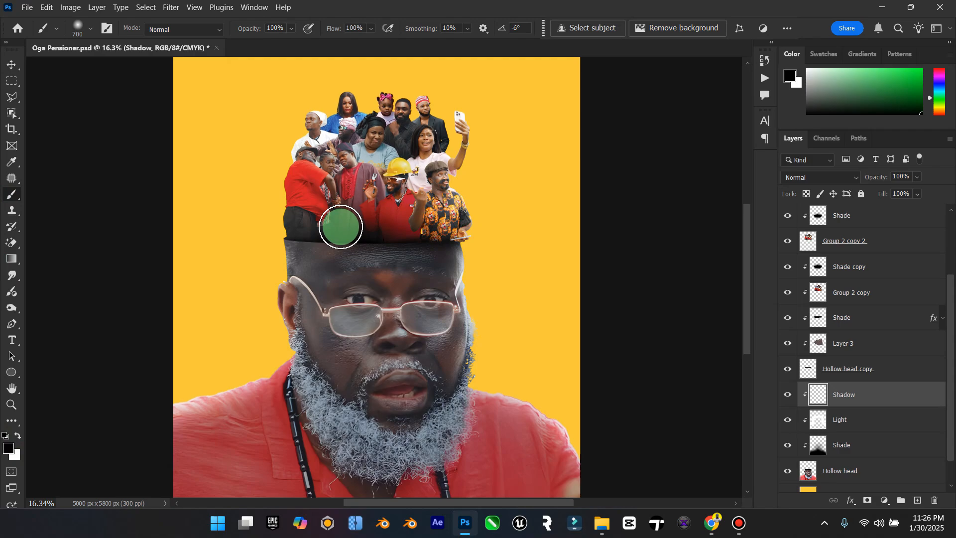
mouse_move(271, 214)
mouse_down()
mouse_move(366, 228)
mouse_move(455, 229)
mouse_up()
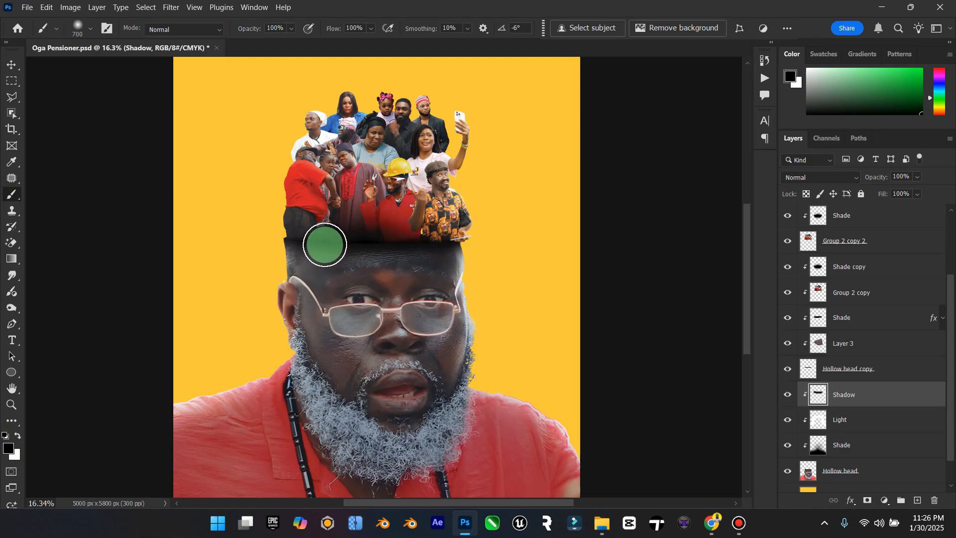
drag(307, 243, 473, 235)
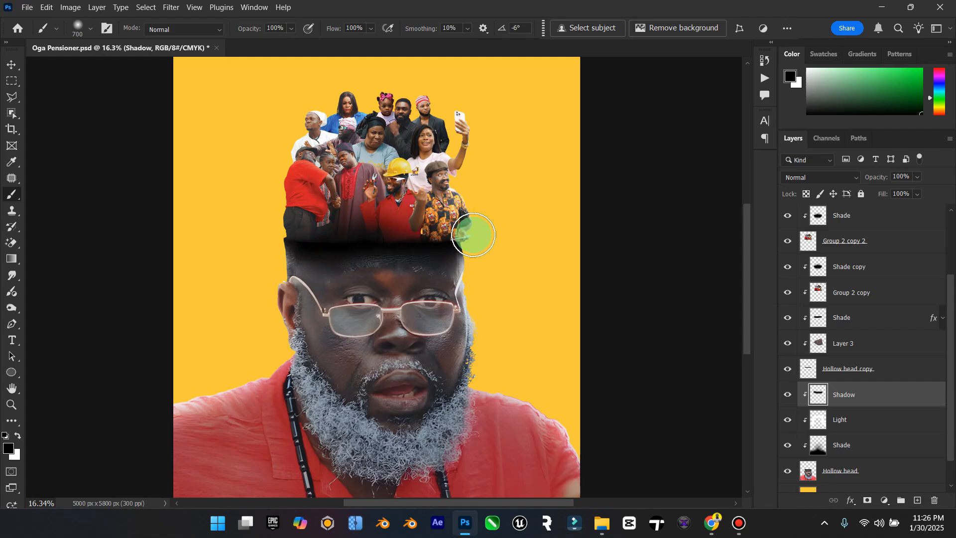
key(ctrl+z)
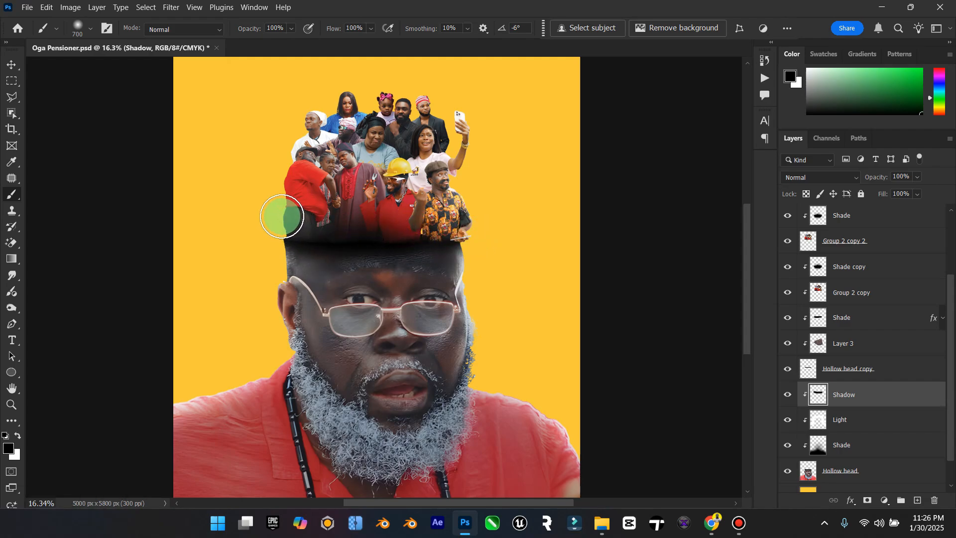
drag(300, 244, 332, 241)
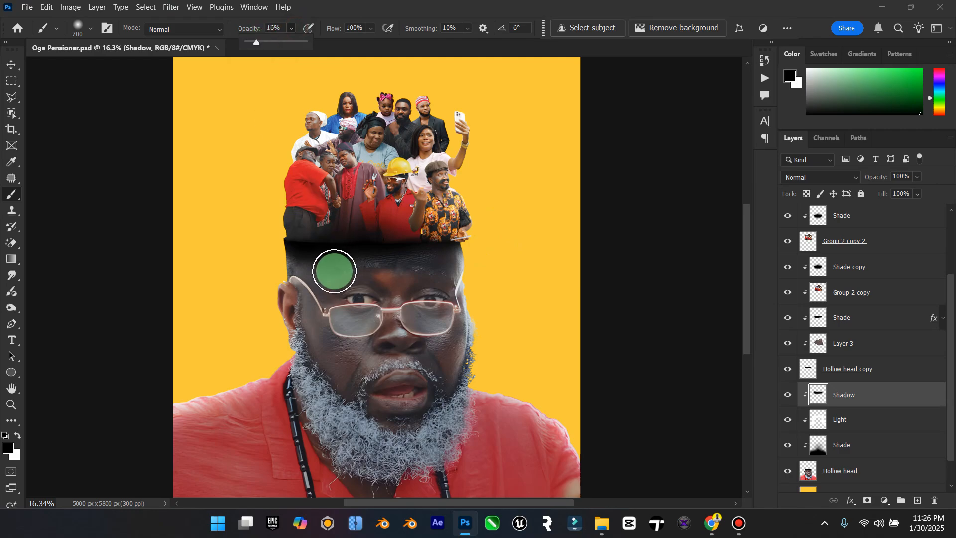
click(305, 276)
Step: Raise the brush opacity to 39% and darken the shadow across the forehead below the crowd
click(293, 28)
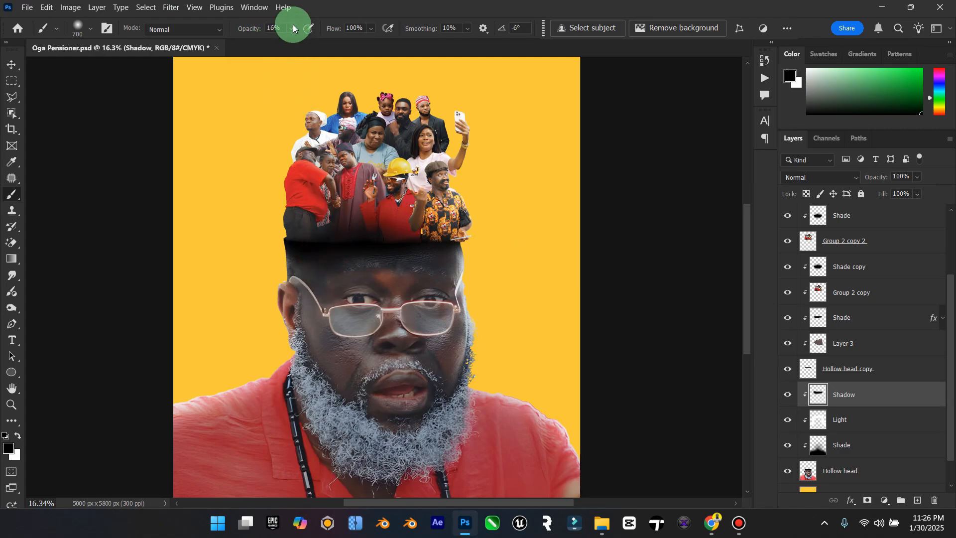
drag(299, 42, 309, 43)
click(307, 267)
mouse_move(308, 270)
mouse_down()
mouse_move(475, 256)
mouse_move(472, 233)
mouse_up()
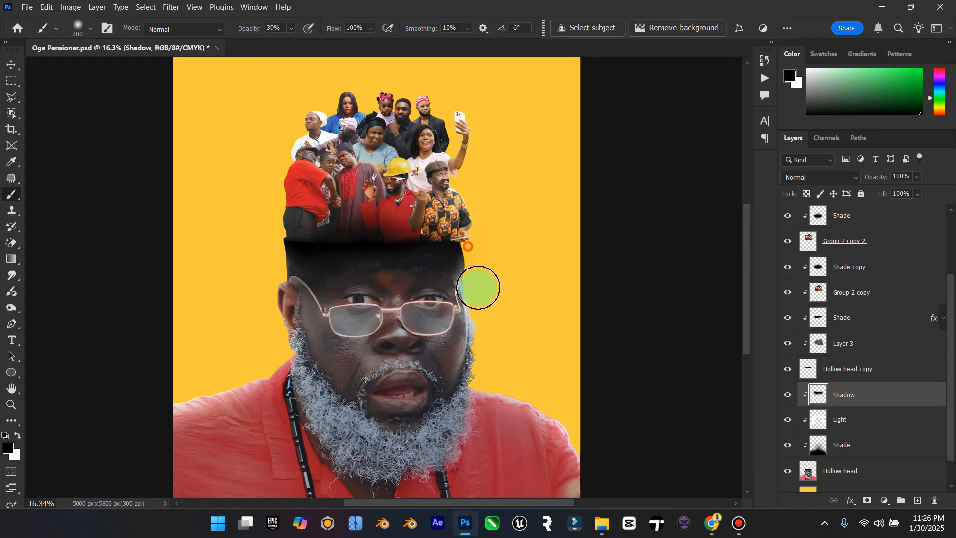
Step: Set the Shadow layer to Multiply with 45% opacity and 92% fill
click(11, 65)
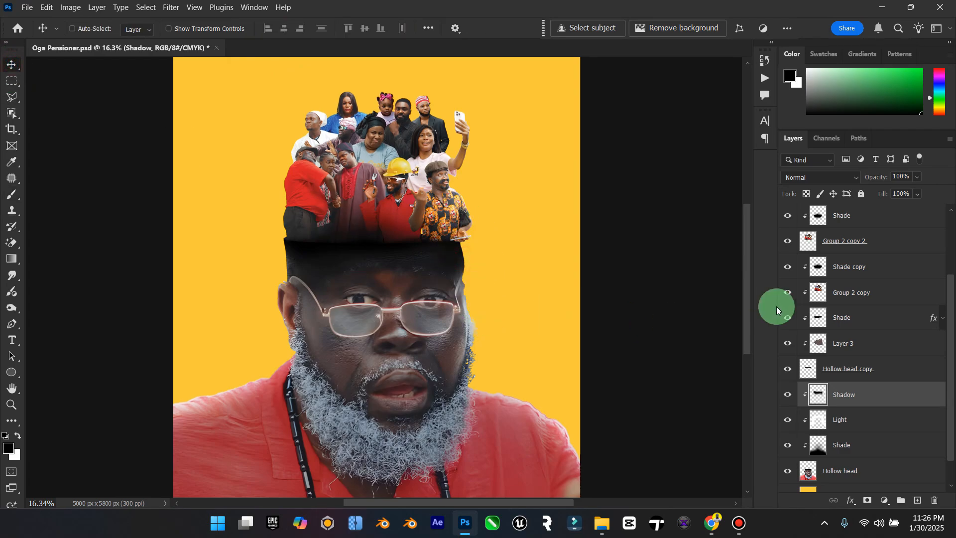
click(848, 179)
click(819, 197)
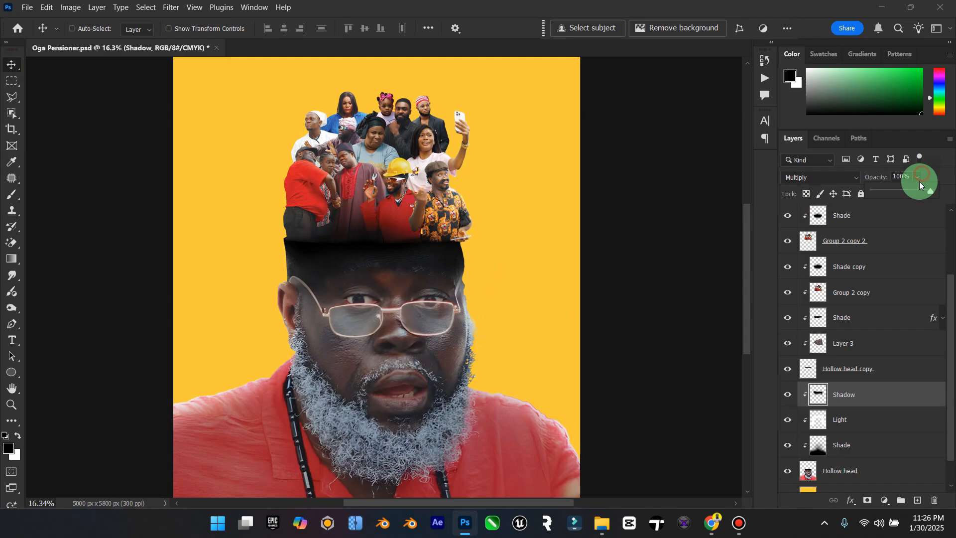
drag(900, 190, 899, 386)
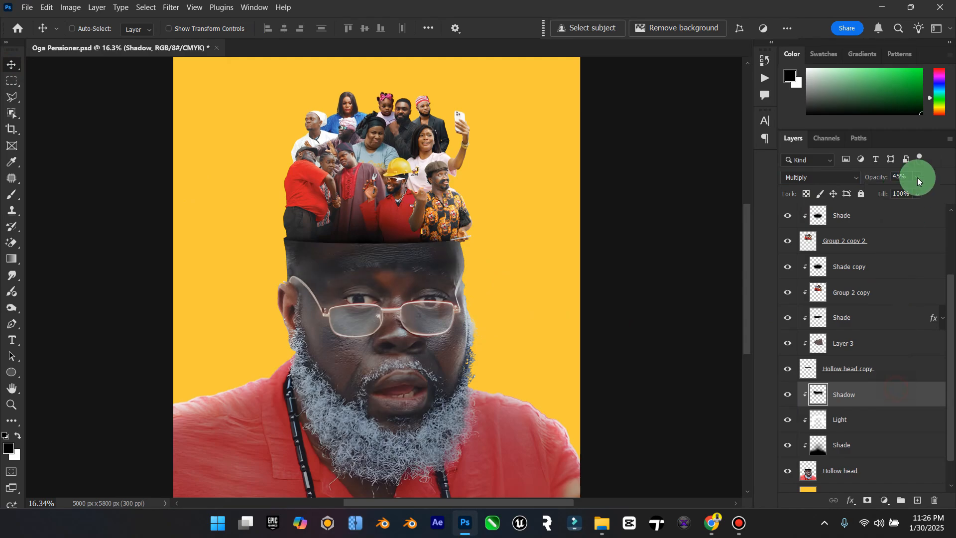
drag(911, 208, 900, 210)
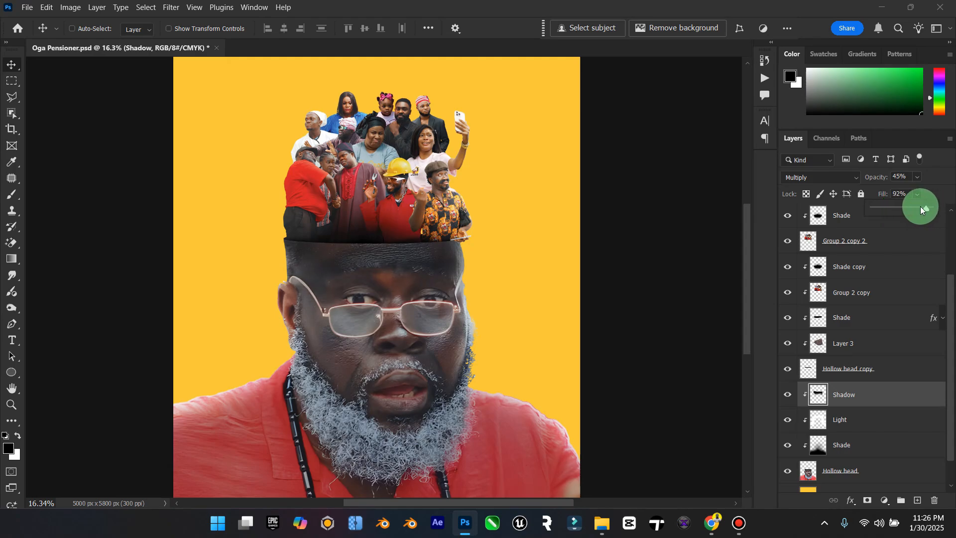
click(11, 405)
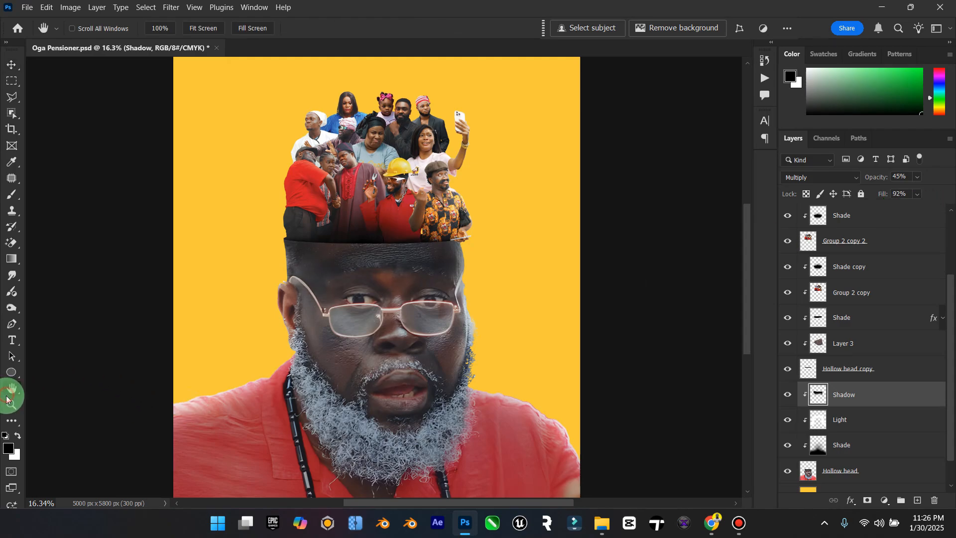
drag(427, 277, 405, 284)
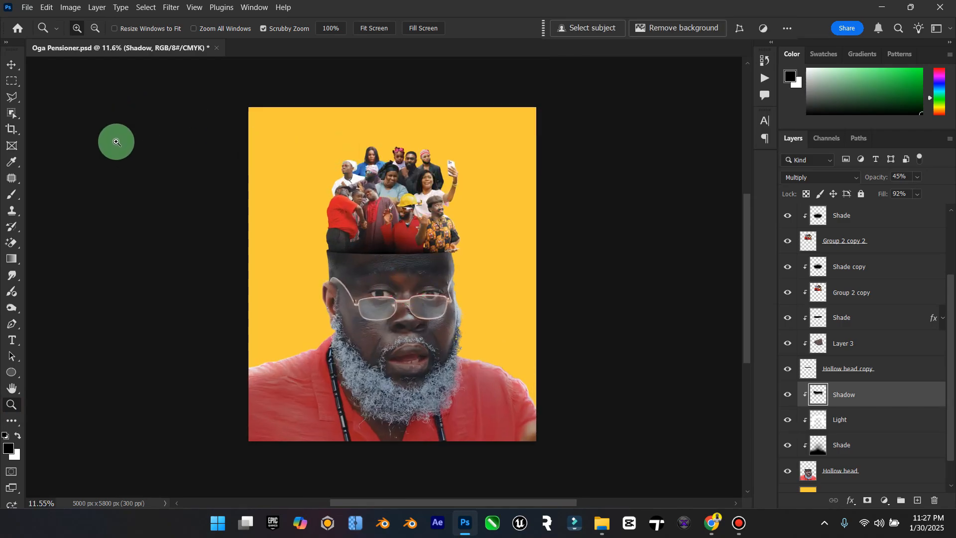
click(11, 66)
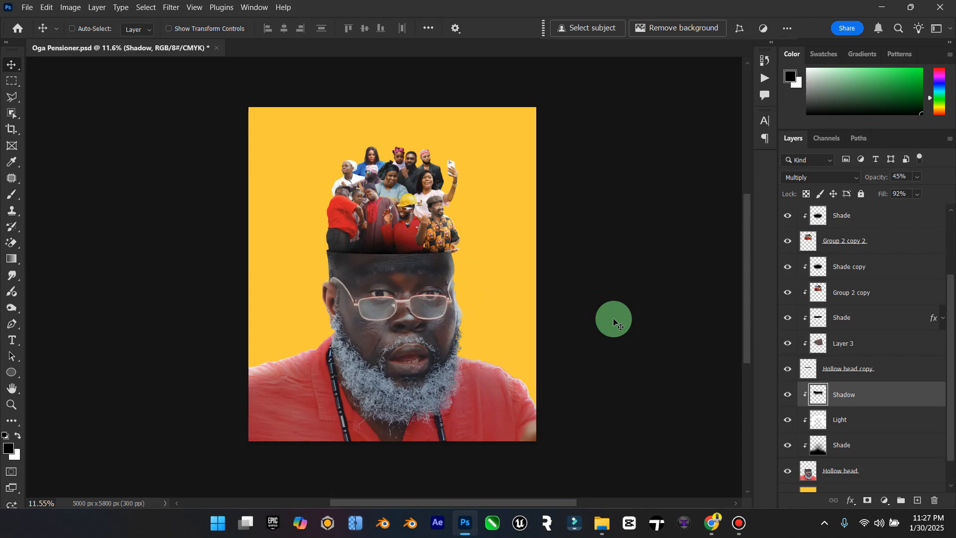
click(601, 522)
click(601, 521)
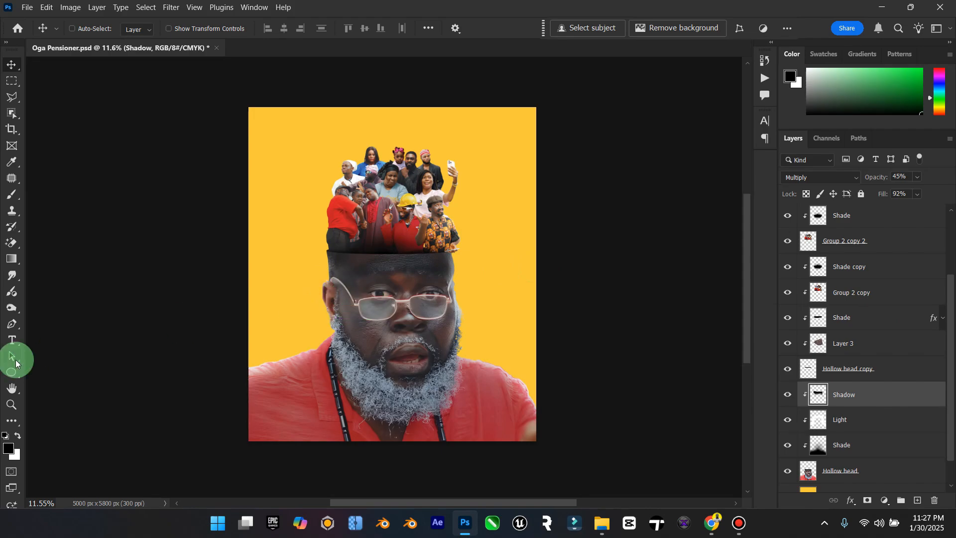
Step: Soften the shirt's shoulder edge beside the bead necklace on the Hollow head layer, using the Blur tool with a 125 px brush
scroll(811, 404, down, 1)
click(818, 439)
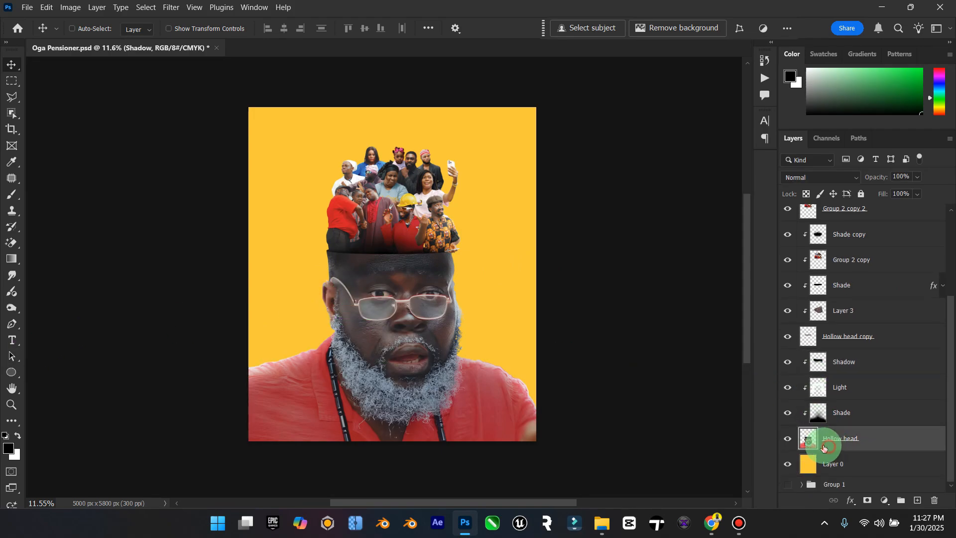
click(12, 406)
drag(241, 391, 314, 359)
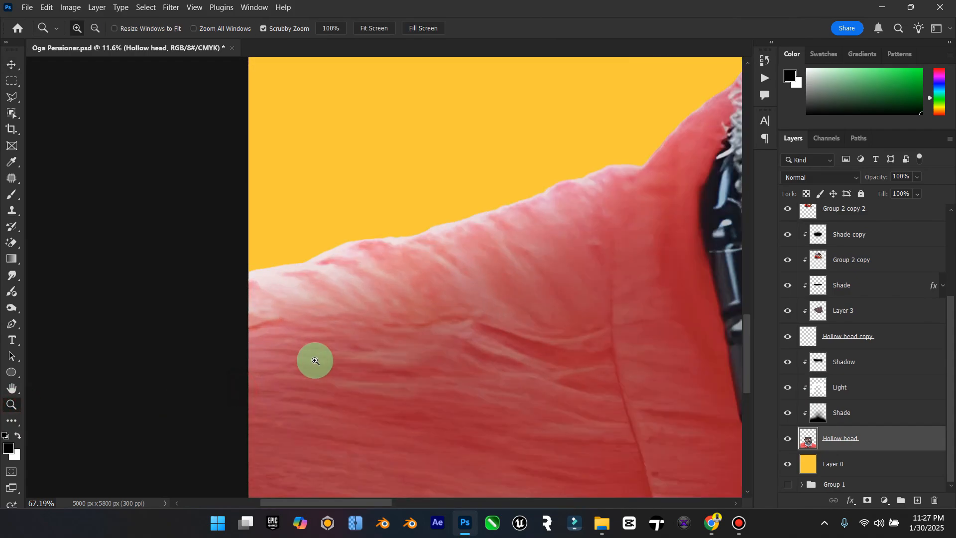
click(11, 276)
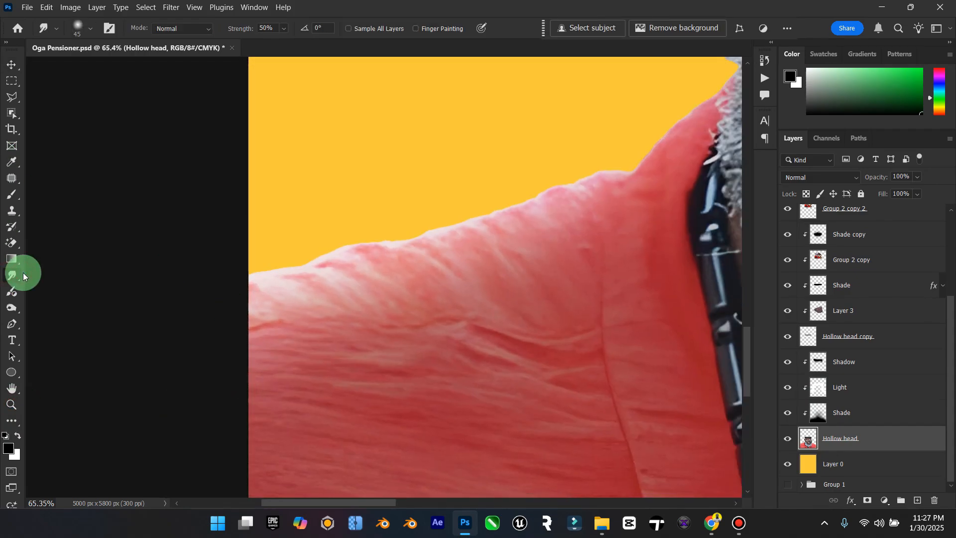
right_click(23, 273)
click(50, 273)
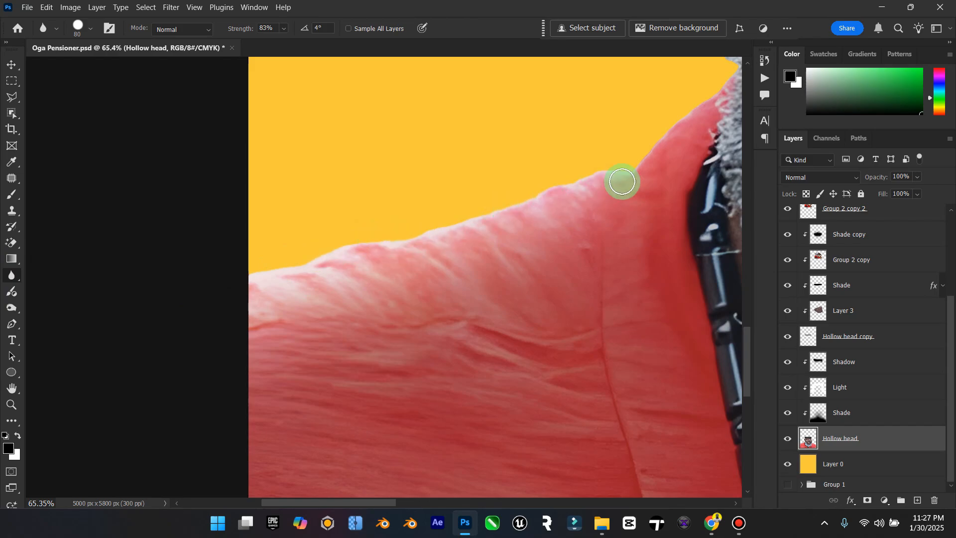
scroll(619, 194, up, 3)
key(bracketright)
key(bracketright)
key(bracketright)
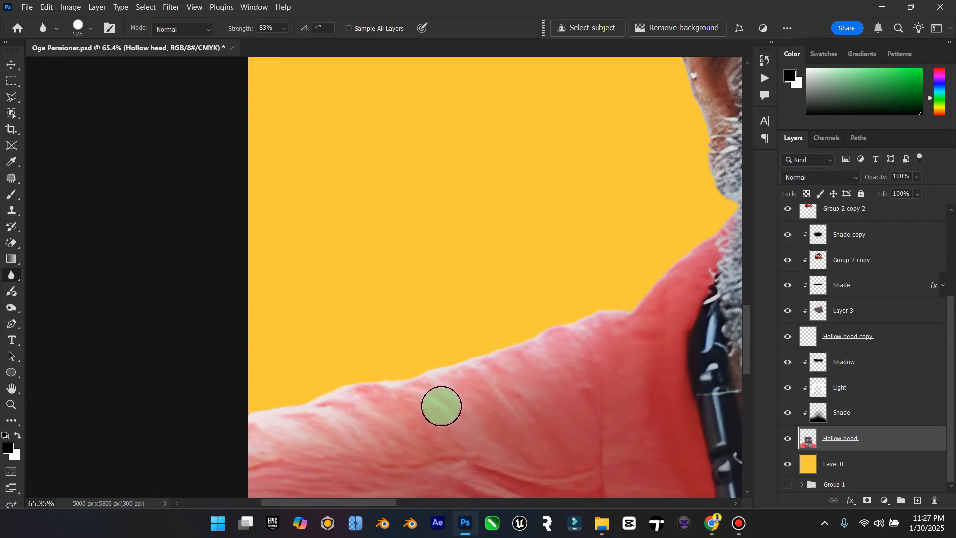
Step: Blur the outer edge of the ear and the side of the head above it, up to the cut forehead
drag(376, 503, 410, 499)
scroll(517, 199, up, 2)
scroll(516, 199, up, 3)
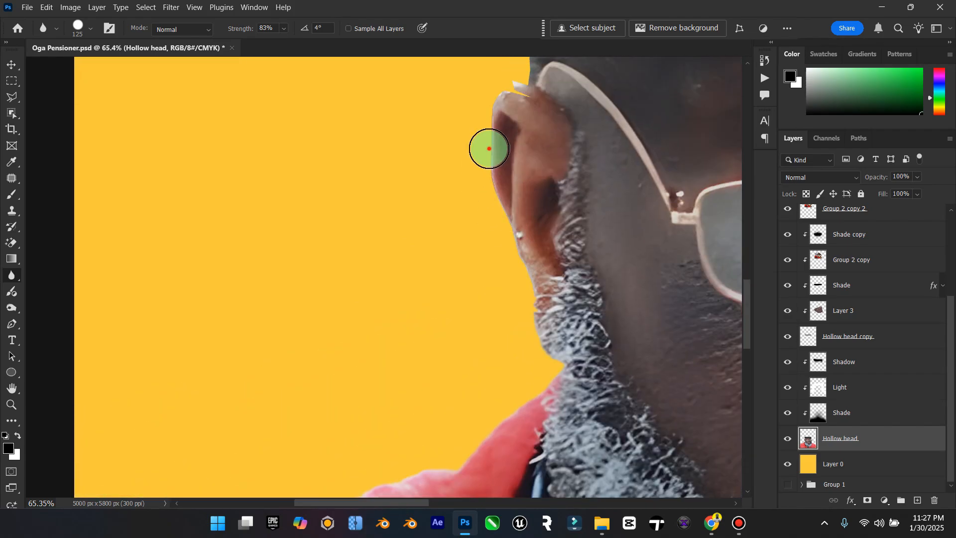
scroll(493, 133, up, 1)
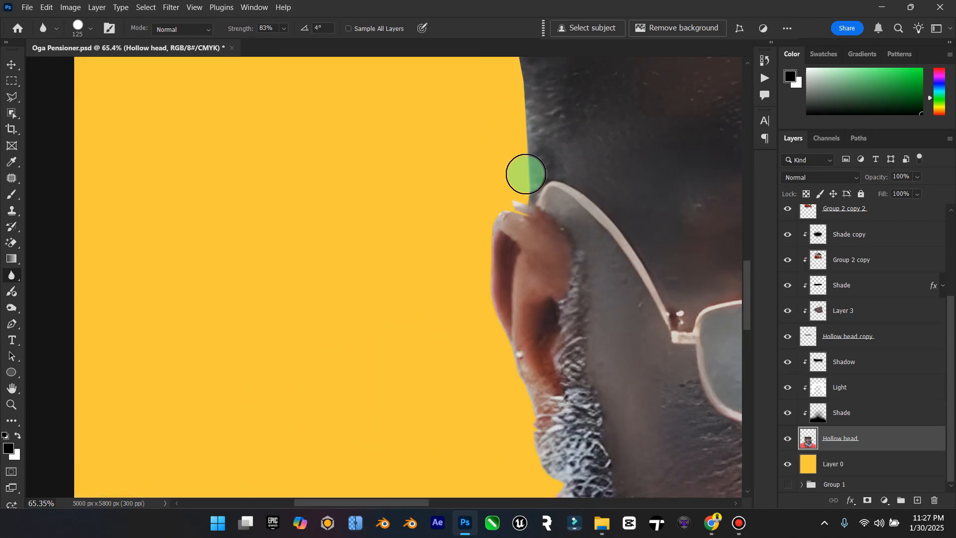
scroll(526, 159, up, 3)
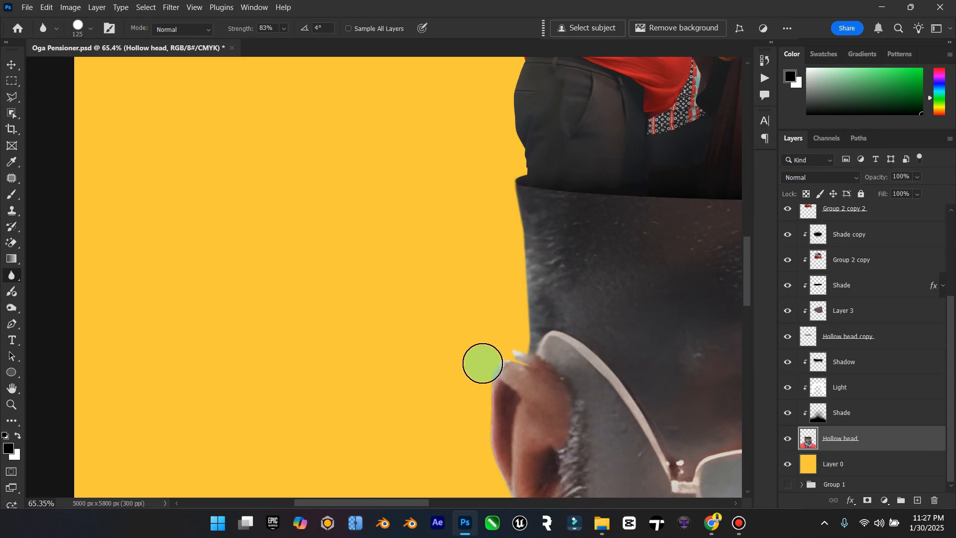
Step: Blur the opposite edge of the head on the Hollow head layer, from the forehead past the glasses to the beard
drag(393, 506, 498, 512)
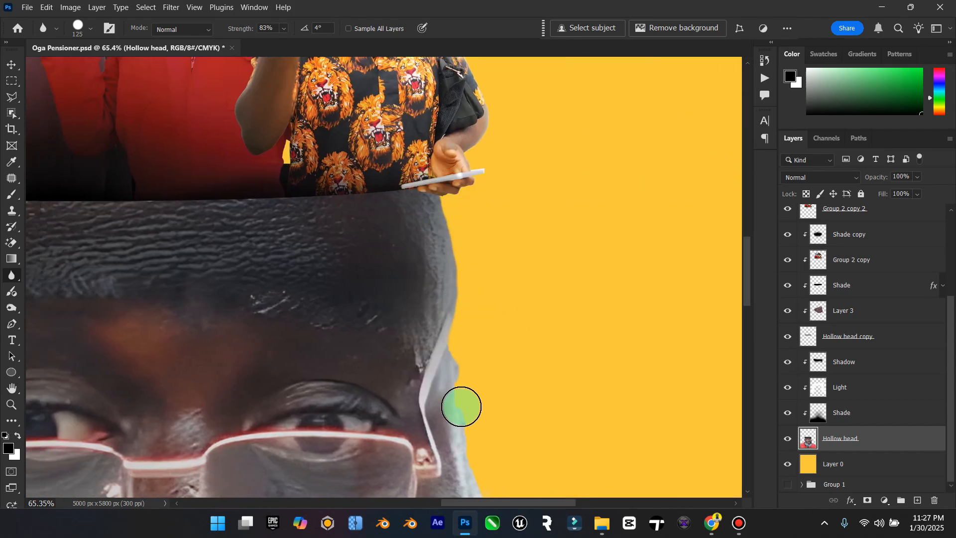
scroll(461, 407, down, 5)
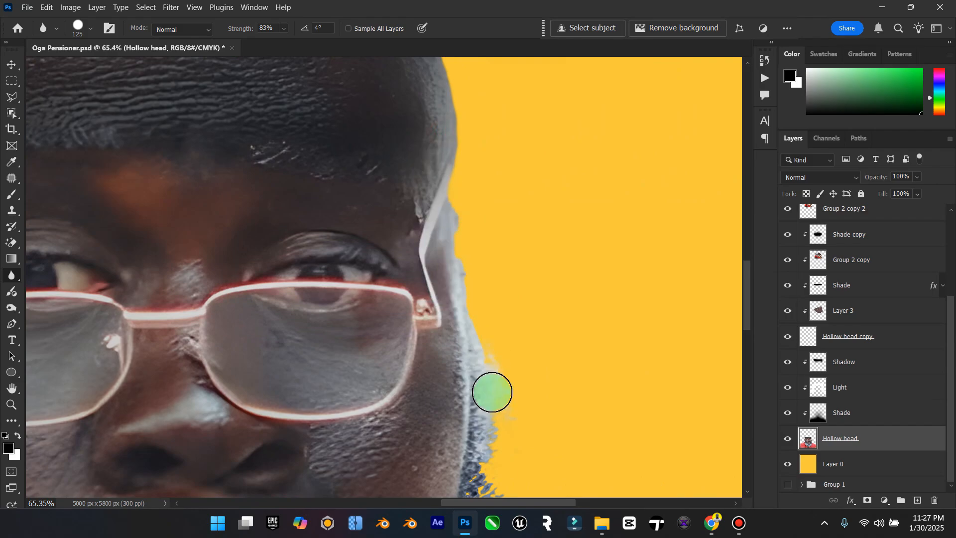
scroll(492, 392, down, 5)
scroll(504, 374, down, 3)
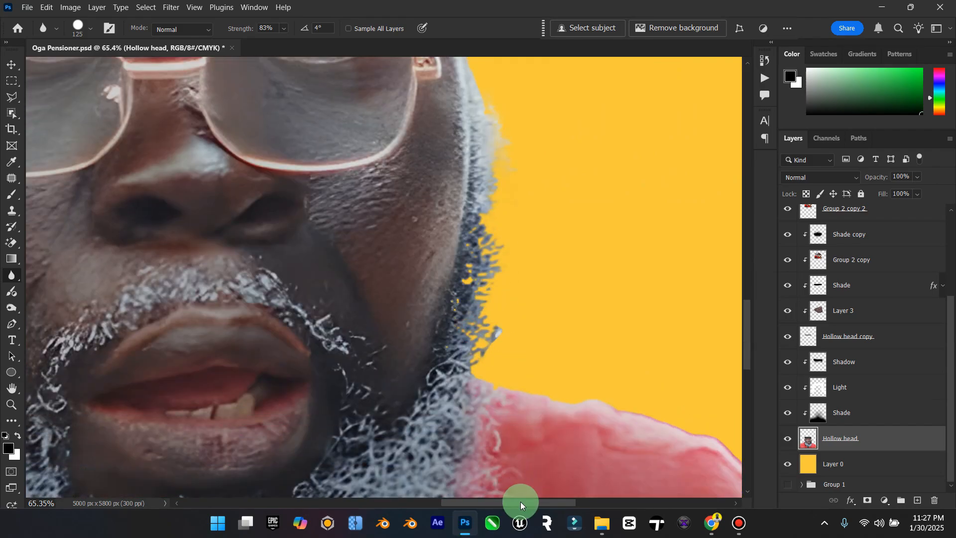
Step: Blur the other shoulder's edge, from the beard down to the upper arm
scroll(533, 428, right, 5)
scroll(366, 336, down, 3)
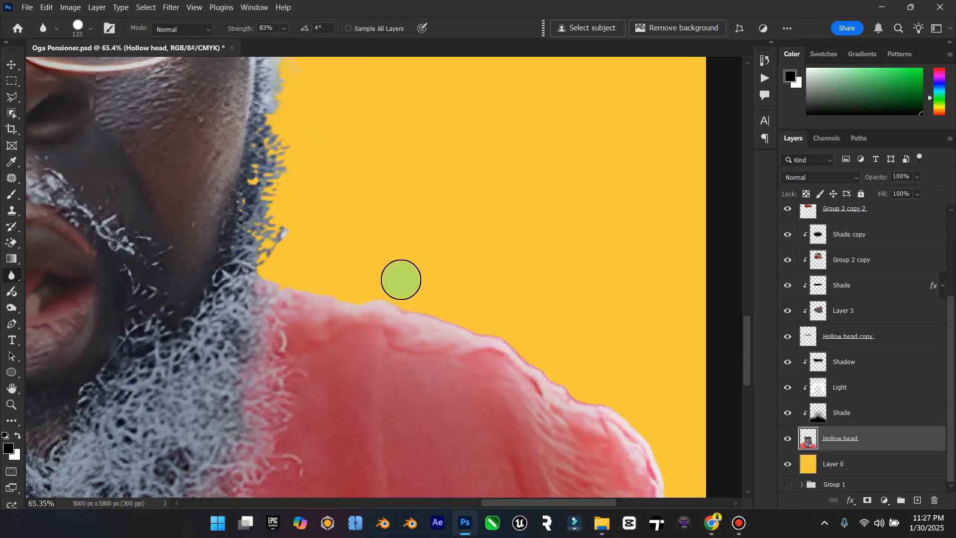
scroll(648, 439, down, 2)
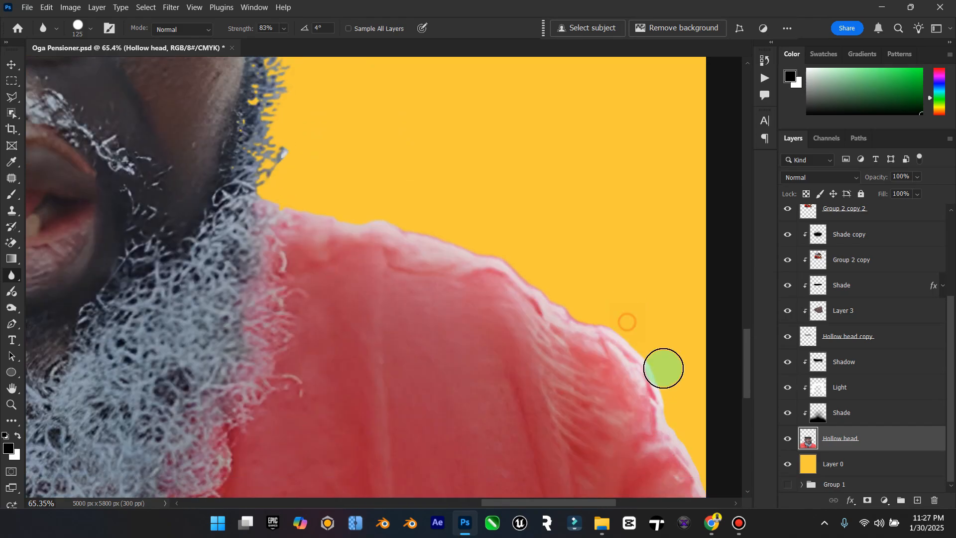
scroll(526, 273, down, 3)
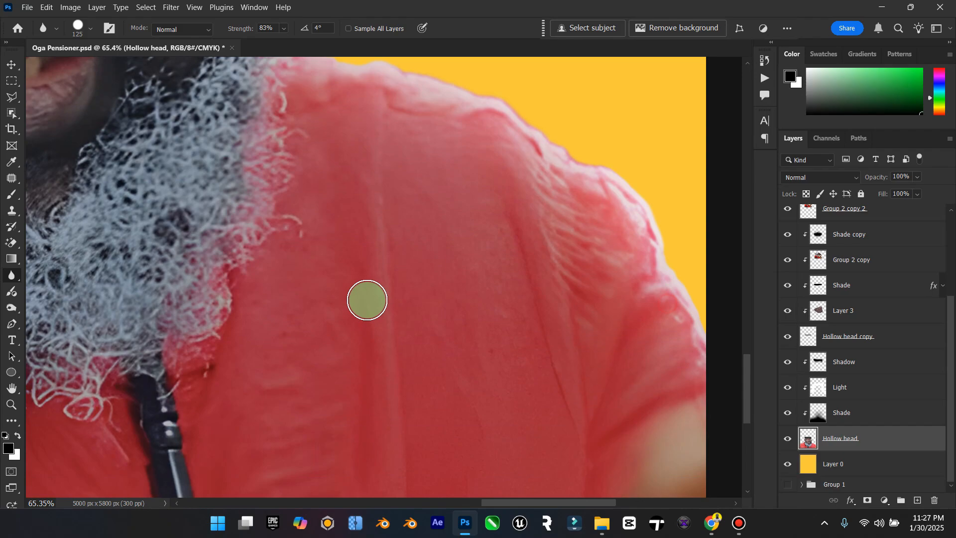
double_click(12, 386)
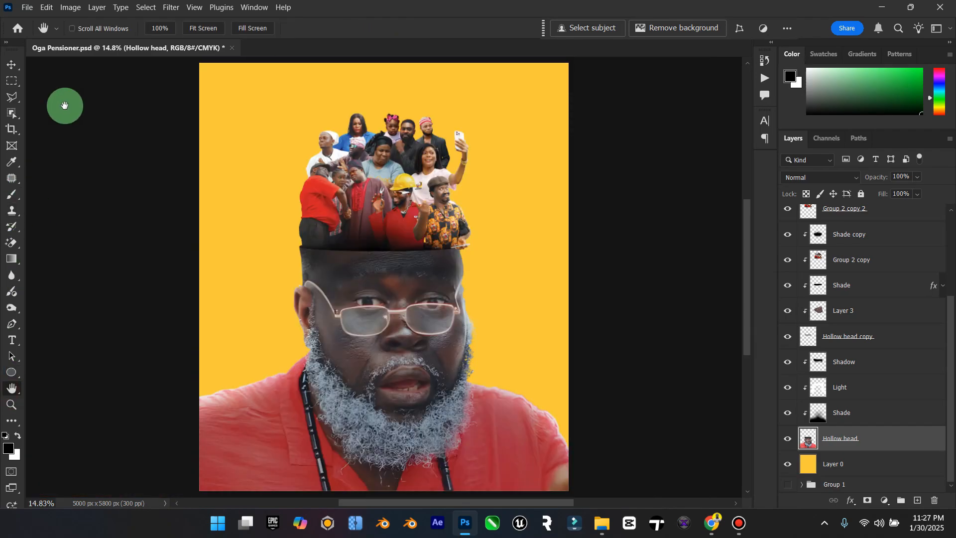
click(9, 63)
click(9, 400)
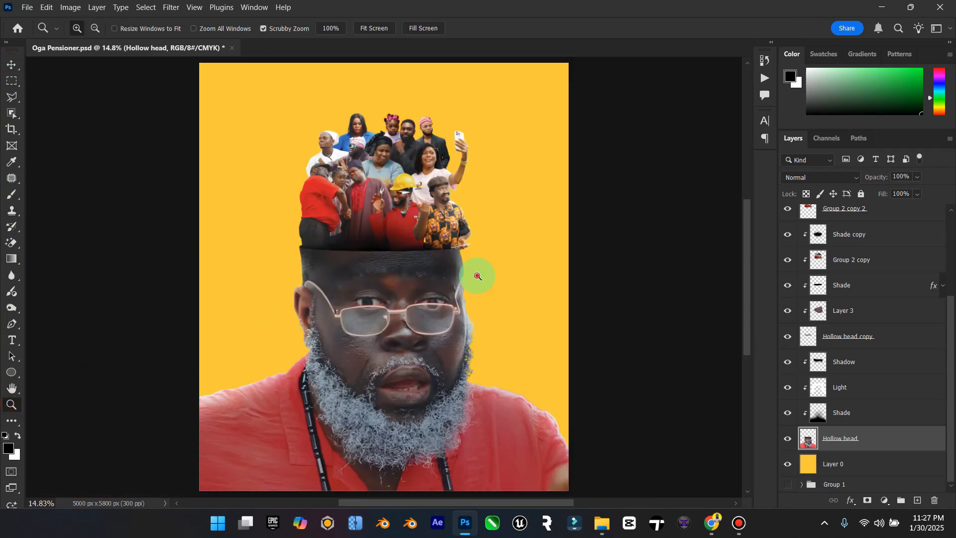
drag(478, 277, 460, 279)
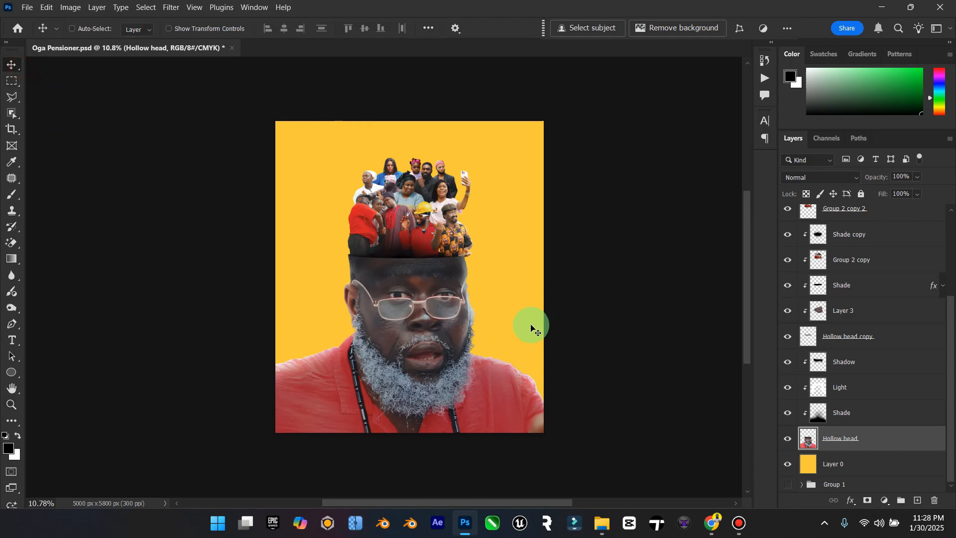
Step: Open 2025.psd from the Elzenitho PSD folder inside Elzenitho Hub on the Desktop
click(602, 520)
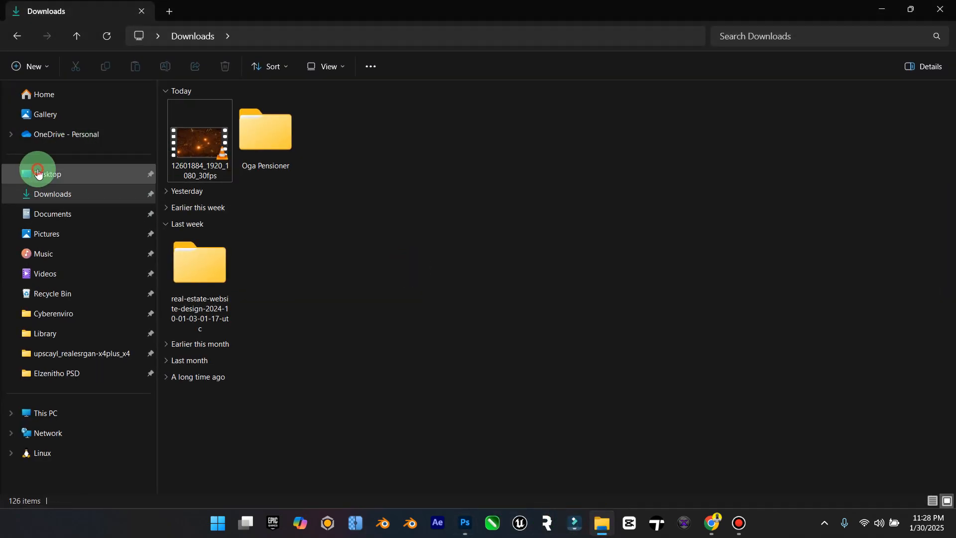
click(34, 172)
double_click(334, 122)
double_click(417, 127)
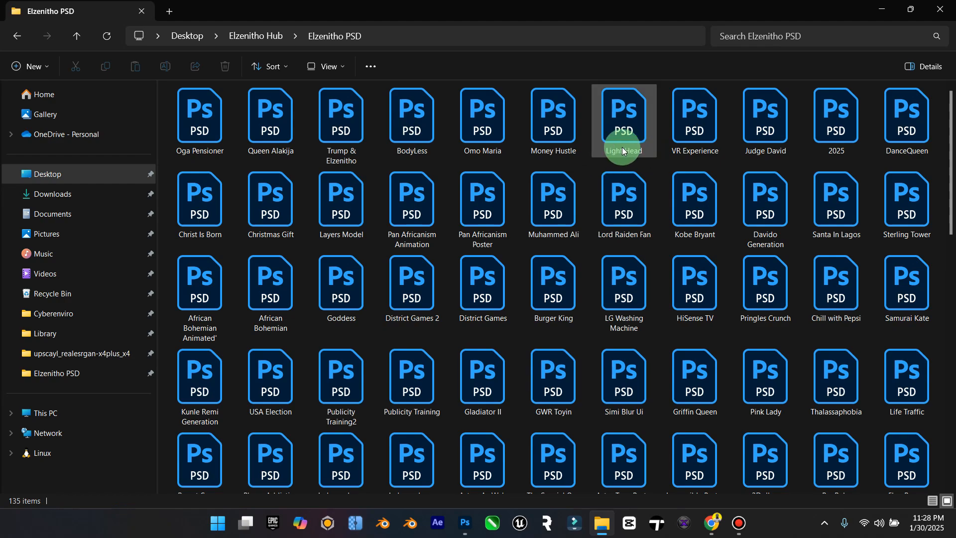
double_click(841, 142)
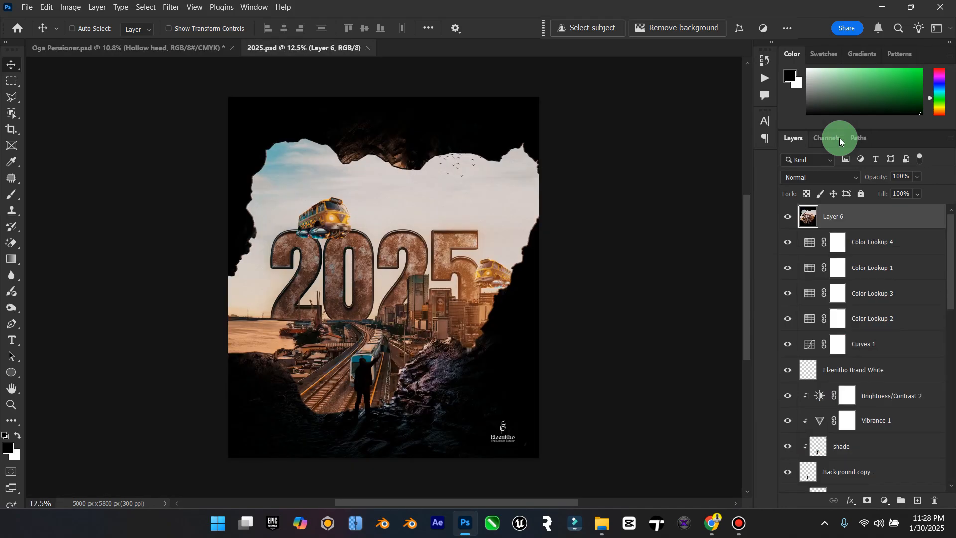
Step: Copy the LightGLow copy 3 layer from 2025.psd into the Oga Pensioner document, over the face
scroll(921, 279, down, 5)
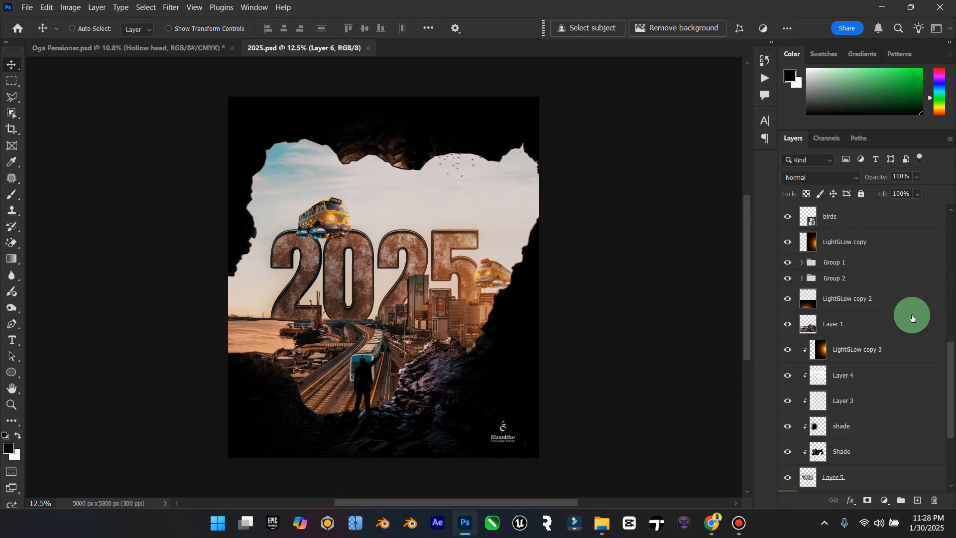
click(844, 349)
mouse_move(361, 225)
mouse_down()
mouse_move(181, 53)
mouse_move(358, 239)
mouse_up()
drag(372, 277, 395, 335)
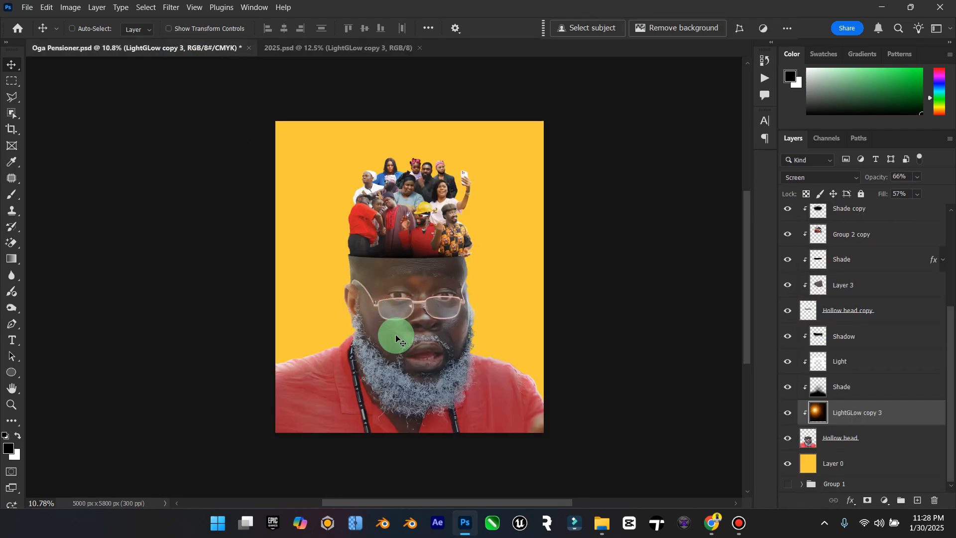
Step: Move the LightGLow copy 3 layer directly above the Shadow layer and release its clipping mask
drag(860, 412, 875, 335)
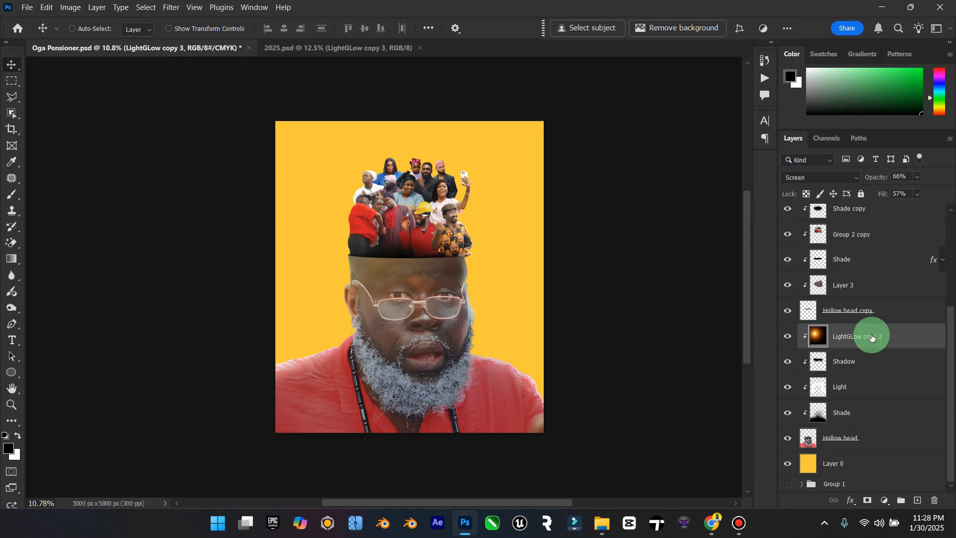
right_click(872, 338)
click(806, 429)
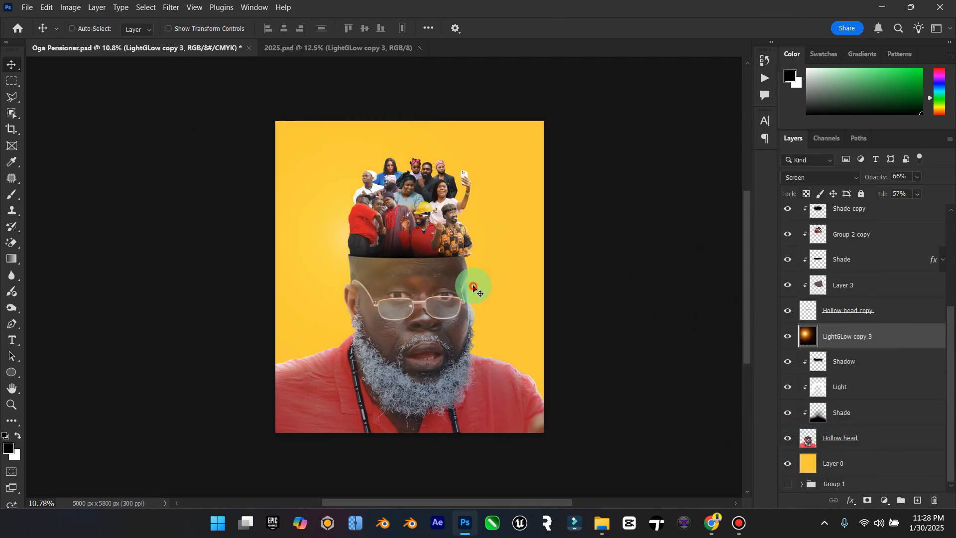
Step: Move the LightGLow copy 3 layer up the stack to just below Group 2 and position its glow over the forehead
drag(895, 333, 913, 279)
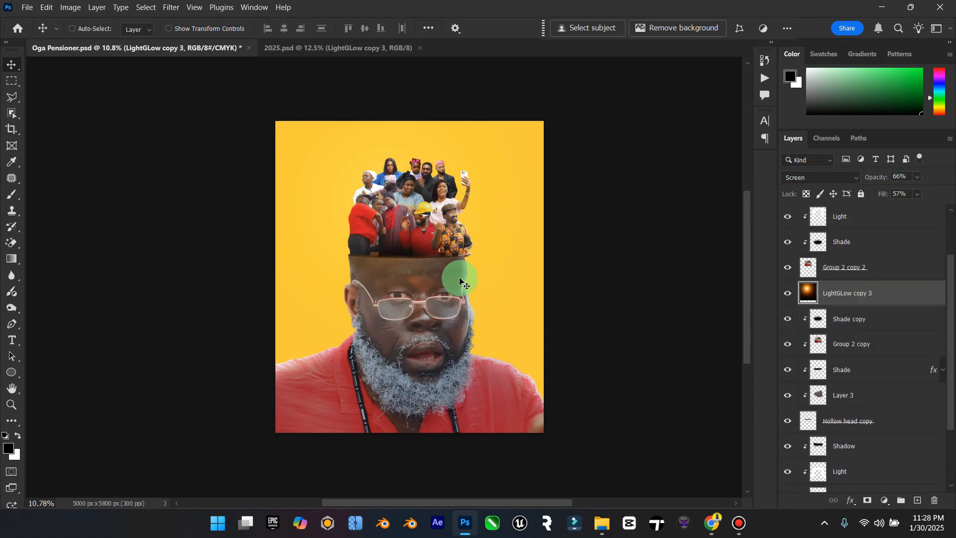
scroll(593, 289, up, 5)
scroll(787, 279, up, 2)
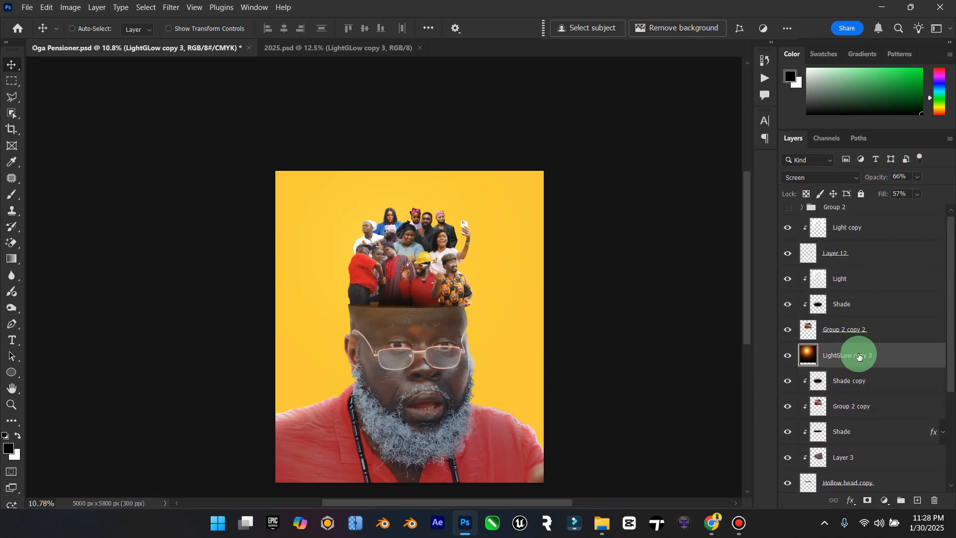
drag(863, 353, 871, 219)
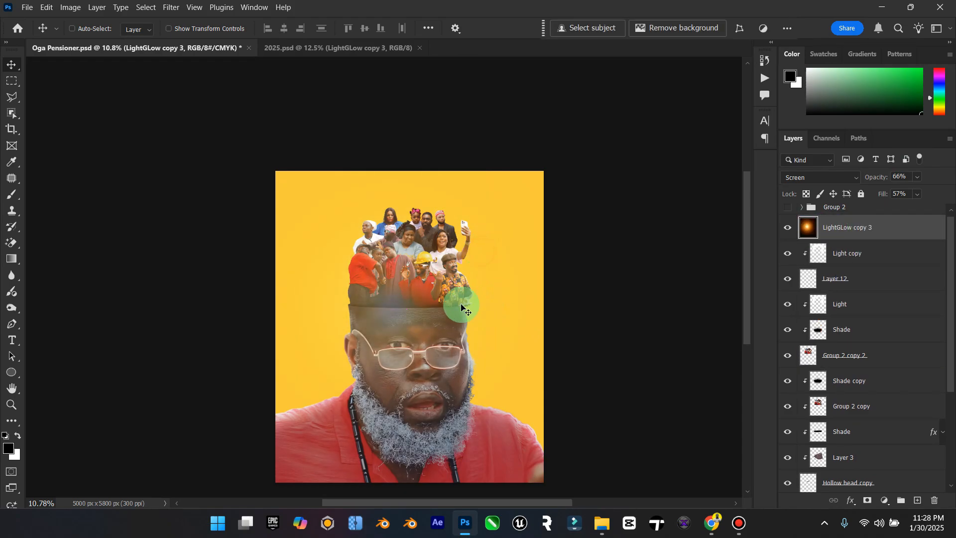
drag(449, 312, 480, 252)
drag(323, 86, 569, 279)
drag(450, 301, 433, 315)
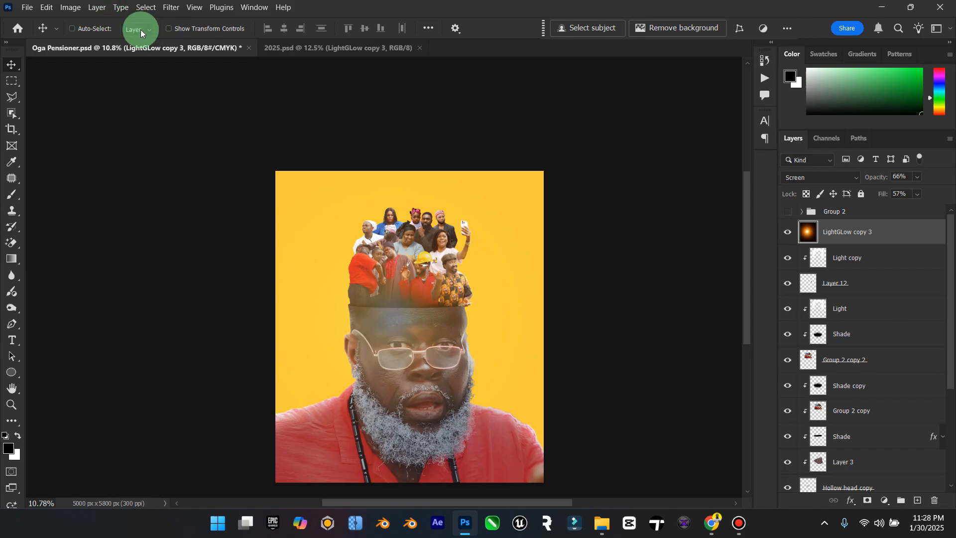
Step: Set the LightGLow copy 3 layer's opacity and fill to 100%
click(919, 178)
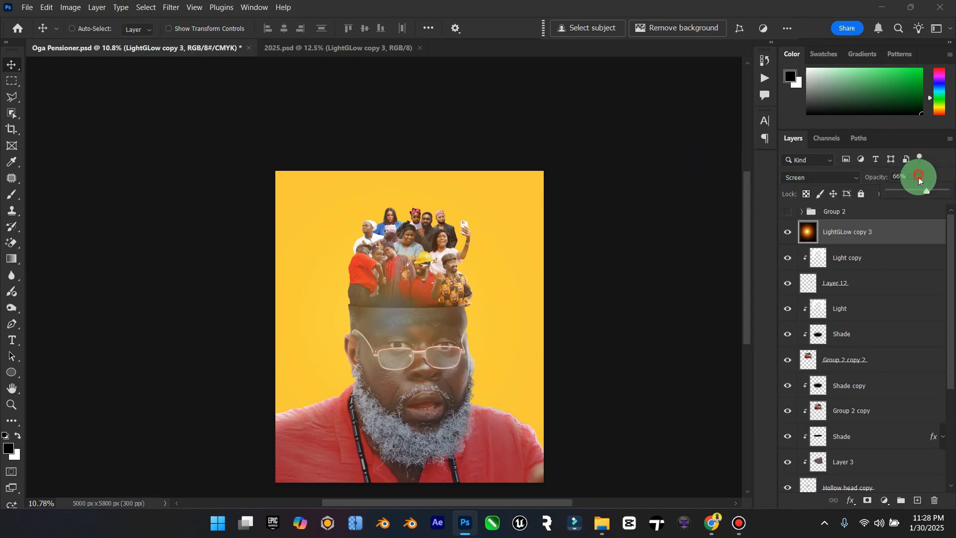
drag(946, 192, 947, 209)
click(866, 232)
Step: Place the glow at the hollow head's upper-left corner, beside the crowd, and duplicate its layer
drag(389, 314, 353, 299)
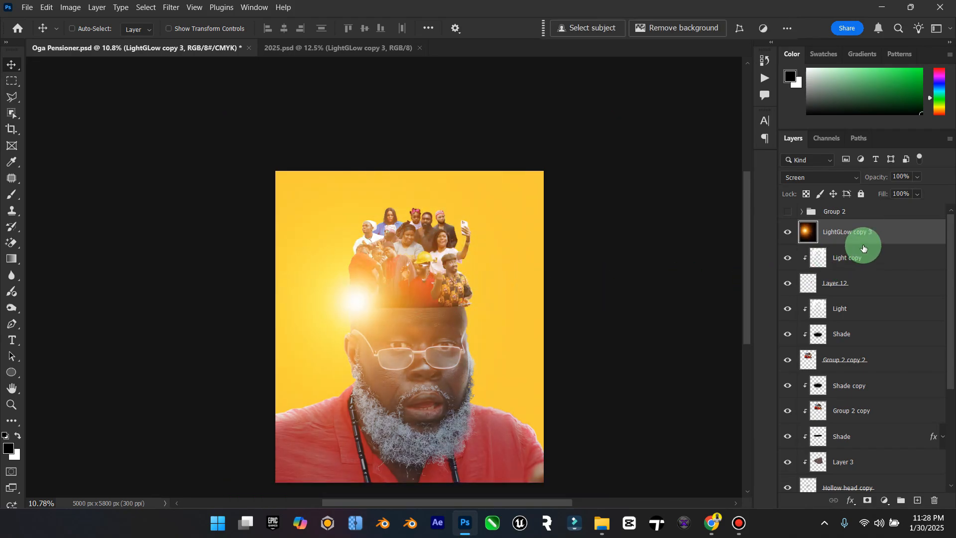
key(ctrl+j)
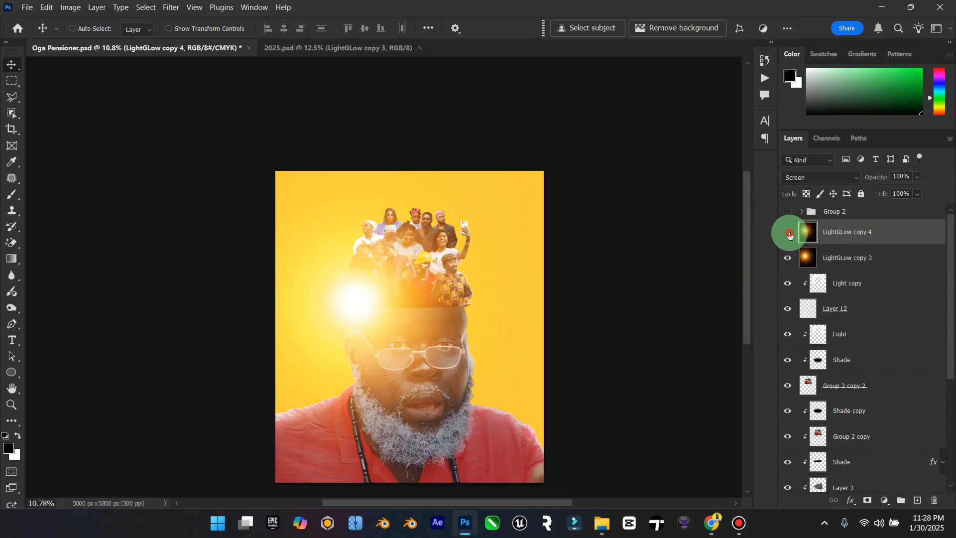
Step: Hide the LightGLow copy 4 layer and move LightGLow copy 3 down the stack to directly above Layer 0
click(787, 233)
click(836, 253)
scroll(839, 249, down, 2)
drag(866, 218, 847, 452)
Step: Enlarge the LightGLow copy 3 glow to about 210% and position it behind the left side of the head
key(ctrl+t)
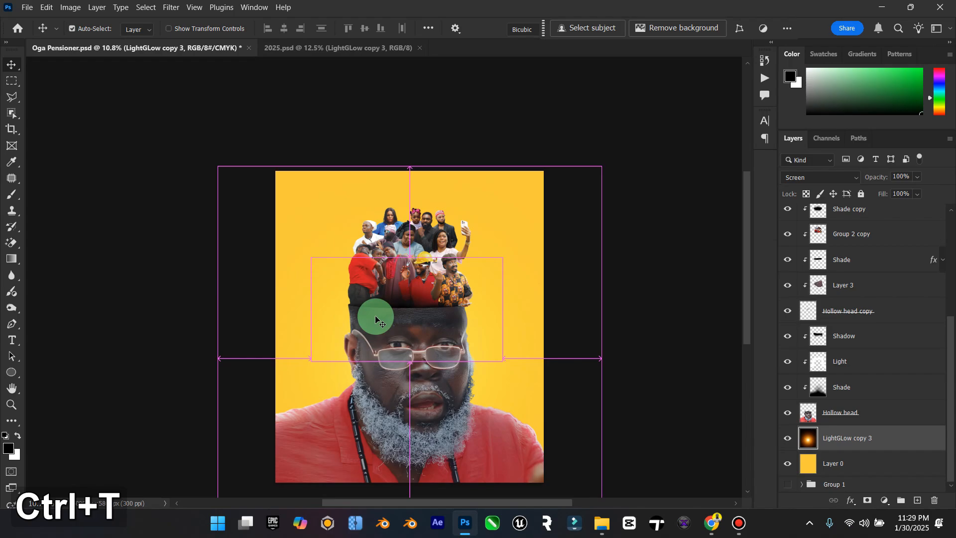
drag(601, 360, 695, 257)
drag(373, 271, 268, 326)
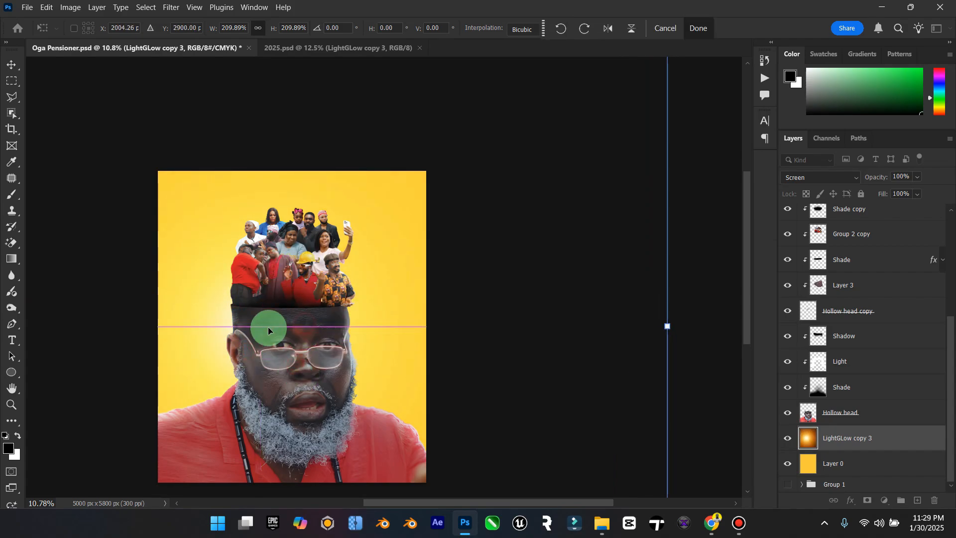
double_click(11, 389)
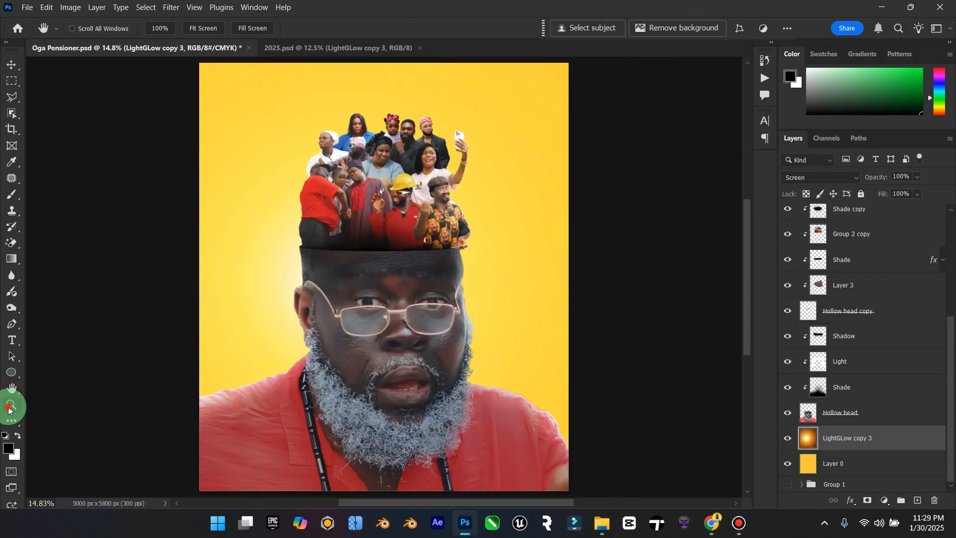
click(11, 405)
mouse_move(479, 312)
mouse_down()
mouse_move(452, 318)
mouse_move(471, 315)
mouse_up()
click(11, 65)
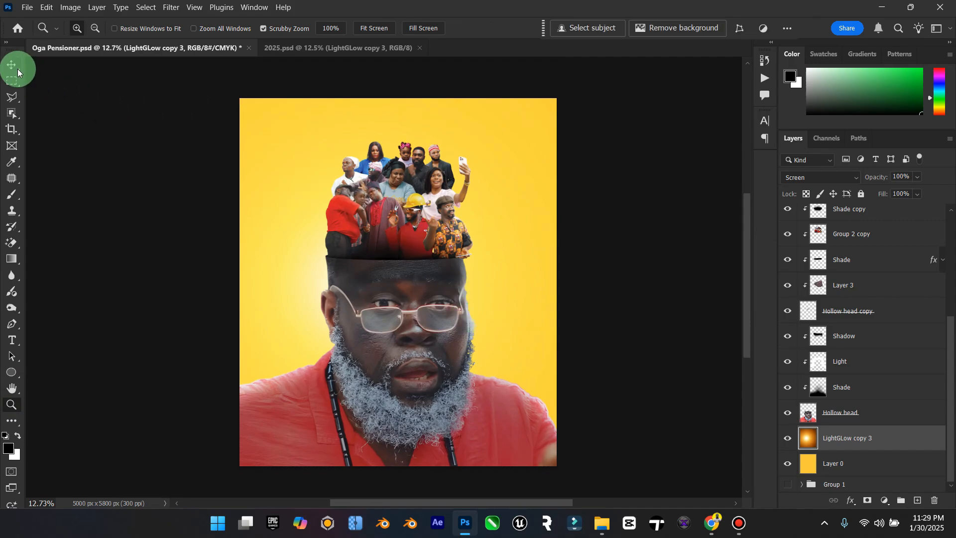
Step: Show the LightGLow copy 4 layer, duplicate it, and hide the original beneath the new copy
scroll(894, 315, up, 1)
scroll(894, 315, up, 3)
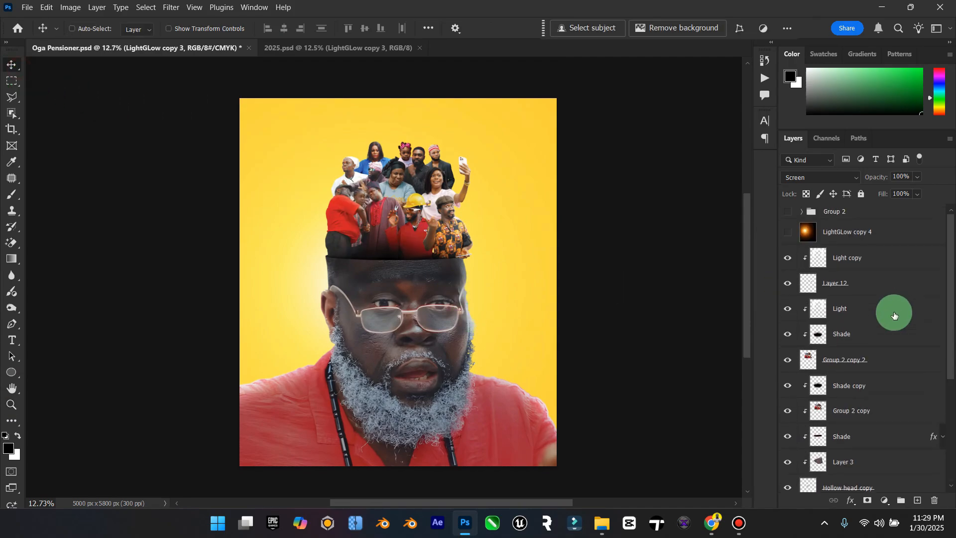
click(787, 232)
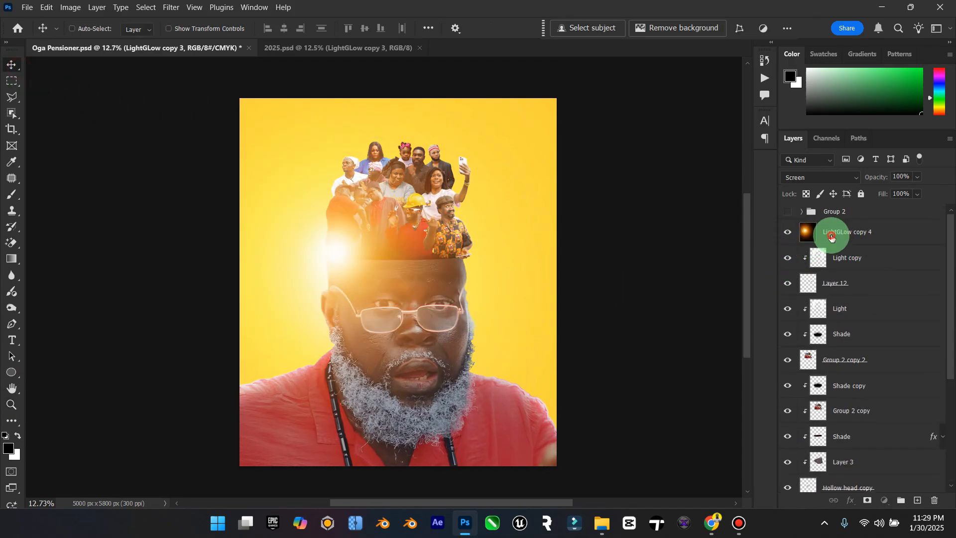
click(832, 238)
key(ctrl+j)
click(787, 257)
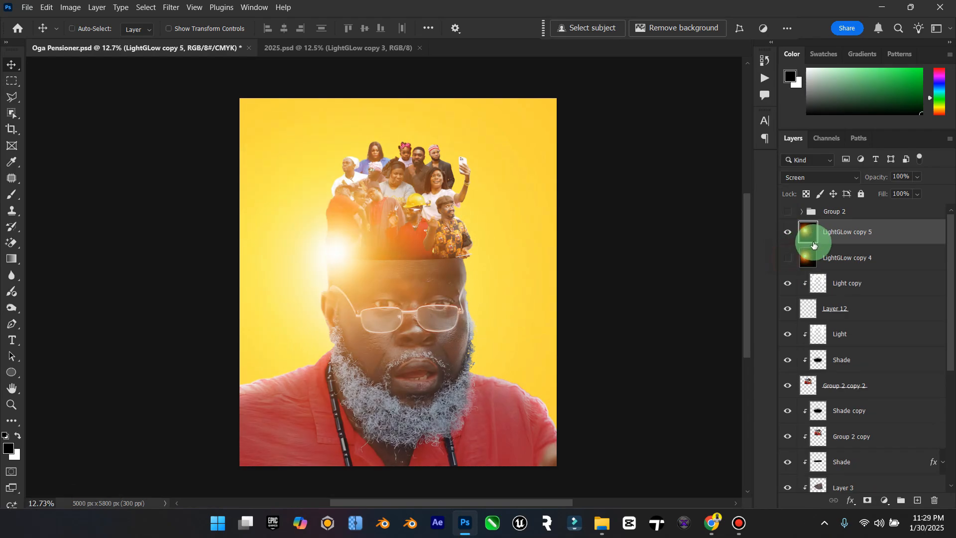
Step: Squeeze the LightGLow copy 5 glow to 7.16% width and 29.74% height at the forehead's left edge, and place a duplicate at its right edge
key(ctrl+t)
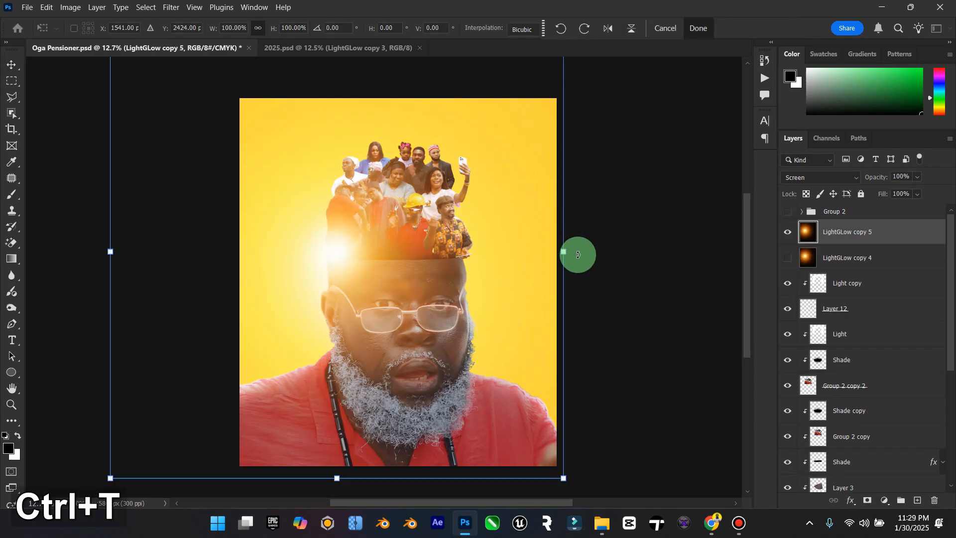
drag(563, 251, 302, 252)
drag(285, 246, 326, 269)
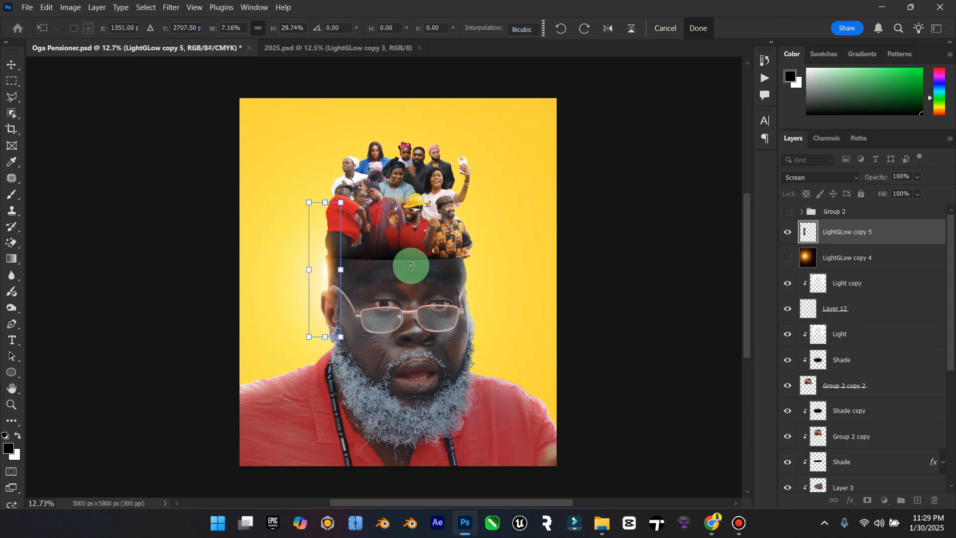
click(11, 65)
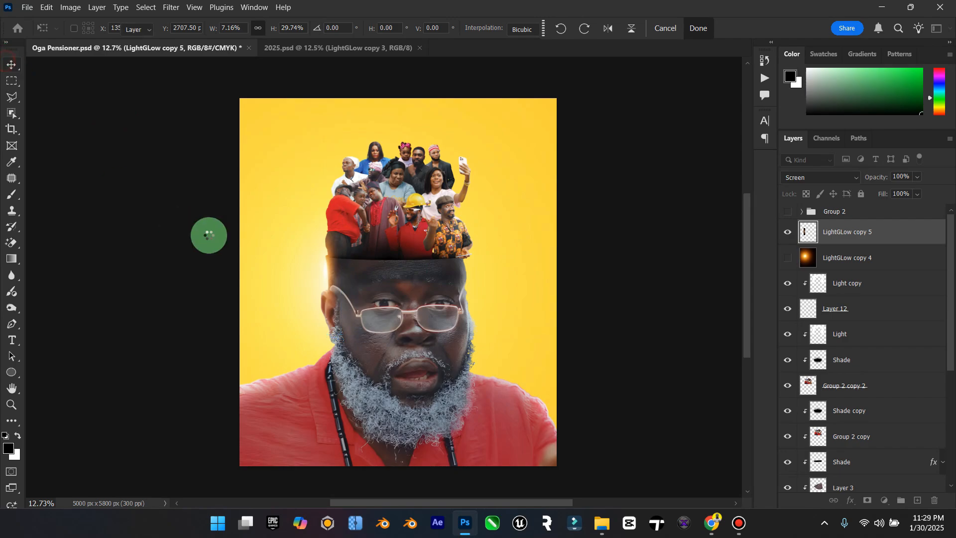
key(ctrl+j)
drag(315, 267, 493, 289)
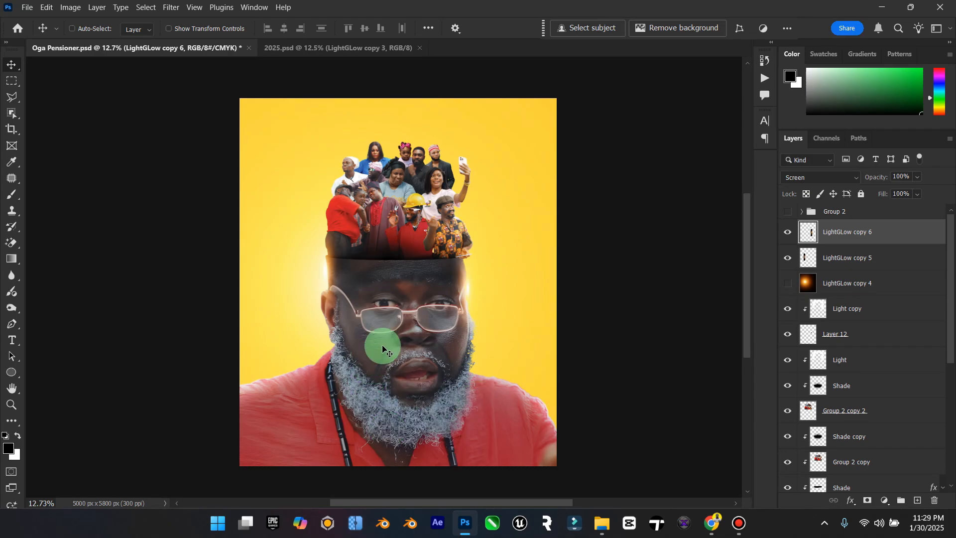
Step: Duplicate the hidden LightGLow copy 4 layer, show the original, and move its glow onto the middle of the crowd
click(809, 281)
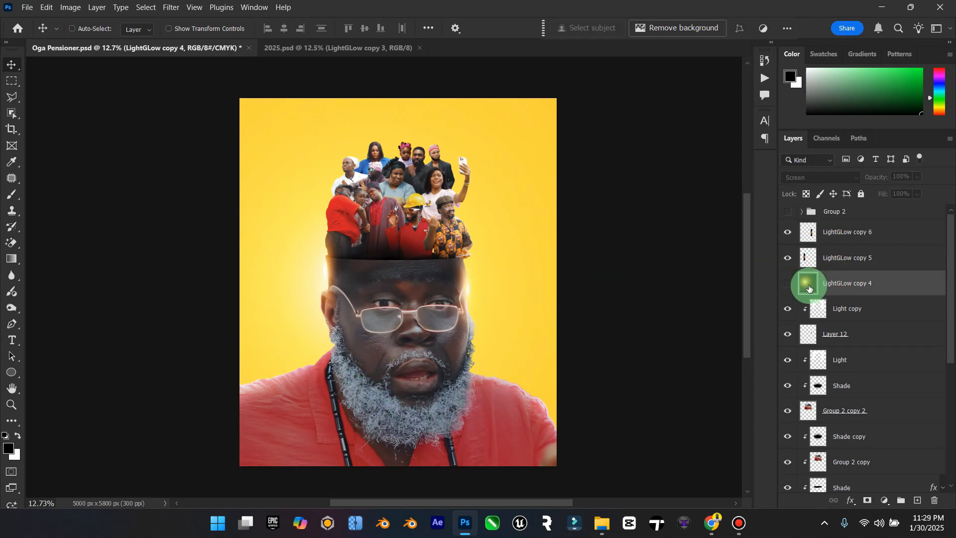
key(ctrl+j)
click(792, 301)
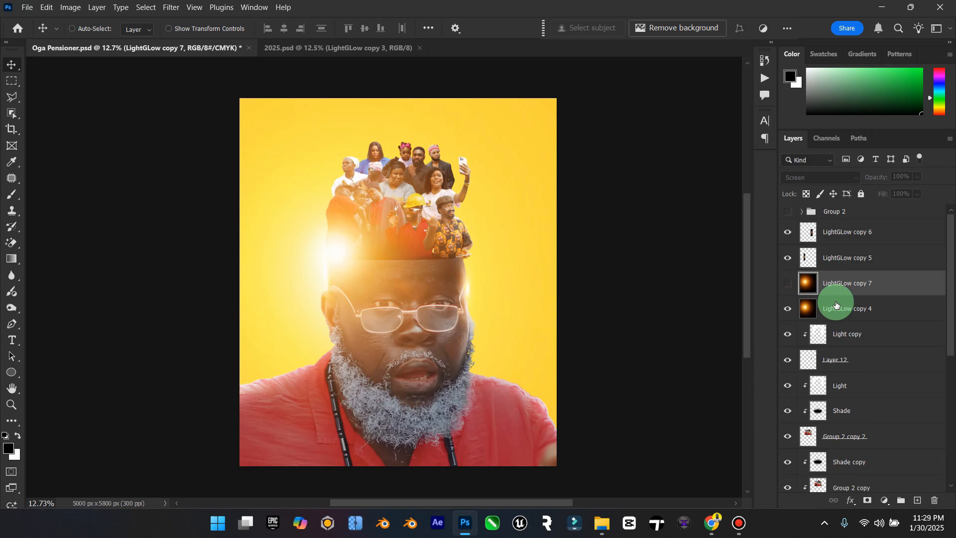
click(817, 308)
drag(370, 266, 428, 196)
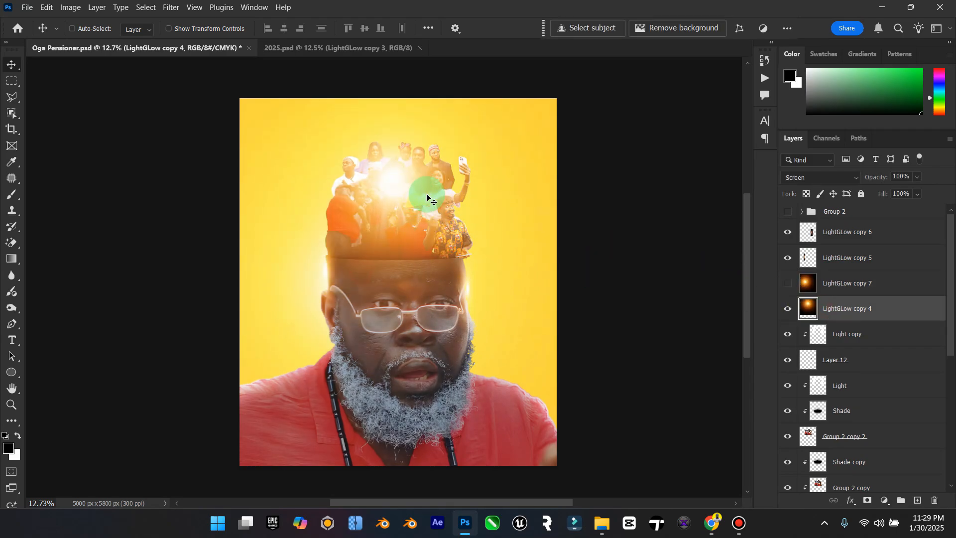
drag(475, 214, 446, 210)
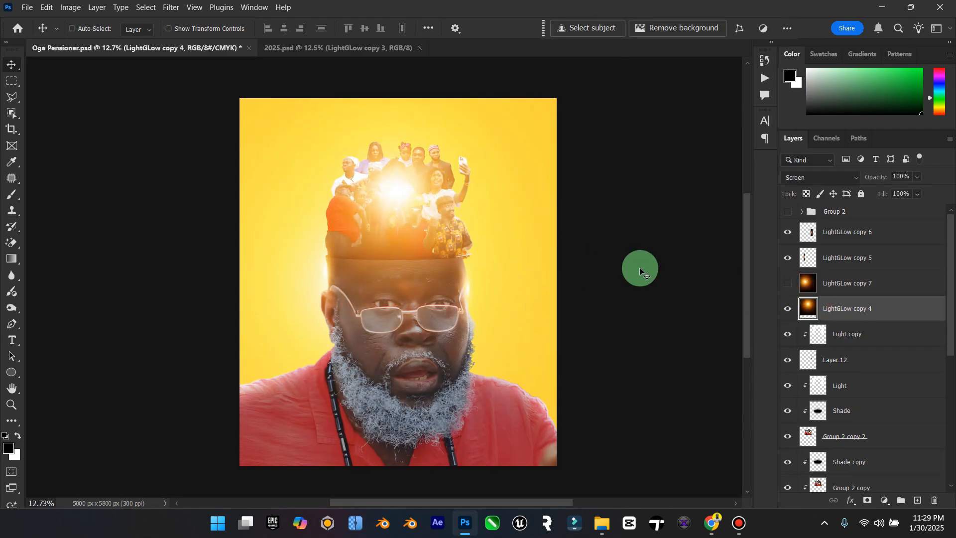
Step: Try other blend modes and 58% opacity on the LightGLow copy 4 layer, returning it to Screen and 100%
click(823, 177)
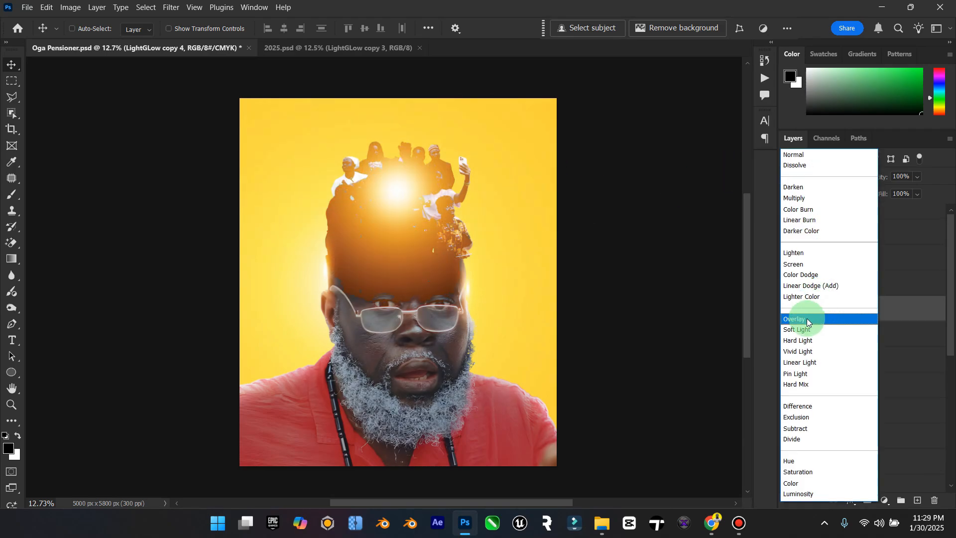
click(795, 265)
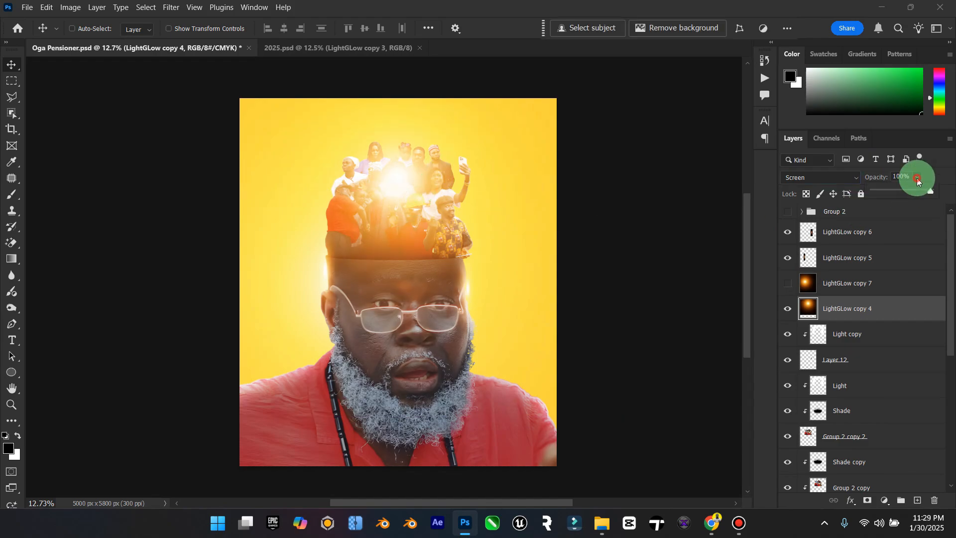
drag(894, 194, 898, 195)
click(884, 283)
click(916, 201)
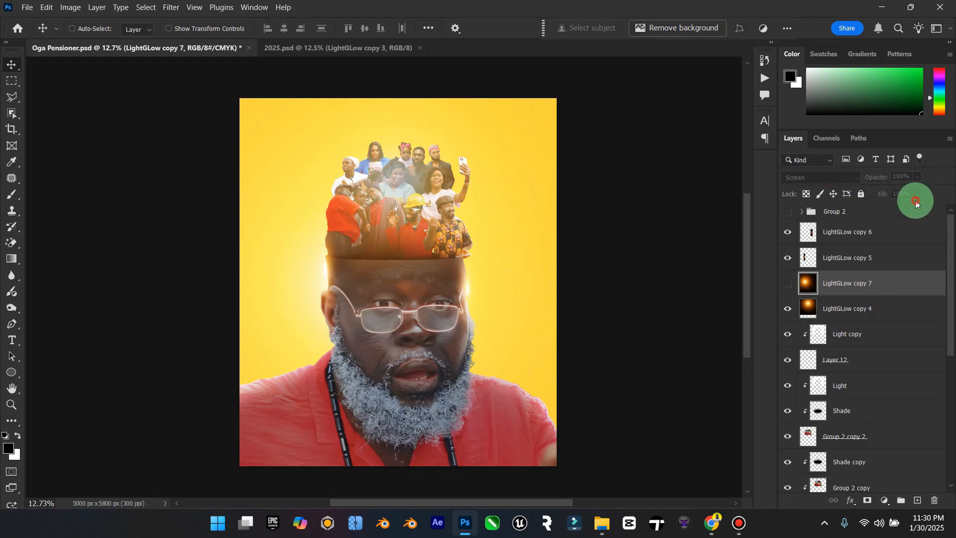
click(881, 308)
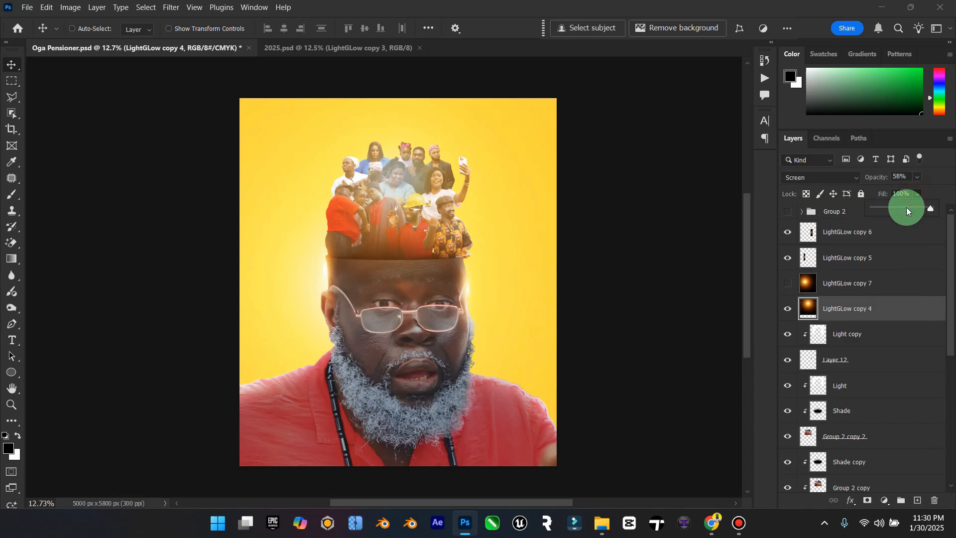
drag(906, 208, 950, 196)
click(922, 177)
Step: Move the LightGLow copy 4 glow above the poster's top edge, centred and scaled to about 128%, and hide LightGLow copy 5 and 6
drag(434, 214, 427, 119)
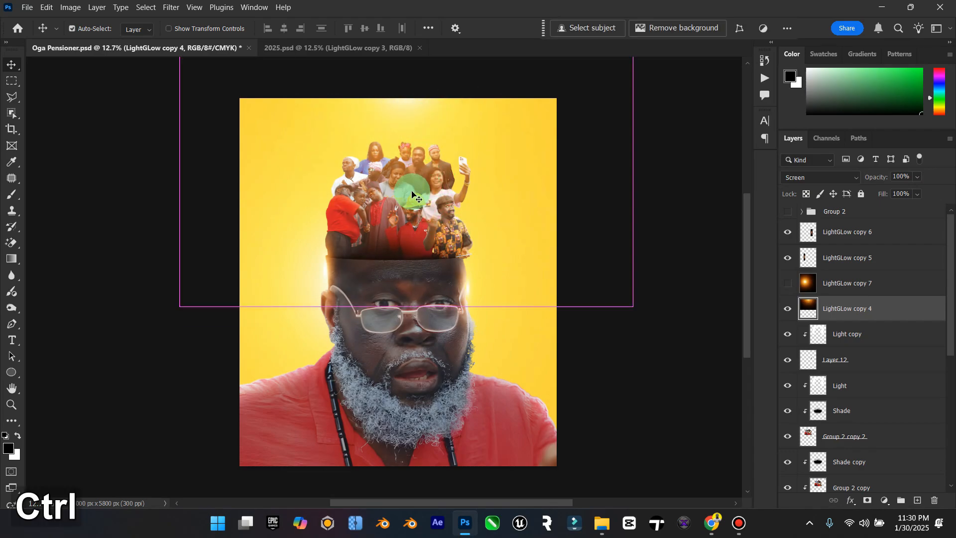
key(ctrl+t)
drag(630, 310, 501, 250)
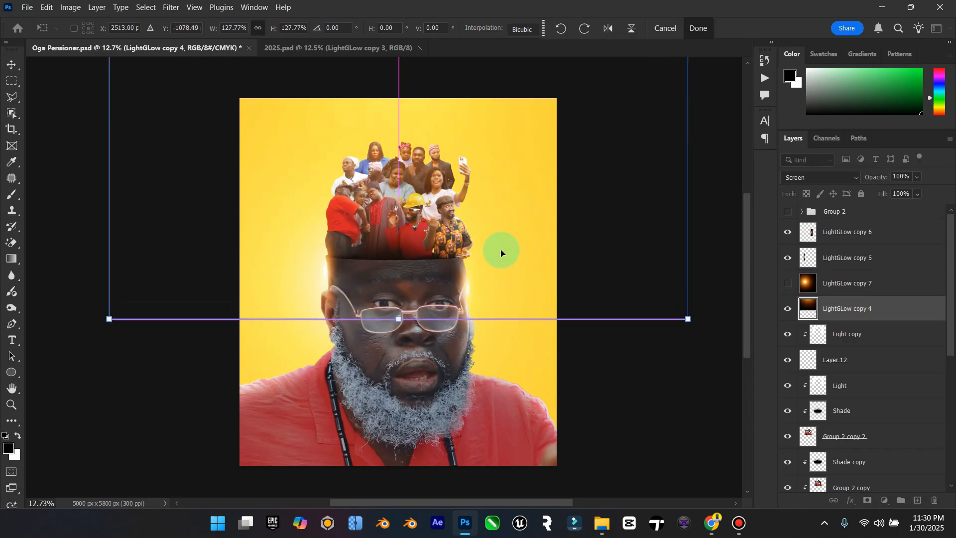
click(10, 65)
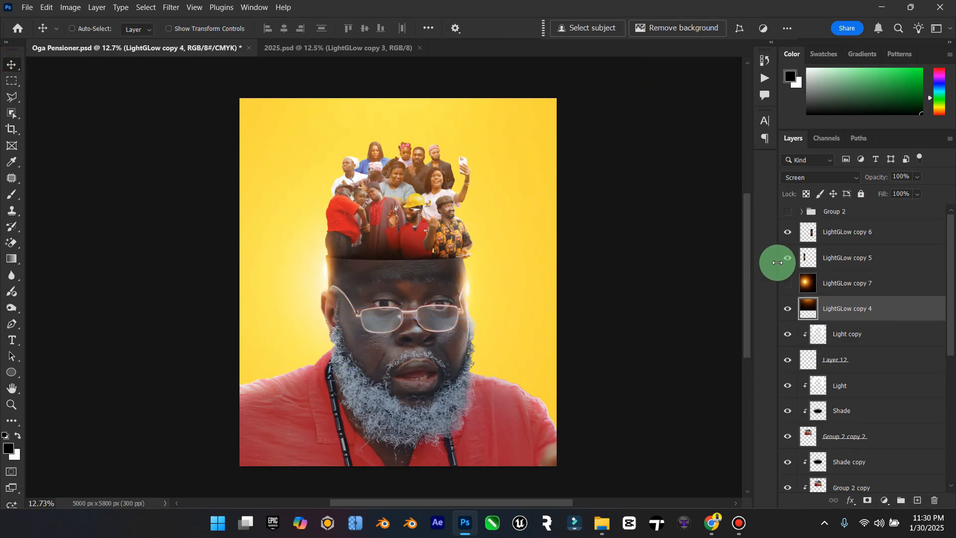
click(787, 233)
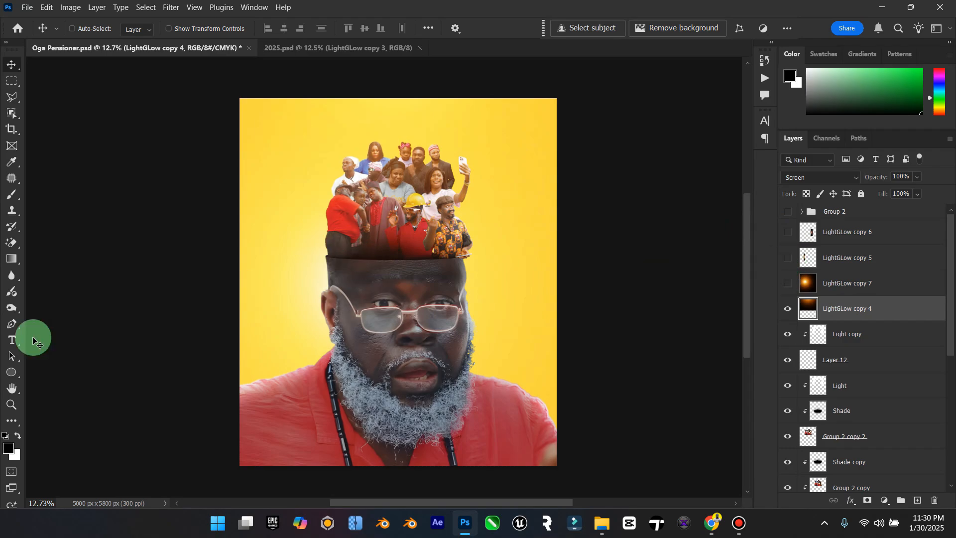
Step: Smudge the crowd's lower edge near the hollow head's rim on the Group 2 copy 2 layer with an 80 px Smudge brush at 50% strength
click(11, 405)
drag(371, 258, 451, 251)
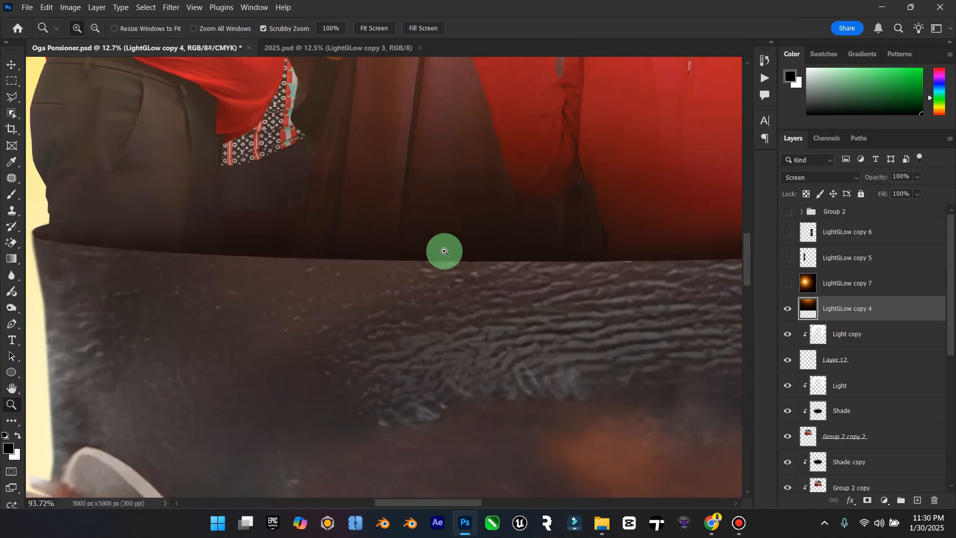
drag(302, 259, 289, 261)
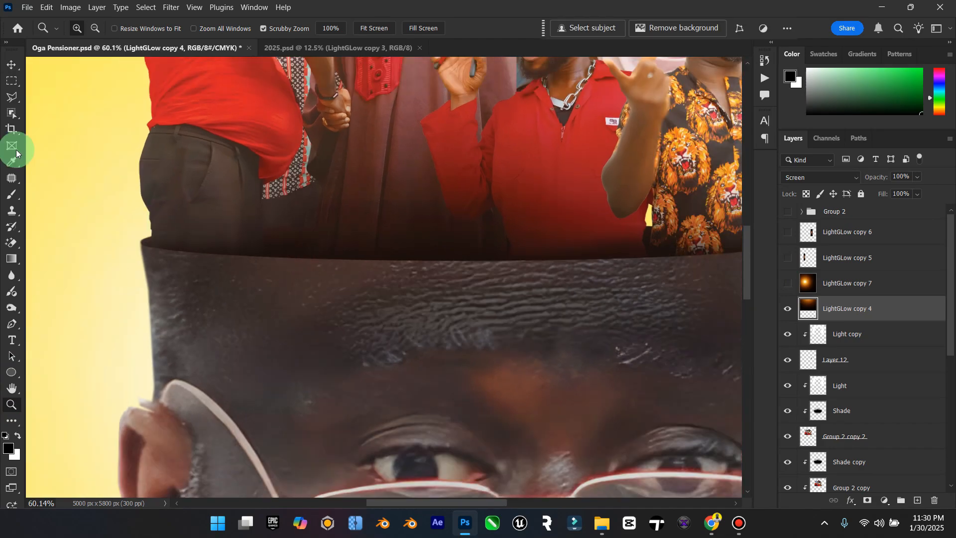
click(11, 65)
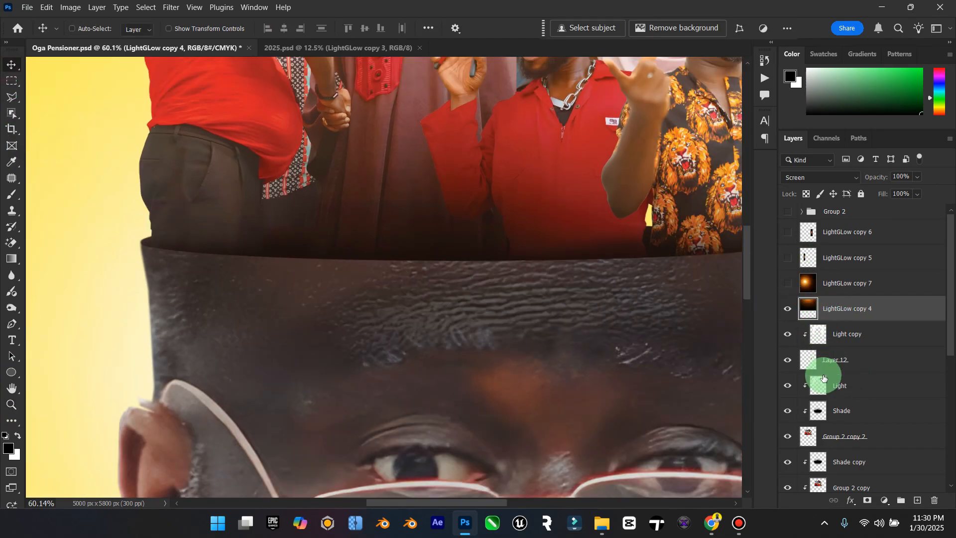
click(838, 435)
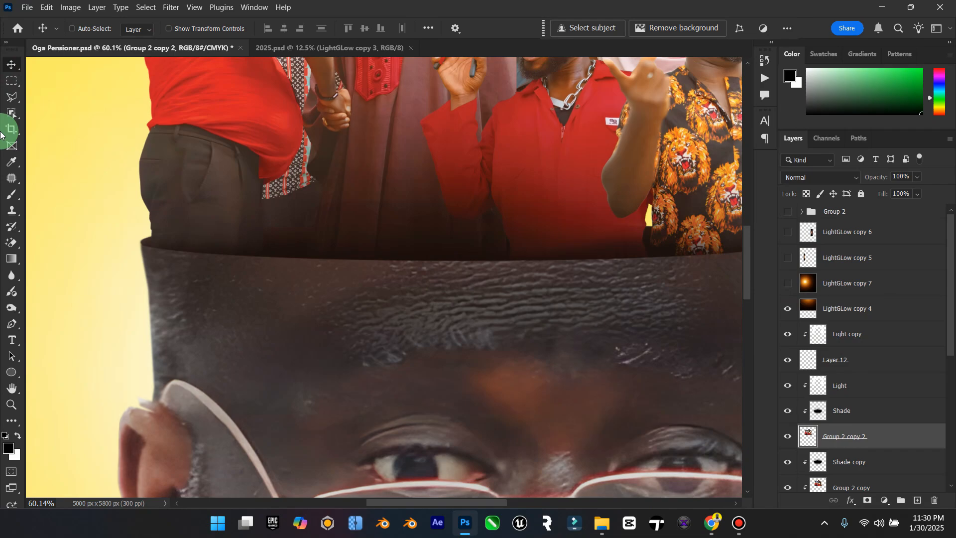
click(10, 277)
mouse_move(11, 272)
mouse_down()
mouse_move(53, 277)
mouse_move(75, 297)
mouse_up()
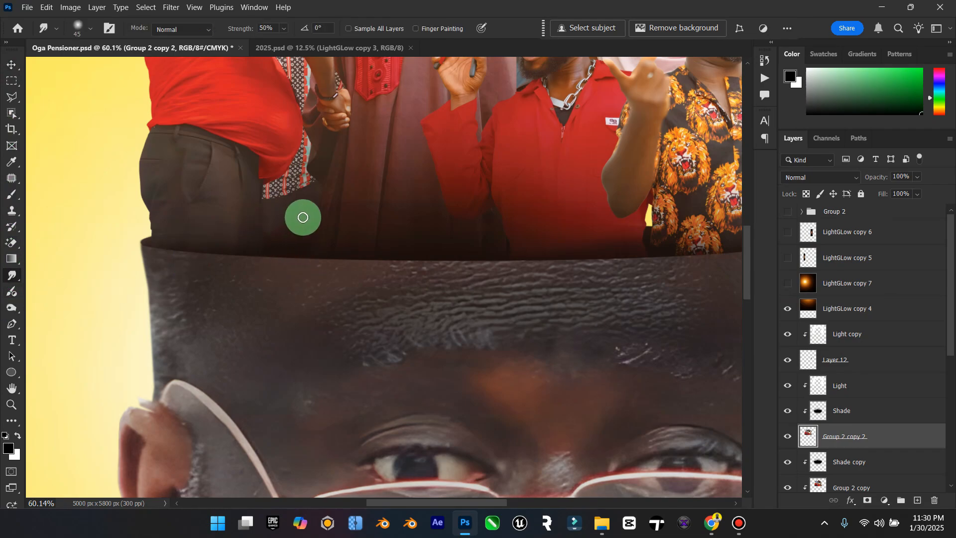
key(bracketright)
key(bracketright)
key(bracketright)
key(bracketright)
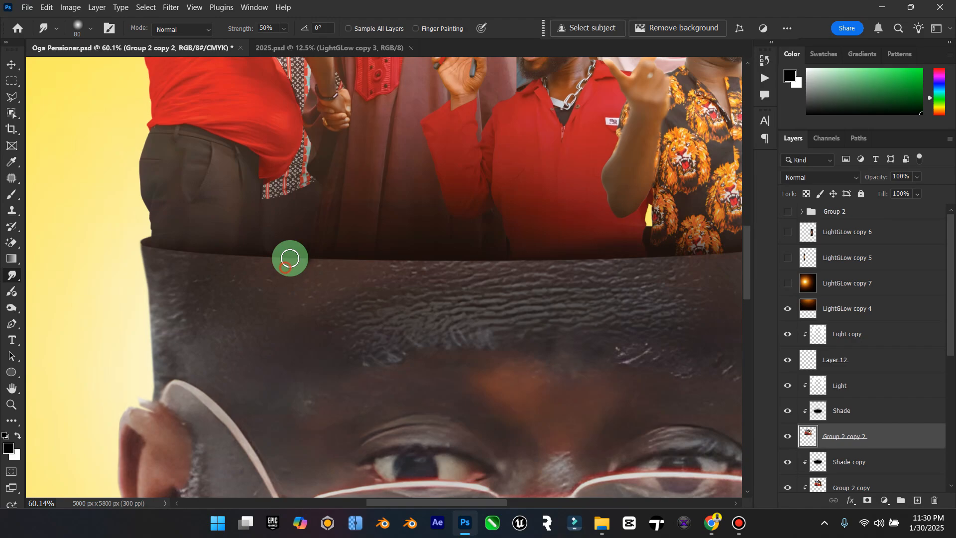
click(278, 238)
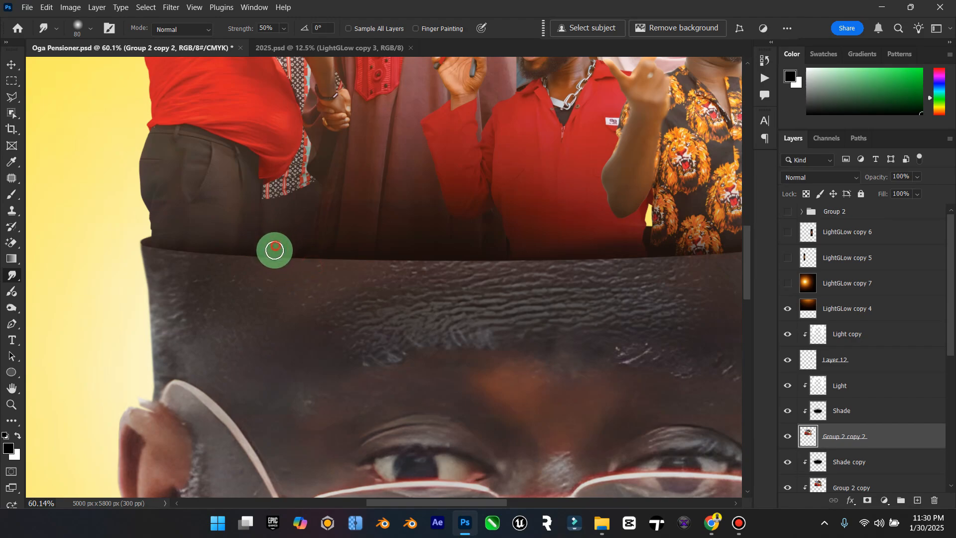
mouse_move(274, 249)
mouse_down()
mouse_move(307, 237)
mouse_move(306, 245)
mouse_move(273, 238)
mouse_move(262, 225)
mouse_move(271, 238)
mouse_move(296, 236)
mouse_up()
click(11, 70)
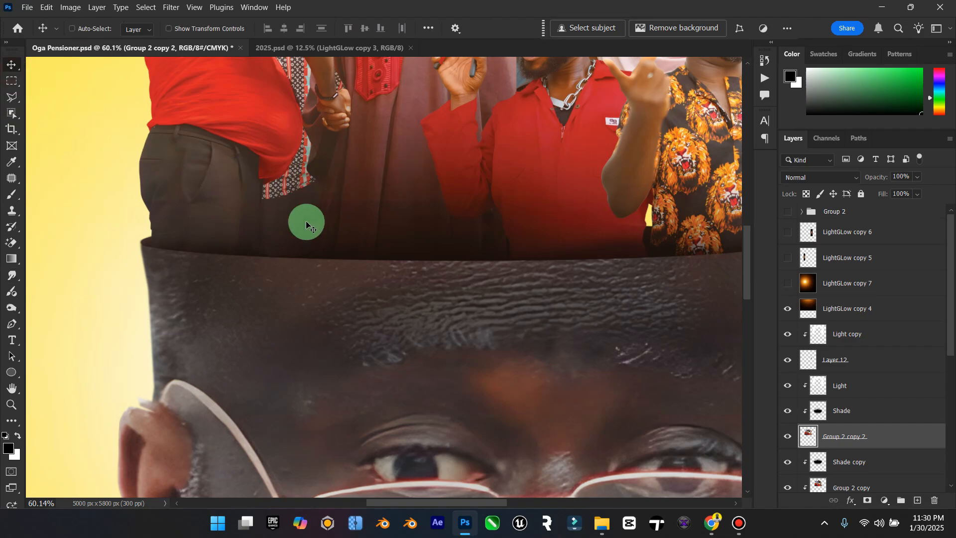
Step: Look through the hollow head's layer stack and check what the Hollow head copy layer contributes by toggling its visibility
mouse_move(421, 507)
mouse_down()
mouse_move(438, 504)
mouse_move(405, 507)
mouse_up()
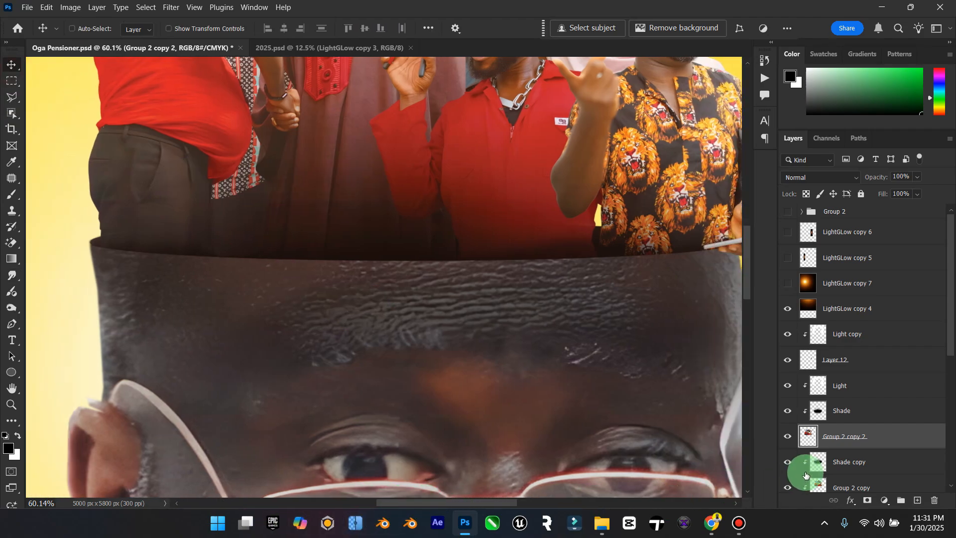
scroll(807, 474, down, 2)
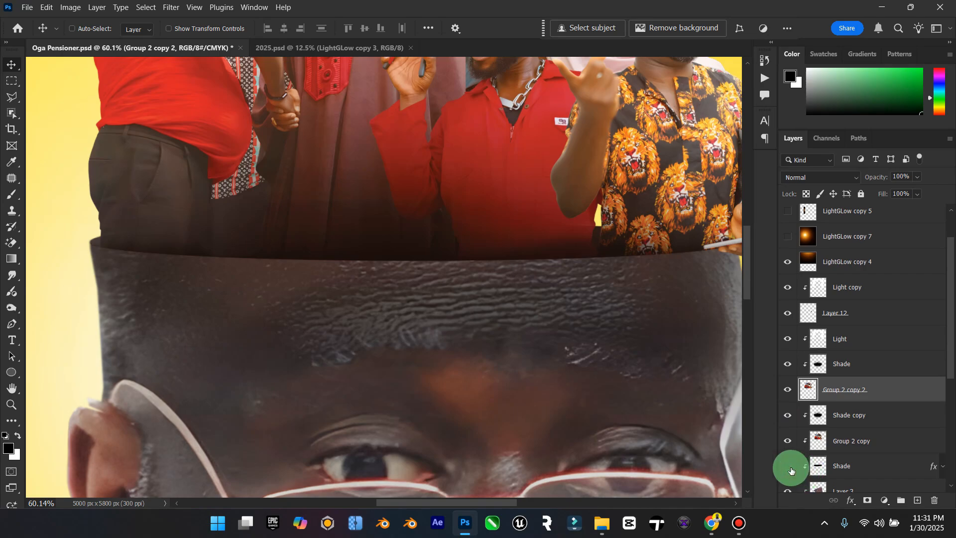
scroll(791, 471, down, 3)
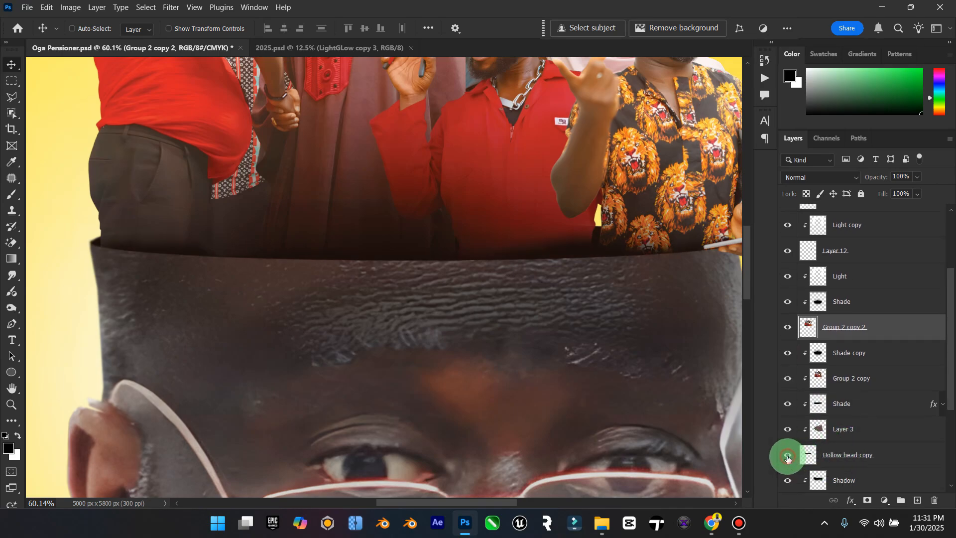
scroll(789, 456, down, 5)
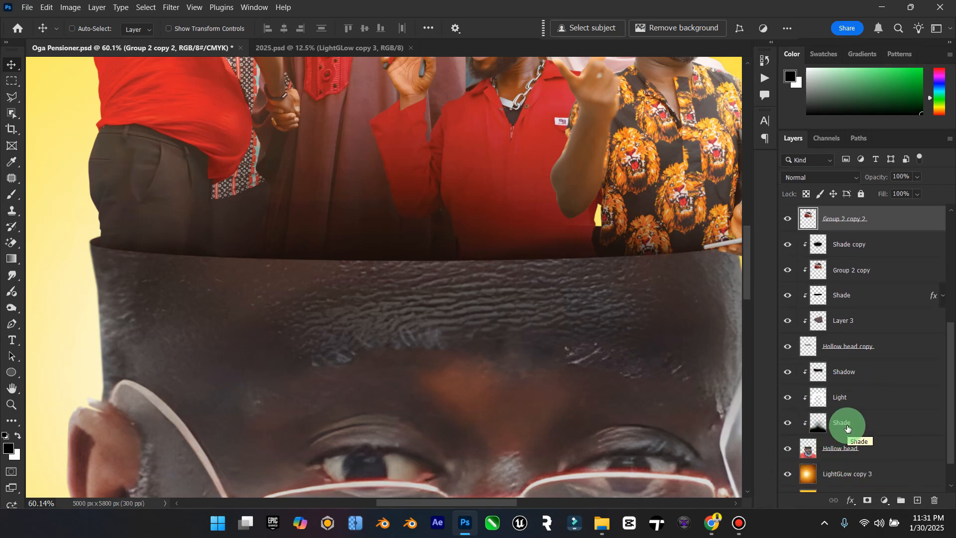
scroll(790, 377, up, 6)
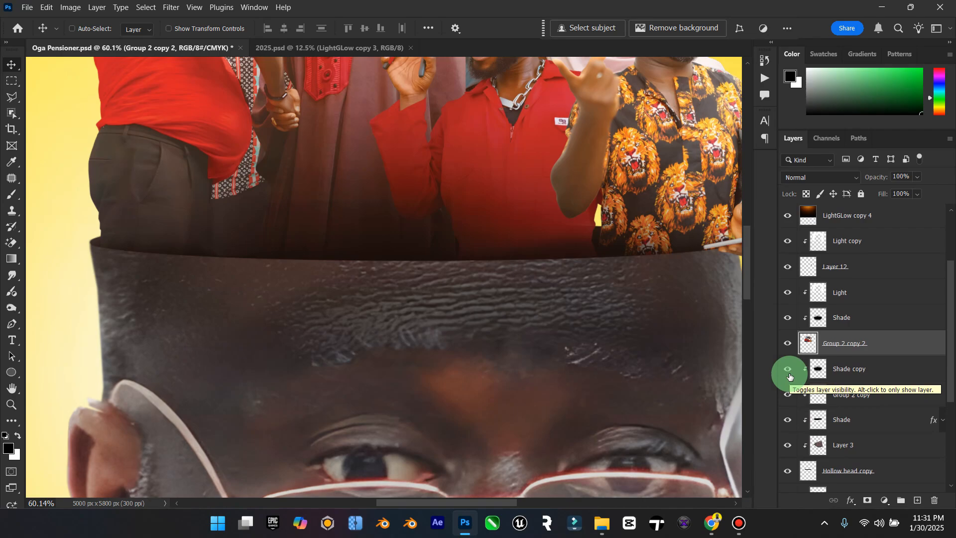
scroll(789, 377, down, 3)
click(863, 393)
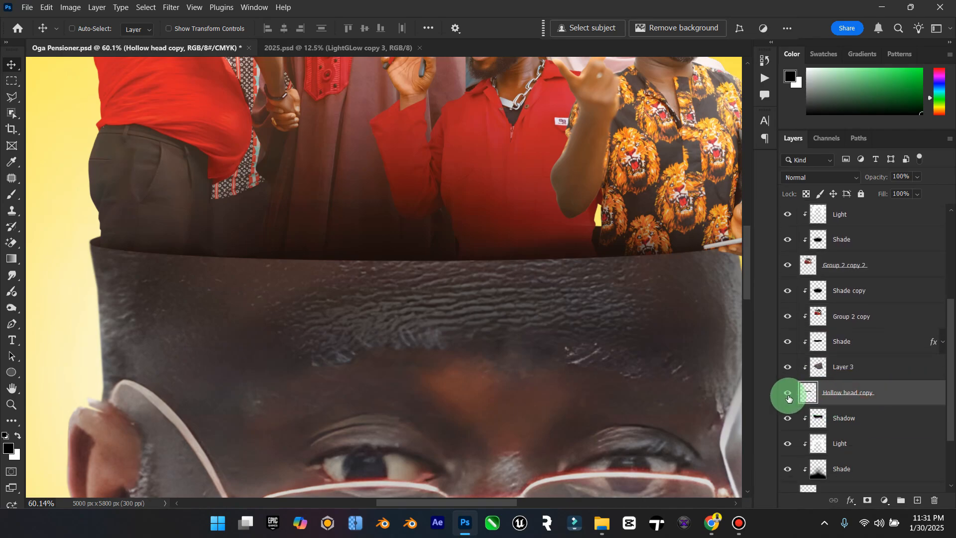
click(788, 394)
click(788, 397)
scroll(842, 433, down, 3)
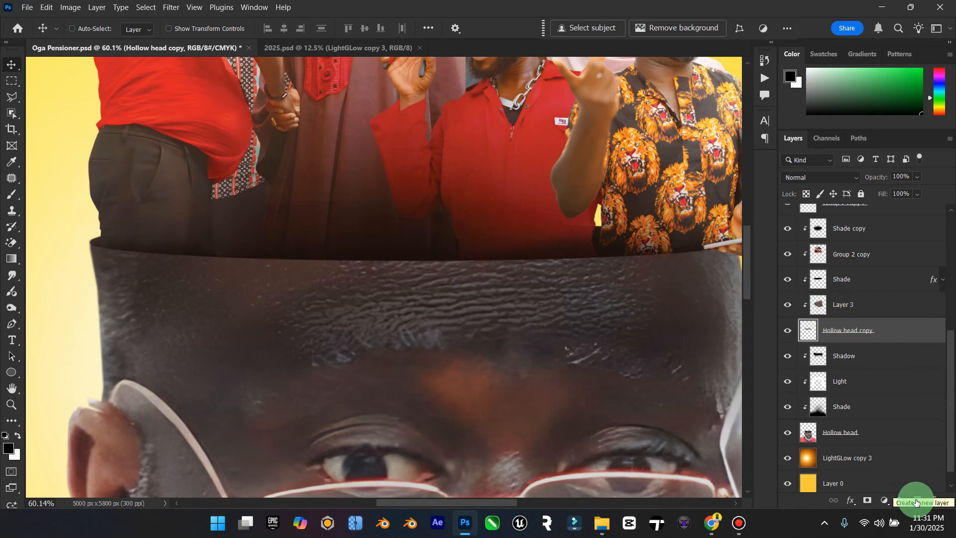
Step: Add a new layer clipped to Hollow head copy and prepare a white 45 px brush at 100% opacity
right_click(876, 335)
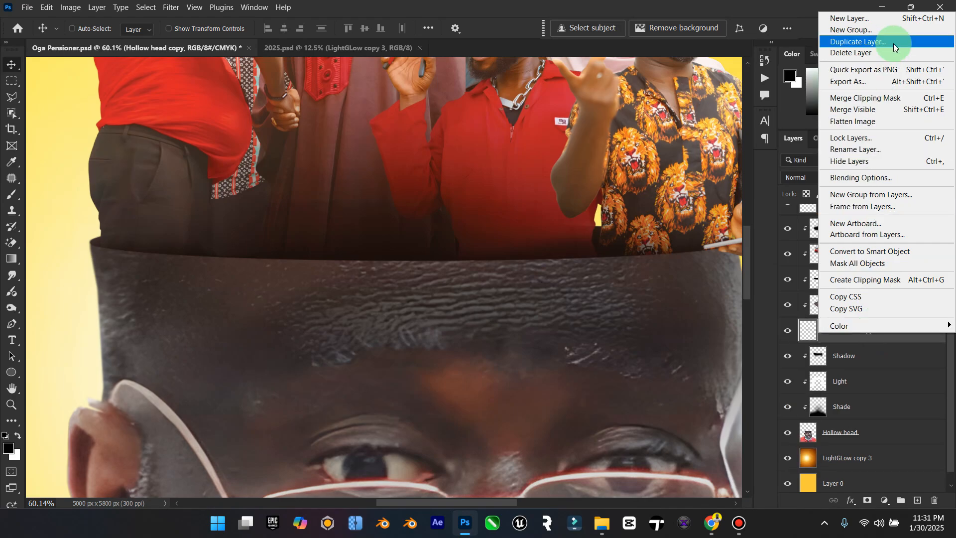
click(864, 352)
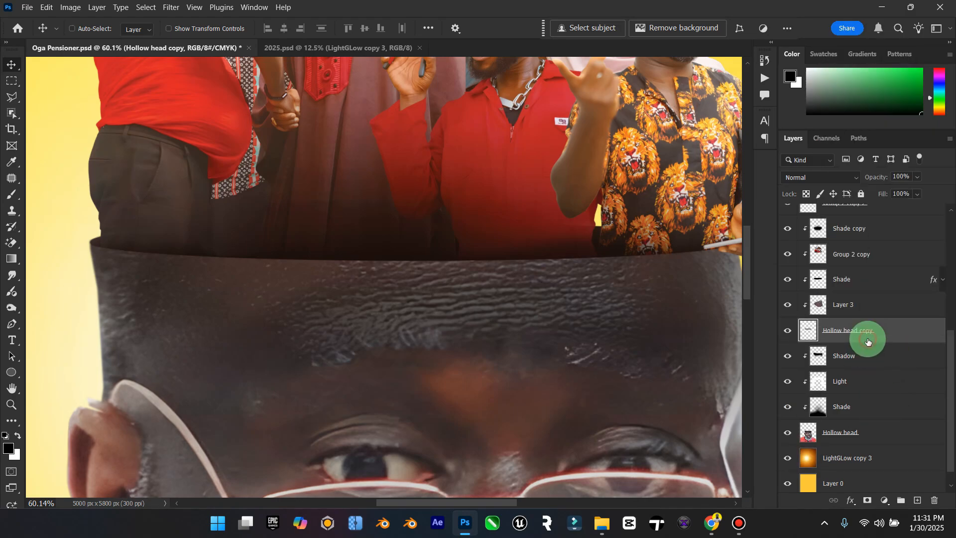
click(921, 505)
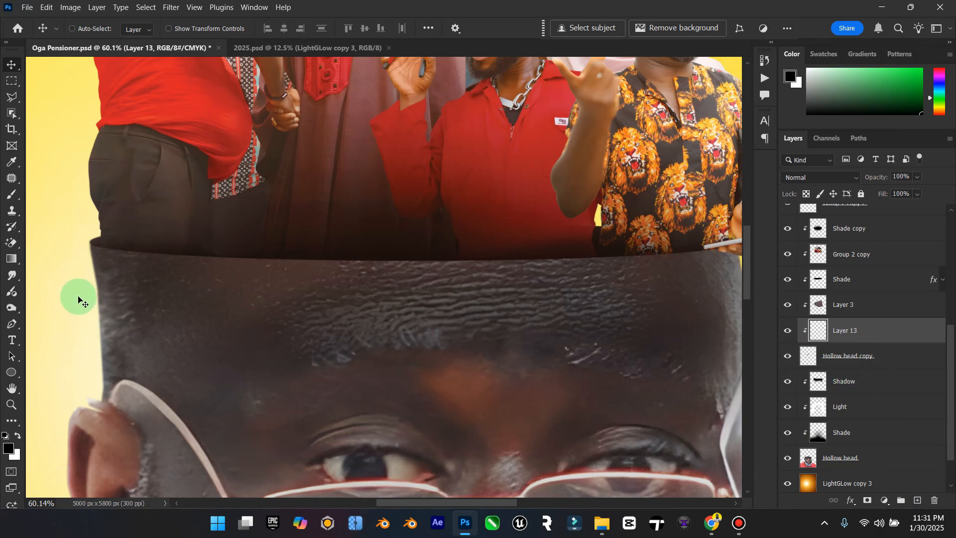
click(18, 436)
click(12, 195)
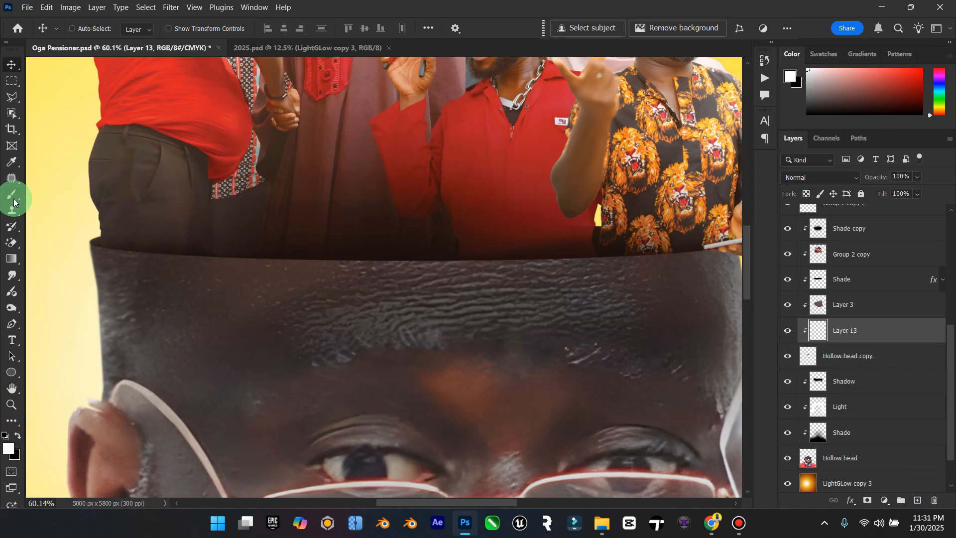
key(bracketleft)
key(bracketleft)
key(bracketleft)
key(bracketleft)
key(bracketleft)
key(bracketleft)
key(bracketleft)
key(bracketleft)
key(bracketleft)
key(bracketleft)
key(bracketleft)
key(bracketleft)
key(bracketleft)
key(bracketleft)
key(bracketleft)
key(bracketleft)
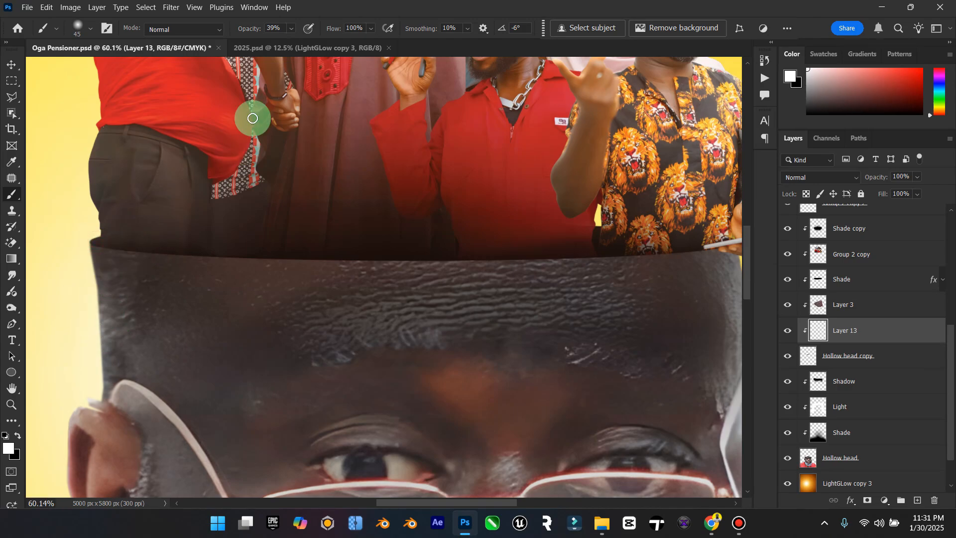
click(291, 28)
drag(297, 42, 418, 51)
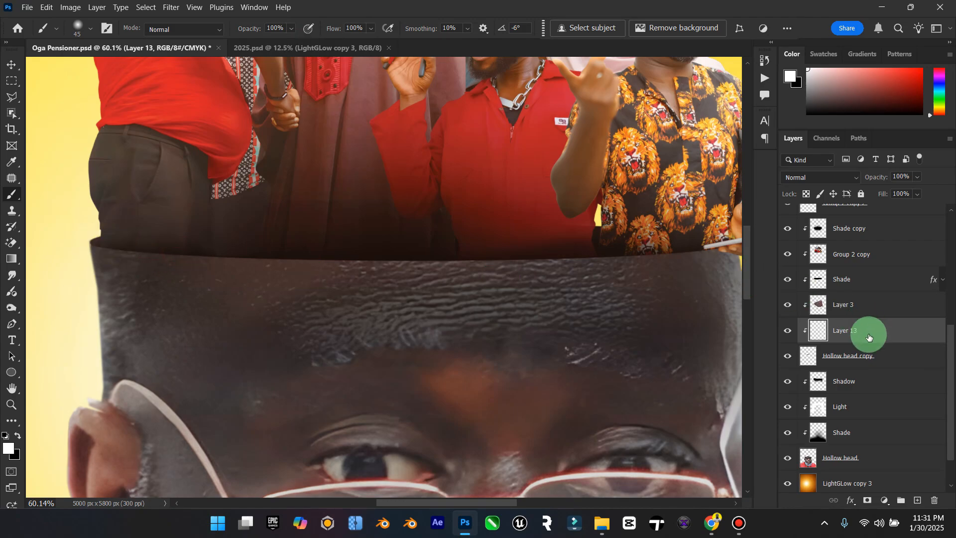
Step: Try painting a white highlight along the hollow head's rim while moving the new layer up to just above Shade copy
drag(869, 331, 849, 309)
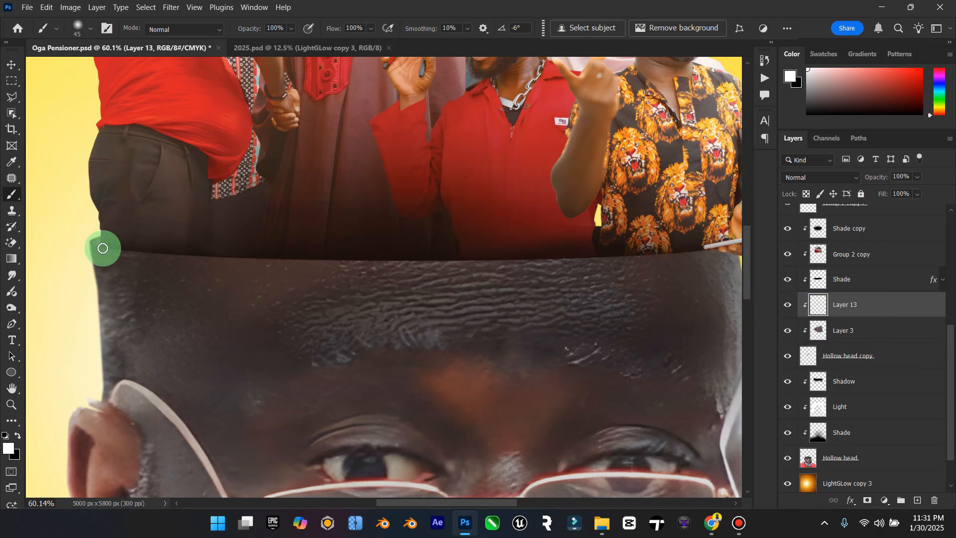
drag(845, 312, 843, 280)
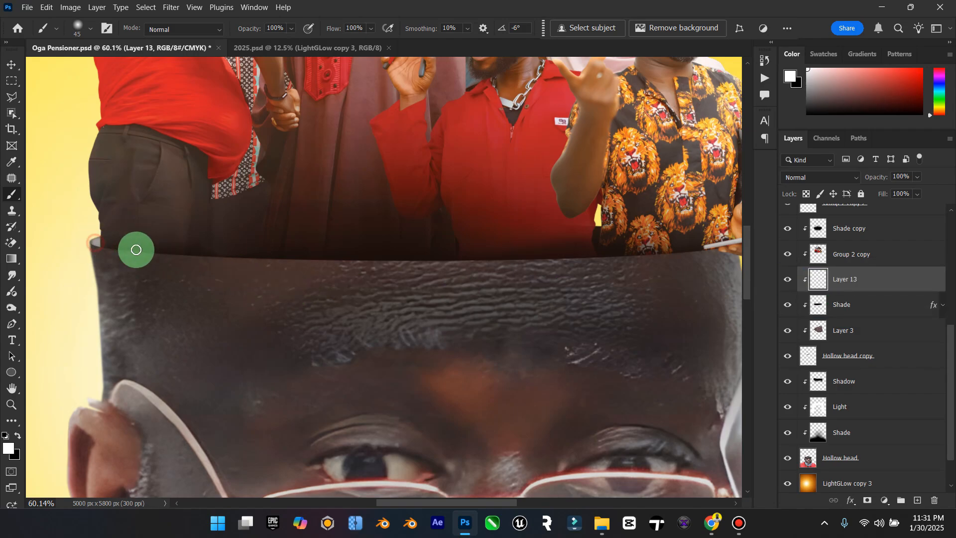
drag(852, 271, 856, 219)
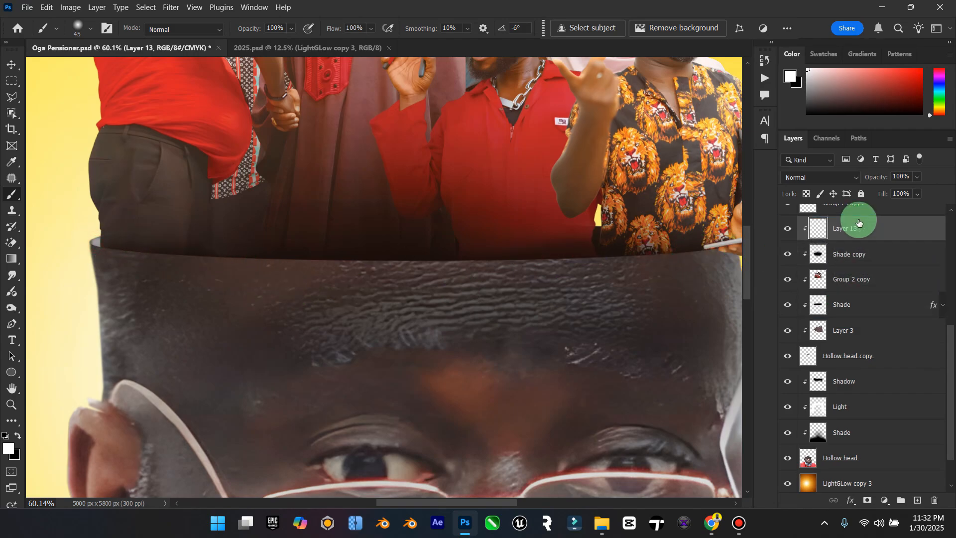
mouse_move(256, 255)
mouse_down()
mouse_move(703, 261)
mouse_move(731, 248)
mouse_move(694, 258)
mouse_move(718, 253)
mouse_up()
scroll(742, 263, up, 2)
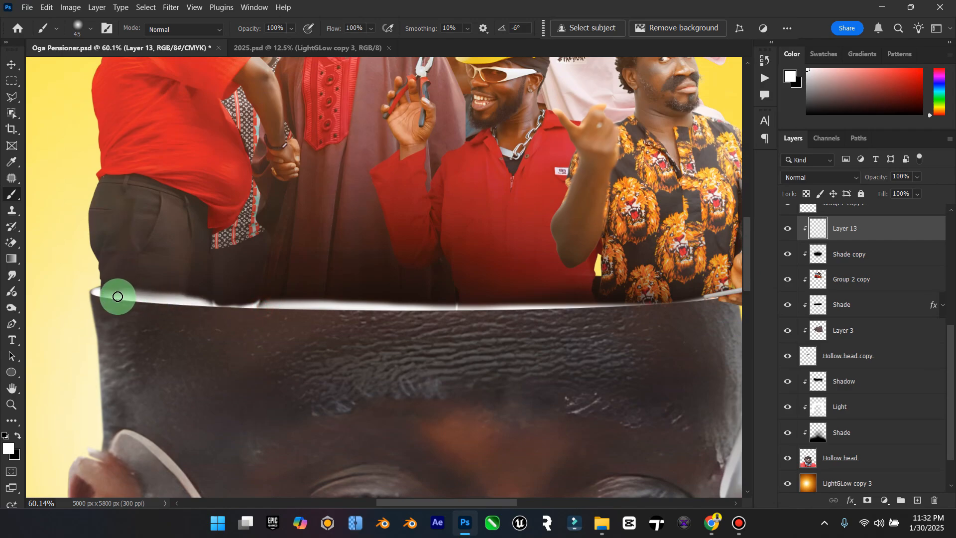
mouse_move(105, 295)
mouse_down()
mouse_move(559, 309)
mouse_move(362, 269)
mouse_up()
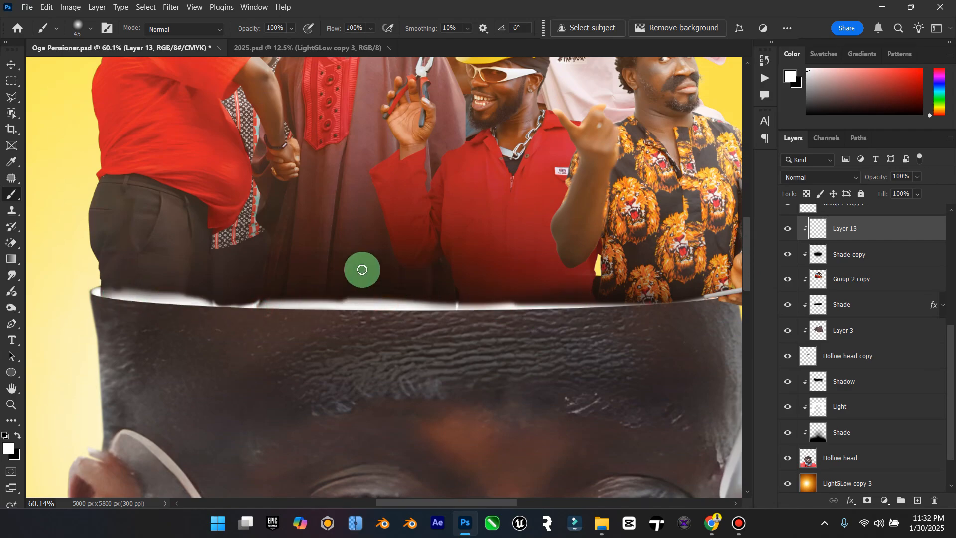
Step: Undo the white rim strokes and layer moves, and delete the new clipped layer
key(ctrl+z)
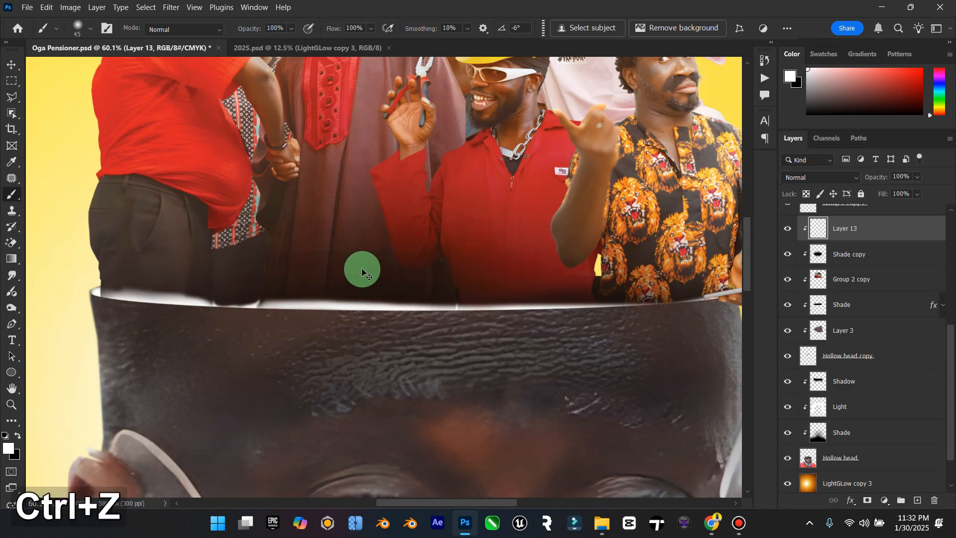
key(ctrl+z)
key(ctrl+z)
key(ctrl+z)
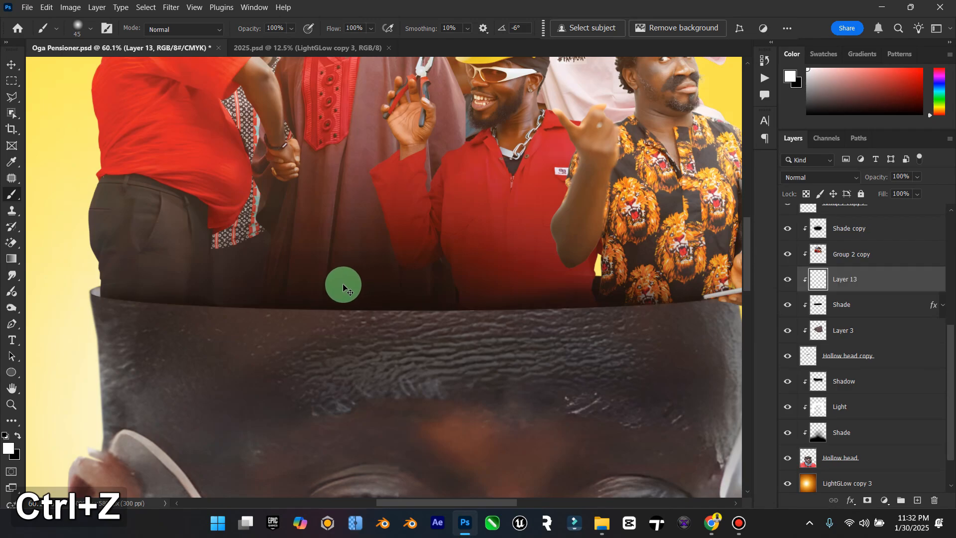
key(ctrl+z)
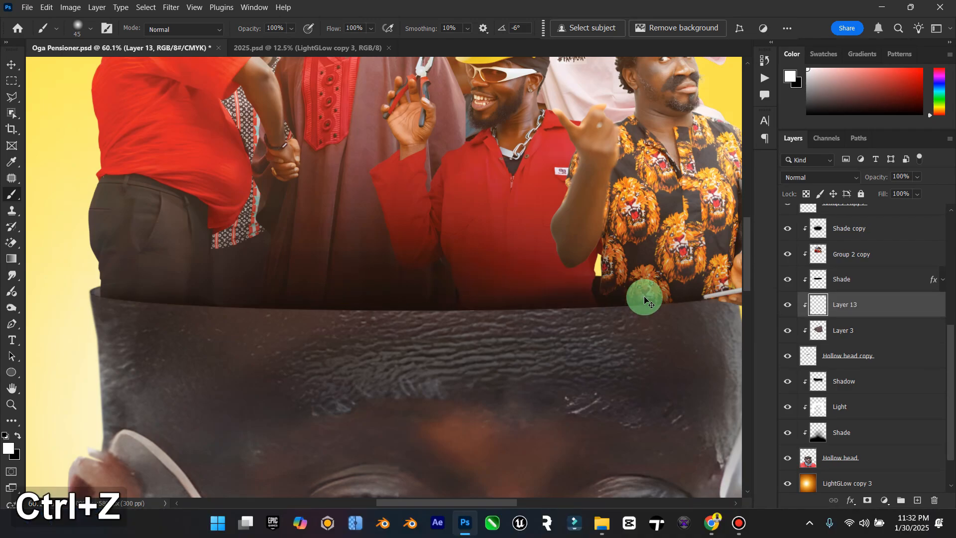
key(Delete)
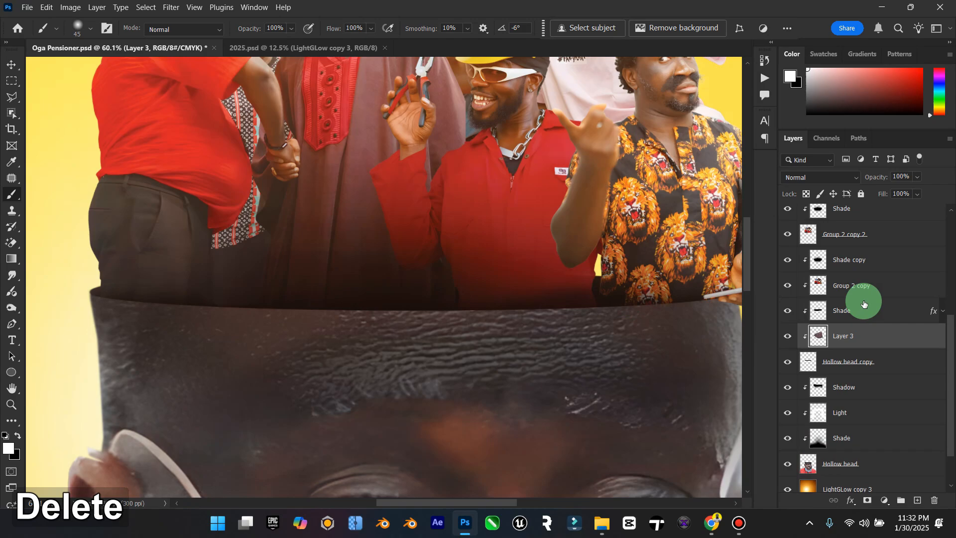
Step: Open the Blending Options of the Hollow head copy layer and try a Drop Shadow, leaving it disabled
scroll(866, 299, up, 1)
click(869, 294)
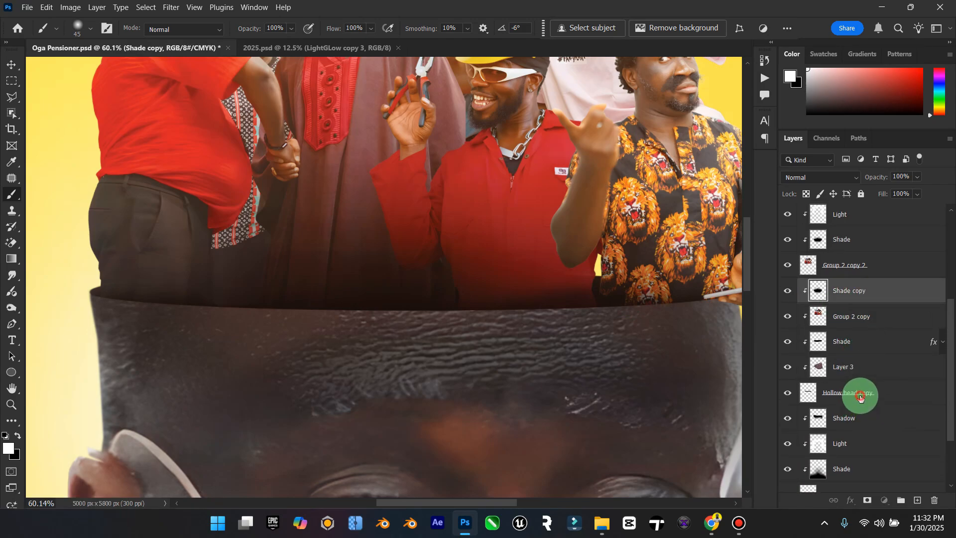
click(861, 397)
right_click(857, 399)
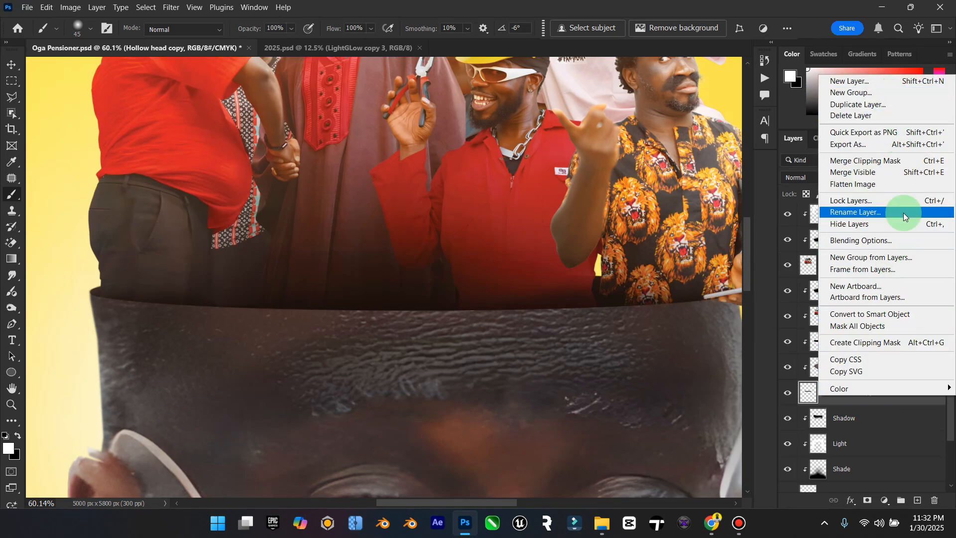
click(883, 243)
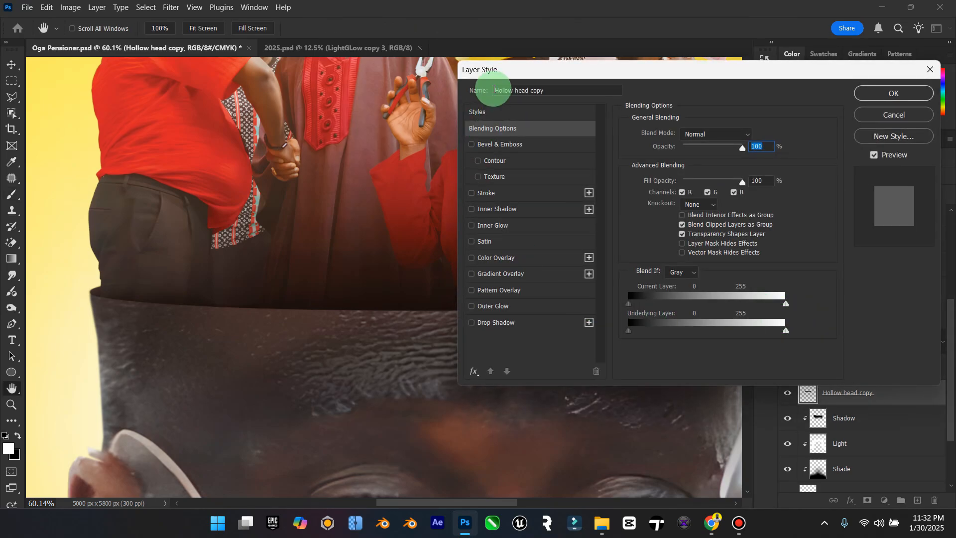
drag(530, 70, 500, 46)
click(436, 298)
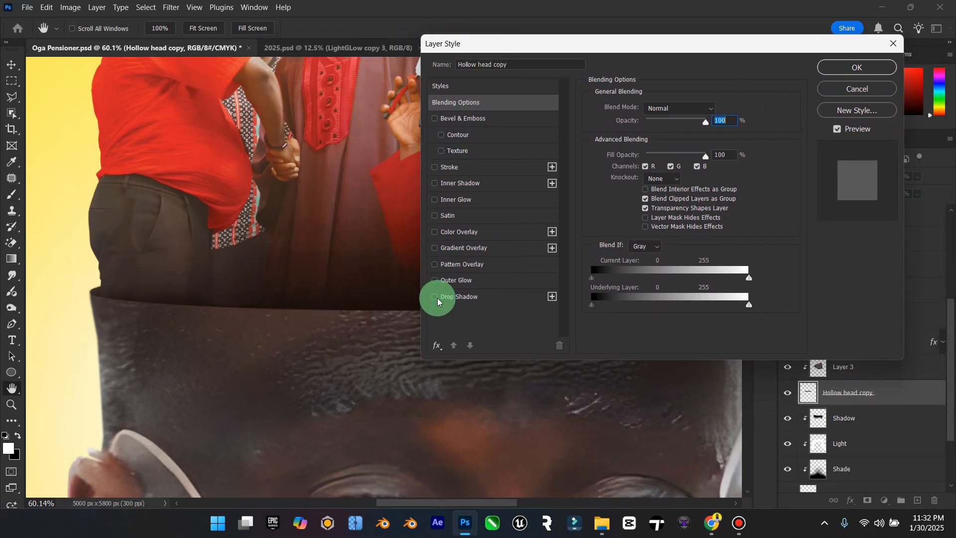
click(437, 299)
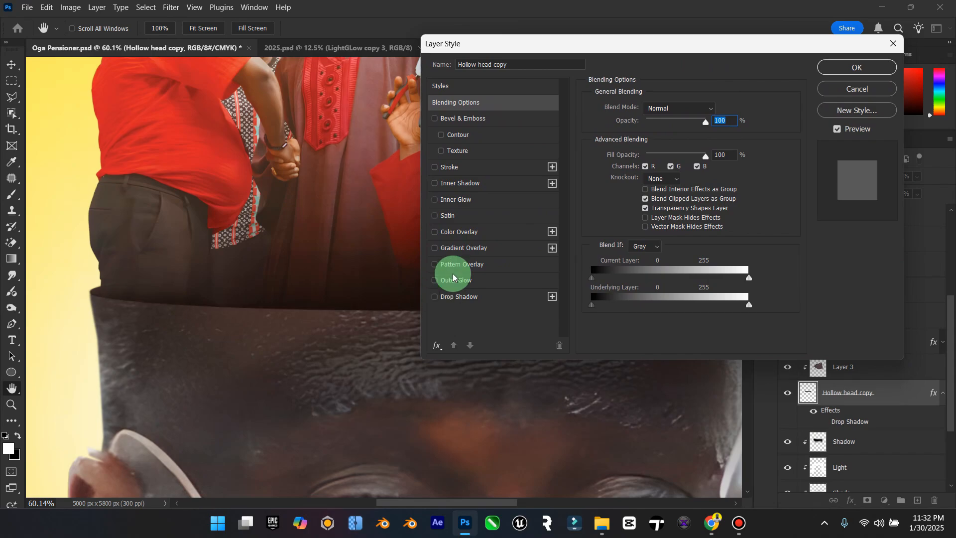
Step: Enable Inner Glow on Hollow head copy at 100% opacity with the dark brown colour #44332e
click(436, 201)
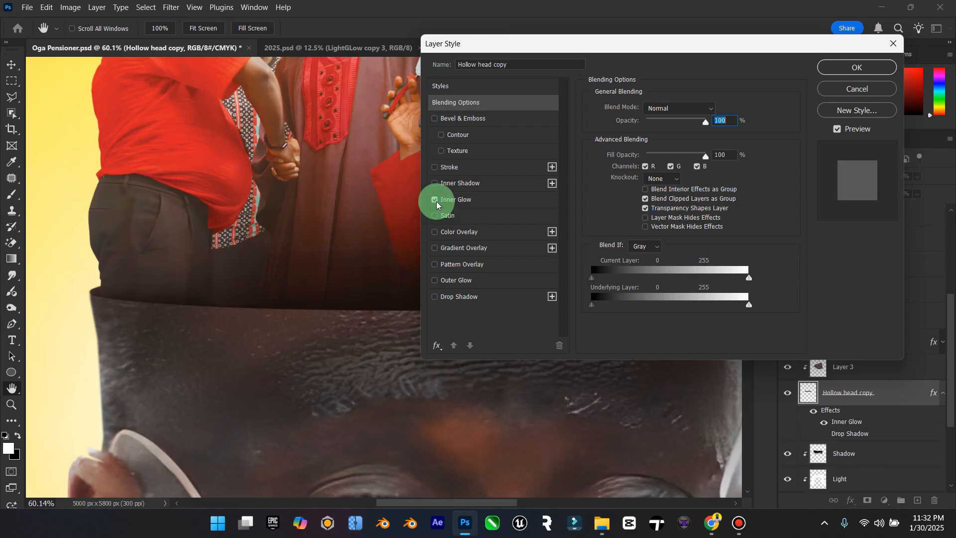
click(466, 202)
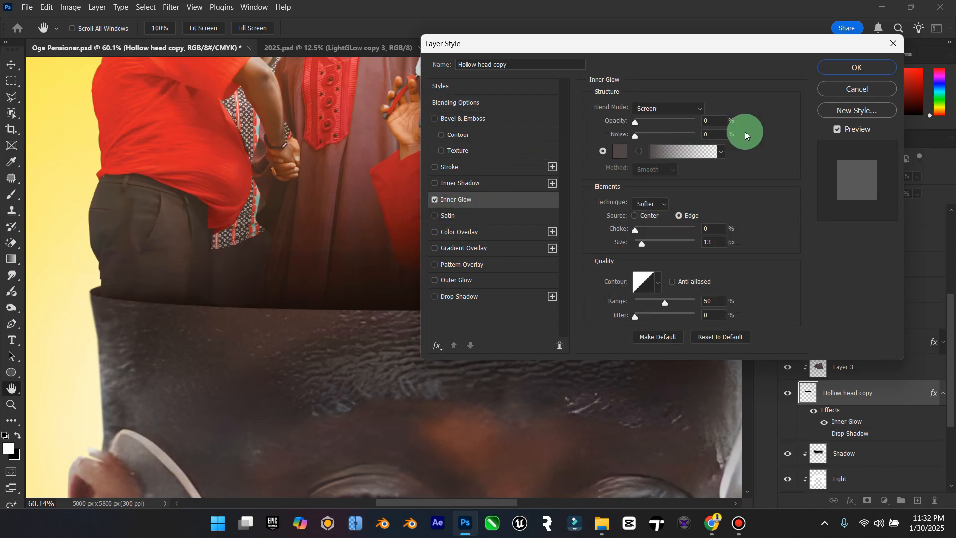
drag(636, 122, 725, 124)
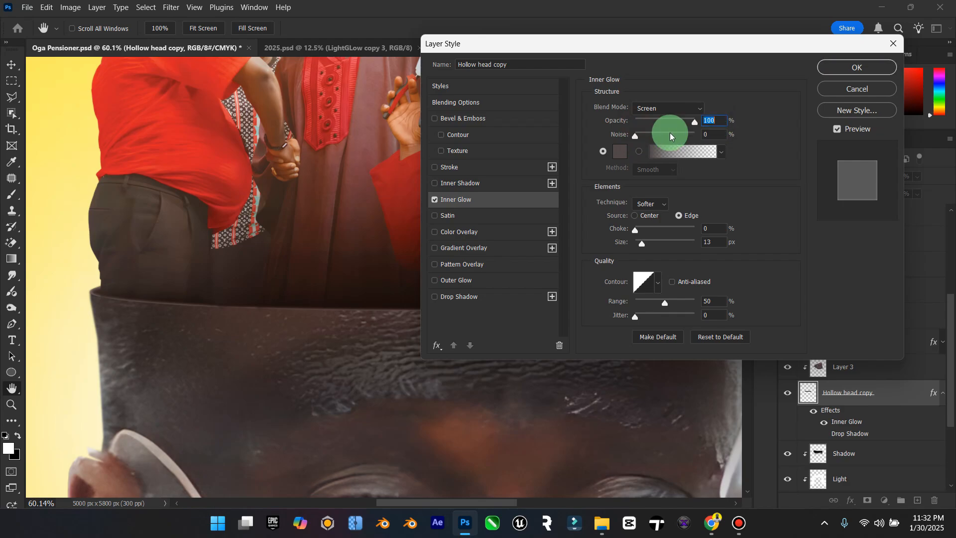
click(619, 151)
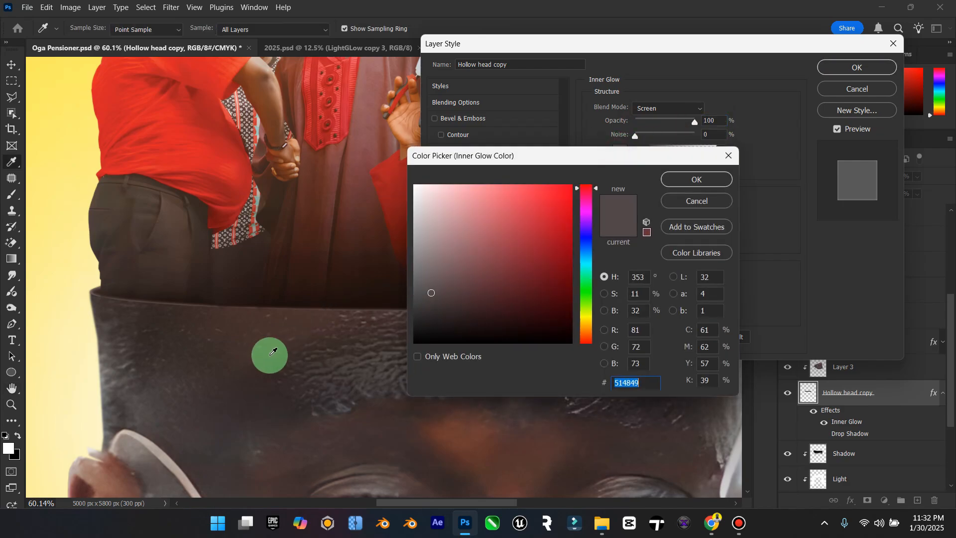
click(457, 428)
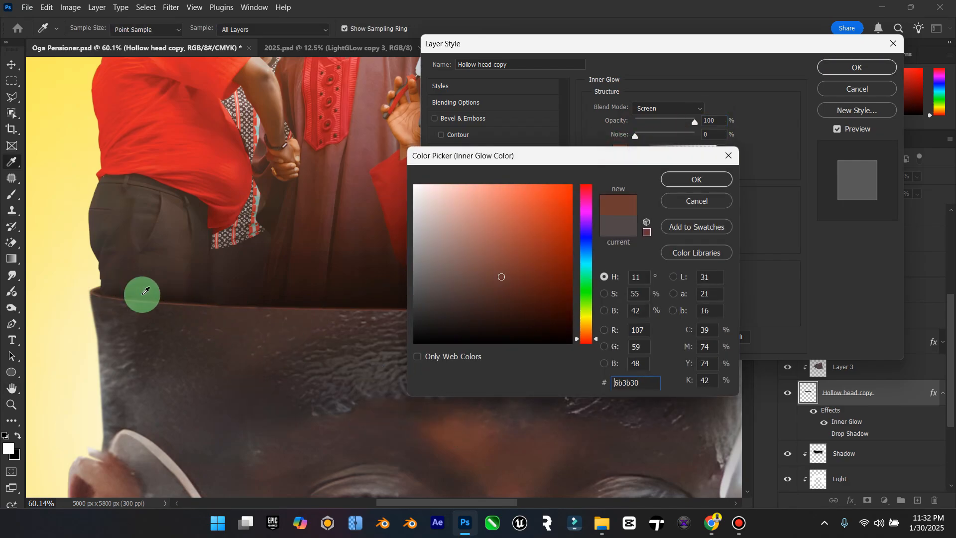
click(509, 277)
drag(509, 277, 389, 324)
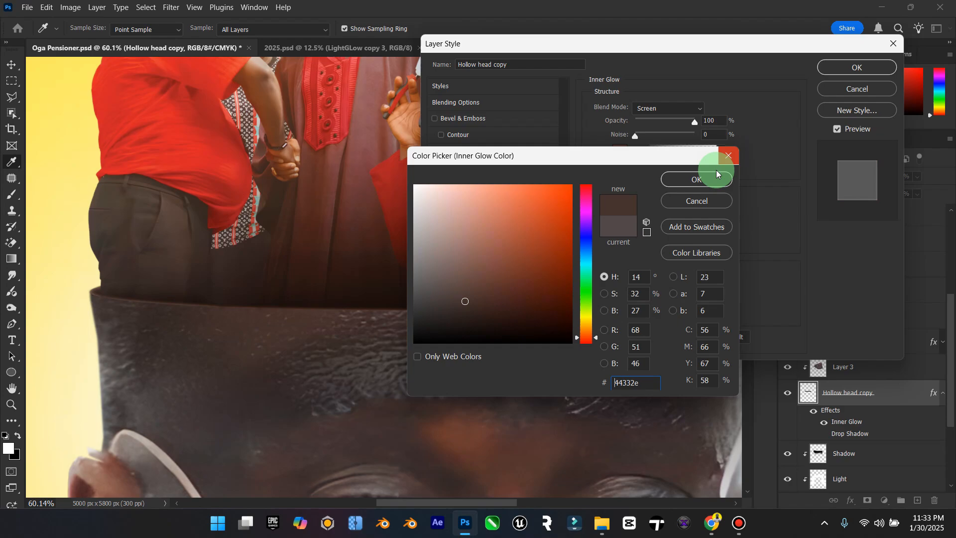
click(670, 182)
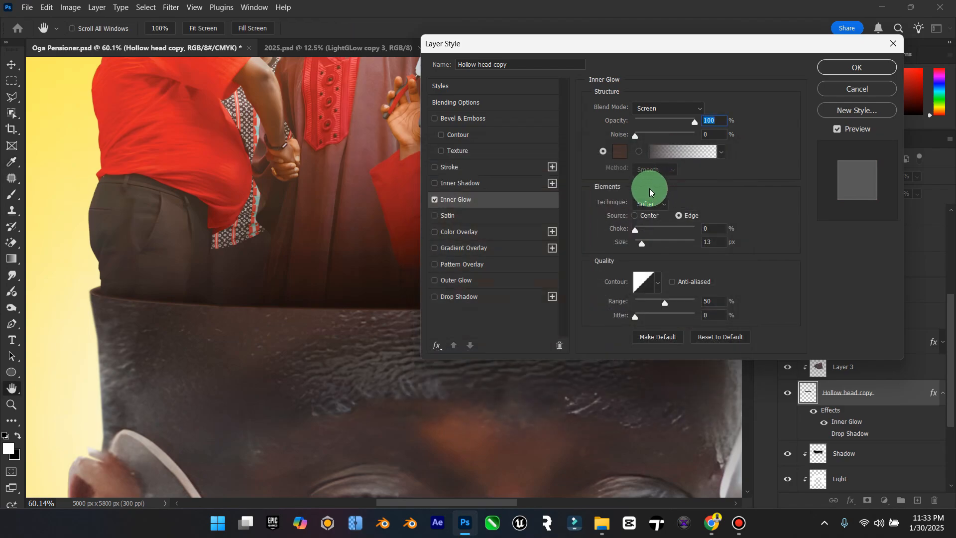
Step: Set the Inner Glow to 28% choke and 10 px size, and add an Inner Shadow at 89% opacity, 3 px distance and 13 px size
mouse_move(642, 243)
mouse_down()
mouse_move(658, 247)
mouse_move(643, 251)
mouse_move(650, 234)
mouse_move(682, 232)
mouse_move(642, 251)
mouse_up()
click(435, 183)
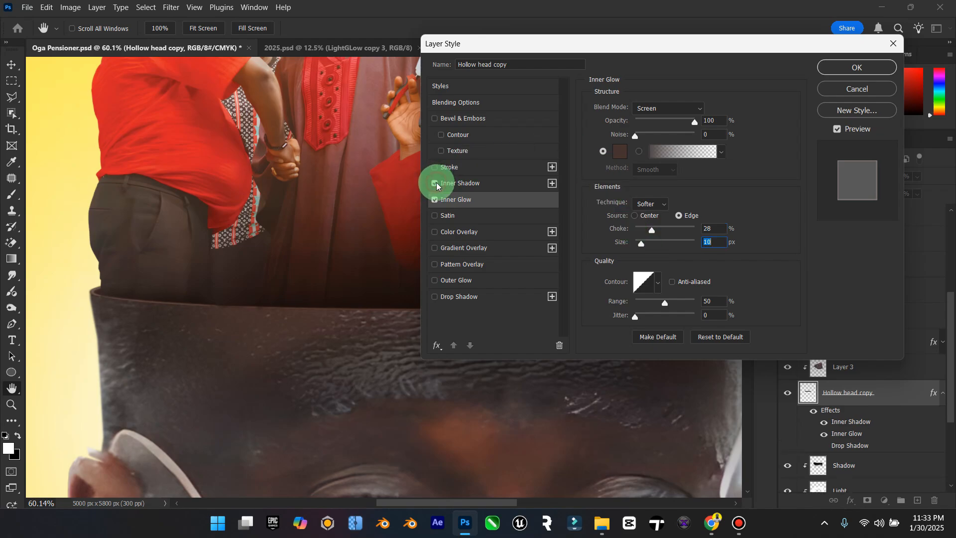
click(461, 184)
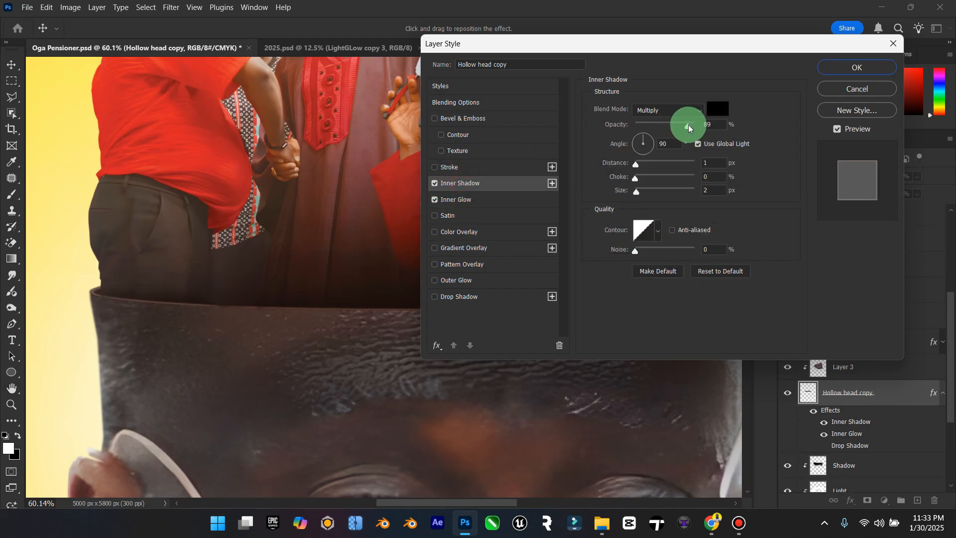
drag(637, 167, 641, 190)
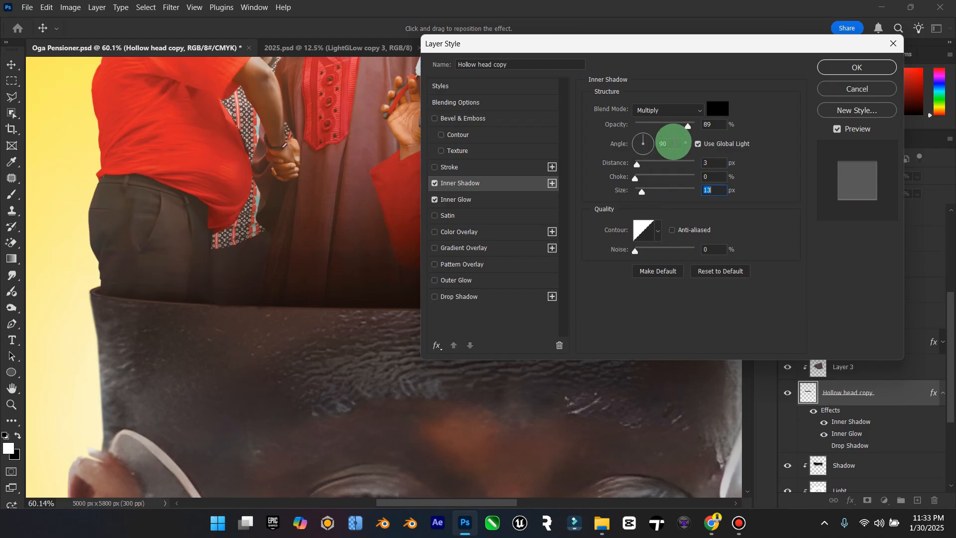
Step: Try an outside Stroke on Hollow head copy, 4 px wide, in the brown #6a392e sampled from the forehead
click(435, 167)
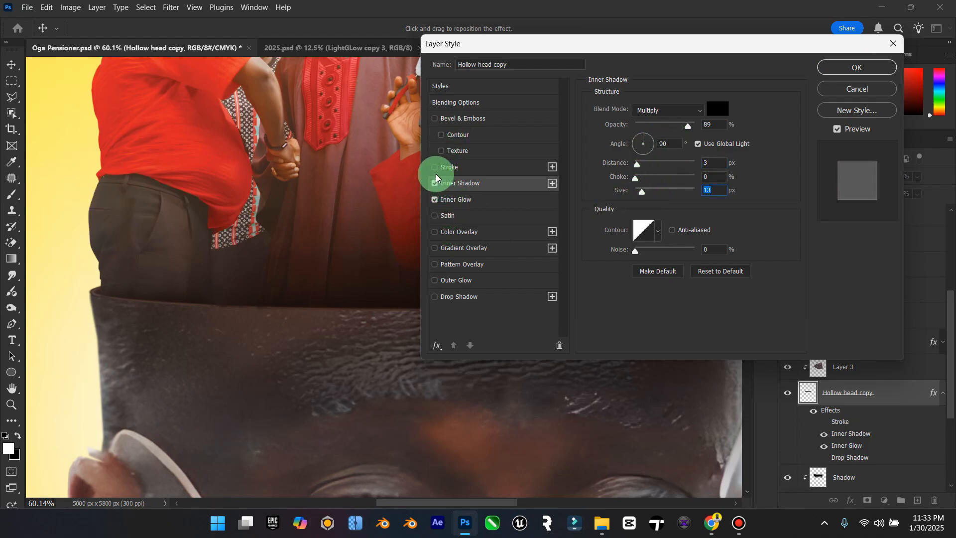
click(454, 167)
click(620, 197)
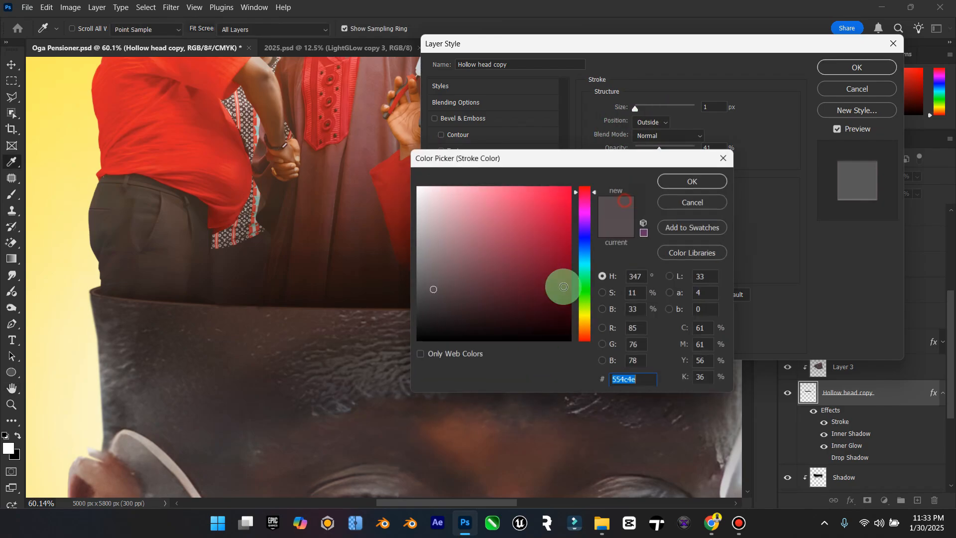
click(473, 432)
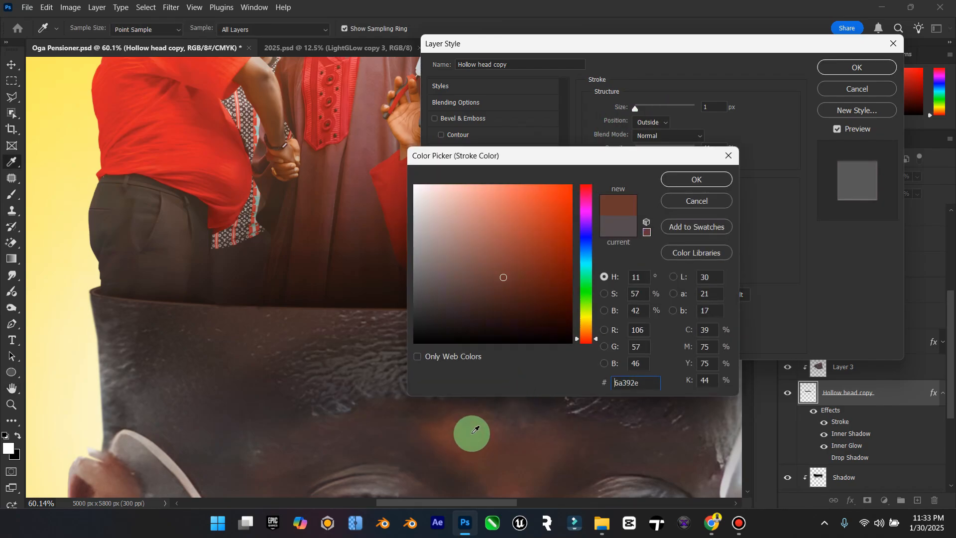
click(710, 179)
drag(647, 113, 638, 114)
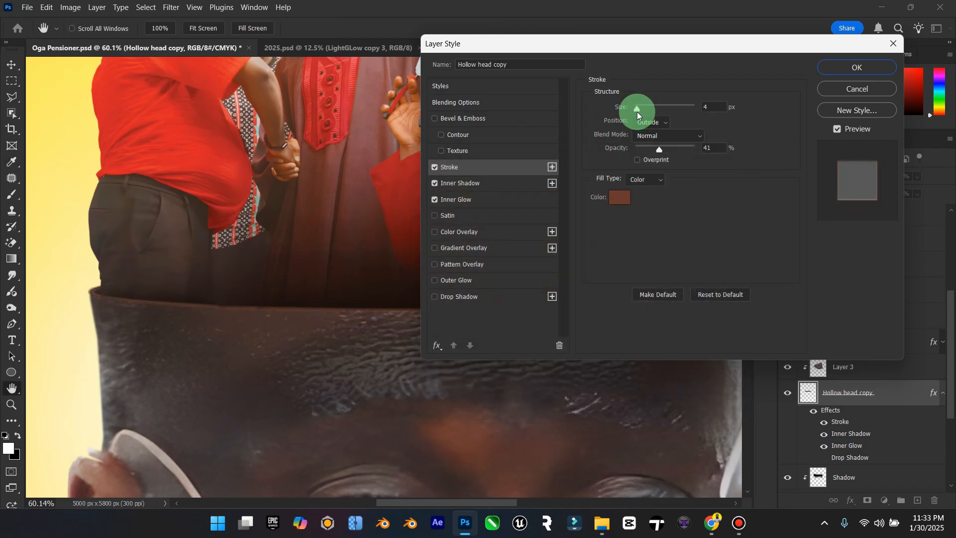
Step: Strengthen the Stroke to 100% opacity and 7 px size, keeping the Normal blend mode and Color fill type
click(650, 181)
click(673, 127)
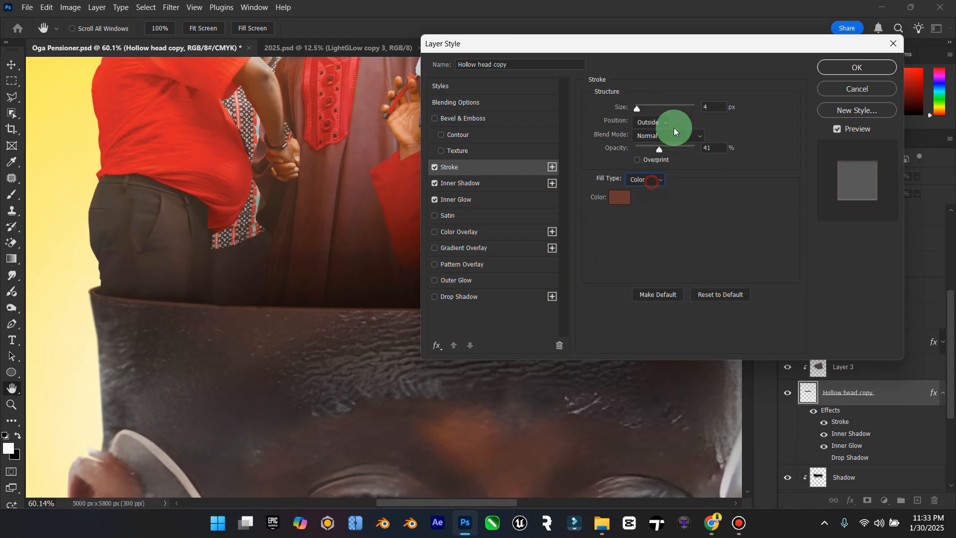
click(672, 127)
click(688, 138)
click(716, 125)
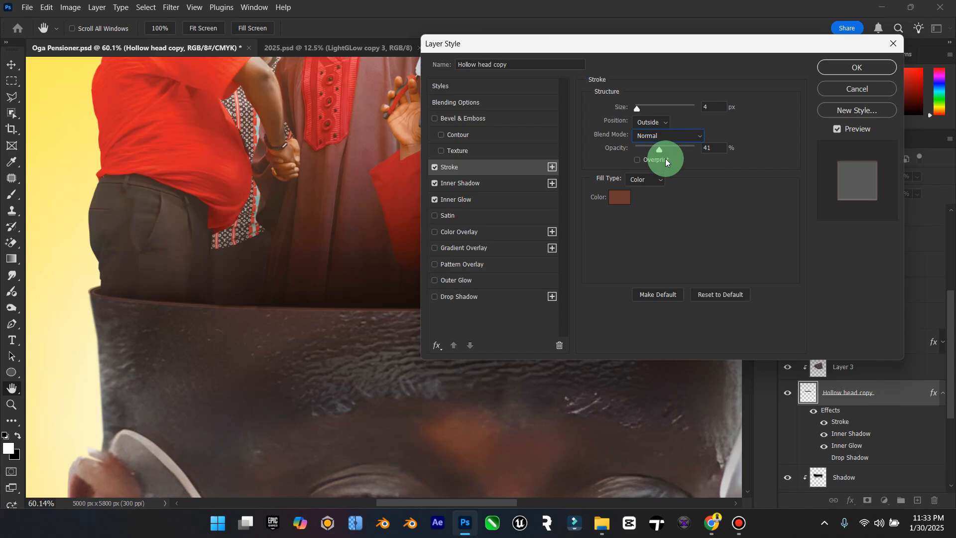
drag(663, 152, 736, 149)
mouse_move(637, 106)
mouse_down()
mouse_move(650, 109)
mouse_move(639, 112)
mouse_move(638, 134)
mouse_up()
Step: Recolour the Stroke with the dark tone #3e2f30 sampled from the forehead and set its position to Inside
click(620, 197)
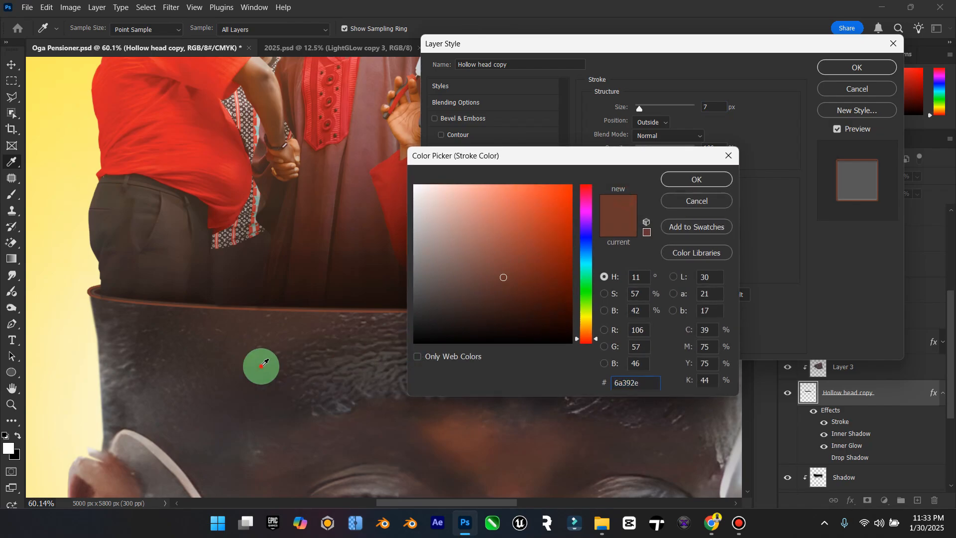
click(261, 366)
click(390, 430)
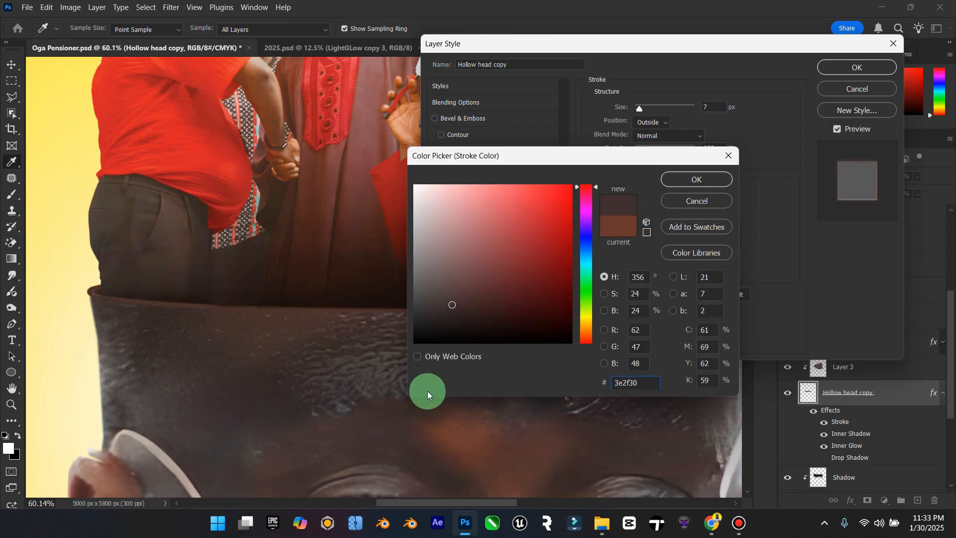
click(696, 179)
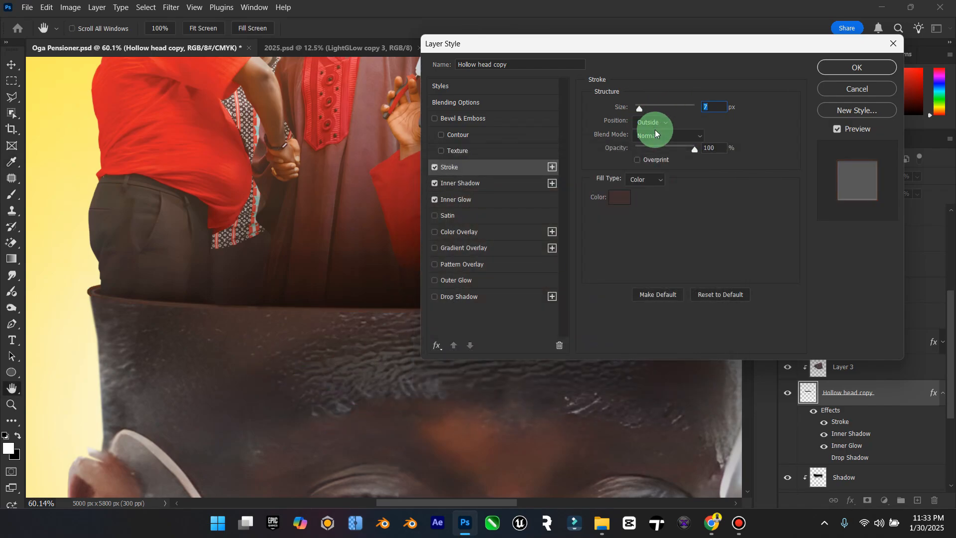
click(647, 180)
click(647, 180)
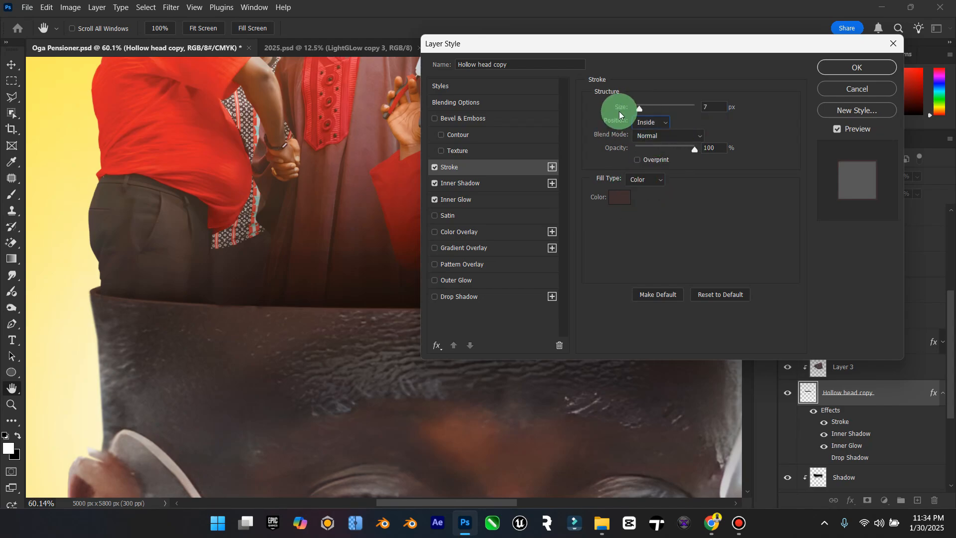
Step: Change the Stroke colour to a dark reddish brown, based on a sample from the forehead's brown patch
click(620, 207)
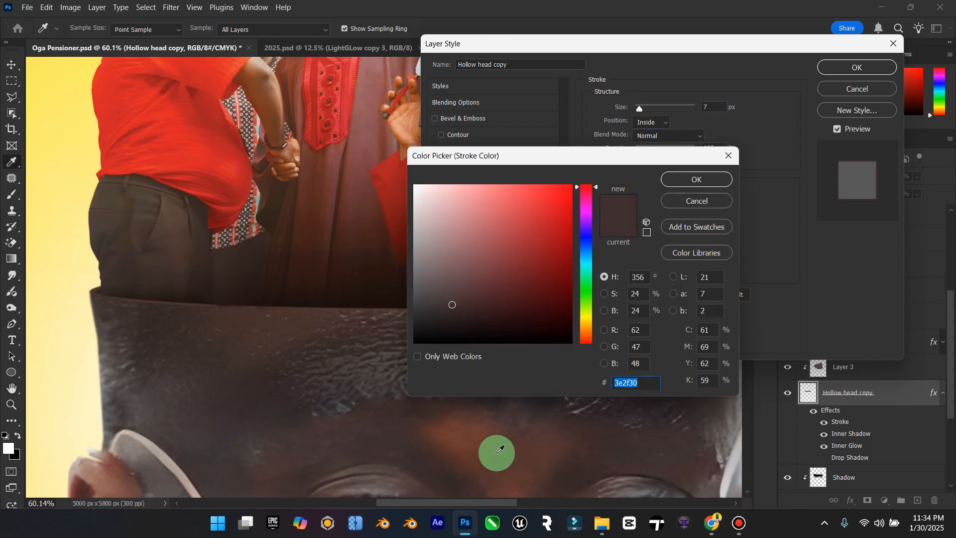
click(497, 453)
mouse_move(499, 449)
mouse_down()
mouse_move(540, 228)
mouse_move(523, 267)
mouse_move(531, 241)
mouse_move(531, 300)
mouse_move(503, 318)
mouse_up()
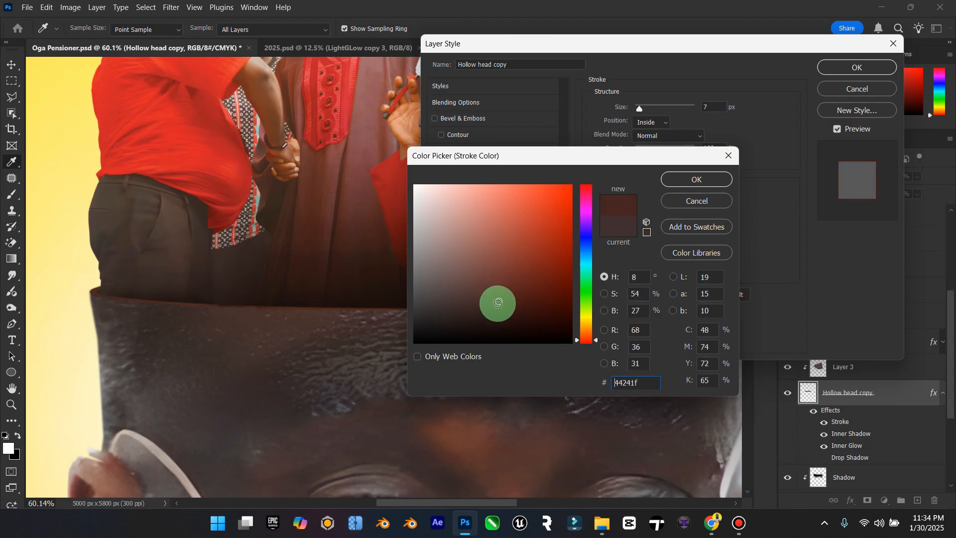
drag(498, 303, 495, 310)
click(695, 180)
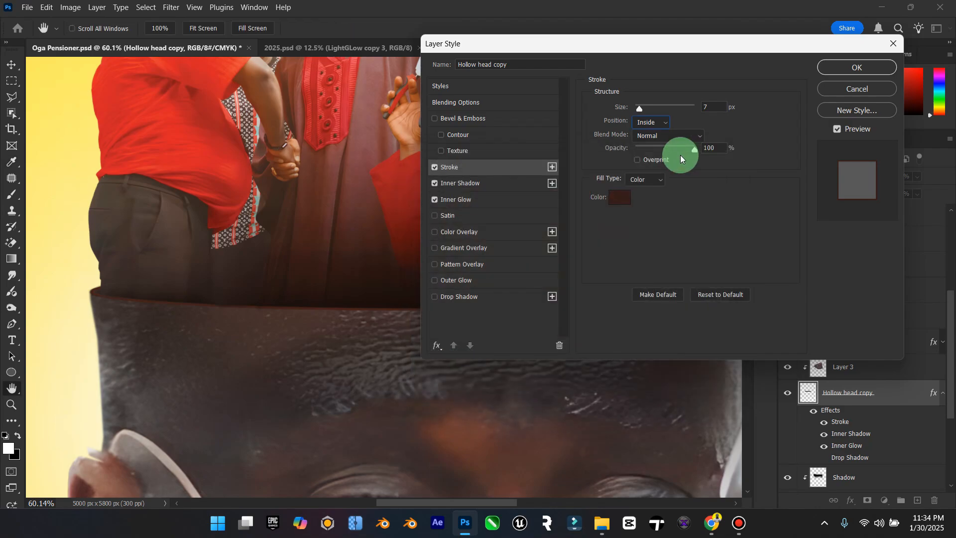
Step: Try a Bevel & Emboss on Hollow head copy at 490% depth and 24 px size, and switch it off
click(434, 118)
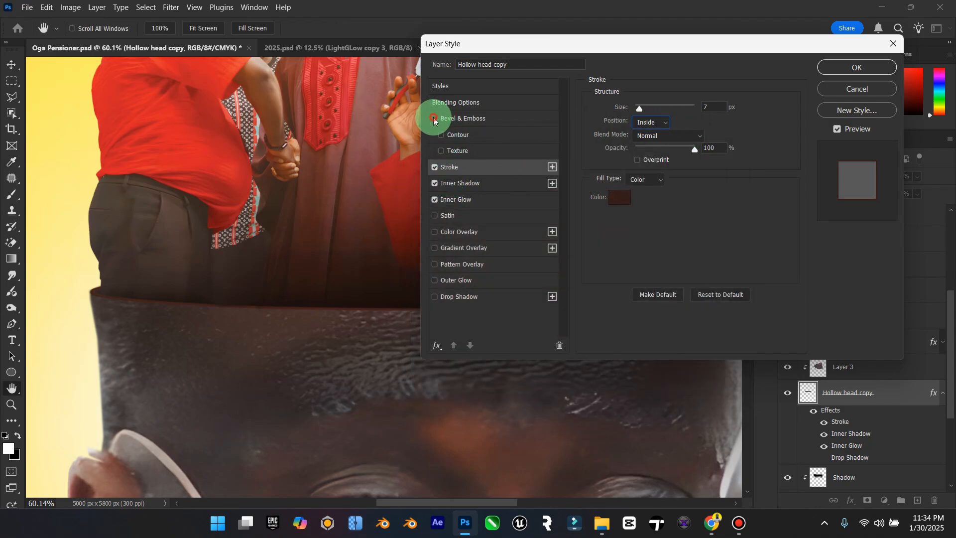
click(458, 126)
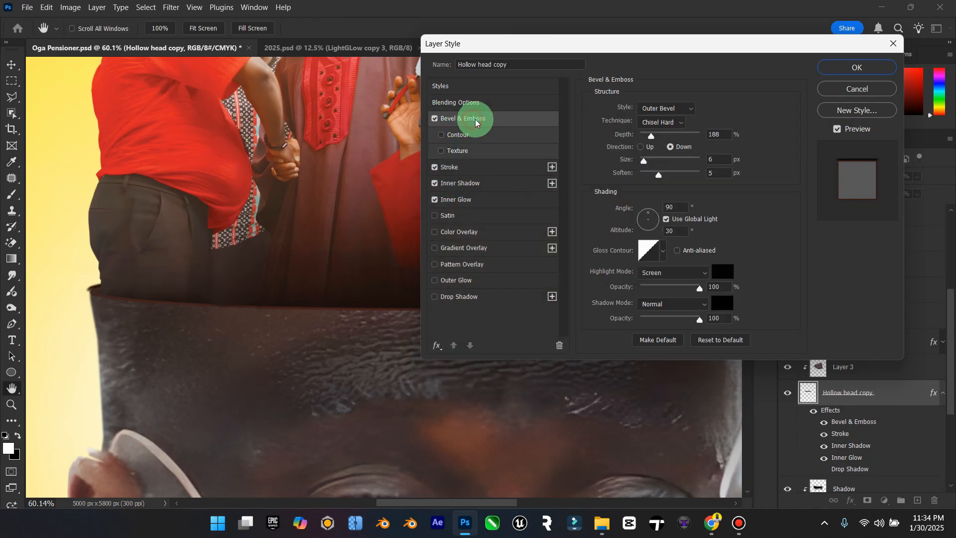
drag(672, 135, 650, 160)
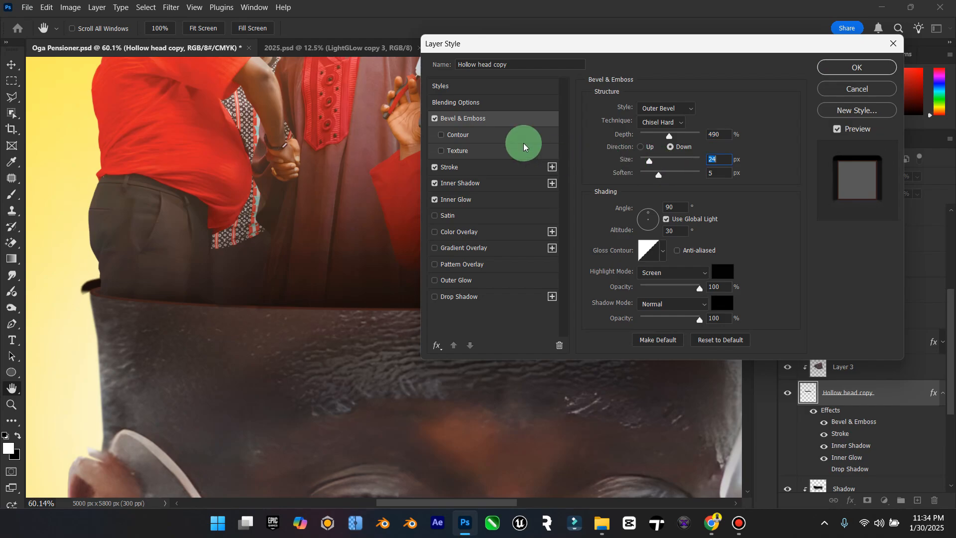
click(435, 118)
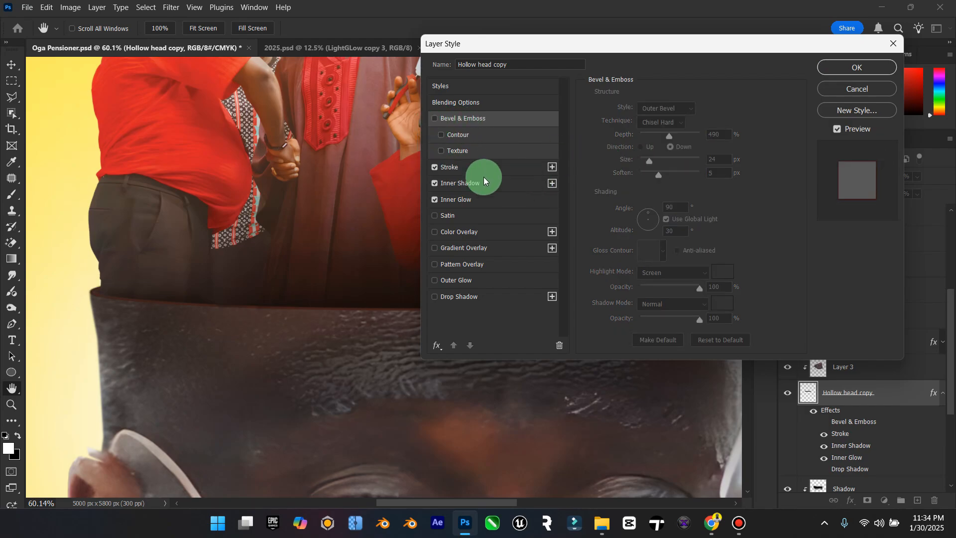
click(442, 151)
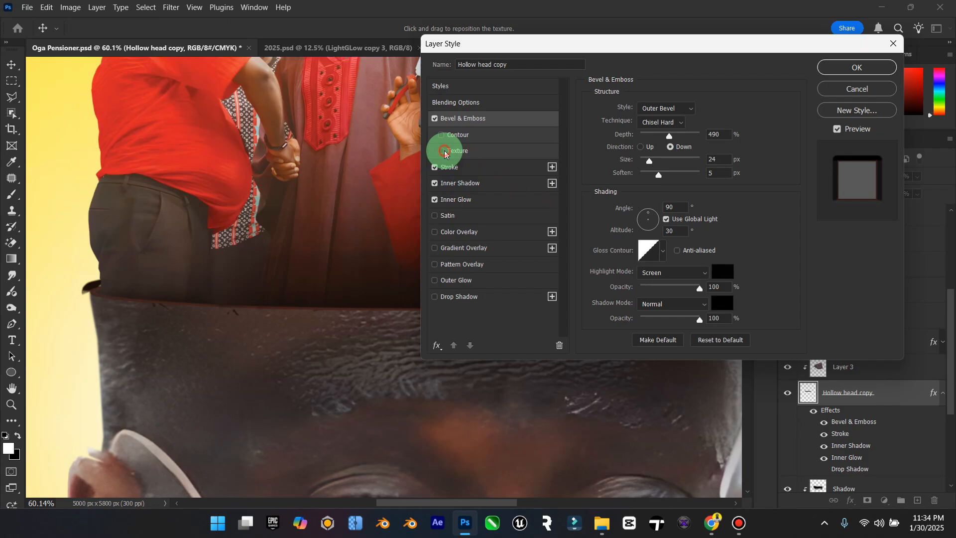
click(434, 119)
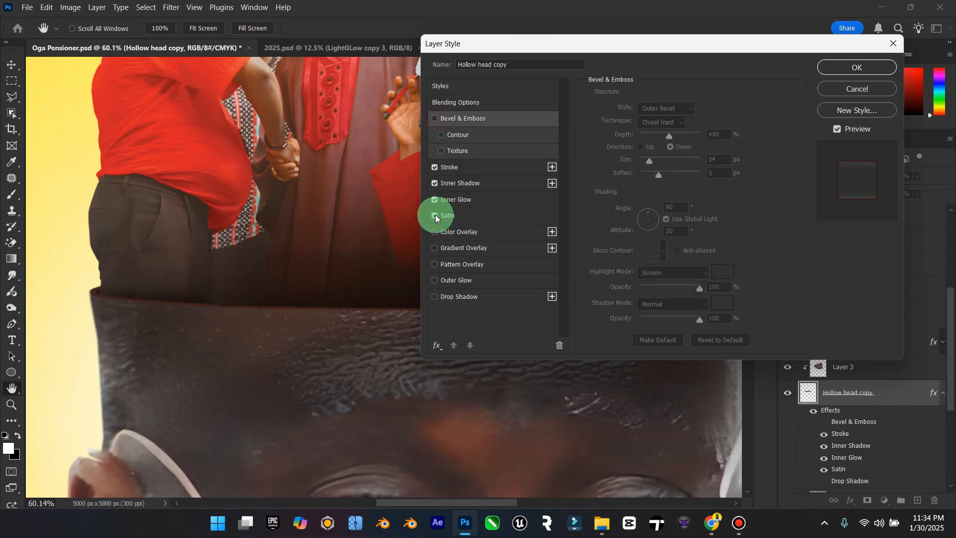
Step: Add a Satin effect in Multiply mode at 58% opacity, and briefly try a Color Overlay, leaving it disabled
click(451, 215)
drag(699, 120, 670, 126)
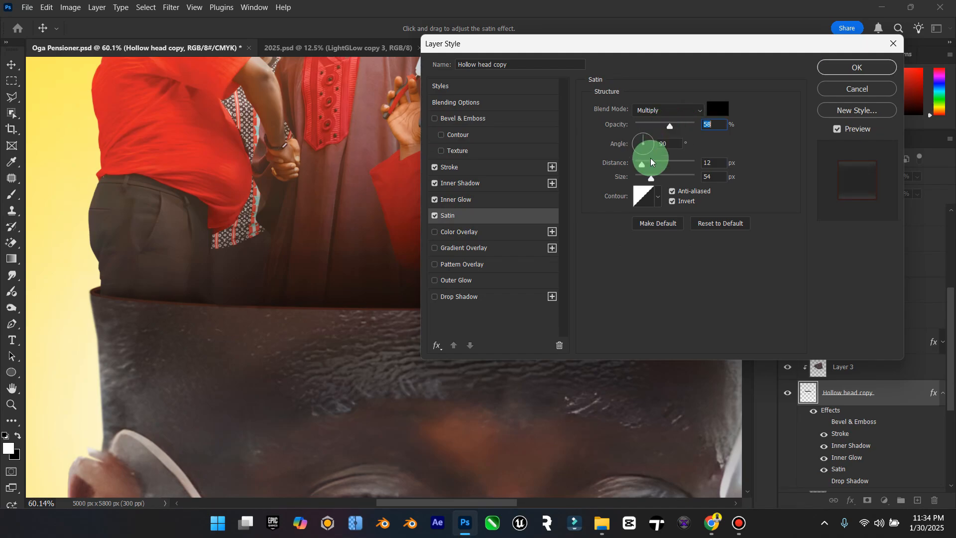
click(435, 233)
click(436, 236)
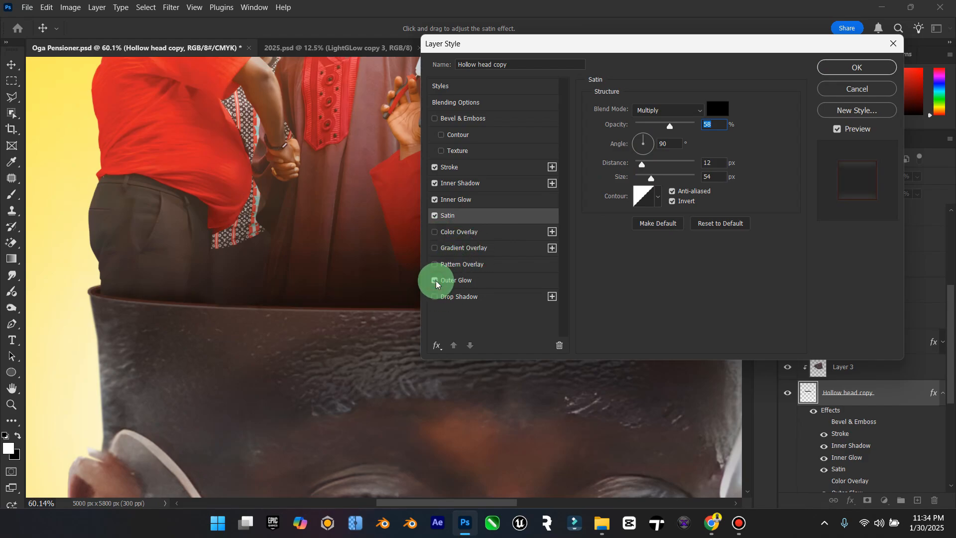
Step: Enable an Outer Glow on Hollow head copy and set its colour to the muted brown #604943
click(453, 282)
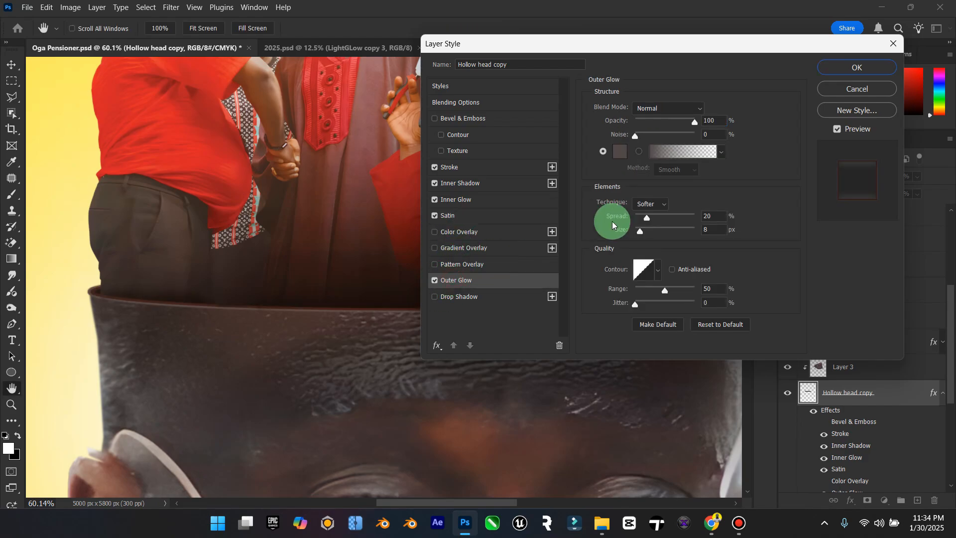
click(620, 148)
click(279, 355)
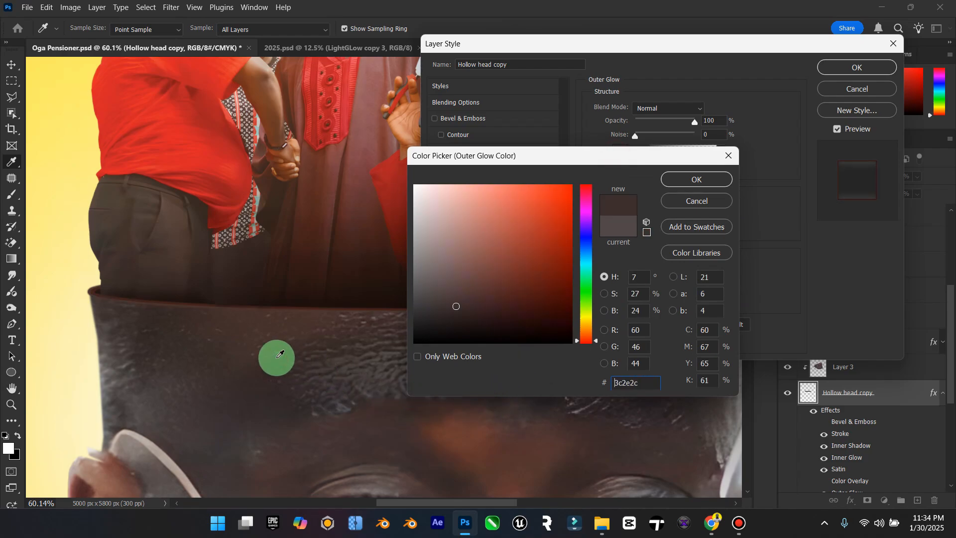
click(272, 325)
click(473, 283)
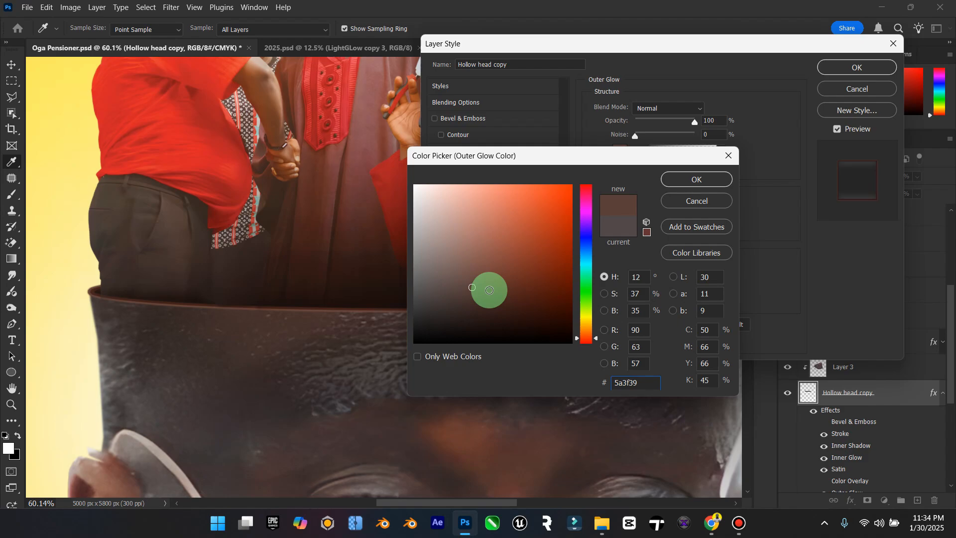
click(480, 315)
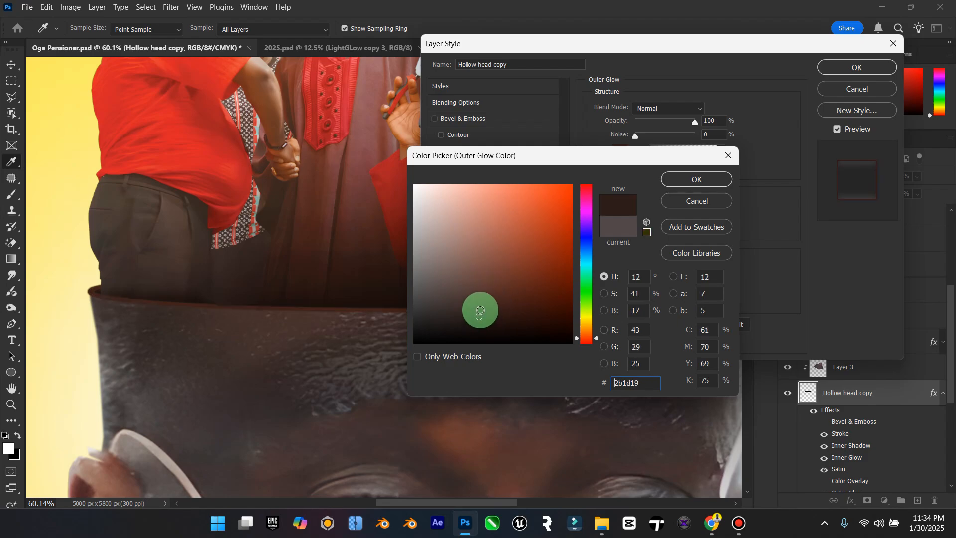
drag(480, 311, 483, 305)
click(462, 284)
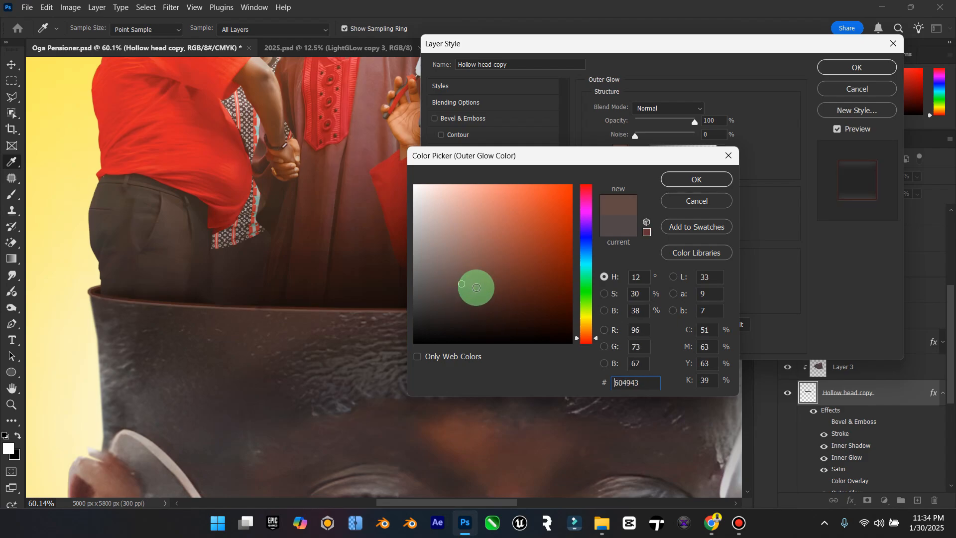
click(680, 180)
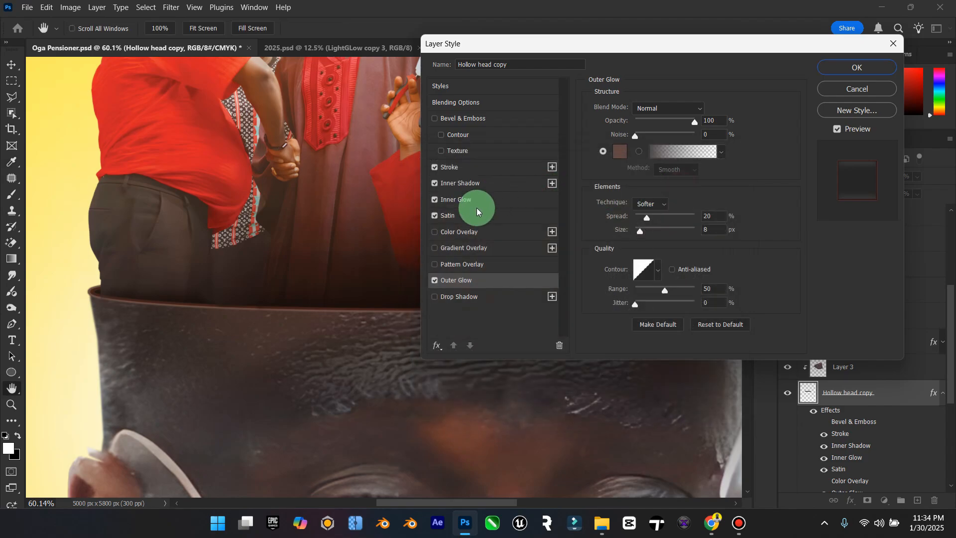
Step: Turn off the Stroke, set the Inner Glow to a gradient fill with 13% choke and 9 px size, and apply the layer style
click(436, 217)
click(435, 216)
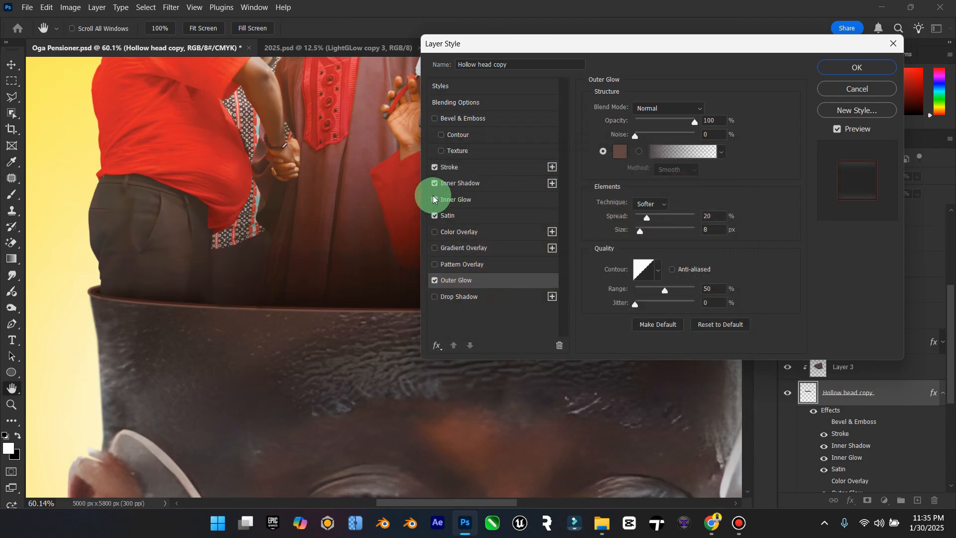
click(434, 200)
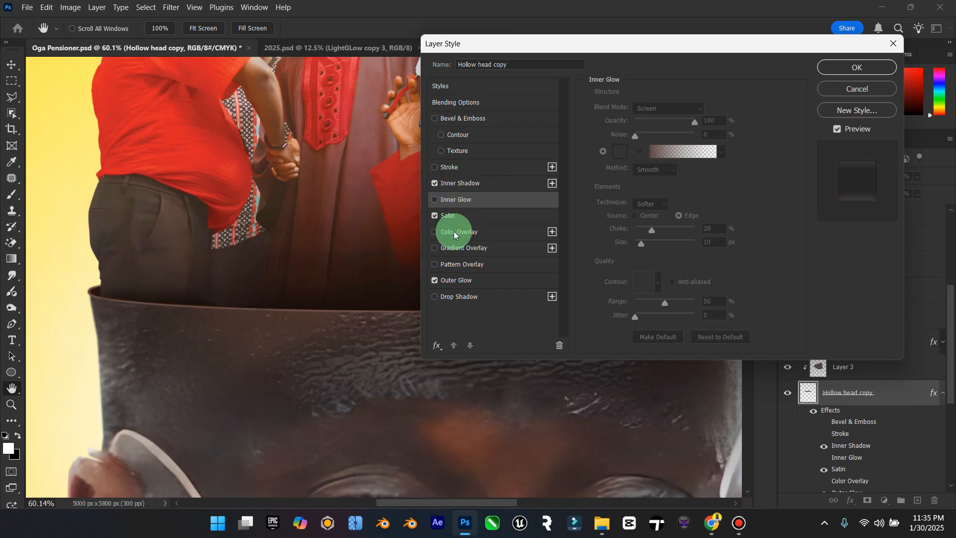
click(461, 200)
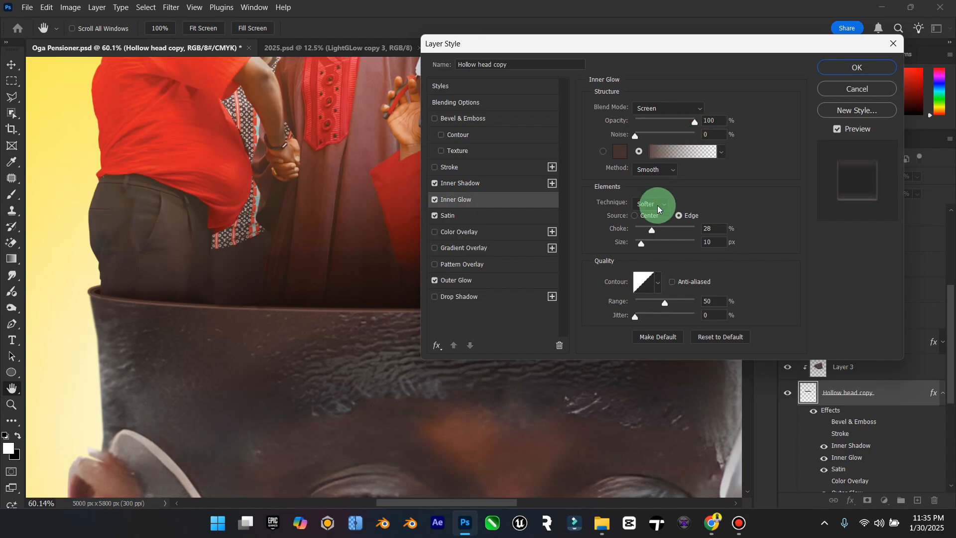
click(642, 244)
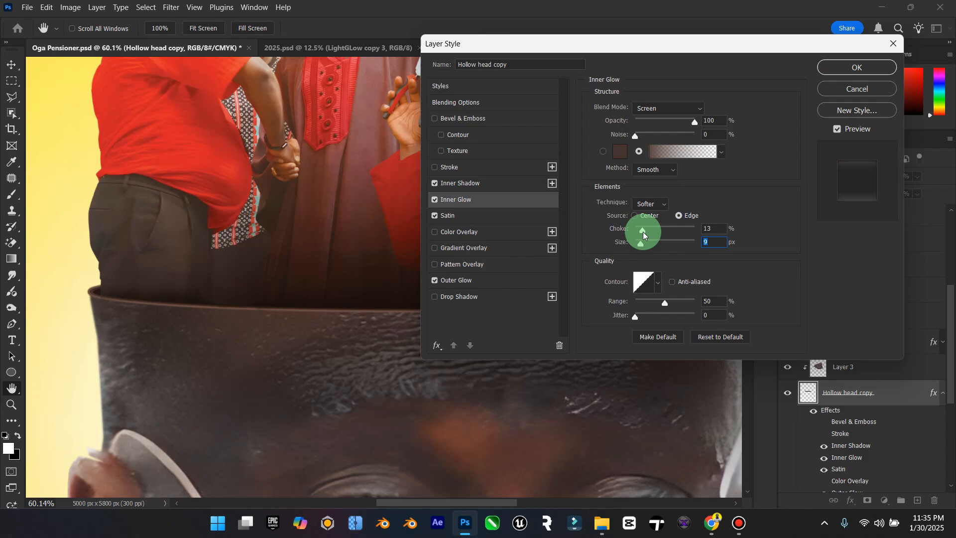
click(846, 68)
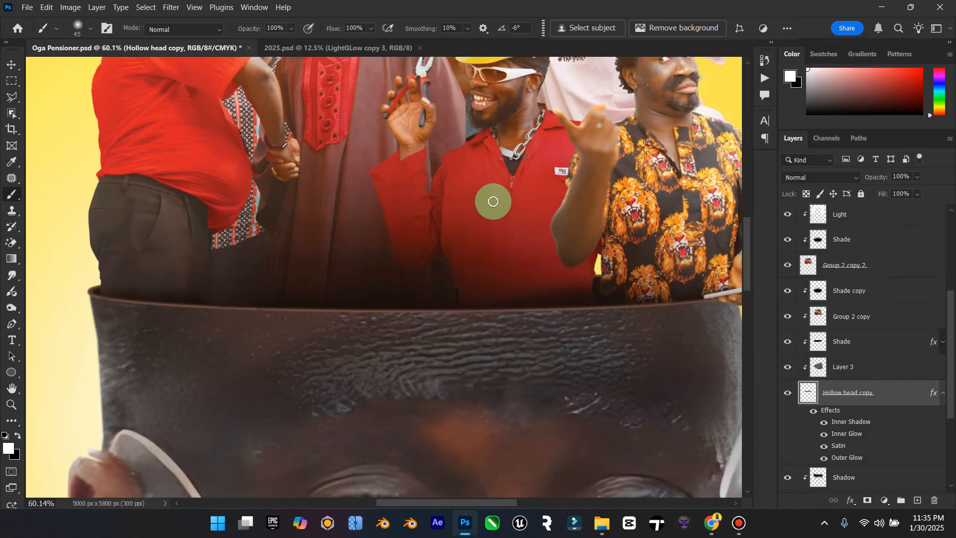
Step: Fit the whole poster in view and save the Oga Pensioner document
double_click(11, 388)
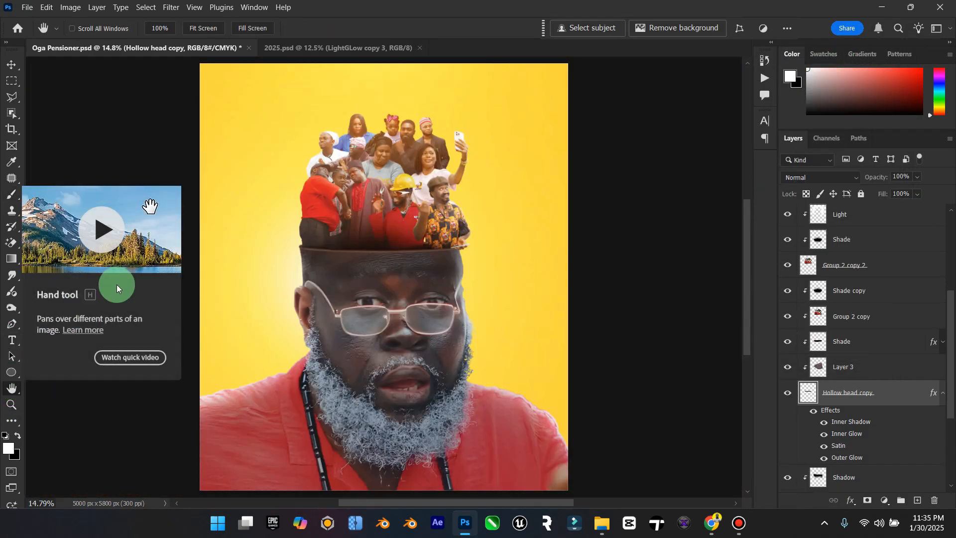
click(12, 65)
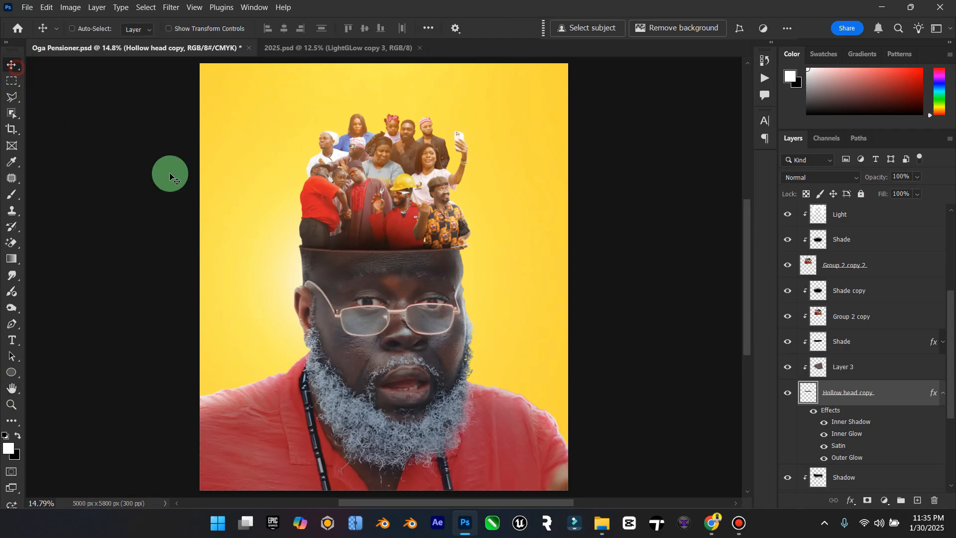
key(ctrl+s)
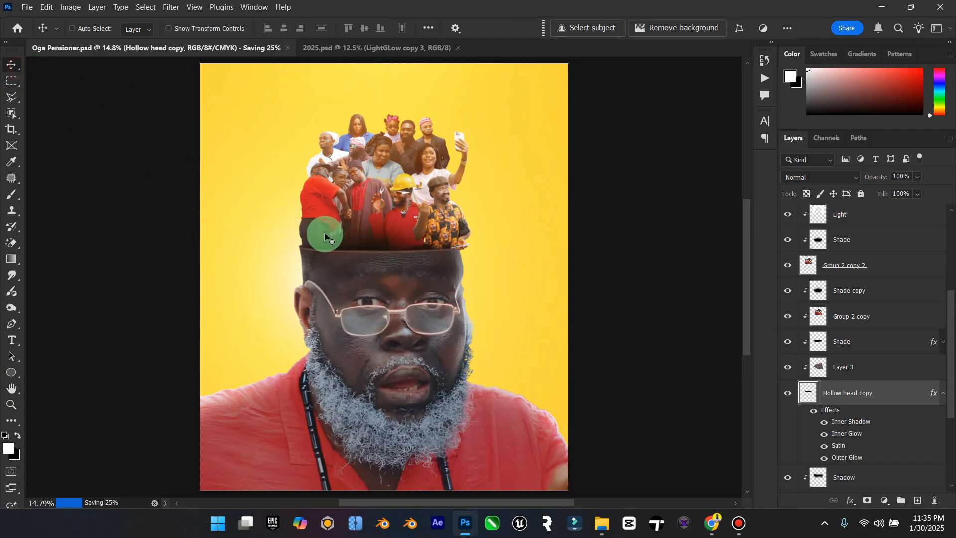
Step: Move the LightGLow copy 4 glow upward toward the poster's top edge, comparing the artwork with that layer hidden and shown
scroll(896, 428, down, 4)
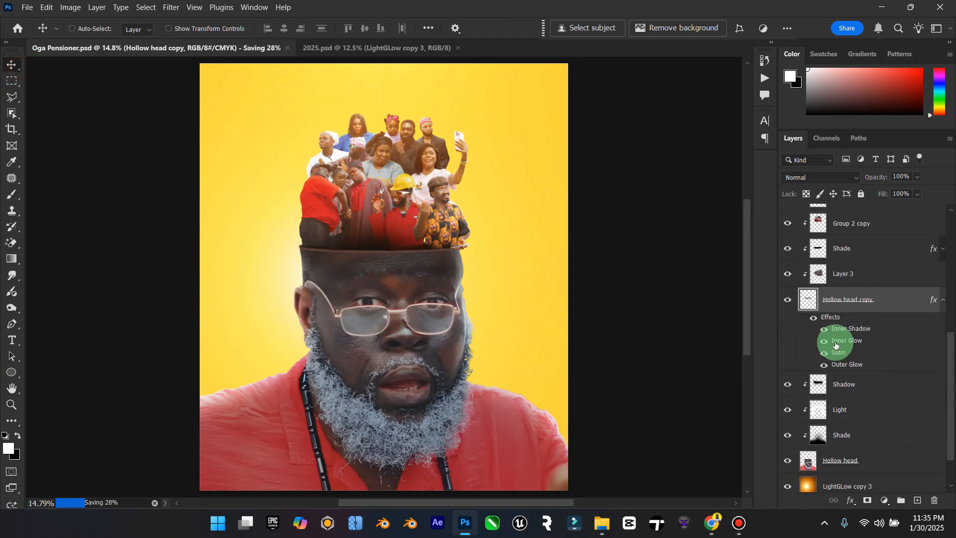
scroll(844, 335, down, 2)
scroll(833, 367, up, 7)
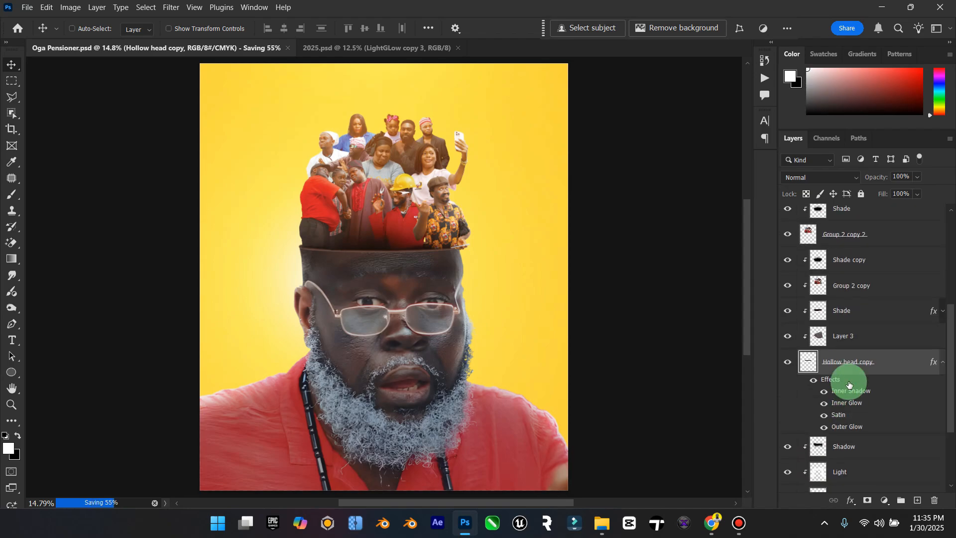
scroll(853, 326, up, 4)
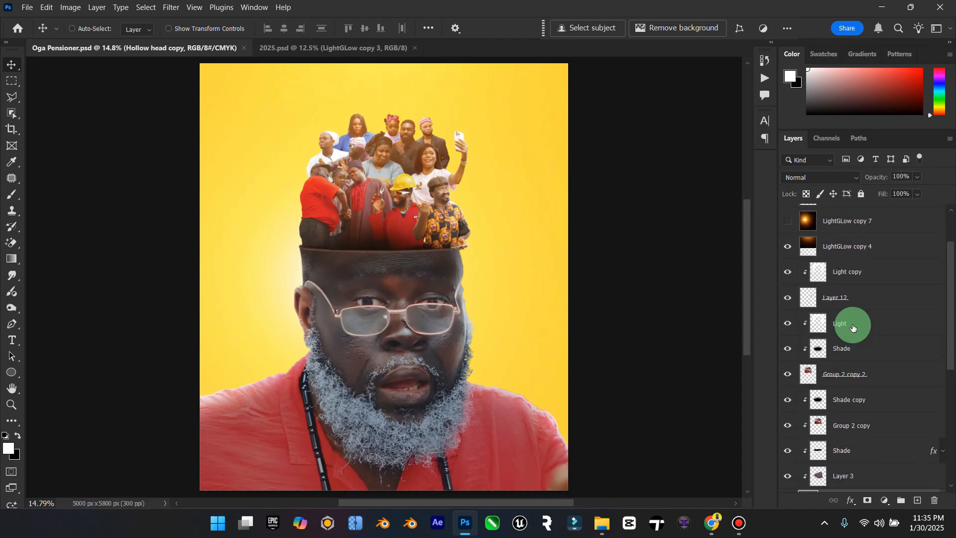
scroll(853, 328, down, 5)
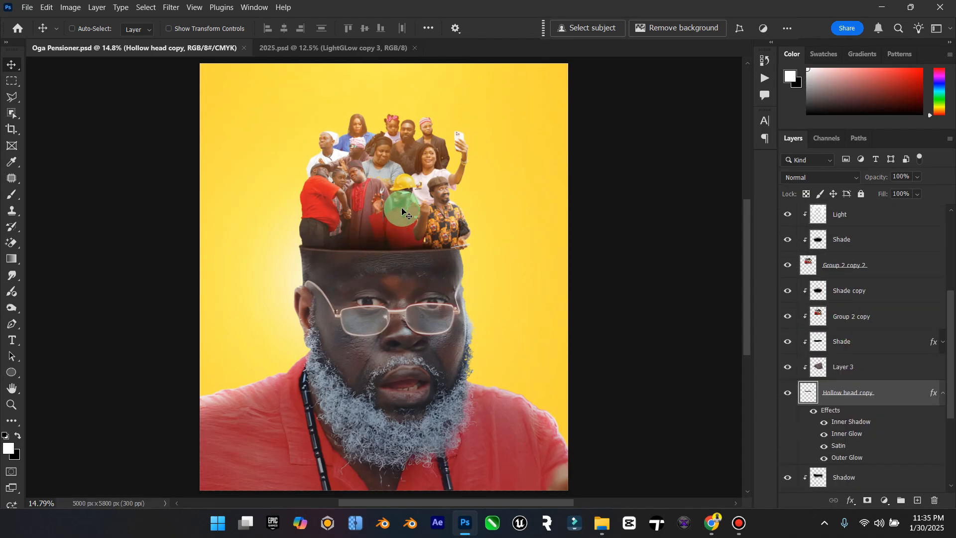
scroll(871, 352, up, 5)
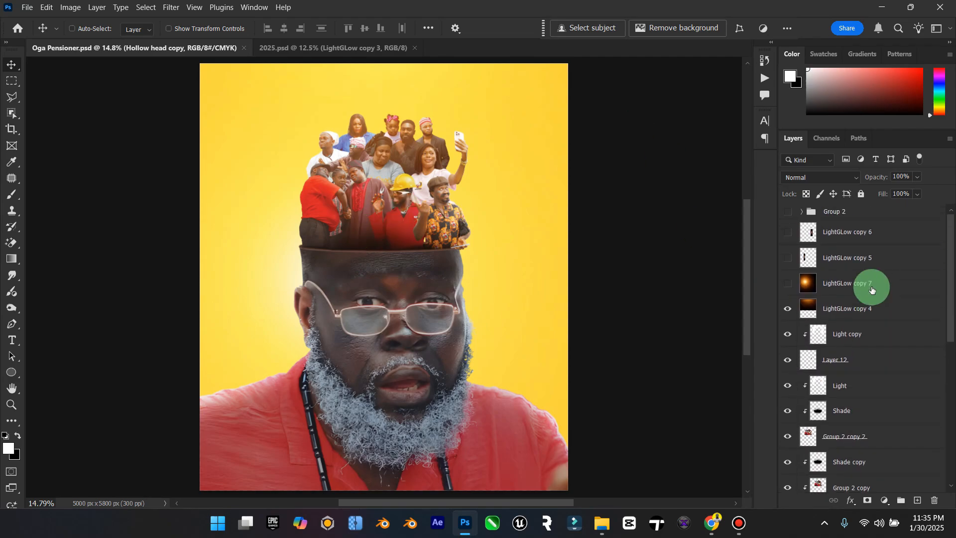
click(785, 309)
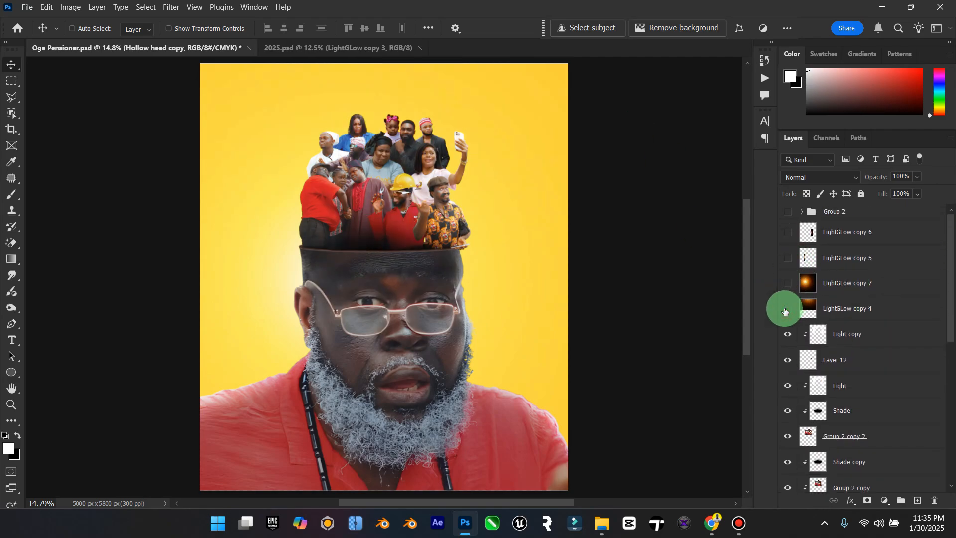
click(786, 311)
click(862, 306)
drag(491, 322, 498, 227)
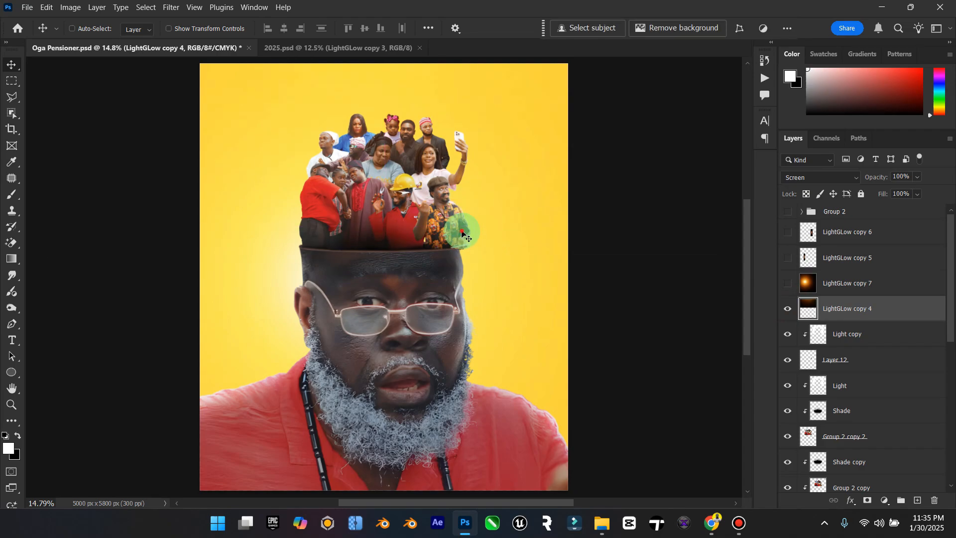
click(792, 310)
click(792, 310)
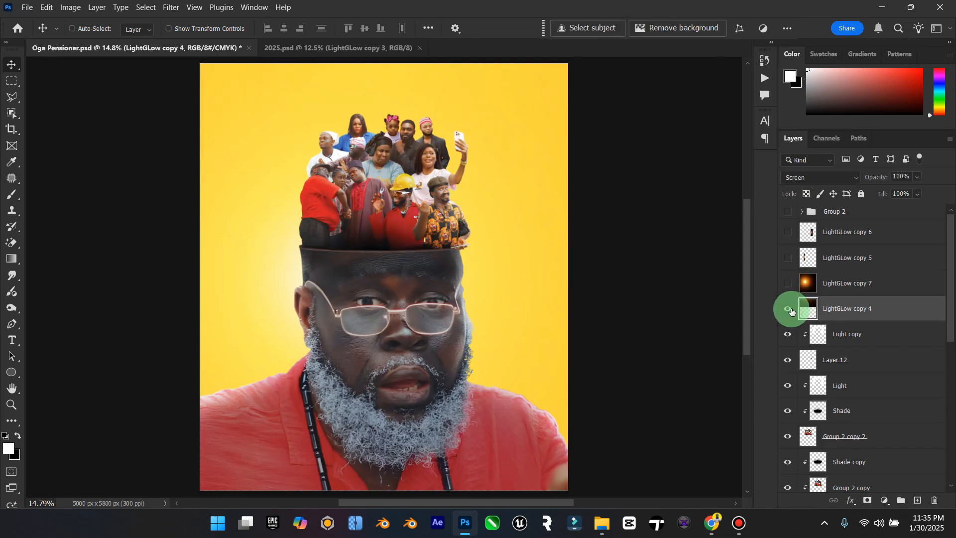
click(11, 402)
drag(460, 302, 443, 309)
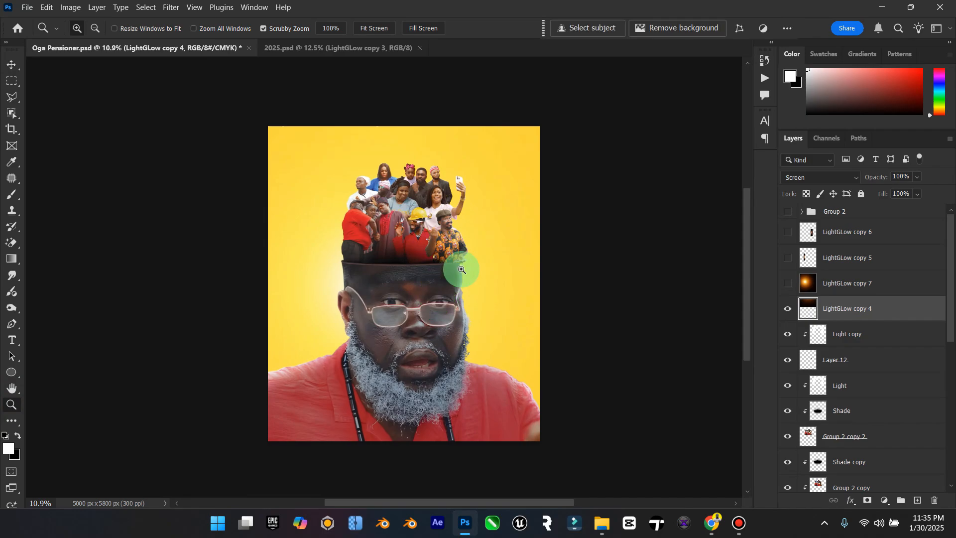
click(11, 64)
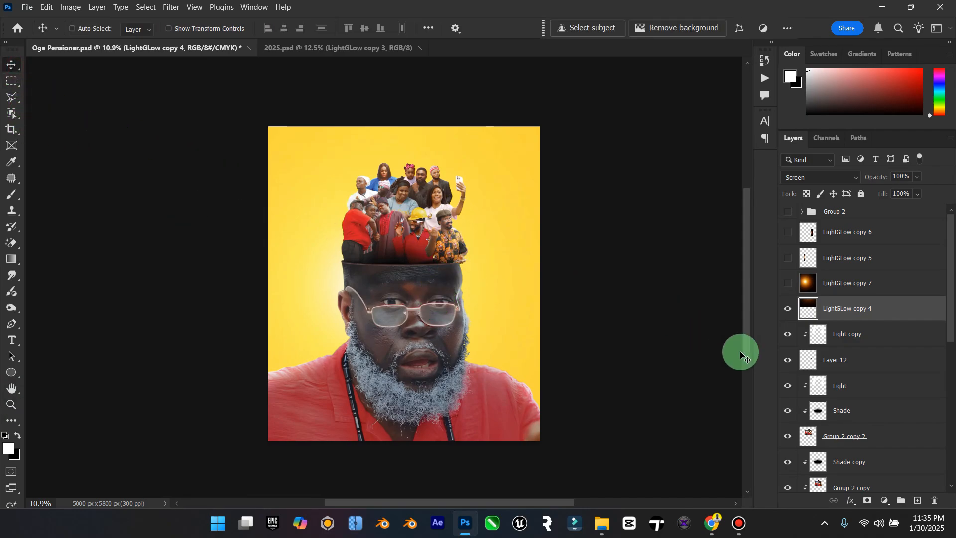
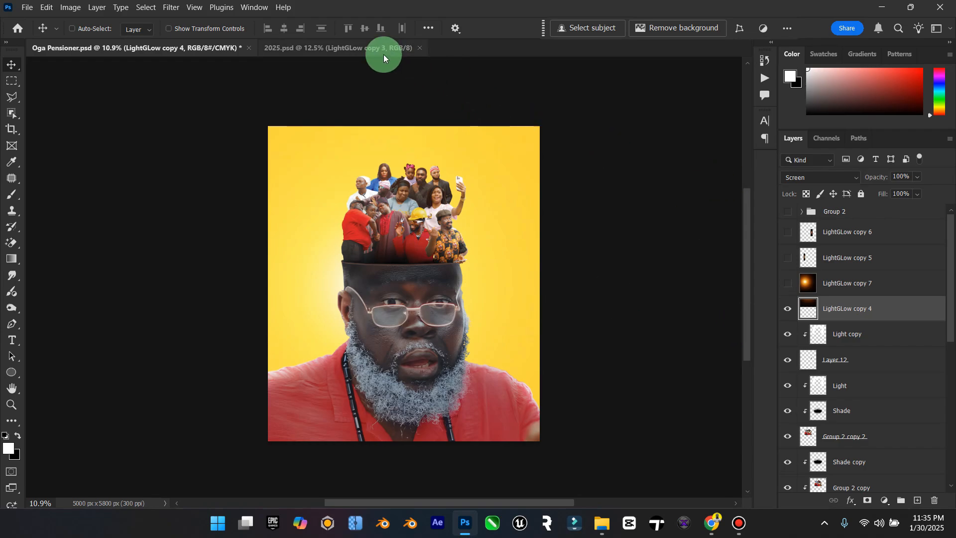
Step: Copy the Elzenitho Brand White layer from 2025.psd to the top of the Oga Pensioner layer stack and hide it
click(396, 52)
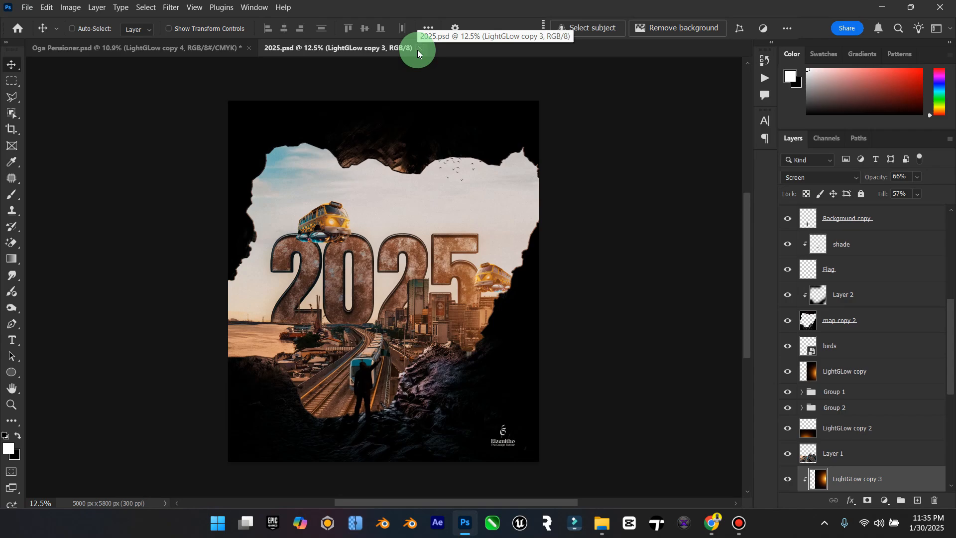
scroll(866, 349, up, 5)
click(877, 374)
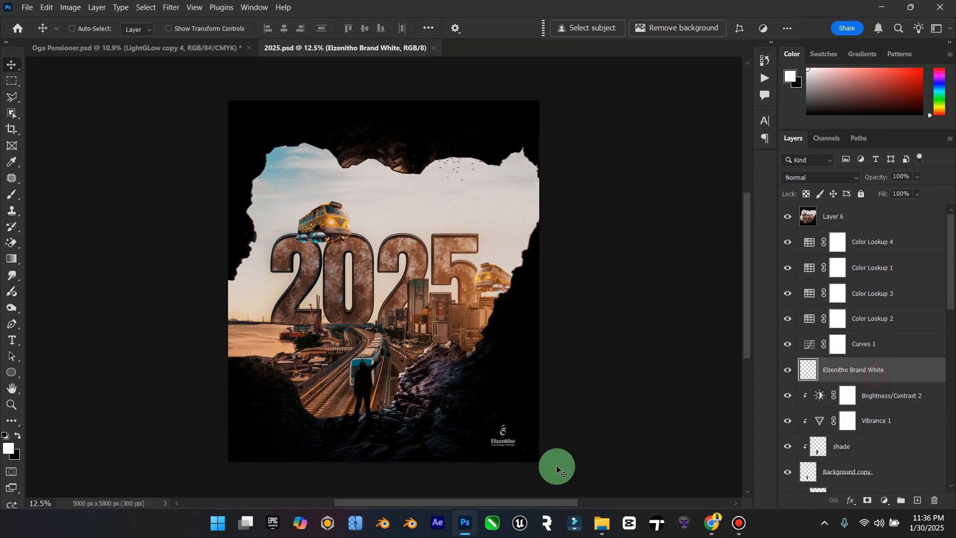
drag(558, 468, 519, 427)
click(874, 310)
drag(873, 309, 784, 222)
Step: Show LightGLow copy 5 and LightGLow copy 6, and move LightGLow copy 6 down beside the man's bearded cheek
click(869, 257)
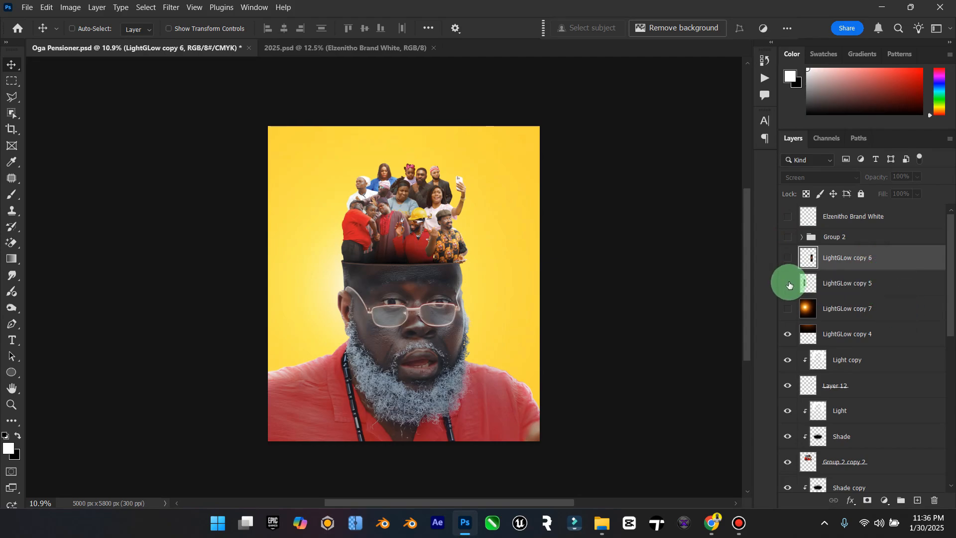
click(786, 258)
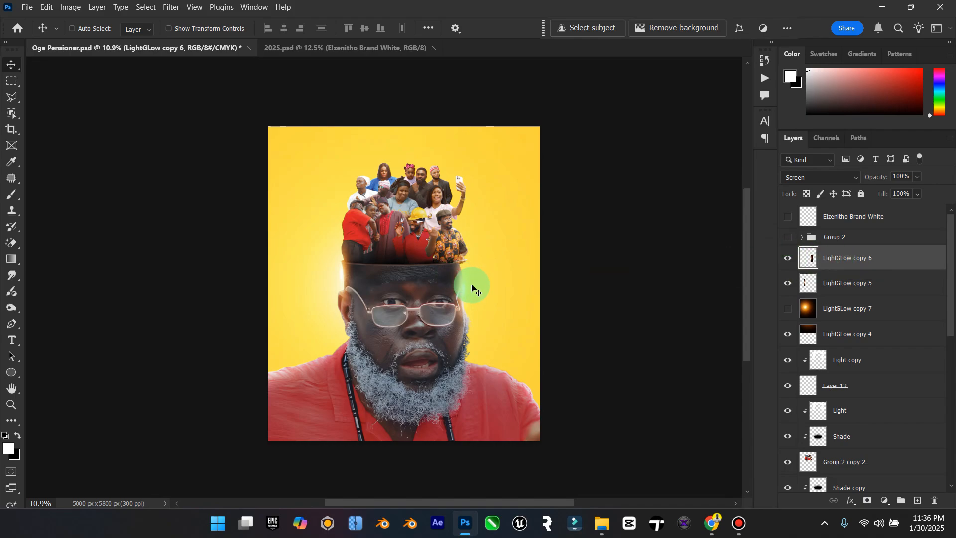
drag(469, 298, 471, 338)
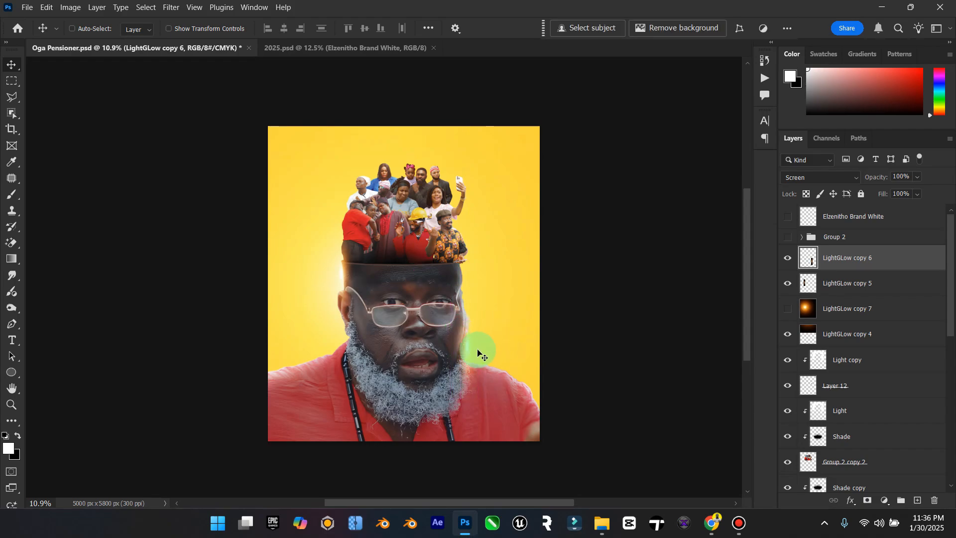
drag(478, 353, 929, 388)
Step: Add a Color Lookup adjustment layer above LightGLow copy 6 using the 3D LUT _Orange and Blue by editor belal 4.cube
click(885, 500)
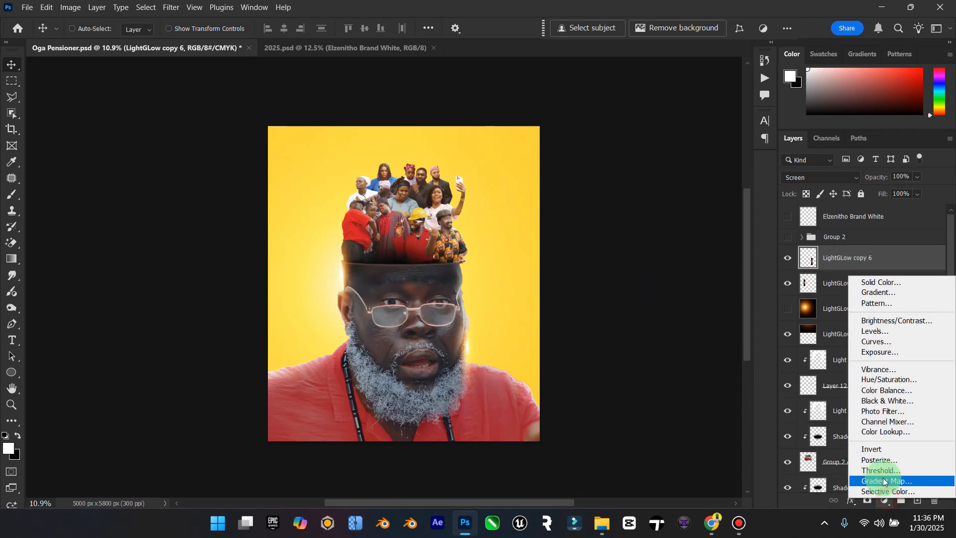
click(886, 431)
click(863, 178)
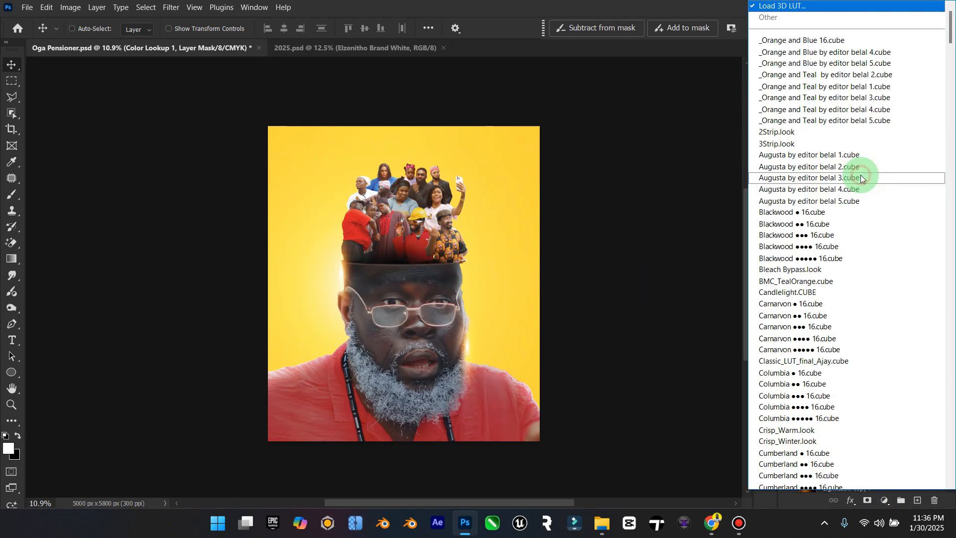
click(817, 52)
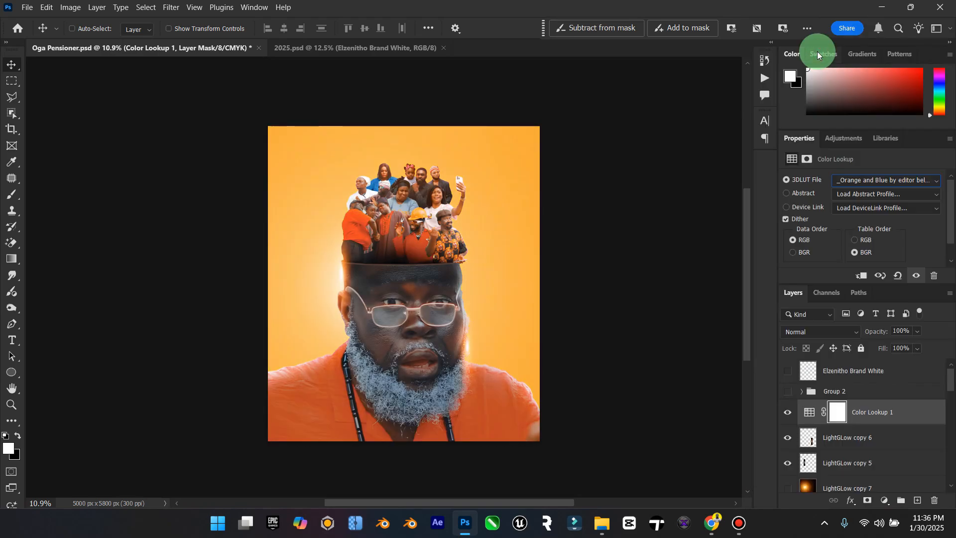
Step: Try the Orange and Blue belal 5 and Orange and Teal belal 2 LUTs, and restore _Orange and Blue by editor belal 4.cube
click(865, 178)
click(849, 18)
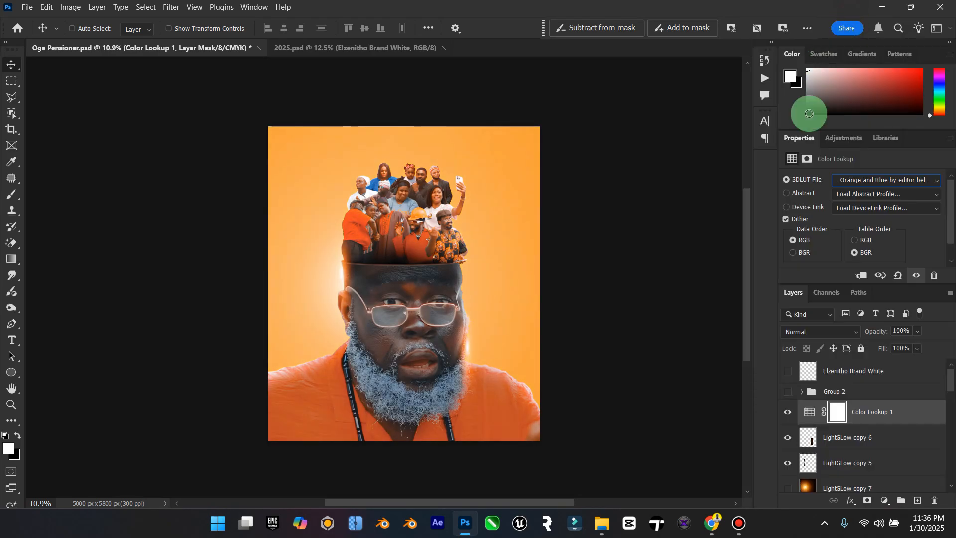
click(872, 181)
click(820, 20)
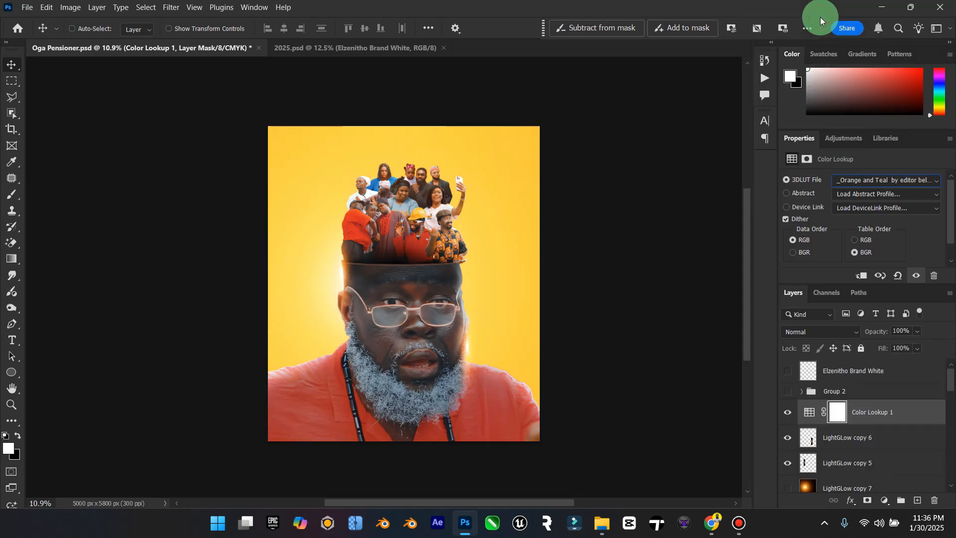
click(882, 180)
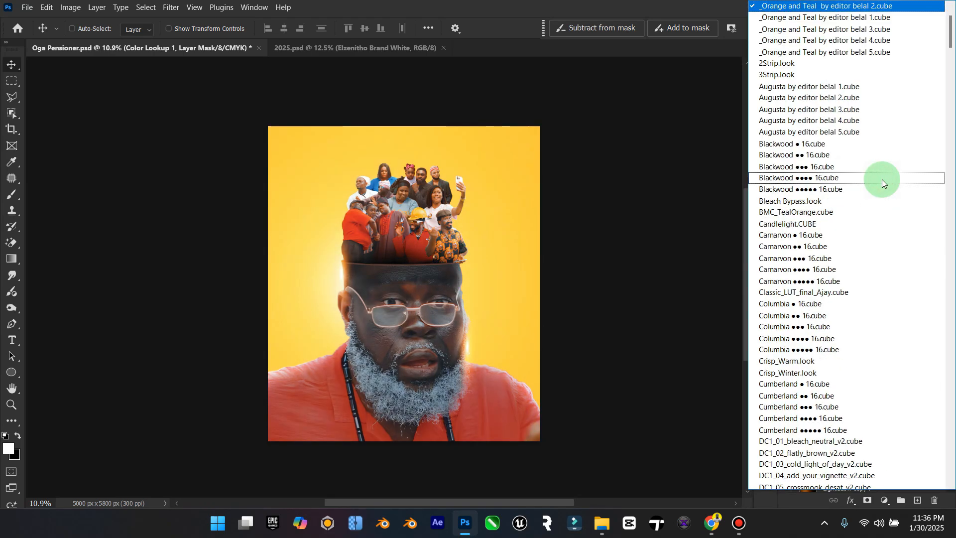
scroll(800, 64, up, 3)
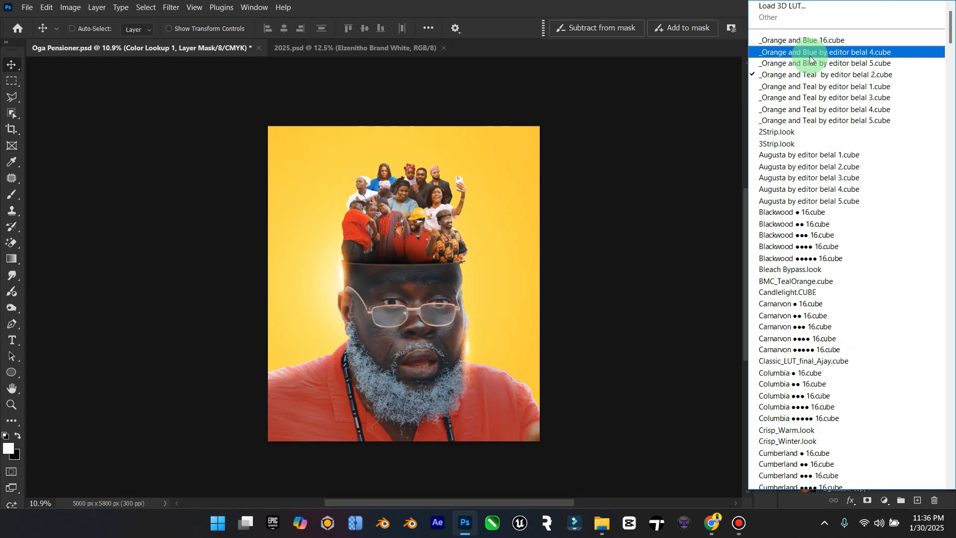
click(811, 58)
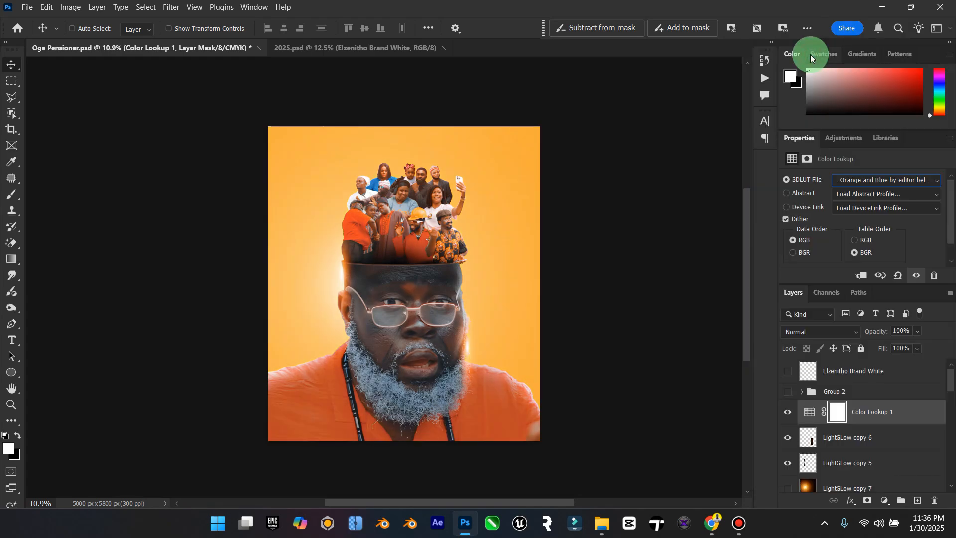
Step: Compare the poster with Color Lookup 1 hidden and shown, and lower its opacity to 42%
click(789, 415)
click(789, 413)
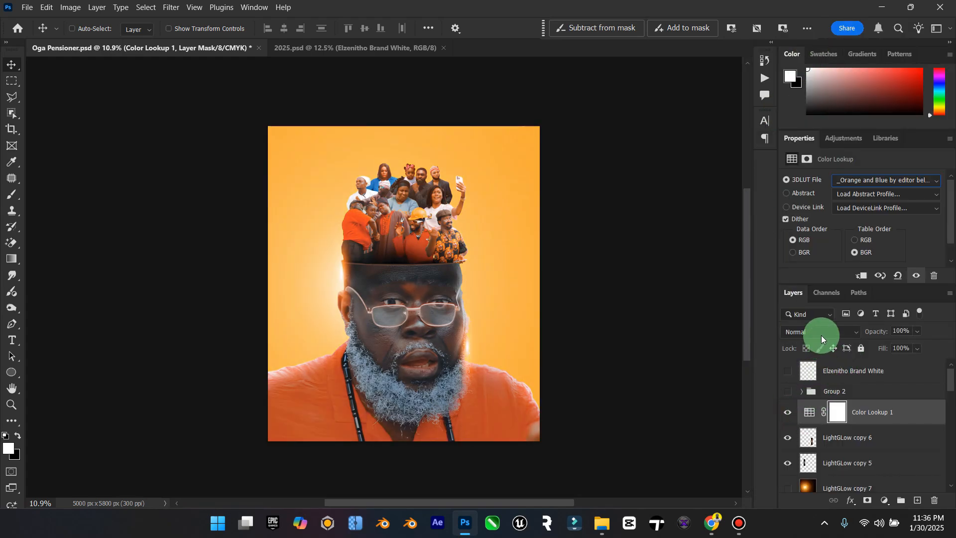
click(918, 331)
drag(907, 342, 898, 344)
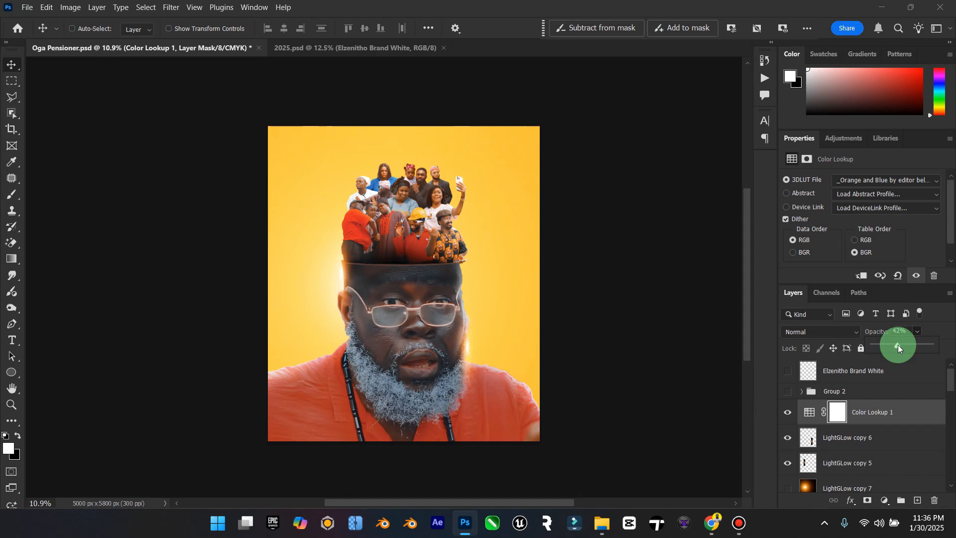
Step: Add a second Color Lookup adjustment layer above Color Lookup 1 with the FoggyNight.3DL 3D LUT
click(884, 501)
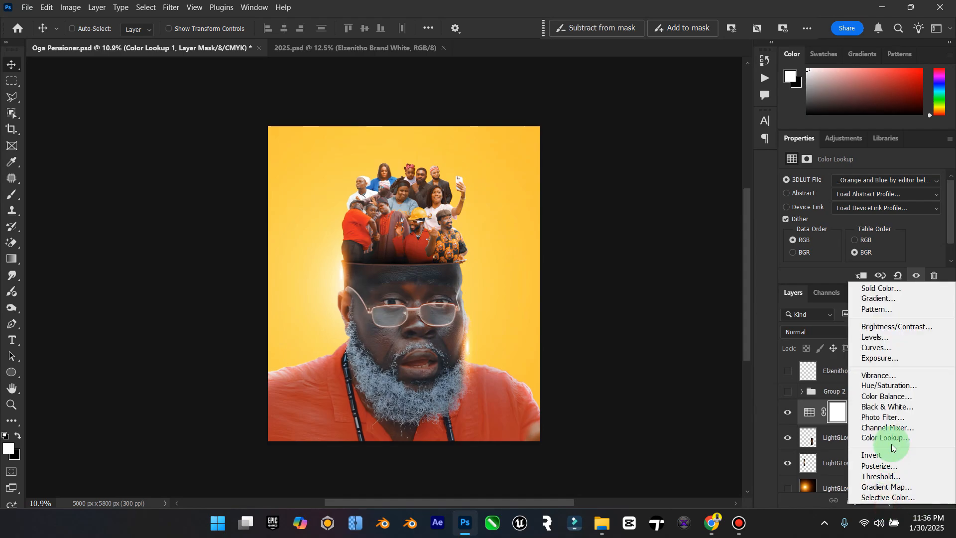
click(891, 438)
click(888, 180)
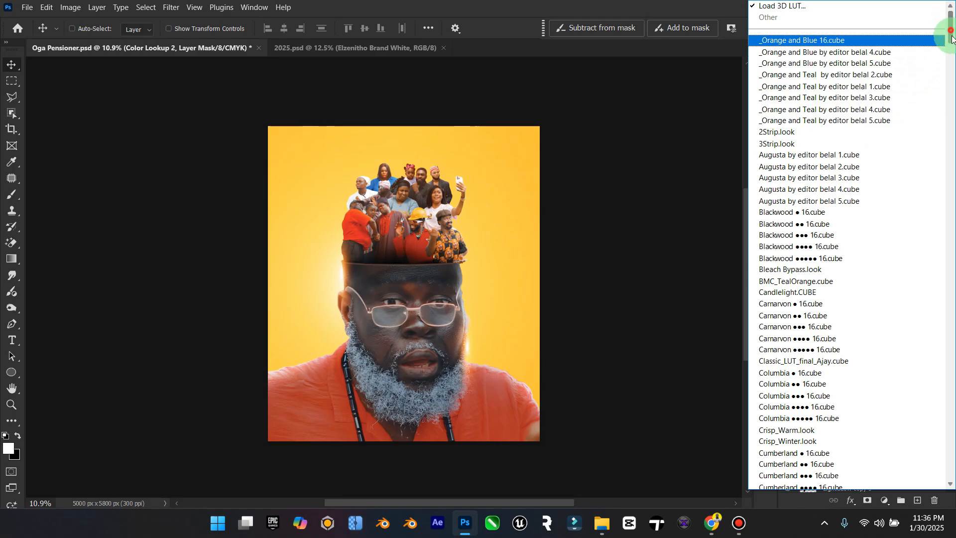
drag(951, 38, 948, 88)
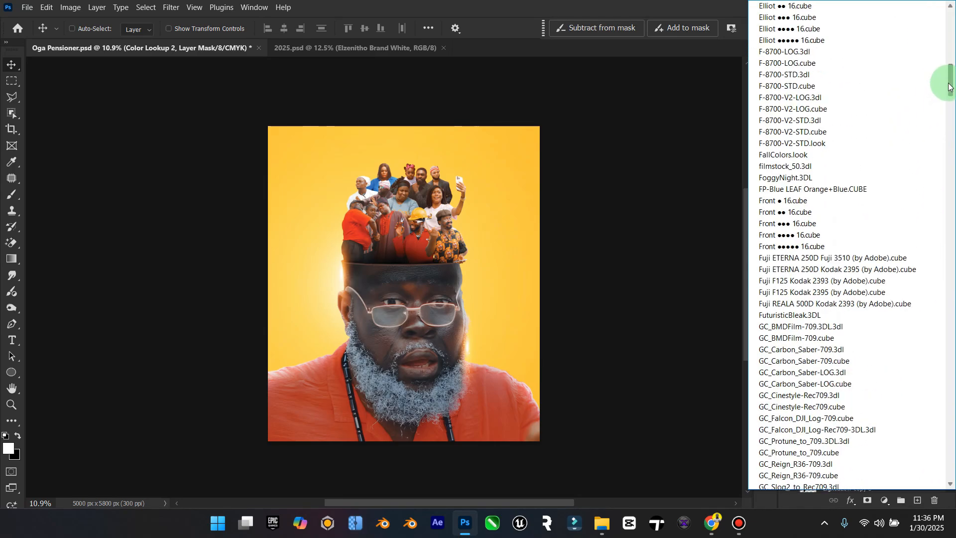
click(786, 178)
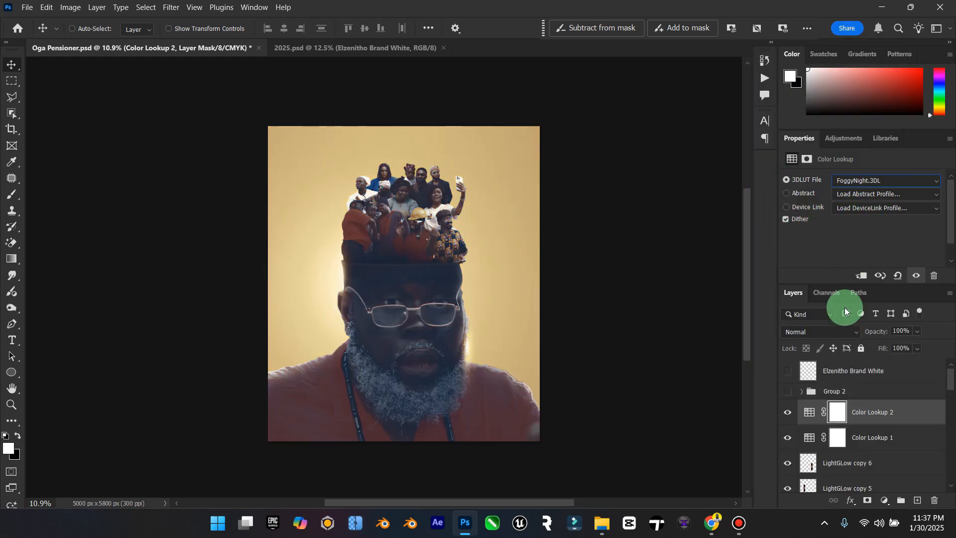
Step: Preview other blend modes on Color Lookup 2, keep it on Normal, and set opacity to 59% and fill to 77%
click(833, 331)
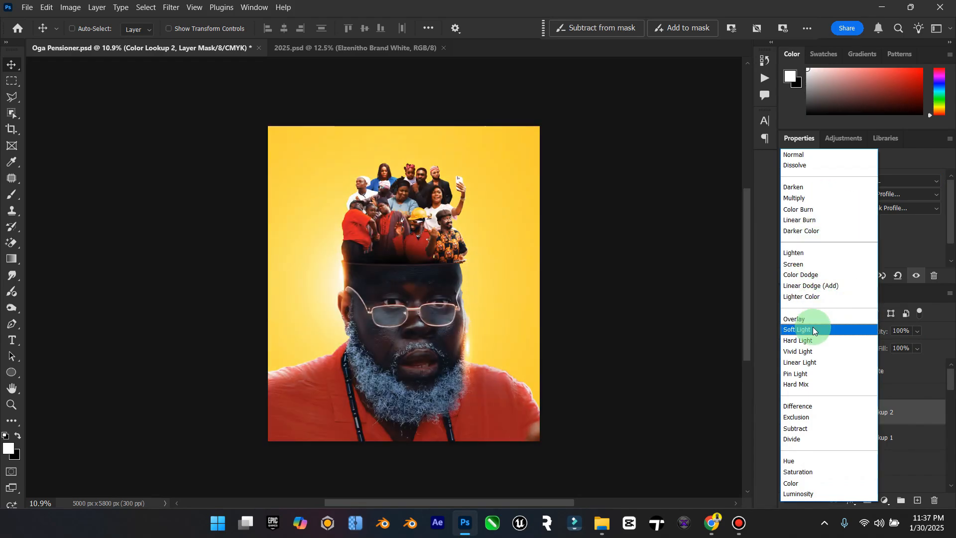
click(794, 155)
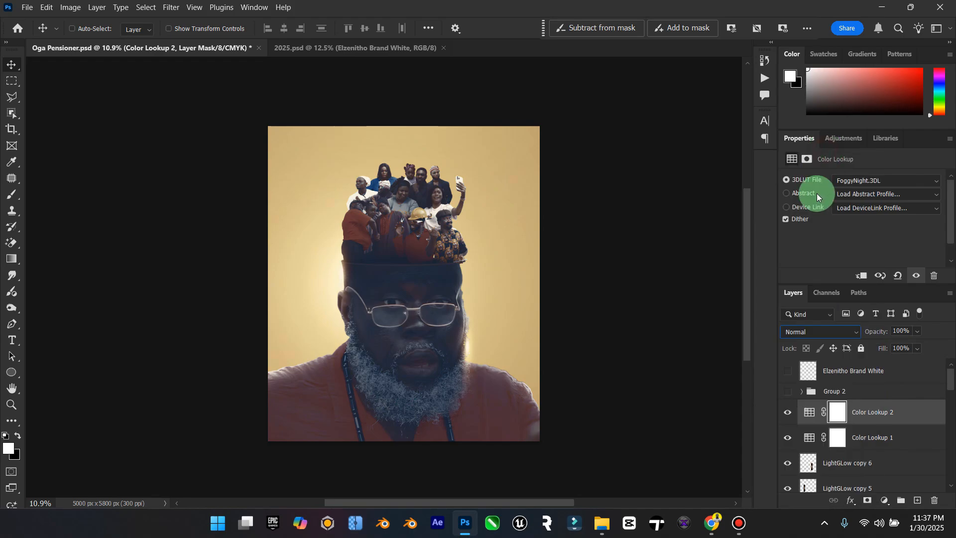
drag(918, 331, 907, 363)
click(887, 411)
click(896, 404)
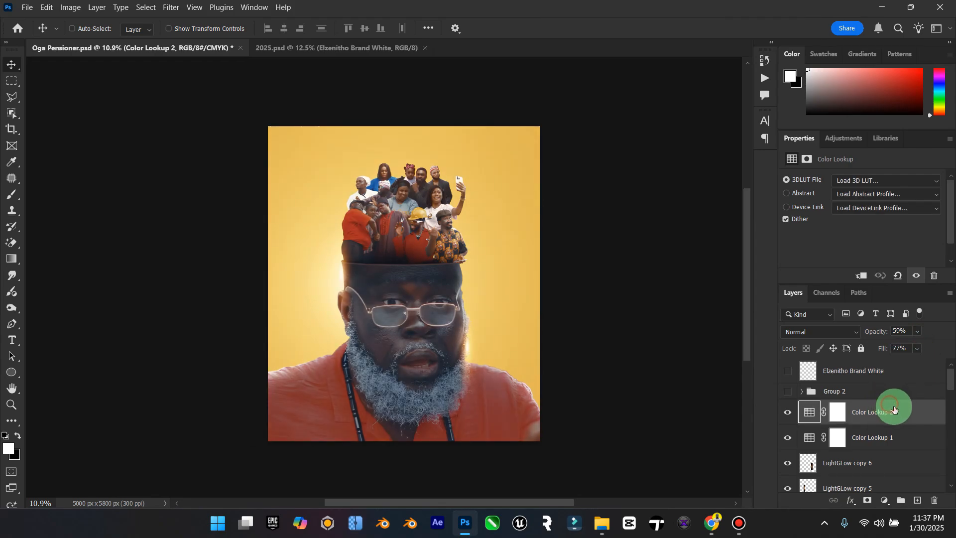
Step: Duplicate Color Lookup 2 and place the copy between Layer 12 and the Light layer
key(ctrl+j)
drag(883, 452, 898, 478)
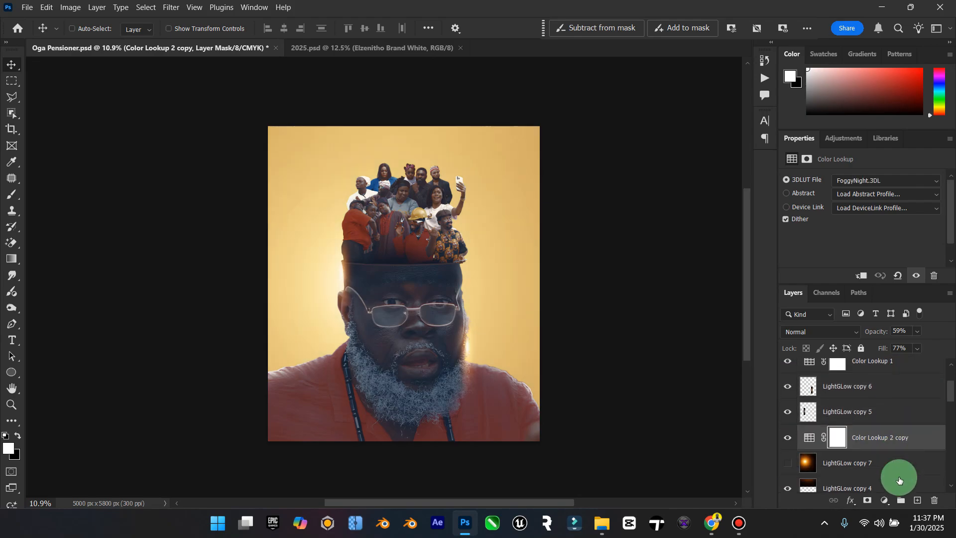
mouse_move(904, 400)
mouse_down()
mouse_move(886, 459)
mouse_move(890, 412)
mouse_up()
scroll(890, 413, down, 1)
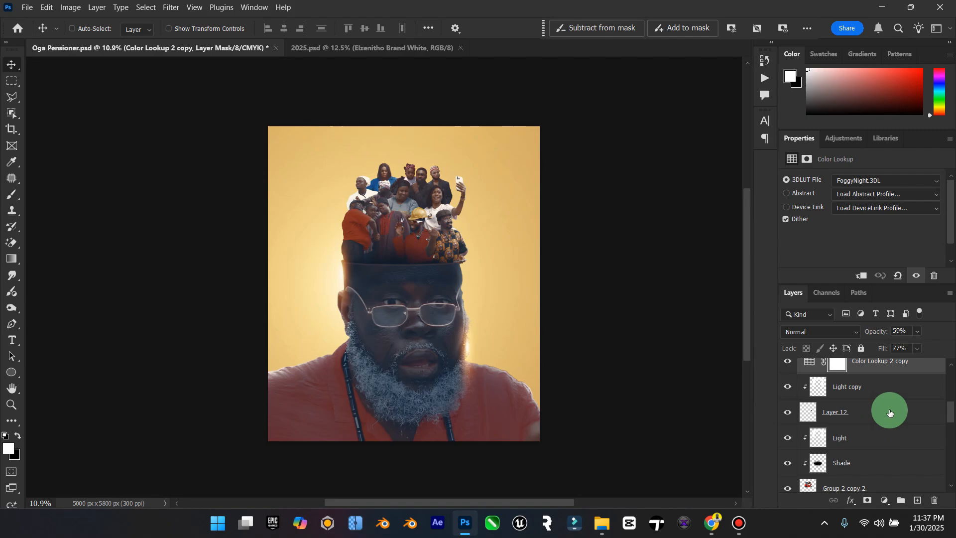
scroll(862, 401, up, 1)
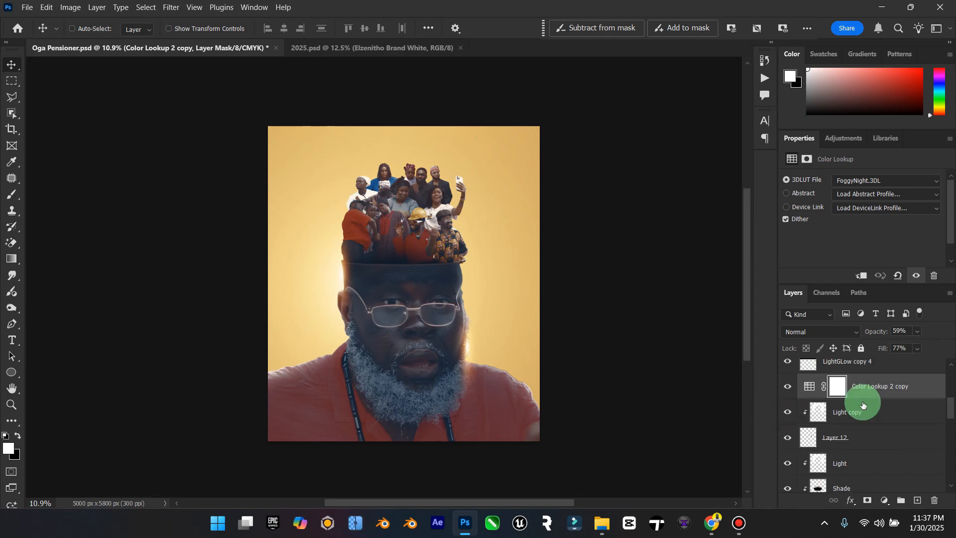
drag(890, 386, 892, 443)
scroll(890, 399, up, 2)
Step: Clip Color Lookup 2 copy to the layers below it and compare the artwork with it hidden and shown
right_click(905, 438)
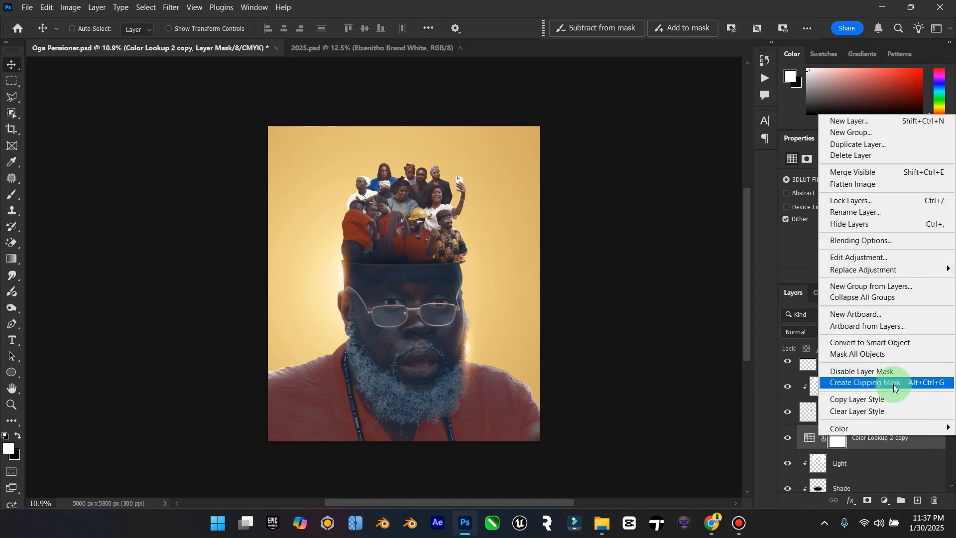
click(893, 383)
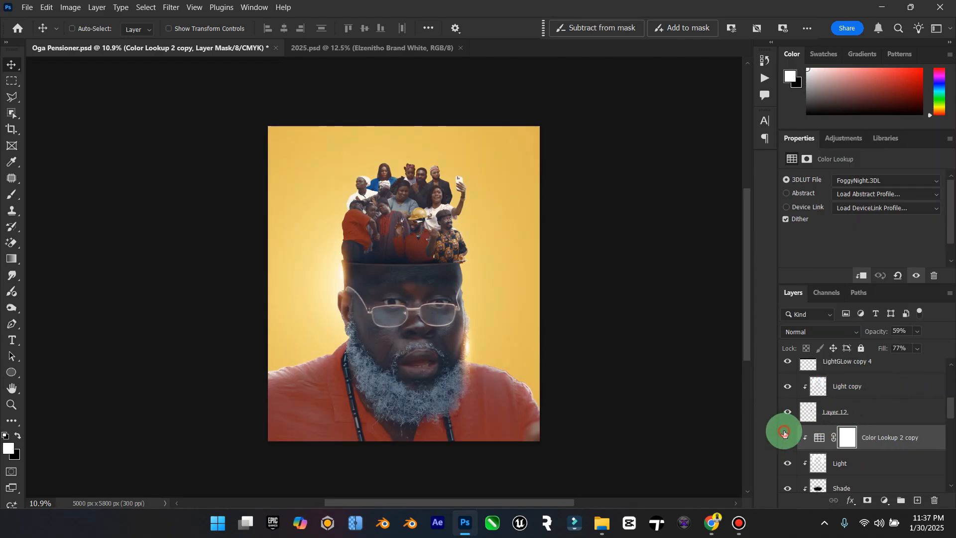
click(786, 437)
click(787, 436)
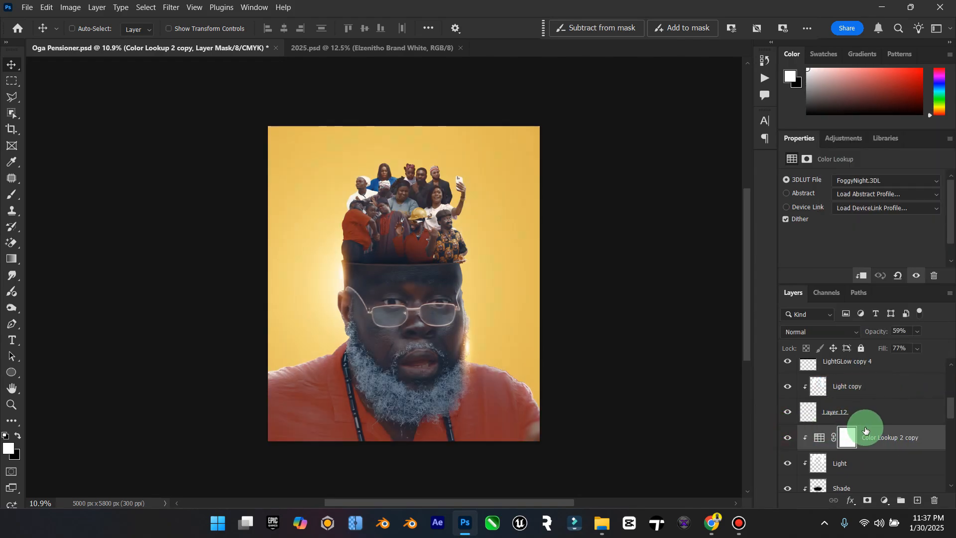
Step: Set the clipped Color Lookup 2 copy to 82% opacity and 47% fill
click(918, 332)
drag(918, 343, 951, 346)
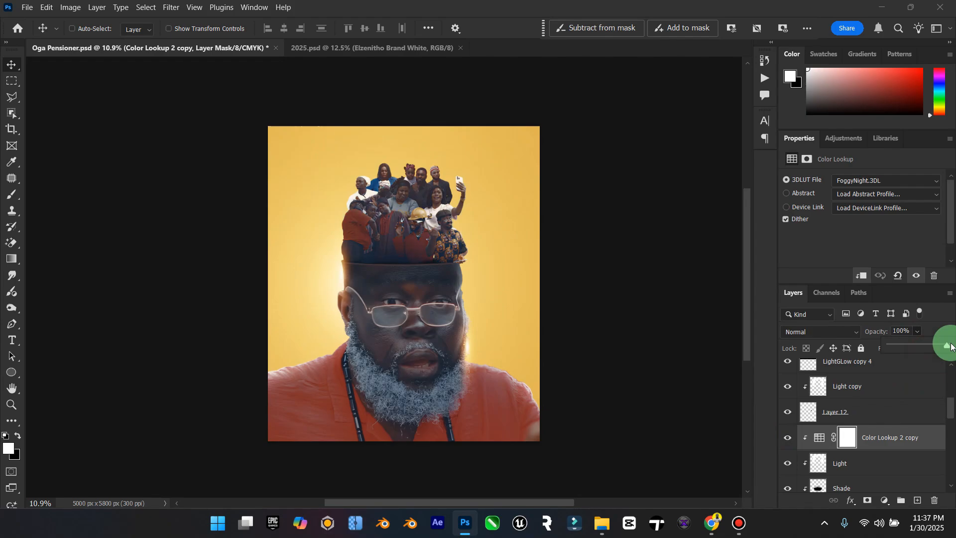
drag(951, 343, 910, 363)
click(910, 435)
click(917, 350)
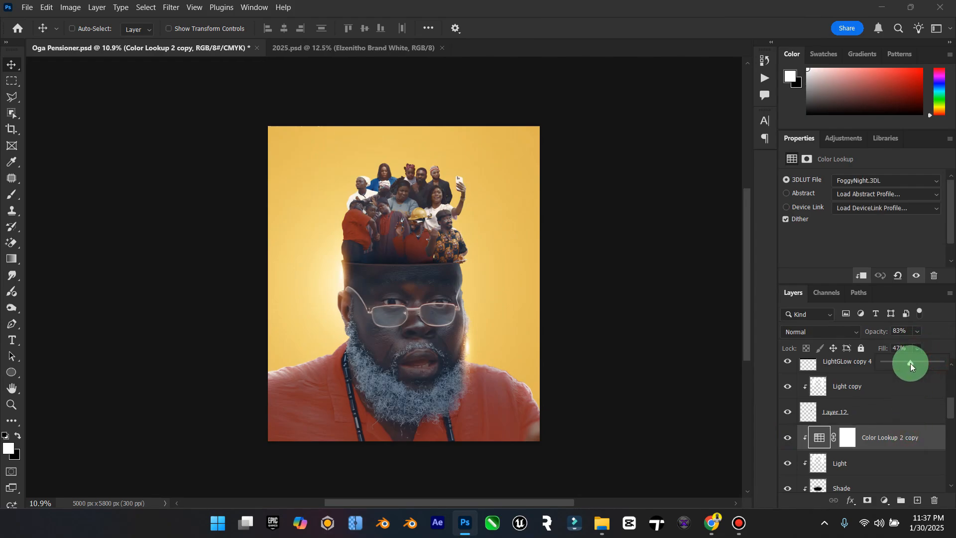
click(915, 341)
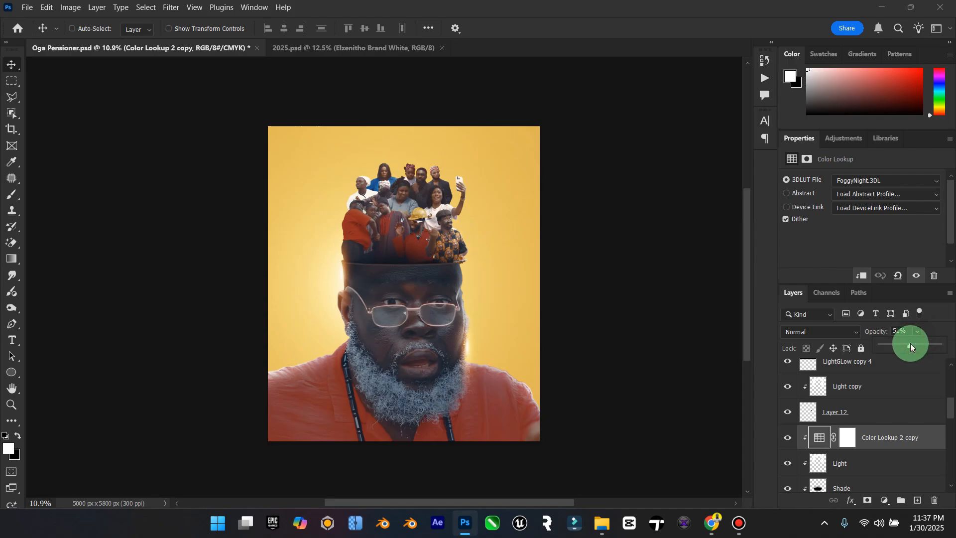
Step: Compare the artwork with Color Lookup 2 copy hidden and shown, and reduce its opacity to 46%
click(787, 440)
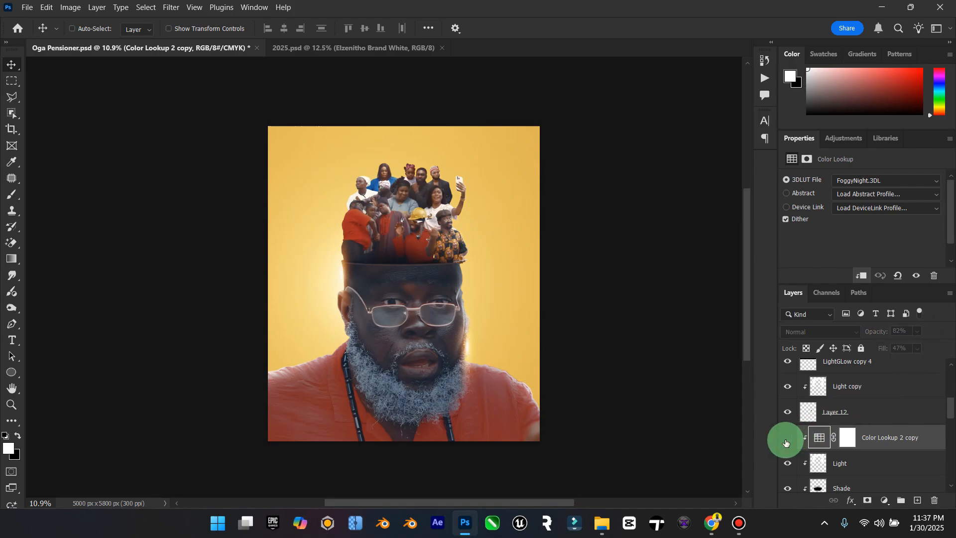
click(786, 441)
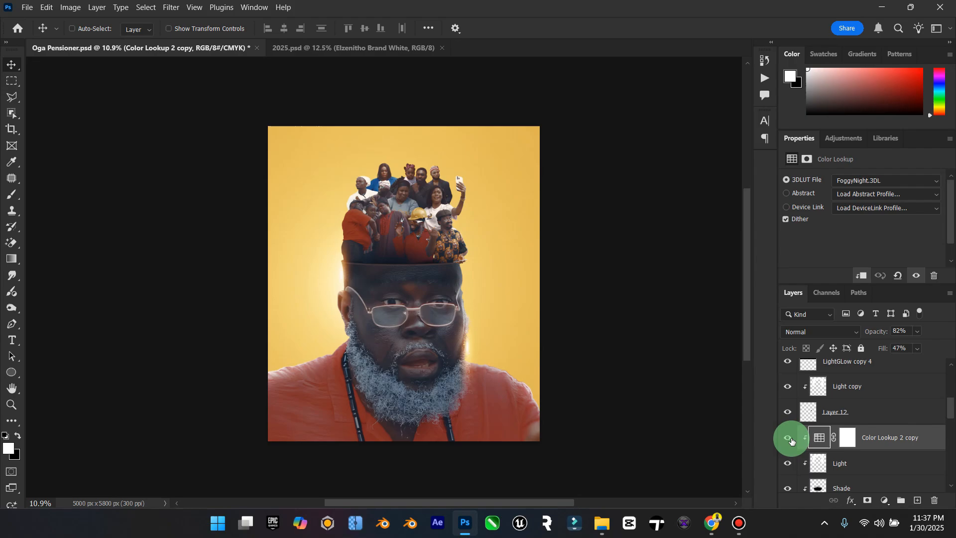
click(921, 334)
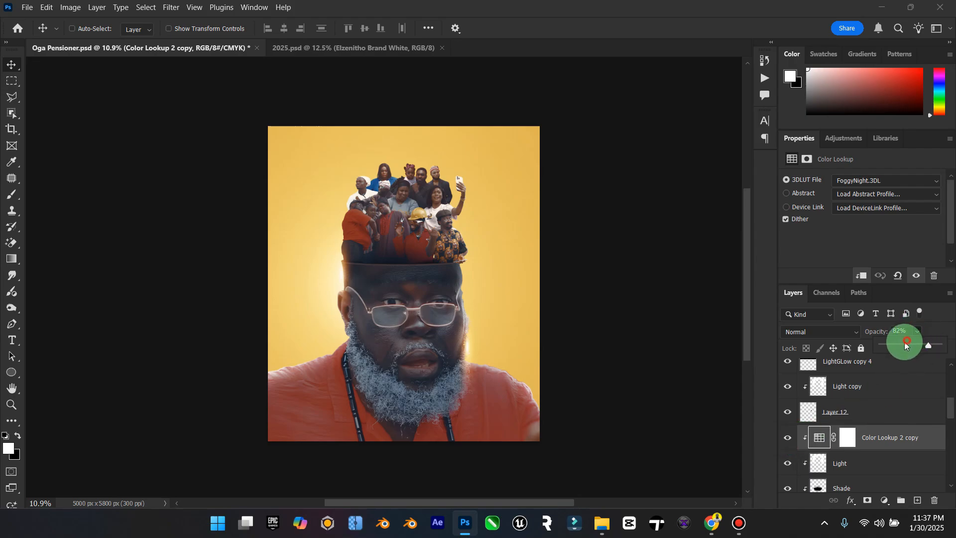
drag(902, 346, 908, 345)
click(869, 437)
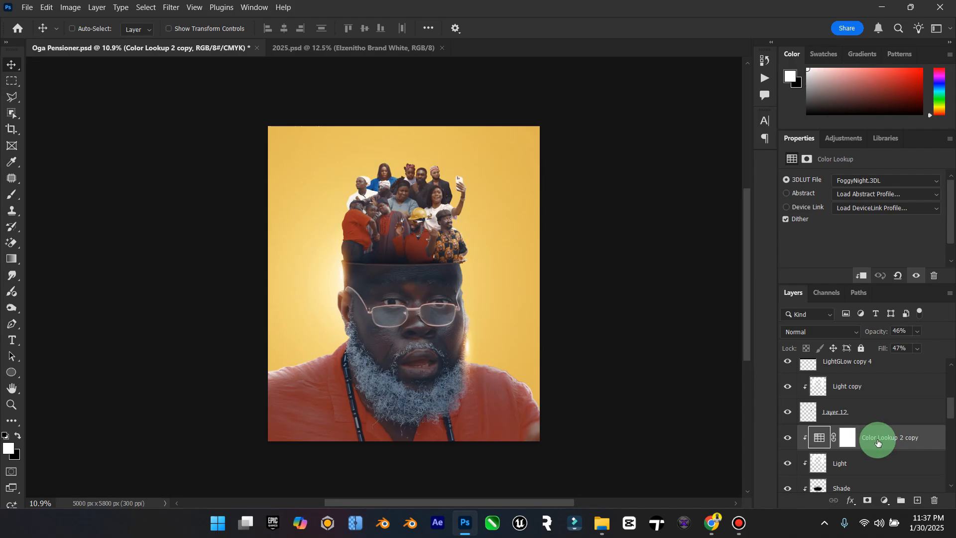
Step: Duplicate Color Lookup 2 copy, place the duplicate directly above Light copy and clip it to the layers below
key(ctrl)
key(ctrl+j)
drag(878, 443, 892, 380)
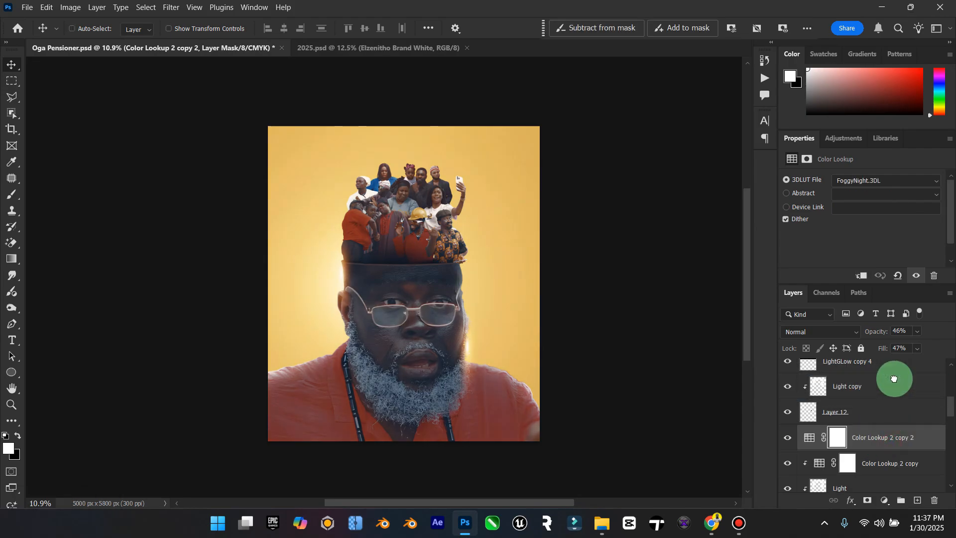
click(787, 412)
scroll(796, 410, up, 1)
right_click(877, 412)
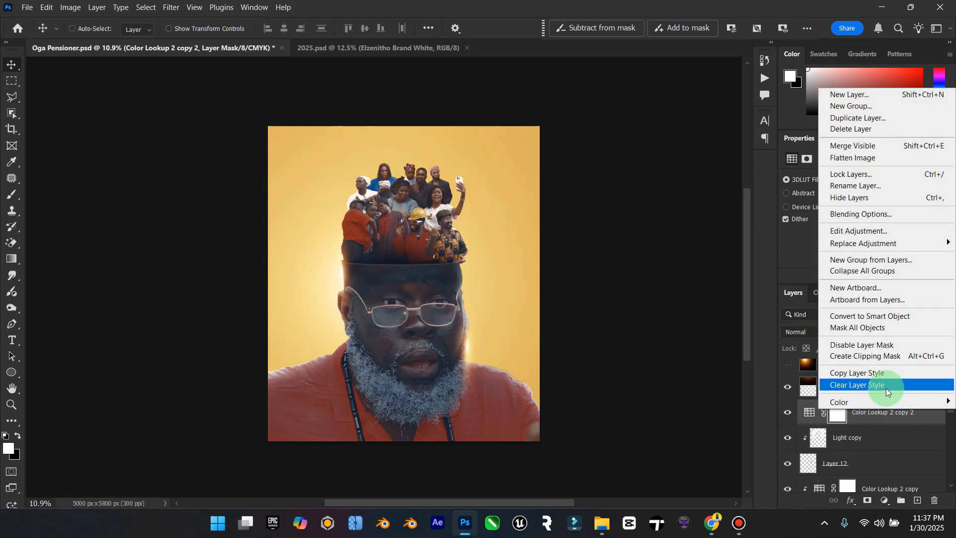
click(849, 356)
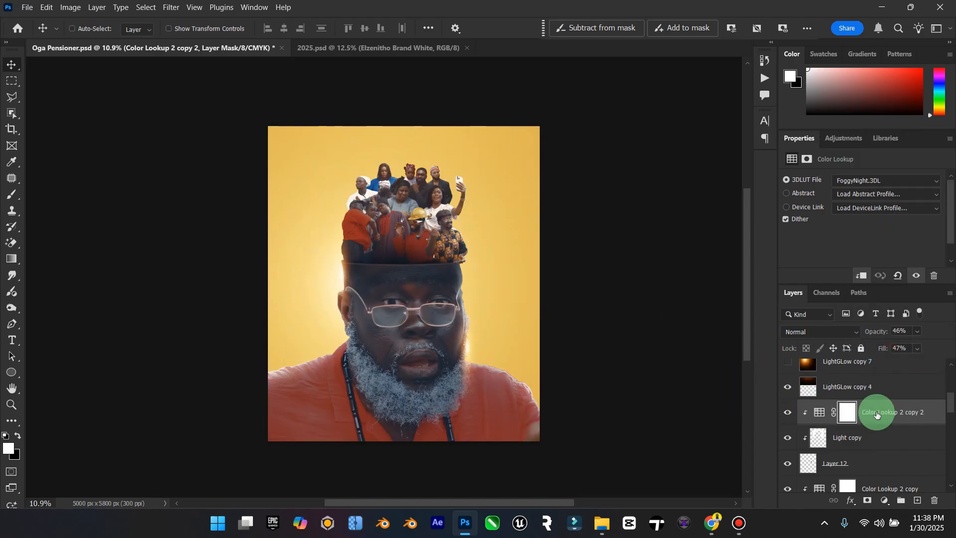
Step: Compare the artwork with LightGLow copy 7 shown and hidden
scroll(822, 379, up, 4)
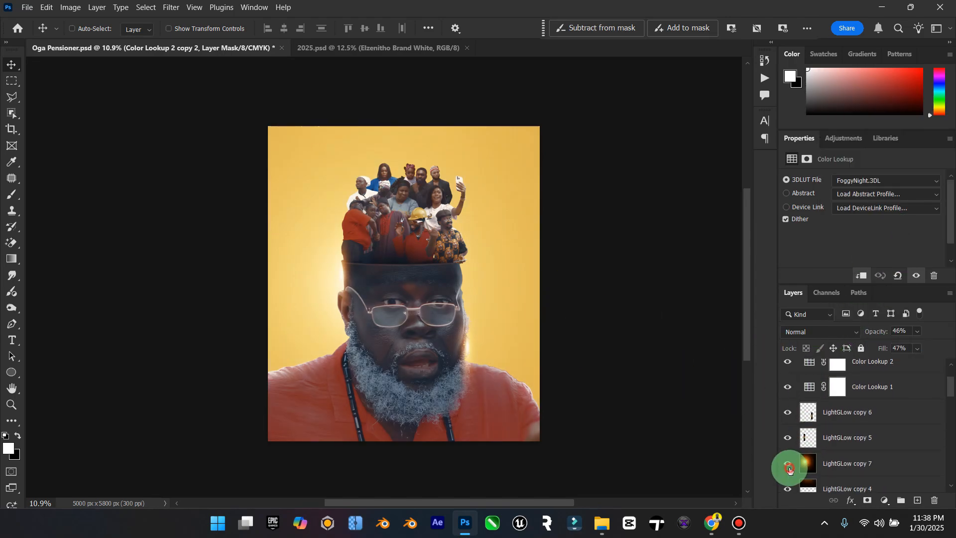
click(788, 463)
click(789, 469)
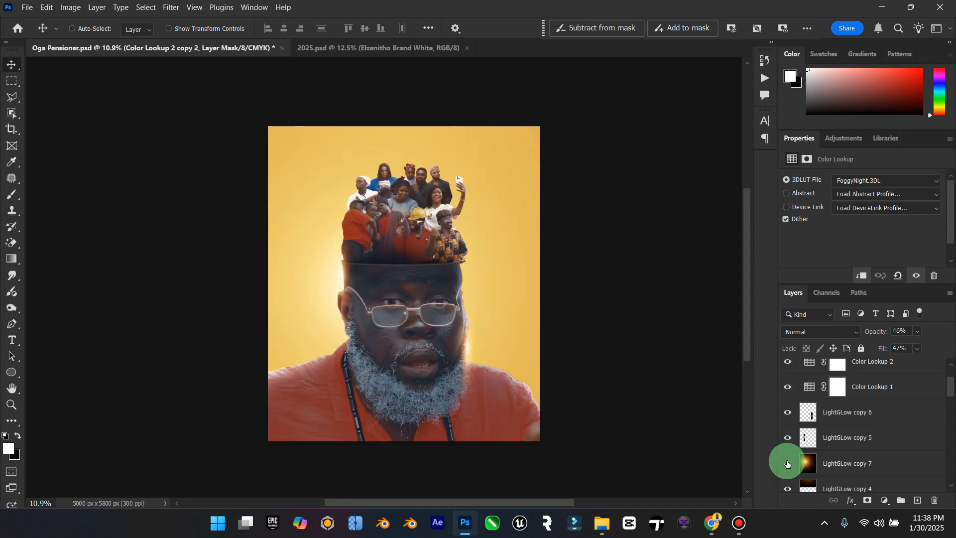
click(10, 404)
drag(398, 210, 427, 217)
Step: Duplicate LightGLow copy 7 and make the duplicate visible
click(827, 400)
click(809, 462)
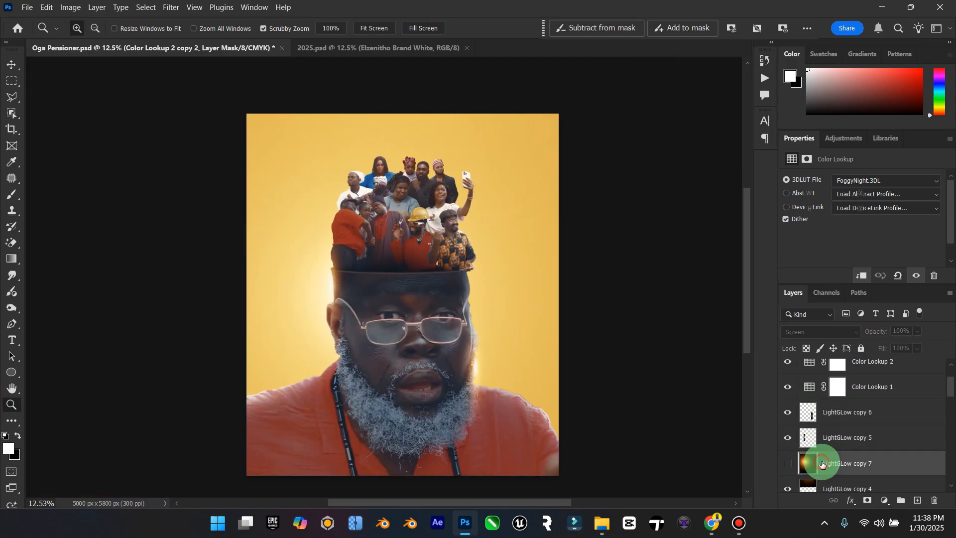
key(ctrl+k)
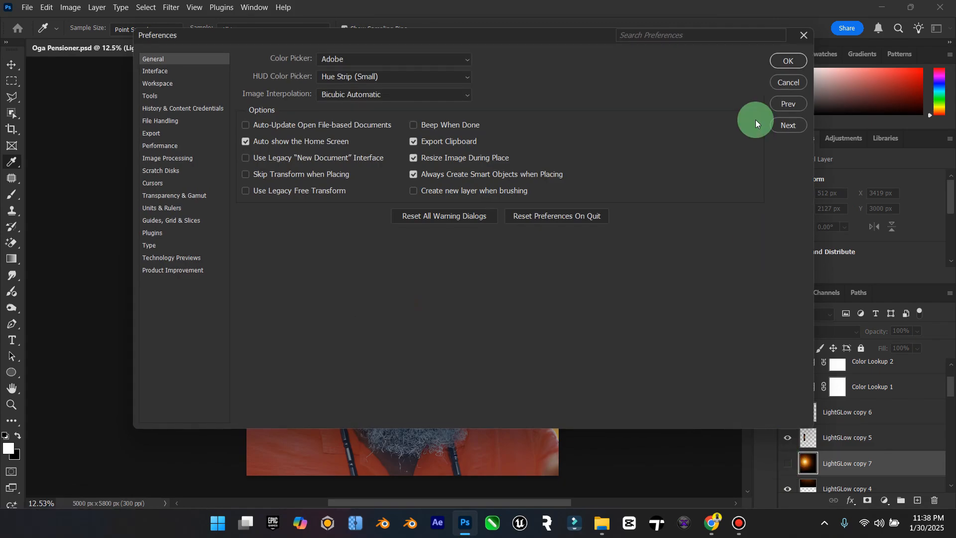
click(778, 83)
key(ctrl+j)
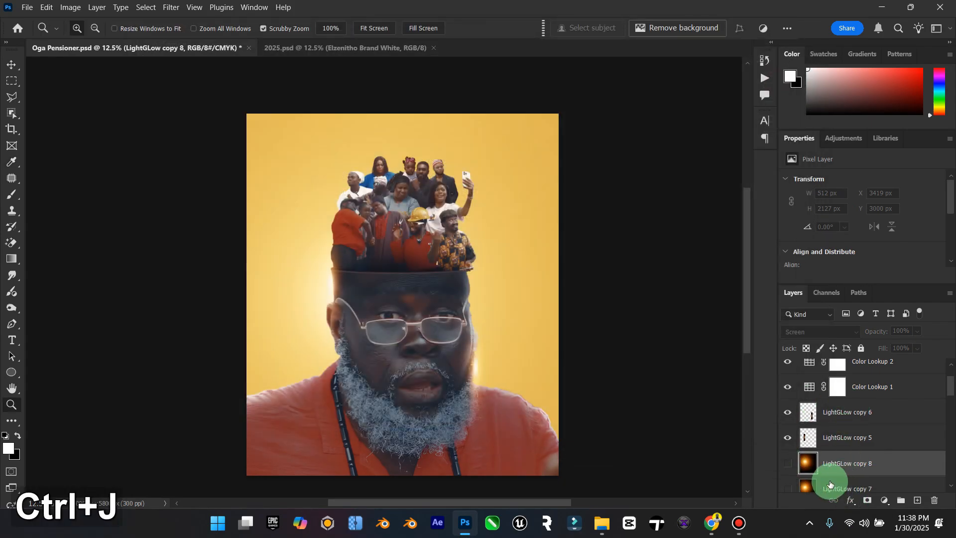
click(787, 464)
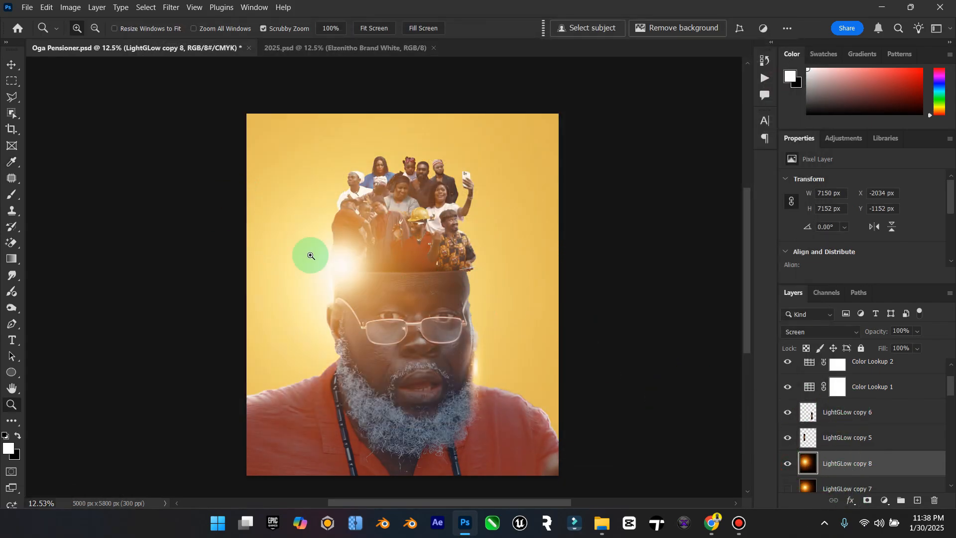
Step: Move the duplicated glow beside the raised phone in the crowd and scale it down to about 6.42%
click(8, 68)
drag(380, 250, 498, 165)
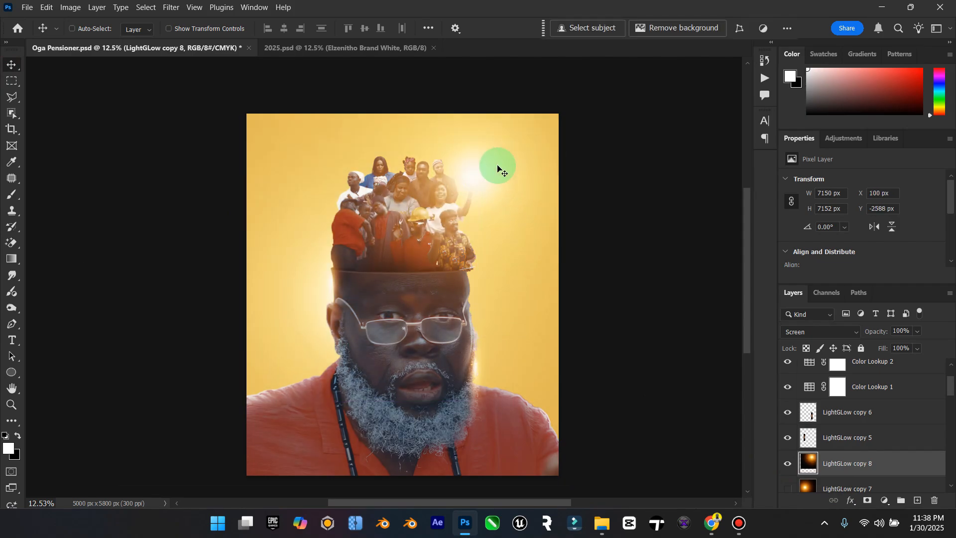
key(ctrl+t)
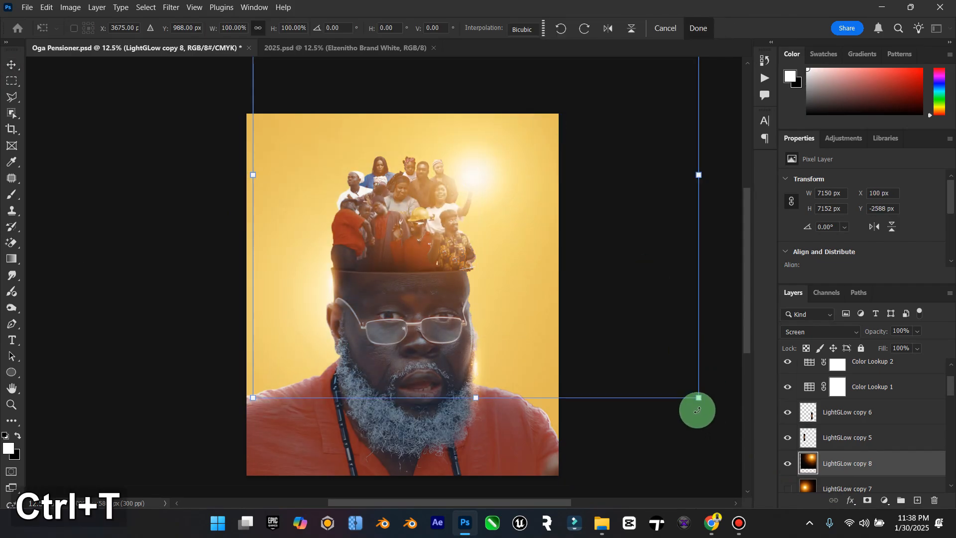
drag(697, 401, 473, 172)
Step: Centre the glow on the raised phone and reduce its scale to about 2.80%
alt+scroll(473, 171, up, 10)
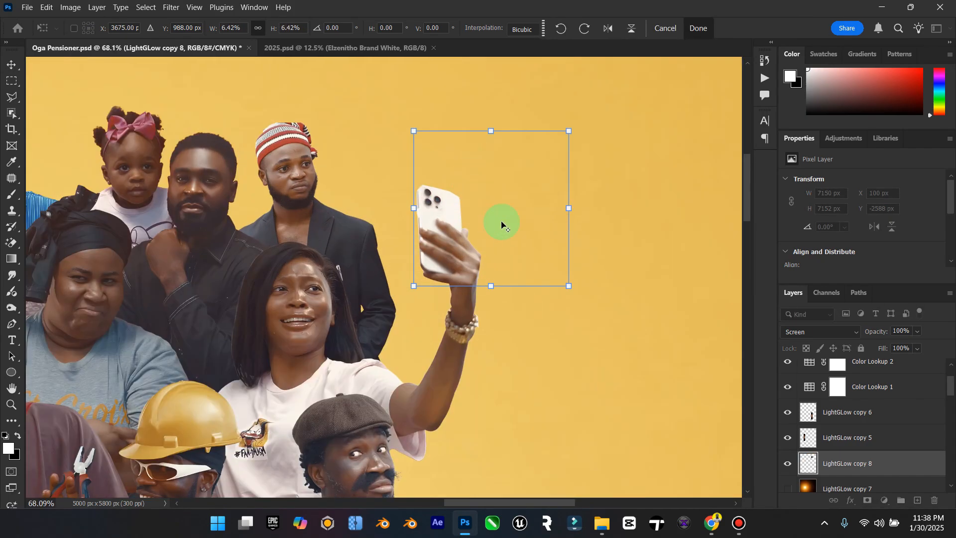
scroll(498, 225, up, 2)
drag(501, 242, 442, 266)
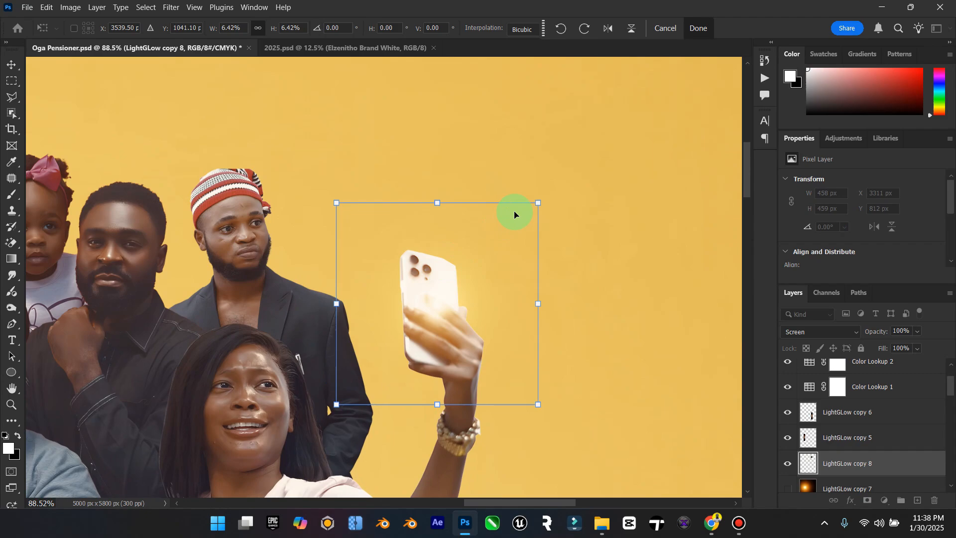
drag(539, 202, 471, 254)
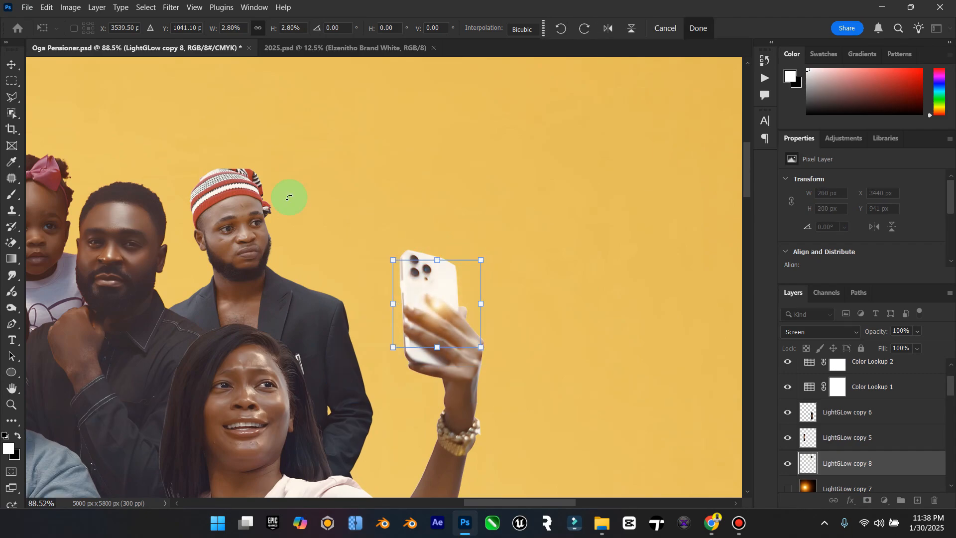
Step: Place the small glow over the phone's upper camera lens and check it against the whole poster
click(12, 66)
drag(371, 292, 419, 248)
scroll(418, 269, up, 5)
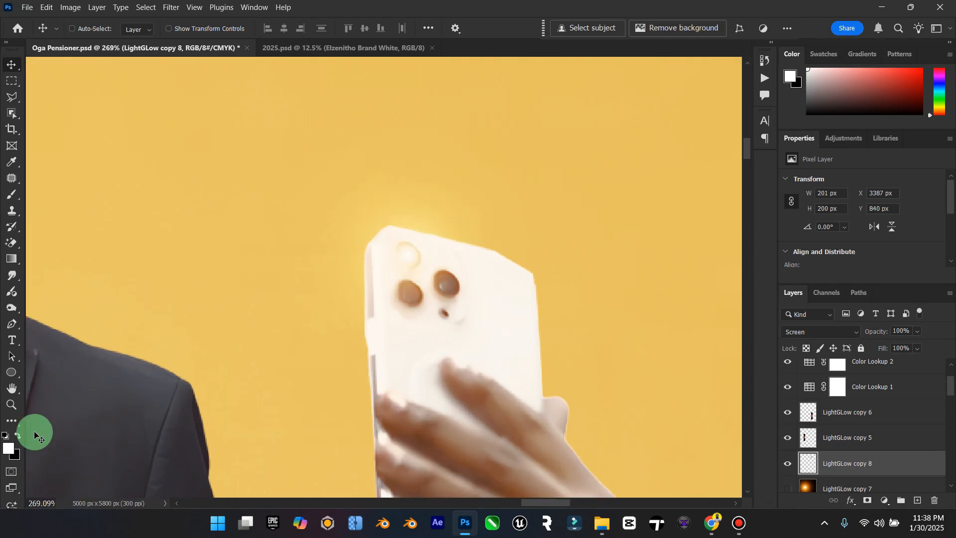
double_click(11, 388)
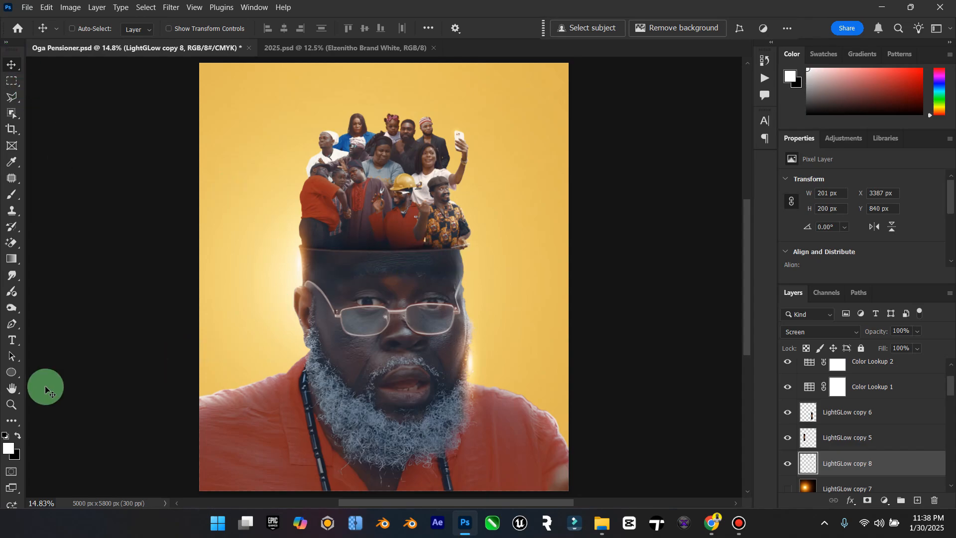
click(12, 404)
drag(523, 357, 503, 355)
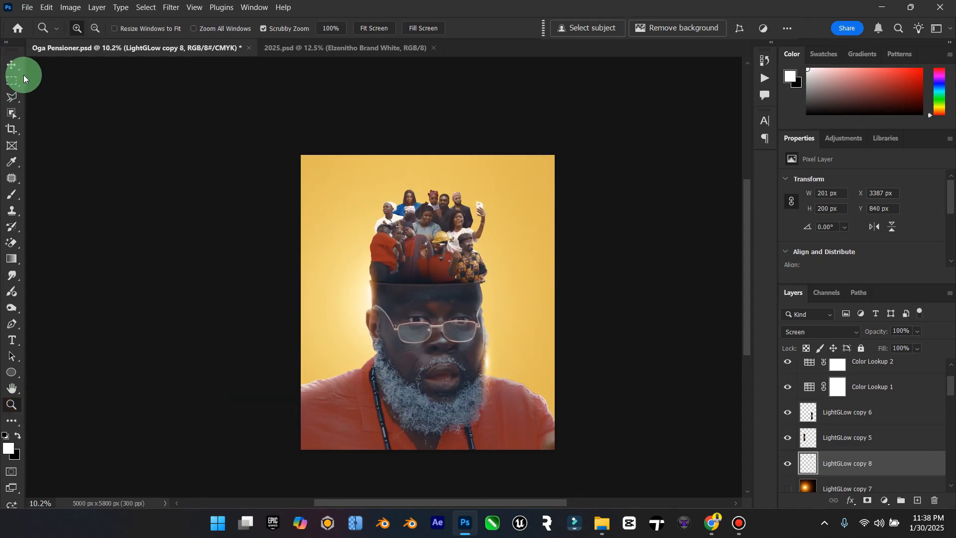
Step: Compare the artwork with Color Lookup 2 hidden and shown
click(12, 66)
scroll(832, 395, up, 2)
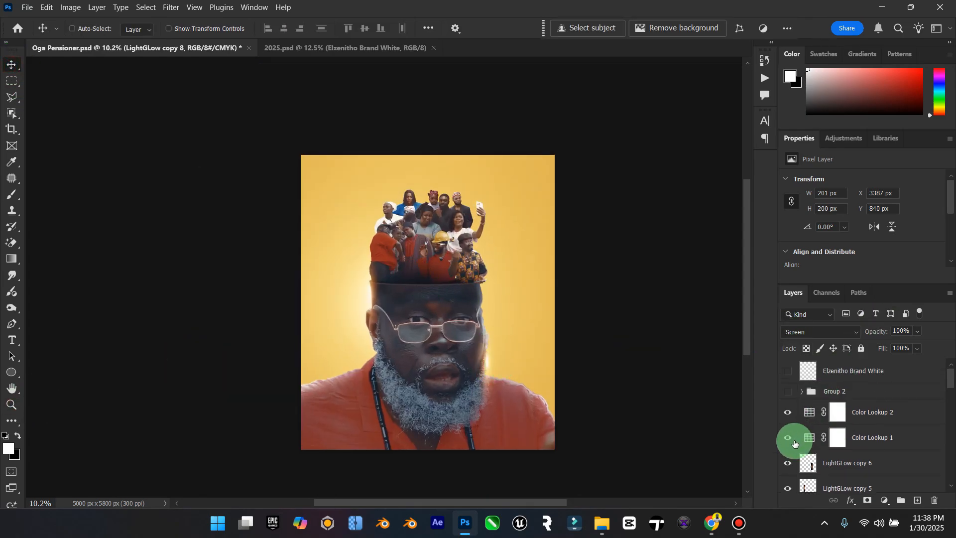
click(788, 413)
click(789, 414)
Step: Add a new Color Lookup adjustment layer above Color Lookup 2 and load one of the Urban Reflections LUTs
click(868, 411)
click(885, 500)
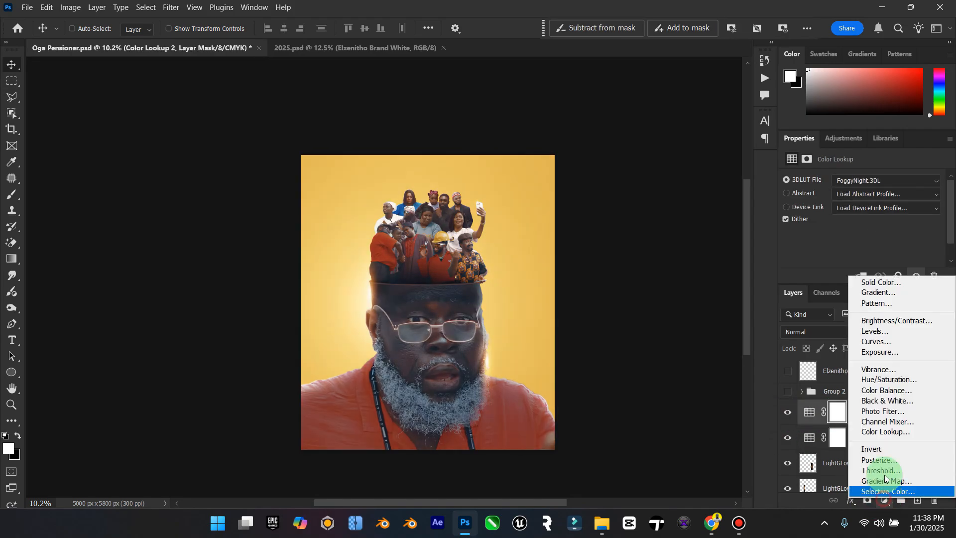
click(885, 432)
click(885, 181)
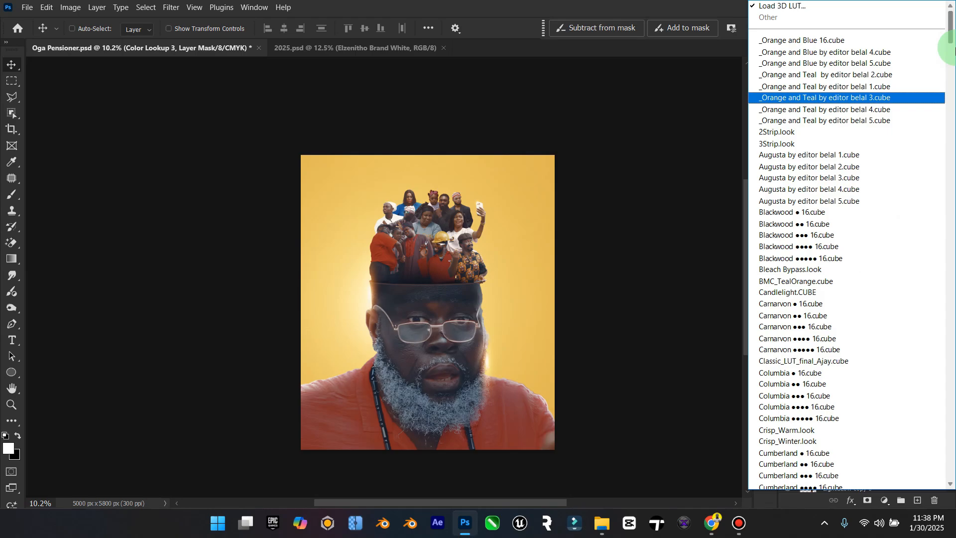
drag(953, 9, 951, 352)
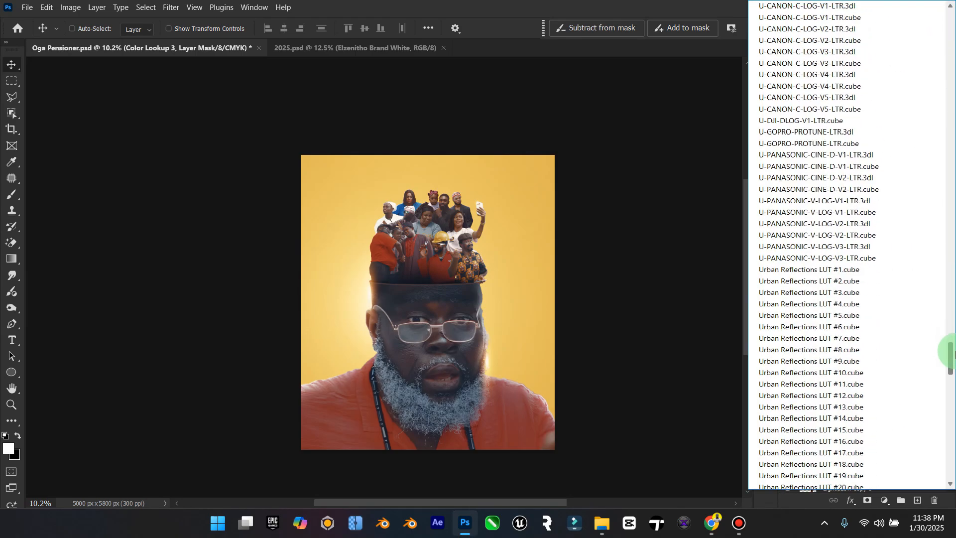
click(811, 267)
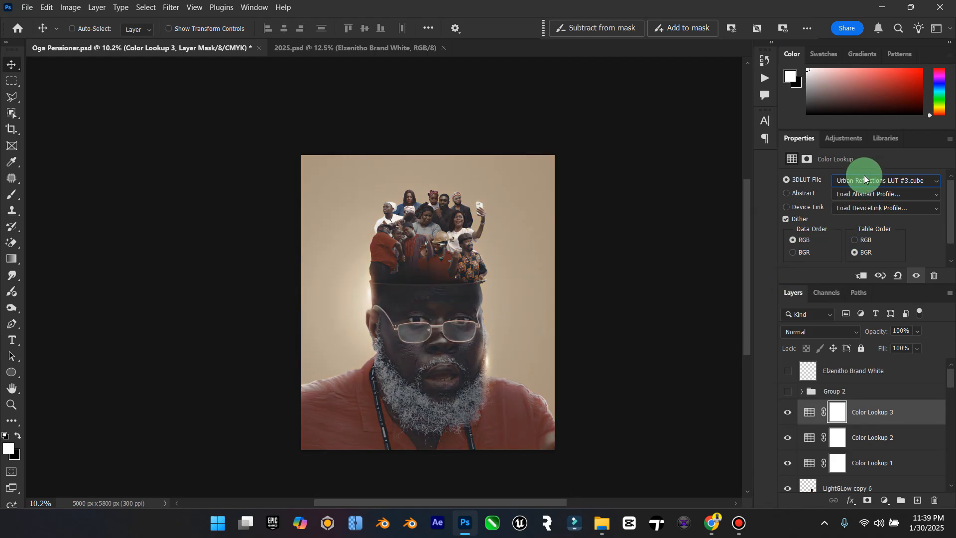
Step: Try out the Urban Reflections LUTs on Color Lookup 3 one after another, from #3 through #47
scroll(864, 176, down, 1)
scroll(864, 175, down, 1)
scroll(864, 174, down, 2)
scroll(865, 175, down, 3)
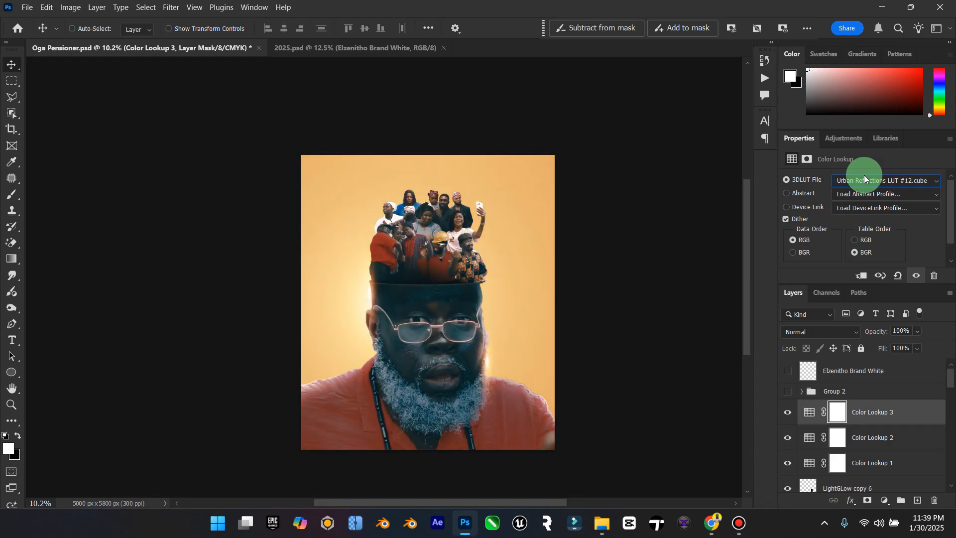
scroll(864, 174, down, 1)
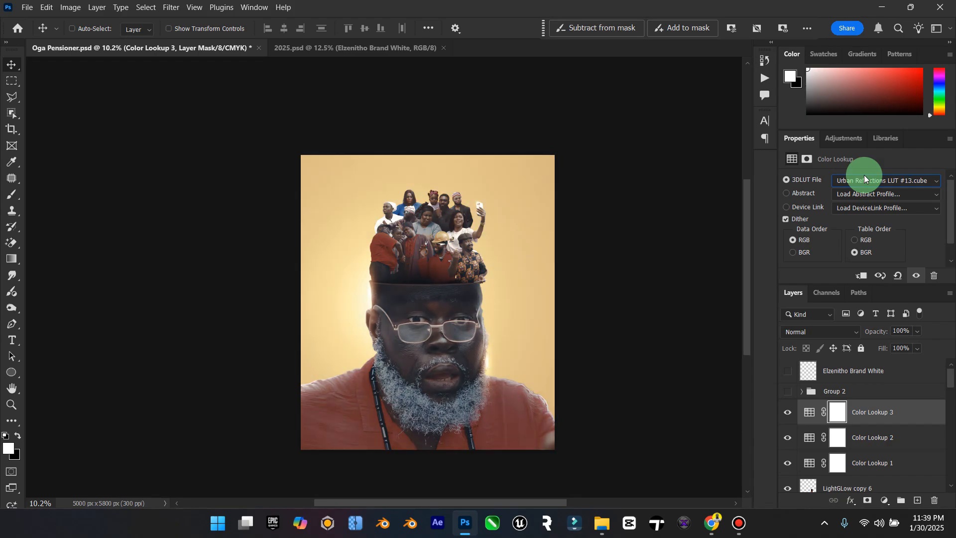
scroll(864, 175, down, 2)
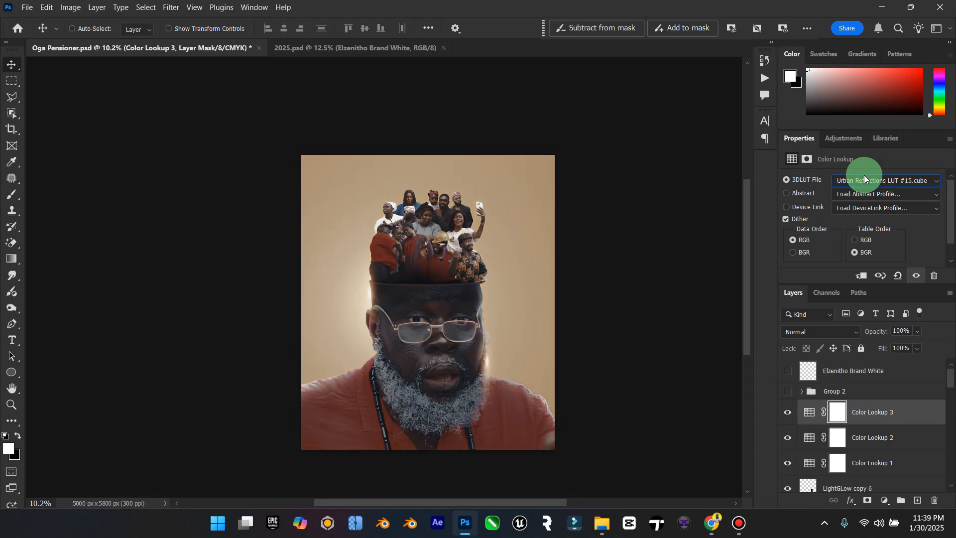
scroll(864, 175, down, 1)
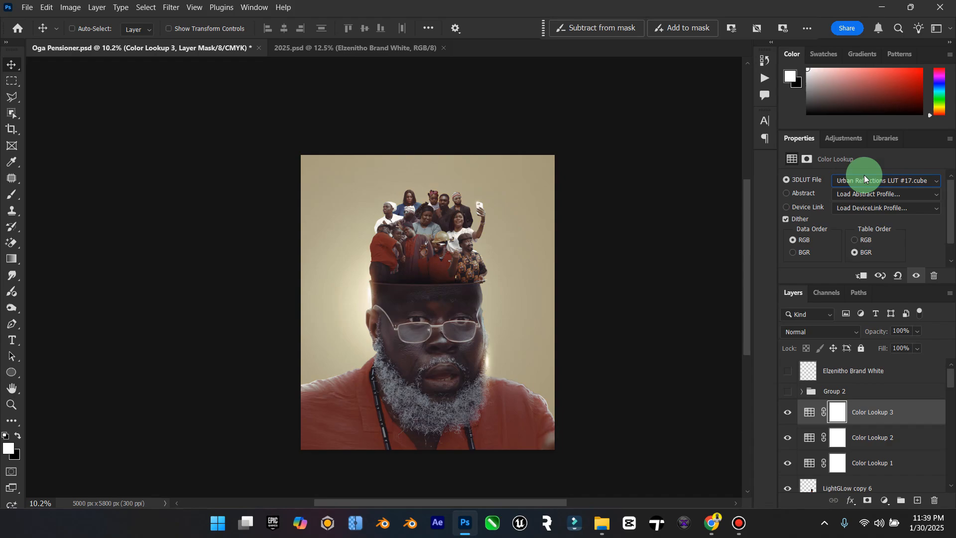
scroll(865, 174, down, 4)
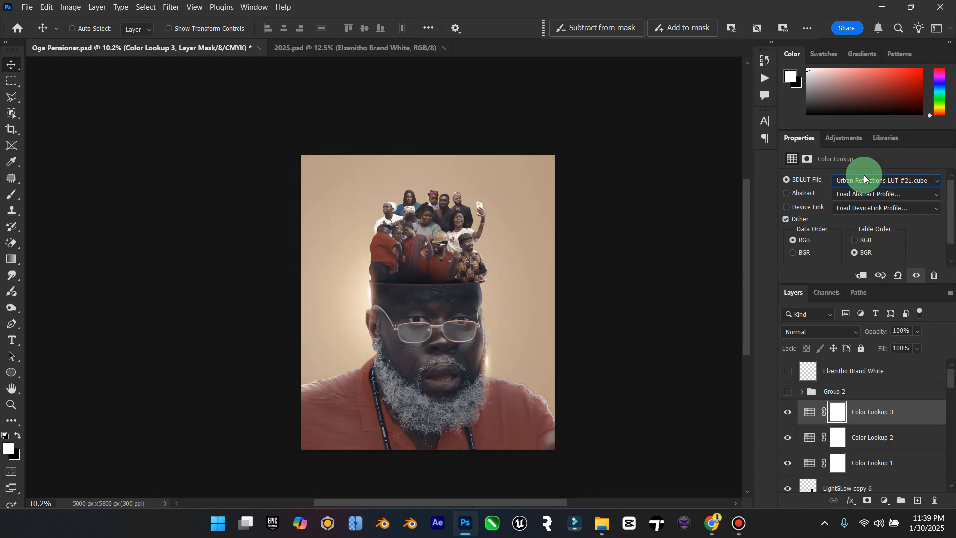
scroll(865, 175, down, 5)
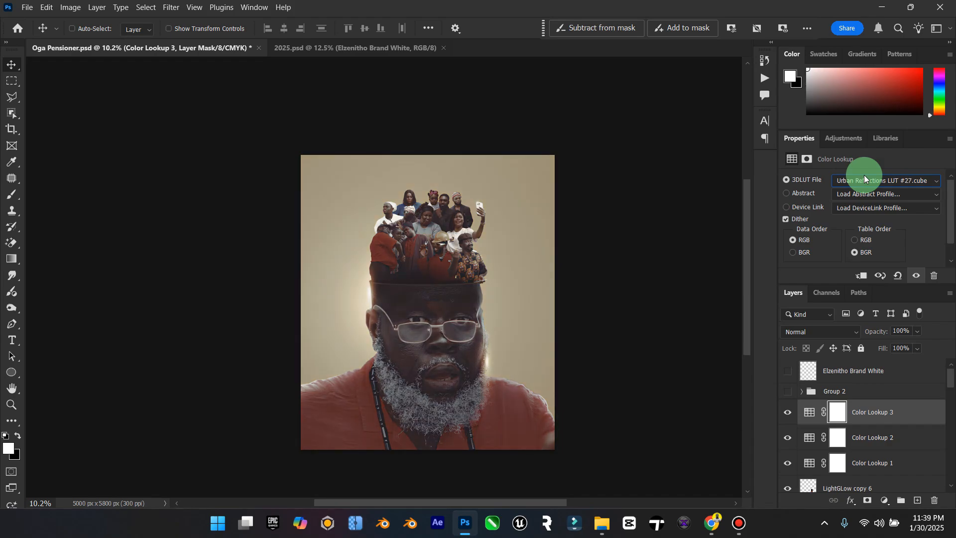
scroll(865, 175, down, 2)
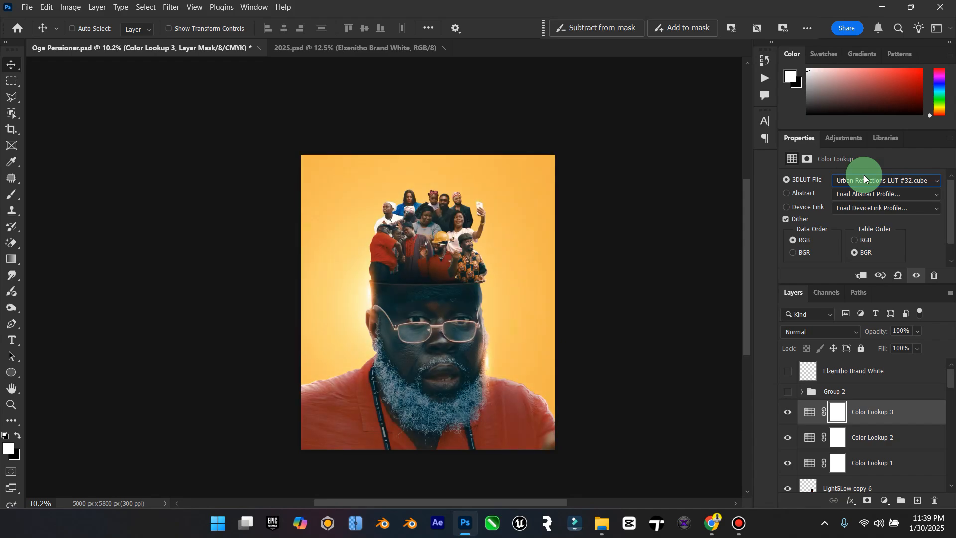
scroll(864, 175, up, 1)
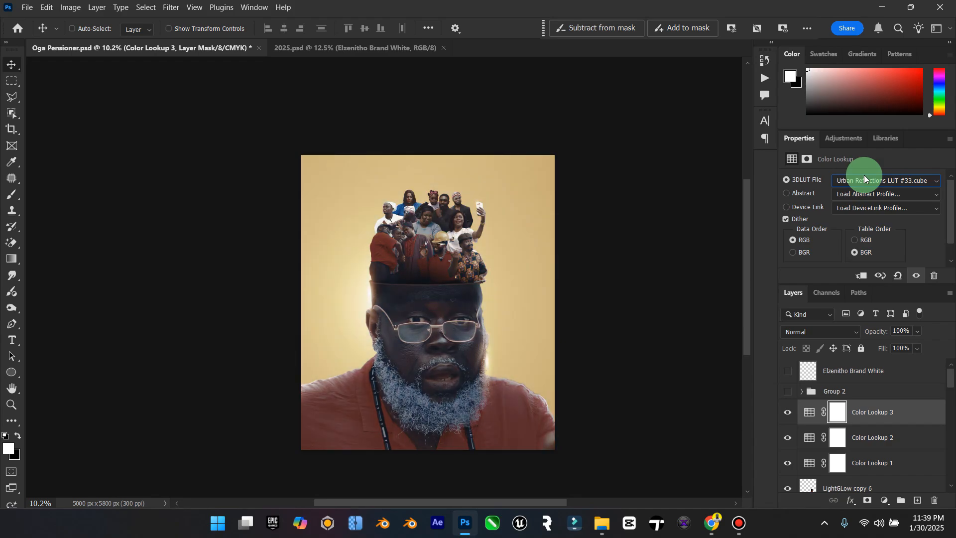
scroll(865, 175, down, 4)
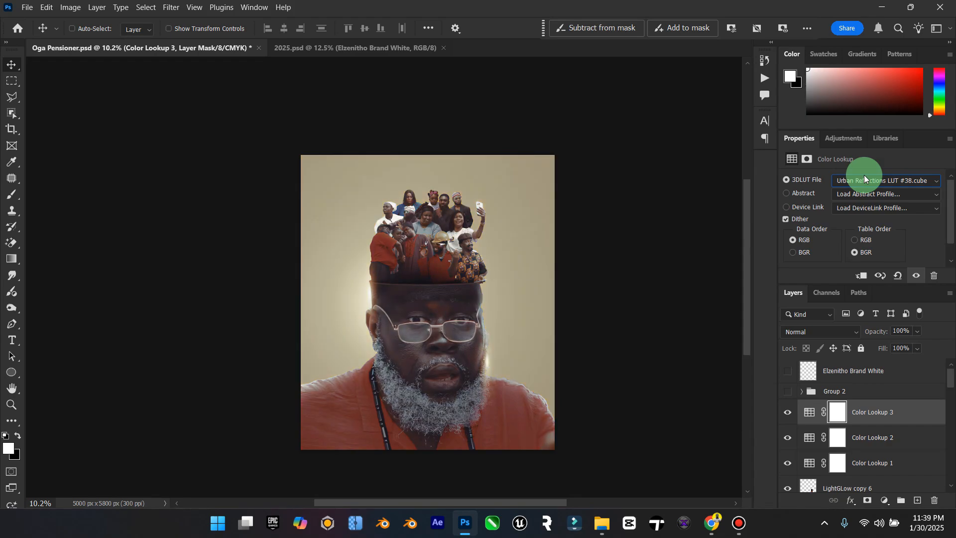
scroll(865, 175, down, 2)
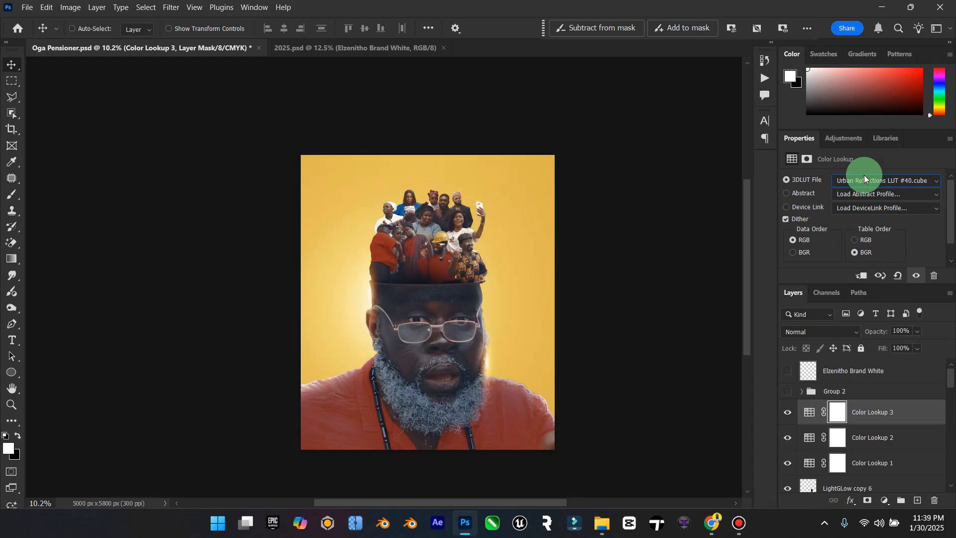
scroll(864, 175, down, 1)
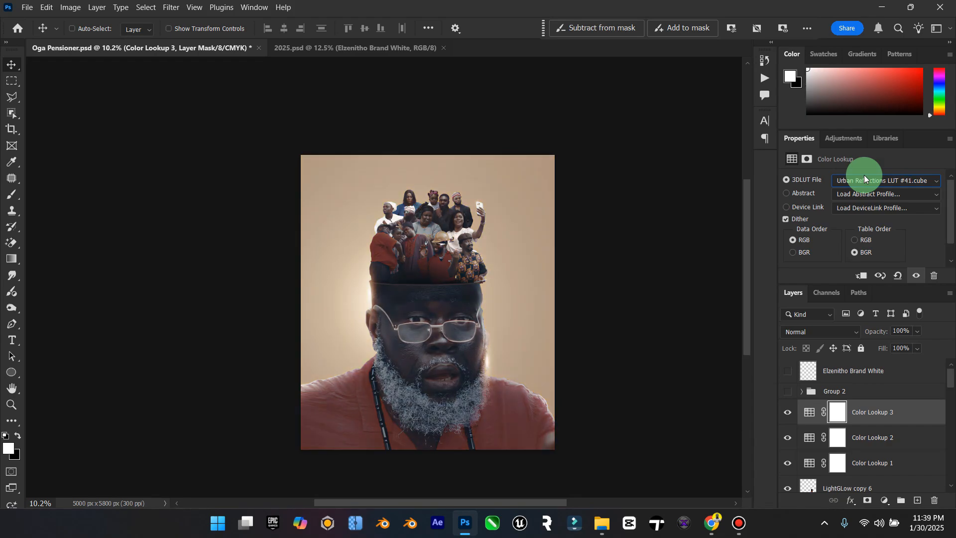
scroll(865, 175, down, 6)
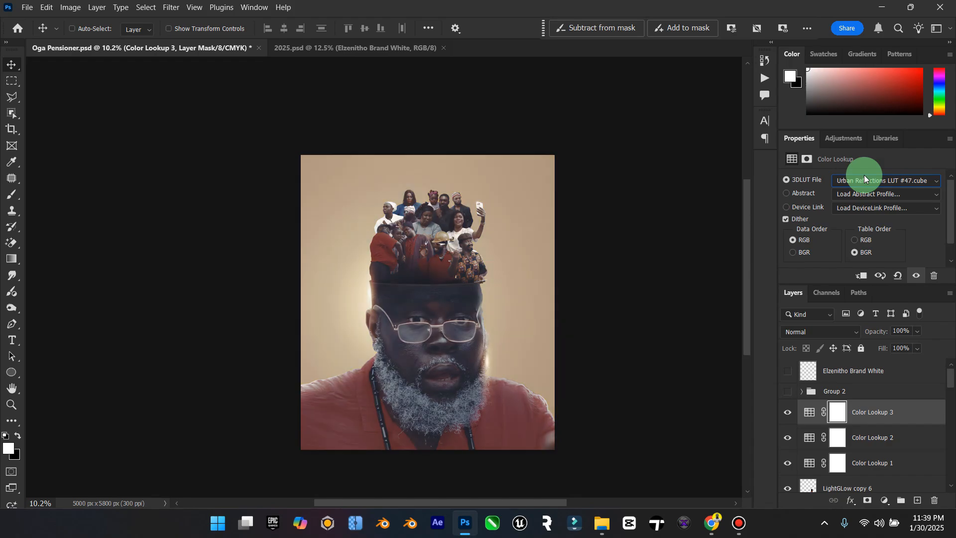
Step: Try the U-REDLOG and U-SONY-S-LOG LUTs on Color Lookup 3, ending on U-SONY-S-LOG3-V1-LTR.3dl
scroll(864, 175, down, 3)
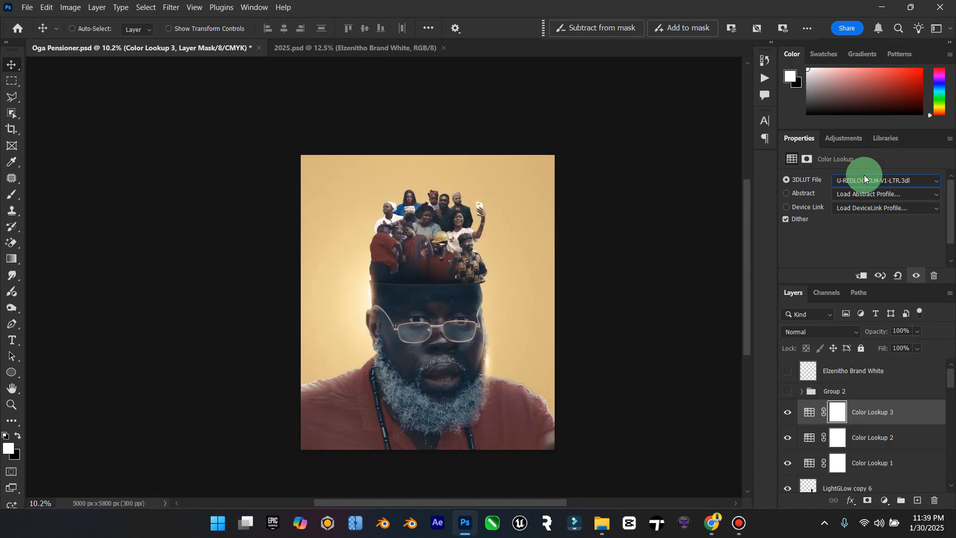
scroll(864, 175, down, 4)
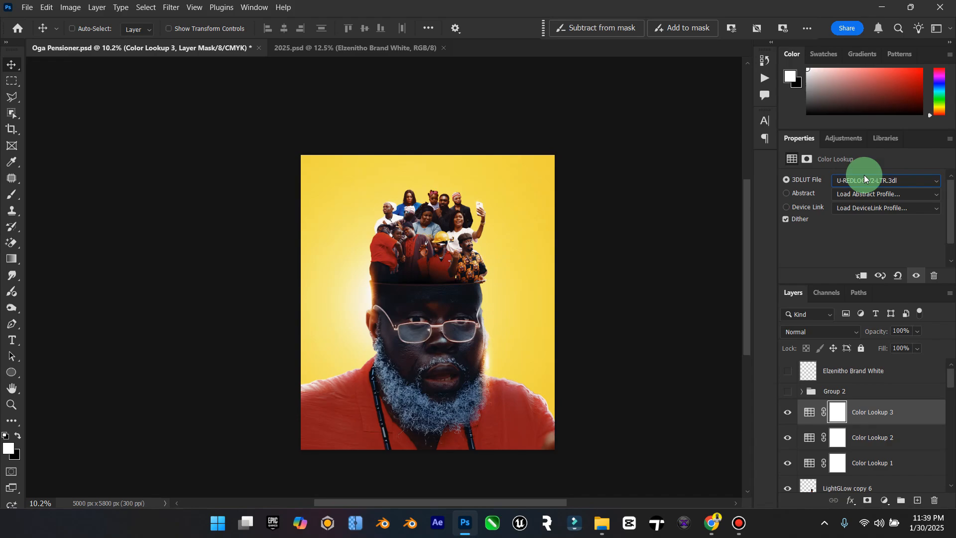
scroll(865, 175, down, 4)
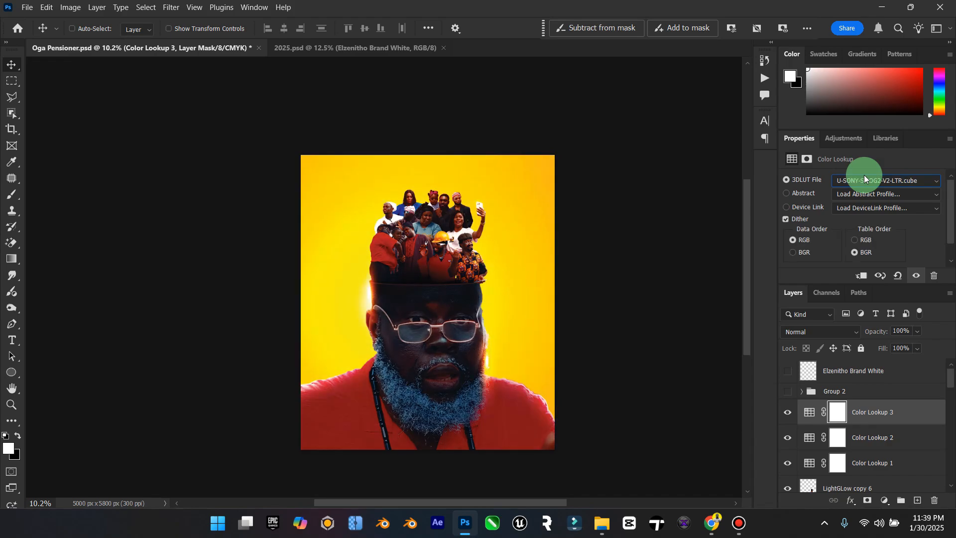
scroll(865, 175, down, 3)
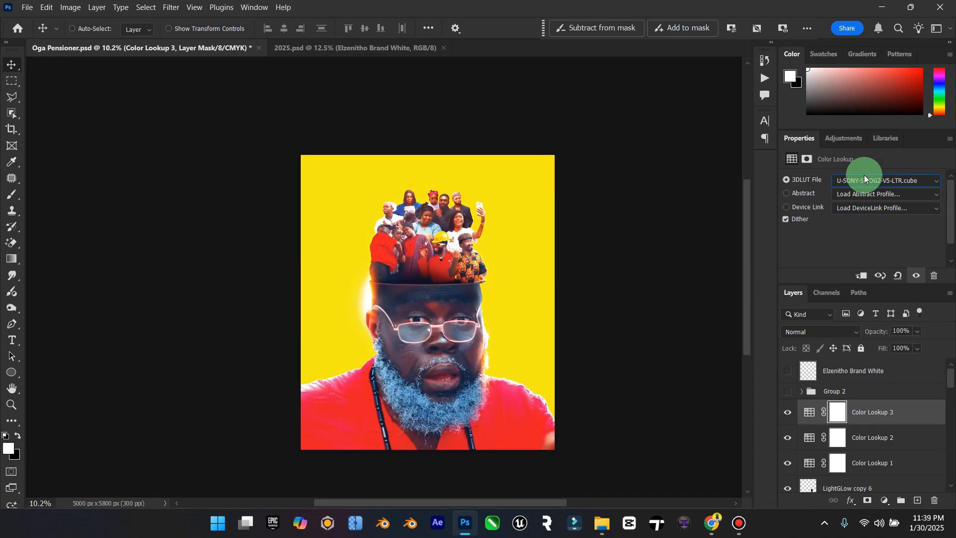
scroll(864, 174, down, 1)
Step: Load Prague LUT #1.cube as the 3D LUT file of Color Lookup 3
click(864, 180)
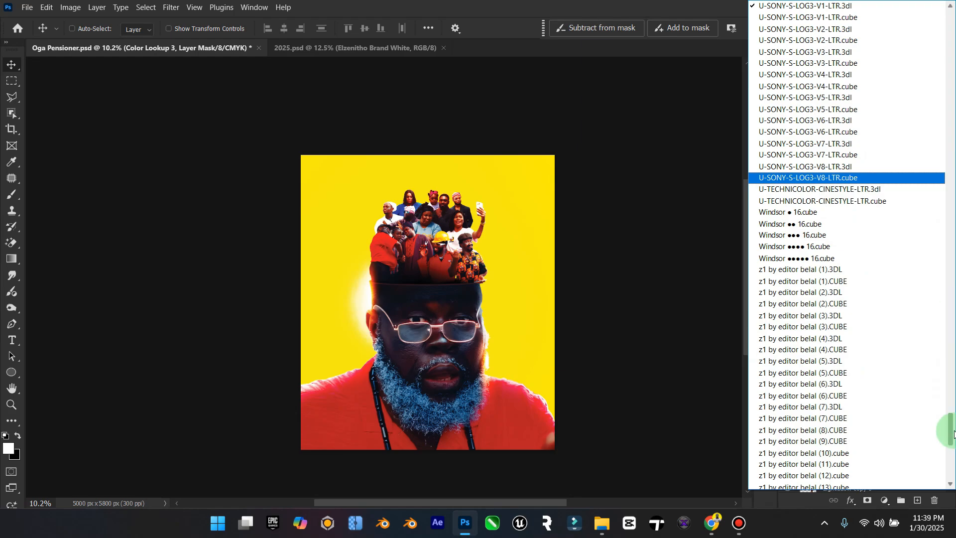
drag(953, 434, 919, 206)
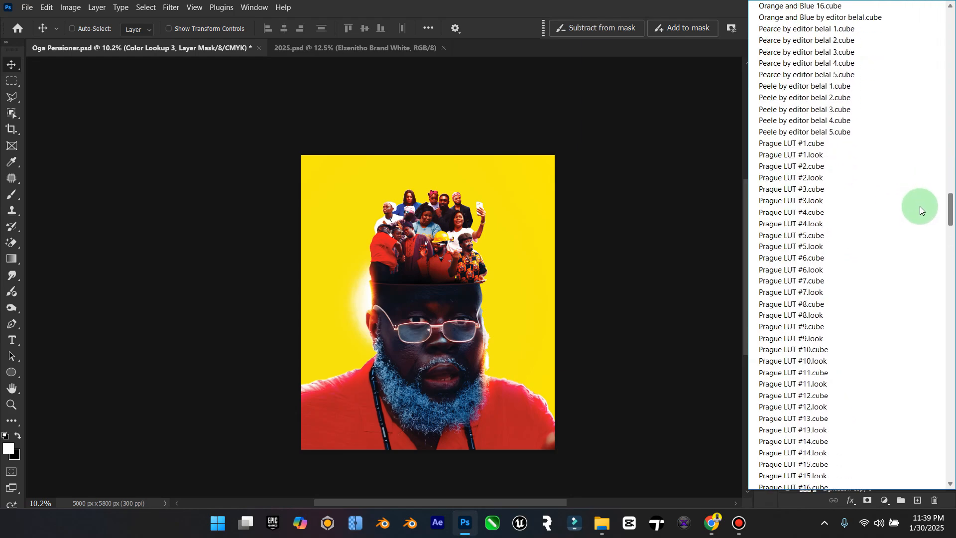
click(800, 145)
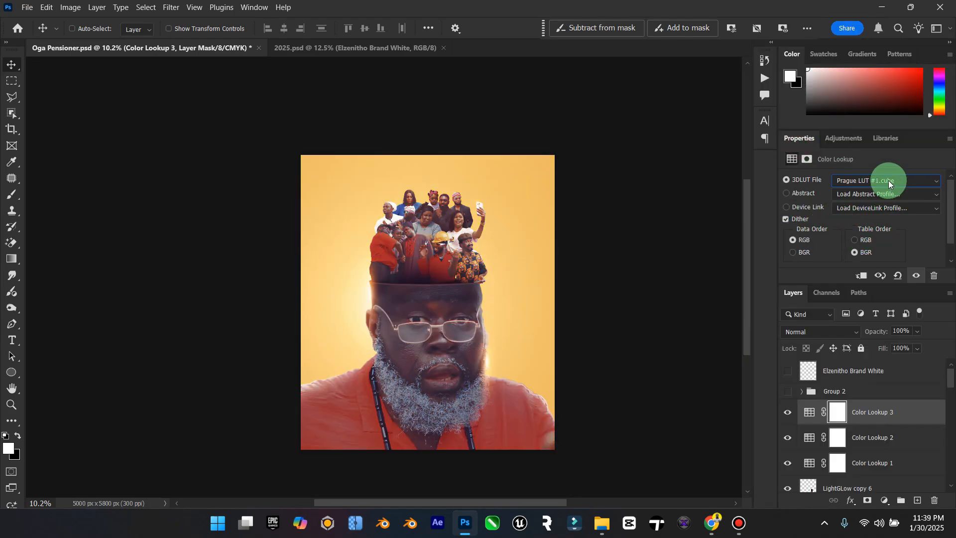
Step: Step through the Prague LUTs on Color Lookup 3 up to Prague LUT #24.look, judging each grade on the poster
key(Down)
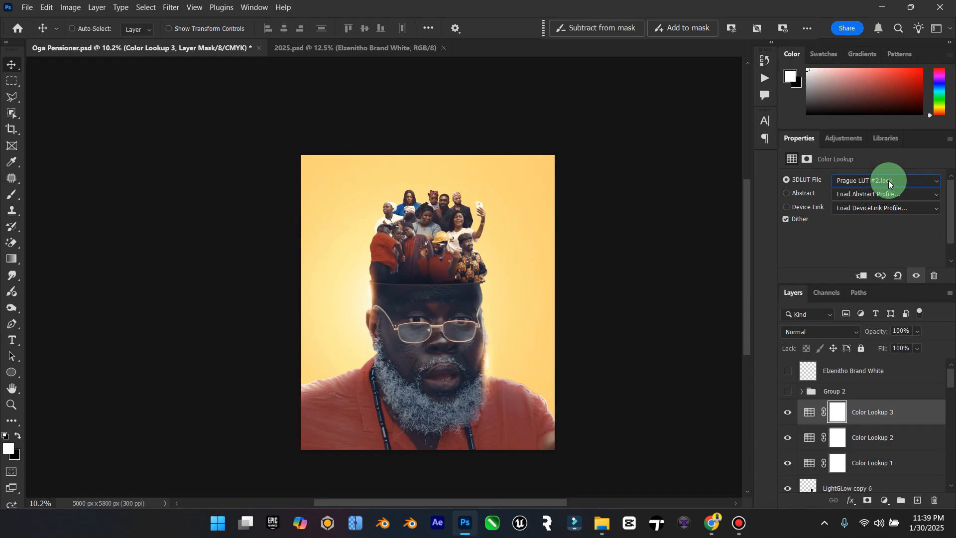
key(Down)
key(Down)
key(Down)
key(Down)
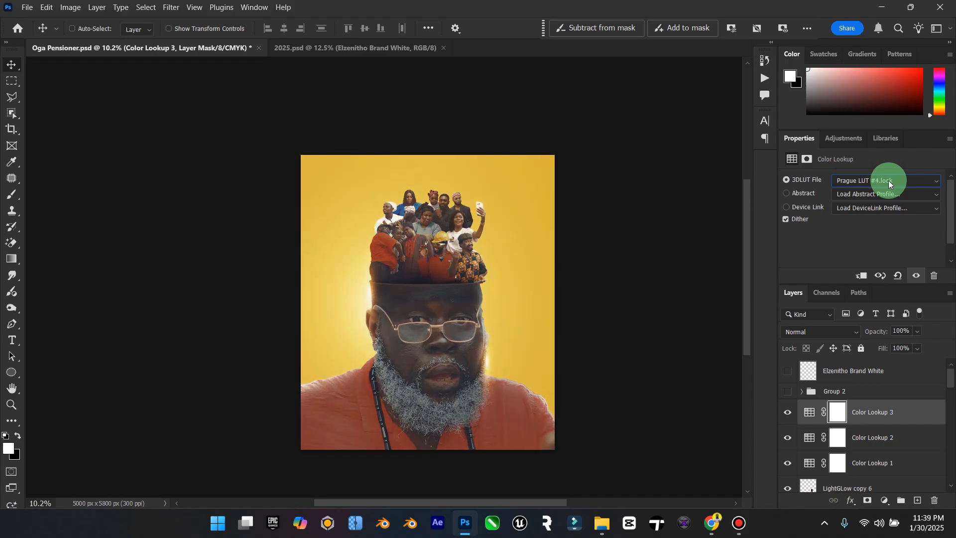
key(Down)
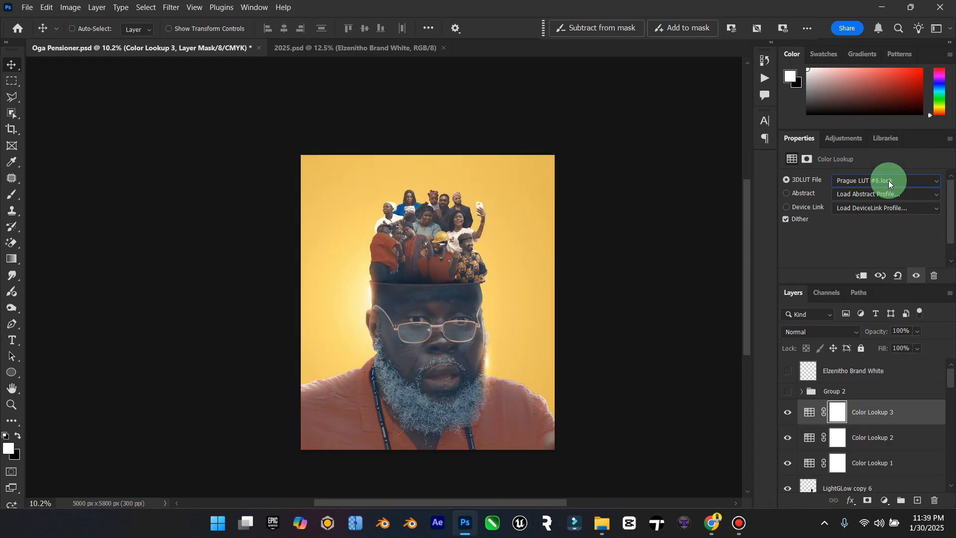
key(Down)
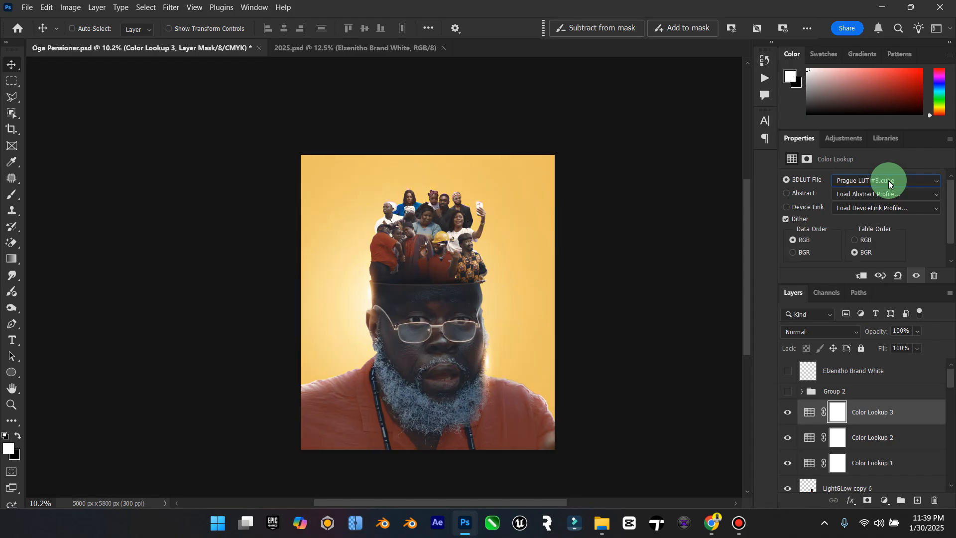
key(Down)
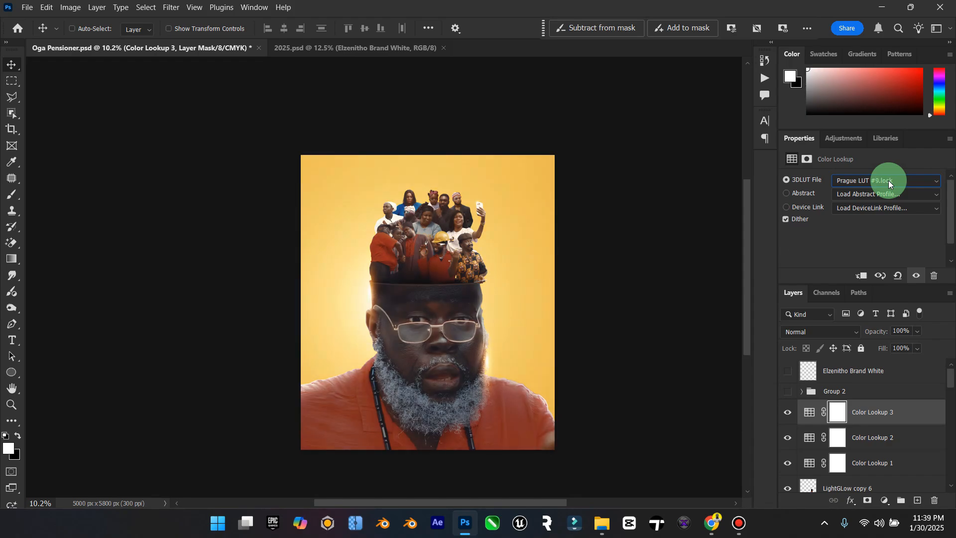
key(Down)
key(Down)
key(Down)
key(Down)
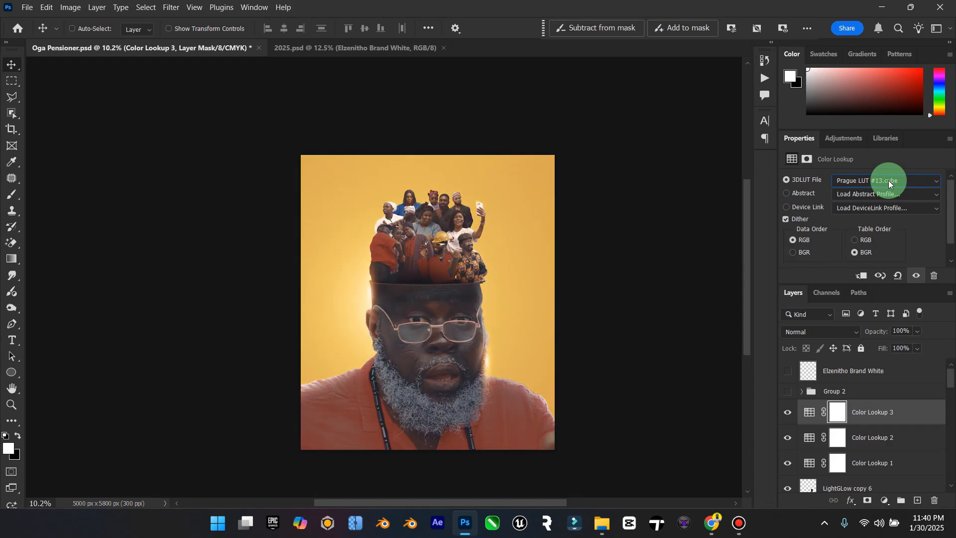
key(Down)
key(Down)
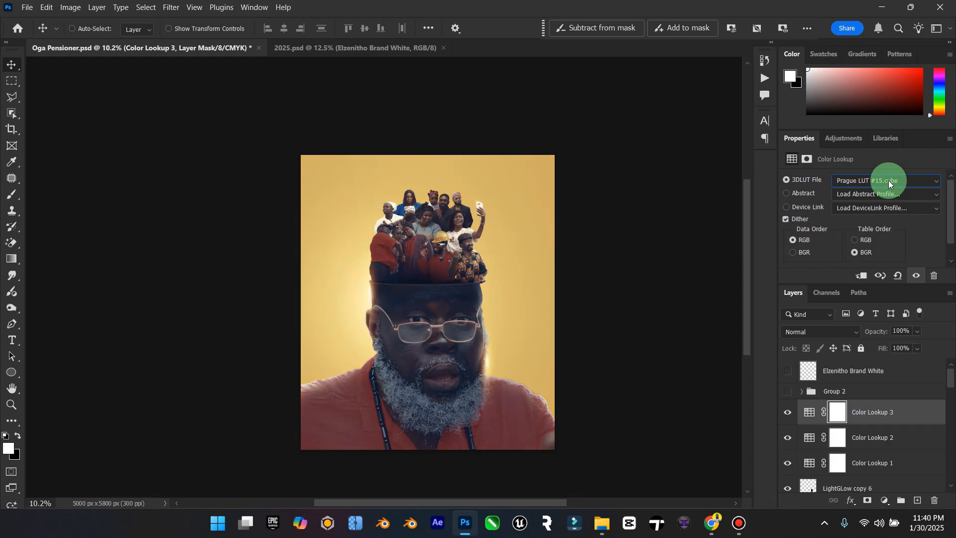
key(Down)
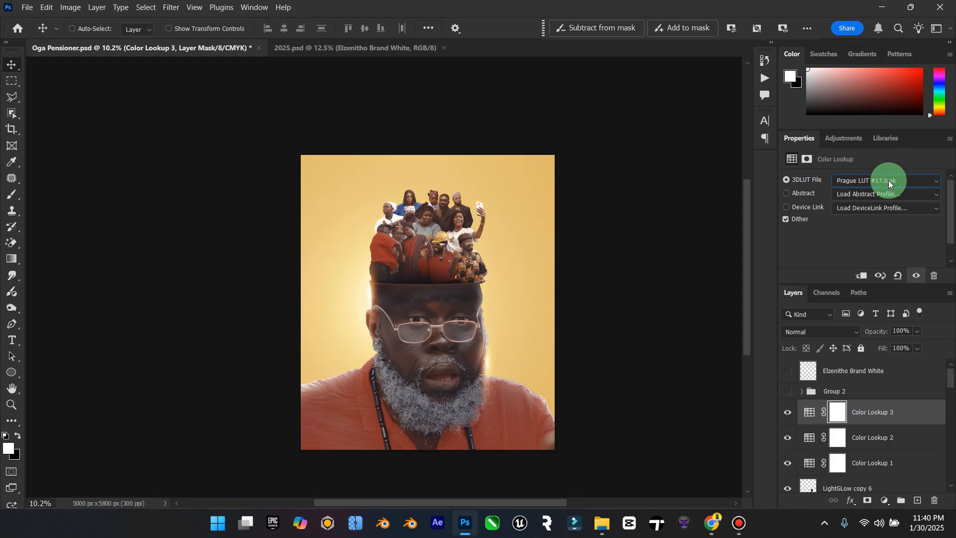
key(Down)
key(Down)
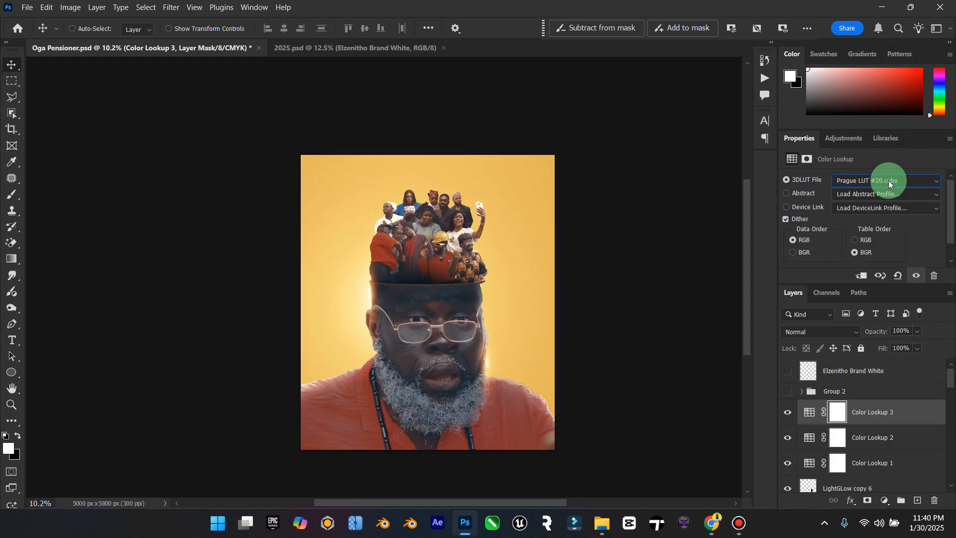
key(Down)
key(Down)
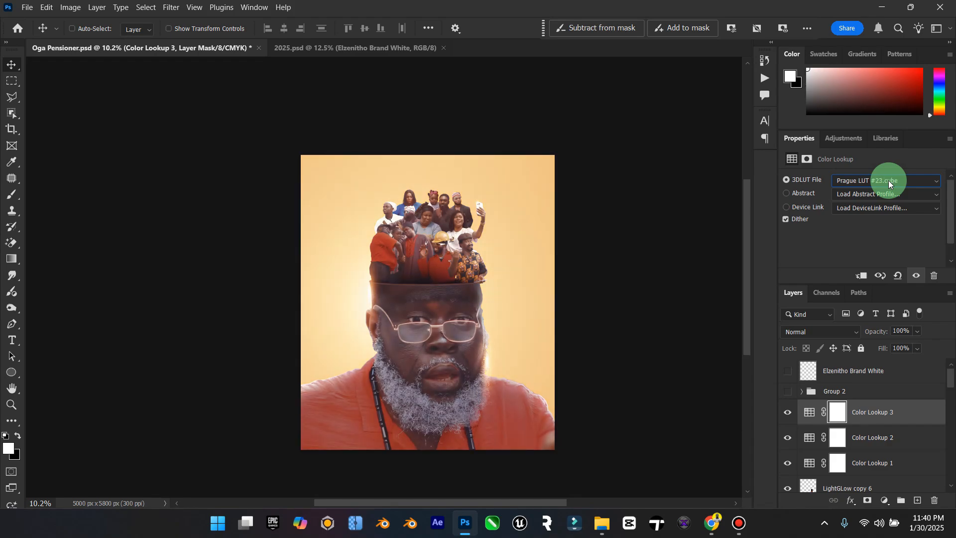
key(Down)
key(Down)
key(Down)
Step: Load _Orange and Blue 16.cube on Color Lookup 3 and try the LUTs after it, up to Augusta by editor belal 5.cube
click(888, 181)
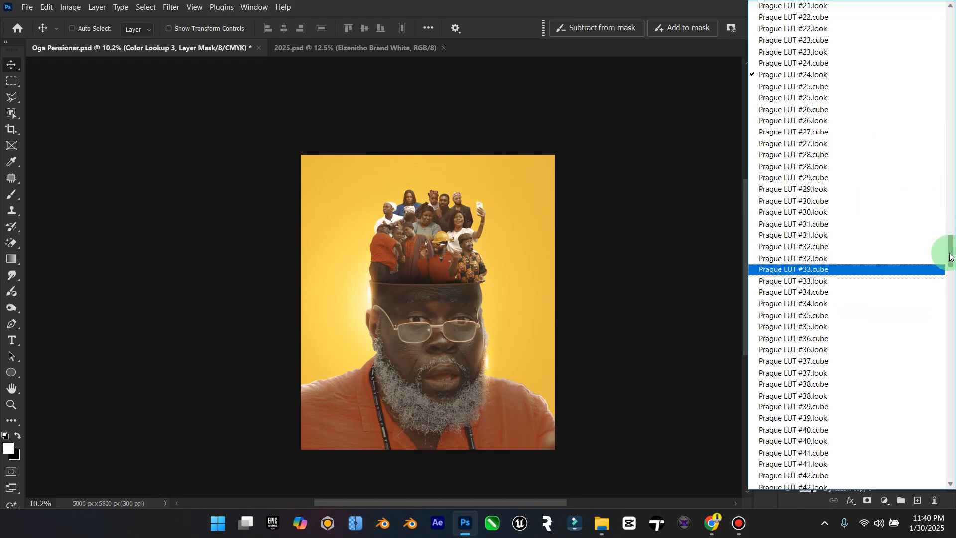
drag(945, 249, 952, 24)
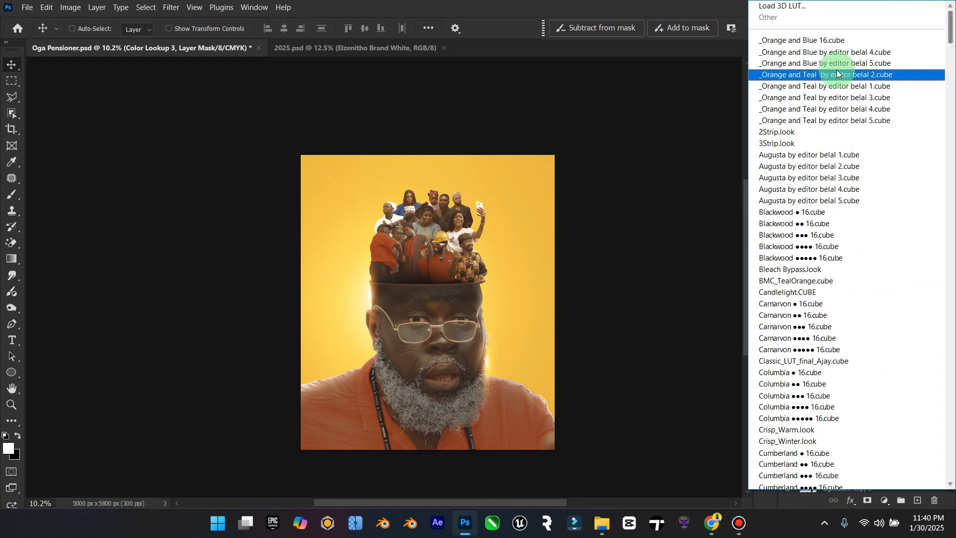
click(842, 40)
scroll(863, 184, down, 1)
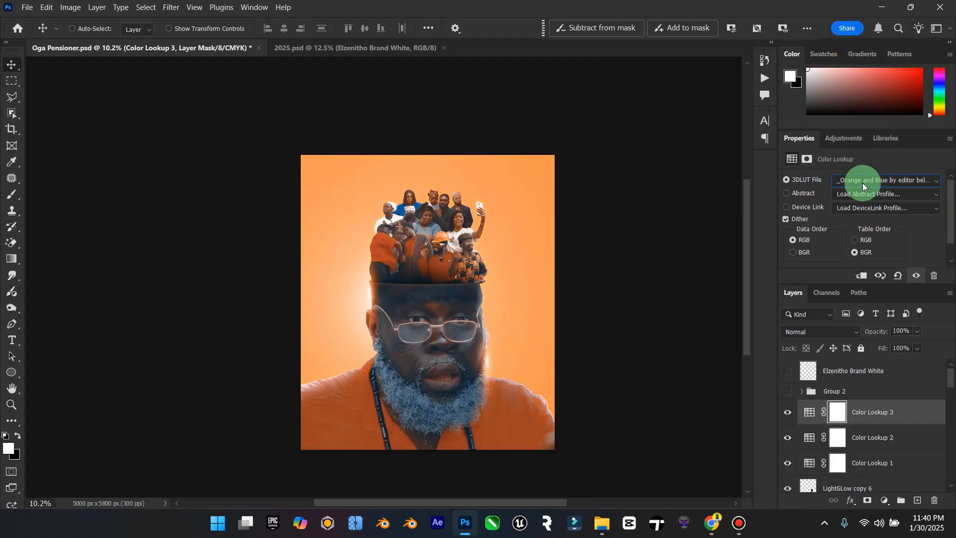
scroll(862, 184, down, 1)
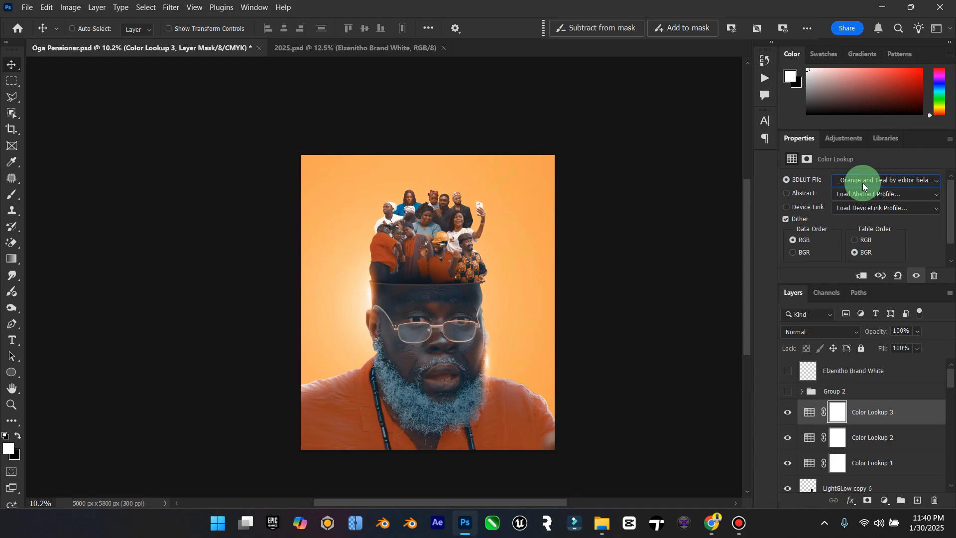
scroll(863, 183, down, 2)
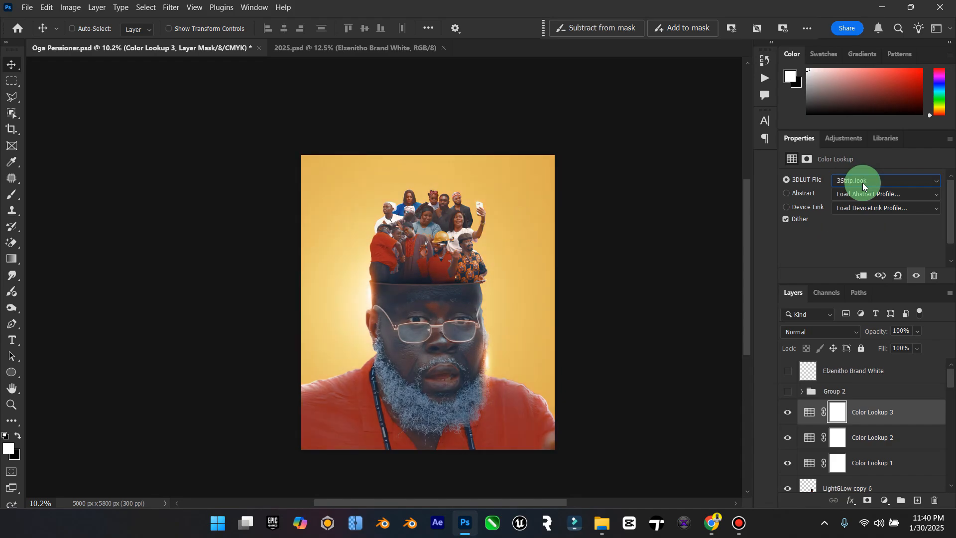
scroll(862, 183, down, 2)
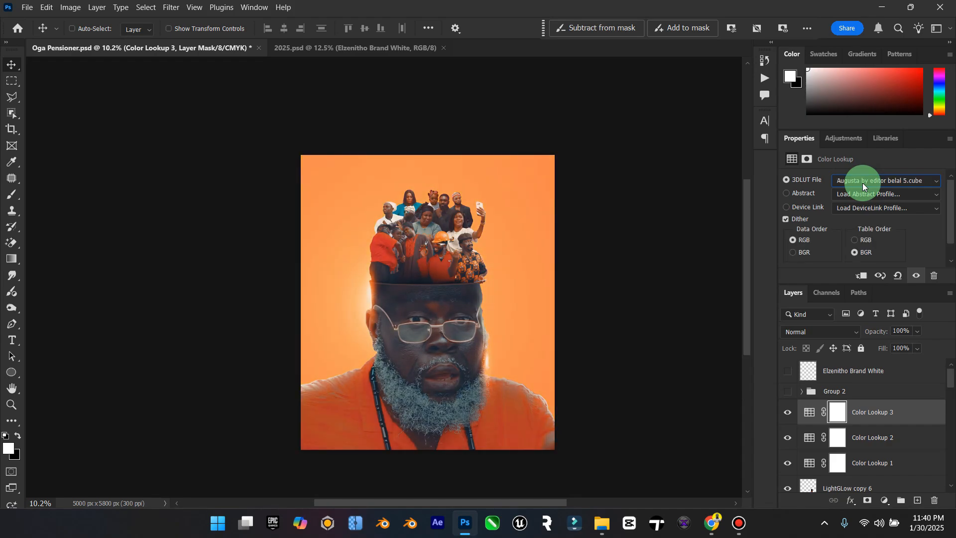
Step: Try the LUTs on Color Lookup 3 from the Blackwood set through Carnarvon, Crisp_Warm, Cumberland and DC1 to DropBlues.3DL
scroll(863, 183, down, 1)
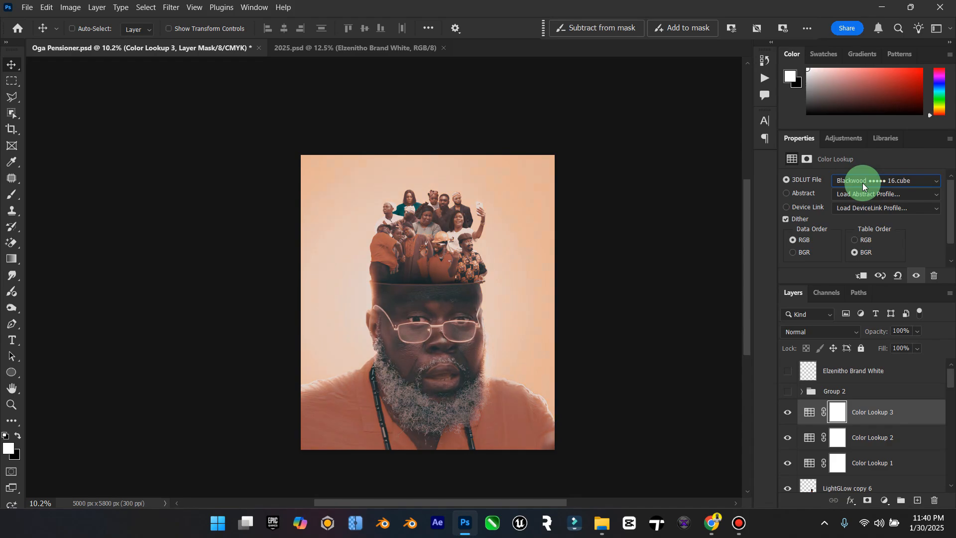
scroll(863, 183, down, 3)
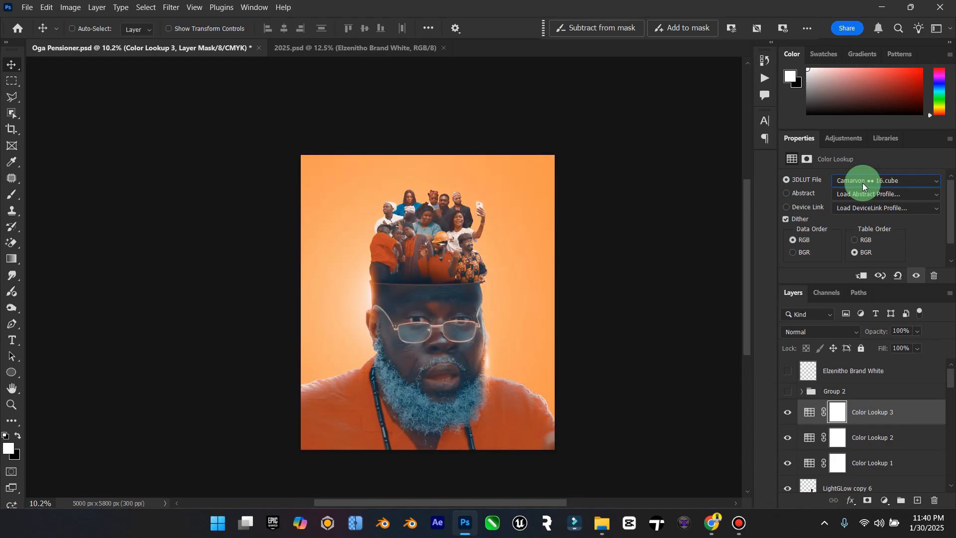
scroll(863, 183, down, 2)
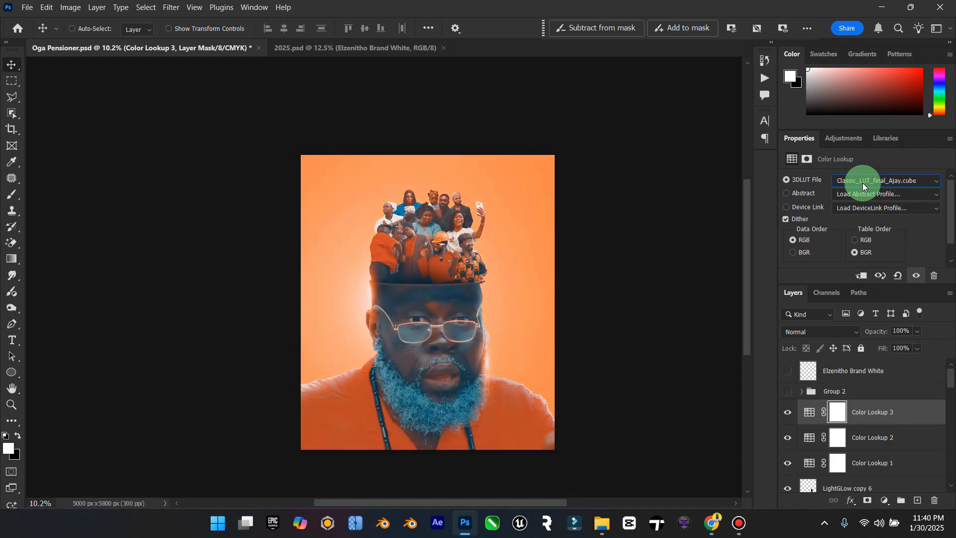
scroll(862, 183, down, 2)
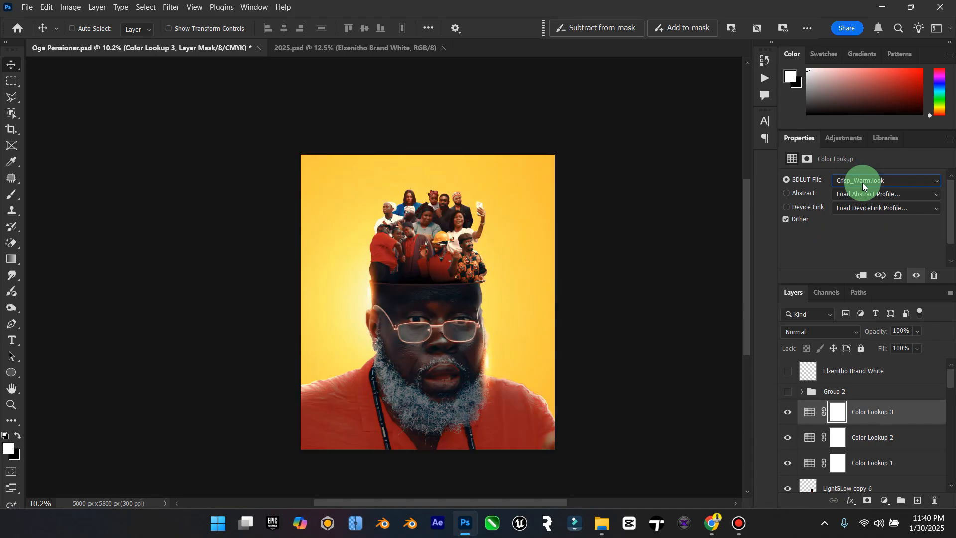
scroll(863, 183, down, 3)
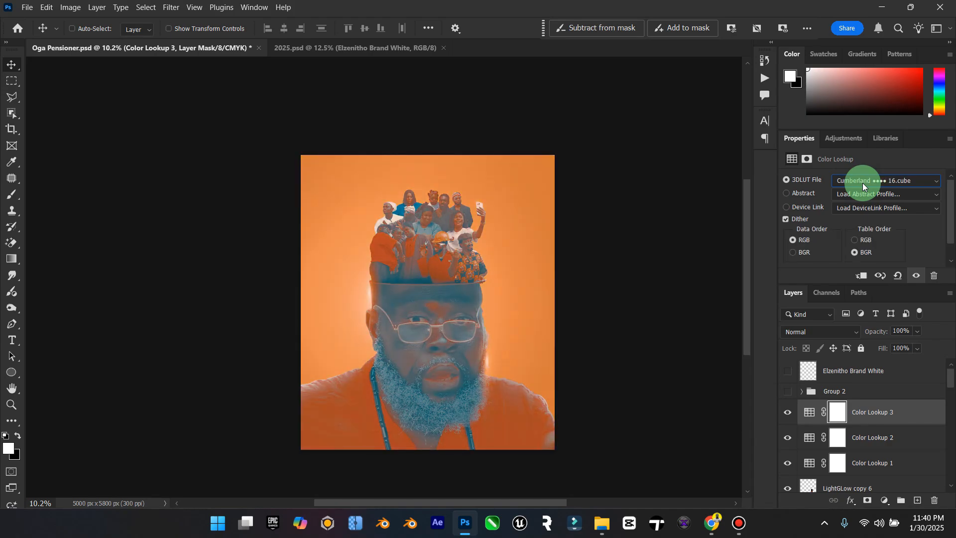
scroll(863, 183, down, 3)
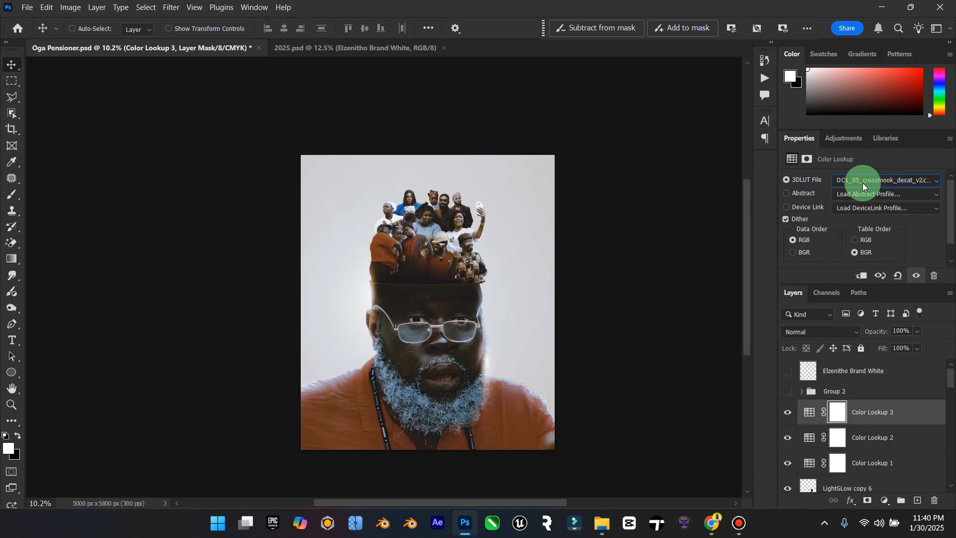
scroll(862, 183, down, 3)
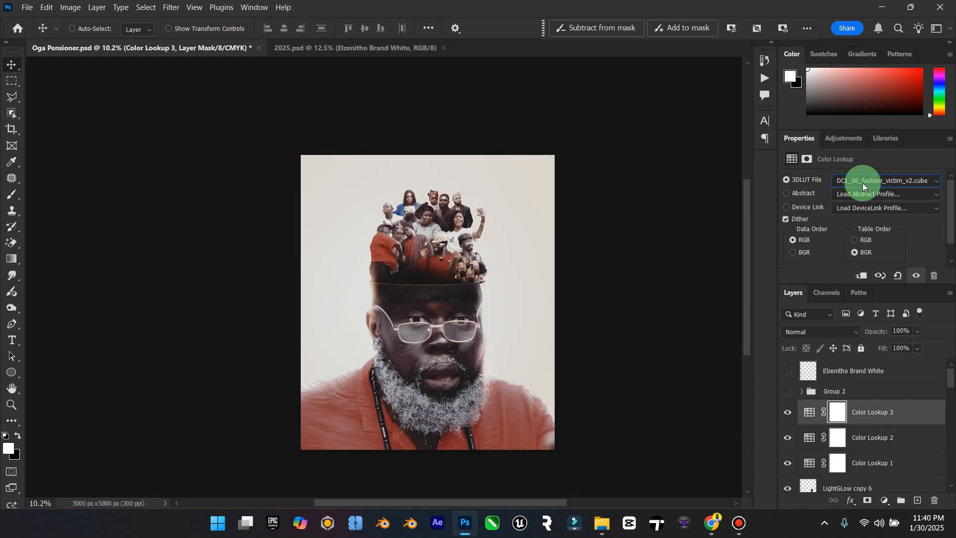
scroll(863, 184, down, 3)
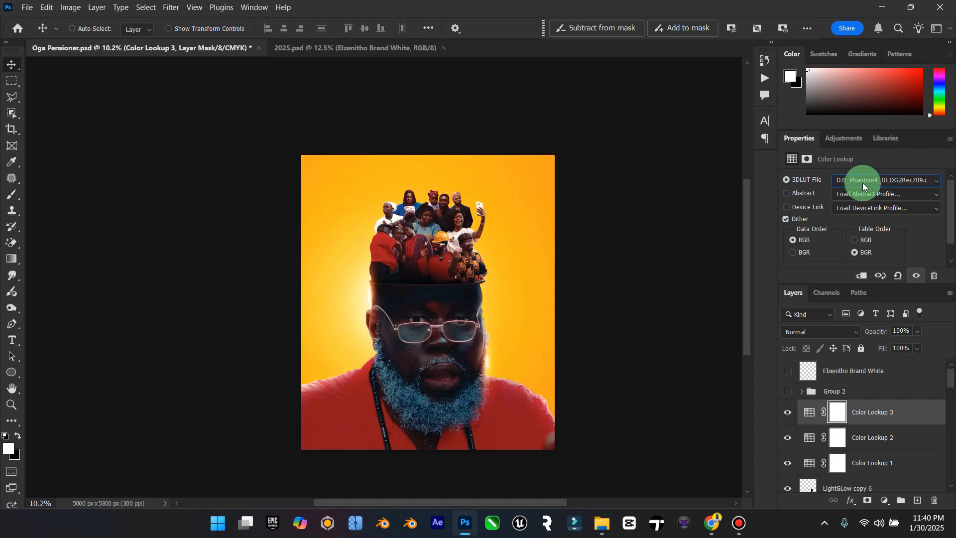
scroll(863, 183, down, 3)
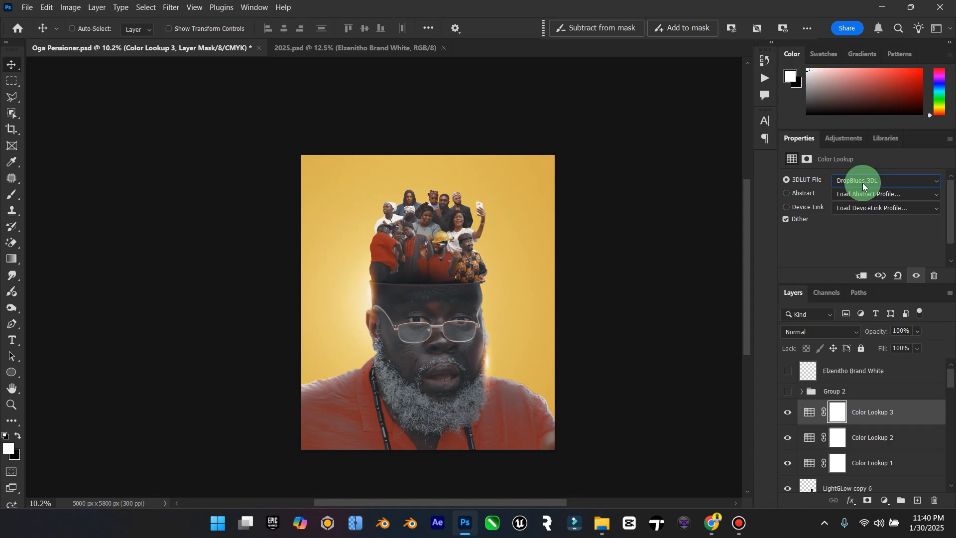
Step: Try the Dufferin, Elgin, Elliot and F-8700 LUTs on Color Lookup 3, up to F-8700-V2-STD.look
key(Up)
key(Up)
key(Down)
key(Down)
key(Down)
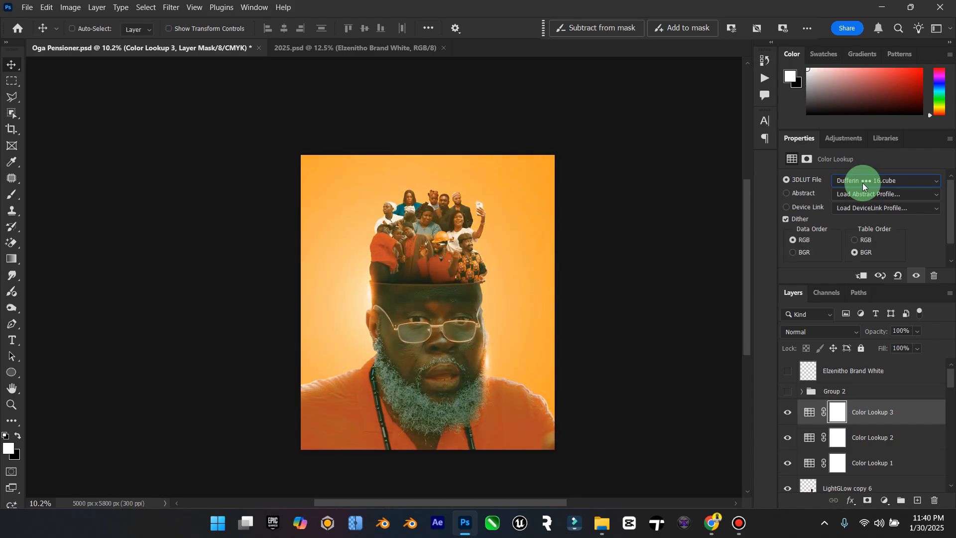
key(Down)
key(Down)
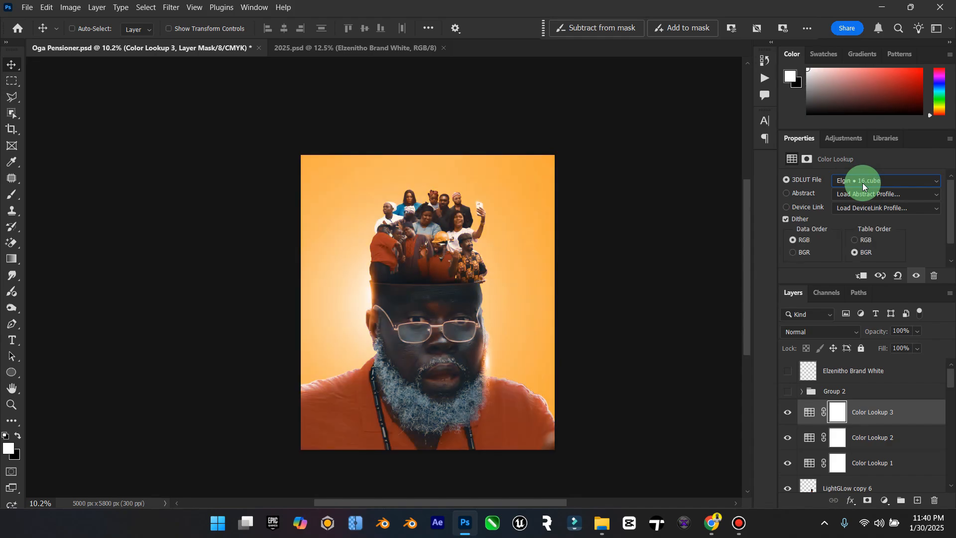
key(Down)
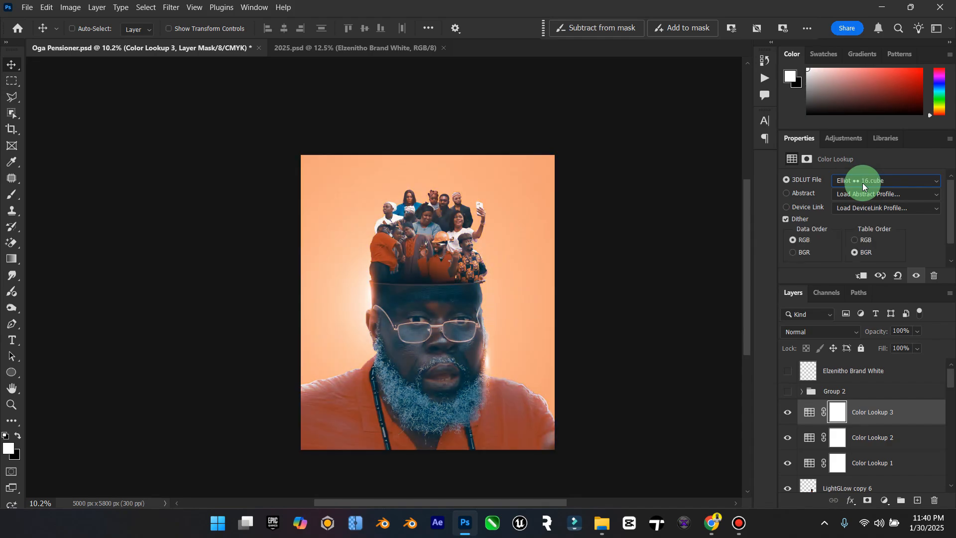
key(Down)
key(Down)
key(Down)
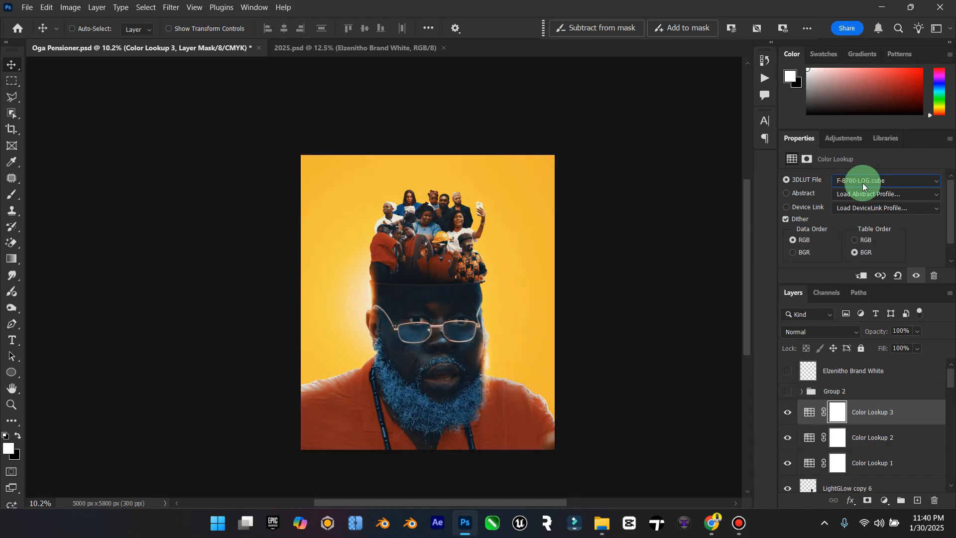
key(Down)
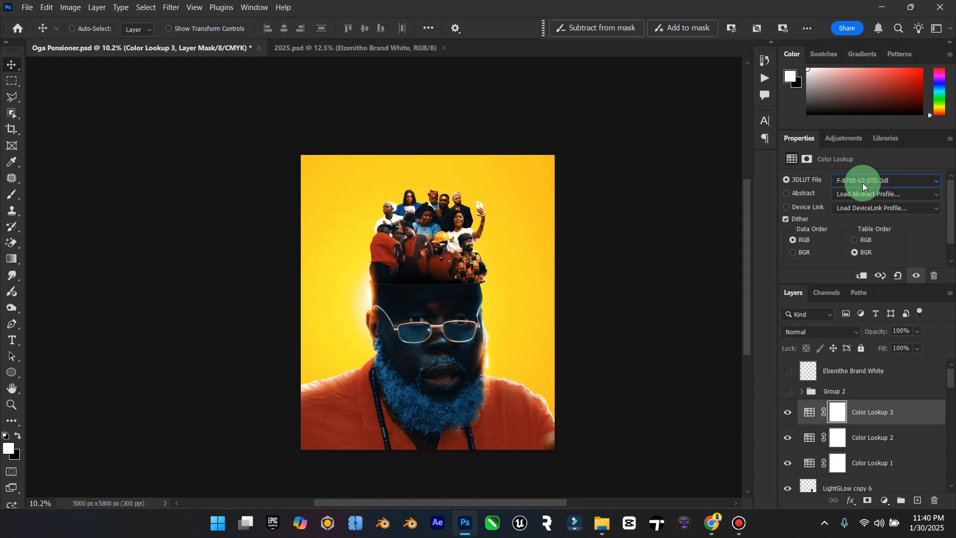
click(492, 203)
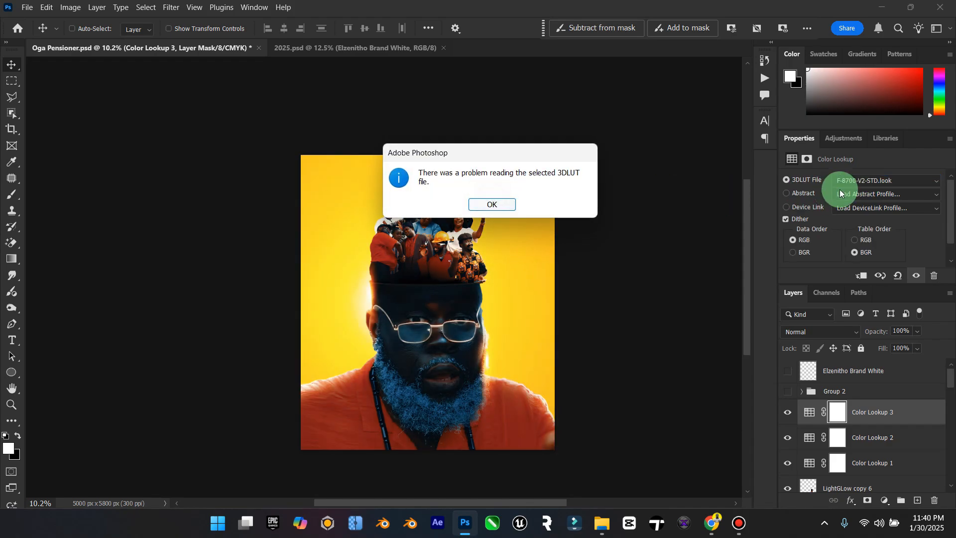
click(481, 204)
Step: Load GC_Carbon_Saber-709.cube on Color Lookup 3 and try the GC LUTs after it, including GC_Slog2_to_Rec709.3dl
click(843, 187)
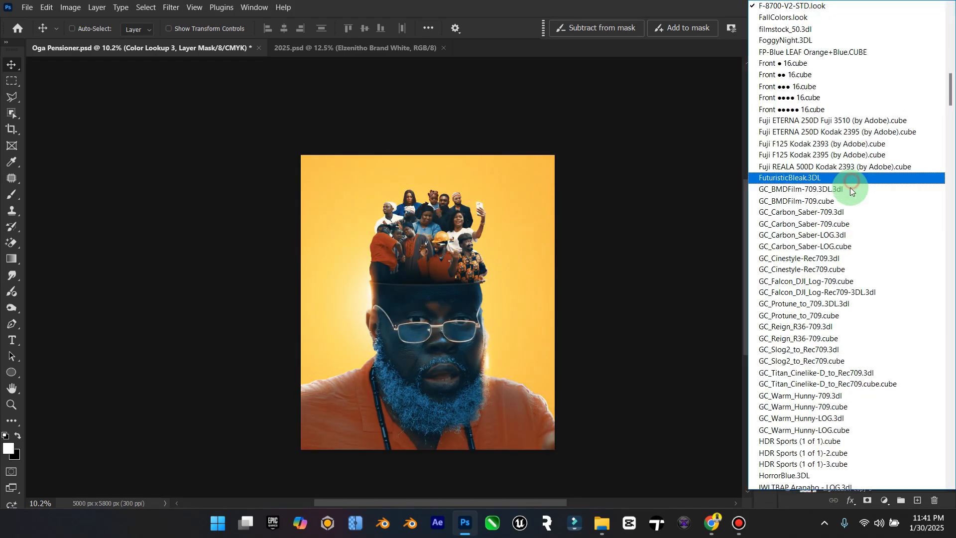
click(848, 221)
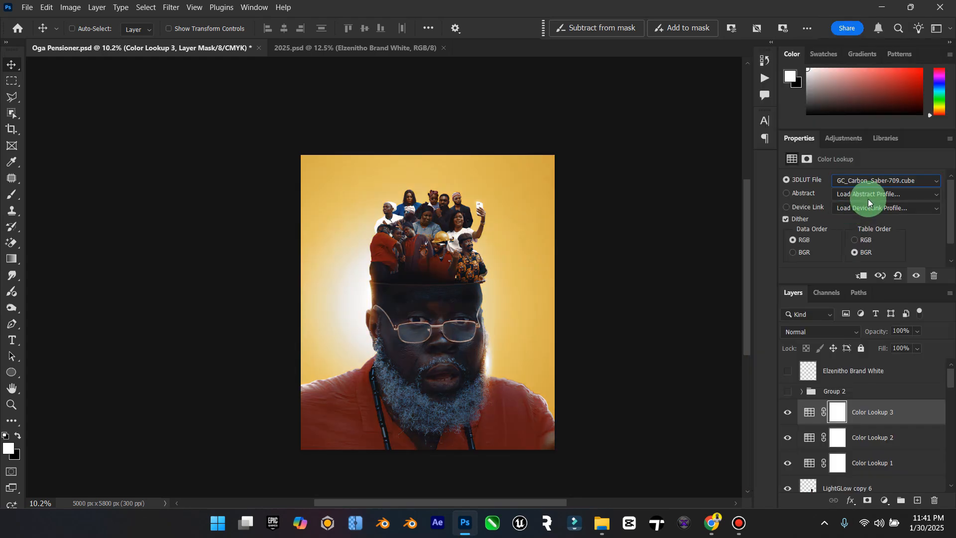
scroll(873, 185, down, 2)
scroll(873, 184, down, 2)
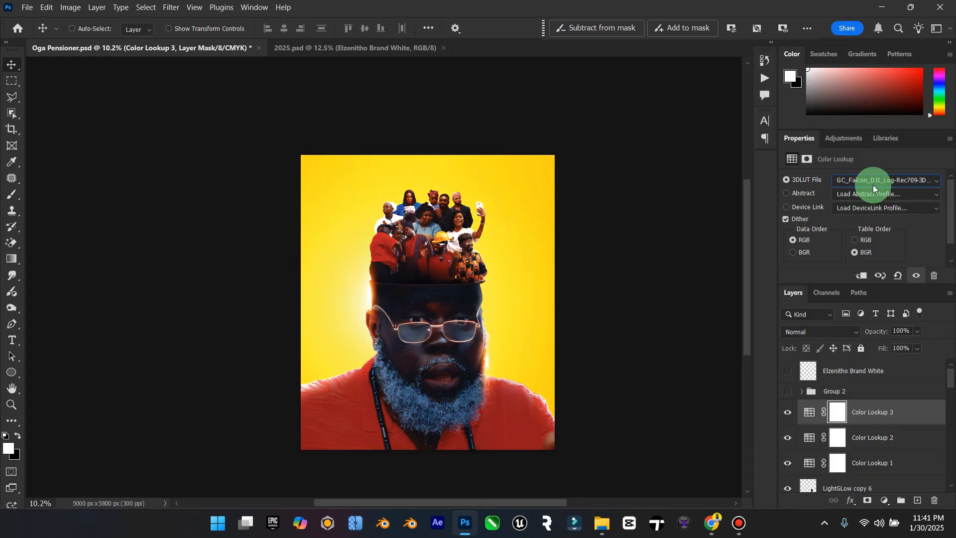
scroll(874, 184, down, 2)
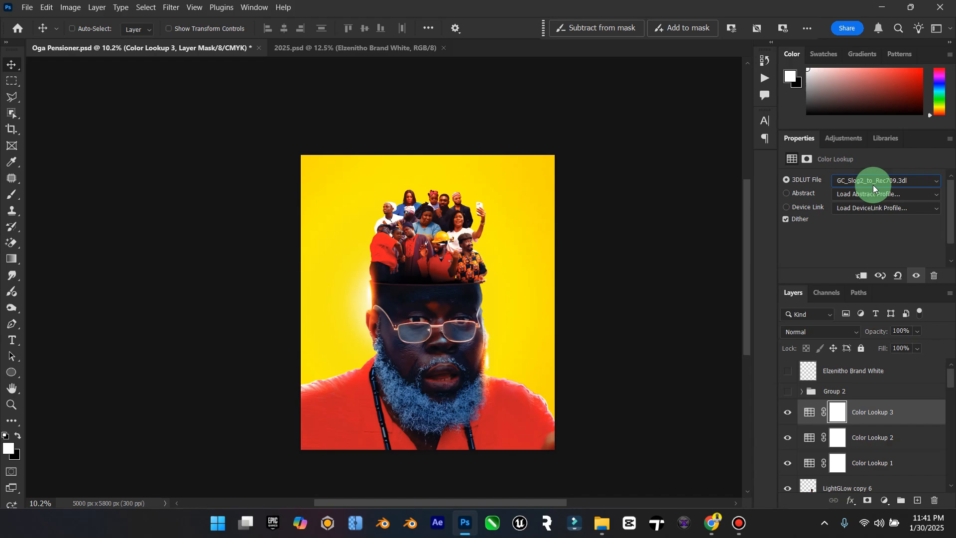
Step: Try Oakland by editor belal 2.cube as the 3D LUT file of Color Lookup 3
click(874, 184)
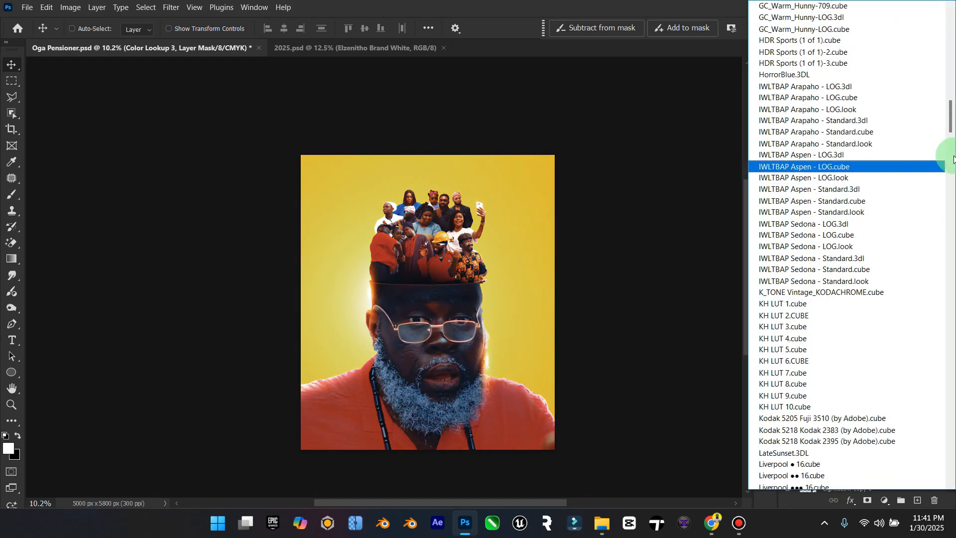
drag(939, 128, 941, 195)
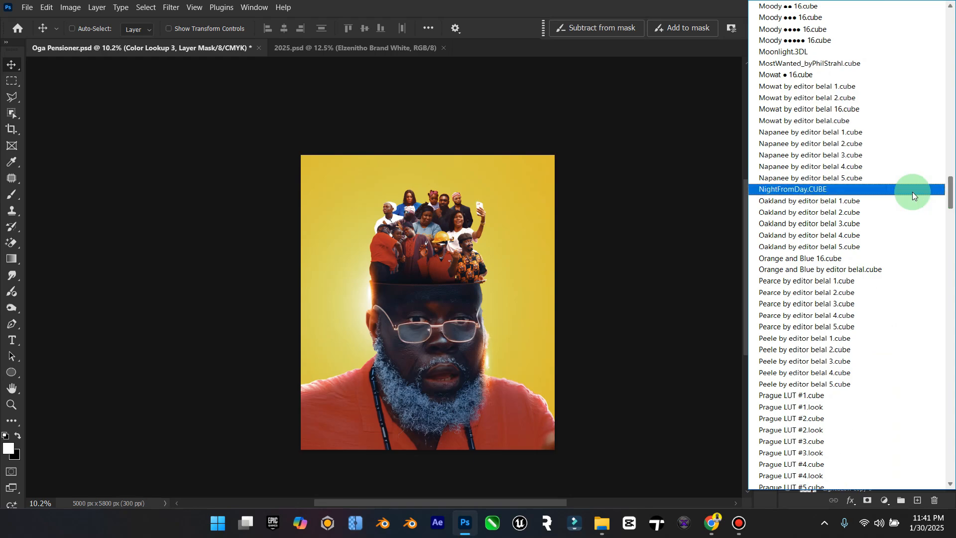
scroll(867, 232, down, 1)
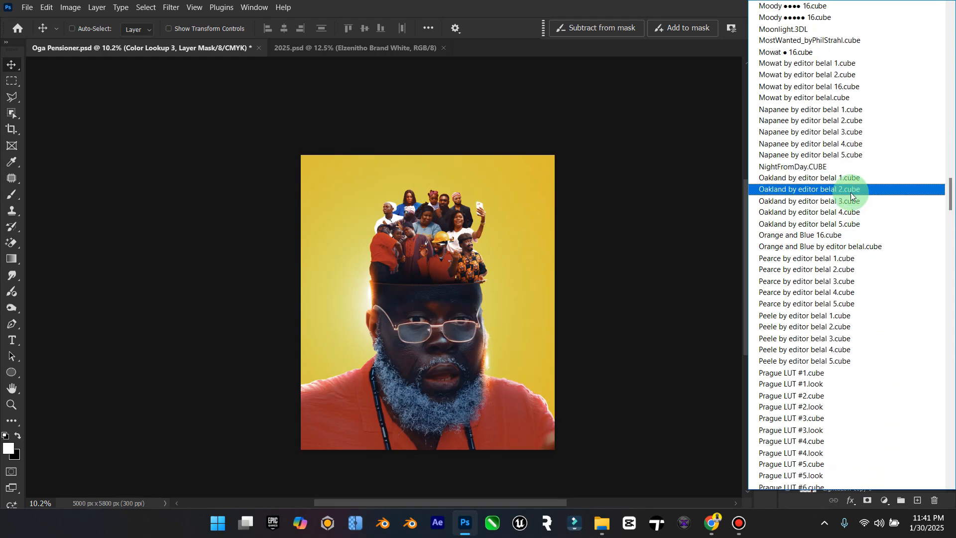
click(853, 187)
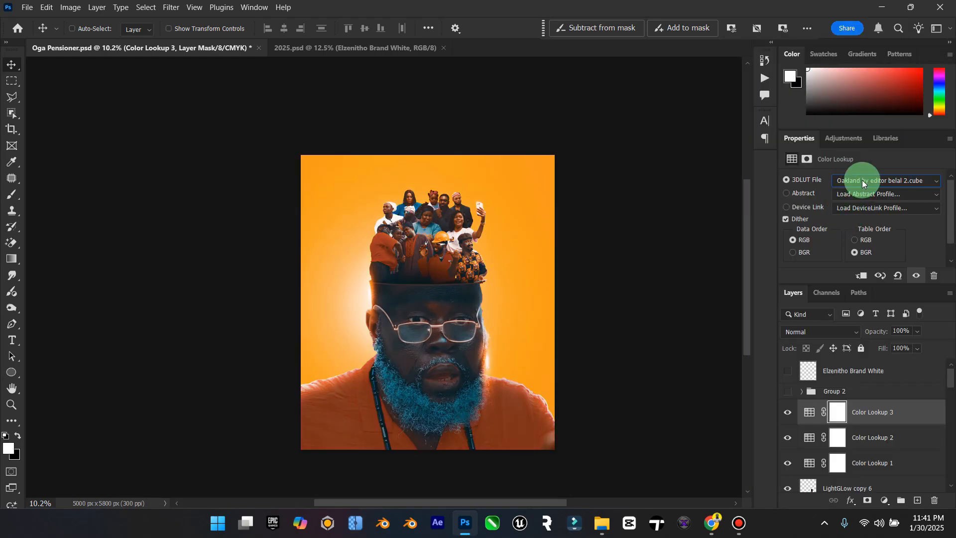
Step: Set the 3D LUT file of Color Lookup 3 to Prague LUT #1.cube, and compare the poster with and without Color Lookup 2 and Color Lookup 1
click(862, 181)
click(854, 182)
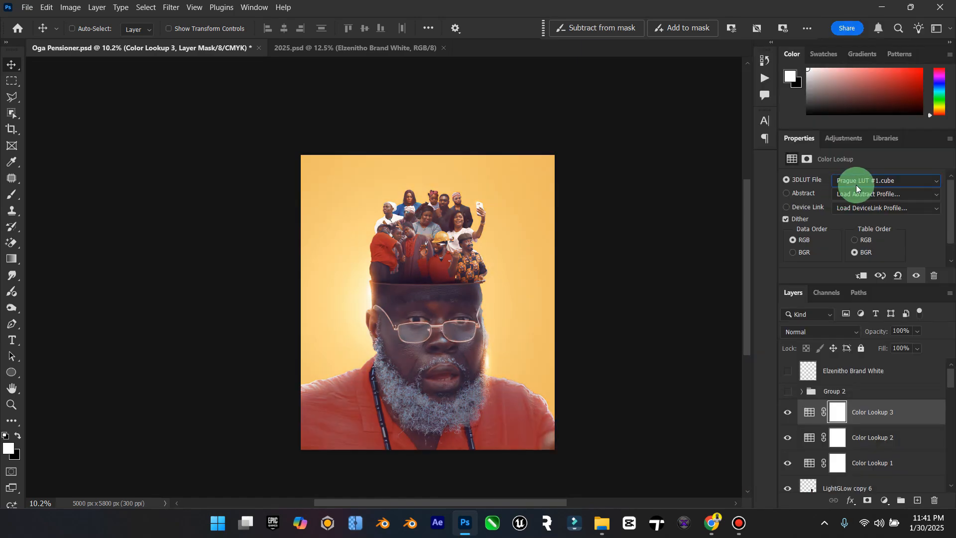
click(783, 438)
click(783, 438)
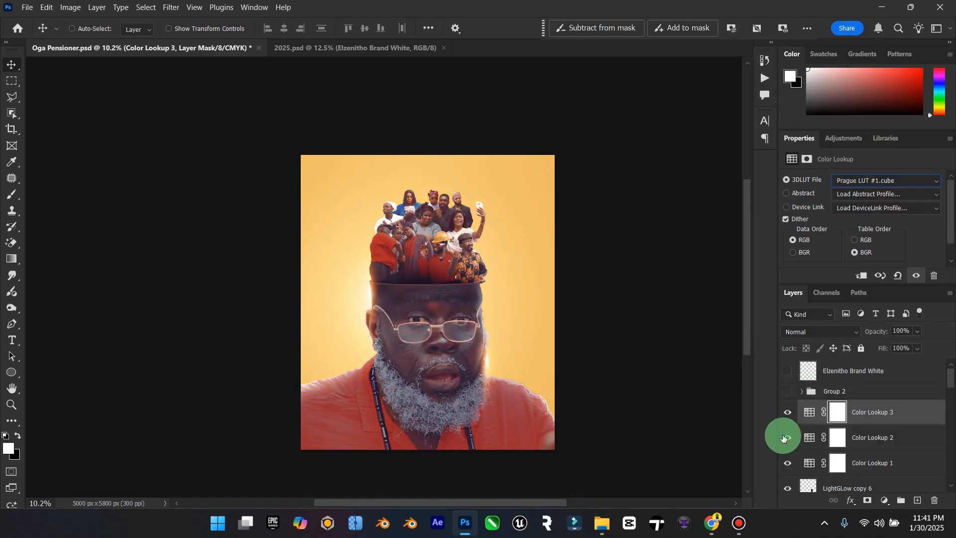
click(785, 465)
click(785, 462)
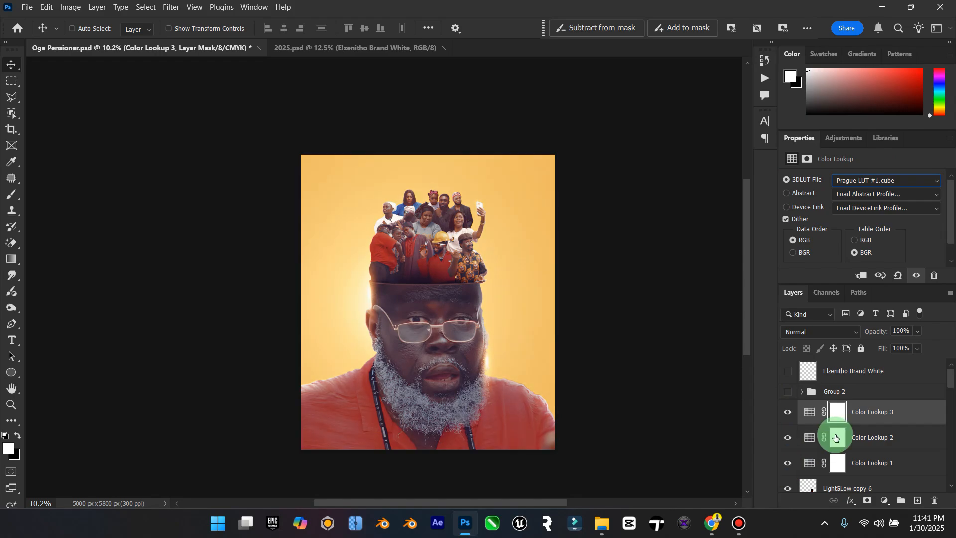
Step: Add a Curves adjustment layer above Color Lookup 3 and raise the RGB curve in the darker midtones to brighten the poster
click(885, 501)
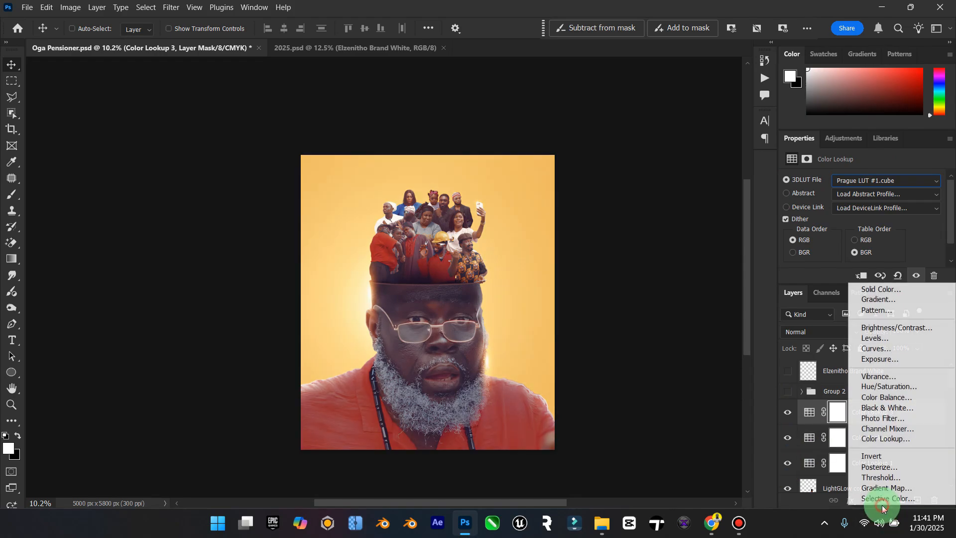
click(898, 348)
drag(871, 285, 882, 321)
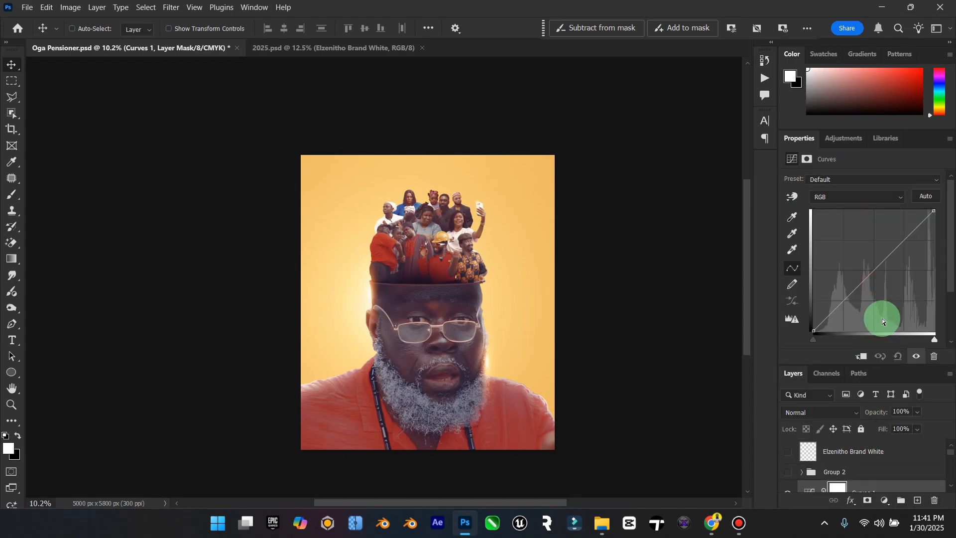
mouse_move(858, 288)
mouse_down()
mouse_move(864, 294)
mouse_move(850, 283)
mouse_up()
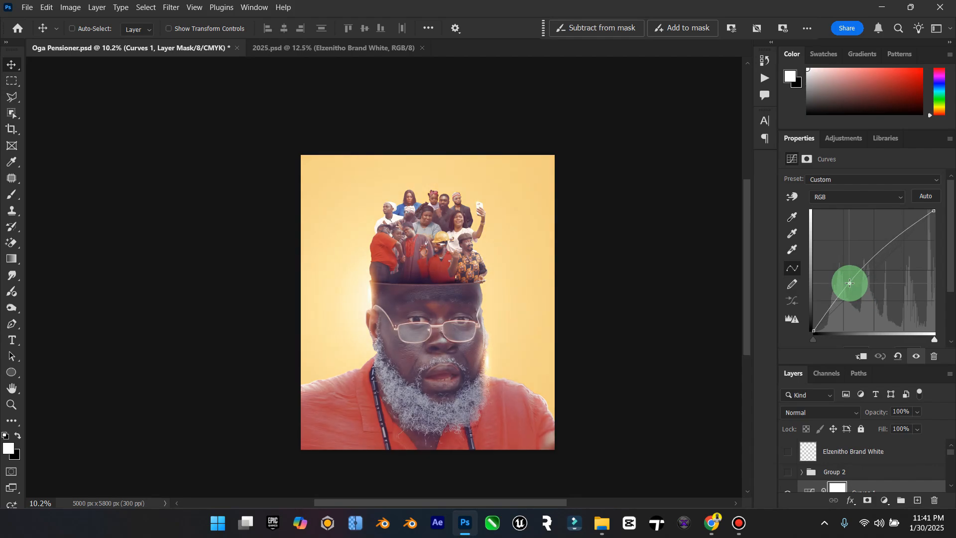
Step: Refine the Curves 1 RGB curve with points in the midtones and upper tones, close its settings and compare the poster with and without it
mouse_move(894, 237)
mouse_down()
mouse_move(903, 252)
mouse_move(892, 241)
mouse_up()
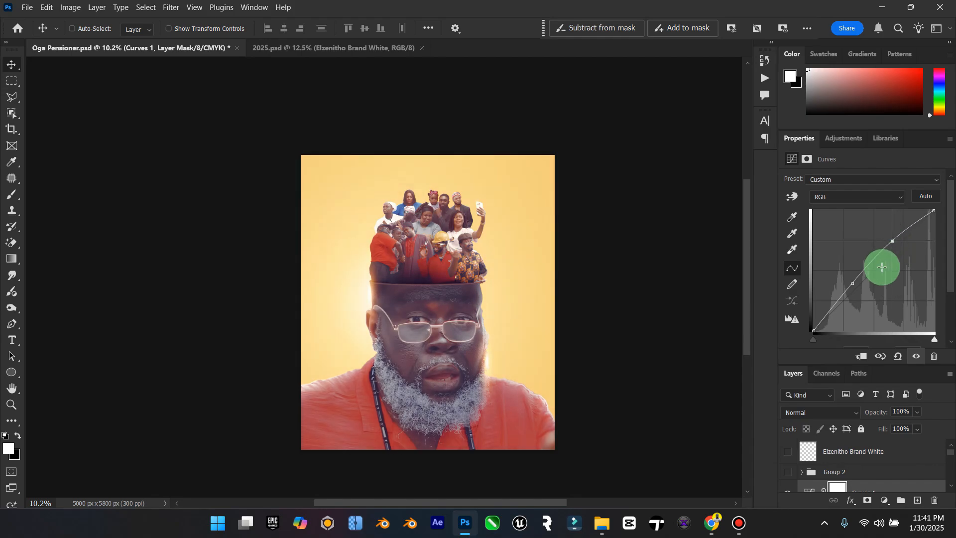
drag(853, 283, 881, 264)
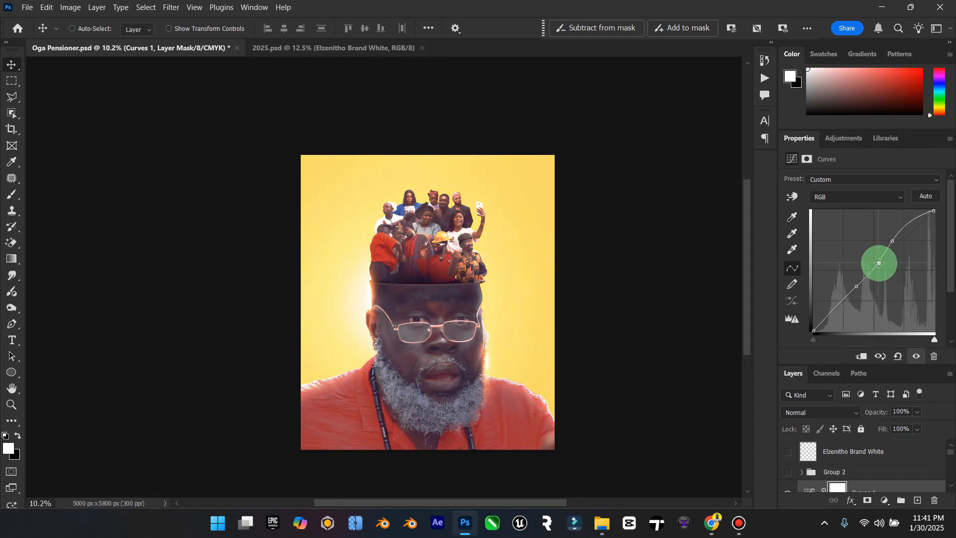
click(950, 139)
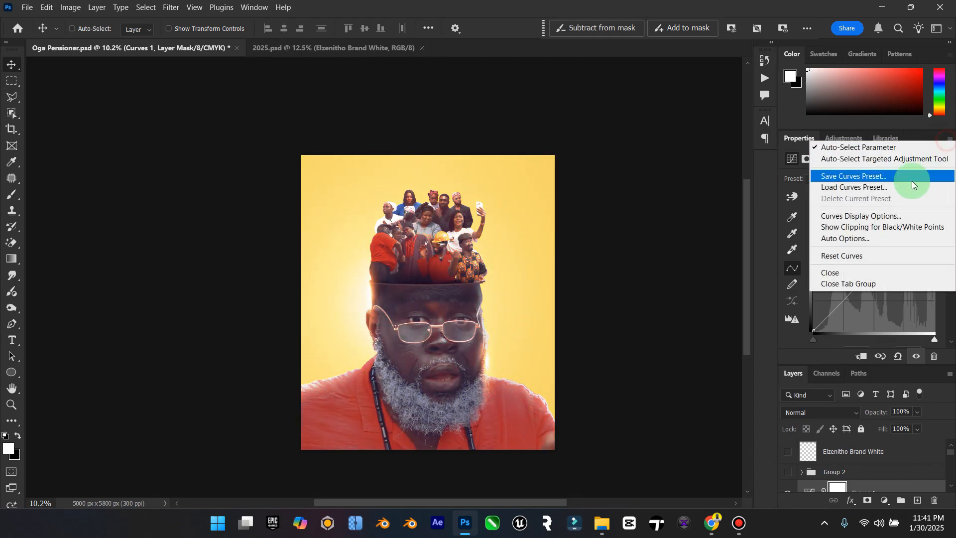
click(848, 284)
click(787, 266)
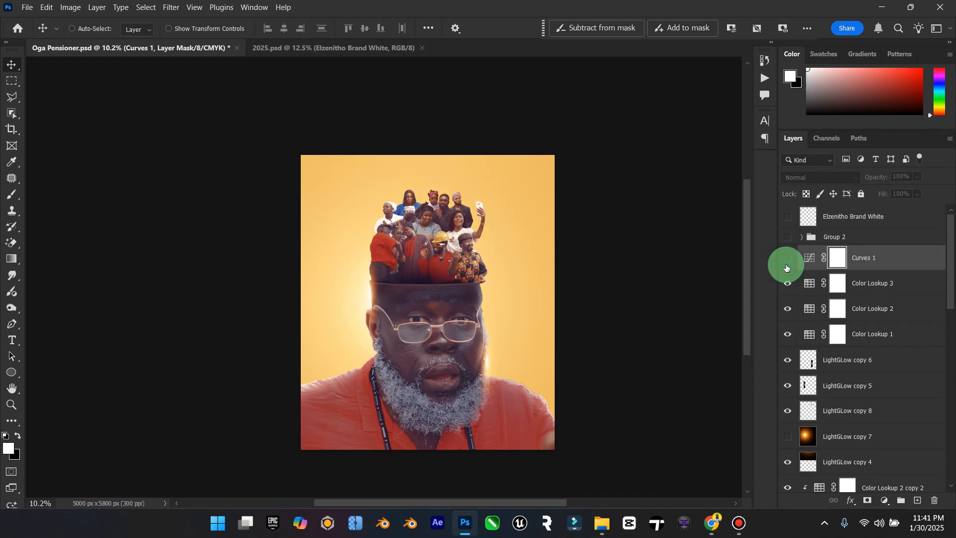
click(786, 267)
Step: Set the Curves 1 layer to 38% opacity and 60% fill, and compare the poster with and without it
click(916, 194)
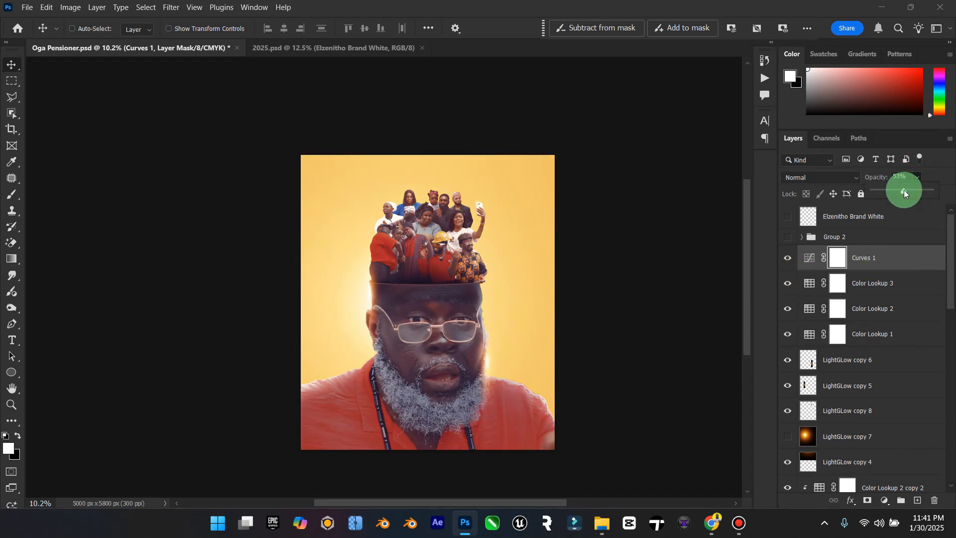
drag(903, 190, 895, 191)
click(785, 259)
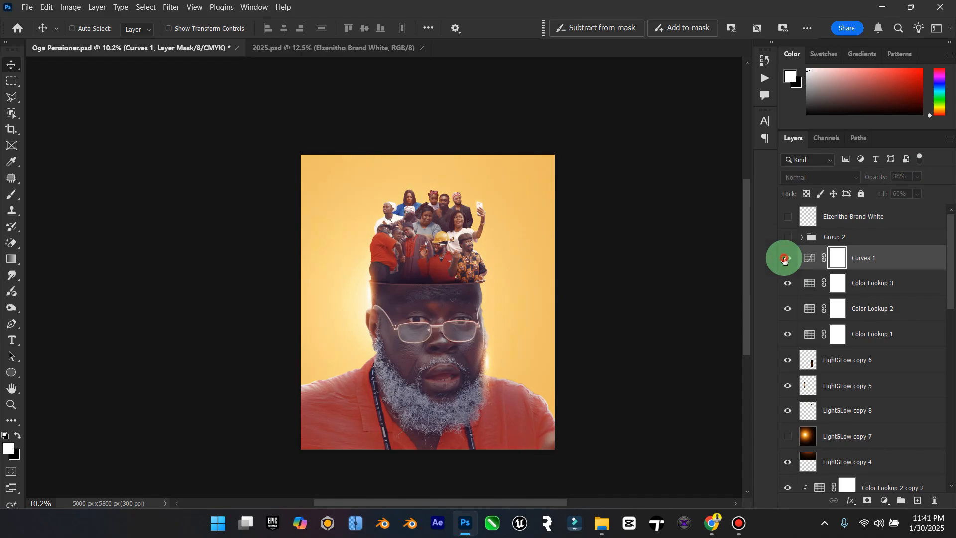
click(785, 259)
Step: Toggle Color Lookup 3 to check its effect, and set the layer to 59% opacity and 60% fill
click(787, 284)
click(817, 279)
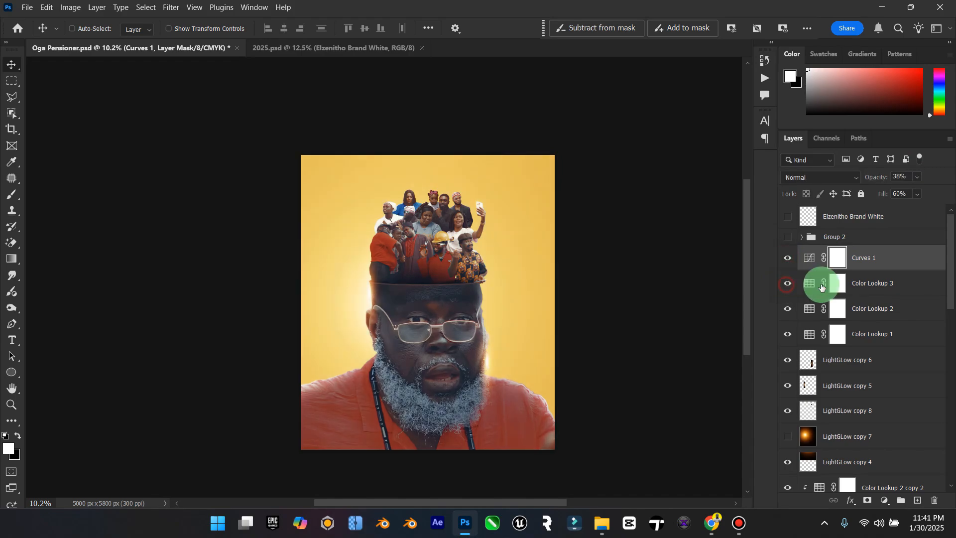
click(917, 194)
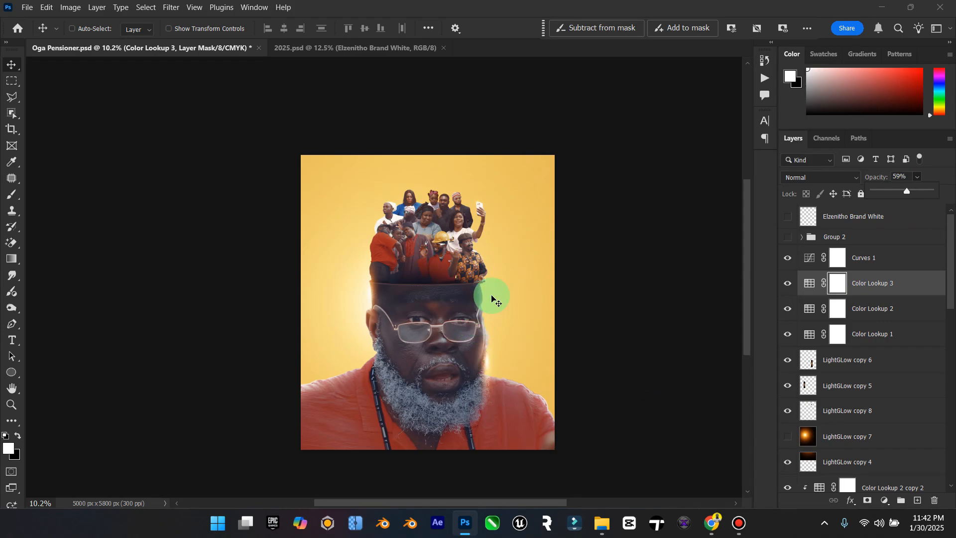
Step: Compare the poster with and without Color Lookup 2, and set that layer's fill to 55%
click(792, 311)
click(794, 312)
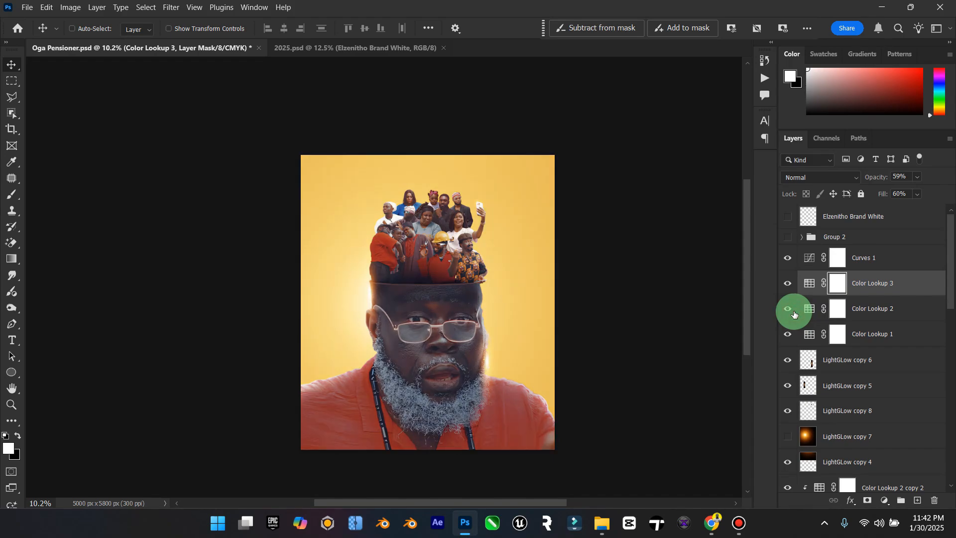
click(794, 312)
click(794, 312)
click(893, 310)
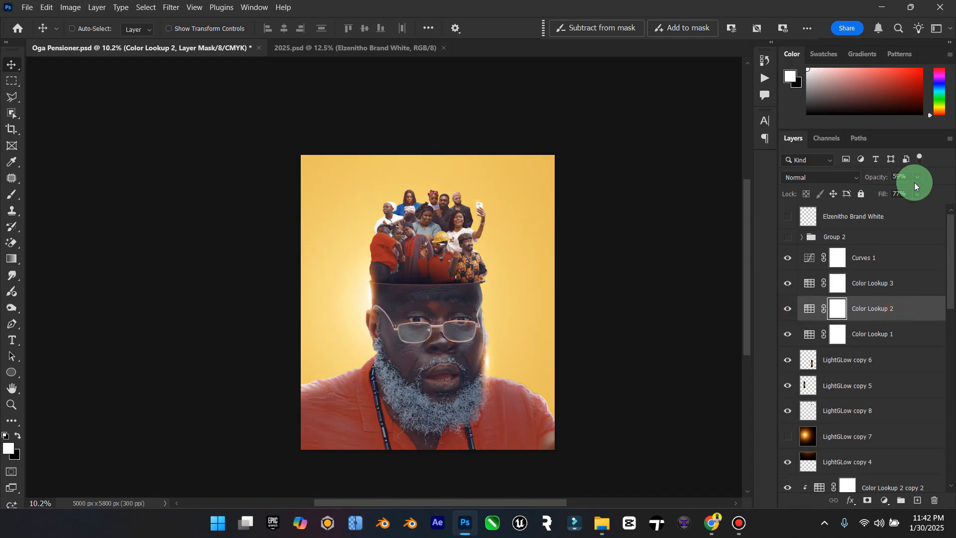
click(907, 207)
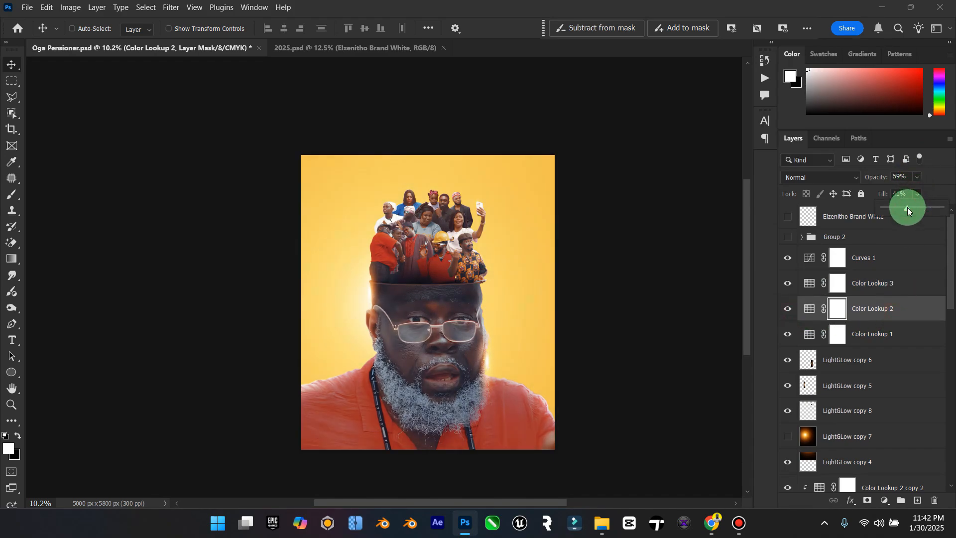
Step: Compare the poster with and without Color Lookup 1, and check the effect of Color Lookup 3
click(790, 332)
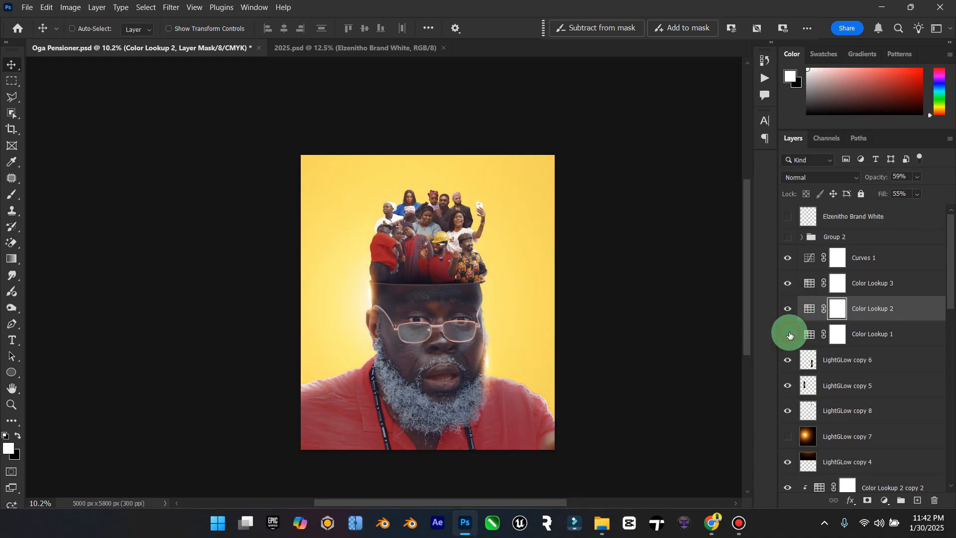
click(790, 334)
click(881, 331)
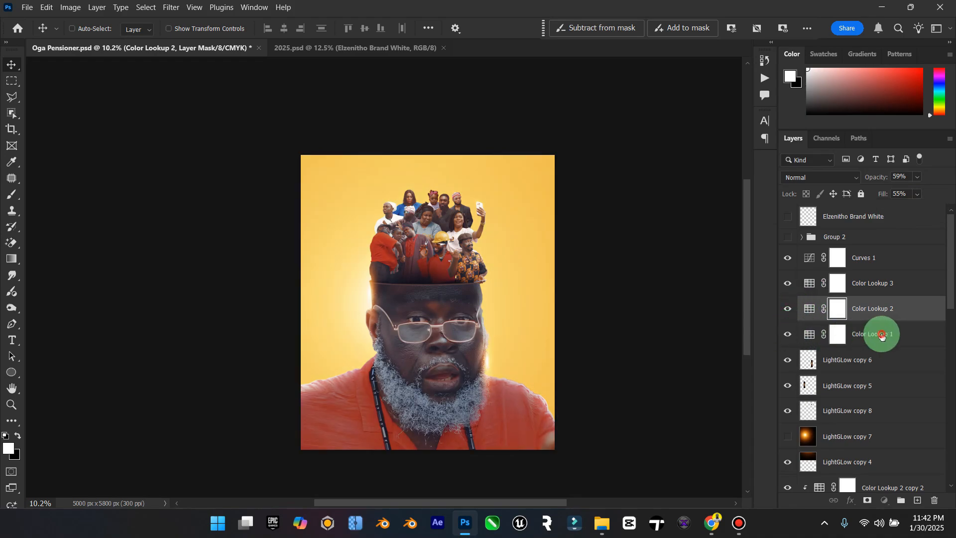
click(787, 335)
click(788, 333)
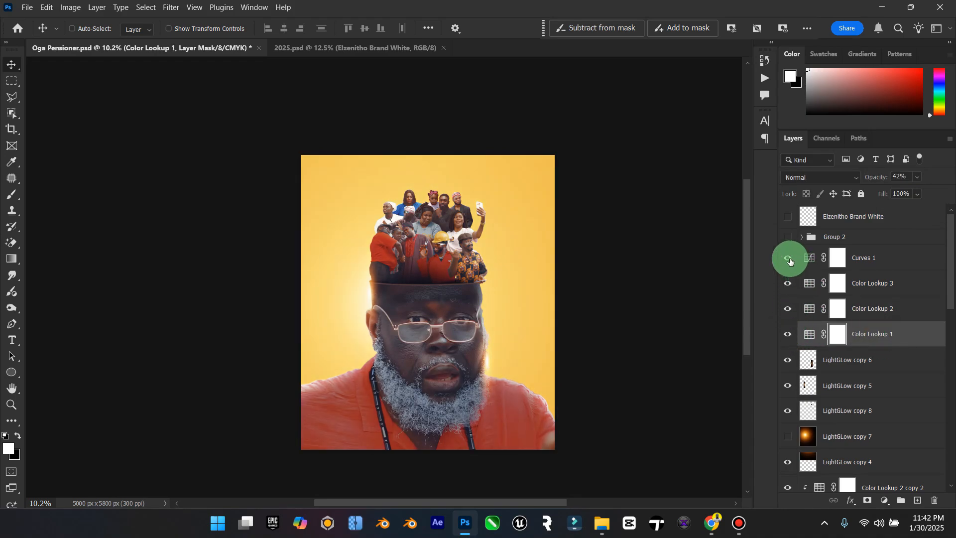
click(785, 284)
click(871, 257)
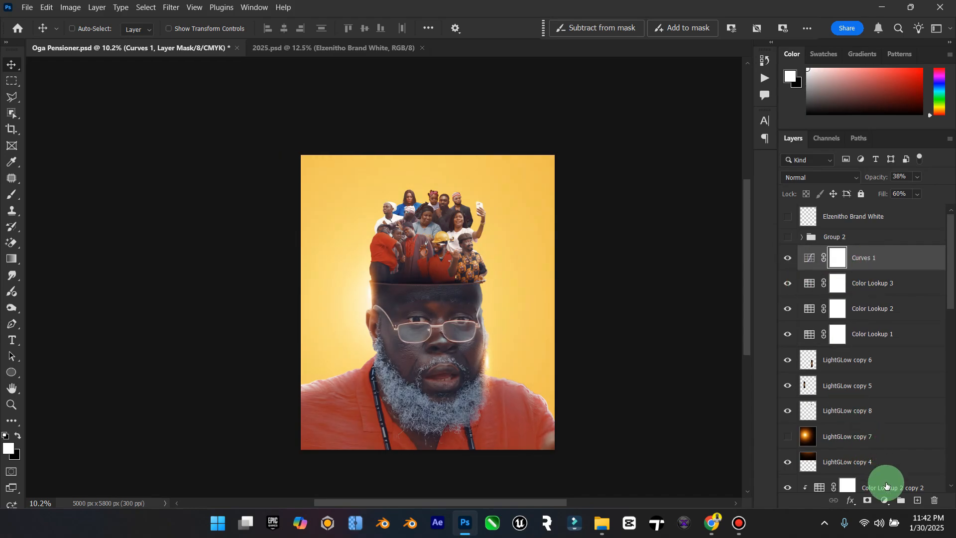
click(885, 500)
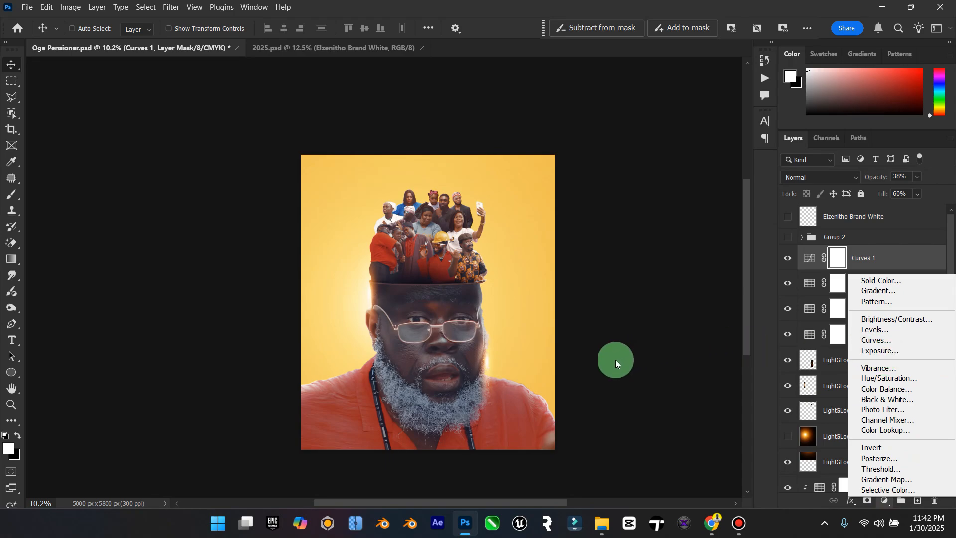
click(616, 359)
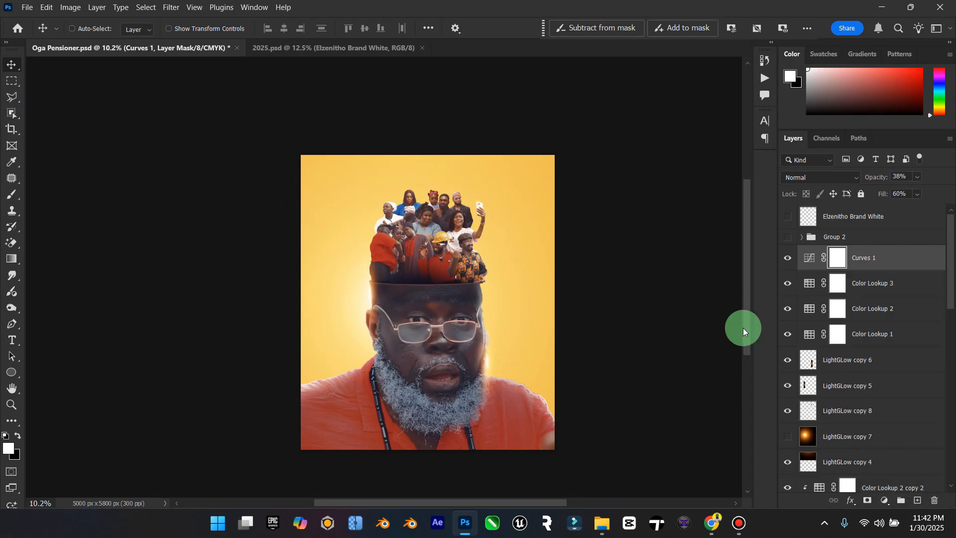
Step: Hide LightGLow copy 5 to check its effect, and delete that layer
scroll(816, 418, down, 1)
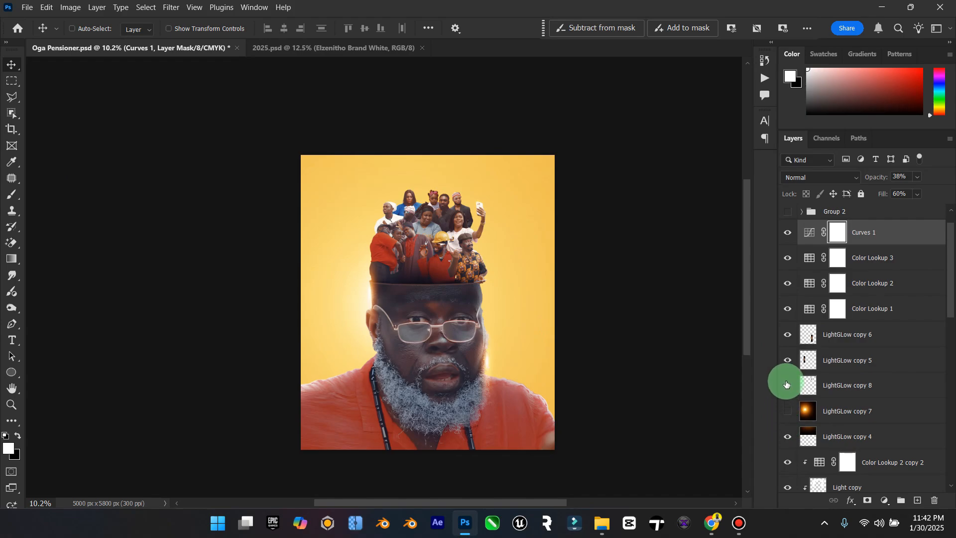
click(787, 361)
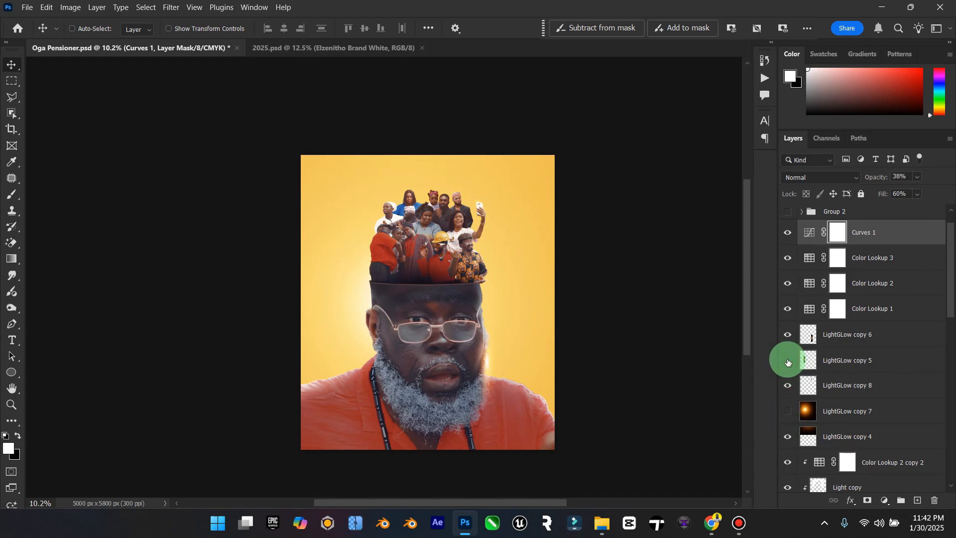
click(845, 361)
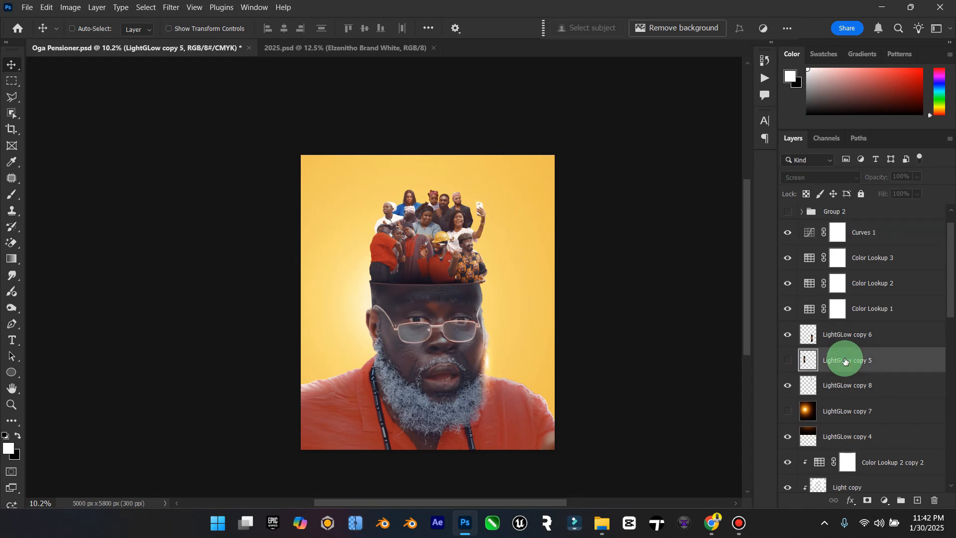
key(Delete)
Step: Duplicate the LightGLow copy 3 background glow, placing one glow low behind the head and the other near the crowd's upper right
scroll(845, 361, down, 10)
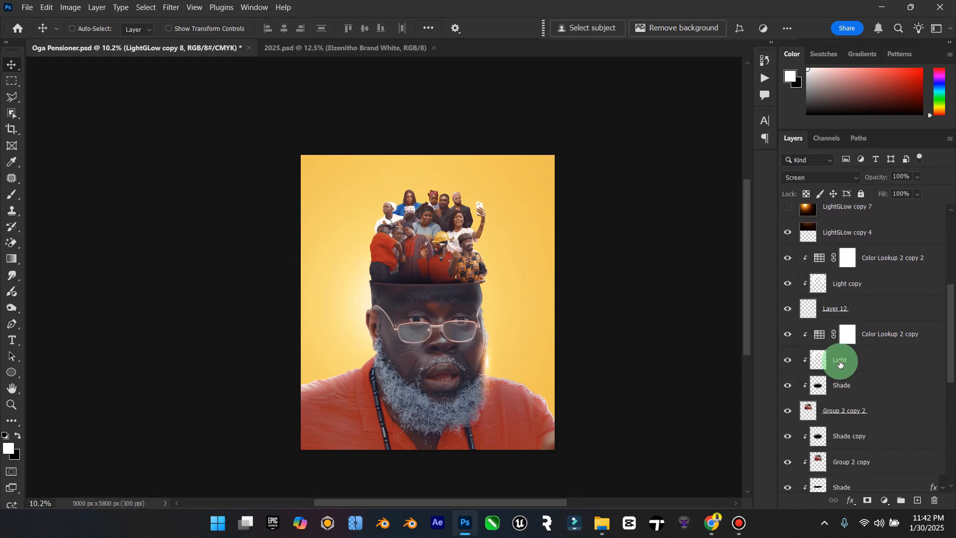
scroll(807, 453, down, 2)
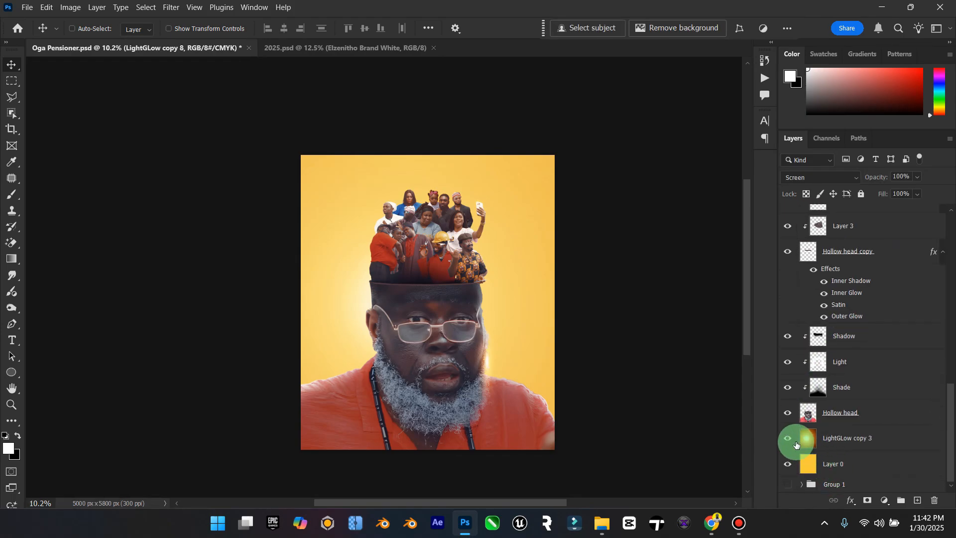
click(792, 441)
click(794, 440)
click(804, 456)
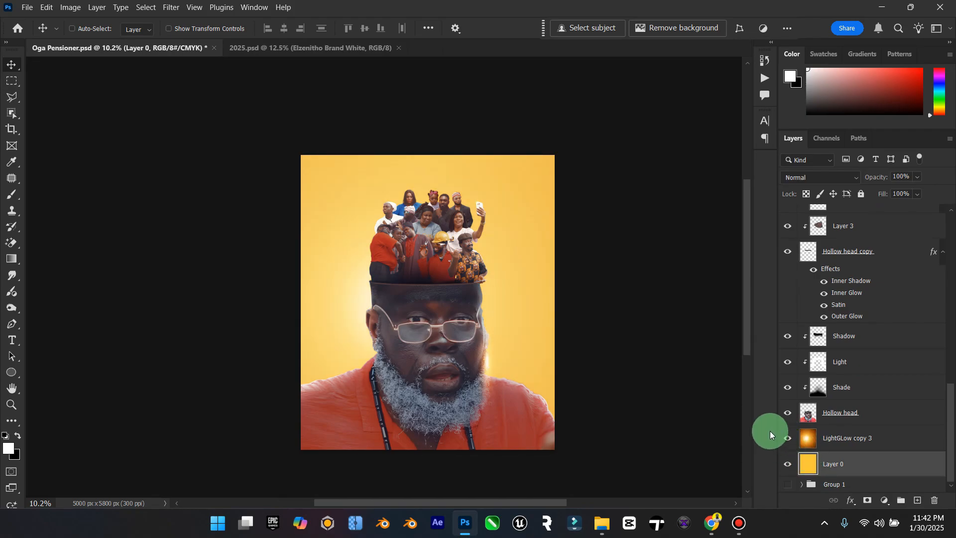
click(828, 438)
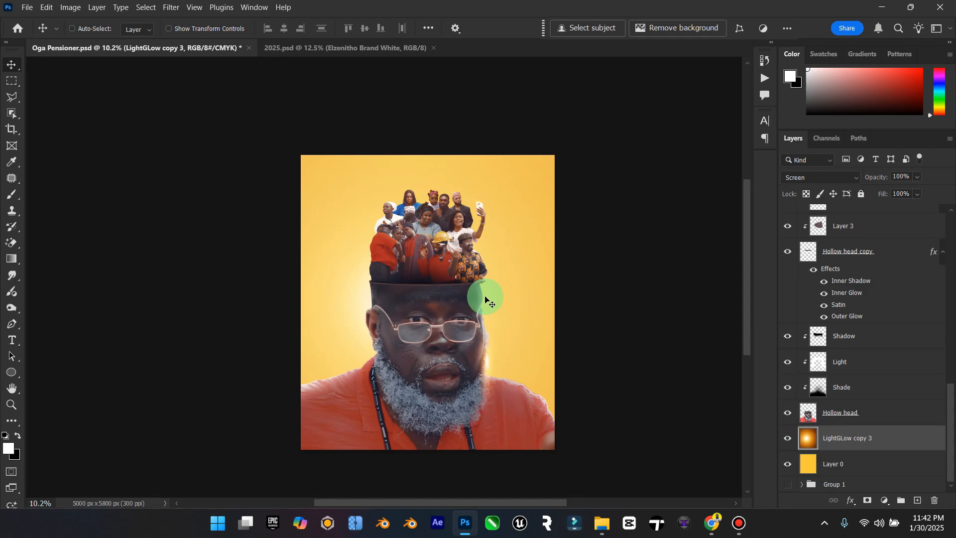
drag(486, 298, 517, 205)
key(ctrl+j)
Step: Scale the duplicated glow to 55.84% and position it behind the right side of the crowd
key(ctrl+t)
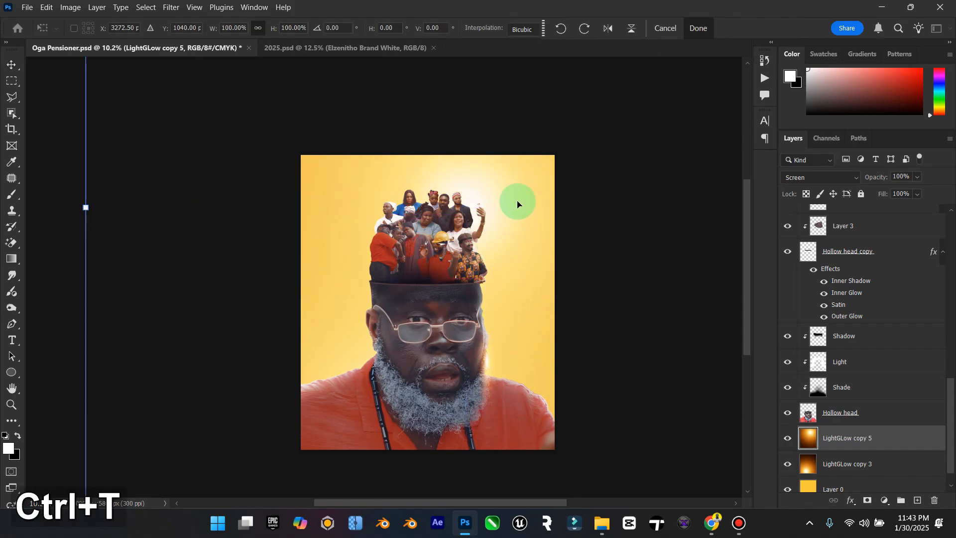
drag(85, 208, 310, 241)
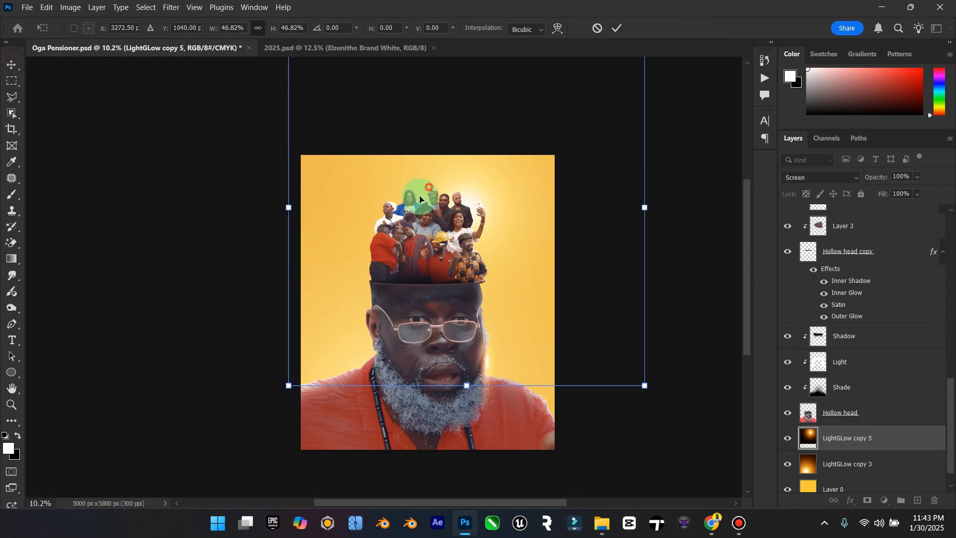
drag(429, 188, 398, 213)
key(space)
drag(611, 237, 647, 219)
key(alt)
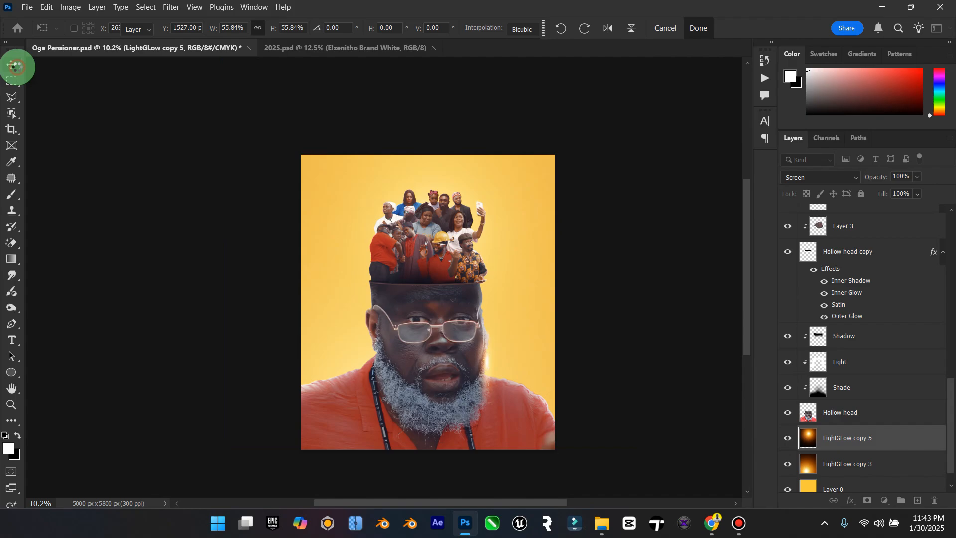
click(13, 65)
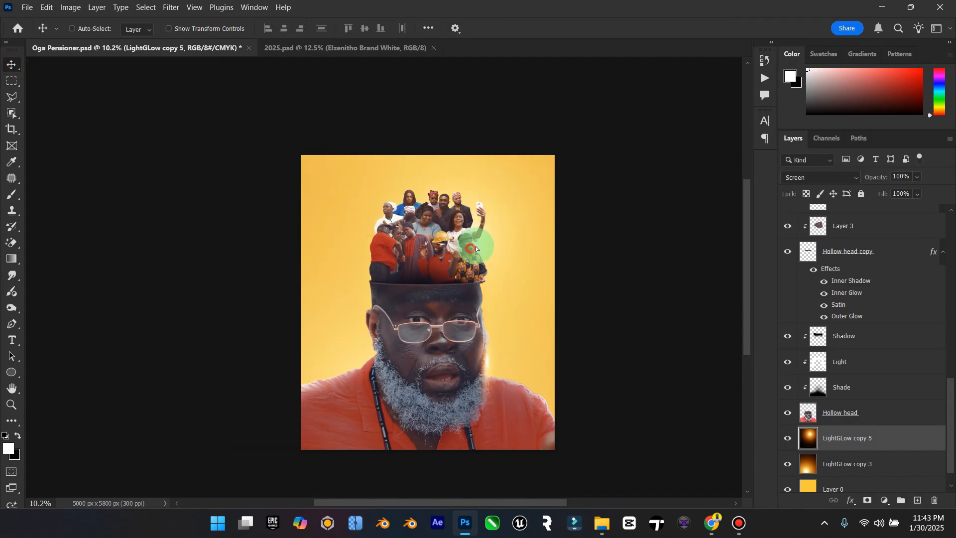
drag(476, 247, 509, 237)
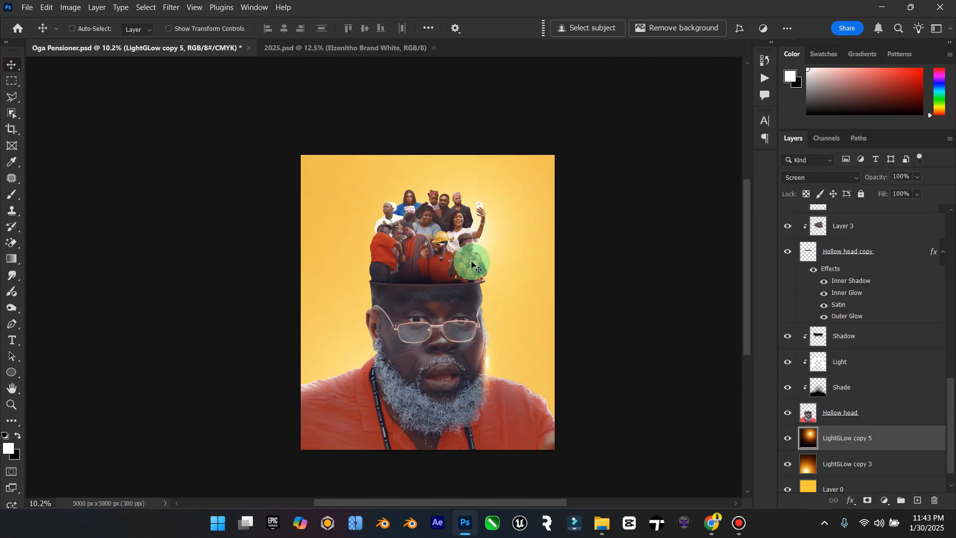
Step: Duplicate the scaled glow, position the copy behind the left side of the crowd, and inspect the crowd up close
key(ctrl+j)
drag(472, 264, 85, 372)
click(11, 387)
click(11, 404)
drag(454, 232, 510, 215)
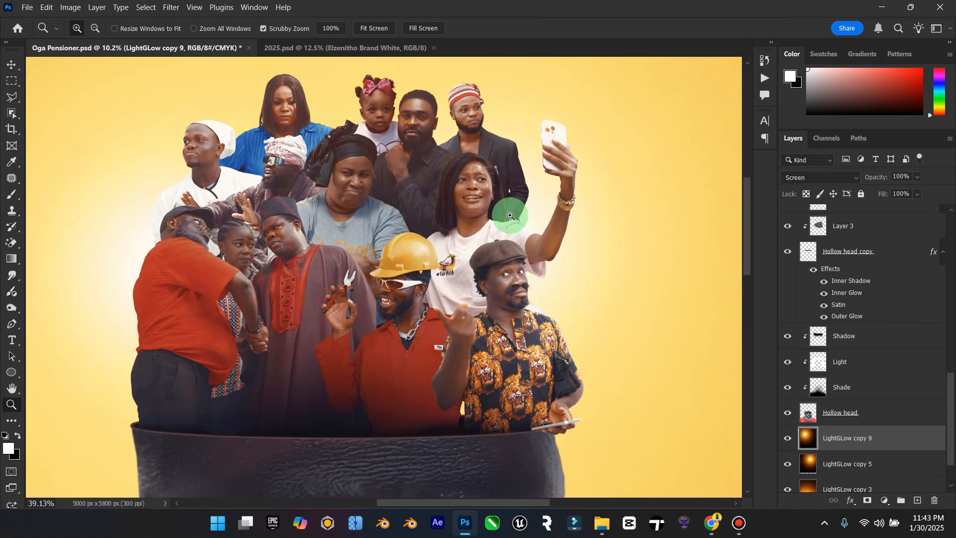
drag(510, 216, 207, 206)
Step: Duplicate the glow on the crowd's left side and move the copy above Group 2 in the layer stack
click(11, 65)
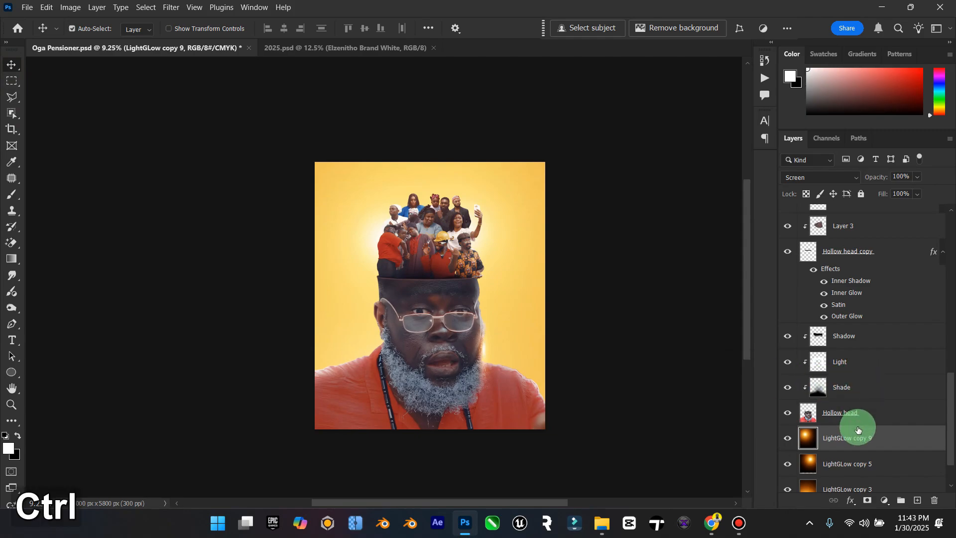
key(ctrl+j)
drag(872, 439, 840, 235)
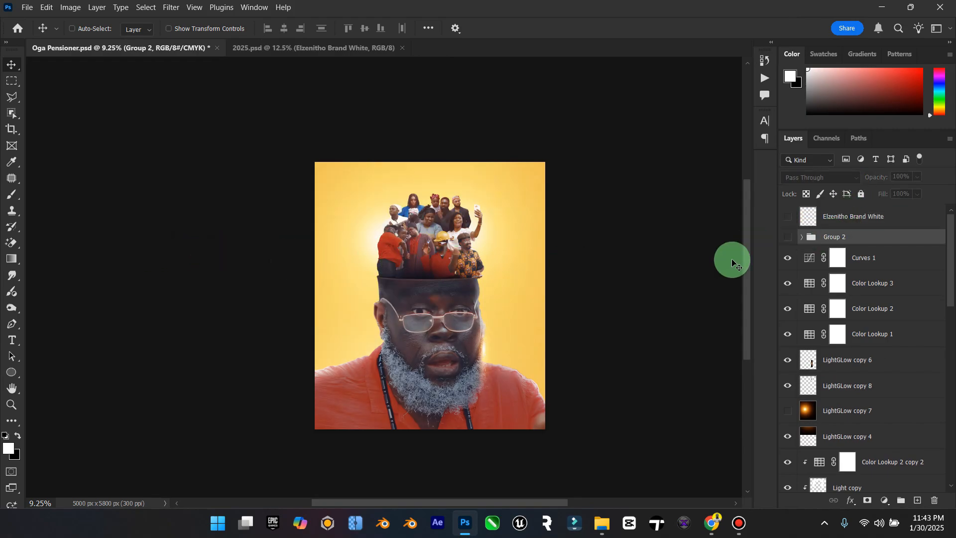
scroll(859, 359, down, 3)
scroll(859, 359, down, 10)
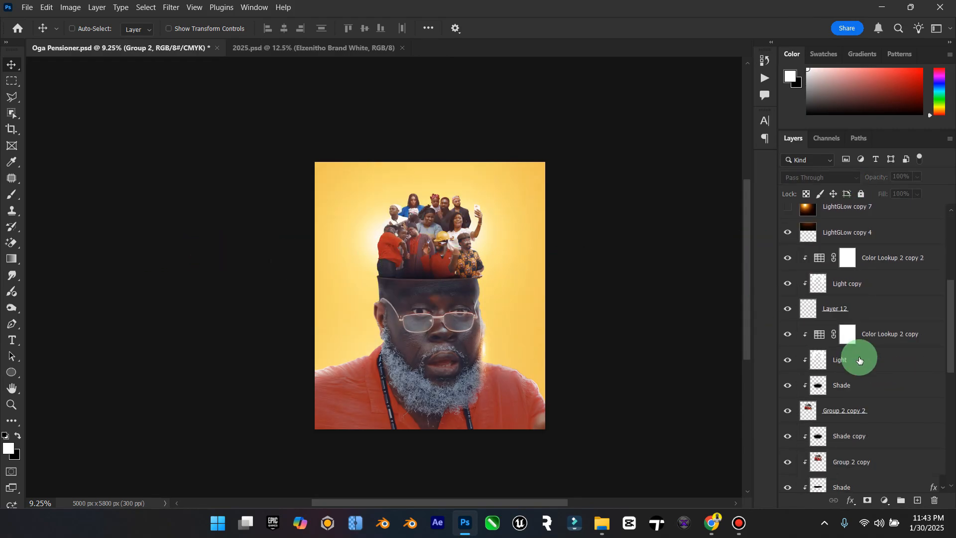
scroll(859, 359, up, 12)
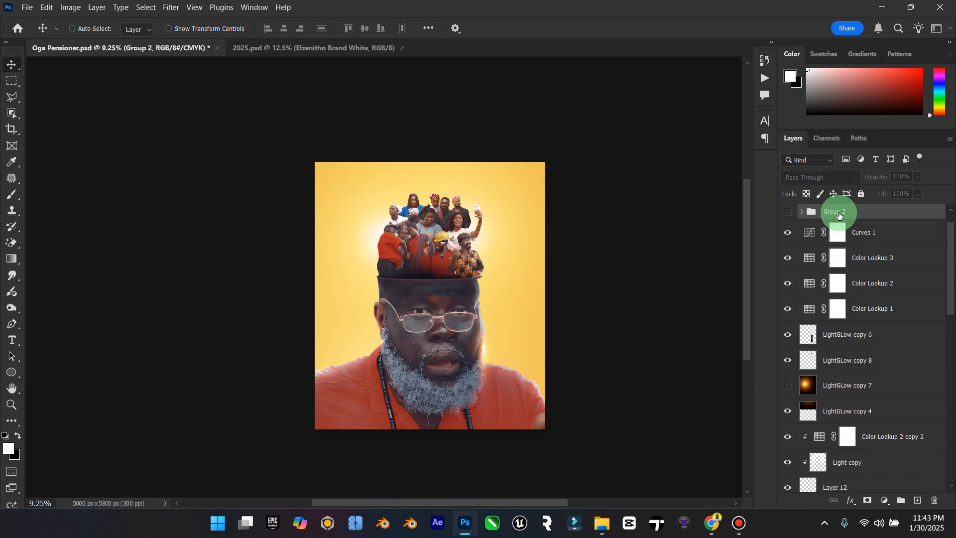
click(798, 237)
drag(838, 259, 846, 231)
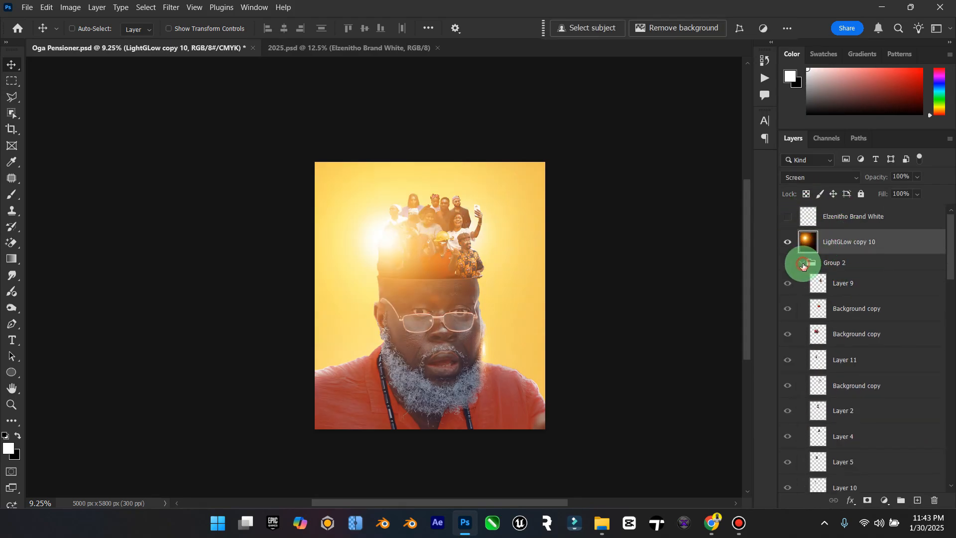
Step: Try moving the LightGLow copy 10 glow below the poster's bottom edge and enlarging it to 207.60% over the man's shoulders
click(803, 265)
drag(464, 236, 471, 432)
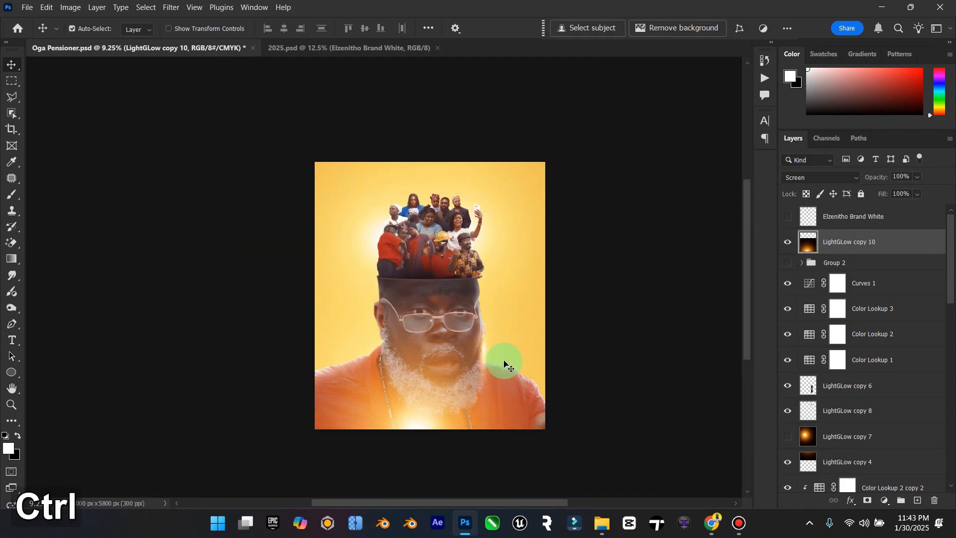
key(ctrl+t)
drag(612, 239, 704, 148)
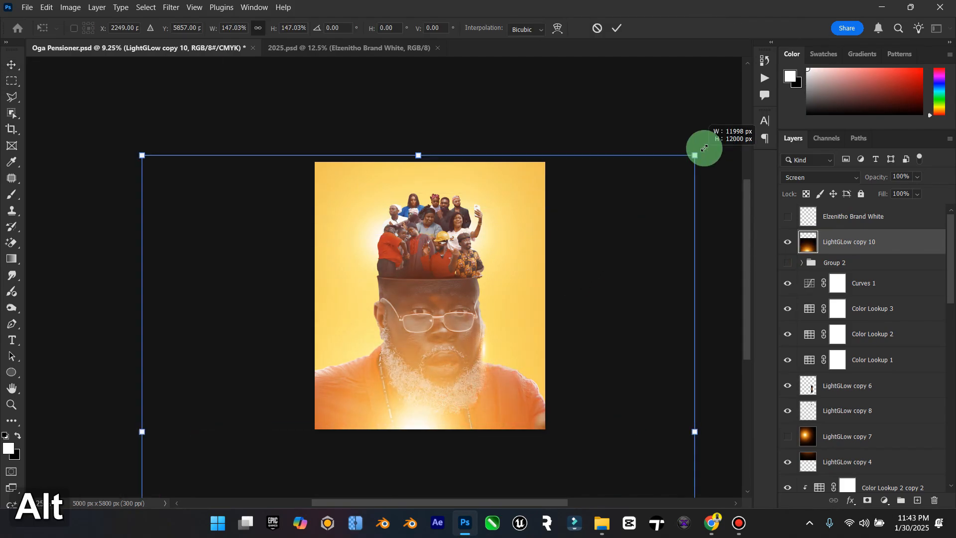
drag(518, 248, 513, 350)
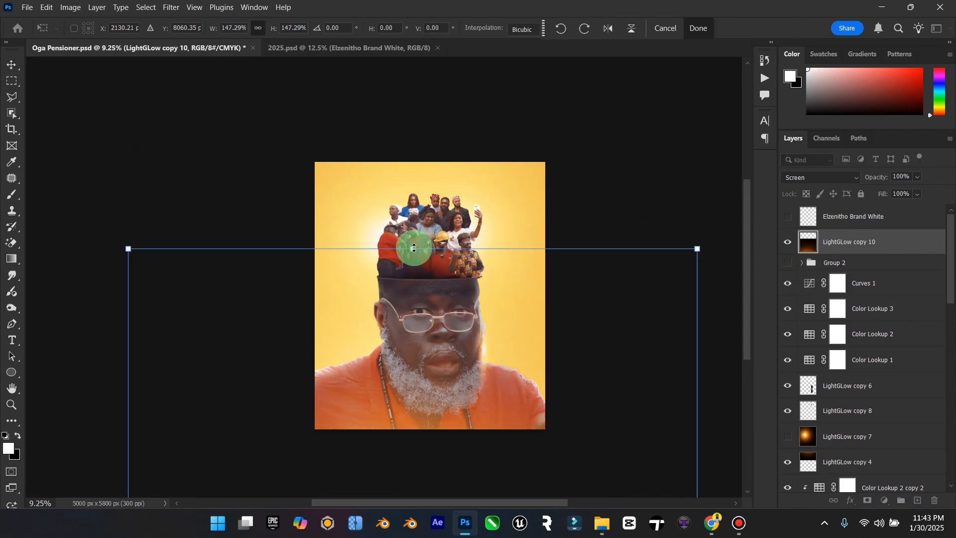
drag(414, 247, 412, 133)
drag(459, 252, 483, 325)
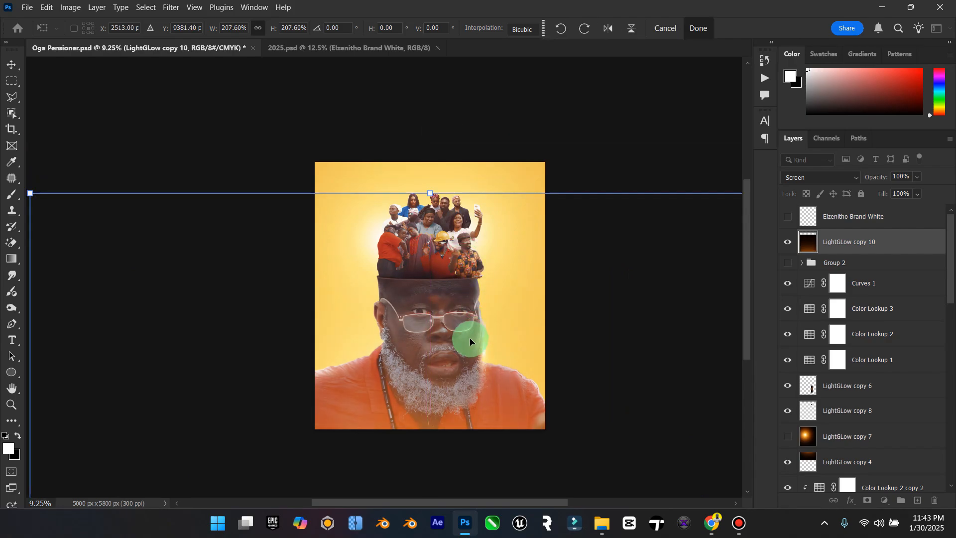
mouse_move(458, 280)
mouse_down()
mouse_move(459, 318)
mouse_move(455, 297)
mouse_up()
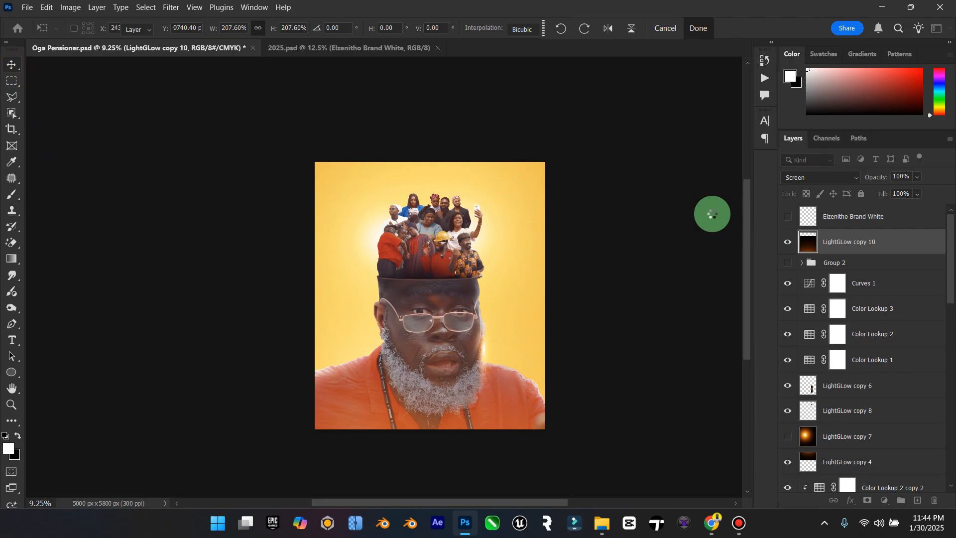
key(Return)
Step: Compare the poster with and without the LightGLow copy 10 glow, and delete that layer
double_click(11, 388)
click(14, 404)
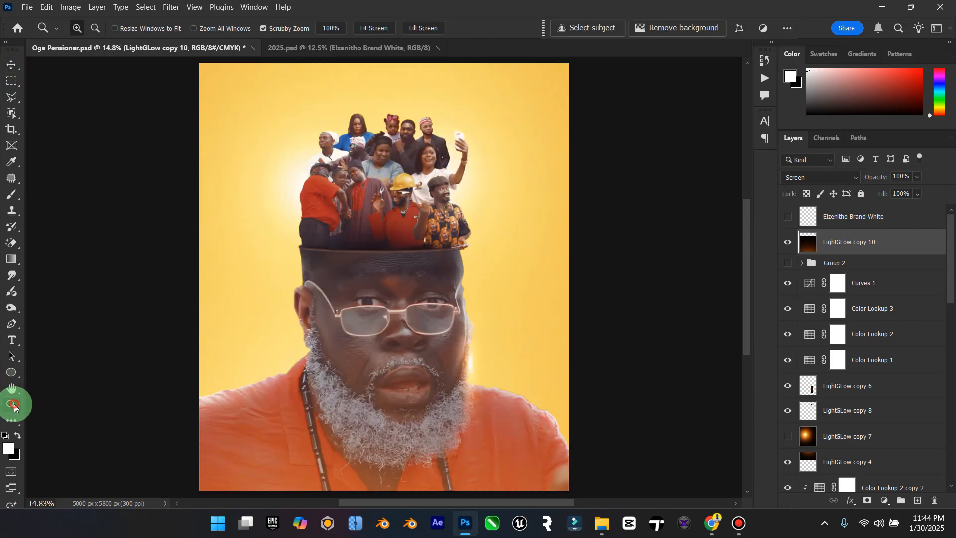
mouse_move(395, 339)
mouse_down()
mouse_move(356, 339)
mouse_move(382, 341)
mouse_up()
click(12, 64)
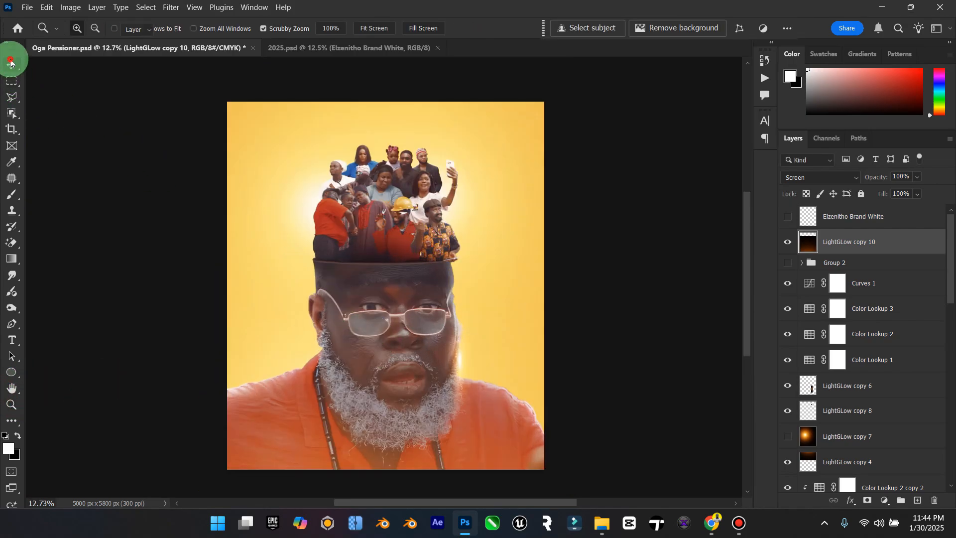
click(786, 241)
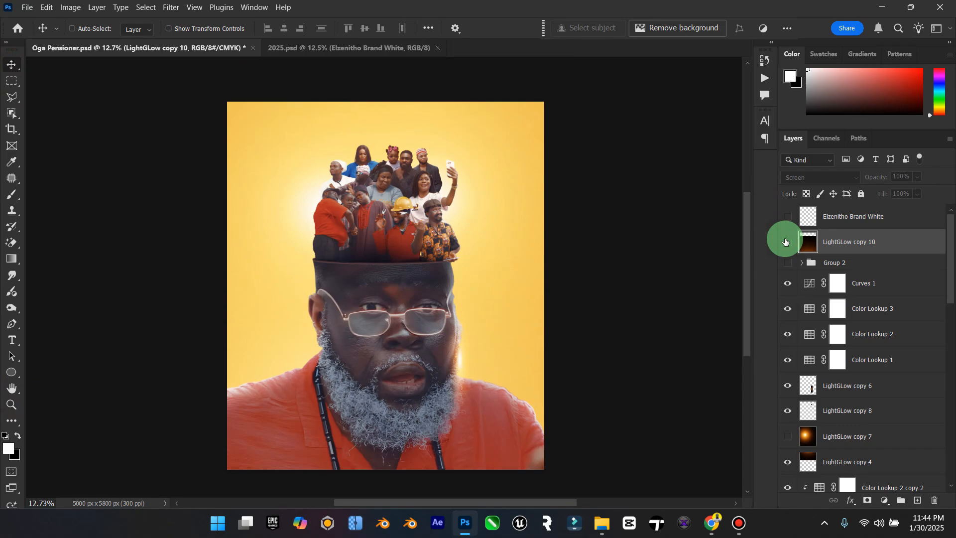
click(786, 242)
click(786, 241)
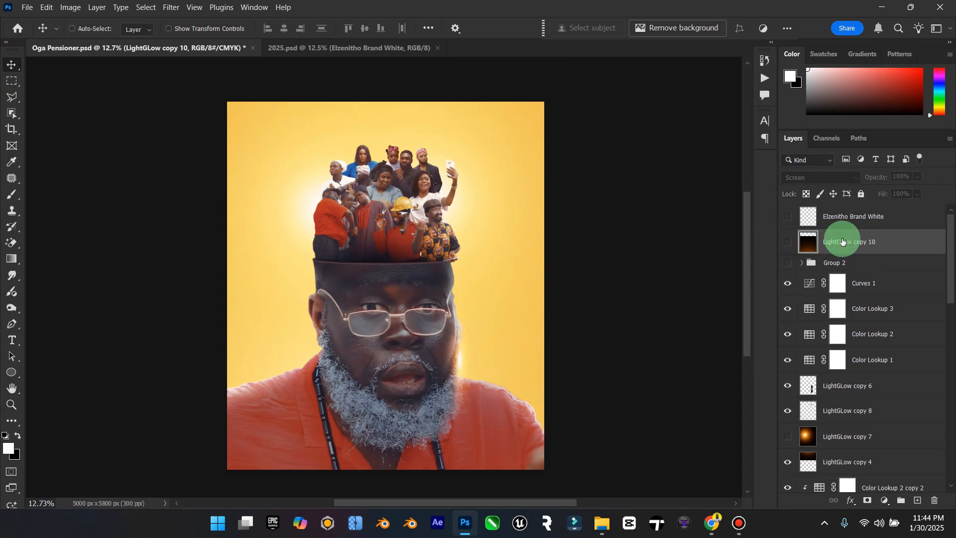
key(Delete)
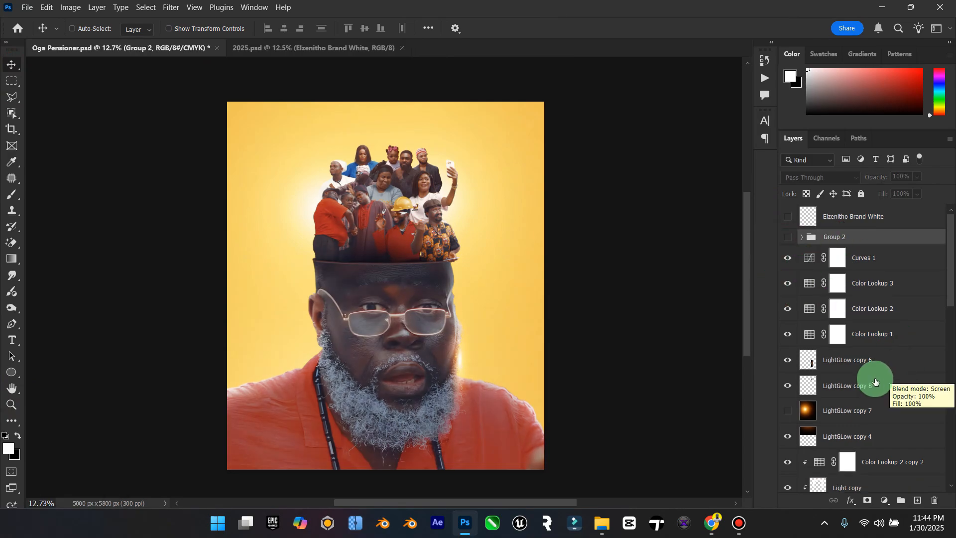
Step: Delete the LightGLow copy 9 glow directly beneath the Hollow head layer
scroll(814, 368, down, 5)
scroll(816, 371, down, 5)
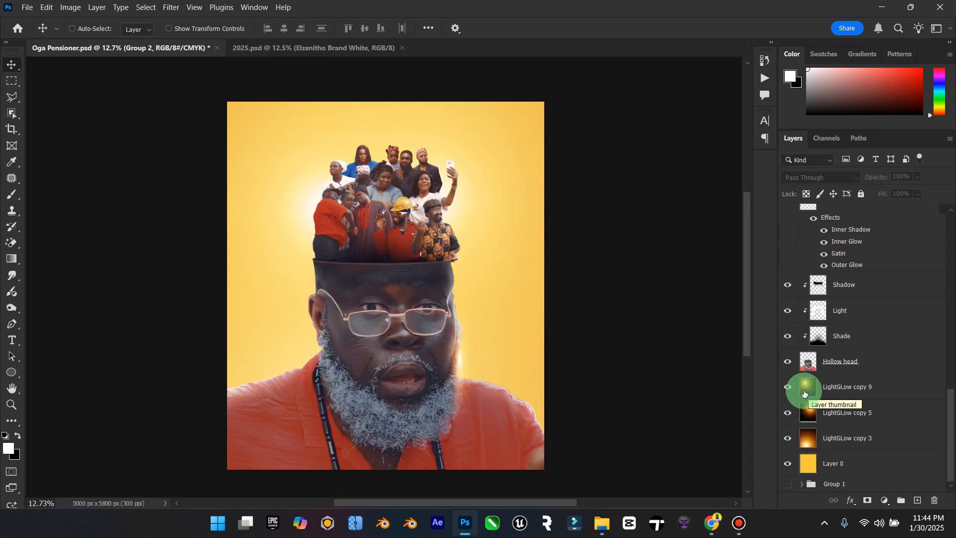
click(788, 388)
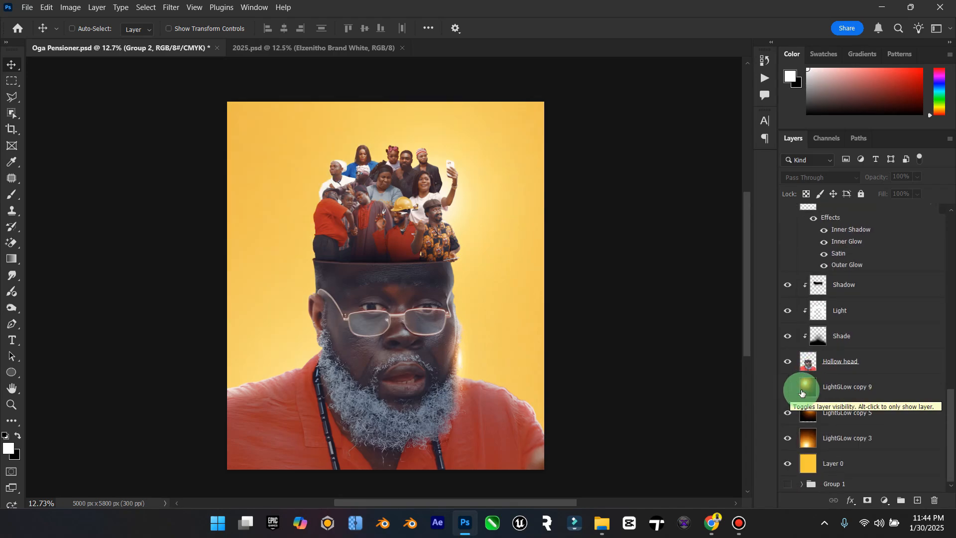
click(847, 396)
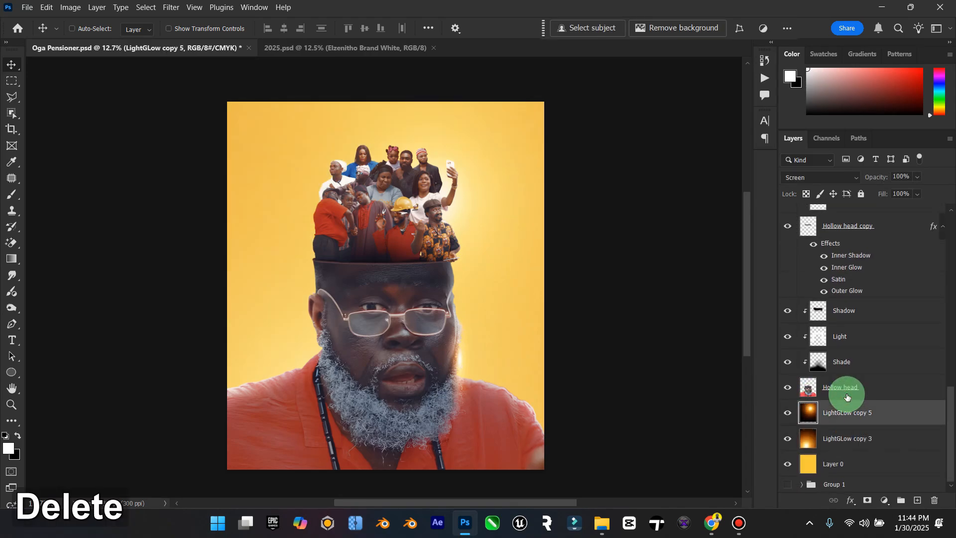
Step: View the whole poster and save the Oga Pensioner.psd document
click(10, 398)
drag(429, 322, 402, 279)
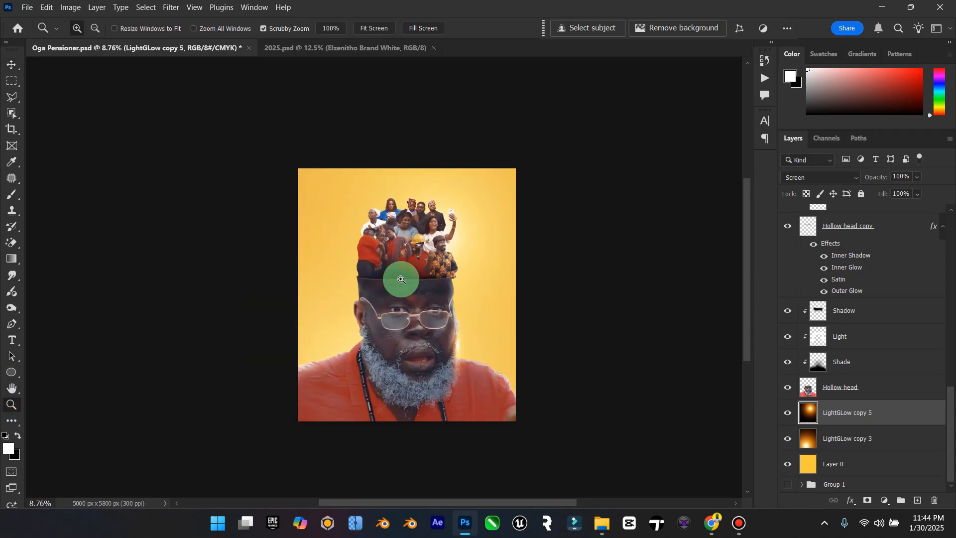
click(11, 65)
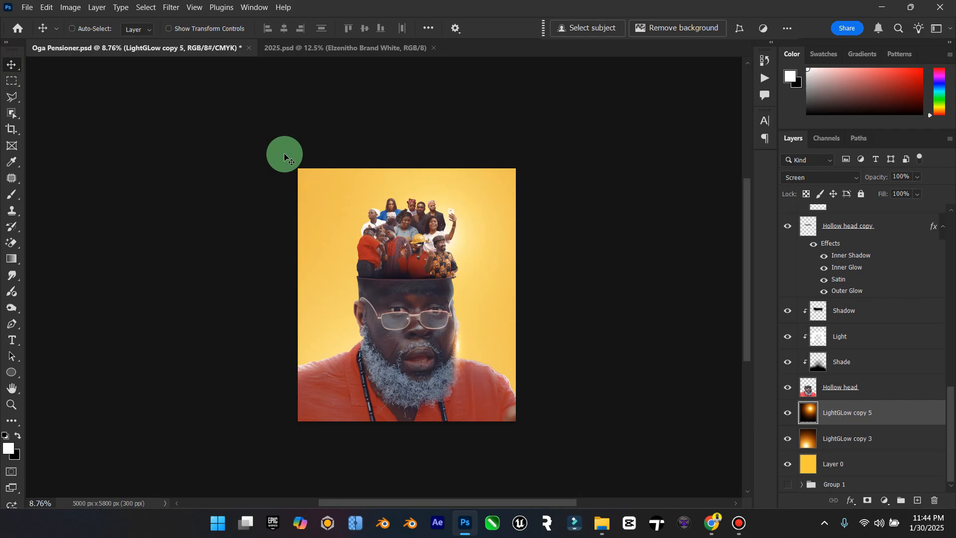
key(ctrl+s)
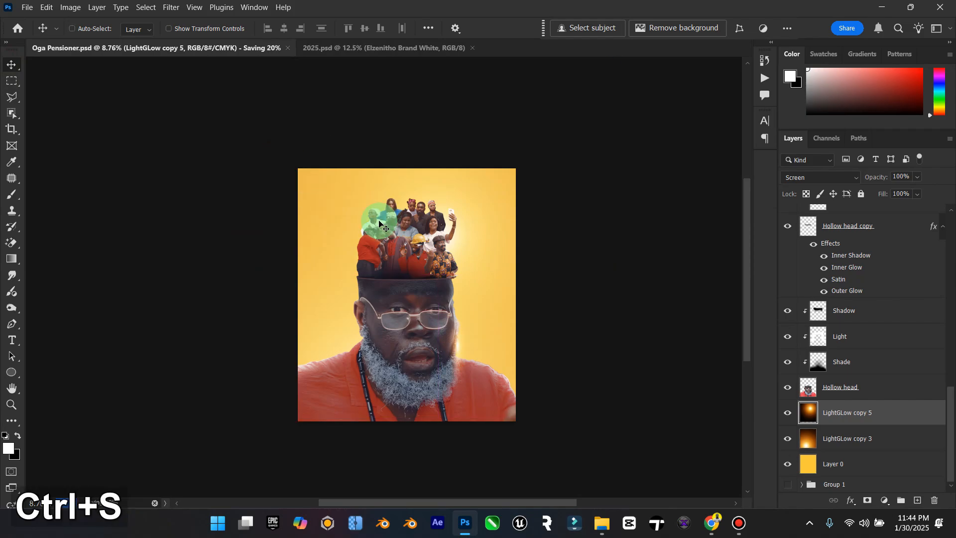
Step: Switch to Chrome and examine other designers' posters under the #ogapensioner hashtag on Instagram
click(712, 516)
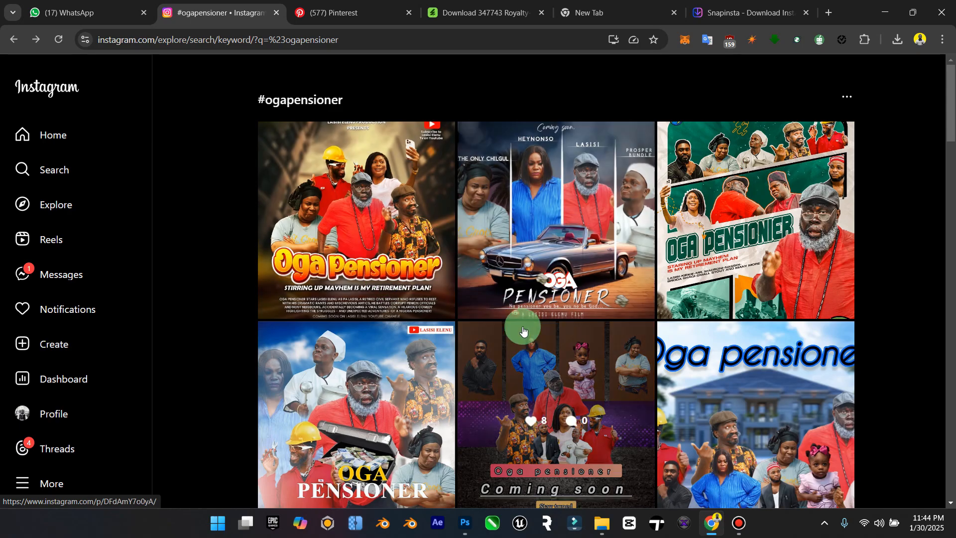
scroll(523, 330, down, 3)
scroll(651, 309, down, 3)
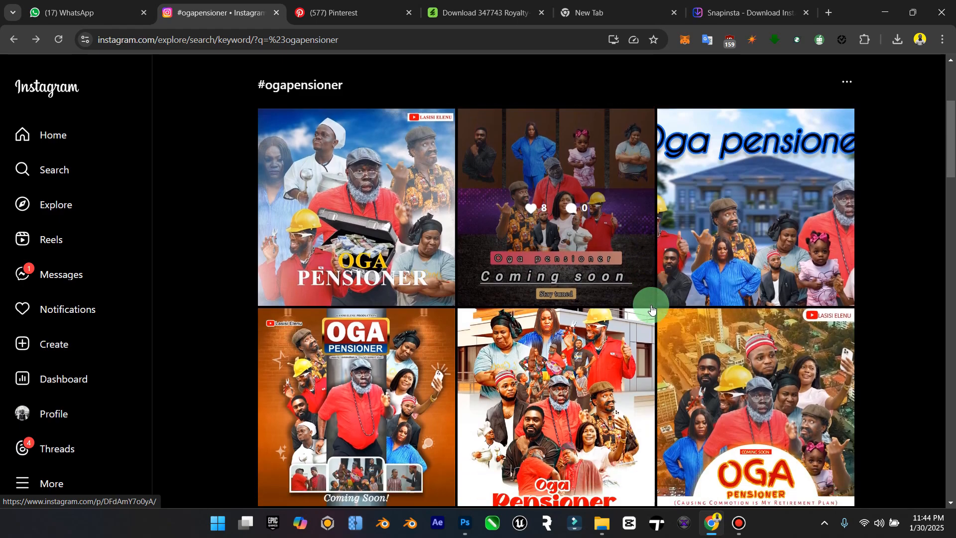
scroll(647, 319, up, 7)
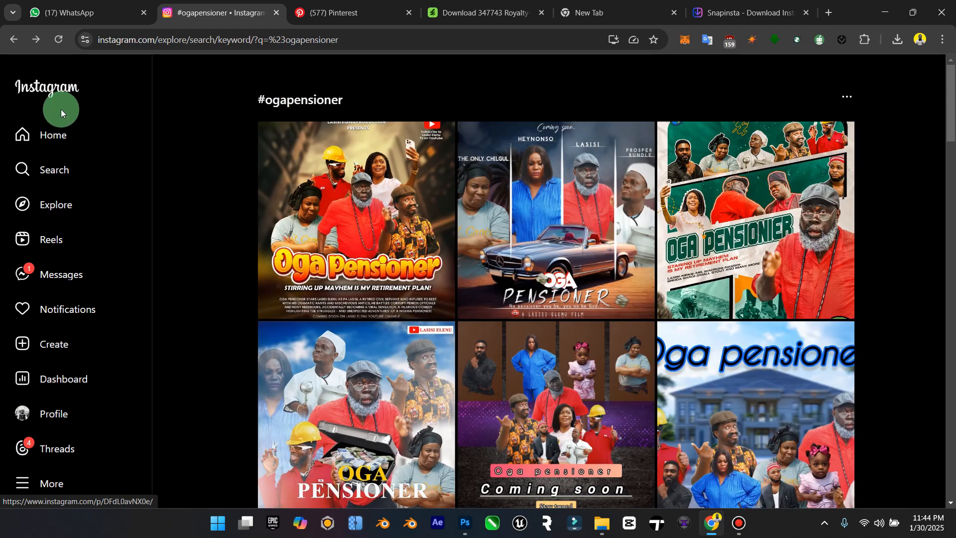
Step: Return to the lasisielenu profile and read the contest caption of the Oga Pensioner Casts post
click(13, 45)
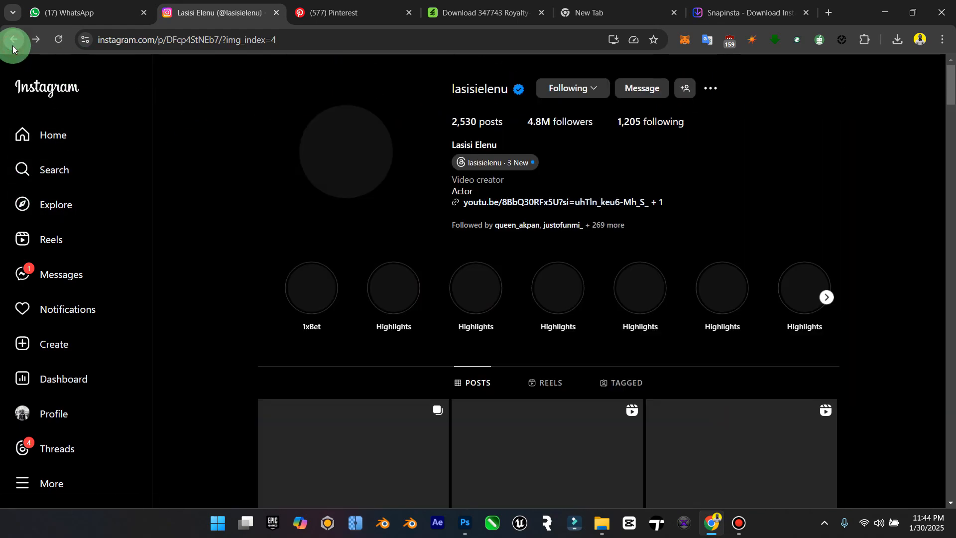
scroll(438, 186, down, 5)
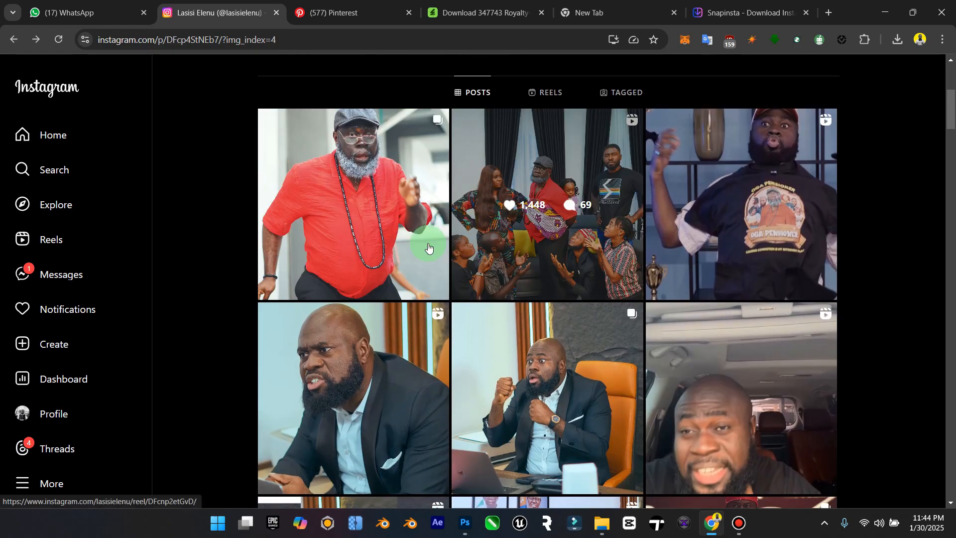
click(428, 248)
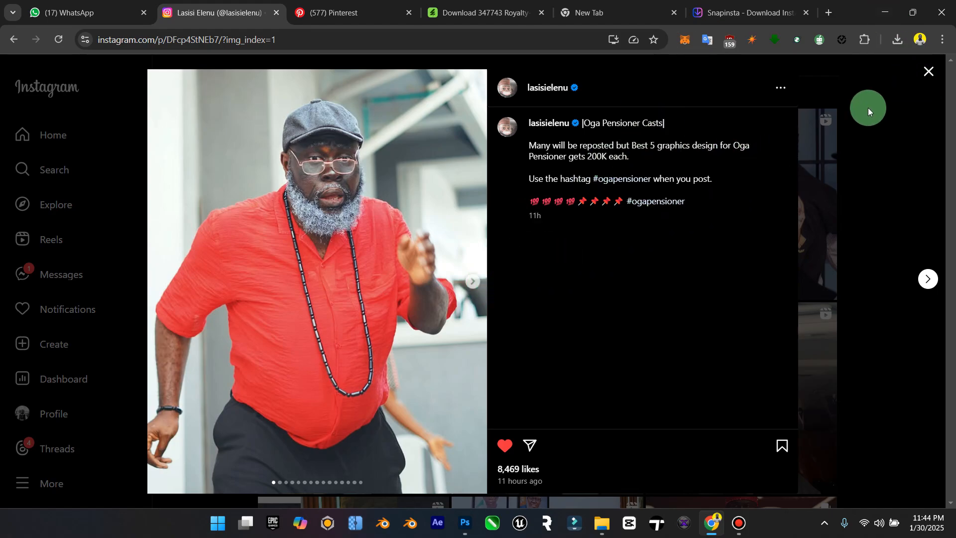
click(927, 72)
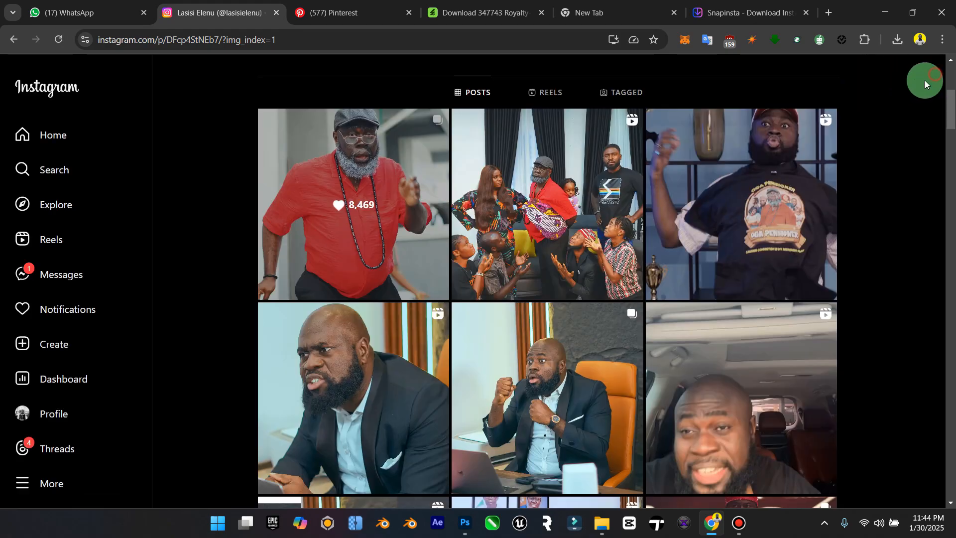
Step: Open the cast reel on the lasisielenu profile, copy the title "Oga Pensioner" from its caption, and return to Photoshop
click(556, 217)
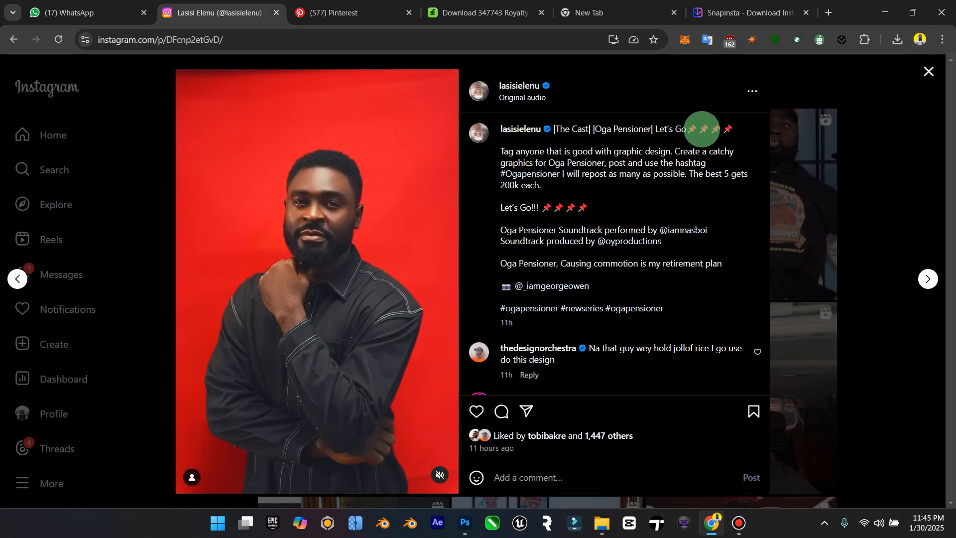
drag(604, 139, 652, 131)
key(ctrl+c)
click(925, 67)
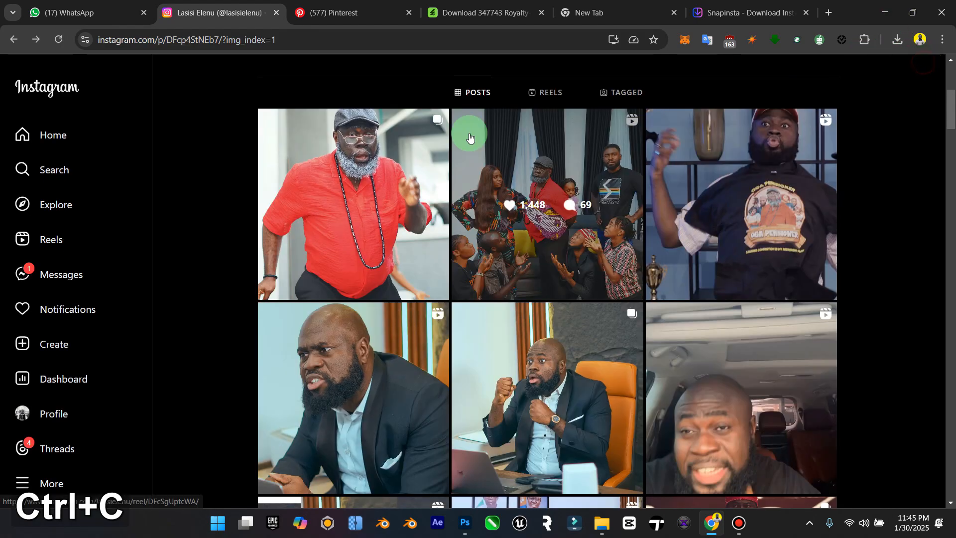
click(885, 11)
click(246, 219)
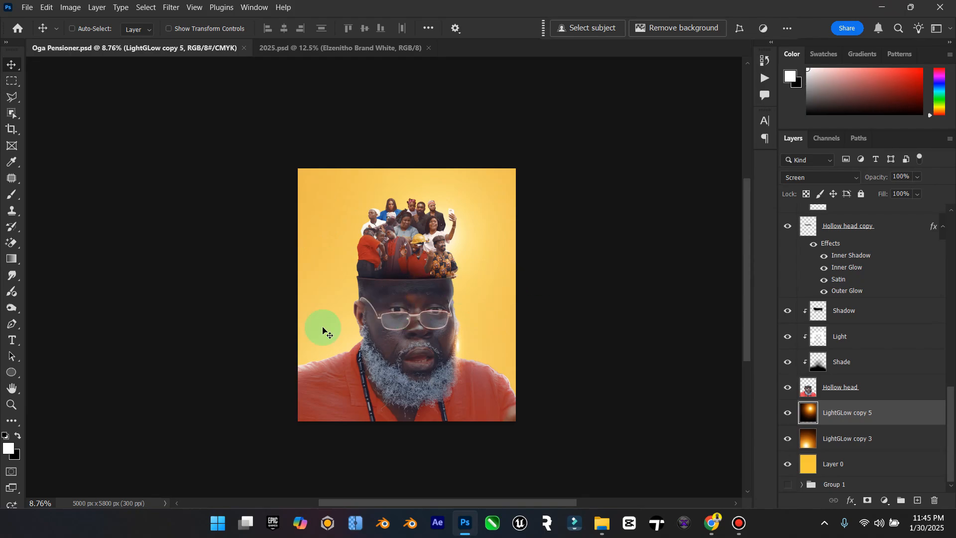
scroll(377, 339, up, 2)
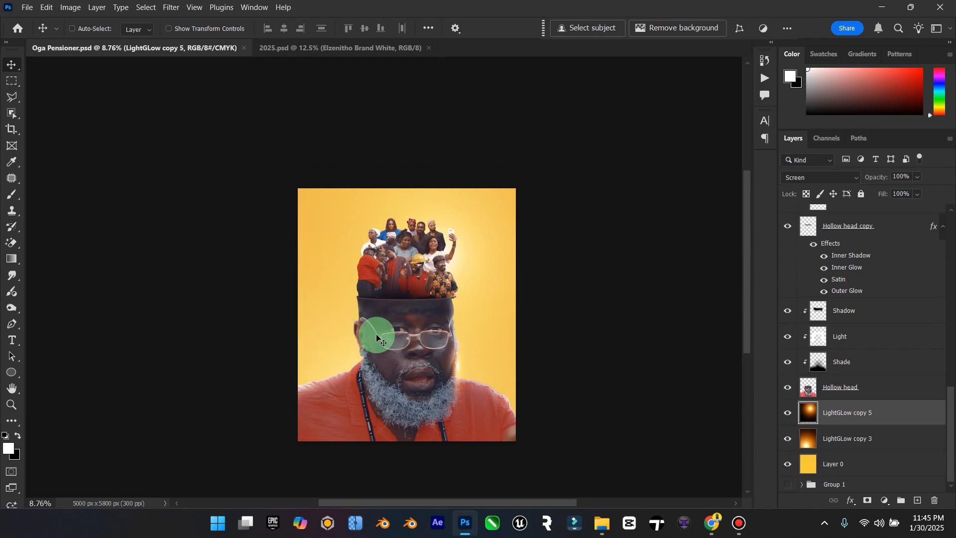
scroll(377, 339, down, 1)
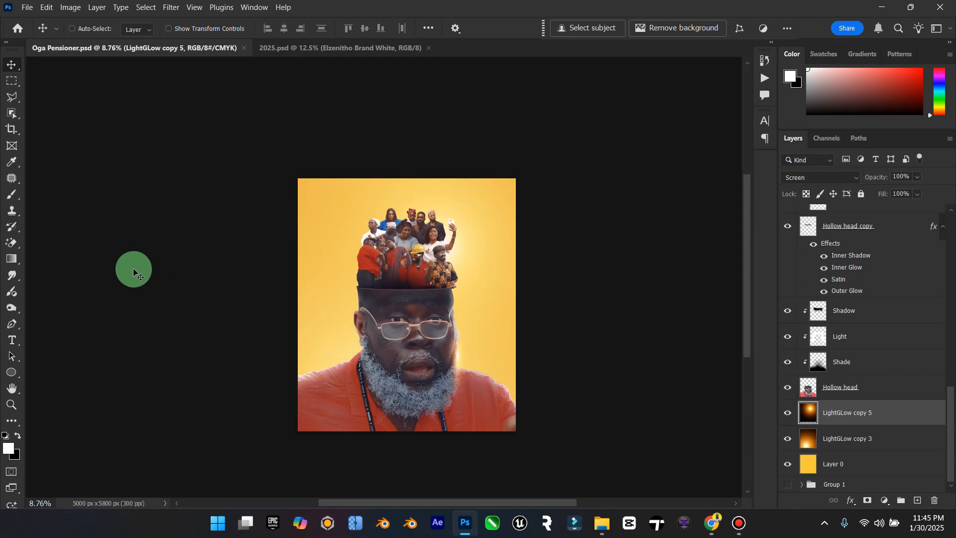
click(7, 343)
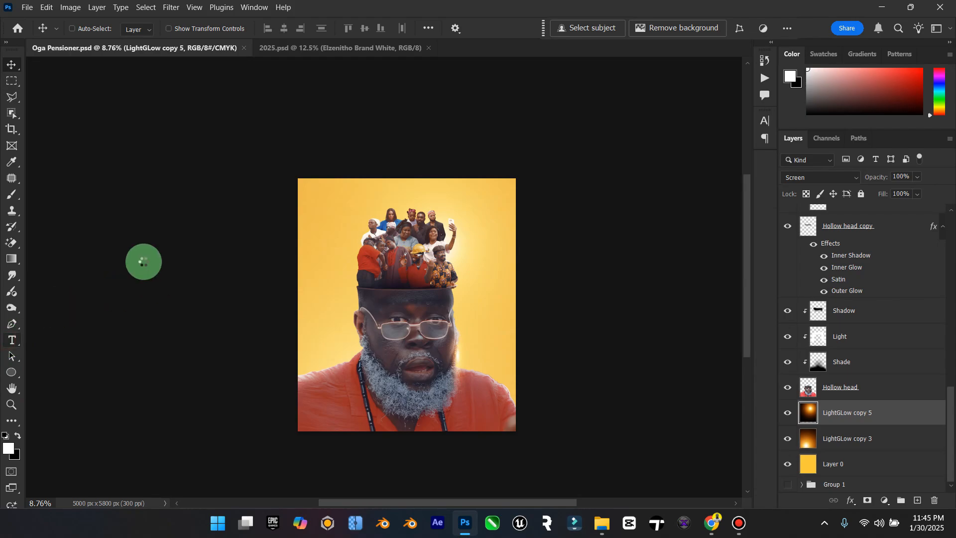
click(13, 62)
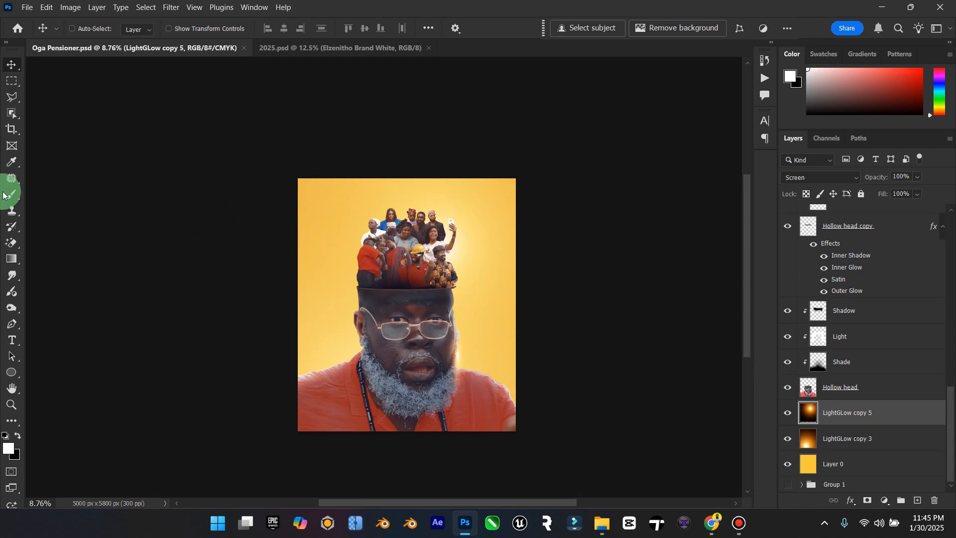
Step: Draw a curved open path with the Pen tool down the glowing side of the crowd and head, ending near the shoulder
drag(14, 331, 65, 325)
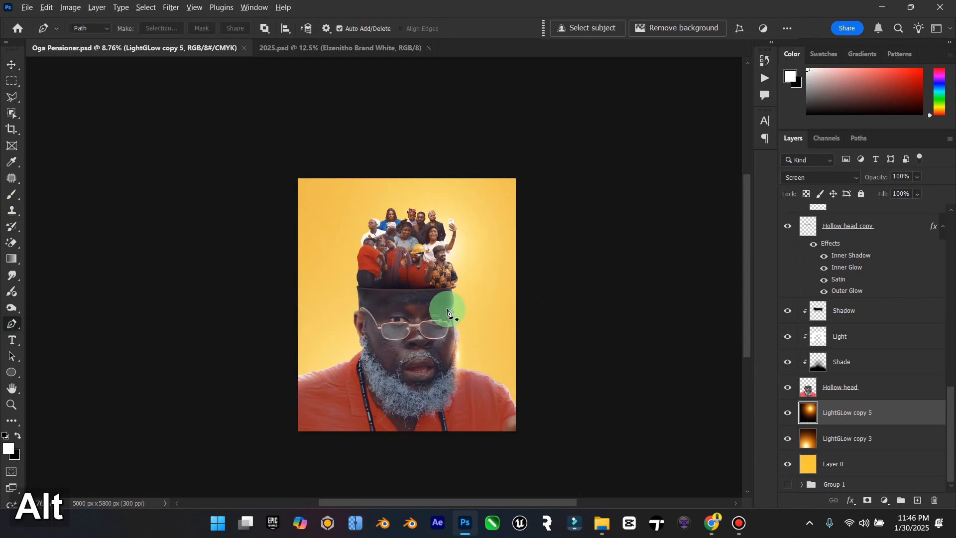
scroll(441, 319, up, 4)
click(475, 159)
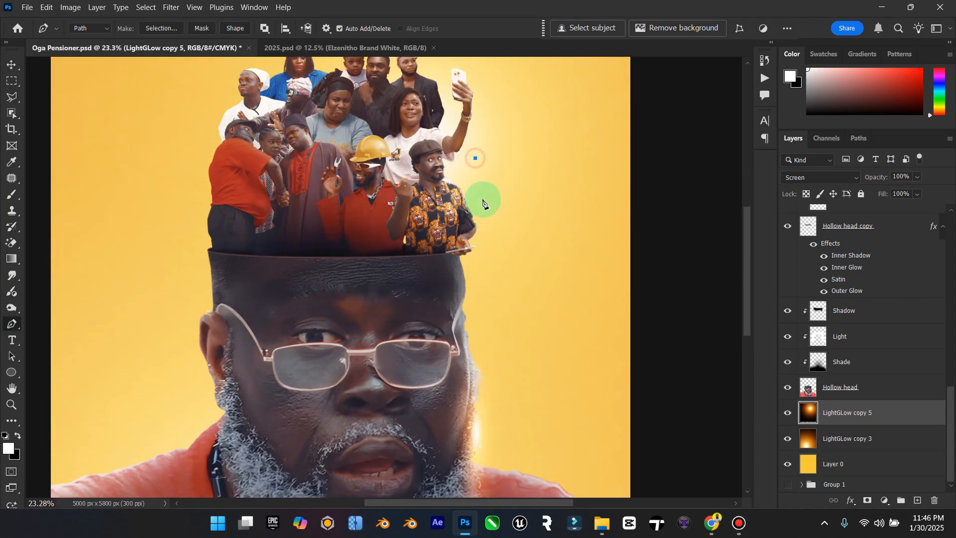
drag(492, 217, 493, 258)
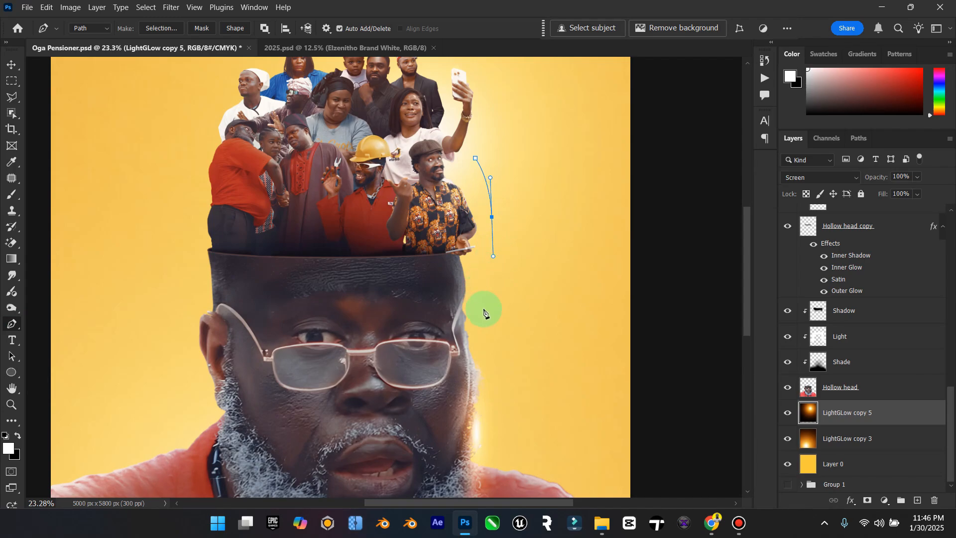
drag(482, 321, 487, 344)
scroll(491, 331, down, 3)
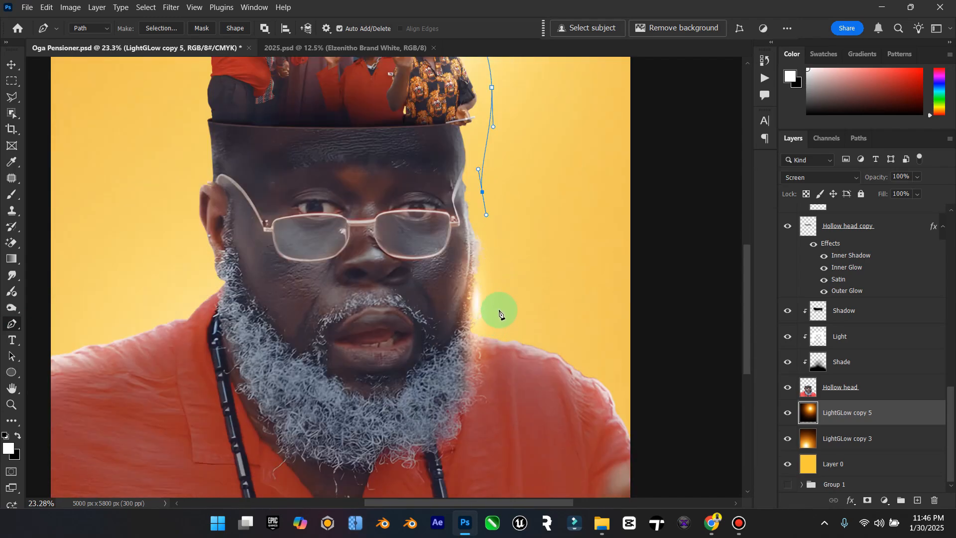
drag(501, 281, 502, 323)
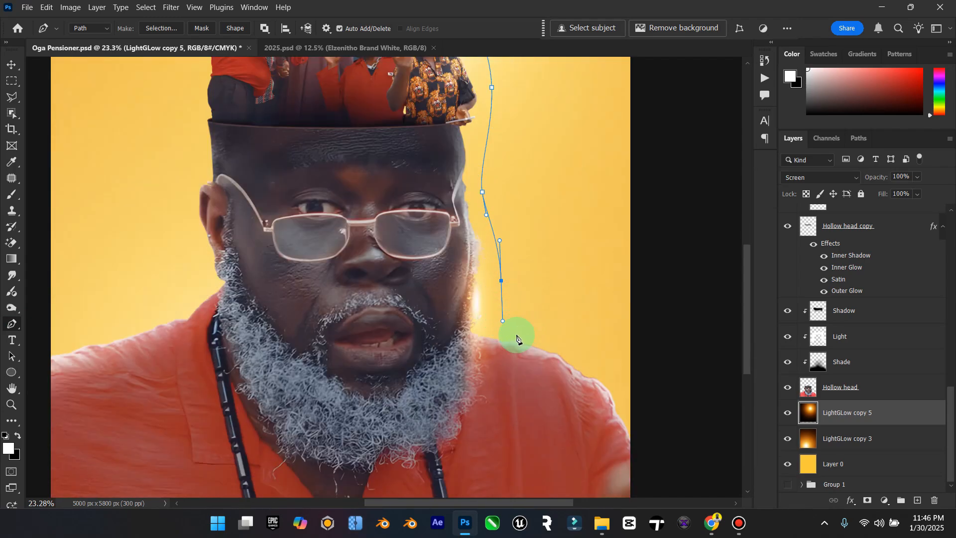
scroll(518, 269, up, 3)
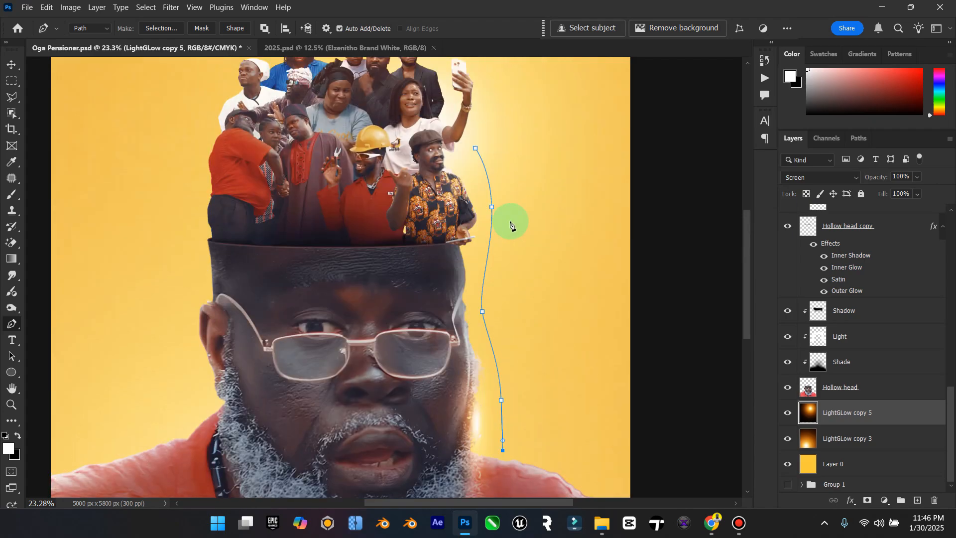
Step: Create guides from the path and try converting the path into a selection with a feather radius of 0 pixels
right_click(502, 284)
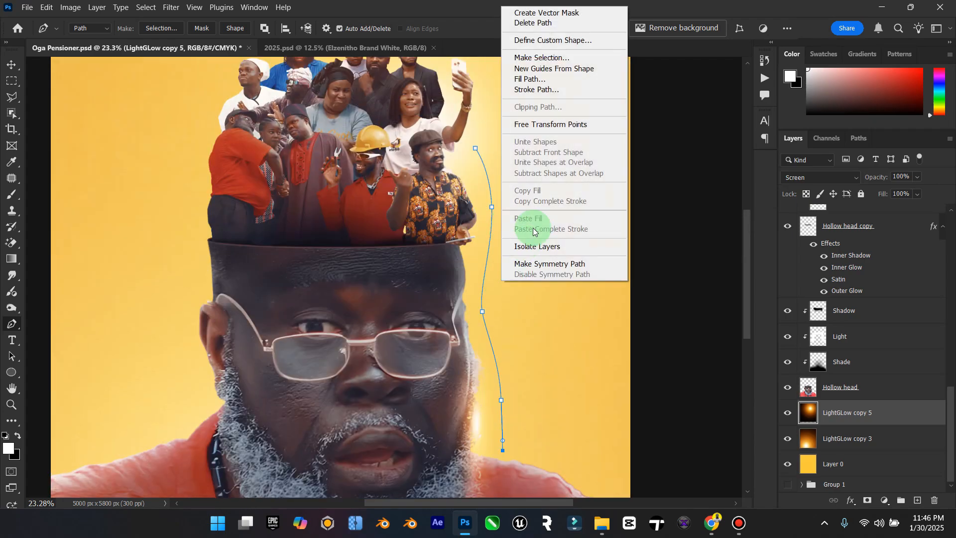
click(557, 69)
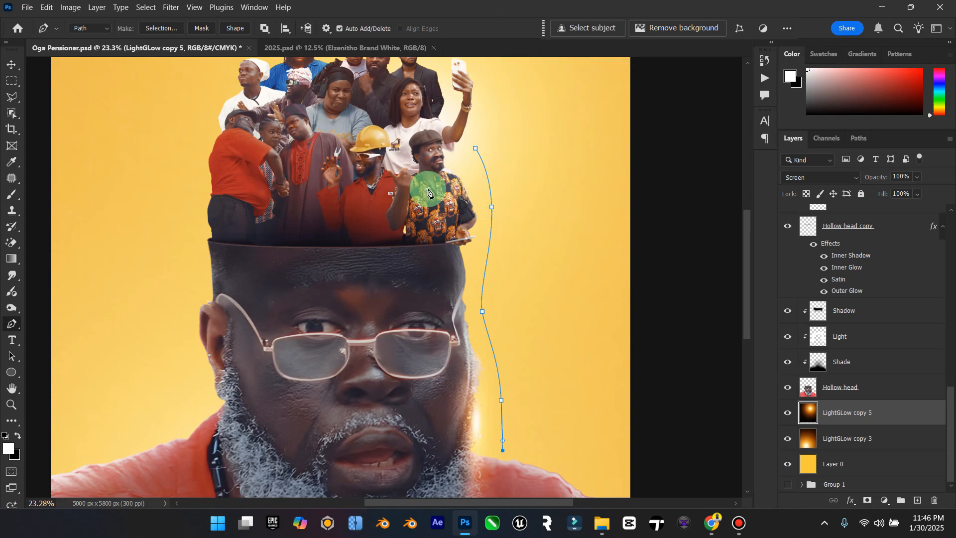
right_click(503, 185)
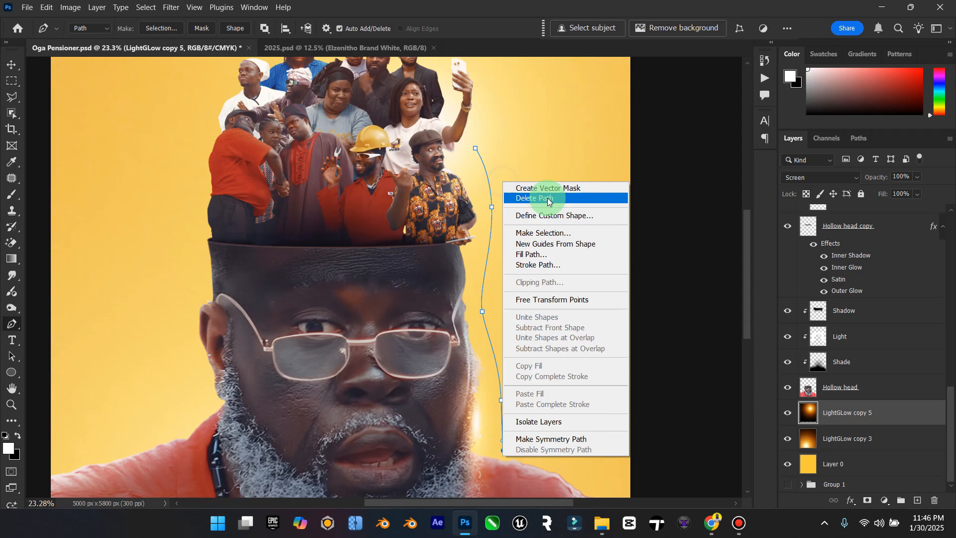
click(549, 234)
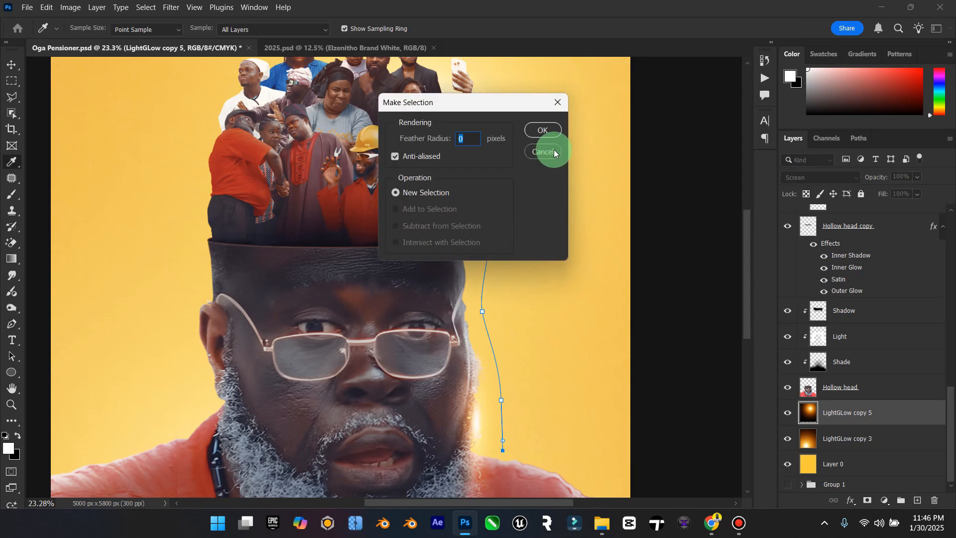
click(542, 132)
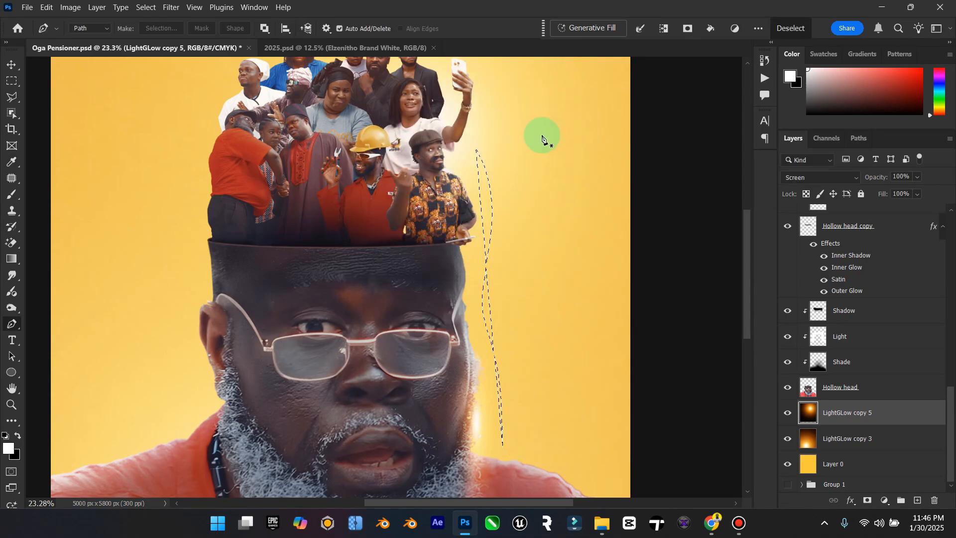
key(ctrl+z)
Step: Try free-transforming the points of the path beside the head
right_click(521, 148)
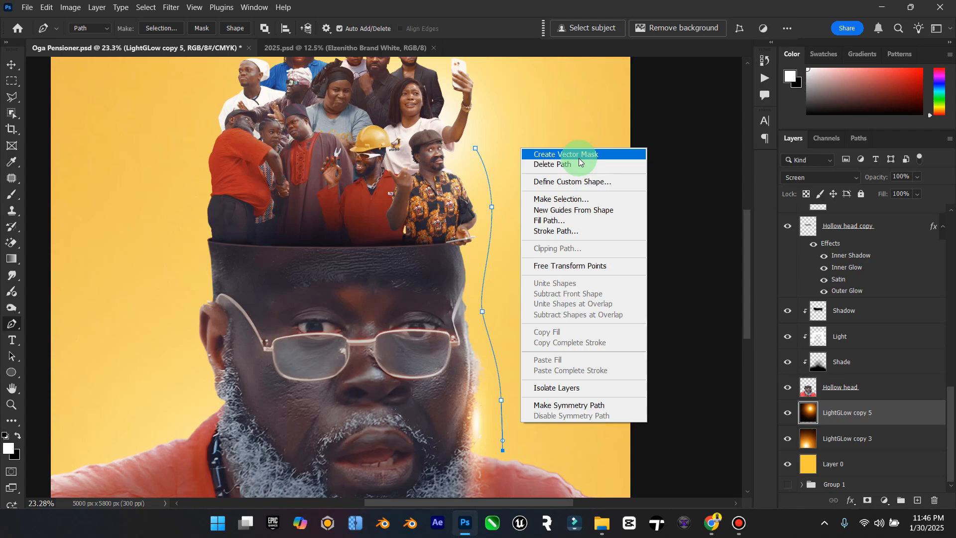
click(590, 268)
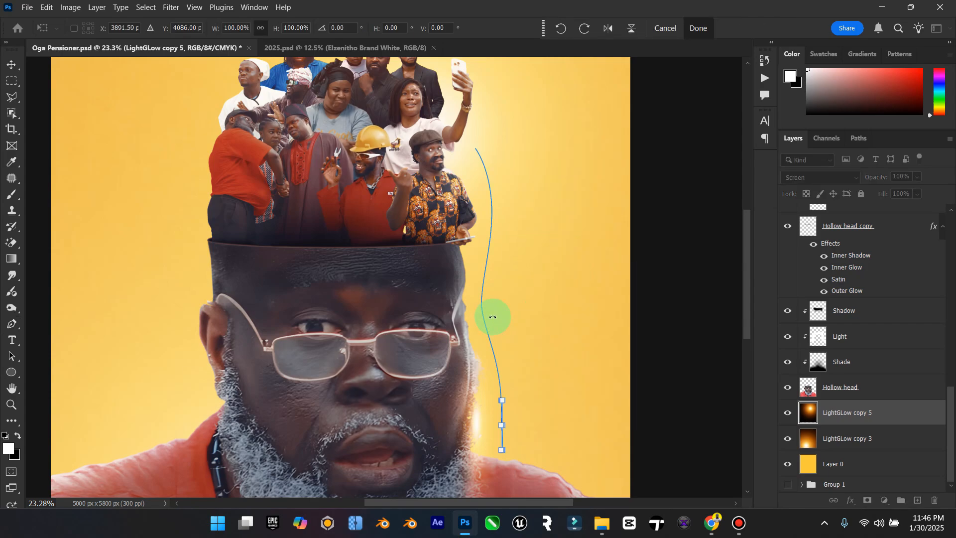
key(ctrl+z)
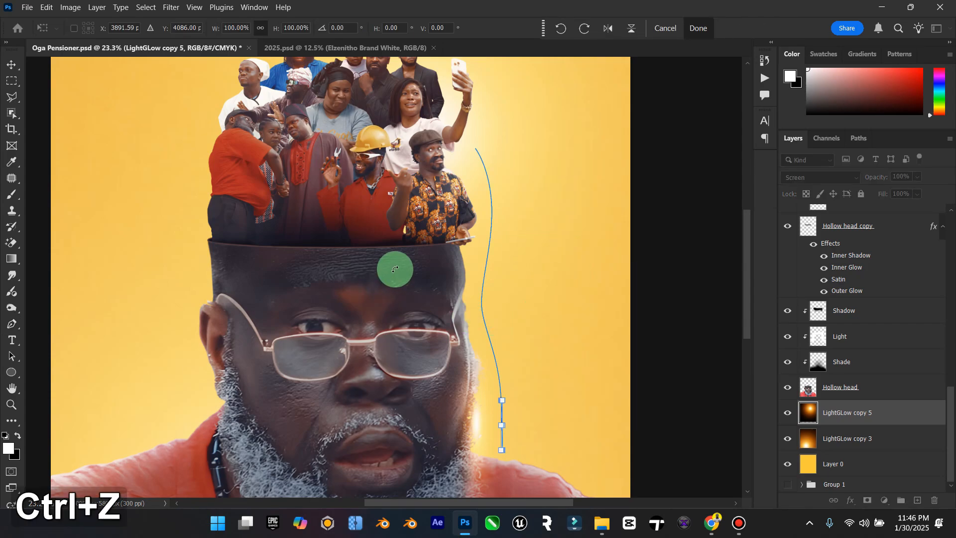
Step: Bring the whole poster into view and hide the canvas guides
double_click(12, 389)
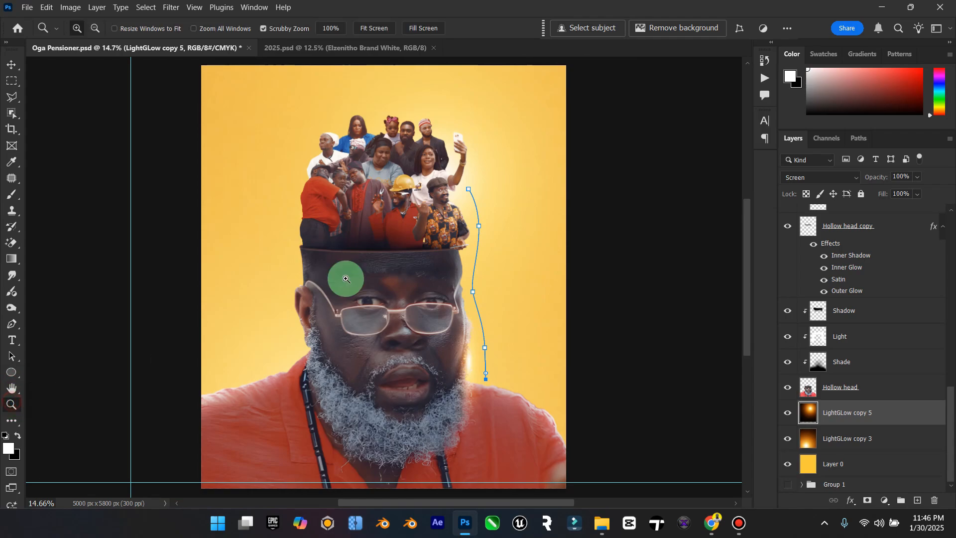
click(12, 65)
click(194, 7)
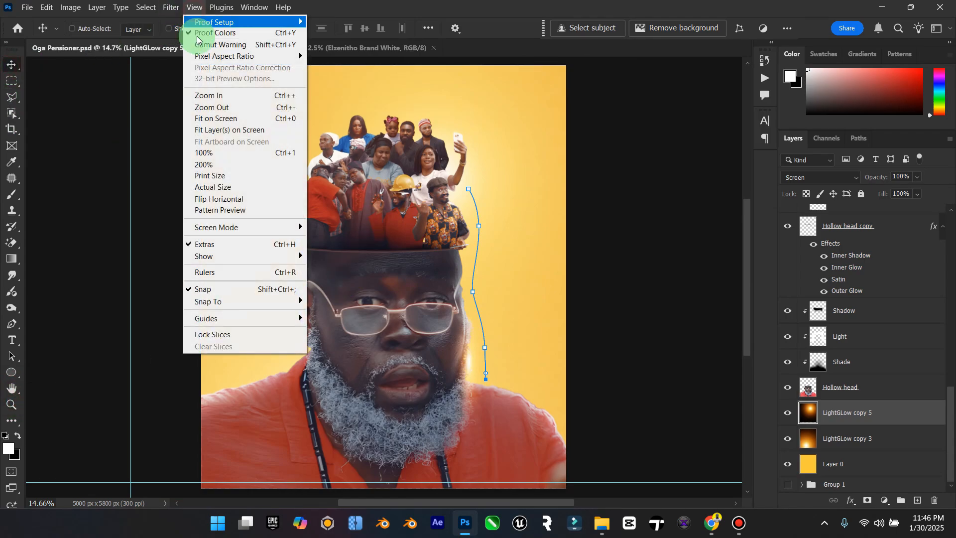
mouse_move(244, 256)
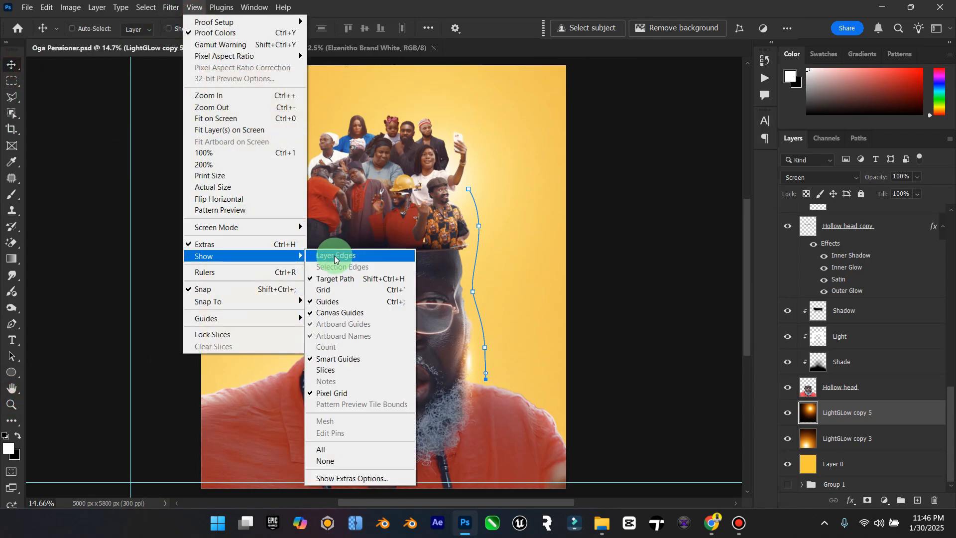
click(350, 314)
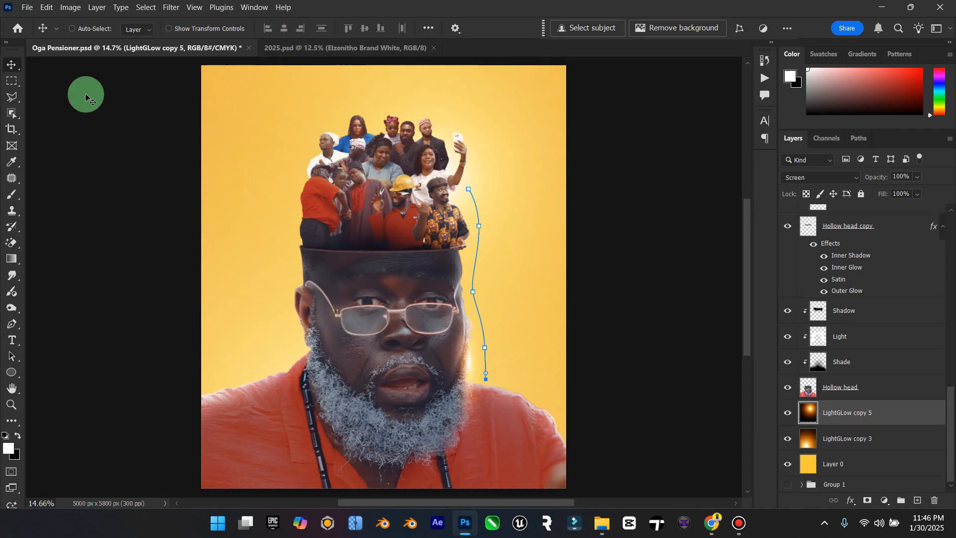
Step: Delete the curved path drawn beside the head
click(12, 324)
right_click(388, 290)
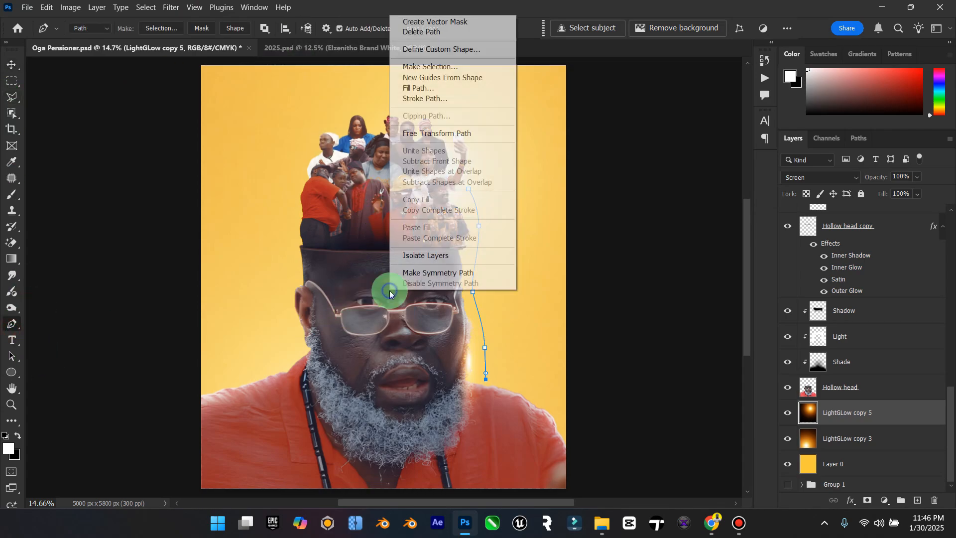
click(422, 31)
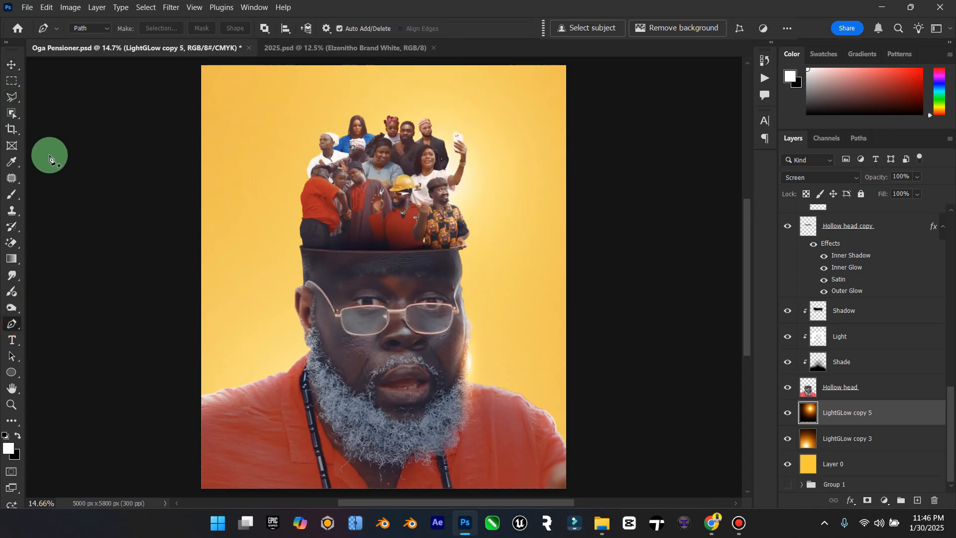
Step: Paste the copied title "Oga Pensioner" as a new text layer and position it above the crowd
click(12, 340)
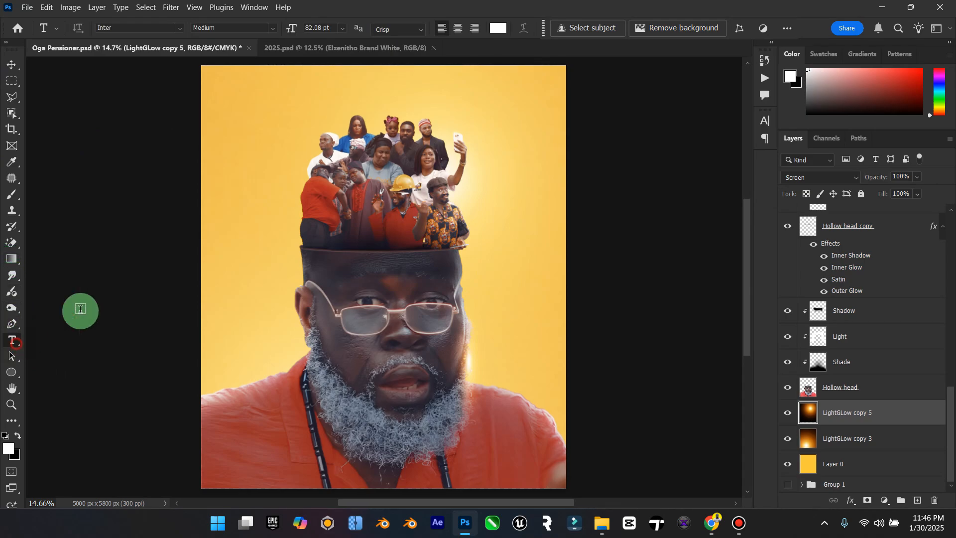
click(255, 119)
text(Oga Pensioner)
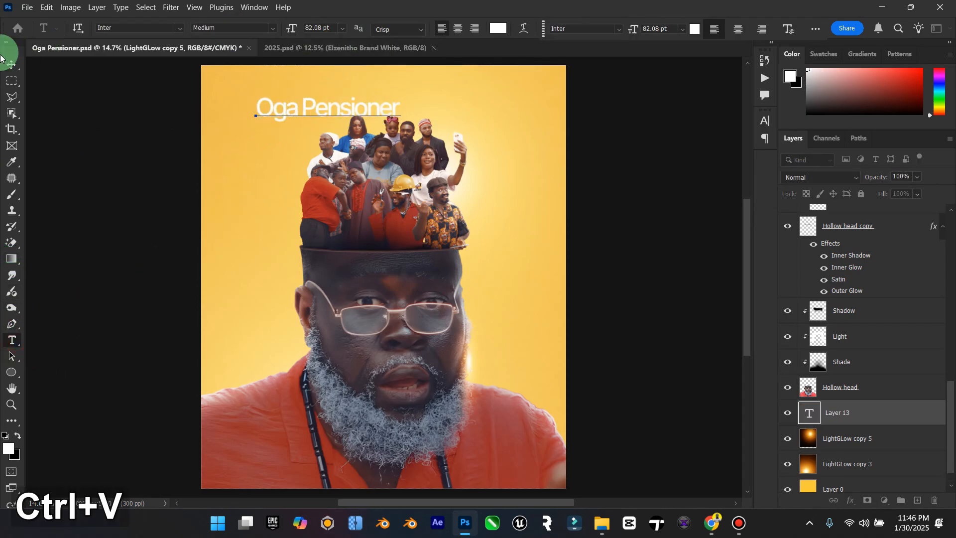
click(11, 65)
drag(399, 107, 443, 92)
Step: Switch to Chrome and search the Envato font library for "comedy"
click(713, 522)
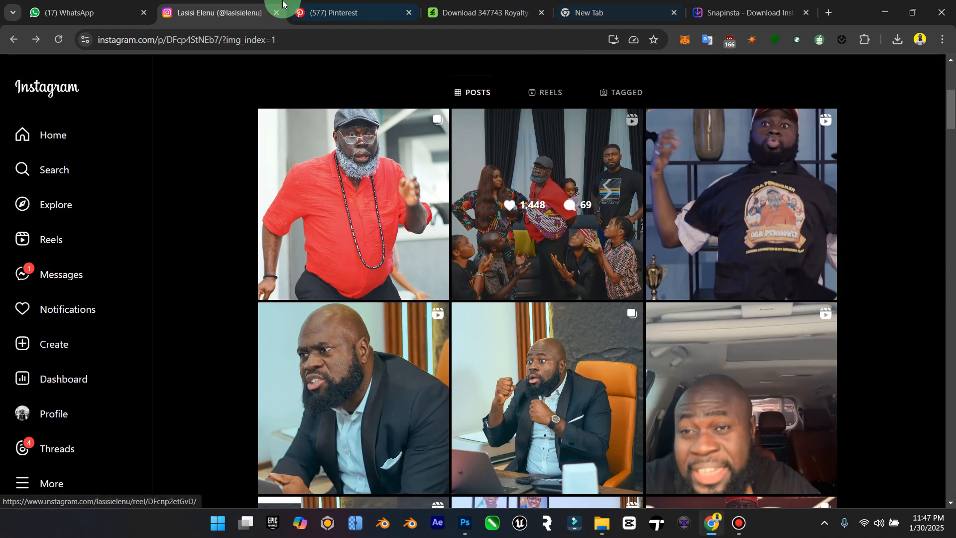
click(501, 17)
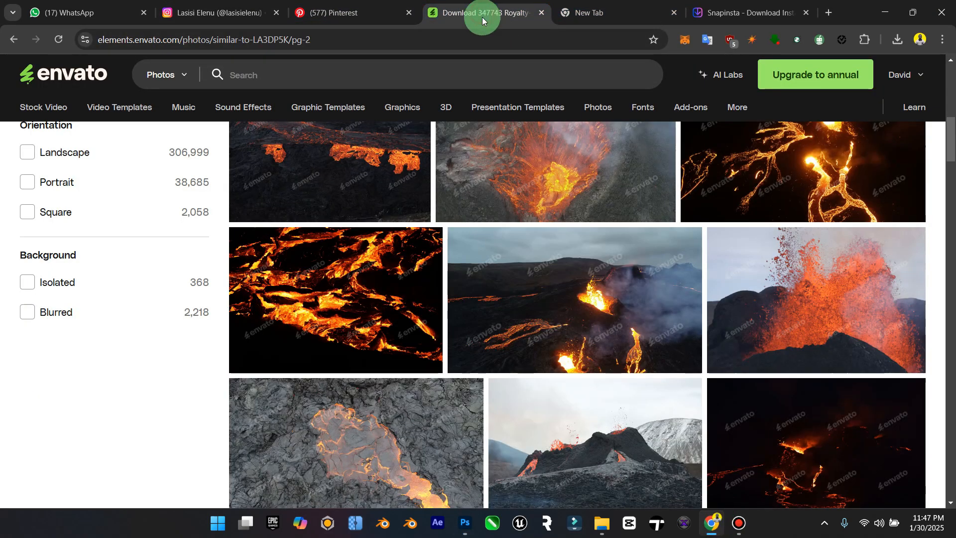
click(639, 110)
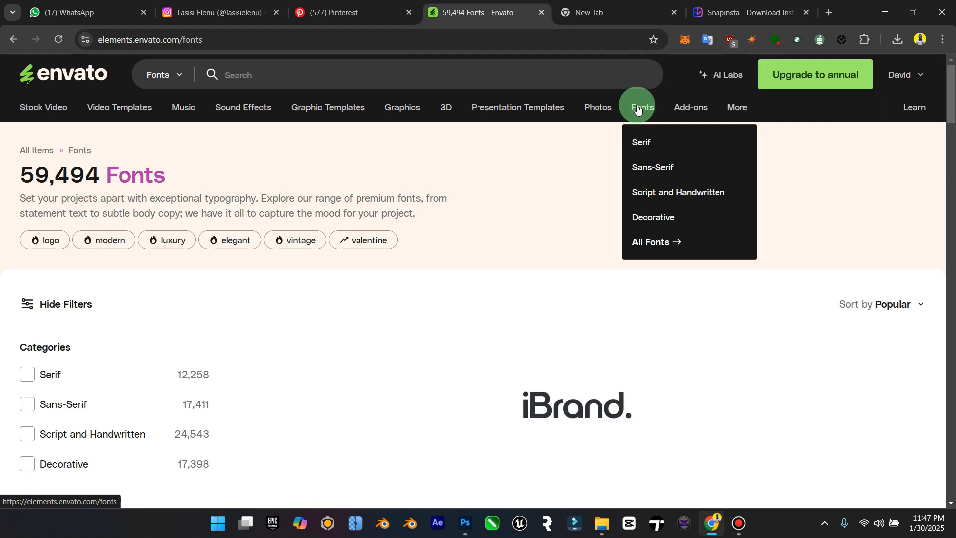
click(279, 76)
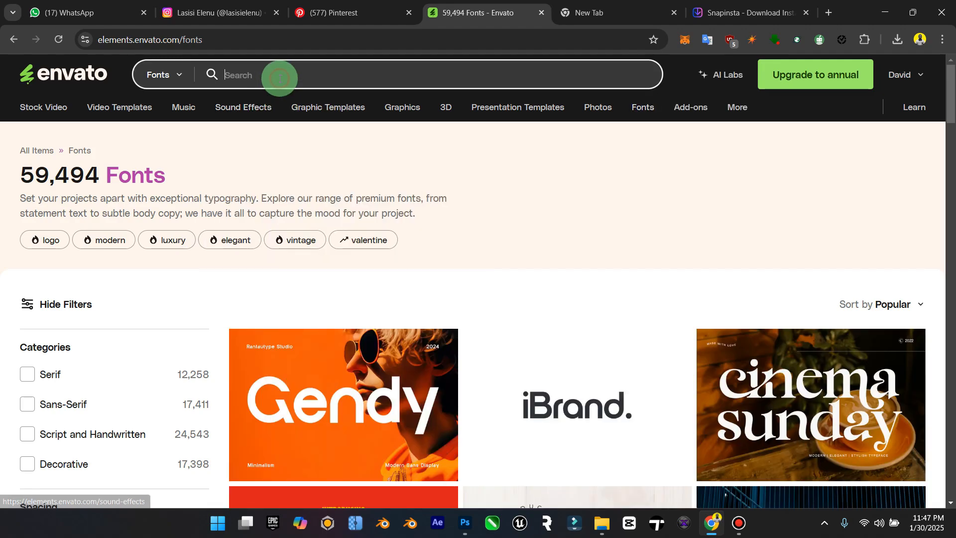
text(comedy)
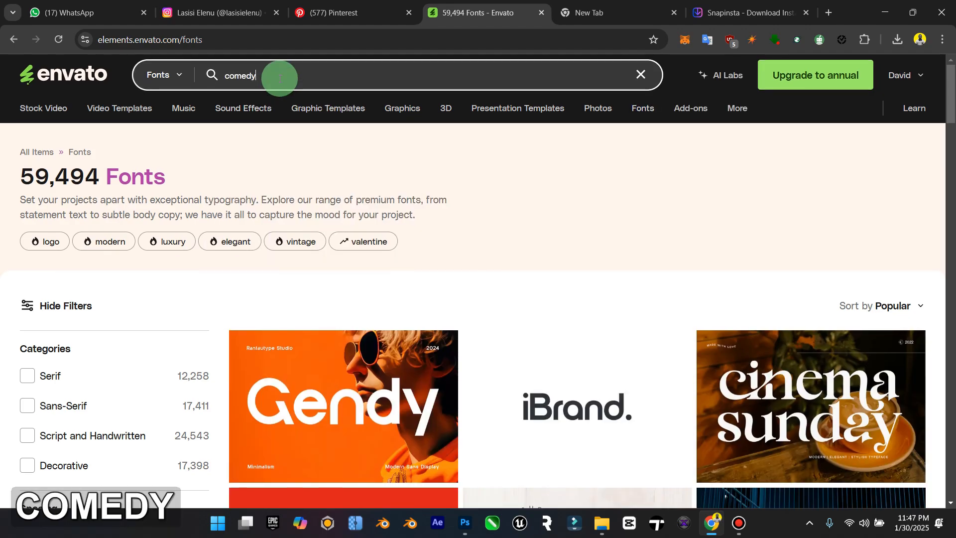
key(Return)
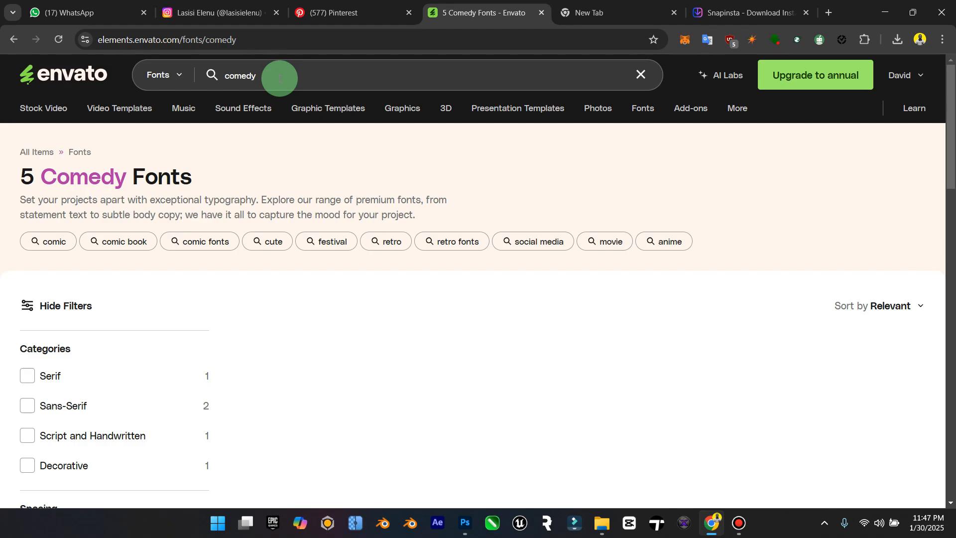
Step: Browse the comedy fonts and download Comic Sidekick, adding it to the Fonts project
scroll(455, 263, down, 5)
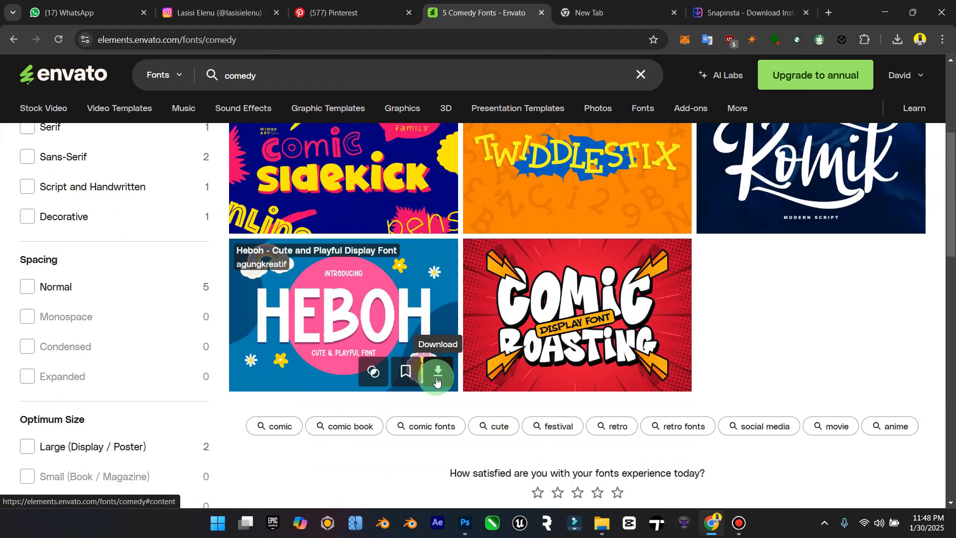
scroll(566, 413, down, 1)
scroll(573, 414, up, 3)
scroll(577, 417, up, 2)
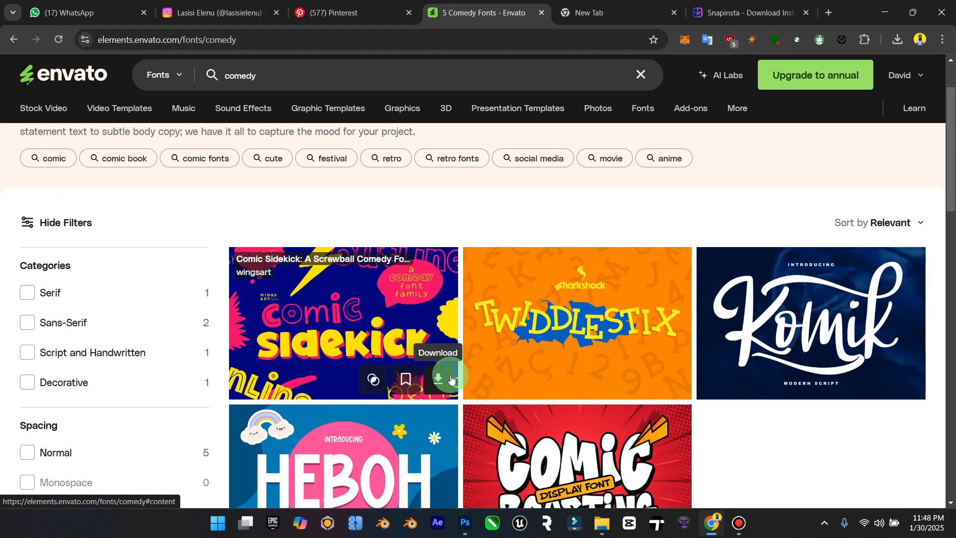
click(432, 381)
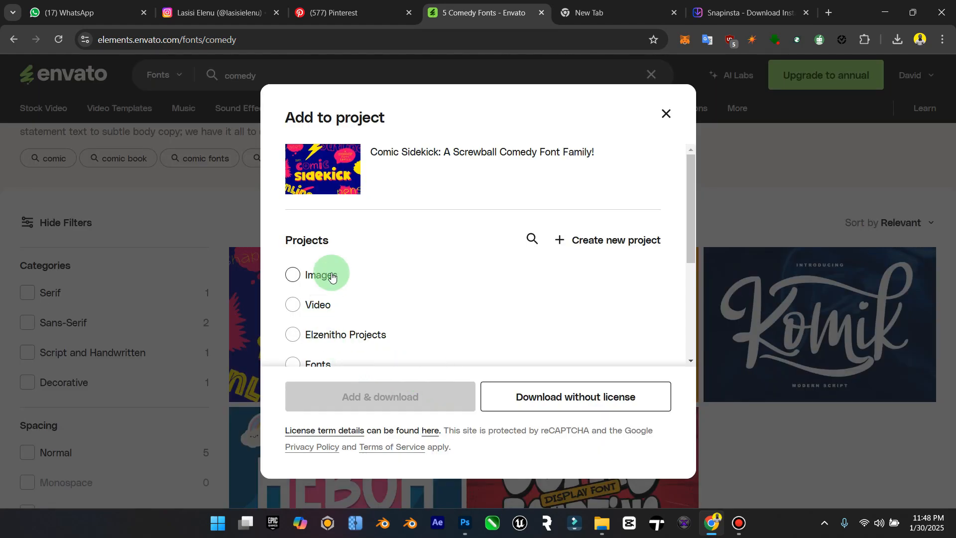
scroll(339, 334, down, 2)
click(309, 241)
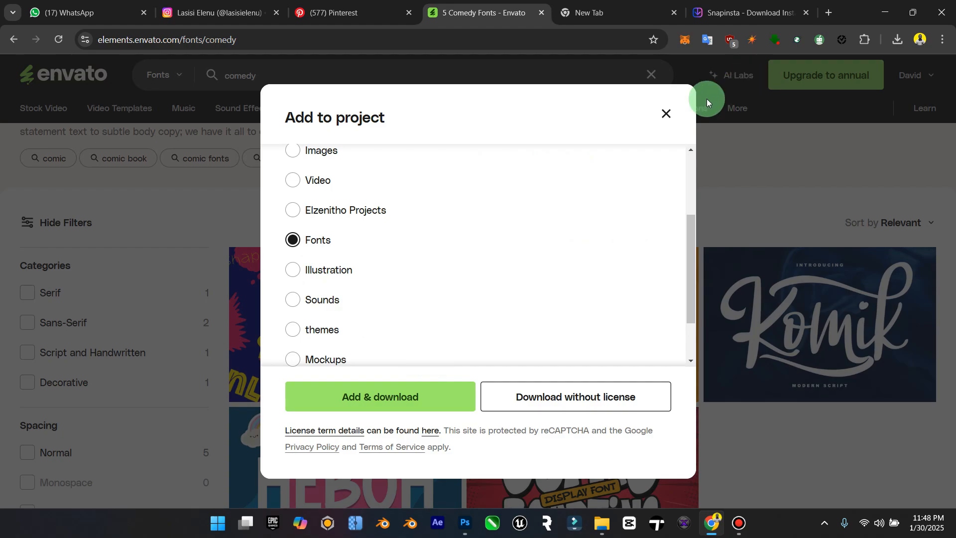
click(388, 397)
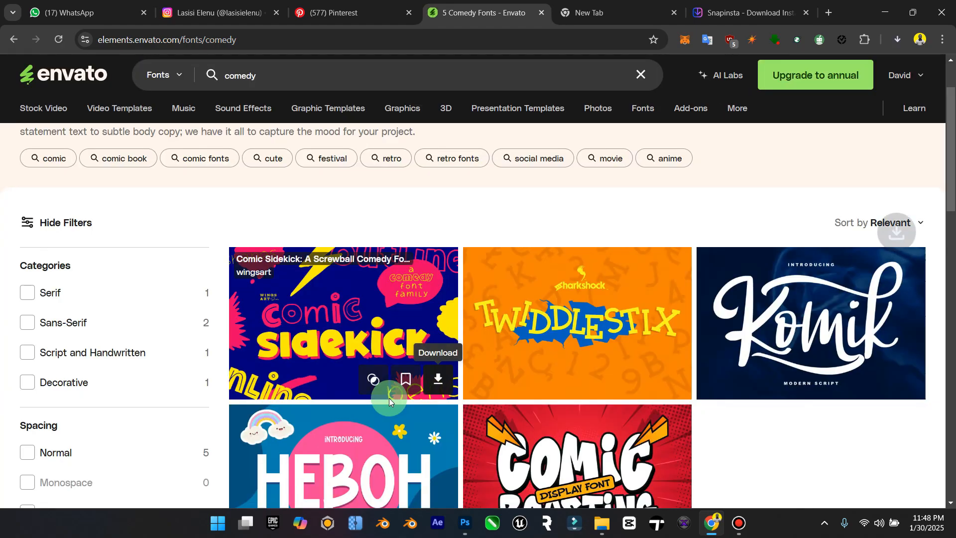
Step: Search the Envato font library for "fun"
click(284, 84)
text(fun)
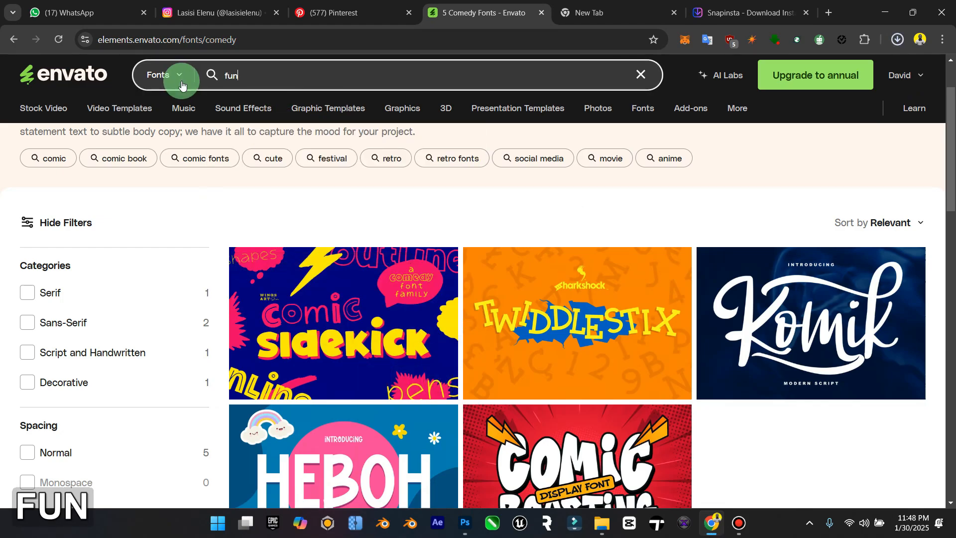
key(Return)
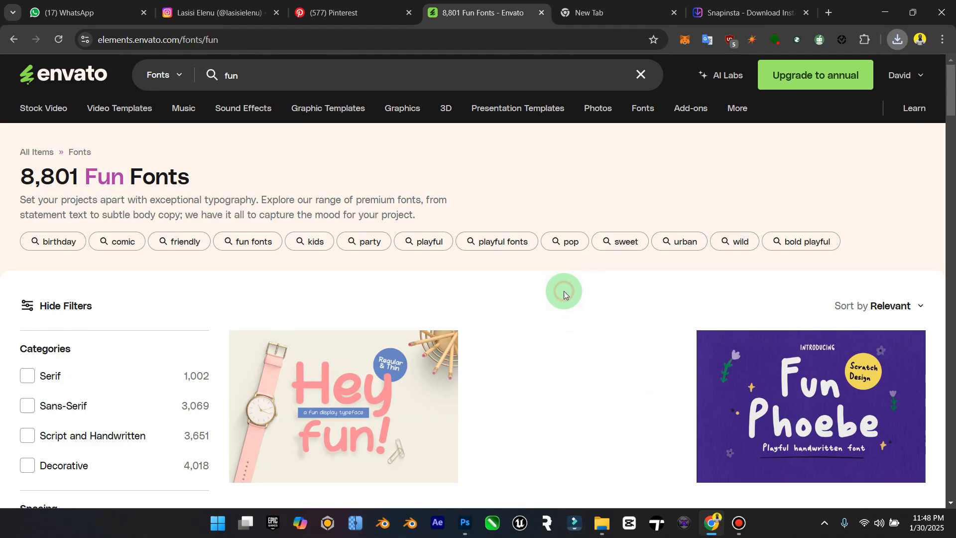
Step: Browse the fun fonts and download Komikaze Comic Fun, adding it to the Fonts project
scroll(563, 292, down, 2)
scroll(593, 312, down, 4)
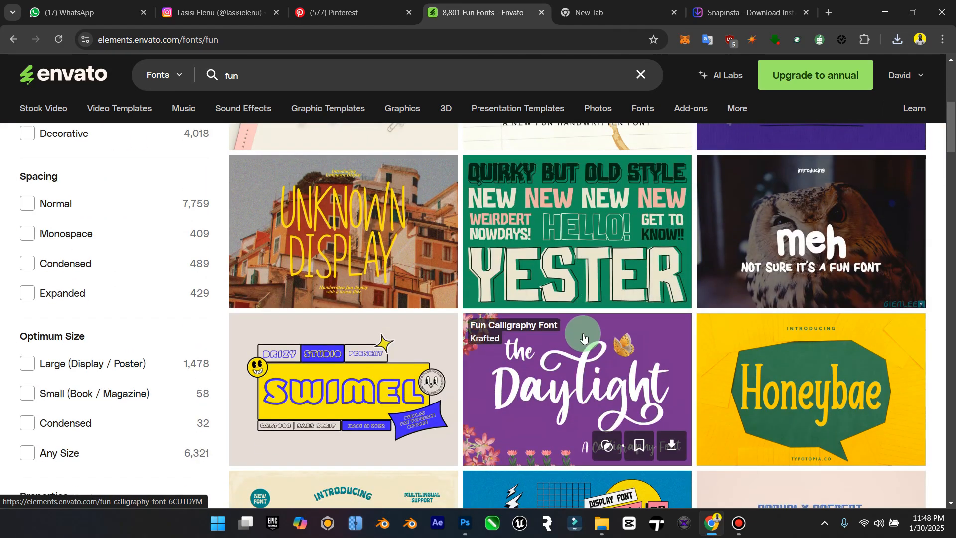
scroll(584, 338, down, 4)
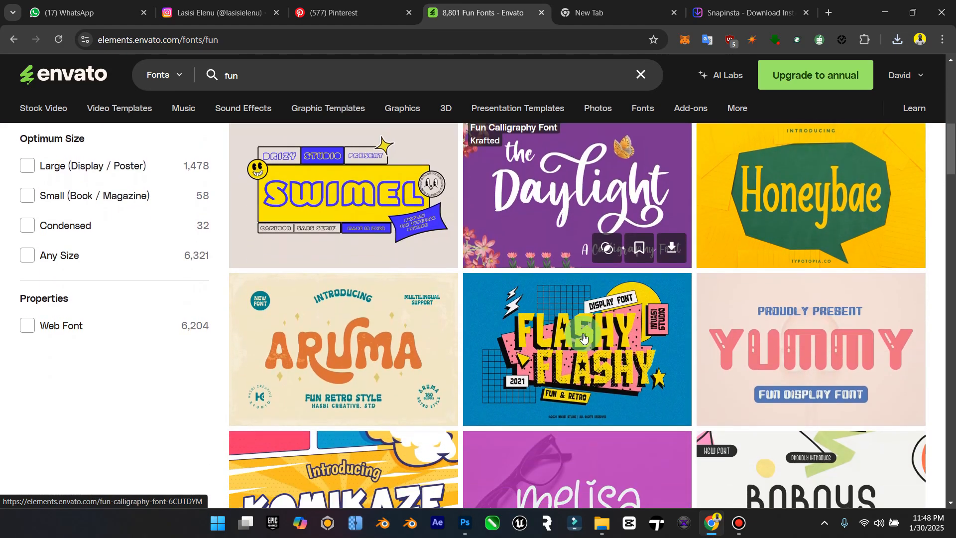
scroll(584, 338, down, 4)
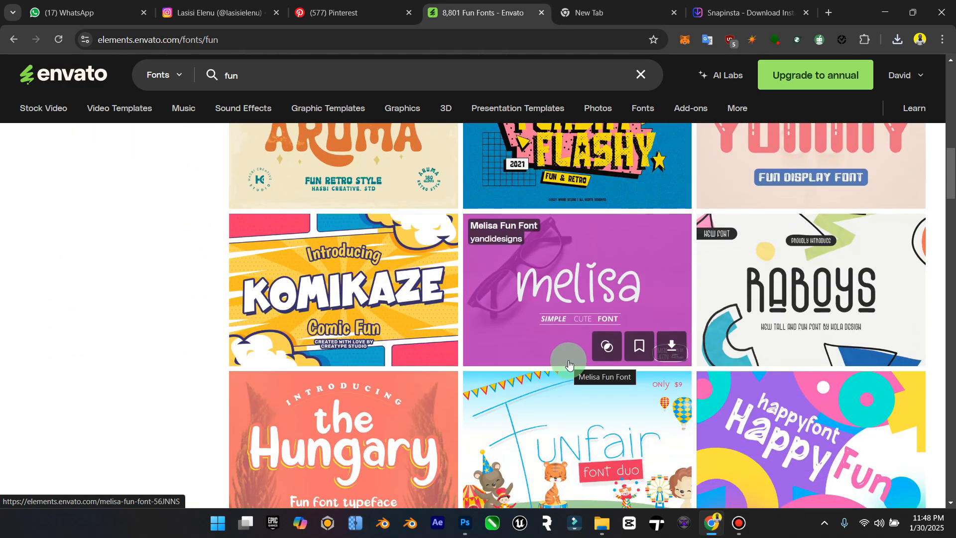
scroll(569, 365, down, 1)
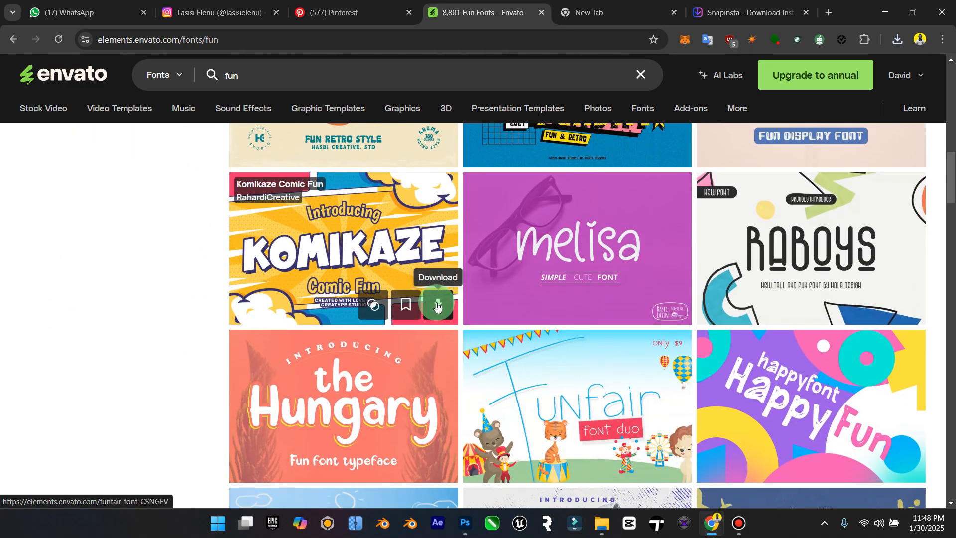
click(438, 305)
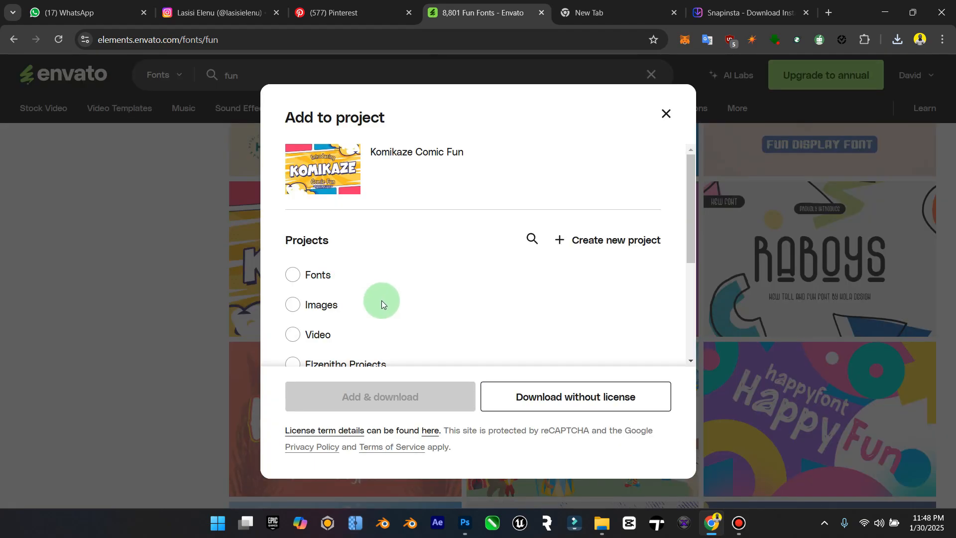
click(293, 275)
click(394, 398)
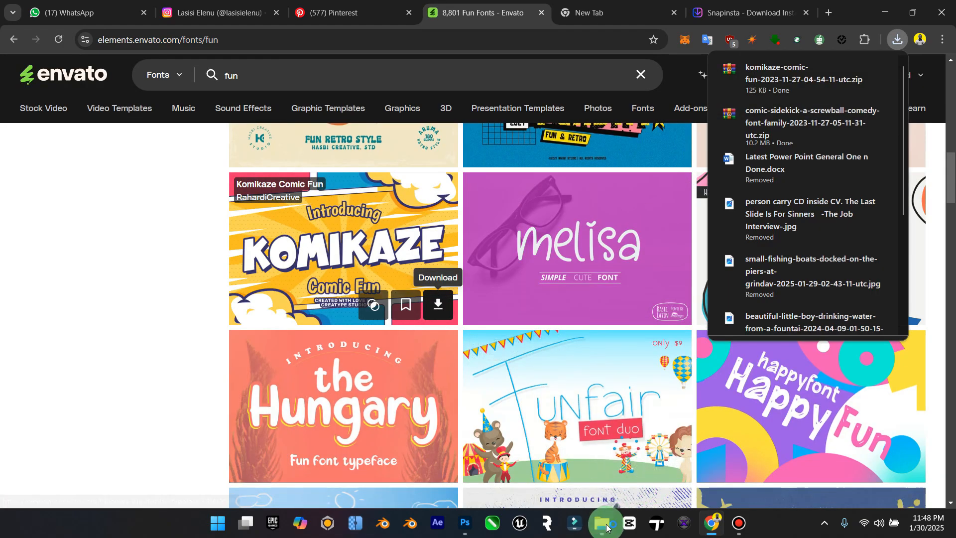
Step: In the Downloads folder in File Explorer, extract the Komikaze archive to its own folder with WinRAR and delete the archive
click(606, 527)
click(56, 194)
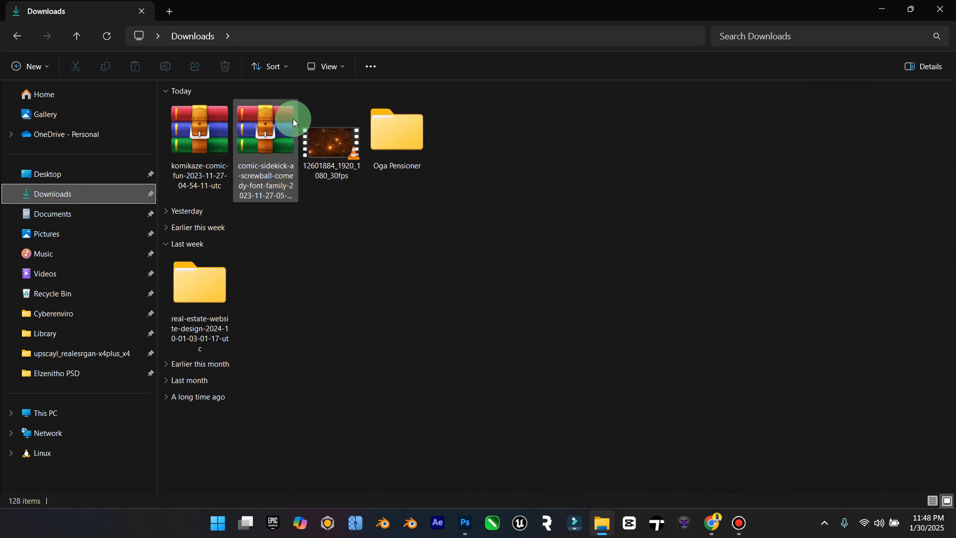
click(207, 136)
right_click(208, 136)
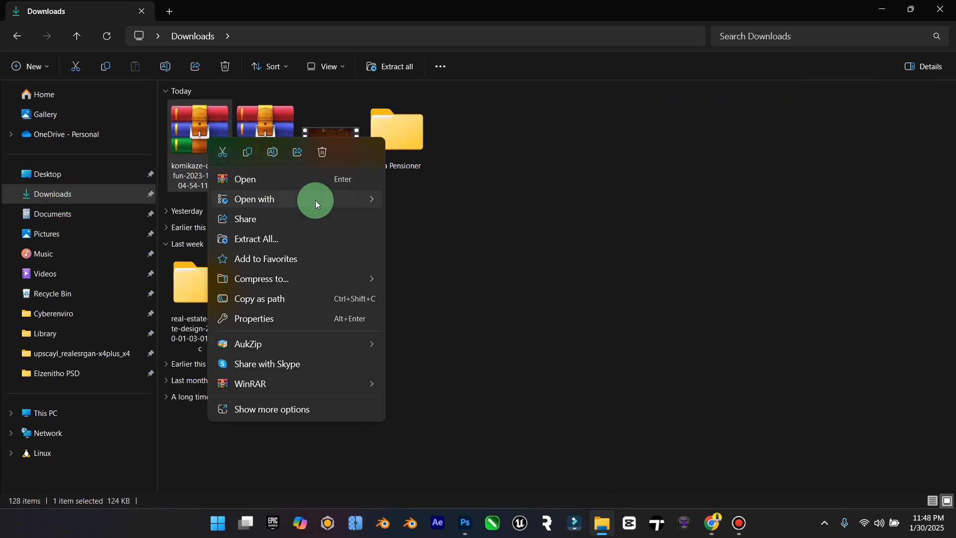
click(747, 527)
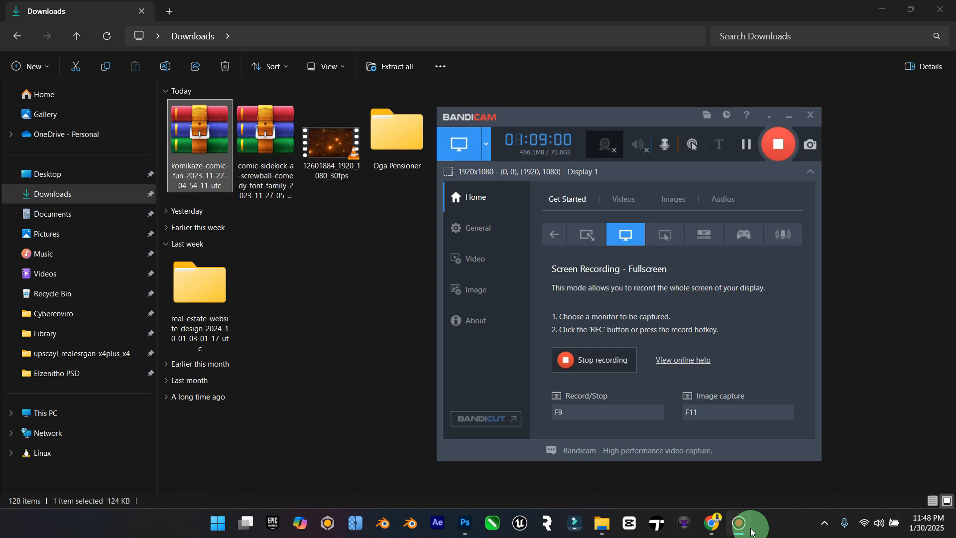
click(751, 527)
right_click(207, 135)
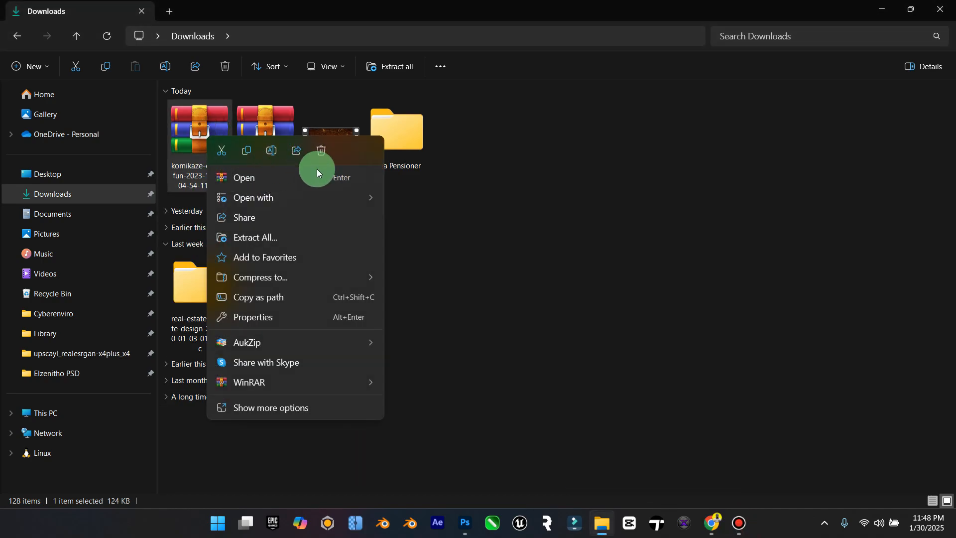
mouse_move(365, 382)
click(470, 424)
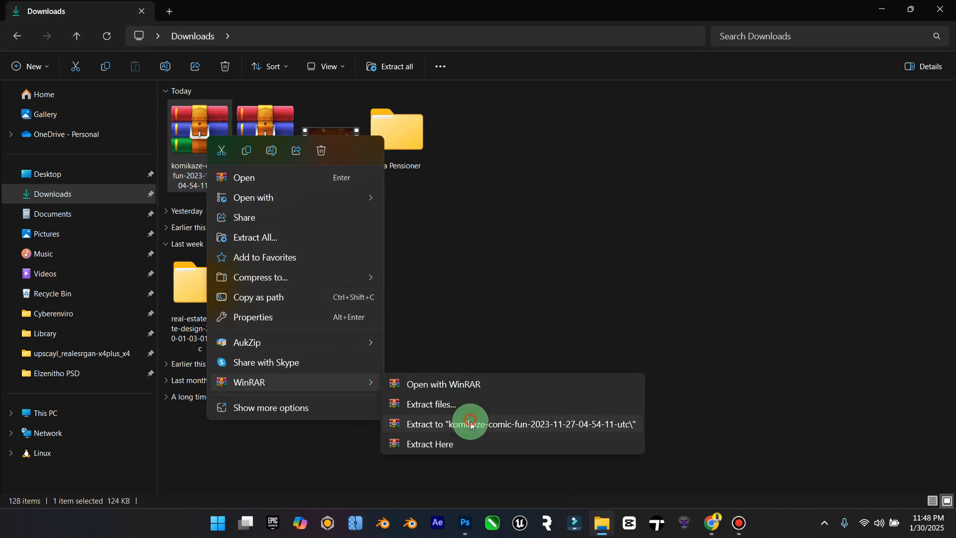
key(Delete)
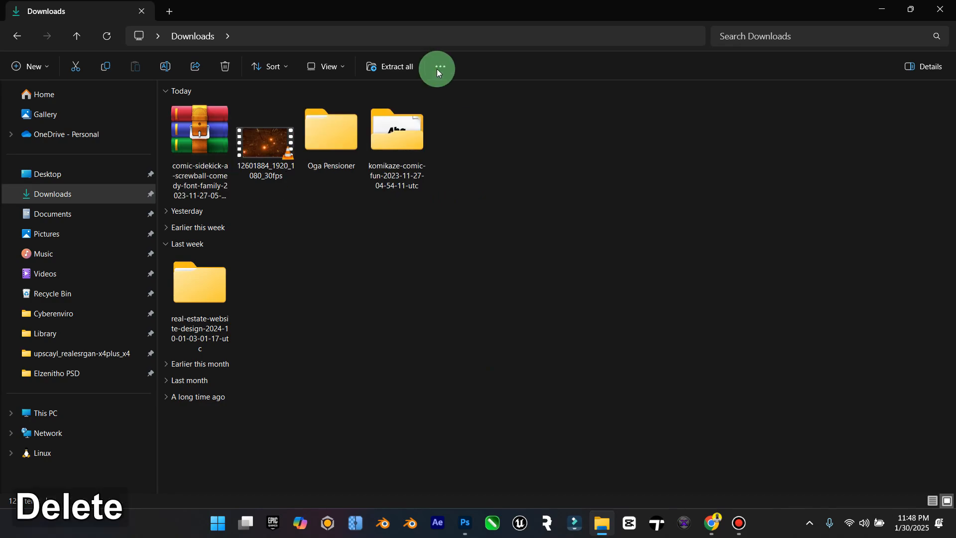
Step: Install the OpenType and TrueType Komikaze font files from the extracted folder
double_click(396, 127)
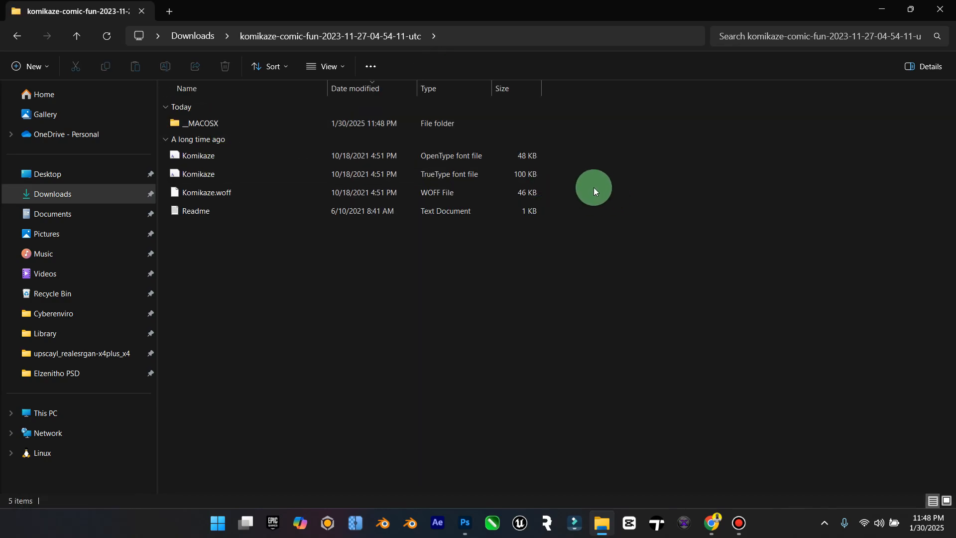
drag(600, 179, 381, 152)
right_click(382, 154)
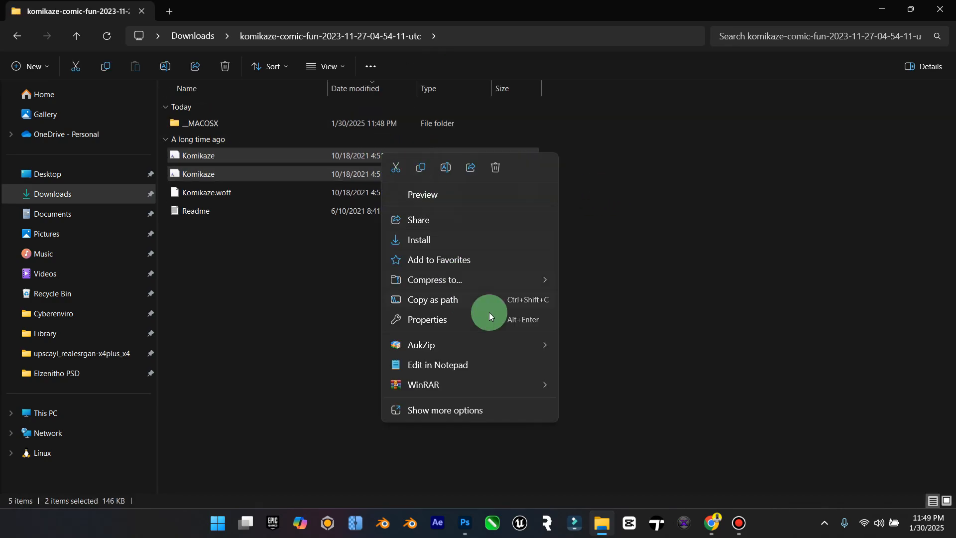
click(474, 240)
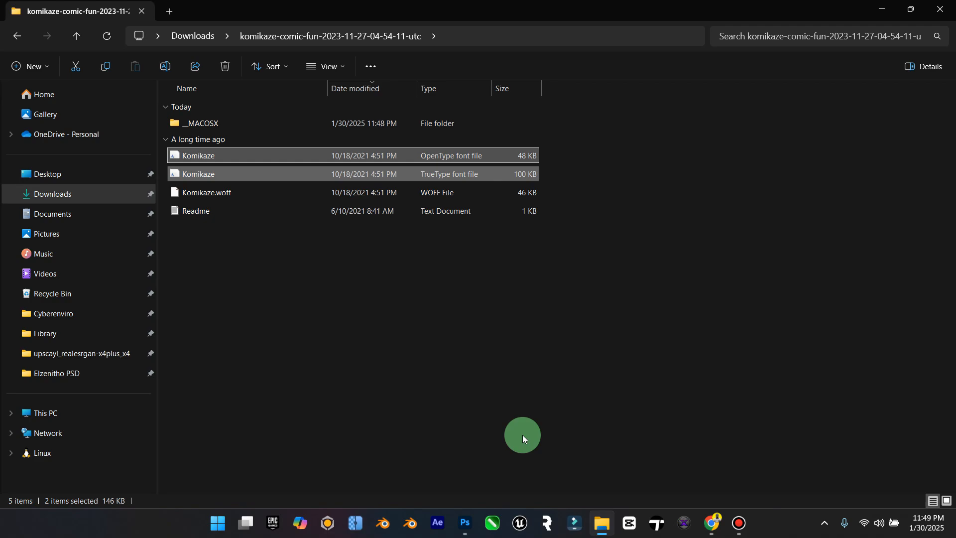
Step: Switch to Photoshop and change the font of the "Oga Pensioner" title to Komikaze
click(464, 523)
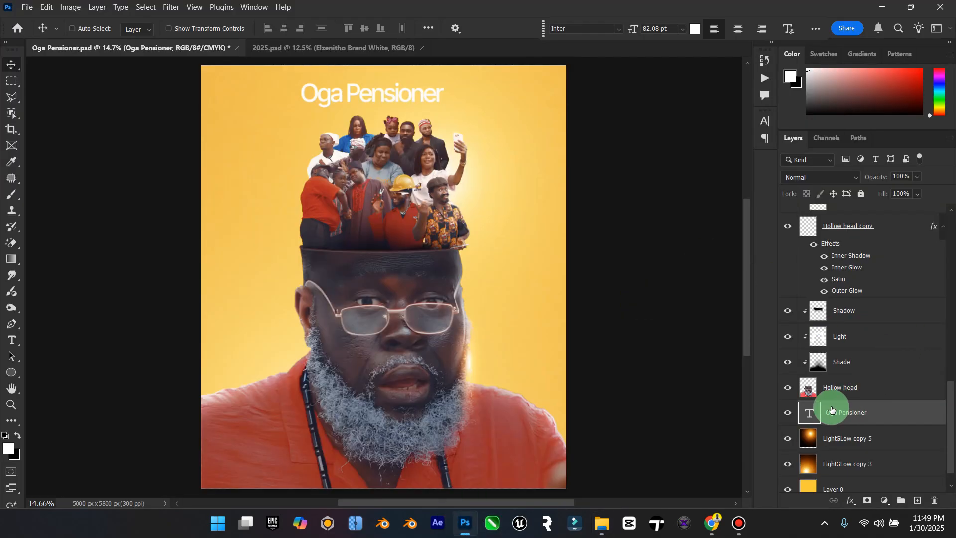
double_click(266, 87)
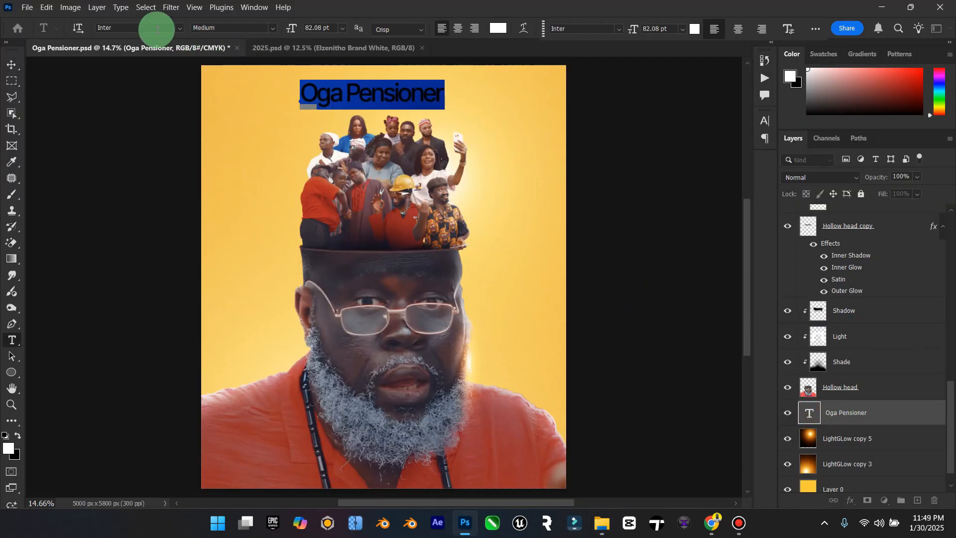
click(141, 26)
text(kom)
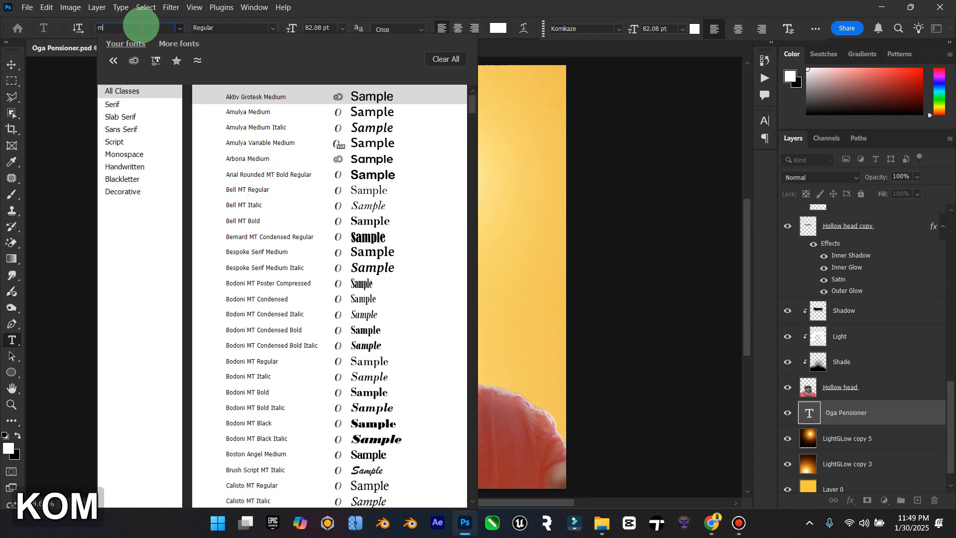
key(Escape)
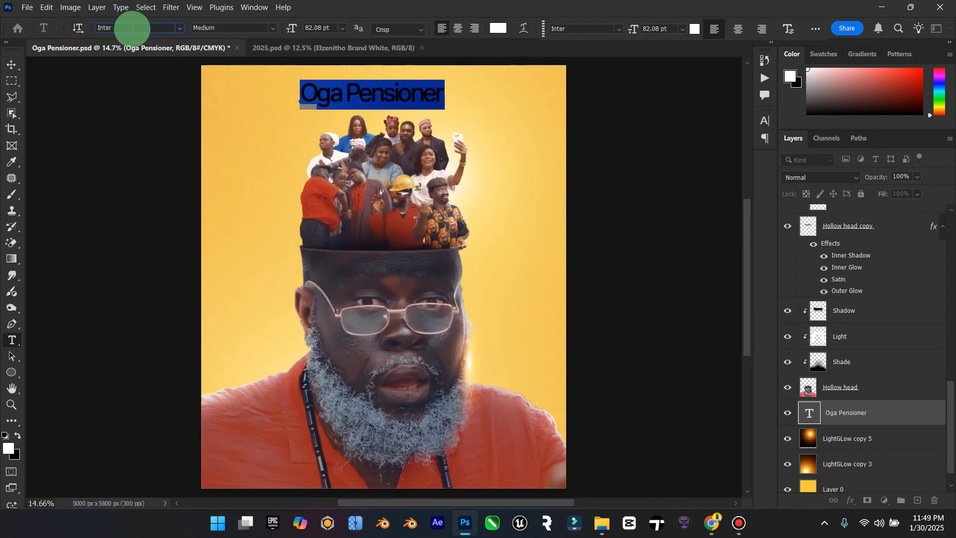
click(133, 28)
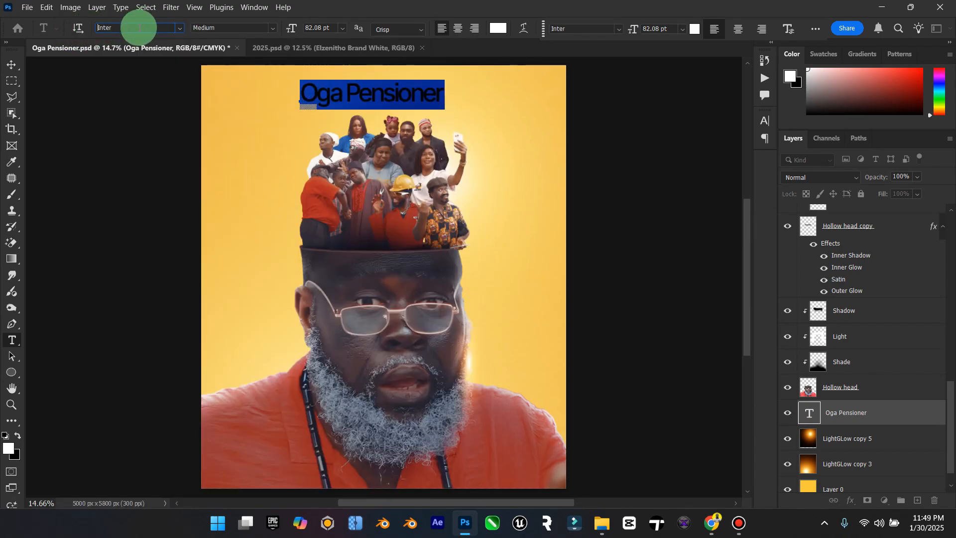
text(kom)
click(373, 94)
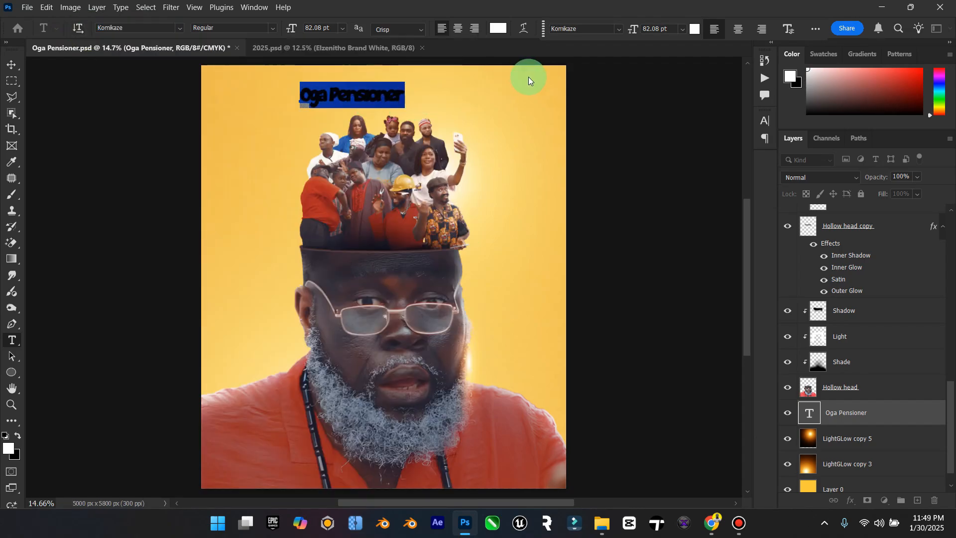
Step: Scale the "Oga Pensioner" title up to about 238% around its center
click(786, 31)
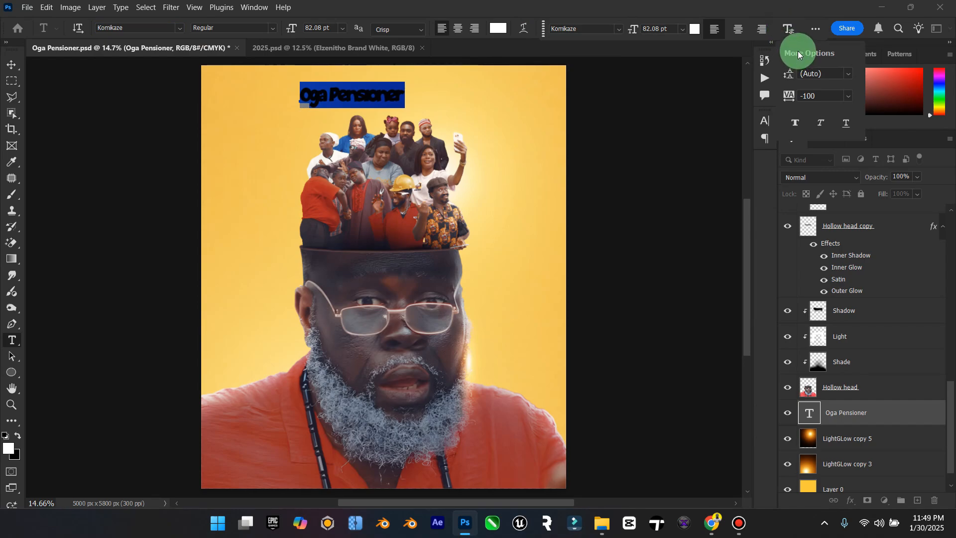
click(12, 65)
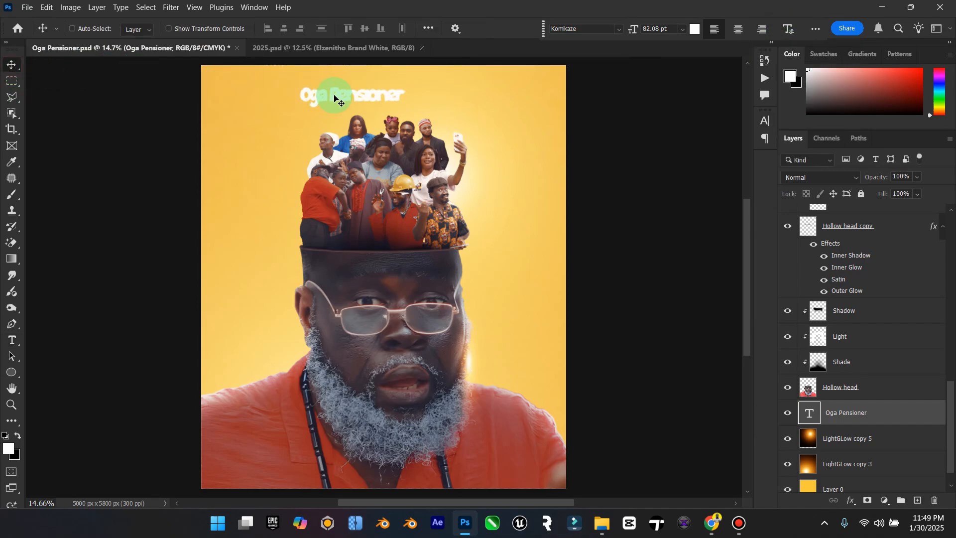
key(ctrl+t)
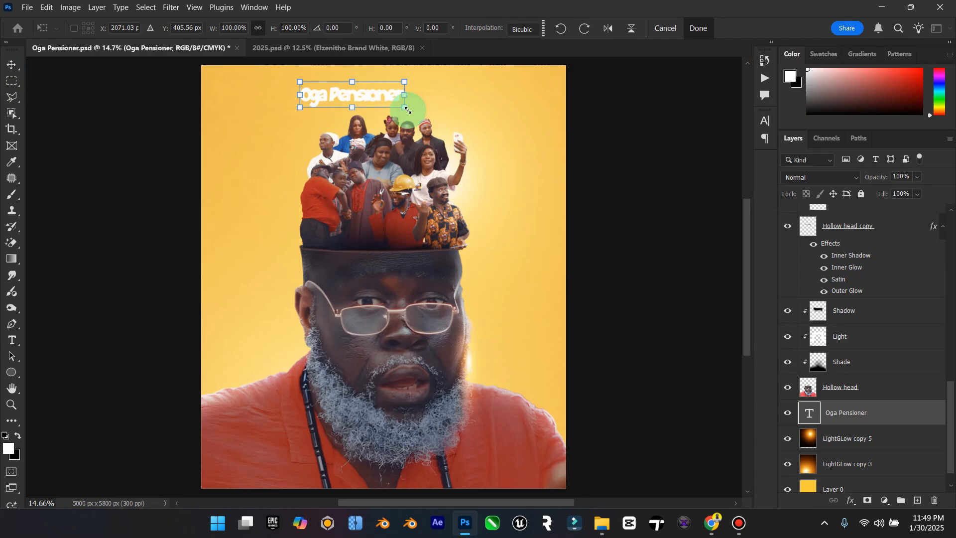
drag(412, 106, 482, 128)
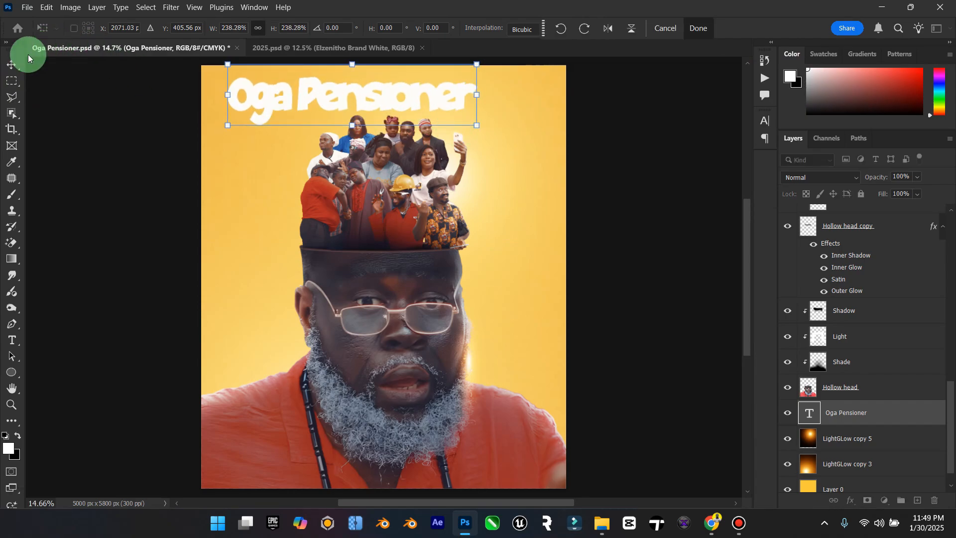
click(15, 61)
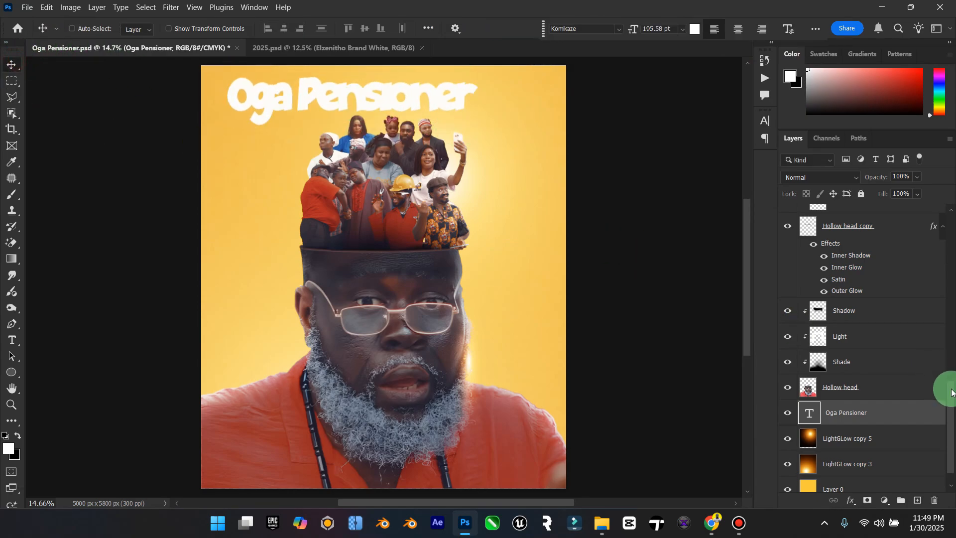
Step: Bring the title layer to the top of the layer stack and position the text across the man's lower beard and chest
drag(950, 396, 894, 211)
drag(410, 97, 450, 429)
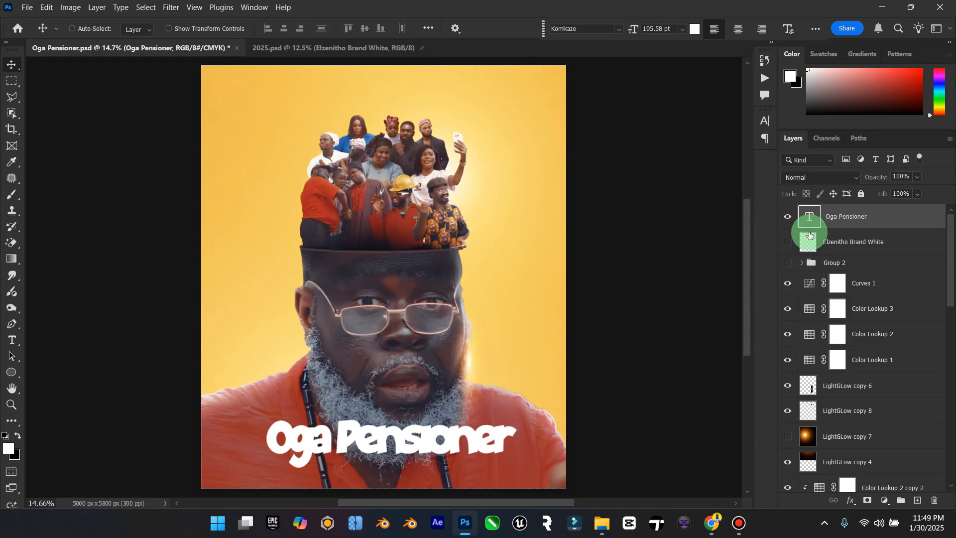
Step: Set the tracking of the "Oga Pensioner" title text to -40
click(816, 216)
double_click(815, 216)
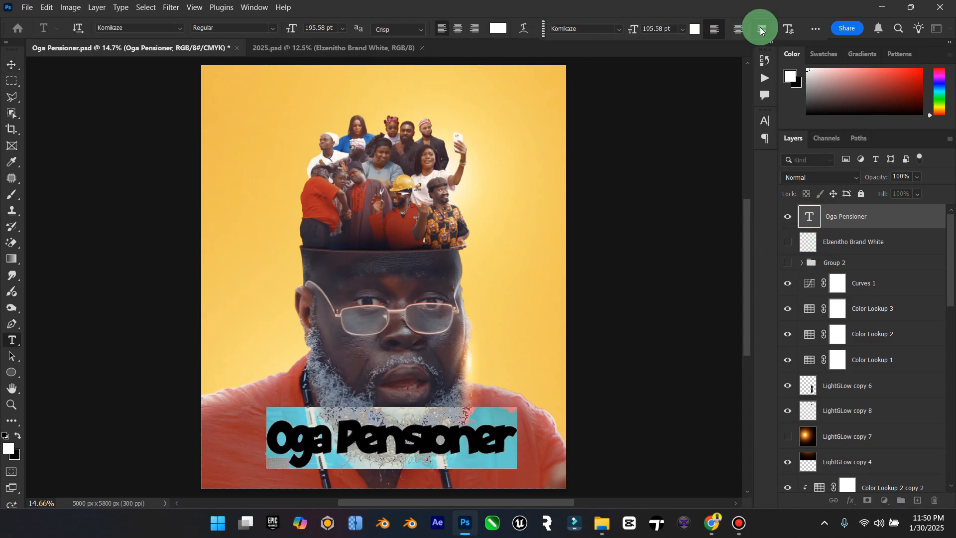
click(791, 29)
drag(796, 98, 792, 102)
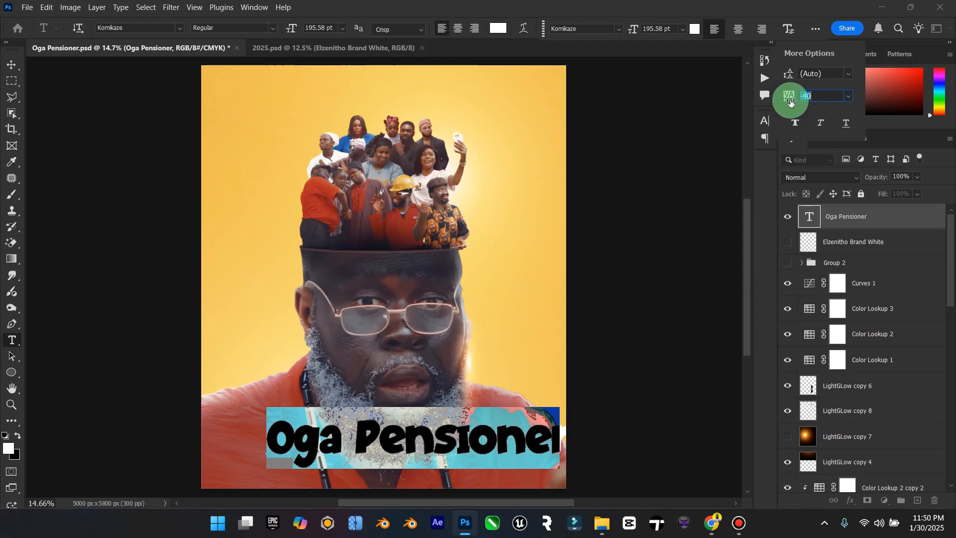
click(11, 59)
Step: Close the 2025.psd document and move the title up over the crowd in the poster
drag(346, 358, 364, 47)
click(373, 45)
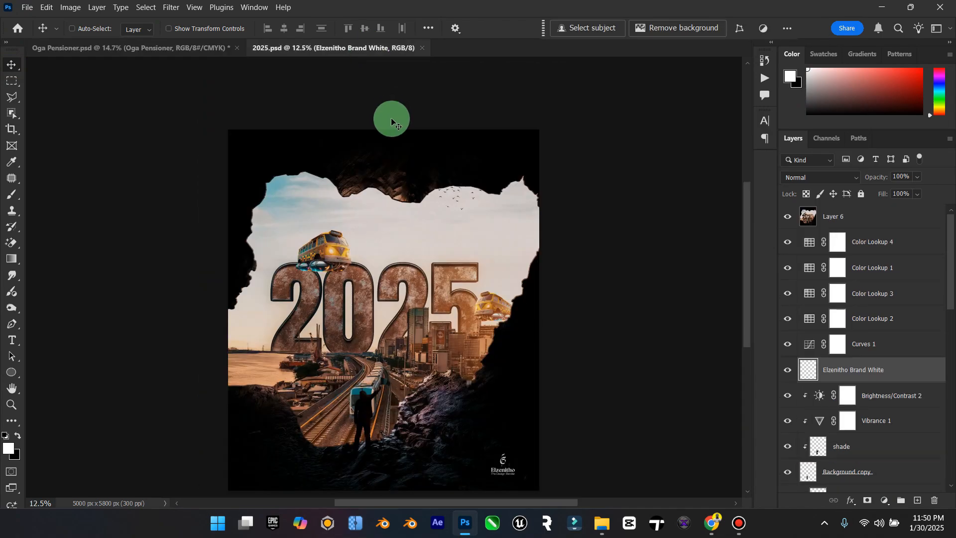
click(421, 47)
drag(388, 293, 379, 191)
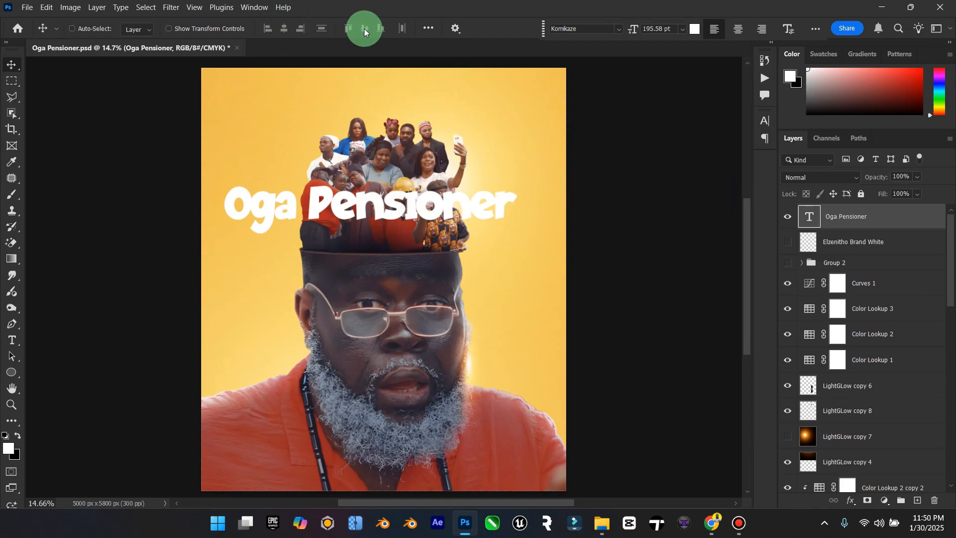
click(790, 32)
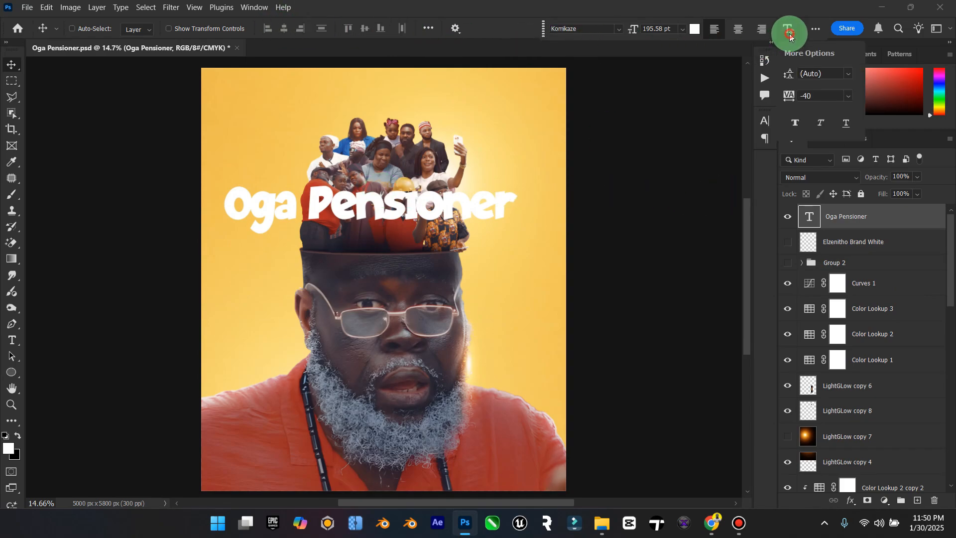
click(790, 33)
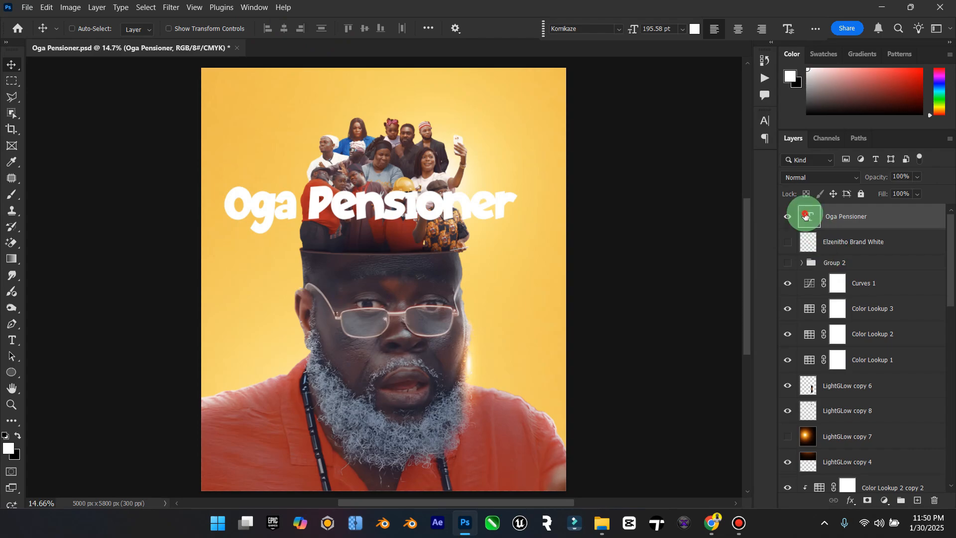
Step: Try Arc text warps with bends of +40% and -22% on the title and reset the warp style to None
double_click(809, 216)
click(522, 28)
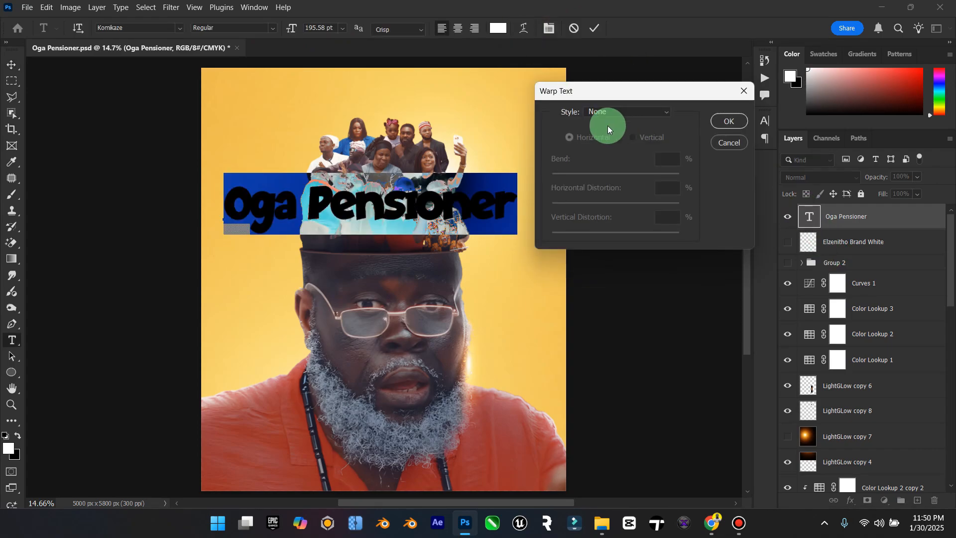
click(640, 111)
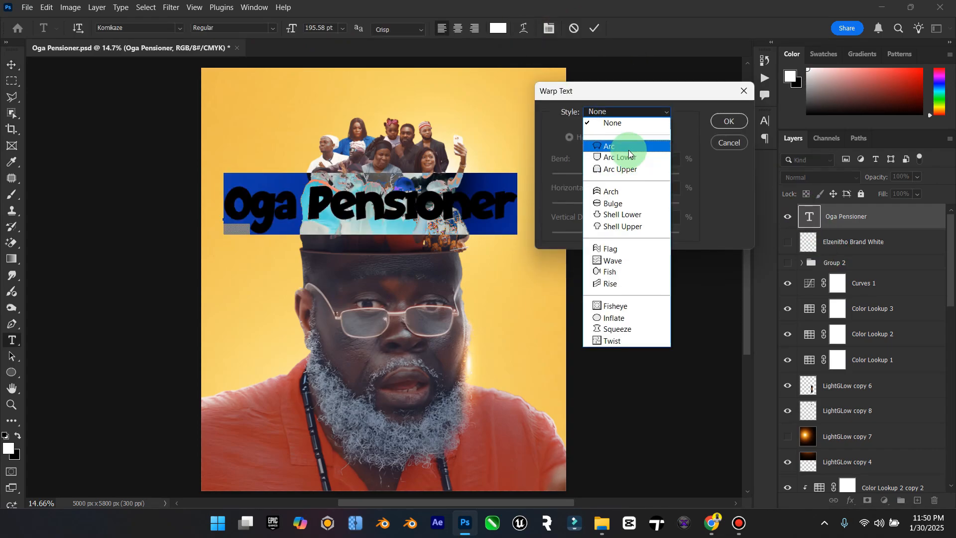
click(629, 148)
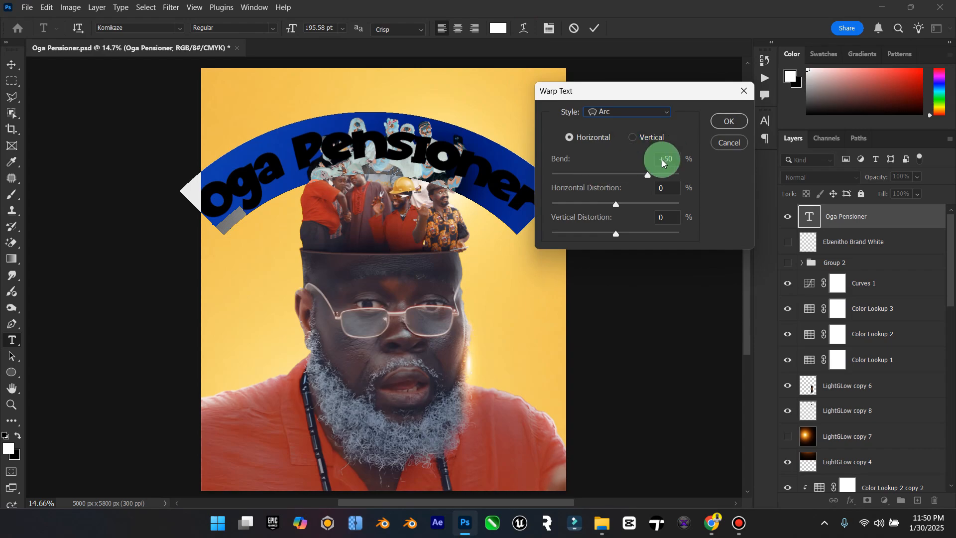
drag(647, 175, 641, 177)
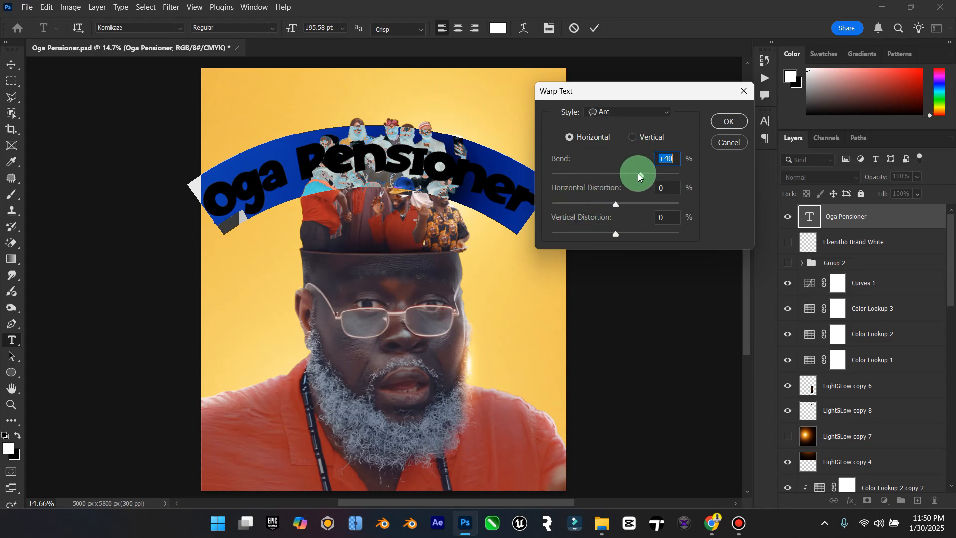
drag(639, 176, 602, 170)
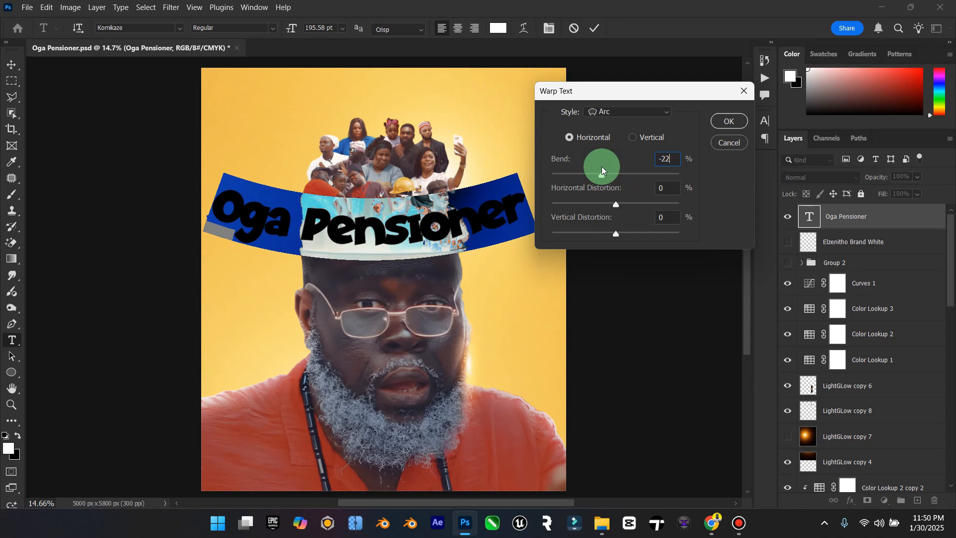
click(626, 112)
click(616, 121)
click(727, 121)
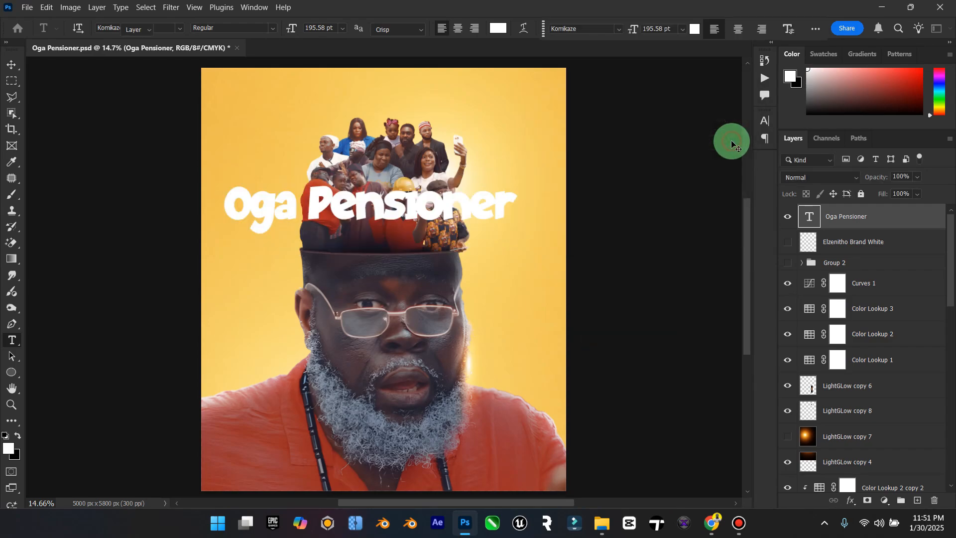
Step: Move the "Oga Pensioner" title down from the crowd to the man's lower beard and chest
click(12, 64)
click(324, 200)
drag(323, 199, 404, 442)
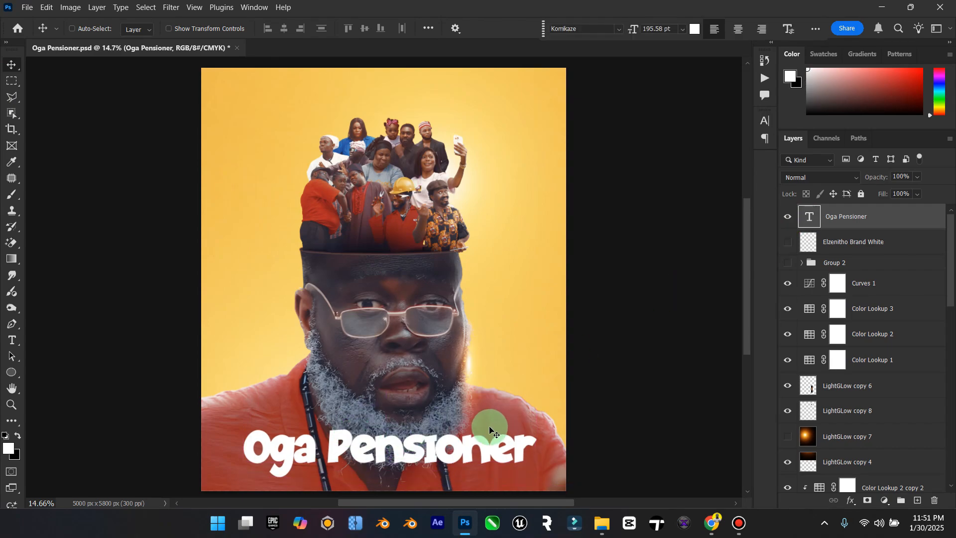
Step: Duplicate the "Oga Pensioner" title layer and set the copy's text color to yellow #f9ec60
key(ctrl+j)
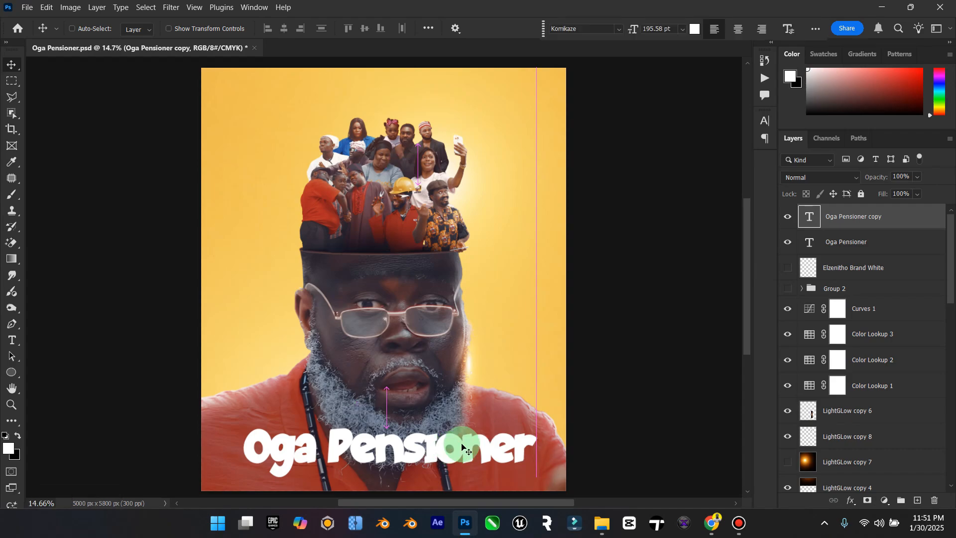
double_click(810, 217)
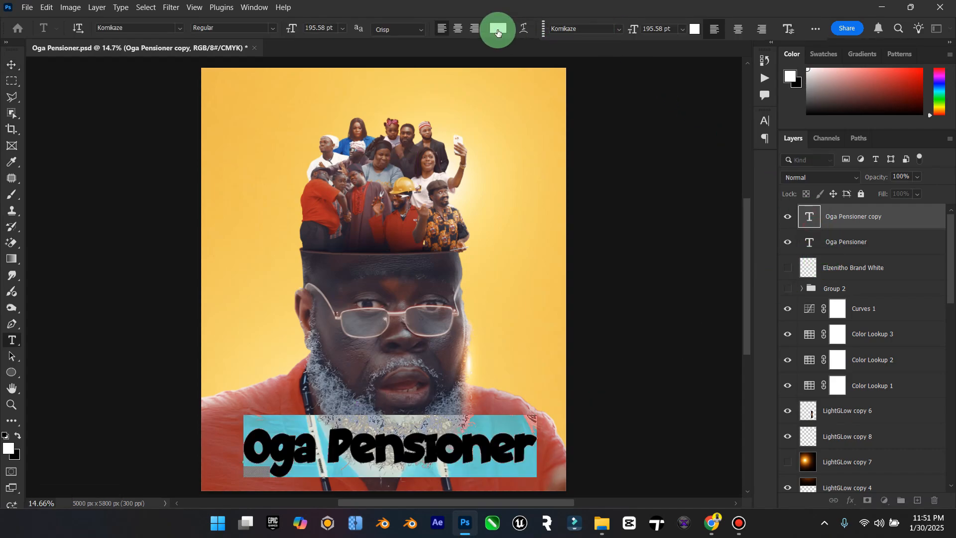
click(497, 29)
click(503, 423)
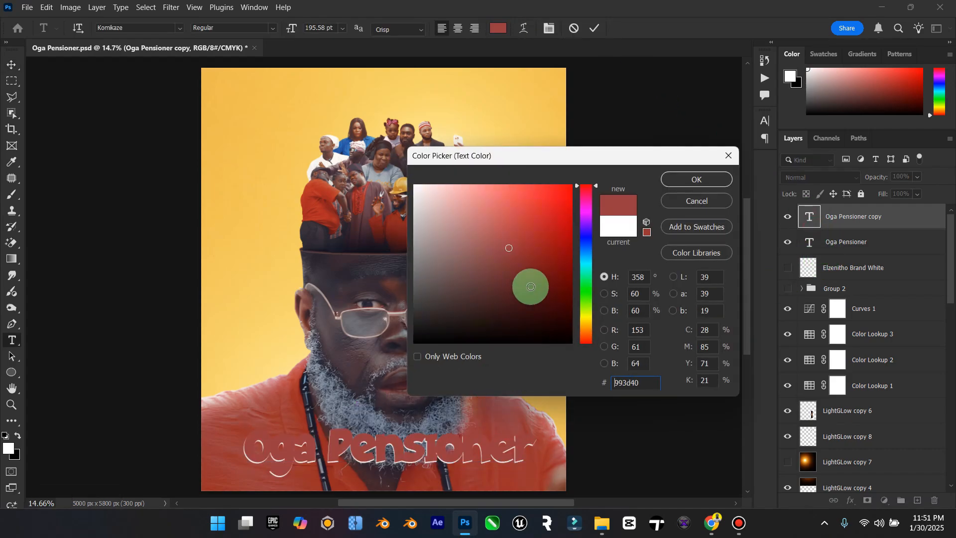
click(582, 319)
click(506, 192)
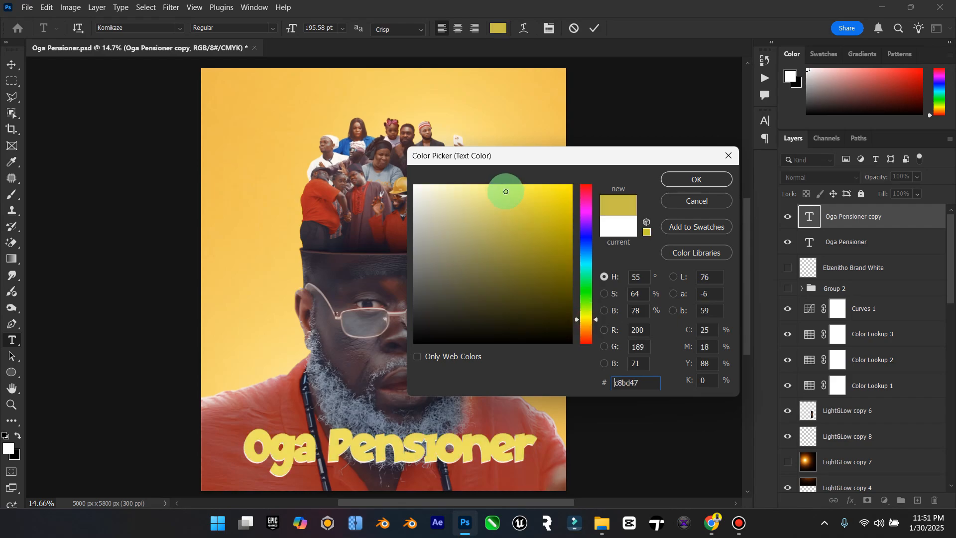
mouse_move(506, 192)
mouse_down()
mouse_move(474, 190)
mouse_move(485, 205)
mouse_up()
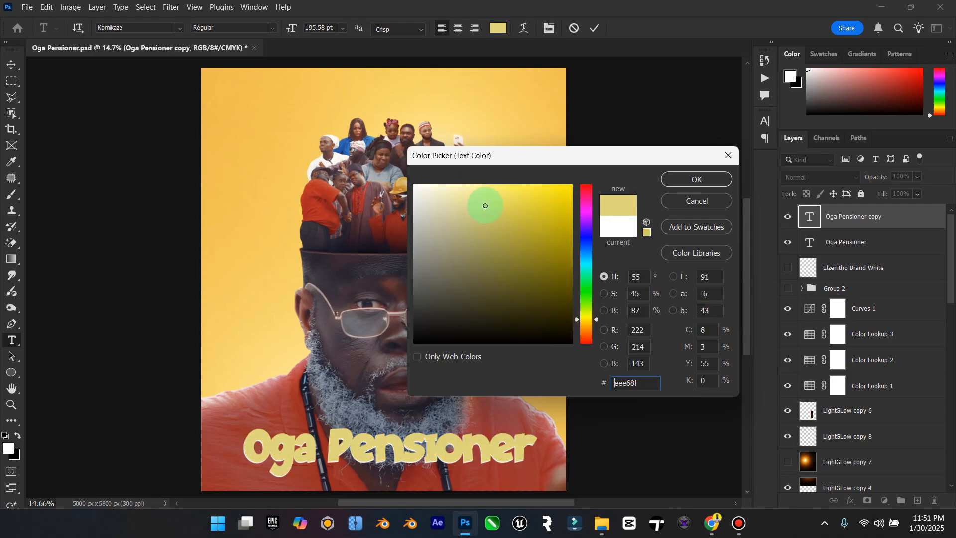
click(522, 188)
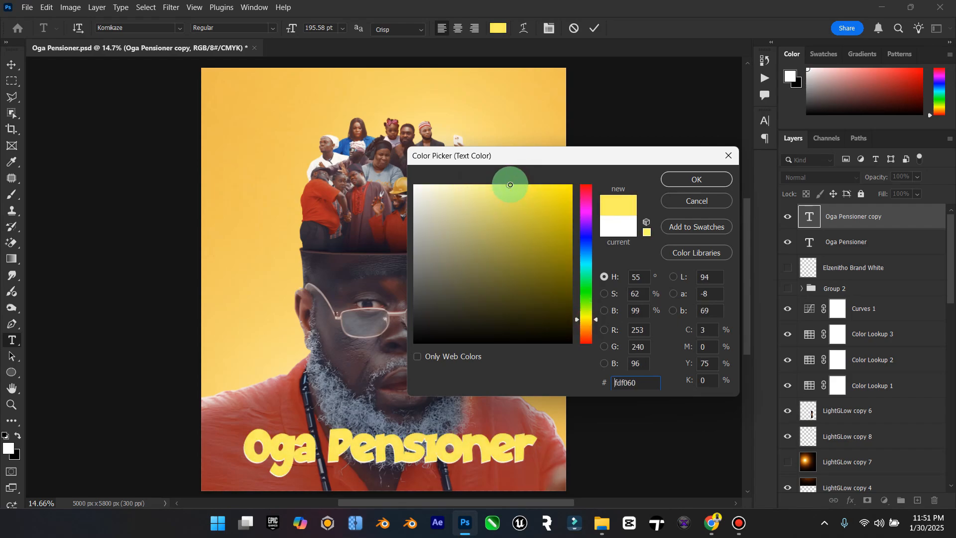
click(697, 180)
click(12, 65)
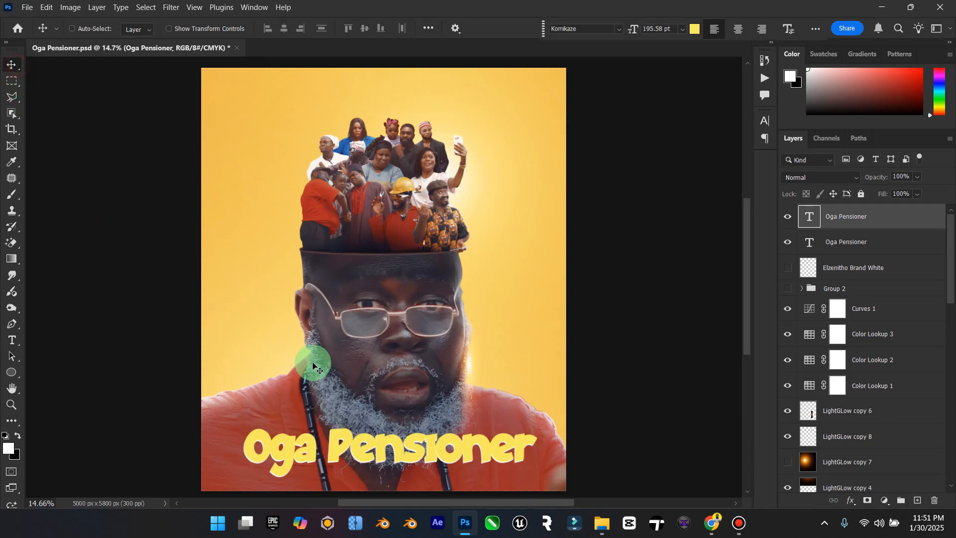
Step: Offset the yellow title copy slightly up and to the left of the white title beneath it
drag(369, 403, 374, 390)
key(Up)
key(Left)
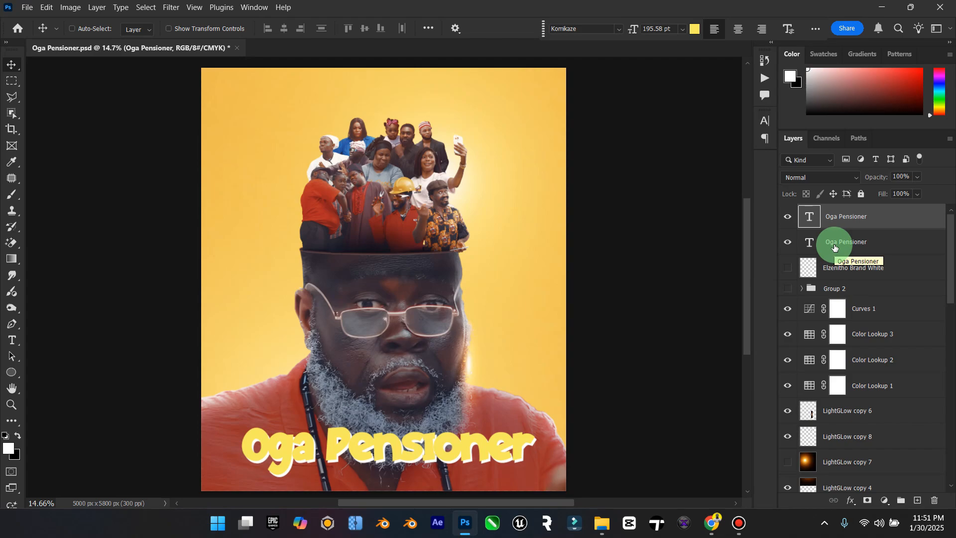
Step: Change the text color of the white title layer beneath the yellow copy to black #000000
click(814, 249)
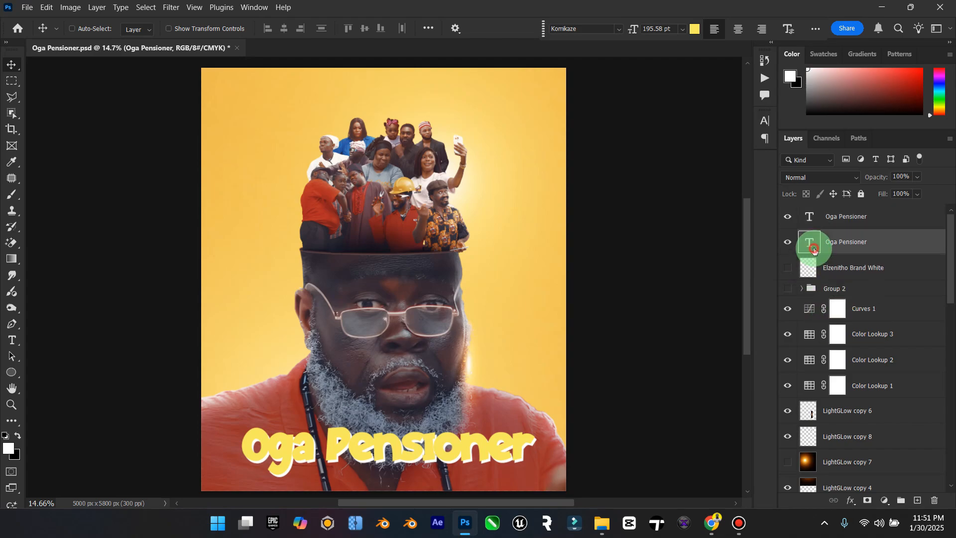
double_click(814, 249)
click(695, 29)
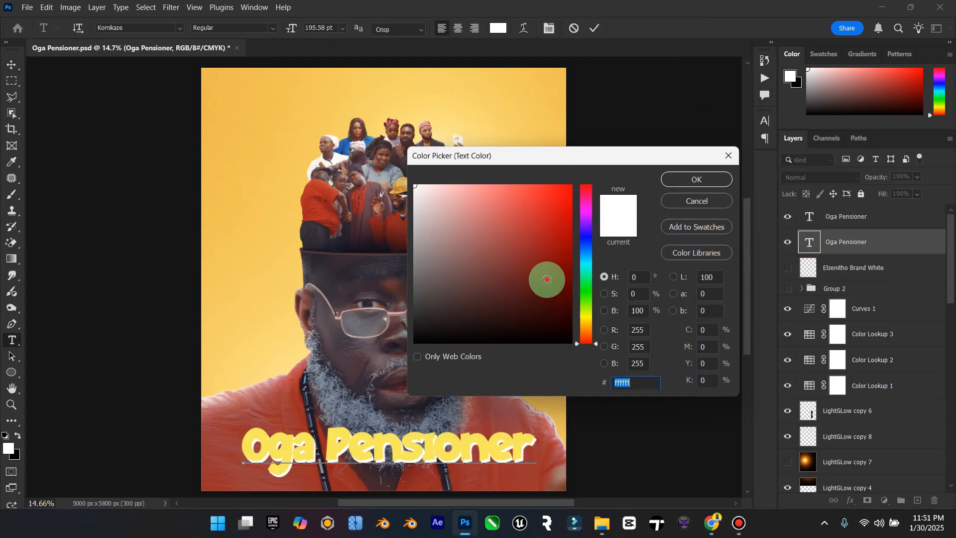
drag(547, 280, 573, 344)
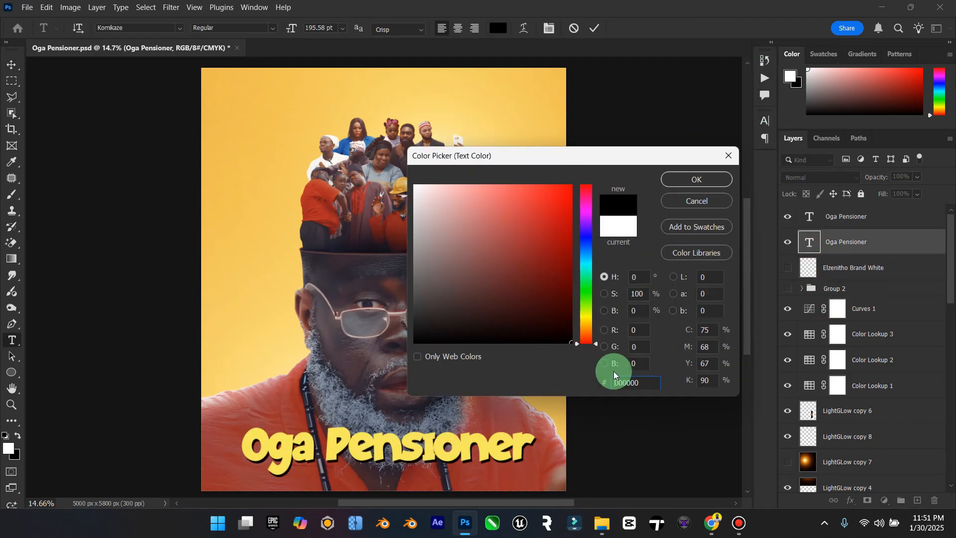
click(689, 180)
click(12, 65)
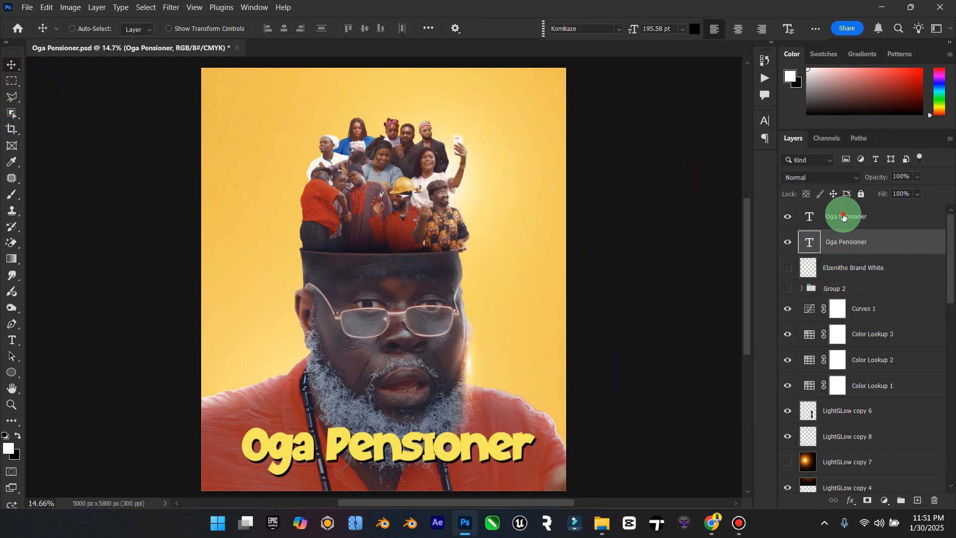
Step: Duplicate the yellow title layer and nudge the copy slightly up and to the left
click(844, 217)
key(ctrl)
key(ctrl+j)
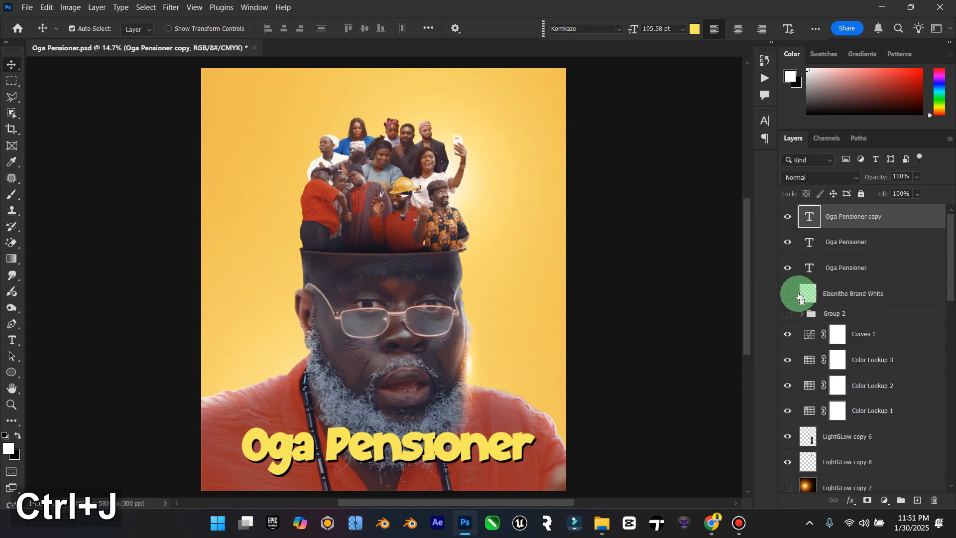
click(447, 430)
key(Up)
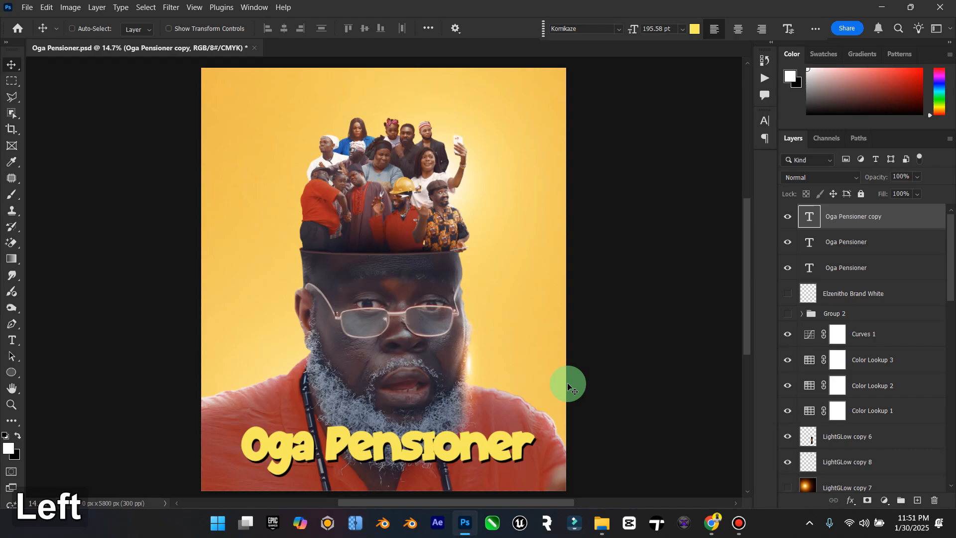
Step: Recolor the topmost title copy to a vivid red #d41907, starting from a shade sampled from the red shirt in the crowd
double_click(809, 217)
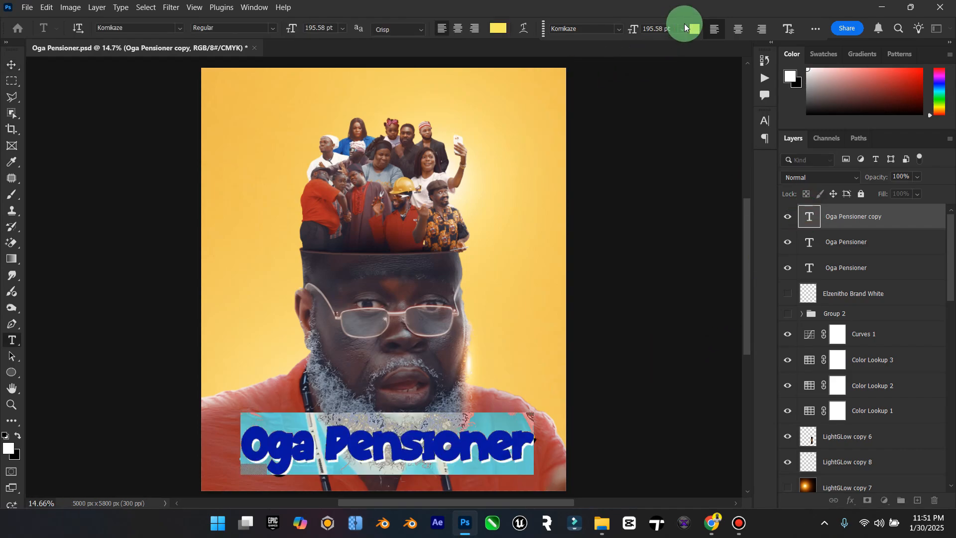
click(686, 26)
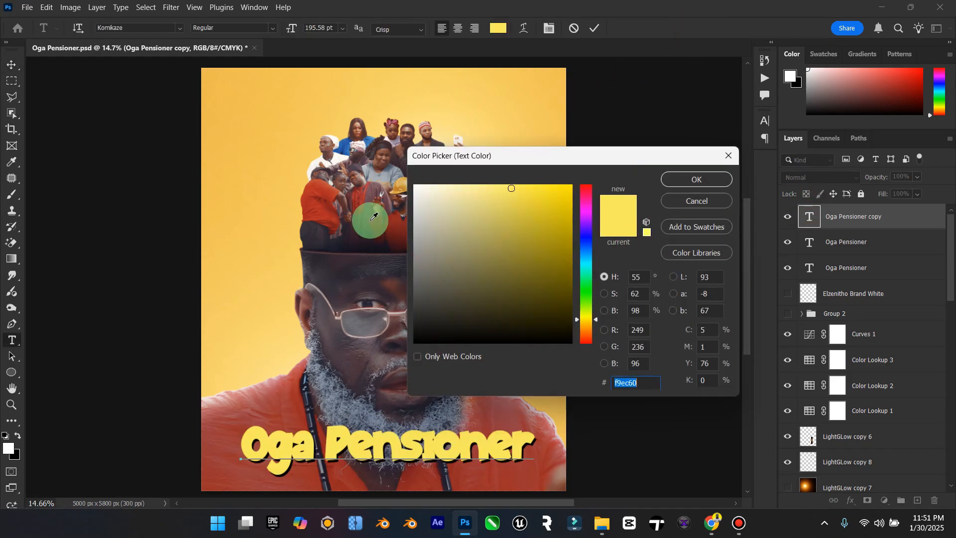
click(320, 192)
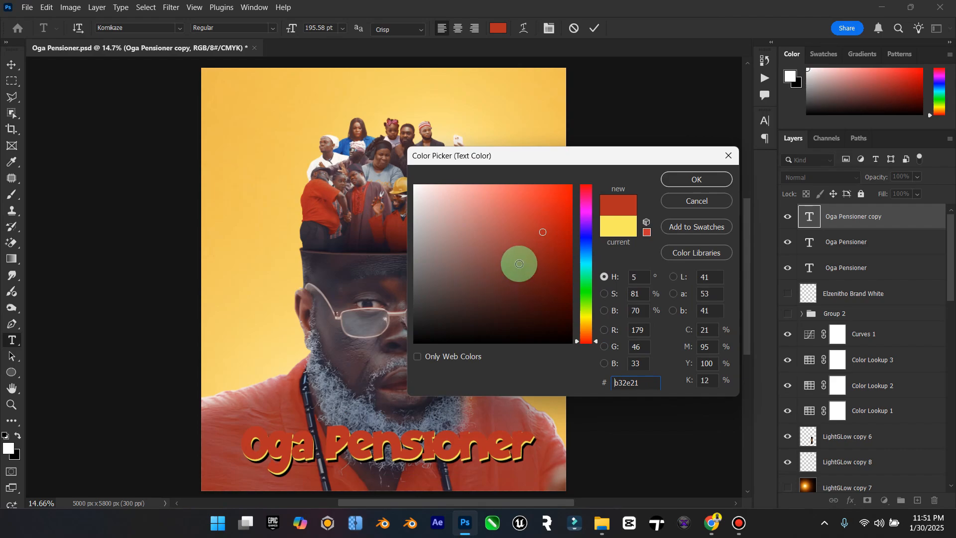
mouse_move(540, 224)
mouse_down()
mouse_move(542, 194)
mouse_move(487, 181)
mouse_move(568, 239)
mouse_move(566, 211)
mouse_up()
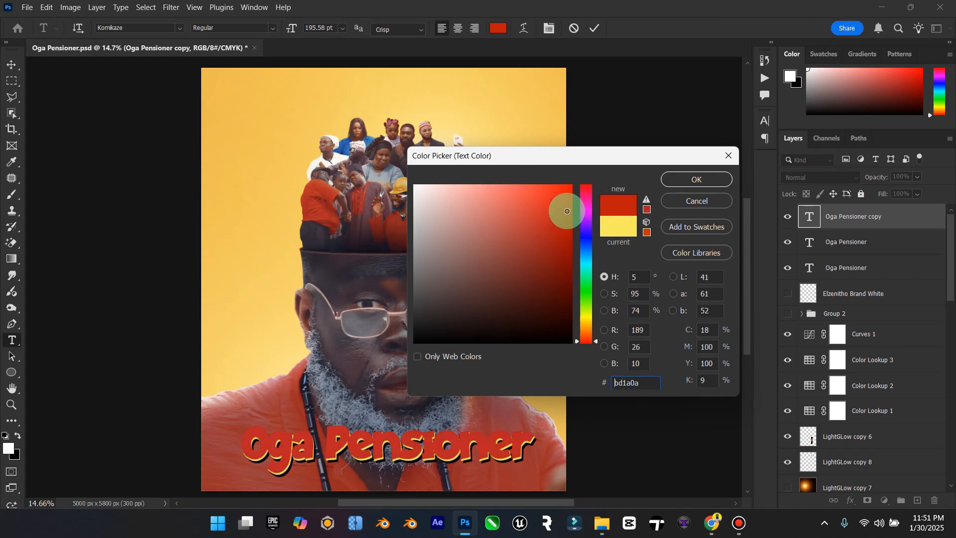
click(666, 177)
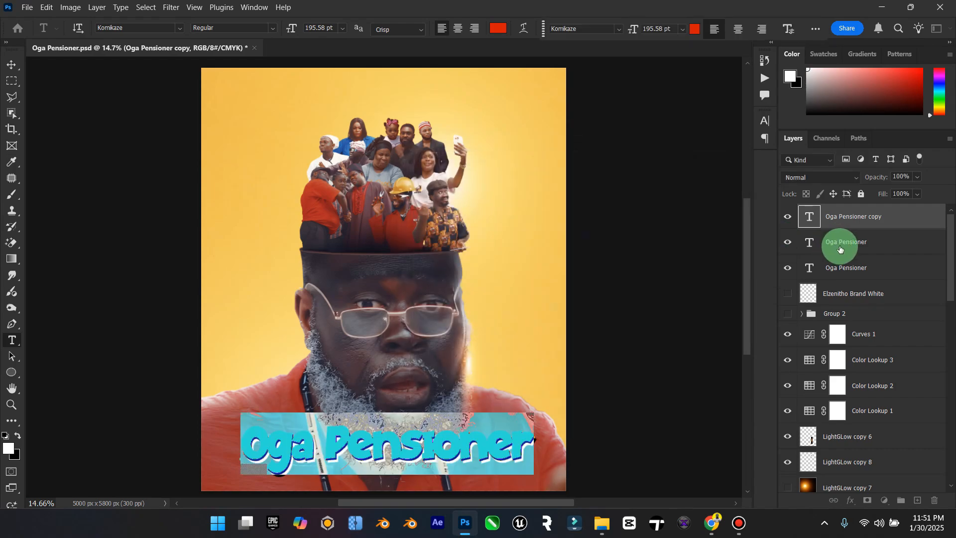
click(841, 245)
key(v)
Step: Duplicate the red title layer and nudge the new copy slightly up and to the left
click(827, 222)
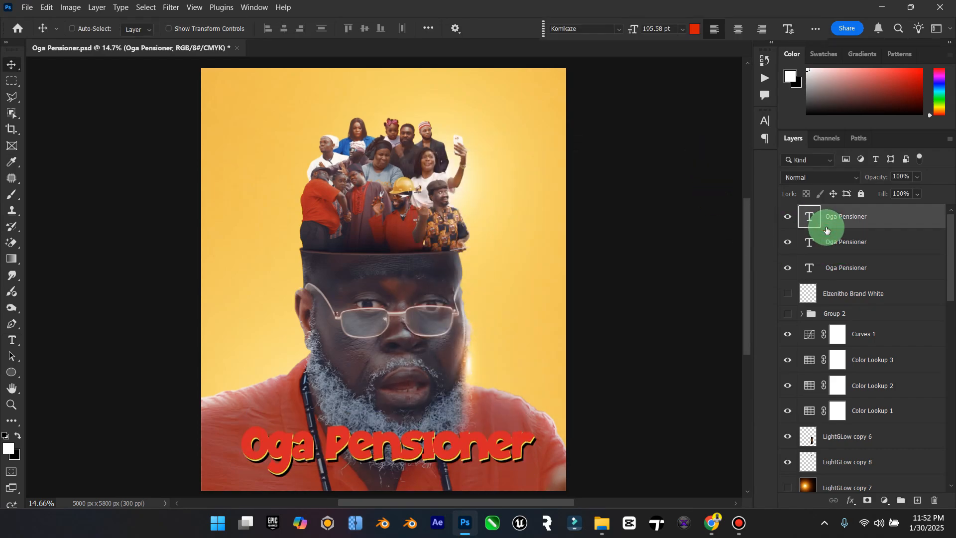
key(ctrl+j)
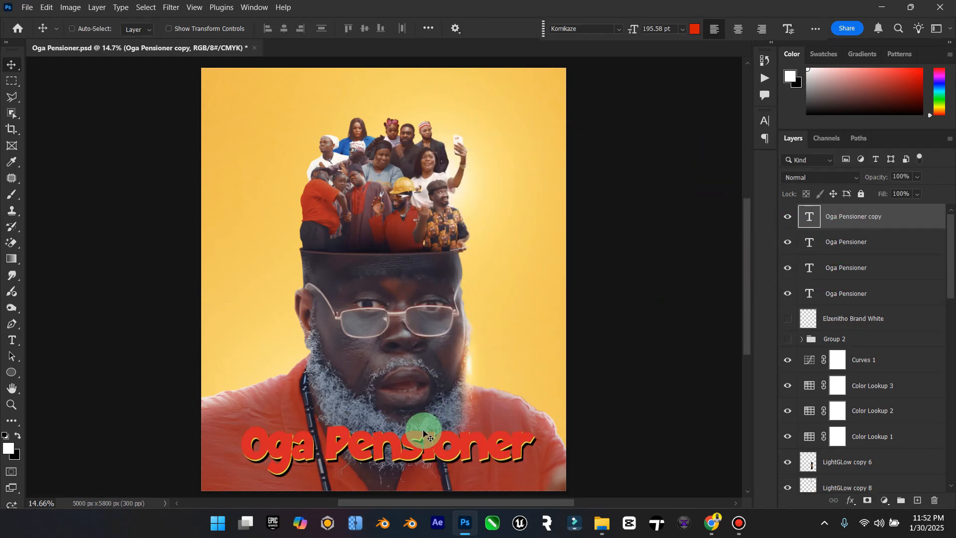
key(Up)
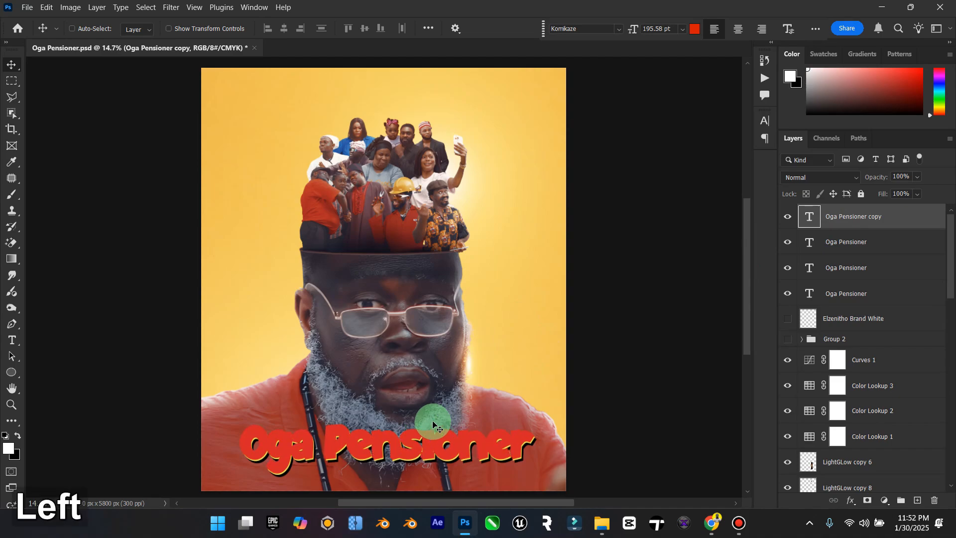
Step: Set the text color of the topmost title copy to warm yellow #ffe065
double_click(809, 215)
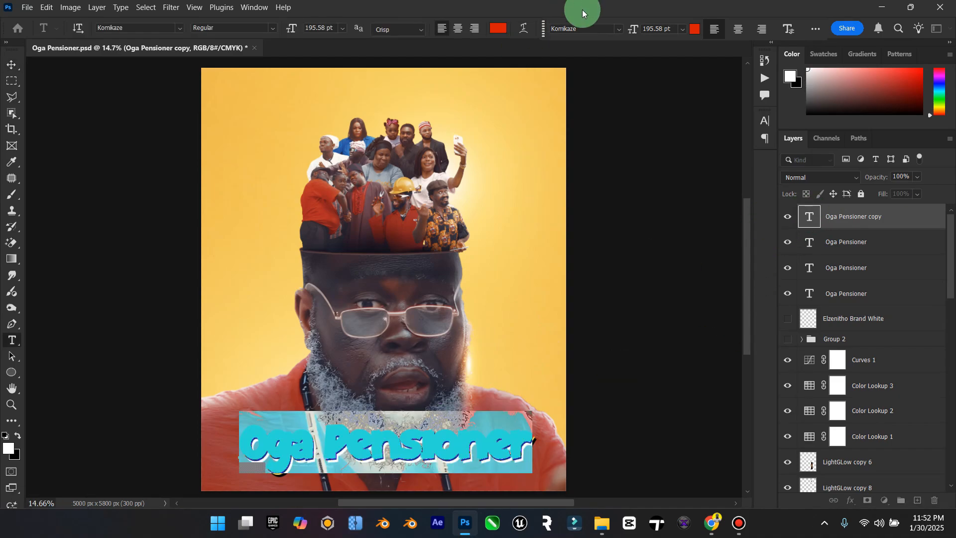
click(498, 28)
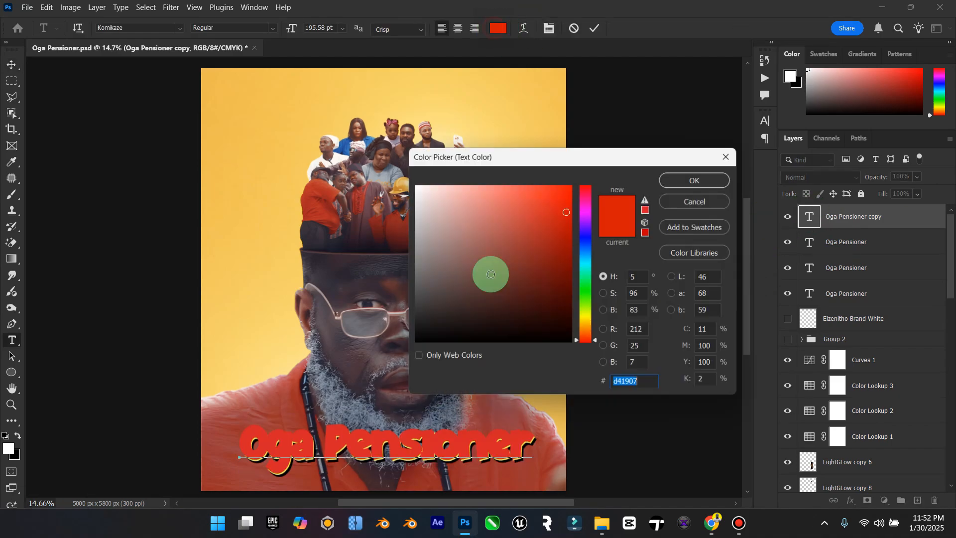
click(369, 446)
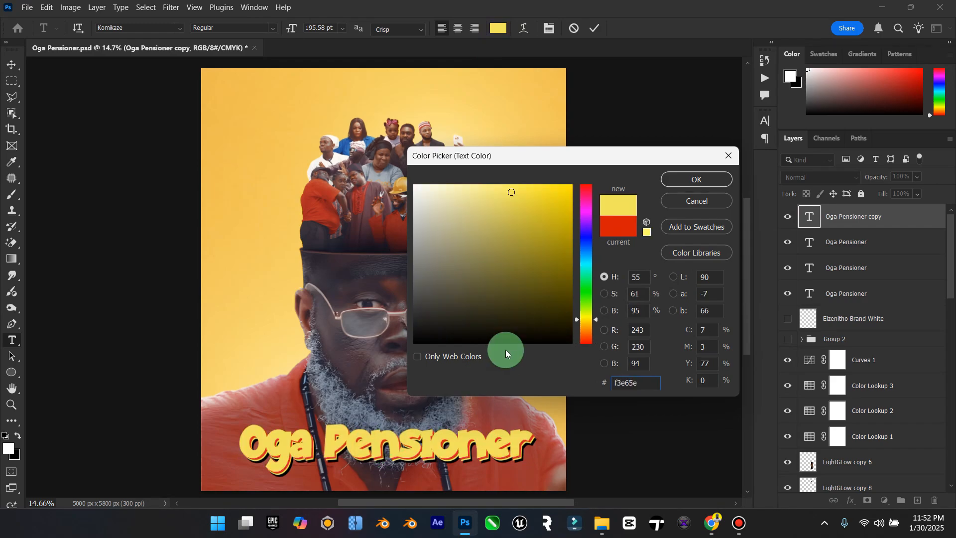
drag(501, 202, 525, 195)
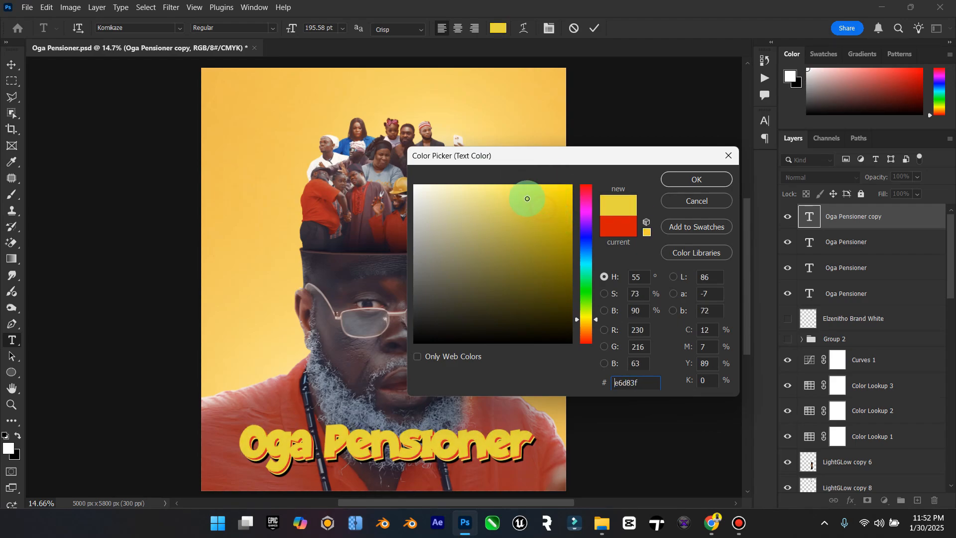
click(592, 322)
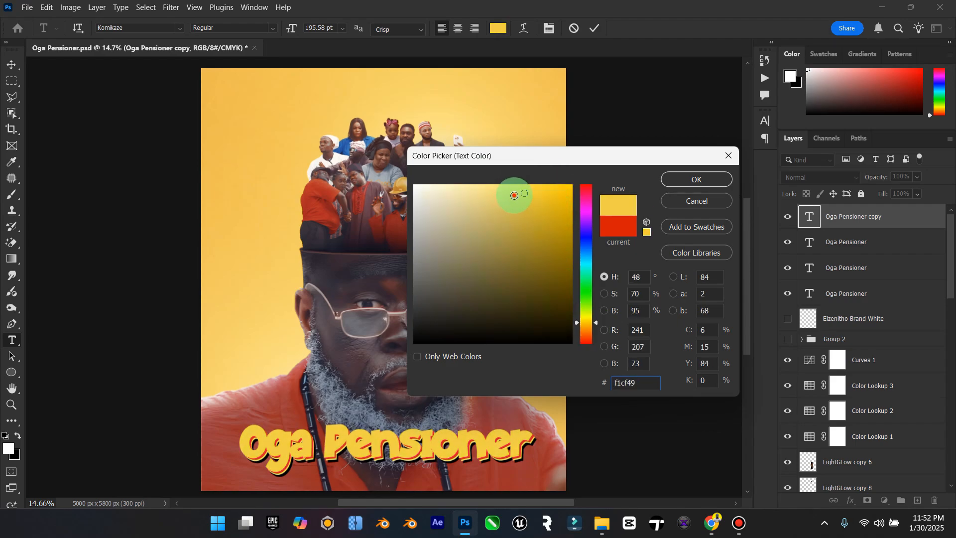
drag(517, 186, 510, 184)
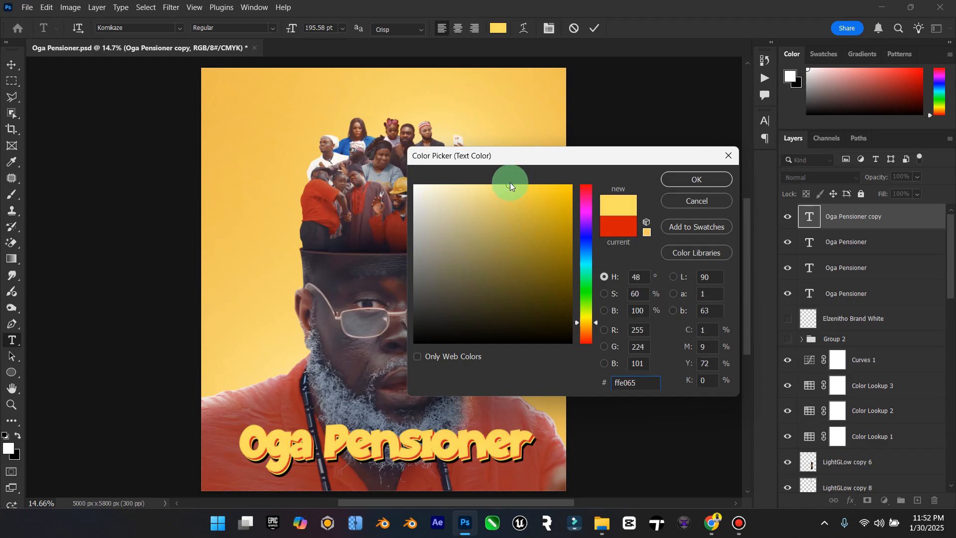
click(697, 182)
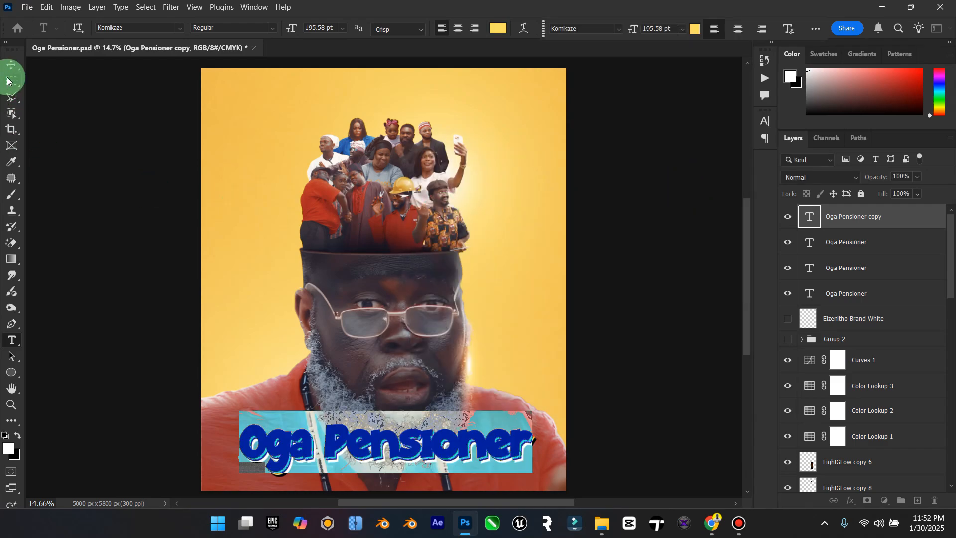
click(13, 69)
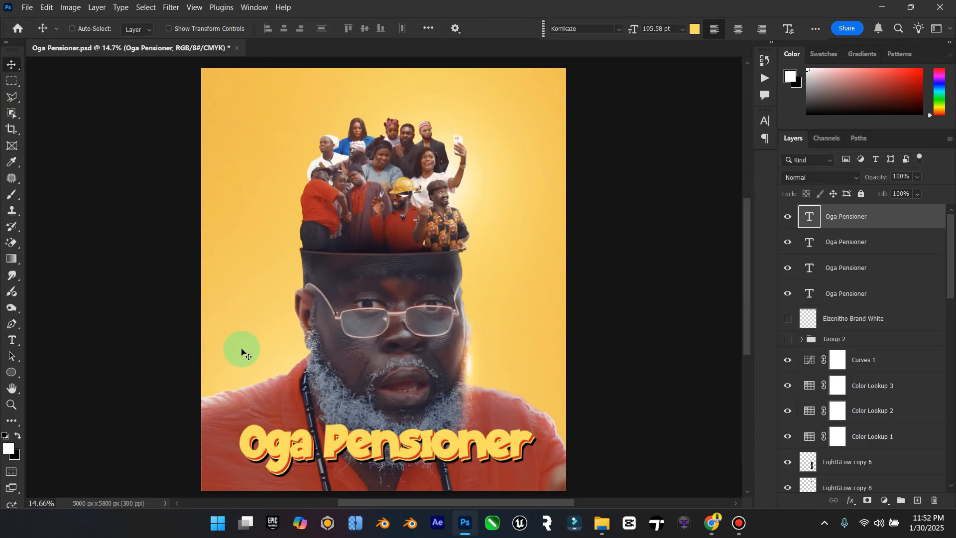
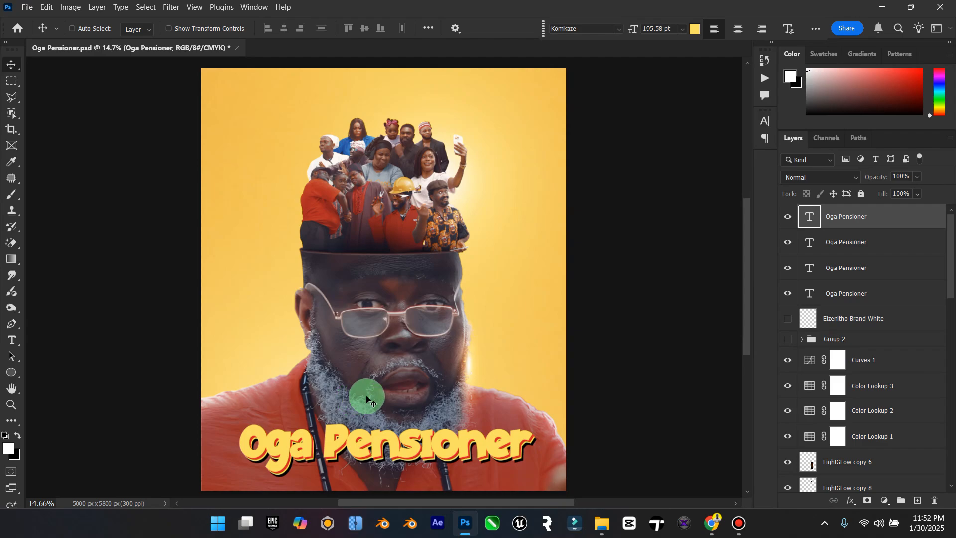
Step: Group the four Oga Pensioner text layers and move the title slightly lower on the poster
shift+click(843, 294)
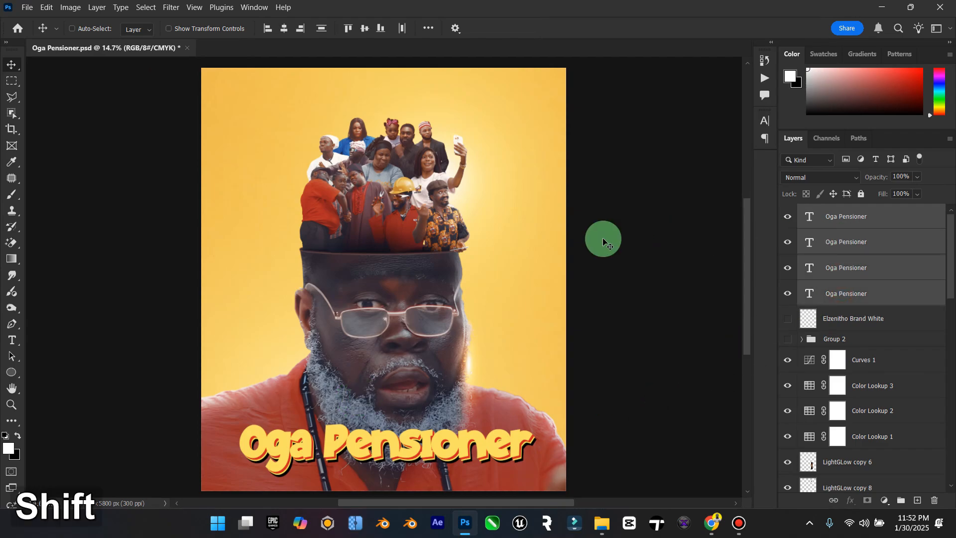
key(ctrl+g)
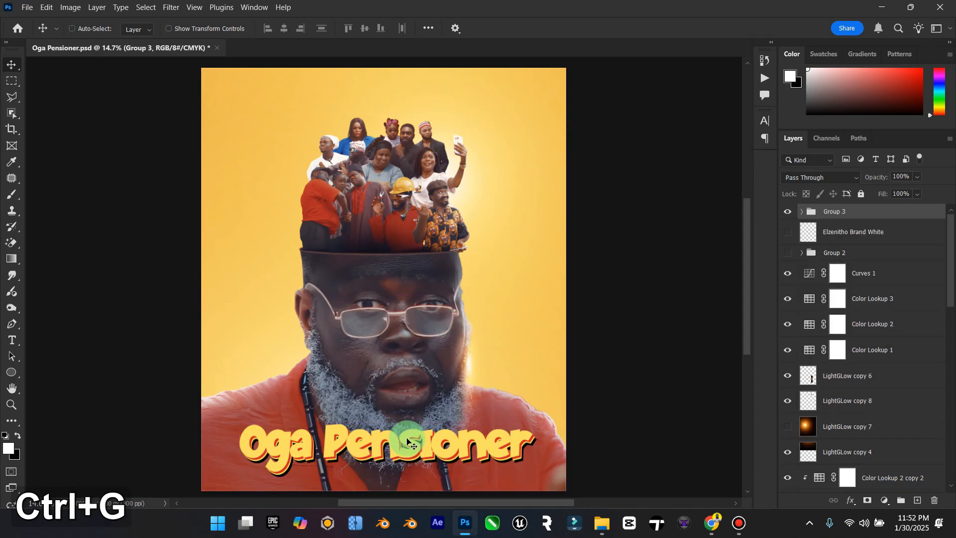
drag(408, 442, 434, 444)
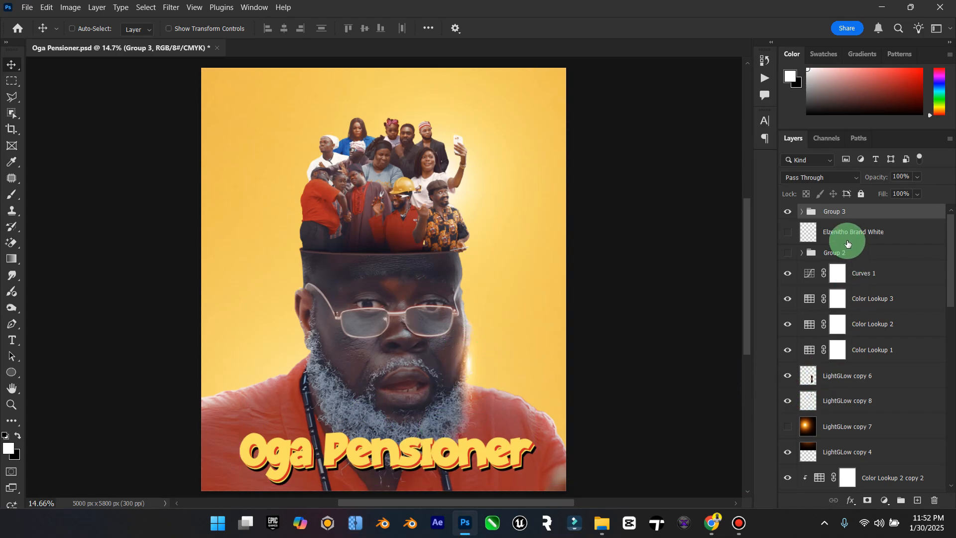
click(859, 271)
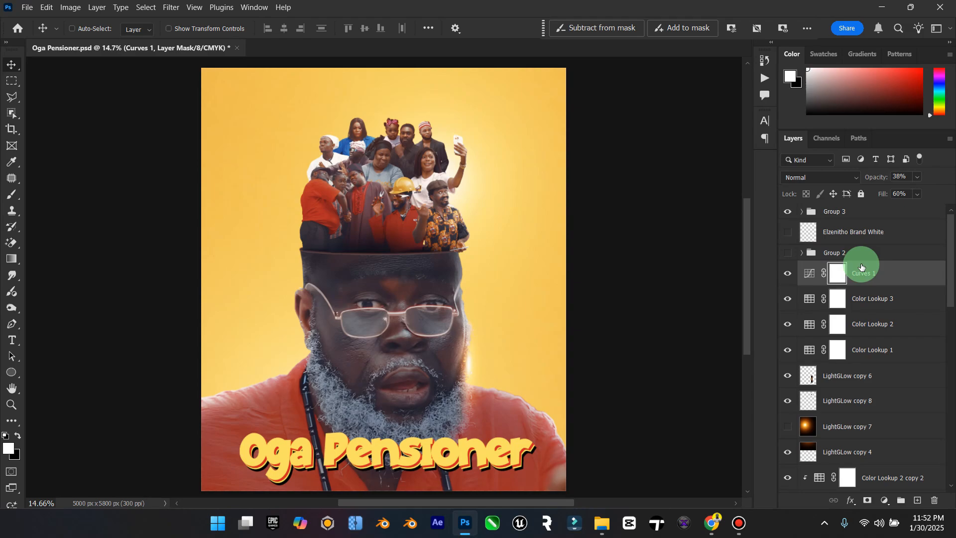
scroll(886, 347, down, 3)
scroll(886, 348, down, 10)
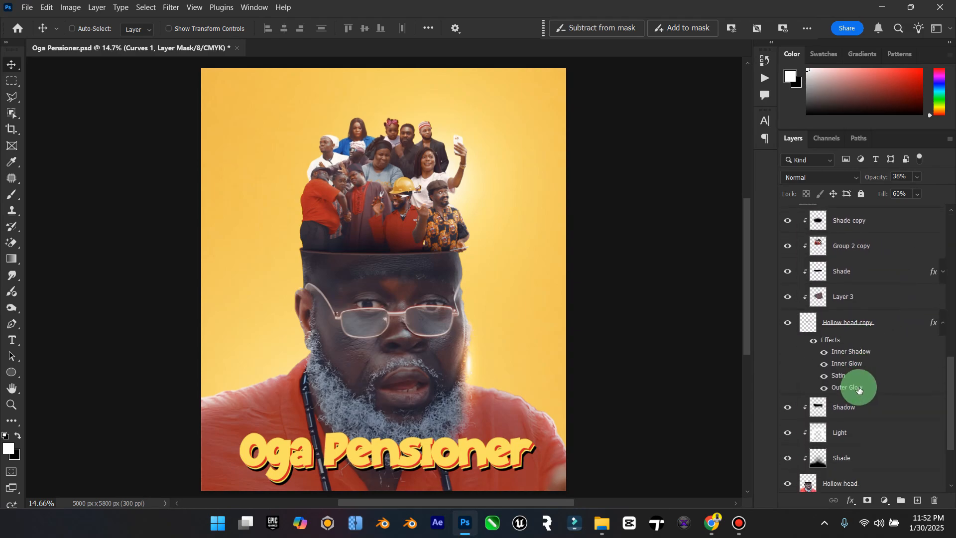
shift+click(859, 391)
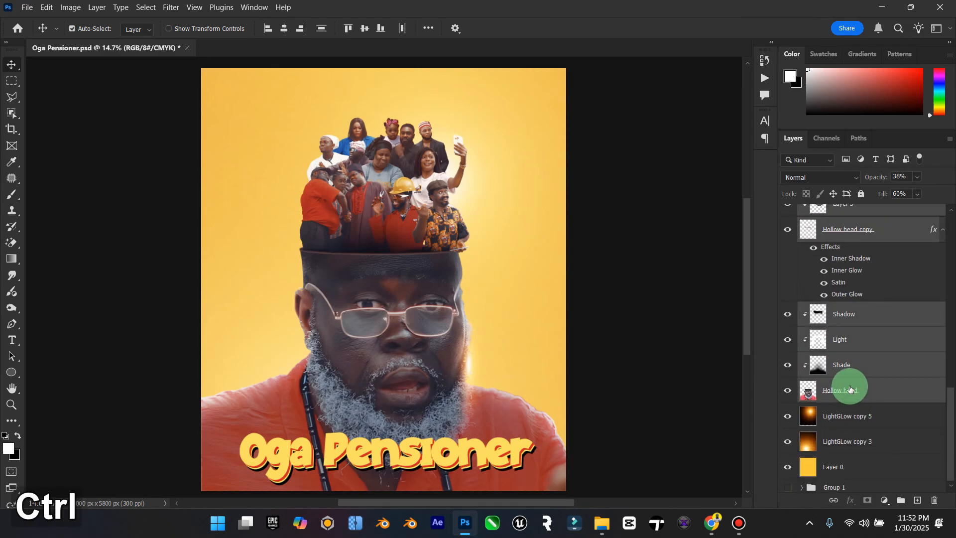
key(ctrl+g)
click(788, 269)
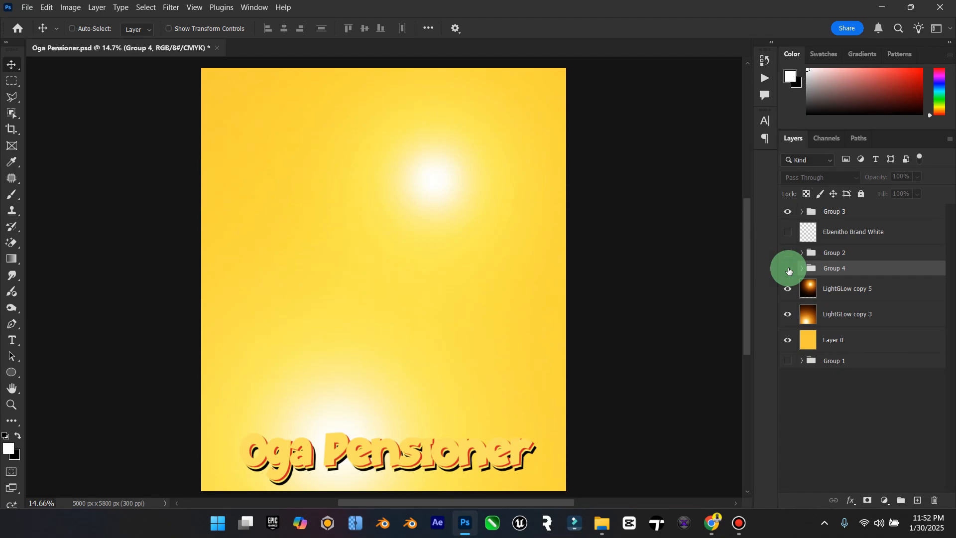
click(788, 269)
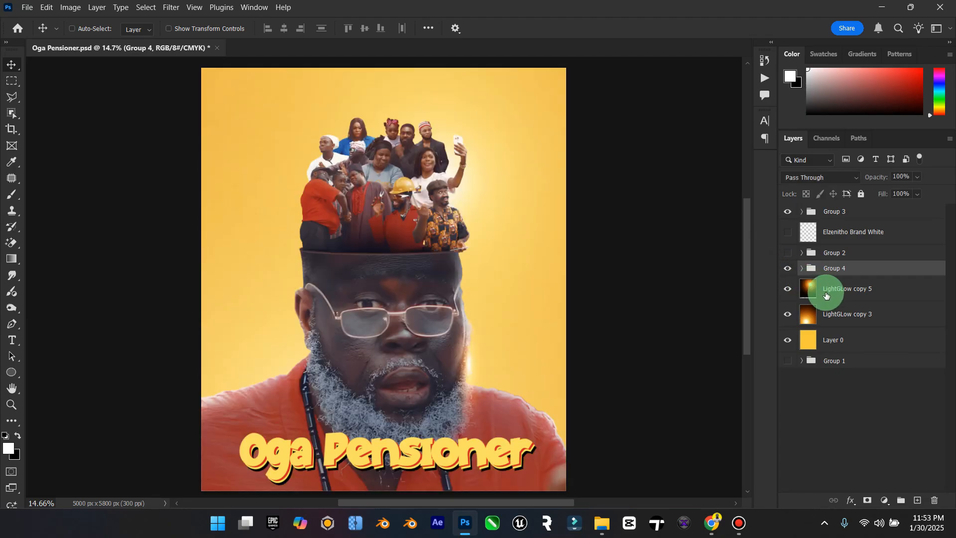
drag(832, 298, 834, 272)
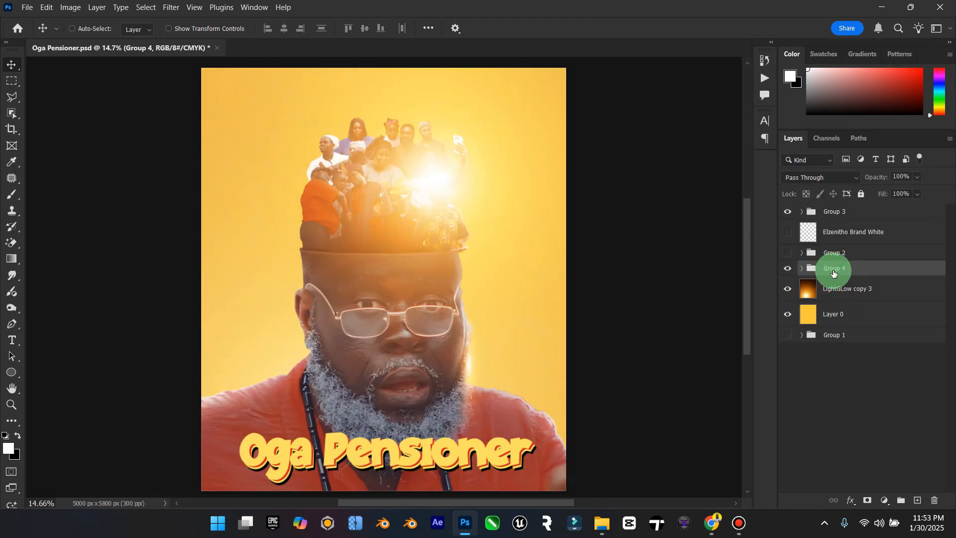
key(ctrl+z)
key(ctrl+z)
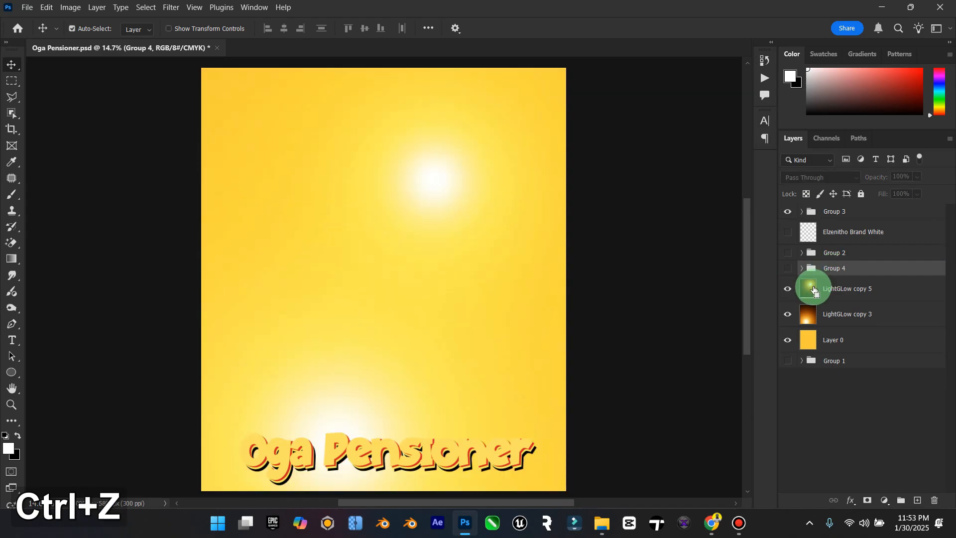
key(ctrl+z)
key(ctrl+z)
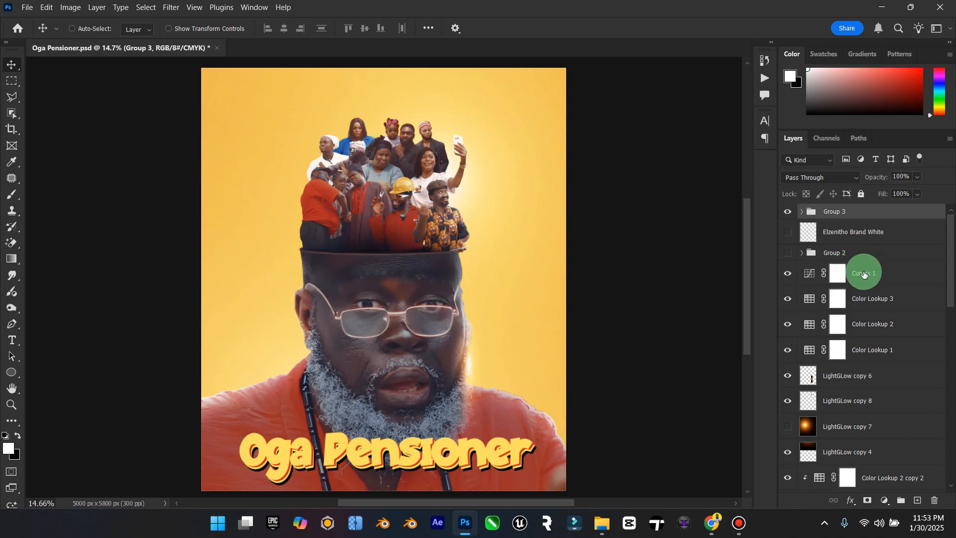
Step: Group the layers from Curves 1 through LightGLow copy 3 and shift the portrait group slightly upward on the poster
click(864, 273)
scroll(865, 273, down, 10)
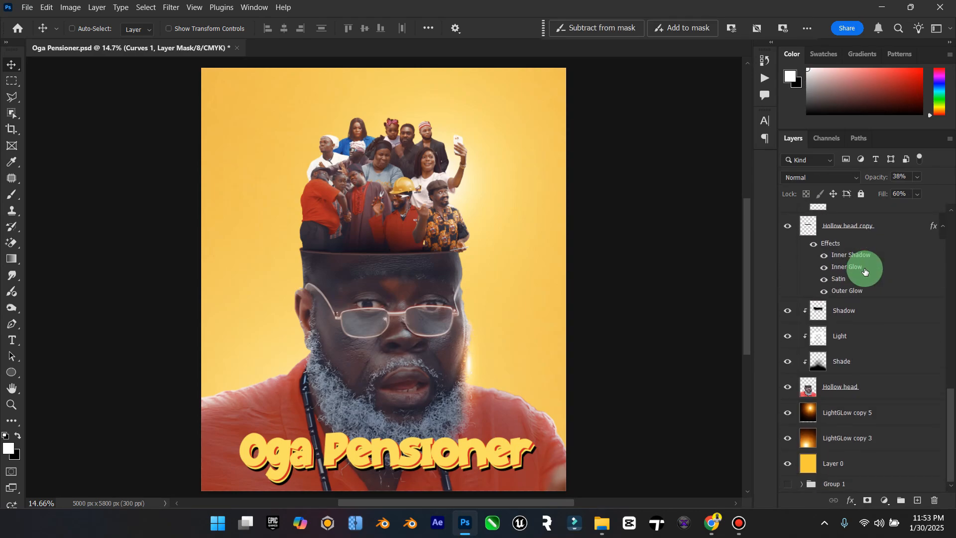
key(shift)
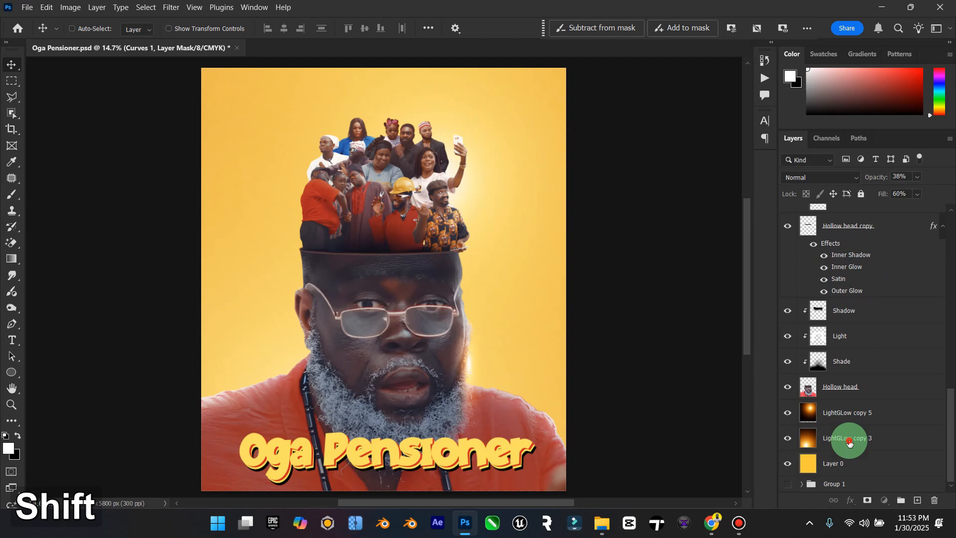
shift+click(850, 443)
ctrl+click(922, 387)
key(ctrl+g)
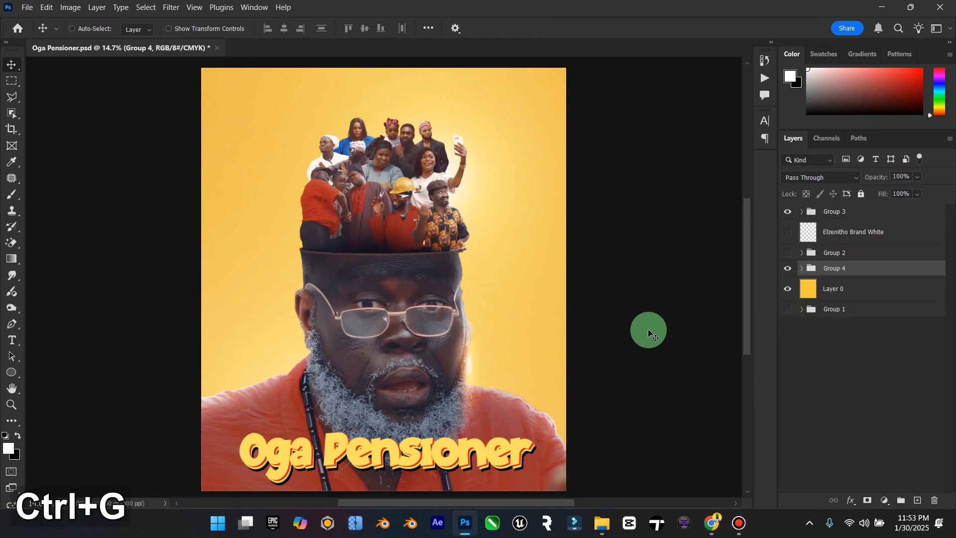
mouse_move(379, 278)
mouse_down()
mouse_move(393, 227)
mouse_move(399, 301)
mouse_move(399, 277)
mouse_up()
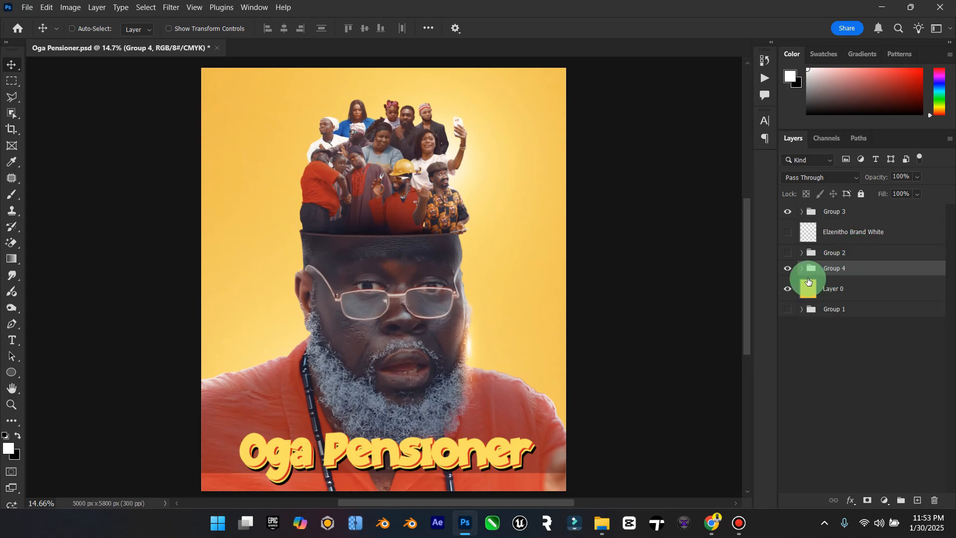
Step: Add a layer above the portrait group and paint a soft black fade along the poster's lower edge with a 2700 px brush
click(916, 501)
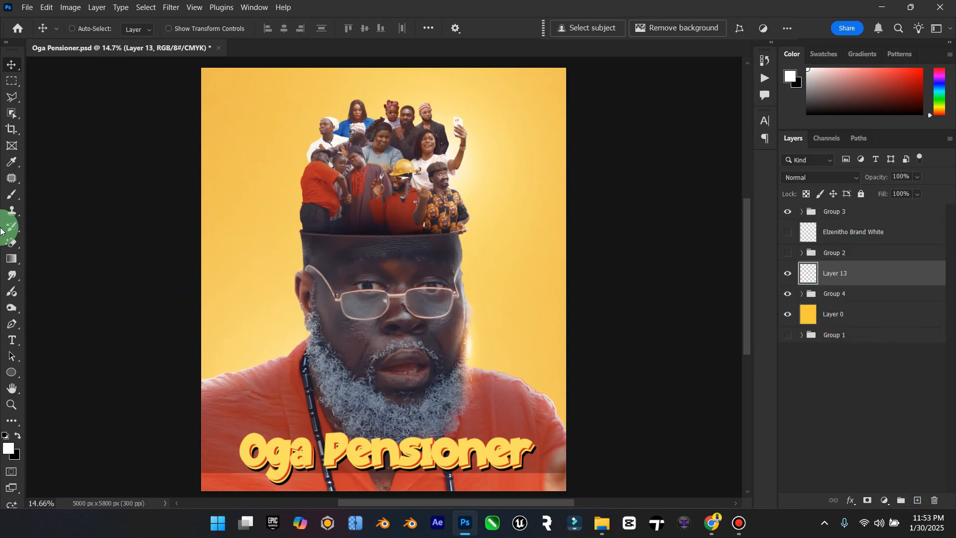
click(18, 435)
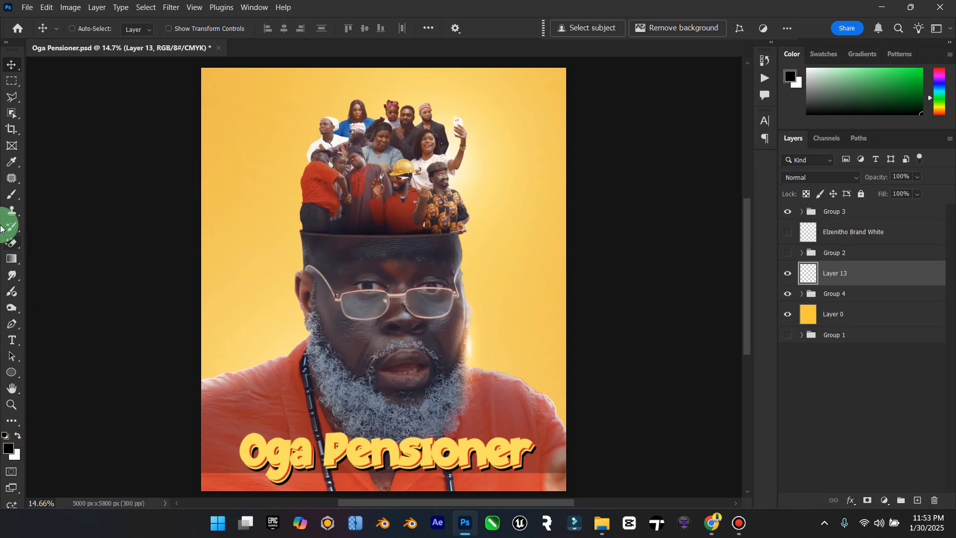
click(12, 195)
key(bracketright)
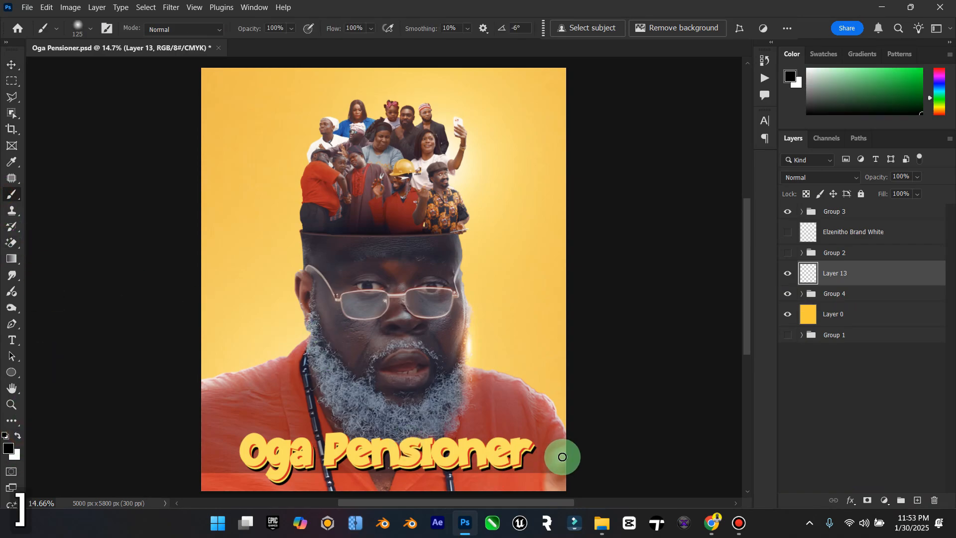
key(bracketright)
key(bracketright)
scroll(505, 429, down, 3)
key(bracketright)
key(bracketright)
key(bracketright)
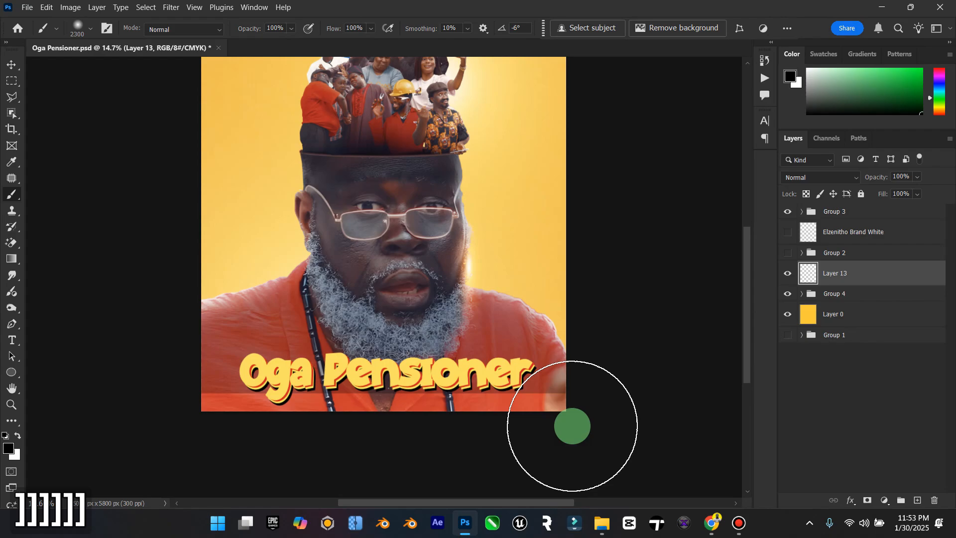
key(bracketright)
key(bracketright)
key(bracketright)
key(bracketright)
mouse_move(574, 420)
mouse_down()
mouse_move(369, 461)
mouse_move(581, 444)
mouse_move(65, 438)
mouse_move(444, 461)
mouse_move(73, 429)
mouse_move(142, 391)
mouse_up()
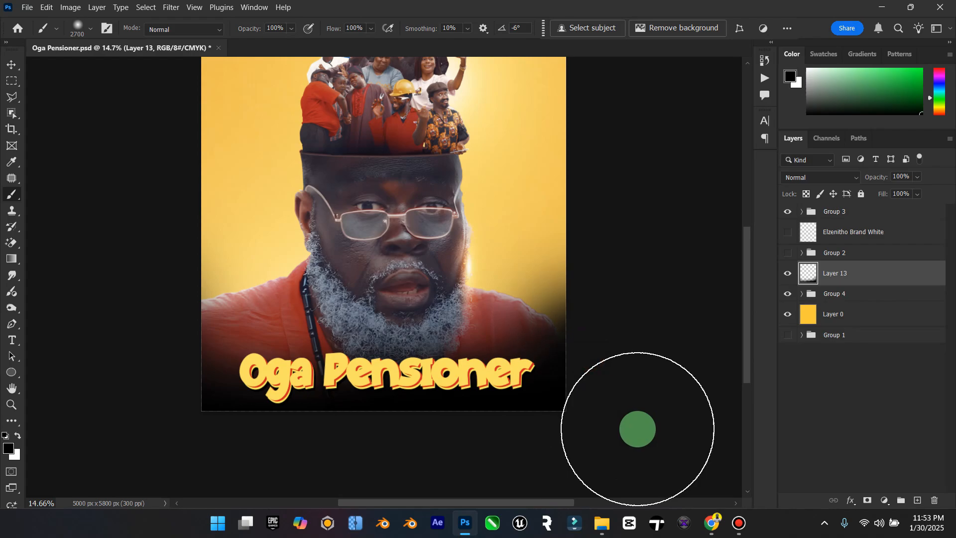
key(ctrl+z)
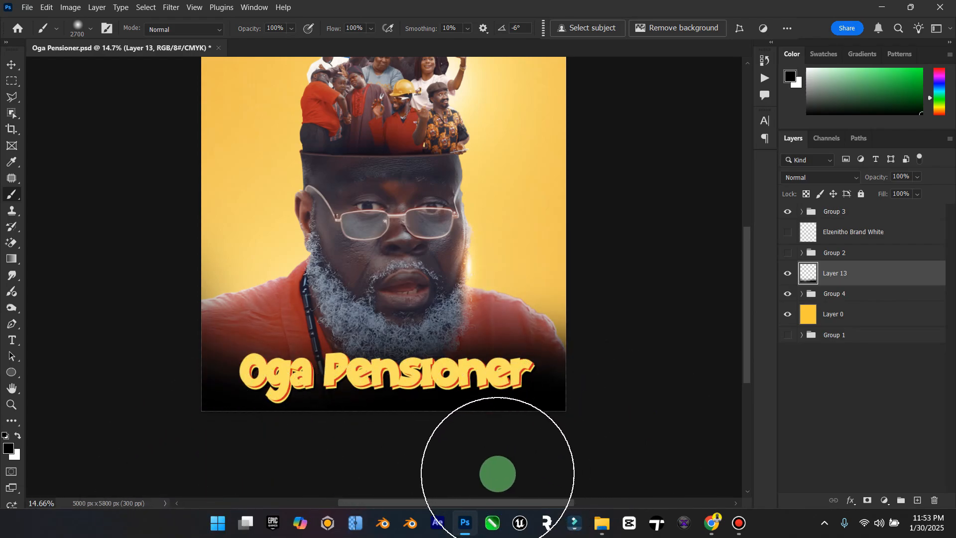
Step: Scale the black fade on Layer 13 up proportionally to about 130% around its center
double_click(7, 392)
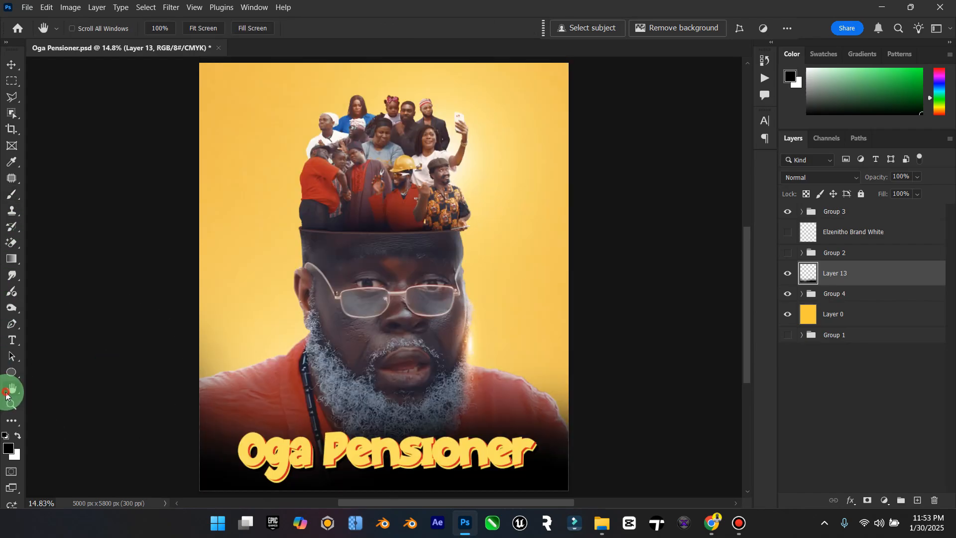
click(10, 404)
mouse_move(423, 374)
mouse_down()
mouse_move(402, 380)
mouse_move(412, 376)
mouse_up()
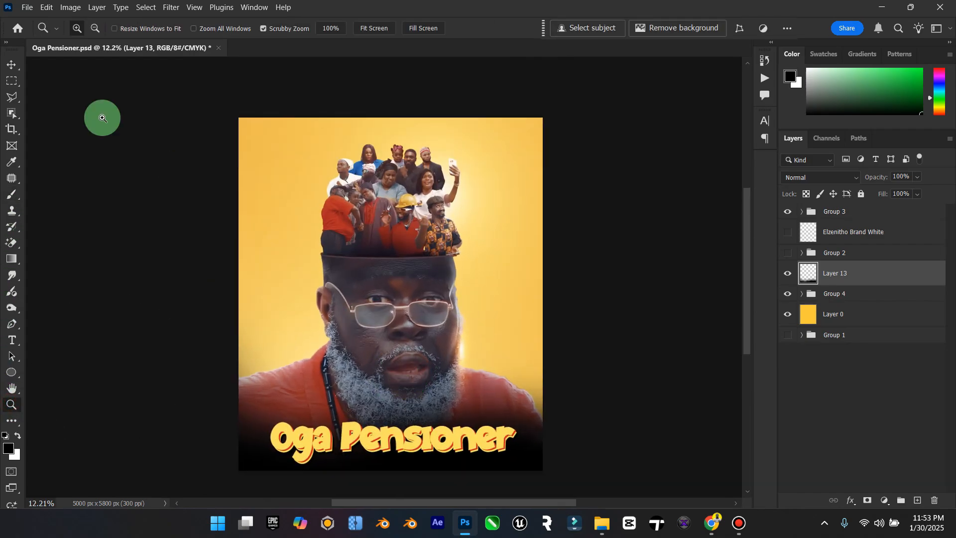
click(4, 63)
key(ctrl+t)
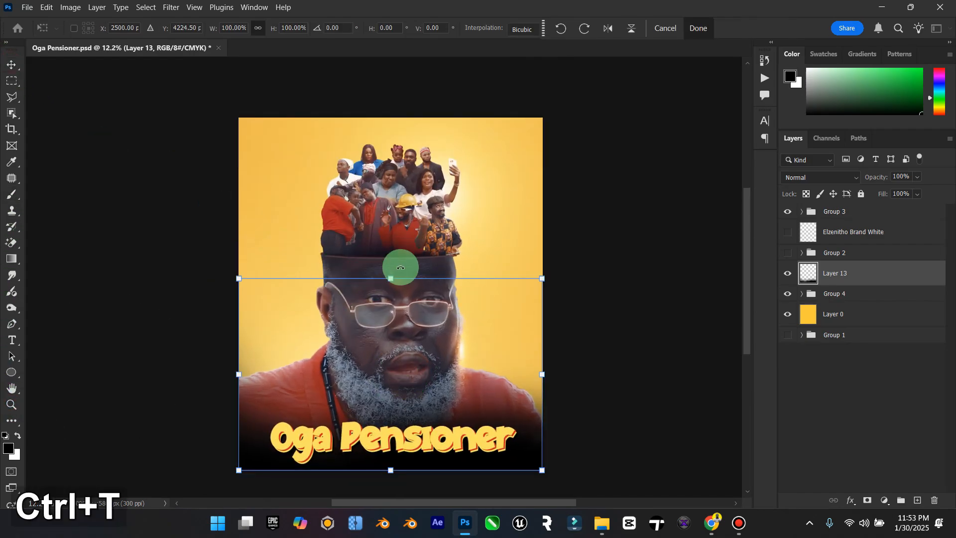
drag(391, 277, 485, 246)
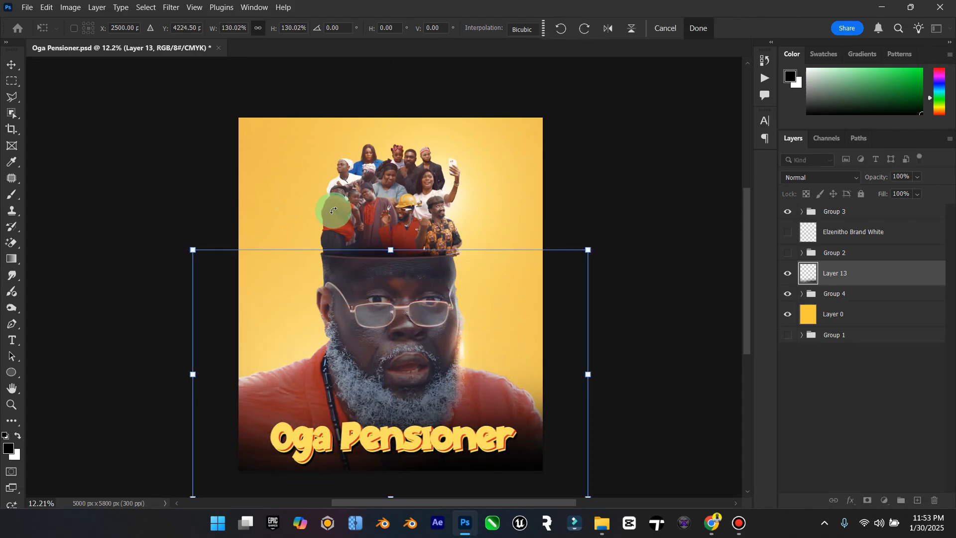
click(9, 67)
drag(924, 269, 796, 258)
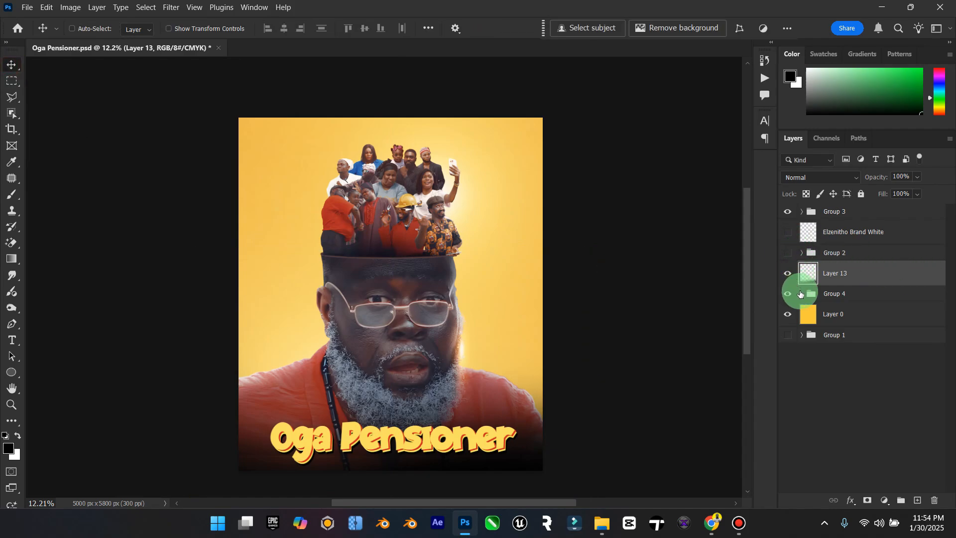
Step: Darken the portrait's lower edge on the Shade layer directly above Hollow head, using a 1700 px black brush
click(801, 294)
scroll(811, 311, down, 10)
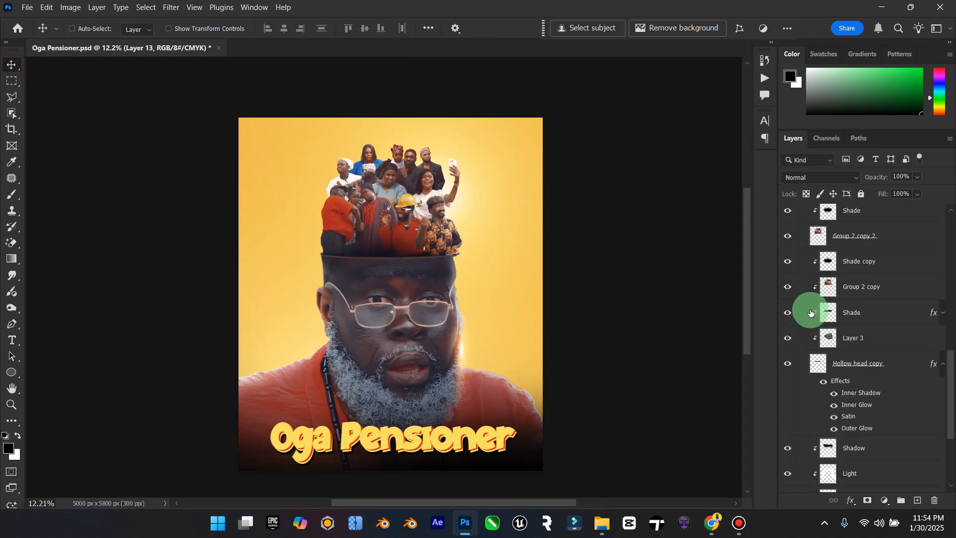
scroll(831, 273, down, 4)
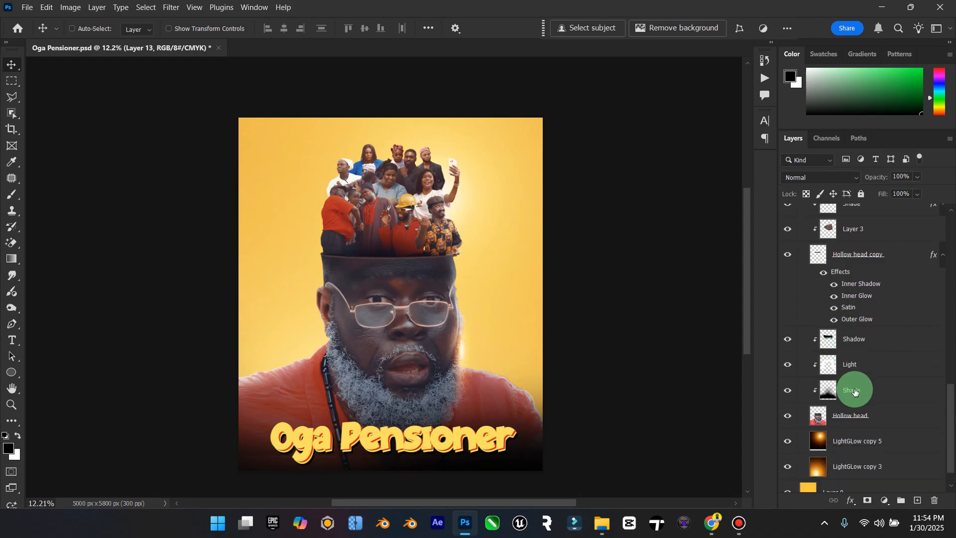
click(853, 394)
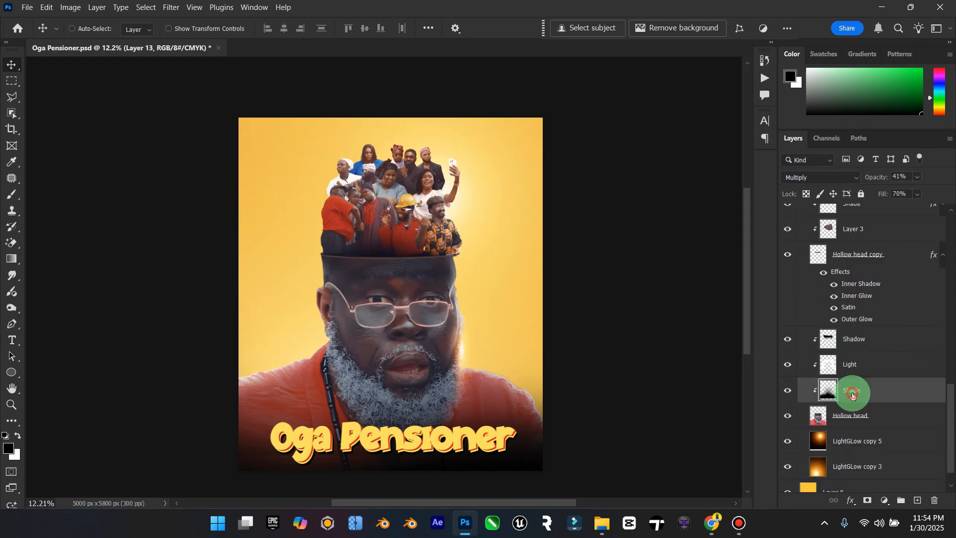
click(13, 193)
key(bracketleft)
key(bracketleft)
key(bracketleft)
key(bracketleft)
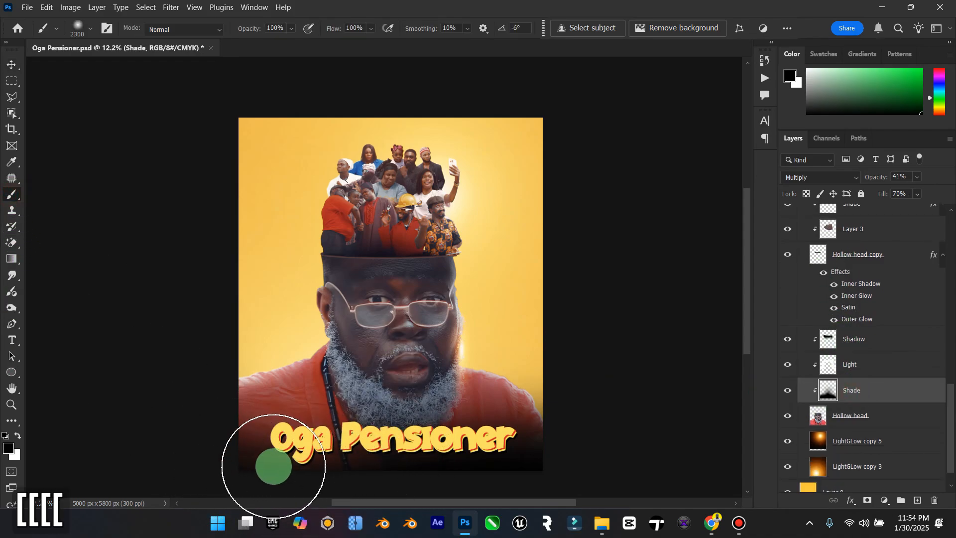
key(bracketleft)
key(bracketleft)
key(bracketleft)
key(bracketleft)
key(bracketleft)
key(bracketleft)
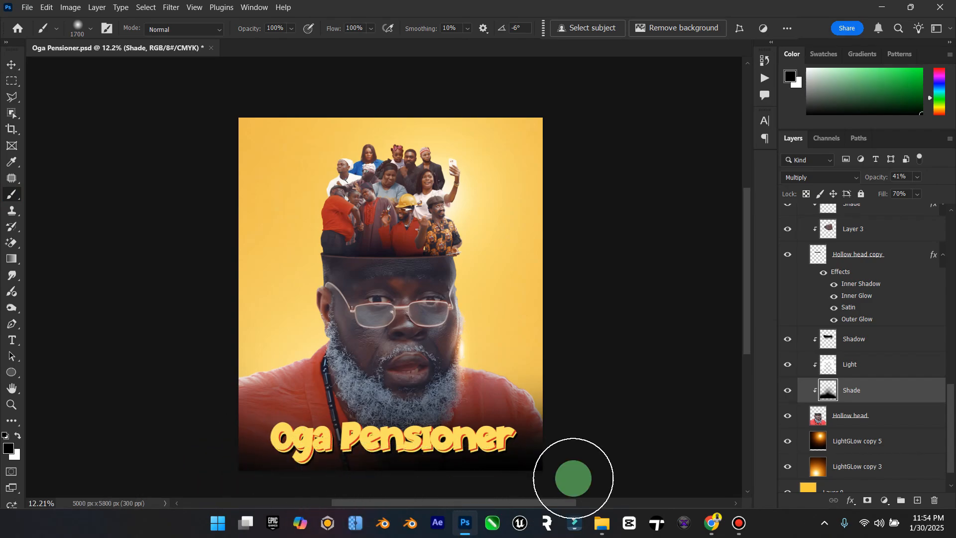
Step: Compare the poster with and without the Layer 13 fade, leaving that layer hidden
scroll(819, 297, up, 10)
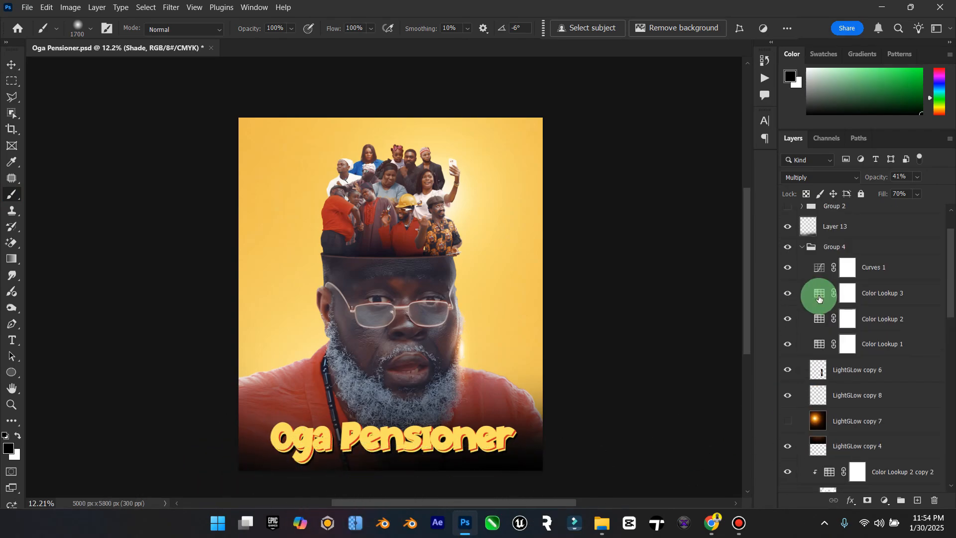
scroll(815, 289, up, 2)
click(798, 274)
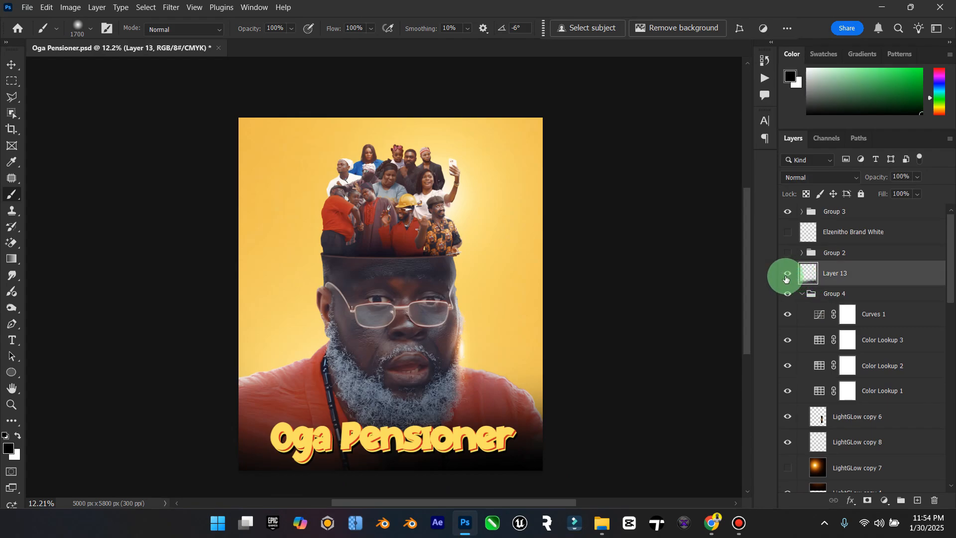
click(786, 279)
click(786, 279)
click(786, 279)
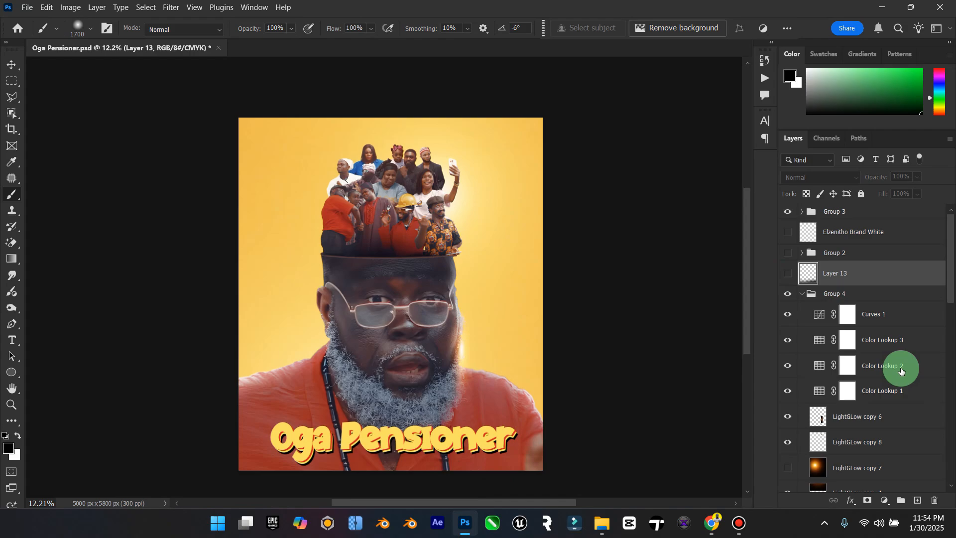
scroll(901, 371, down, 4)
scroll(901, 371, down, 5)
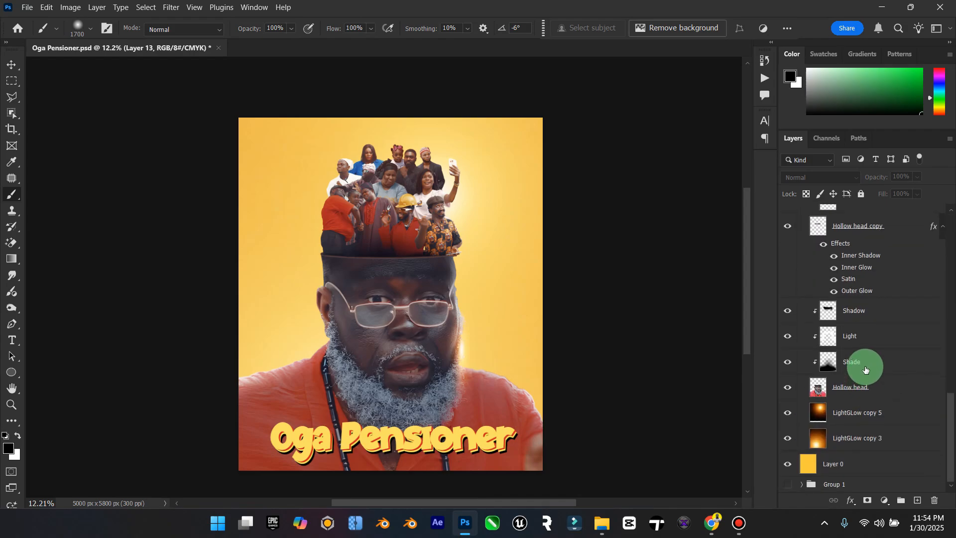
click(864, 362)
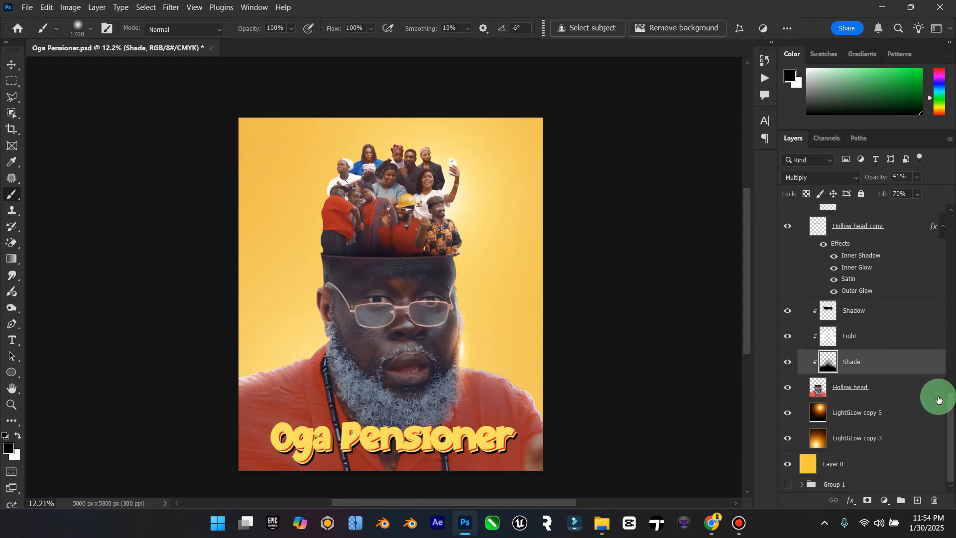
key(ctrl+j)
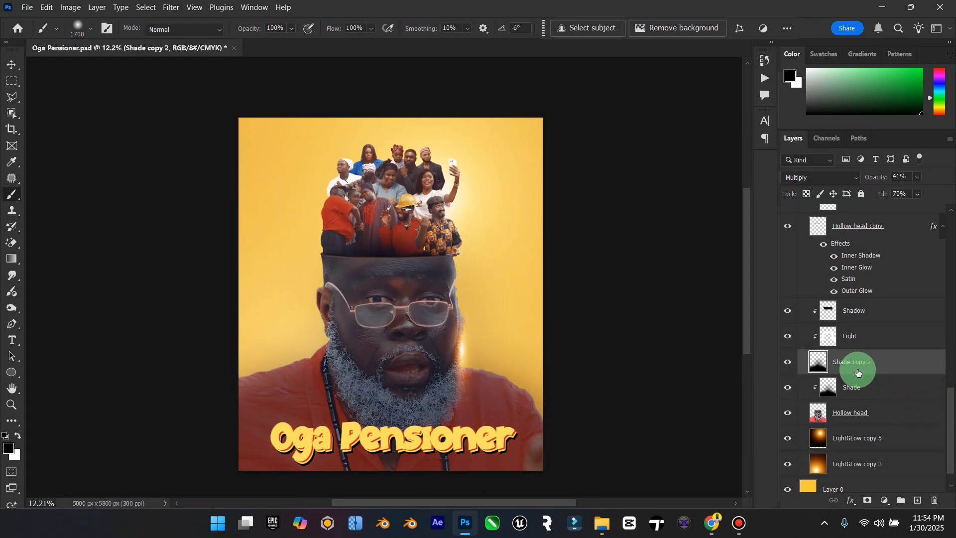
key(ctrl+z)
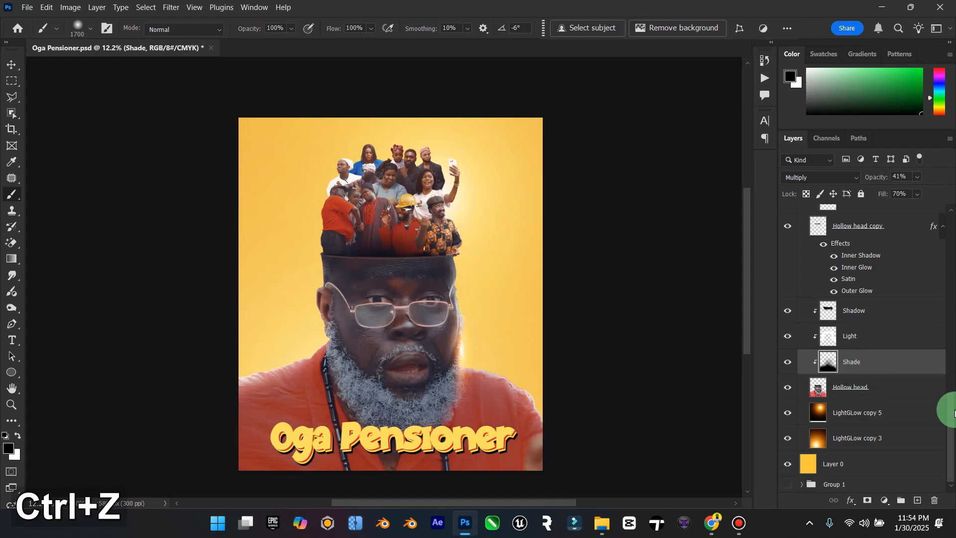
Step: Show Layer 13 again and shift its black fade slightly at the poster's lower edge, checking it against the unfaded poster
drag(945, 406, 950, 221)
click(787, 273)
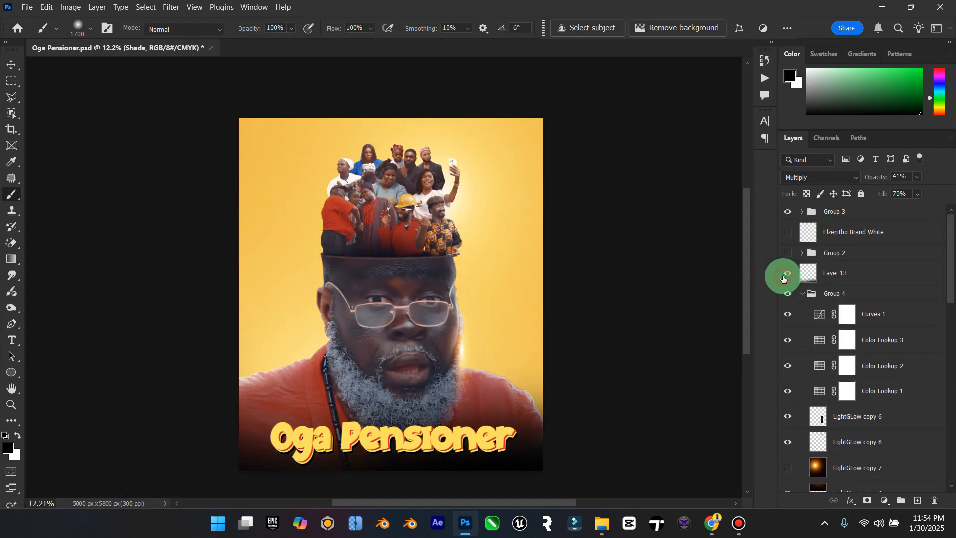
click(7, 69)
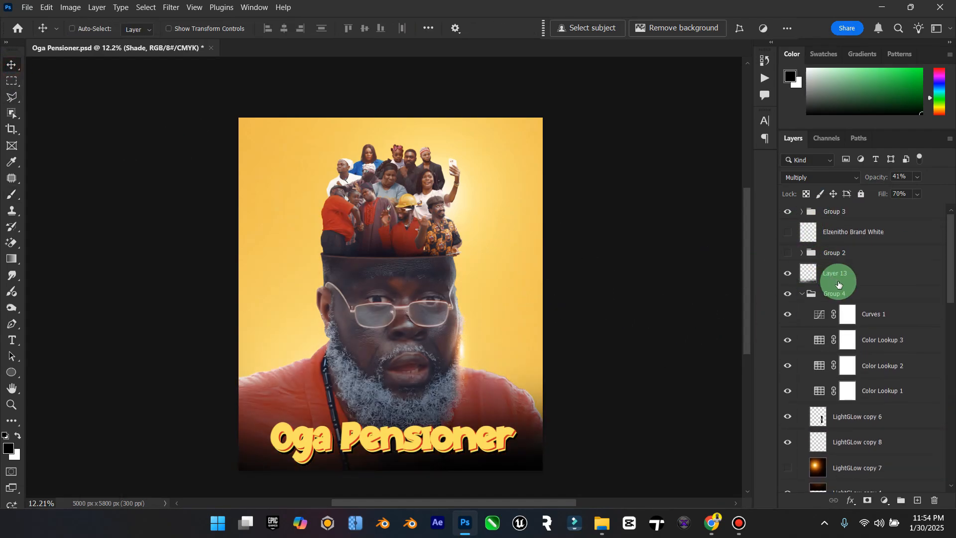
click(838, 276)
click(788, 272)
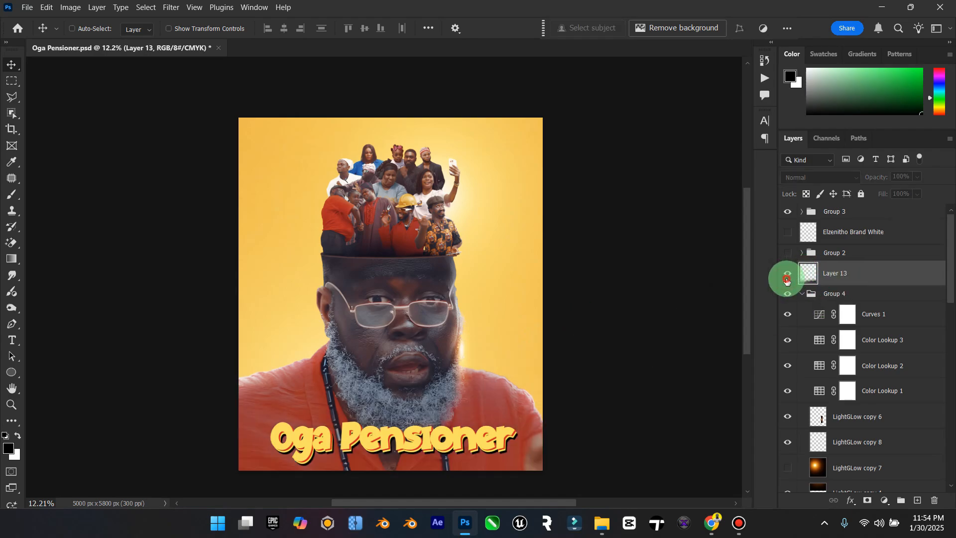
click(787, 273)
click(453, 417)
mouse_move(453, 417)
mouse_down()
mouse_move(452, 431)
mouse_move(459, 410)
mouse_up()
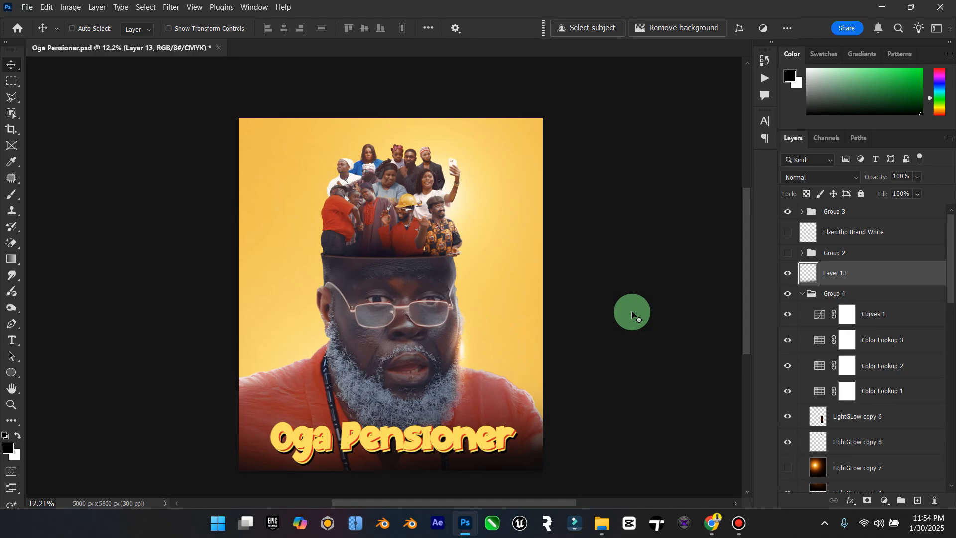
Step: Try white (ffffff) as the text color of the topmost Oga Pensioner layer in Group 3
click(7, 411)
drag(363, 380, 383, 381)
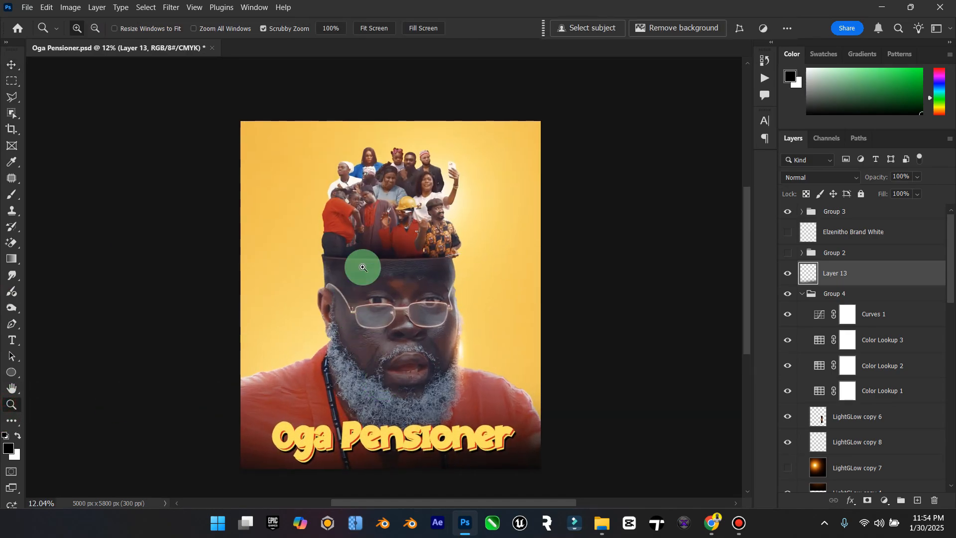
click(16, 67)
click(802, 212)
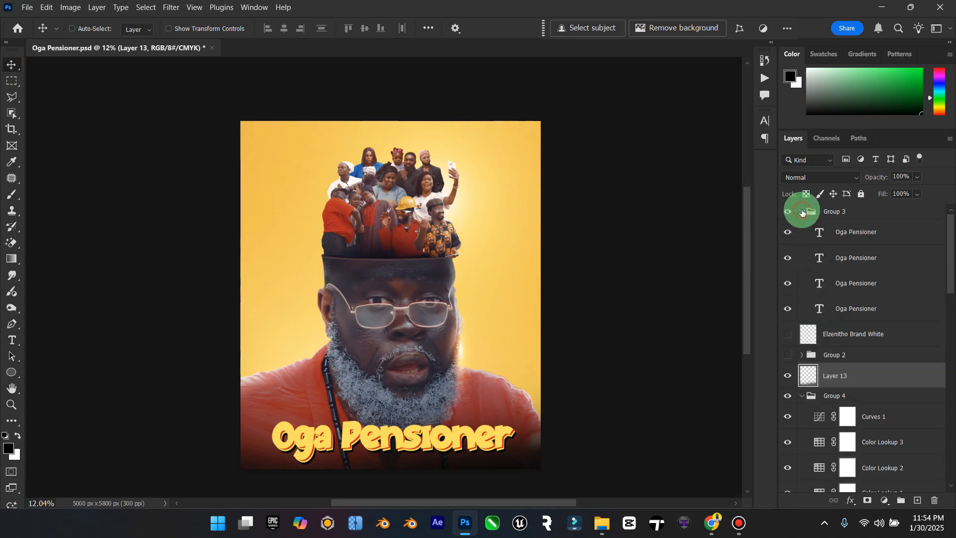
double_click(820, 232)
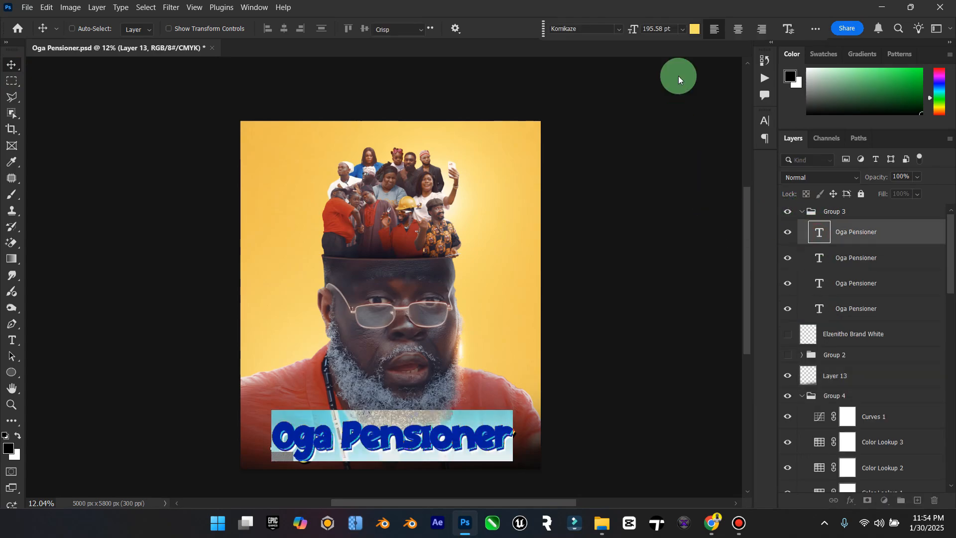
click(697, 33)
click(357, 145)
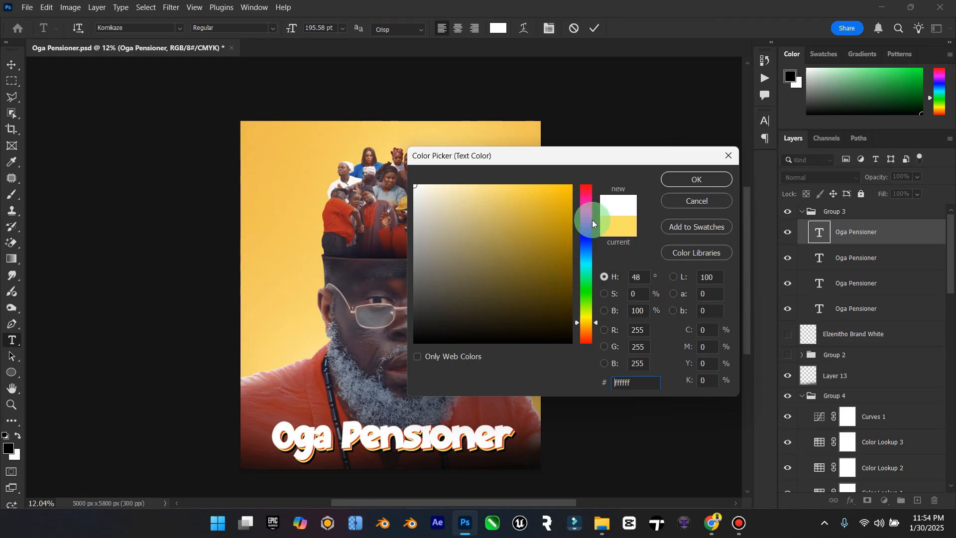
click(706, 205)
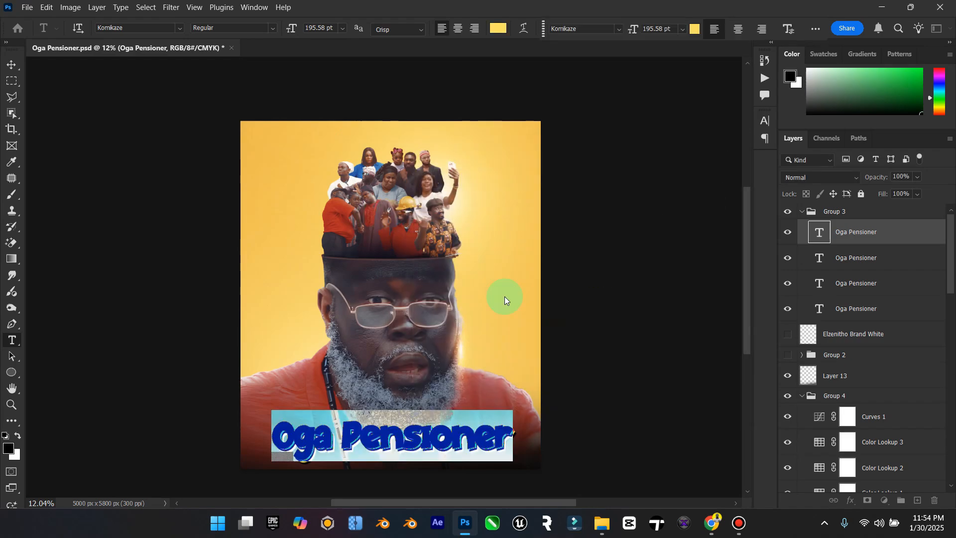
click(11, 68)
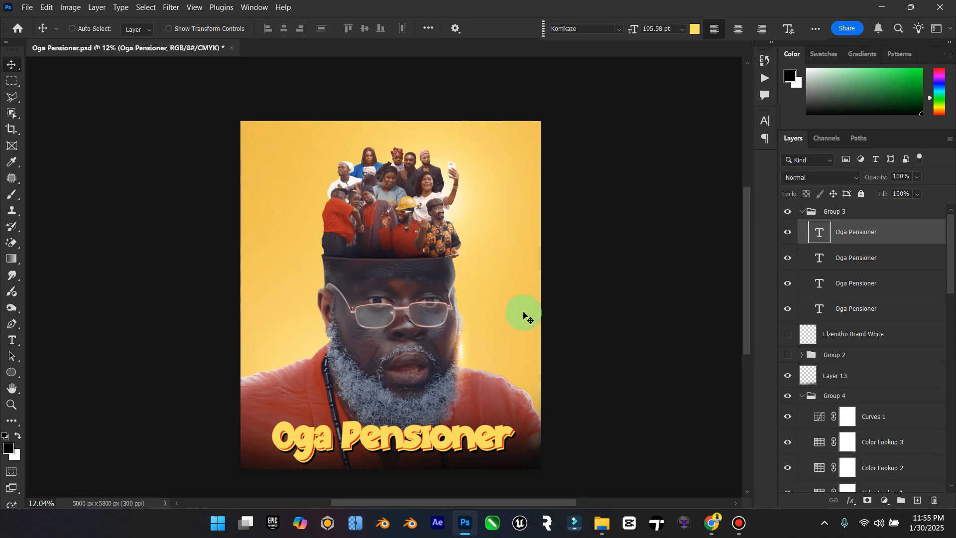
Step: Switch to Chrome, load freepik.com in place of the Envato fun fonts page, and return to Photoshop
click(712, 523)
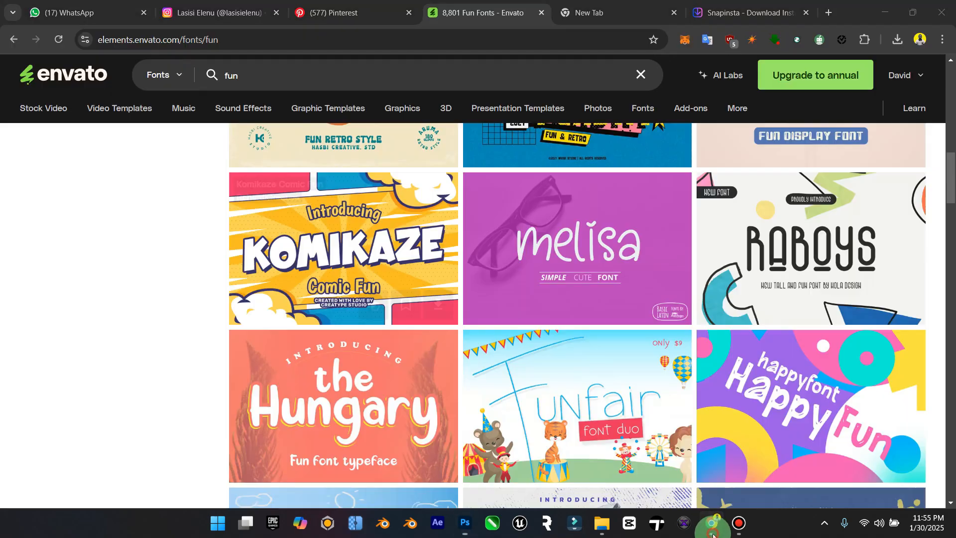
click(358, 38)
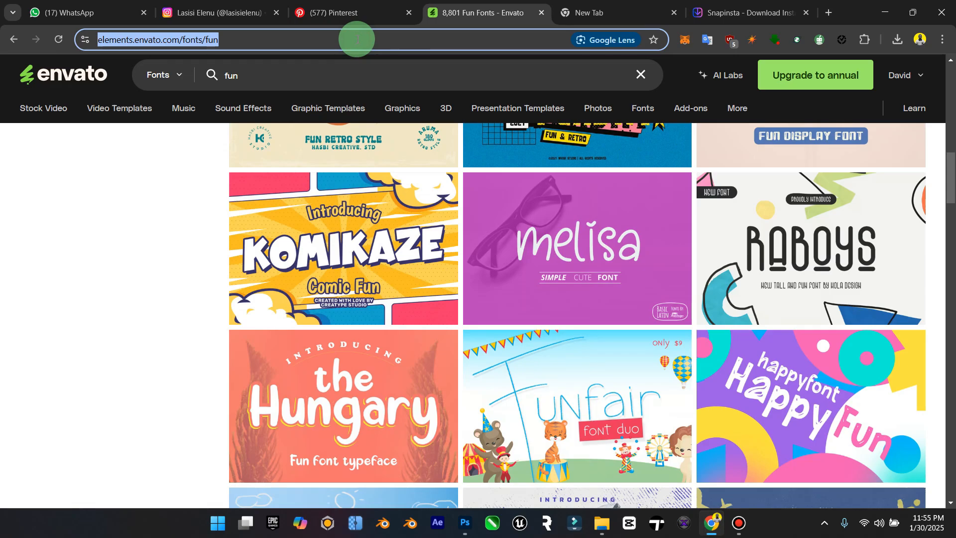
text(fre)
key(Return)
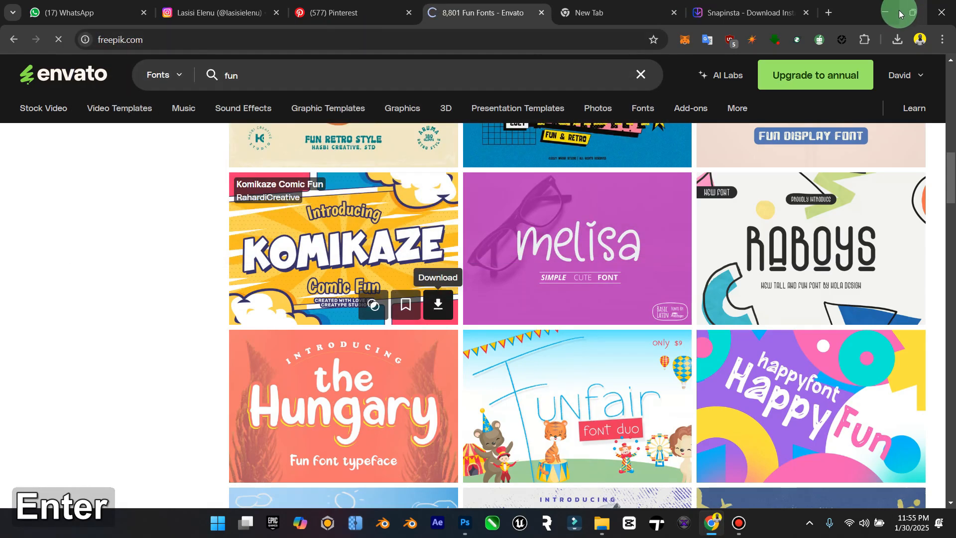
click(885, 11)
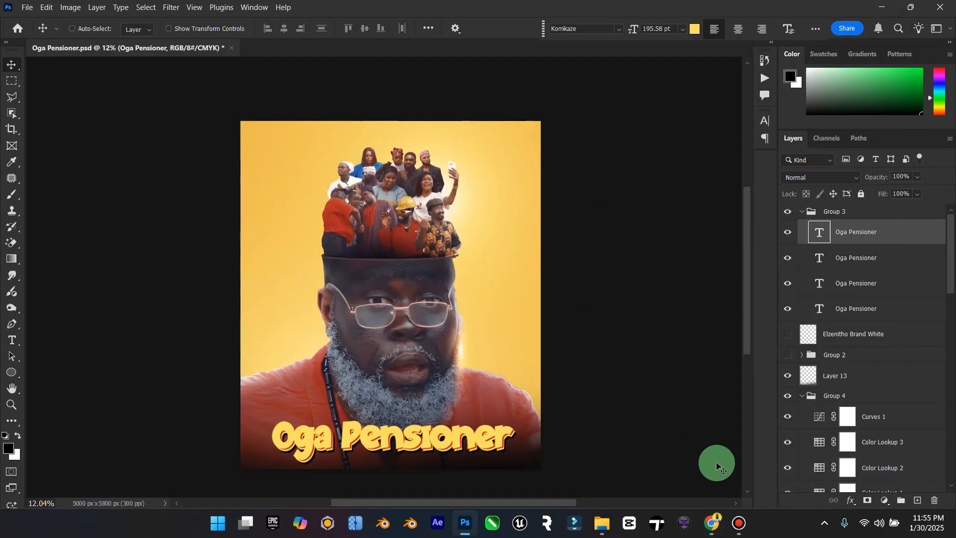
Step: Switch to Chrome and copy "Causing commotion is my retirement plan" from the caption of the Oga Pensioner cast post on Instagram
click(722, 534)
click(363, 10)
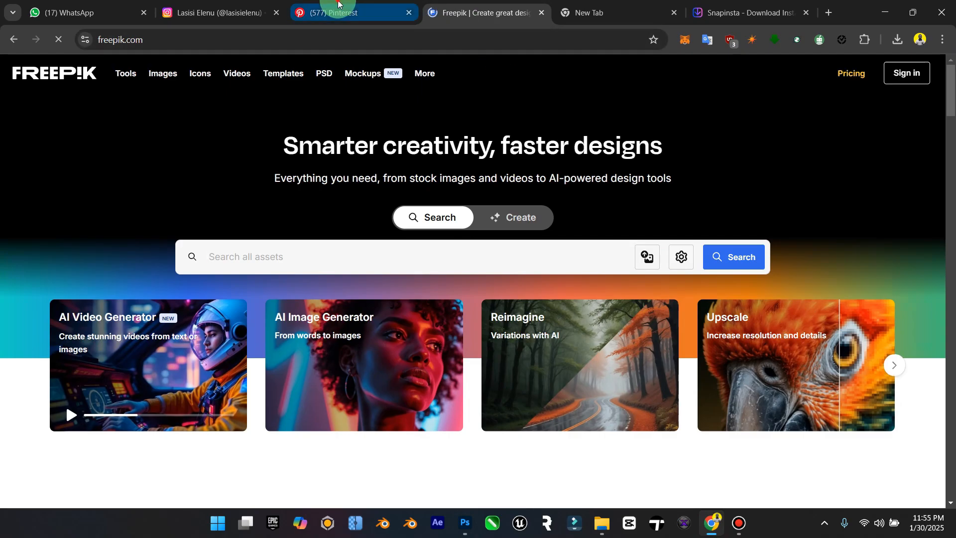
click(241, 4)
scroll(369, 214, up, 5)
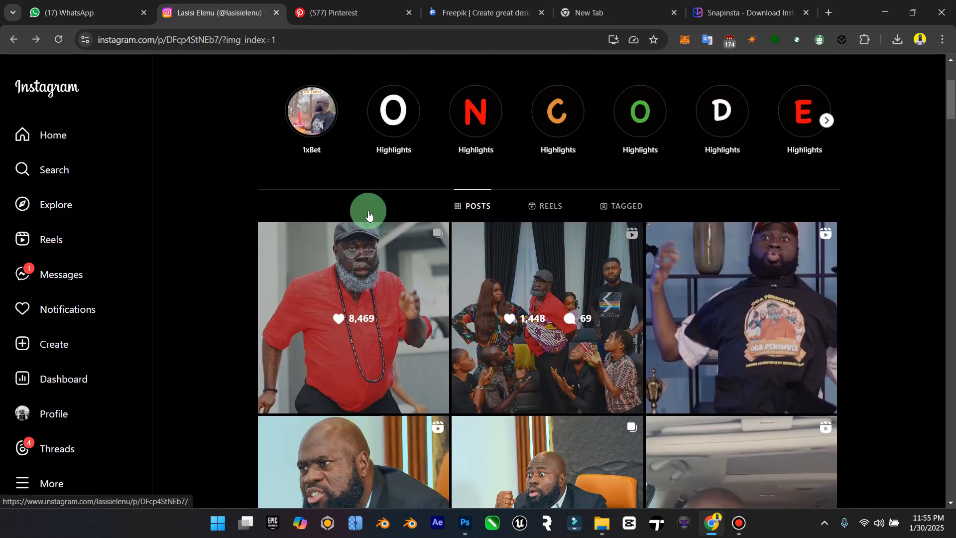
click(556, 392)
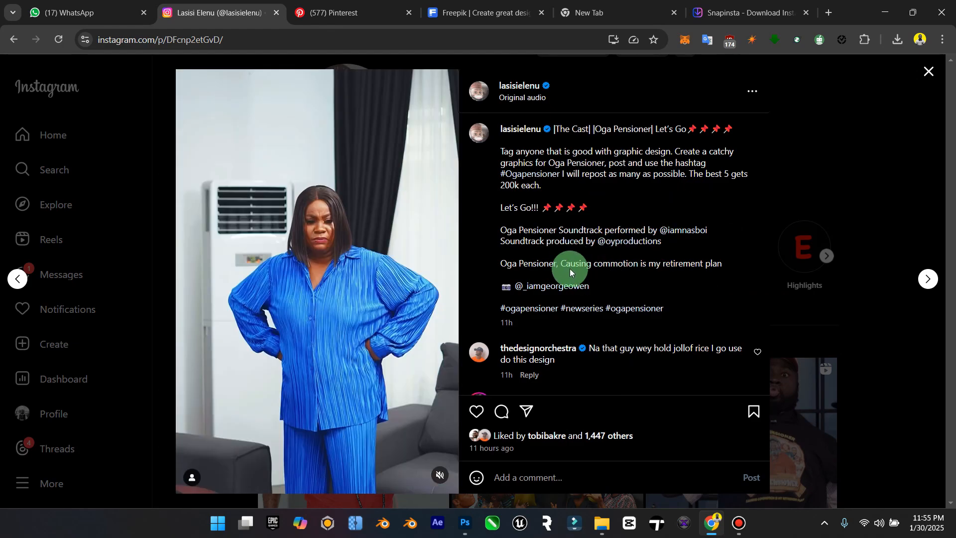
drag(562, 264, 669, 264)
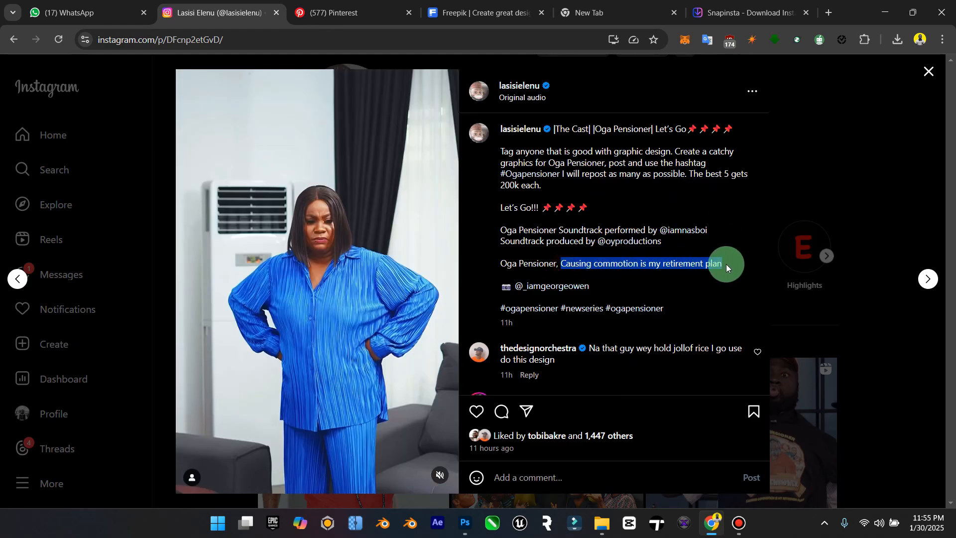
key(ctrl)
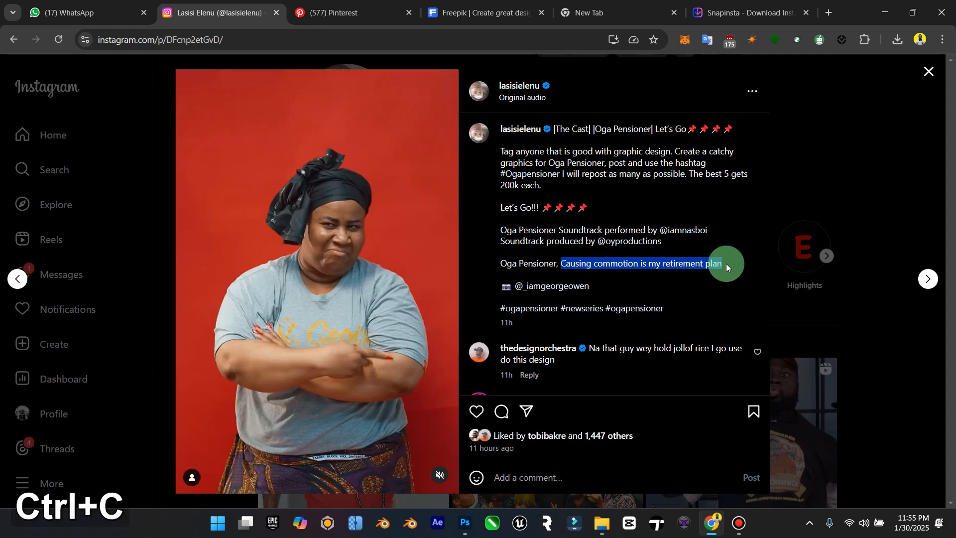
key(ctrl+c)
click(885, 12)
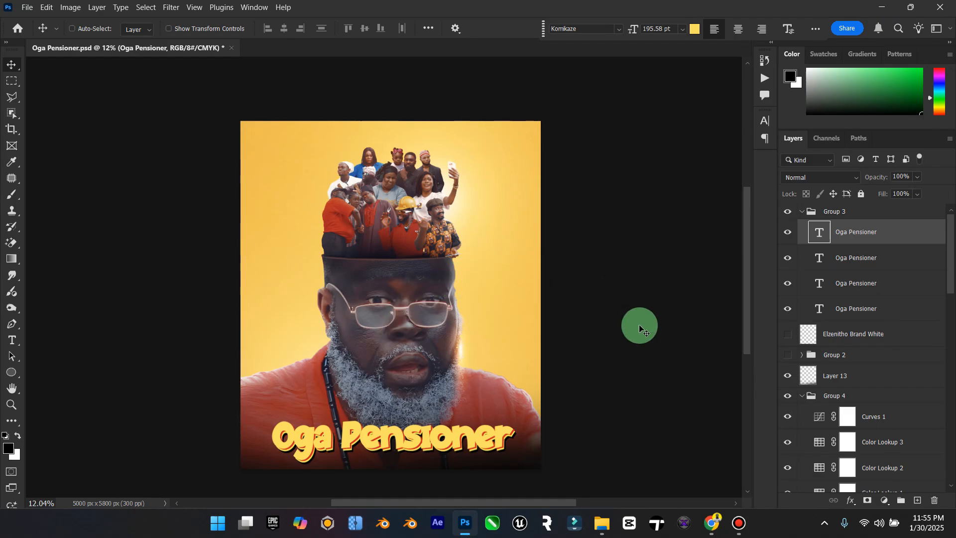
Step: Open Sticky Notes, paste "Causing commotion is my retirement plan" at the start of the note, and select the words "Causing commotion"
key(super)
text(sticky notes)
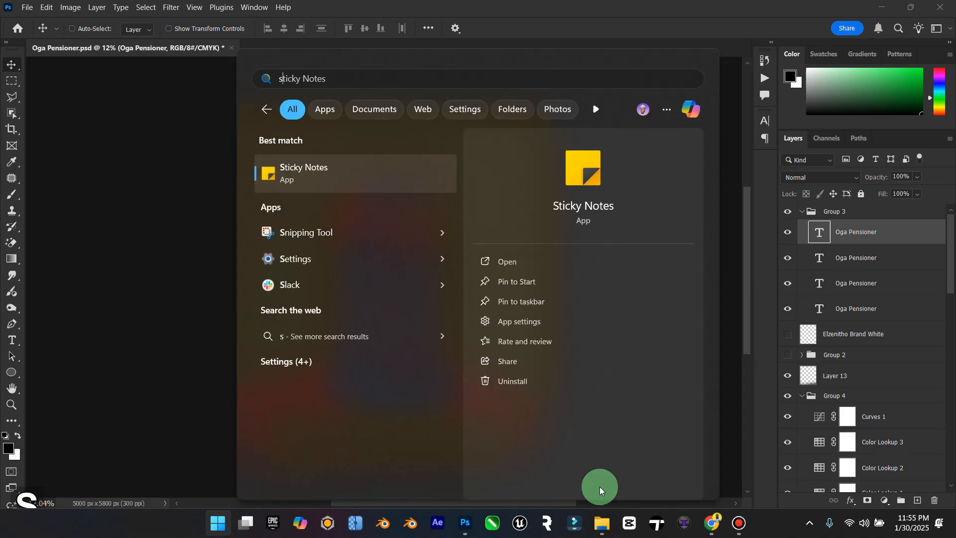
click(312, 167)
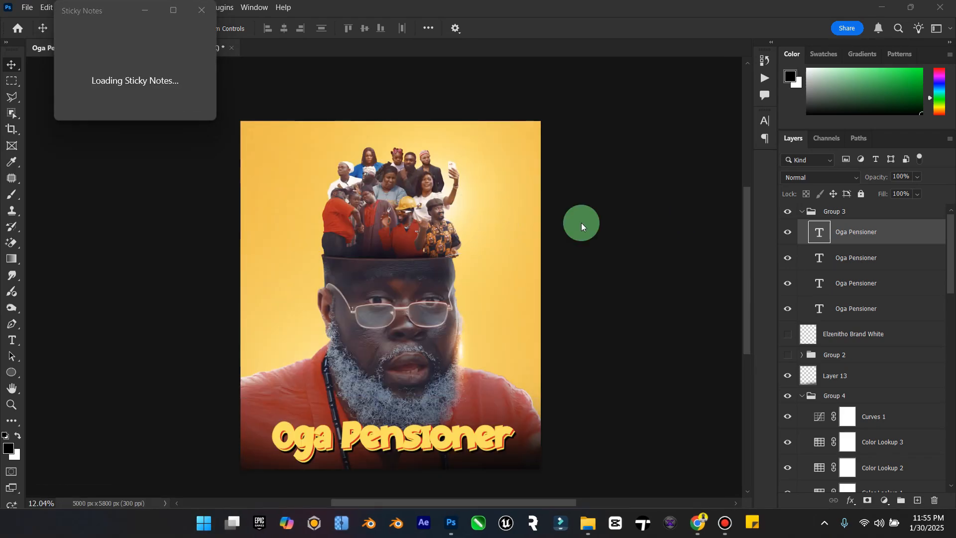
key(Return)
key(Return)
key(Return)
key(Return)
key(Return)
key(Return)
key(Return)
key(Return)
key(Return)
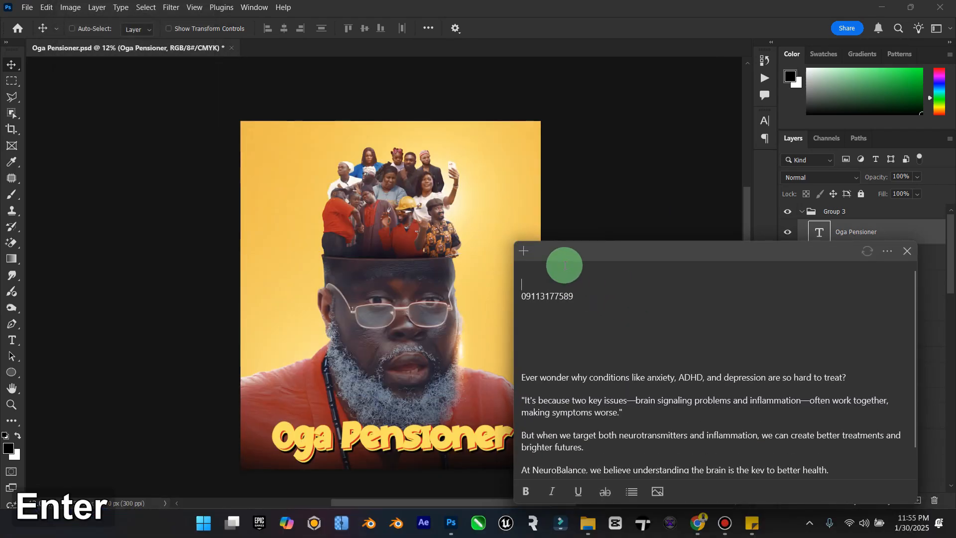
key(ctrl+v)
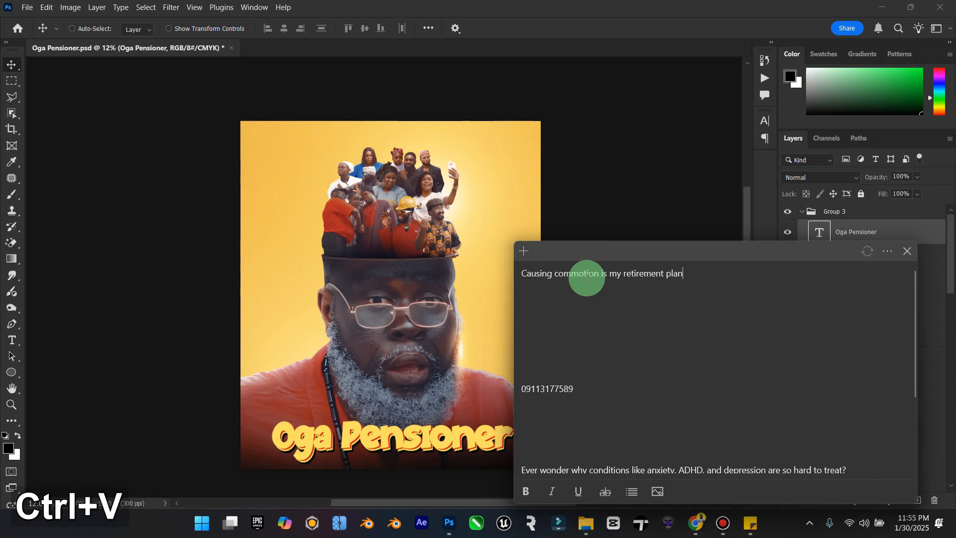
drag(600, 274, 503, 282)
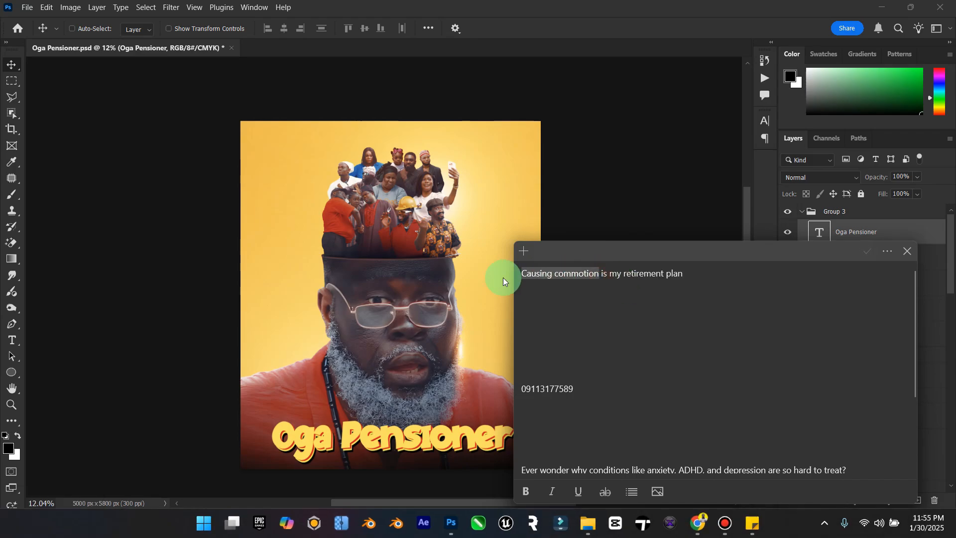
Step: Return to Photoshop and draw an open curved Pen path just above the portrait's left shoulder, from the poster's edge to the beard
click(334, 279)
click(12, 340)
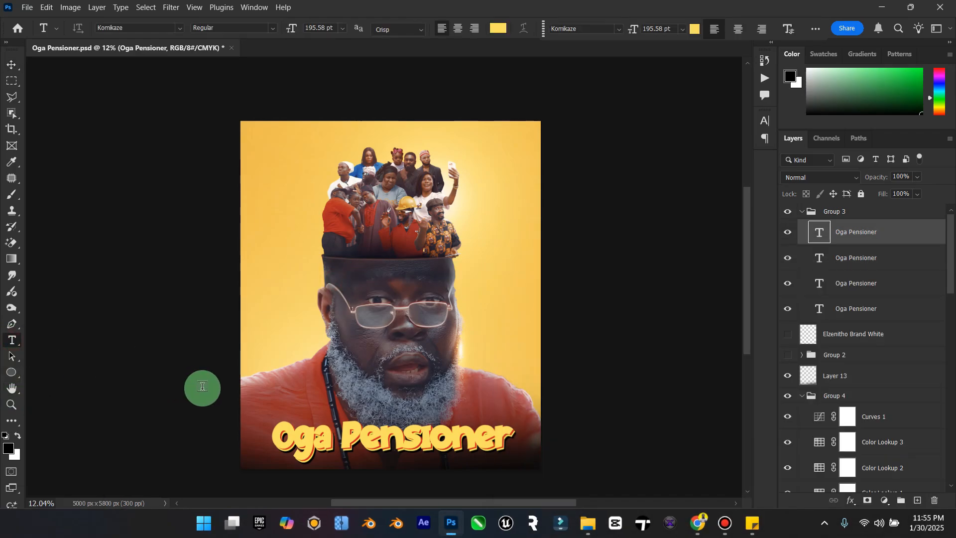
scroll(202, 386, up, 2)
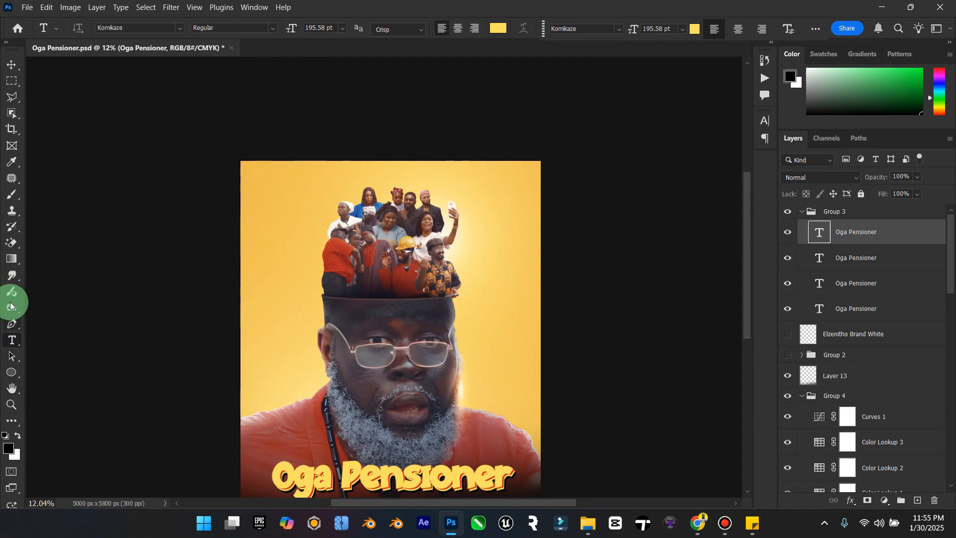
click(12, 324)
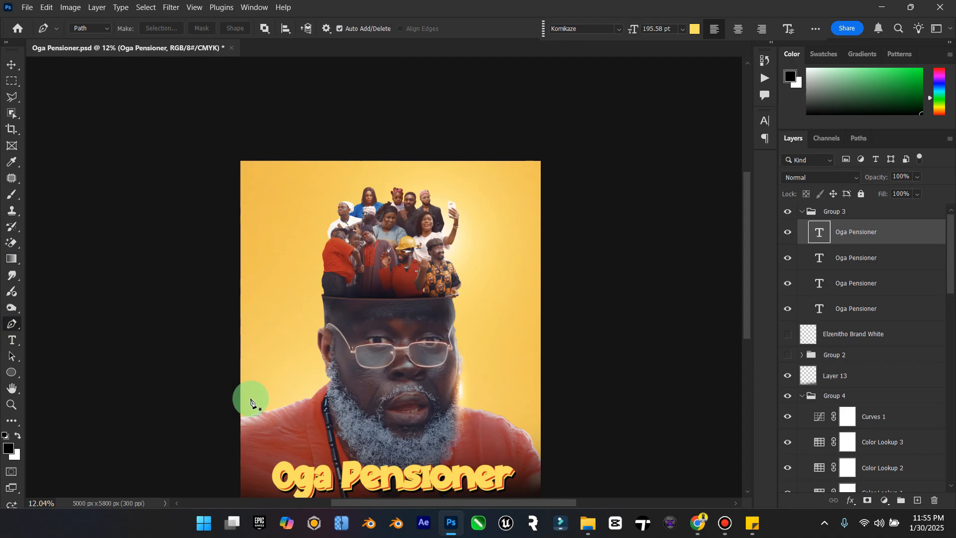
alt+scroll(302, 424, up, 1)
scroll(302, 424, up, 3)
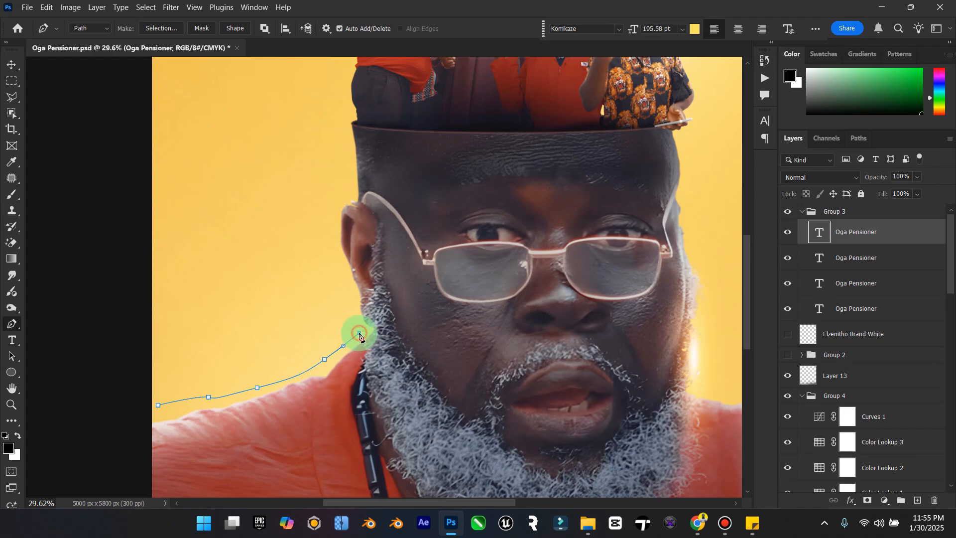
Step: Create path text on the curve above the shoulder and fill it with "Causing commotion" copied from the Sticky Notes note
click(12, 340)
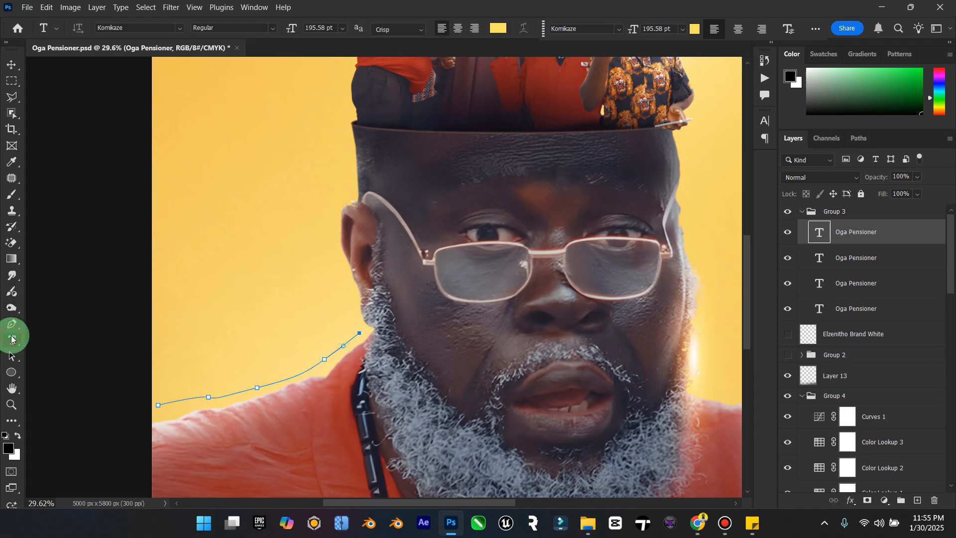
click(168, 401)
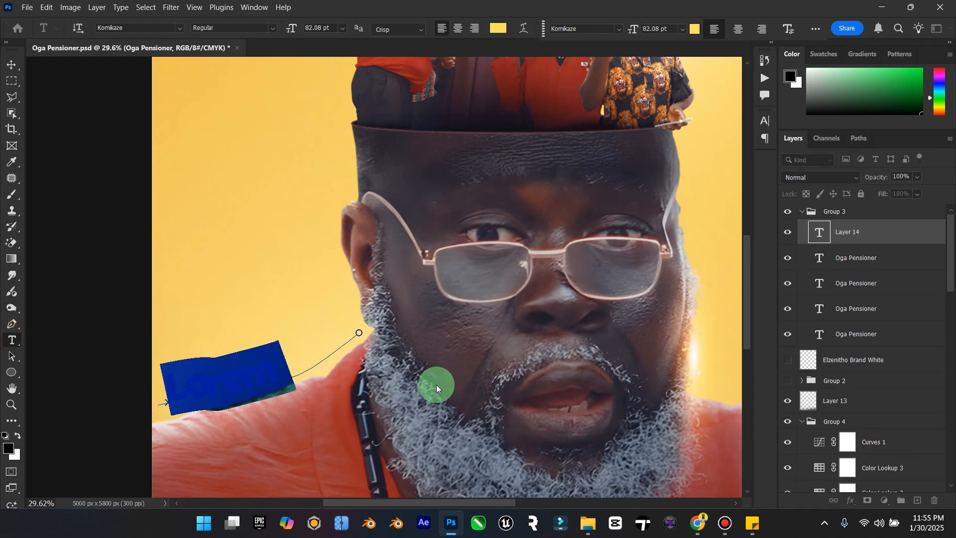
click(751, 527)
drag(522, 273, 617, 281)
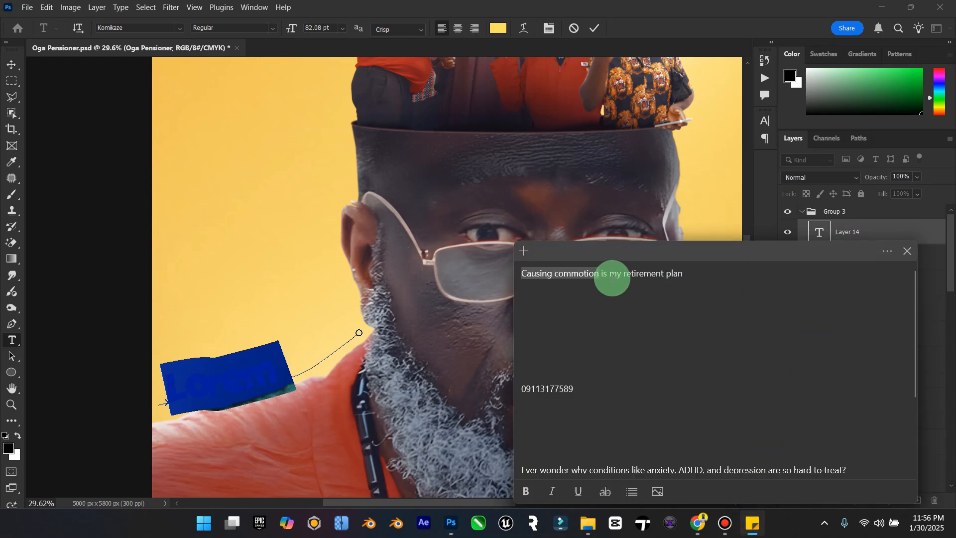
key(ctrl+c)
click(252, 376)
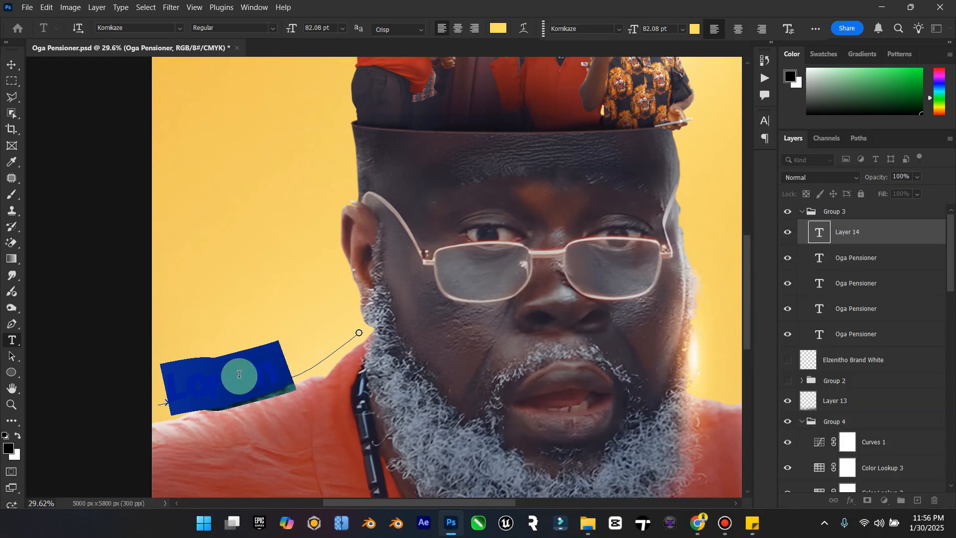
key(ctrl+v)
key(ctrl+a)
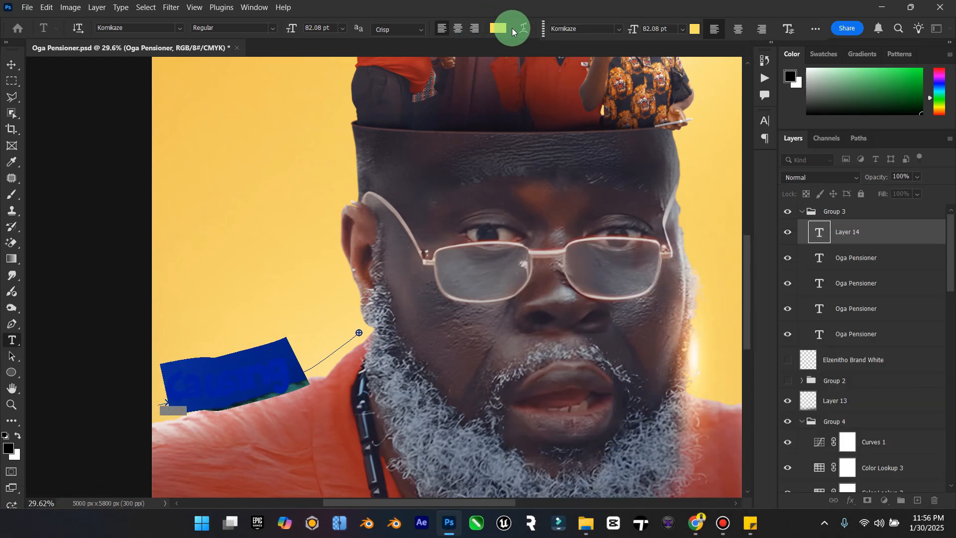
Step: Set the colour of the "Causing commotion" text to black
click(498, 29)
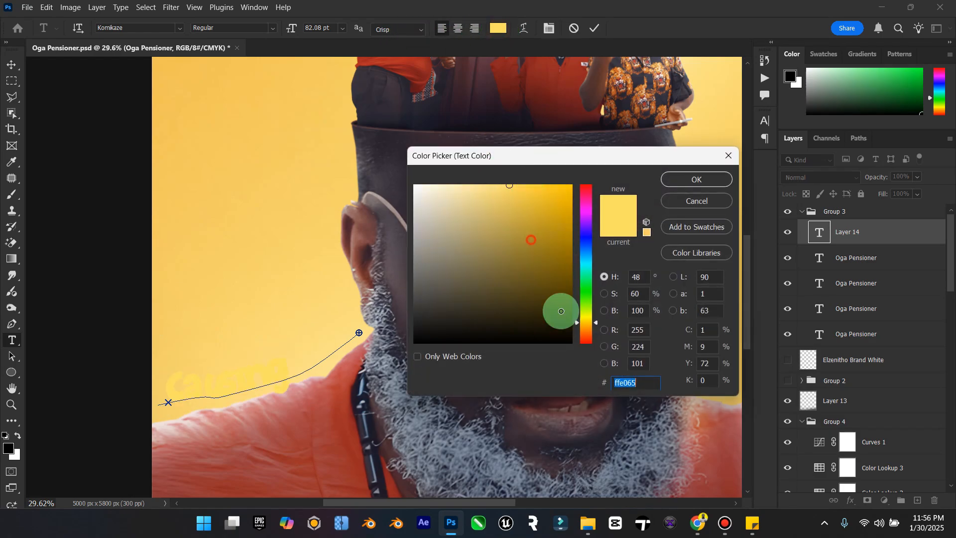
drag(560, 312, 573, 344)
click(711, 186)
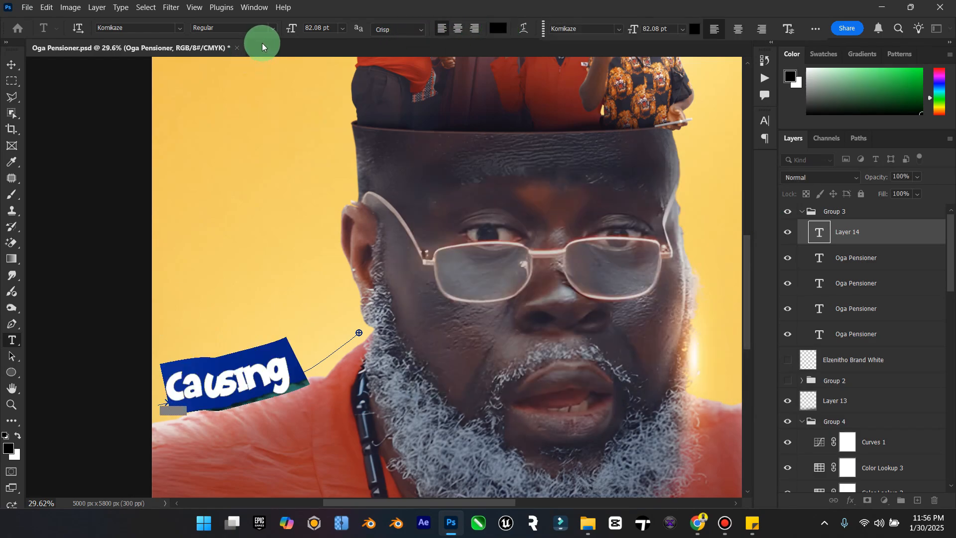
Step: Try 36 pt for the "Causing commotion" text, settle on a font size of 48 pt, and commit the text
click(342, 28)
click(329, 183)
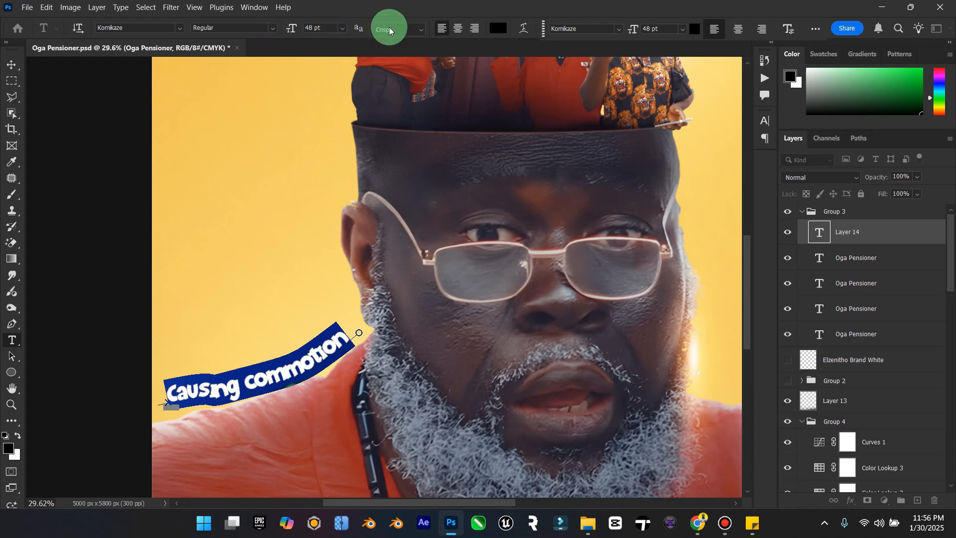
click(342, 28)
click(332, 170)
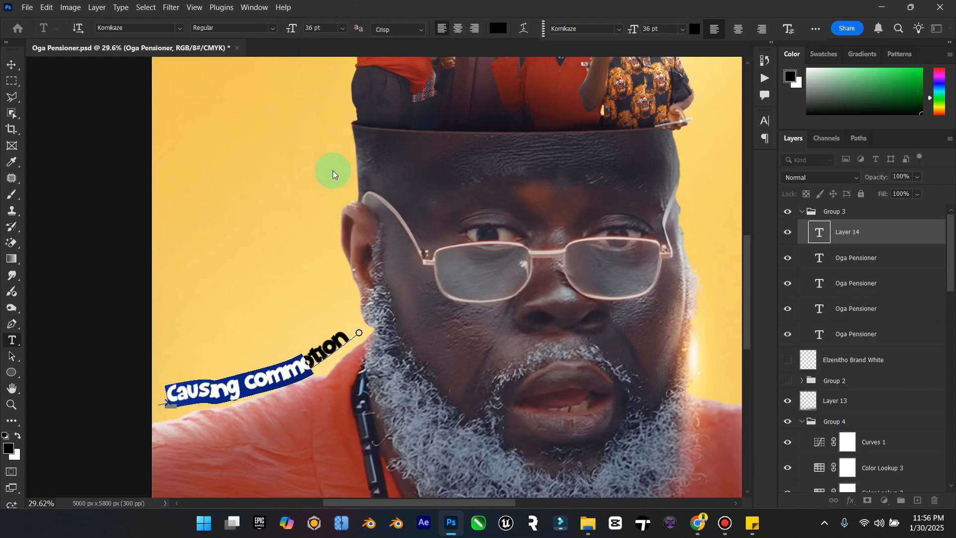
click(342, 29)
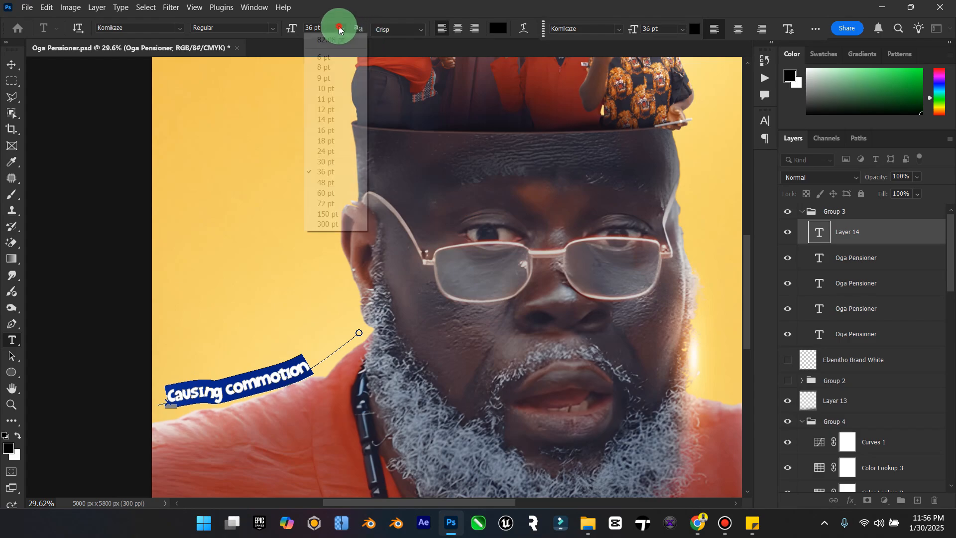
click(333, 182)
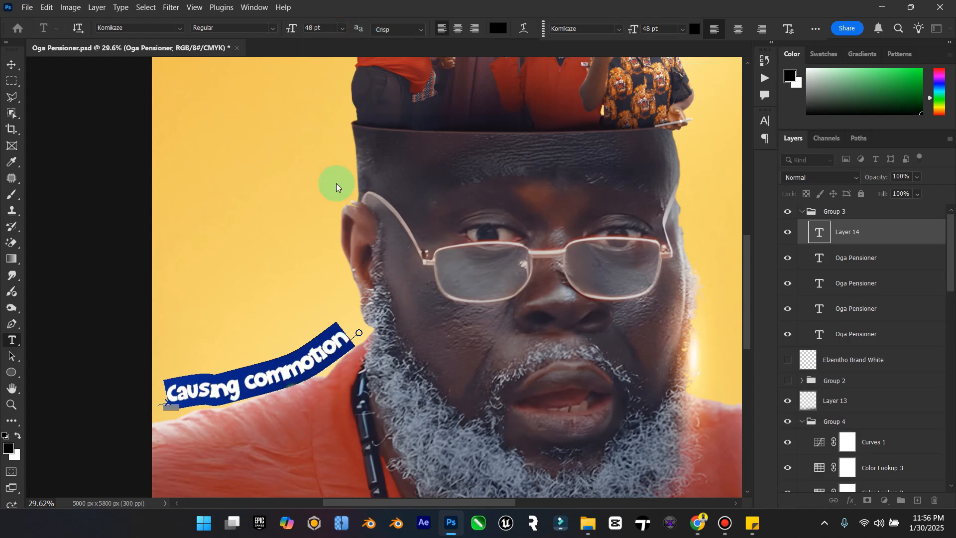
click(3, 59)
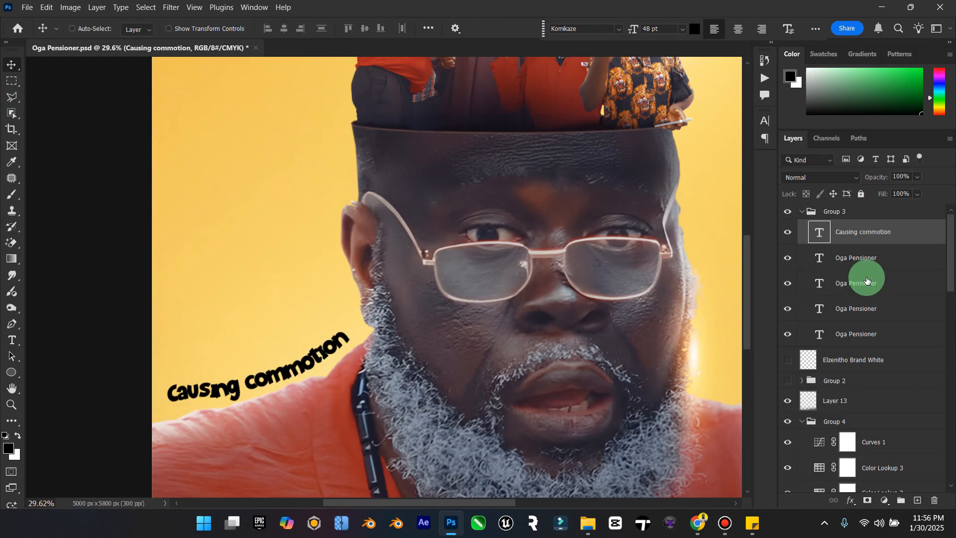
Step: Draw an open curved Pen path above the portrait's other shoulder, from beside the beard down to the poster's right edge
drag(449, 504, 528, 504)
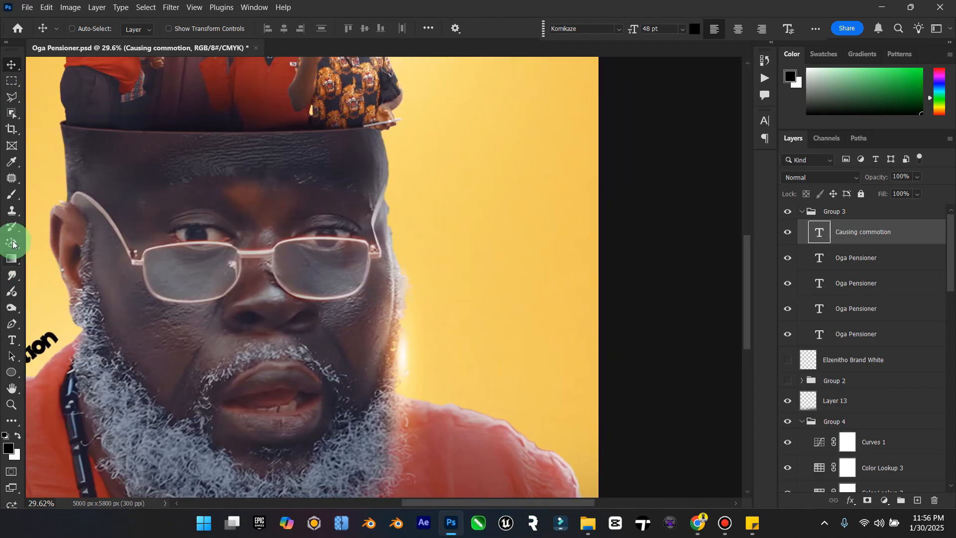
key(p)
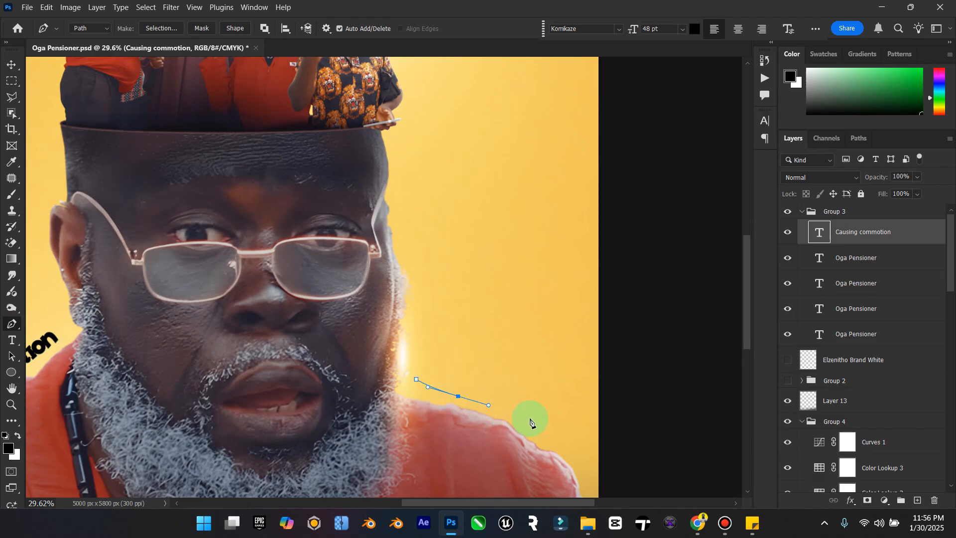
scroll(548, 427, down, 1)
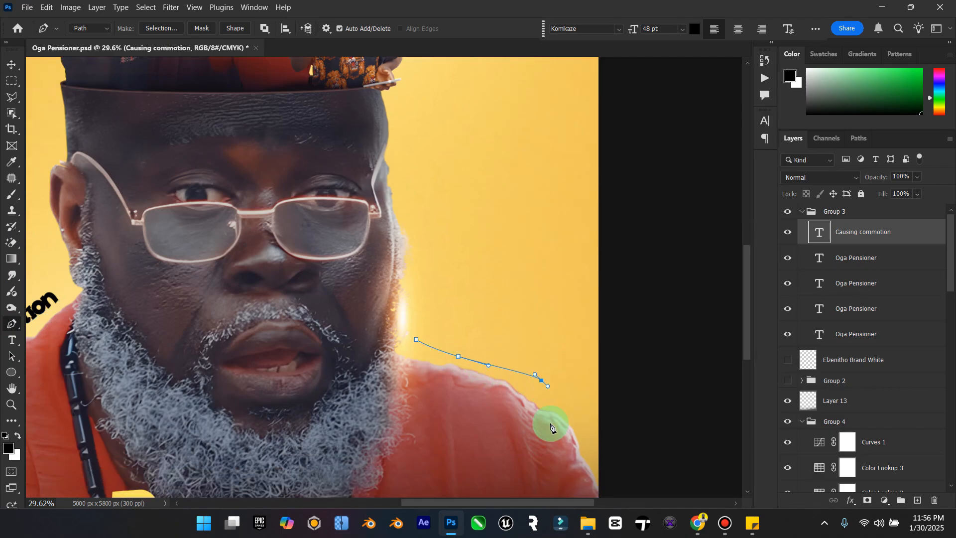
click(597, 465)
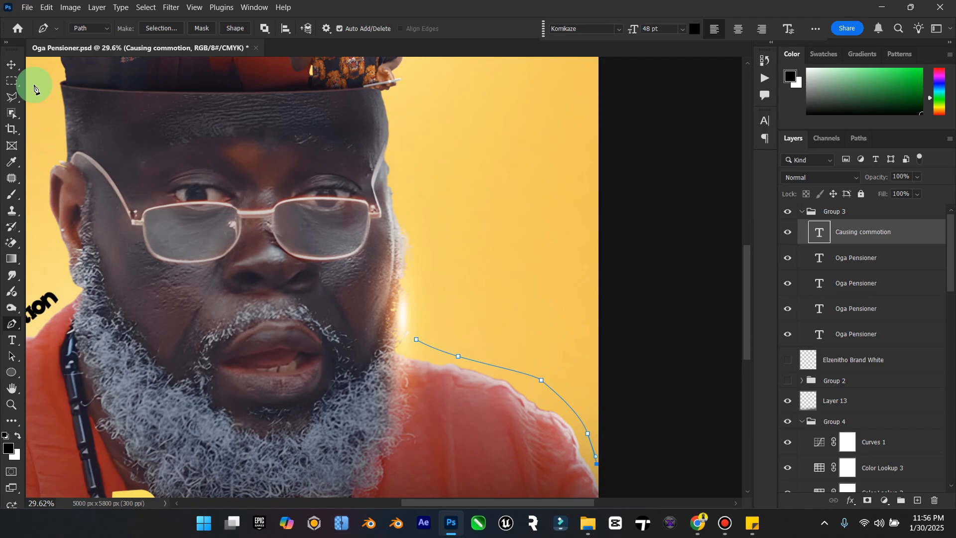
click(14, 66)
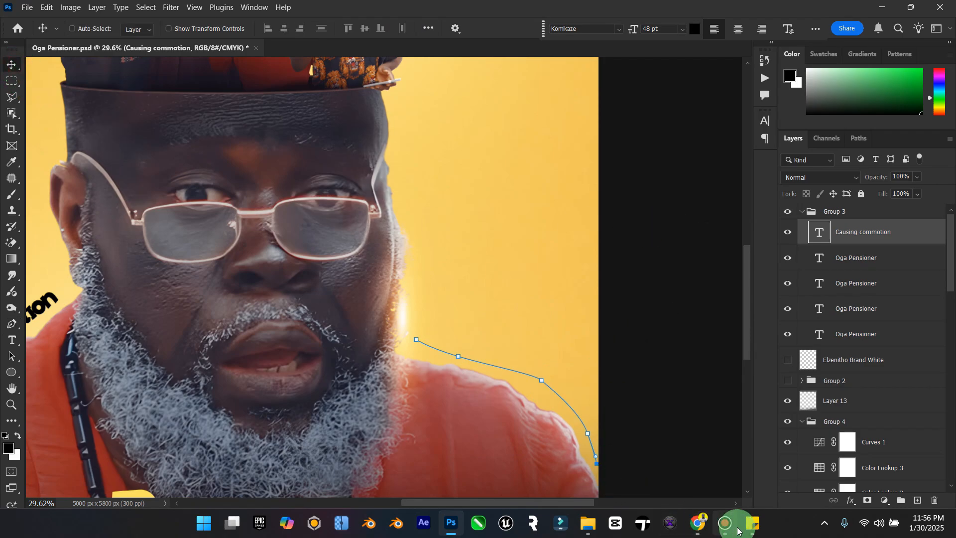
Step: Create path text on the new shoulder curve and fill it with "my retirement plan" copied from the Sticky Notes note
click(12, 340)
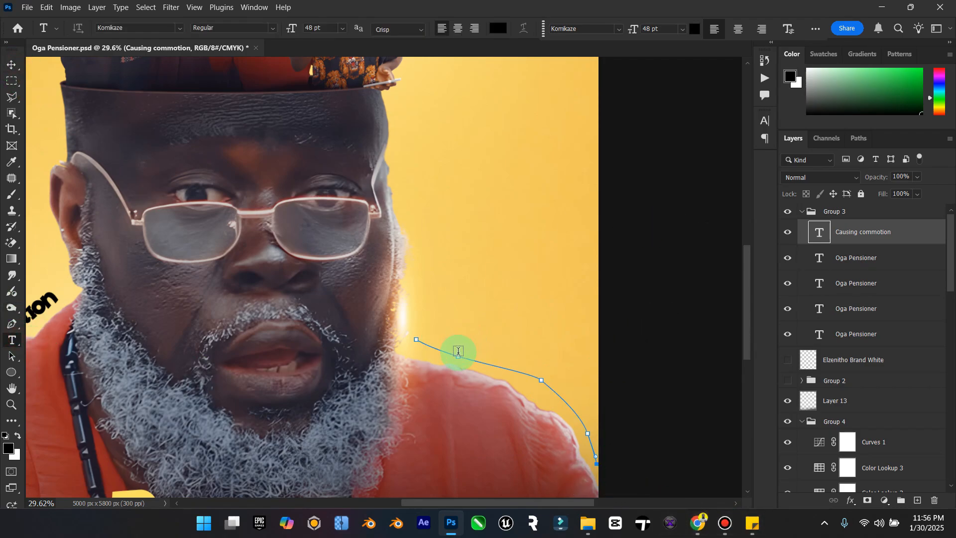
click(458, 351)
key(ctrl+v)
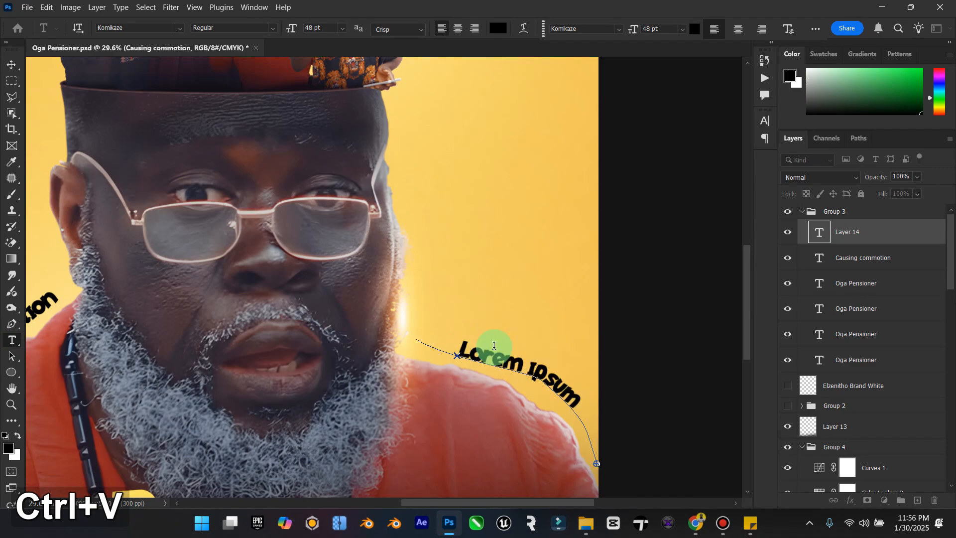
click(751, 523)
click(698, 274)
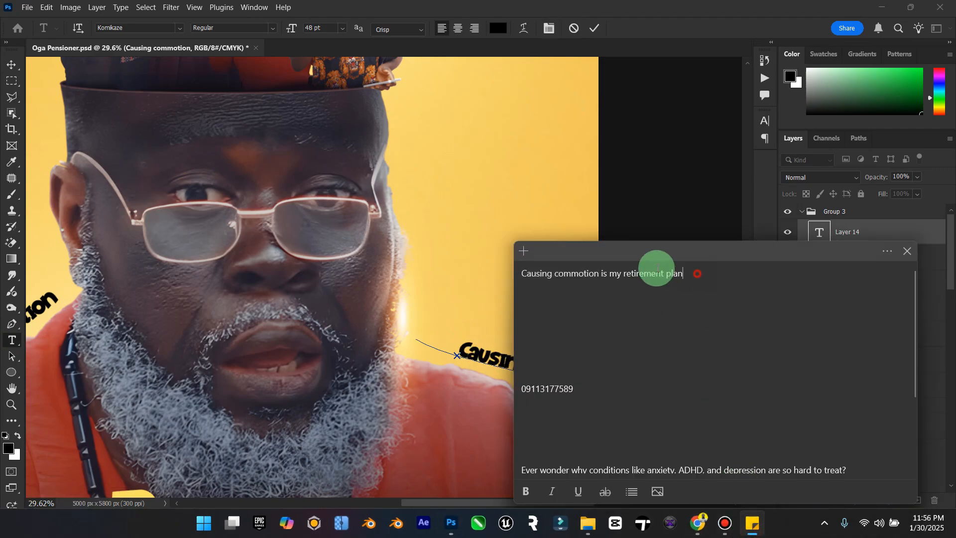
drag(683, 273, 604, 274)
key(ctrl+c)
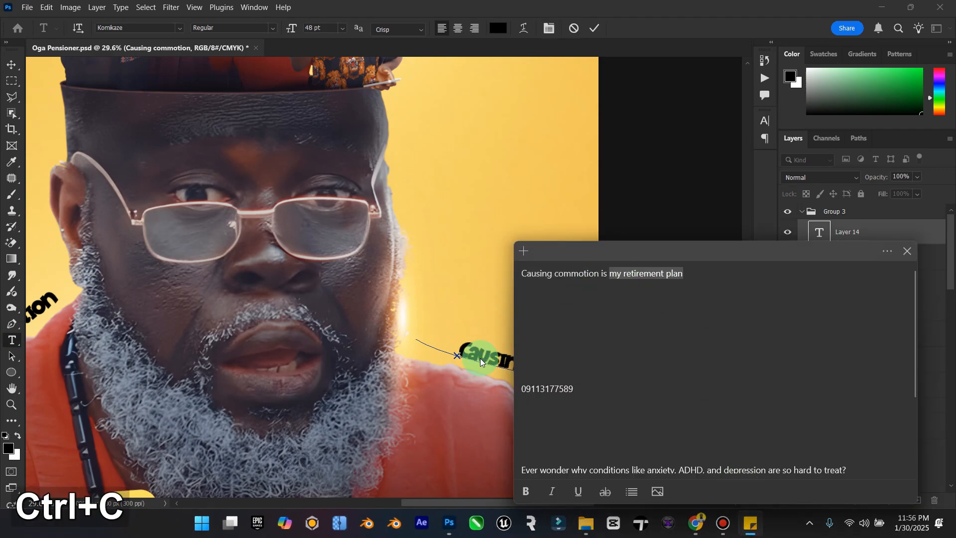
key(ctrl+c)
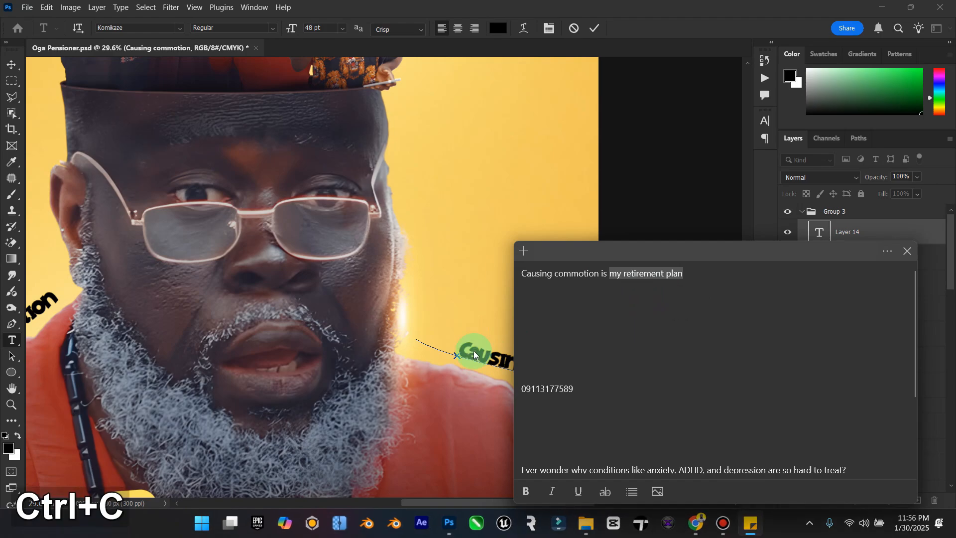
click(493, 356)
key(ctrl+a)
key(ctrl+v)
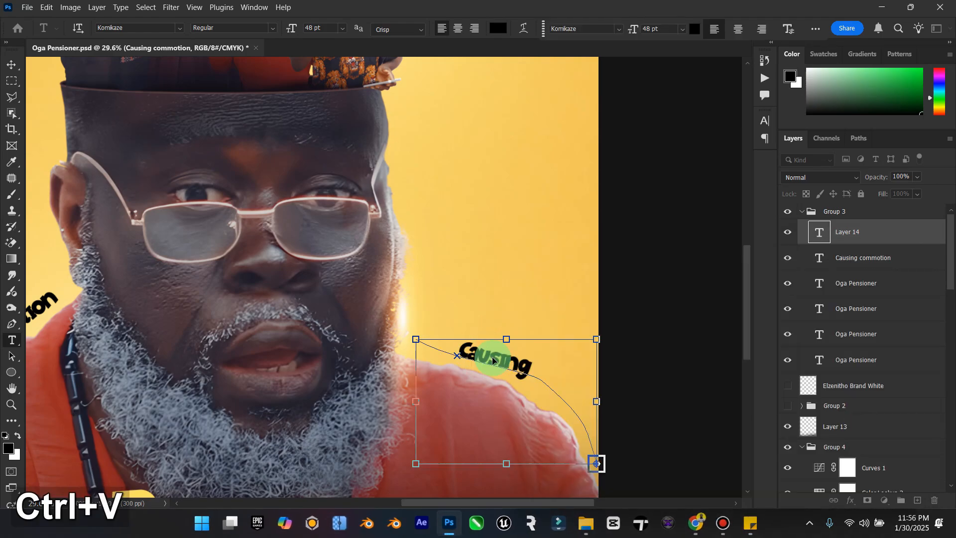
Step: Set the "my retirement plan" text to 36 pt after trying 30 pt, and commit it
key(ctrl+a)
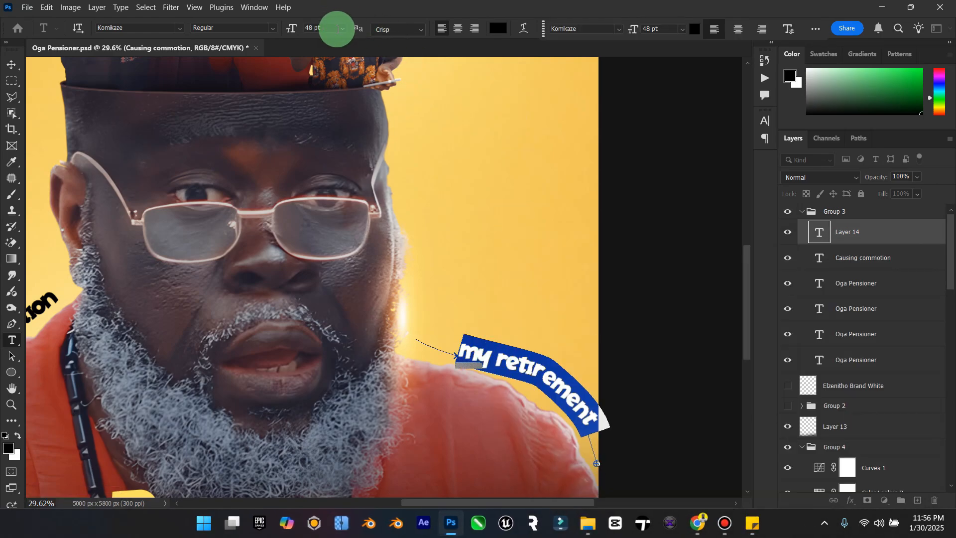
click(341, 29)
click(322, 163)
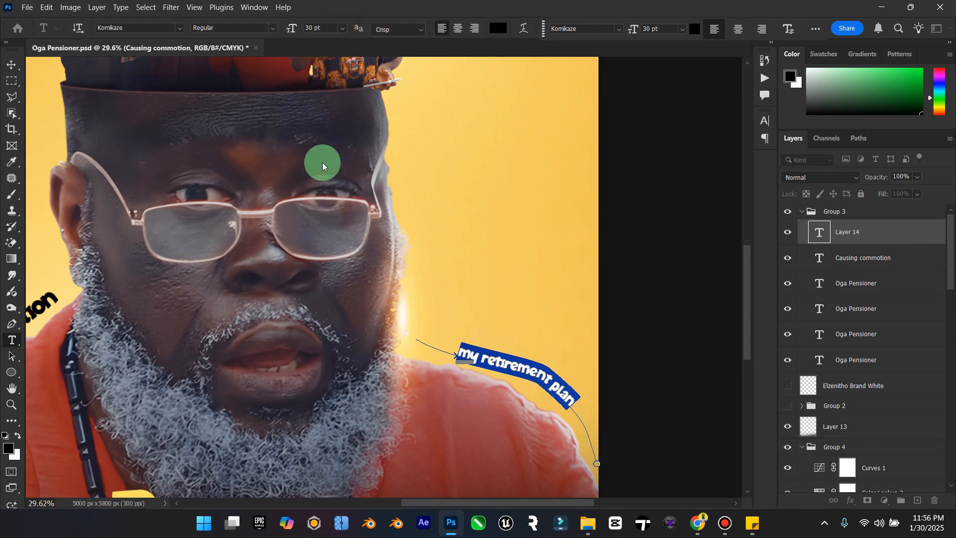
click(342, 28)
click(347, 173)
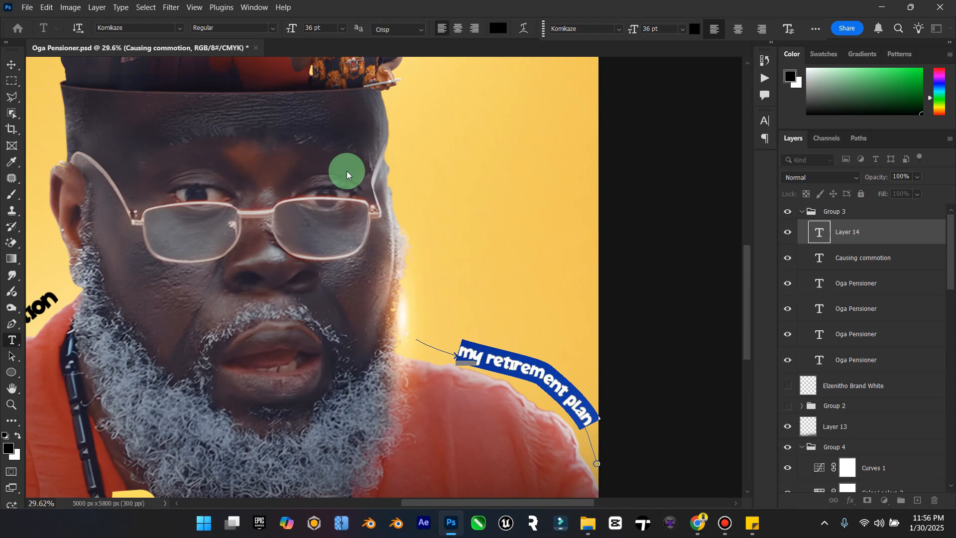
click(10, 66)
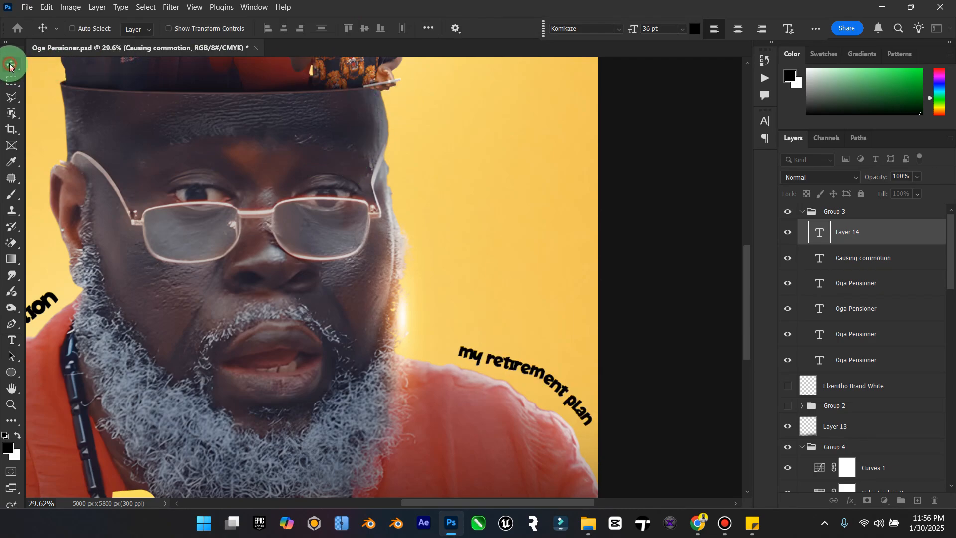
Step: Set the font size of the "Causing commotion" text layer to 36 pt
click(816, 260)
double_click(816, 259)
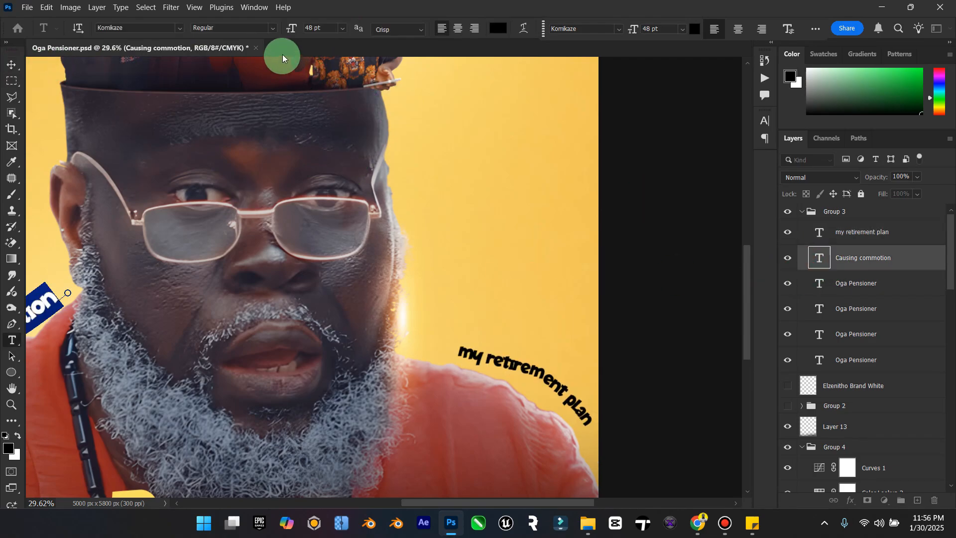
double_click(326, 27)
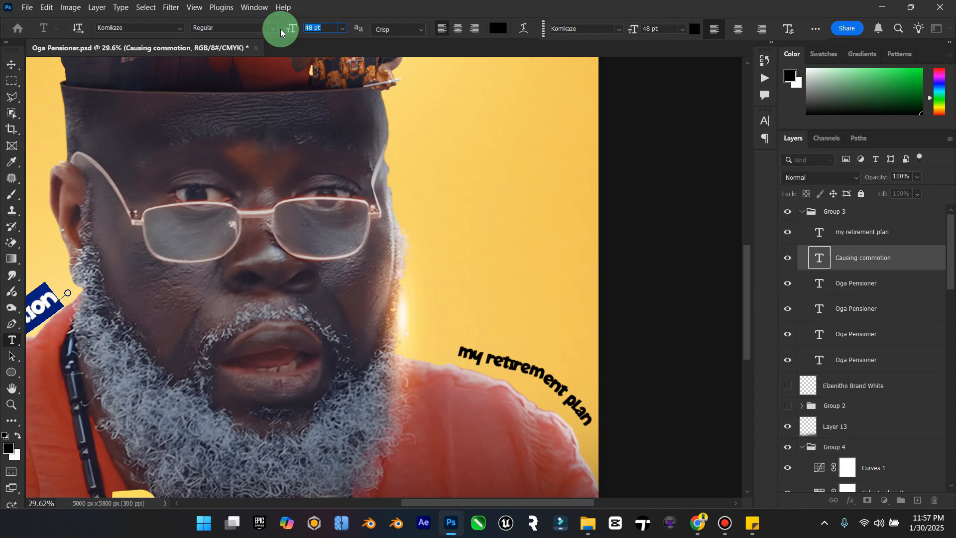
text(36)
click(17, 66)
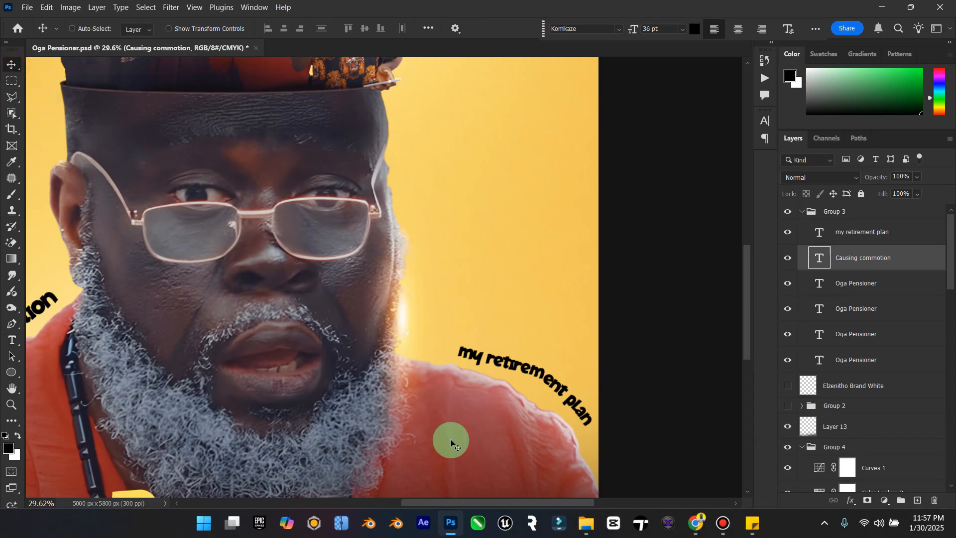
Step: Insert spaces before "Causing commotion" to shift the words along their path toward the beard, and commit the text
drag(470, 500, 384, 498)
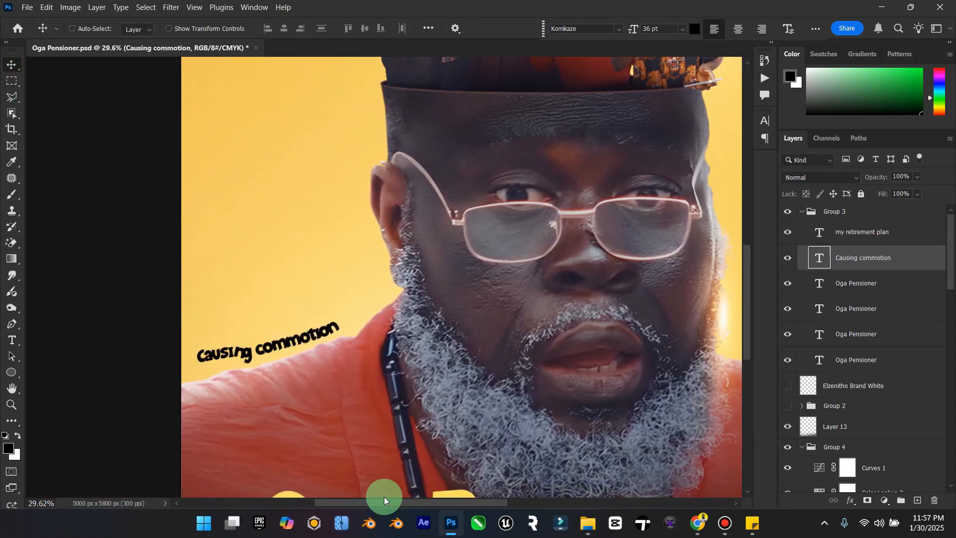
double_click(821, 259)
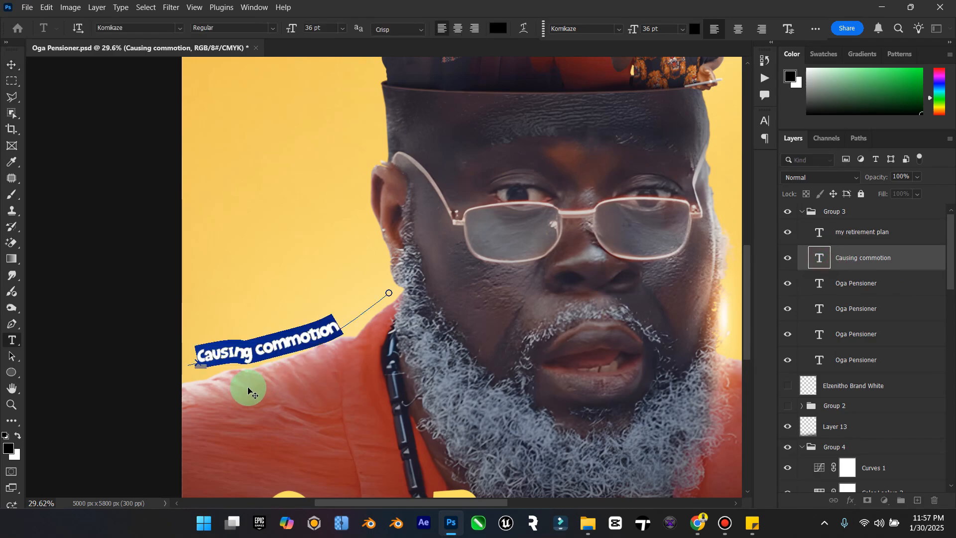
click(194, 355)
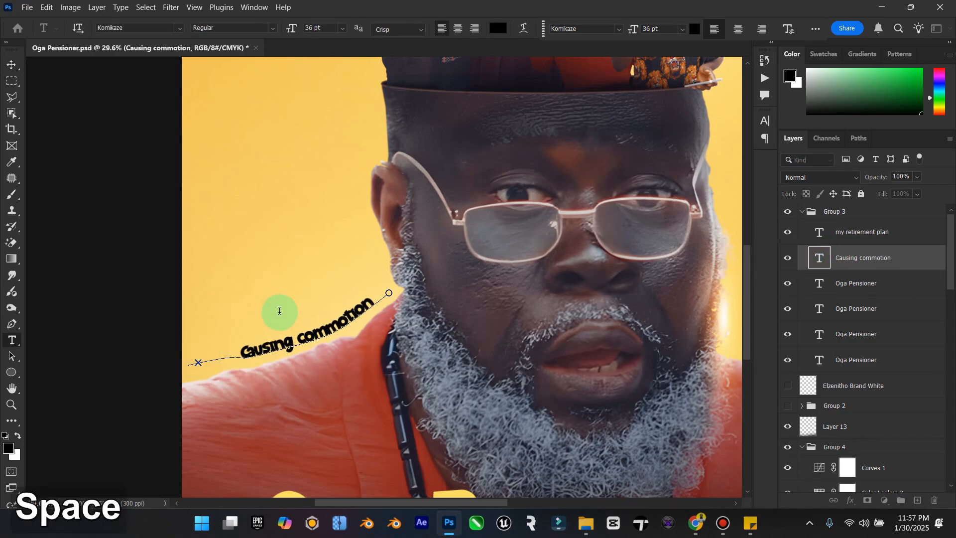
click(11, 65)
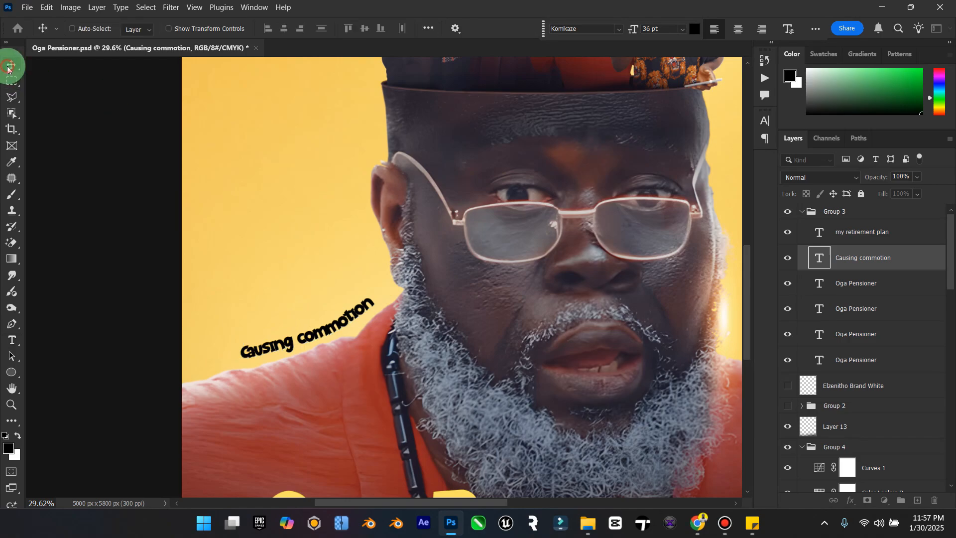
Step: Try to shift "my retirement plan" along its shoulder path by adding spaces to the text, and commit it
double_click(12, 388)
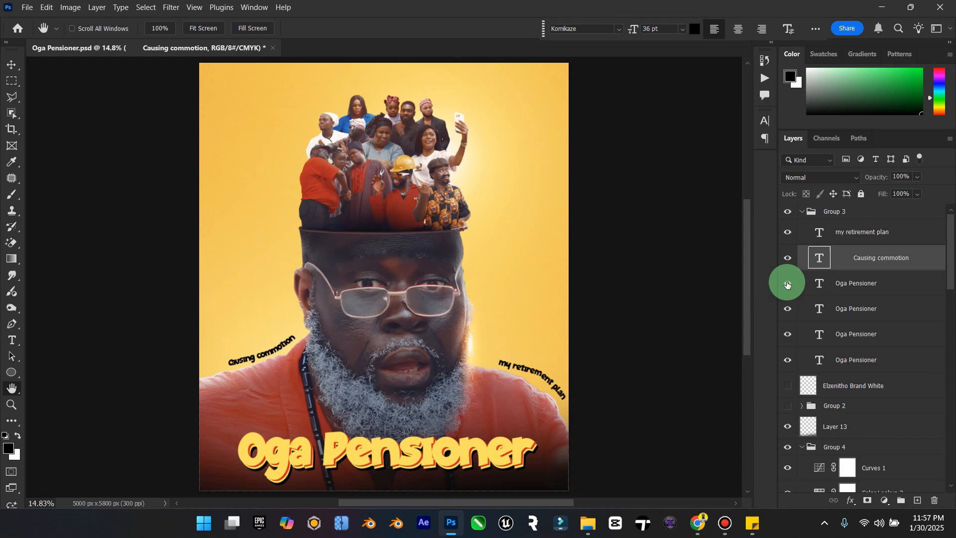
double_click(819, 233)
key(ctrl+c)
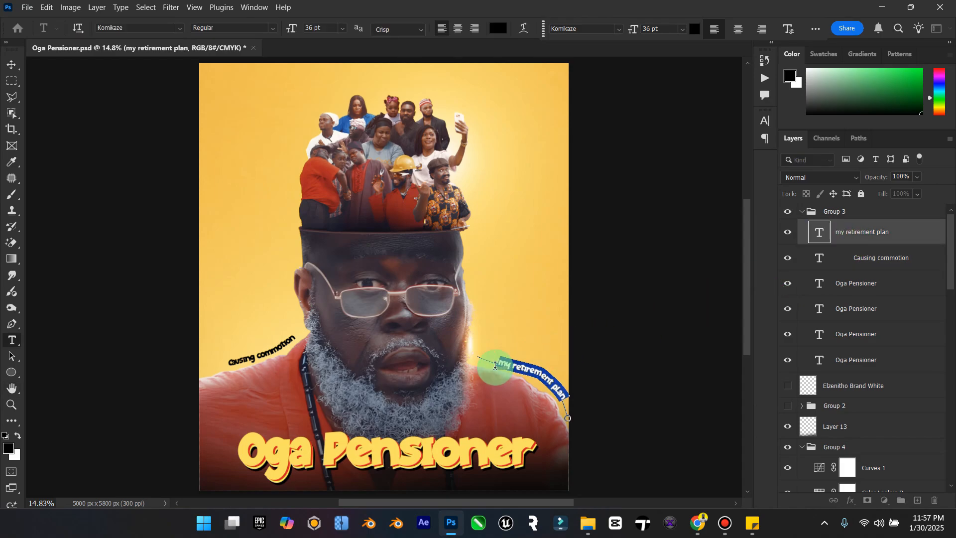
key(BackSpace)
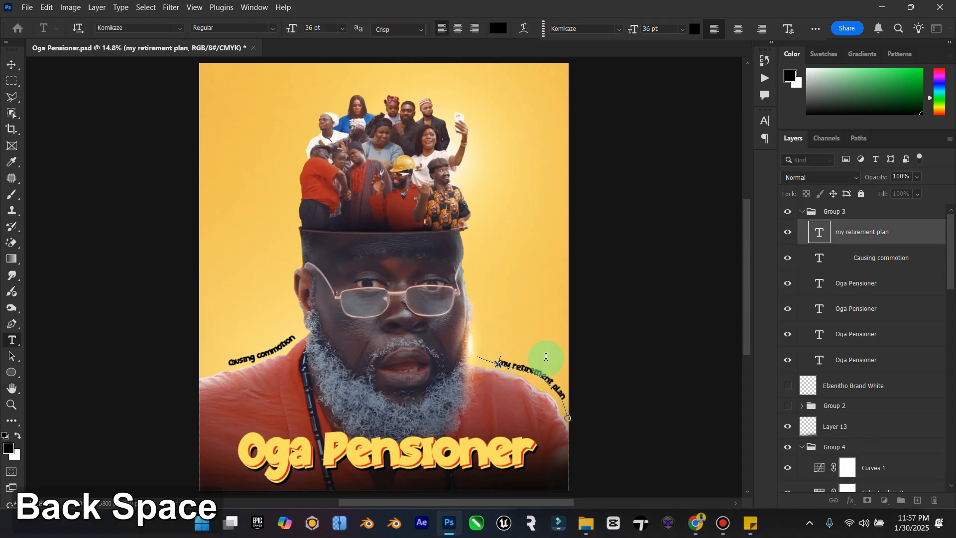
key(Return)
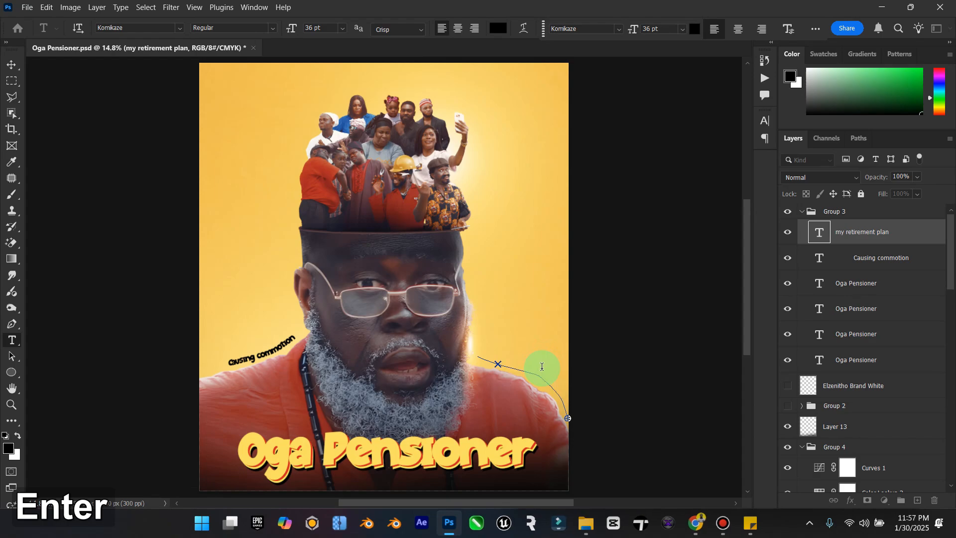
key(BackSpace)
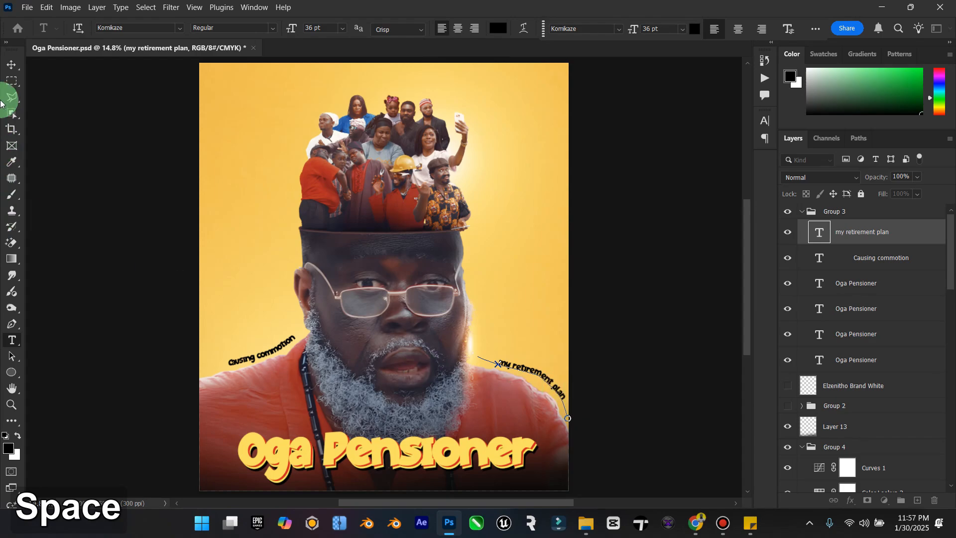
click(11, 64)
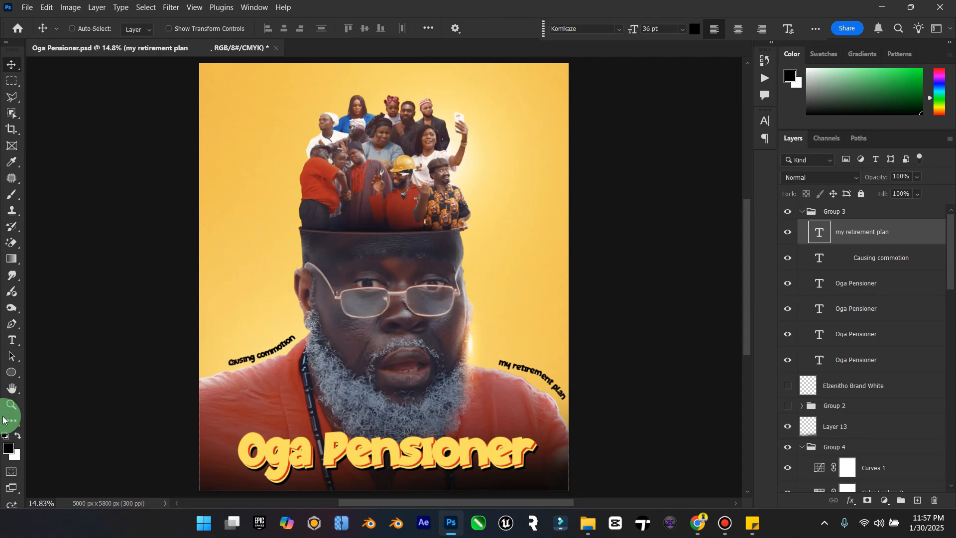
Step: Delete the "my retirement plan" text layer from Group 3
click(15, 402)
mouse_move(373, 357)
mouse_down()
mouse_move(342, 357)
mouse_move(357, 363)
mouse_up()
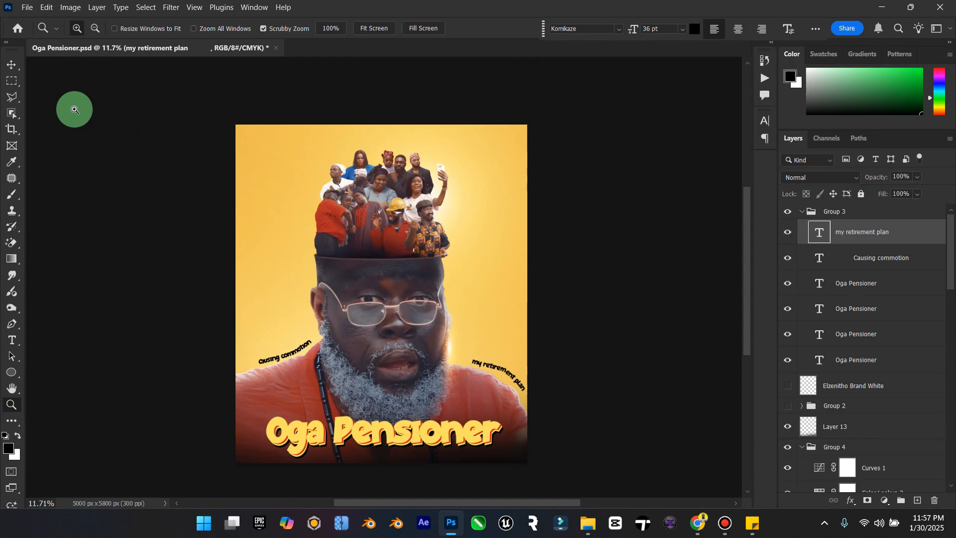
click(10, 64)
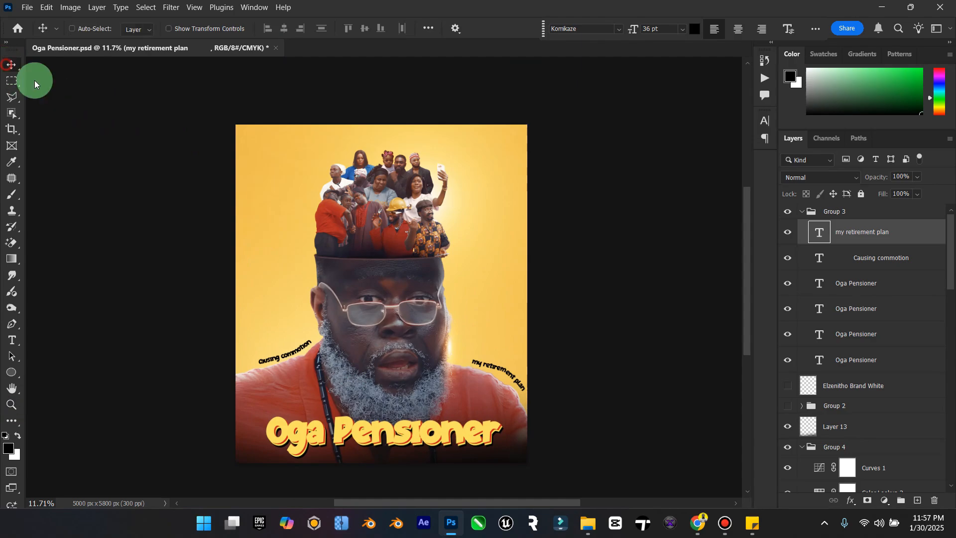
click(839, 257)
click(844, 240)
key(Delete)
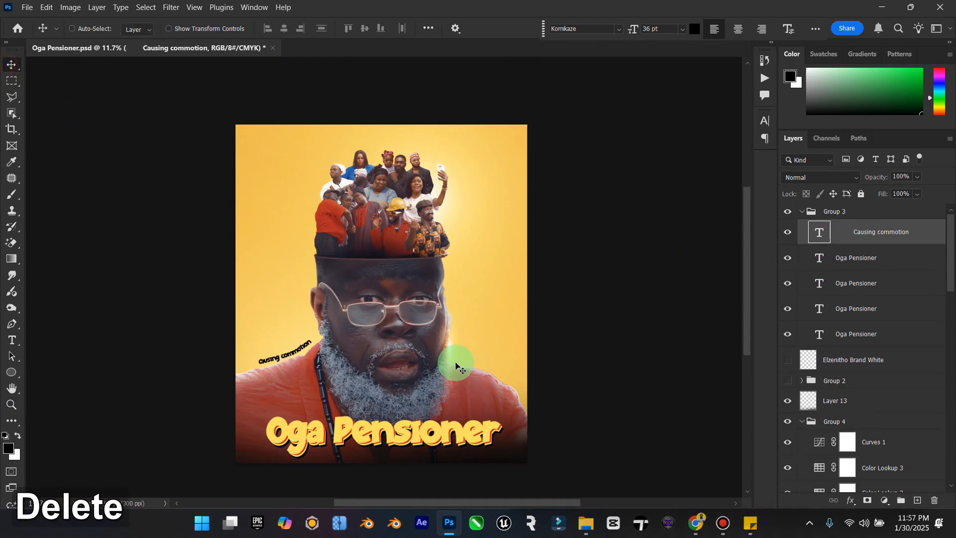
Step: Draw a new Pen path from beside the beard down along the shoulder opposite "Causing commotion"
scroll(456, 366, up, 5)
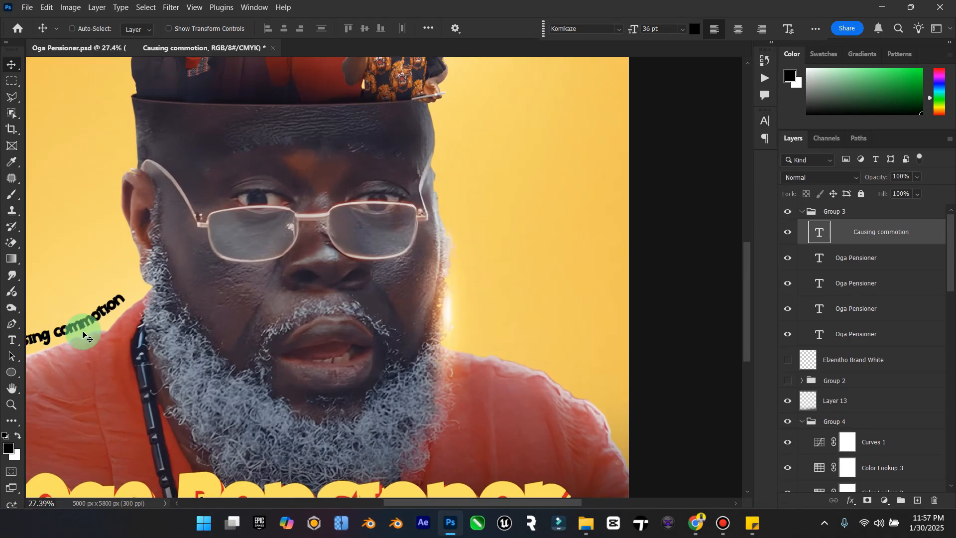
click(11, 339)
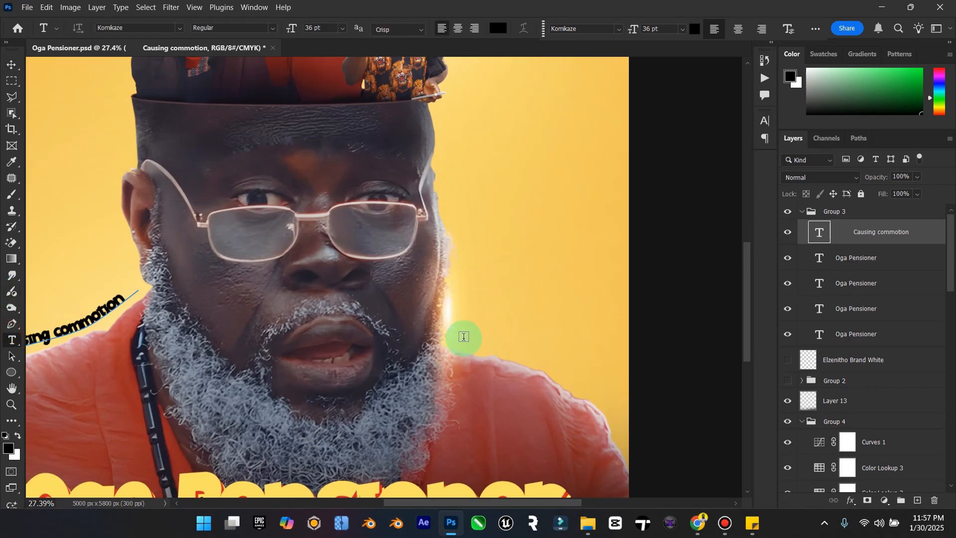
click(11, 324)
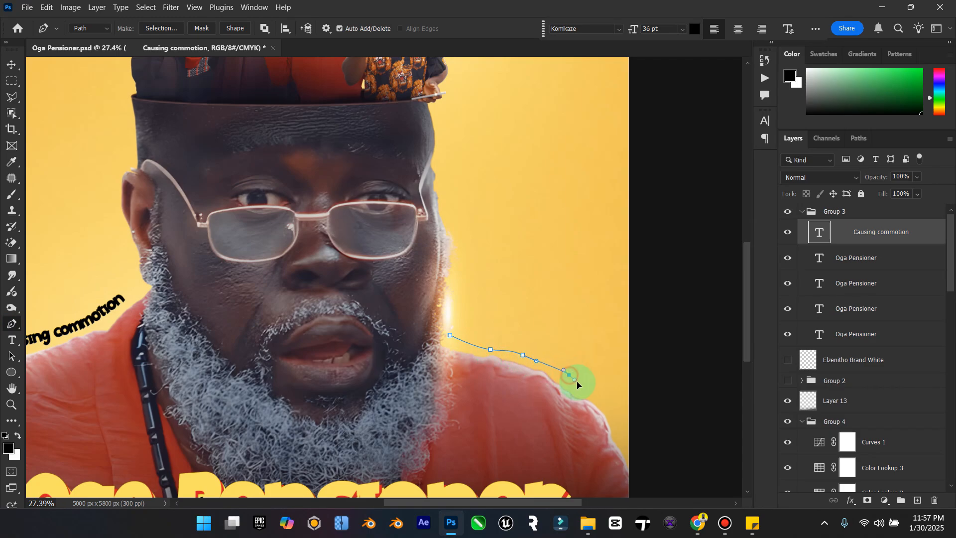
Step: Create path text on the new shoulder curve, paste "my retirement plan" with "..." added at the end, and commit it
click(12, 340)
click(449, 334)
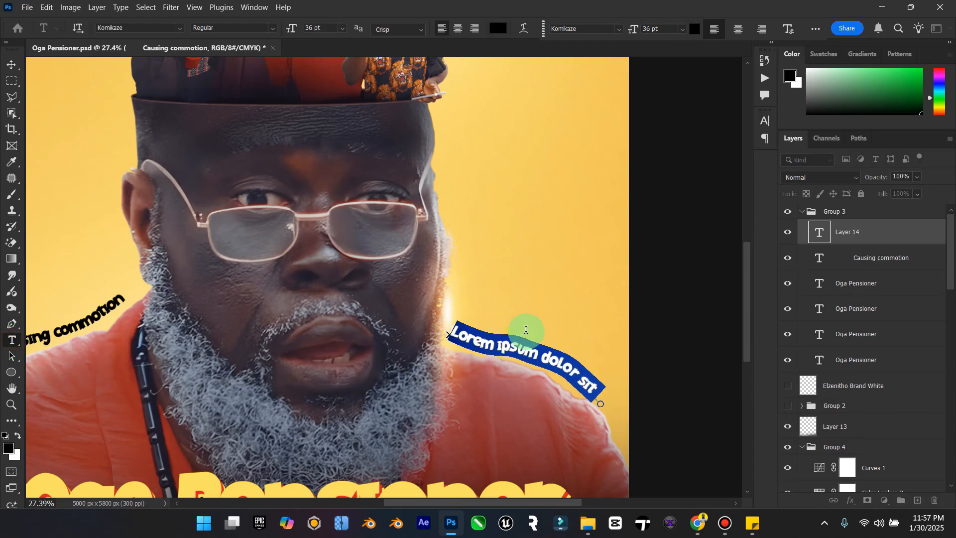
key(ctrl+v)
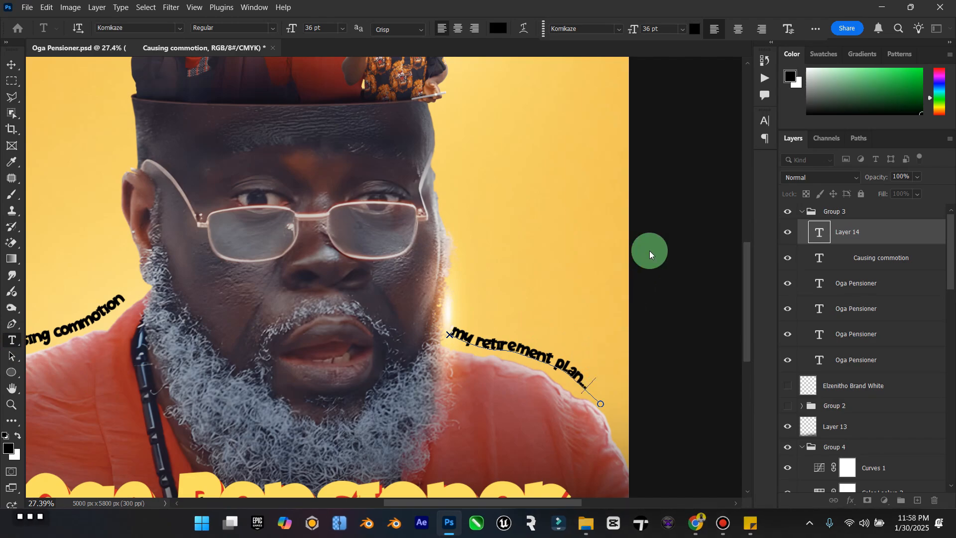
click(12, 65)
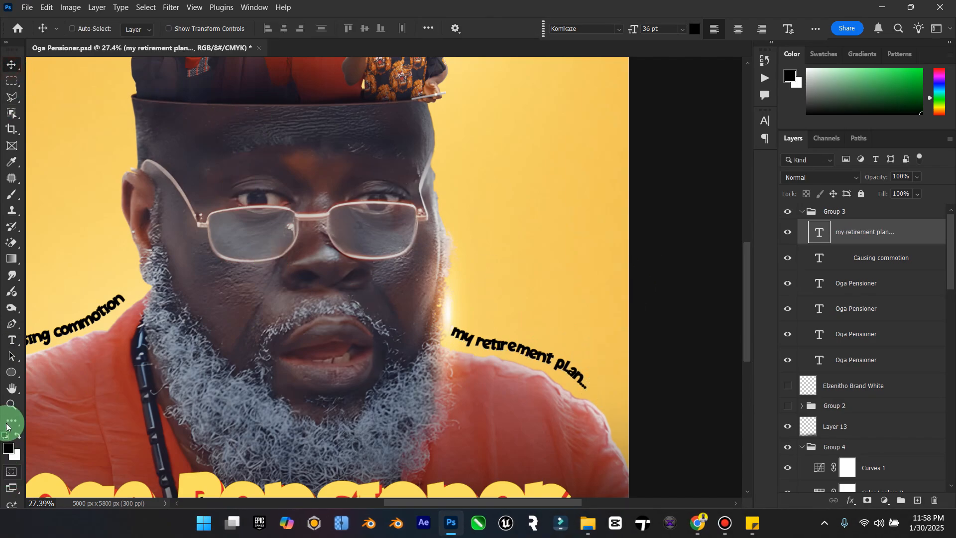
Step: Save the Oga Pensioner.psd document with the whole poster in view
double_click(9, 390)
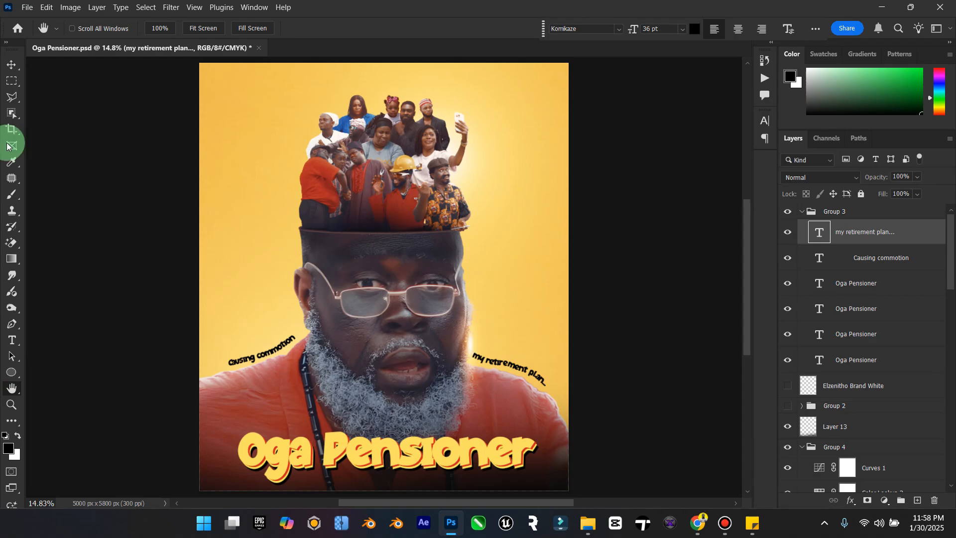
click(11, 74)
key(ctrl+s)
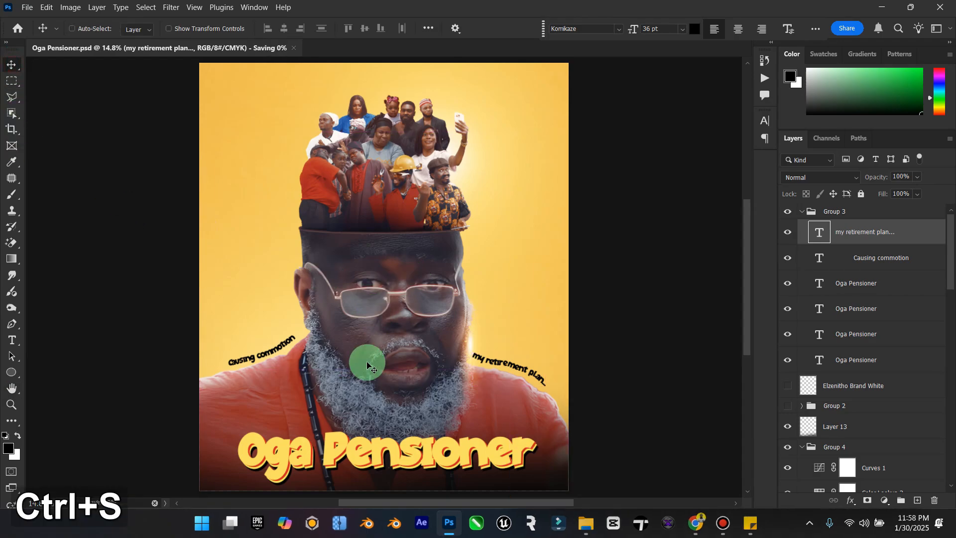
scroll(322, 395, down, 1)
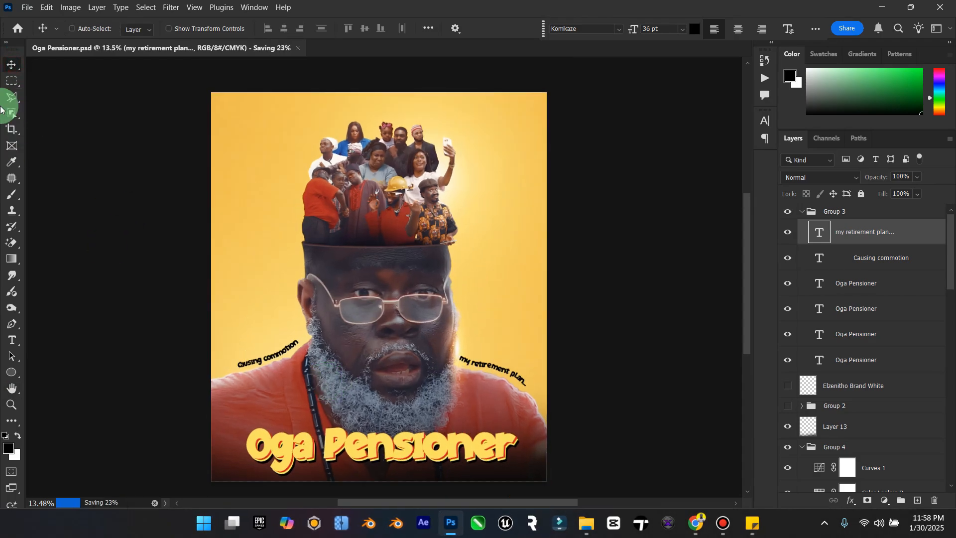
click(11, 404)
drag(481, 389, 102, 128)
click(11, 65)
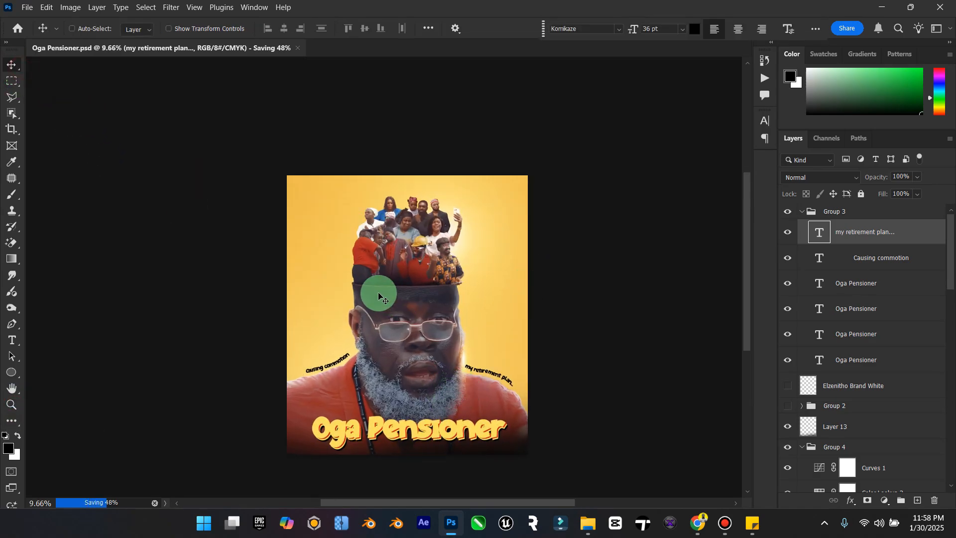
key(ctrl)
key(ctrl+s)
Step: Switch to Chrome and search Freepik for "comedy font"
click(696, 522)
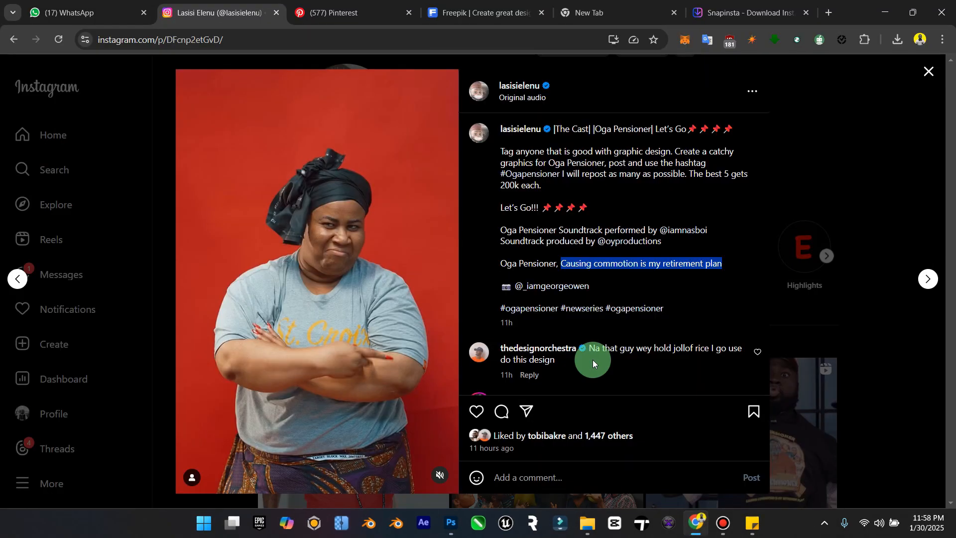
click(321, 11)
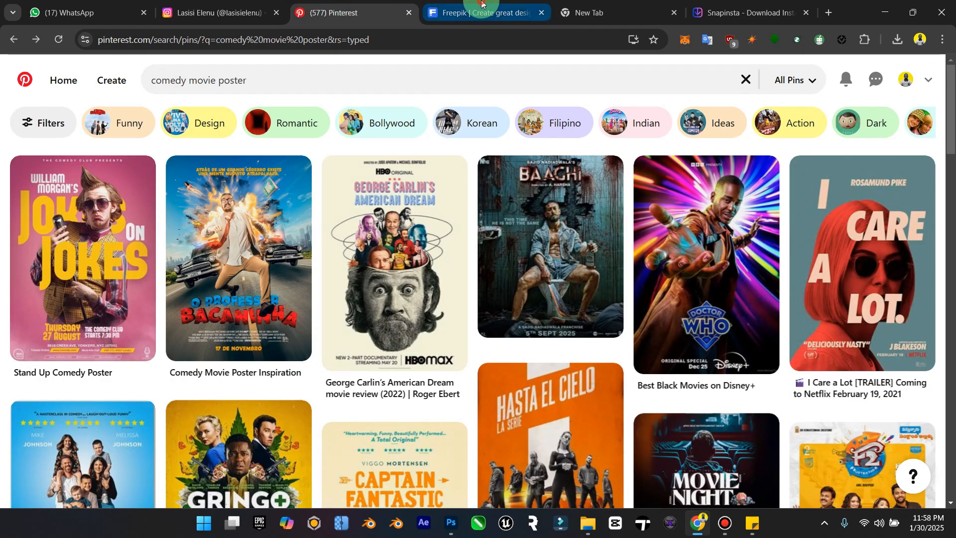
click(481, 11)
click(369, 254)
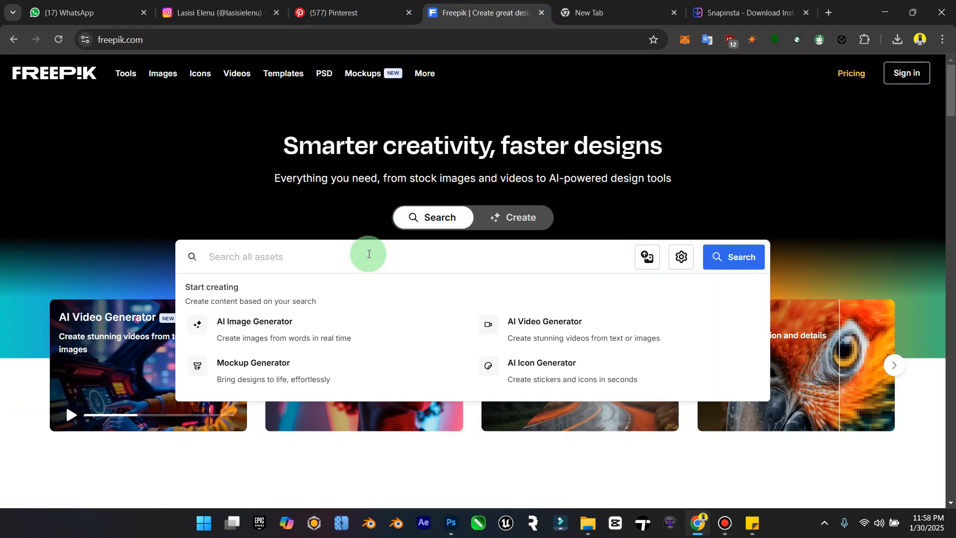
text(comedy)
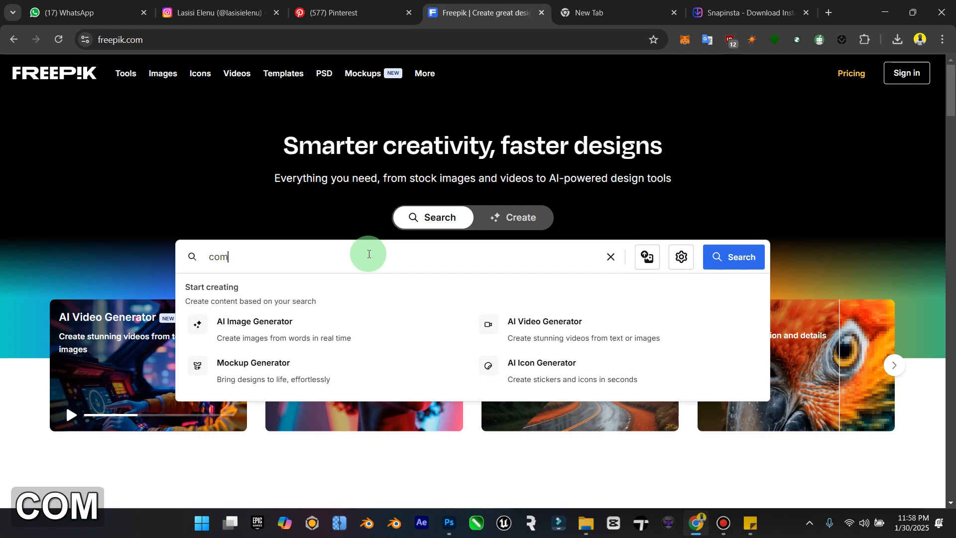
text(t)
key(Return)
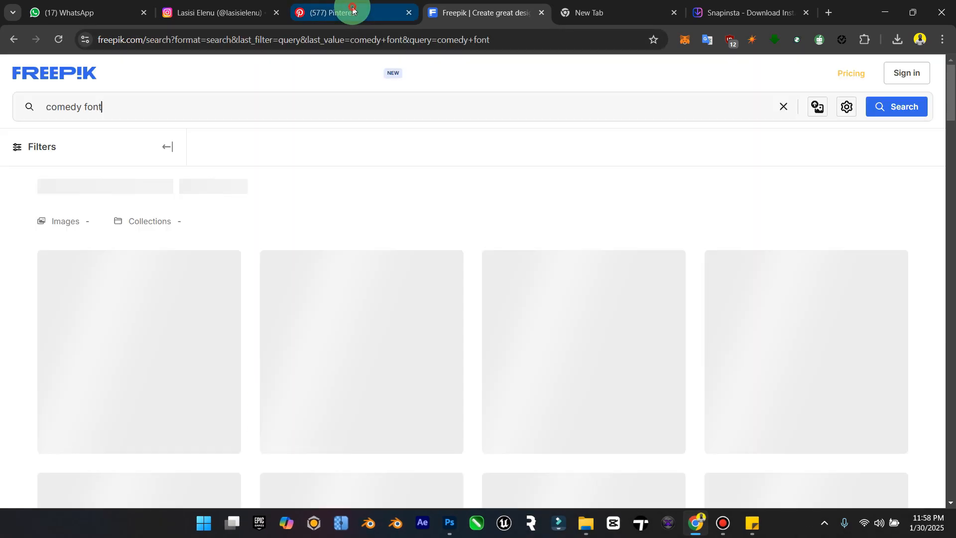
Step: Change the Pinterest search from comedy movie poster to "comedy font"
click(350, 11)
drag(320, 91, 189, 92)
text(font)
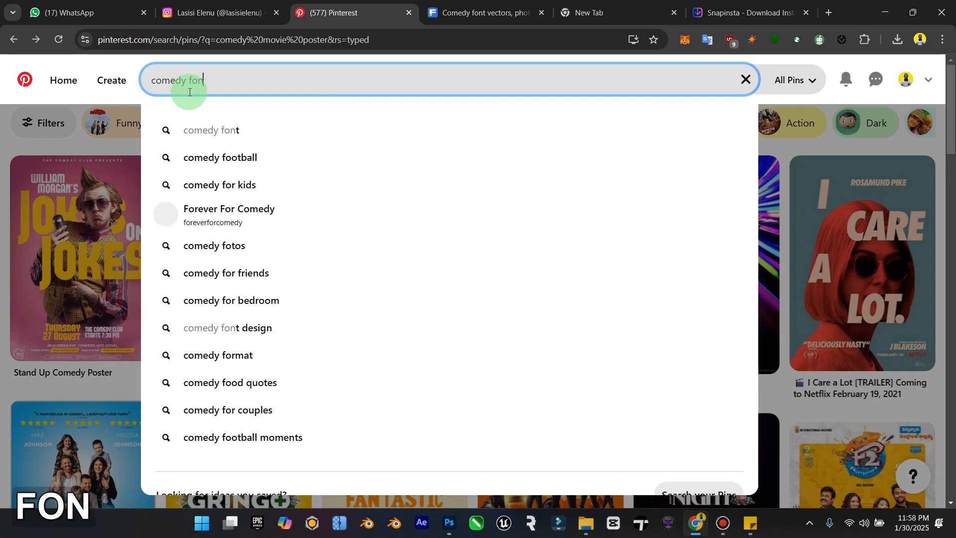
key(Return)
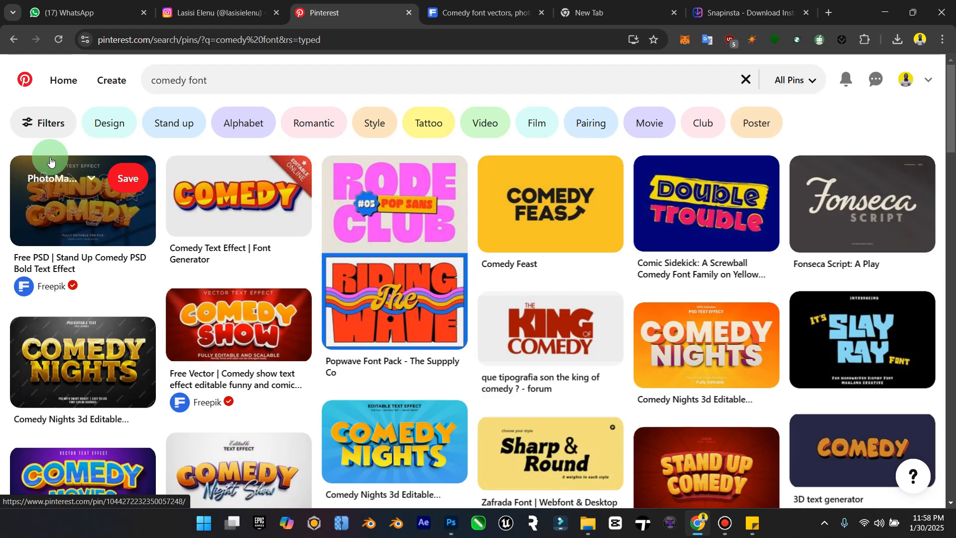
Step: Check the Oga Pensioner cast post and its caption on the Instagram profile, and close it
click(254, 14)
click(930, 75)
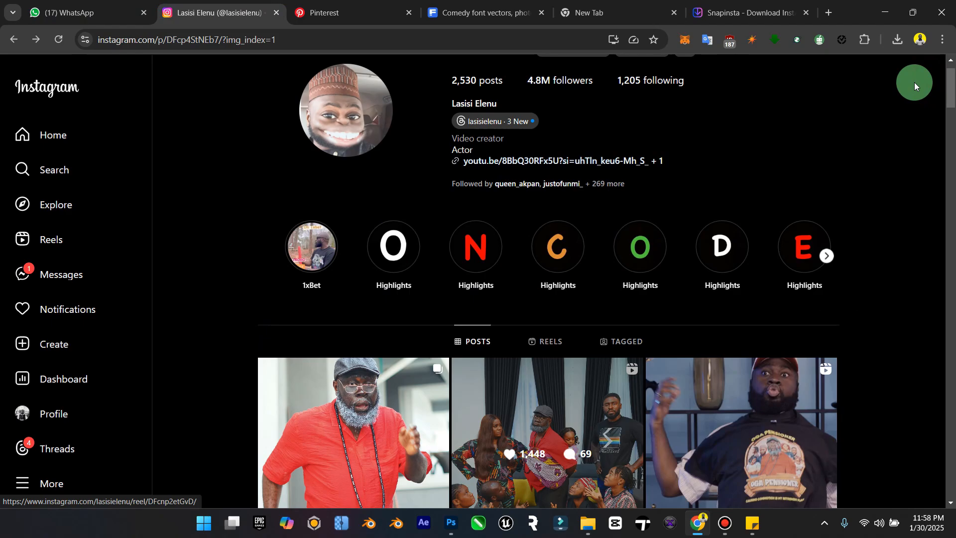
click(500, 380)
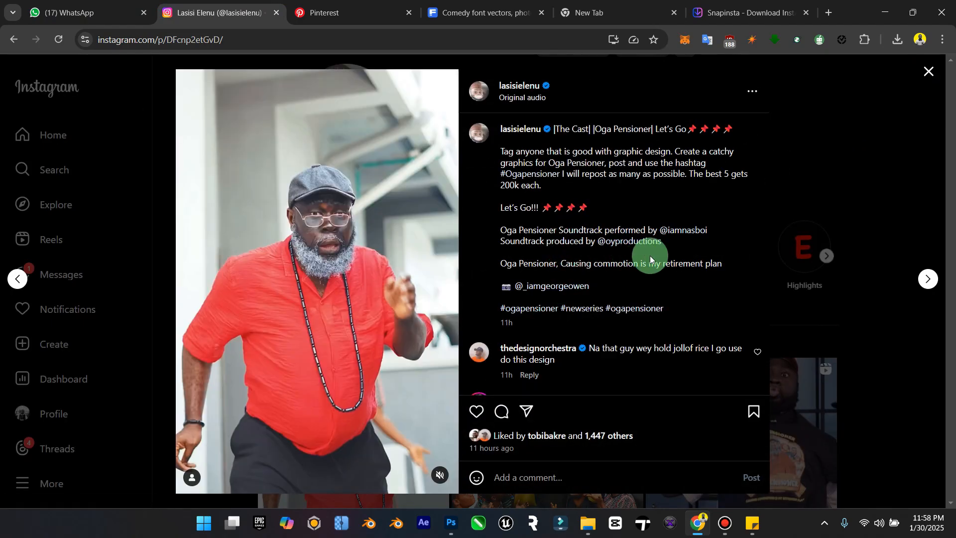
click(929, 72)
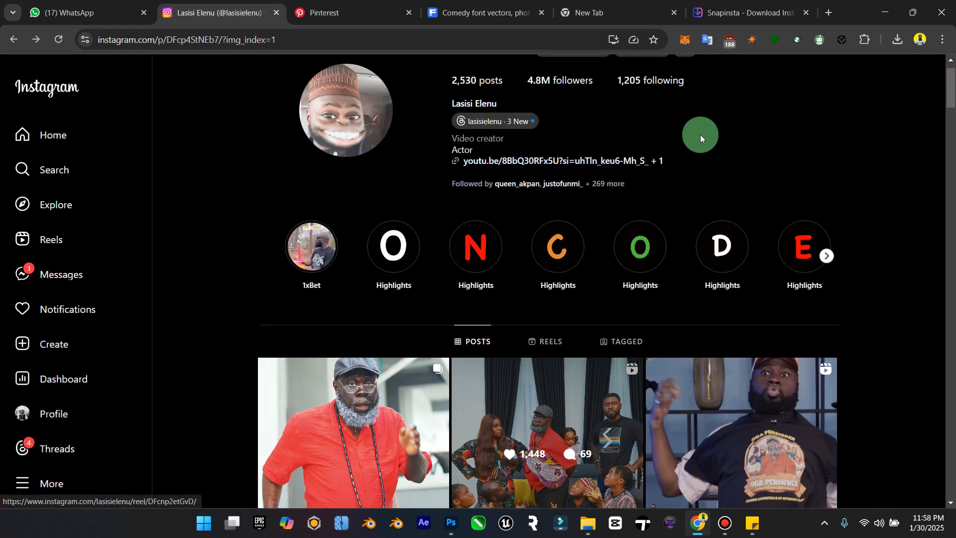
Step: Browse the comedy font results on Pinterest and Freepik, filter Freepik to Free assets, and return to Photoshop
click(390, 15)
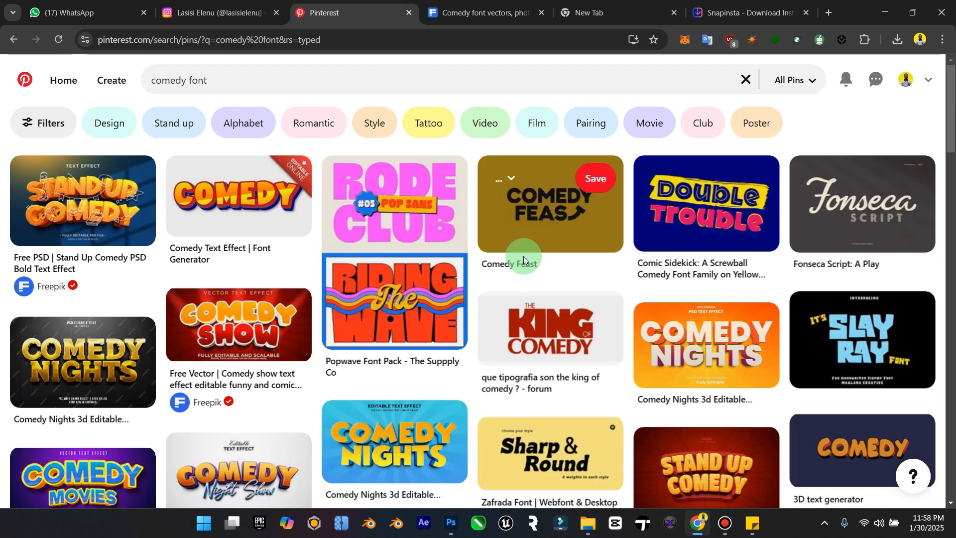
click(477, 22)
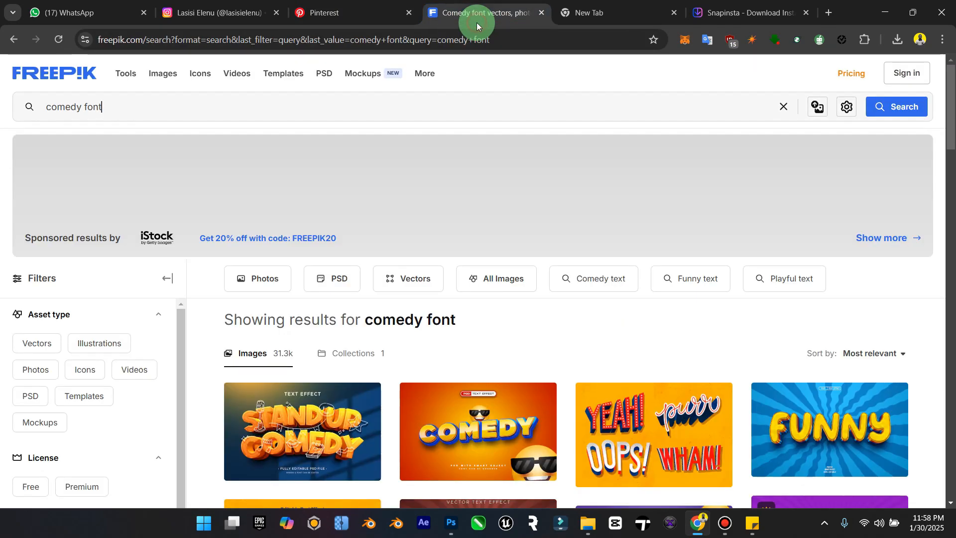
scroll(557, 417, down, 3)
scroll(558, 417, down, 3)
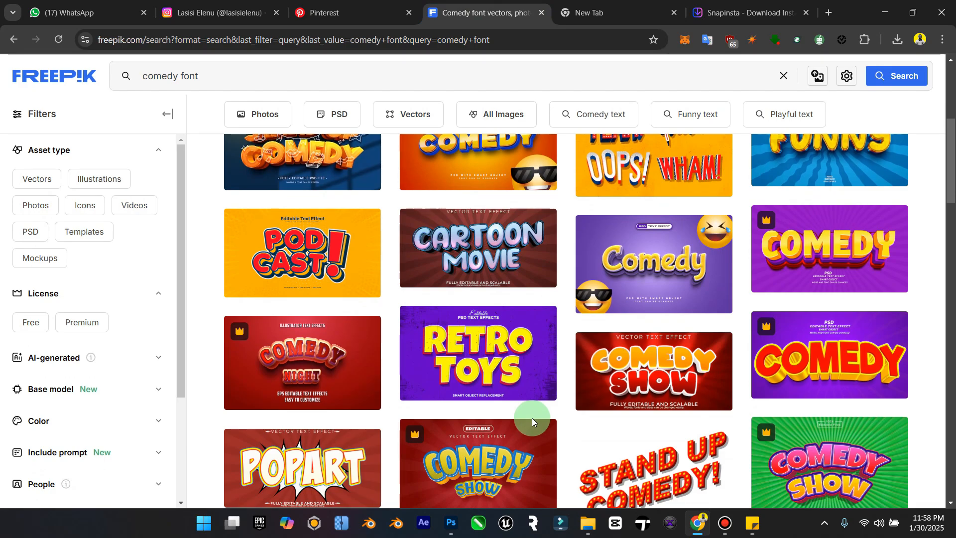
scroll(532, 417, down, 3)
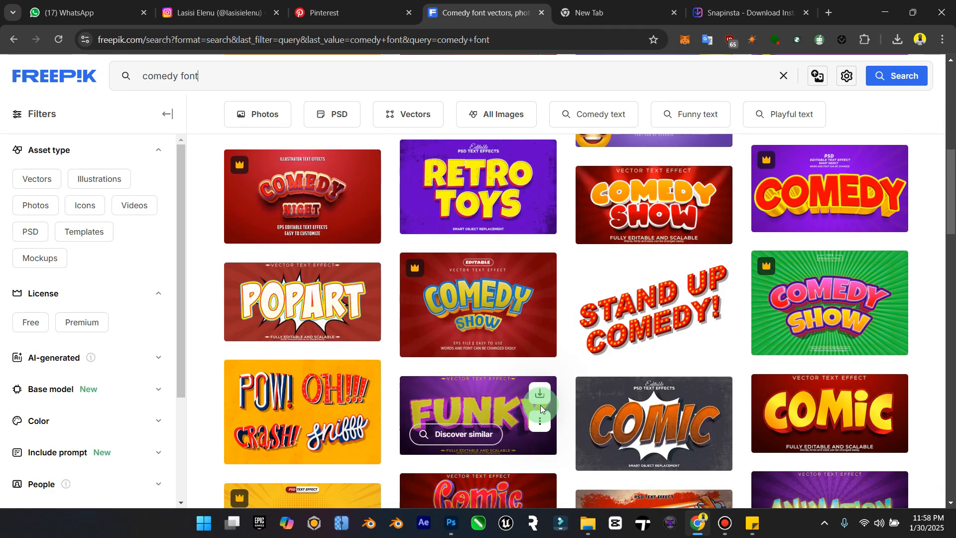
click(42, 315)
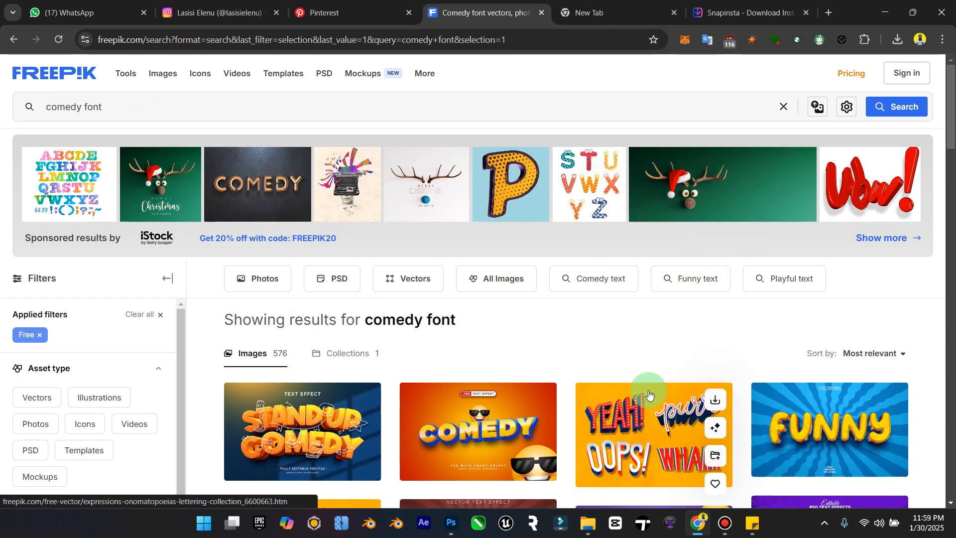
click(453, 529)
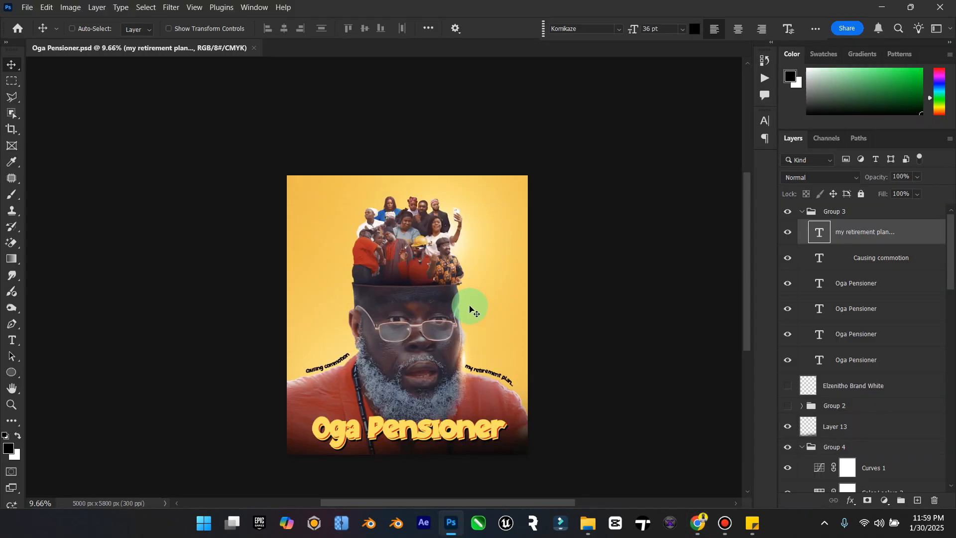
Step: Save the Oga Pensioner poster document with its two shoulder taglines
scroll(472, 326, left, 1)
key(ctrl+s)
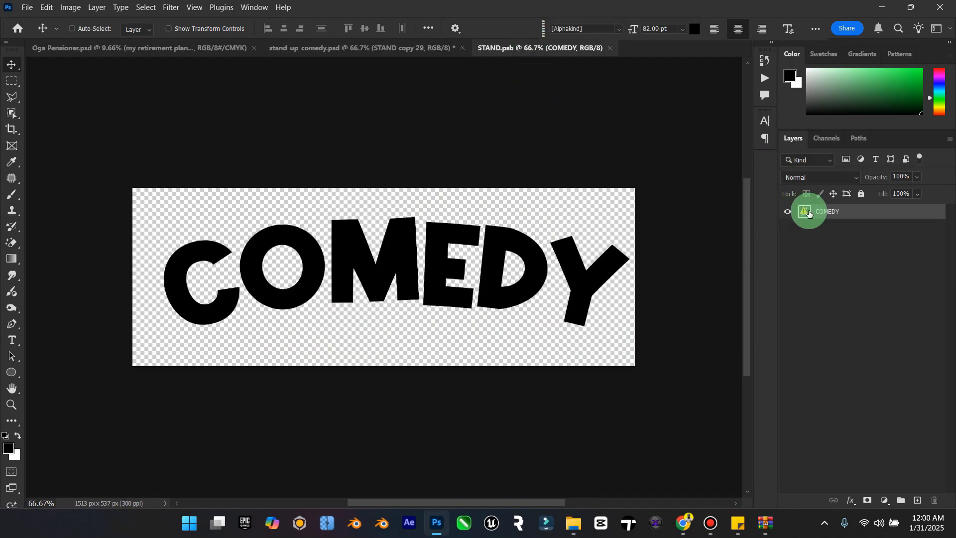
Step: Replace the missing font in STAND.psb's COMEDY text layer and change the wording to "PENSIONER"
double_click(808, 213)
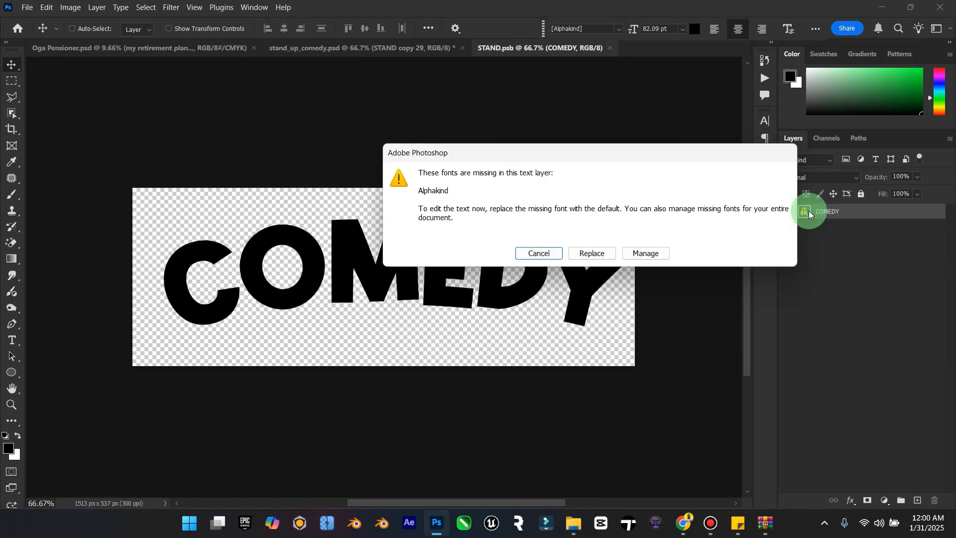
click(587, 251)
key(Caps_Lock)
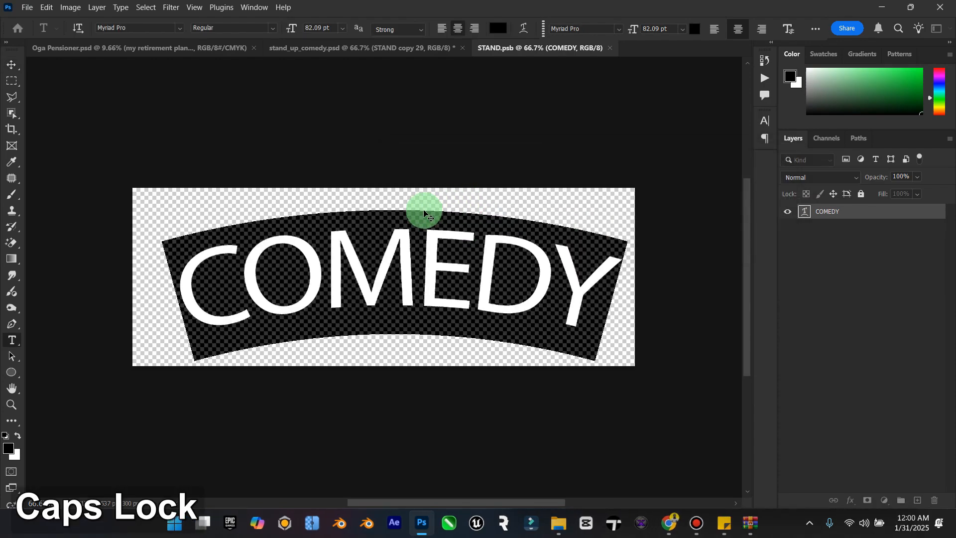
key(Escape)
text(PEN)
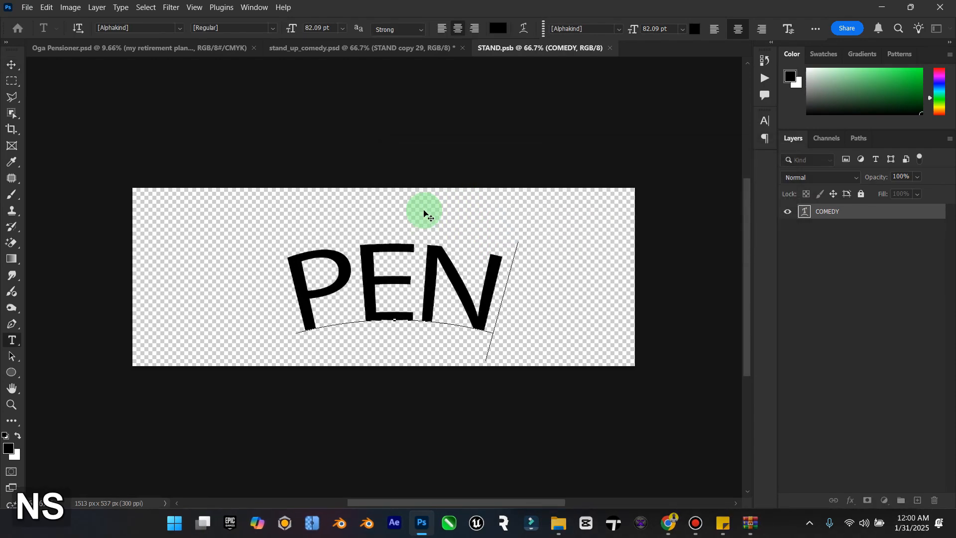
text(SIONER)
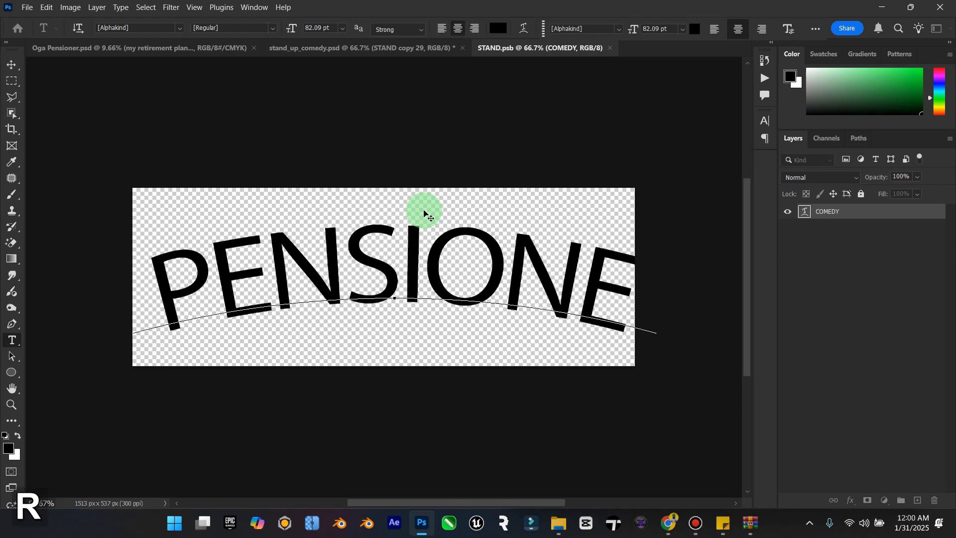
Step: Set the whole PENSIONER text to 72 pt in the Komikaze Regular font
key(ctrl)
key(ctrl+a)
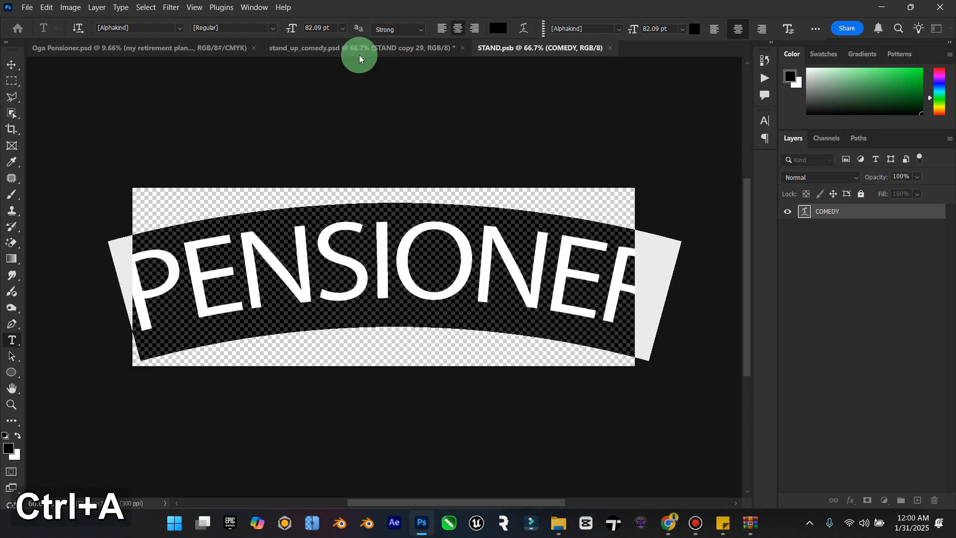
click(342, 27)
click(335, 204)
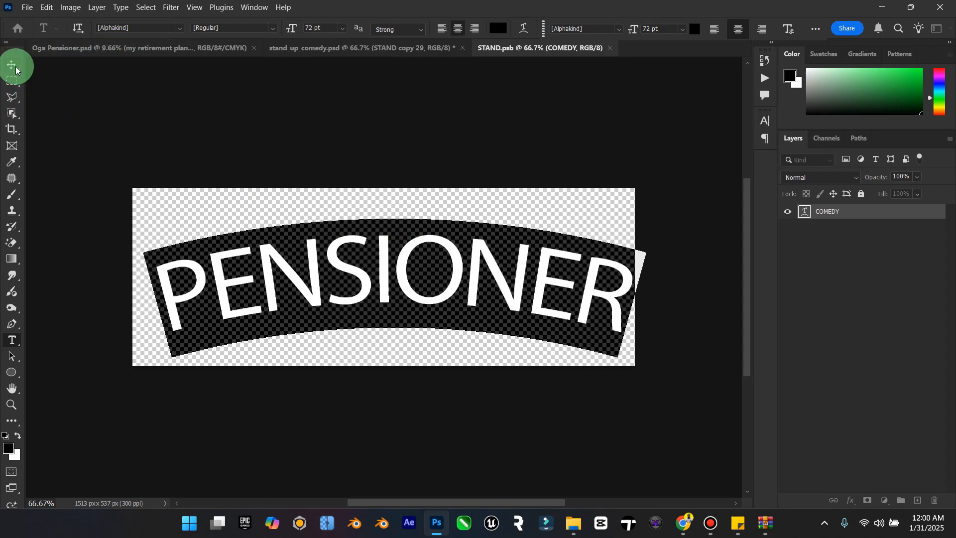
click(180, 29)
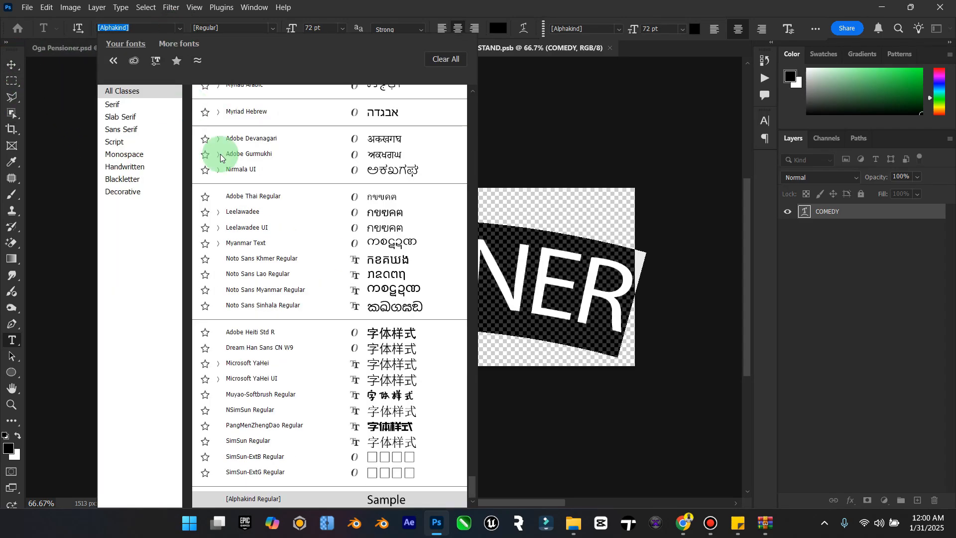
scroll(214, 150, up, 3)
drag(472, 474, 486, 79)
click(417, 98)
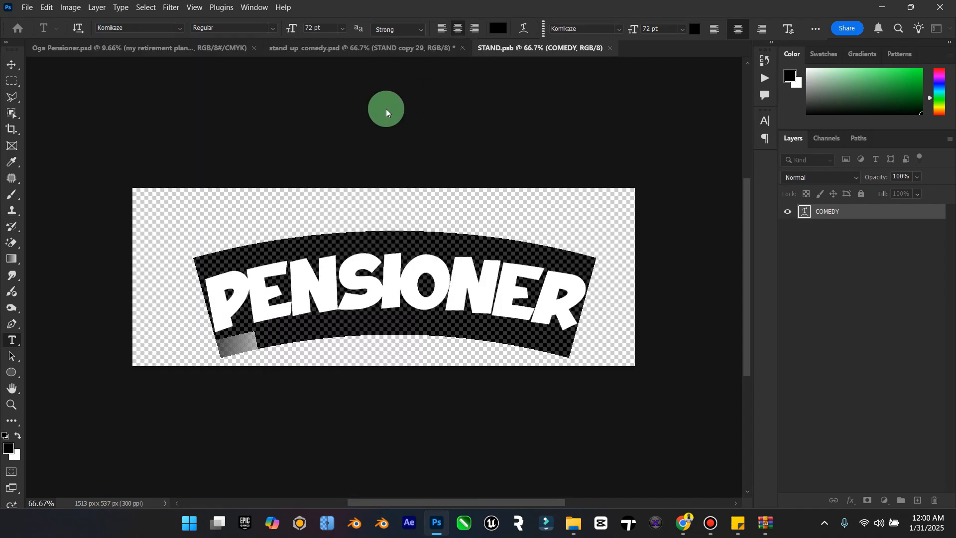
Step: Enlarge the PENSIONER text to 82.09 pt
click(344, 28)
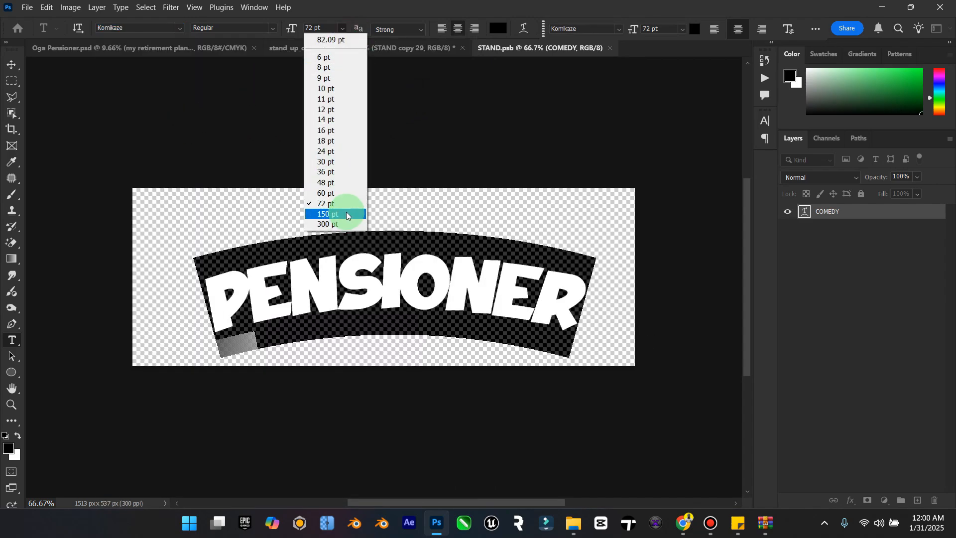
click(319, 27)
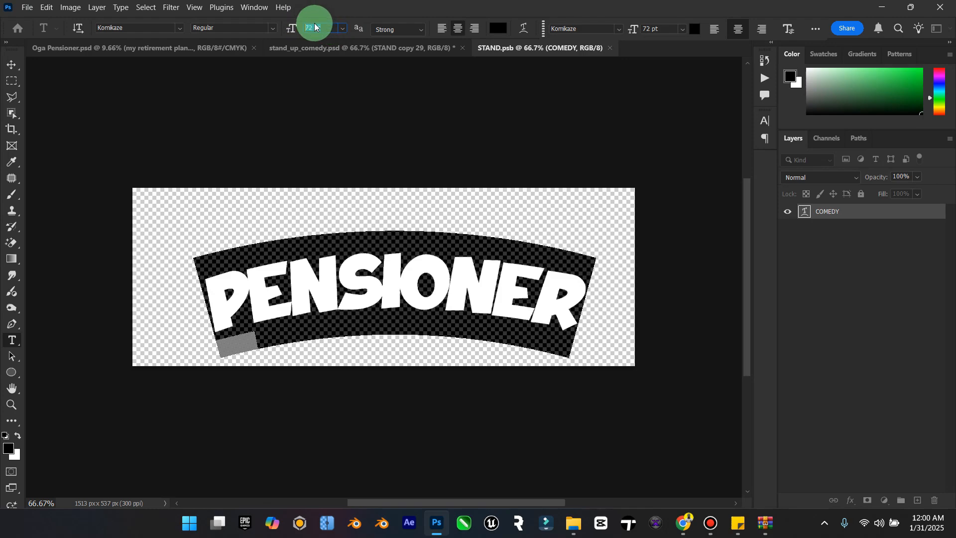
click(342, 29)
click(349, 41)
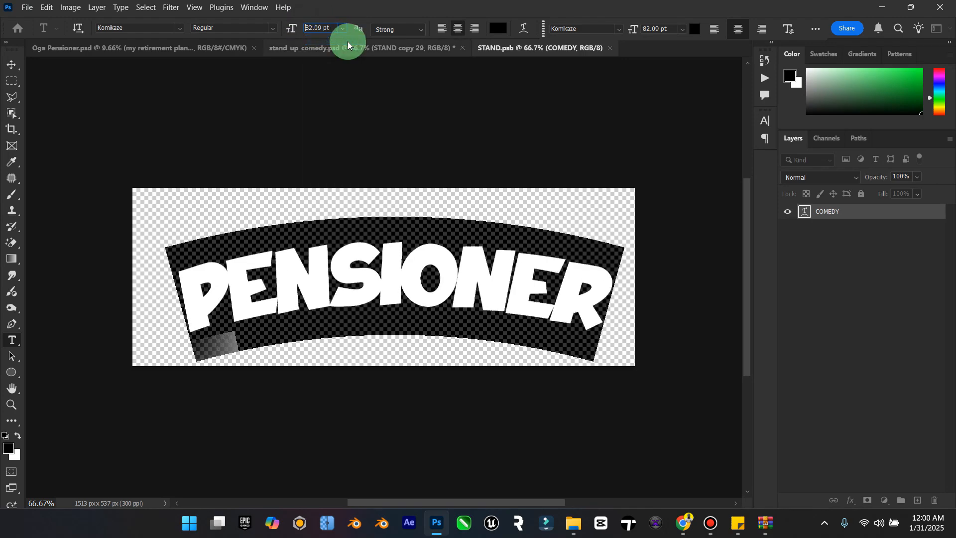
Step: Nudge the PENSIONER text slightly to the left, and close STAND.psb with its changes saved
click(10, 62)
drag(438, 289, 431, 286)
click(622, 48)
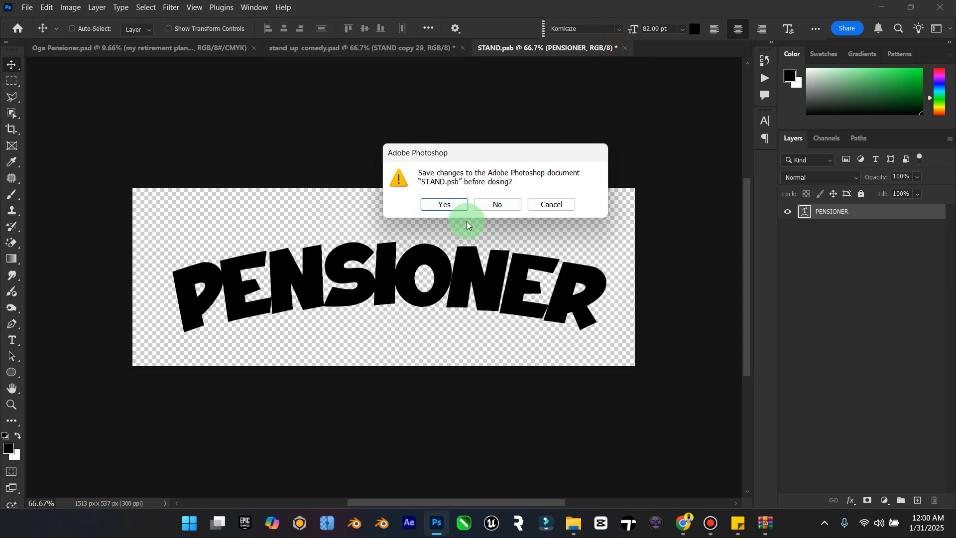
click(442, 202)
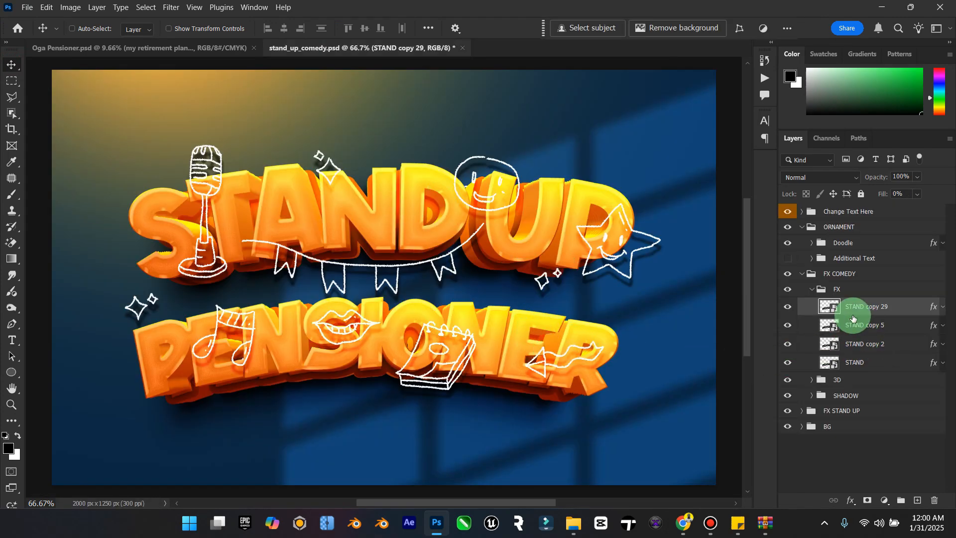
Step: Collapse the FX COMEDY group and open the STAND copy 28 smart object inside FX STAND UP's 3D 1 group
click(812, 289)
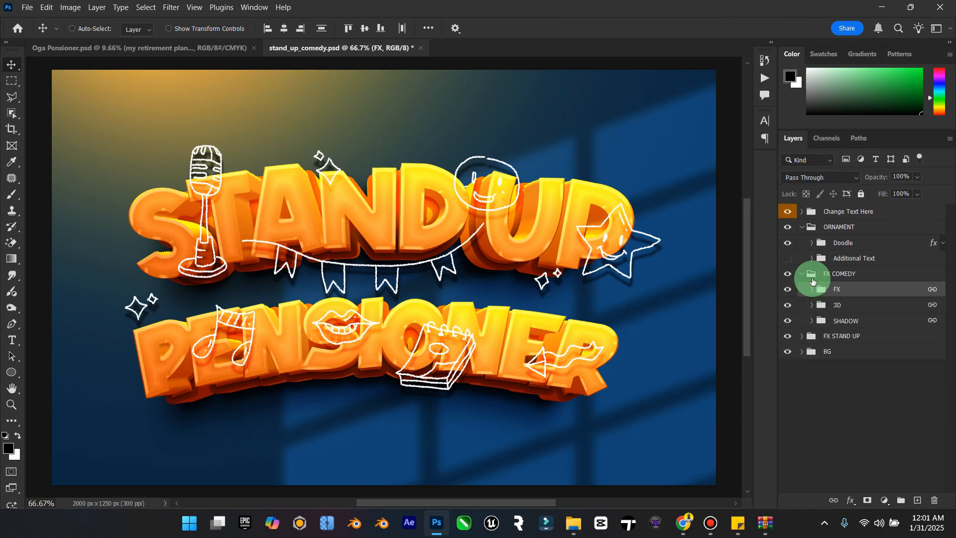
click(806, 278)
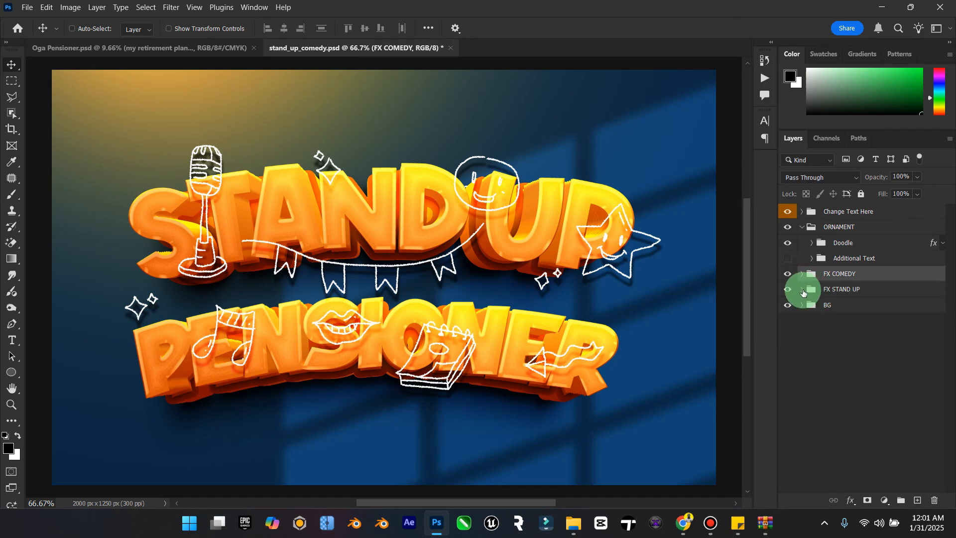
click(802, 290)
double_click(831, 360)
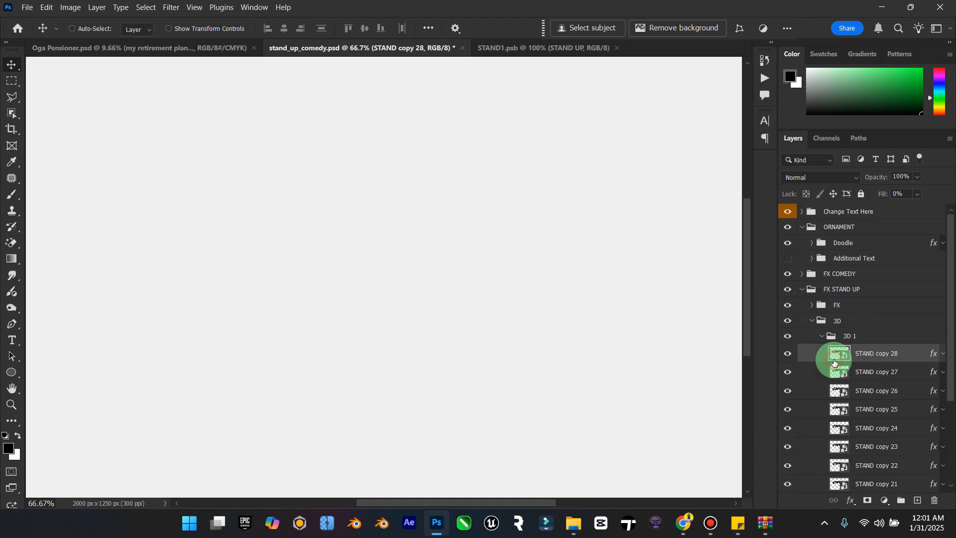
Step: Replace the missing font in STAND1.psb's STAND UP text layer and change the wording to "OGA"
double_click(801, 212)
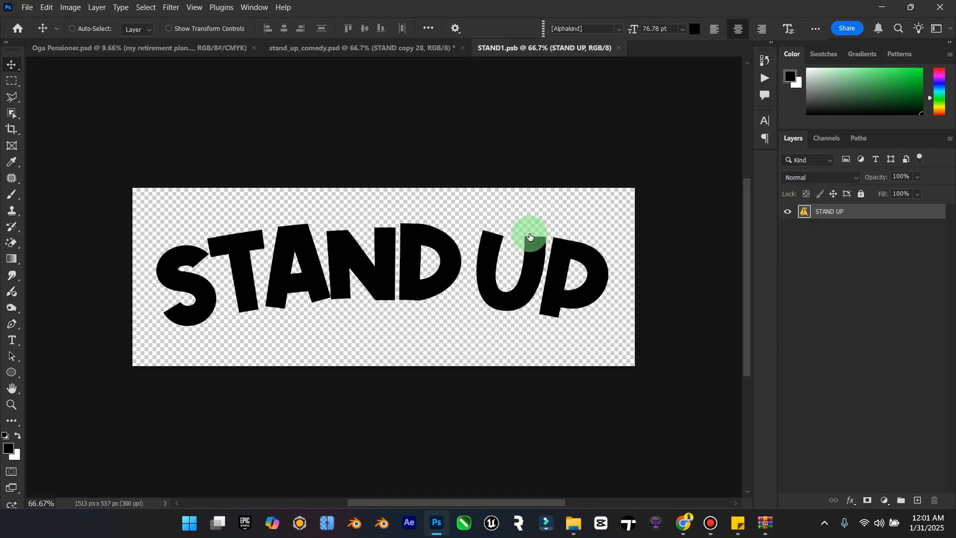
double_click(802, 212)
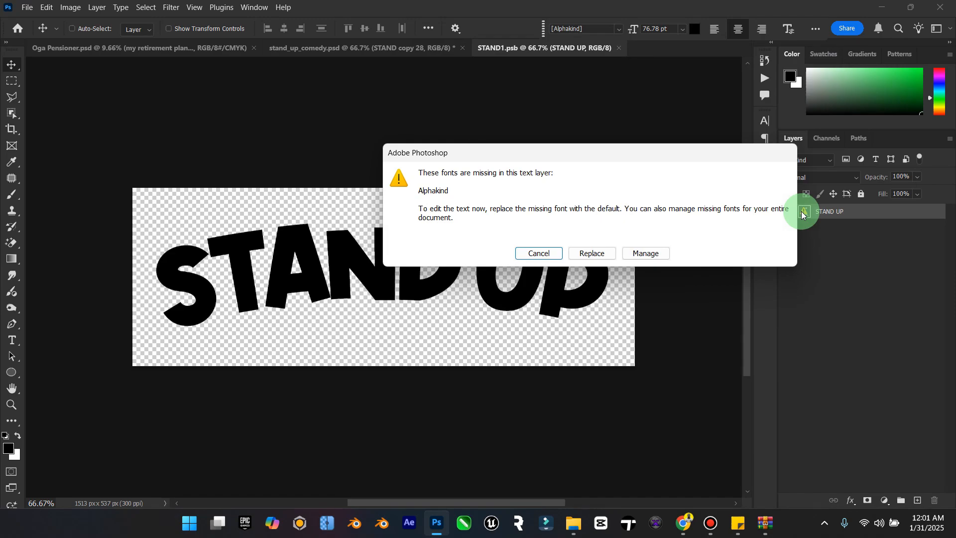
click(591, 252)
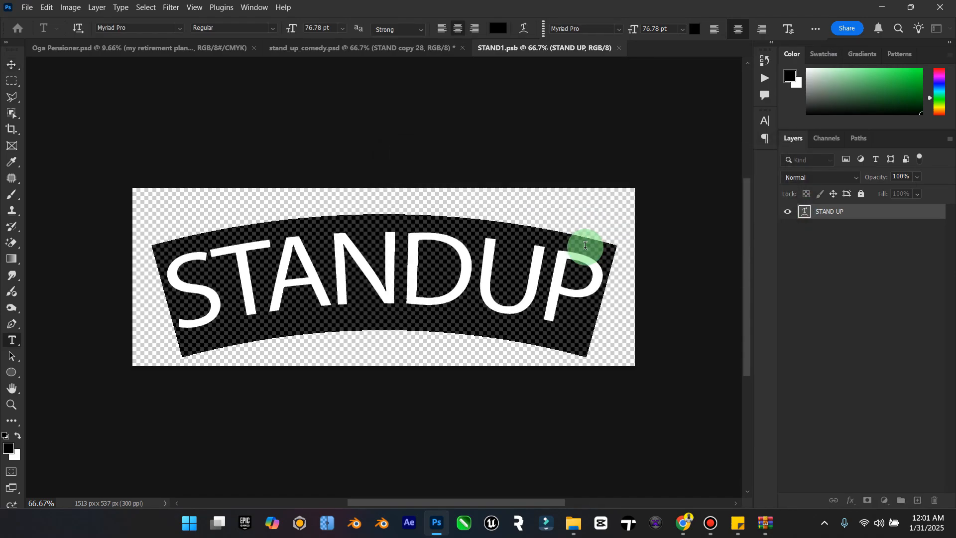
text(OGA)
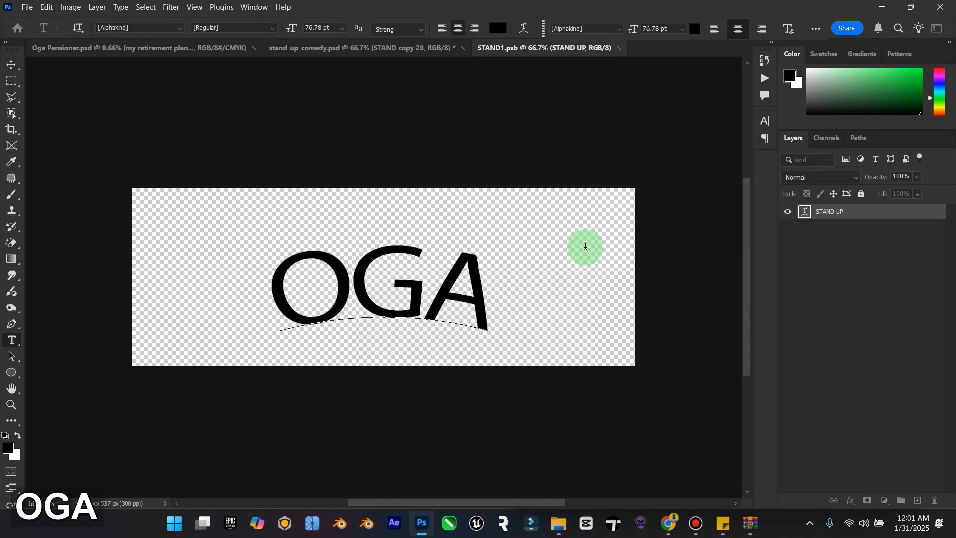
Step: Set the whole OGA text to the Komikaze Regular font
key(ctrl+a)
click(178, 28)
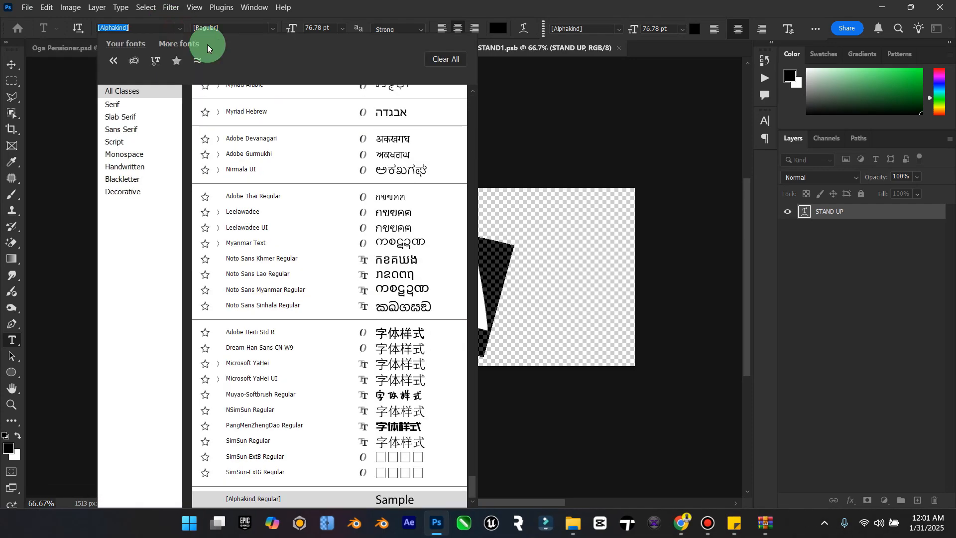
drag(471, 489, 486, 75)
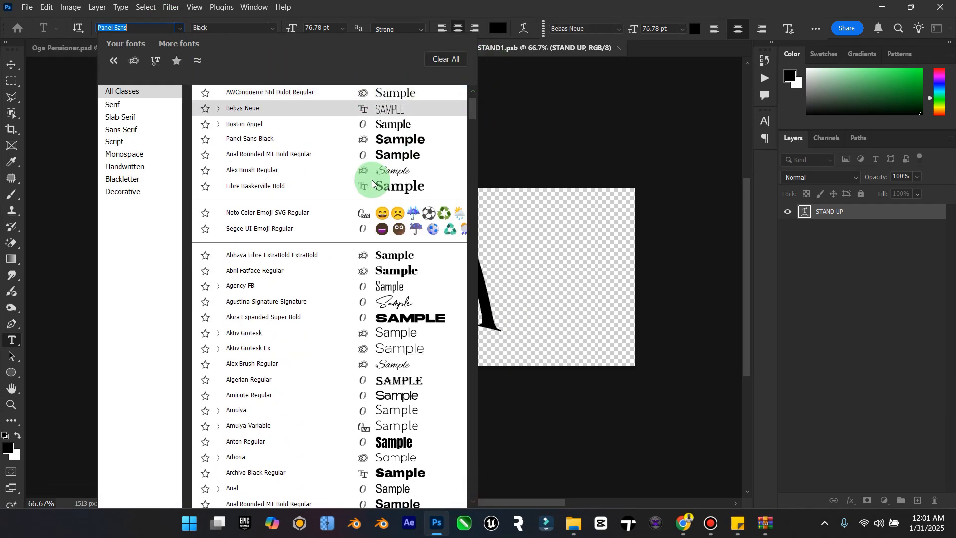
drag(472, 106, 471, 72)
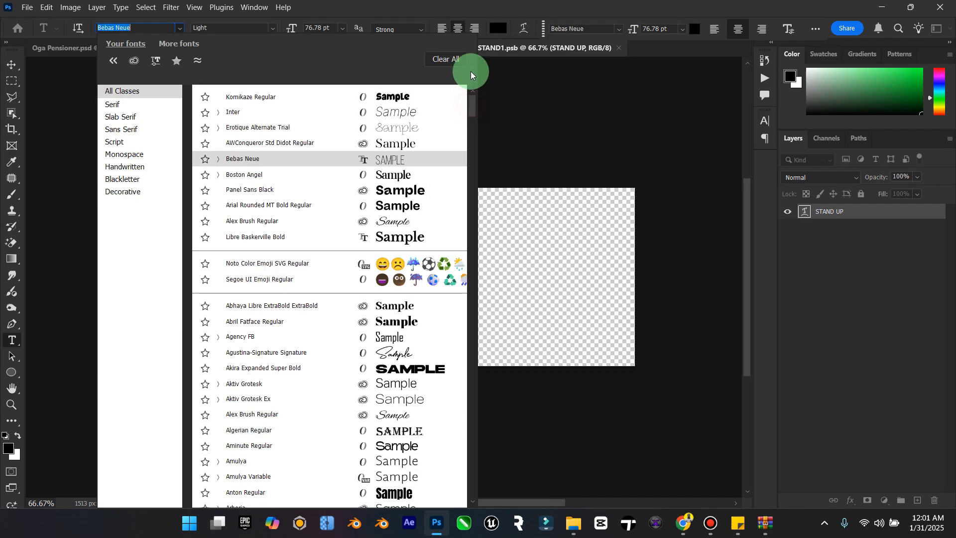
click(380, 97)
Step: Try the OGA text at 150 pt, and set its size to 82 pt
click(343, 28)
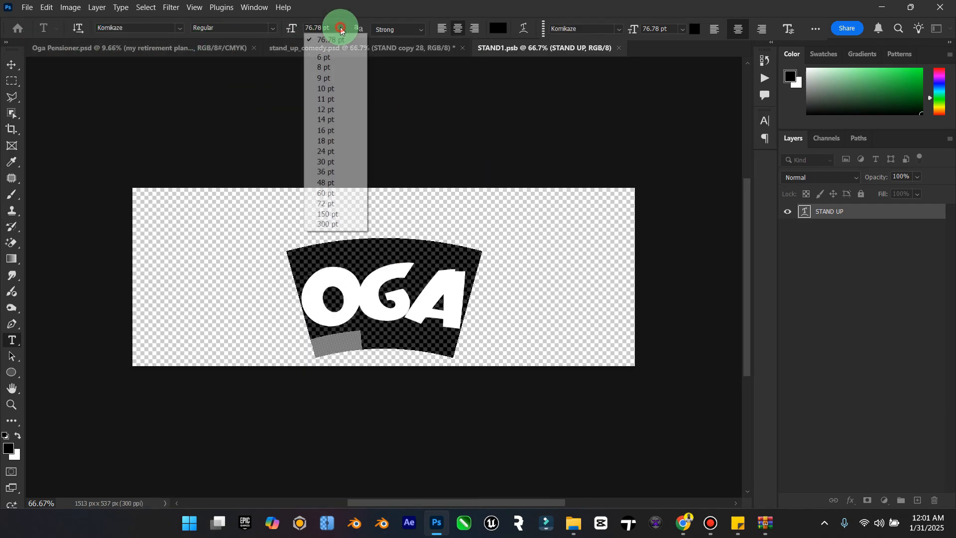
click(332, 215)
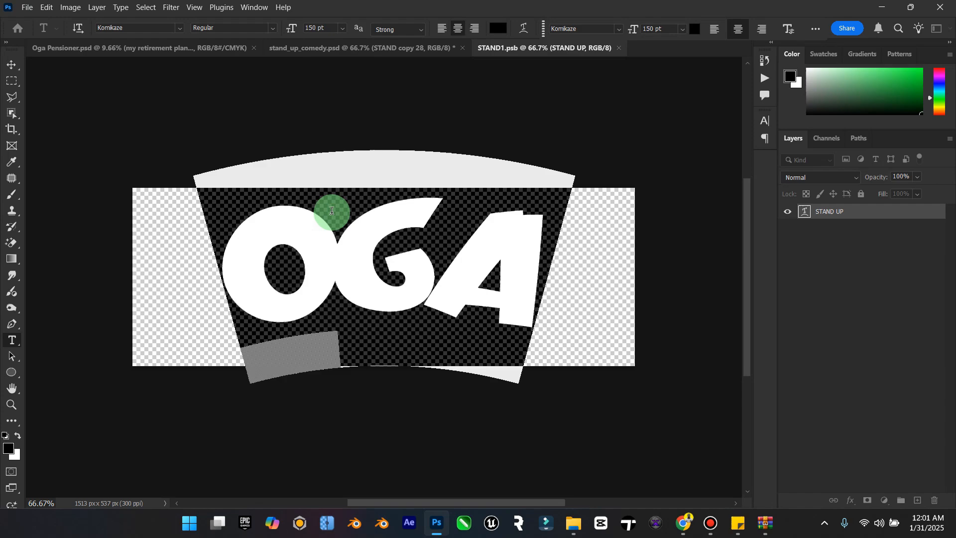
drag(324, 29, 299, 33)
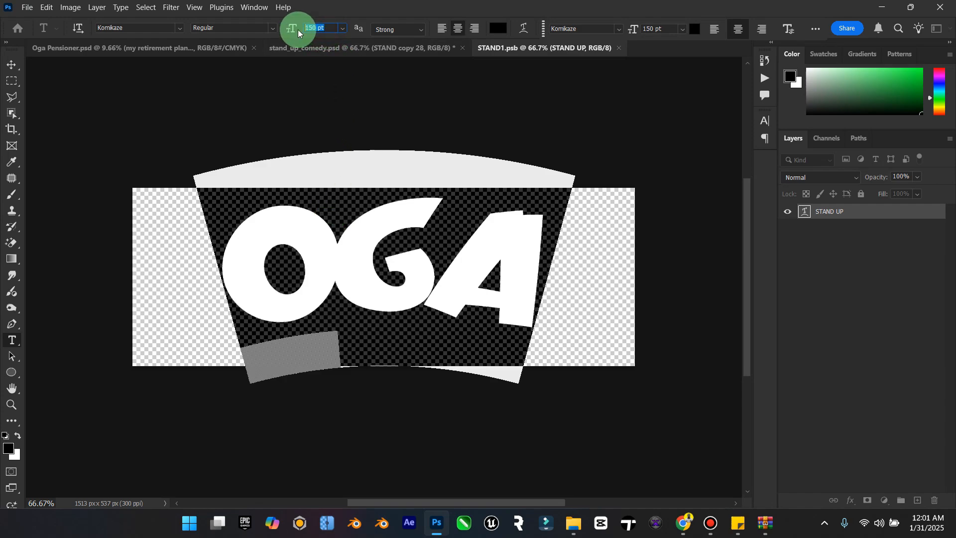
text(82)
key(Return)
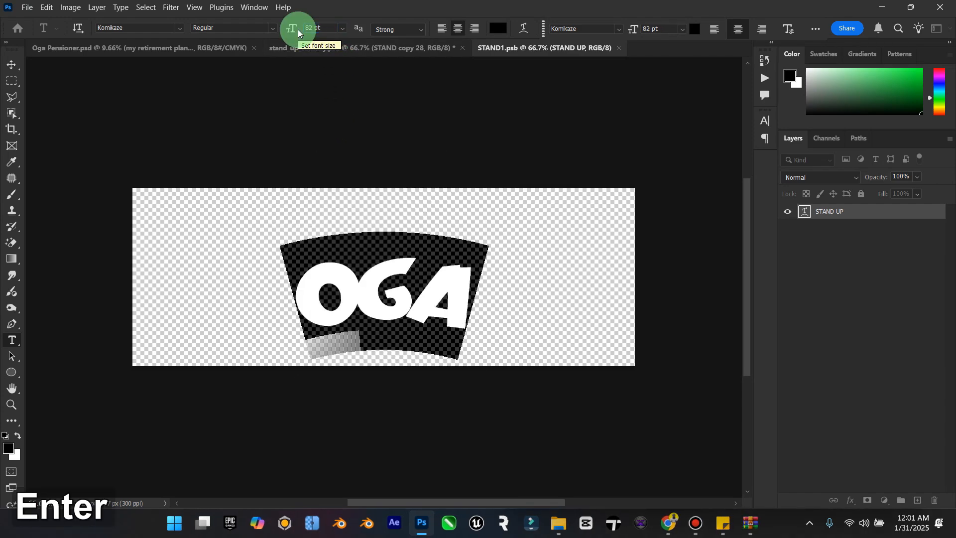
Step: Commit the OGA text and close STAND1.psb with its changes saved
click(12, 64)
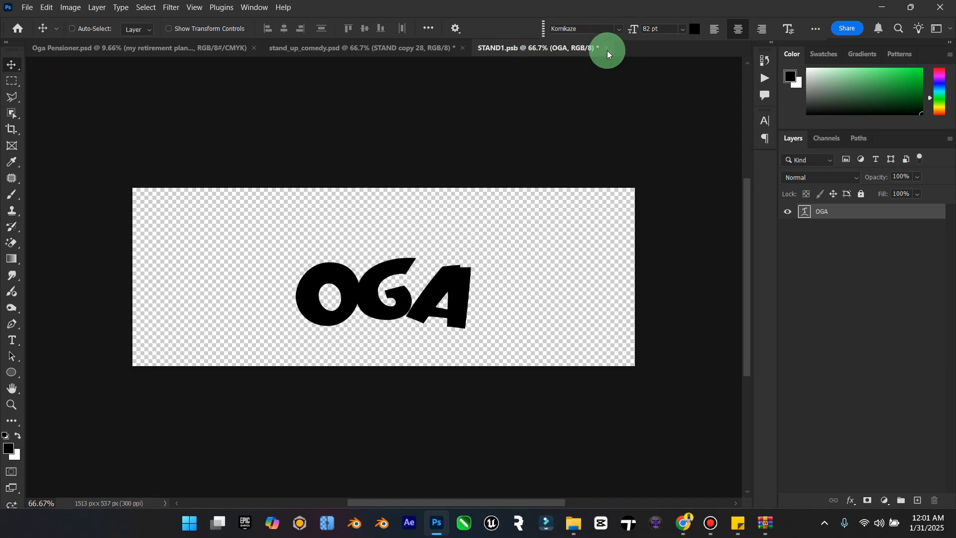
click(607, 47)
click(445, 204)
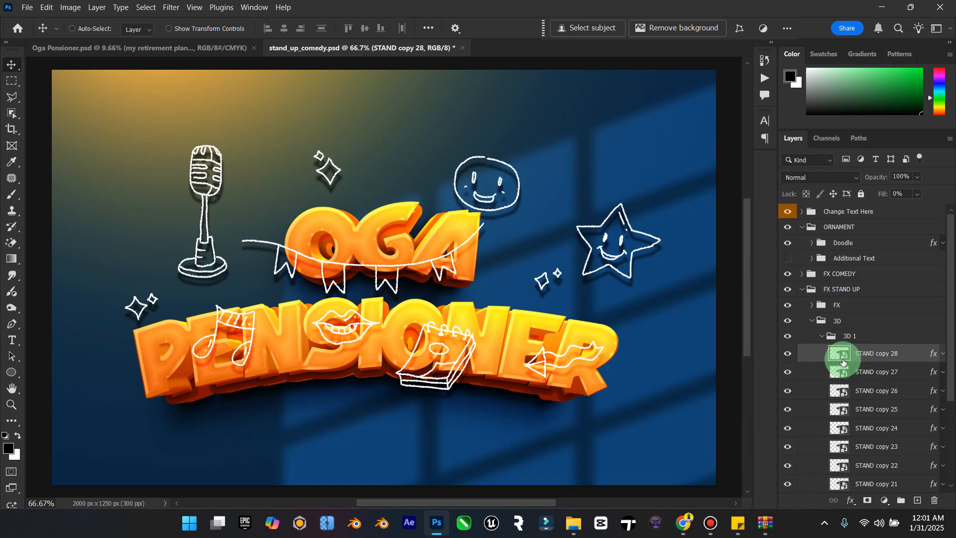
Step: Collapse the 3D, FX STAND UP and ORNAMENT groups in the layer stack
click(818, 322)
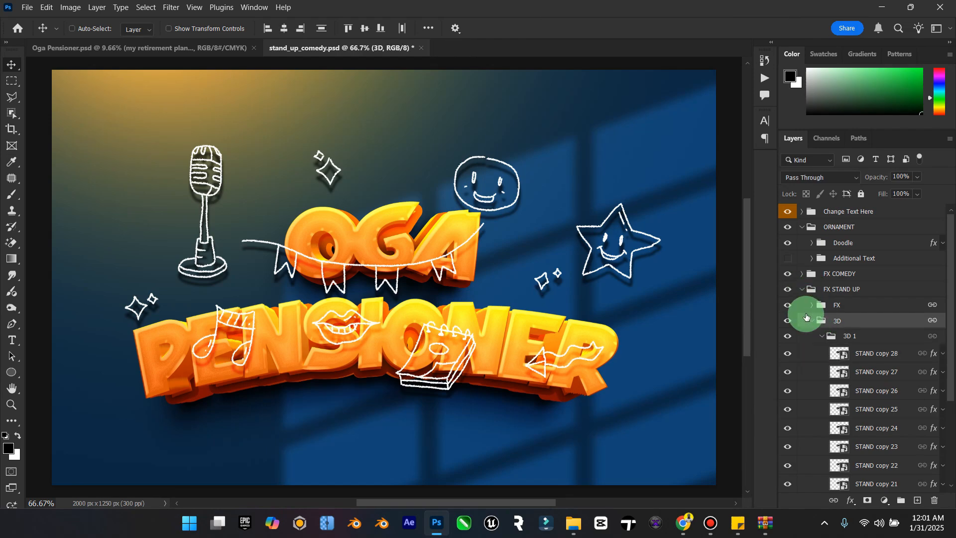
click(811, 322)
click(802, 290)
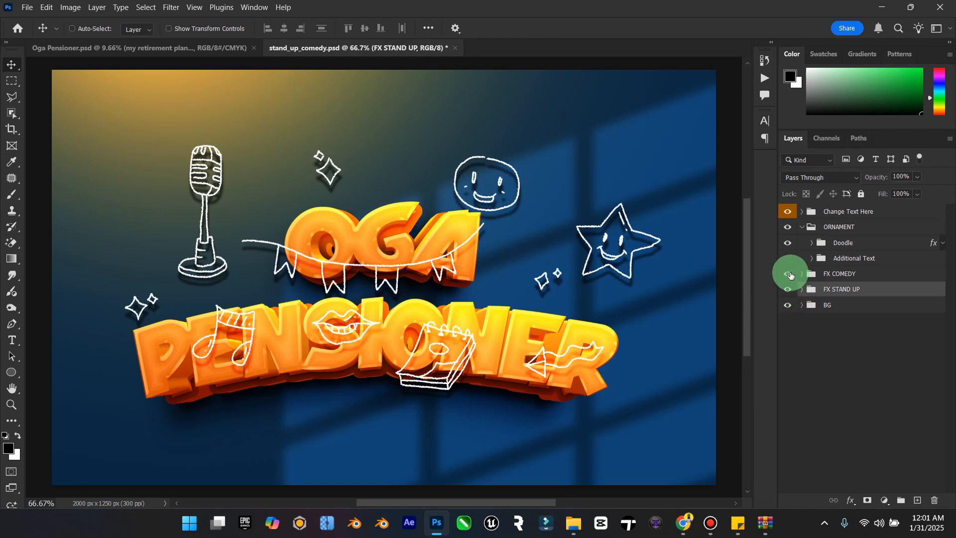
click(802, 226)
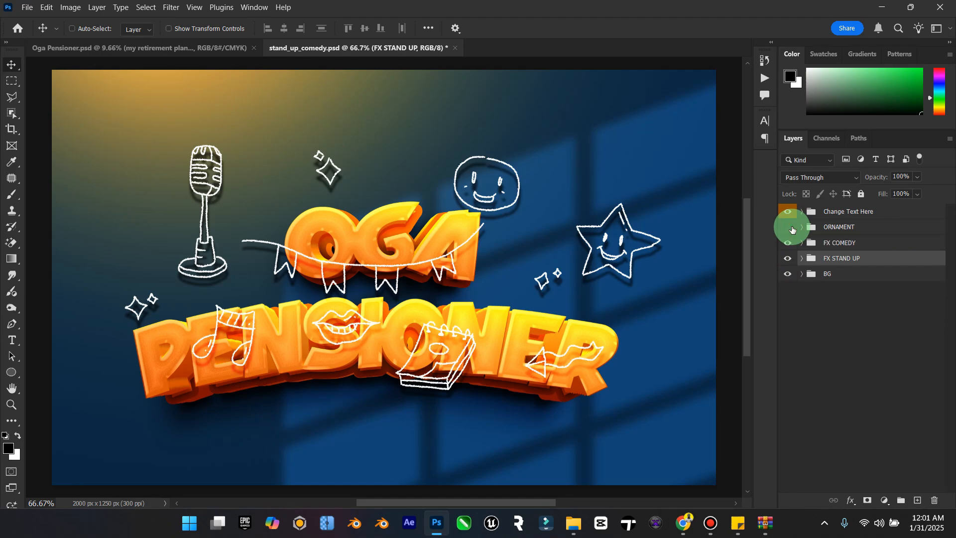
Step: Hide the ORNAMENT group to check the 3D lettering alone, show it again, and expand the group
click(792, 229)
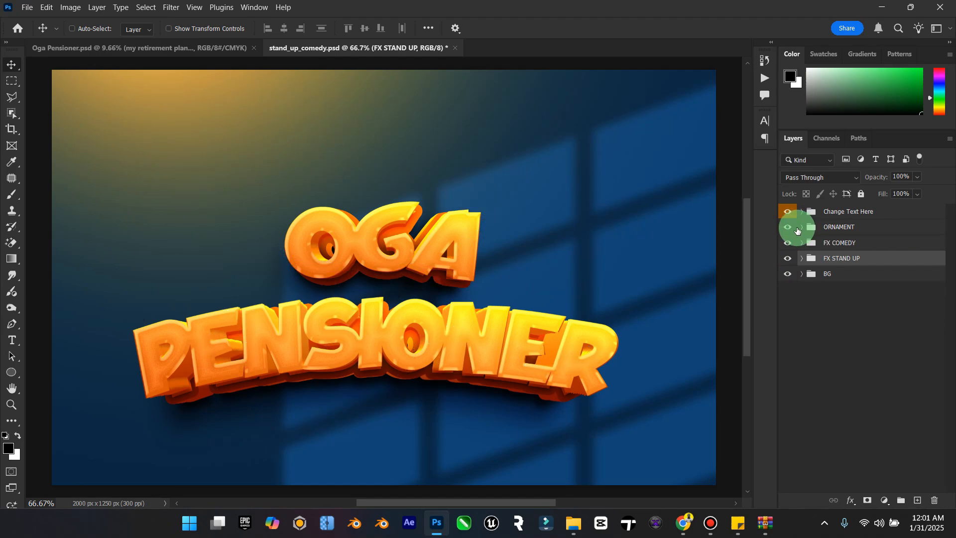
click(791, 228)
click(801, 227)
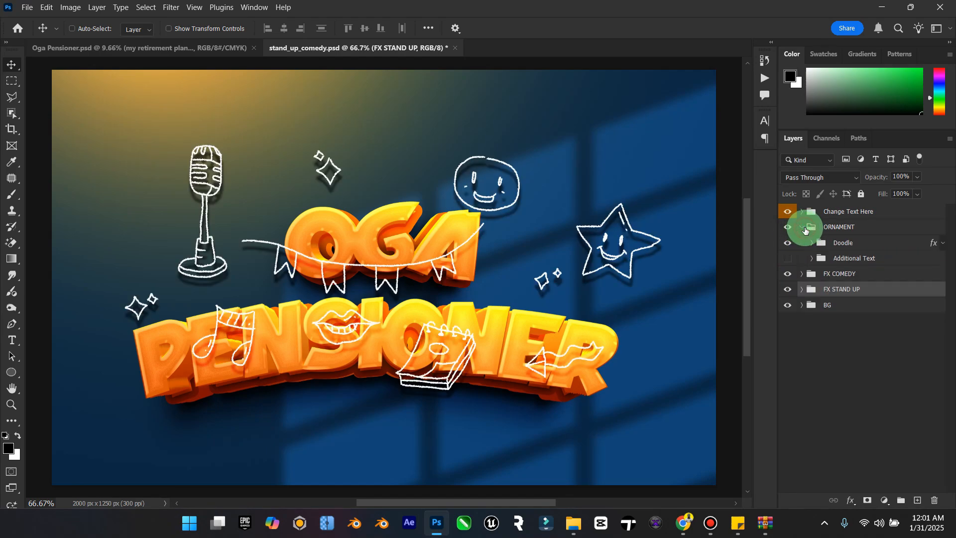
Step: Turn on the Additional Text group inside ORNAMENT, then collapse and hide the whole ORNAMENT group
click(823, 250)
click(792, 261)
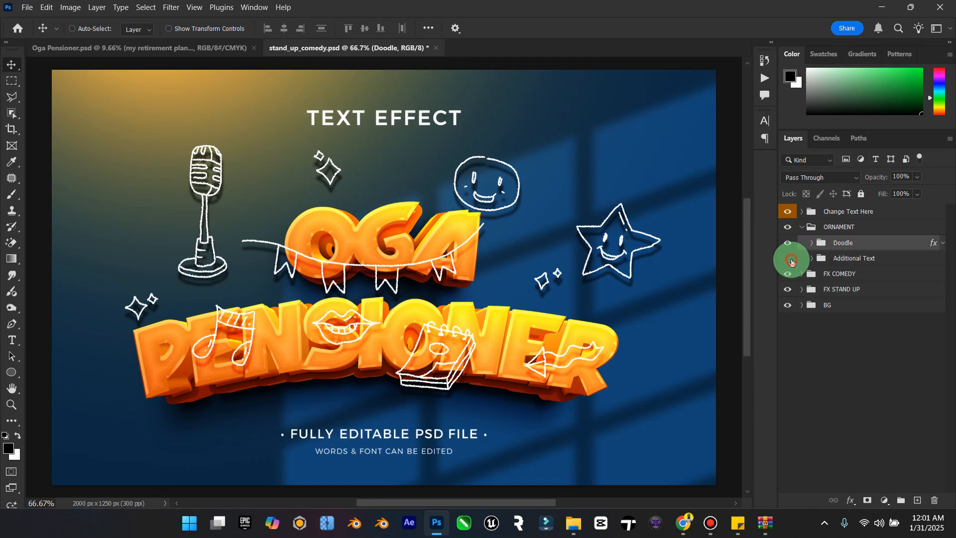
click(801, 227)
click(788, 227)
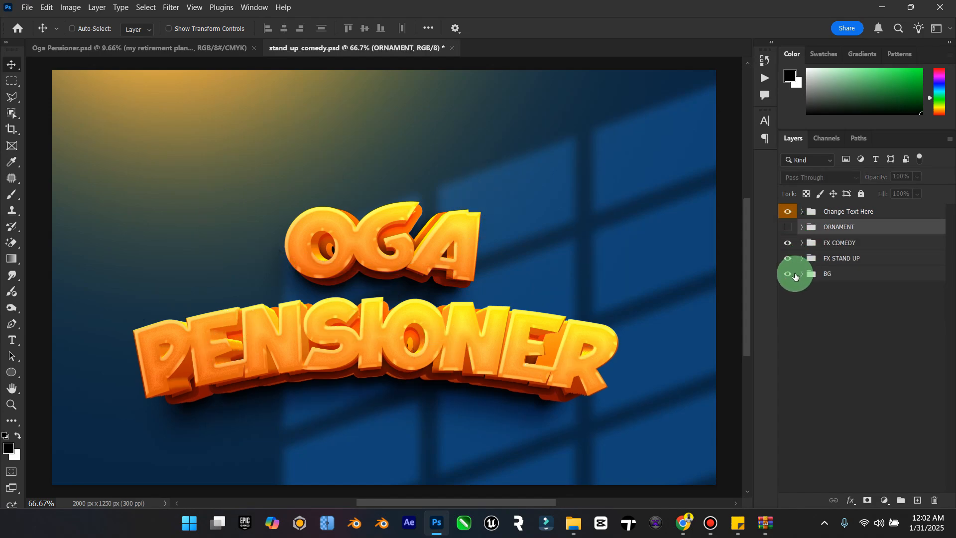
Step: Examine what the 3D, SHADOW and FX subgroups of FX COMEDY contribute by toggling each one's visibility, and collapse the group
click(801, 243)
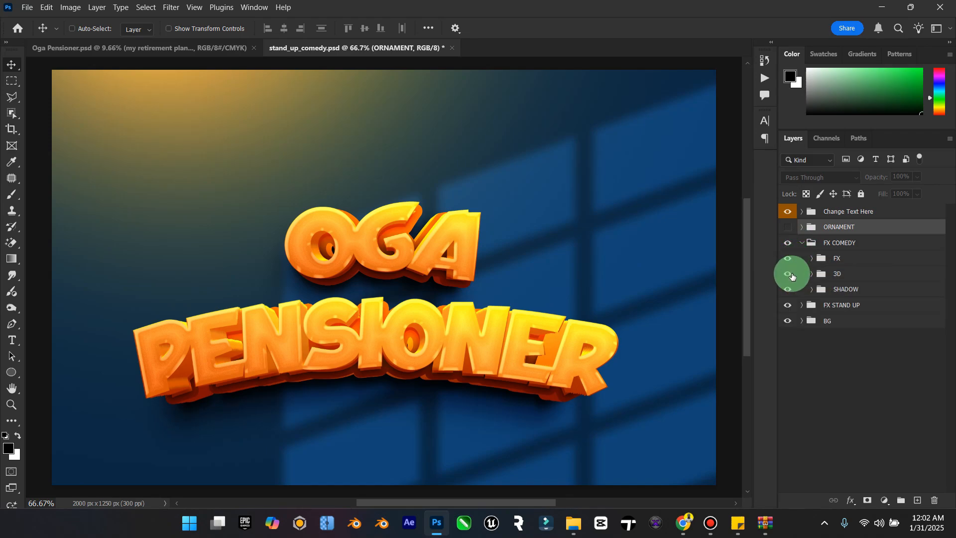
click(792, 277)
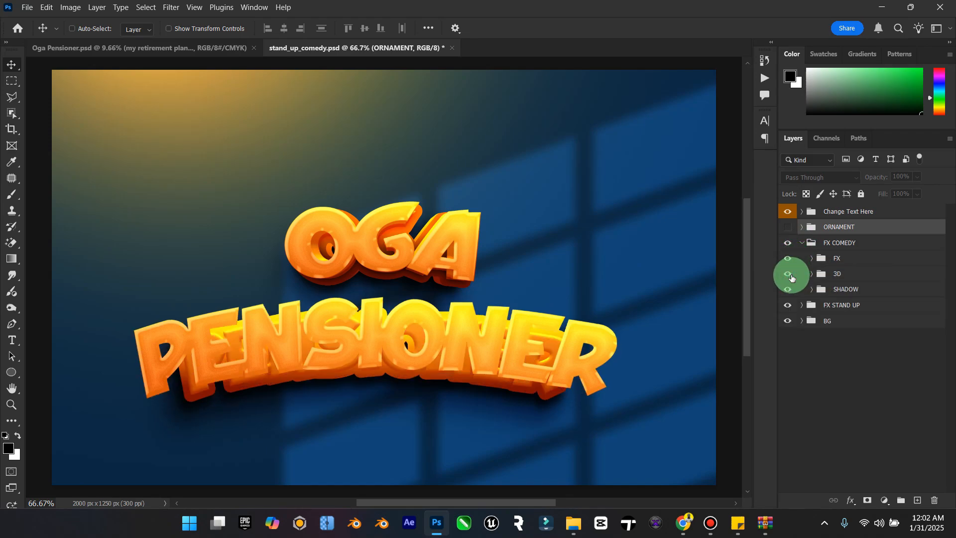
click(792, 277)
click(788, 293)
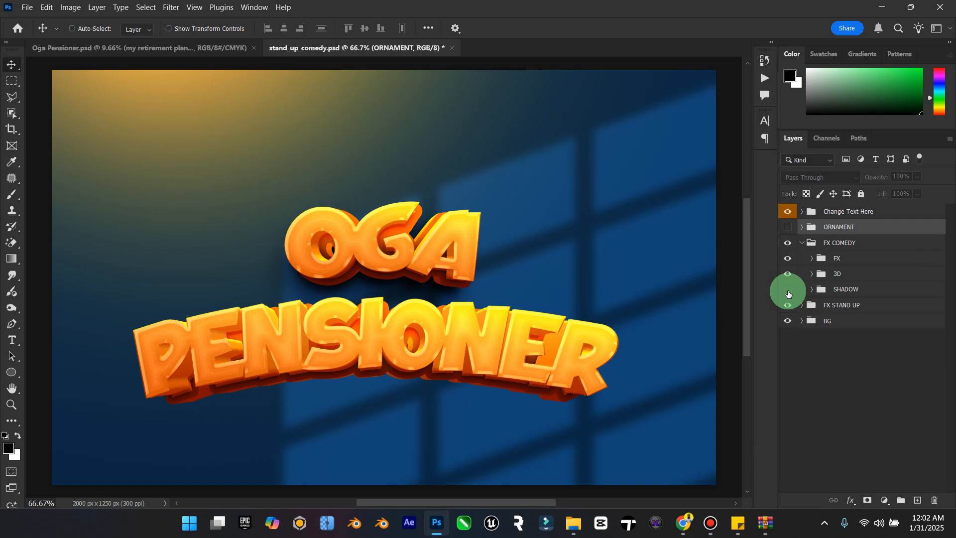
click(788, 293)
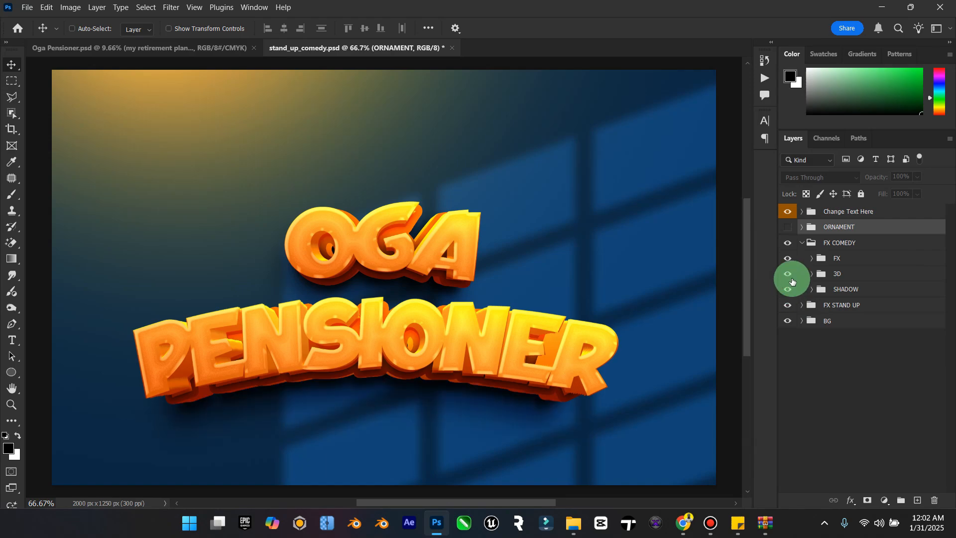
click(782, 260)
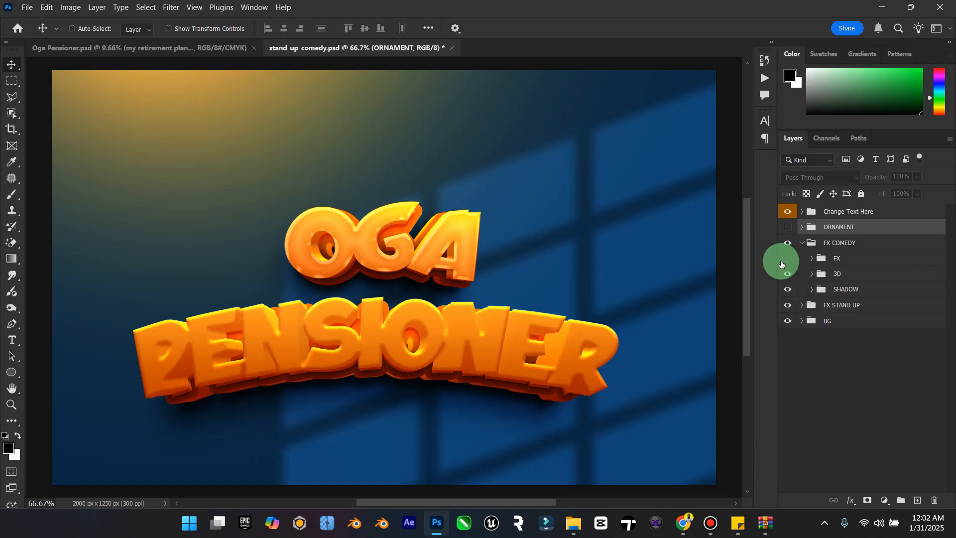
click(787, 257)
click(802, 244)
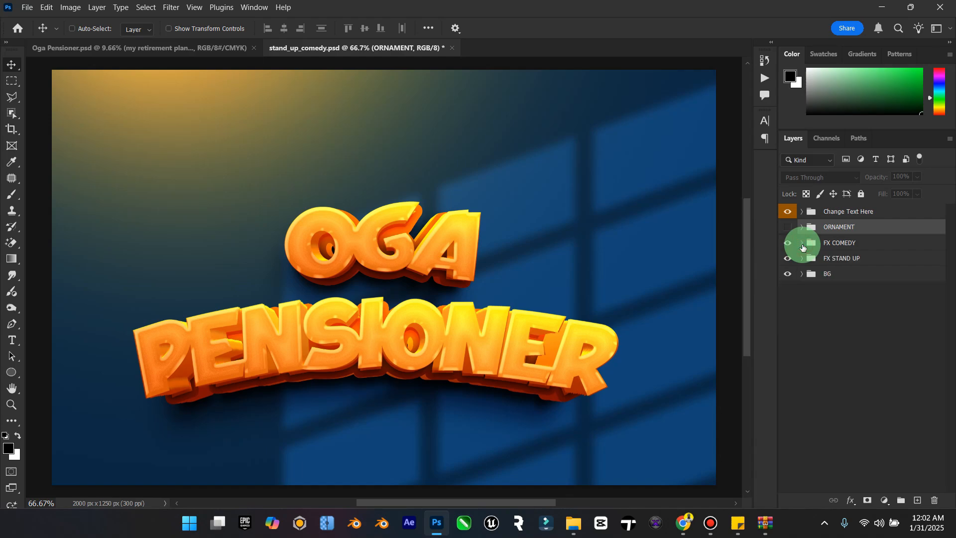
Step: Move the FX STAND UP group down so the OGA lettering sits directly against PENSIONER
click(830, 250)
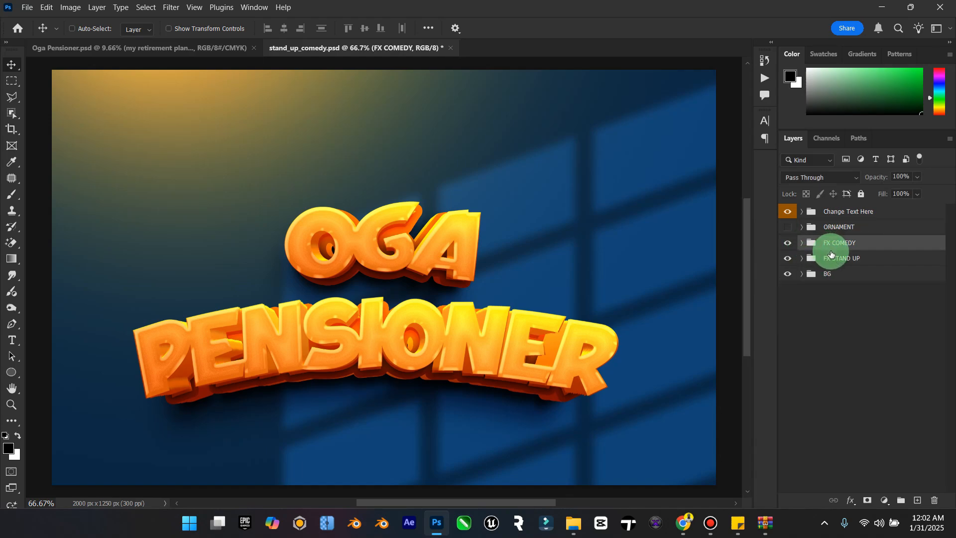
click(830, 255)
drag(429, 276, 427, 297)
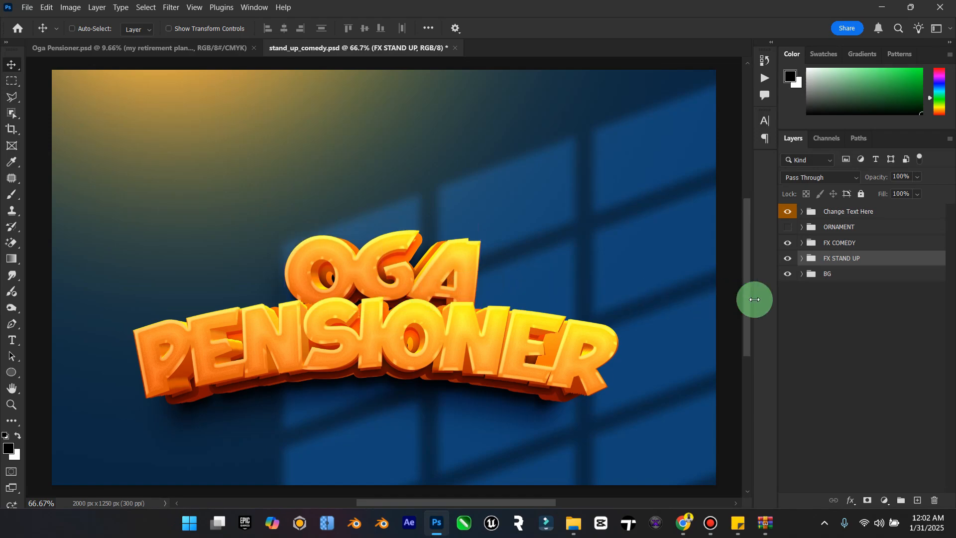
Step: Group FX COMEDY and FX STAND UP together, and hide the BG group
shift+click(844, 247)
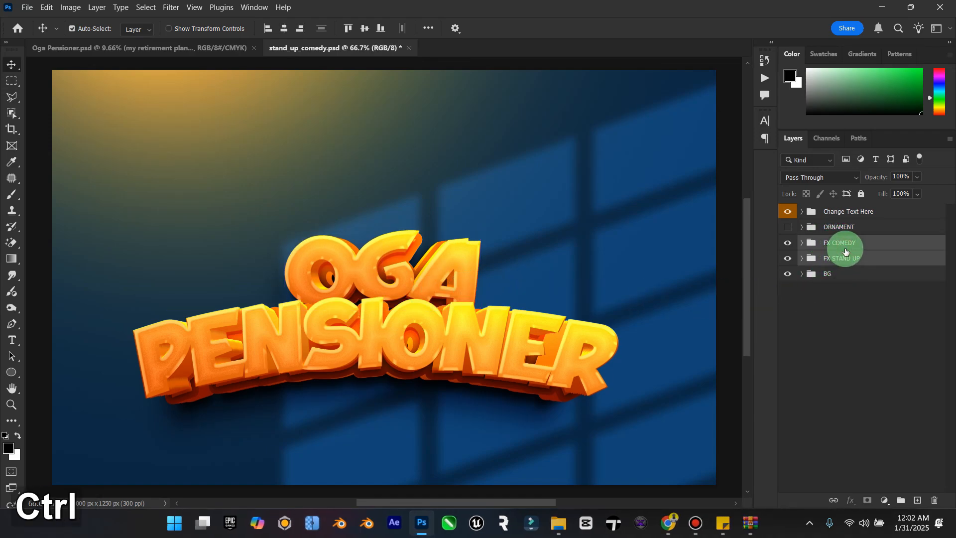
key(ctrl+g)
click(787, 258)
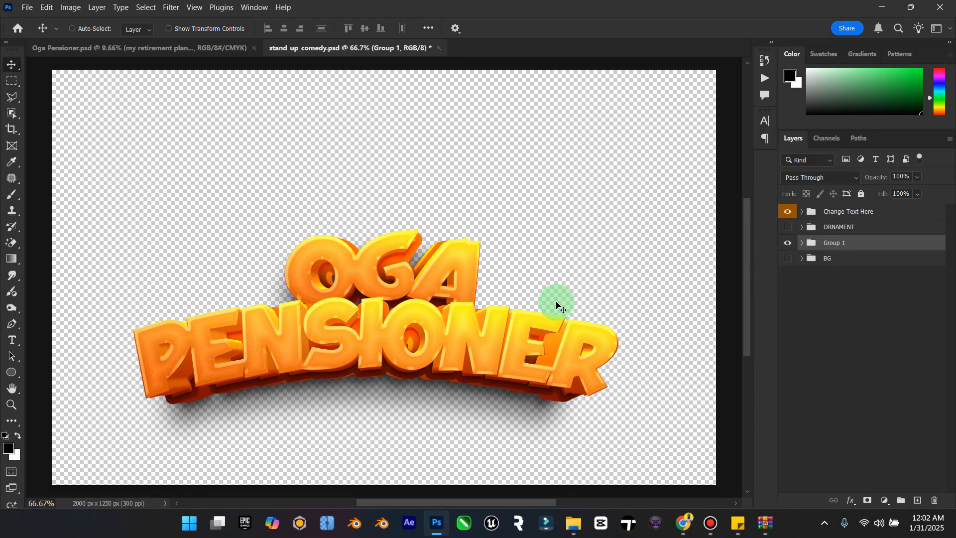
Step: Bring the grouped lettering into Oga Pensioner.psd and place it above Group 3 in the layer stack
click(231, 48)
drag(390, 292, 421, 406)
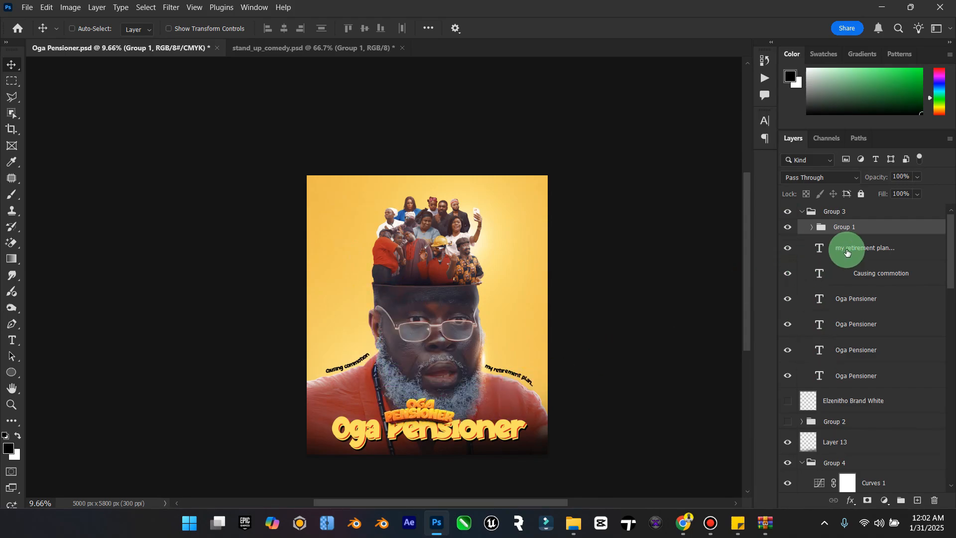
drag(822, 224, 828, 204)
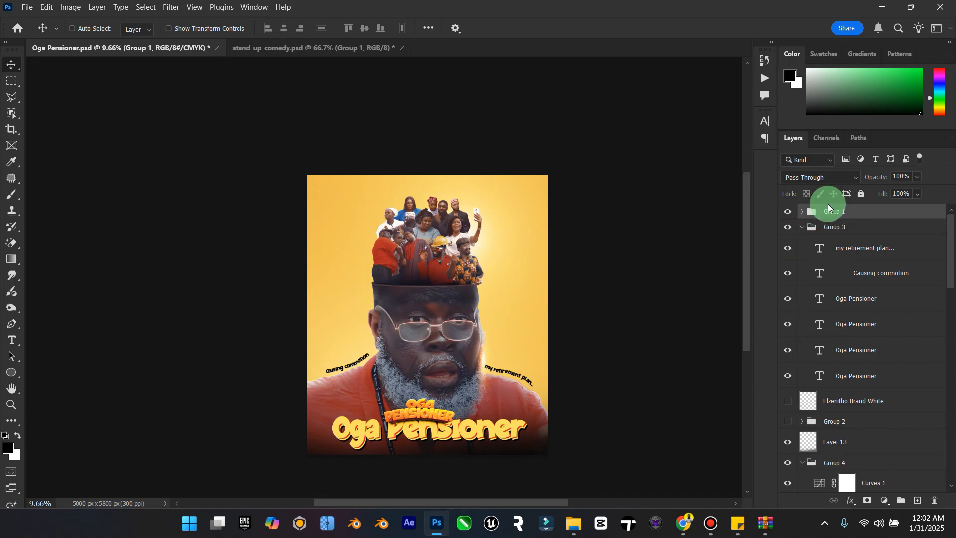
Step: Move the "my retirement plan..." and "Causing commotion" text layers out above Group 3, then collapse and hide Group 3
click(871, 248)
shift+click(865, 275)
drag(853, 252, 826, 235)
click(802, 277)
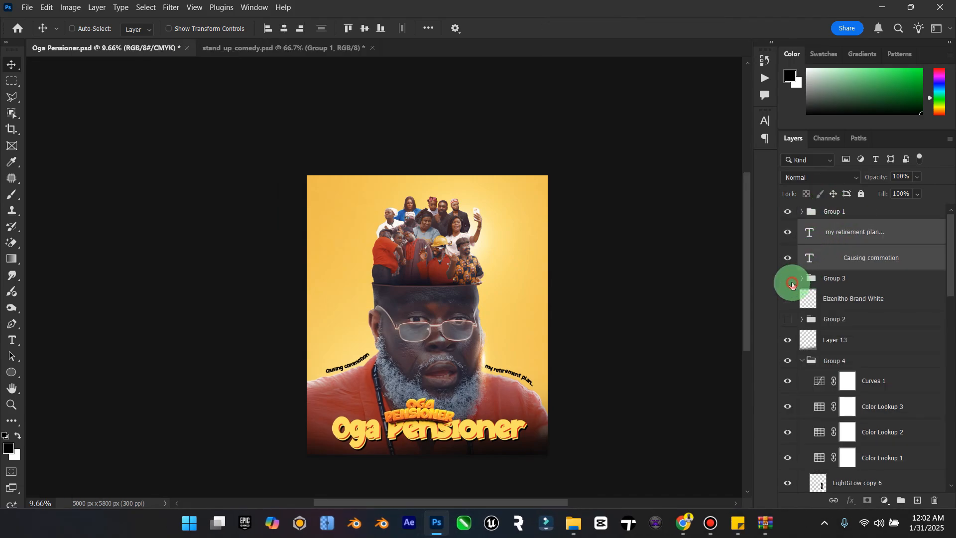
click(792, 284)
Step: Scale the OGA PENSIONER lettering in Group 1 to about 184% and center it near the poster's lower edge
click(837, 213)
key(ctrl)
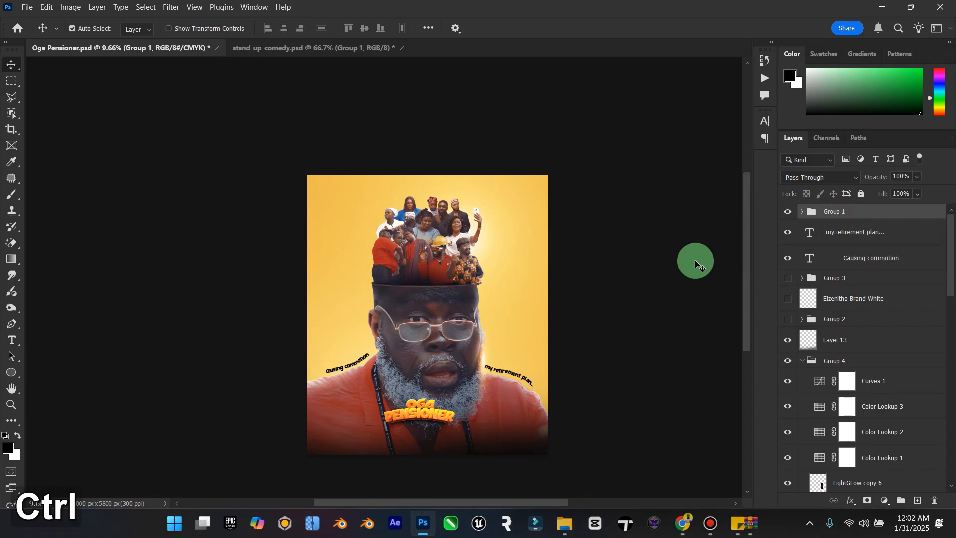
key(ctrl+t)
drag(454, 398, 493, 368)
drag(432, 410, 441, 420)
drag(506, 391, 493, 398)
click(9, 67)
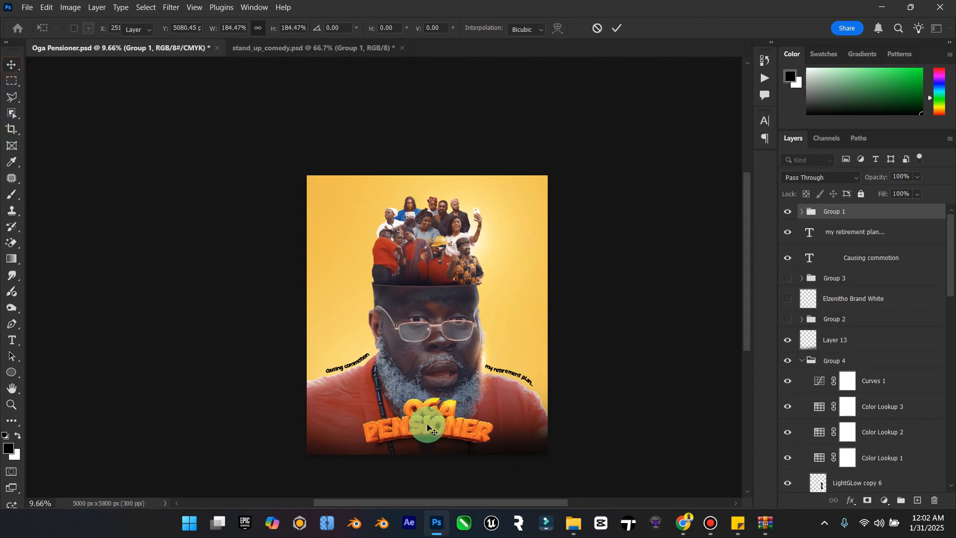
drag(421, 427, 423, 427)
drag(423, 424, 417, 427)
Step: Toggle Layer 13 to check its dark fade, and raise the fade higher behind the title lettering
double_click(8, 392)
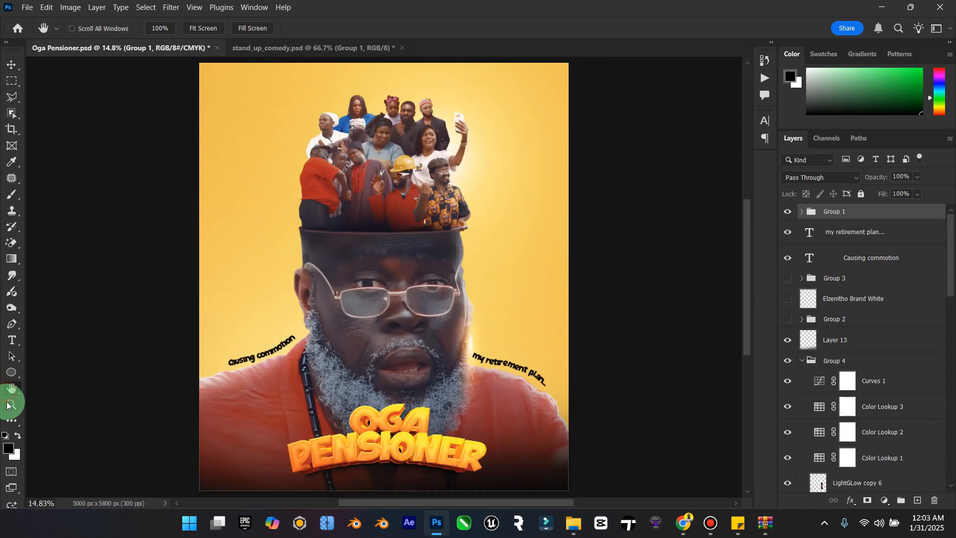
click(13, 407)
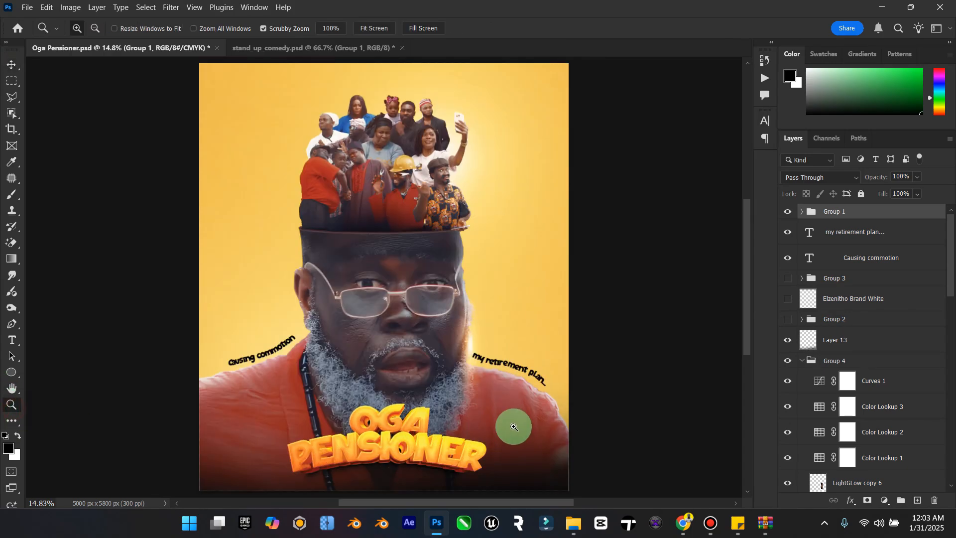
click(12, 64)
click(787, 341)
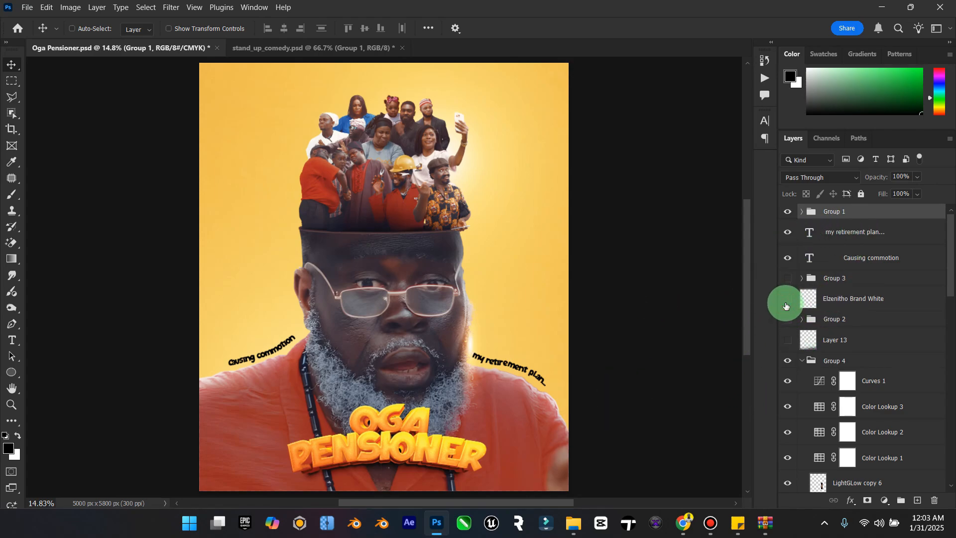
click(787, 340)
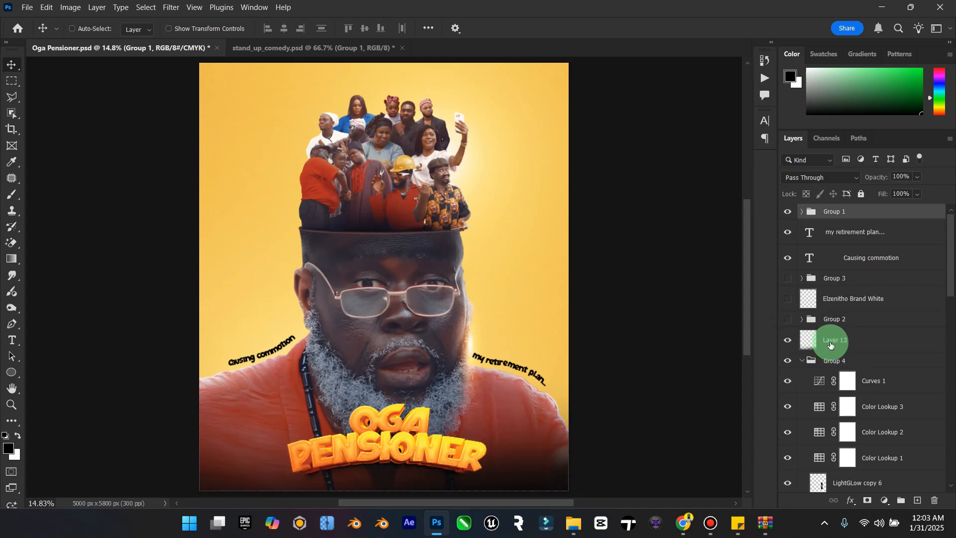
click(839, 347)
drag(533, 438, 533, 407)
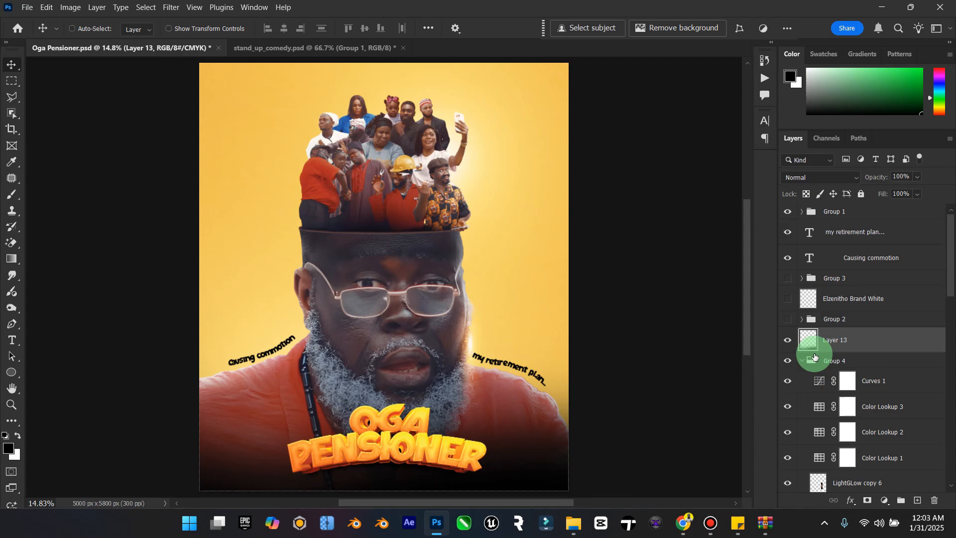
Step: Show the Elzenitho Brand White logo and move it to the poster's upper-right corner
click(788, 299)
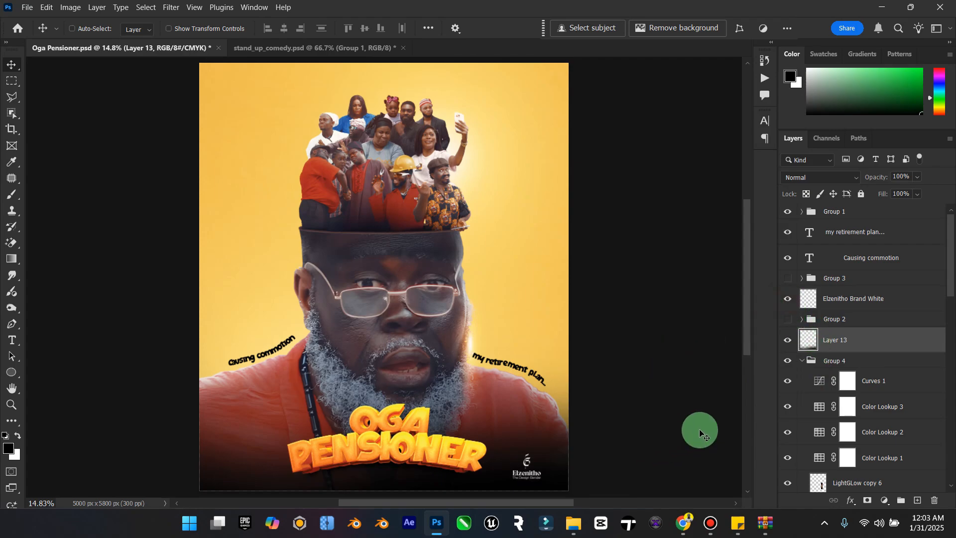
click(851, 299)
drag(498, 438, 532, 80)
Step: Turn the Elzenitho logo black with Hue/Saturation at Lightness -100, and close stand_up_comedy.psd
click(78, 12)
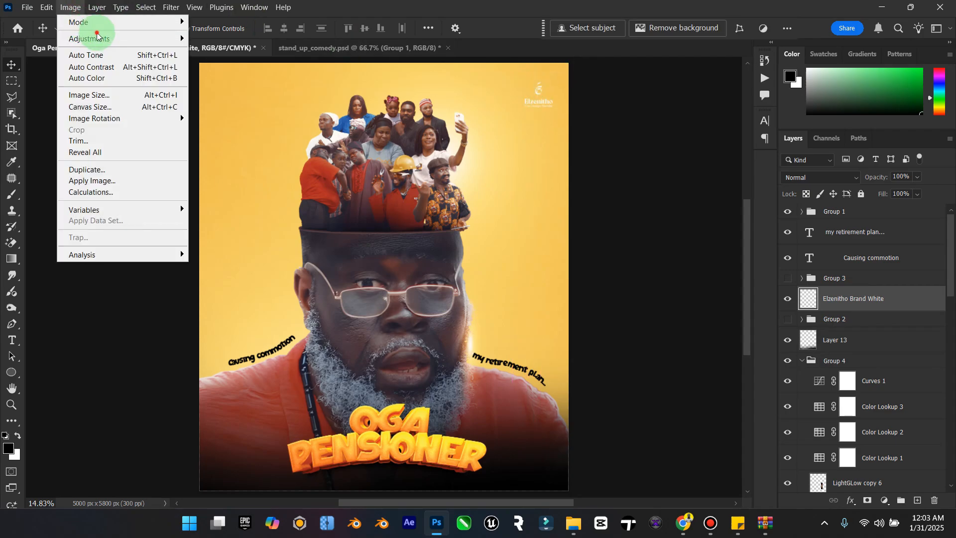
mouse_move(100, 39)
click(256, 101)
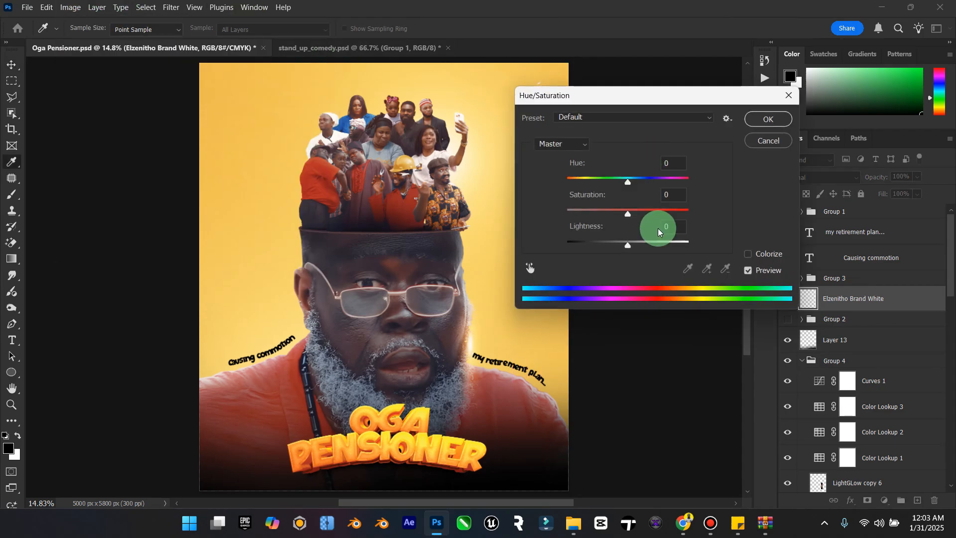
drag(464, 234, 463, 234)
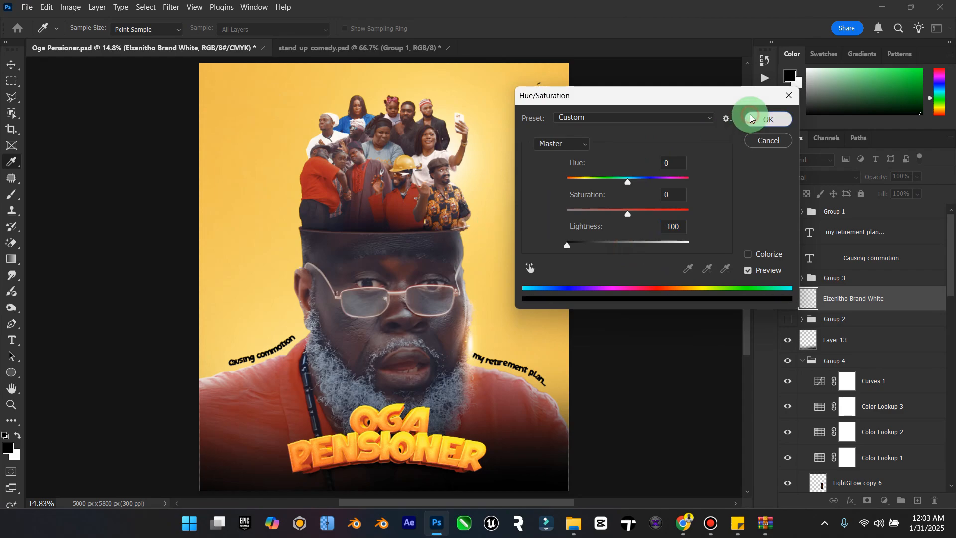
click(752, 118)
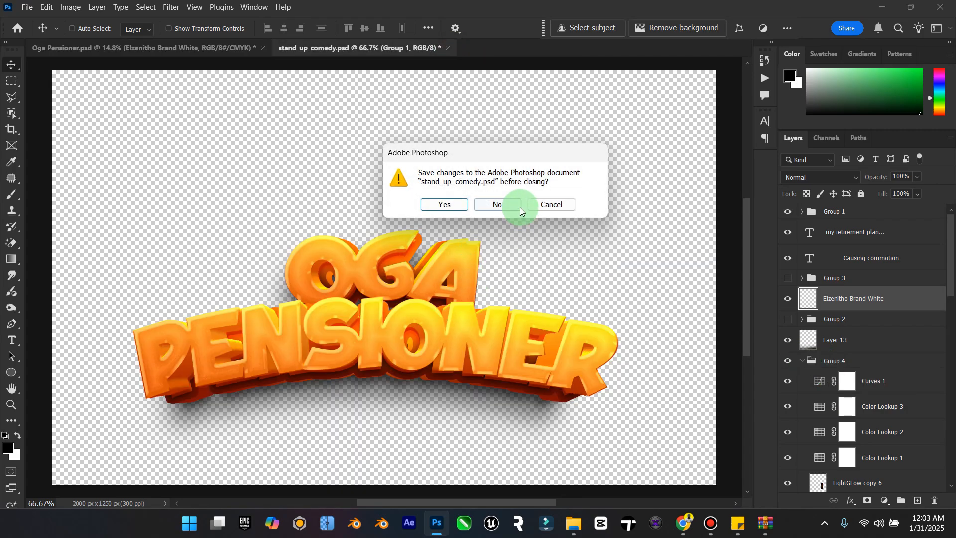
click(520, 207)
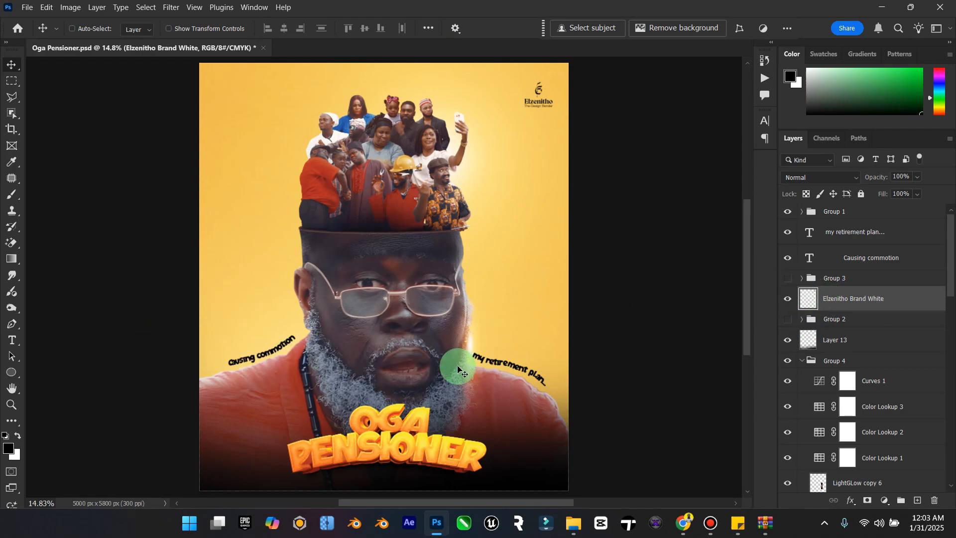
Step: Add the word "IS" to the end of the "Causing commotion" tagline
double_click(813, 257)
click(297, 335)
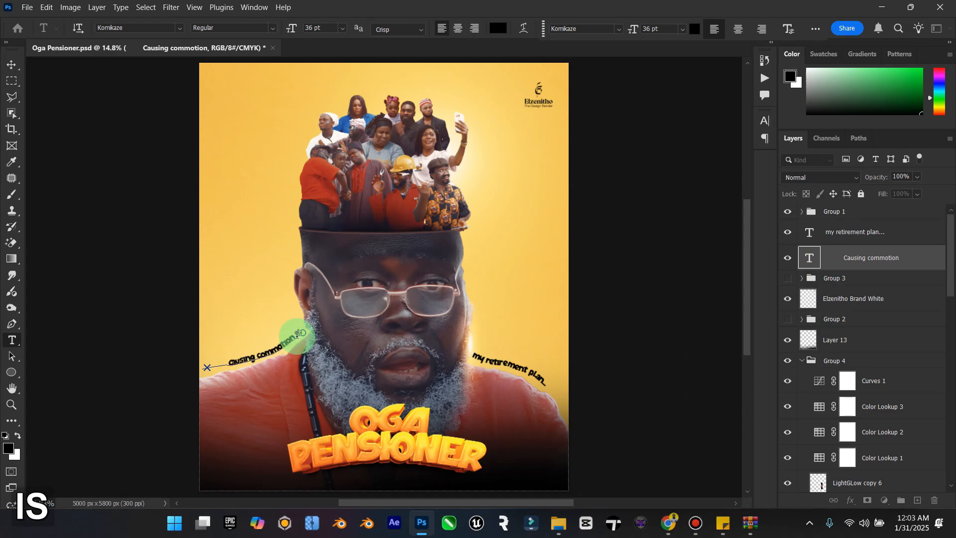
text(IS)
click(11, 65)
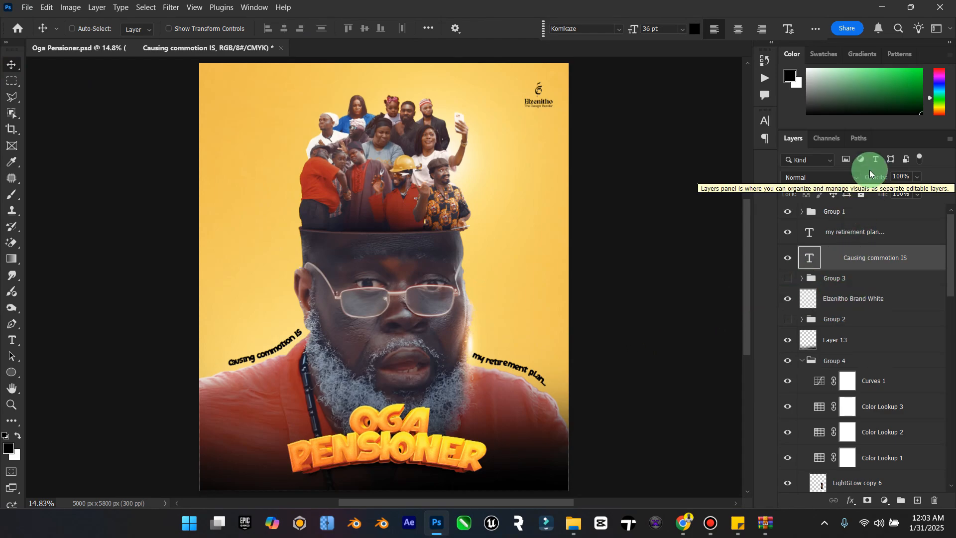
Step: Set the blend mode of the "Causing commotion IS" and "my retirement plan..." text layers to Overlay
click(847, 177)
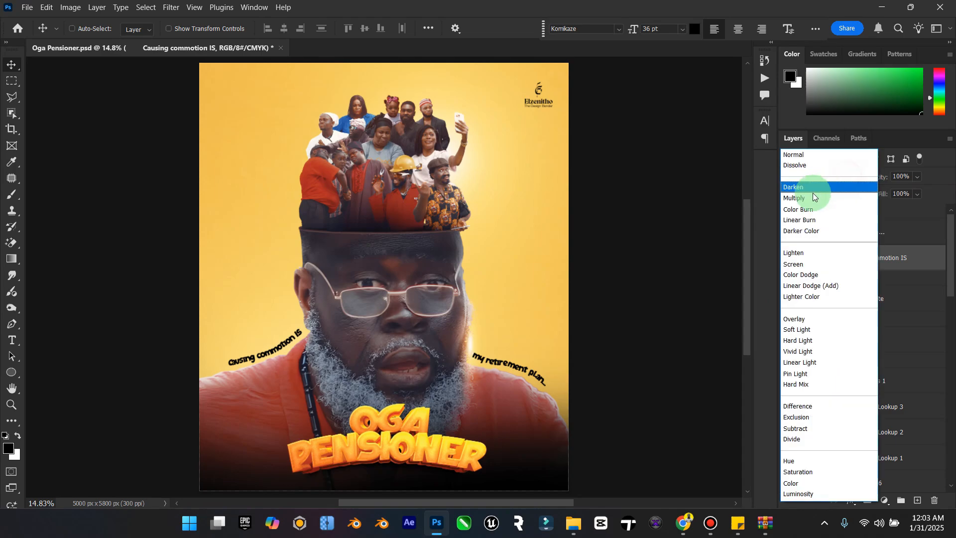
click(807, 319)
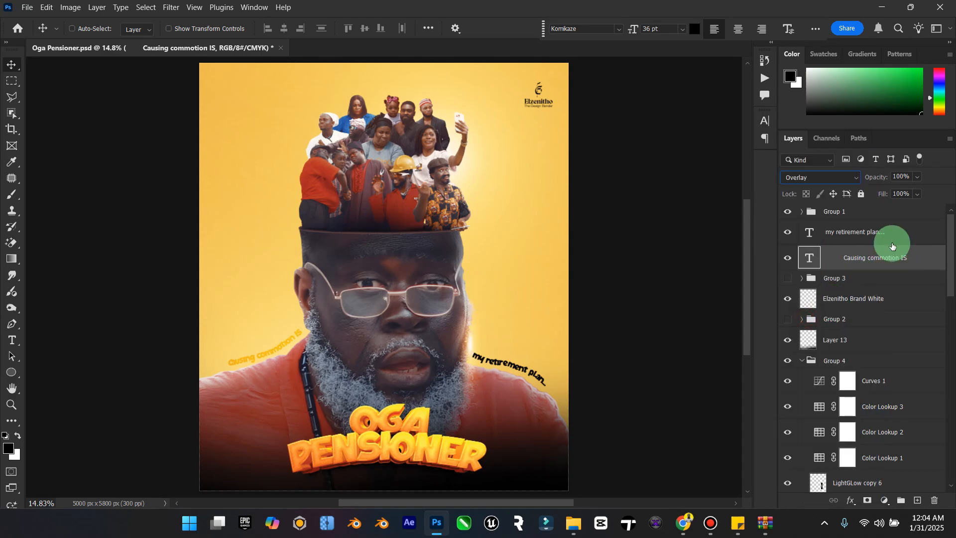
click(884, 214)
click(837, 174)
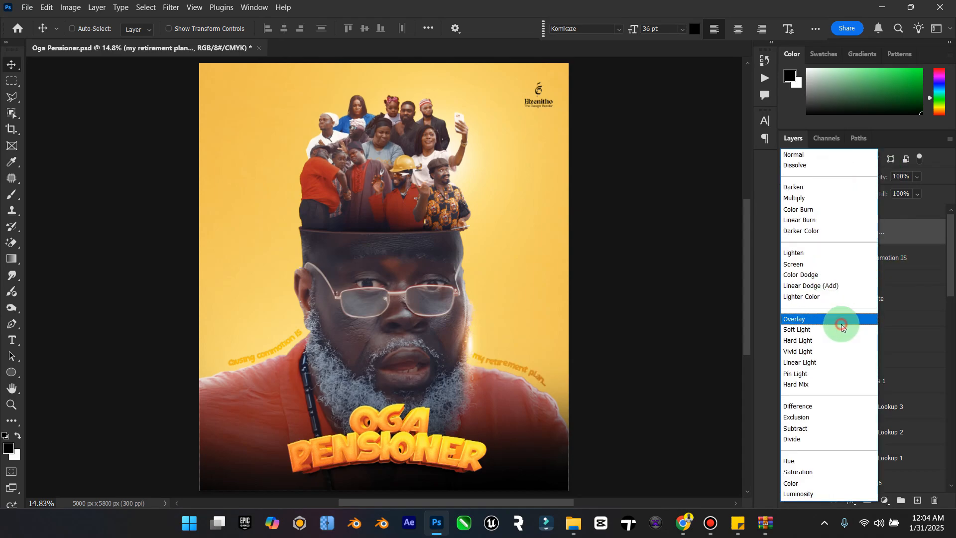
click(841, 325)
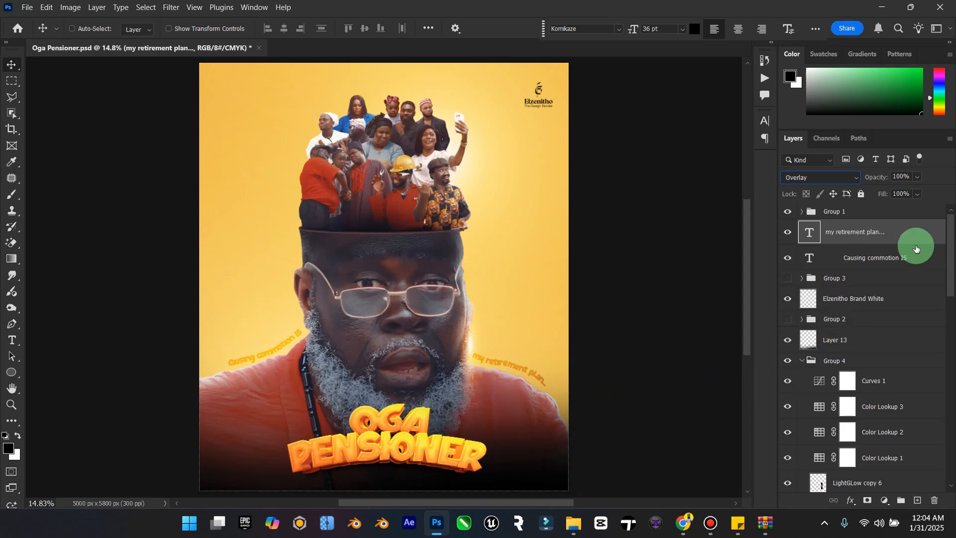
Step: Move the "OGA PENSIONER" lettering group from the beard area to the top centre of the poster, over the crowd's heads
click(843, 217)
drag(401, 384, 380, 294)
scroll(383, 298, down, 2)
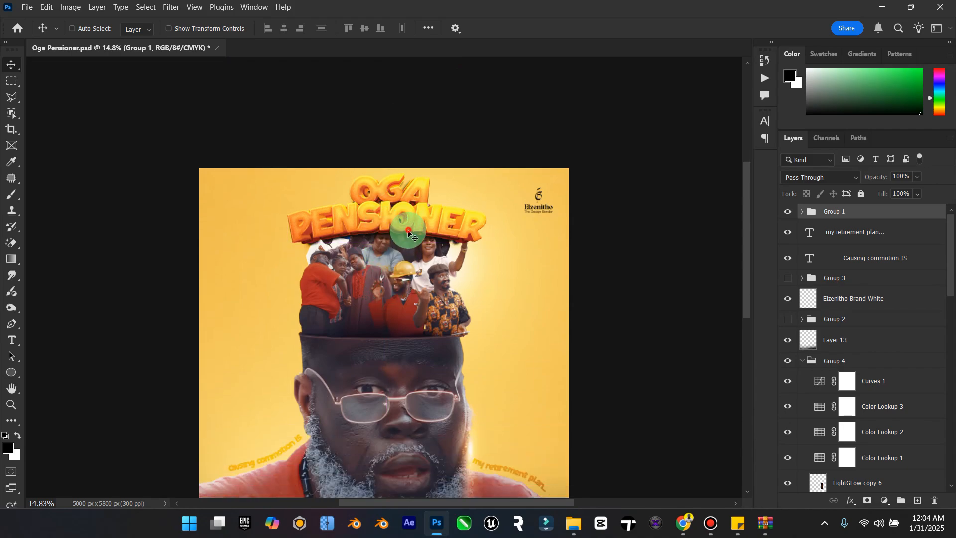
drag(404, 237, 394, 218)
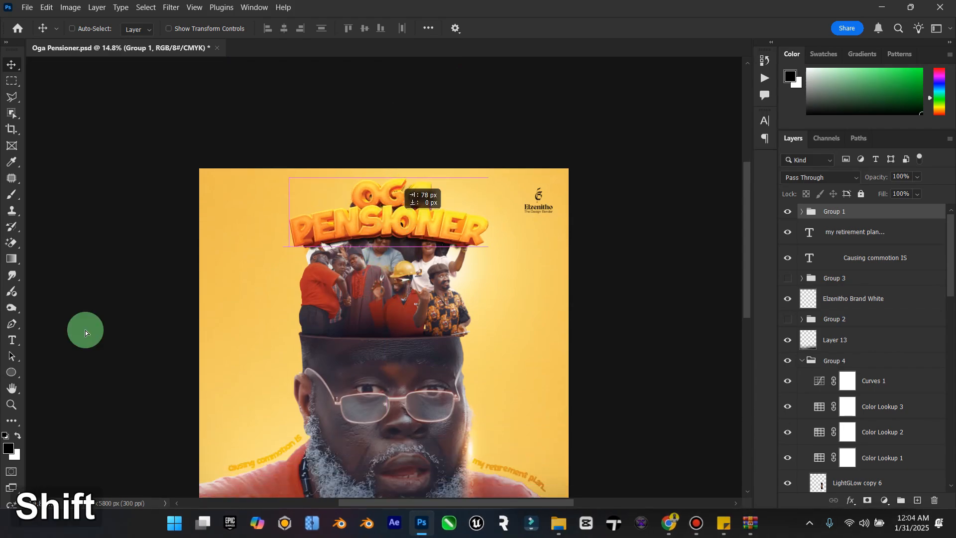
double_click(15, 393)
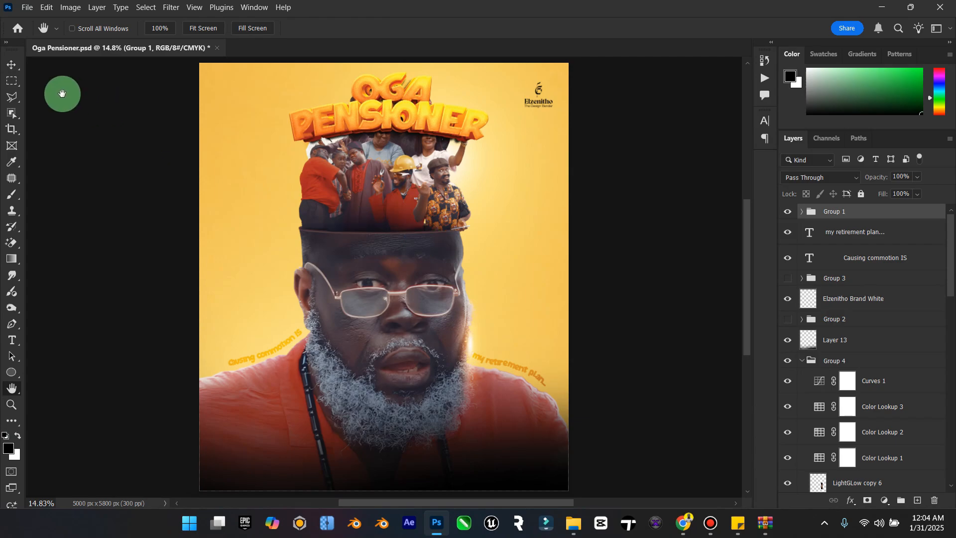
Step: Hide Layer 13, the dark fade across the bottom of the poster
click(794, 327)
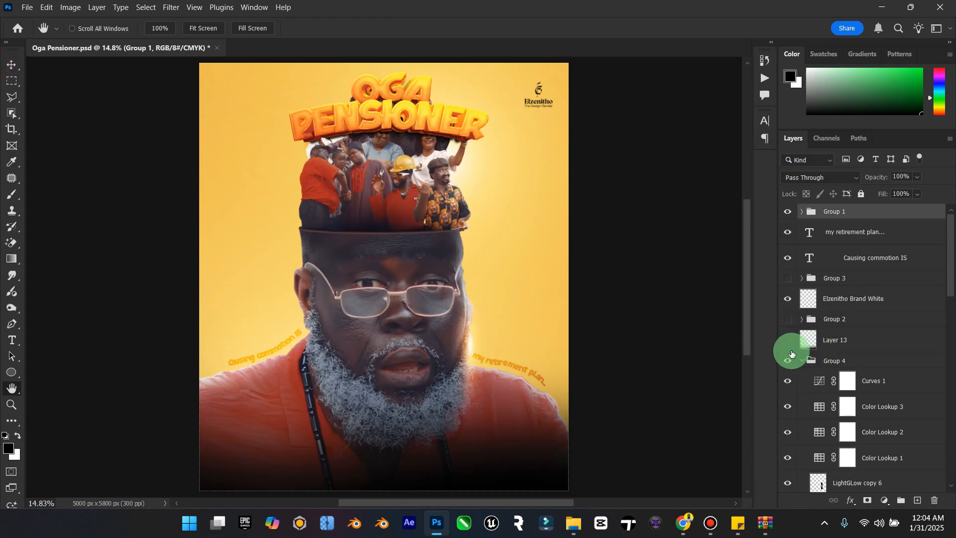
click(787, 340)
click(787, 340)
click(788, 340)
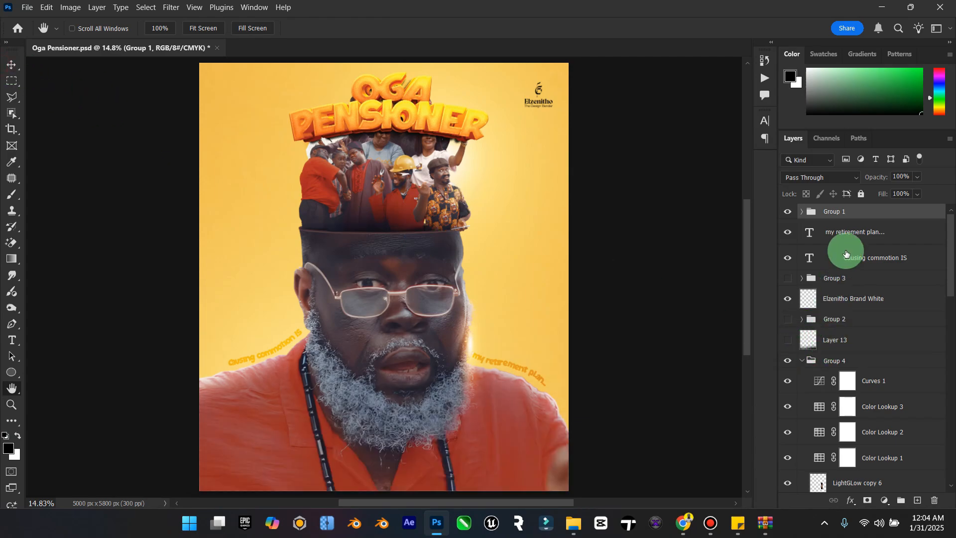
Step: Move the "my retirement plan..." and "Causing commotion IS" text layers into Group 4
click(798, 361)
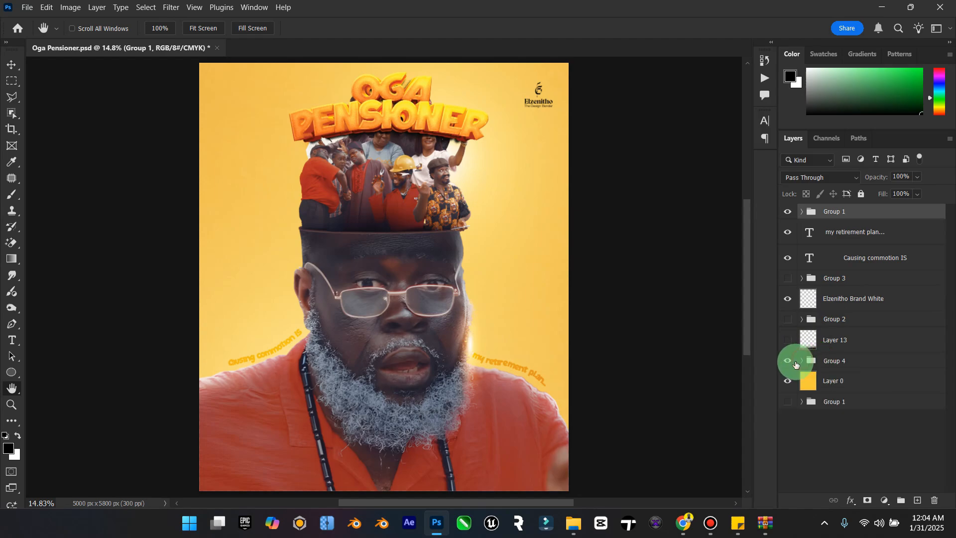
click(788, 361)
click(788, 362)
click(830, 363)
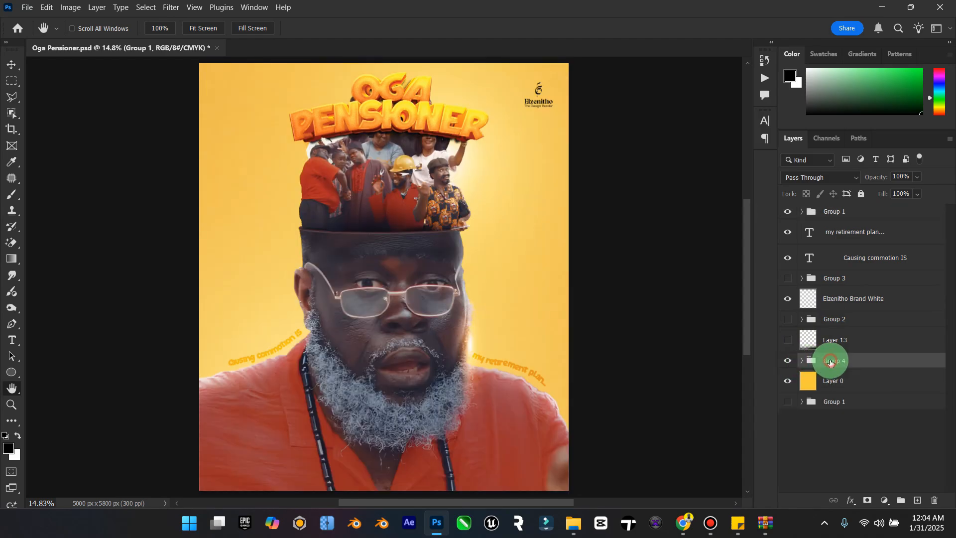
click(828, 234)
shift+click(840, 257)
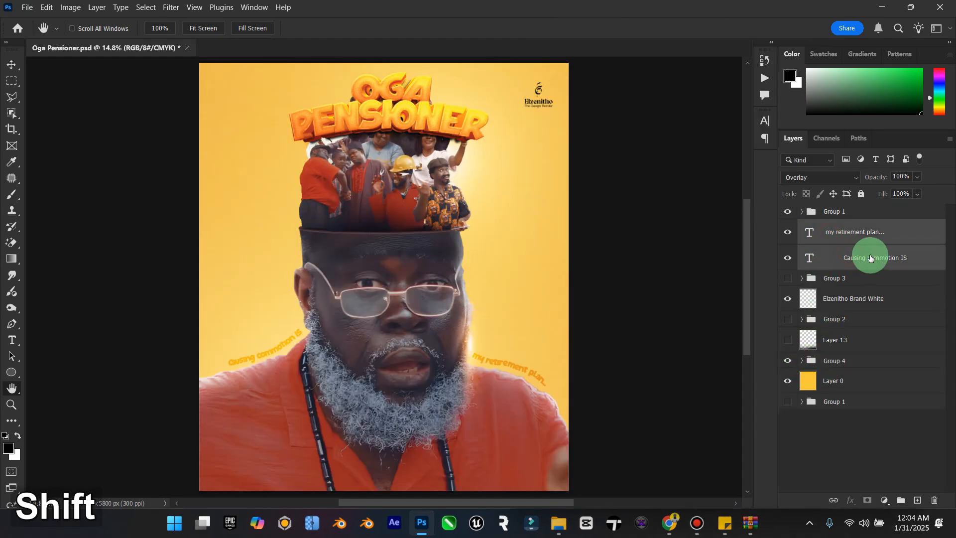
drag(867, 257, 857, 360)
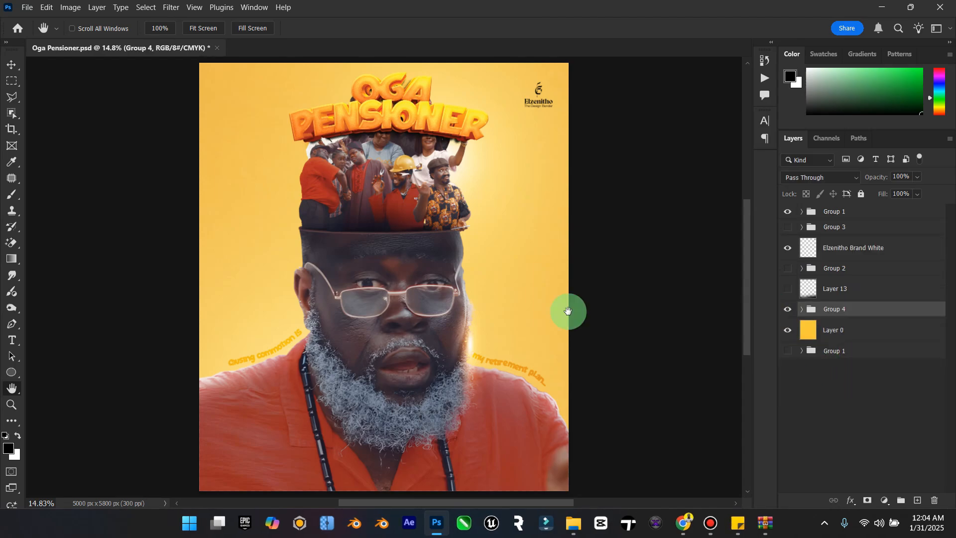
Step: Shift Group 4, with the man, crowd and taglines, straight down so the crowd clears the lettering
drag(432, 289, 15, 91)
click(11, 64)
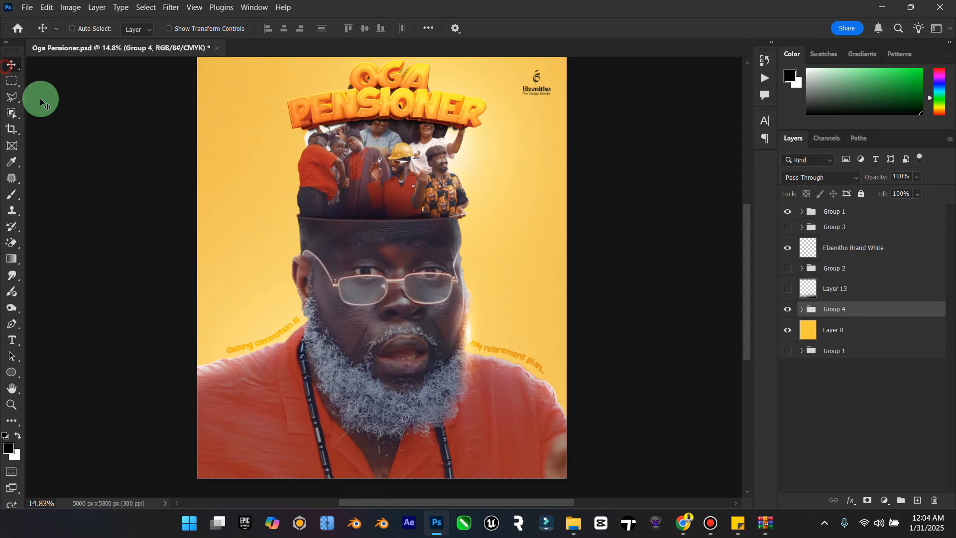
drag(414, 232, 417, 272)
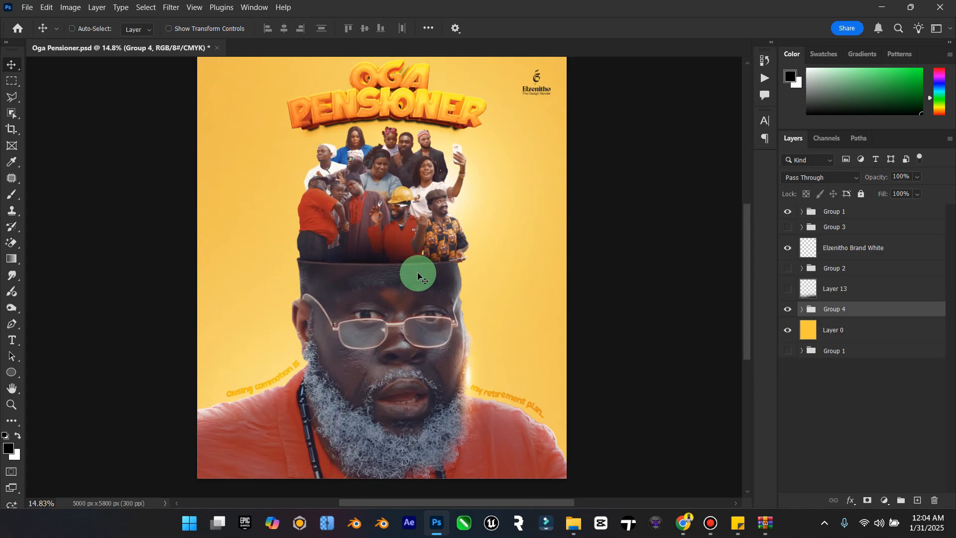
Step: Scale the "OGA PENSIONER" lettering group to 125.5% and lower it slightly to overlap the top of the crowd
click(795, 215)
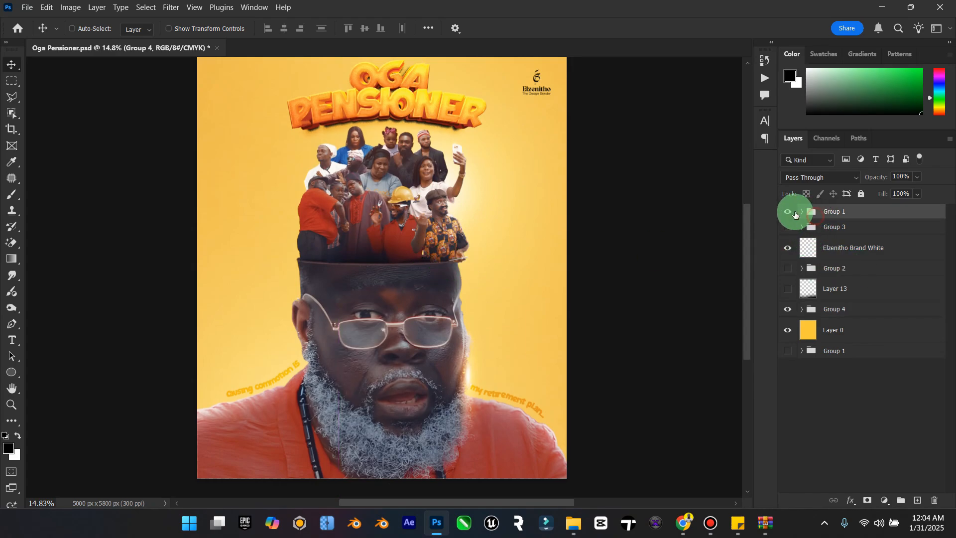
click(788, 211)
click(788, 211)
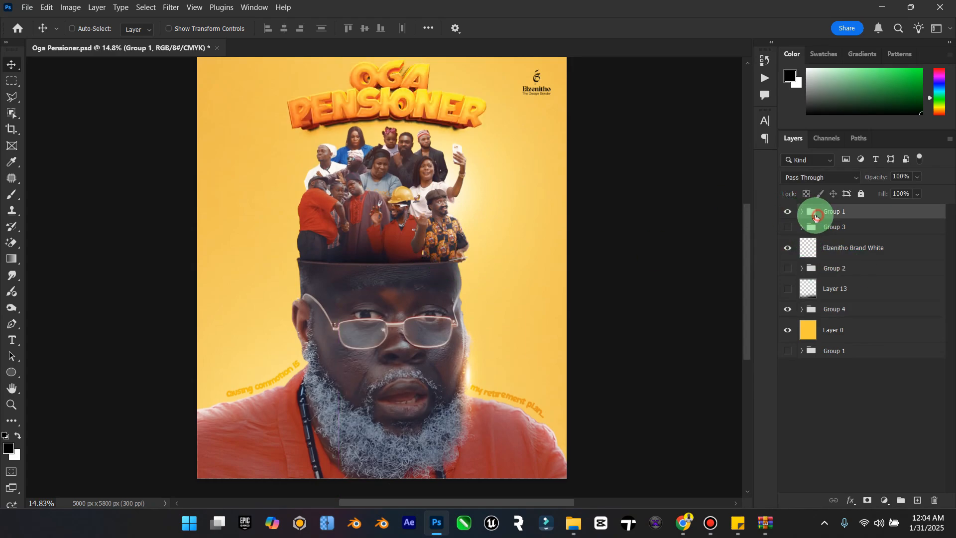
drag(411, 101, 406, 112)
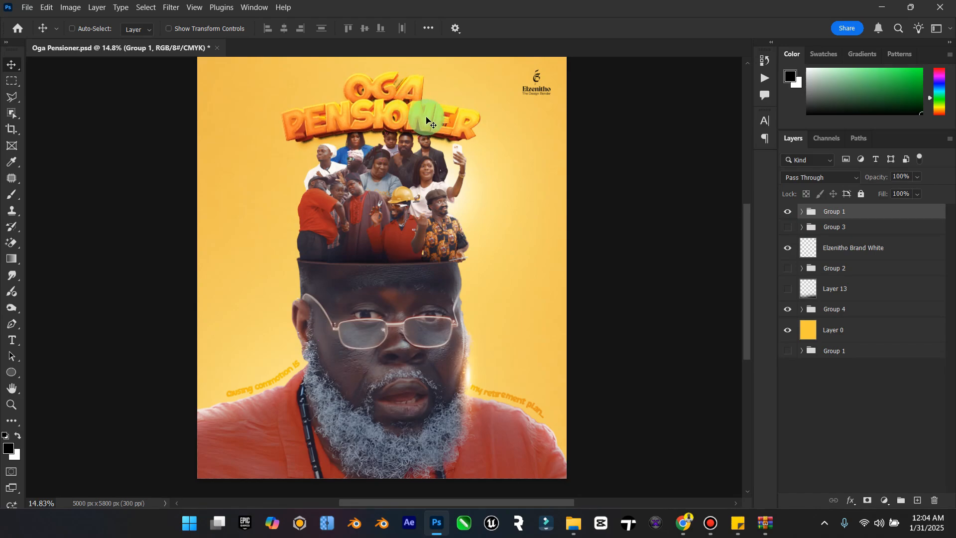
key(ctrl+t)
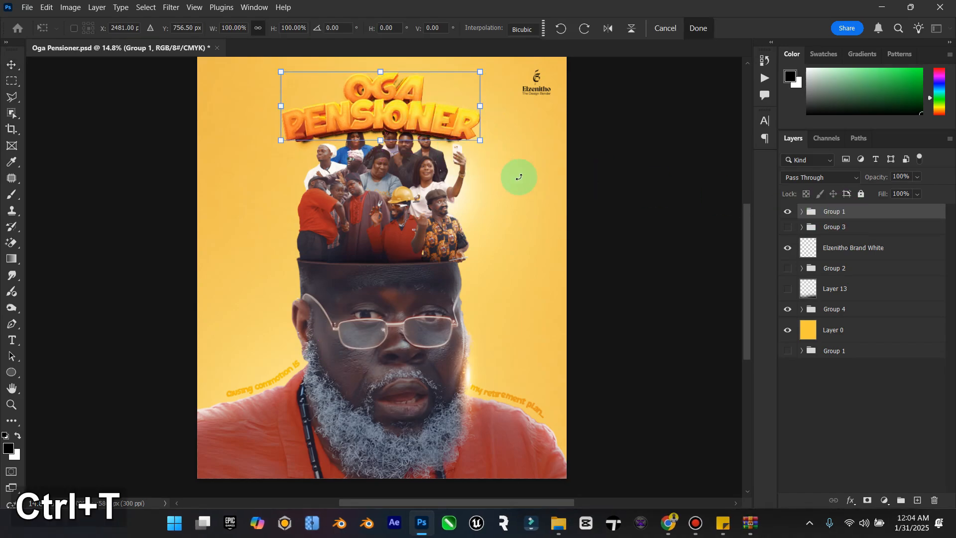
drag(480, 140, 506, 147)
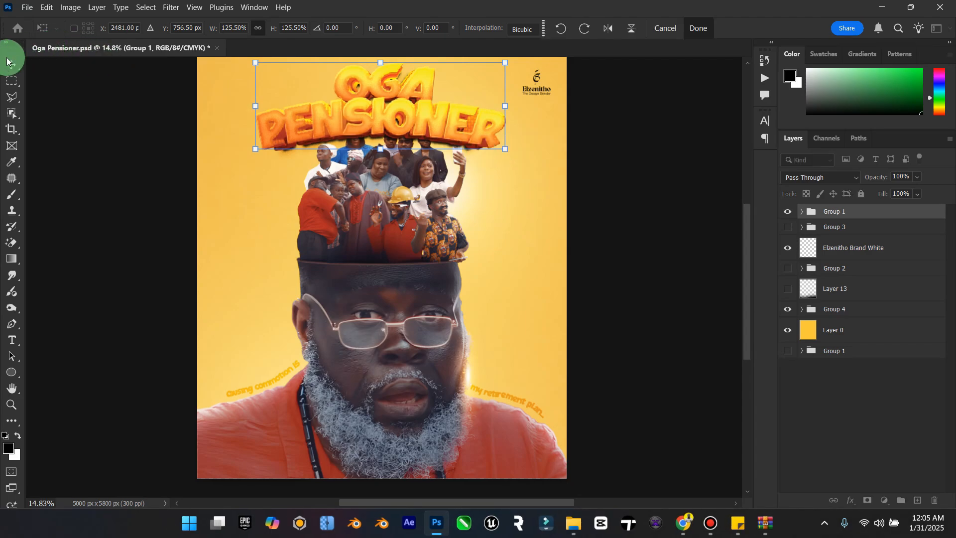
double_click(410, 118)
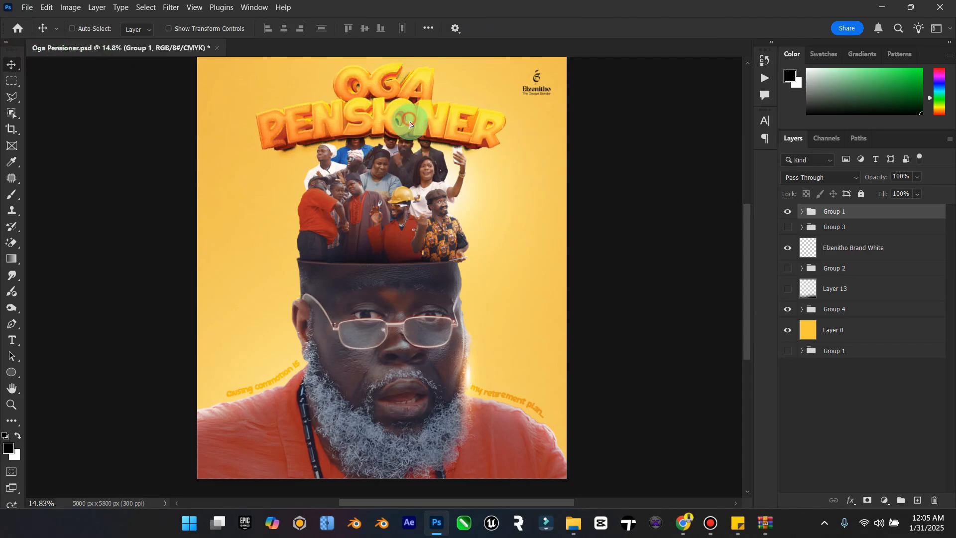
drag(410, 121, 410, 124)
Step: Place the lettering's Group 1 between Group 4 and Layer 0 so the title sits behind the crowd
click(850, 213)
drag(850, 212, 860, 317)
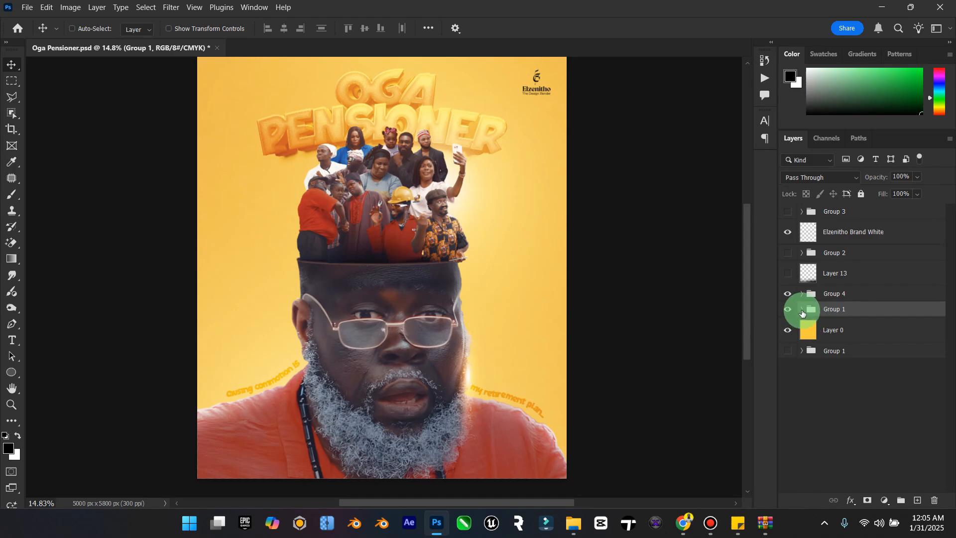
click(802, 311)
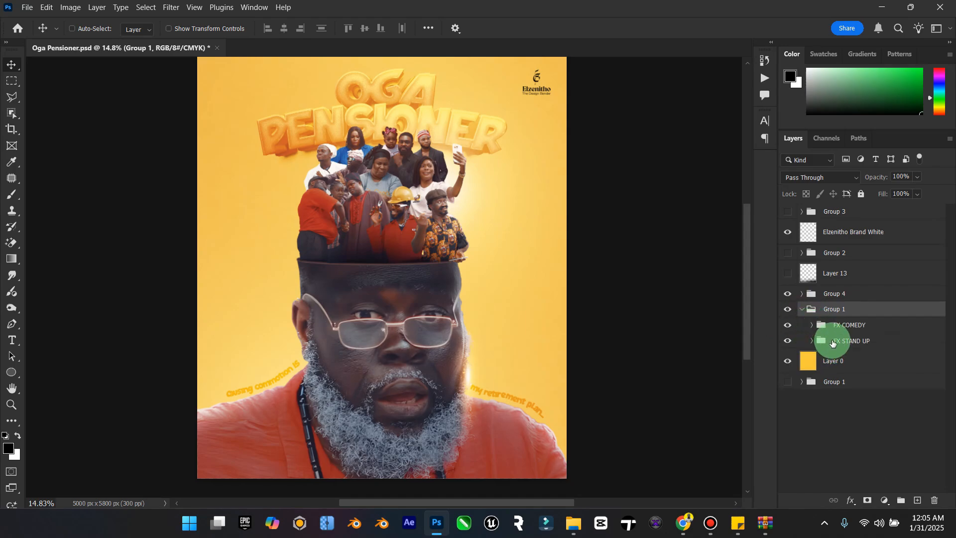
click(803, 309)
Step: Move the LightGLow copy 5 and LightGLow copy 3 layers out of Group 4 to just below the lettering group
click(803, 293)
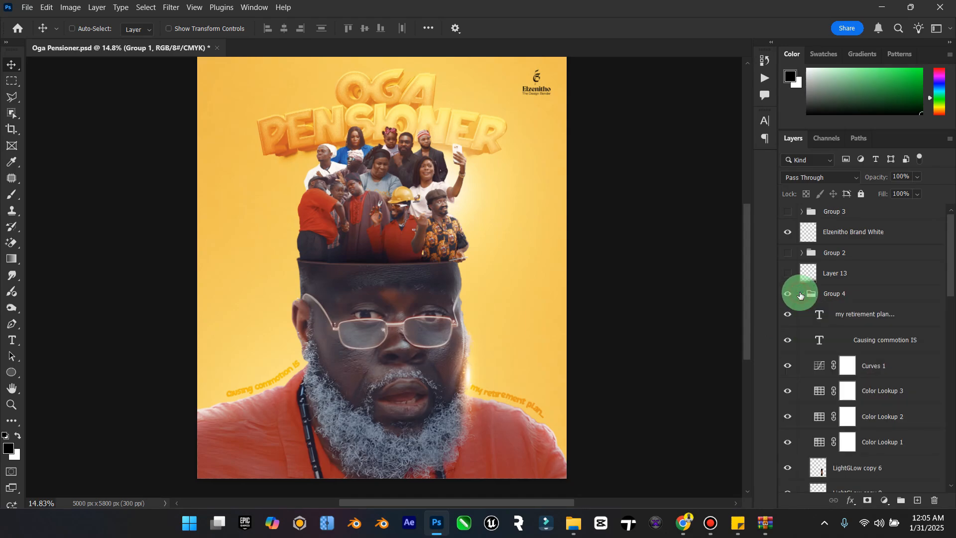
scroll(845, 365, down, 2)
scroll(845, 365, down, 3)
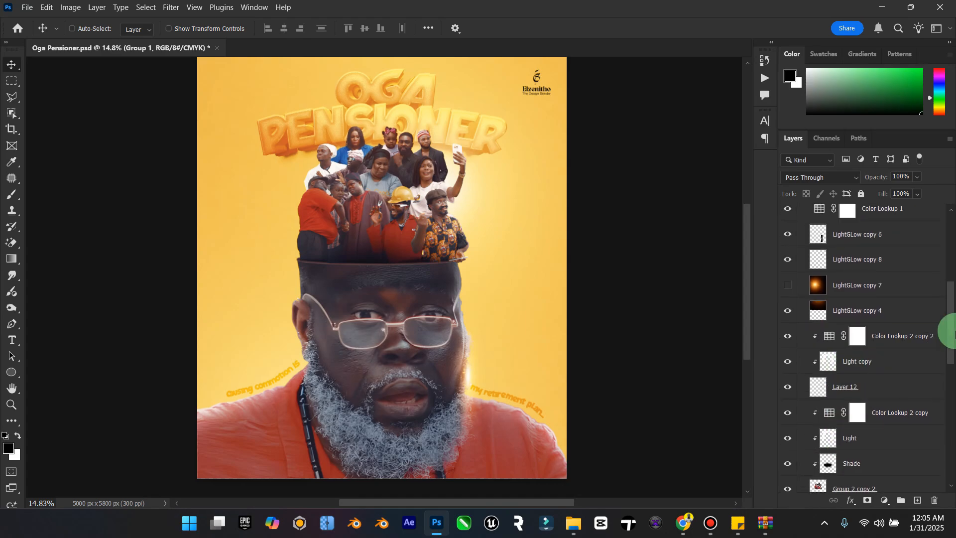
drag(949, 333, 918, 452)
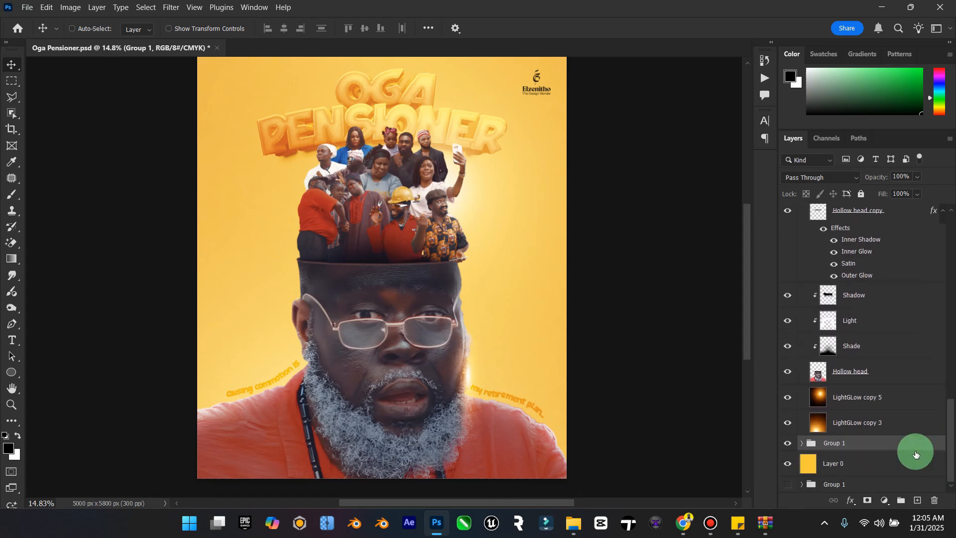
click(880, 424)
shift+click(855, 404)
drag(856, 421, 873, 456)
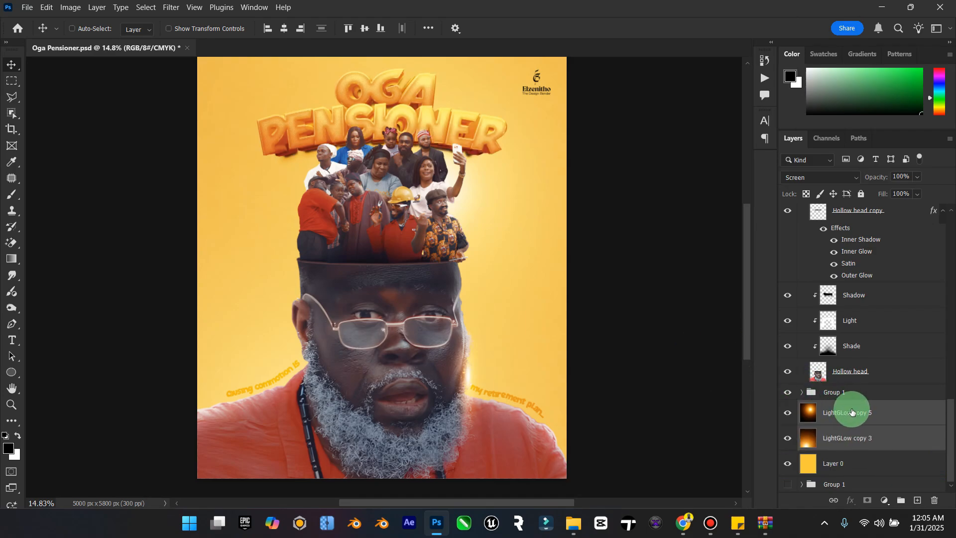
Step: Compare the poster with and without the Color Lookup 1 and Color Lookup 2 adjustments and view the whole composition
scroll(879, 408, up, 4)
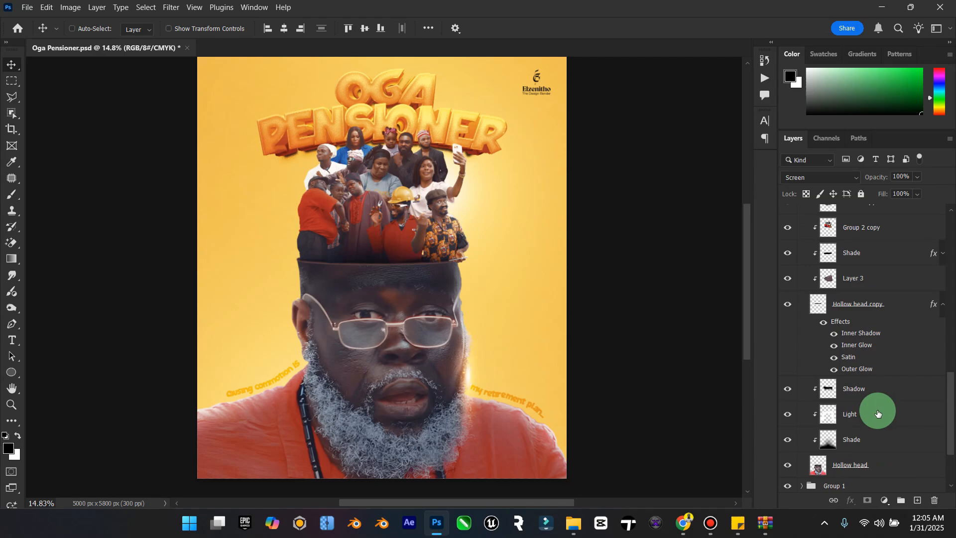
drag(941, 386, 951, 257)
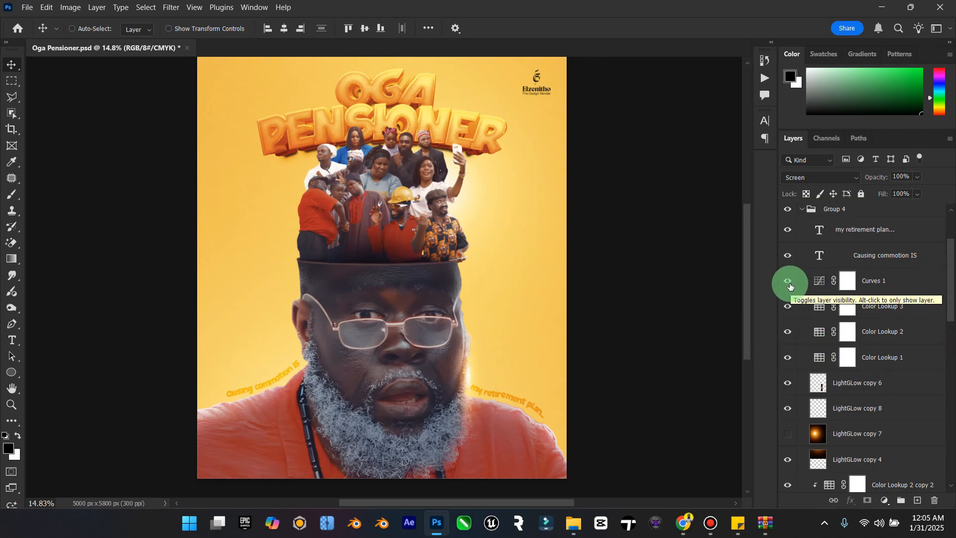
click(789, 358)
click(789, 358)
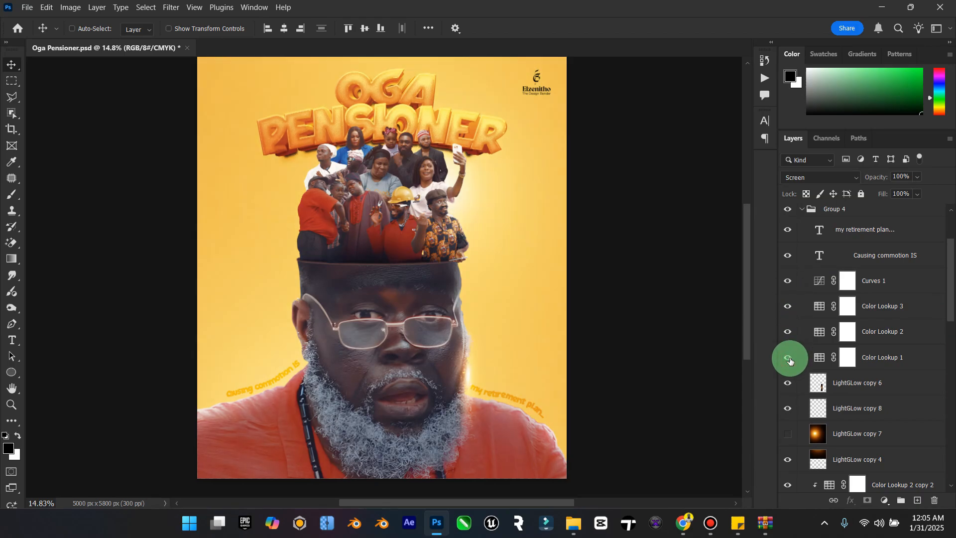
click(788, 332)
click(789, 333)
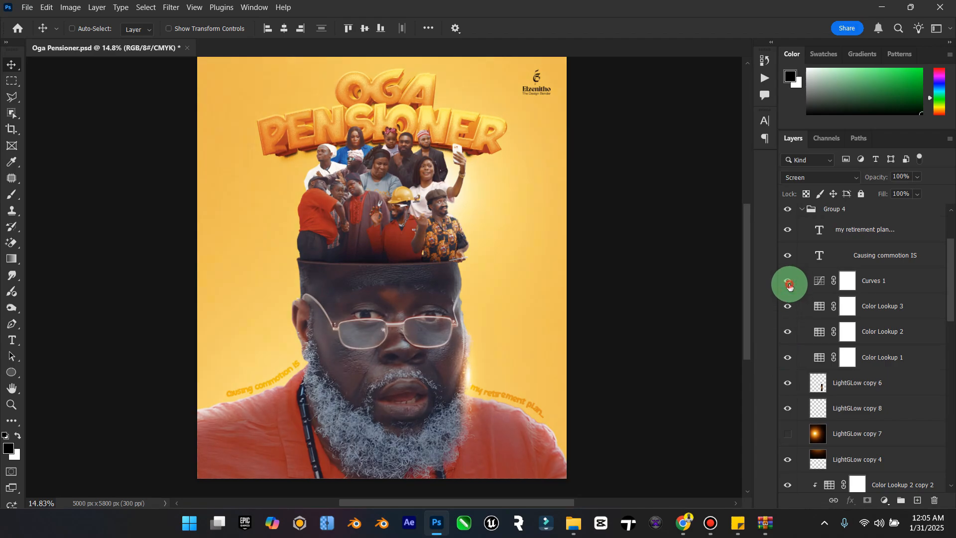
click(12, 389)
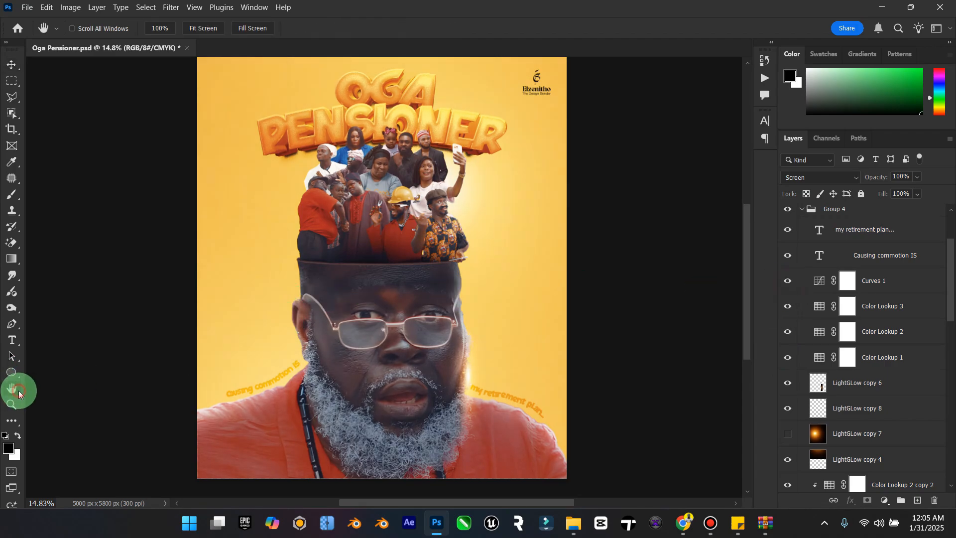
click(11, 403)
drag(372, 386, 352, 369)
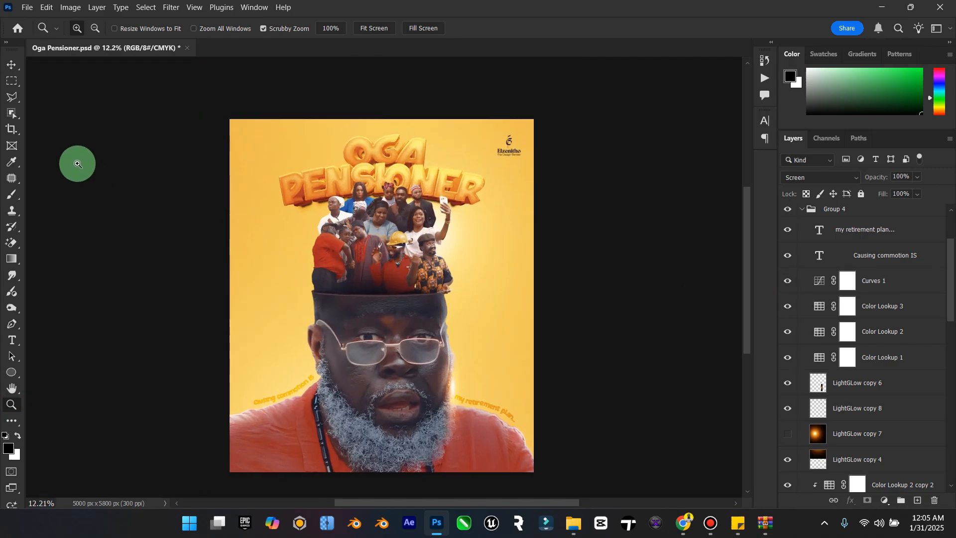
Step: Delete the hidden LightGLow copy 7 layer from Group 4
click(11, 65)
scroll(829, 380, down, 4)
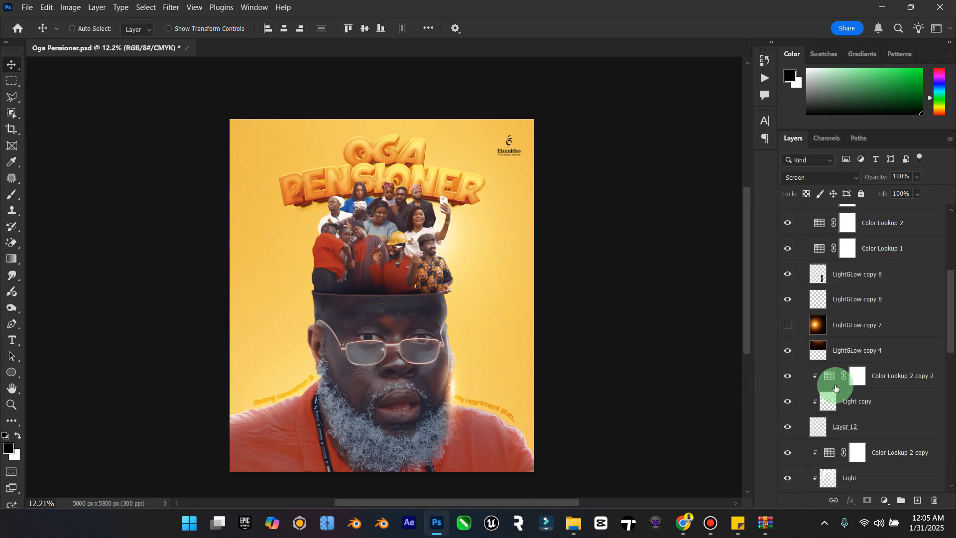
click(842, 326)
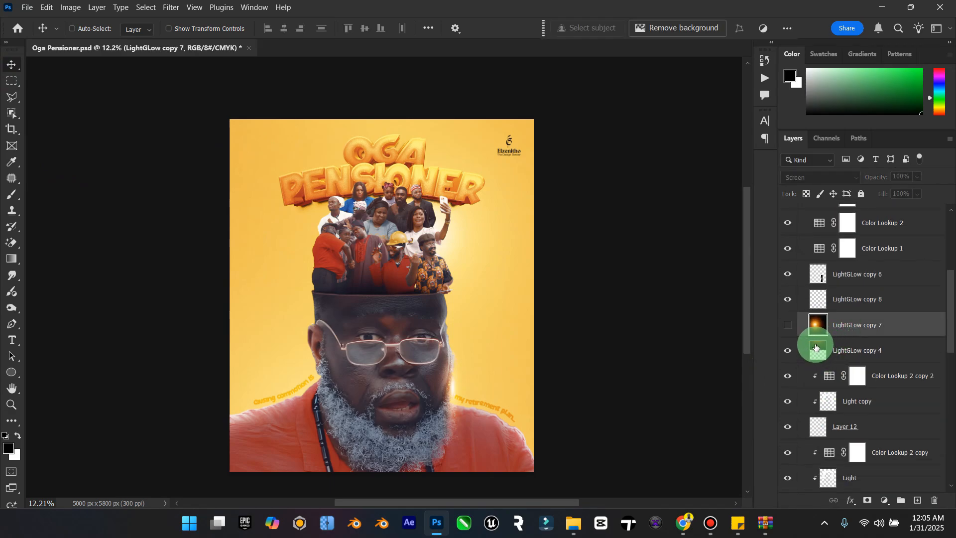
key(Delete)
Step: Compare the poster with and without the LightGLow copy 4 layer, leaving the layer shown
click(794, 333)
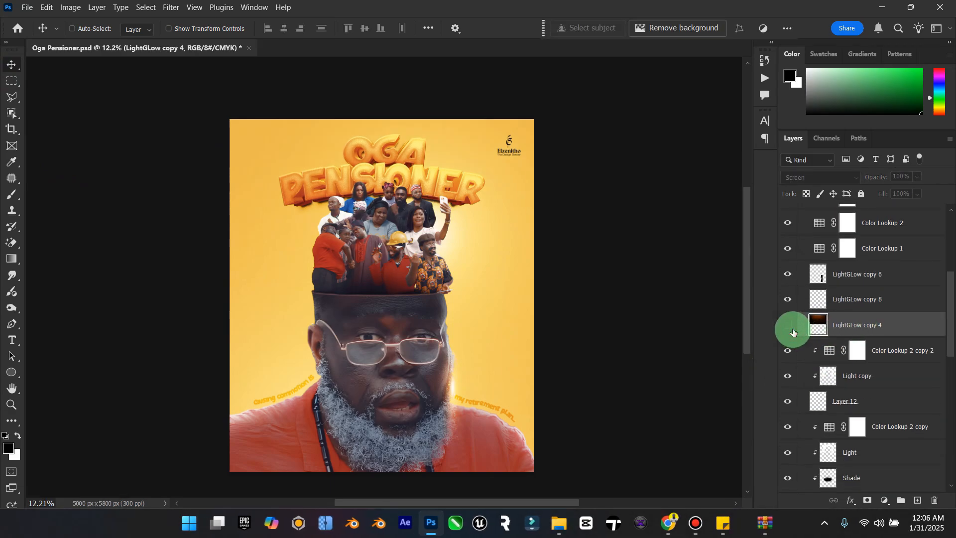
click(794, 332)
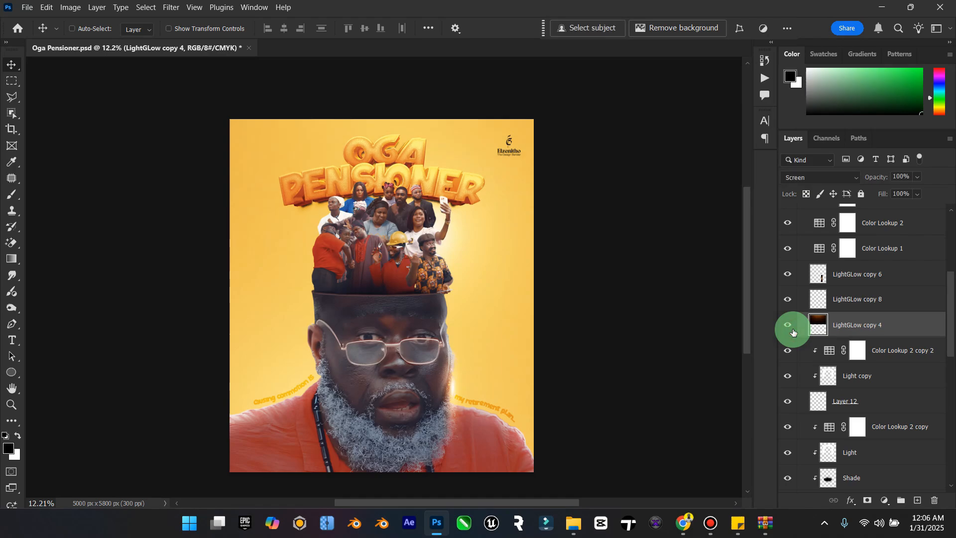
click(794, 333)
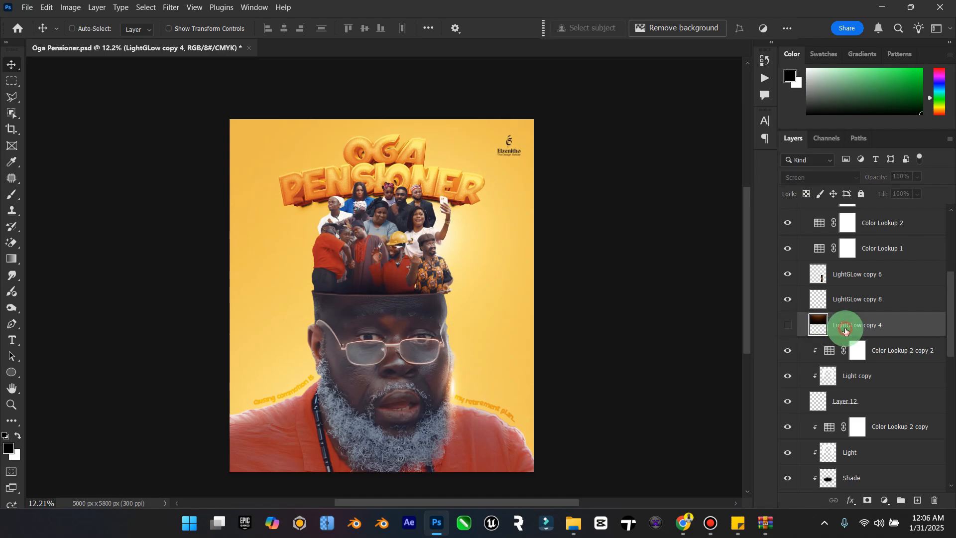
click(788, 325)
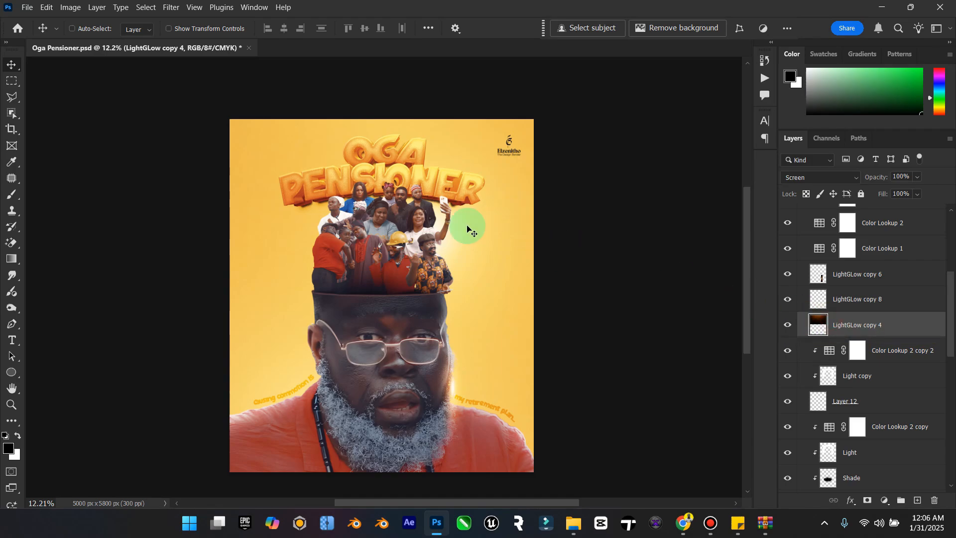
Step: Compare the poster with and without the LightGLow copy 5 layer, leaving the layer shown
drag(469, 225, 433, 210)
scroll(821, 384, down, 10)
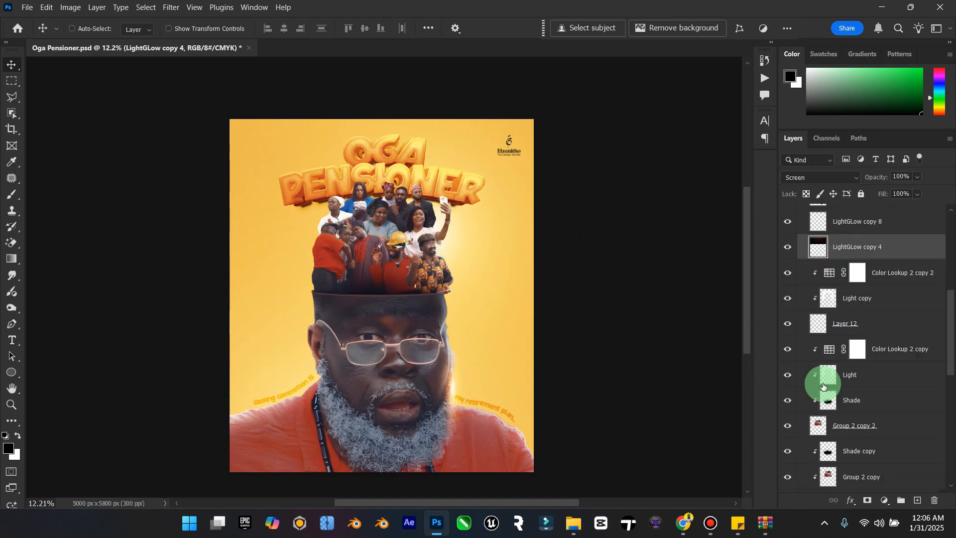
click(791, 433)
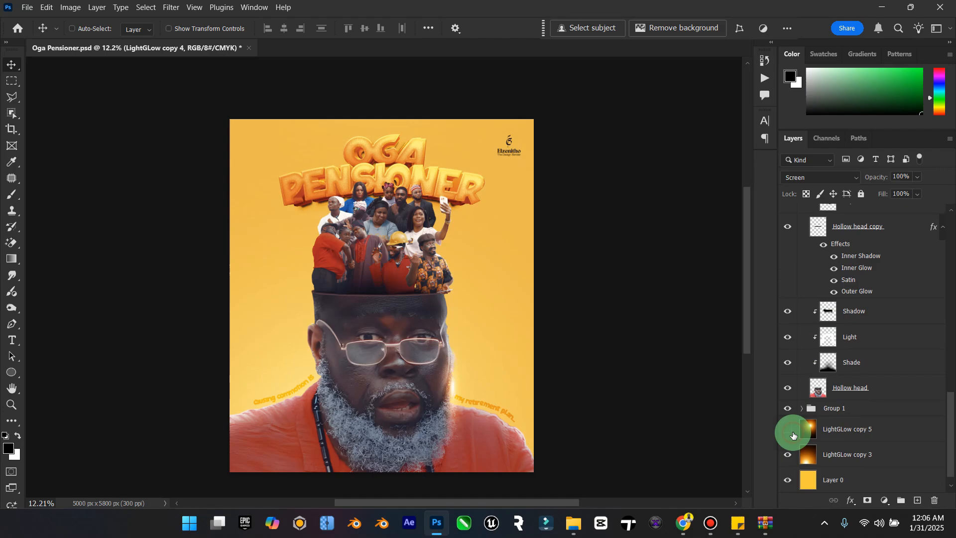
click(791, 431)
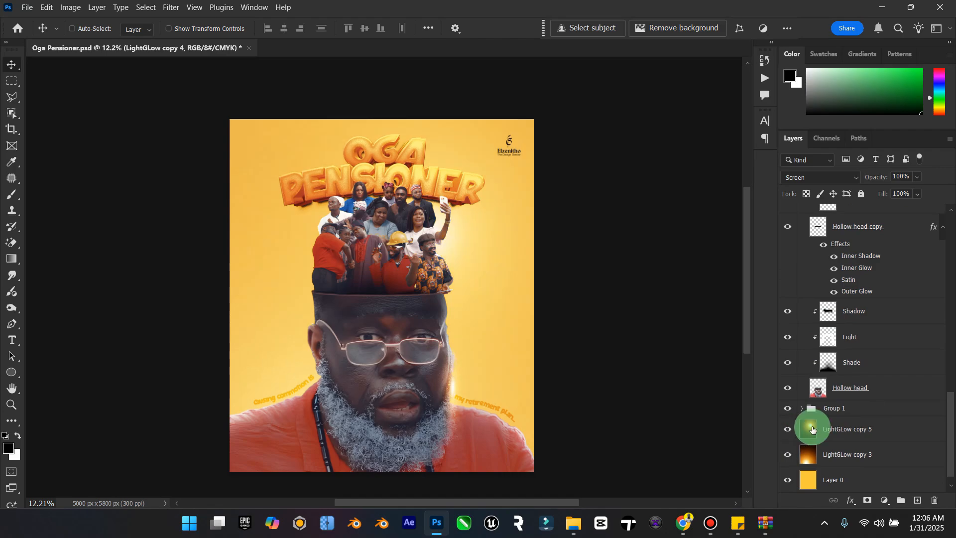
Step: Reposition the LightGLow copy 5 glow to sit beside the crowd's right edge, and compare the poster with and without LightGLow copy 3
click(854, 426)
mouse_move(363, 219)
mouse_down()
mouse_move(354, 219)
mouse_move(384, 228)
mouse_up()
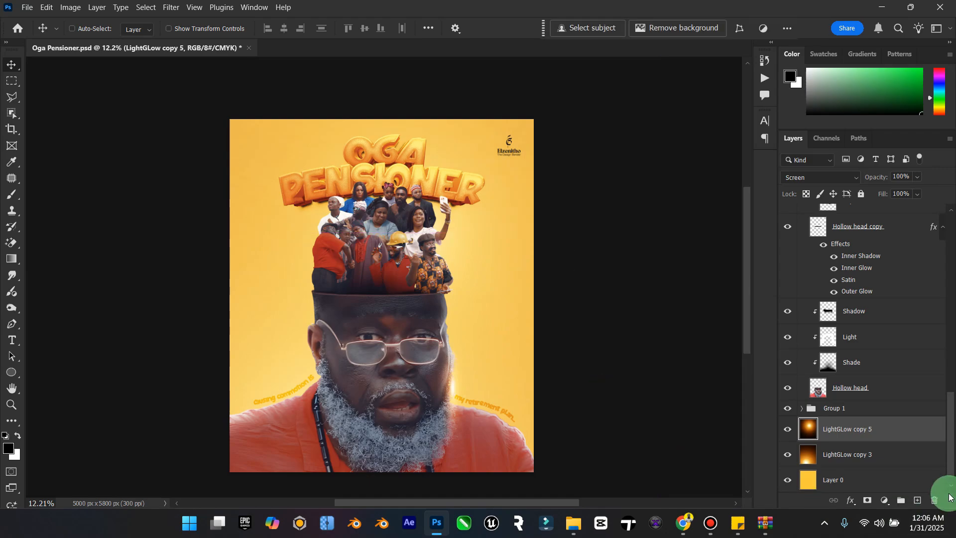
click(786, 459)
click(786, 459)
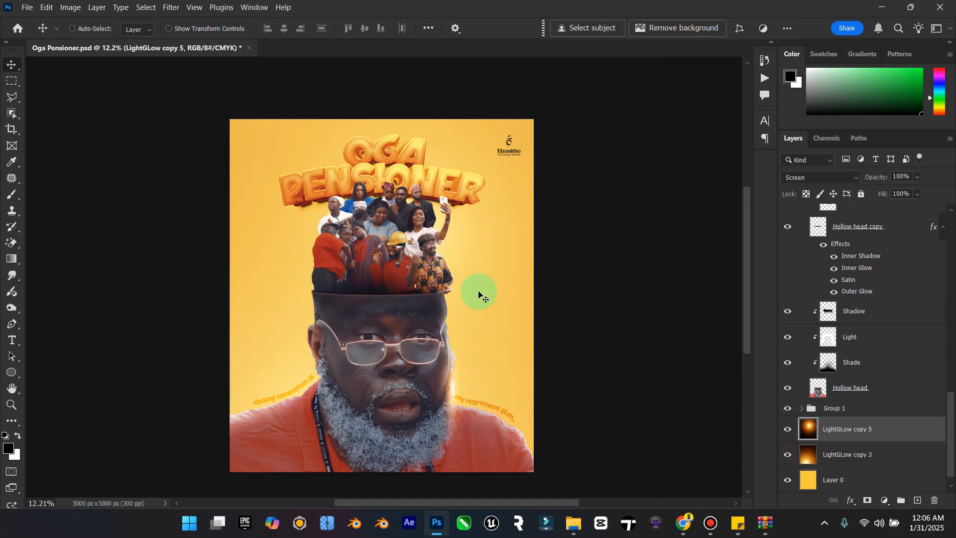
drag(452, 327, 459, 384)
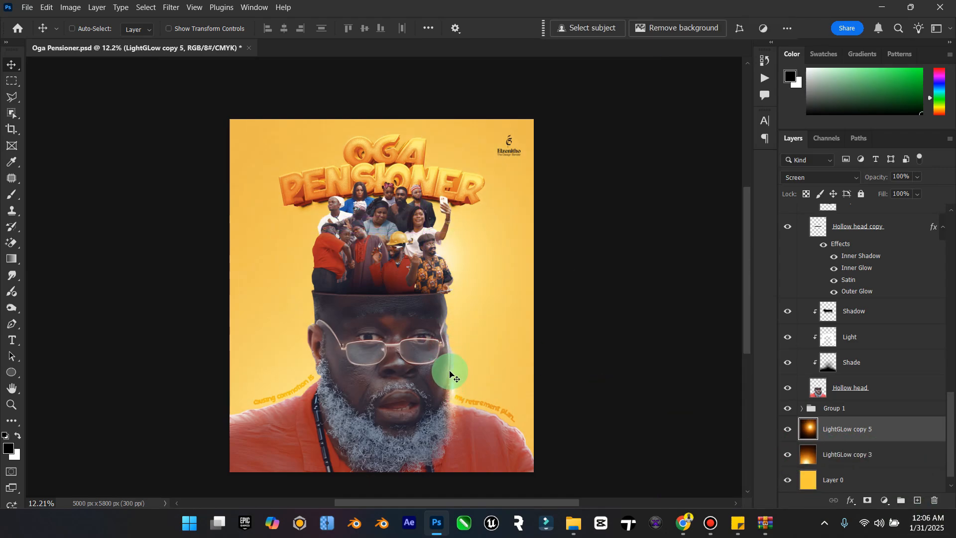
Step: Move the Elzenitho Brand White logo from the poster's upper-right corner to its lower-right corner, over the red shirt
click(21, 387)
click(11, 405)
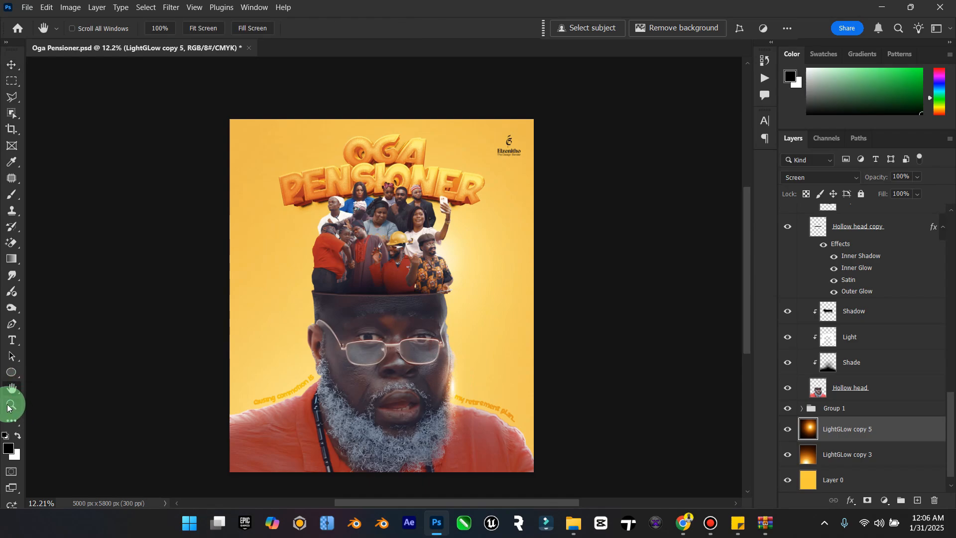
drag(420, 360, 440, 321)
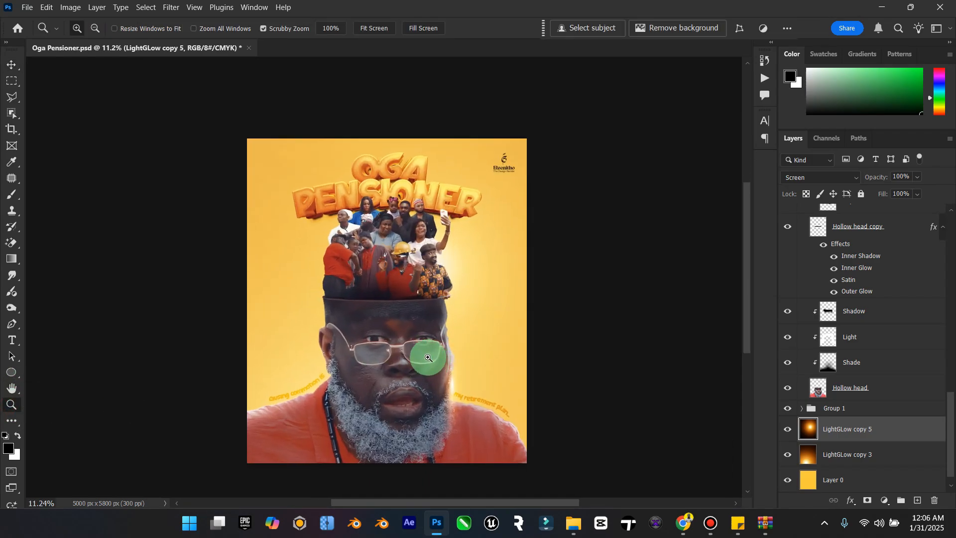
click(11, 64)
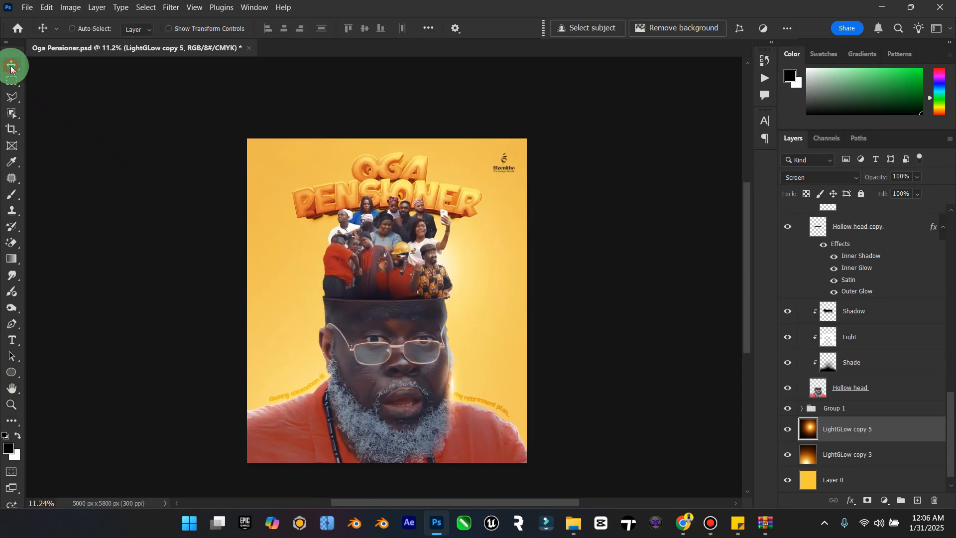
scroll(866, 239, up, 3)
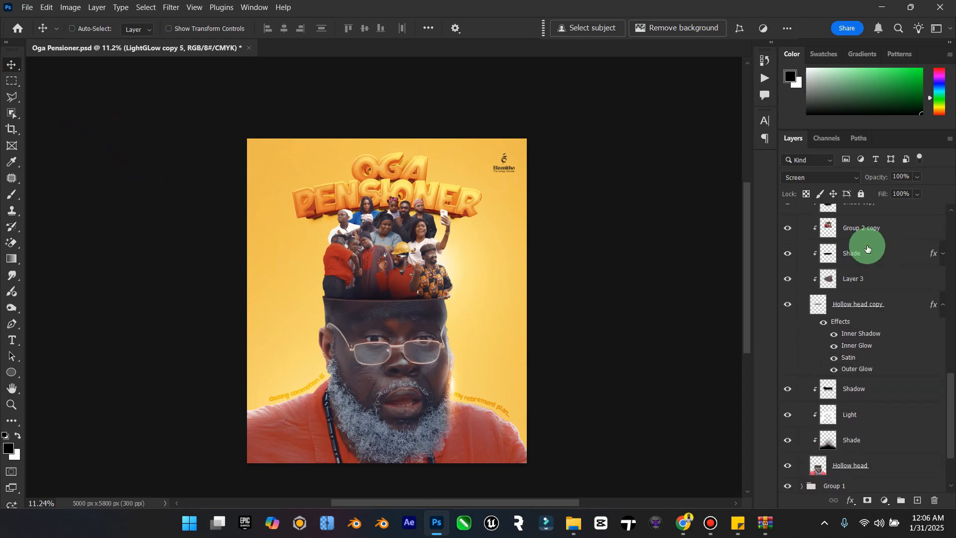
click(942, 323)
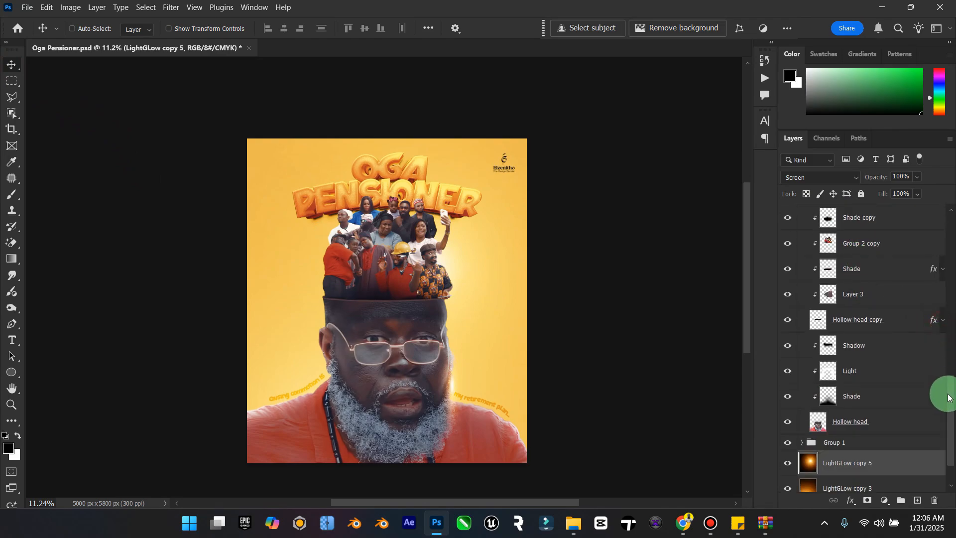
drag(946, 390, 945, 224)
click(805, 238)
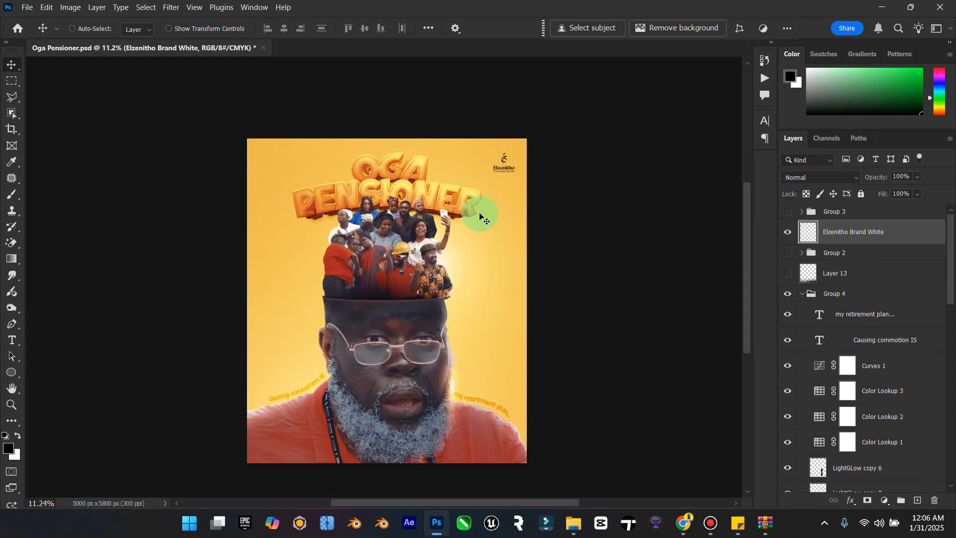
drag(500, 168, 512, 443)
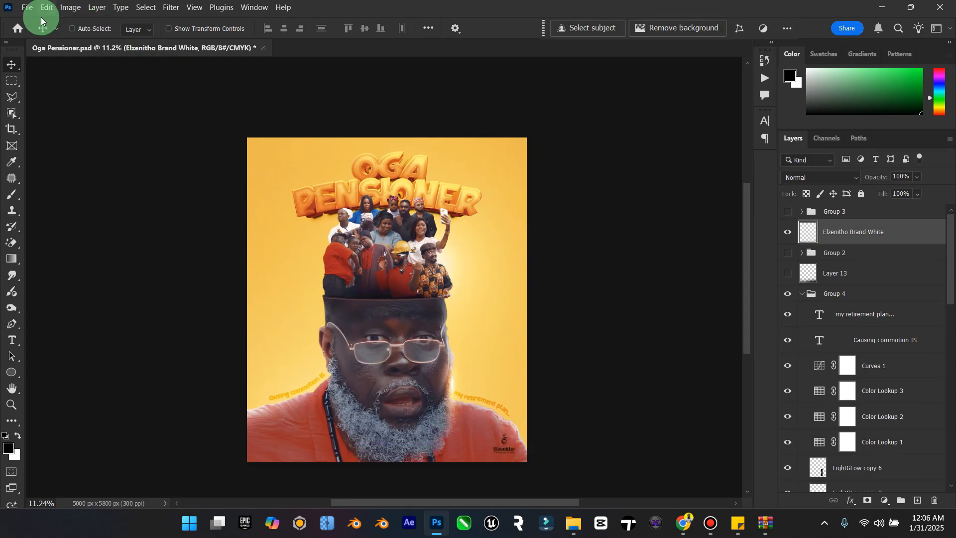
Step: Turn the Elzenitho logo white with a Hue/Saturation adjustment, setting Lightness to +100
click(70, 7)
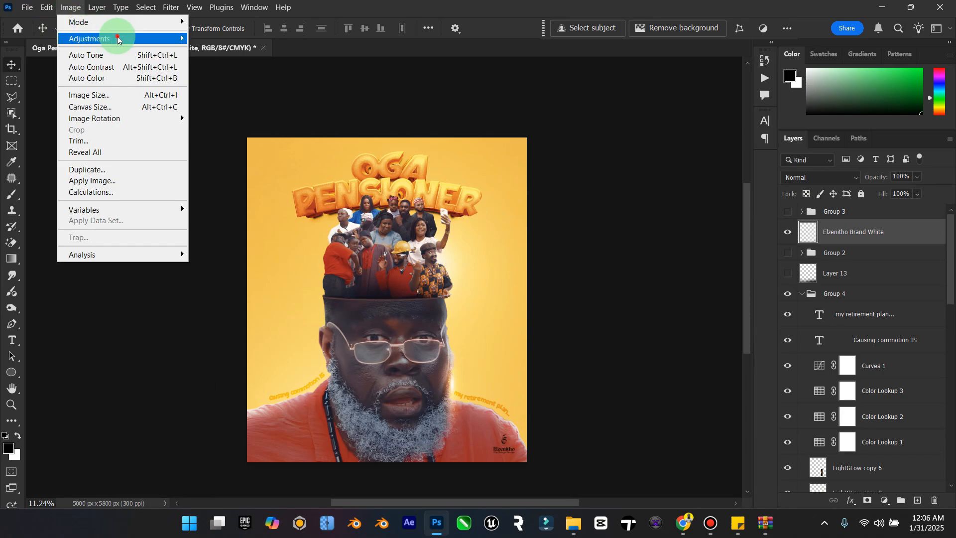
mouse_move(118, 39)
click(270, 102)
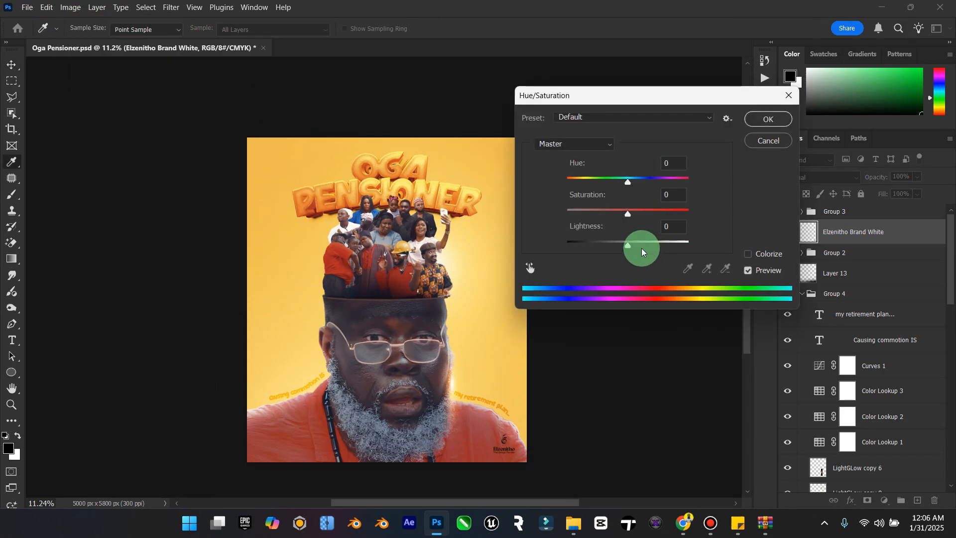
drag(632, 249, 731, 244)
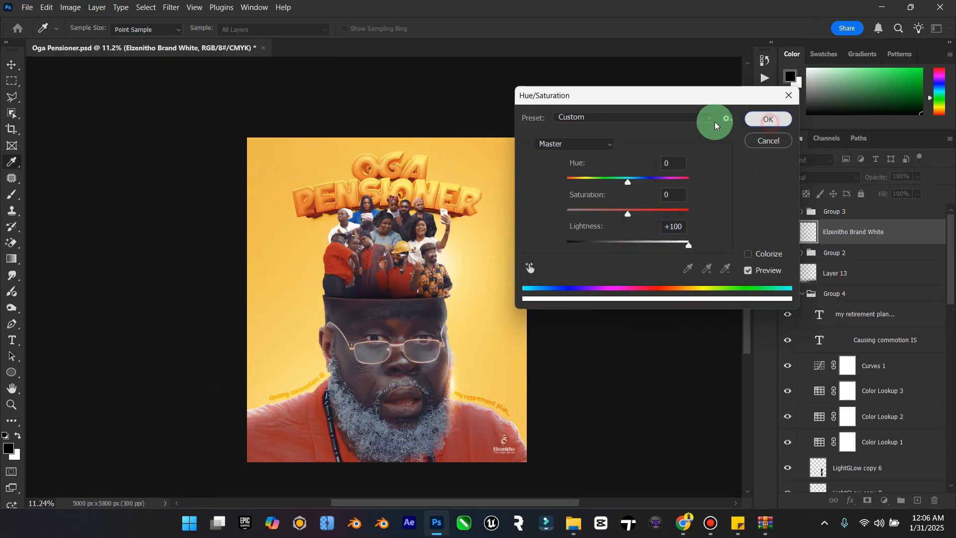
click(768, 119)
Step: View the whole poster slightly enlarged and save the document
double_click(12, 388)
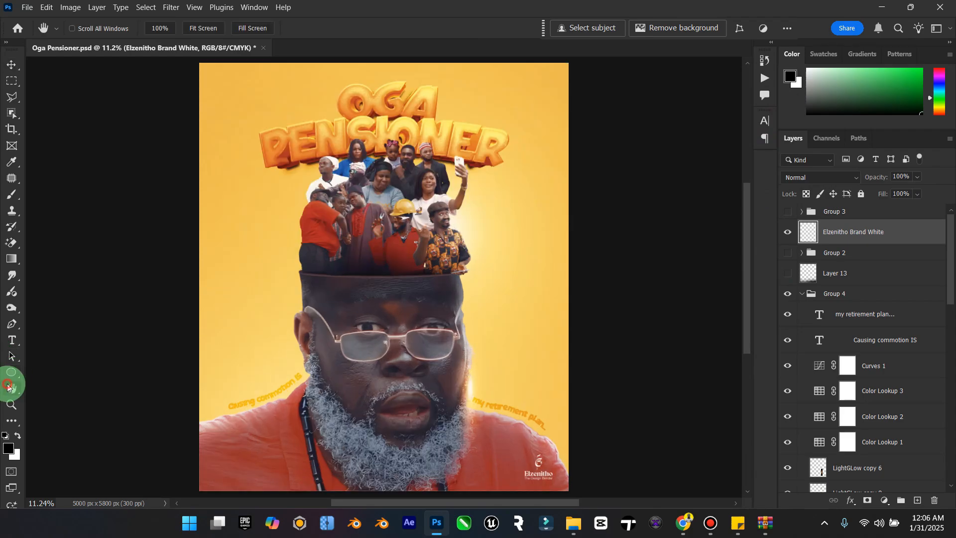
click(11, 404)
mouse_move(342, 318)
mouse_down()
mouse_move(320, 320)
mouse_move(330, 316)
mouse_up()
click(10, 62)
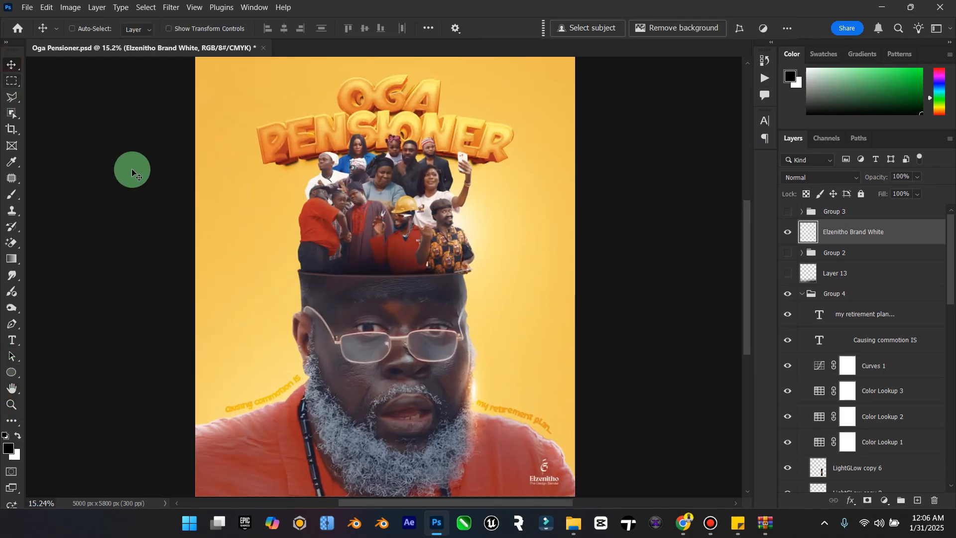
key(ctrl+s)
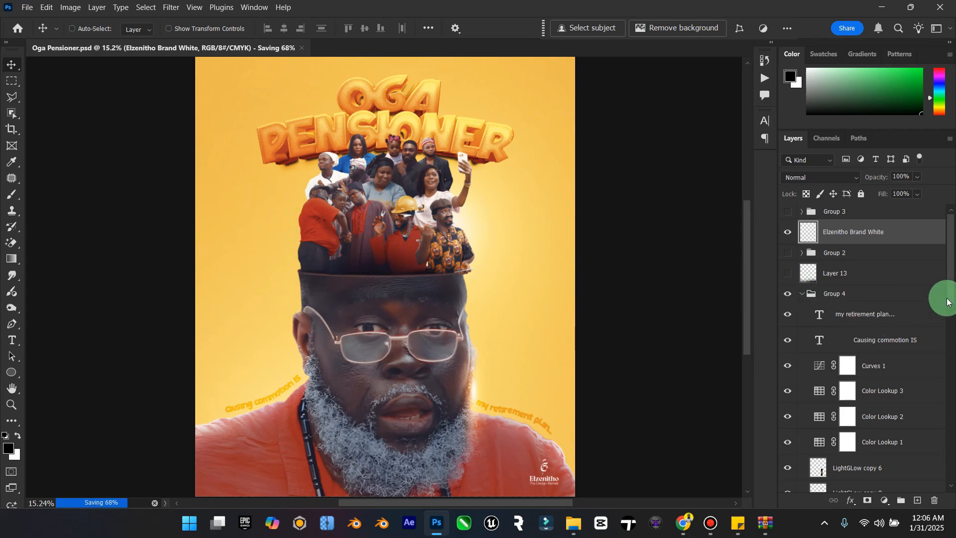
Step: Select the LightGLow copy 5 layer near the bottom of the layer stack, and switch to the blank new tab in Chrome
drag(950, 299, 950, 467)
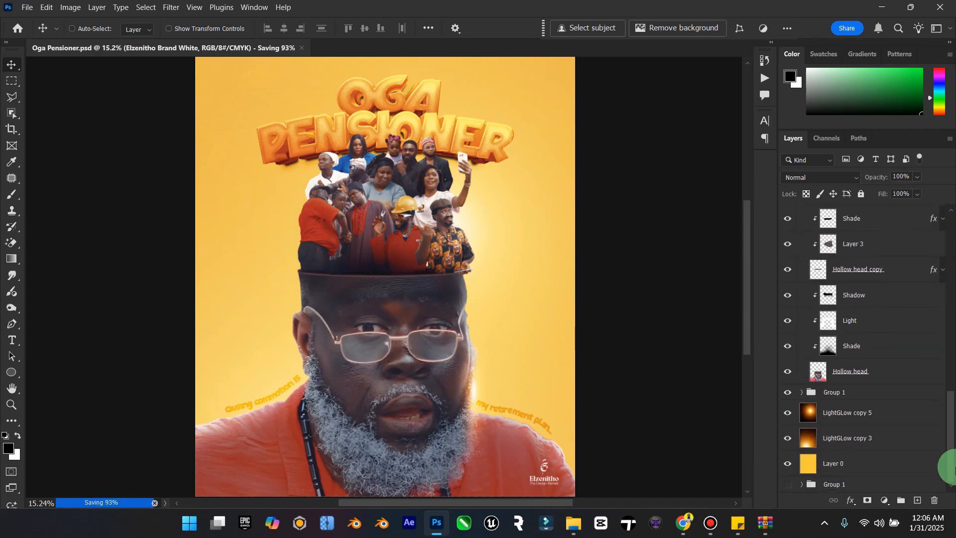
click(873, 415)
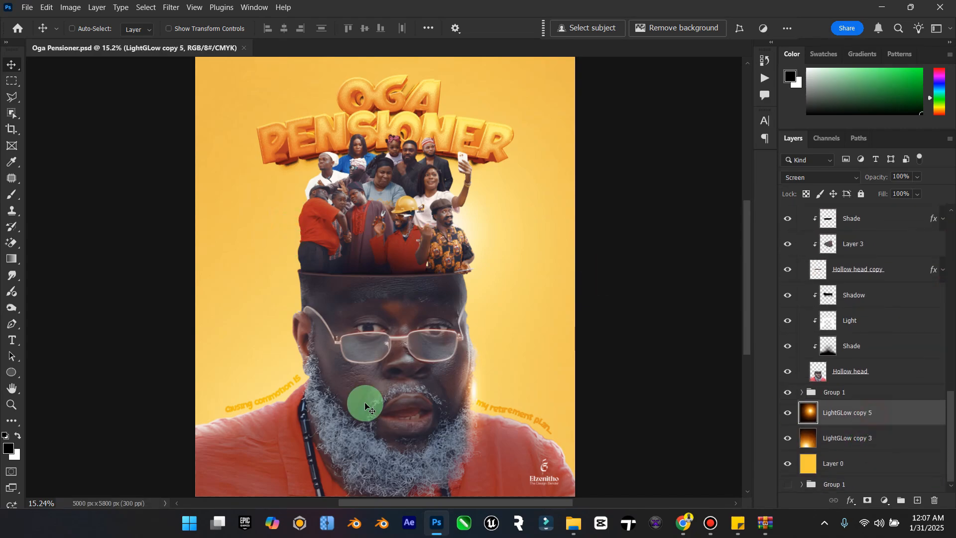
click(683, 521)
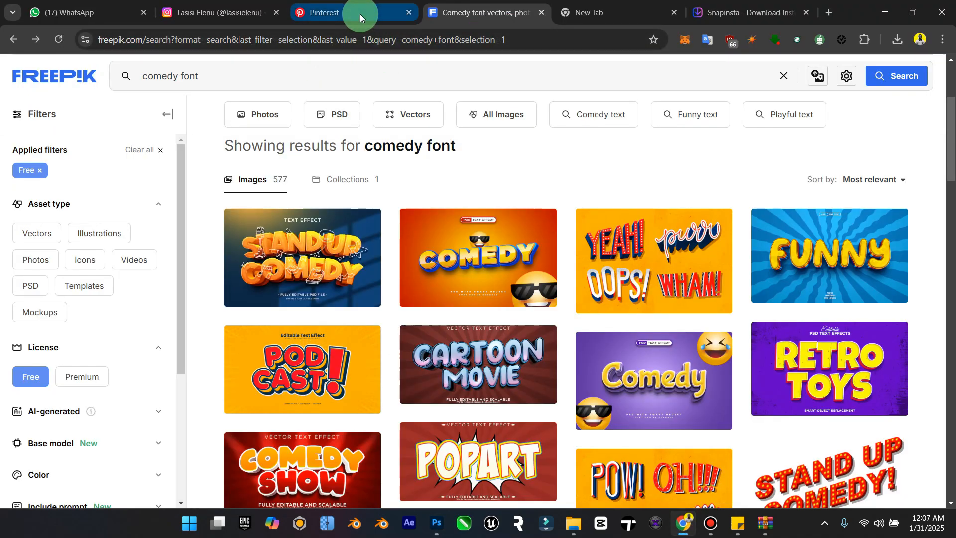
click(576, 15)
click(530, 38)
text(pi)
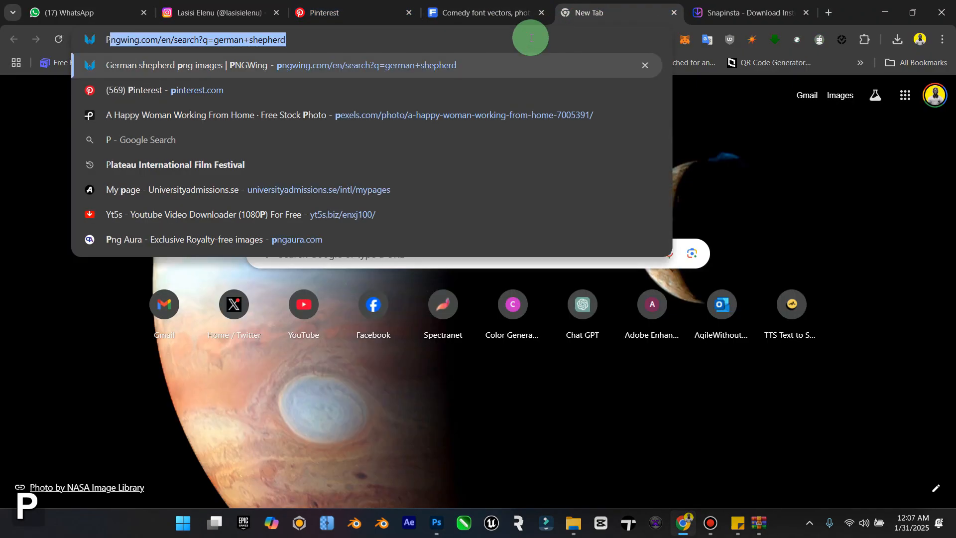
key(BackSpace)
key(Return)
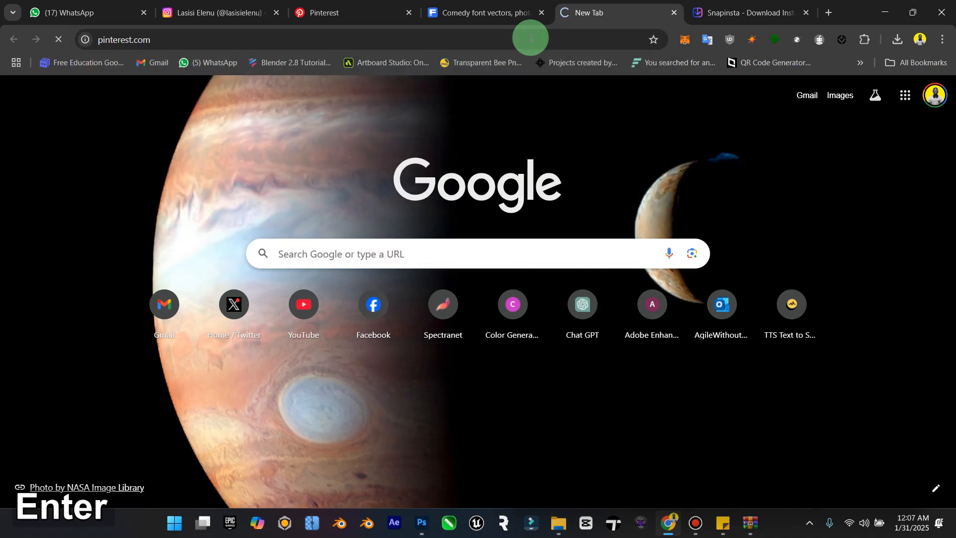
Step: Open the PNGWing website through its suggested German shepherd search address
click(530, 38)
text(pn)
key(Return)
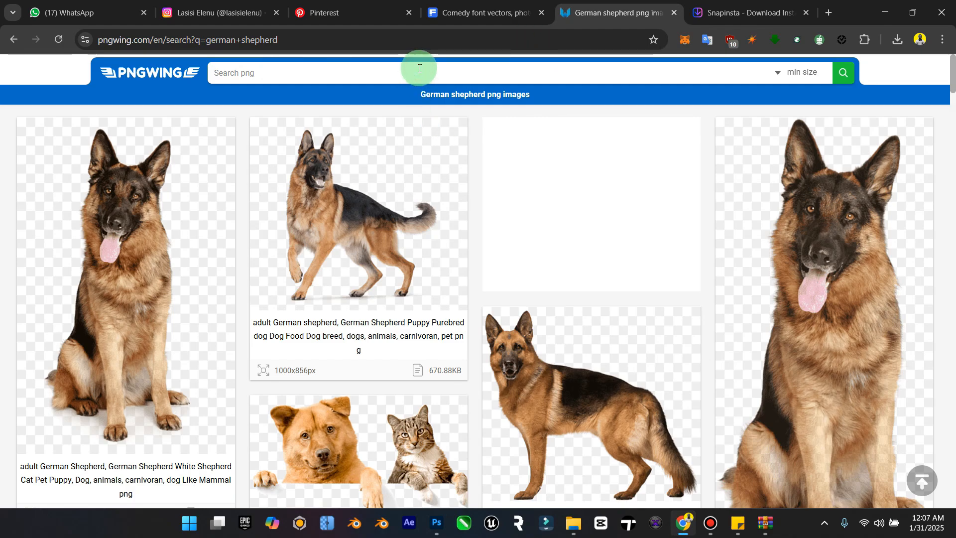
Step: Search PNGWing for "circular pattern"
click(419, 68)
text(cicular)
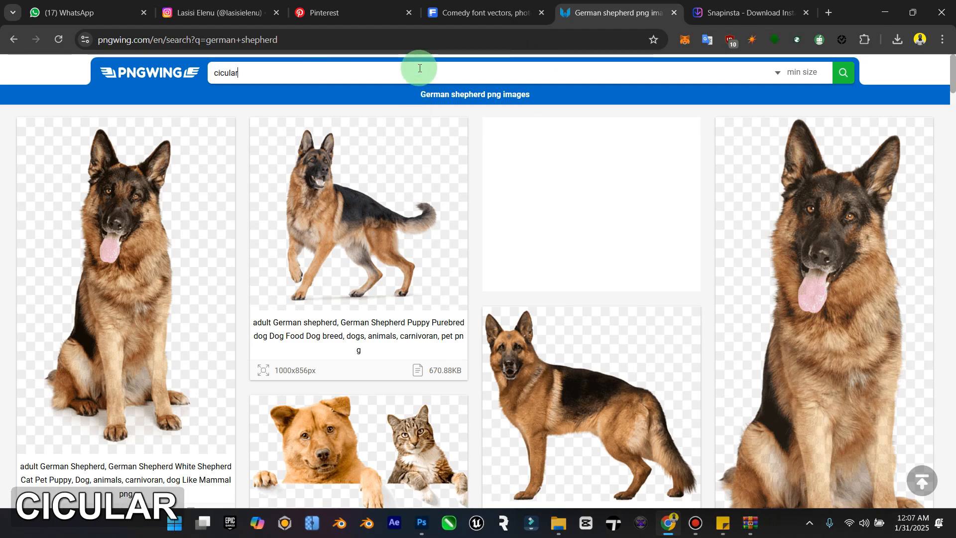
key(BackSpace)
key(BackSpace)
key(BackSpace)
text(r)
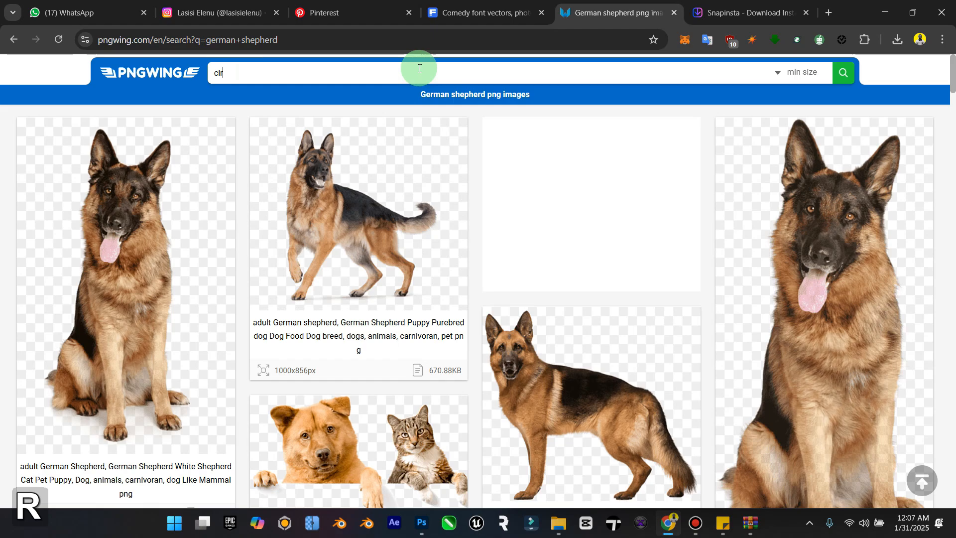
text(cular pattern)
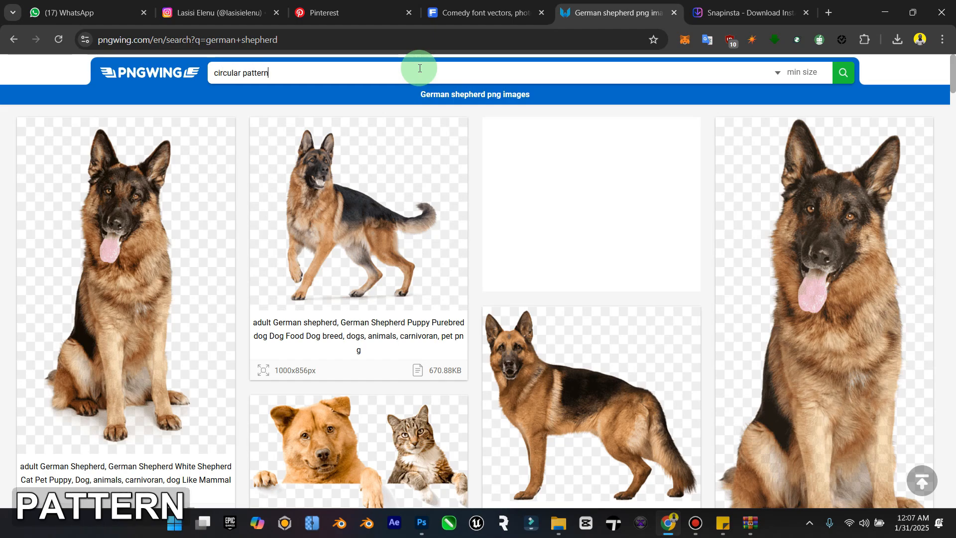
key(Return)
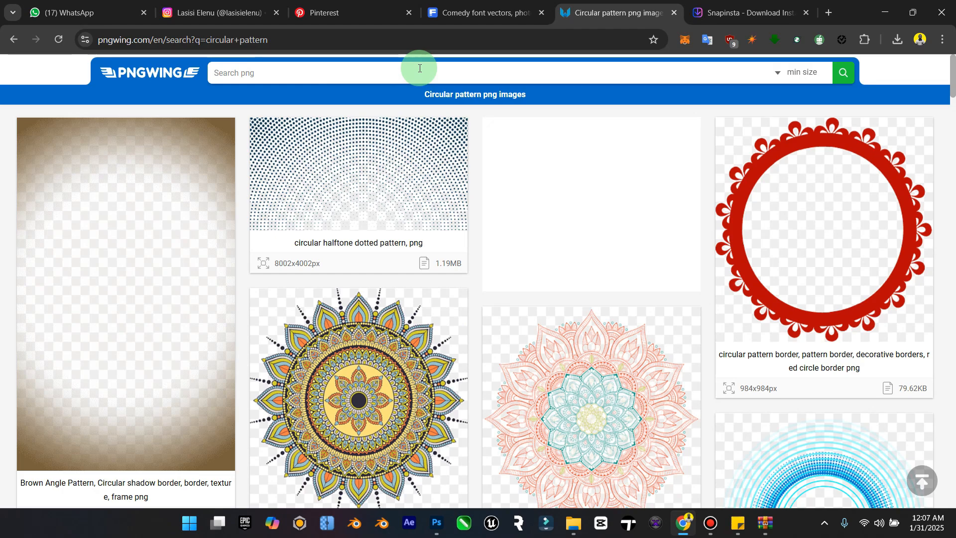
Step: Browse the first page of circular pattern results down to its end for a suitable background graphic
scroll(359, 128, down, 10)
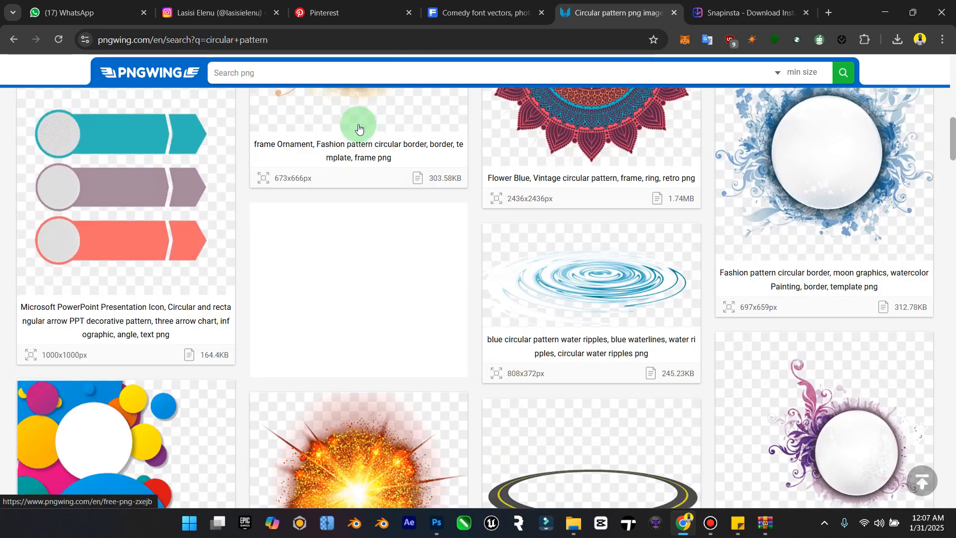
scroll(310, 172, down, 7)
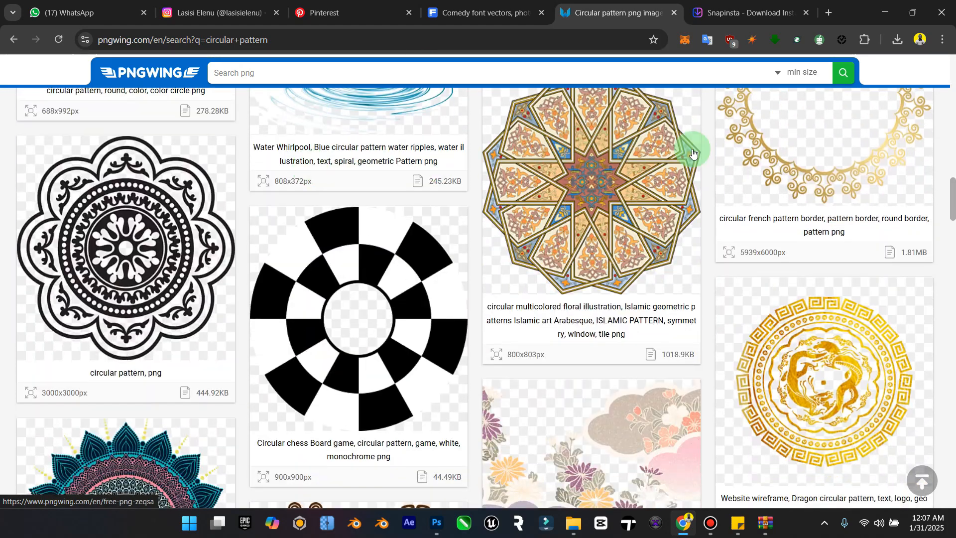
drag(954, 182, 954, 316)
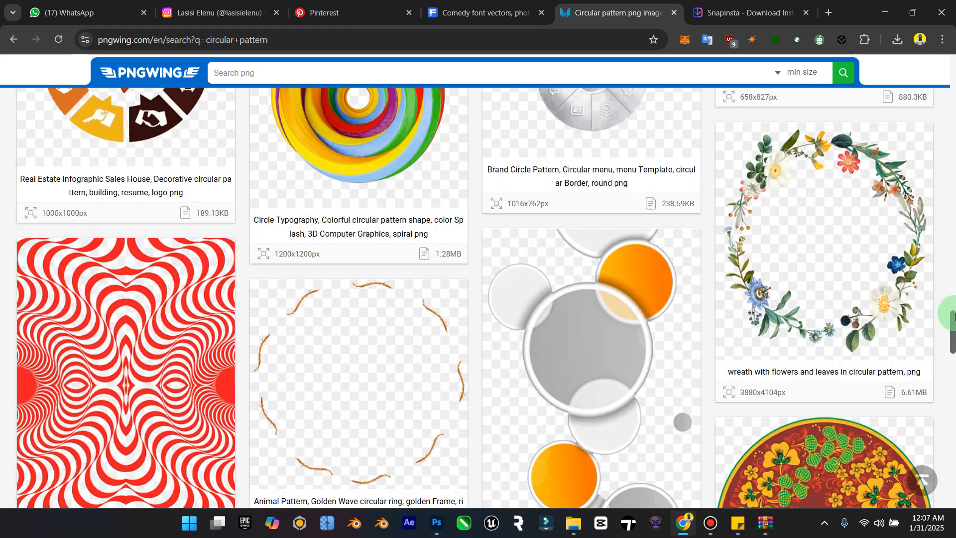
scroll(948, 313, down, 20)
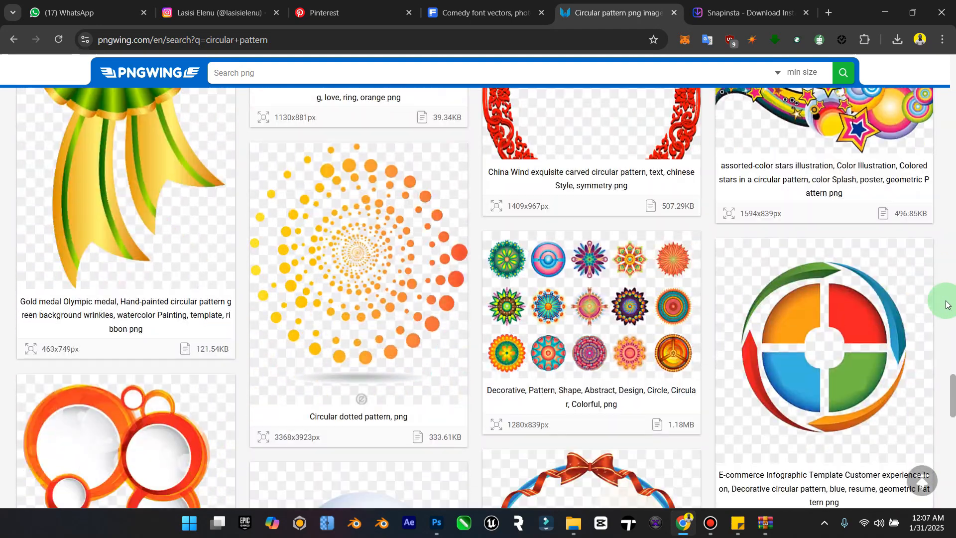
scroll(948, 304, down, 9)
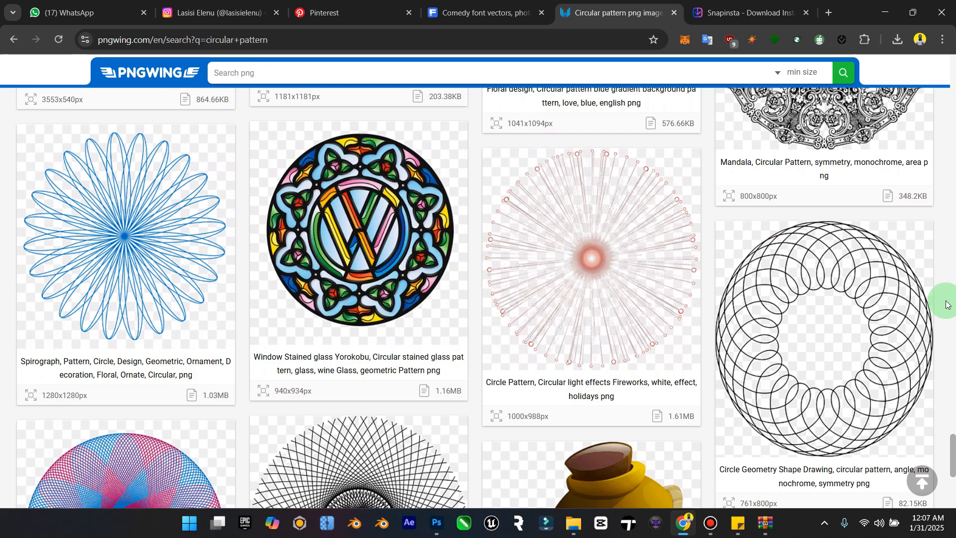
scroll(948, 305, down, 6)
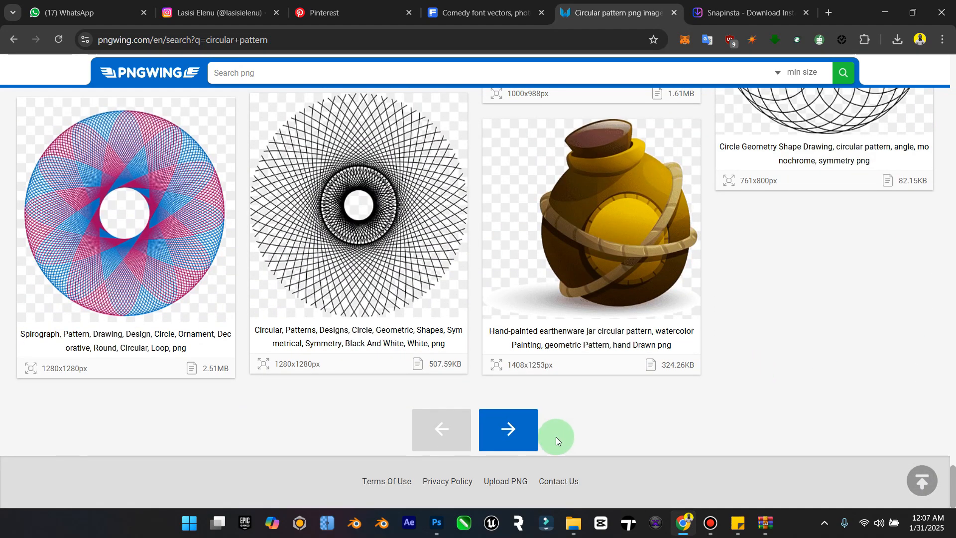
Step: Look through the second page of circular pattern results and open the black circular Theseus and the Minotaur labyrinth image
click(507, 423)
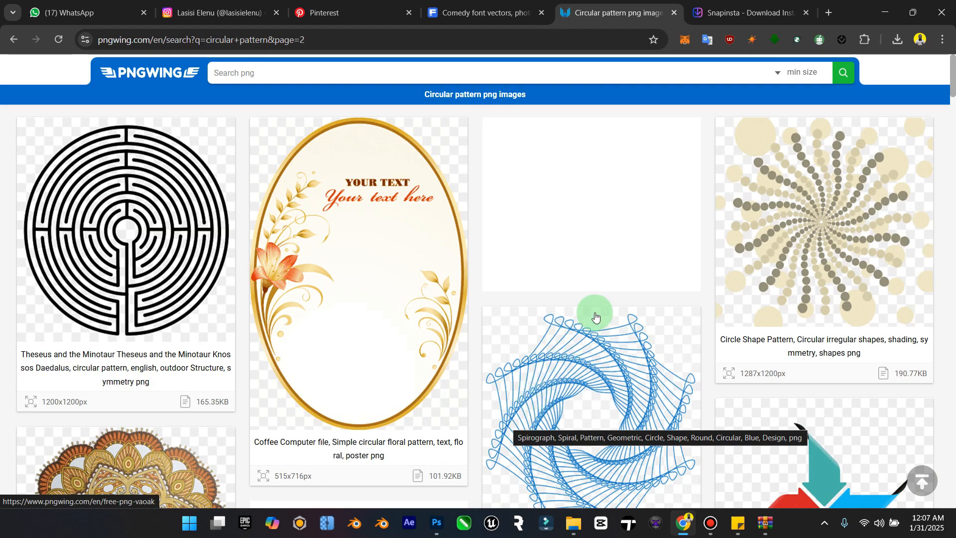
scroll(181, 275, down, 7)
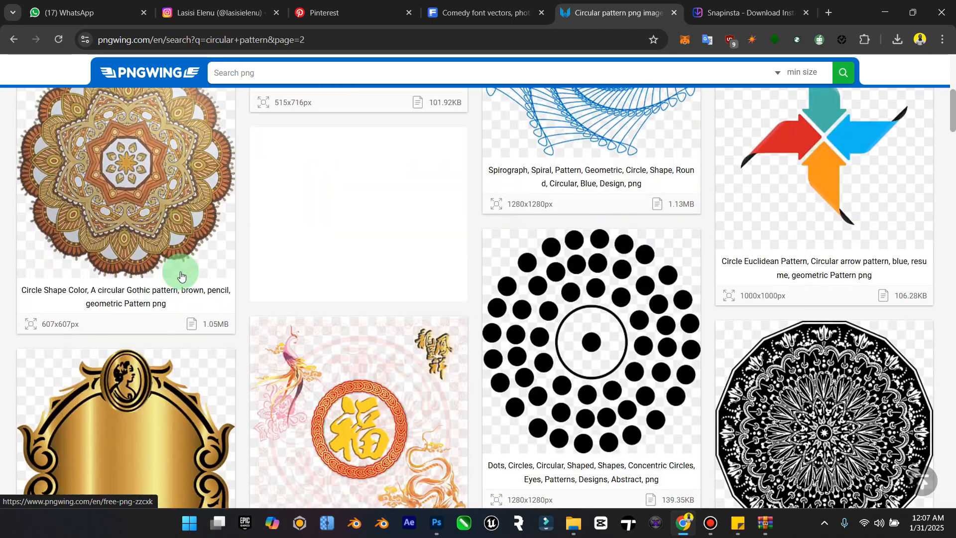
scroll(241, 302, down, 4)
scroll(349, 297, down, 17)
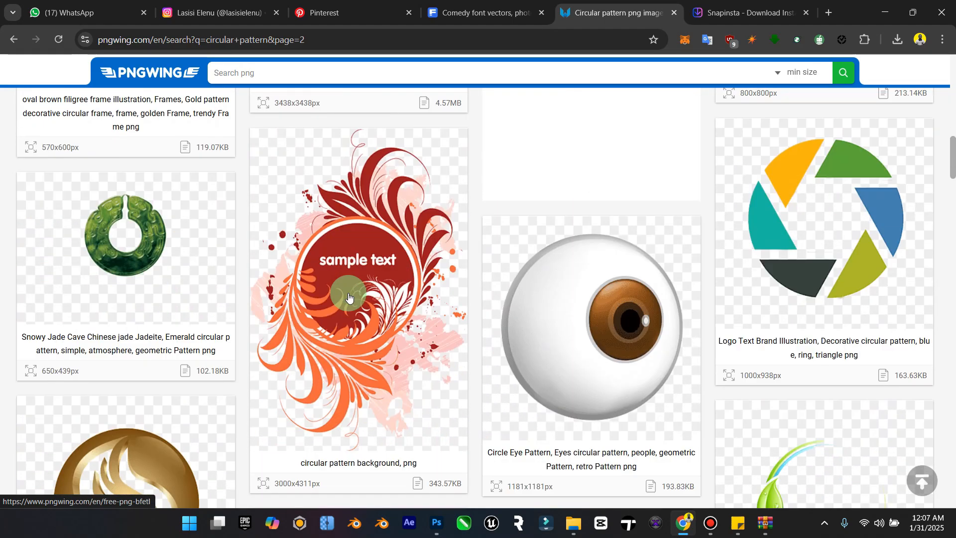
scroll(349, 298, down, 10)
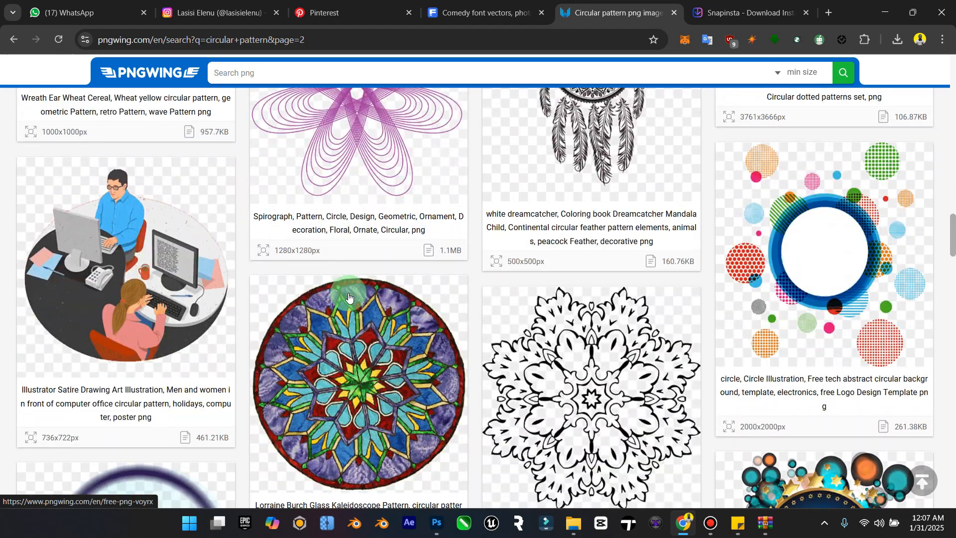
drag(954, 284, 950, 71)
click(162, 262)
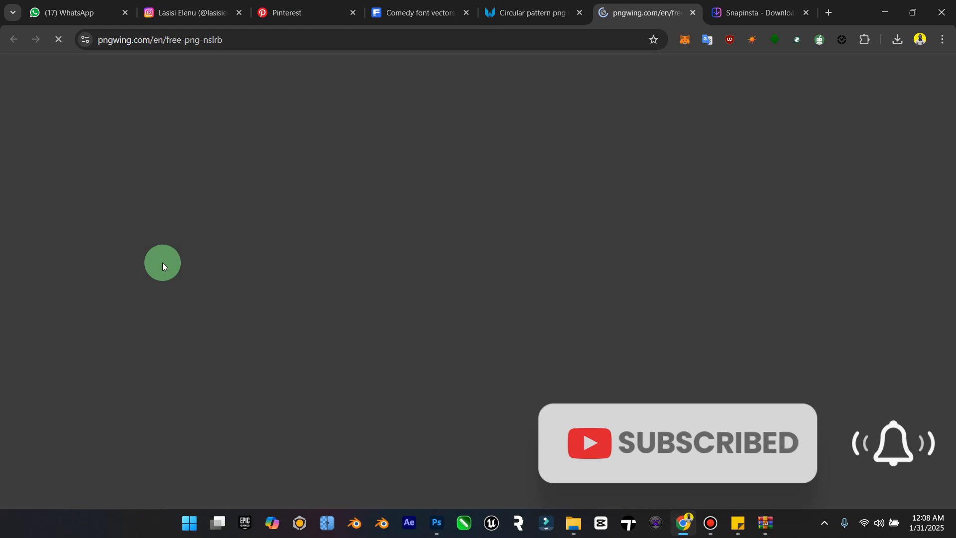
Step: Go to the download page for the 1200x1200px labyrinth PNG
scroll(557, 323, down, 5)
scroll(535, 353, down, 6)
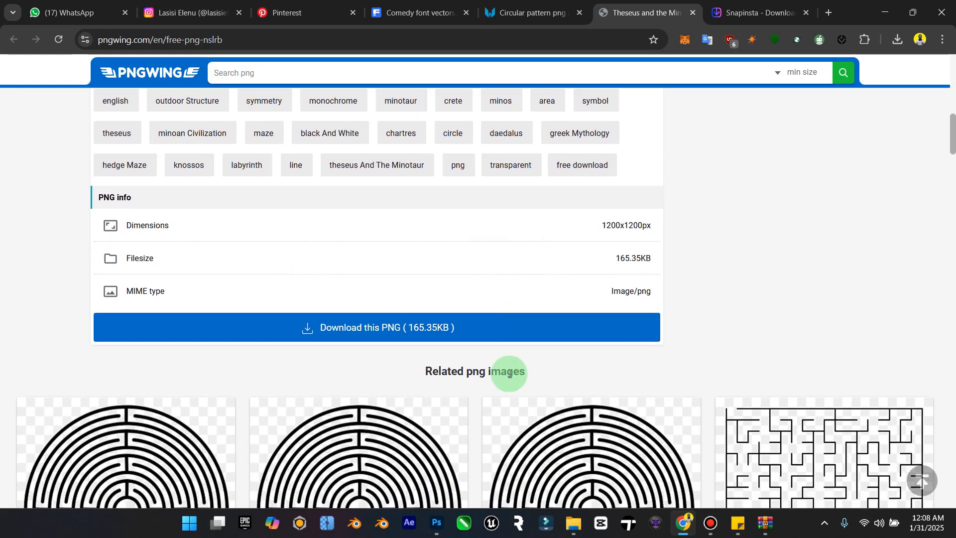
click(509, 326)
Step: Start the labyrinth PNG download by completing the alphabet check, selecting the requested letters in order
click(493, 399)
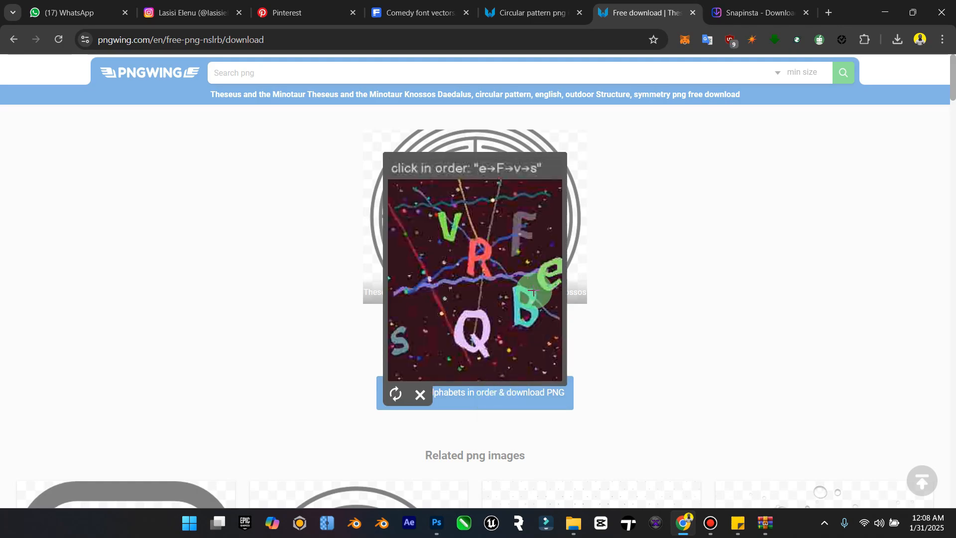
click(543, 277)
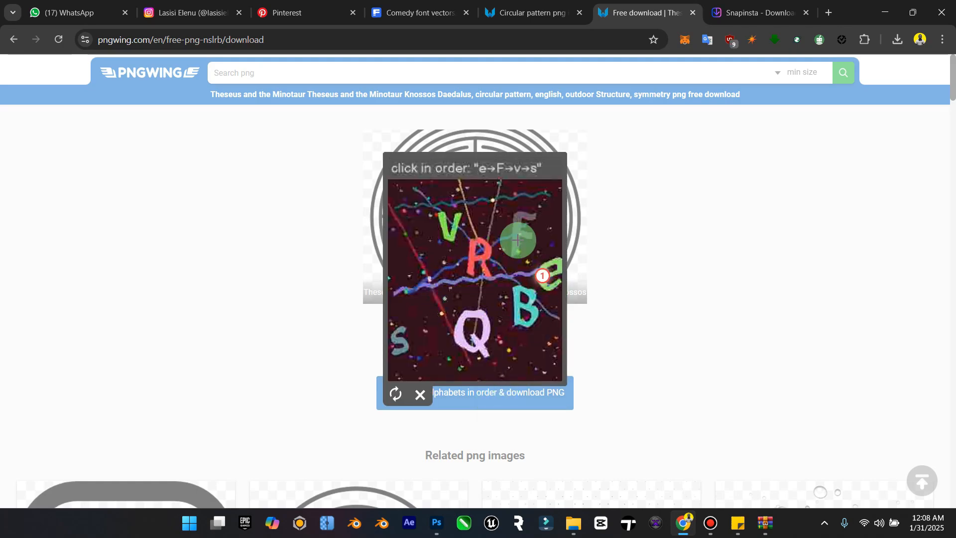
click(441, 217)
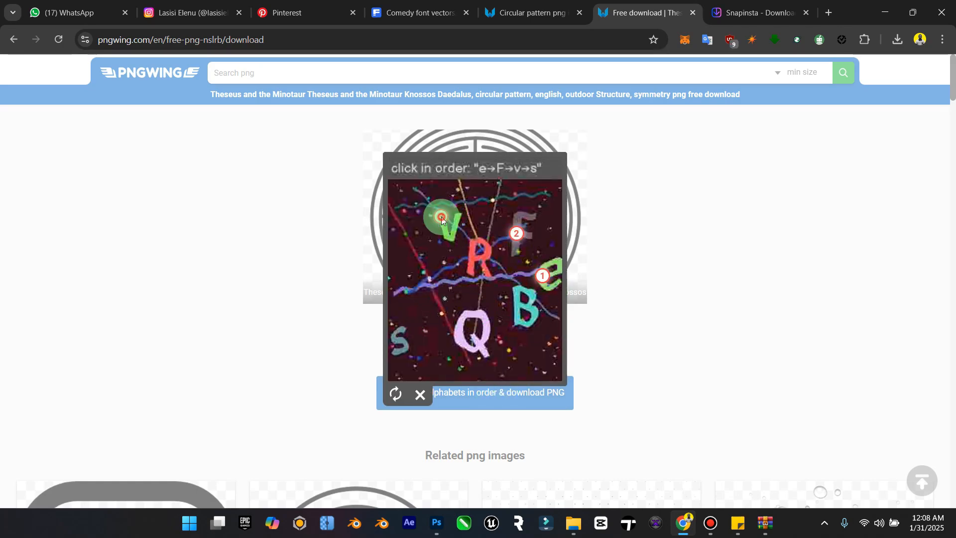
click(399, 341)
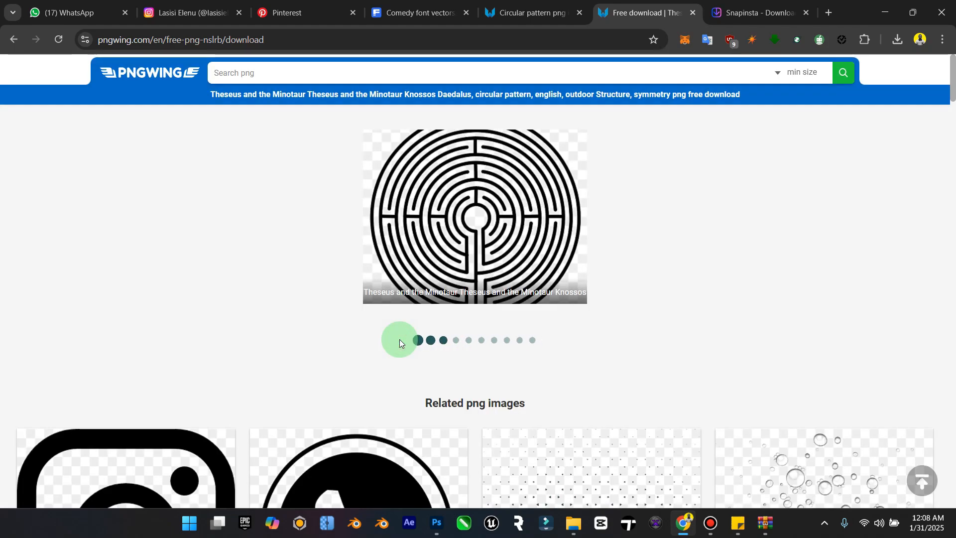
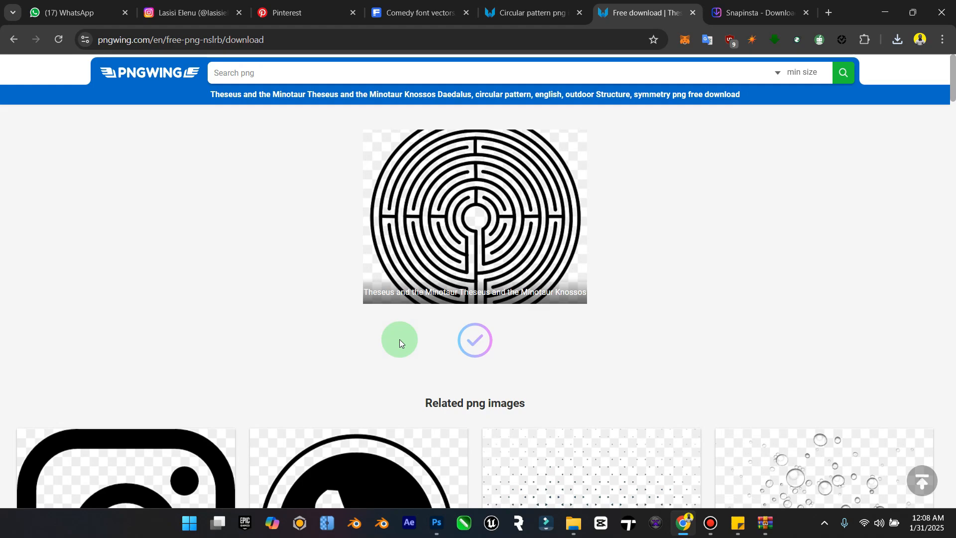
Step: Switch back to Photoshop and place the downloaded labyrinth PNG above LightGLow copy 5, enlarging it beyond the poster's edges
click(885, 12)
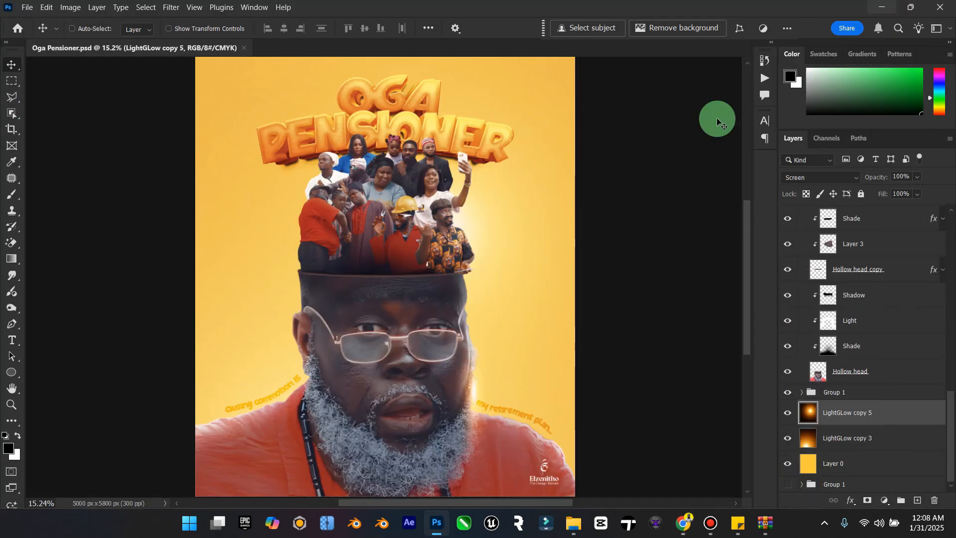
click(559, 515)
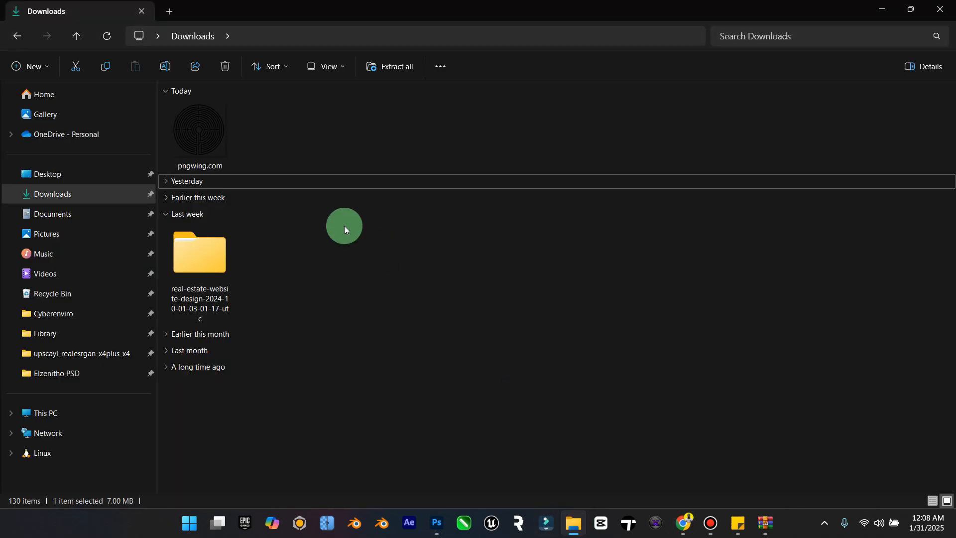
drag(184, 143, 411, 335)
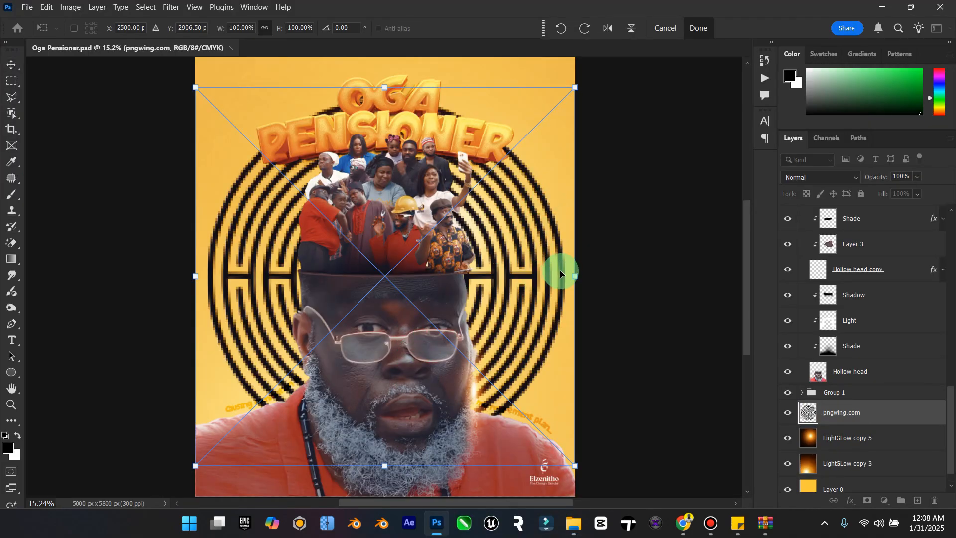
drag(573, 273, 742, 140)
click(12, 65)
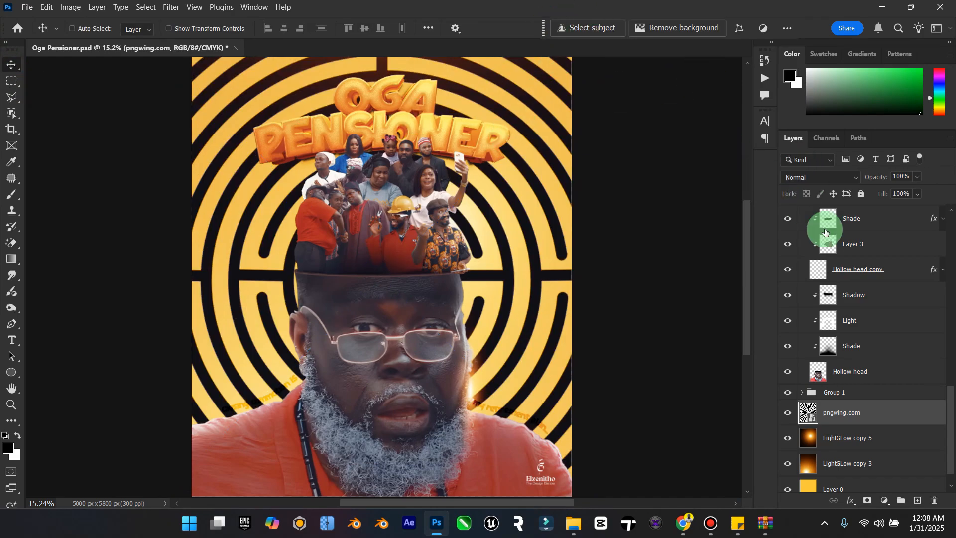
Step: Blend the labyrinth layer in Overlay mode and apply a Gaussian Blur with a radius of 81.2 pixels to it
click(846, 178)
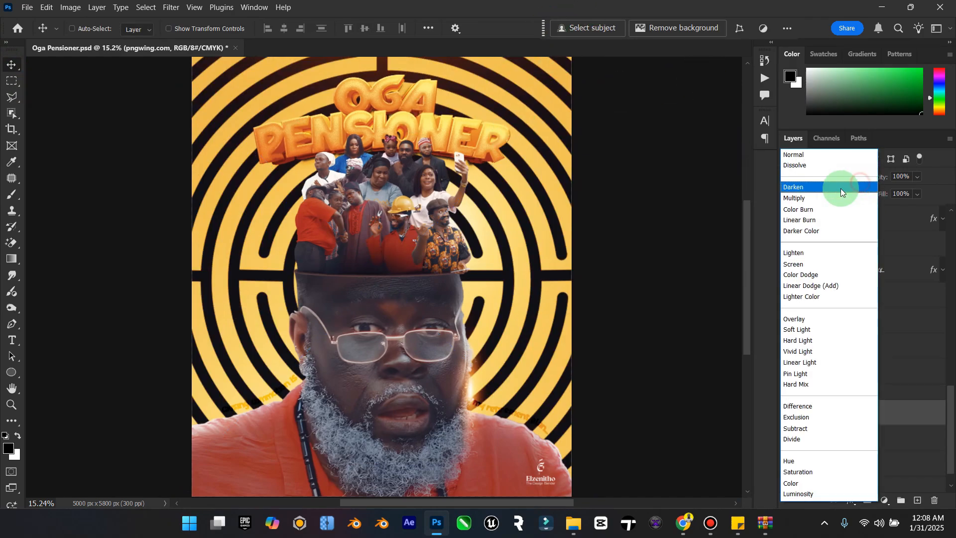
click(824, 318)
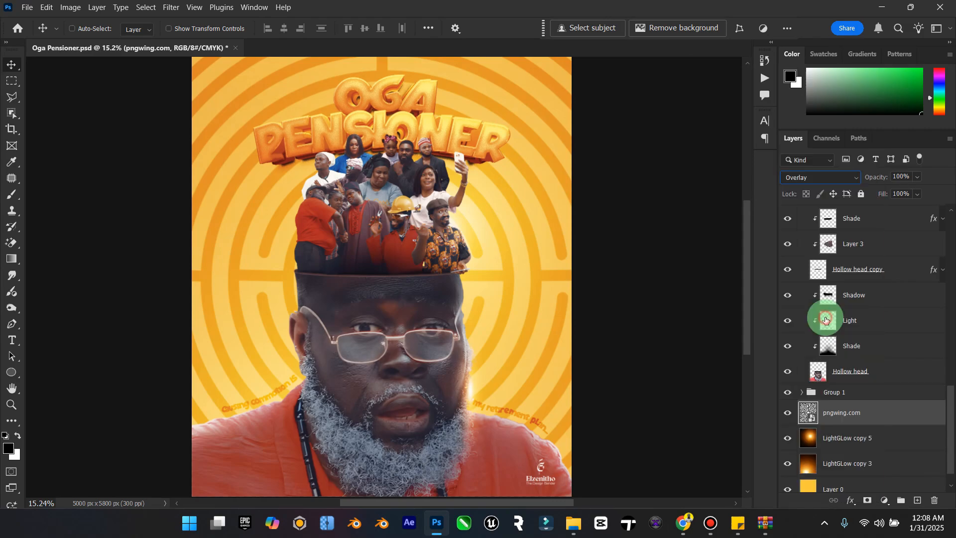
right_click(844, 416)
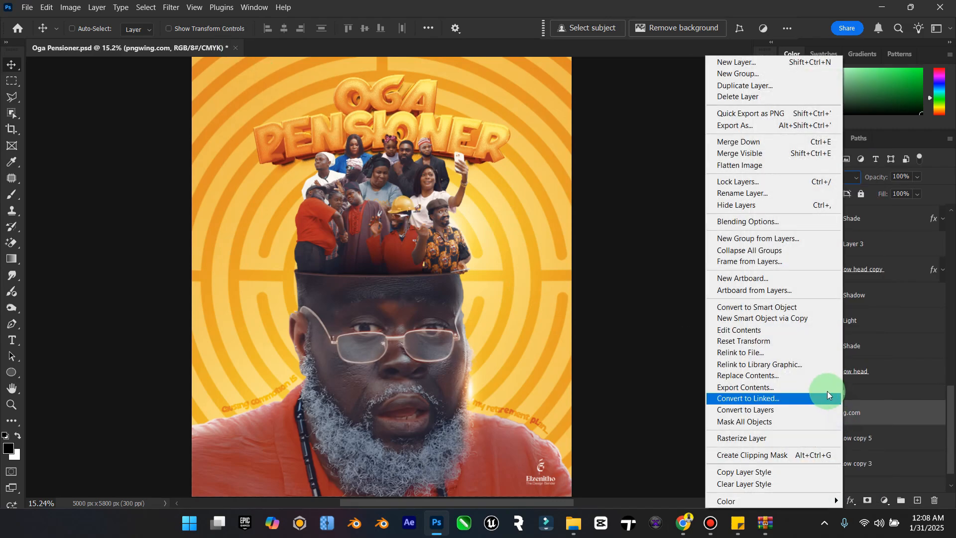
click(198, 6)
click(169, 8)
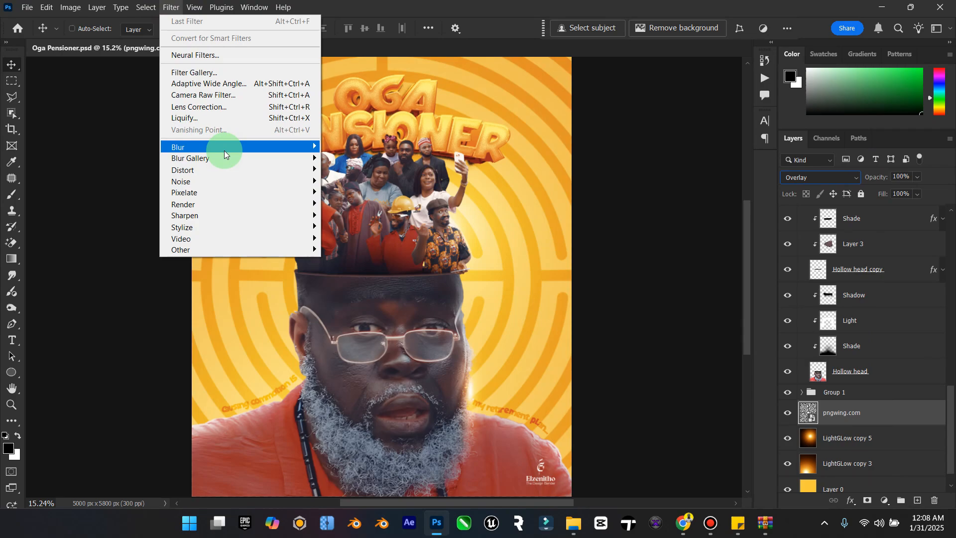
mouse_move(238, 149)
click(370, 193)
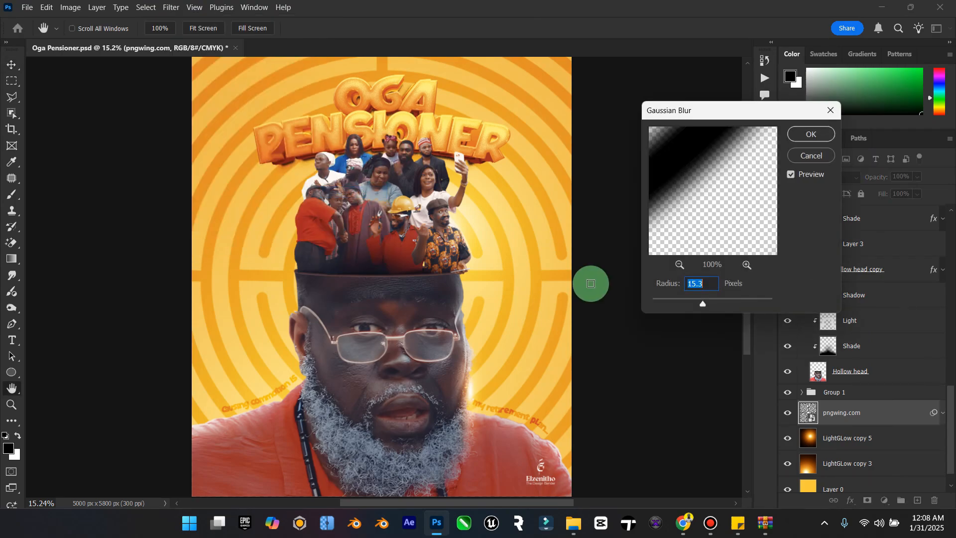
click(742, 301)
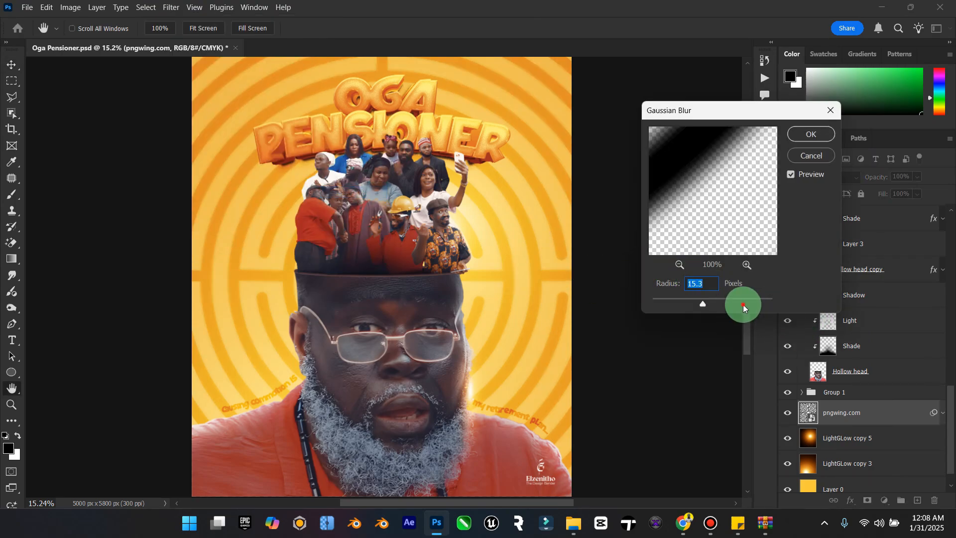
drag(726, 303, 724, 303)
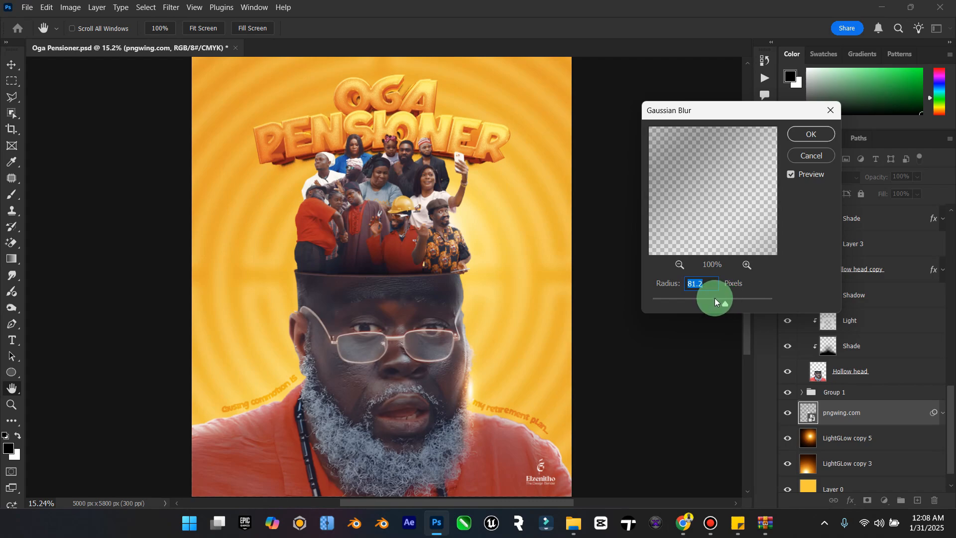
click(812, 135)
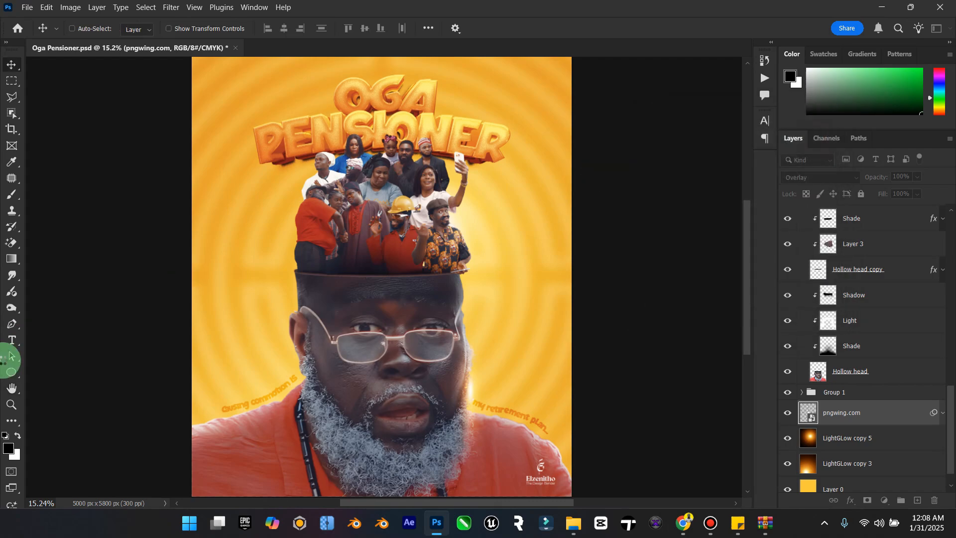
Step: Check the whole poster with the blurred labyrinth background and save the document
double_click(14, 391)
click(11, 403)
drag(402, 353, 380, 357)
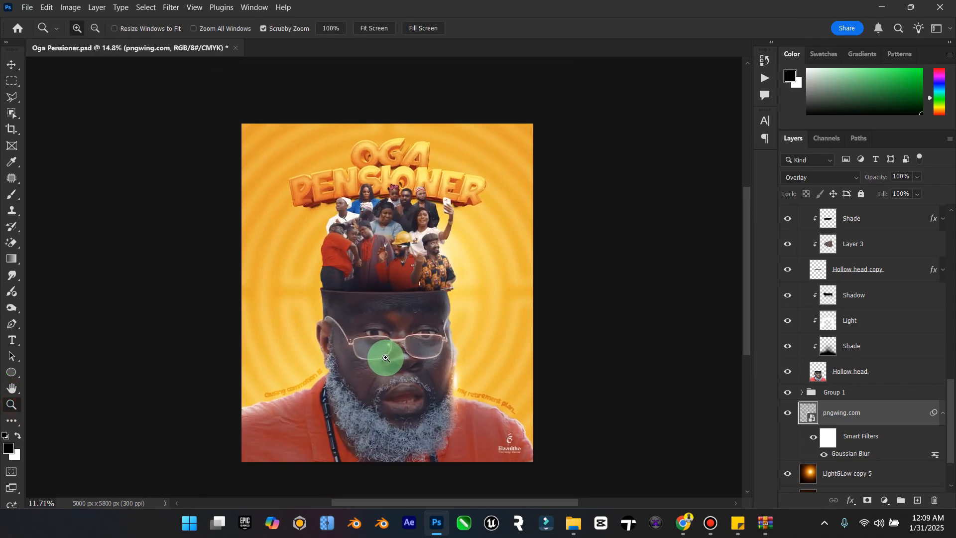
click(15, 64)
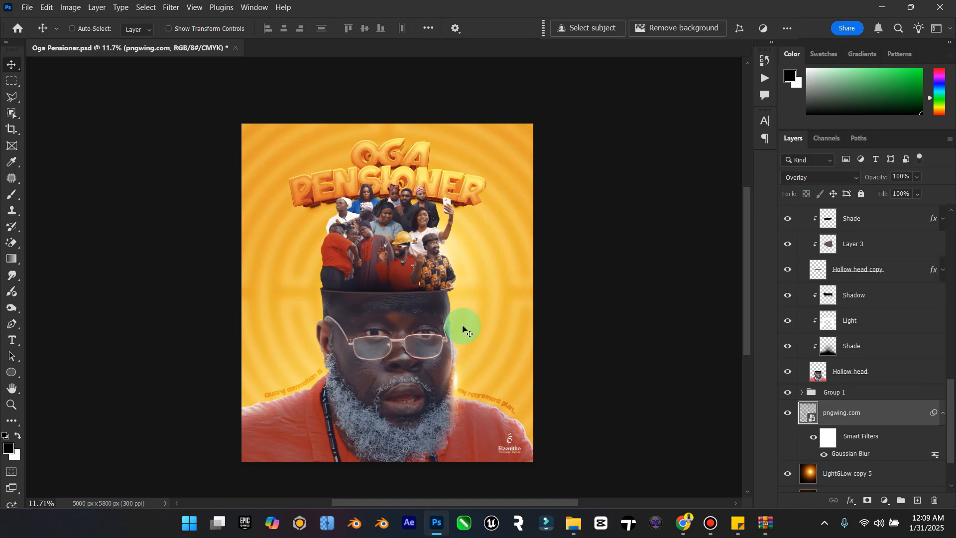
key(ctrl+s)
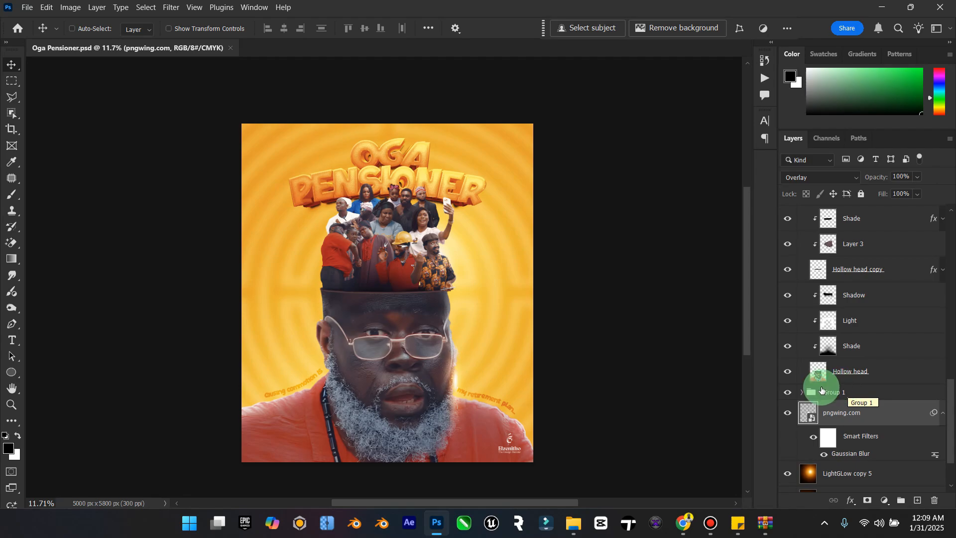
Step: Raise the opacity and fill of the Light layer clipped to Group 2 copy 2 to 100%
click(15, 401)
drag(513, 205, 512, 205)
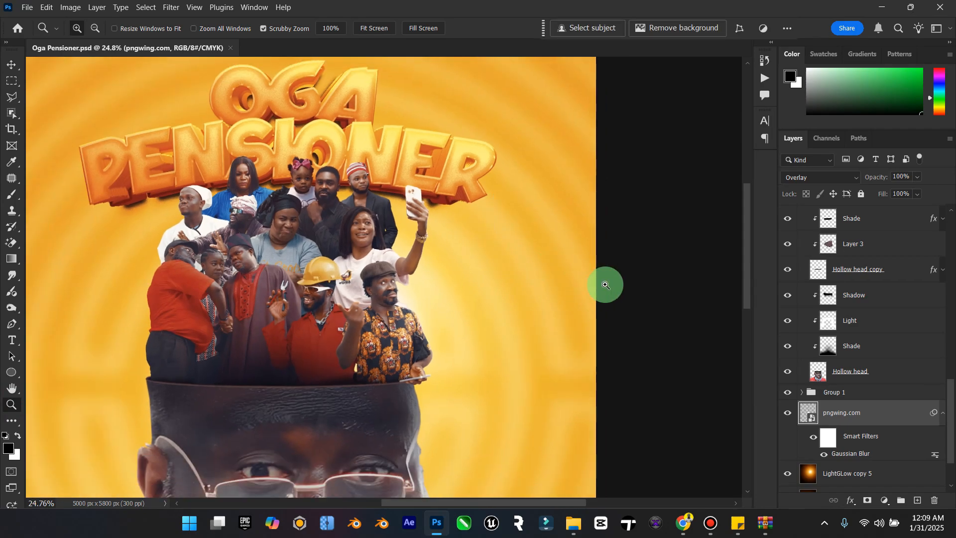
scroll(875, 381, up, 6)
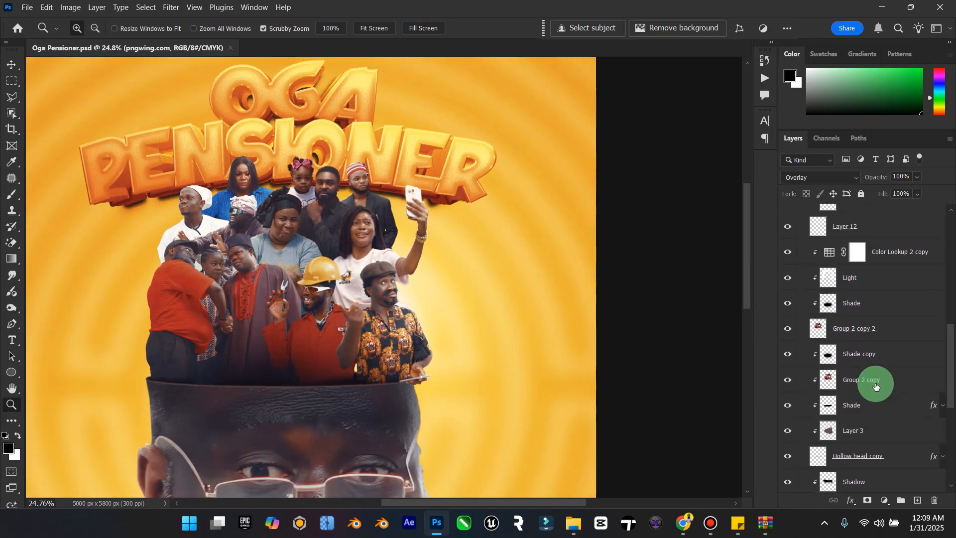
scroll(876, 384, up, 2)
click(787, 325)
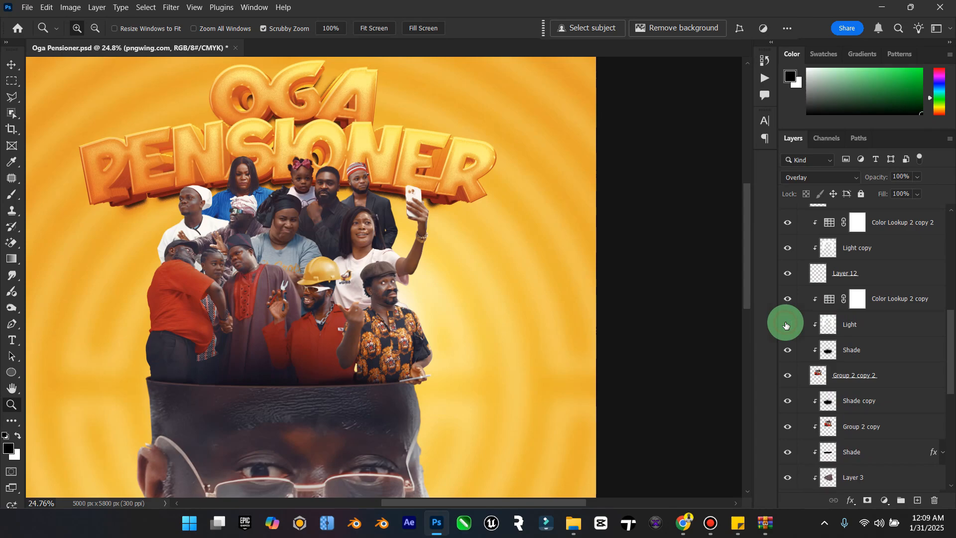
click(787, 325)
click(856, 324)
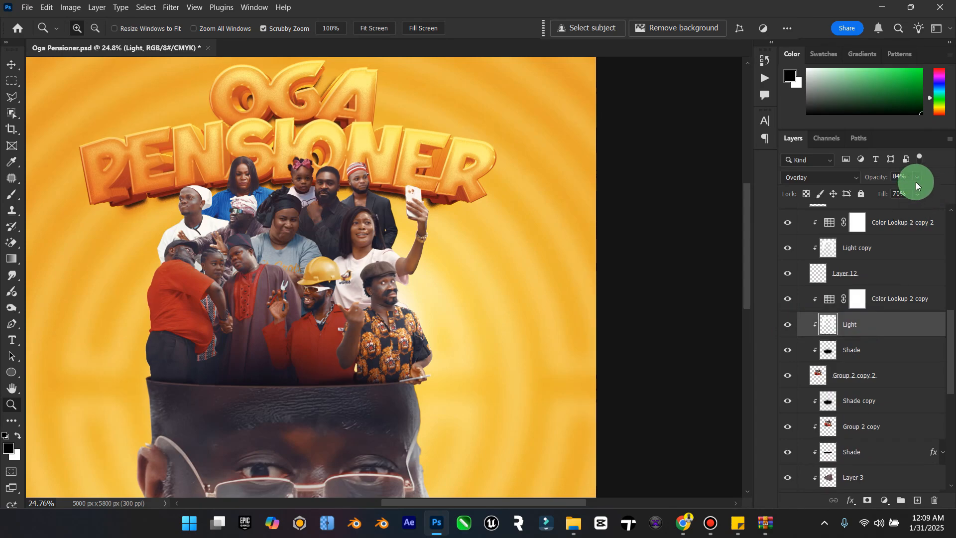
drag(924, 194, 950, 194)
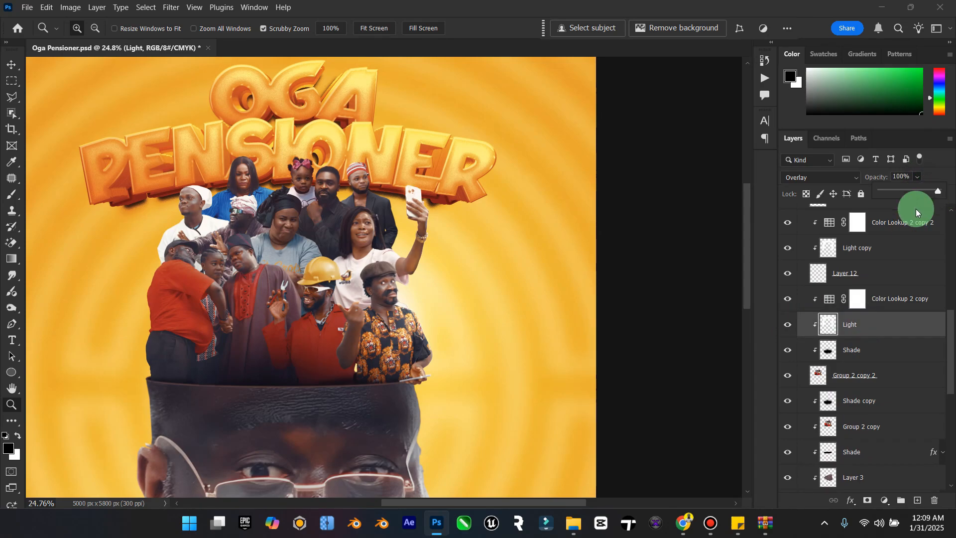
click(917, 193)
drag(921, 206, 947, 211)
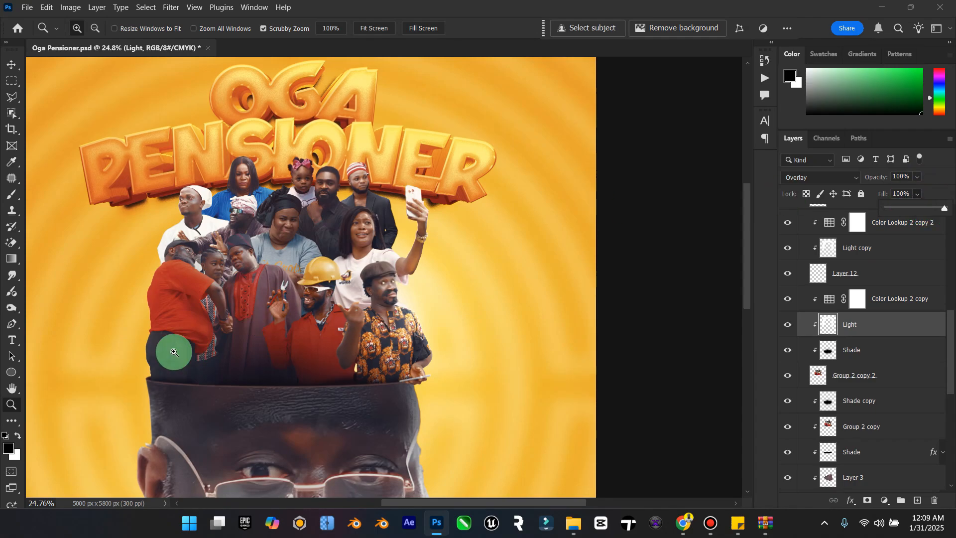
Step: Review the full poster with the stronger light on the cast and save the file again
double_click(12, 390)
click(13, 405)
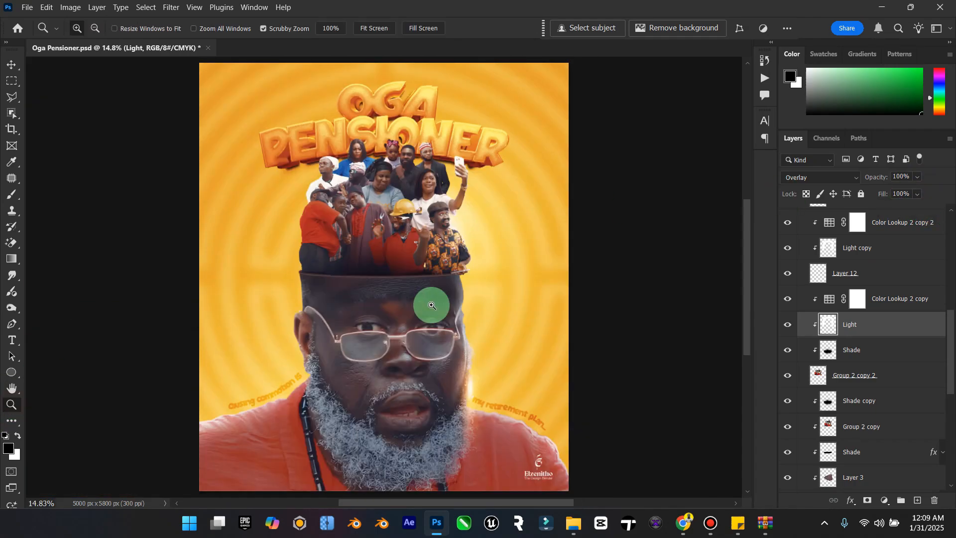
drag(437, 303, 427, 309)
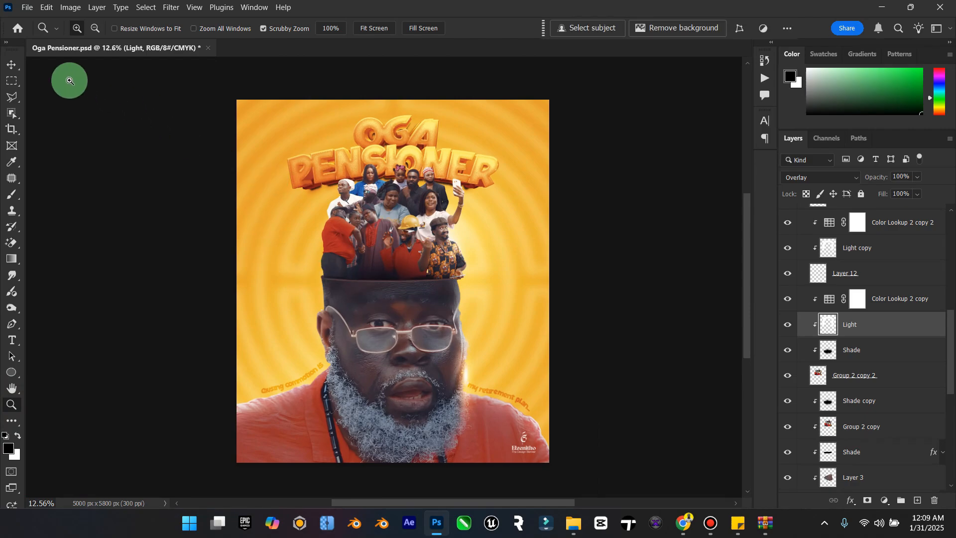
click(19, 67)
key(ctrl+s)
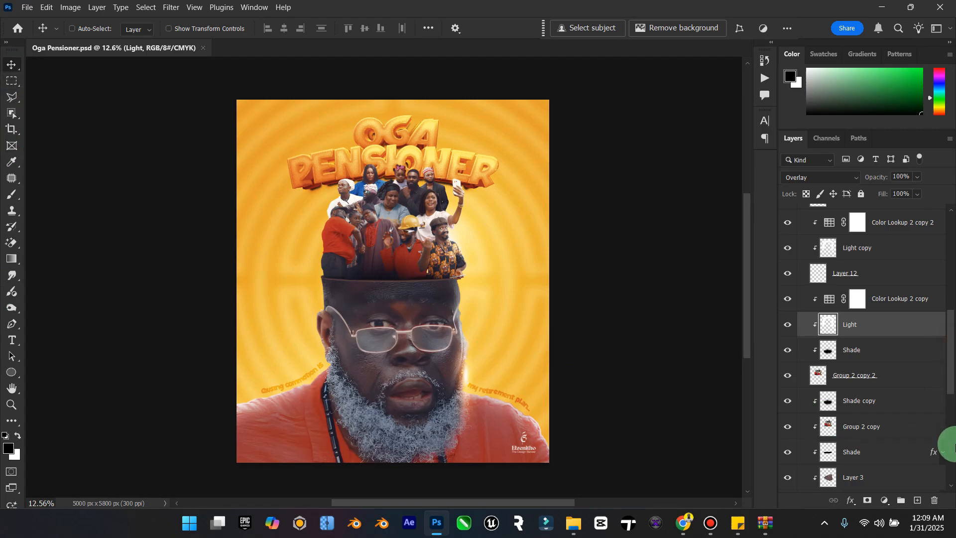
Step: Select the layers from Layer 0 up to Elzenitho Brand White and stamp the visible artwork into a new merged layer
drag(953, 393, 946, 466)
click(865, 467)
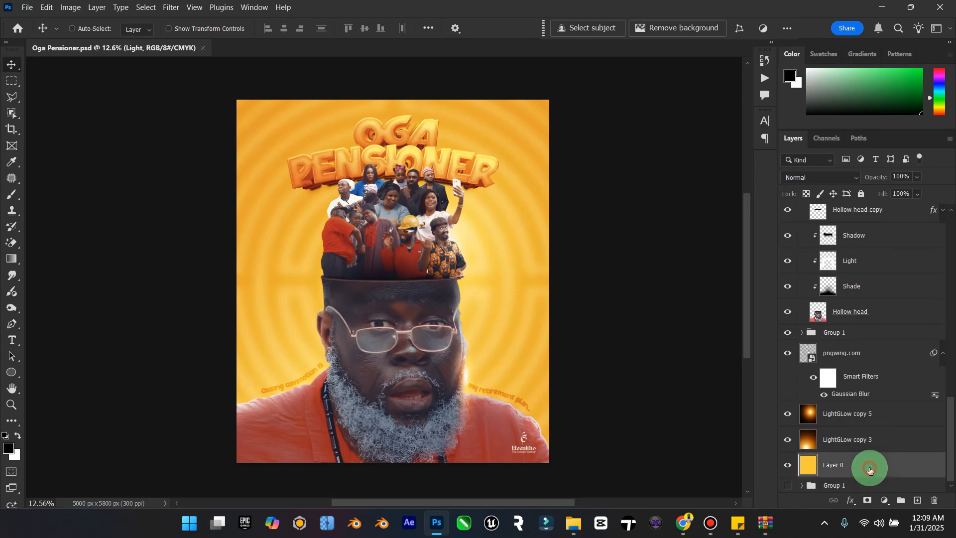
drag(953, 432, 946, 193)
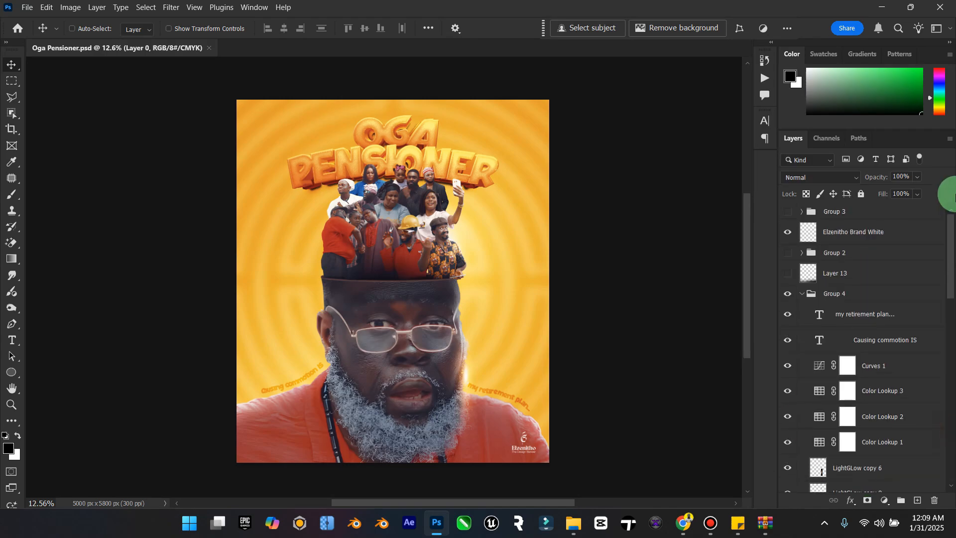
shift+click(854, 227)
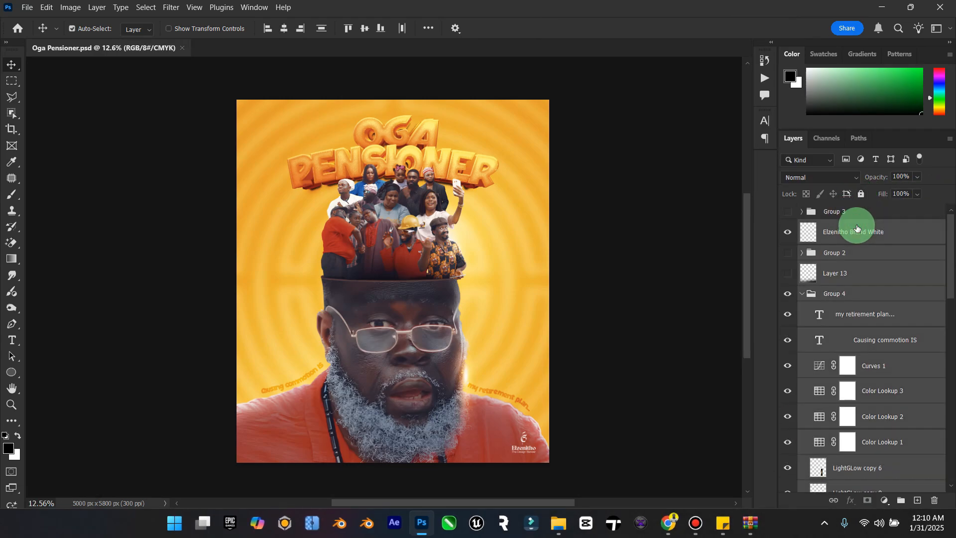
key(ctrl+shift+alt+e)
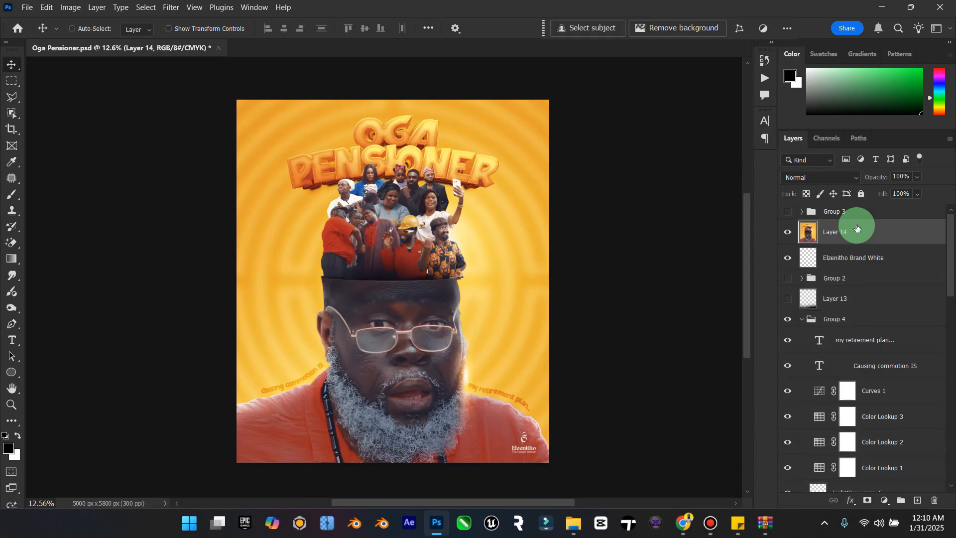
Step: Open the Camera Raw Filter on the merged layer, fine-tune the Light settings and set Vibrance to +15
click(171, 7)
click(262, 95)
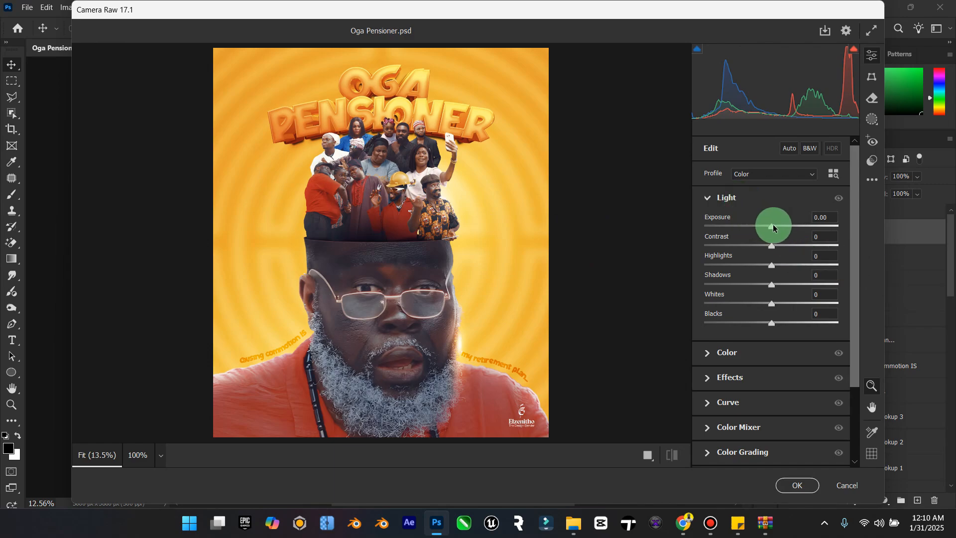
drag(773, 228, 766, 317)
drag(774, 227, 775, 226)
click(732, 349)
drag(780, 285, 780, 310)
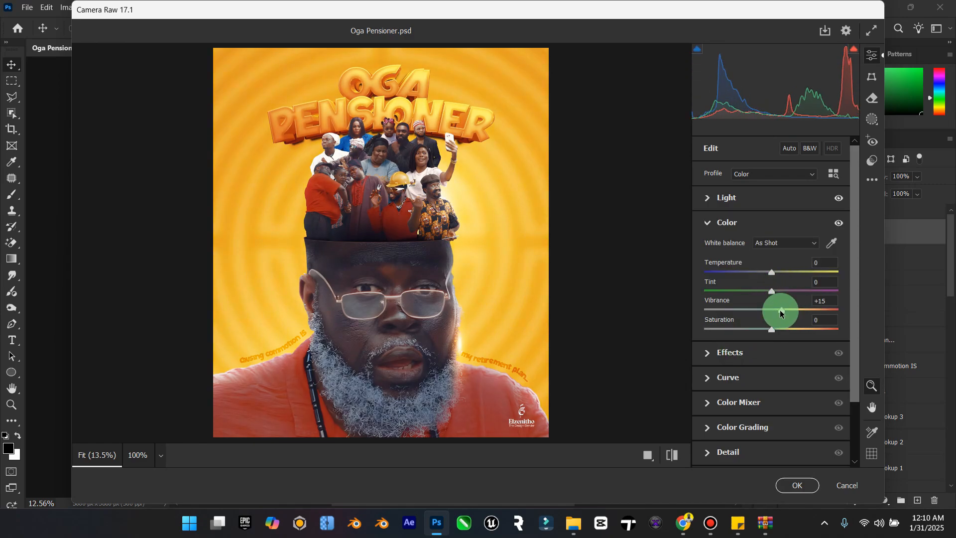
Step: Set the Camera Raw effects to Texture -20, Clarity +23, Dehaze +4 and Grain 27
click(735, 354)
drag(773, 275, 787, 295)
mouse_move(771, 313)
mouse_down()
mouse_move(783, 313)
mouse_move(775, 314)
mouse_up()
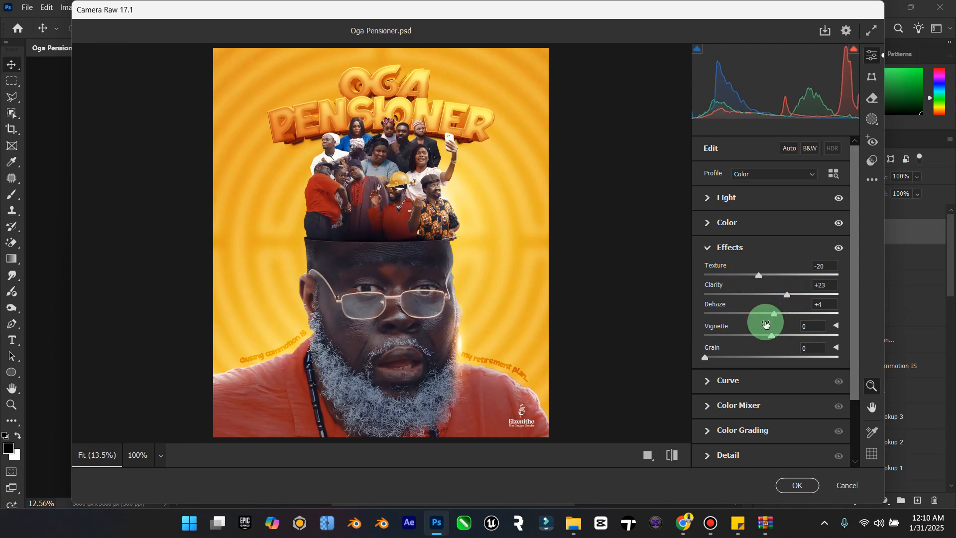
drag(706, 357, 732, 381)
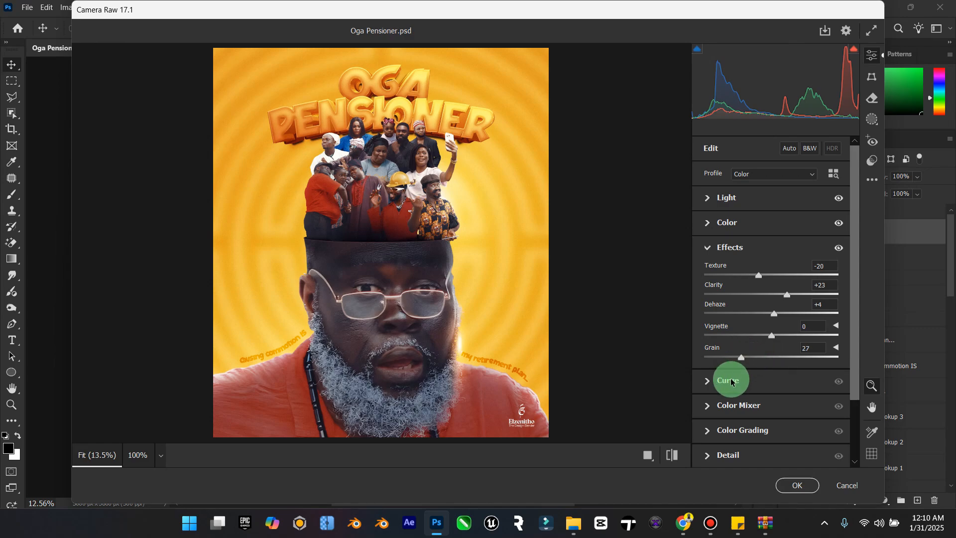
Step: Set Sharpening to 29 and Color Noise Reduction to 19 in the Camera Raw detail settings
click(731, 382)
click(706, 171)
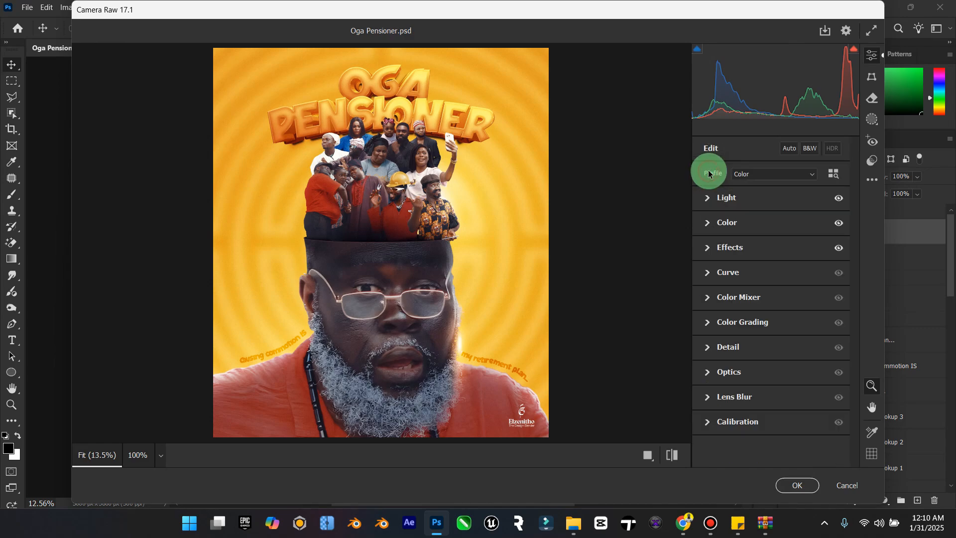
click(714, 321)
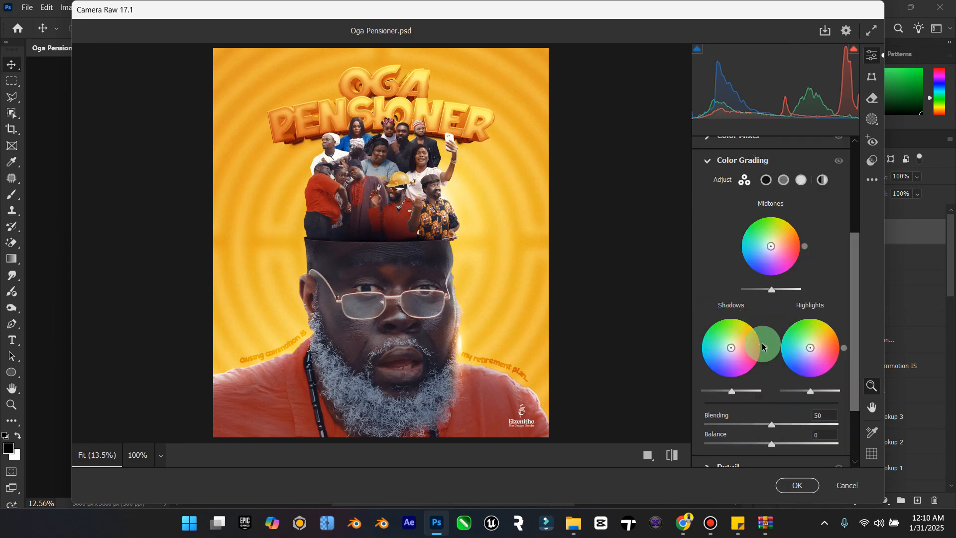
click(703, 162)
click(721, 344)
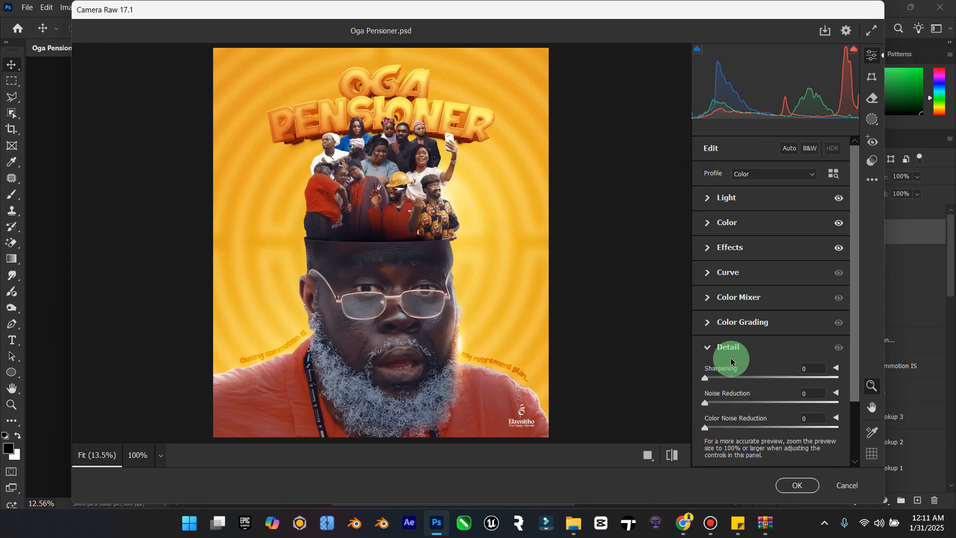
drag(708, 380, 723, 380)
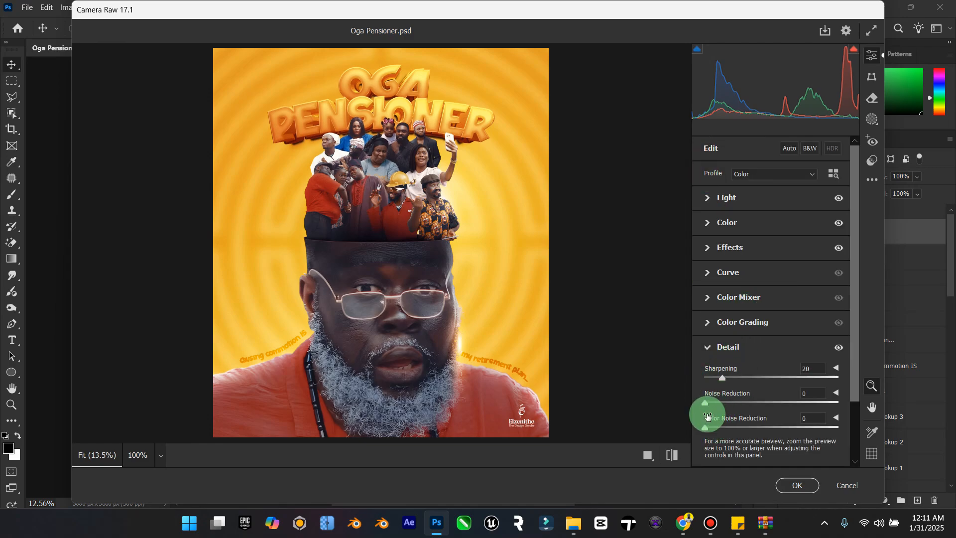
drag(706, 430, 730, 429)
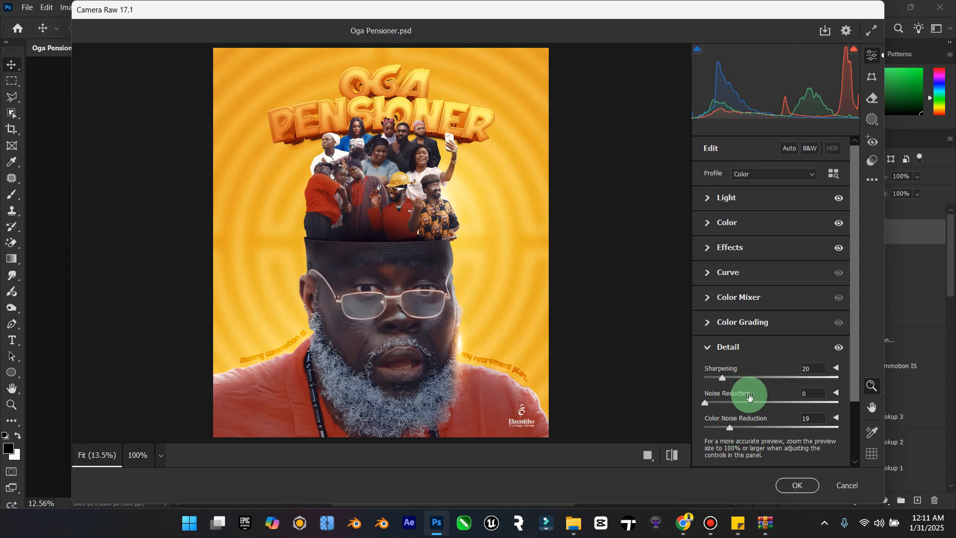
drag(723, 379, 745, 382)
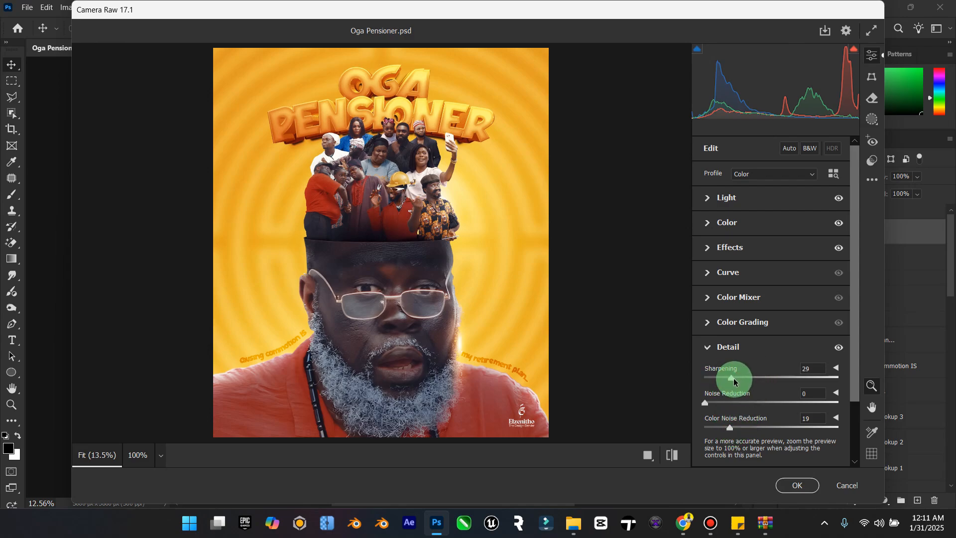
Step: Check the Optics settings and apply the Camera Raw grade to the merged layer
click(711, 346)
click(712, 371)
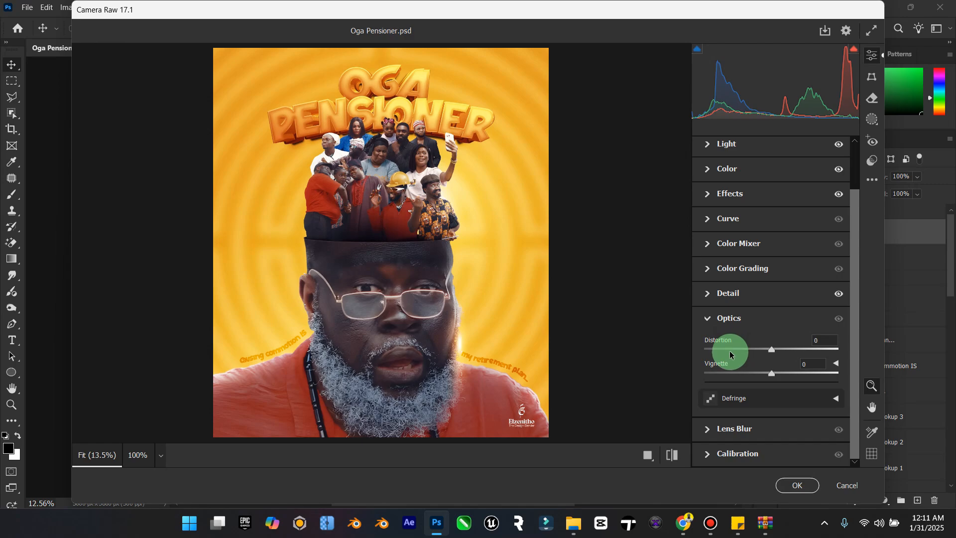
click(711, 317)
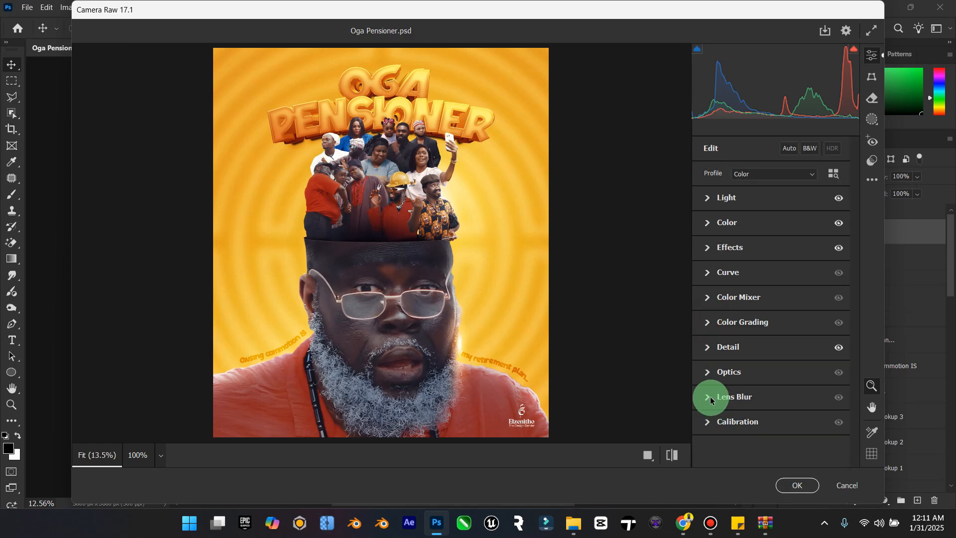
click(798, 486)
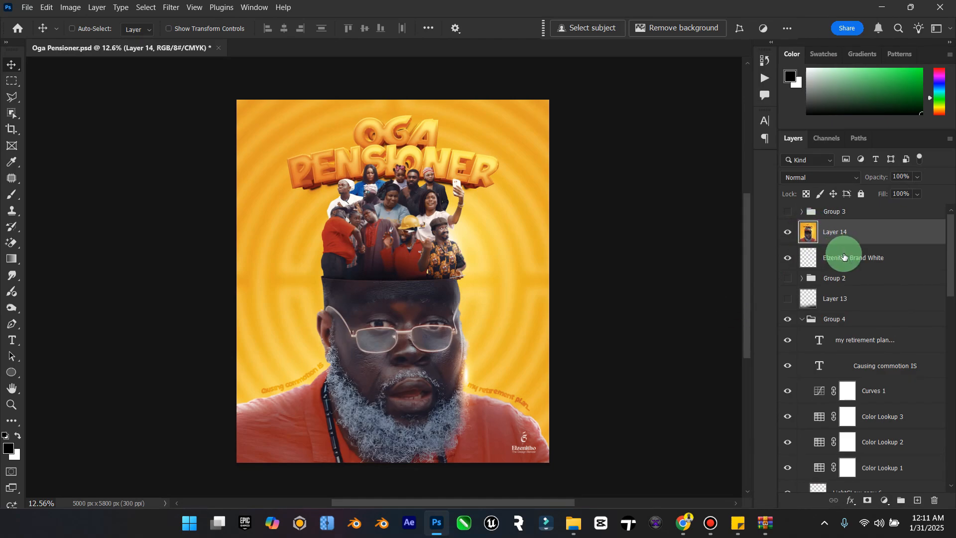
Step: Duplicate the "my retirement plan..." text, bring the copy above Layer 14 and place it to the right of the word OGA
click(878, 350)
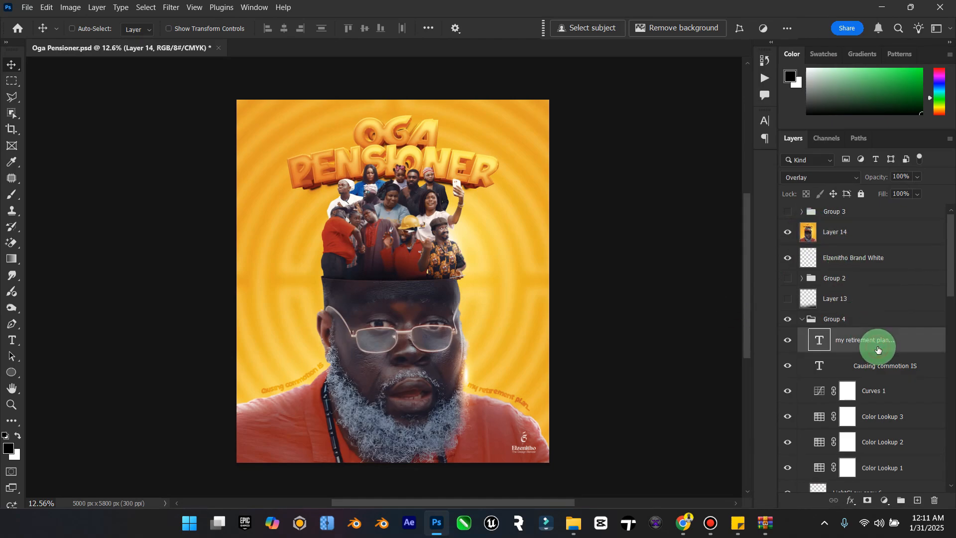
key(ctrl+j)
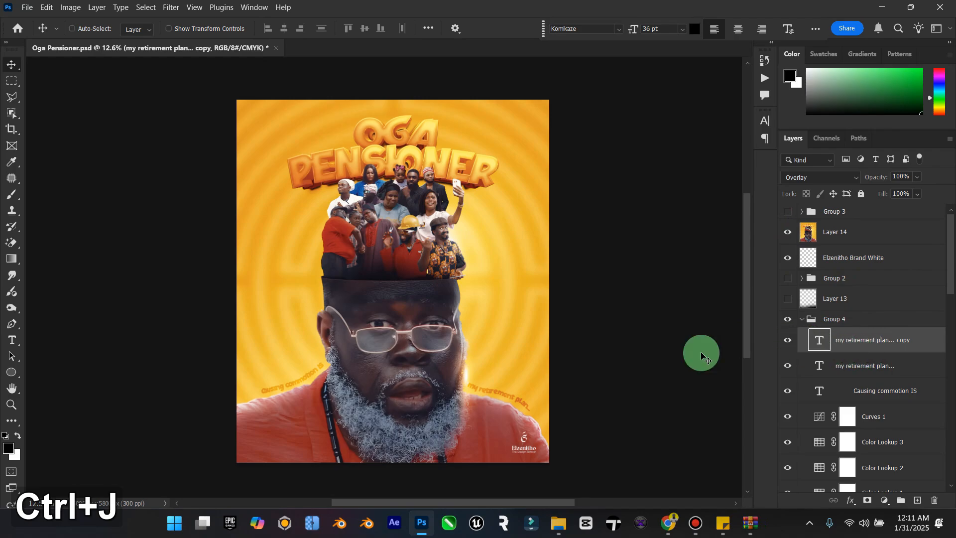
drag(520, 384, 550, 162)
drag(856, 338, 857, 221)
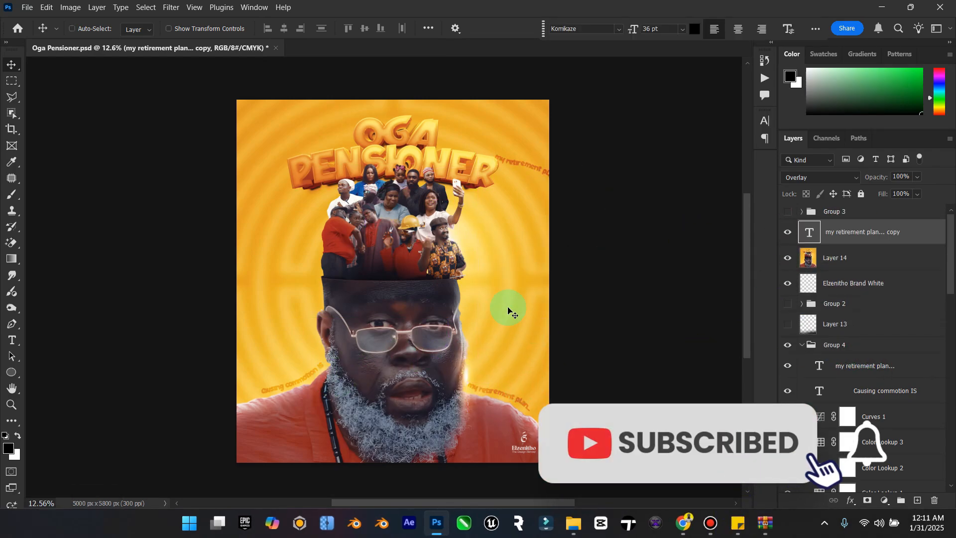
drag(532, 209, 494, 191)
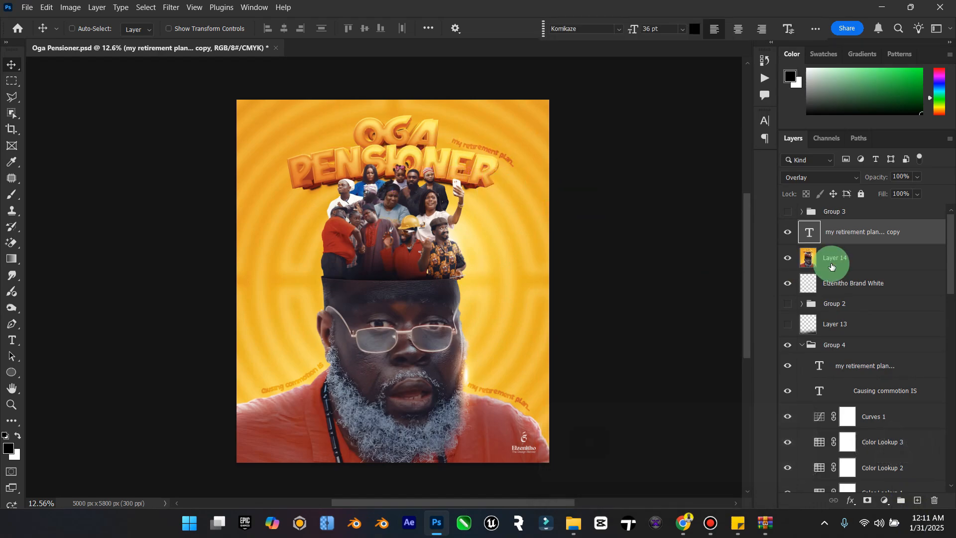
Step: Replace the wording of the copied curved text with "A NEW SERIES"
double_click(813, 235)
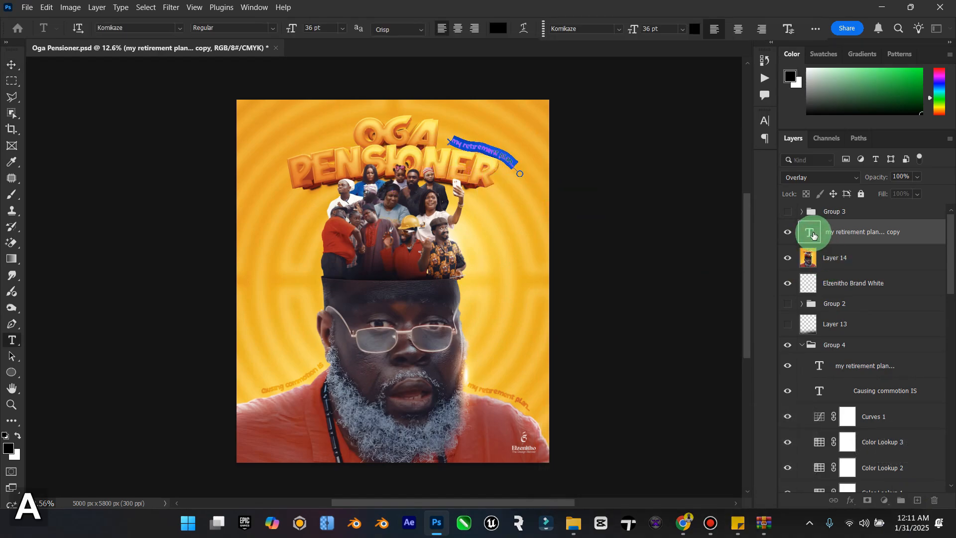
key(BackSpace)
text(ne)
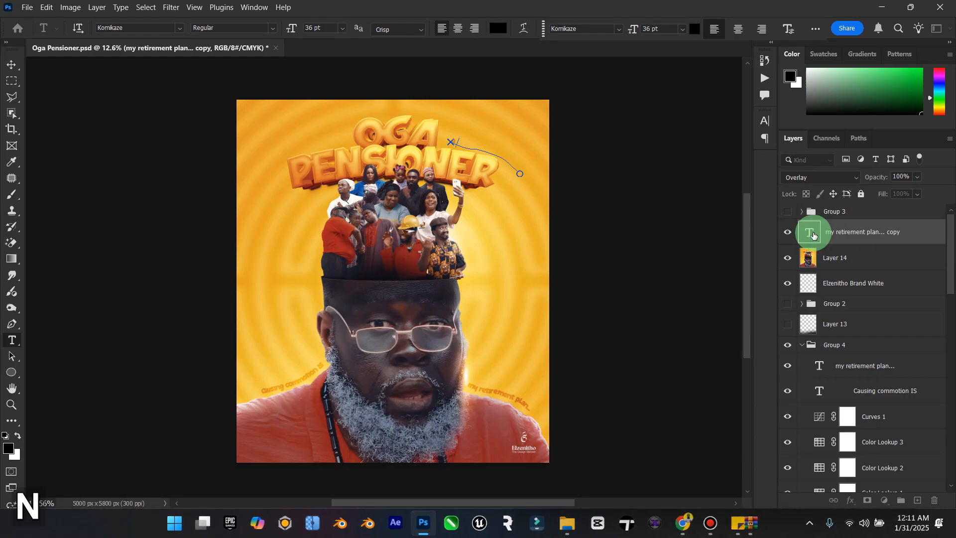
key(ctrl+a)
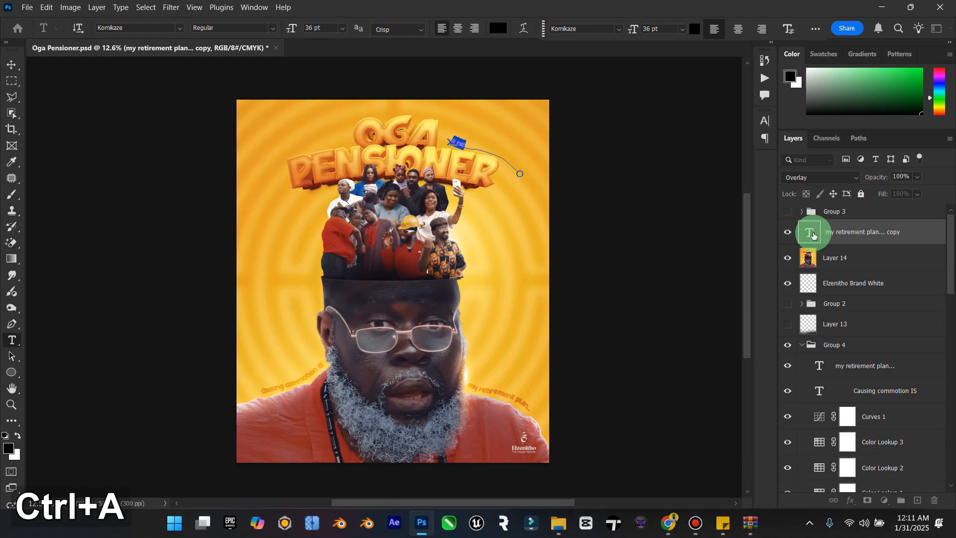
key(Caps_Lock)
text(A)
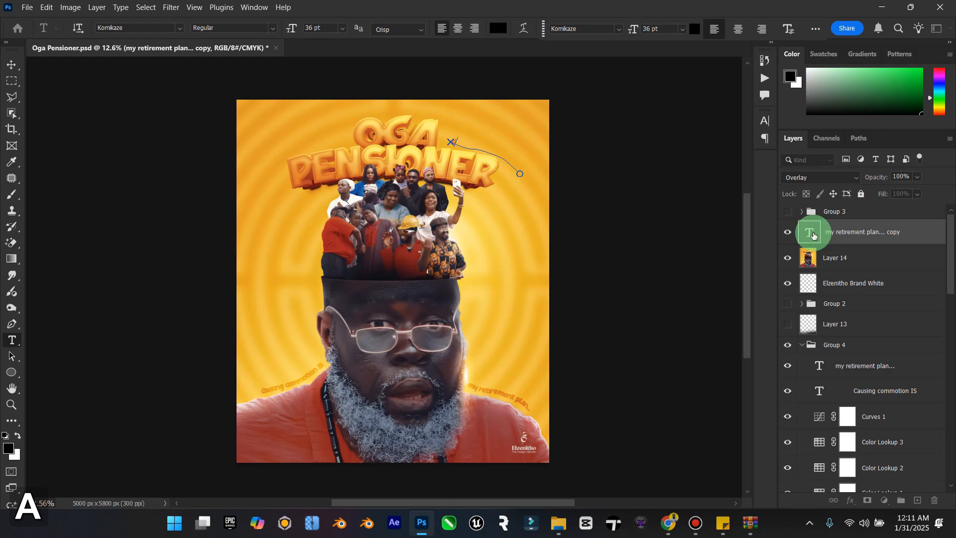
text(NEW)
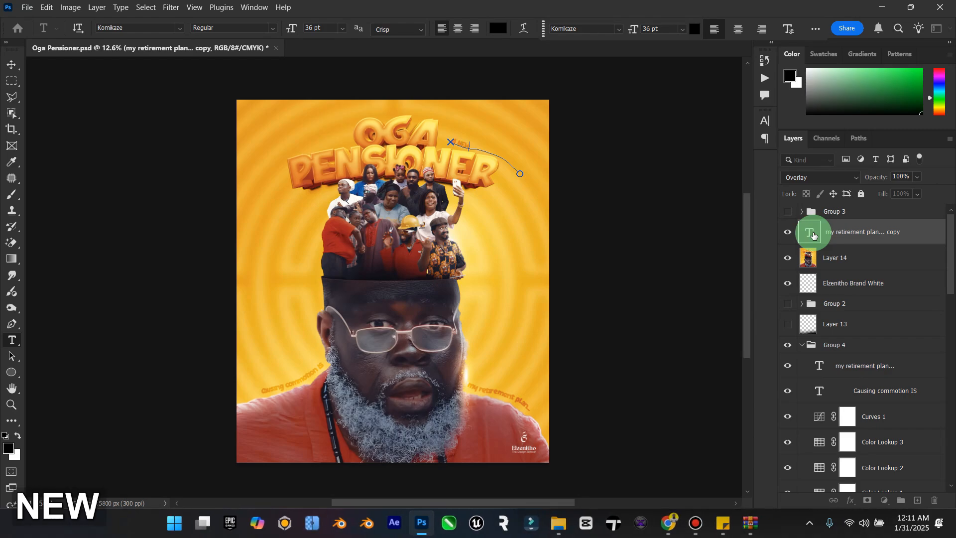
text( SERIES)
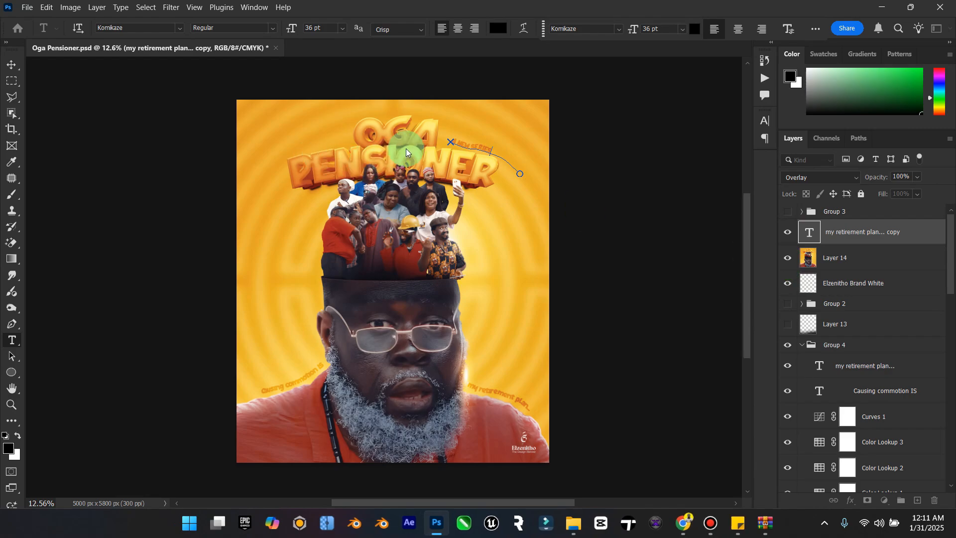
click(11, 65)
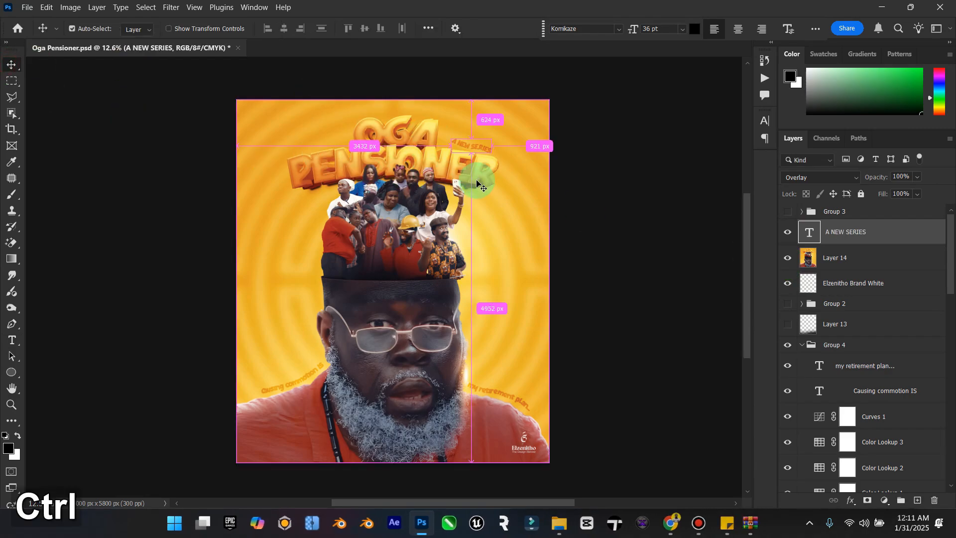
Step: Rotate the A NEW SERIES text by -1.95° beside the word OGA
key(ctrl+t)
mouse_move(560, 196)
mouse_down()
mouse_move(559, 171)
mouse_move(557, 193)
mouse_up()
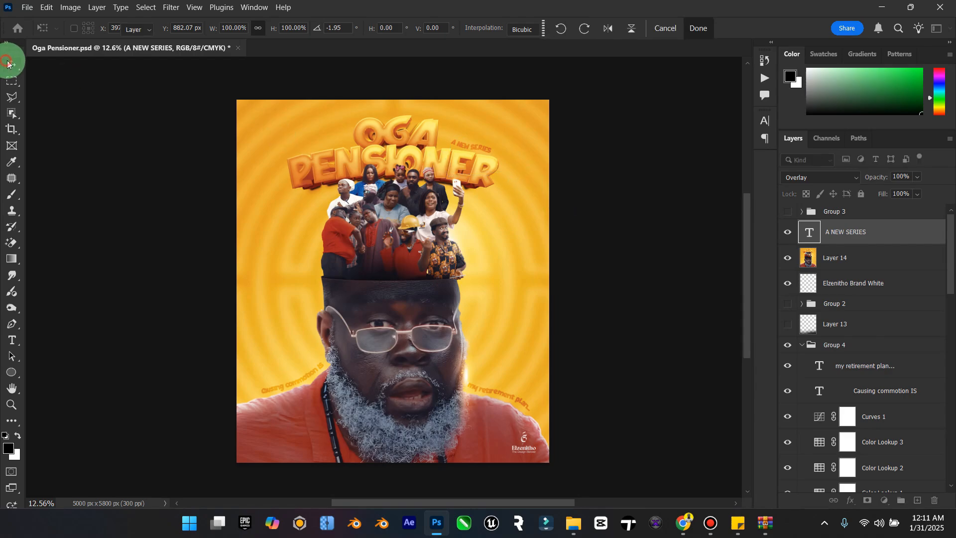
click(8, 63)
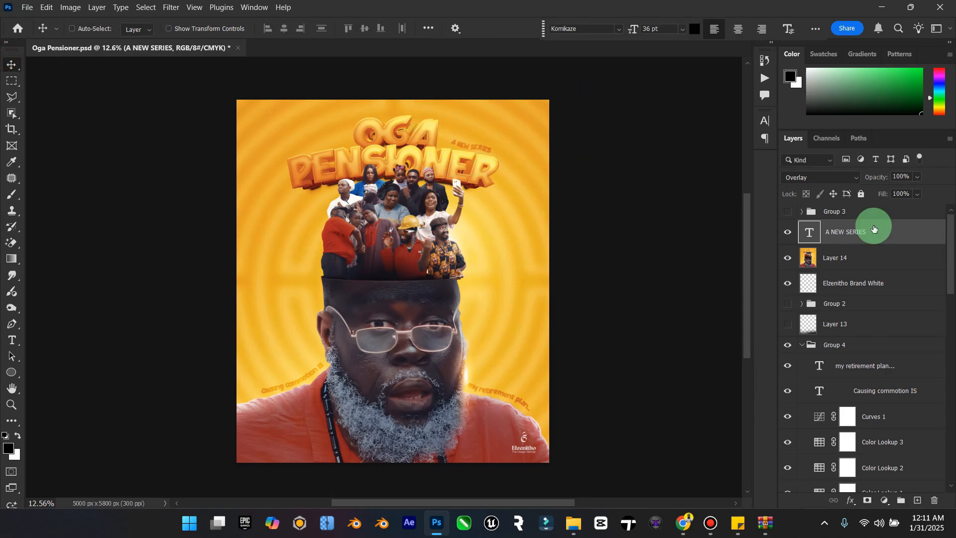
Step: Preview other blend modes on the A NEW SERIES text and try a different position and angle to the right of OGA
click(848, 176)
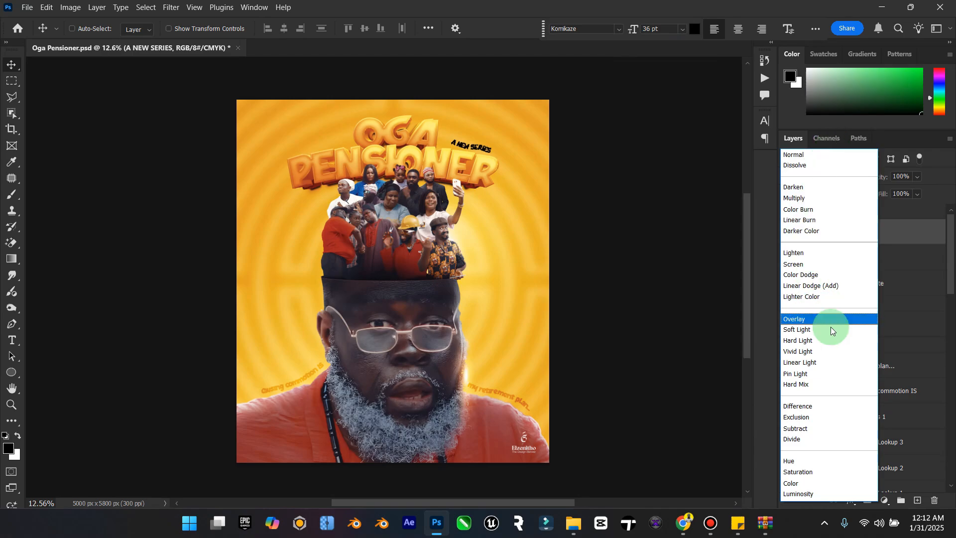
click(751, 272)
drag(486, 153, 540, 149)
key(ctrl+t)
click(12, 65)
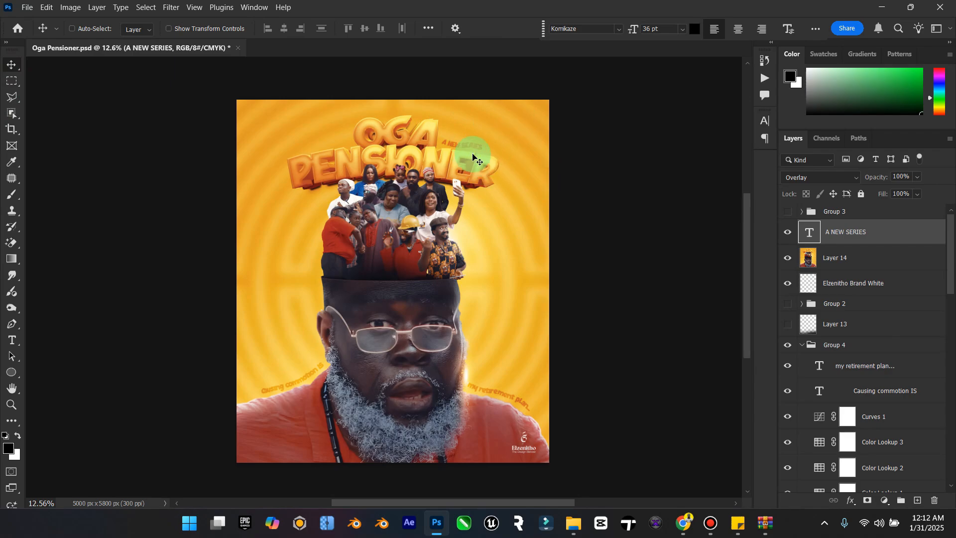
Step: Move the A NEW SERIES text to the left of OGA and rotate it to follow the rising top edge of PENSIONER
drag(470, 150, 339, 148)
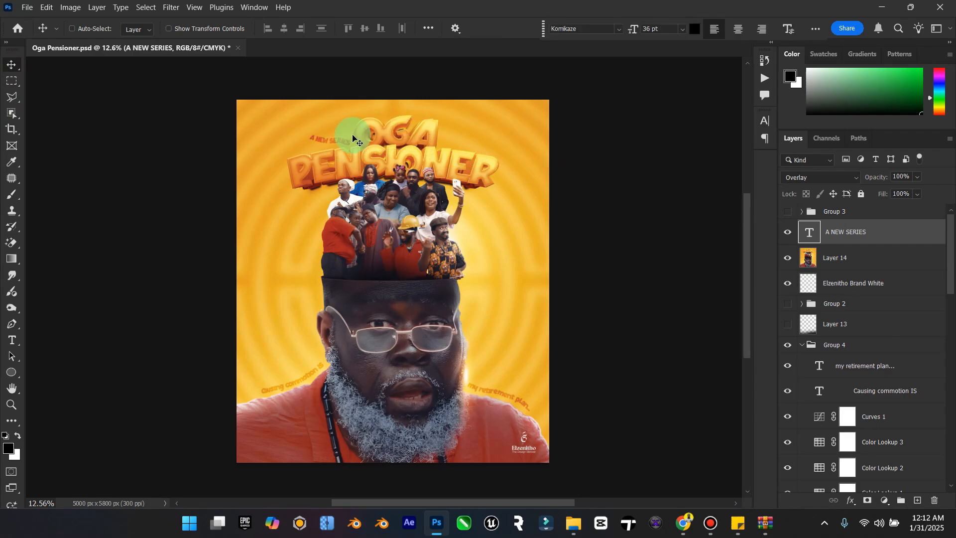
key(ctrl+t)
drag(433, 142, 440, 115)
click(11, 65)
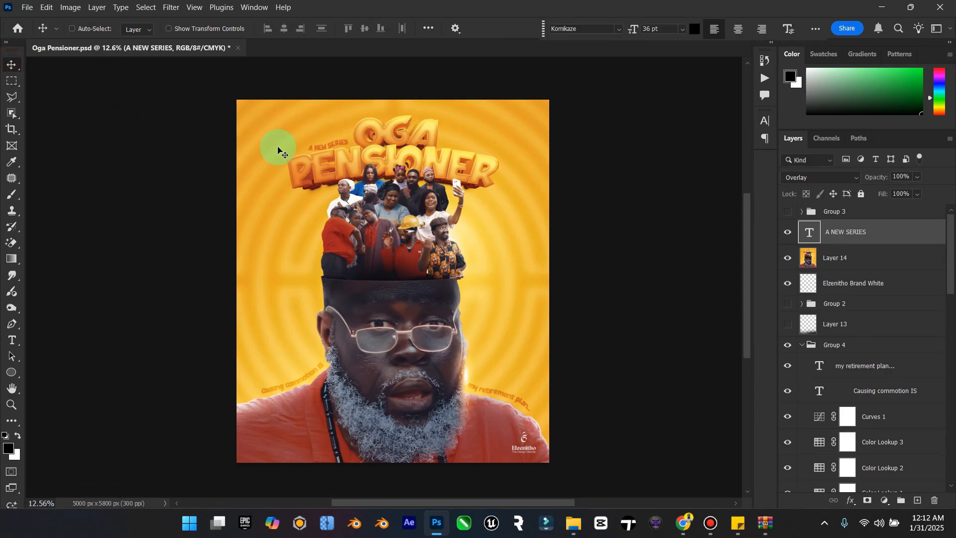
Step: Duplicate the A NEW SERIES text and place the copy to the right of OGA, above the end of PENSIONER
scroll(311, 117, up, 1)
scroll(312, 118, up, 2)
scroll(354, 162, up, 2)
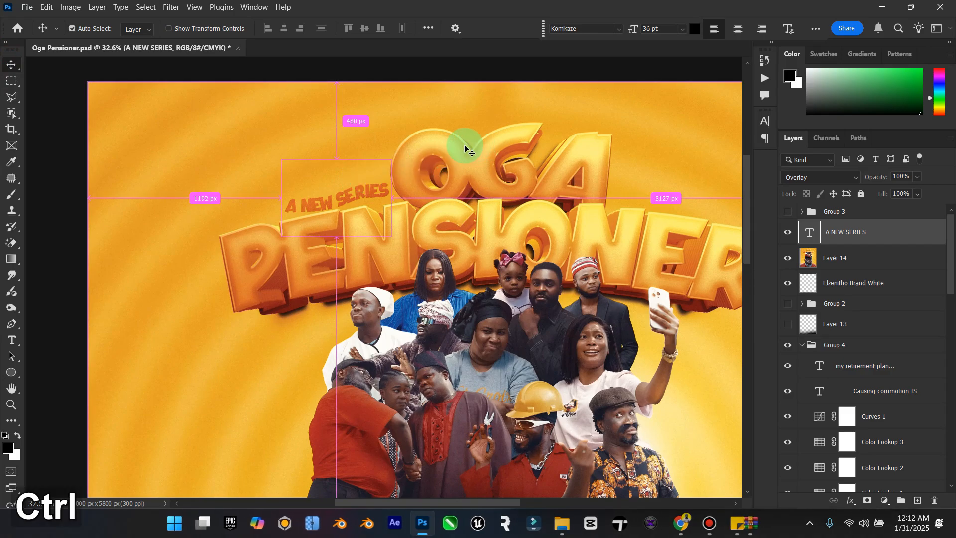
key(ctrl+j)
drag(346, 198, 666, 193)
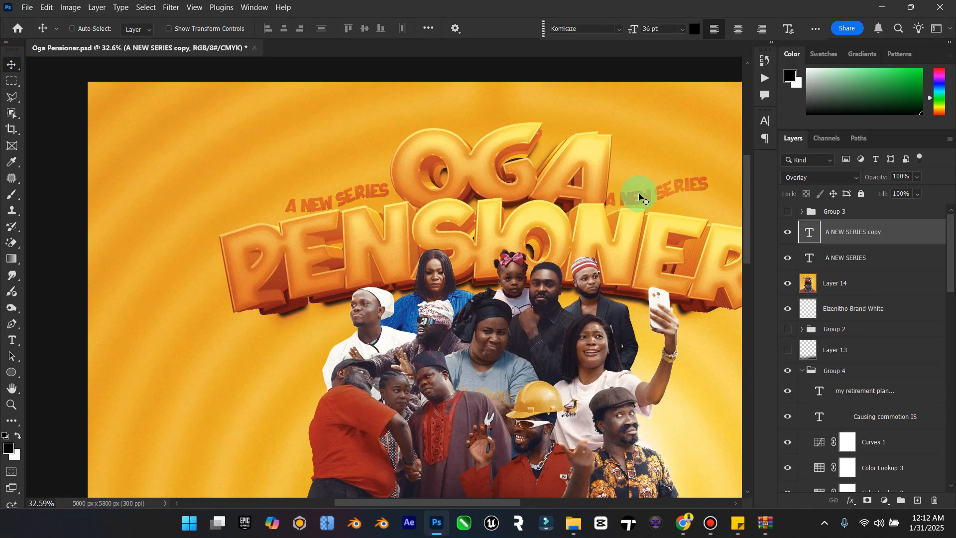
Step: Replace the wording of the copied text to the right of OGA with "BY LASISI & FRIENDS"
double_click(810, 234)
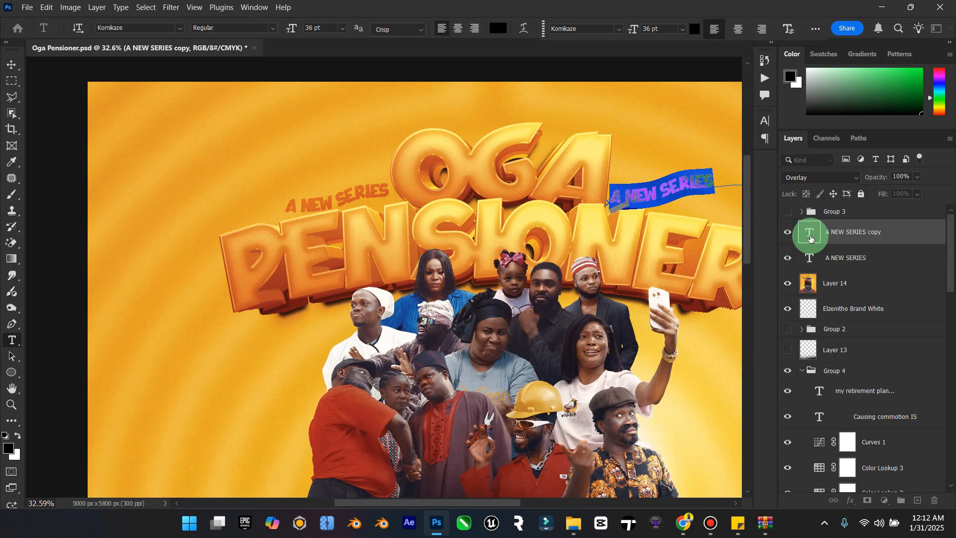
text(BY L)
key(Caps_Lock)
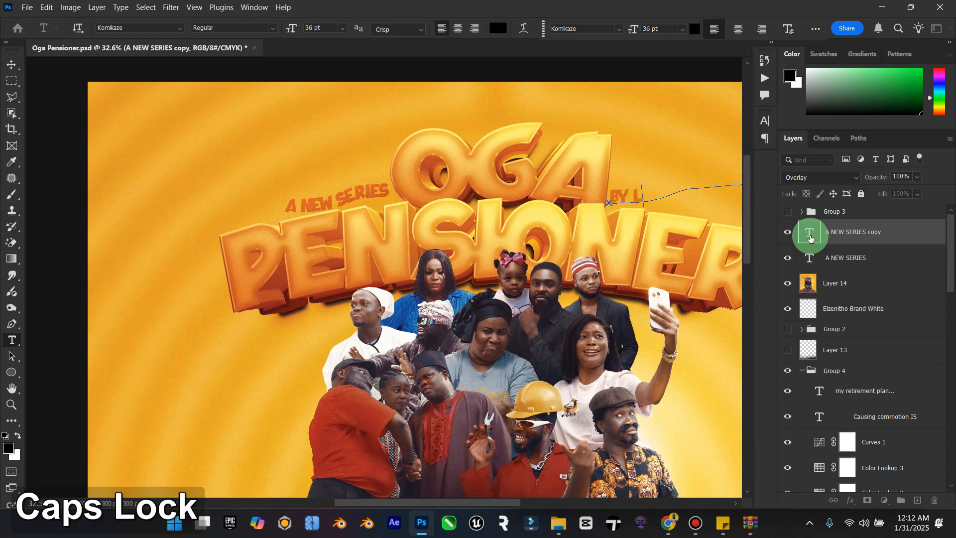
text(a)
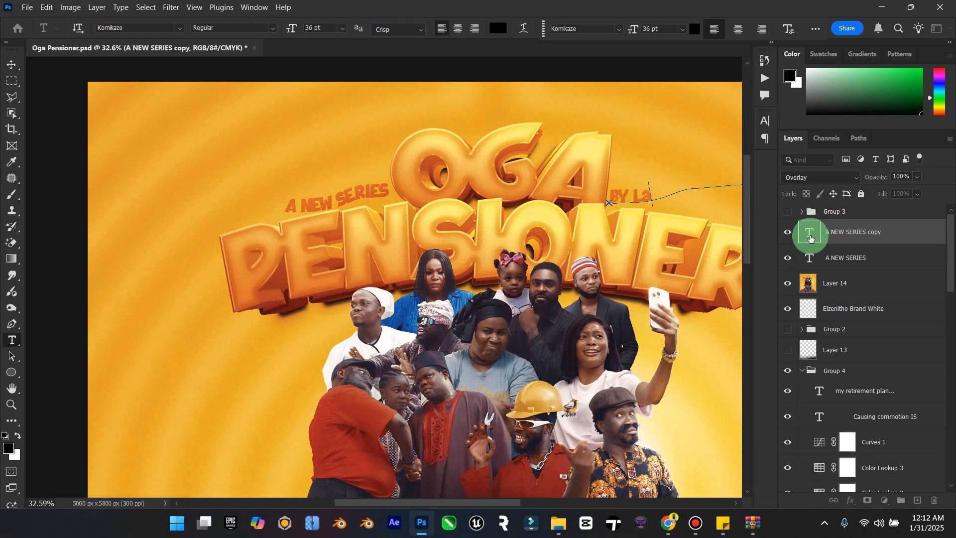
text(SIS)
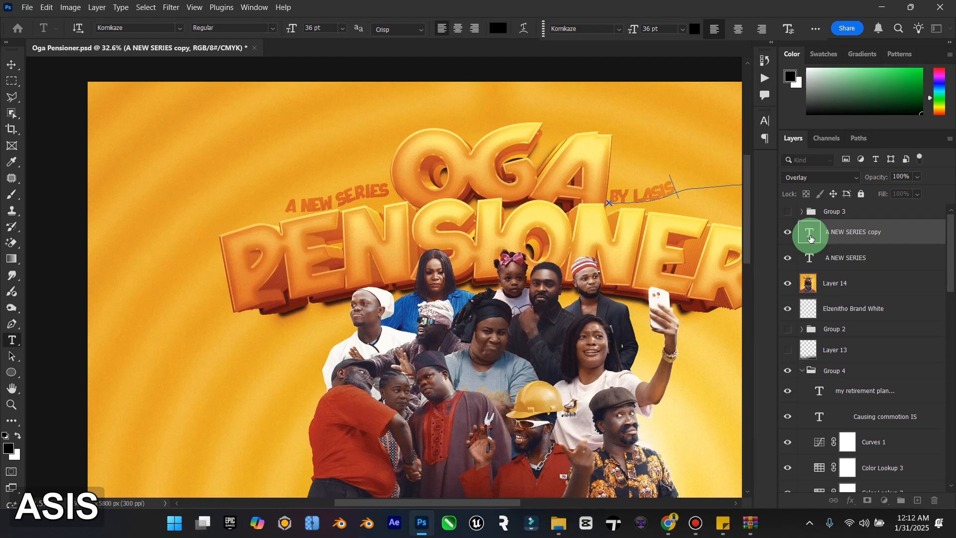
text(ISI)
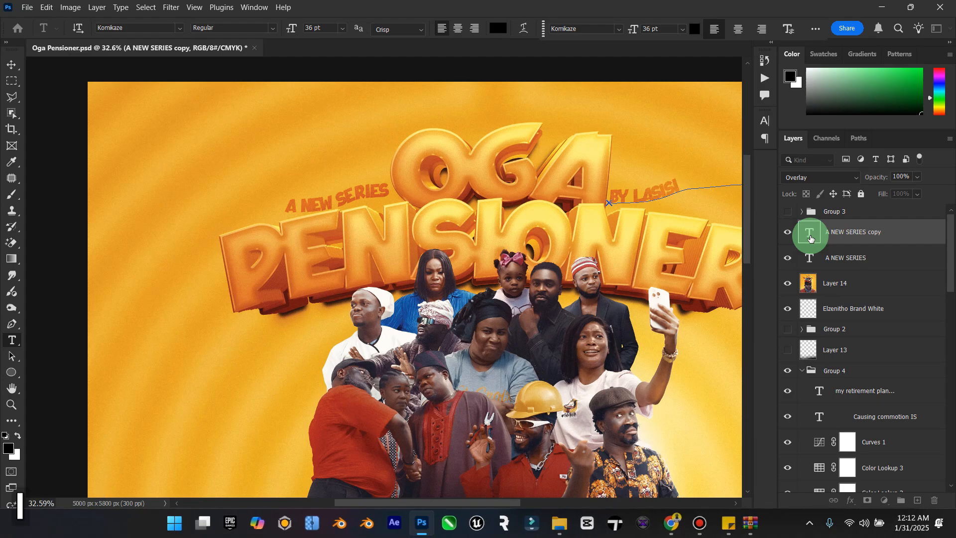
text( &)
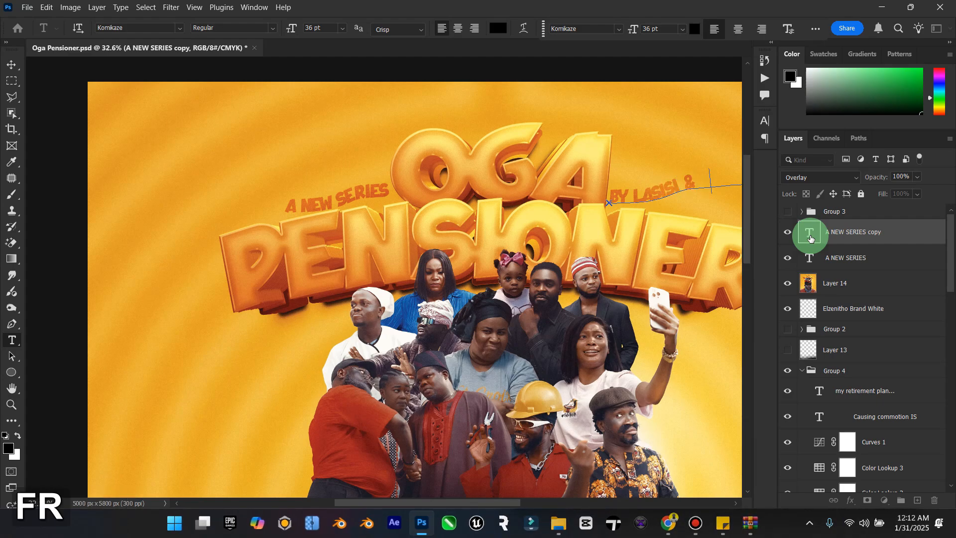
text( FRIENDS)
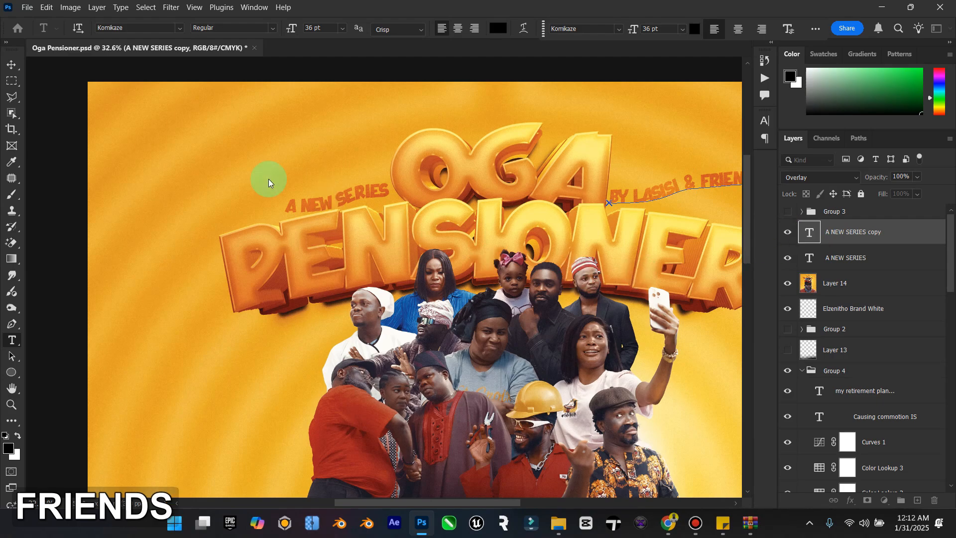
Step: Rotate the BY LASISI & FRIENDS text about 17° clockwise and position it along the falling top edge of PENSIONER, beside OGA
click(11, 65)
drag(443, 498, 480, 502)
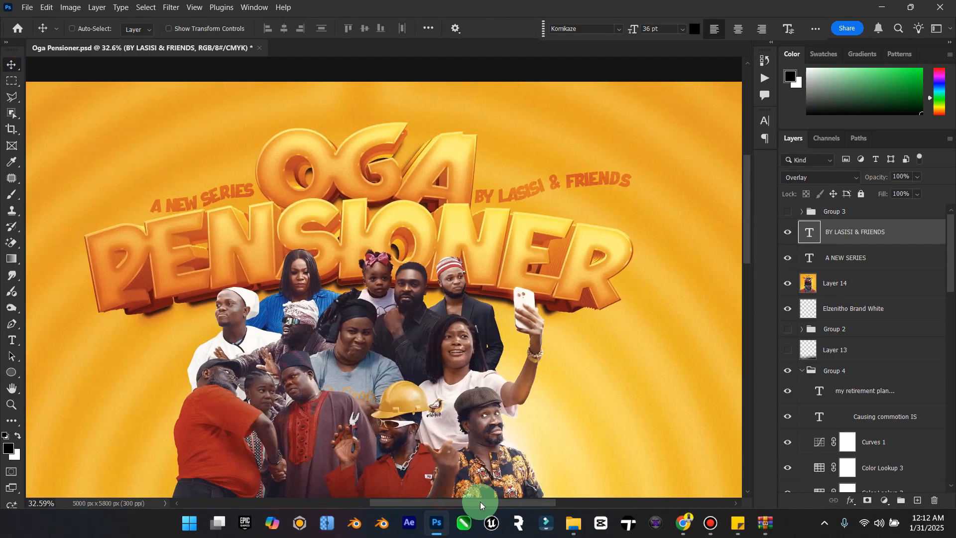
key(ctrl+t)
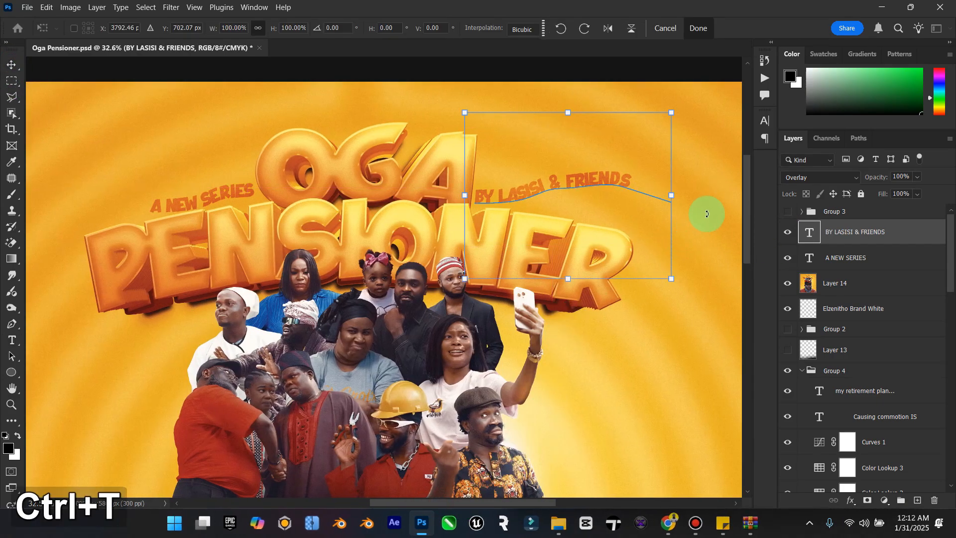
drag(704, 209, 708, 245)
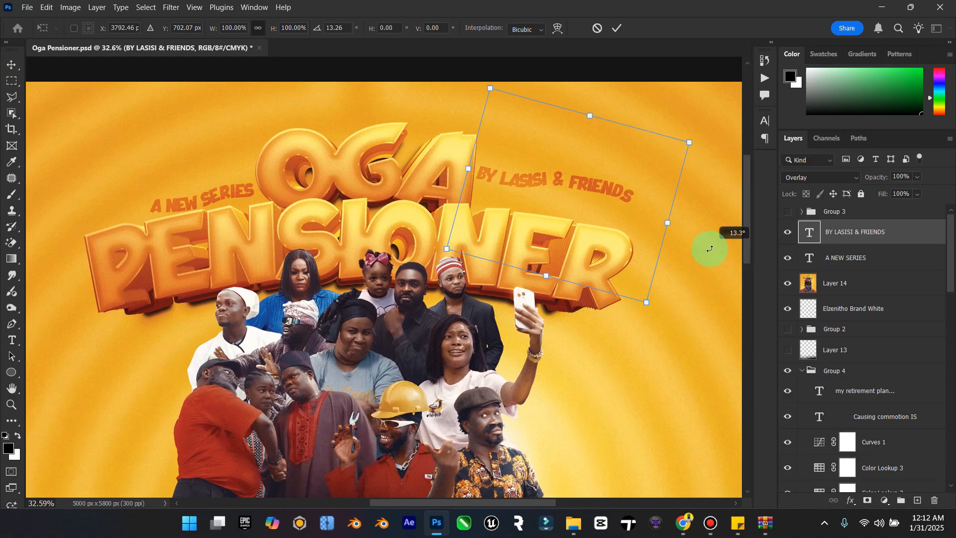
drag(573, 199, 577, 222)
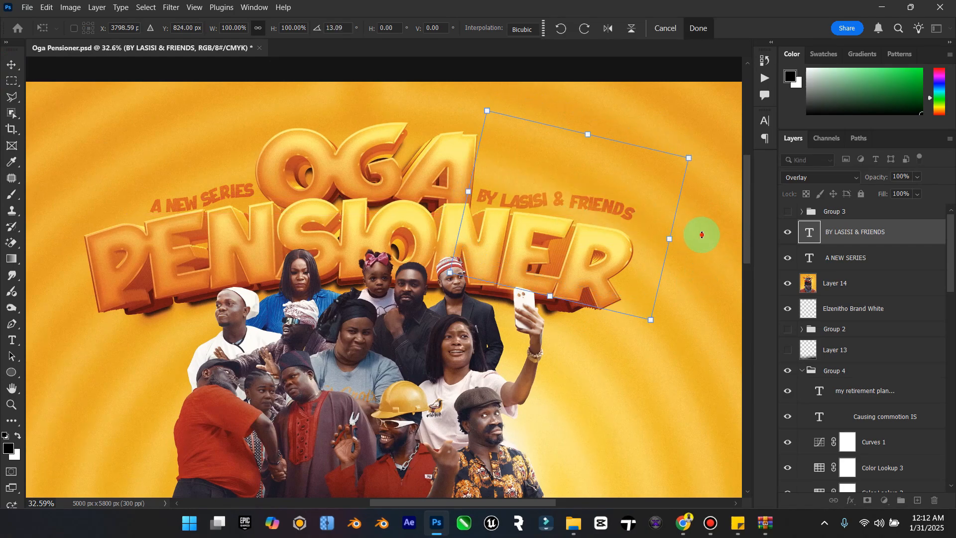
drag(701, 235, 703, 244)
drag(569, 197, 561, 199)
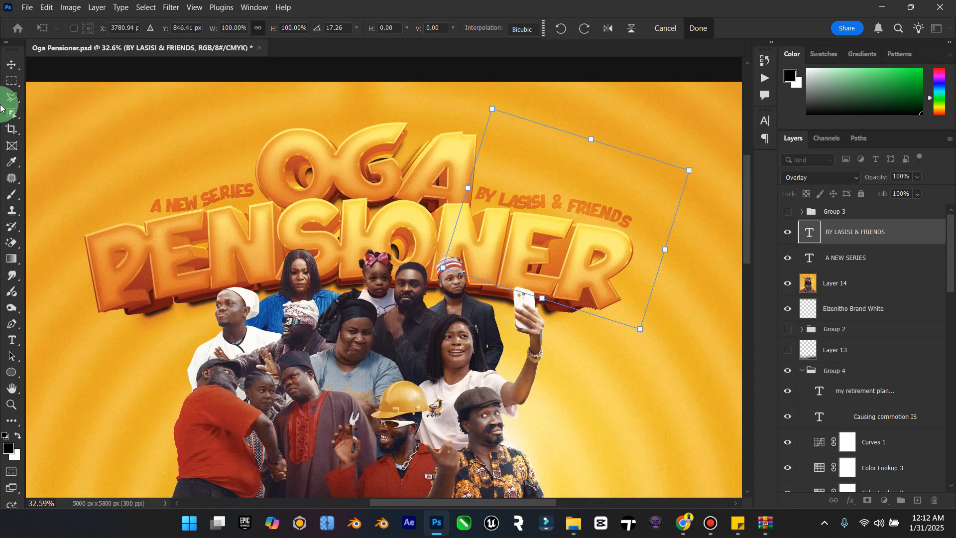
click(14, 78)
Step: Save the finished poster with the whole canvas in view, make Layer 14 active and save again
double_click(11, 388)
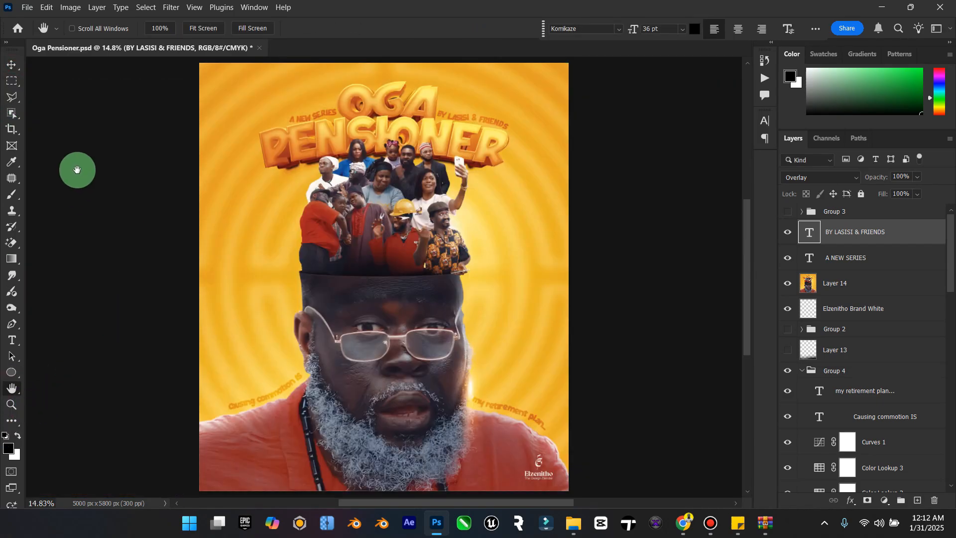
click(12, 64)
key(ctrl+s)
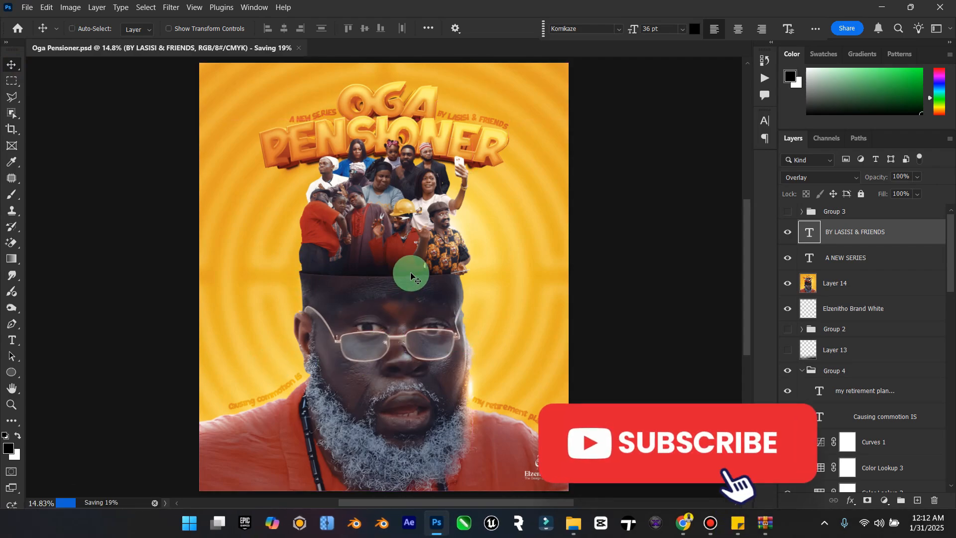
click(866, 282)
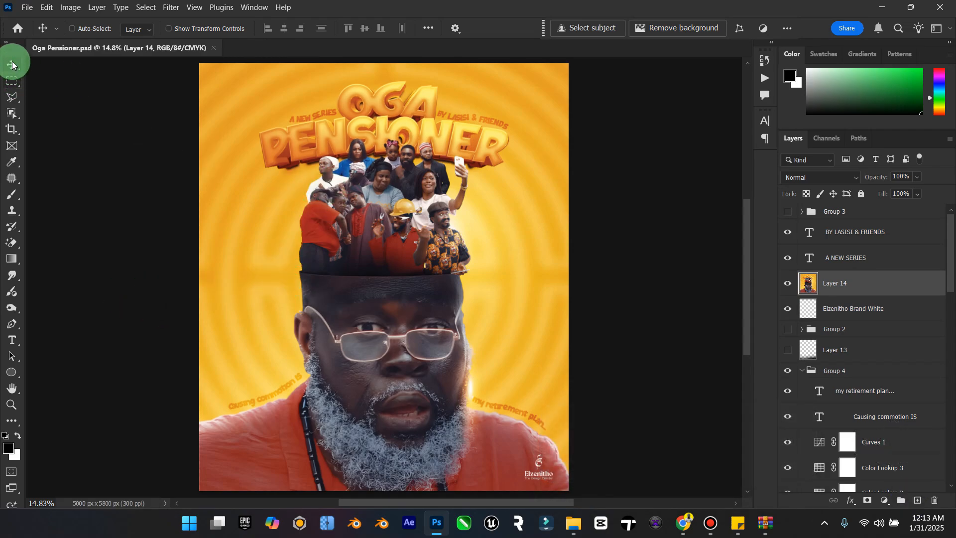
key(ctrl+s)
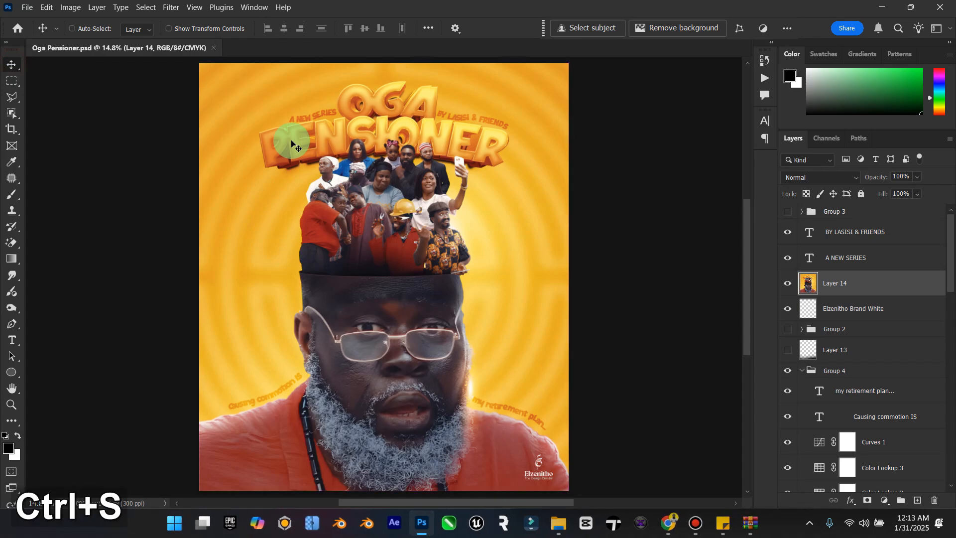